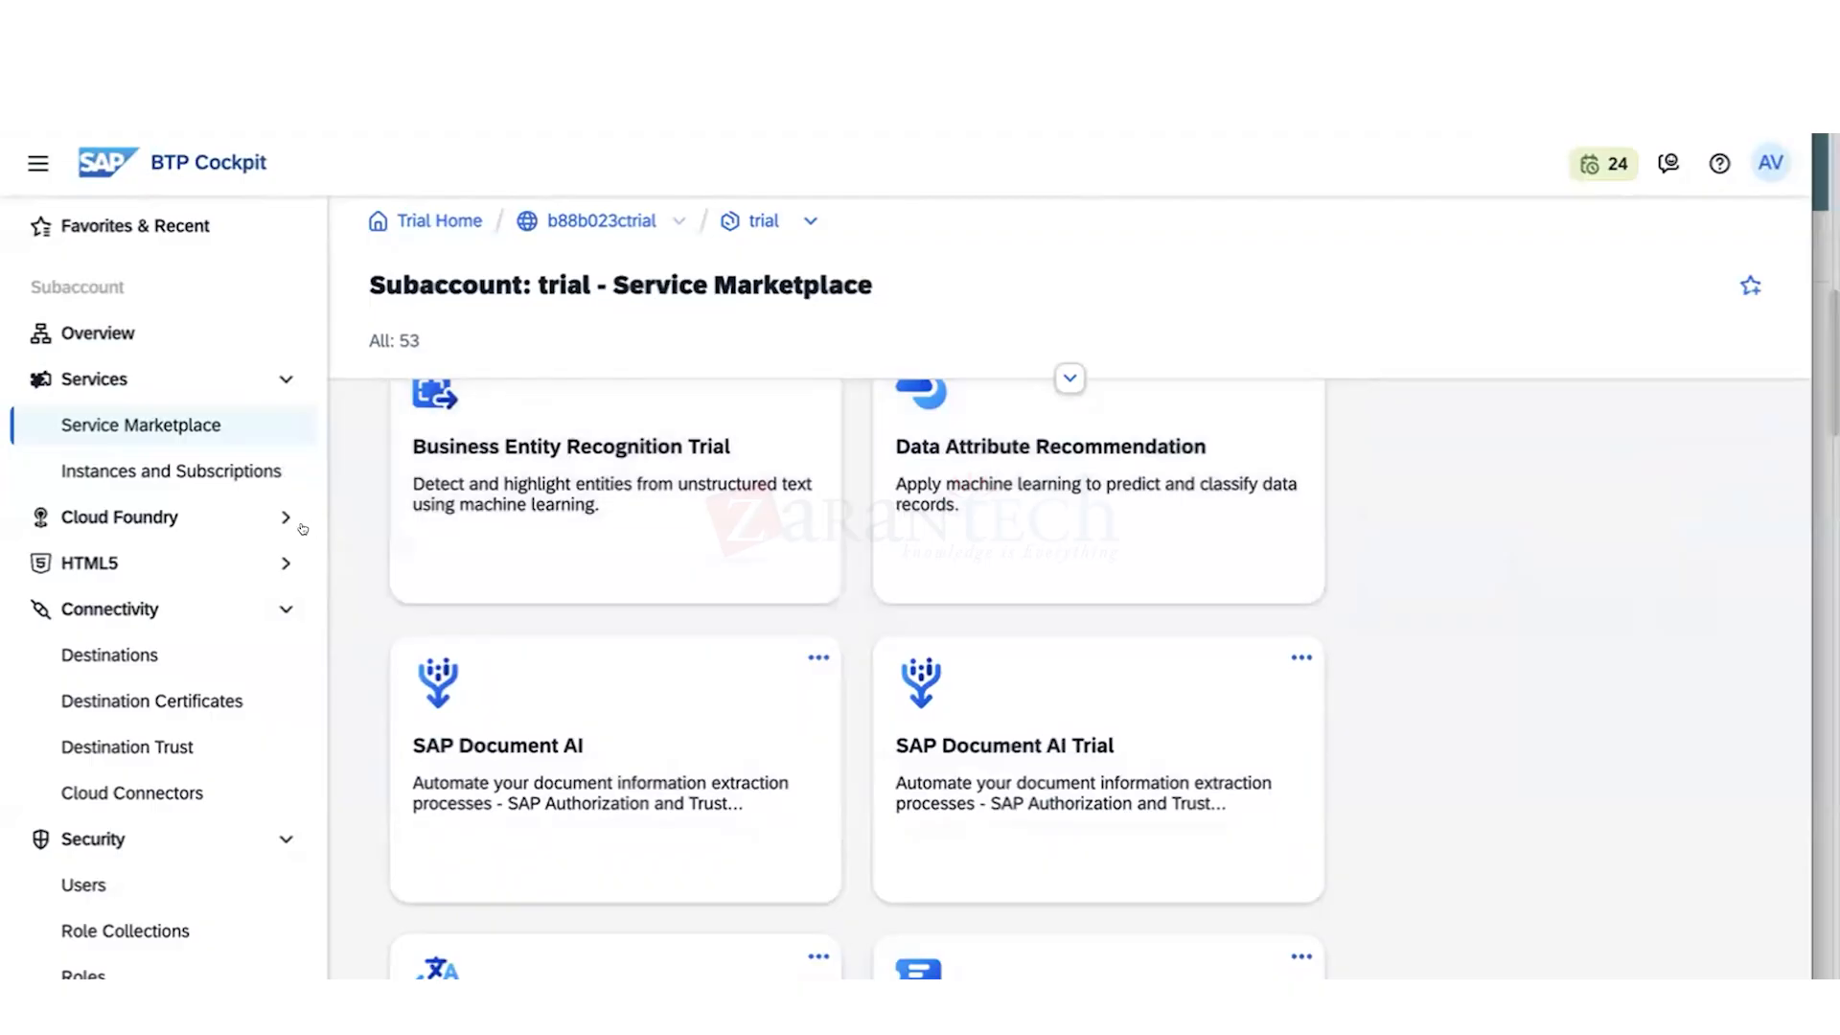
- Review the trial subaccount's Cloud Foundry spaces and their space quotas
left_click(282, 515)
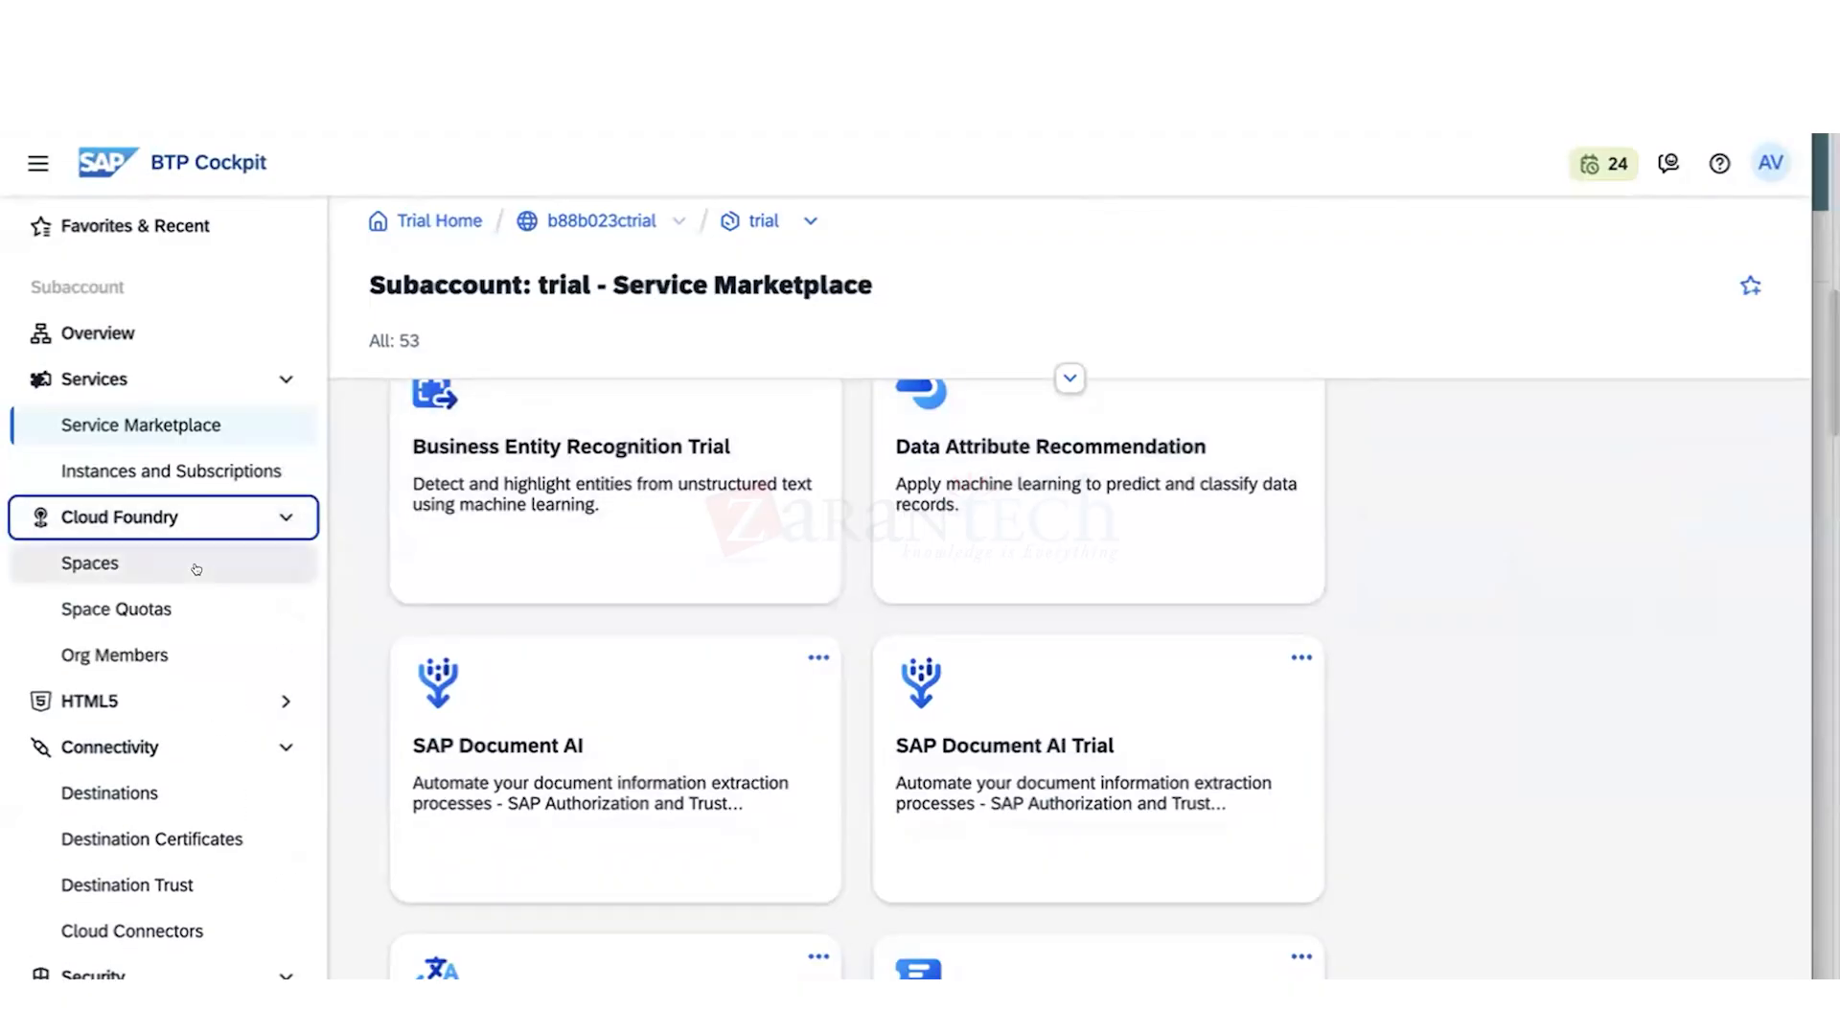
left_click(196, 569)
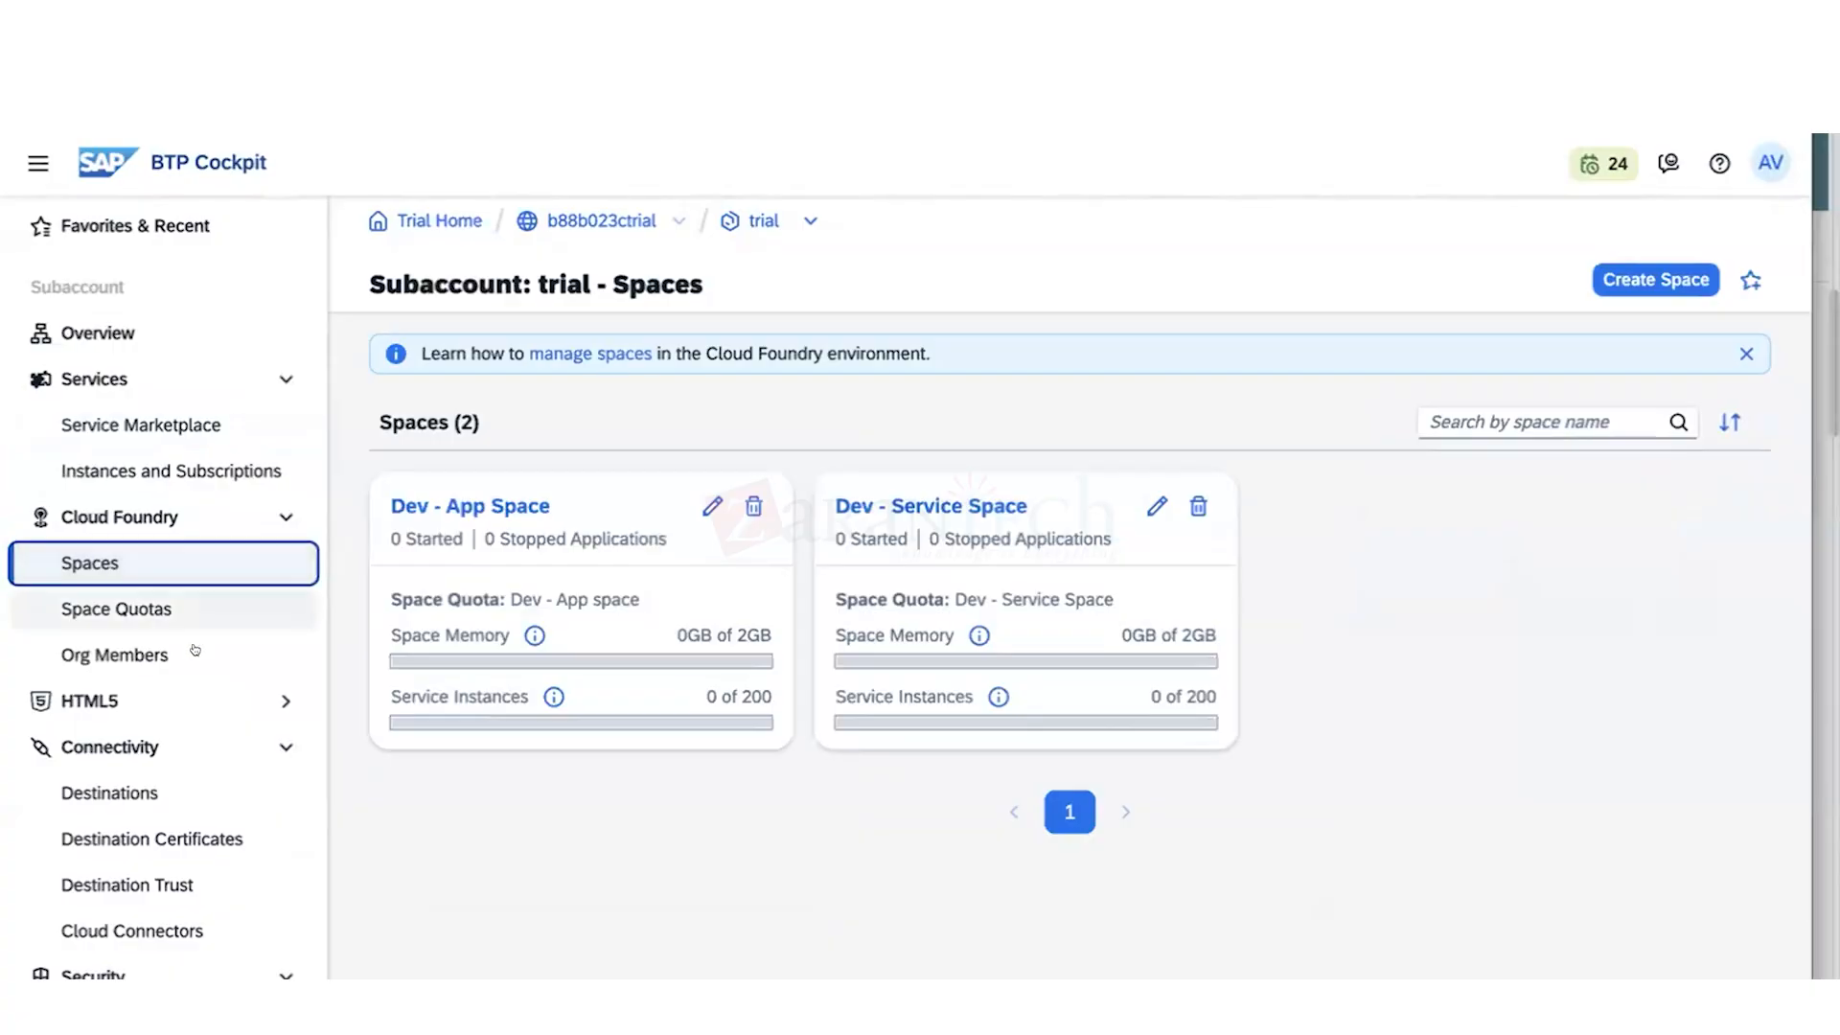
left_click(174, 609)
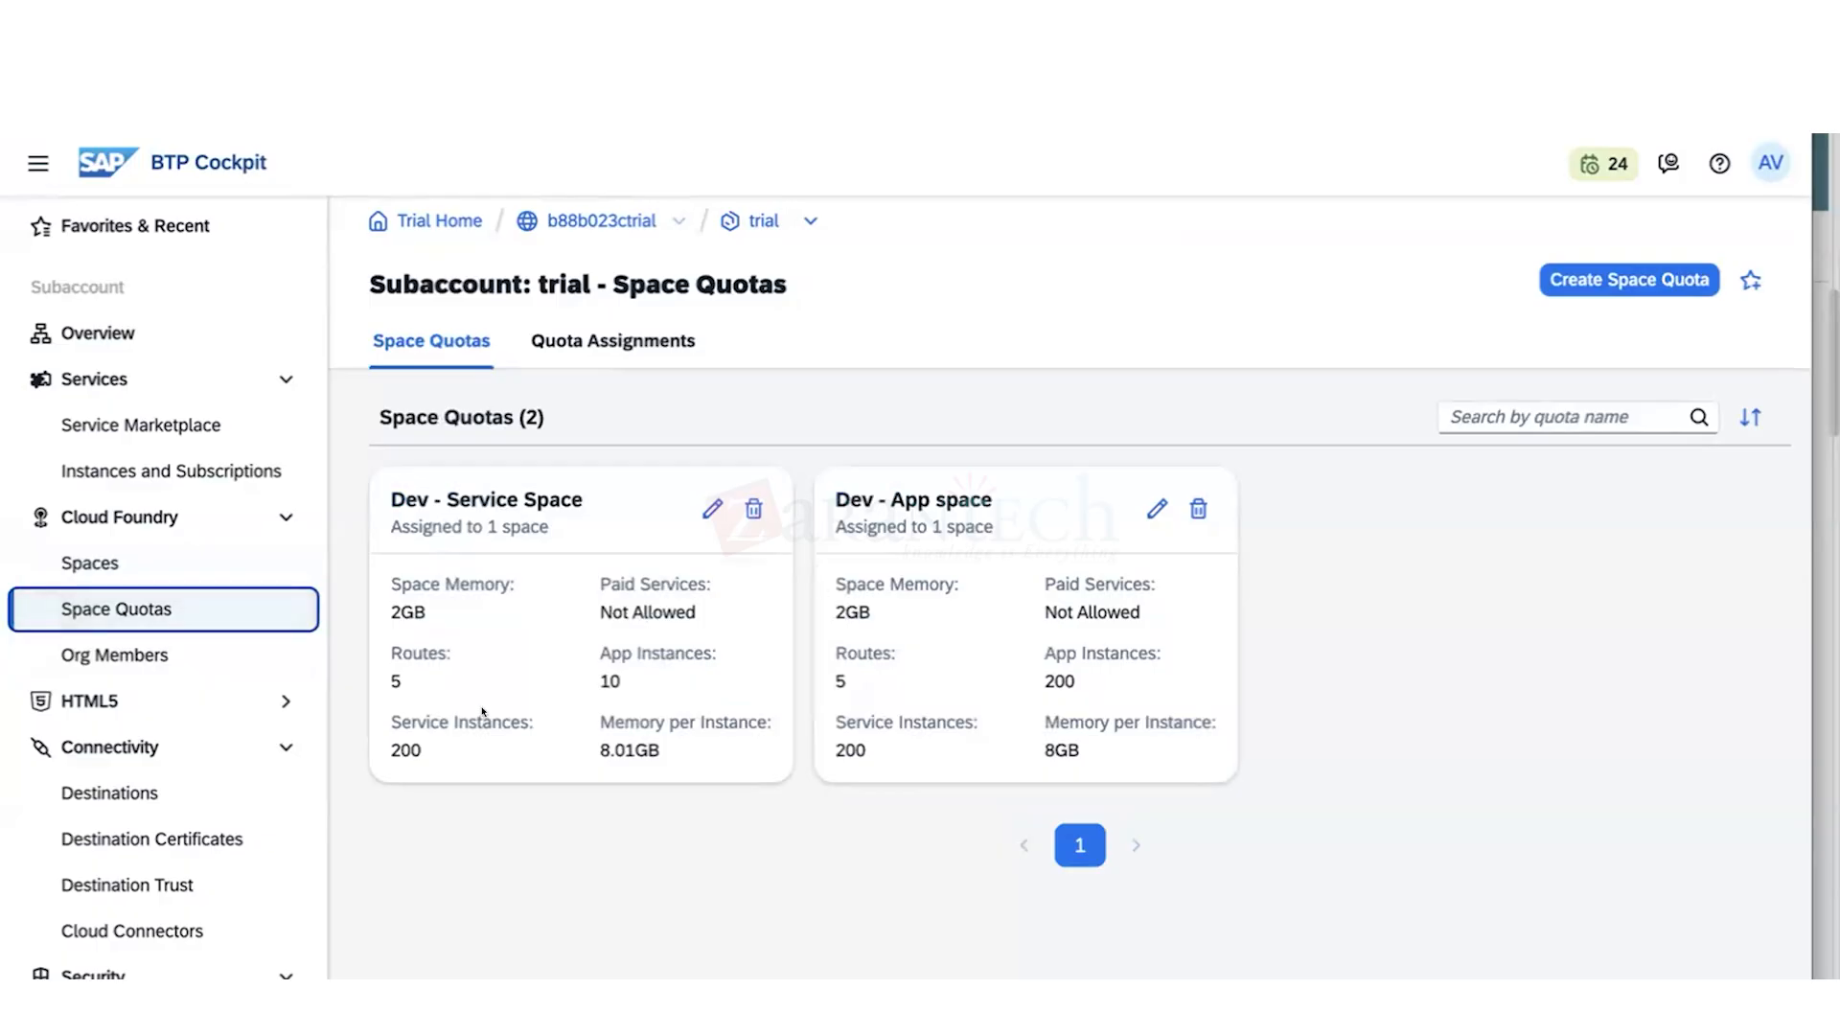
- Review the subaccount's HTML5 Applications and Application Frontend pages, including the available Business Solution choices
left_click(196, 709)
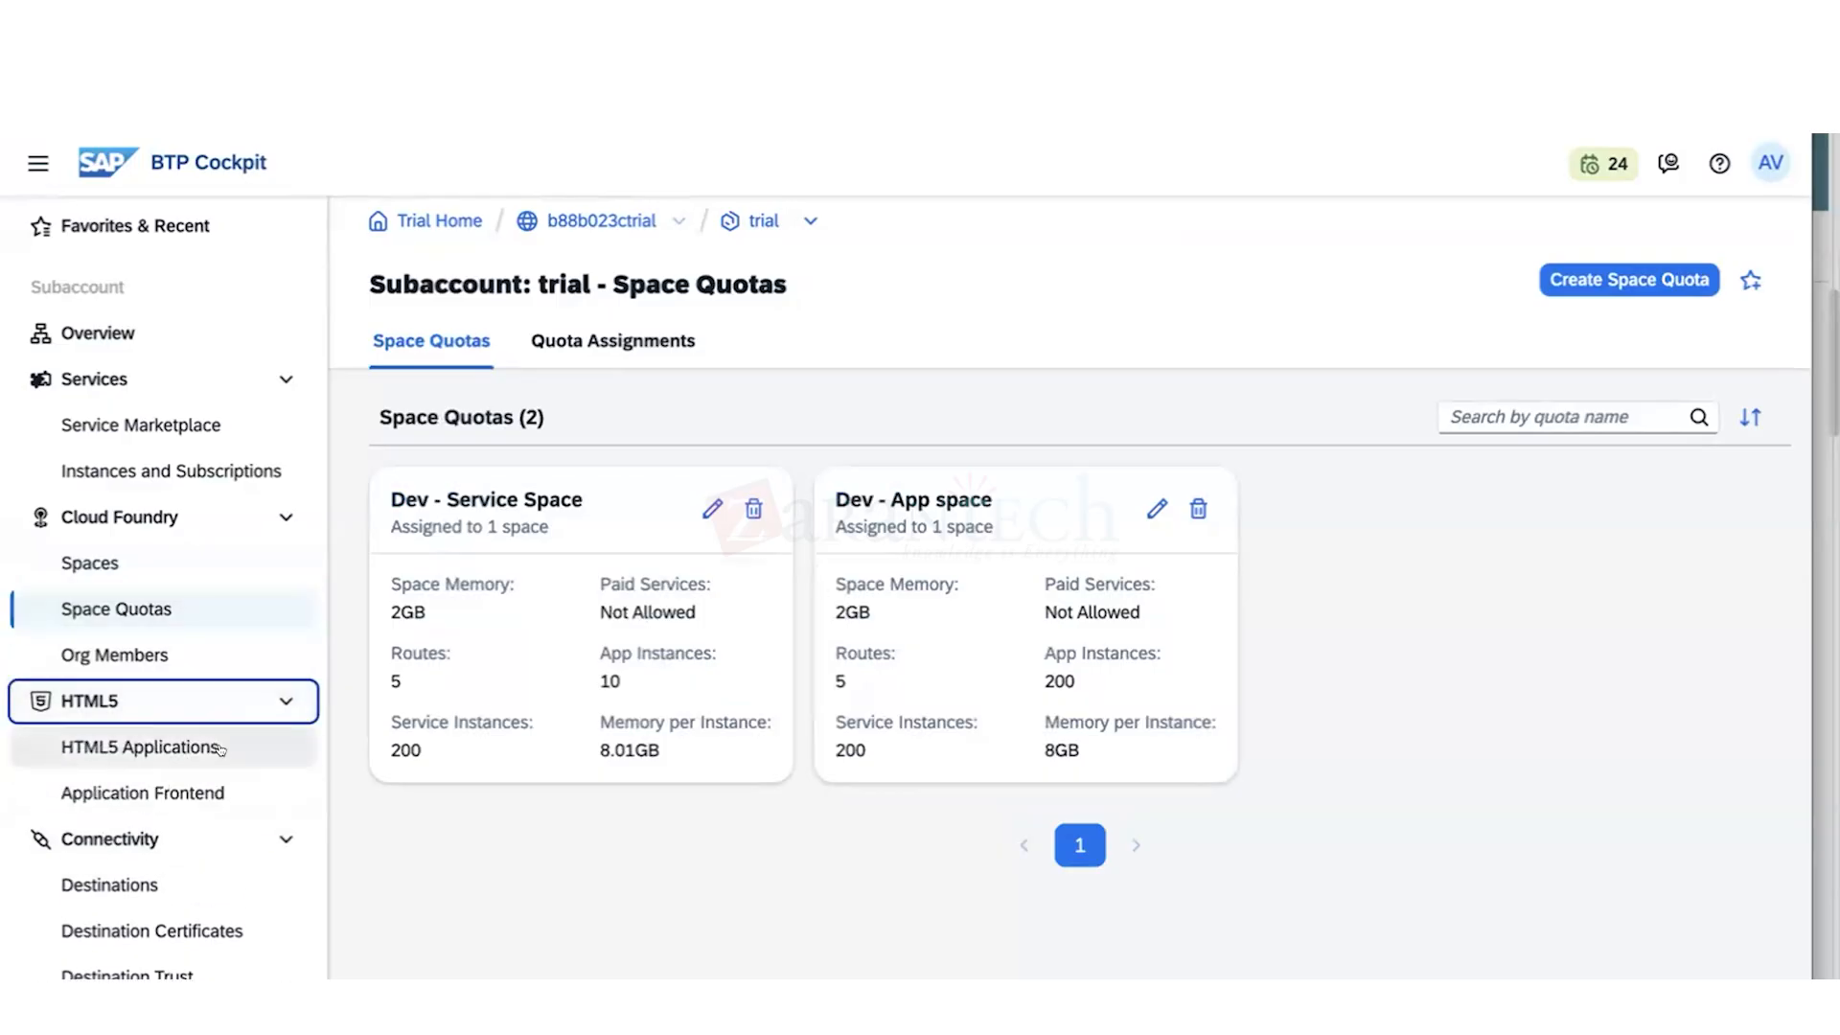
left_click(219, 749)
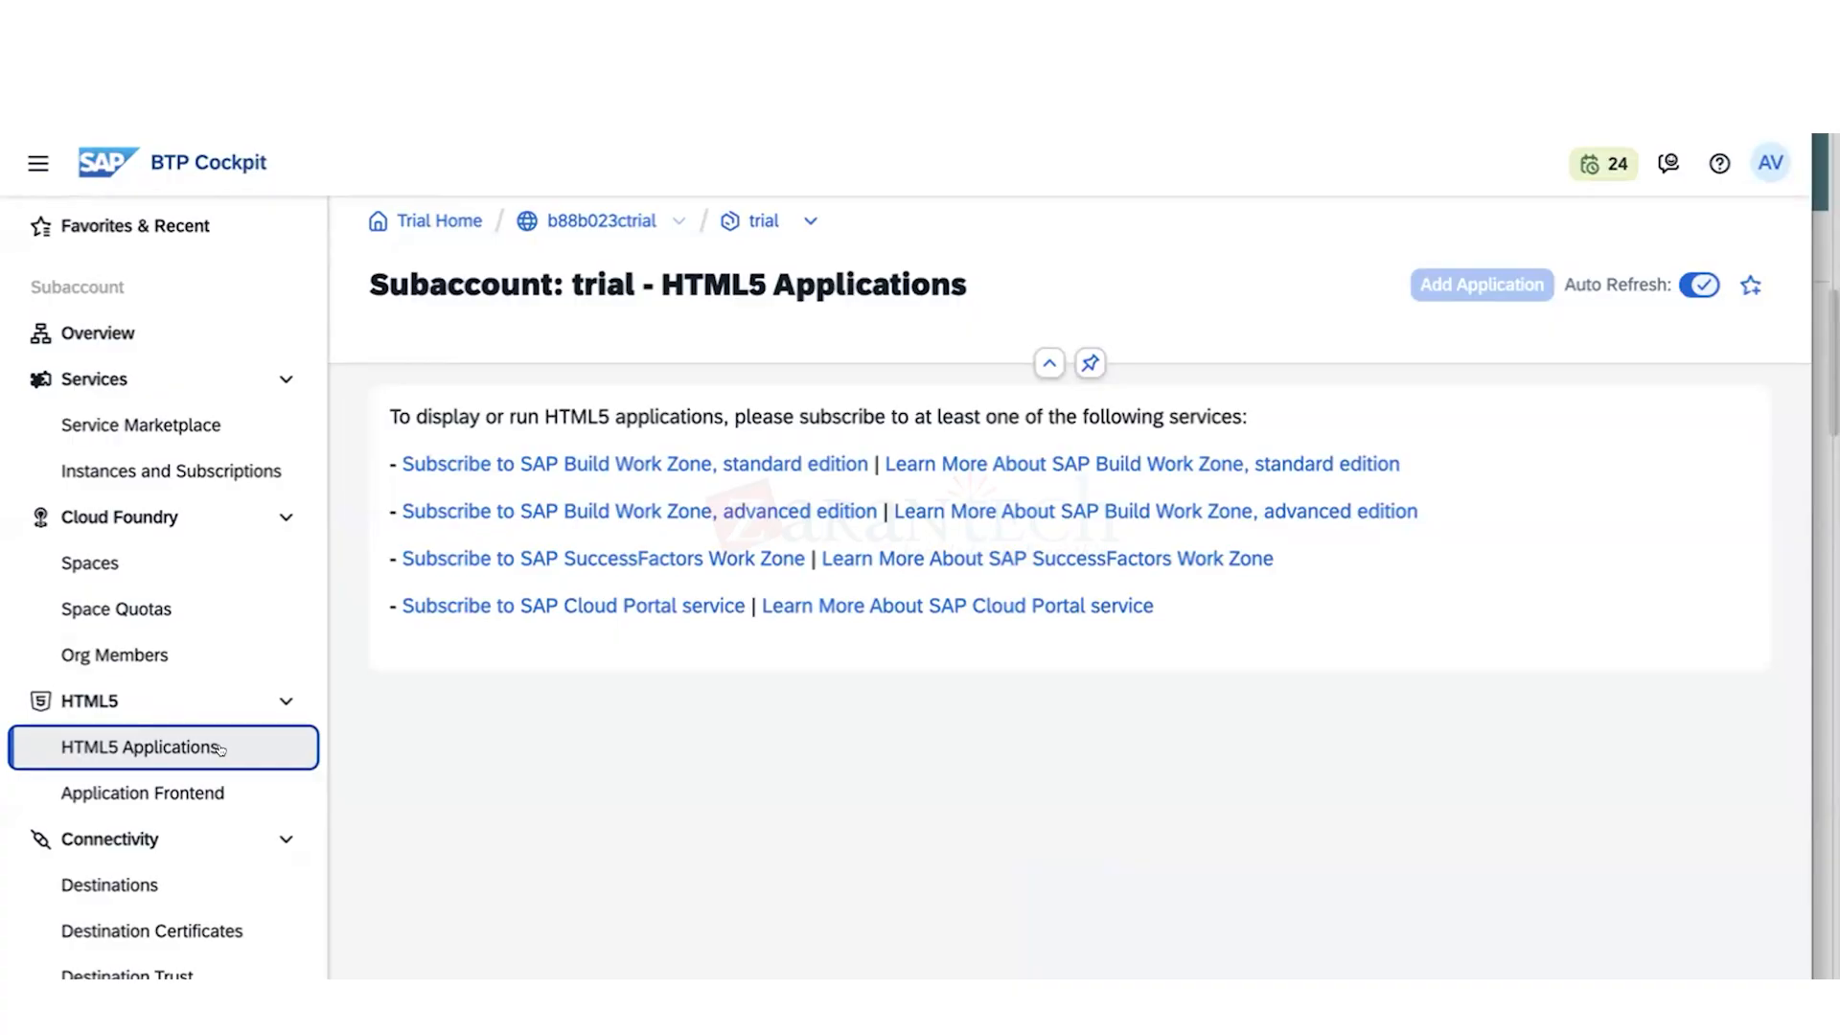
left_click(181, 791)
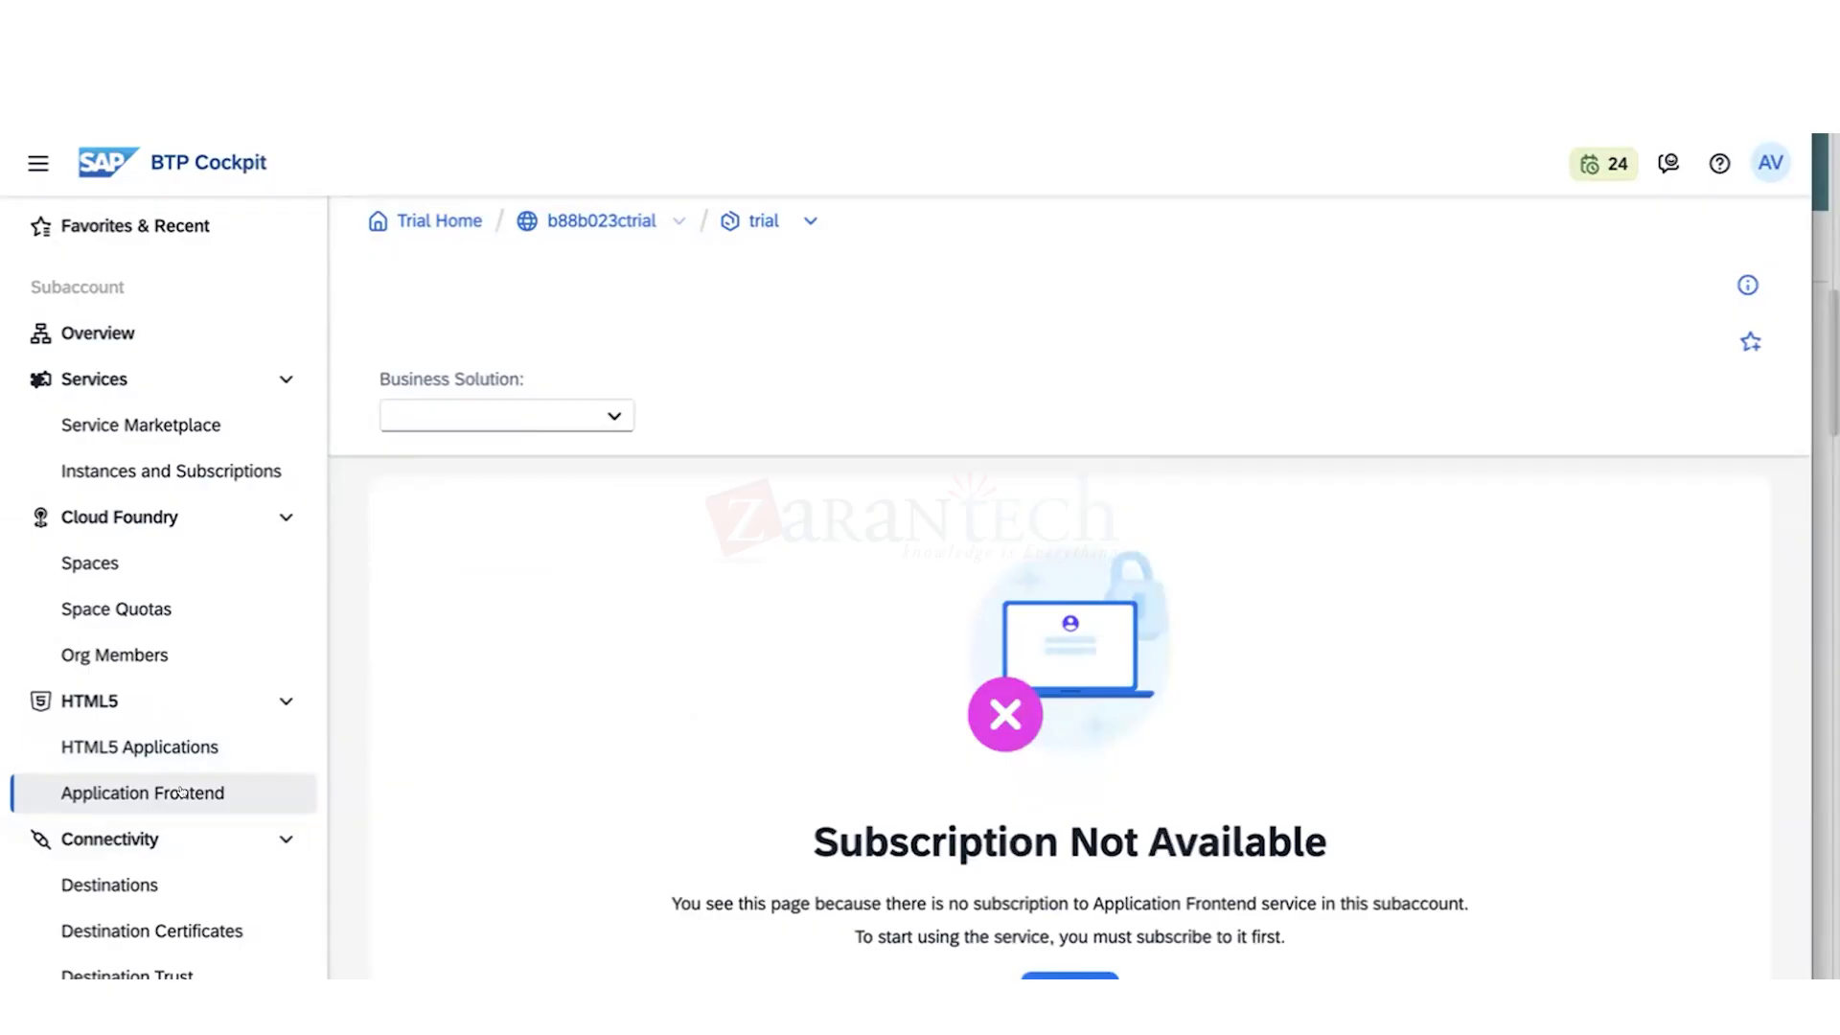
left_click(610, 419)
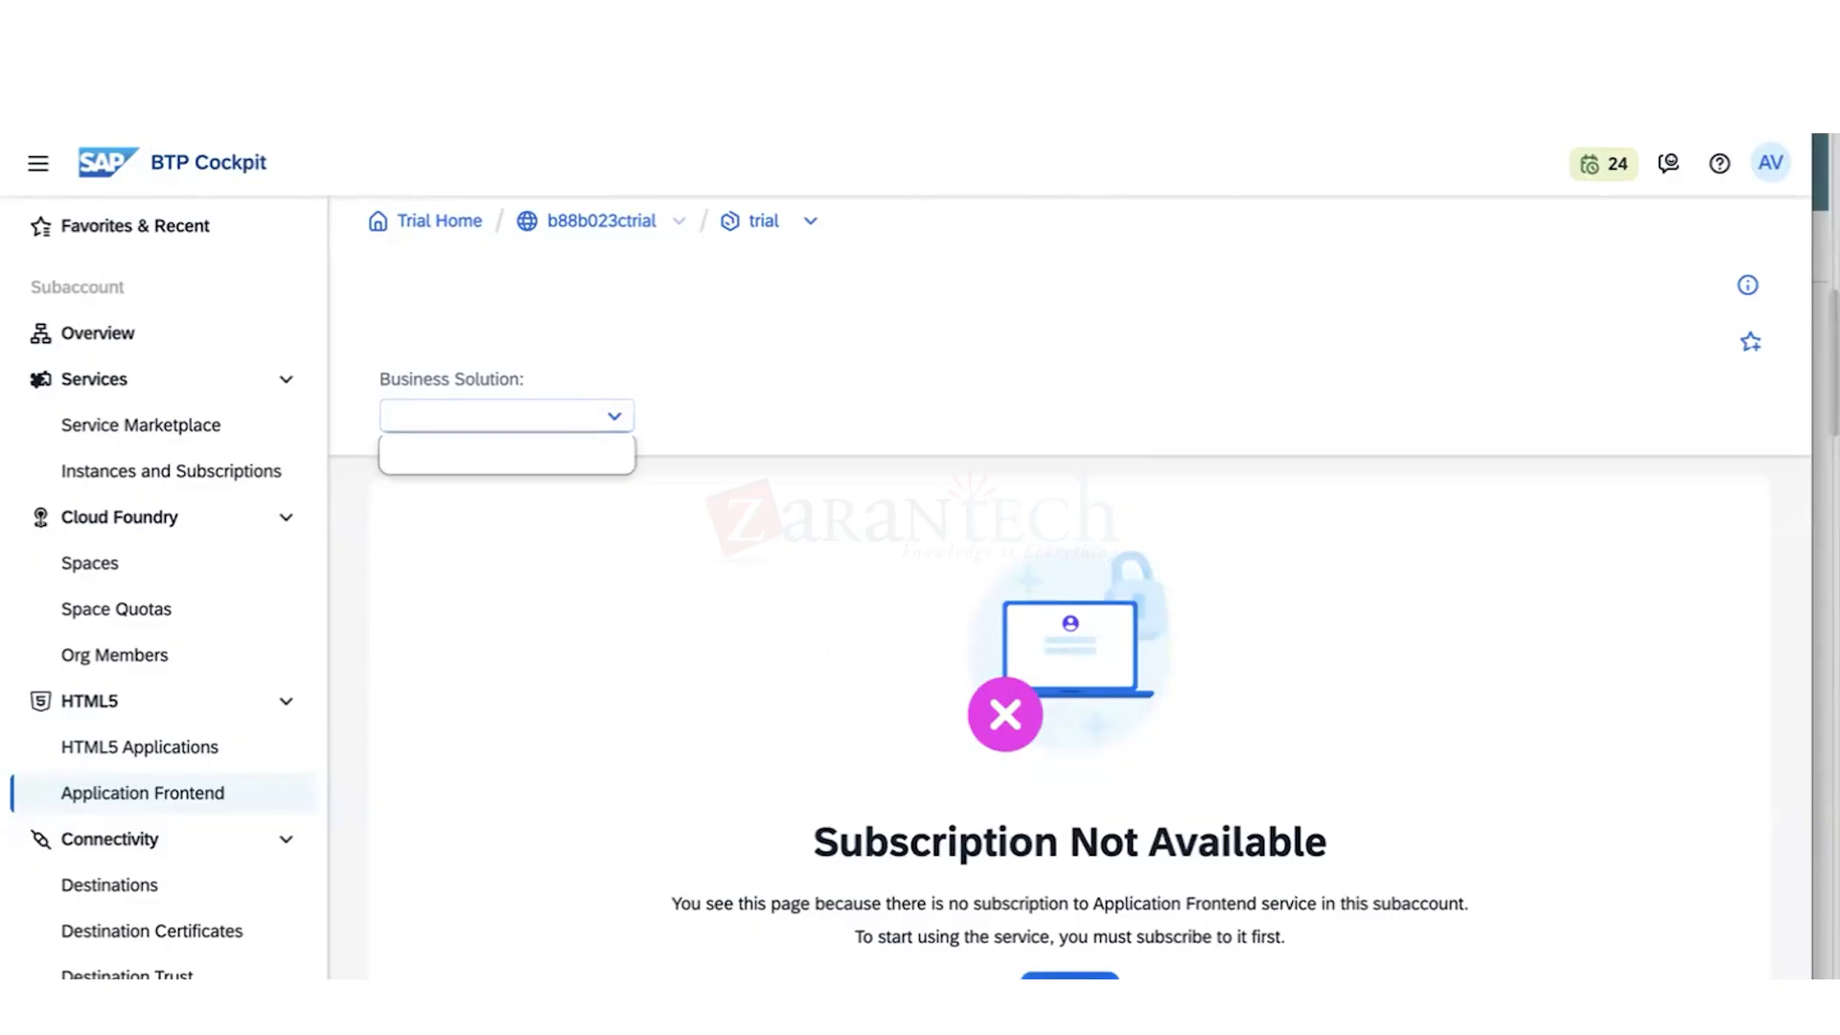
- Try to subscribe to the Application Frontend service, dismiss the dialog and return to the Application Frontend page
left_click(1063, 984)
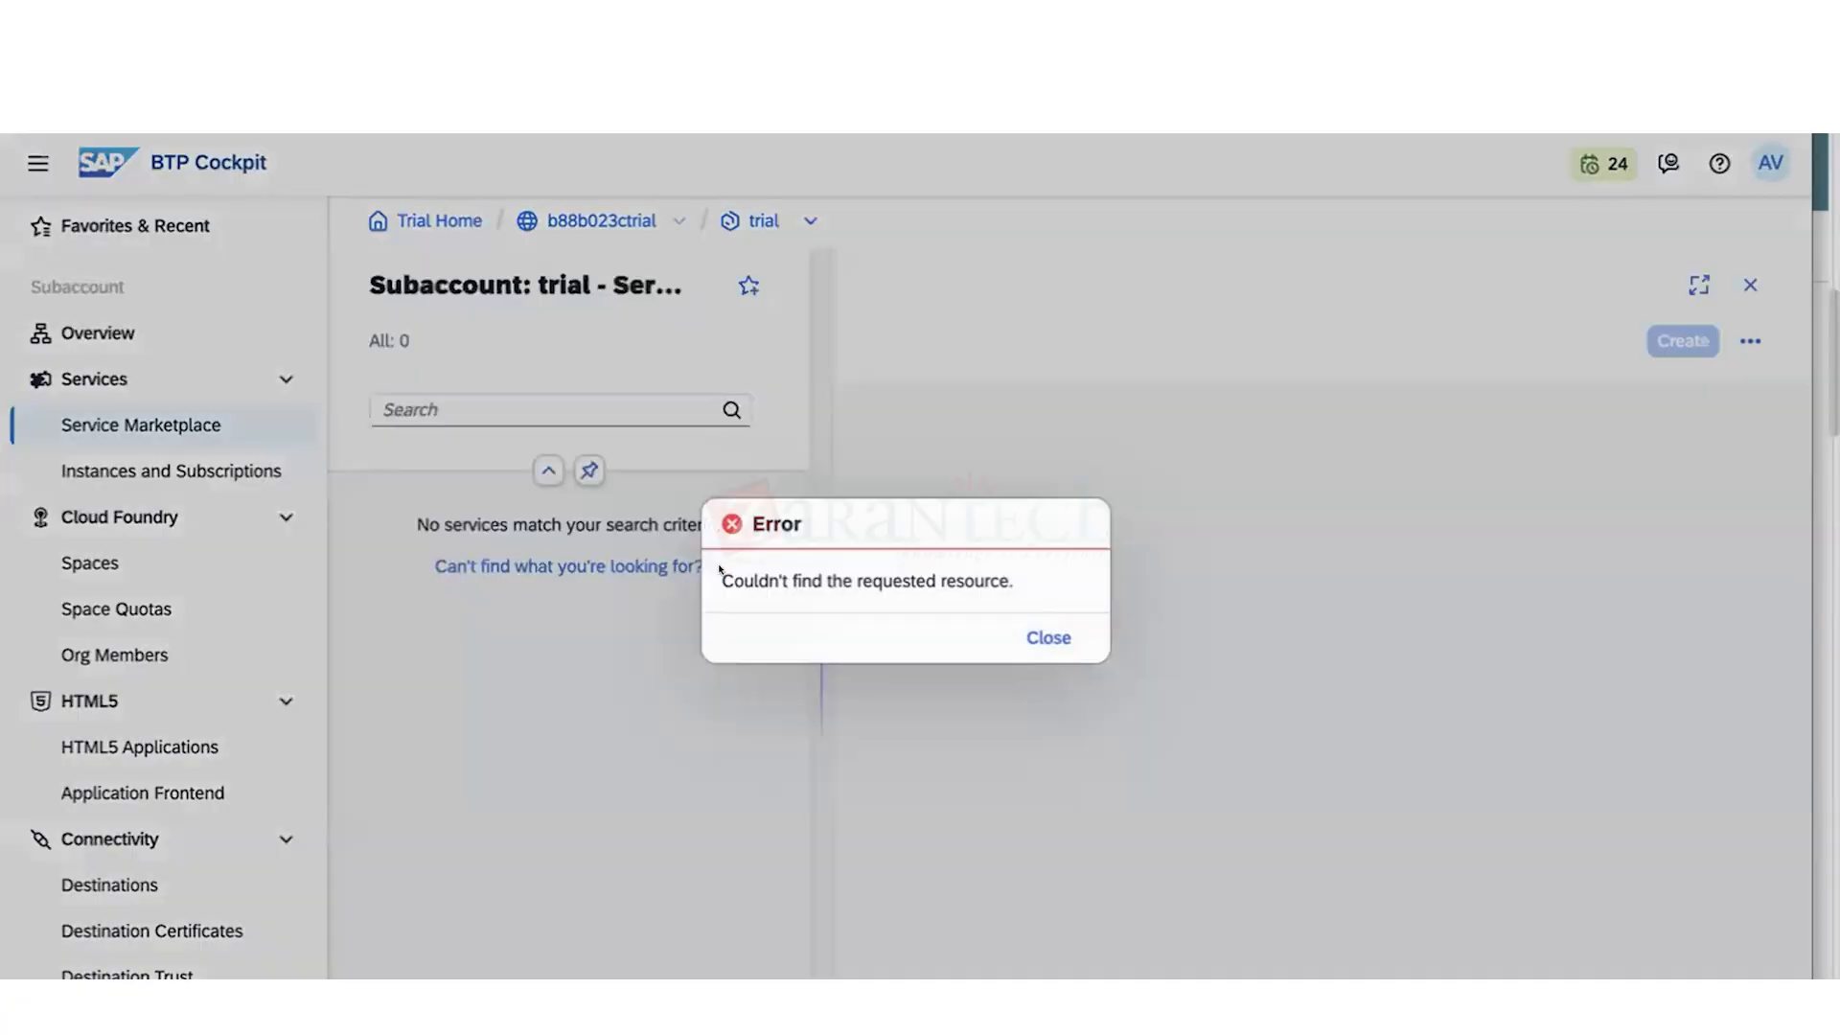
left_click(1044, 638)
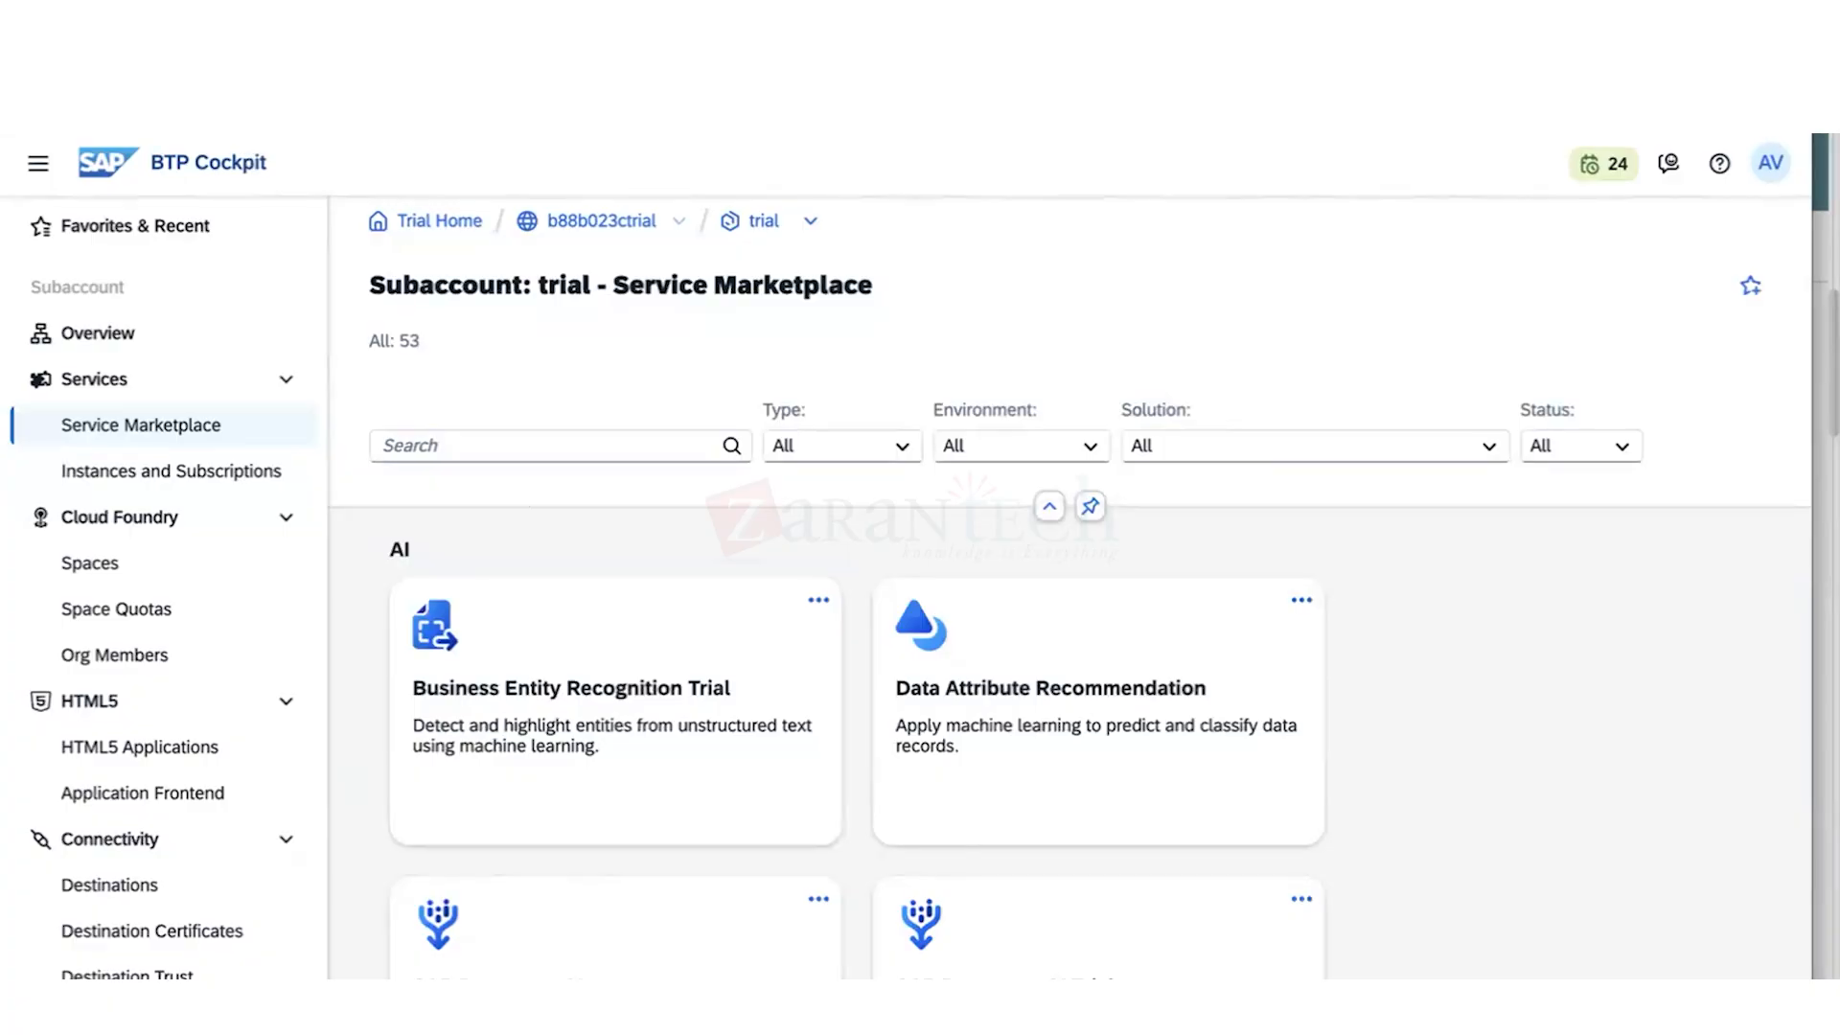
left_click(142, 793)
scroll(843, 603, "down", 2)
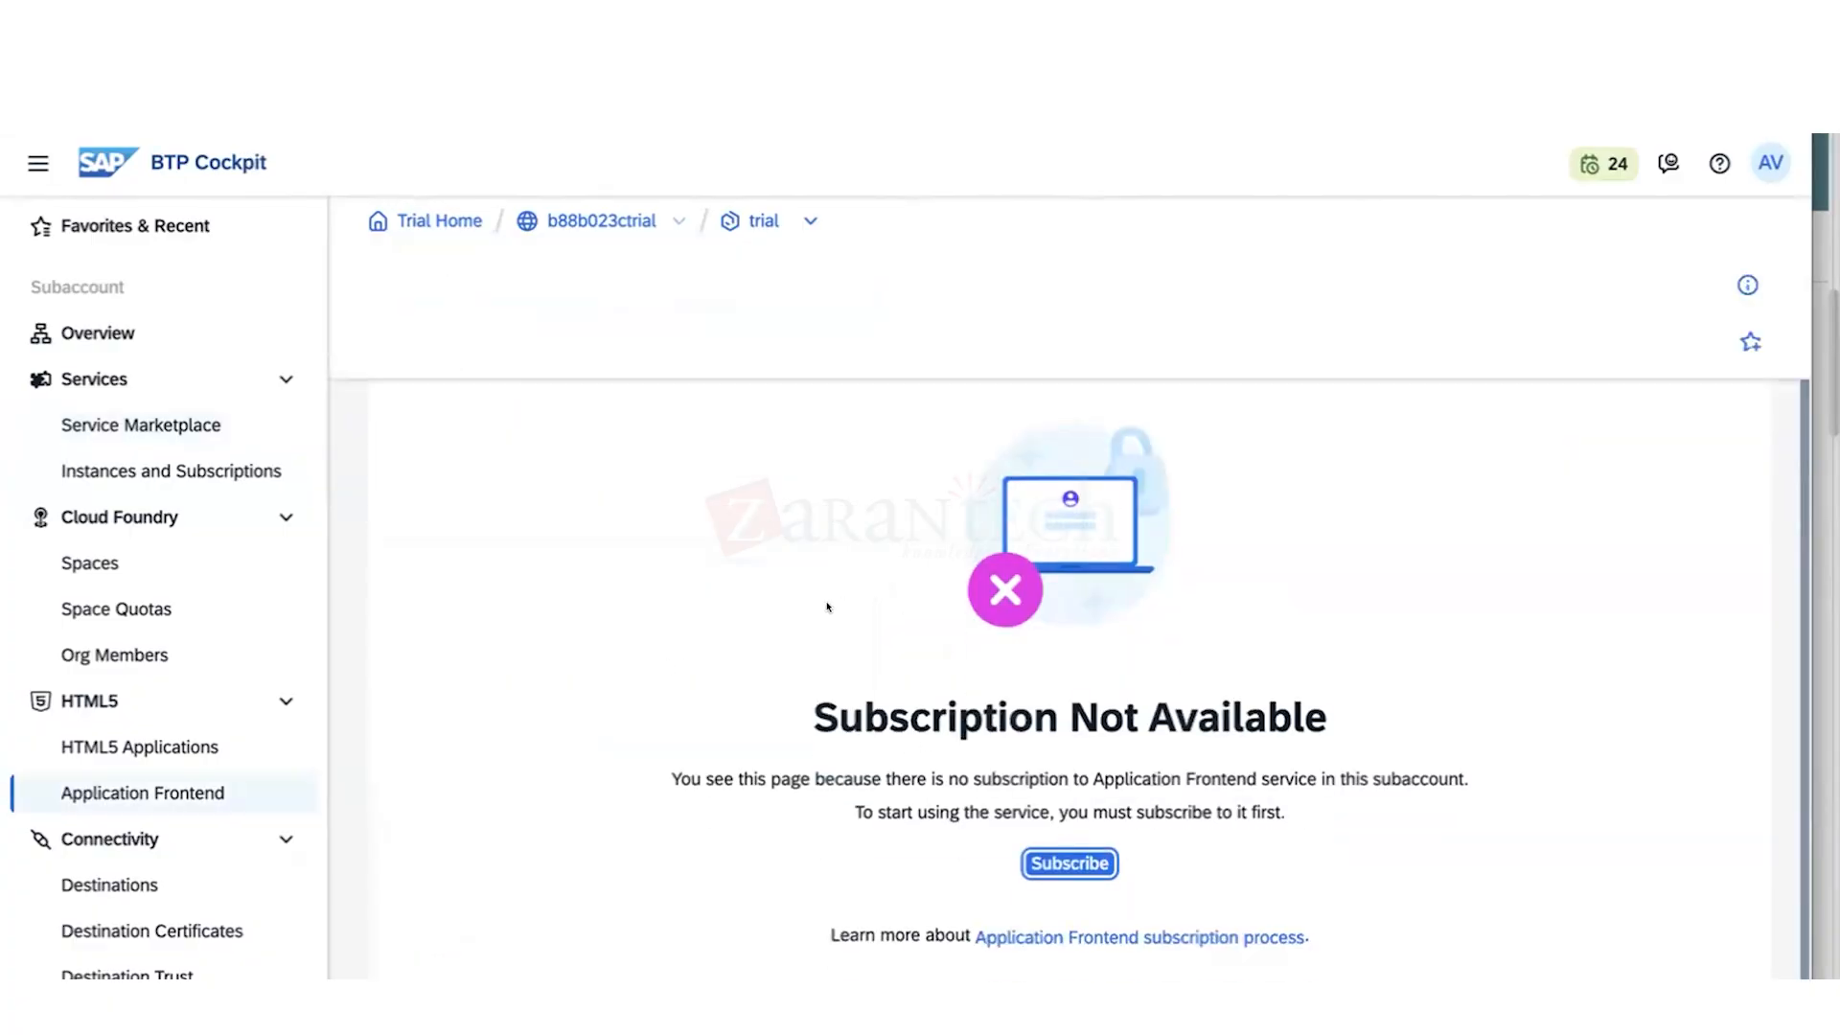
- Review the subaccount's connectivity pages for Destinations and Cloud Connectors, ending on Destinations
scroll(251, 913, "down", 3)
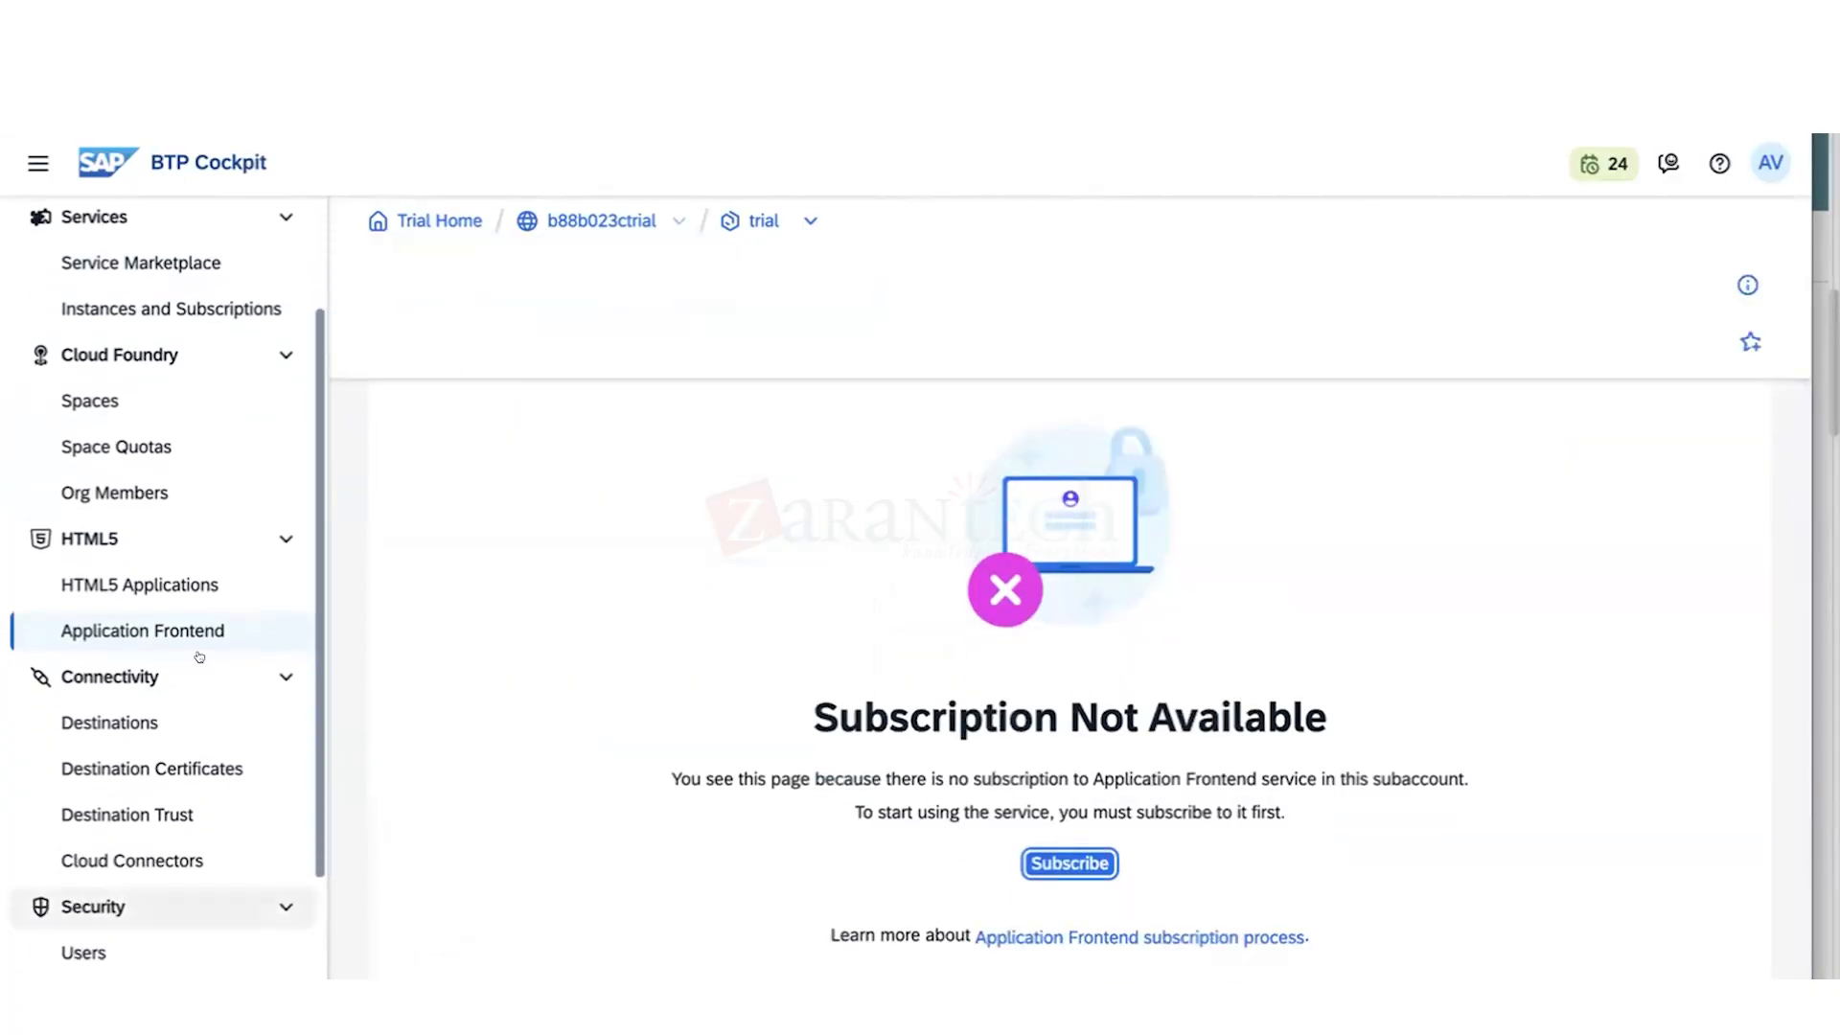
left_click(153, 720)
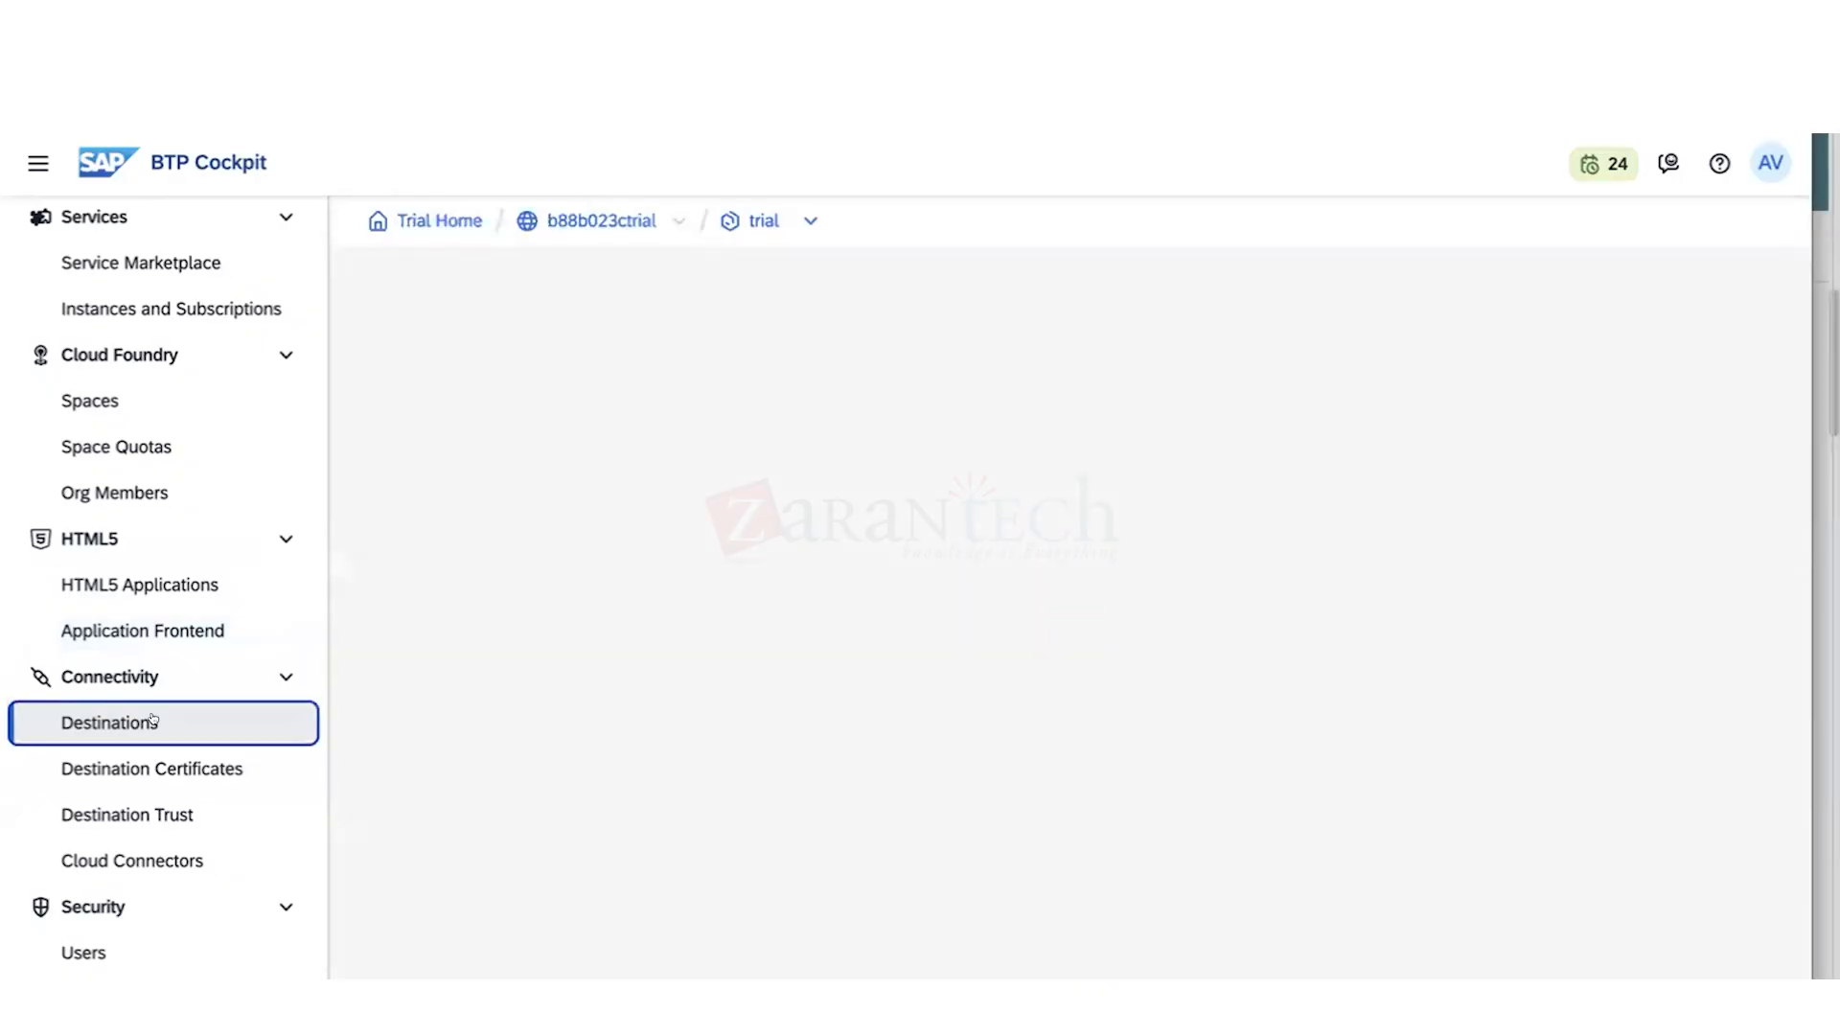
left_click(136, 858)
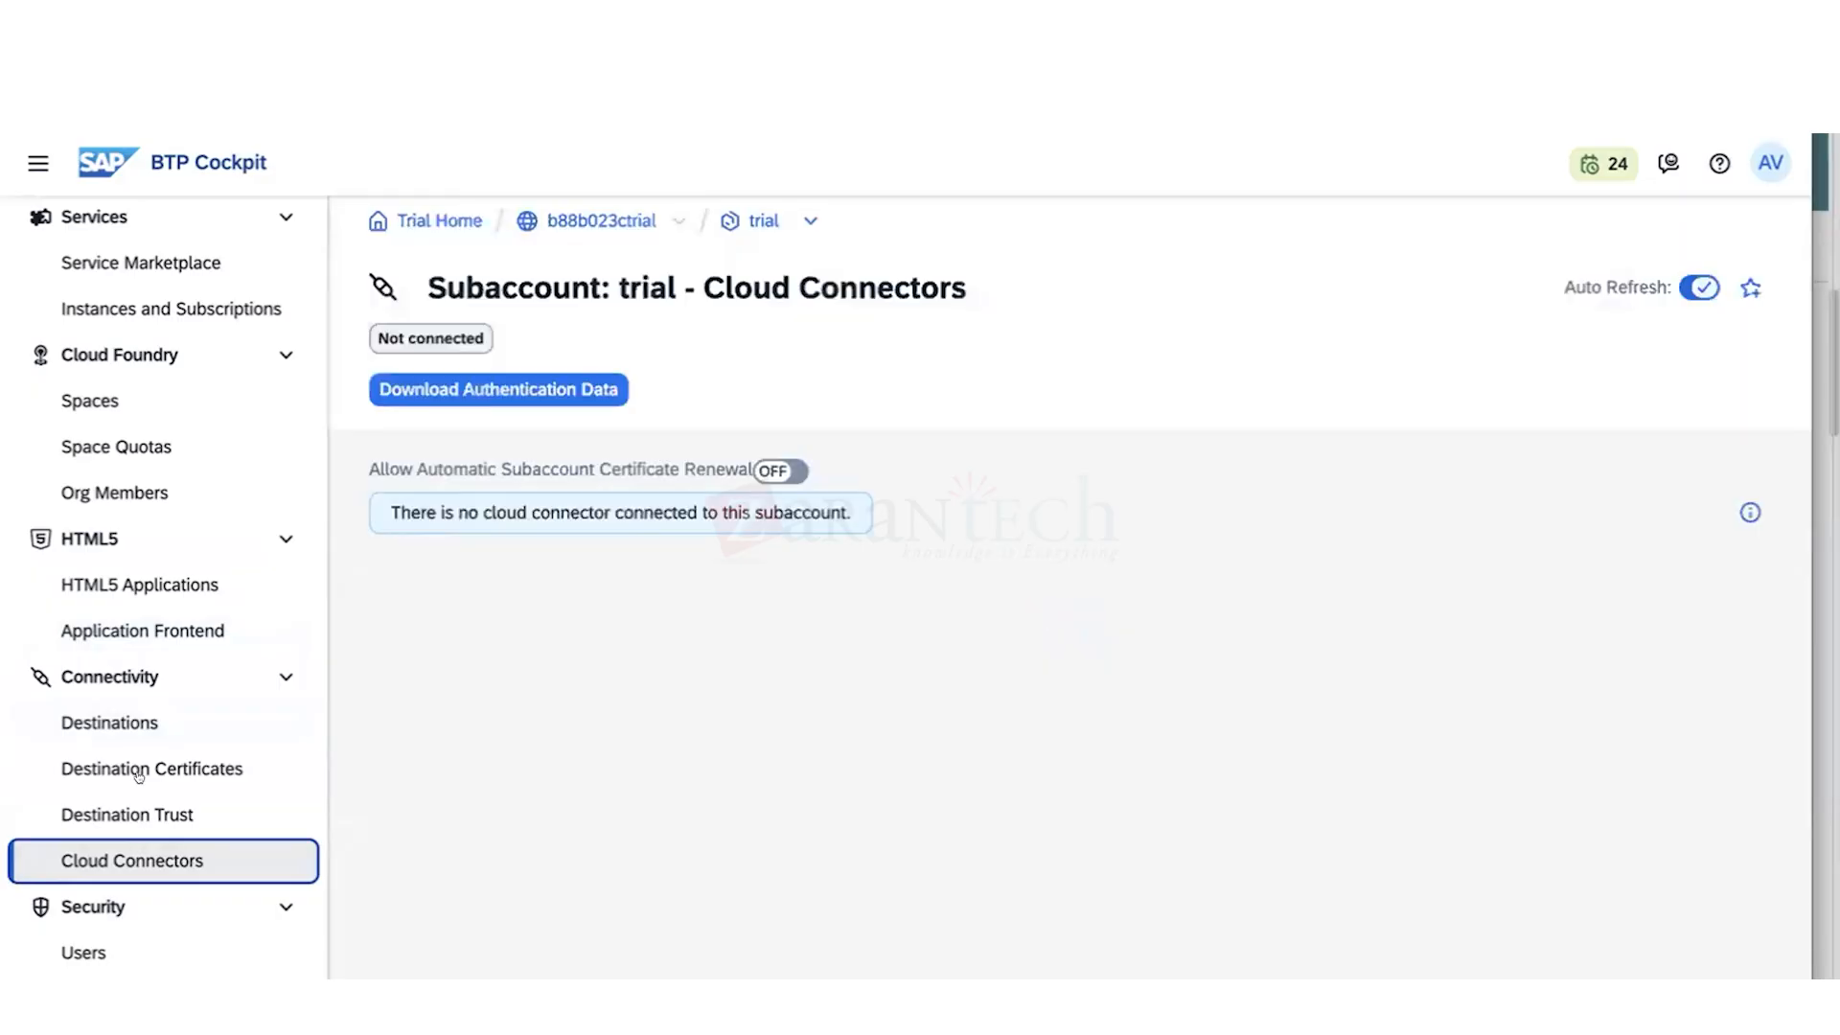
left_click(136, 717)
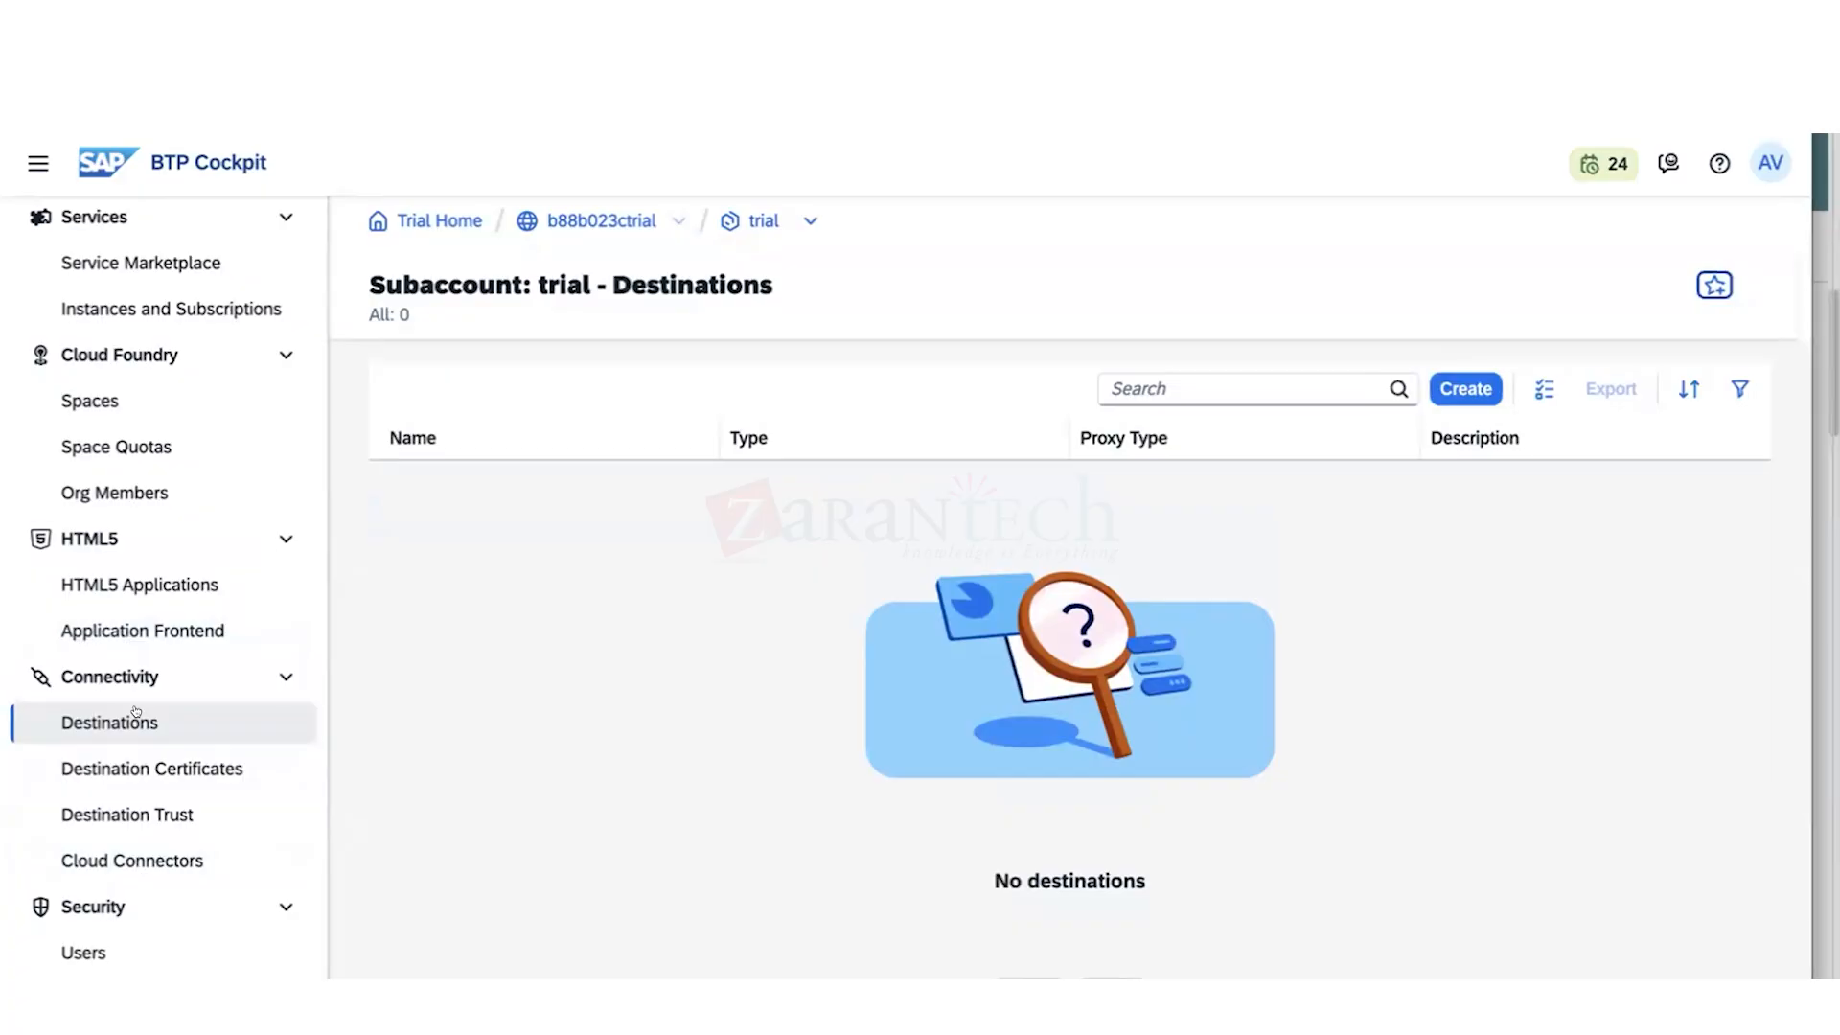
- Review the subaccount's security pages for Users, Role Collections and Trust Configuration
scroll(258, 830, "down", 3)
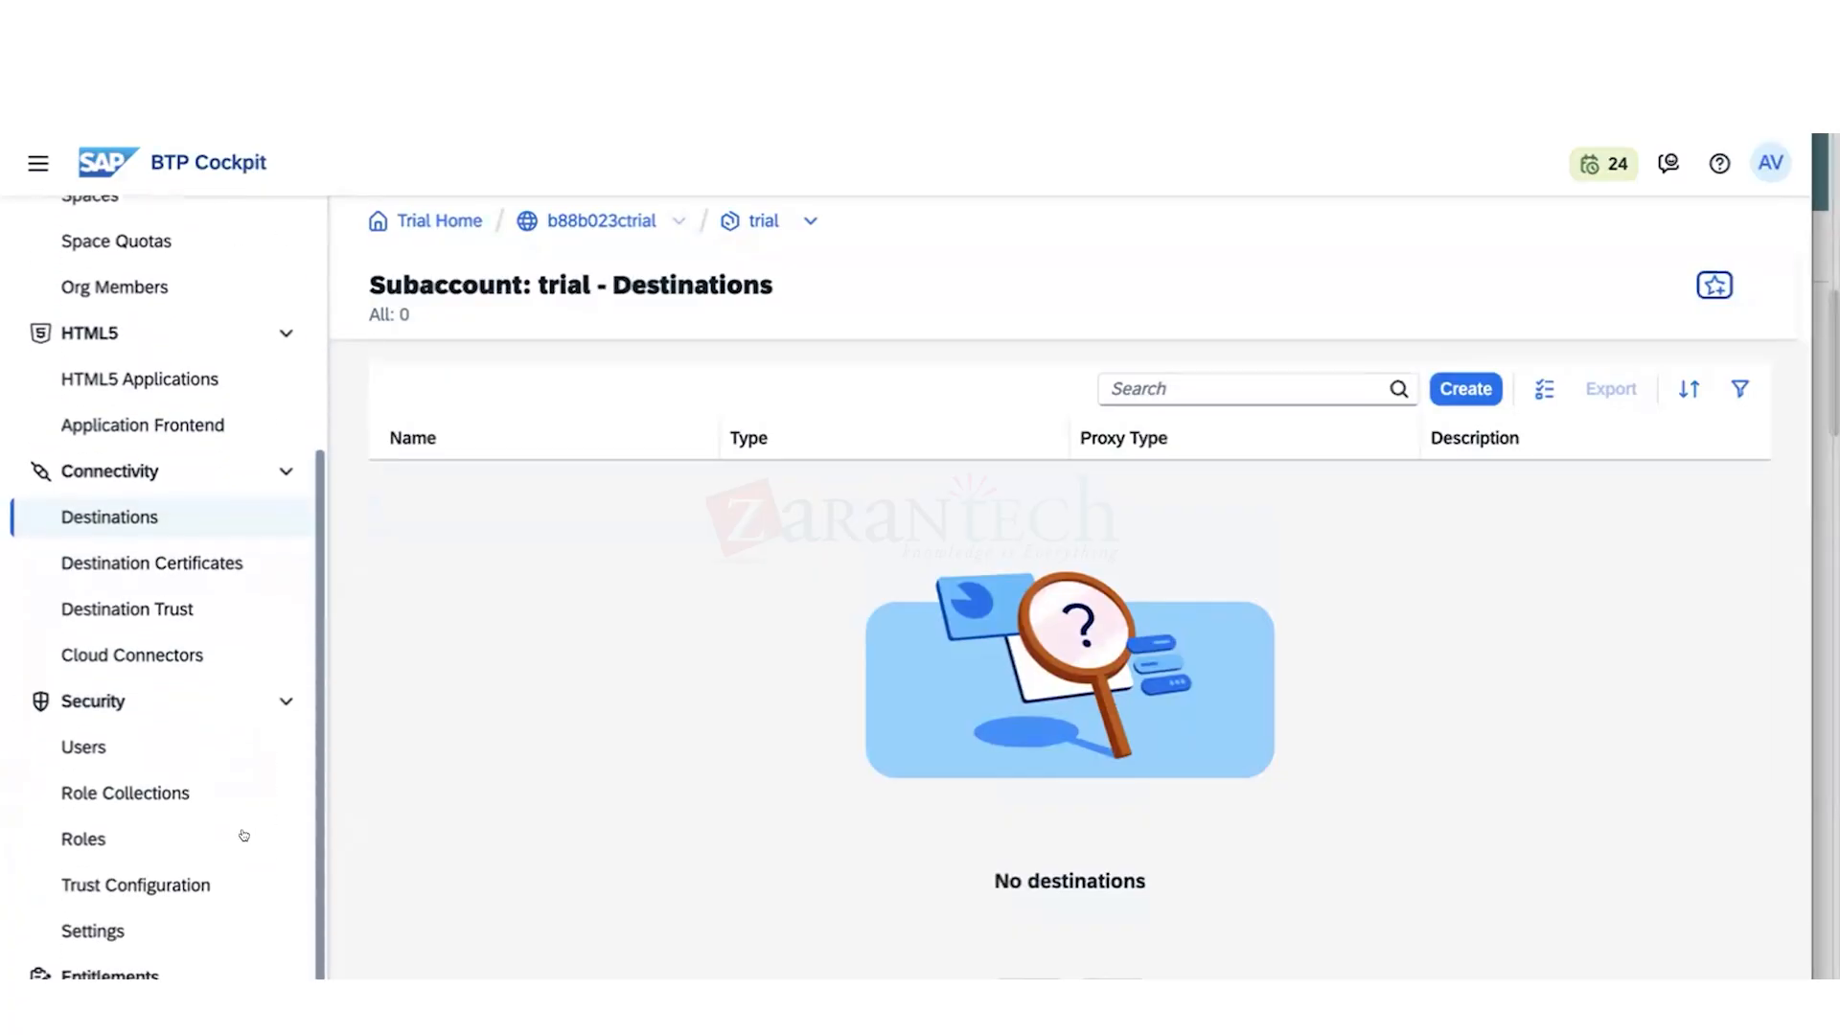
left_click(159, 730)
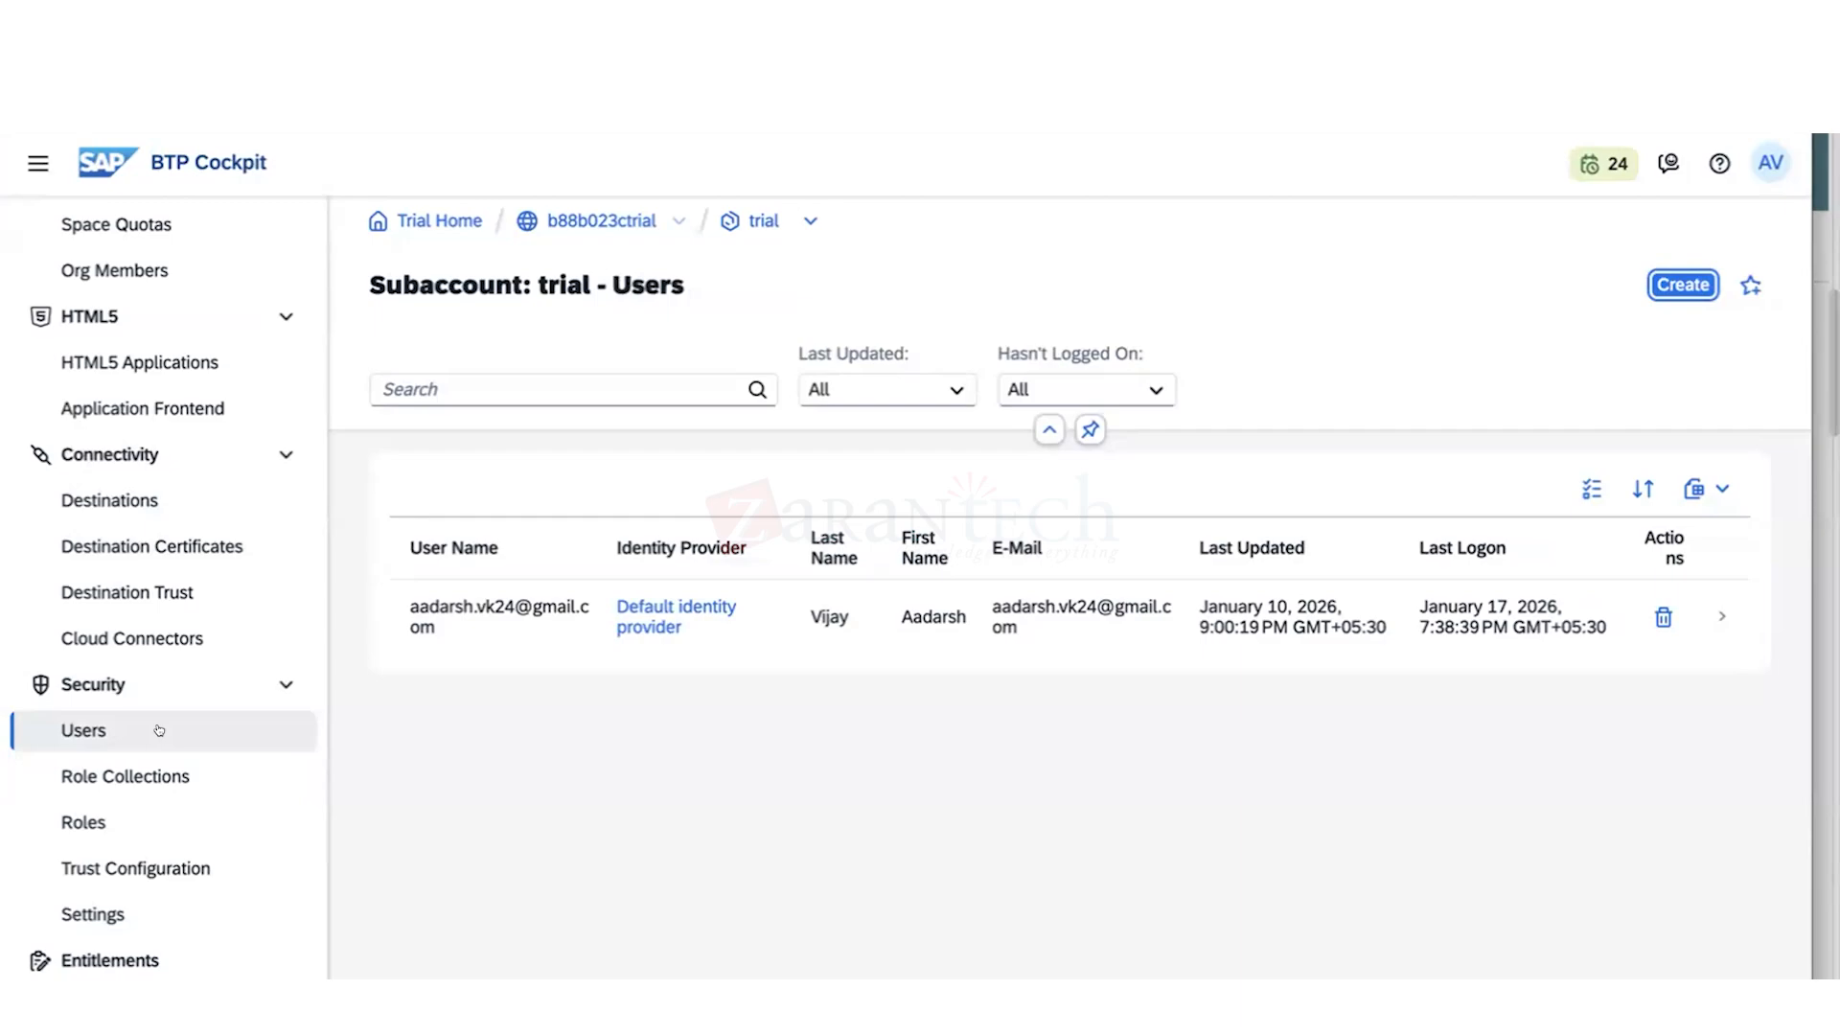
left_click(162, 776)
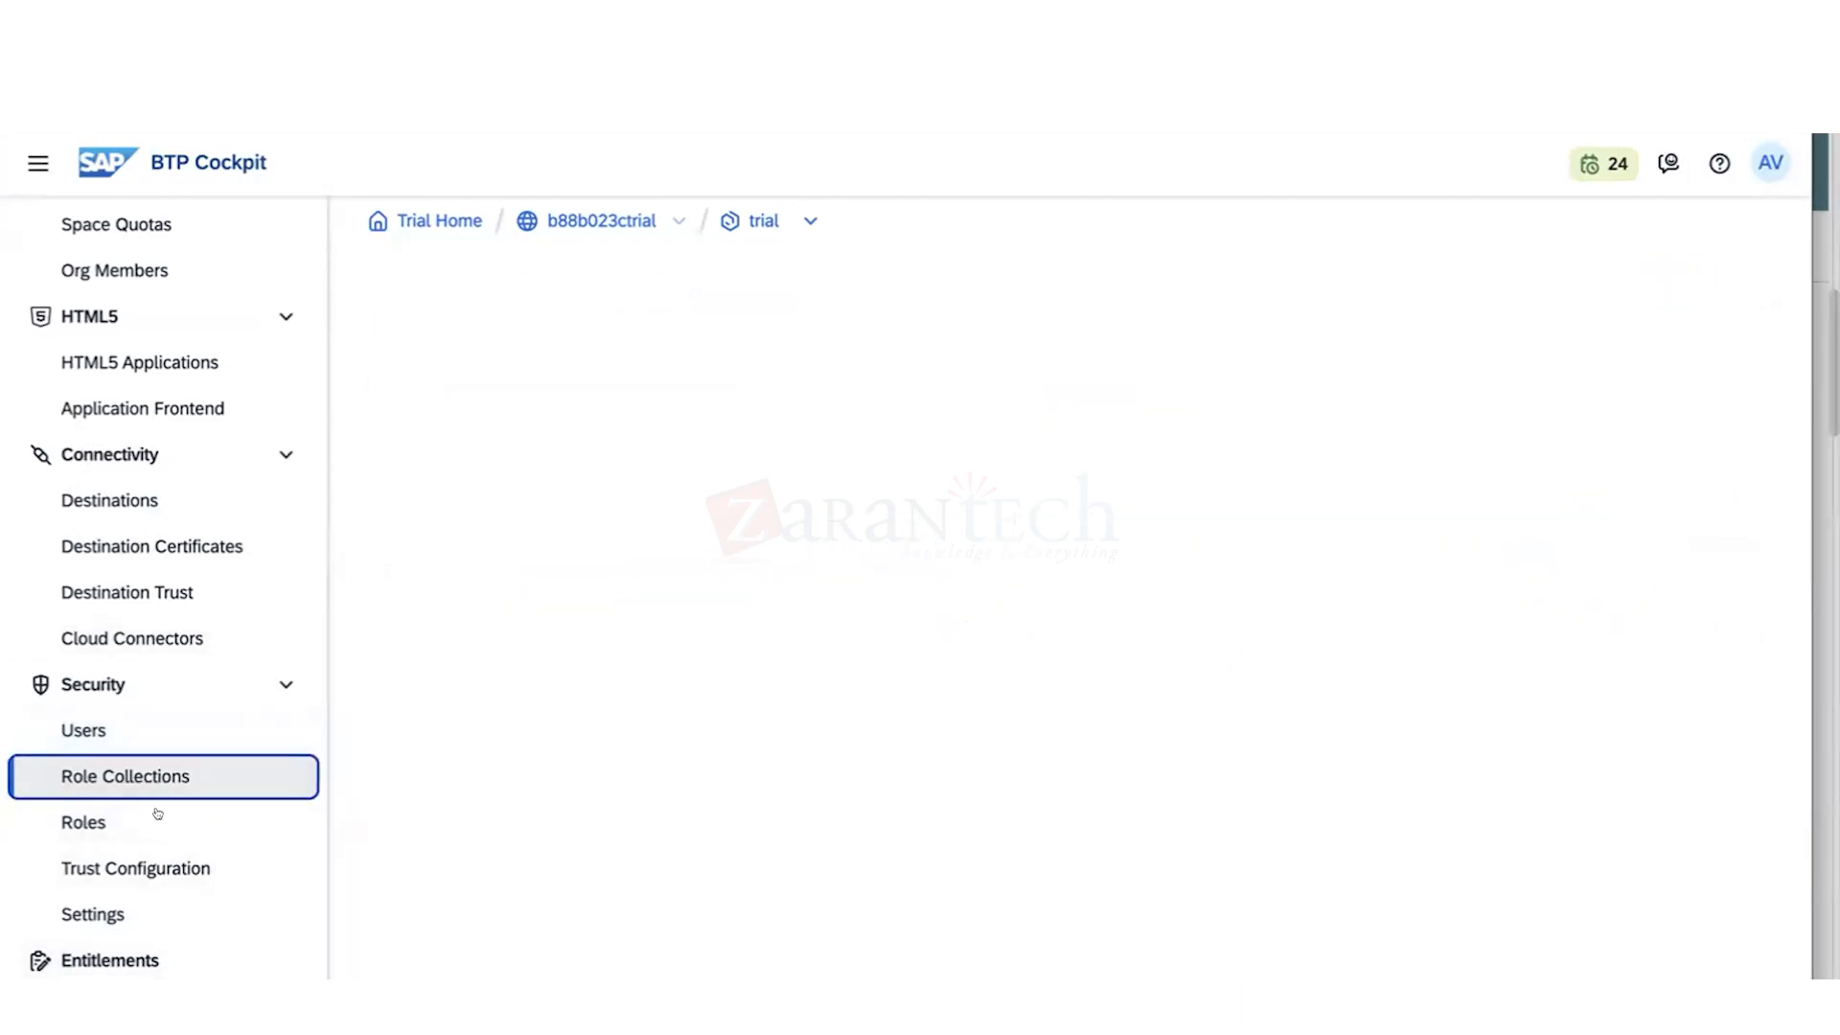
left_click(122, 860)
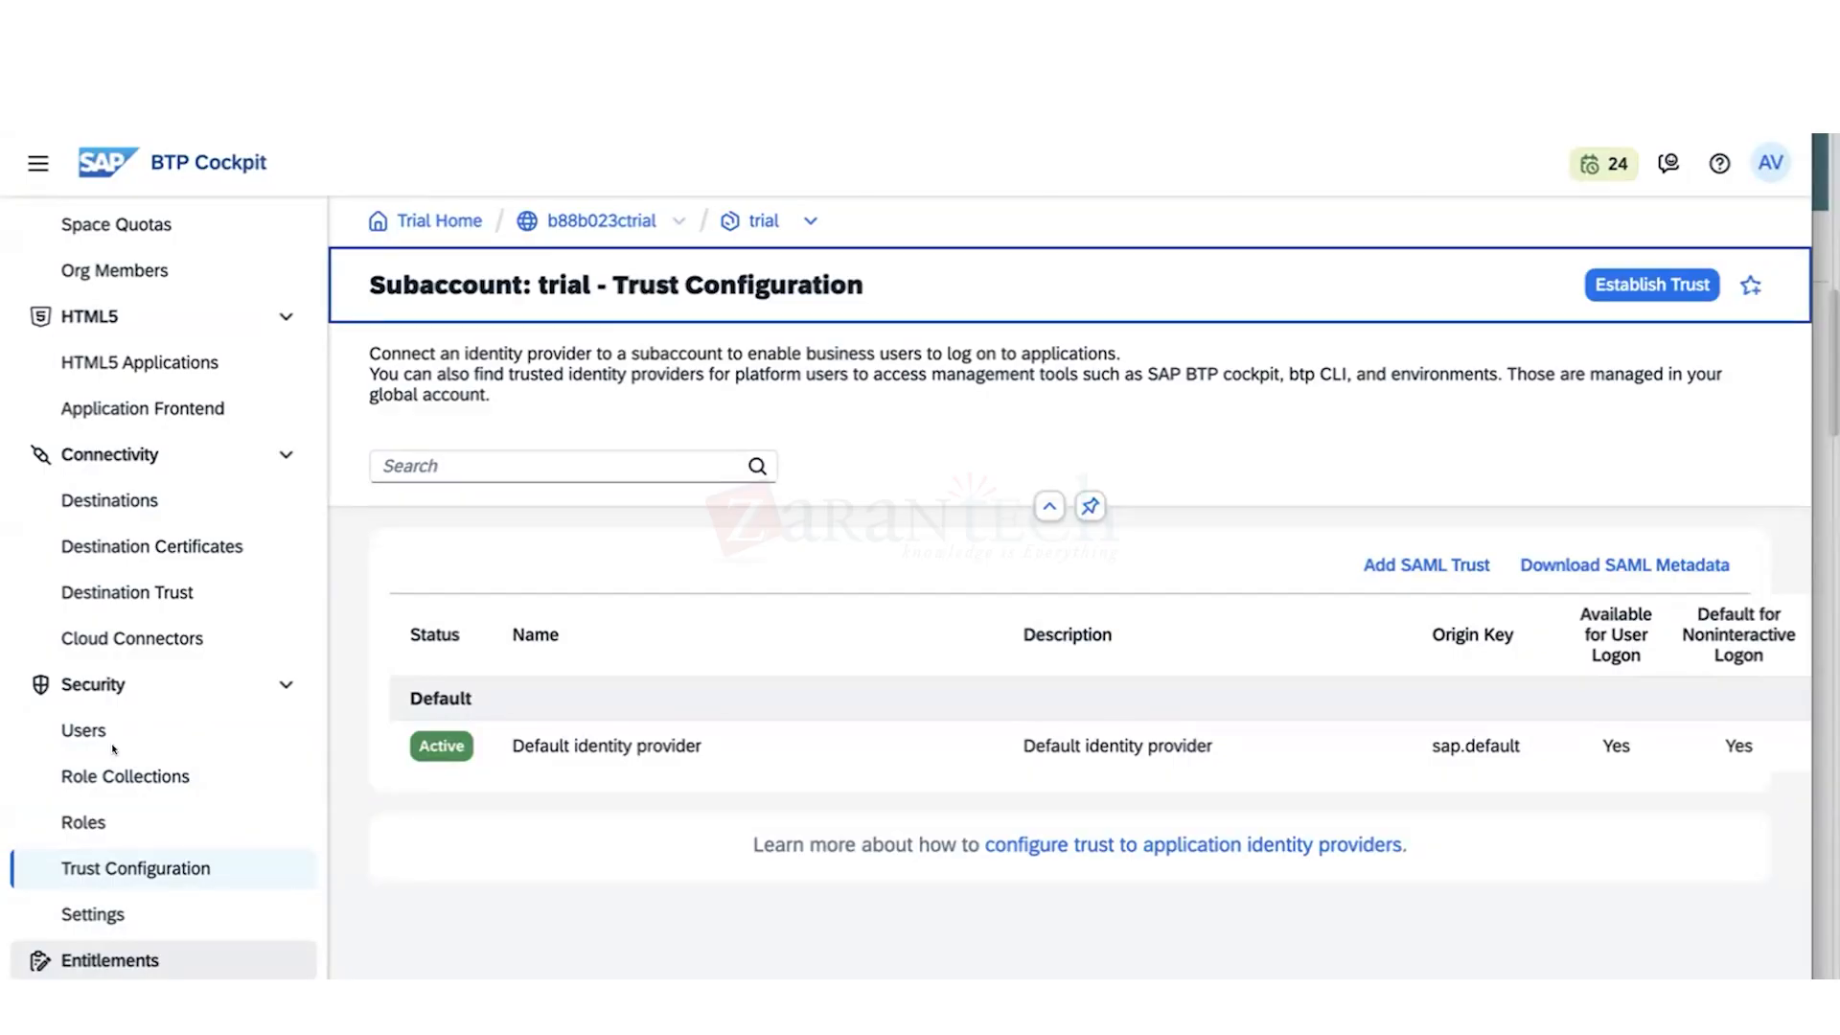
double_click(613, 211)
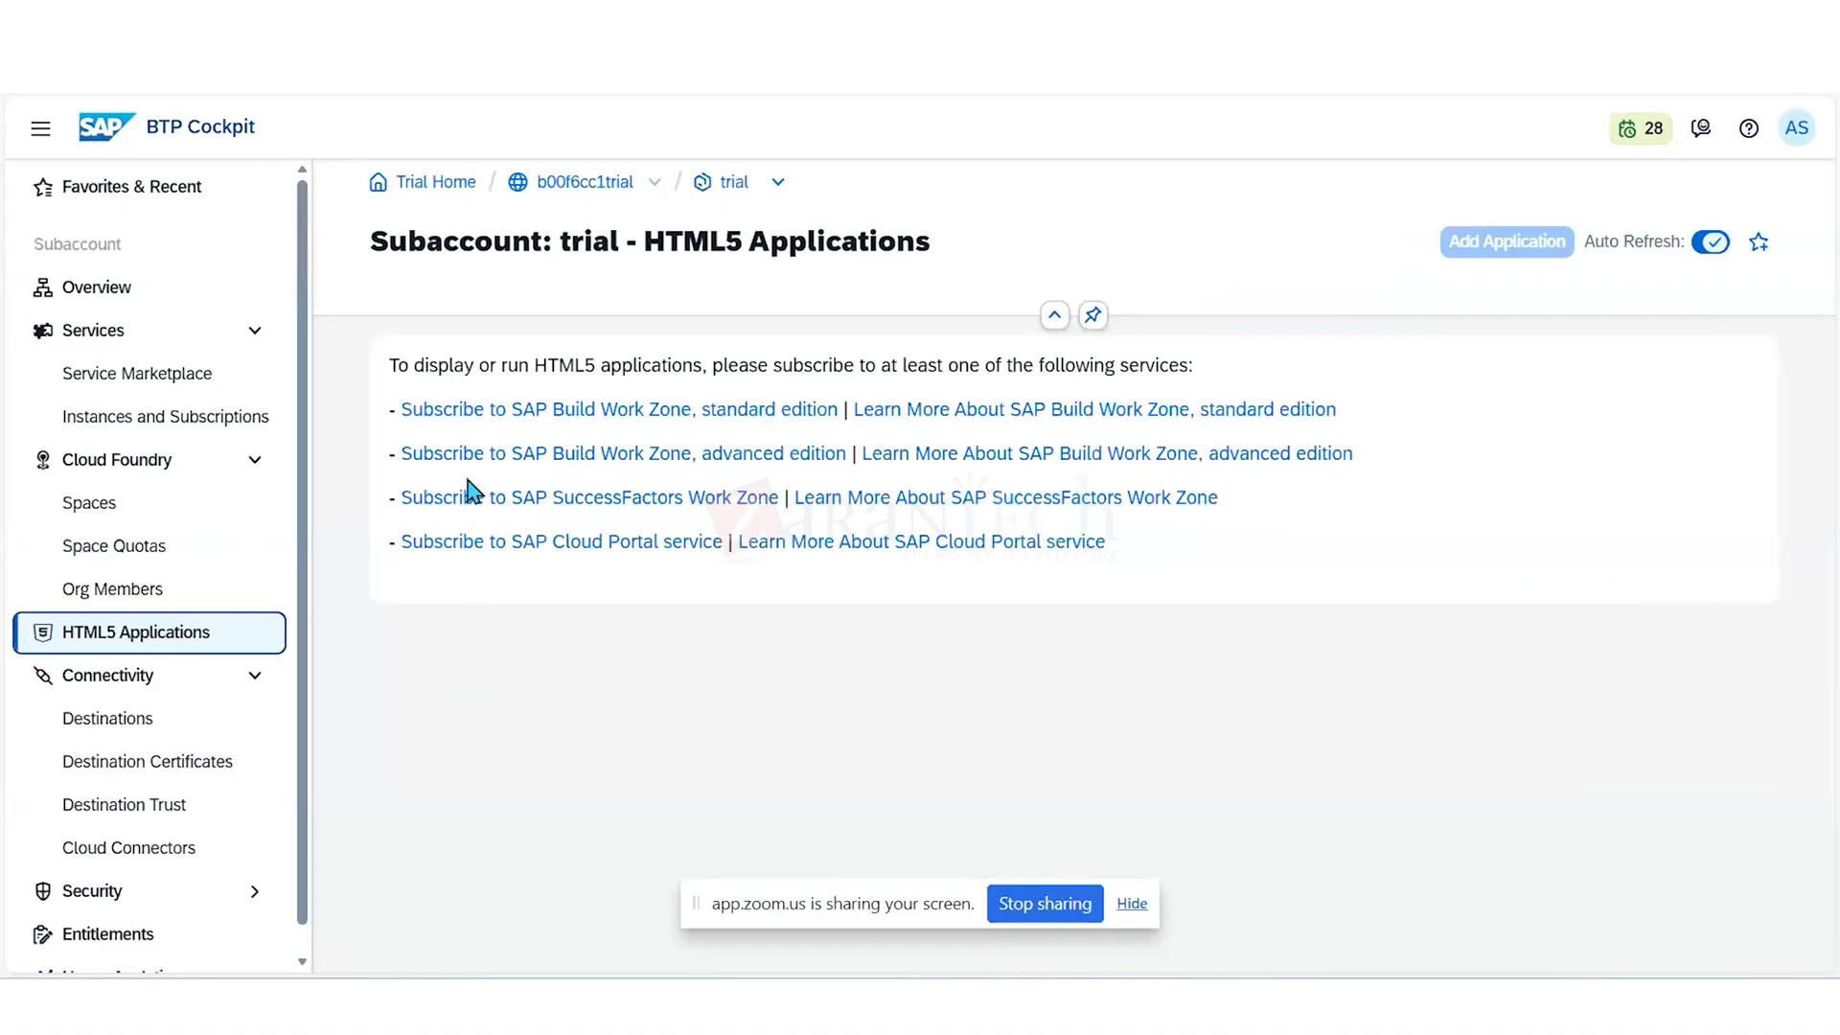
- Go to the trial global account's Account Explorer and create a directory named "Dev System" under the global account
left_click(430, 183)
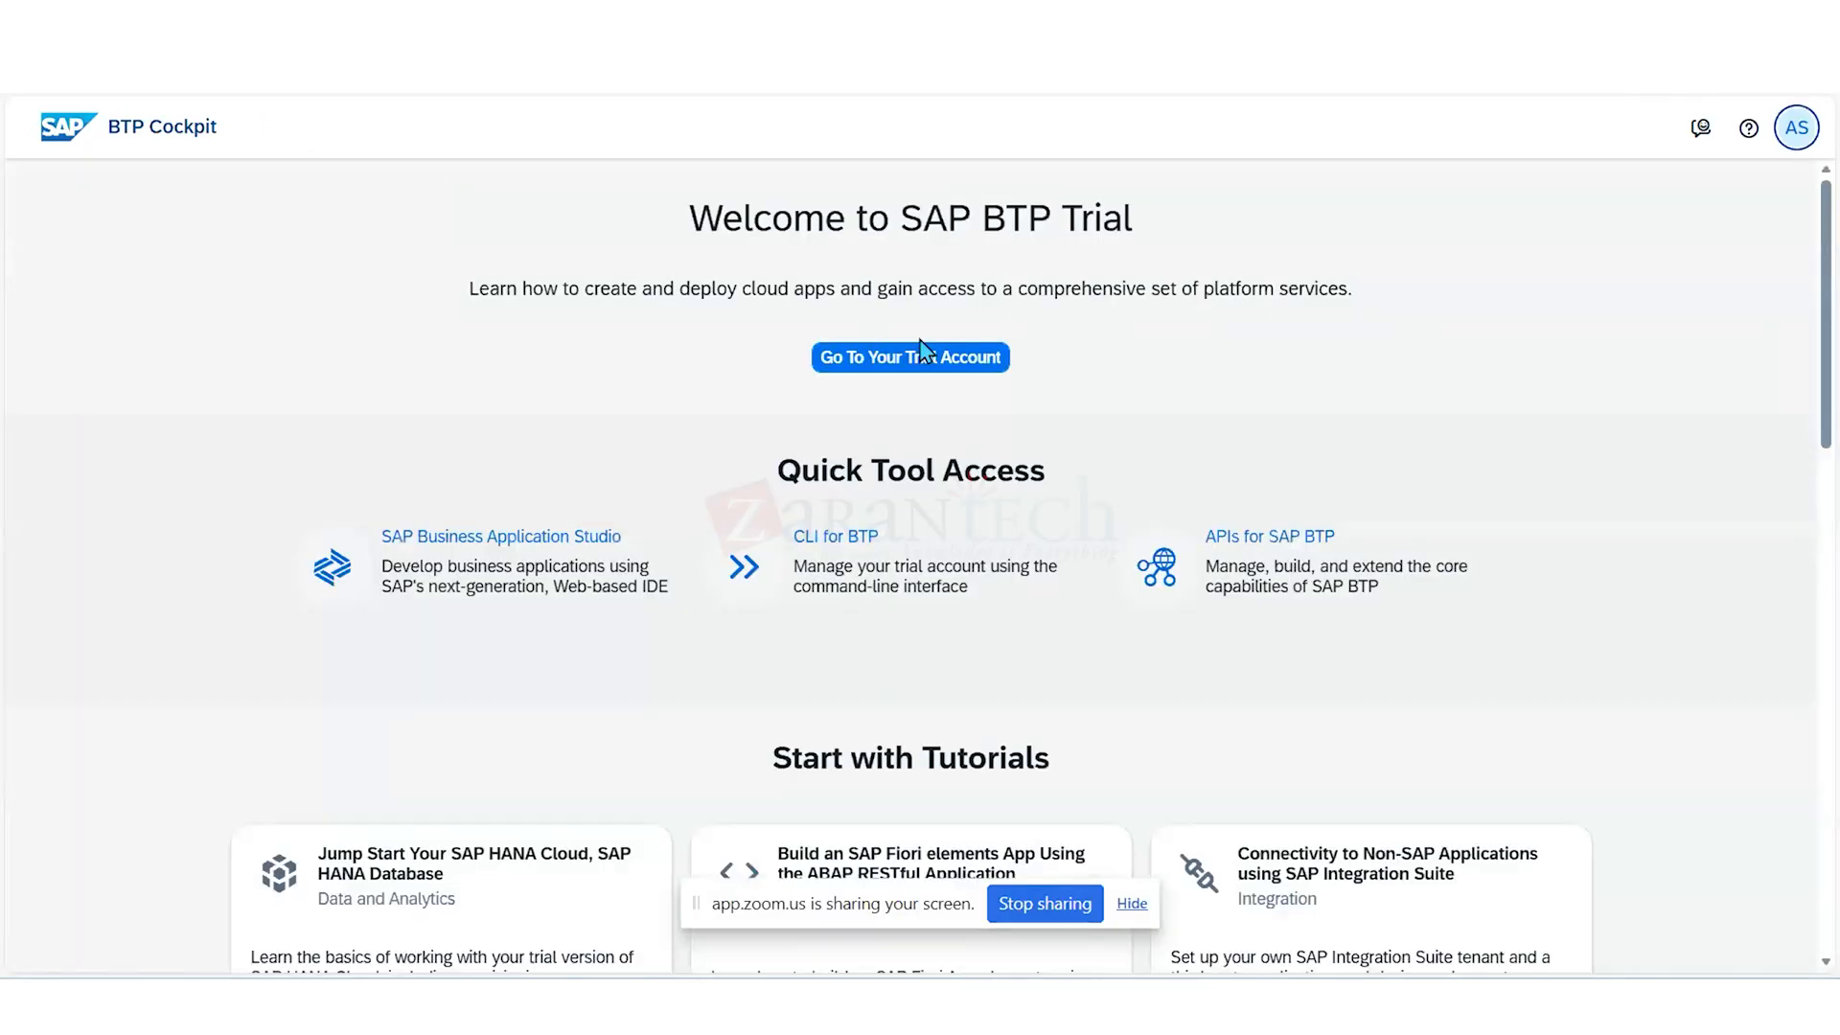
left_click(911, 366)
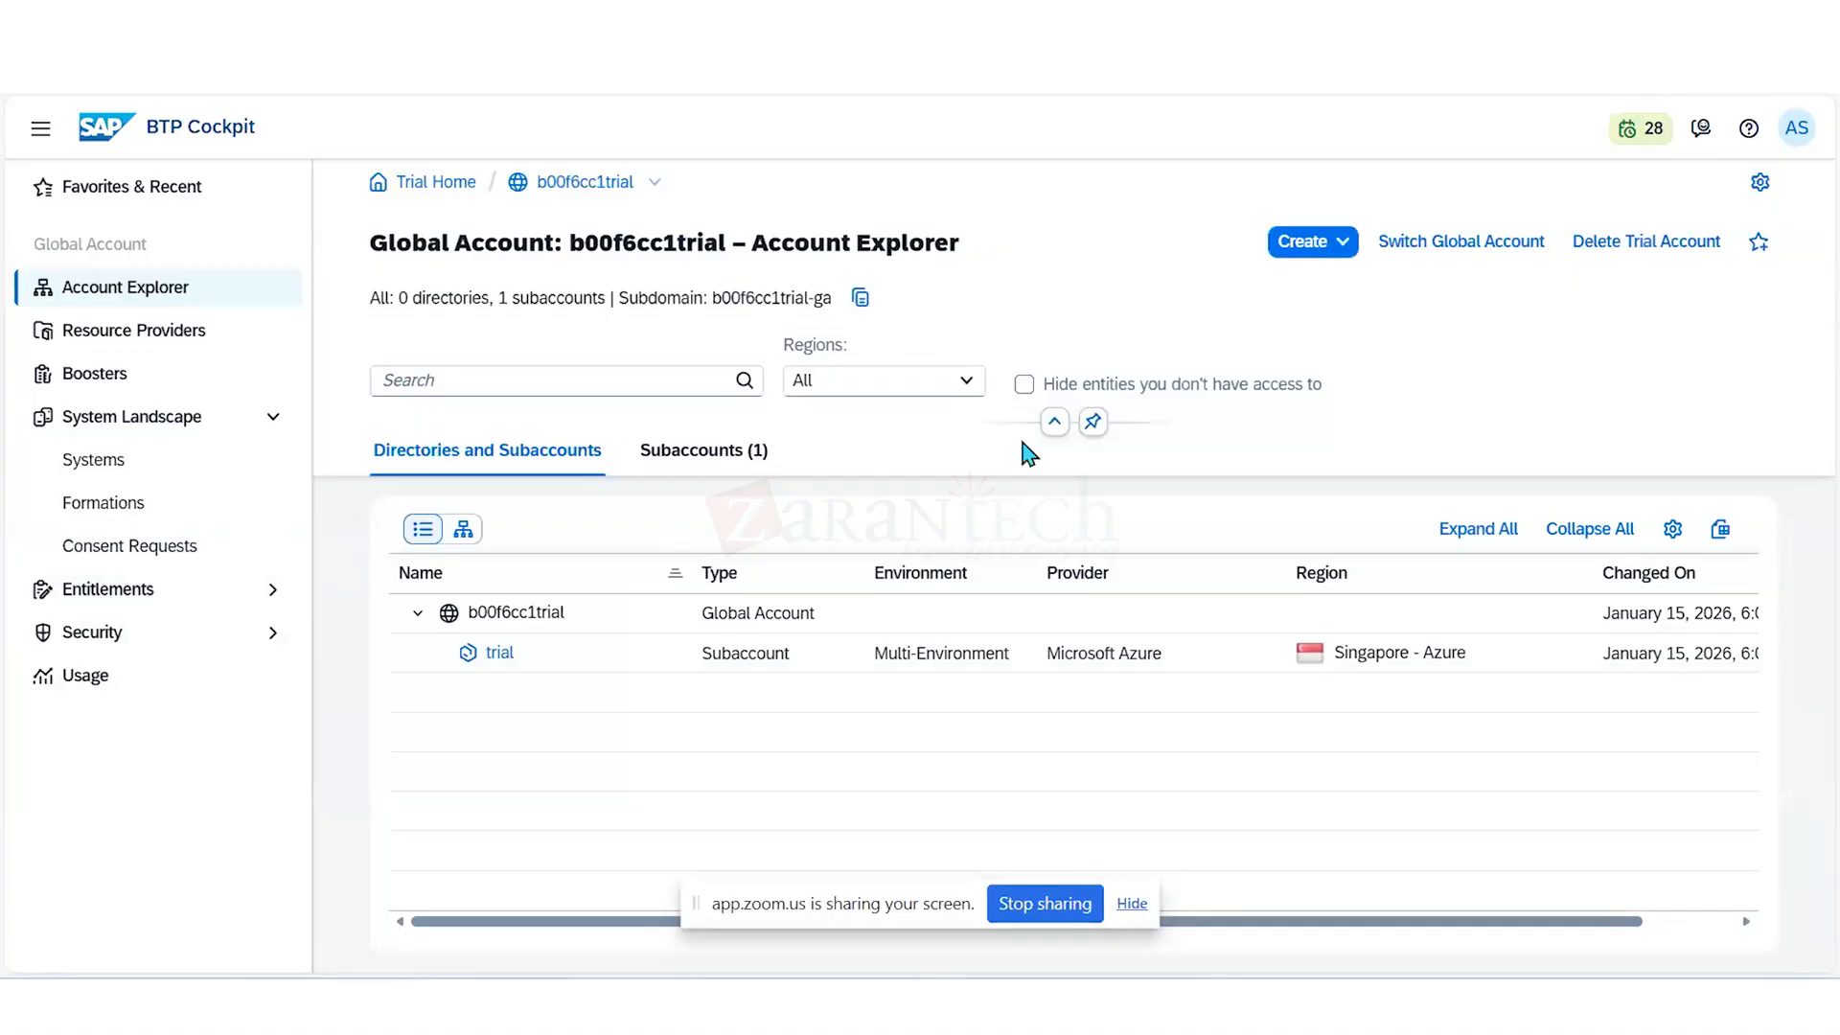
left_click(1344, 247)
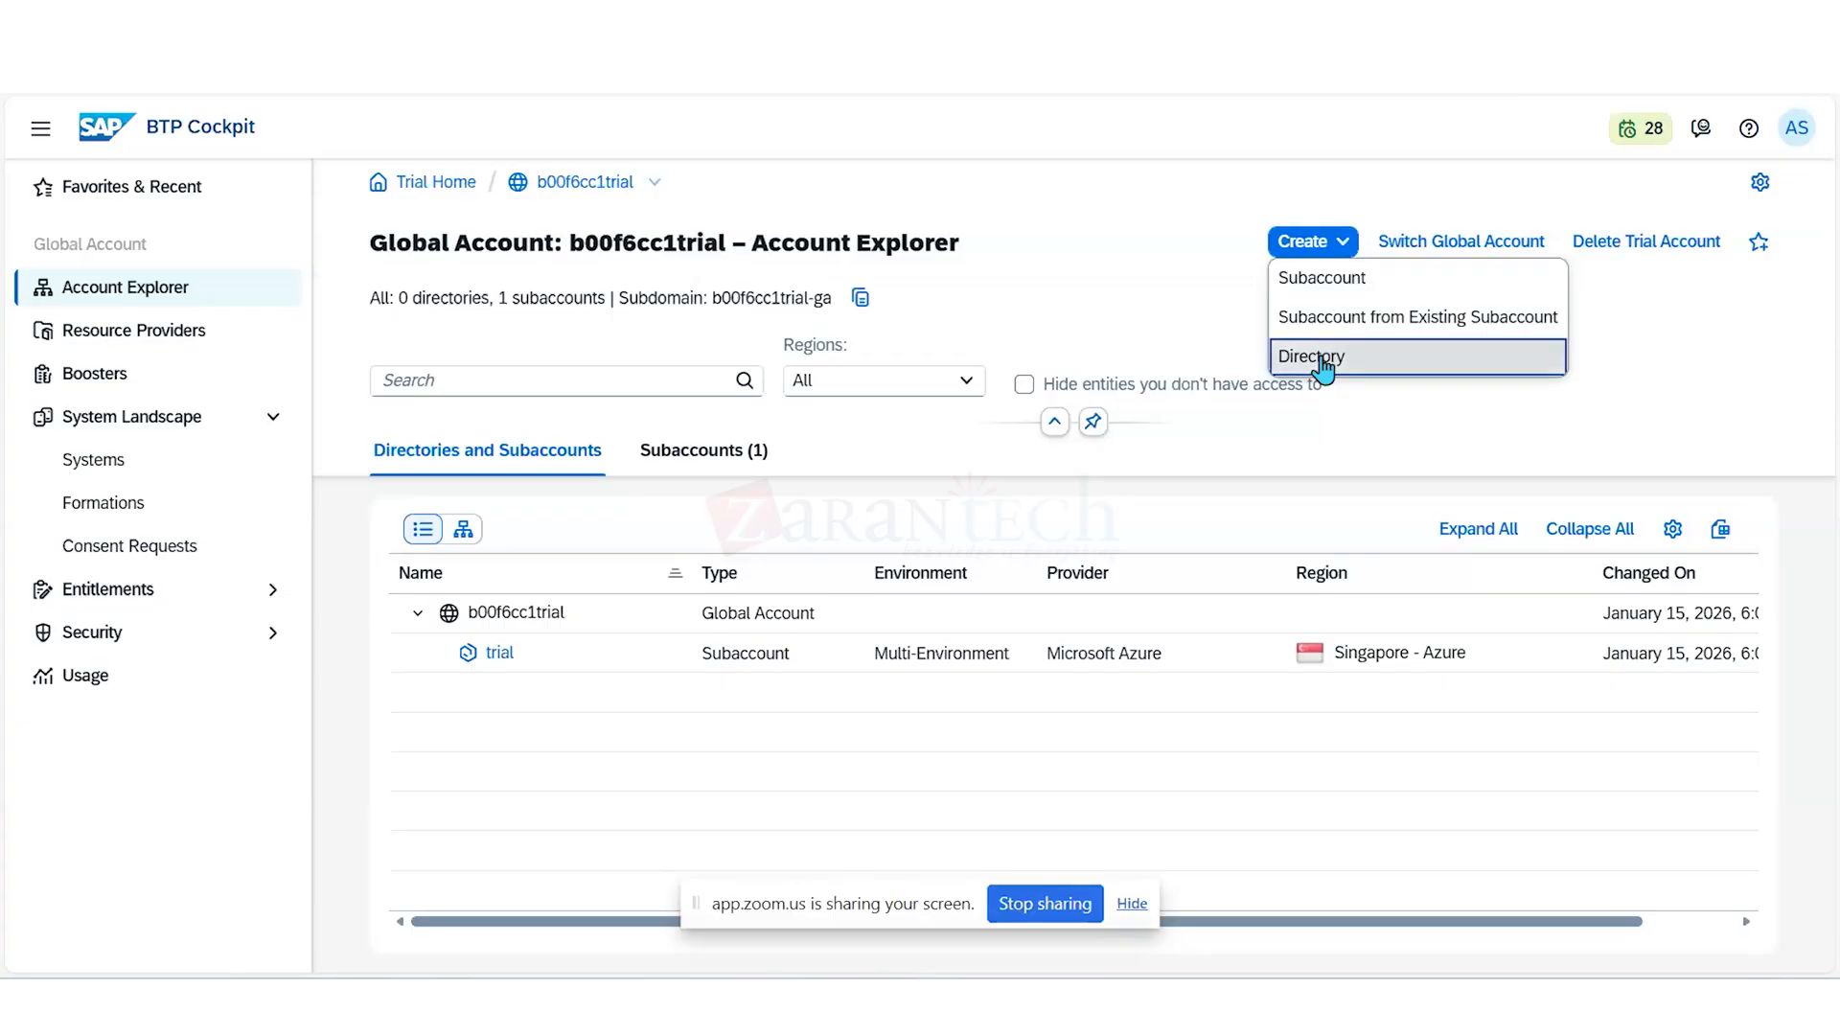
left_click(1322, 365)
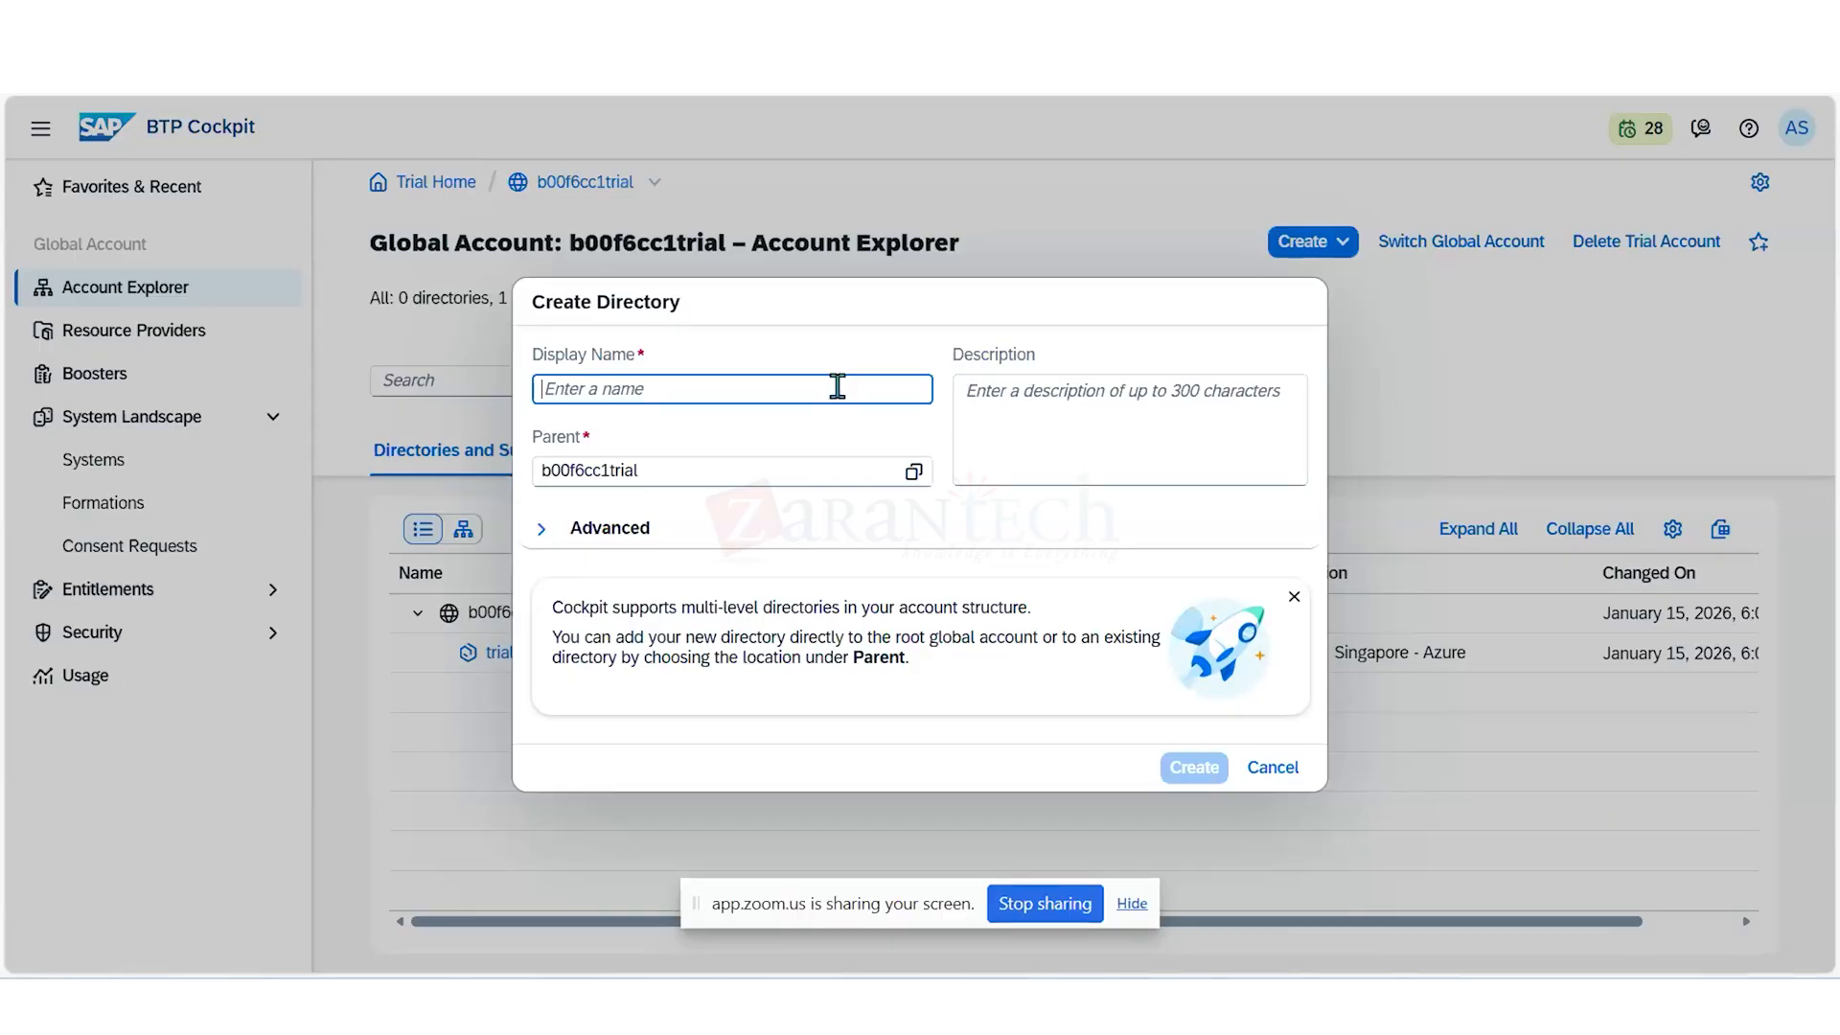
type("Dev ")
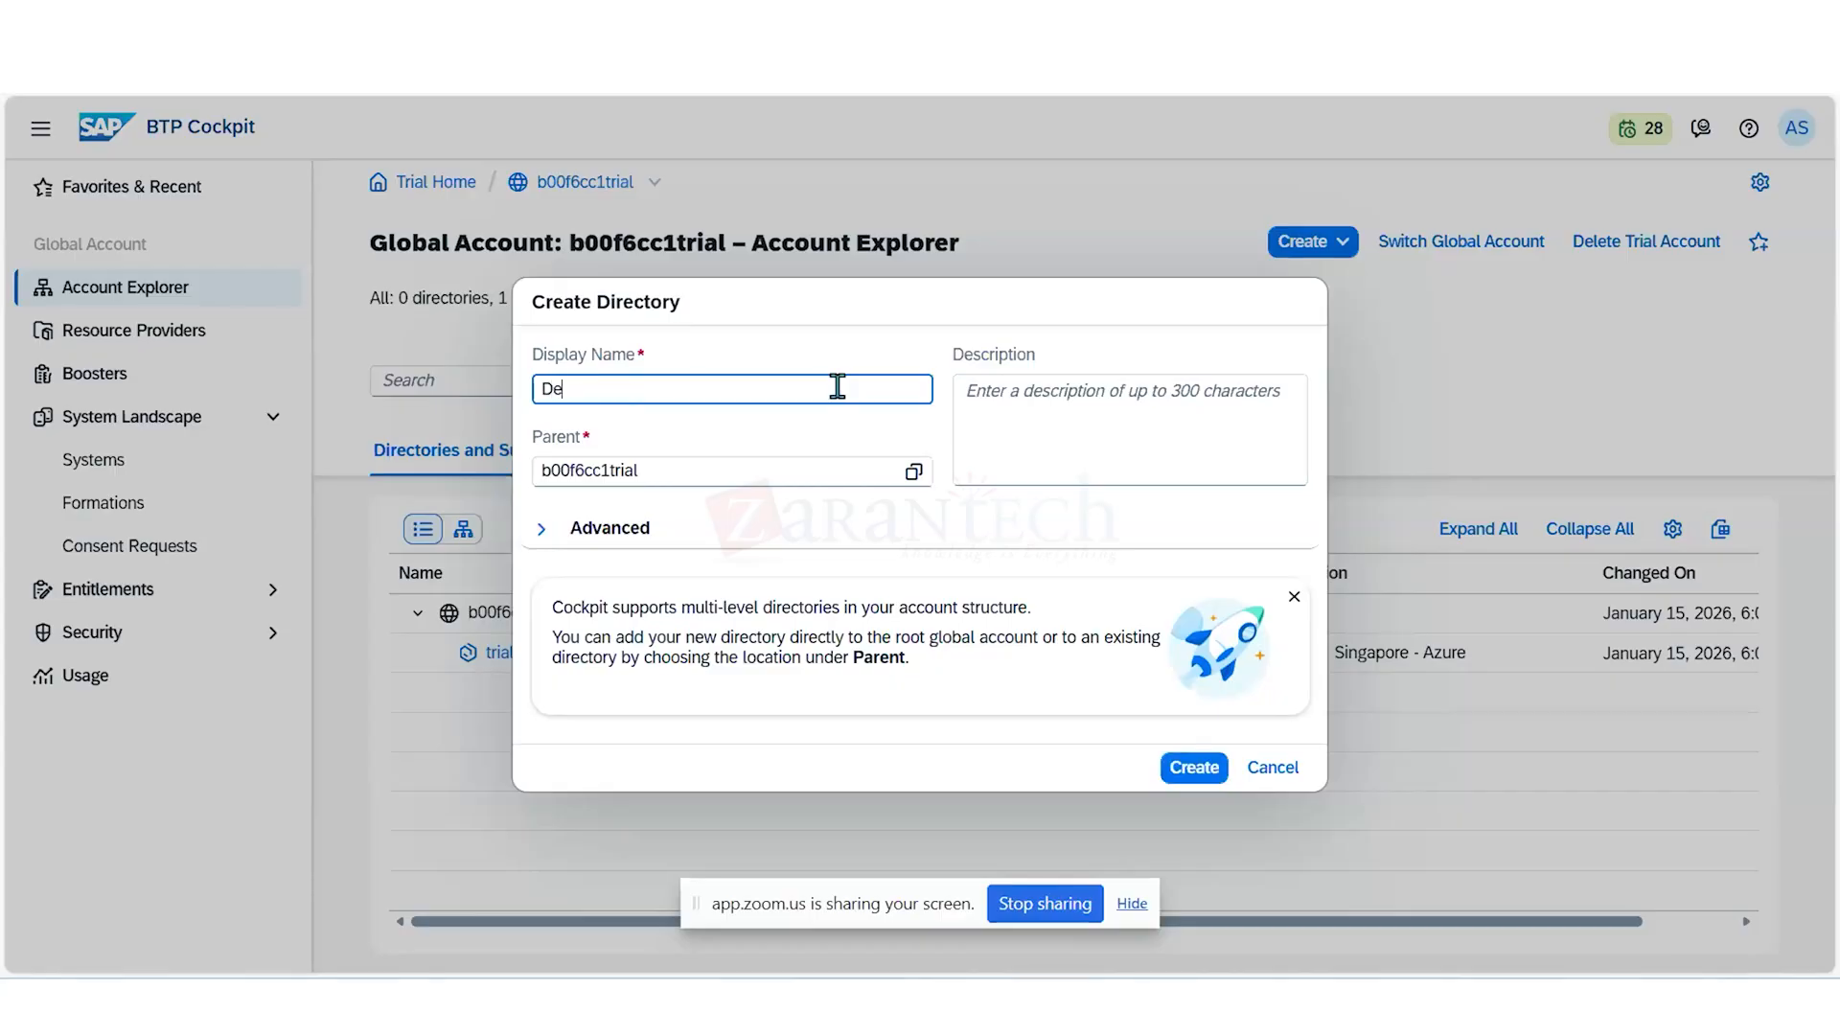
type("System")
left_click(1194, 770)
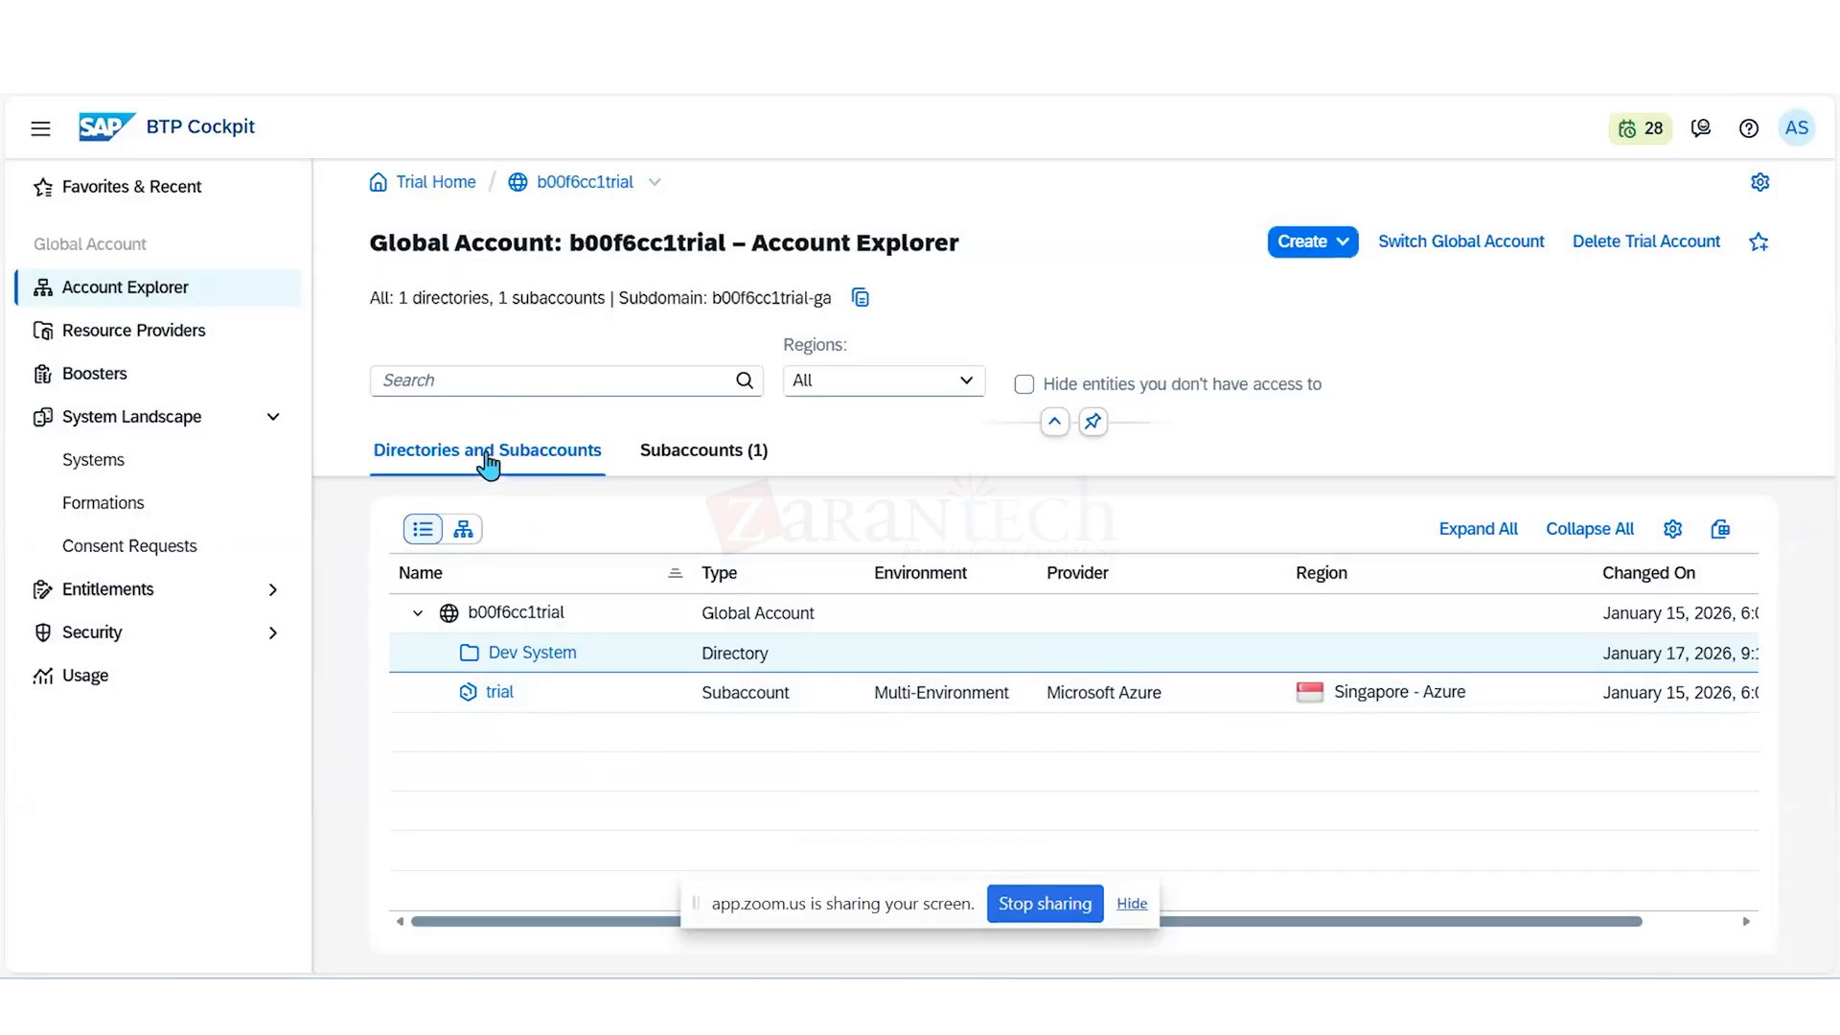
- Open the trial subaccount and display its entitlements list
left_click(488, 459)
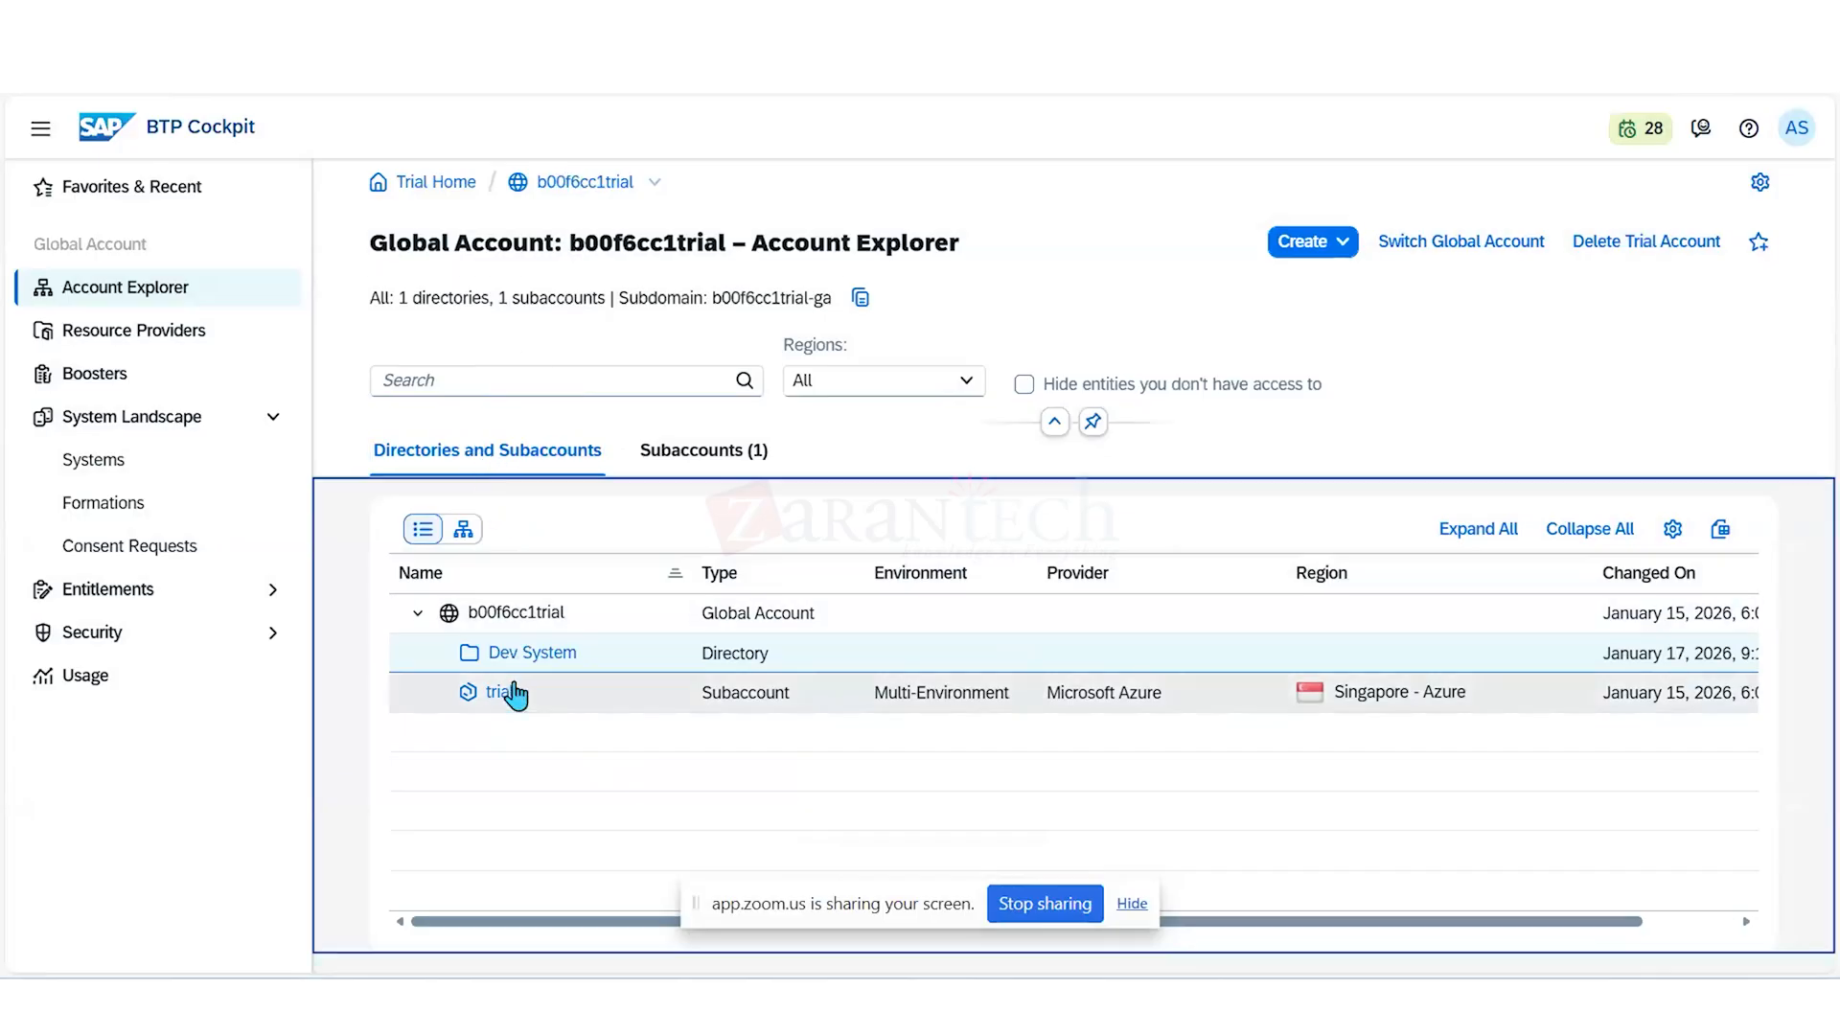
left_click(502, 695)
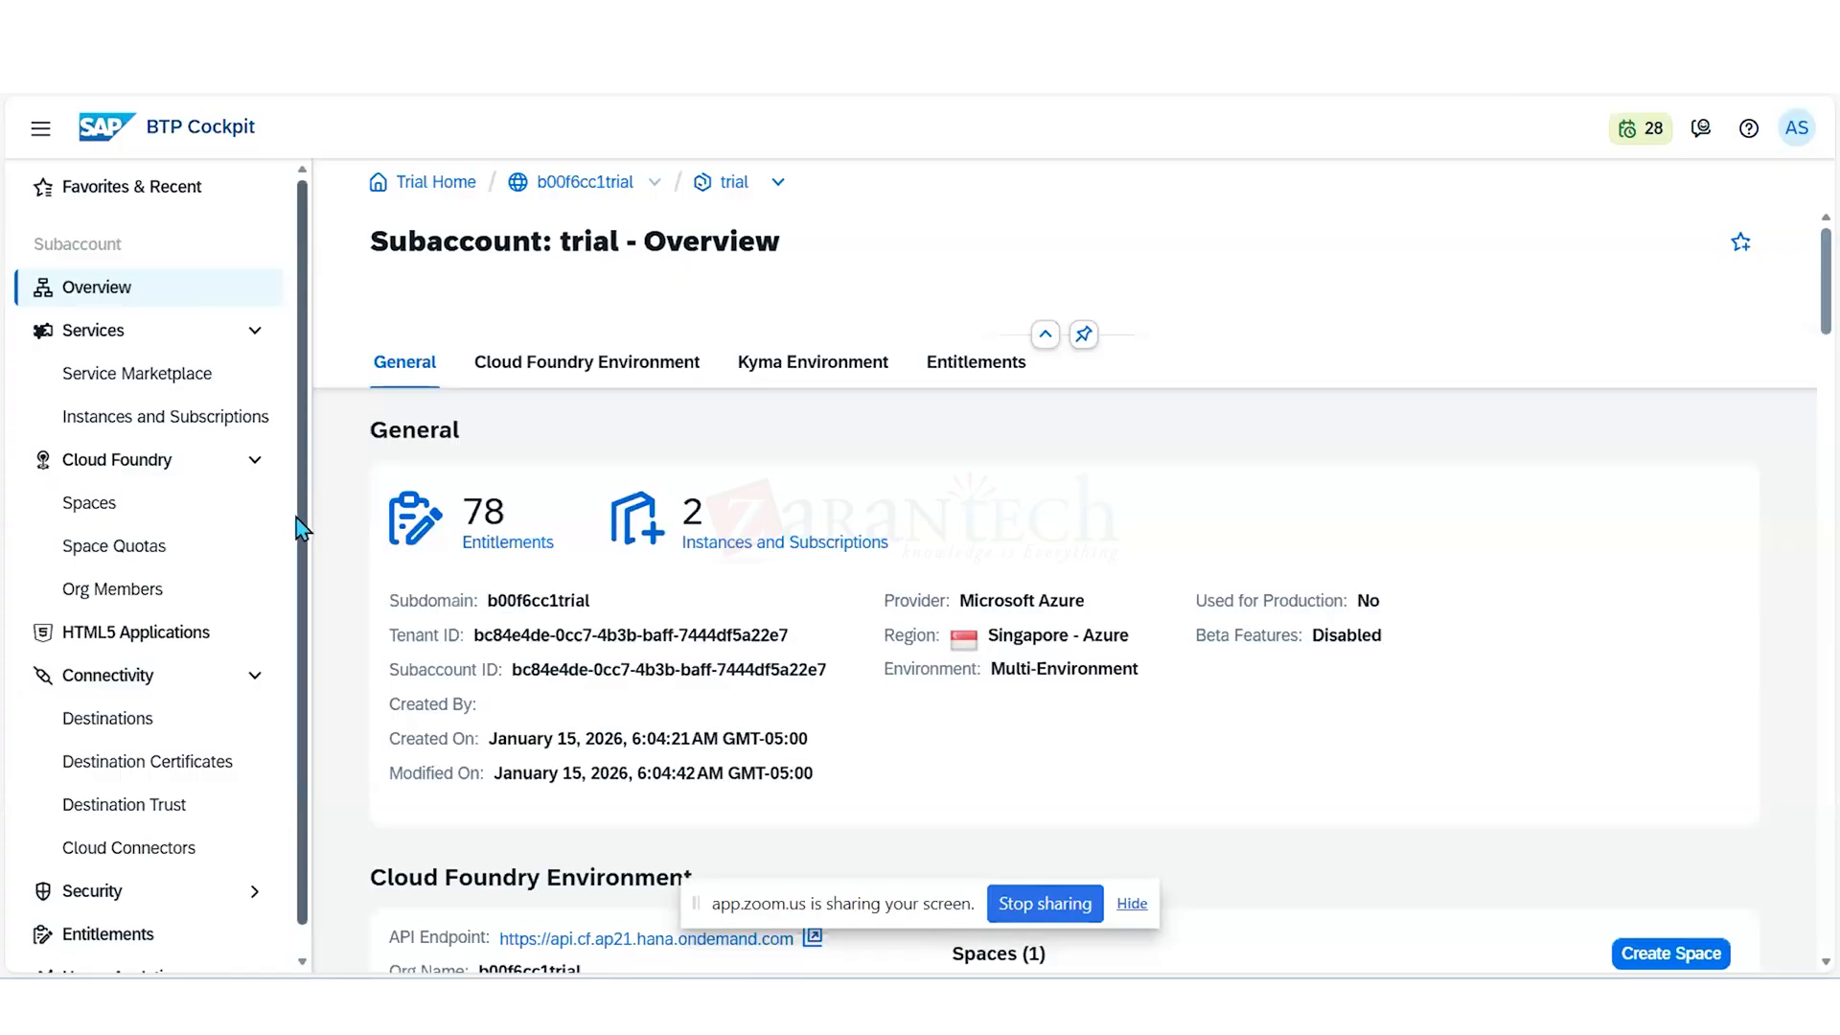
scroll(230, 575, "down", 1)
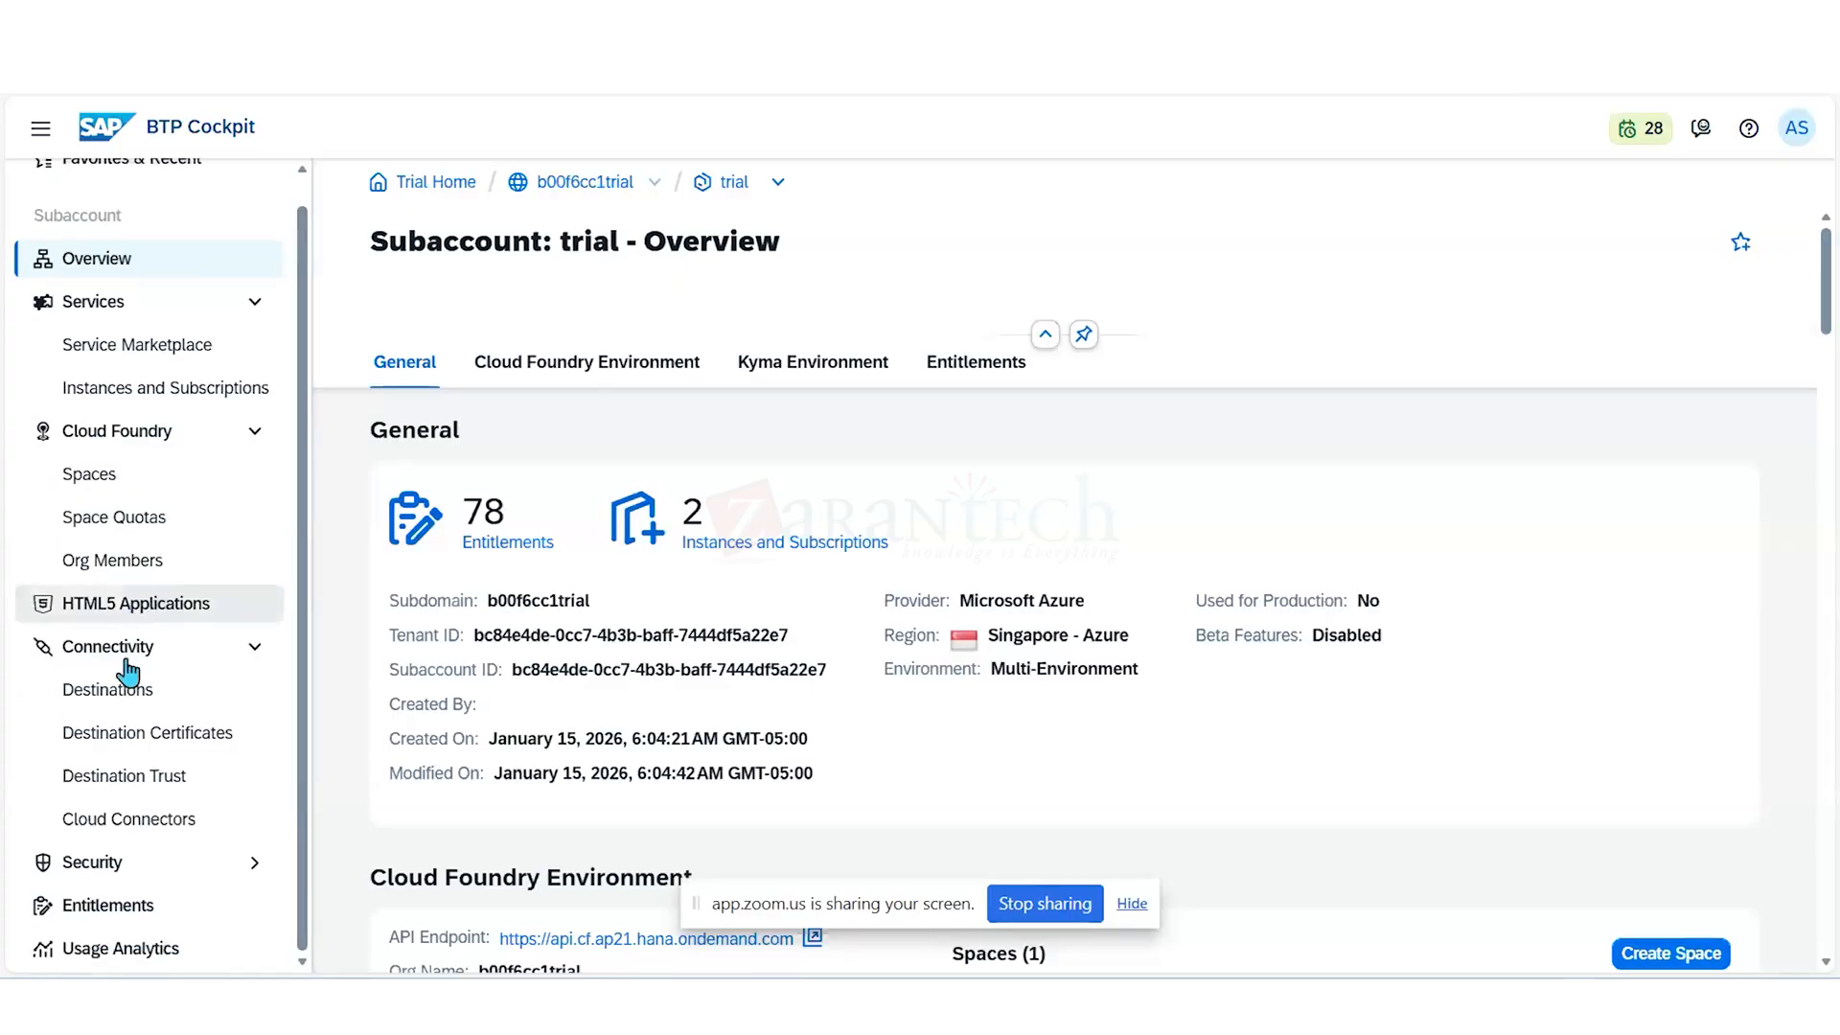
left_click(108, 906)
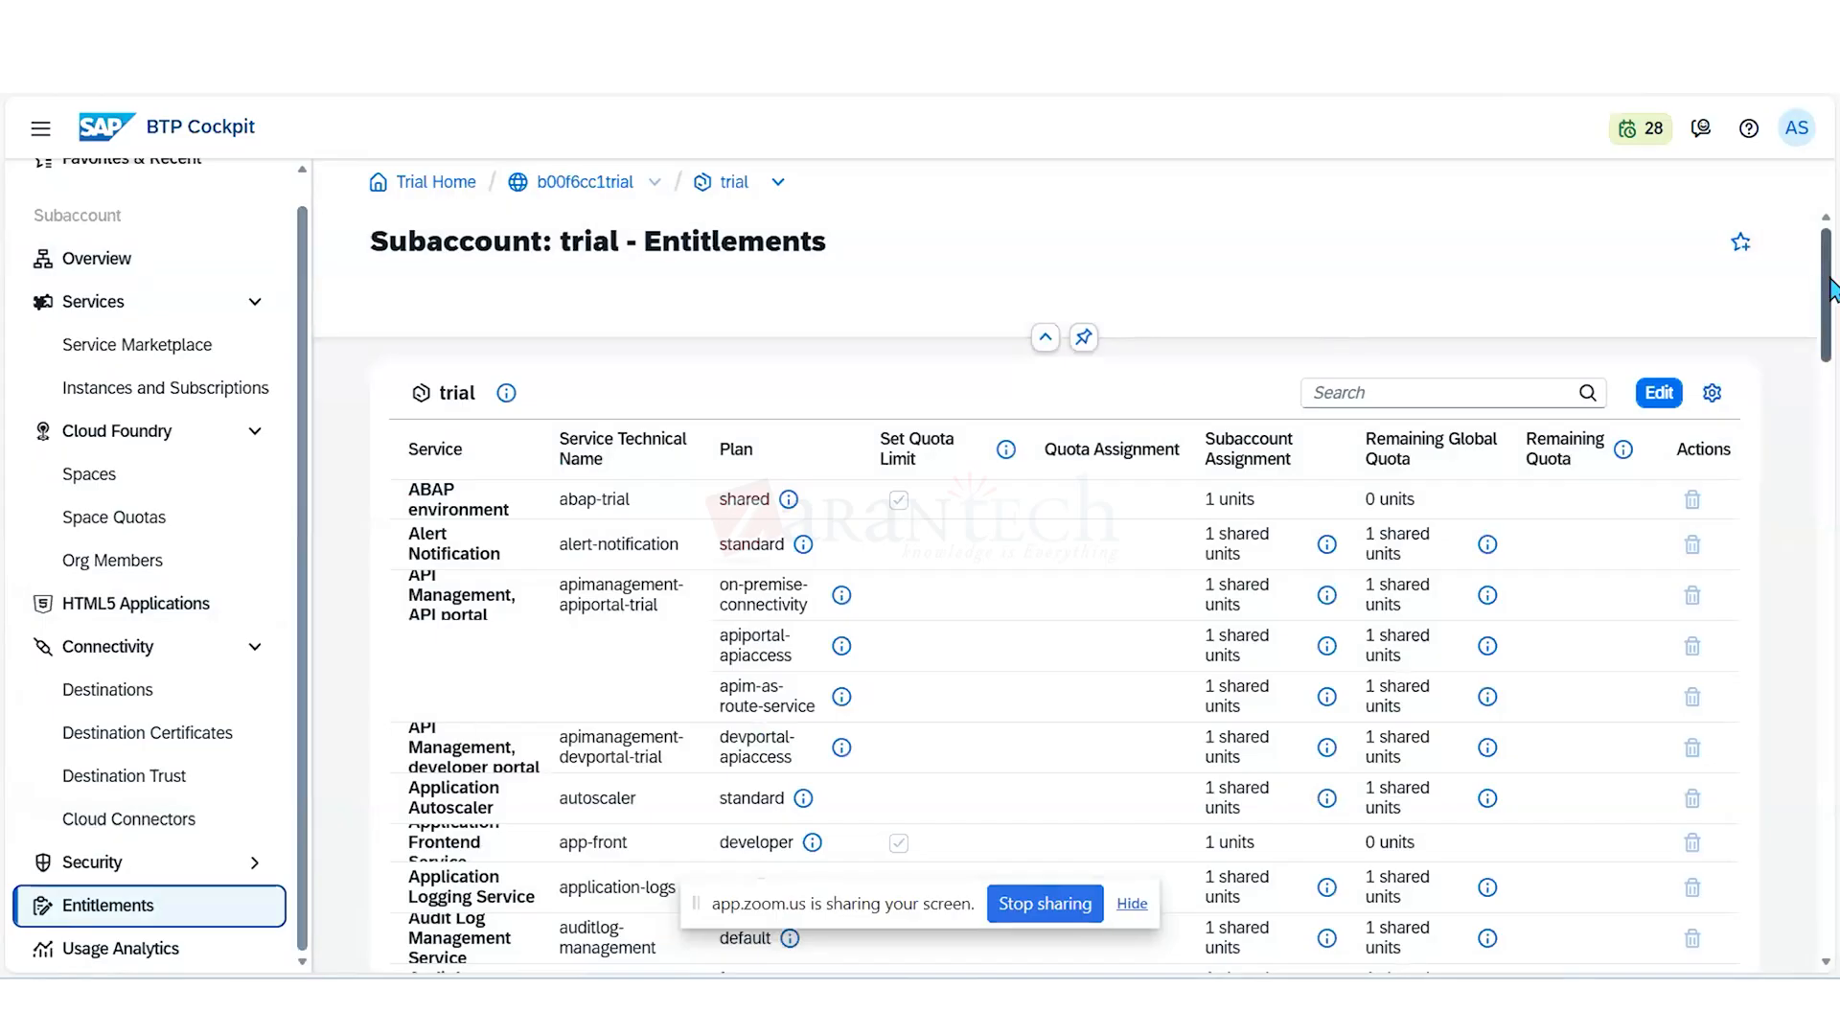
left_click_drag(1830, 287, 1820, 217)
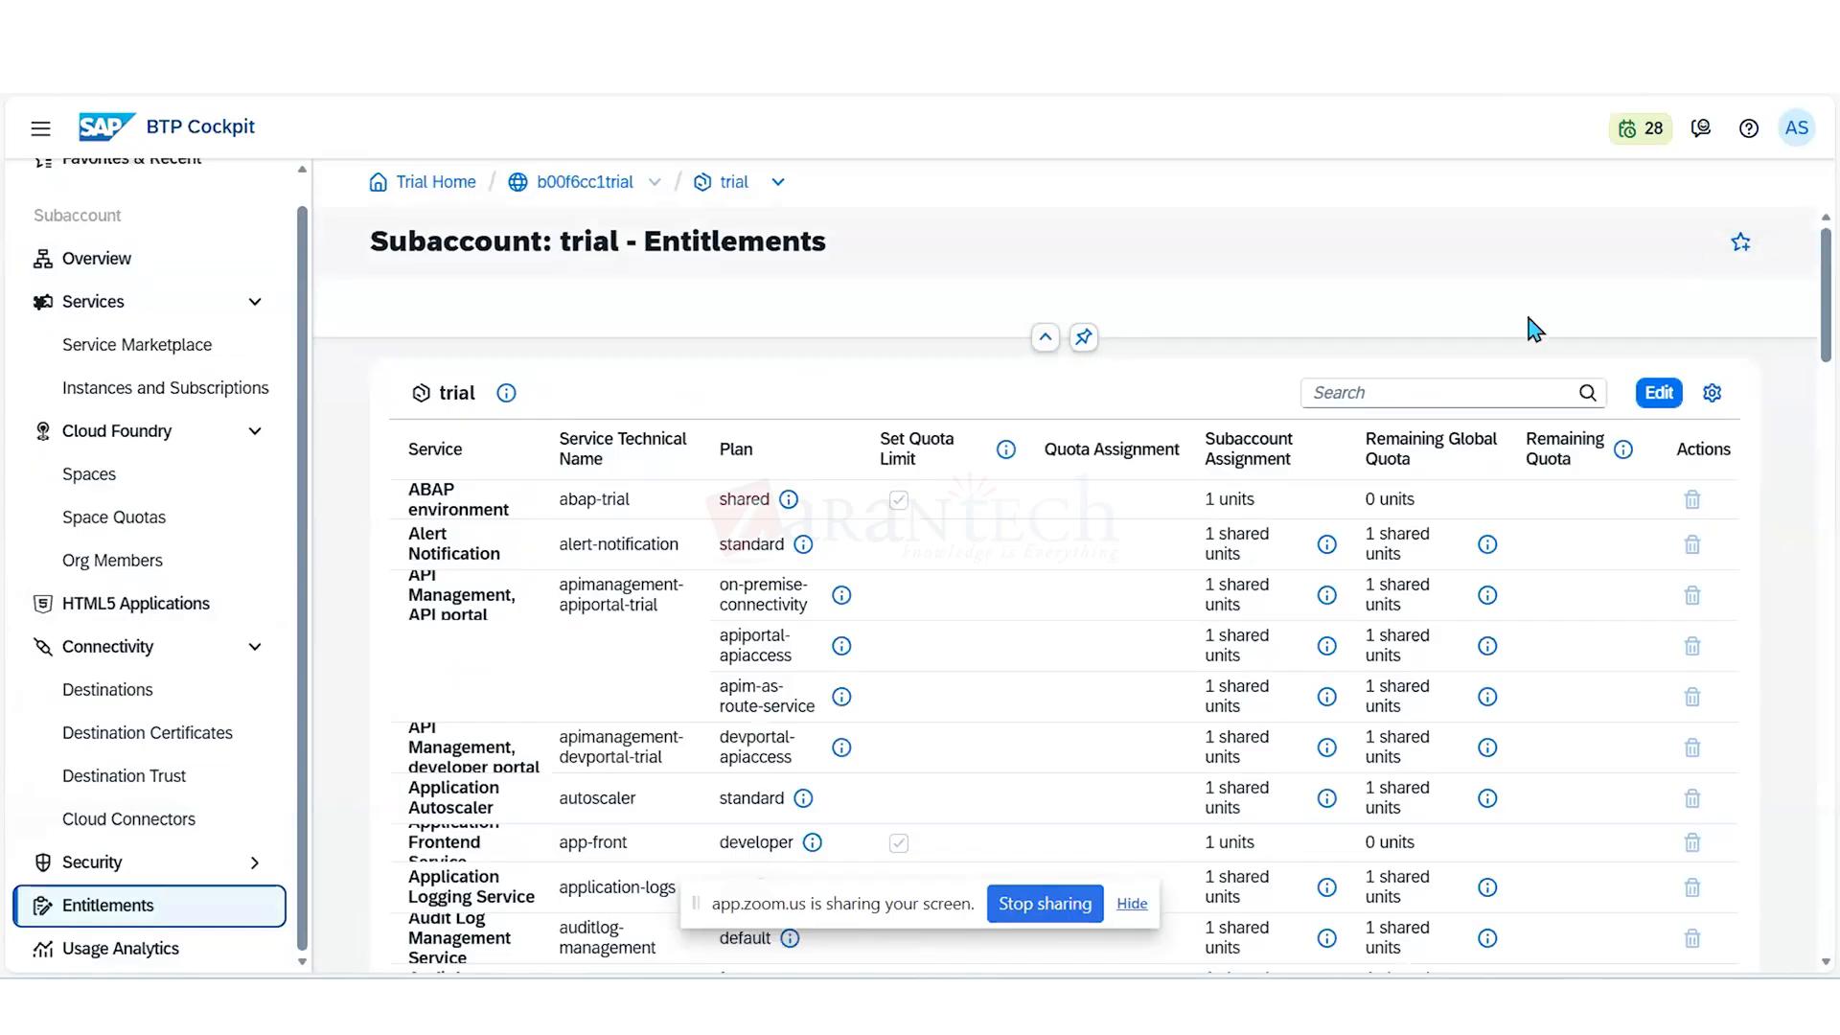
- Search the trial subaccount's entitlements for "Integration"
left_click(1453, 389)
type("I")
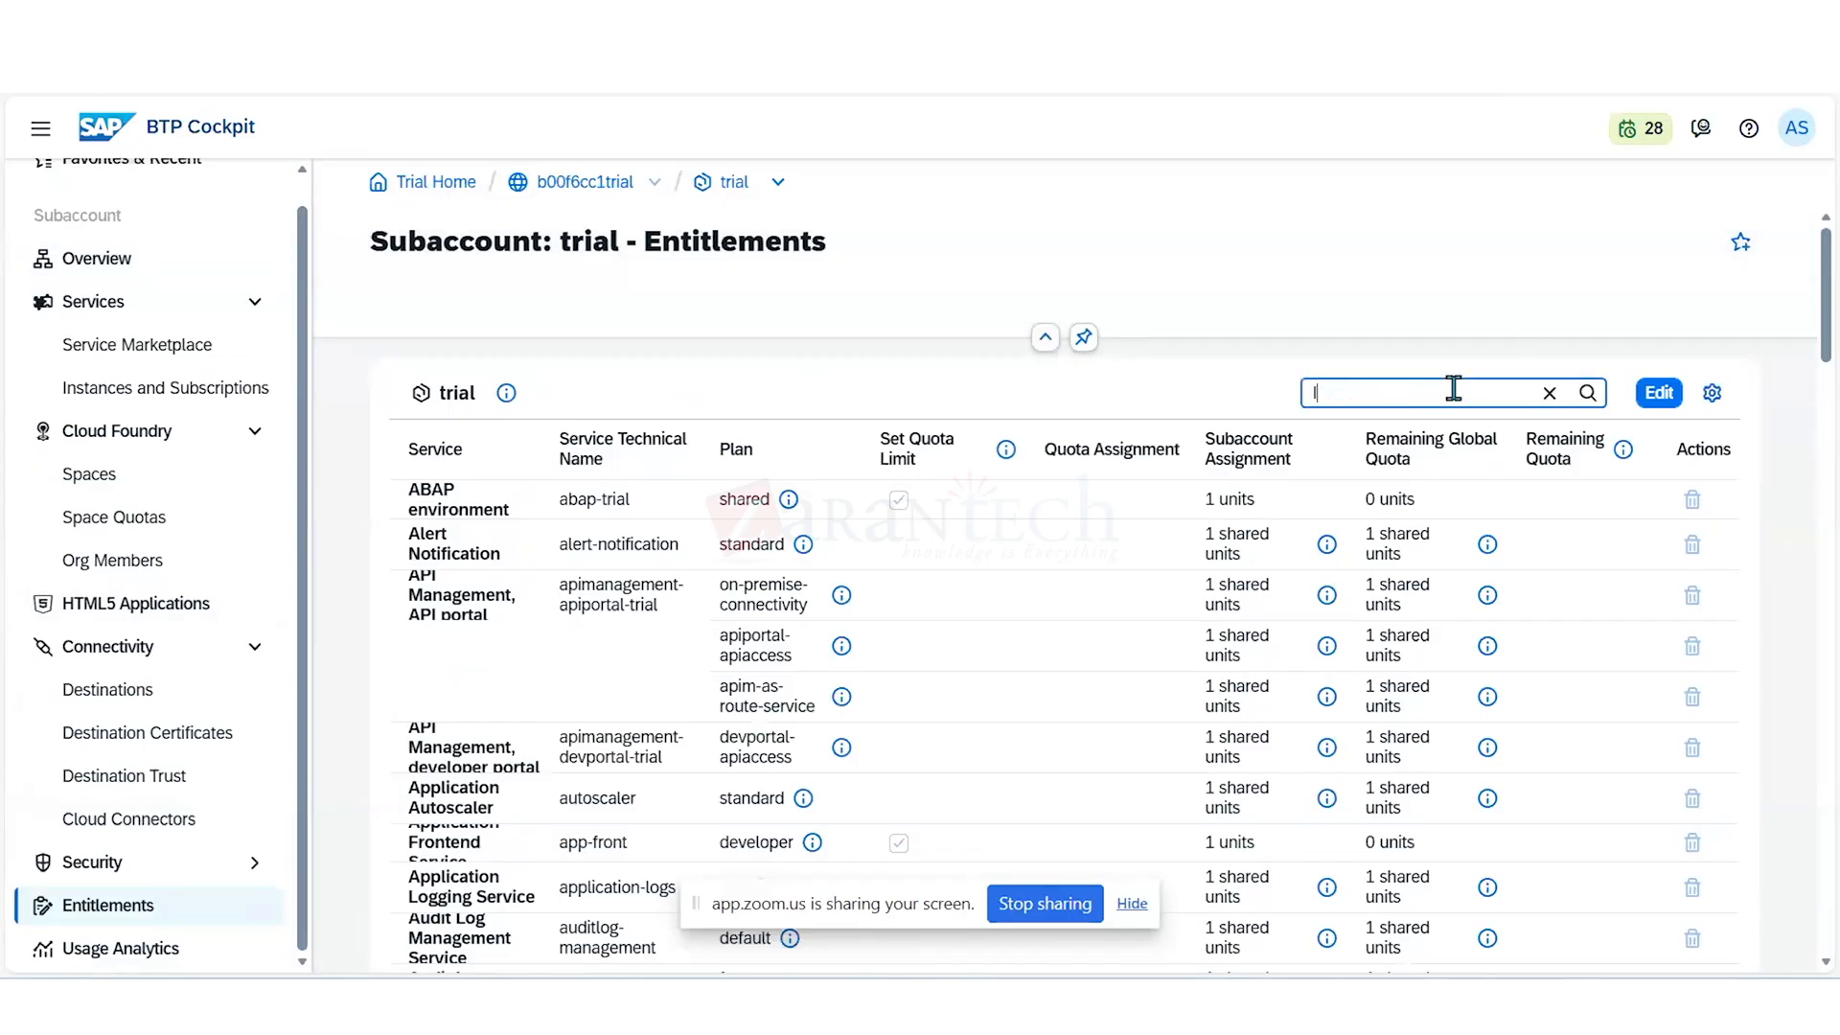
type("ntegra")
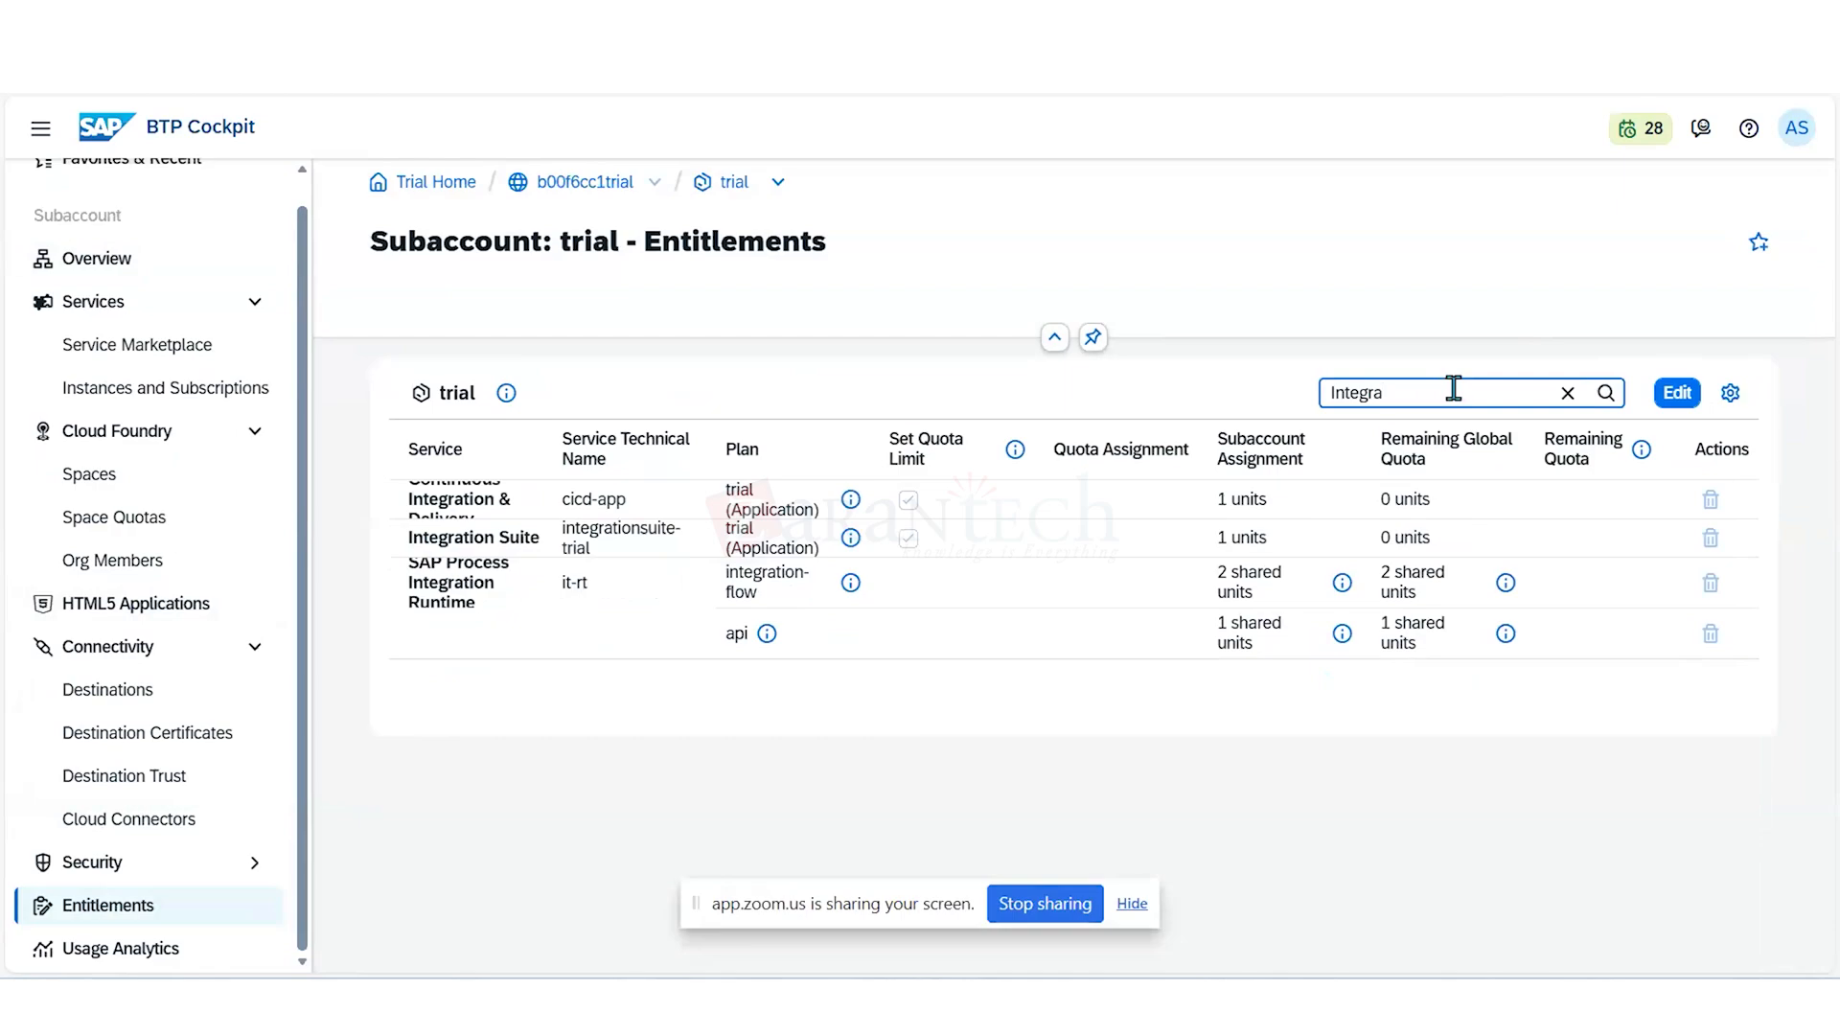
type("tooo")
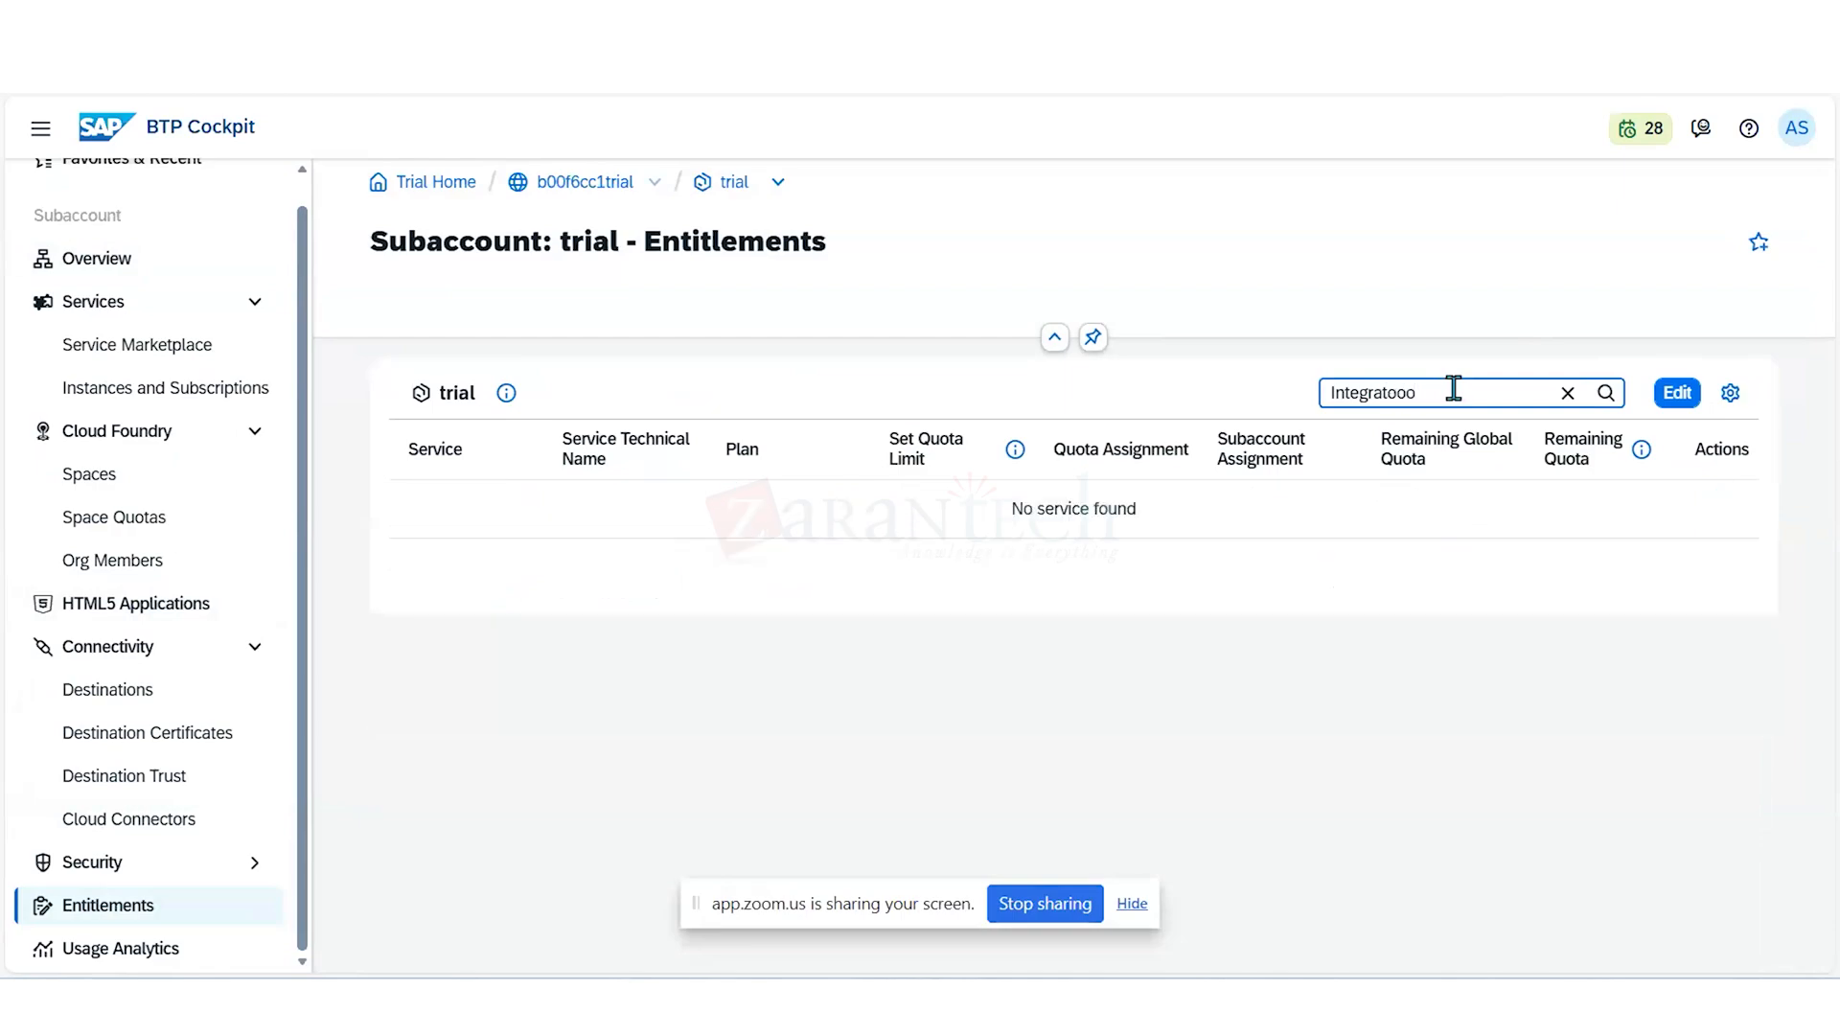
key("BackSpace")
key("BackSpace")
key("BackSpace")
key("BackSpace")
type("tion")
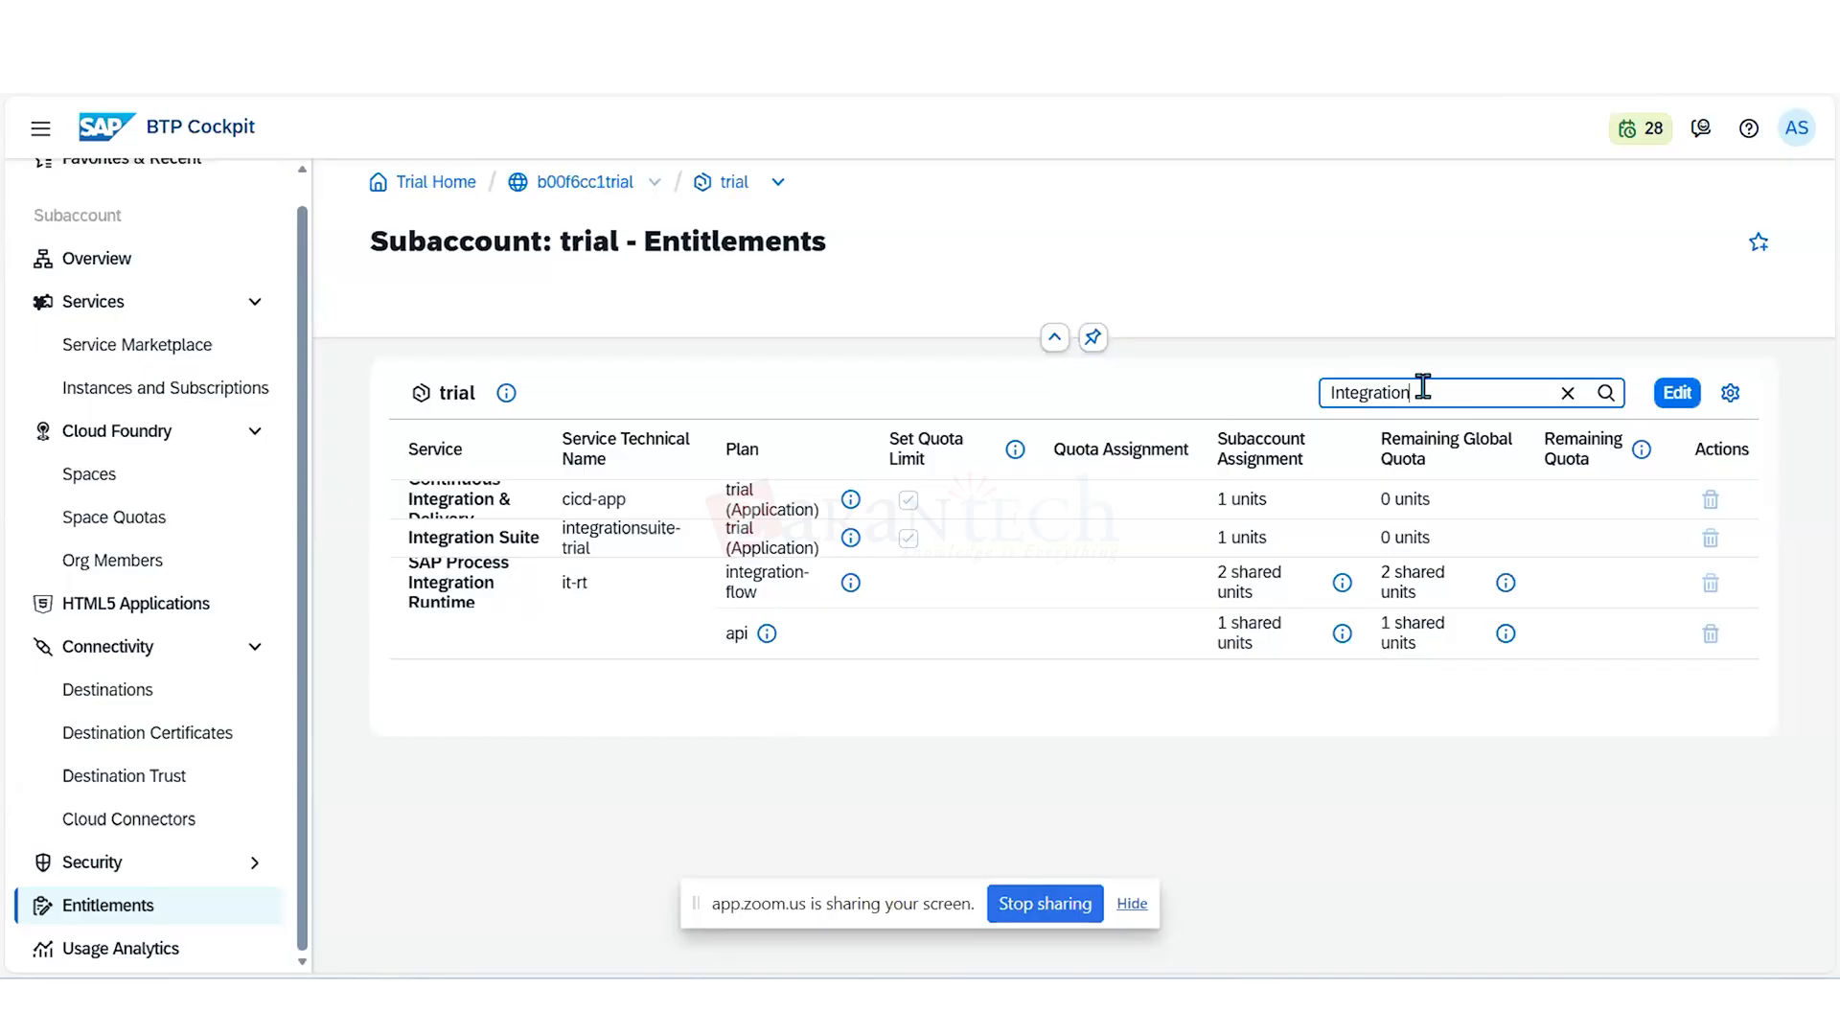
- Replace the entitlements search term with "uild" to look for the SAP Build services
key("BackSpace")
key("BackSpace")
key("BackSpace")
key("BackSpace")
key("BackSpace")
key("BackSpace")
key("BackSpace")
key("BackSpace")
key("BackSpace")
key("BackSpace")
key("BackSpace")
type("b")
key("BackSpace")
type("uid")
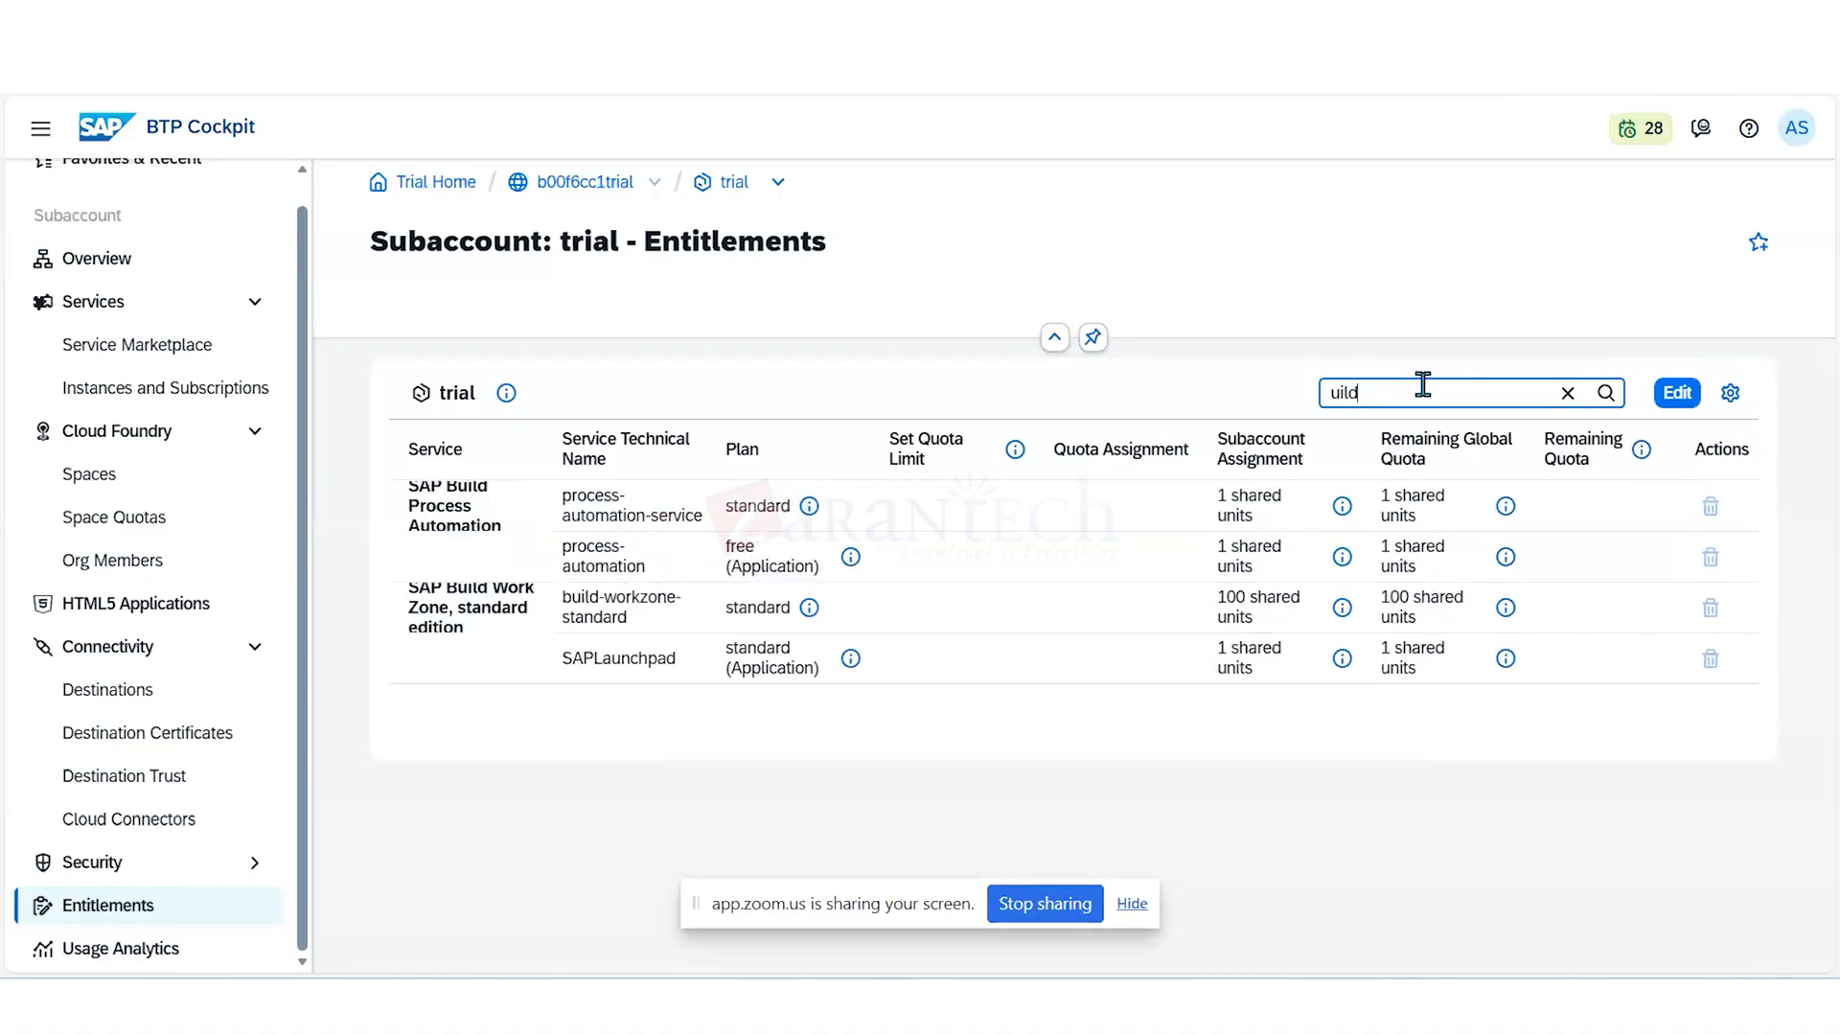
- Search the trial subaccount's entitlements for "build", then narrow the search to "build code"
key("BackSpace")
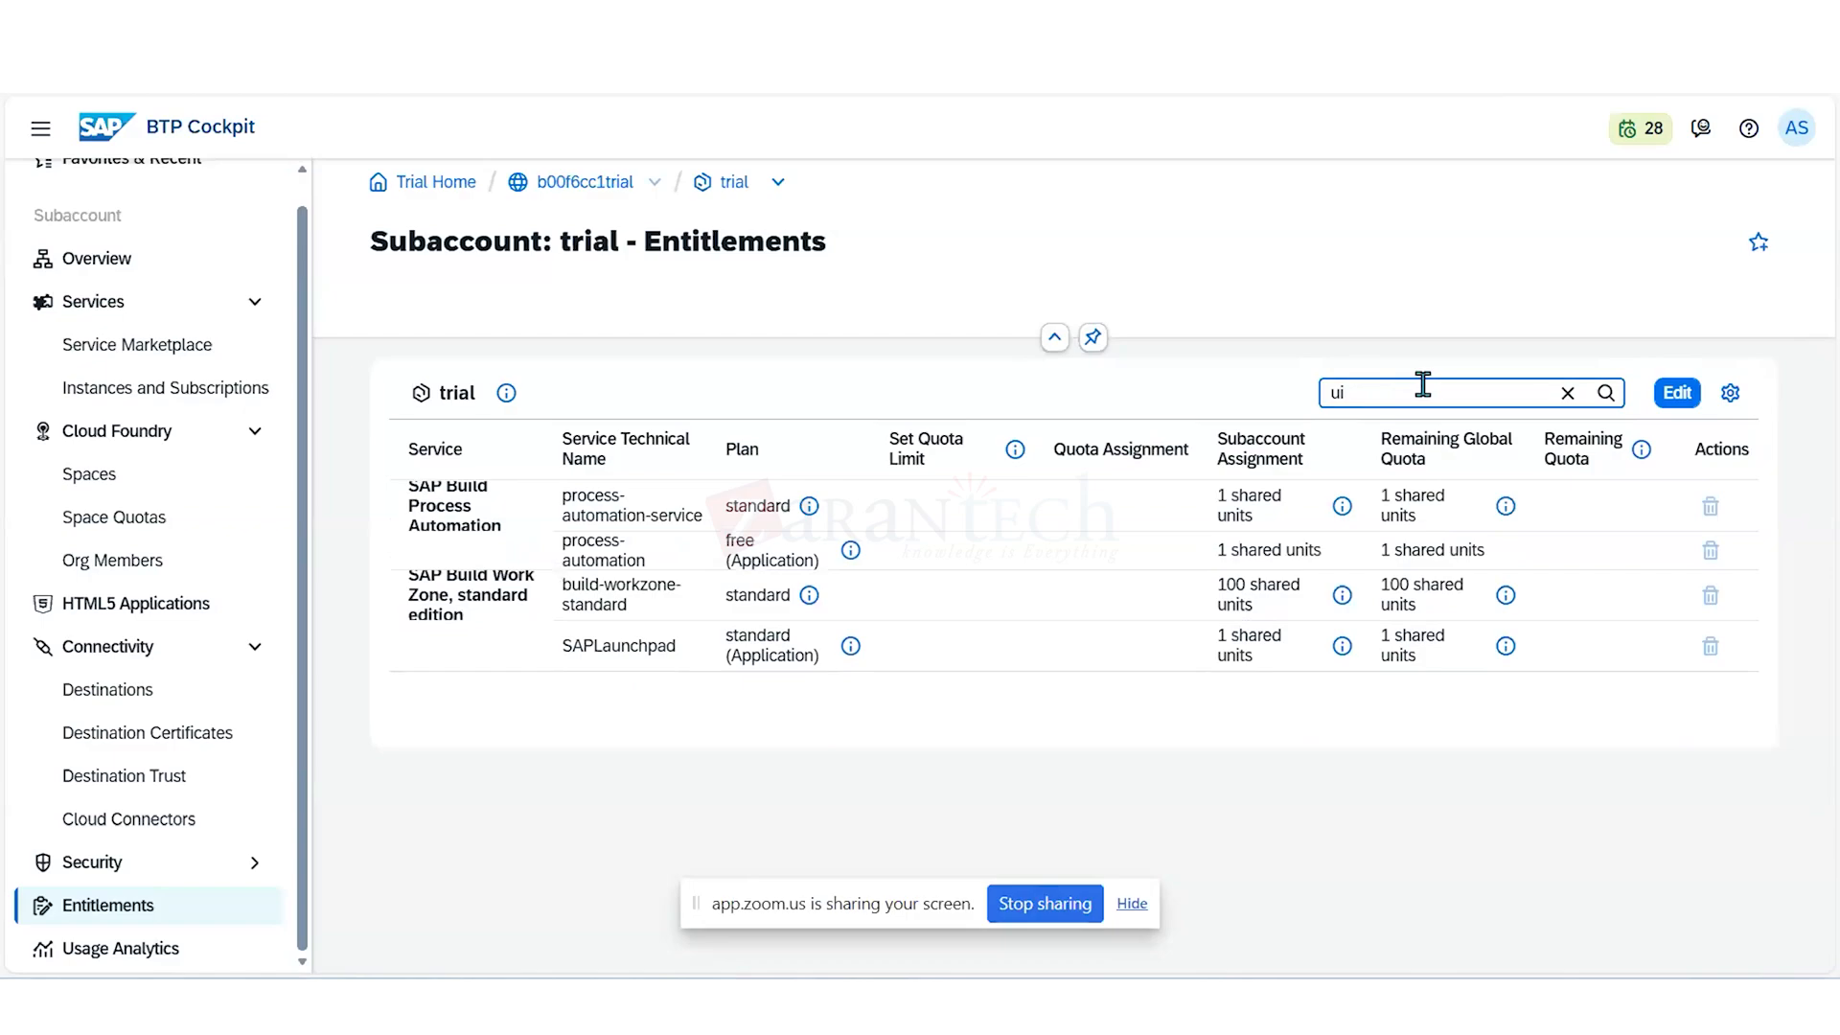
key("BackSpace")
key("BackSpace")
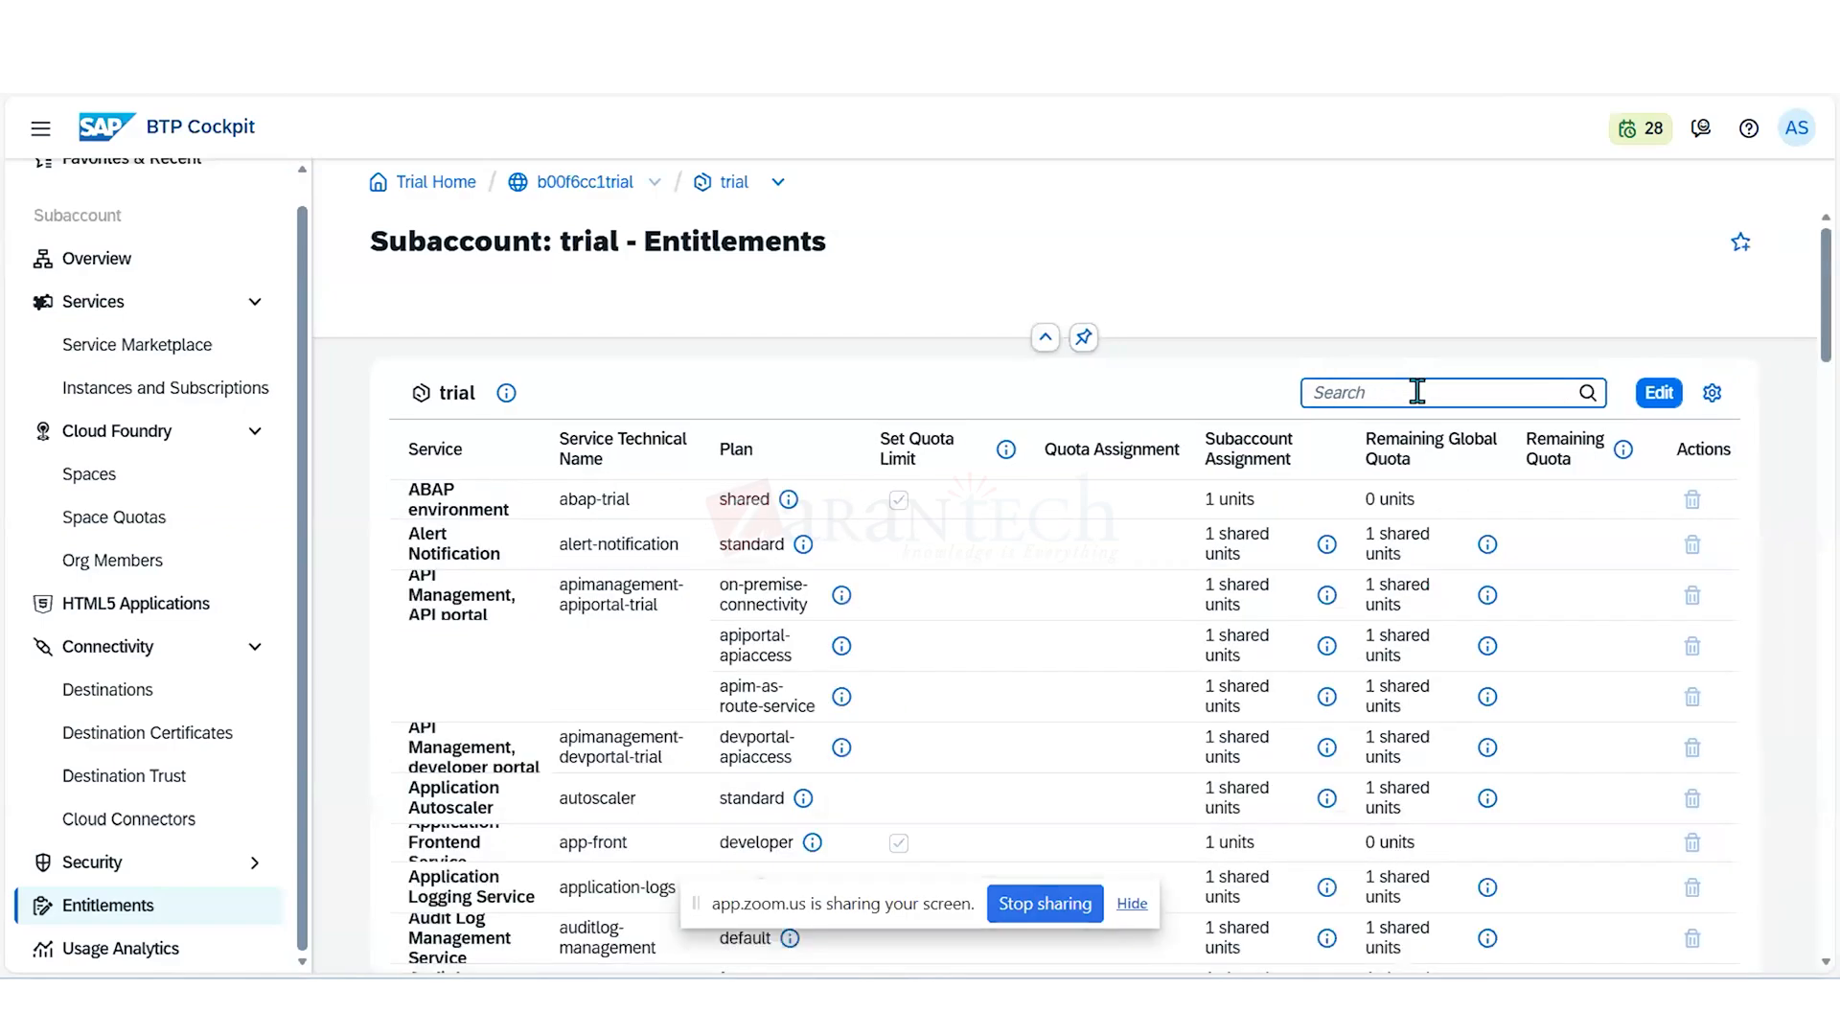
type("build")
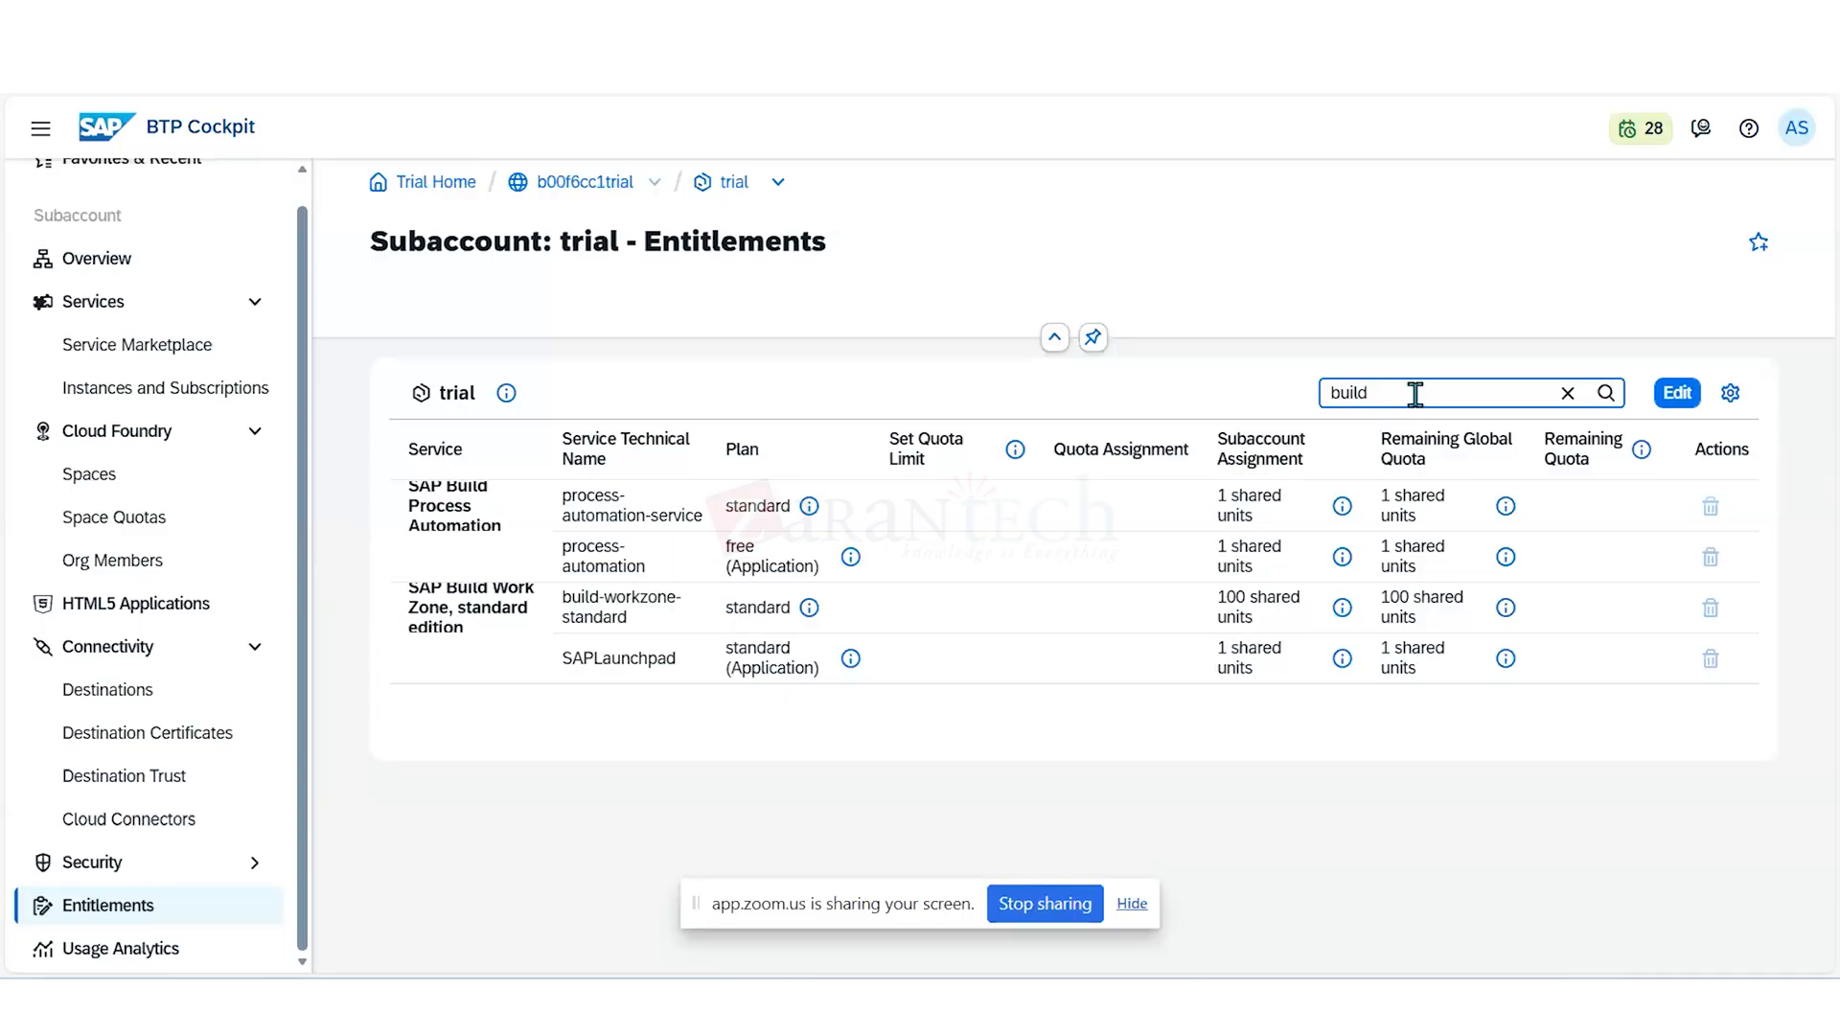
type("code")
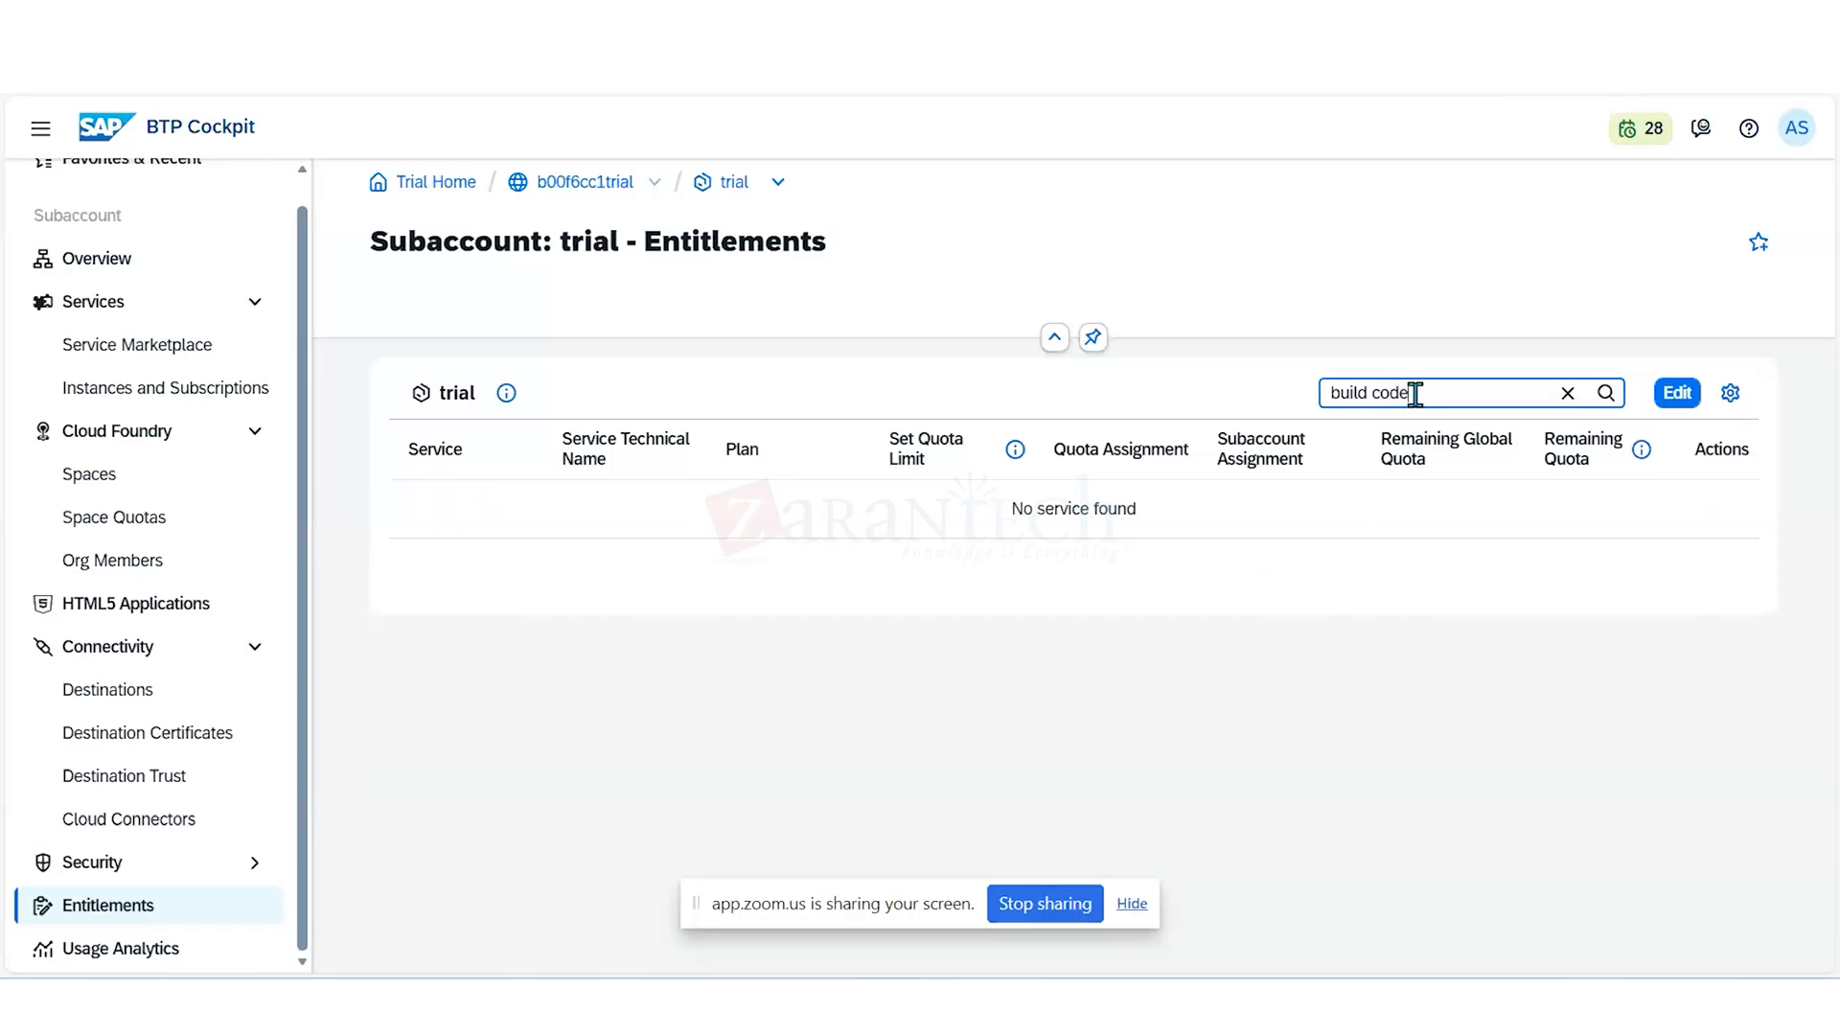
- Replace the entitlements search term with "business" to look for the SAP Business Application Studio entitlement
key("BackSpace")
key("BackSpace")
key("BackSpace")
key("BackSpace")
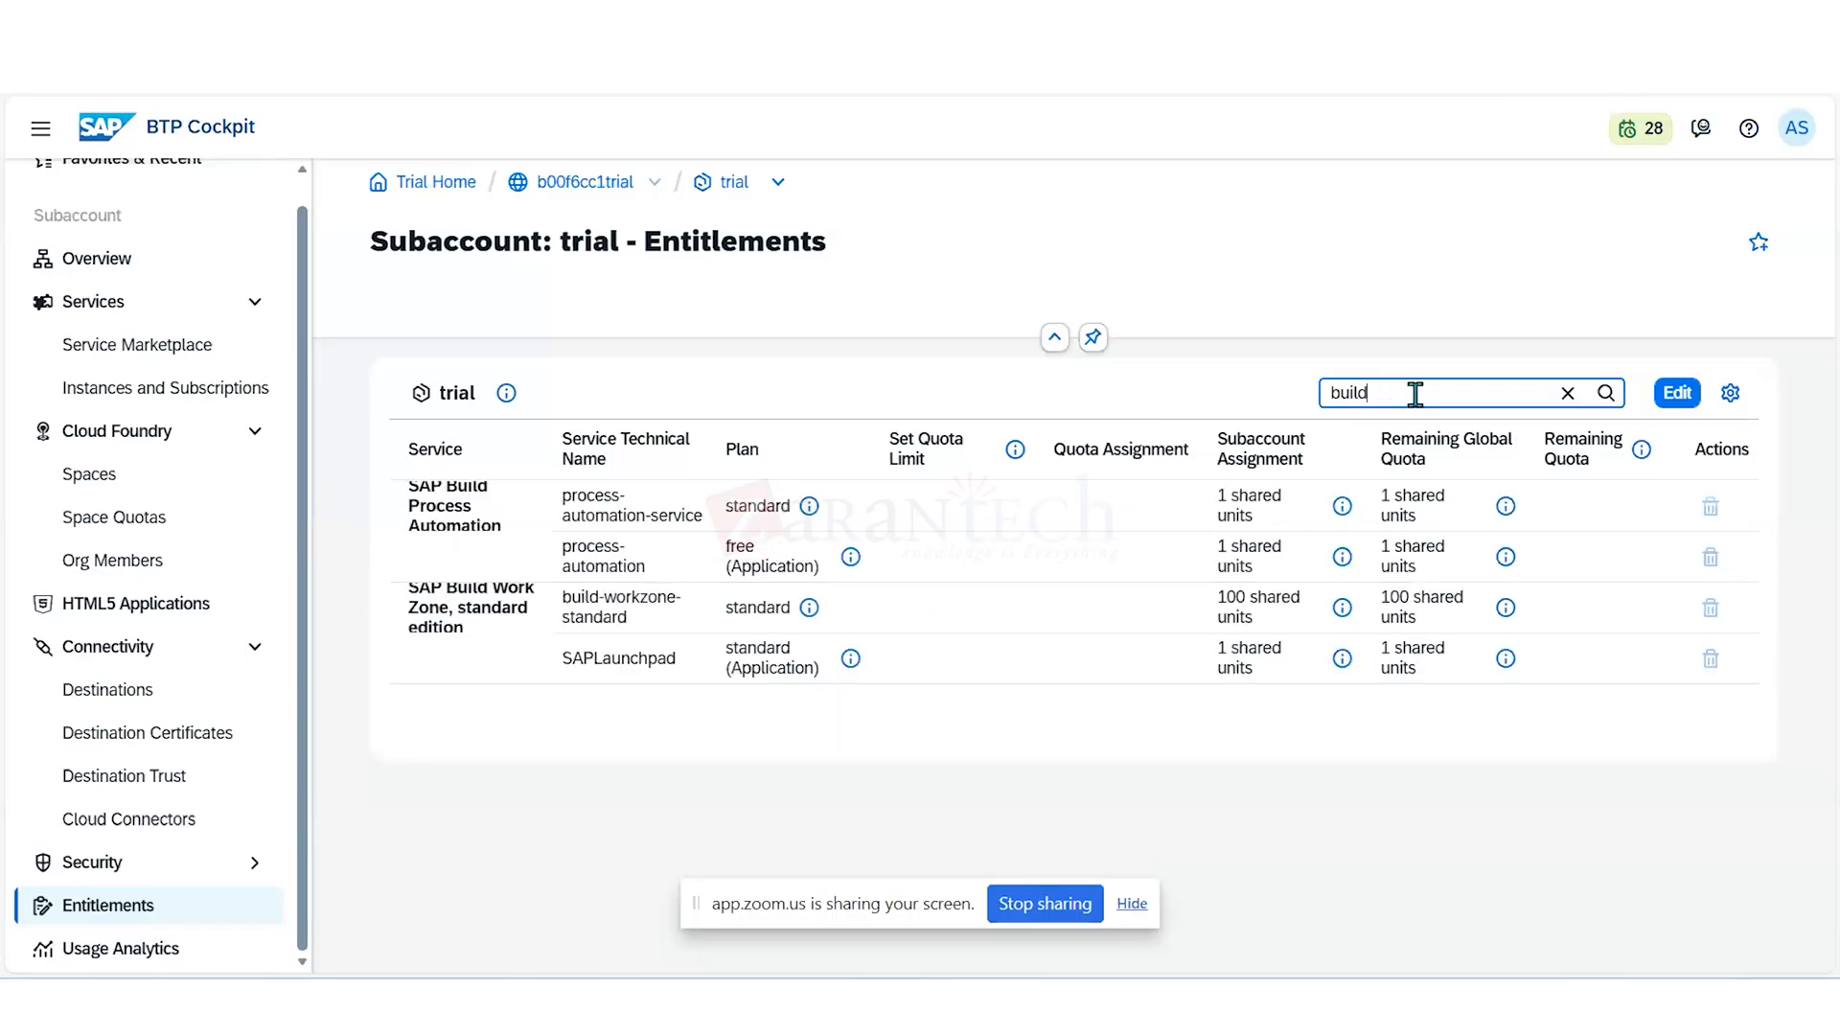
key("BackSpace")
key("BackSpace")
key("BackSpace")
key("BackSpace")
key("BackSpace")
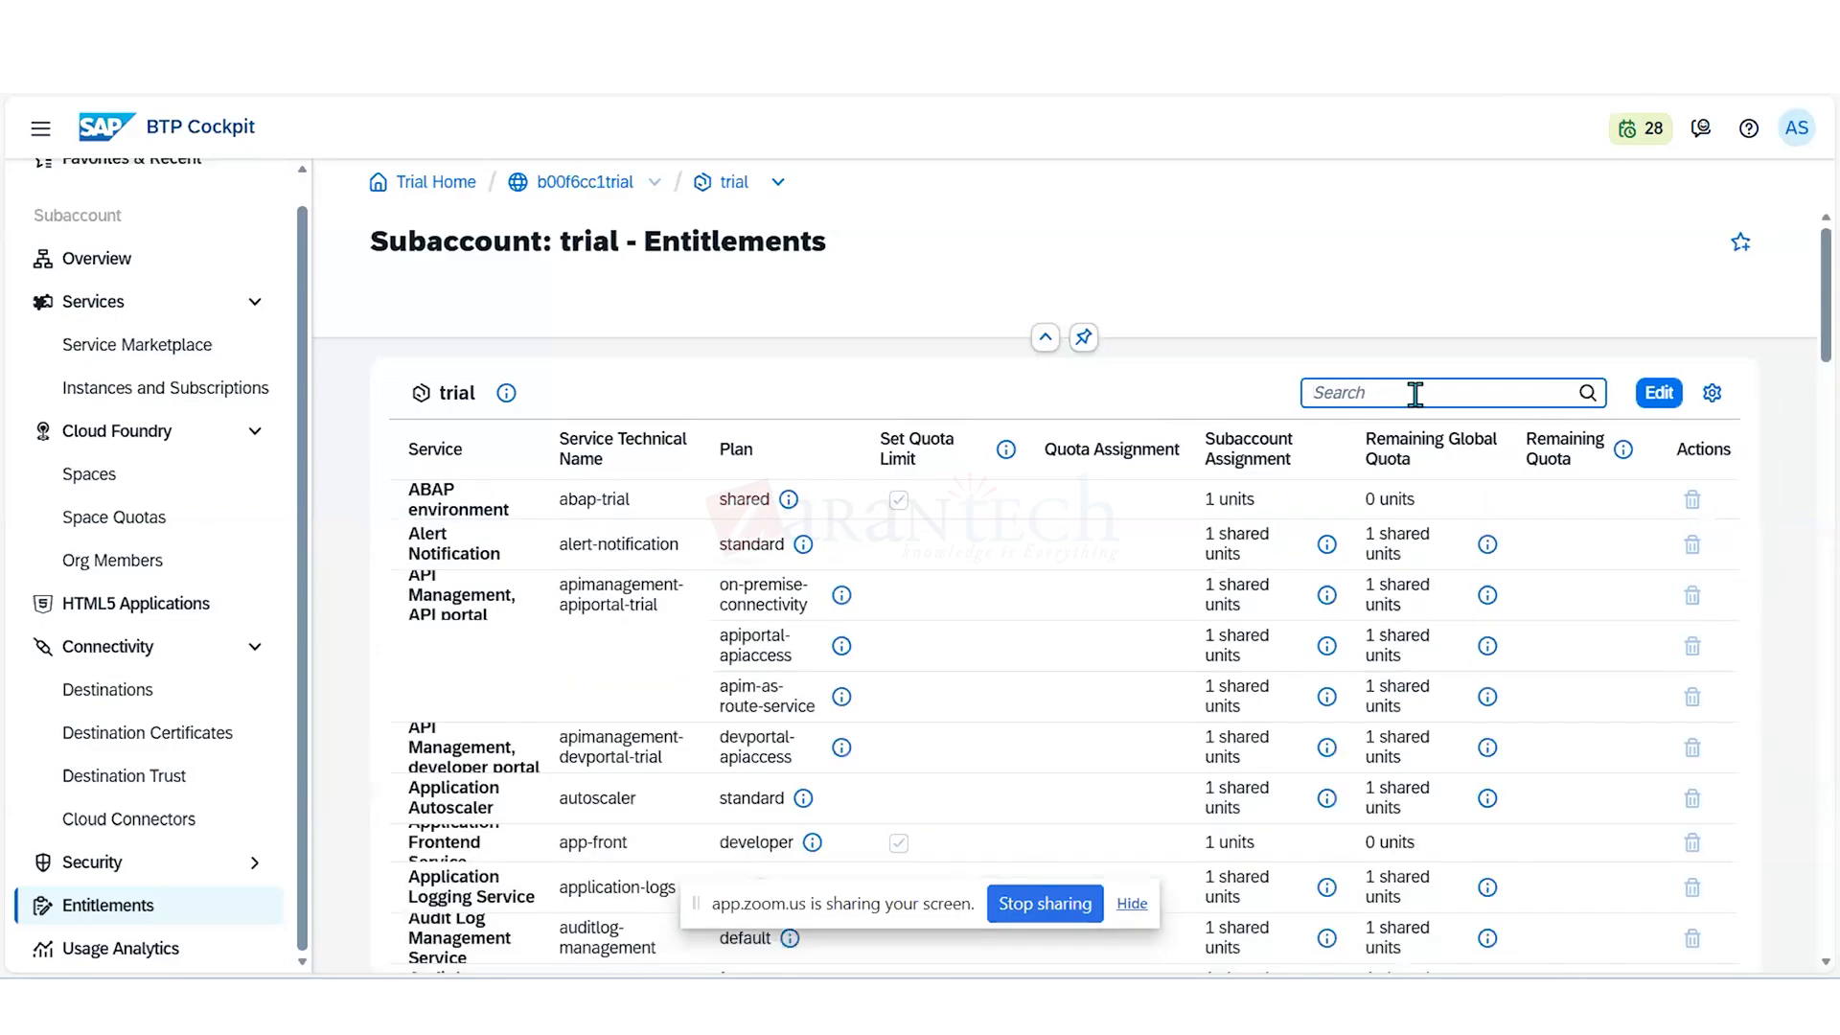
type("business")
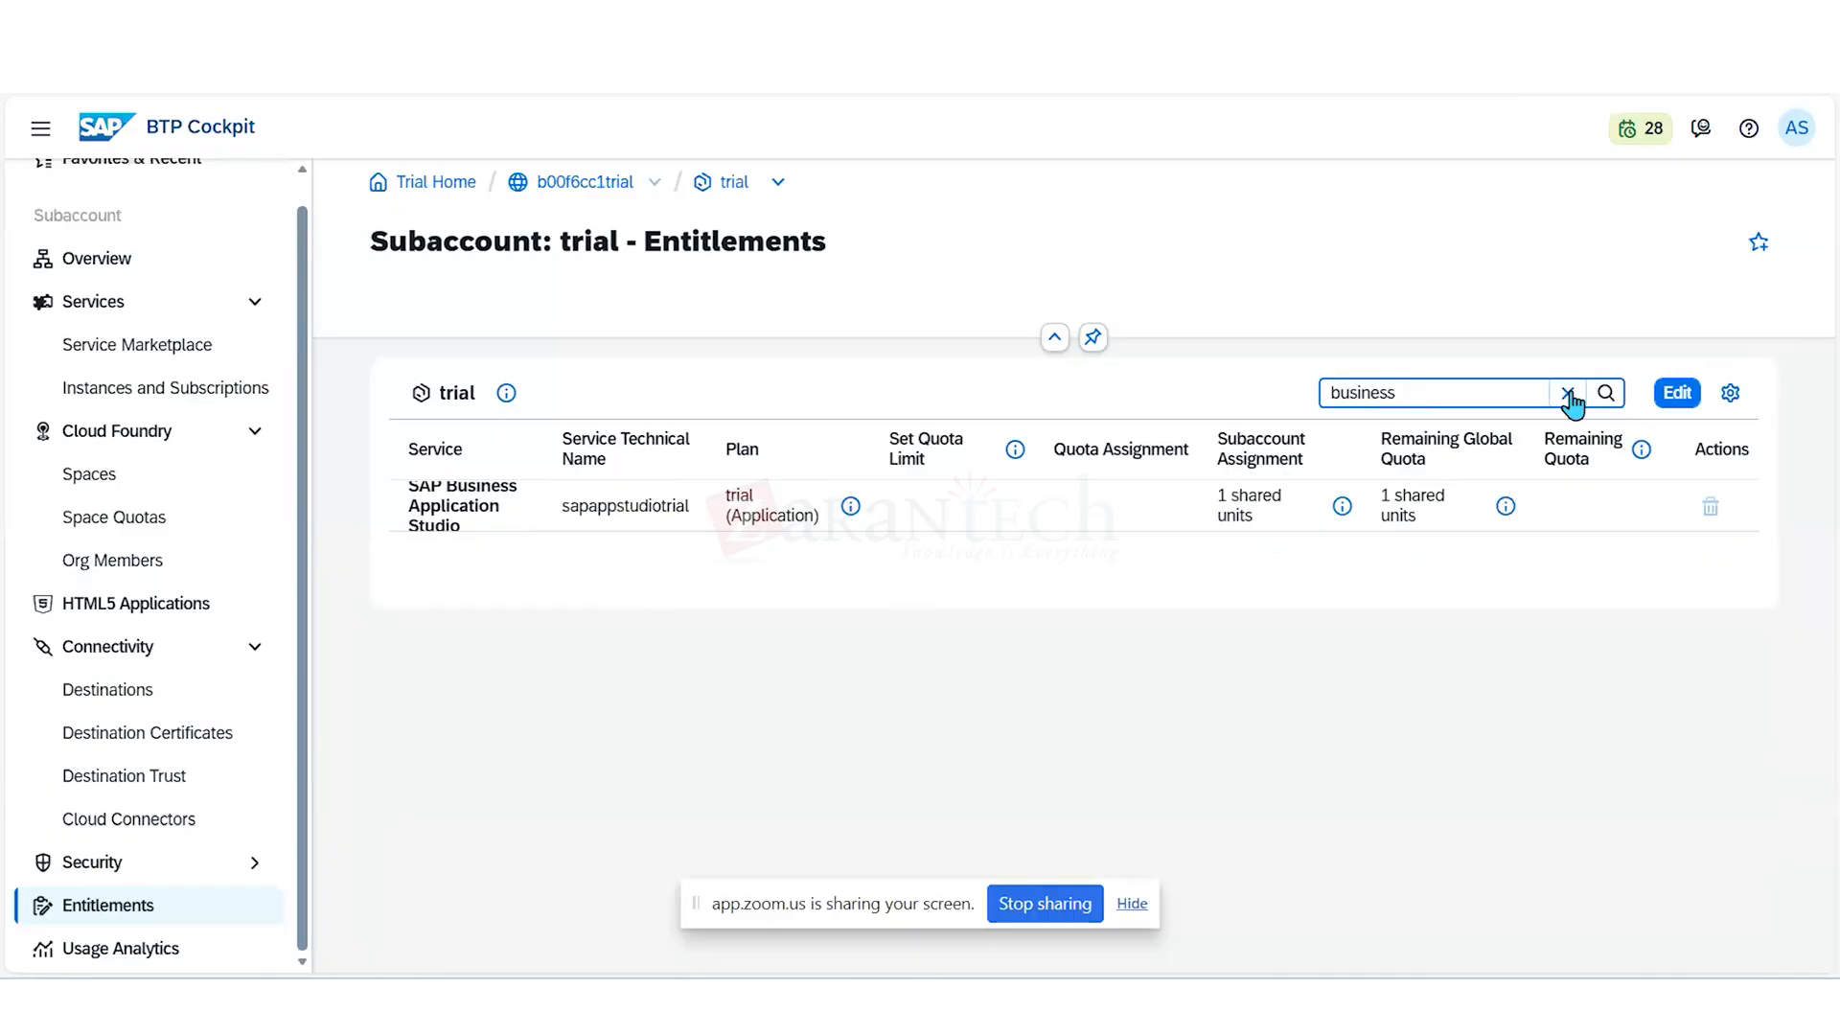
- Start editing the entitlements and search the services offered for adding service plans for "build"
left_click(1677, 394)
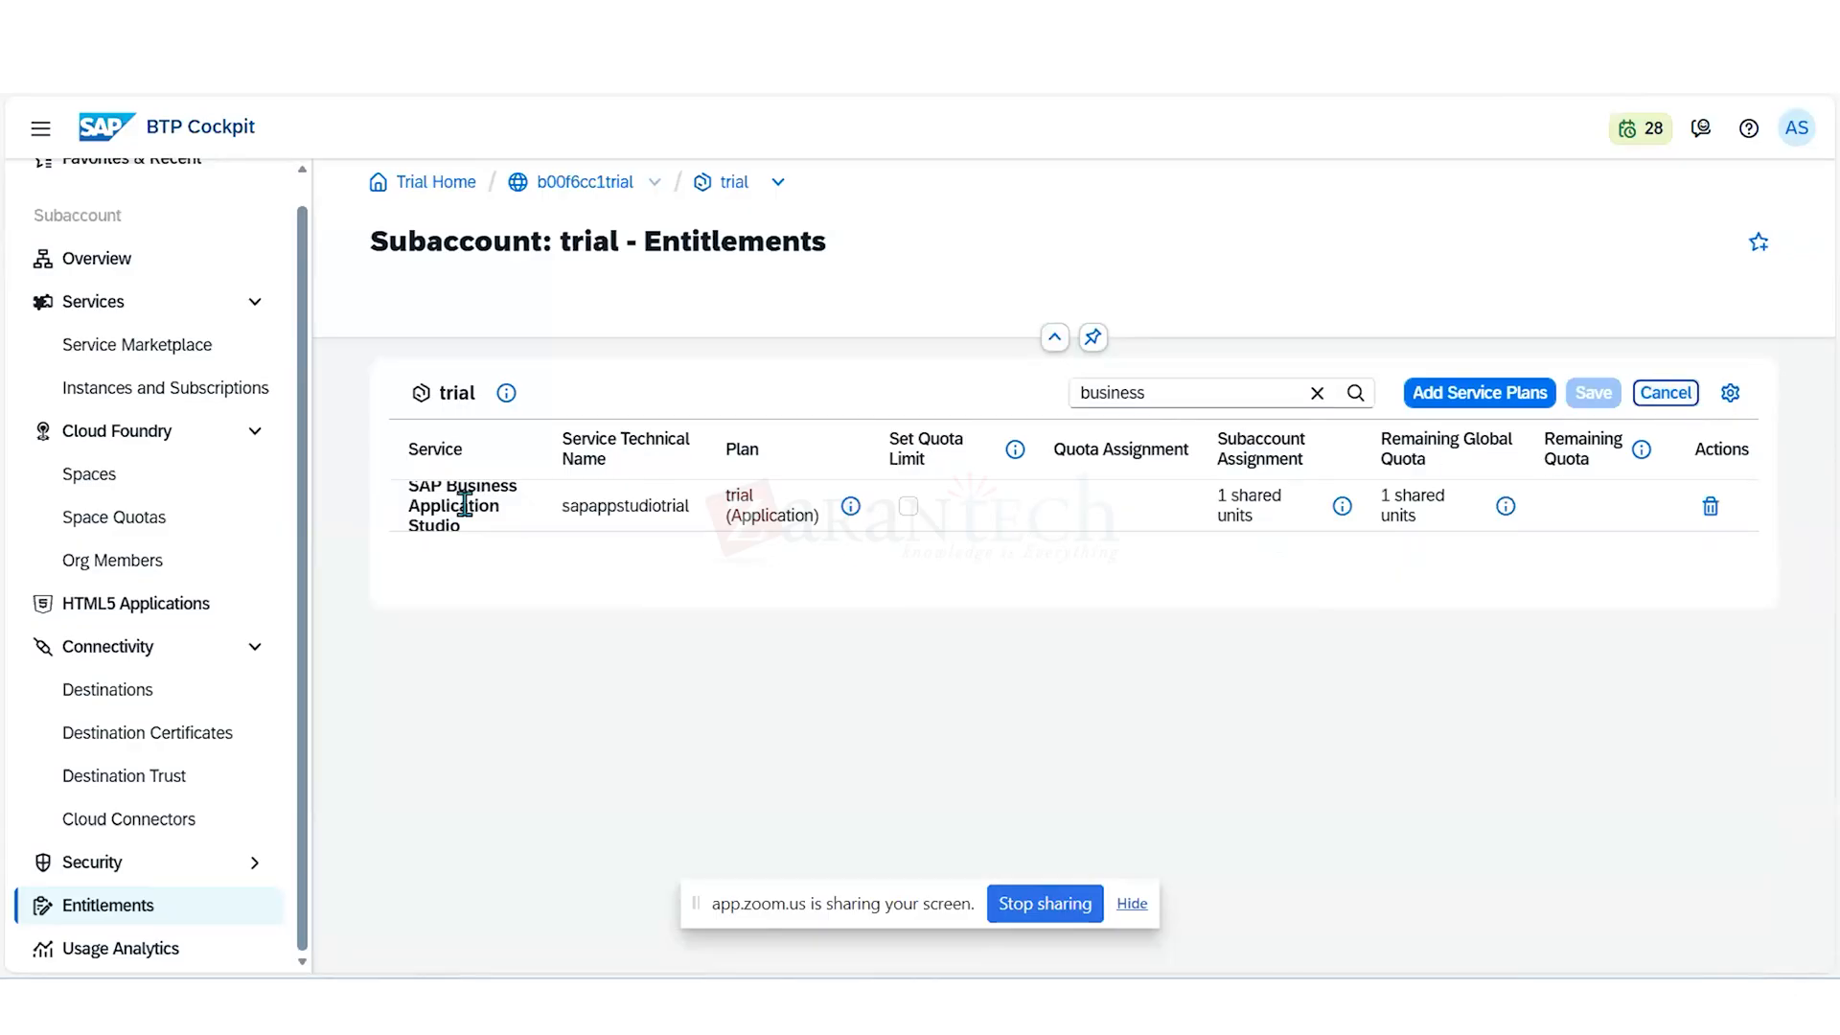
left_click(1478, 392)
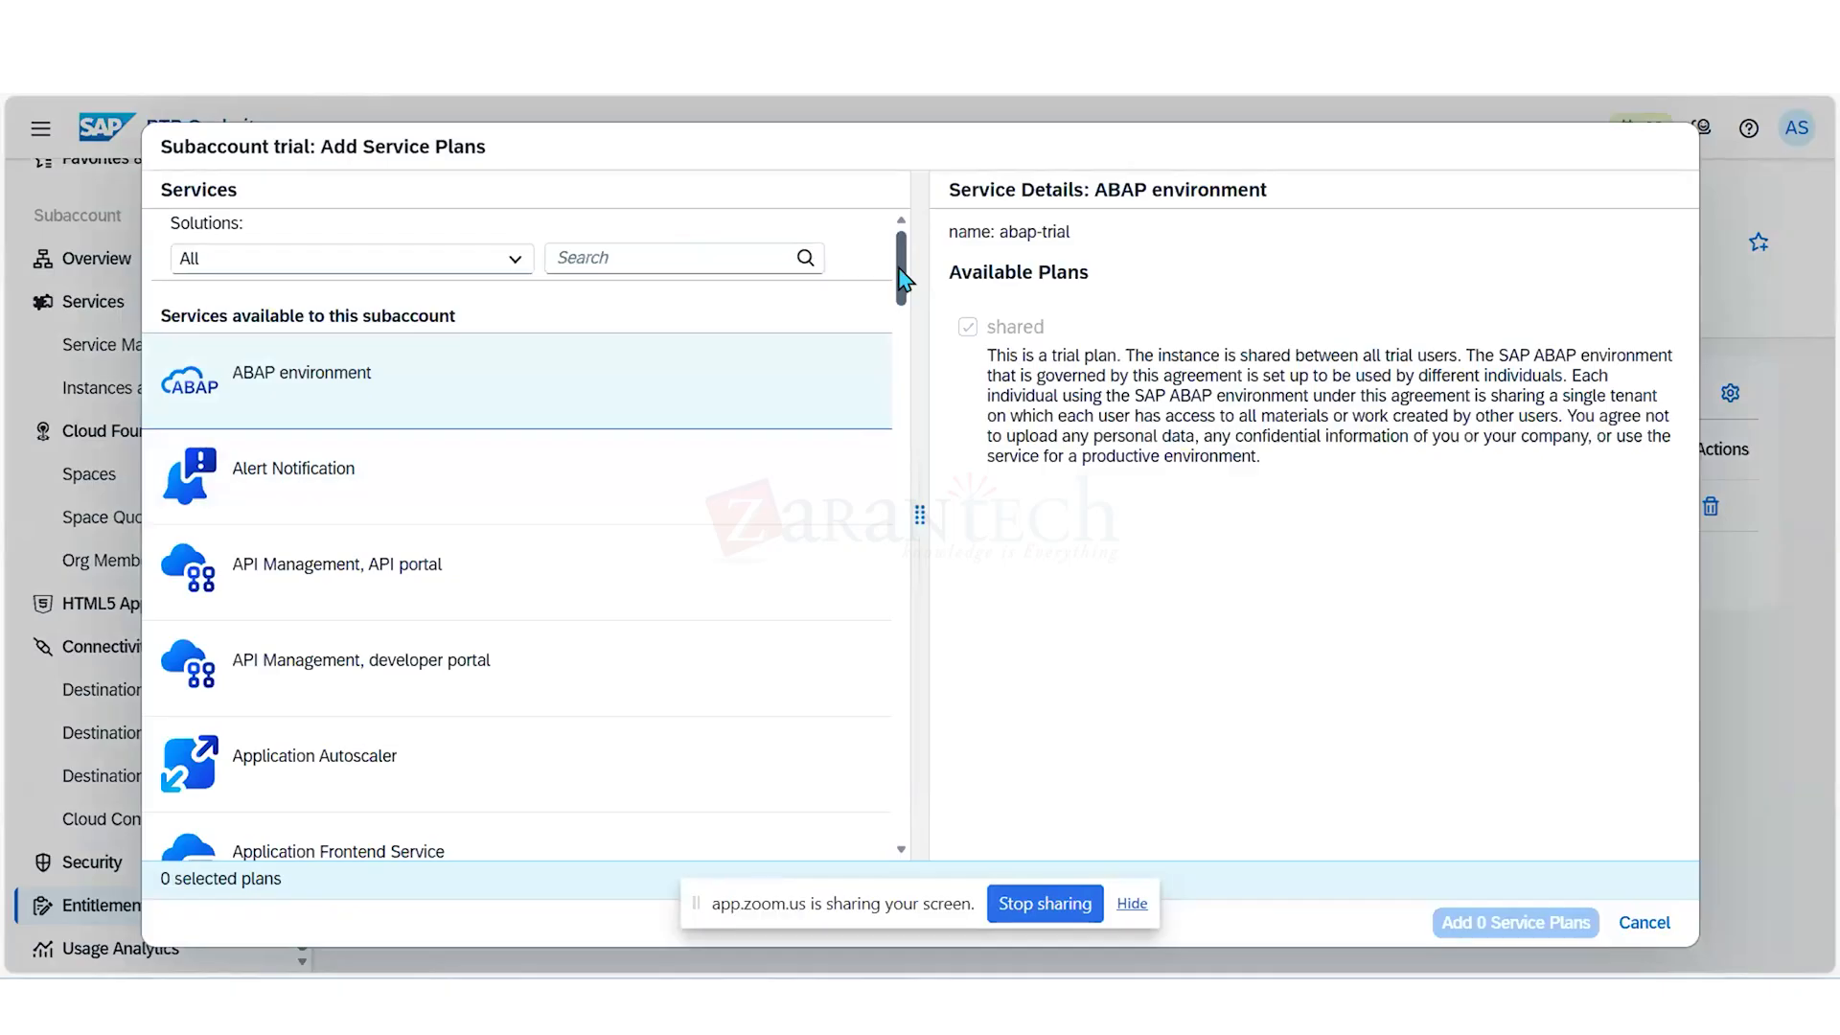
mouse_move(900, 280)
left_mouse_down()
mouse_move(903, 312)
mouse_move(883, 258)
left_mouse_up()
left_click(753, 260)
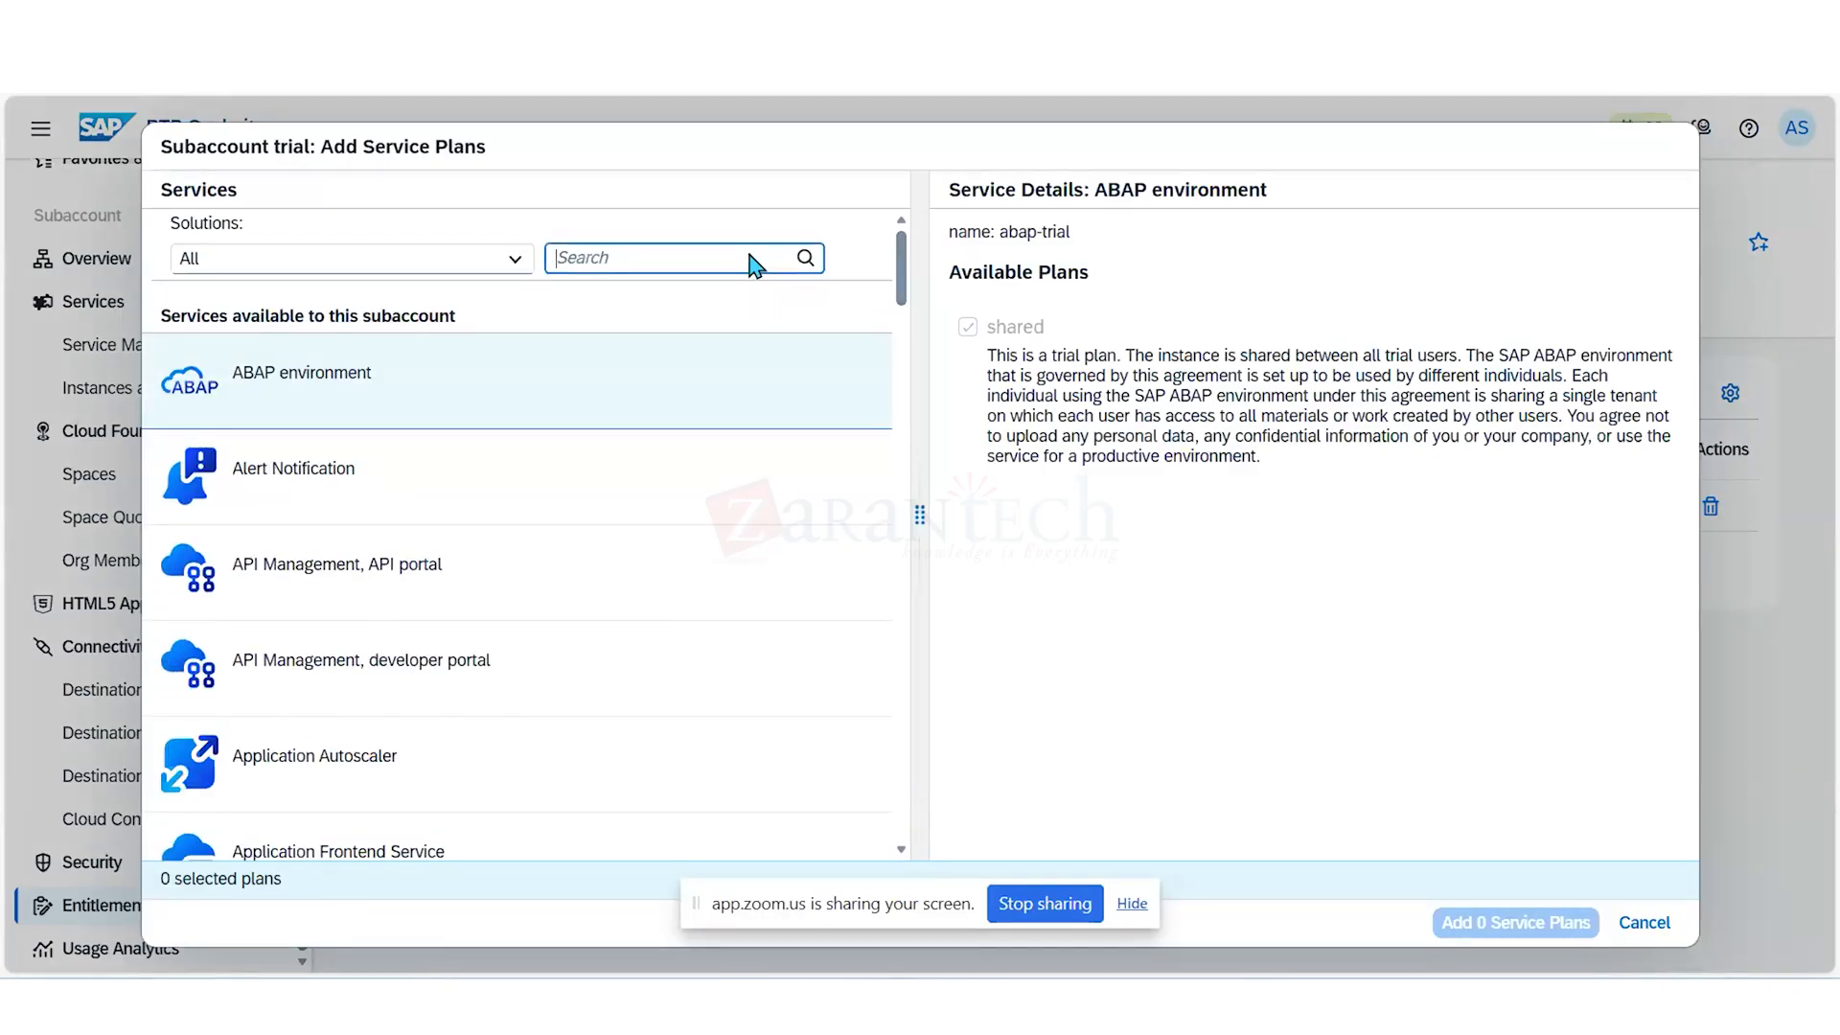
type("build")
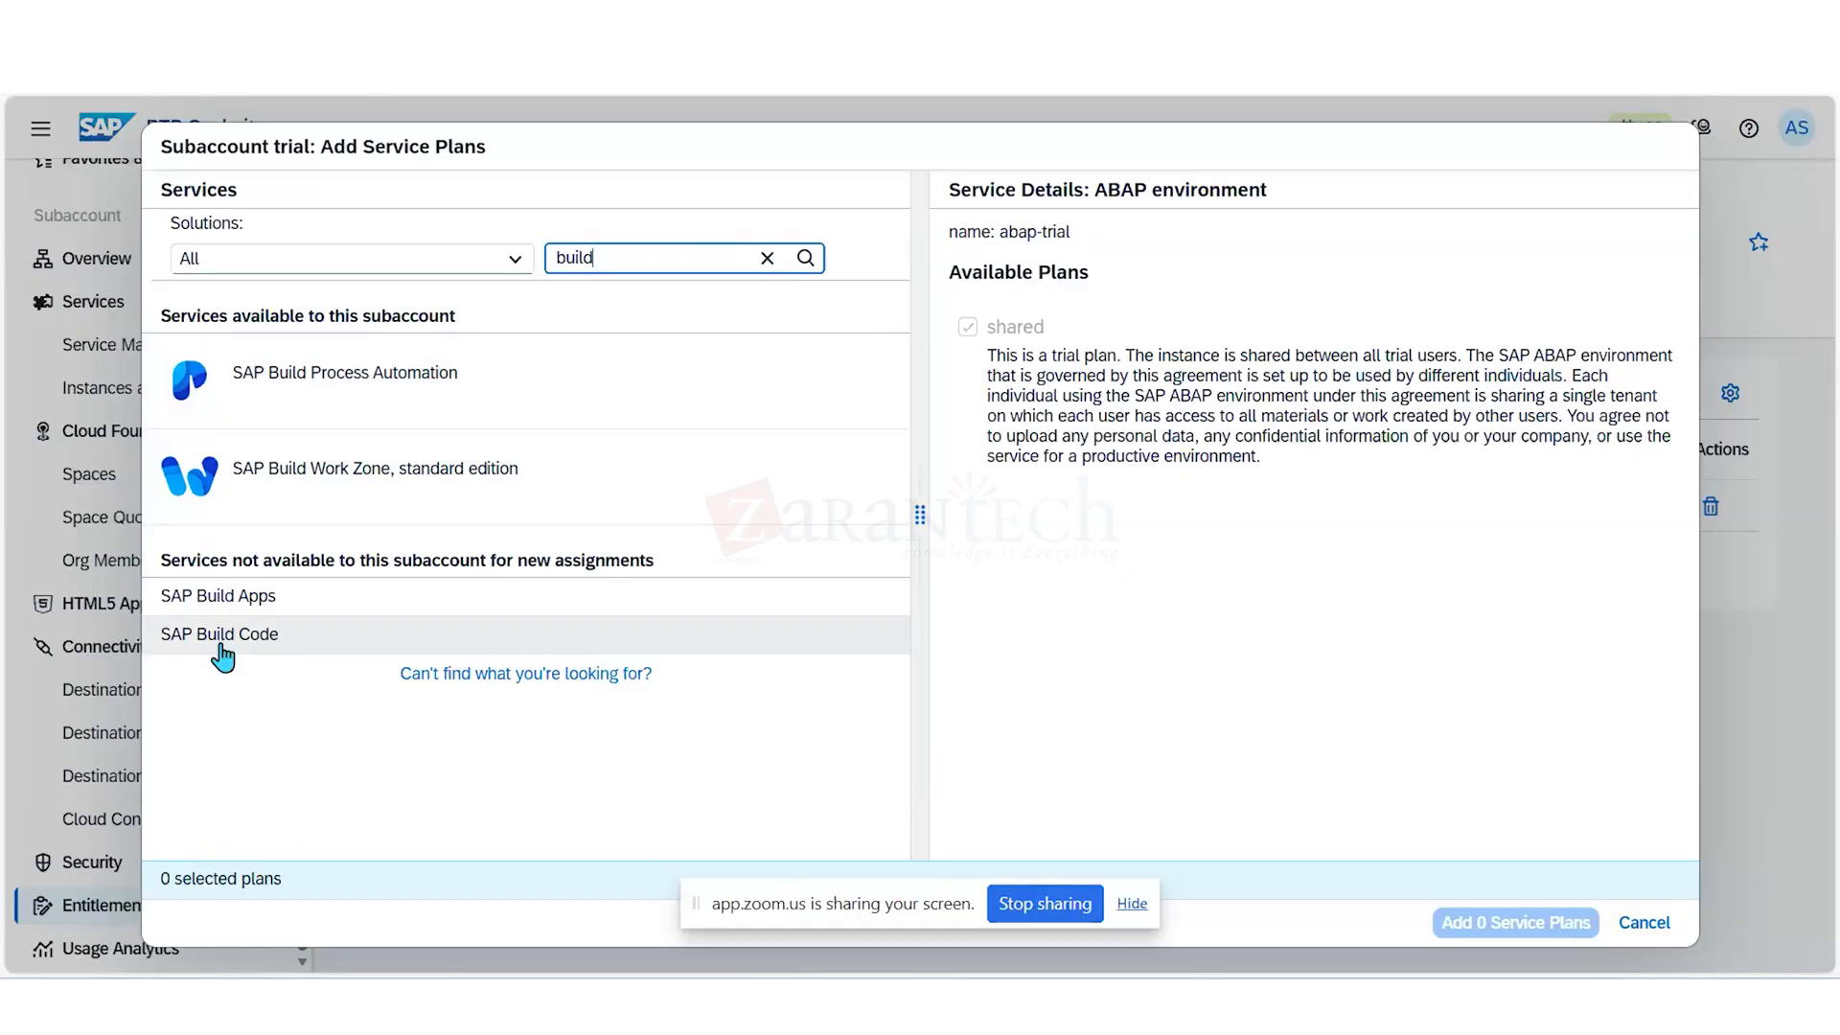
- Search the services in the service plan selection for "ky", then close the selection without adding any plan
left_click(766, 258)
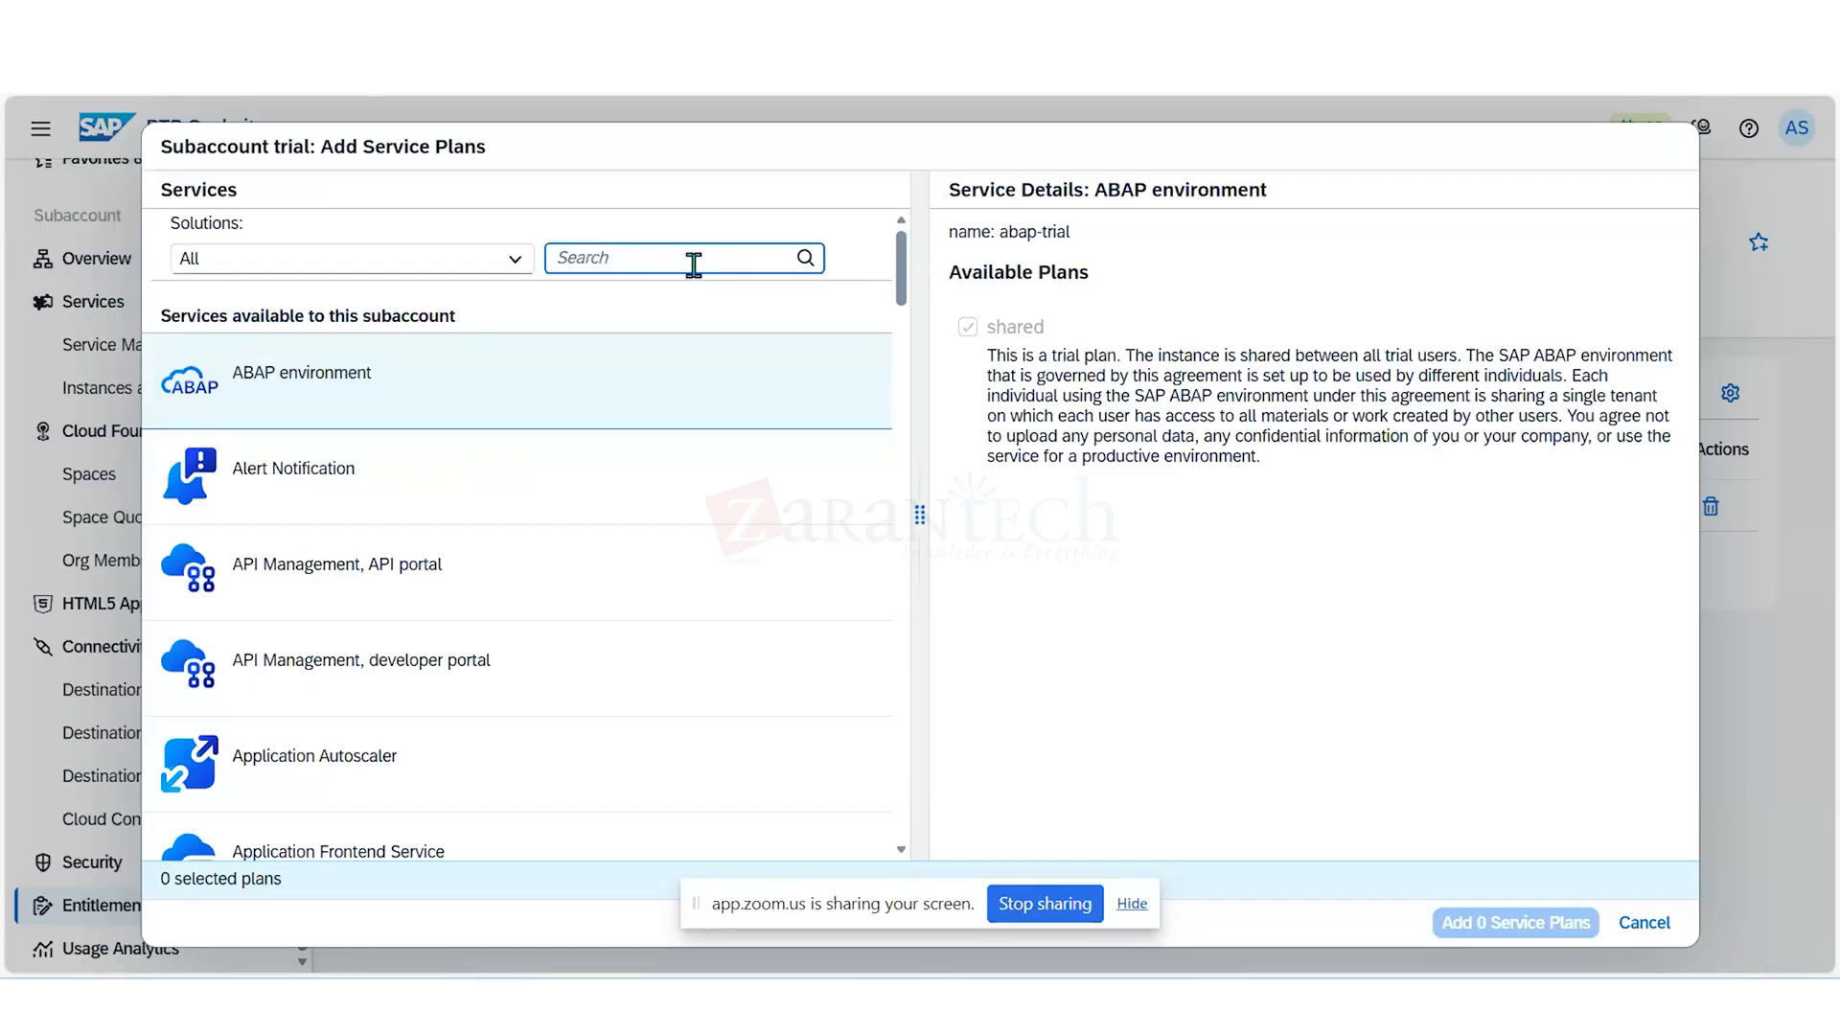
type("k")
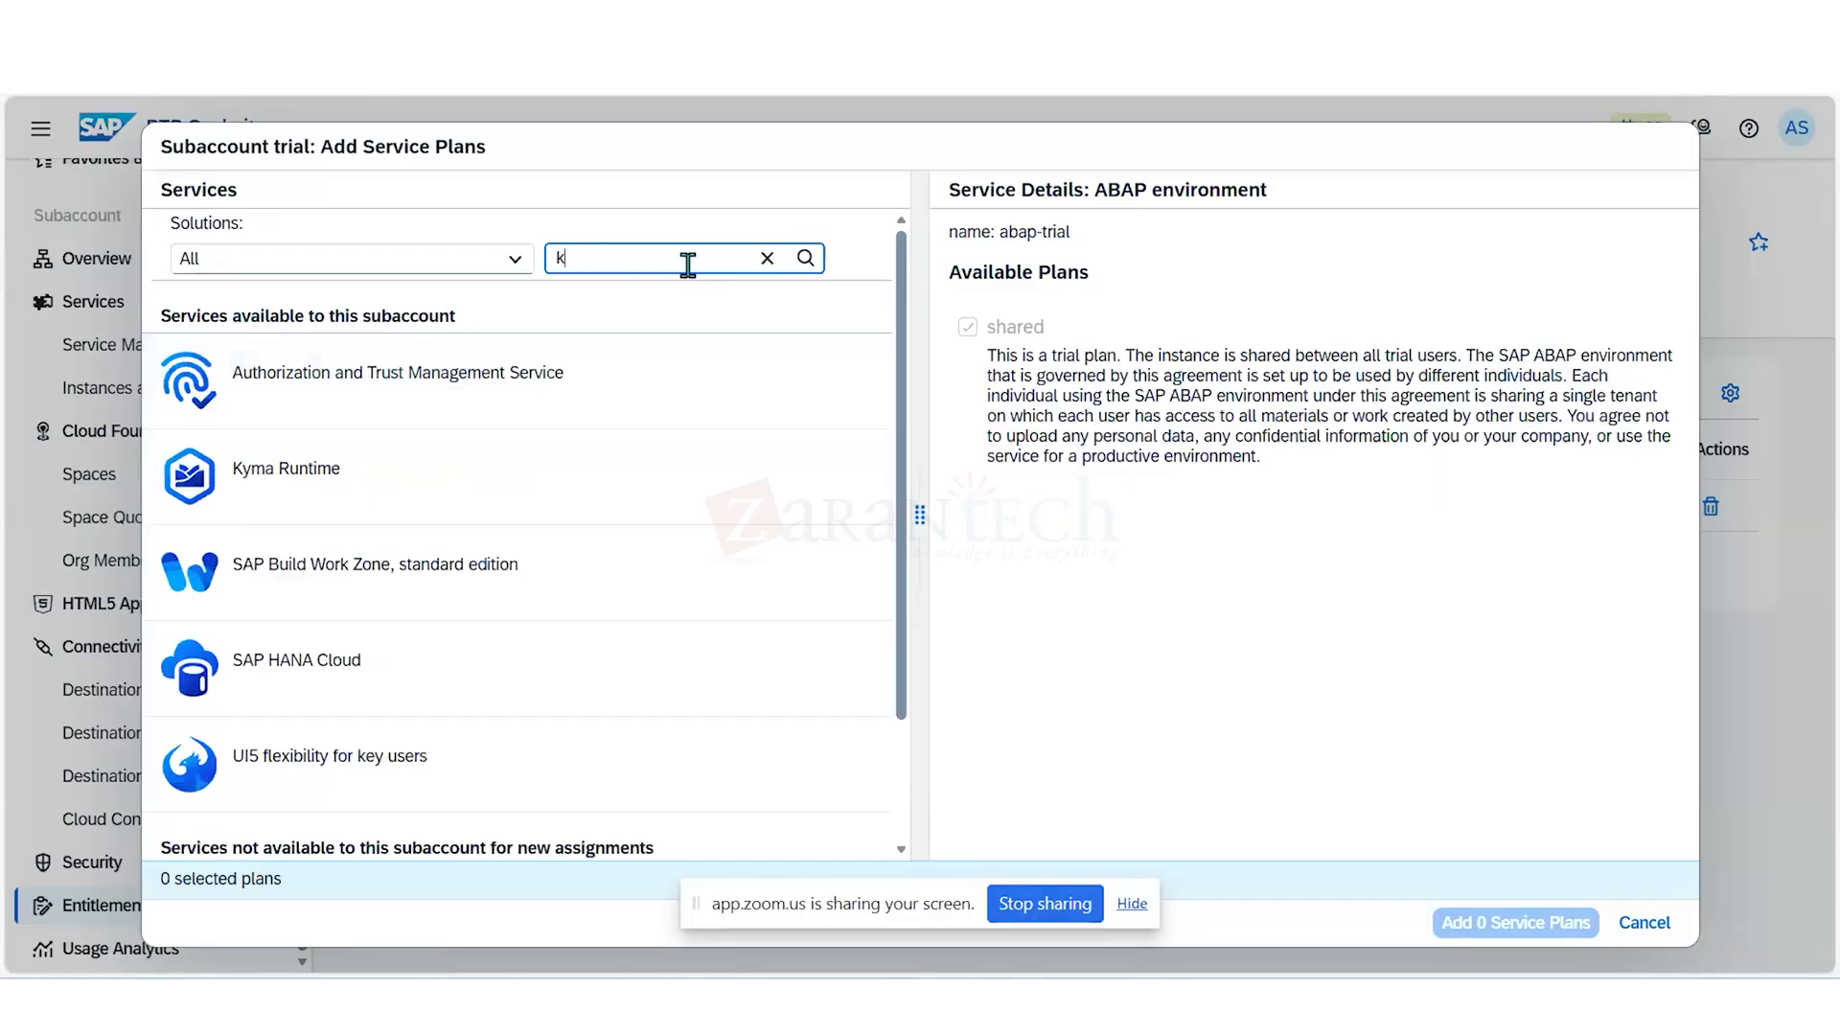
type("y")
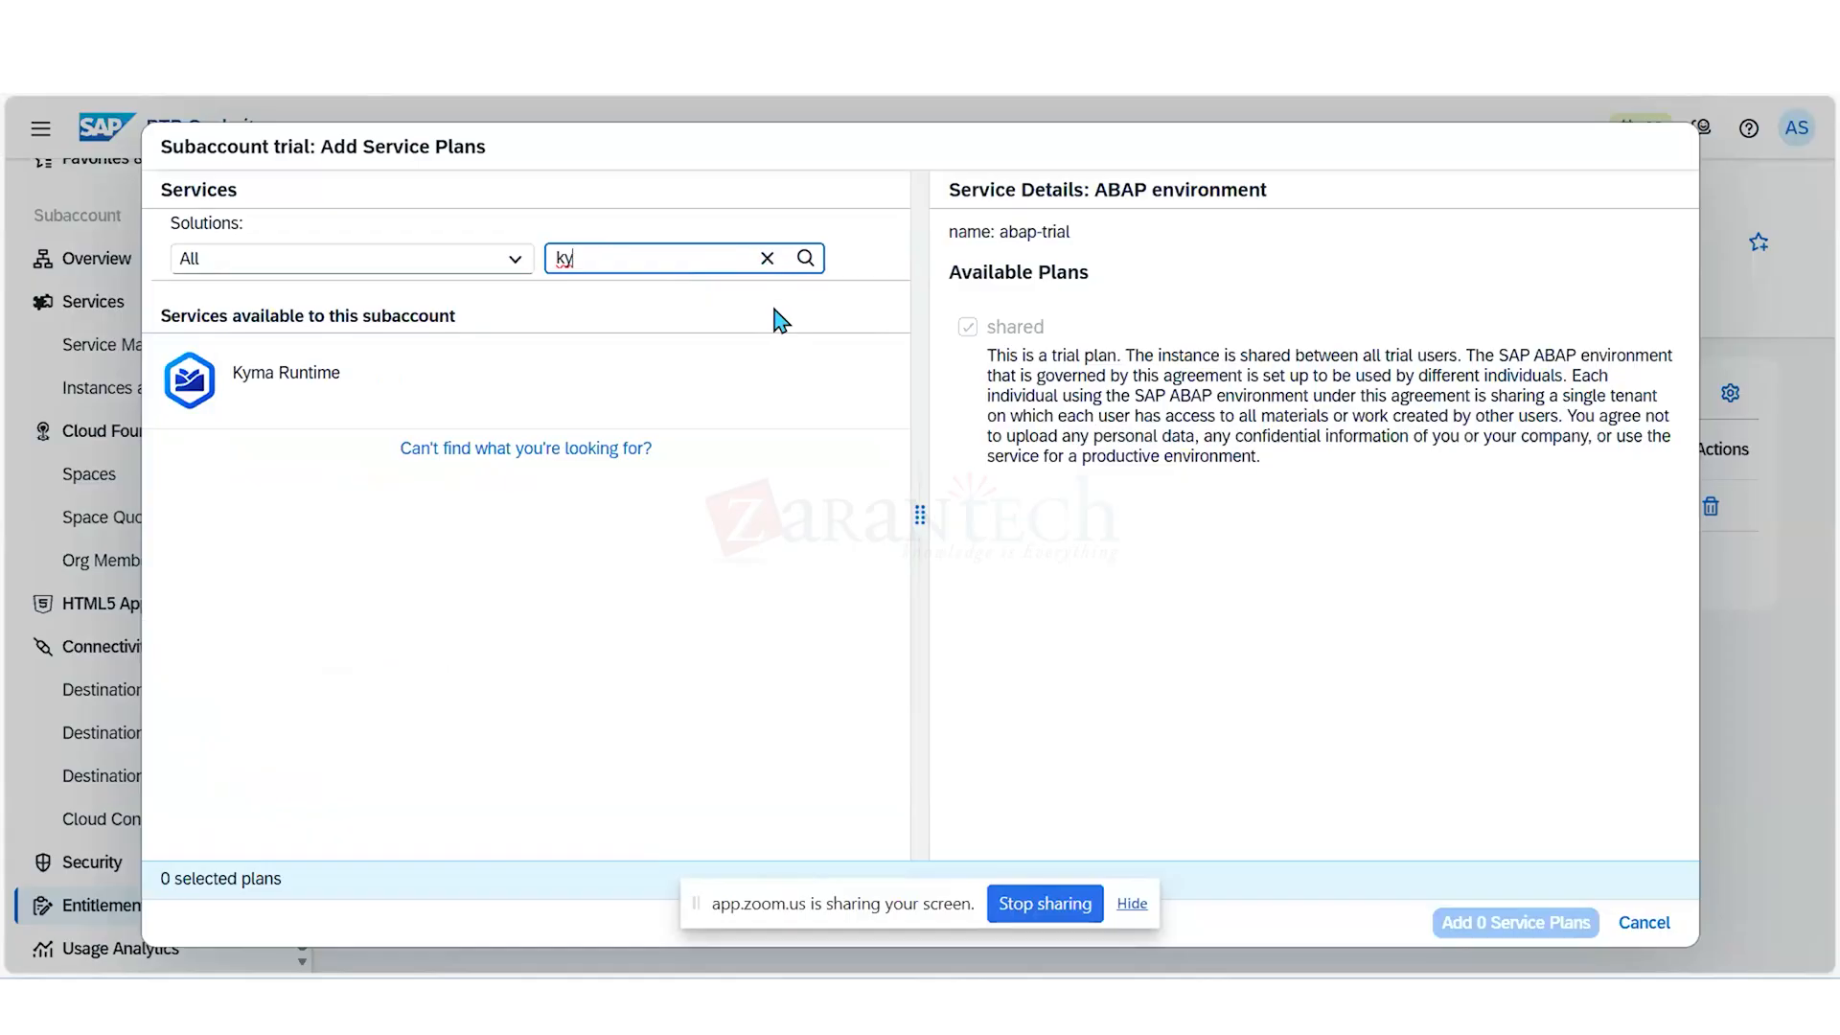
left_click(1652, 925)
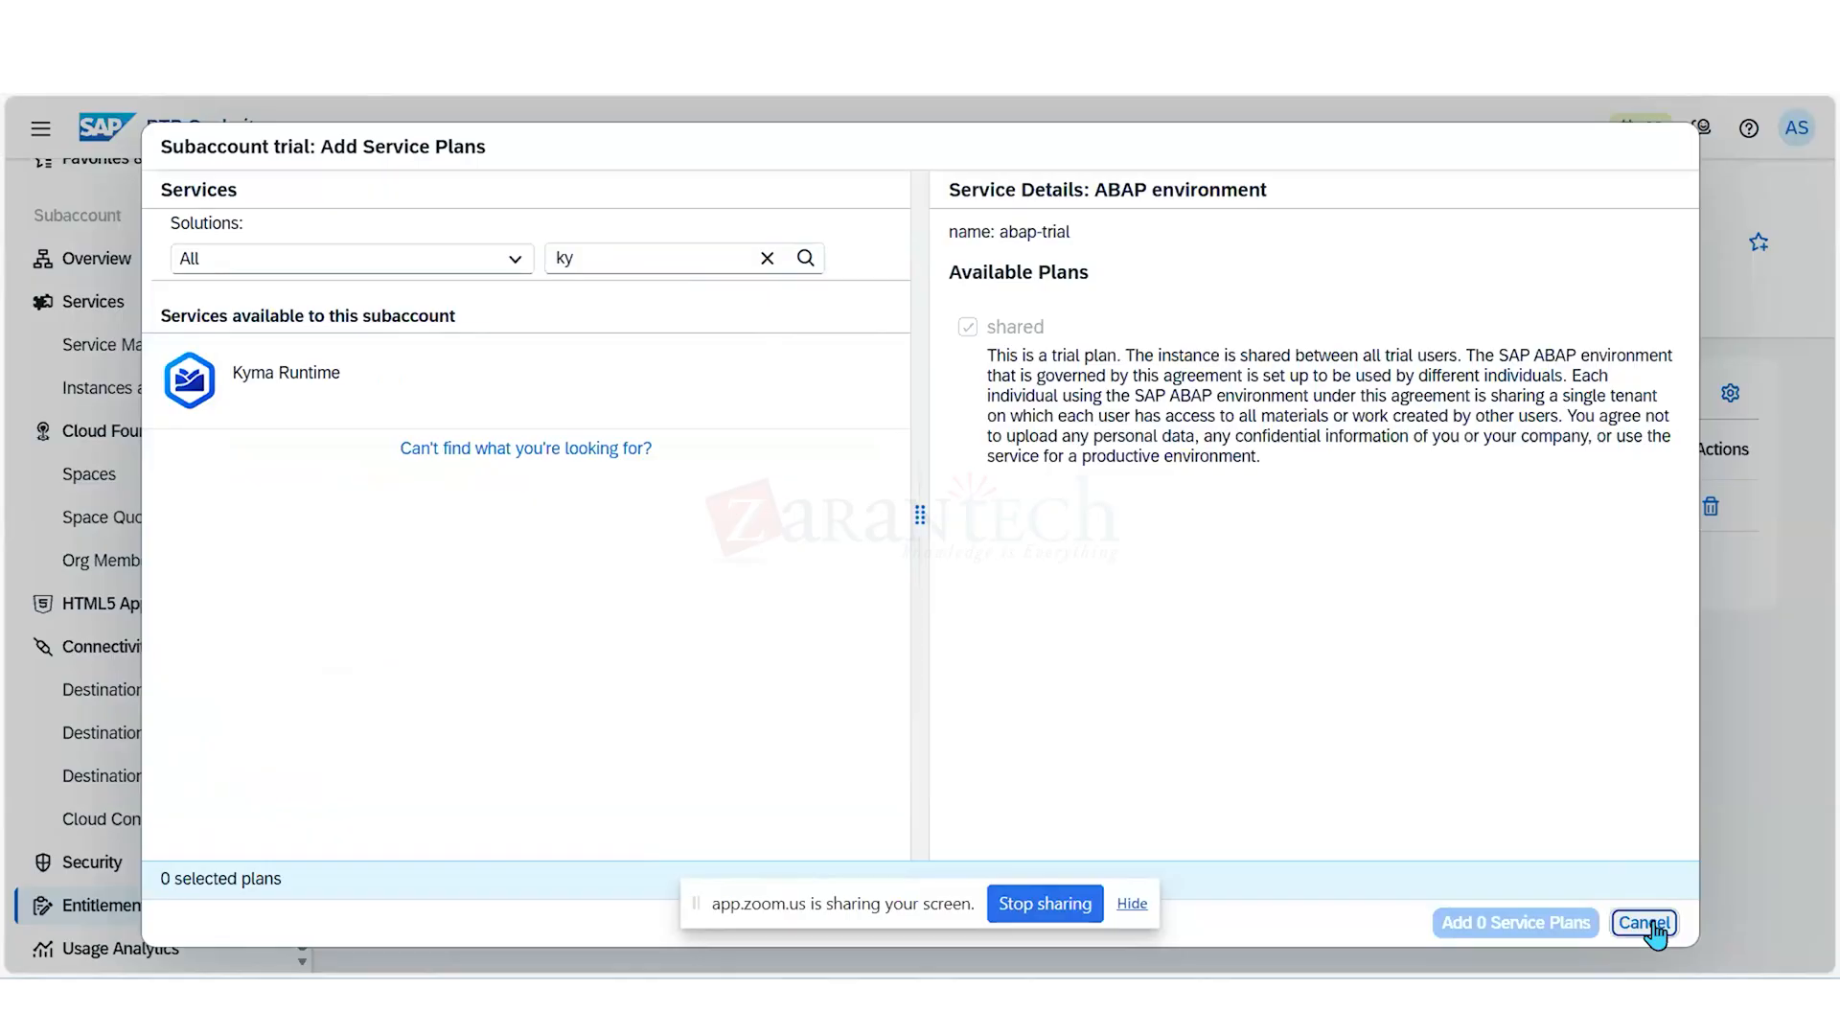
left_click(1652, 925)
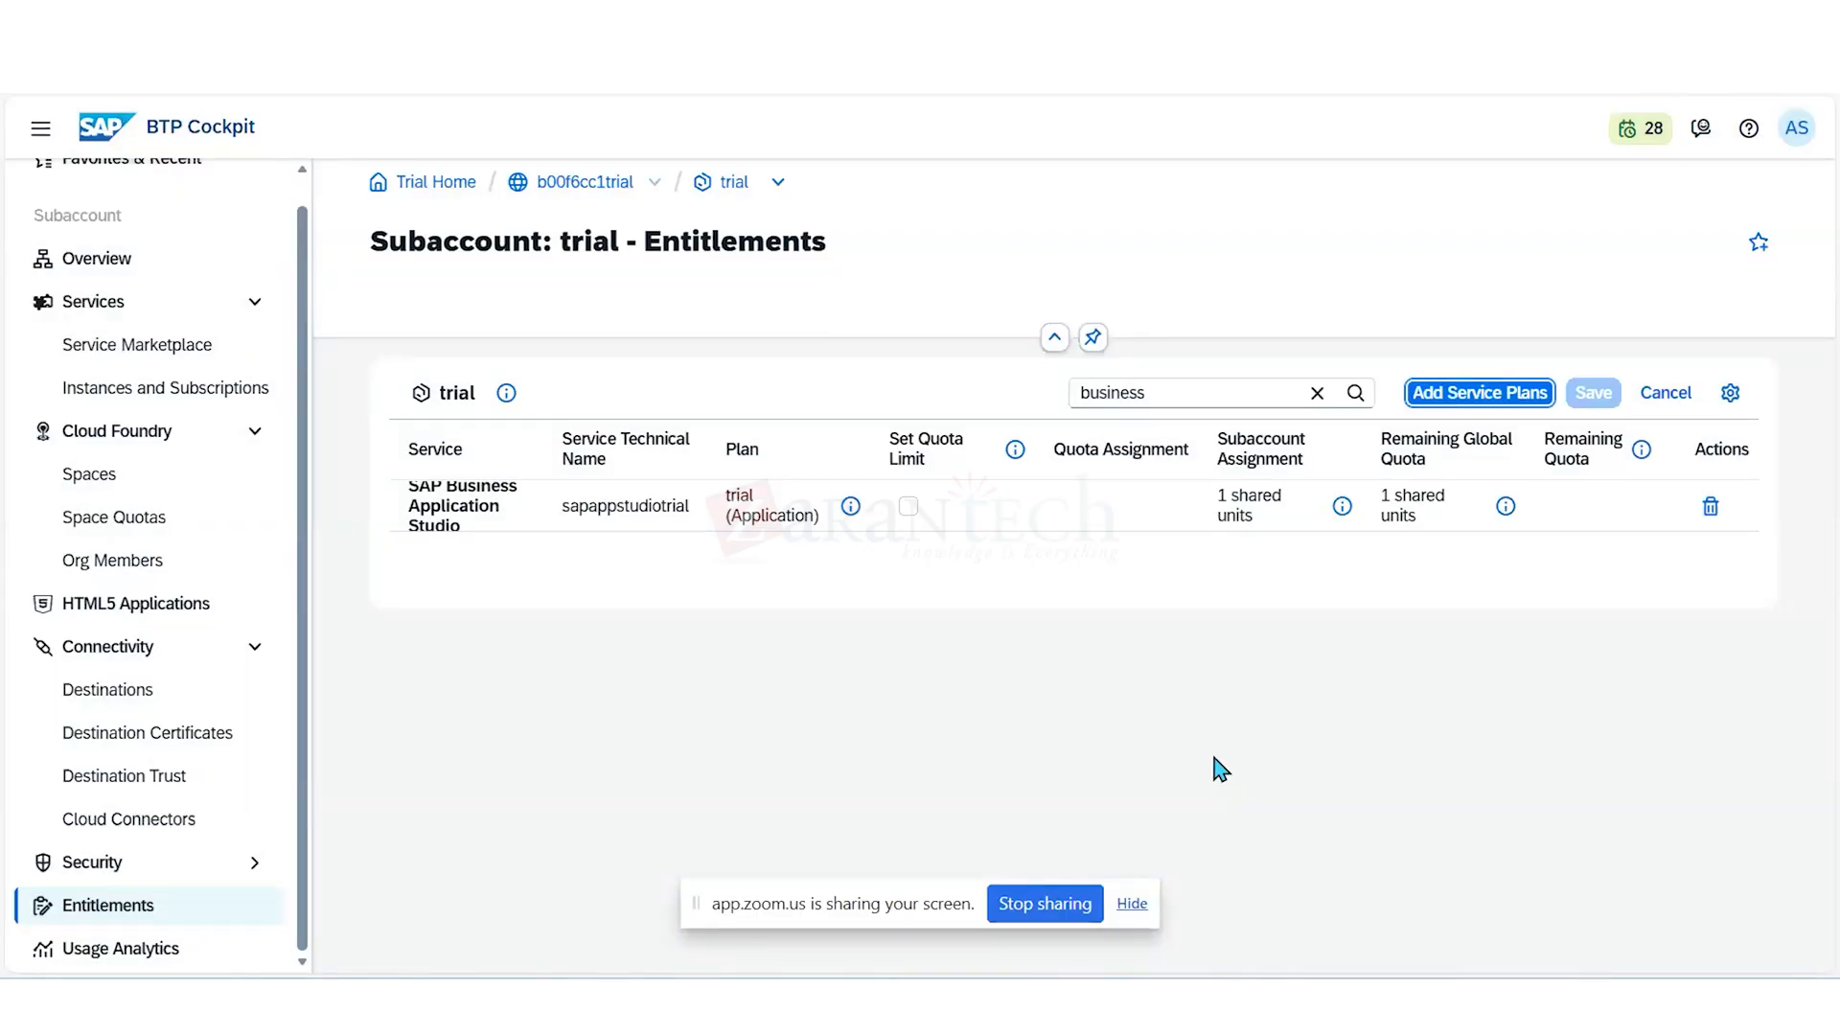
- Clear the "business" filter from the entitlements list and cancel editing the entitlements
left_click(1318, 398)
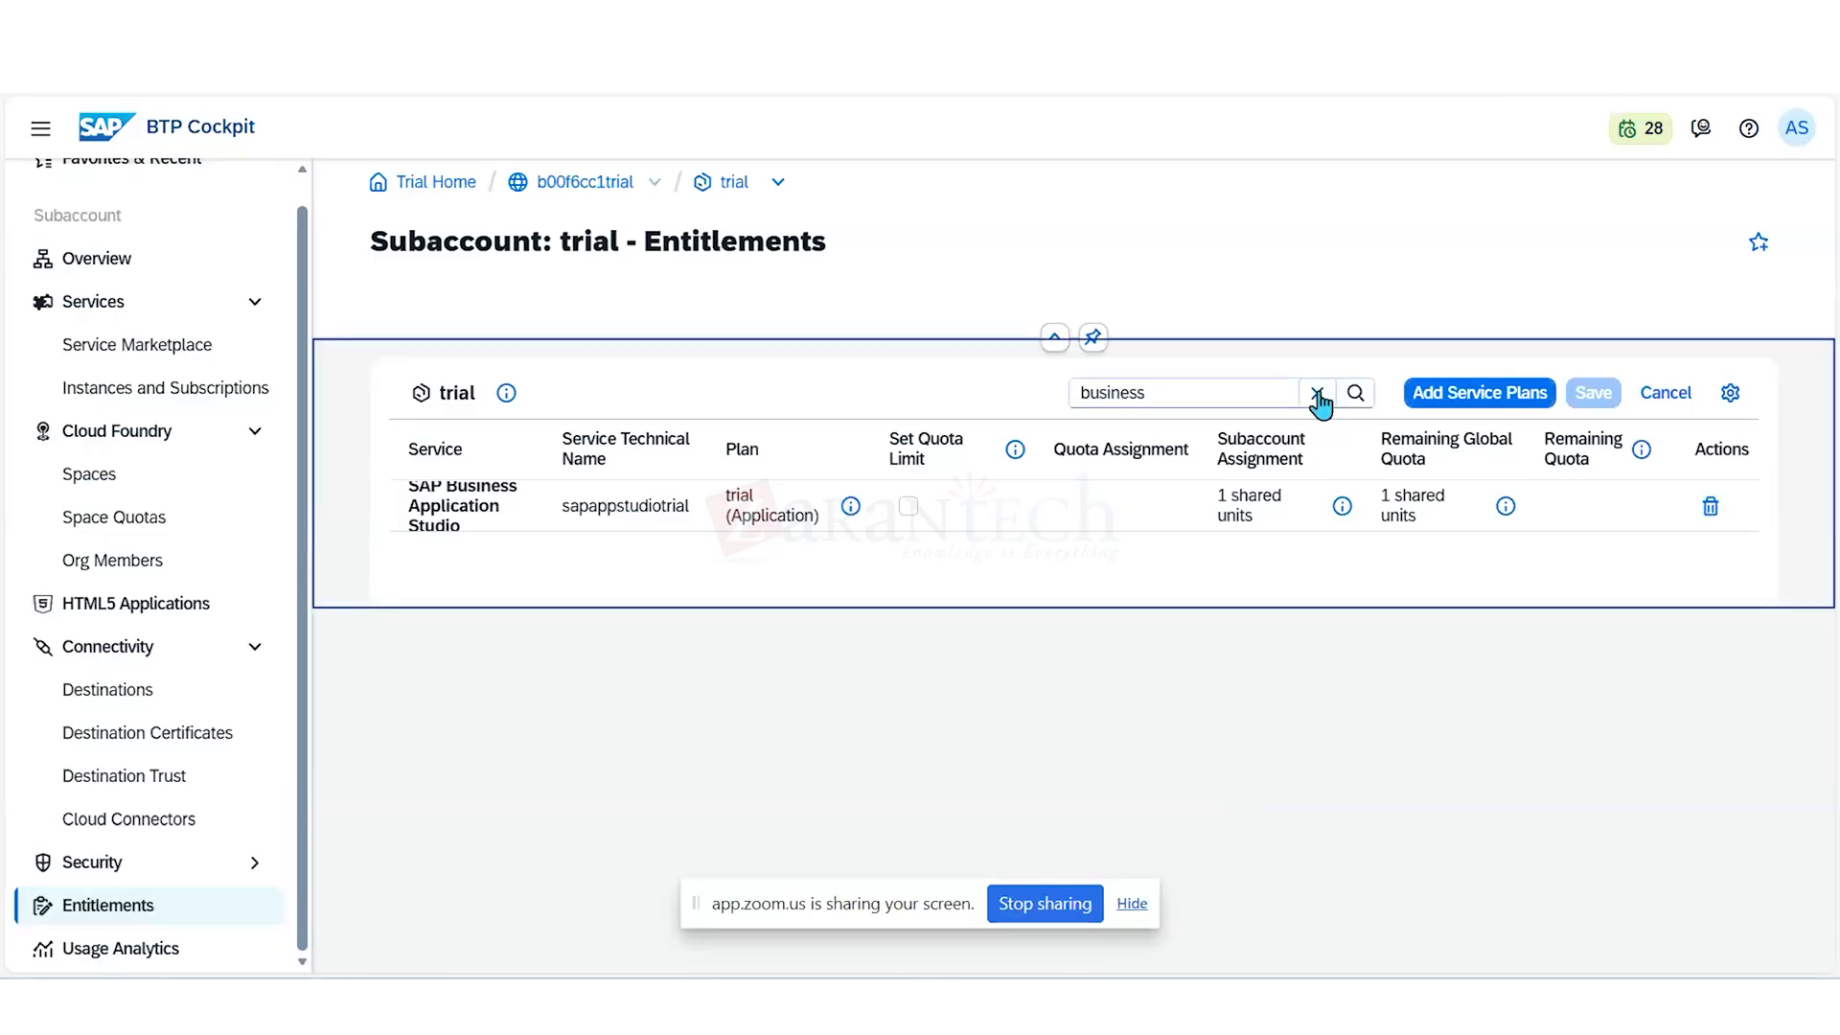
left_click(1318, 395)
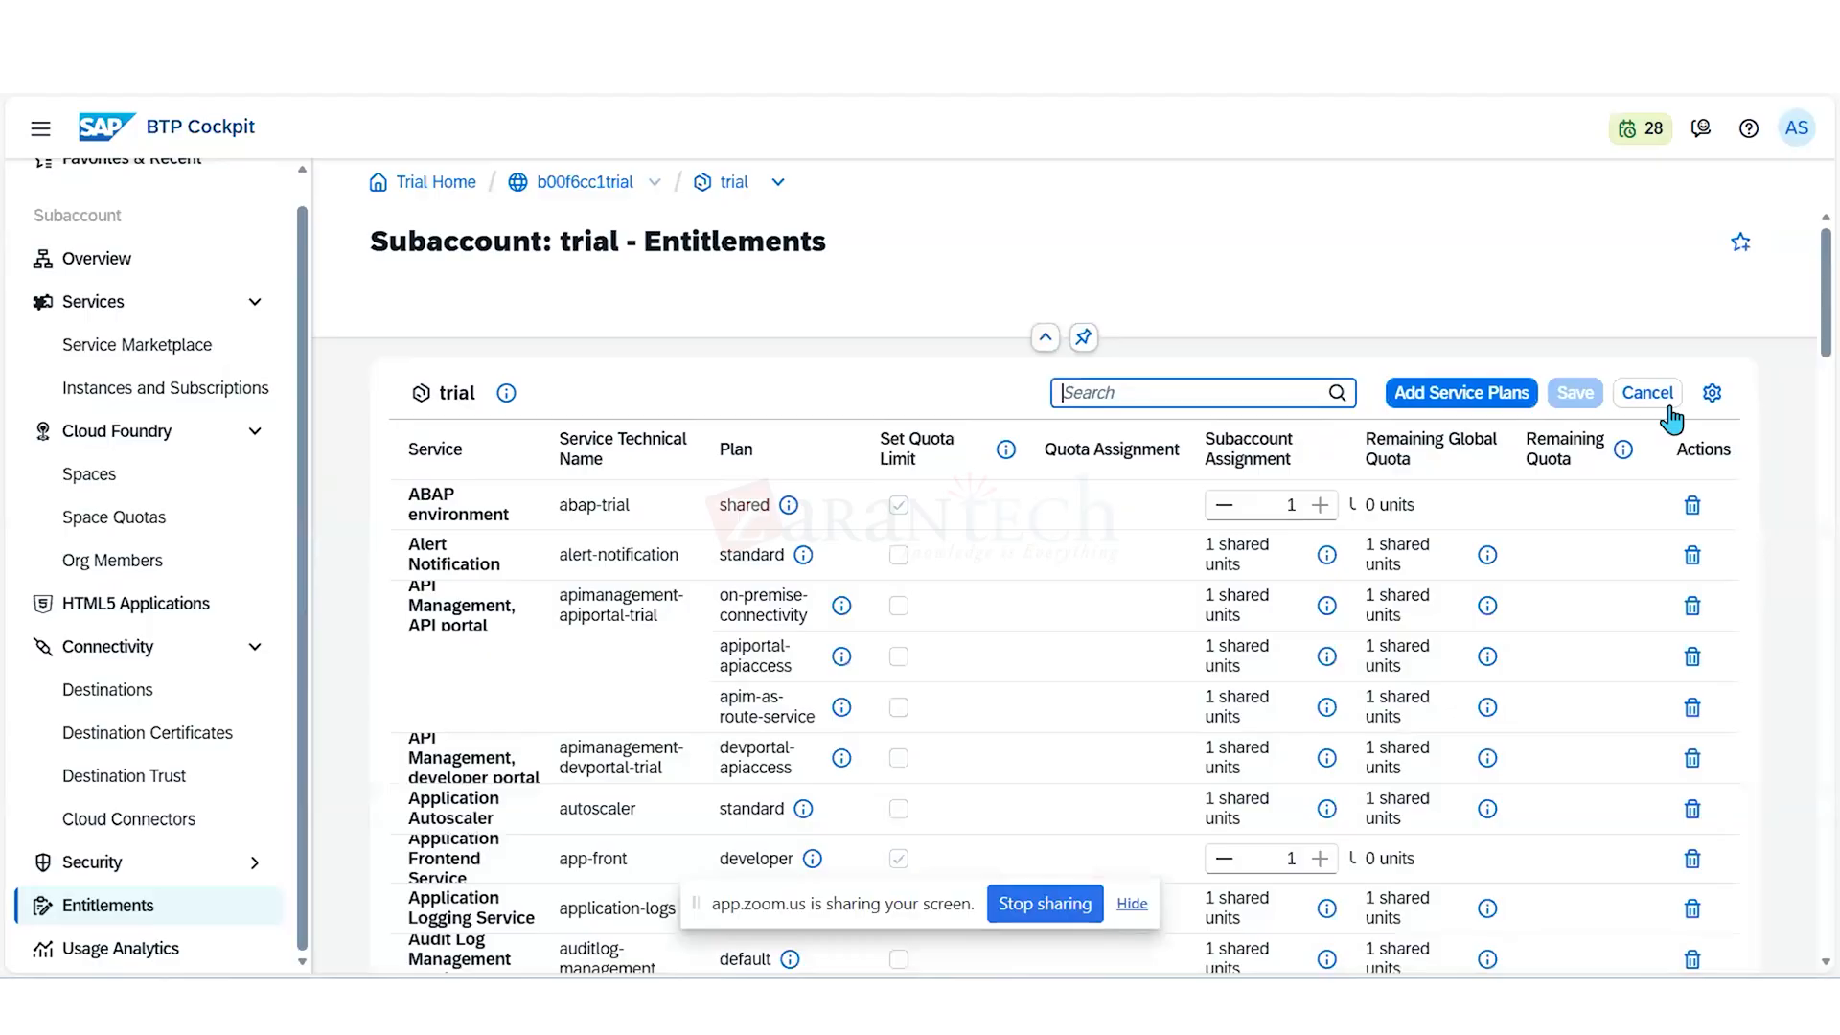
left_click(1647, 393)
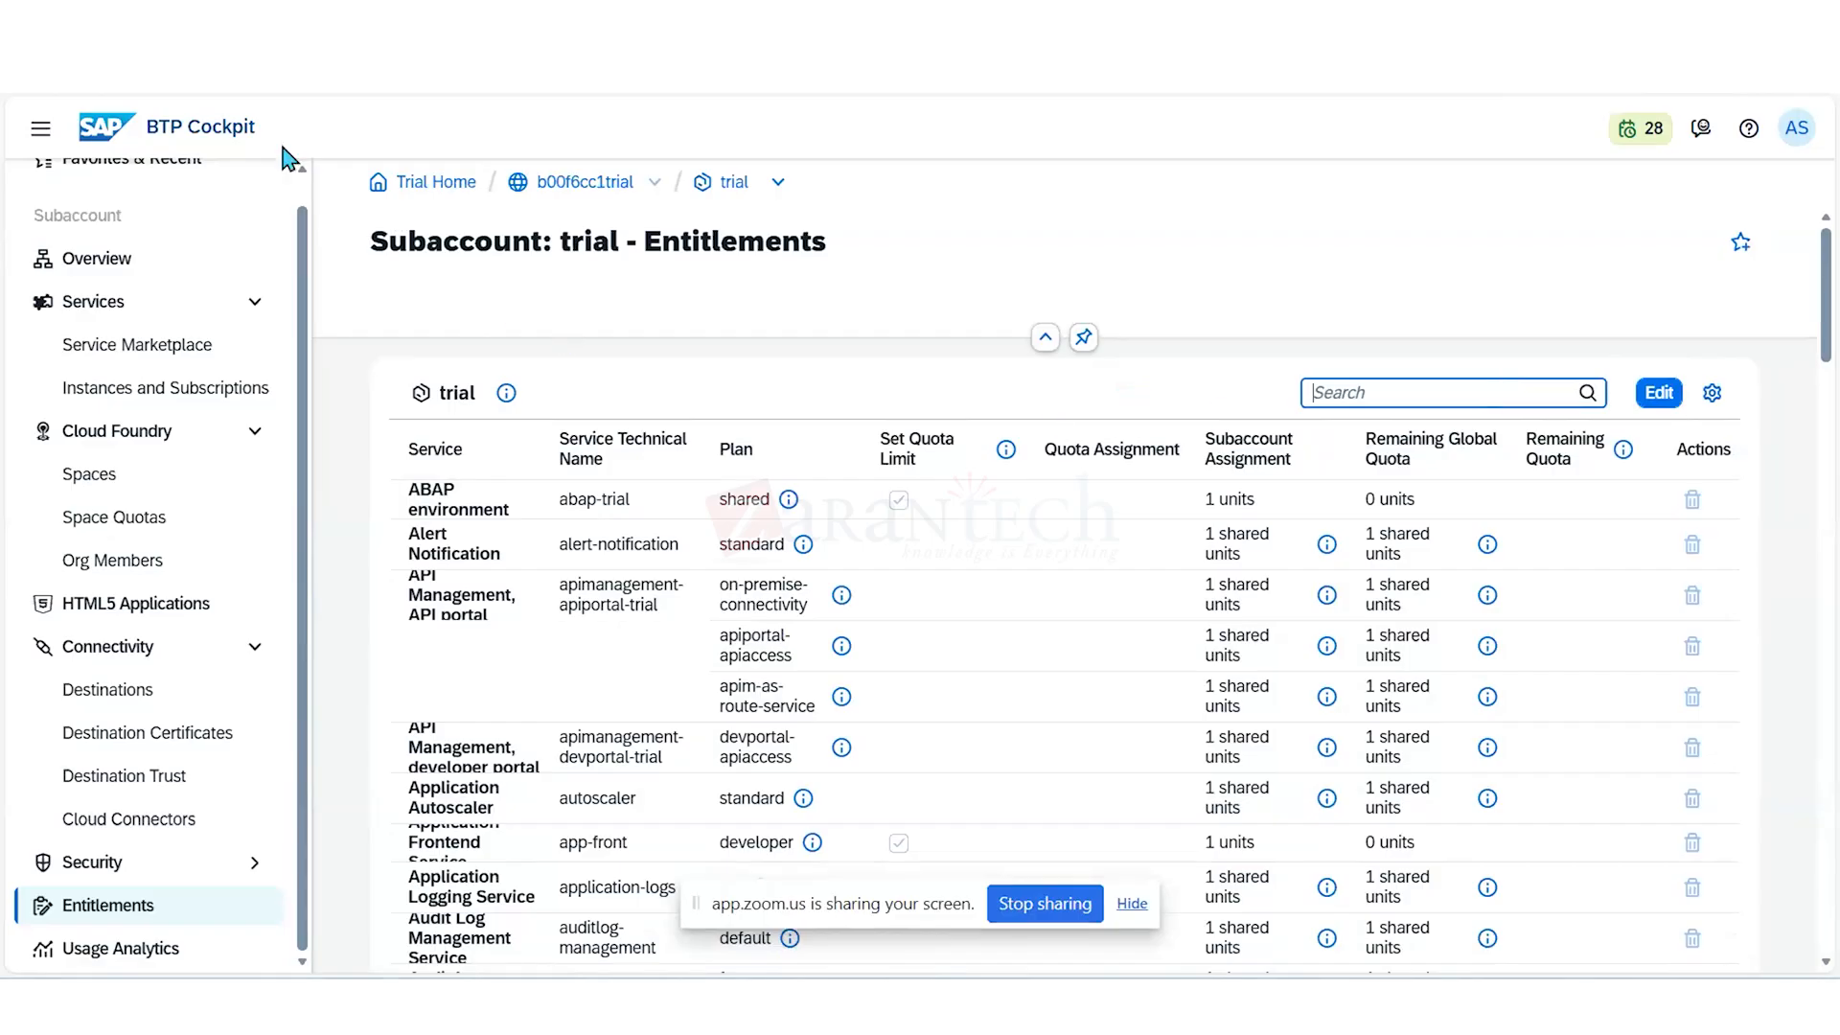
- Return to the trial global account's Account Explorer and show the list containing only subaccounts
scroll(285, 245, "up", 1)
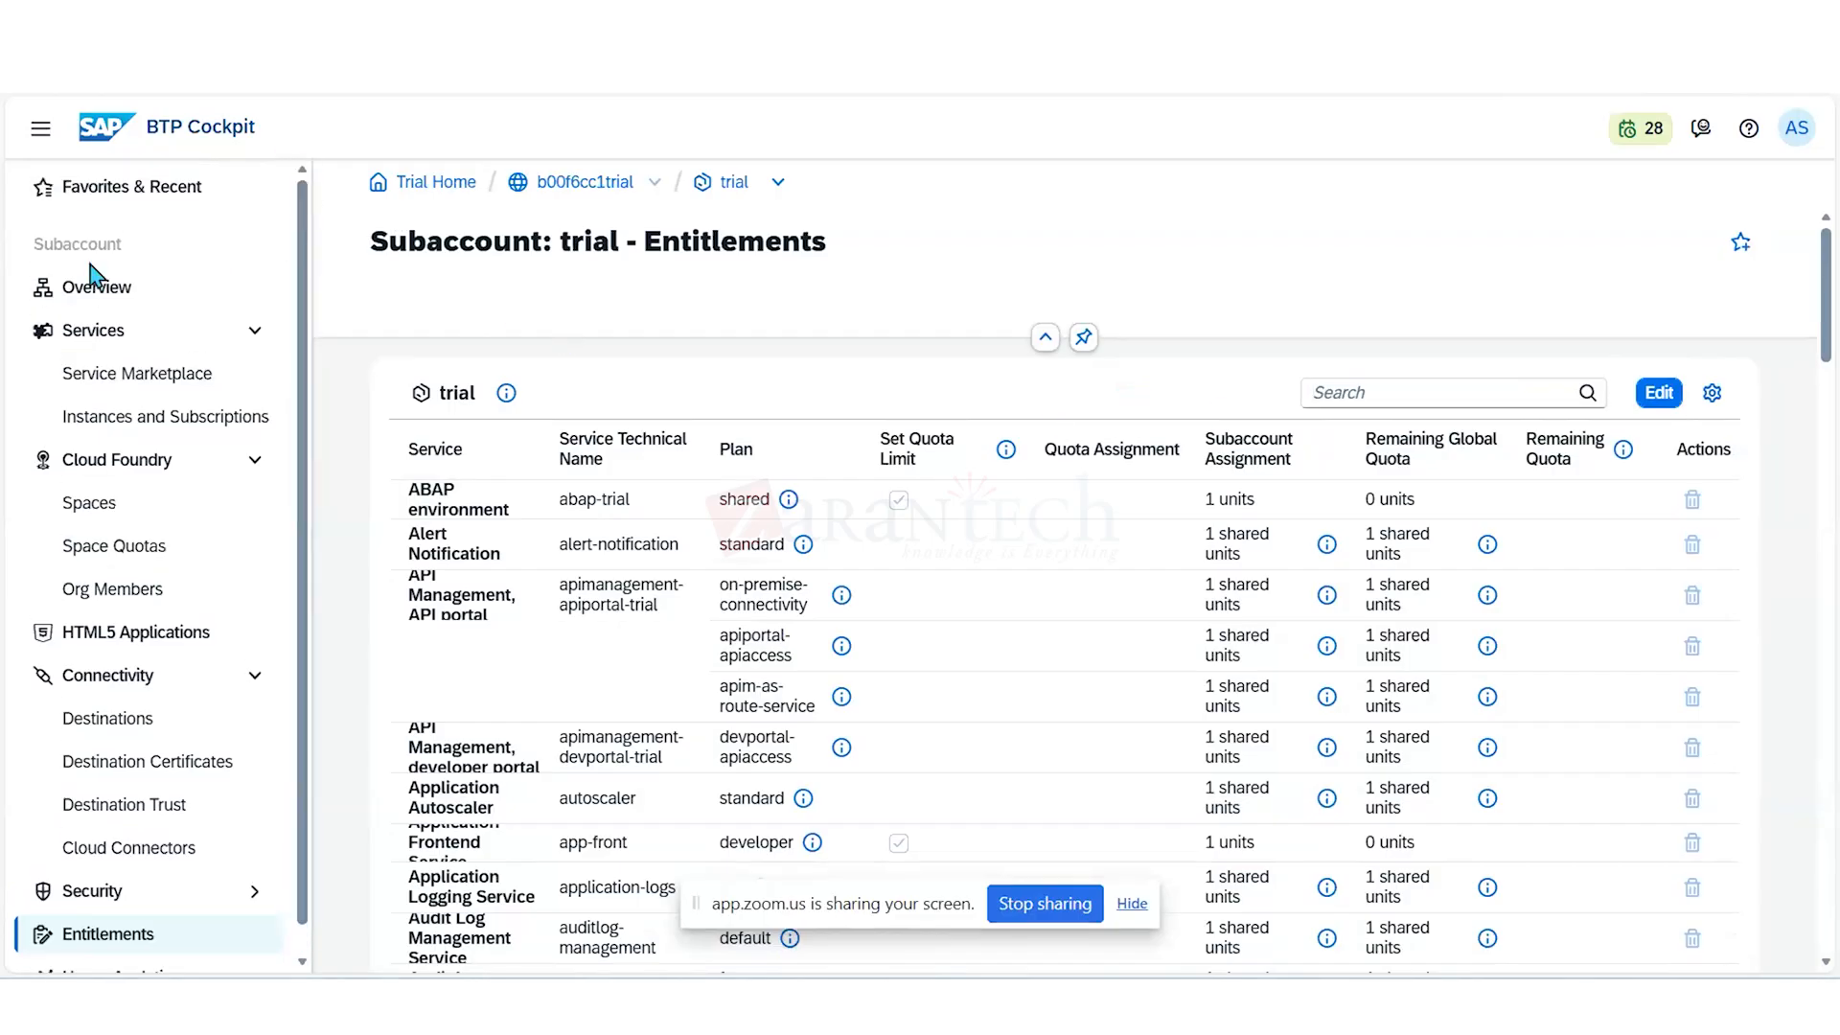
double_click(589, 185)
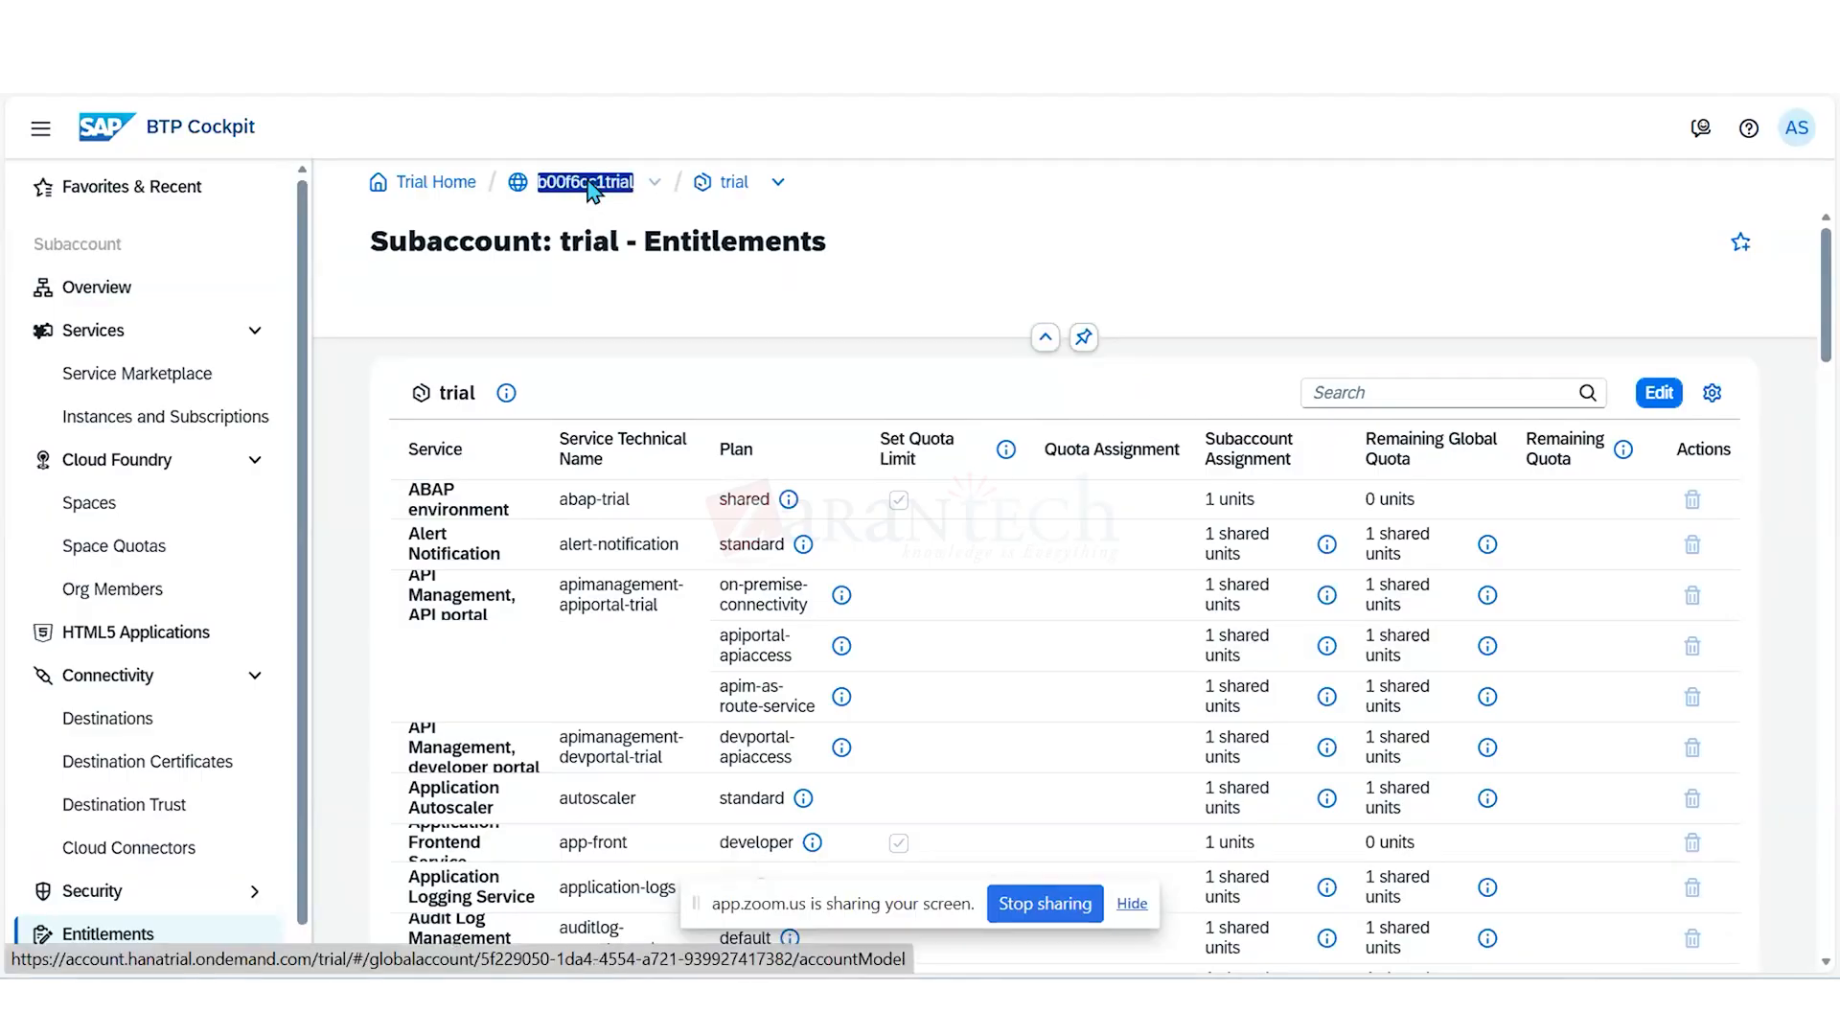
left_click(588, 184)
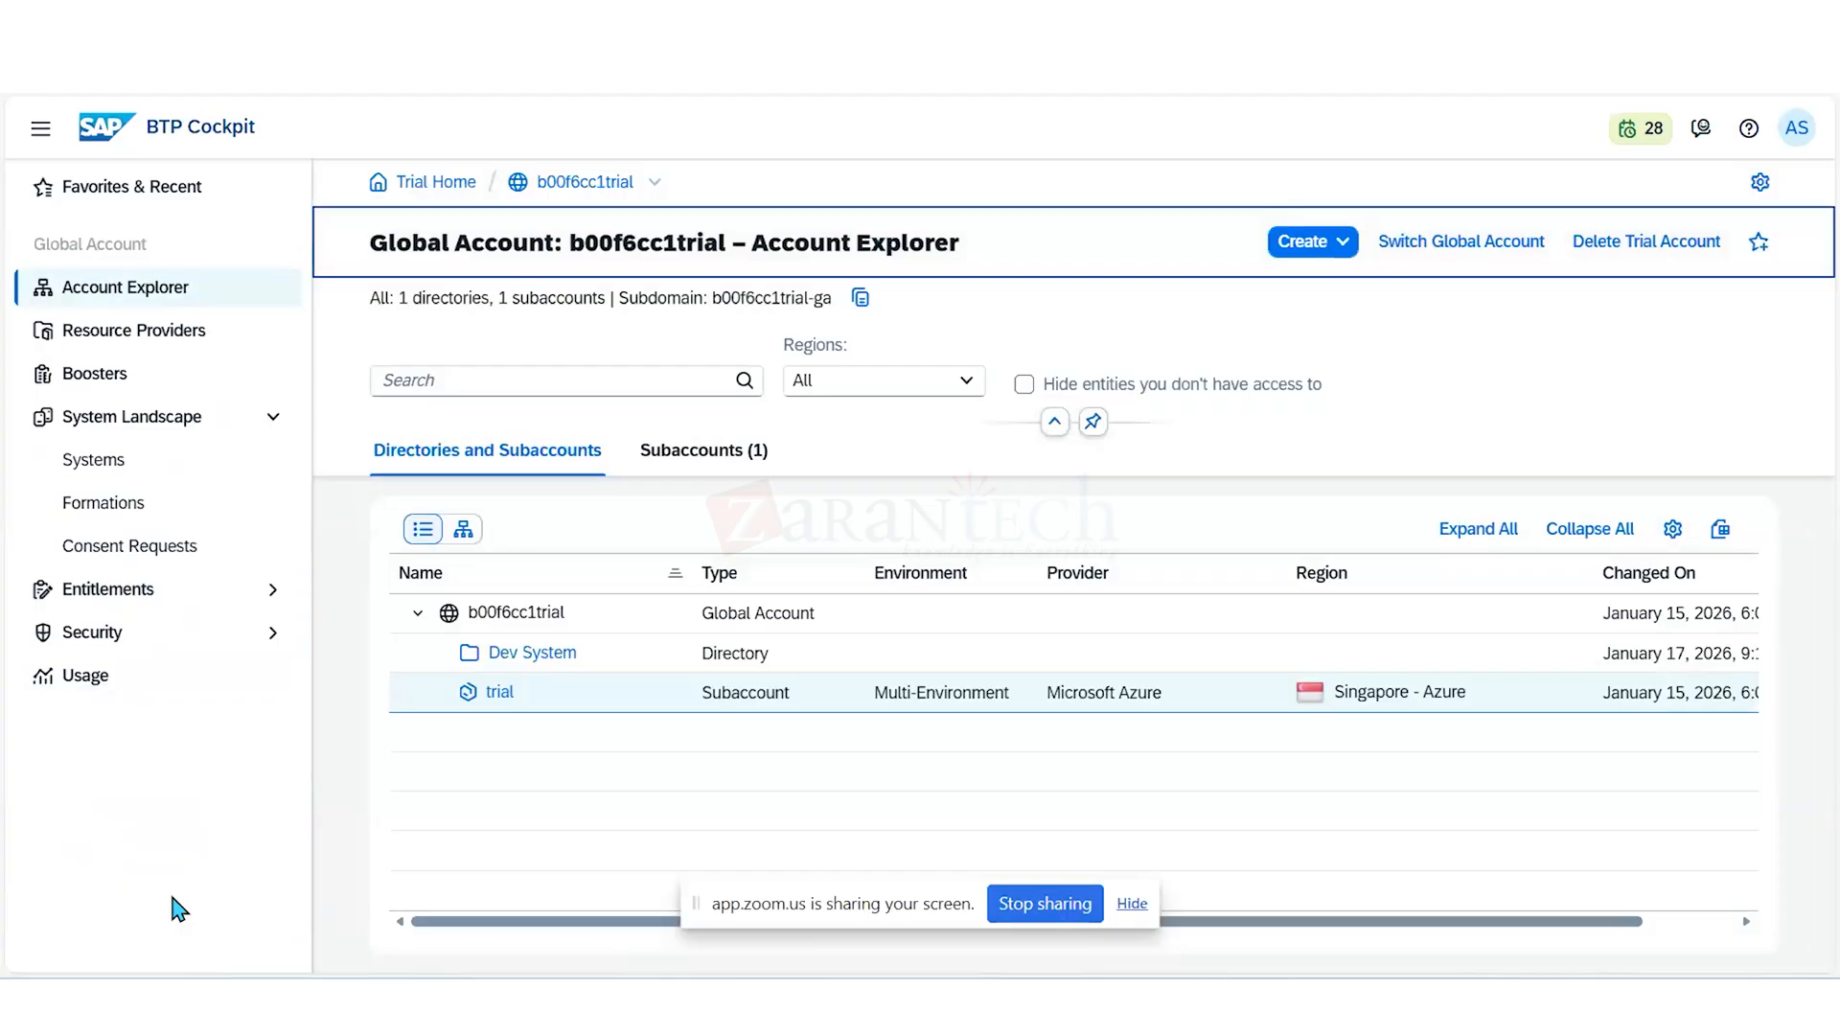
left_click(172, 898)
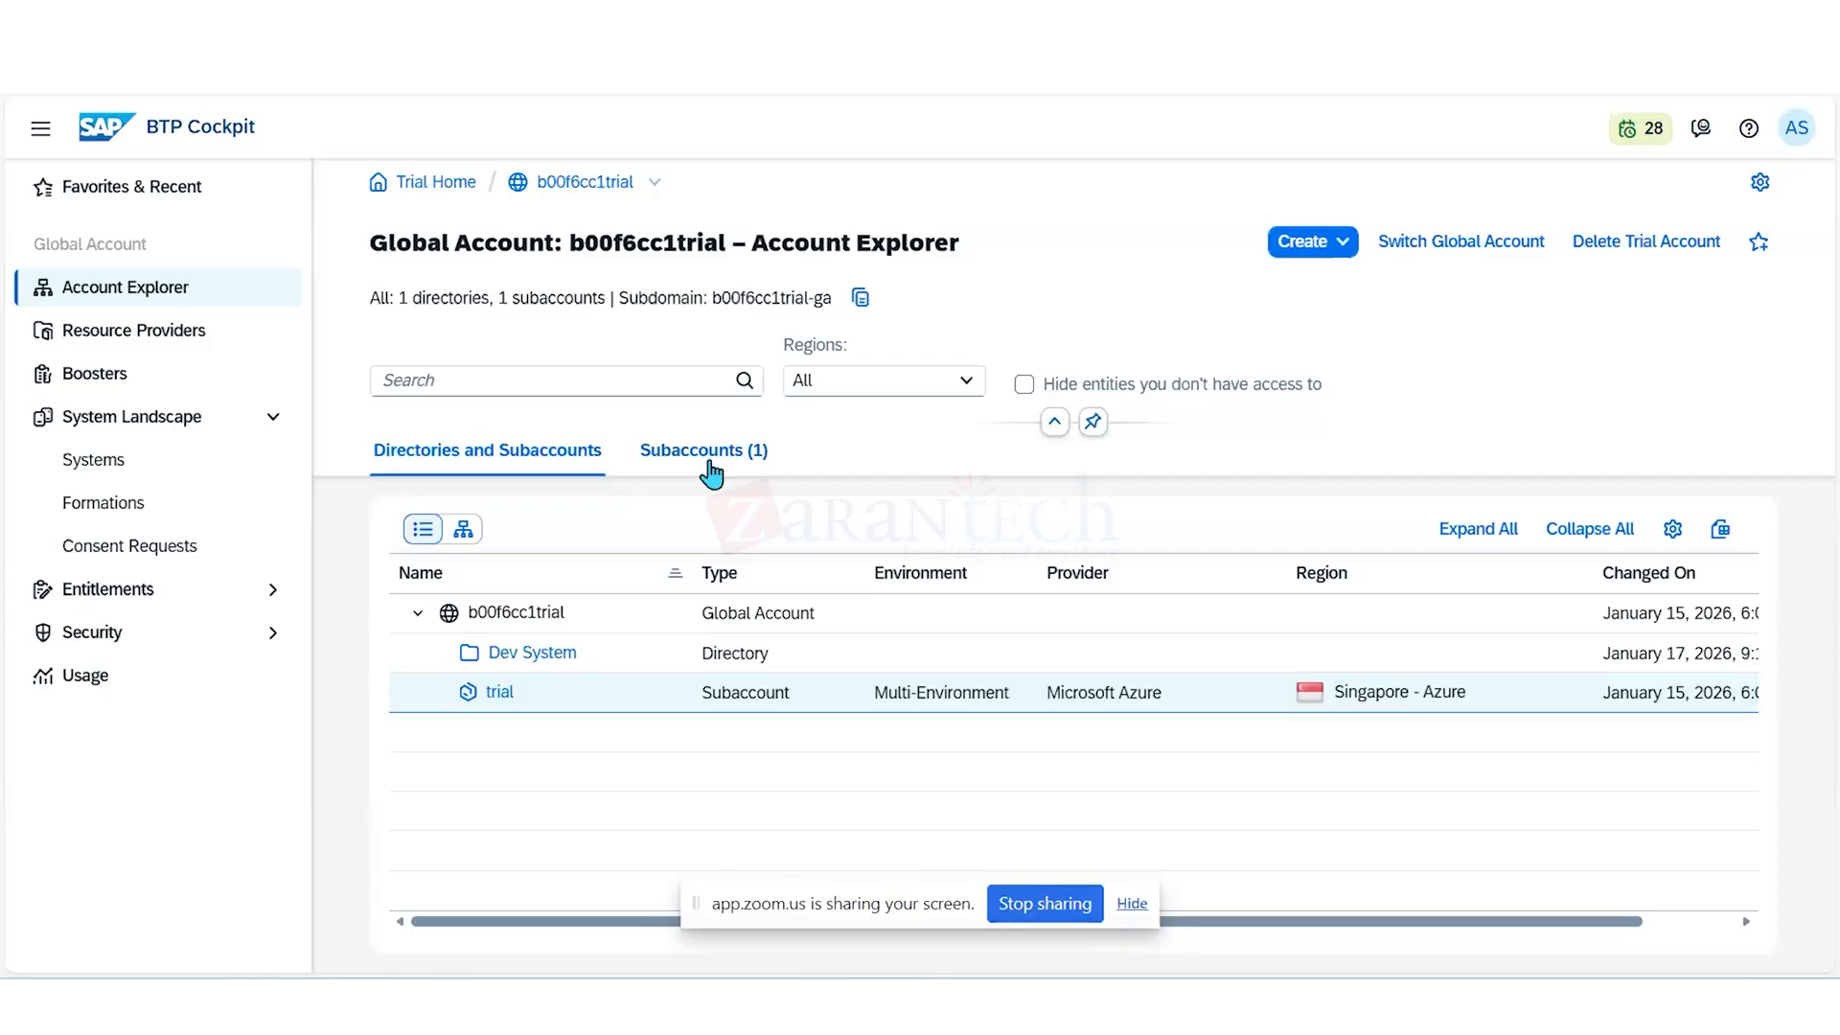
left_click(710, 471)
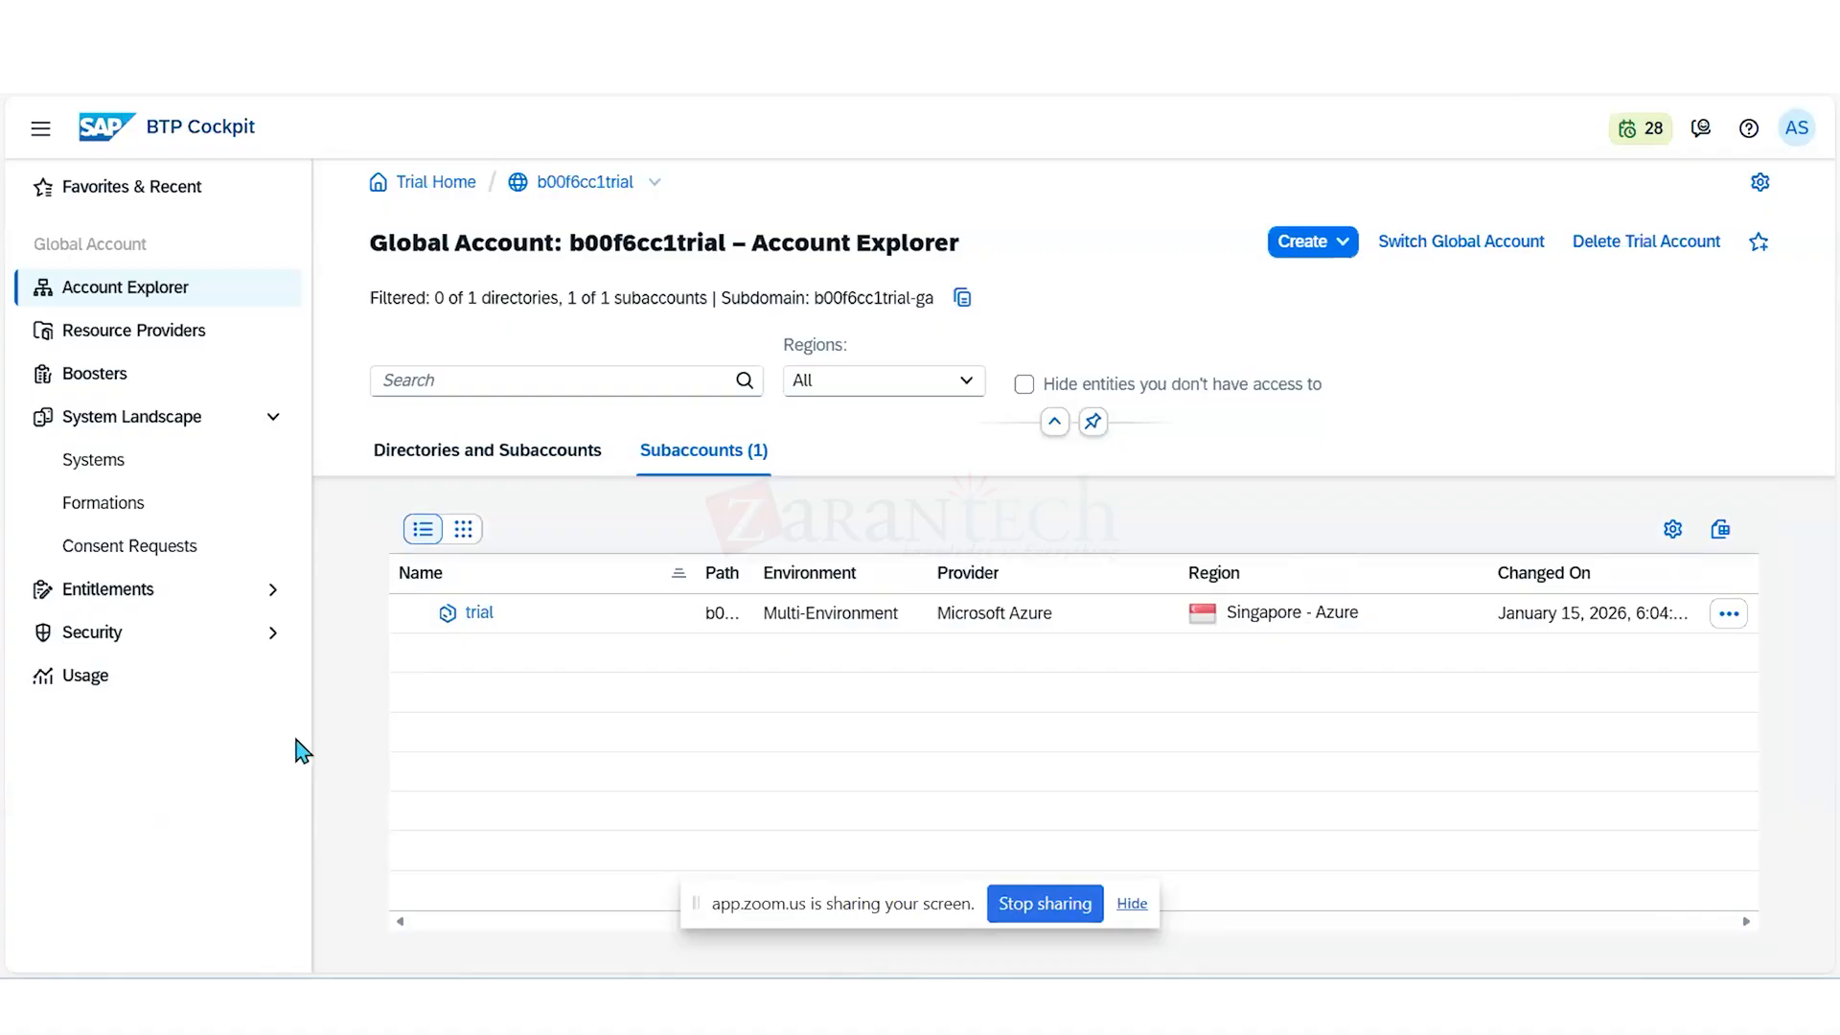
- Open the global account's Service Assignments and search the available services for "integr"
left_click(85, 594)
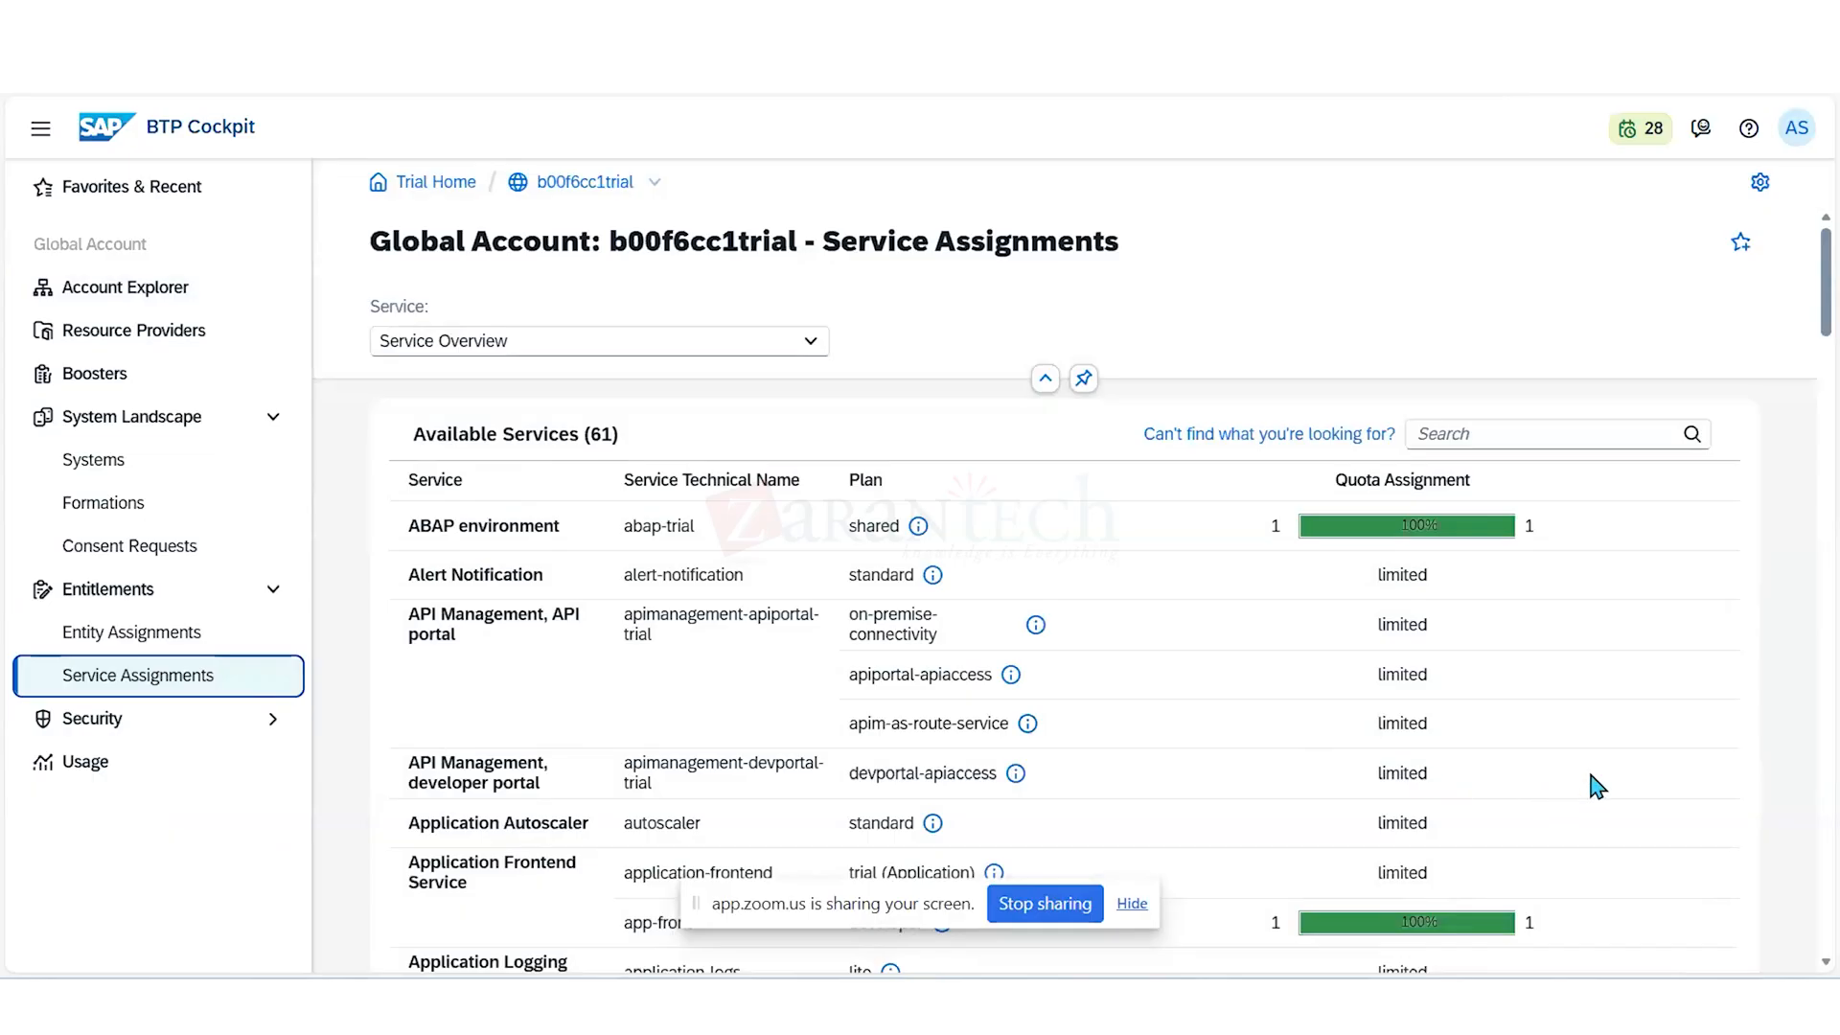
left_click(1486, 437)
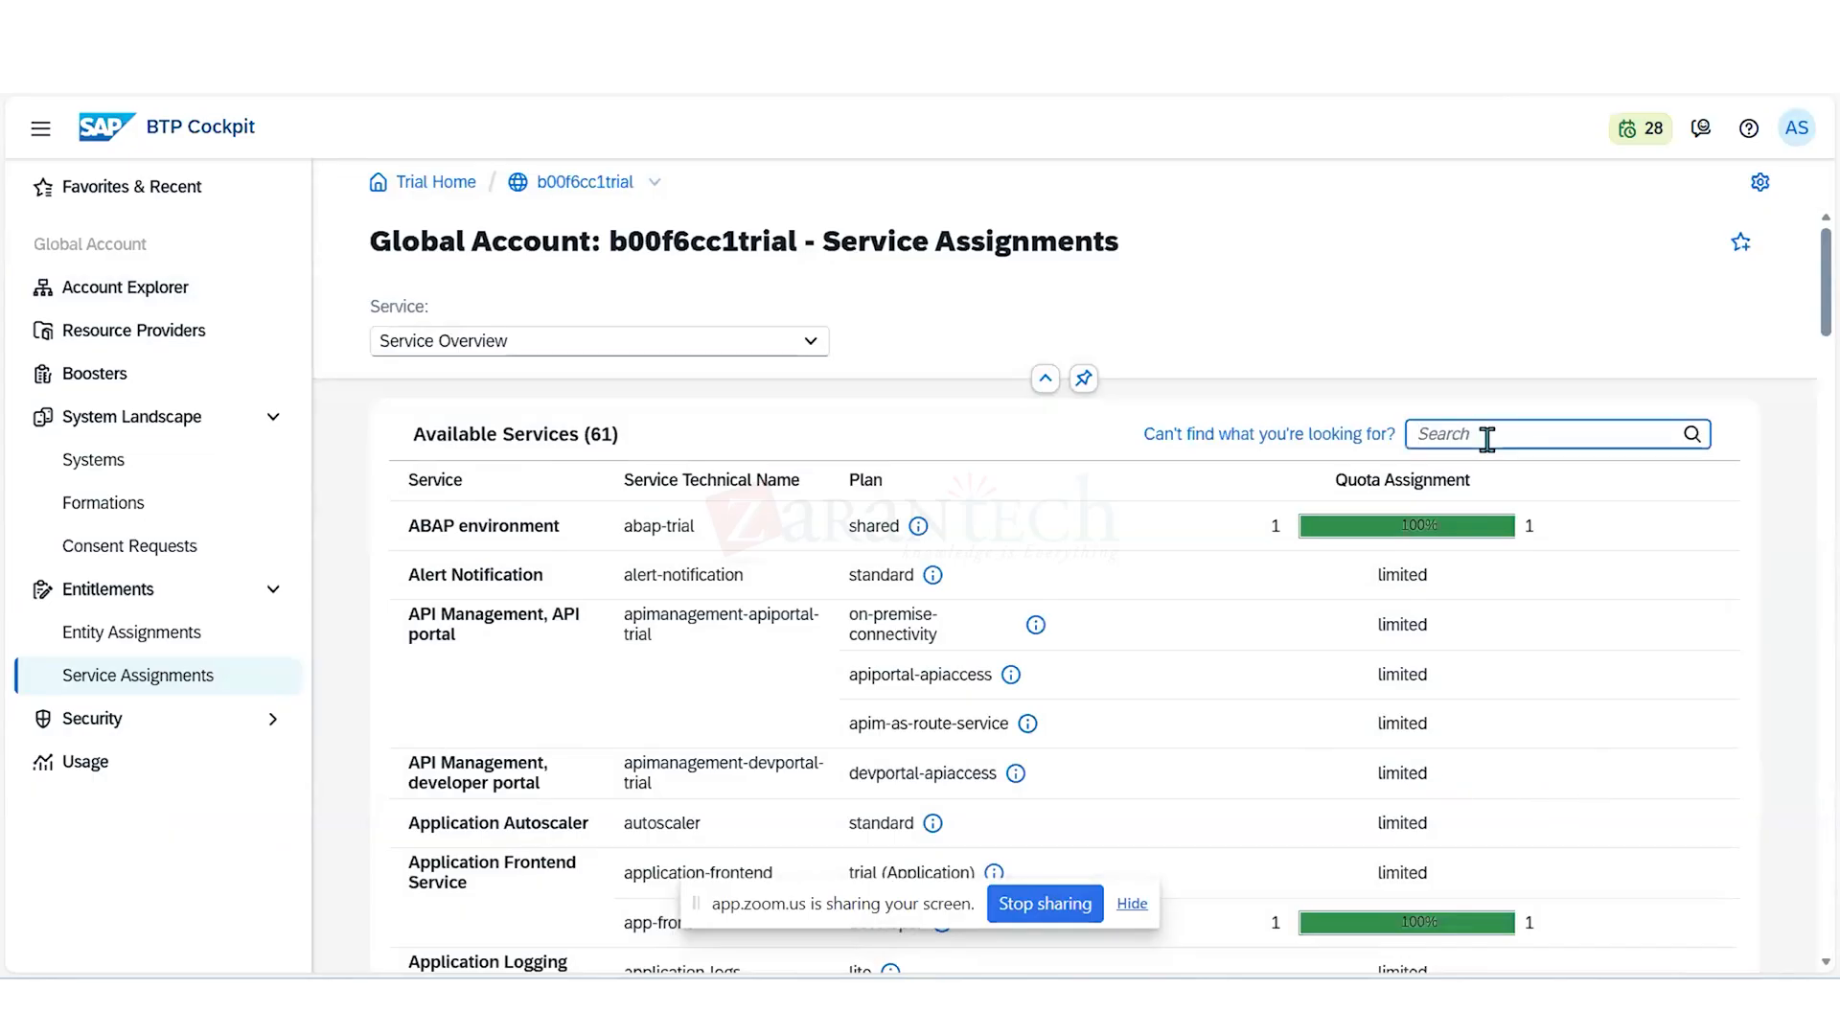
type("inte")
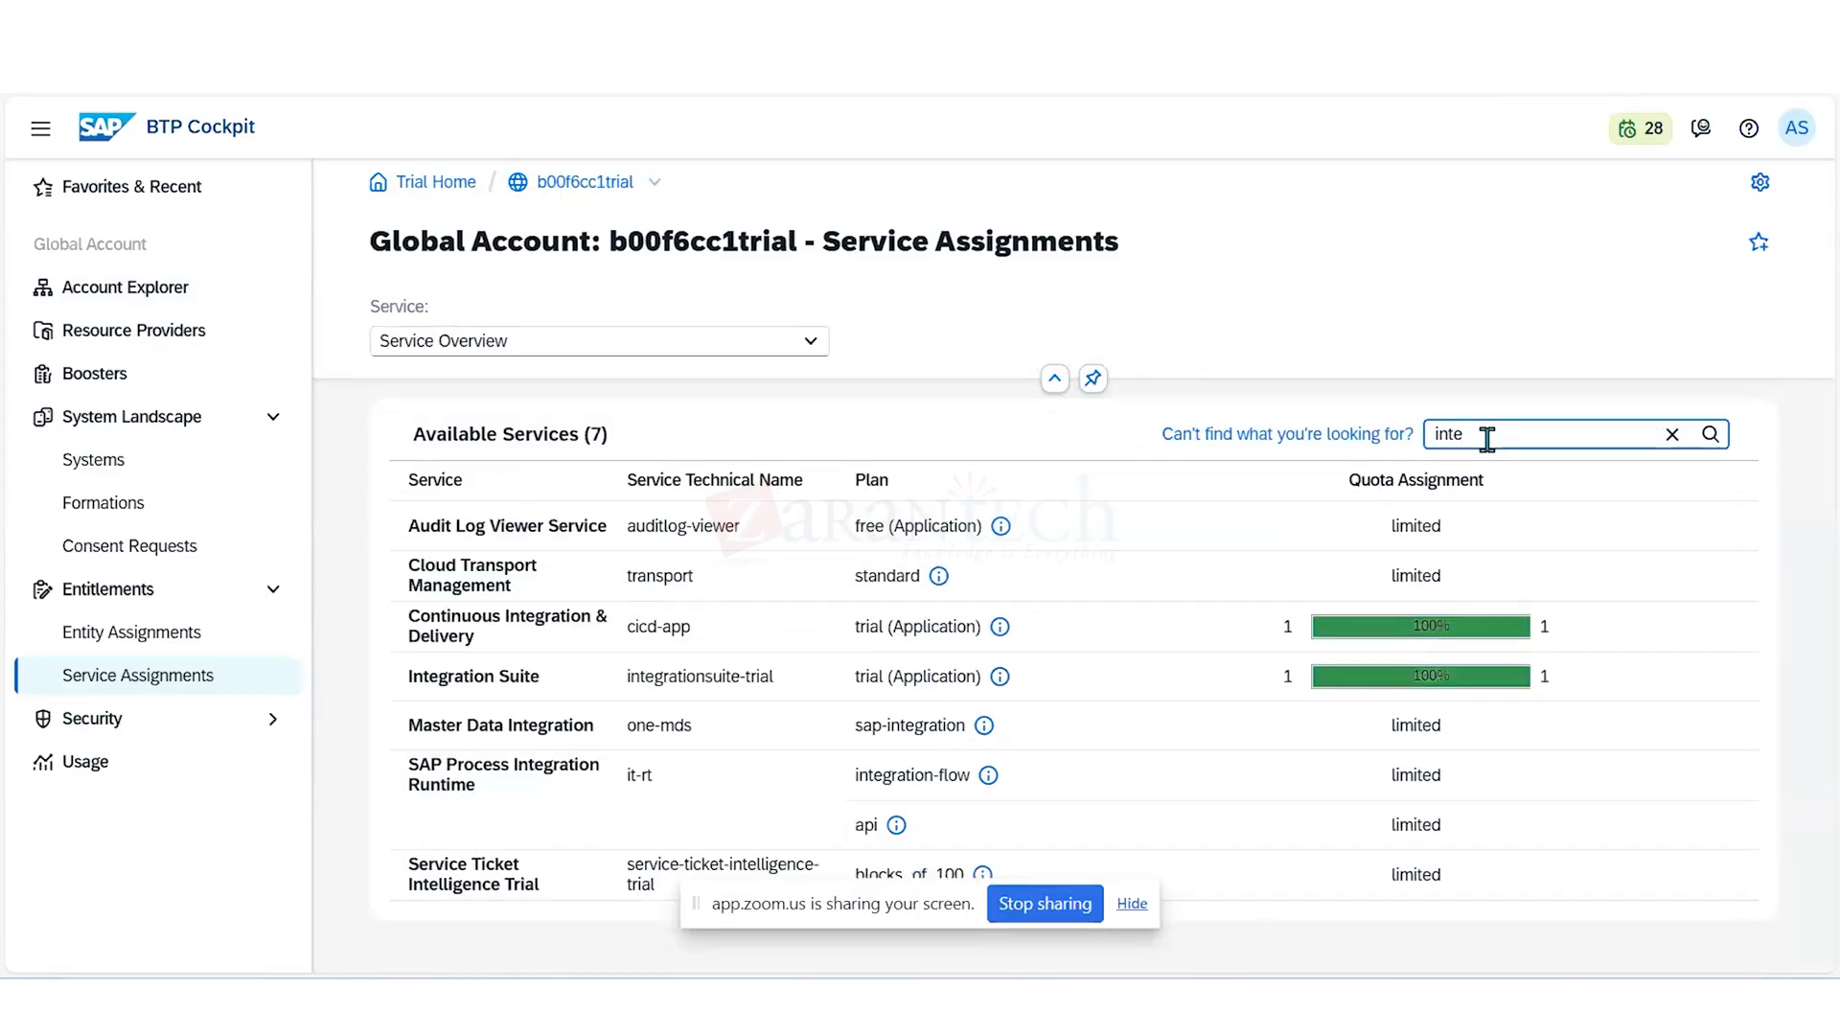
type("gr")
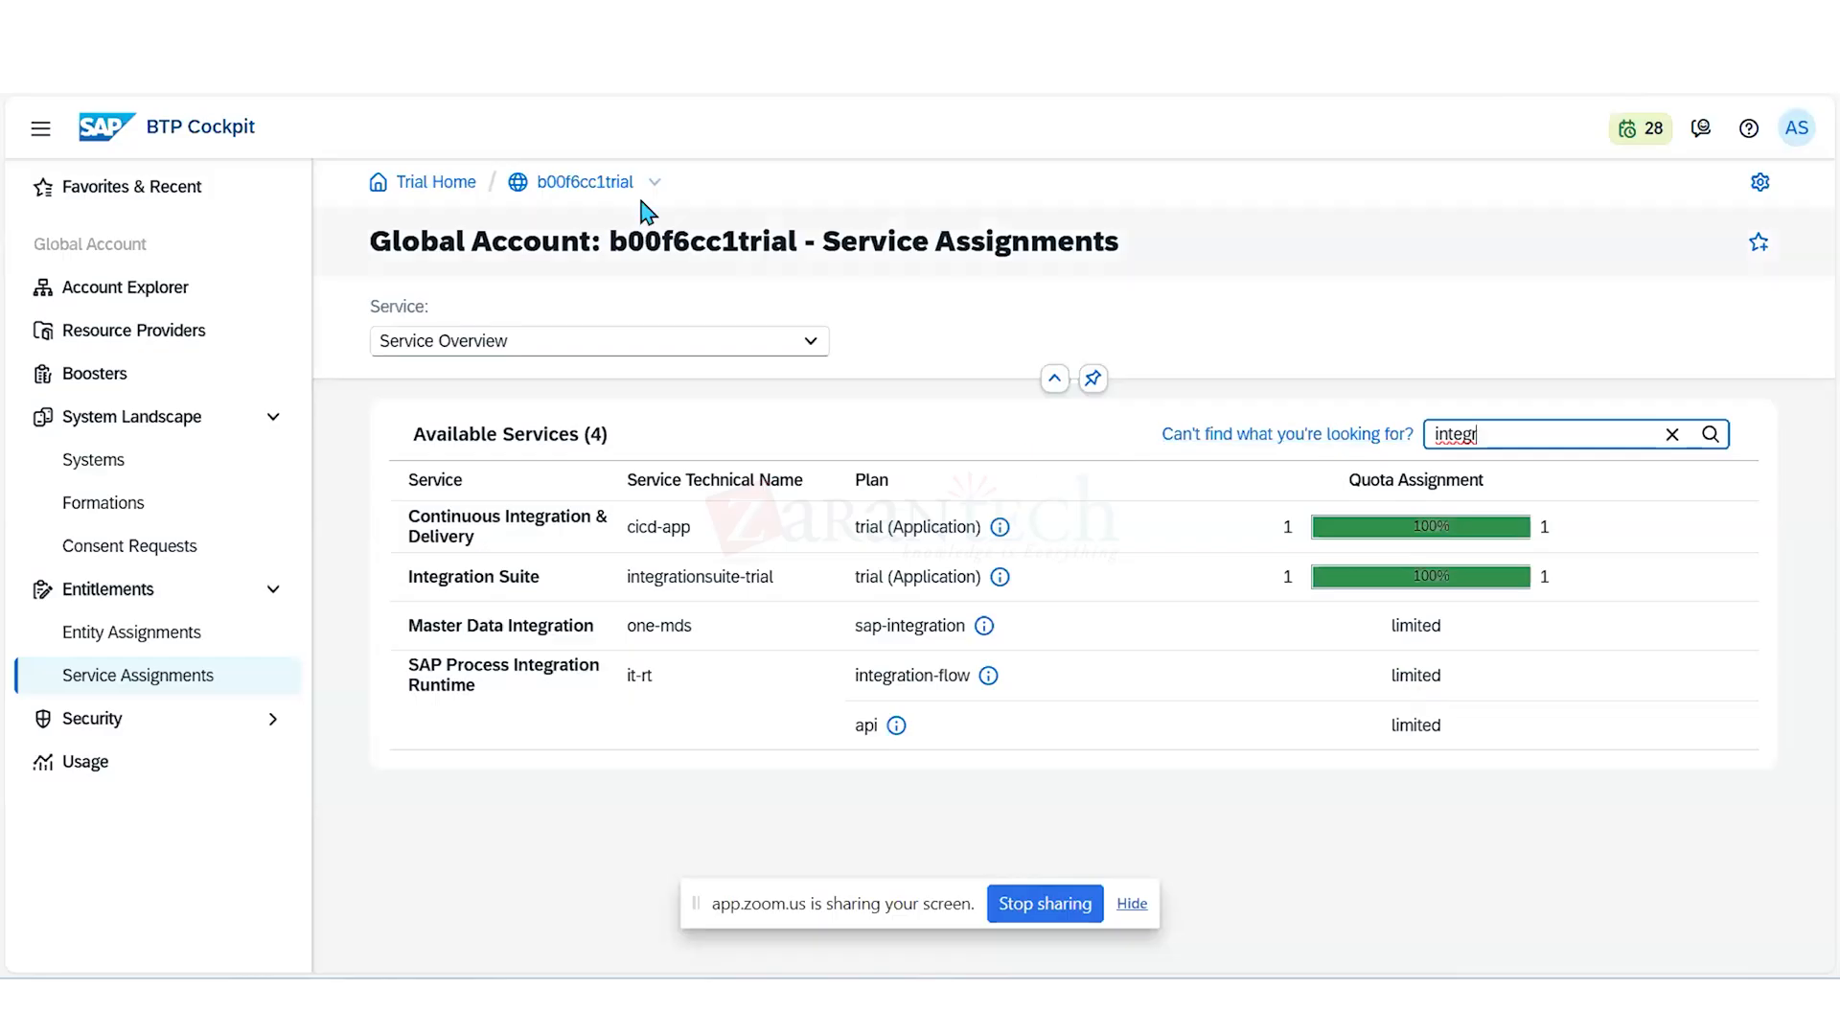
- Open the trial subaccount from the global account's directories and subaccounts list and display its entitlements
left_click(568, 184)
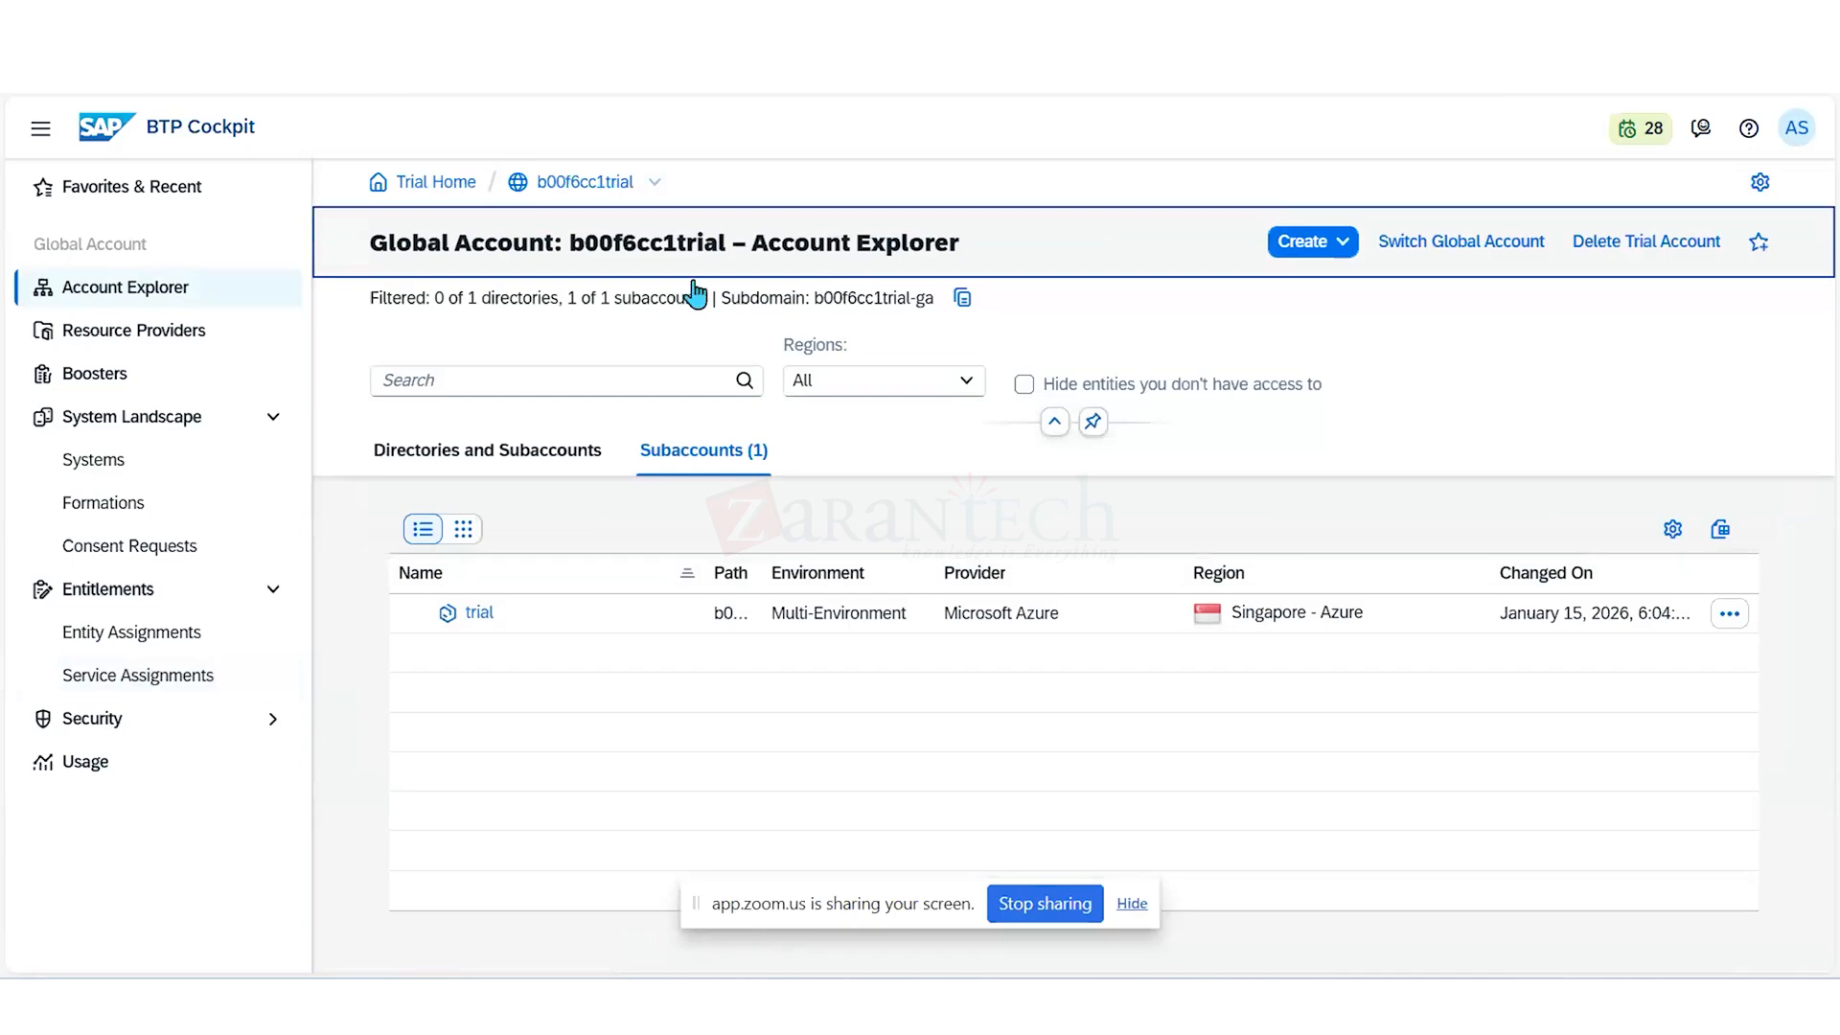
left_click(473, 456)
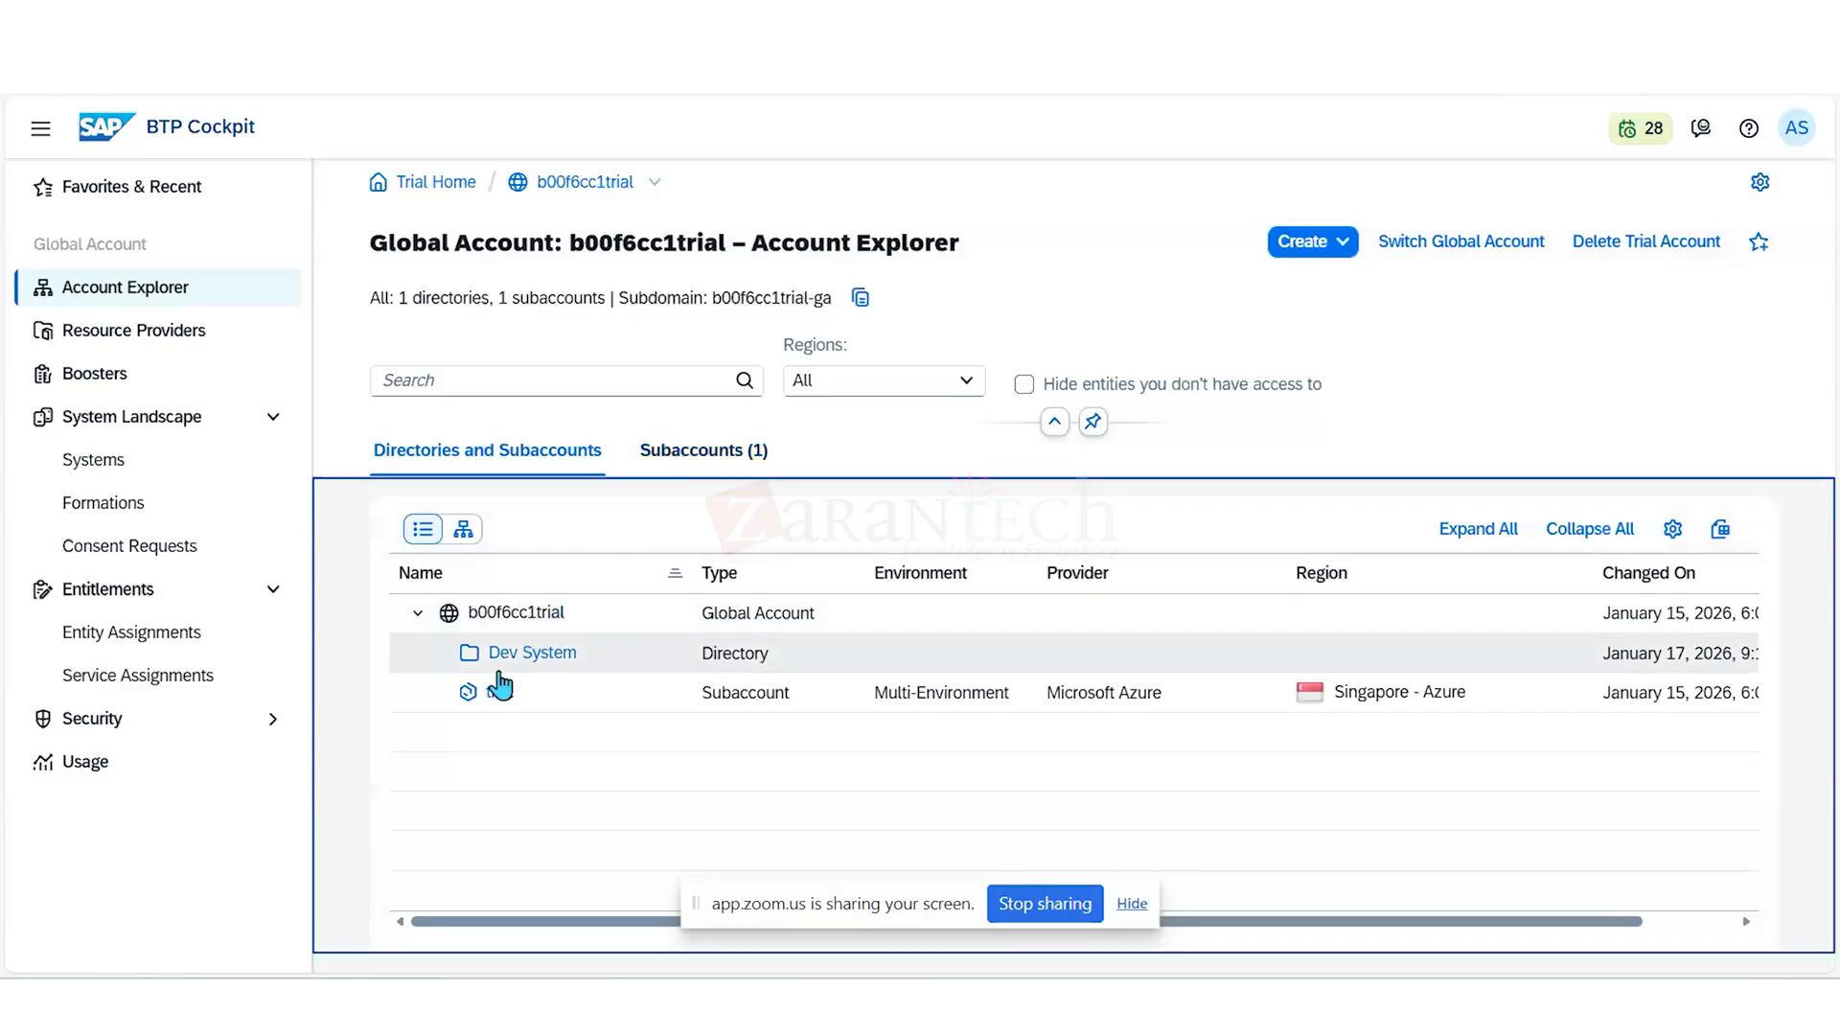
left_click(500, 693)
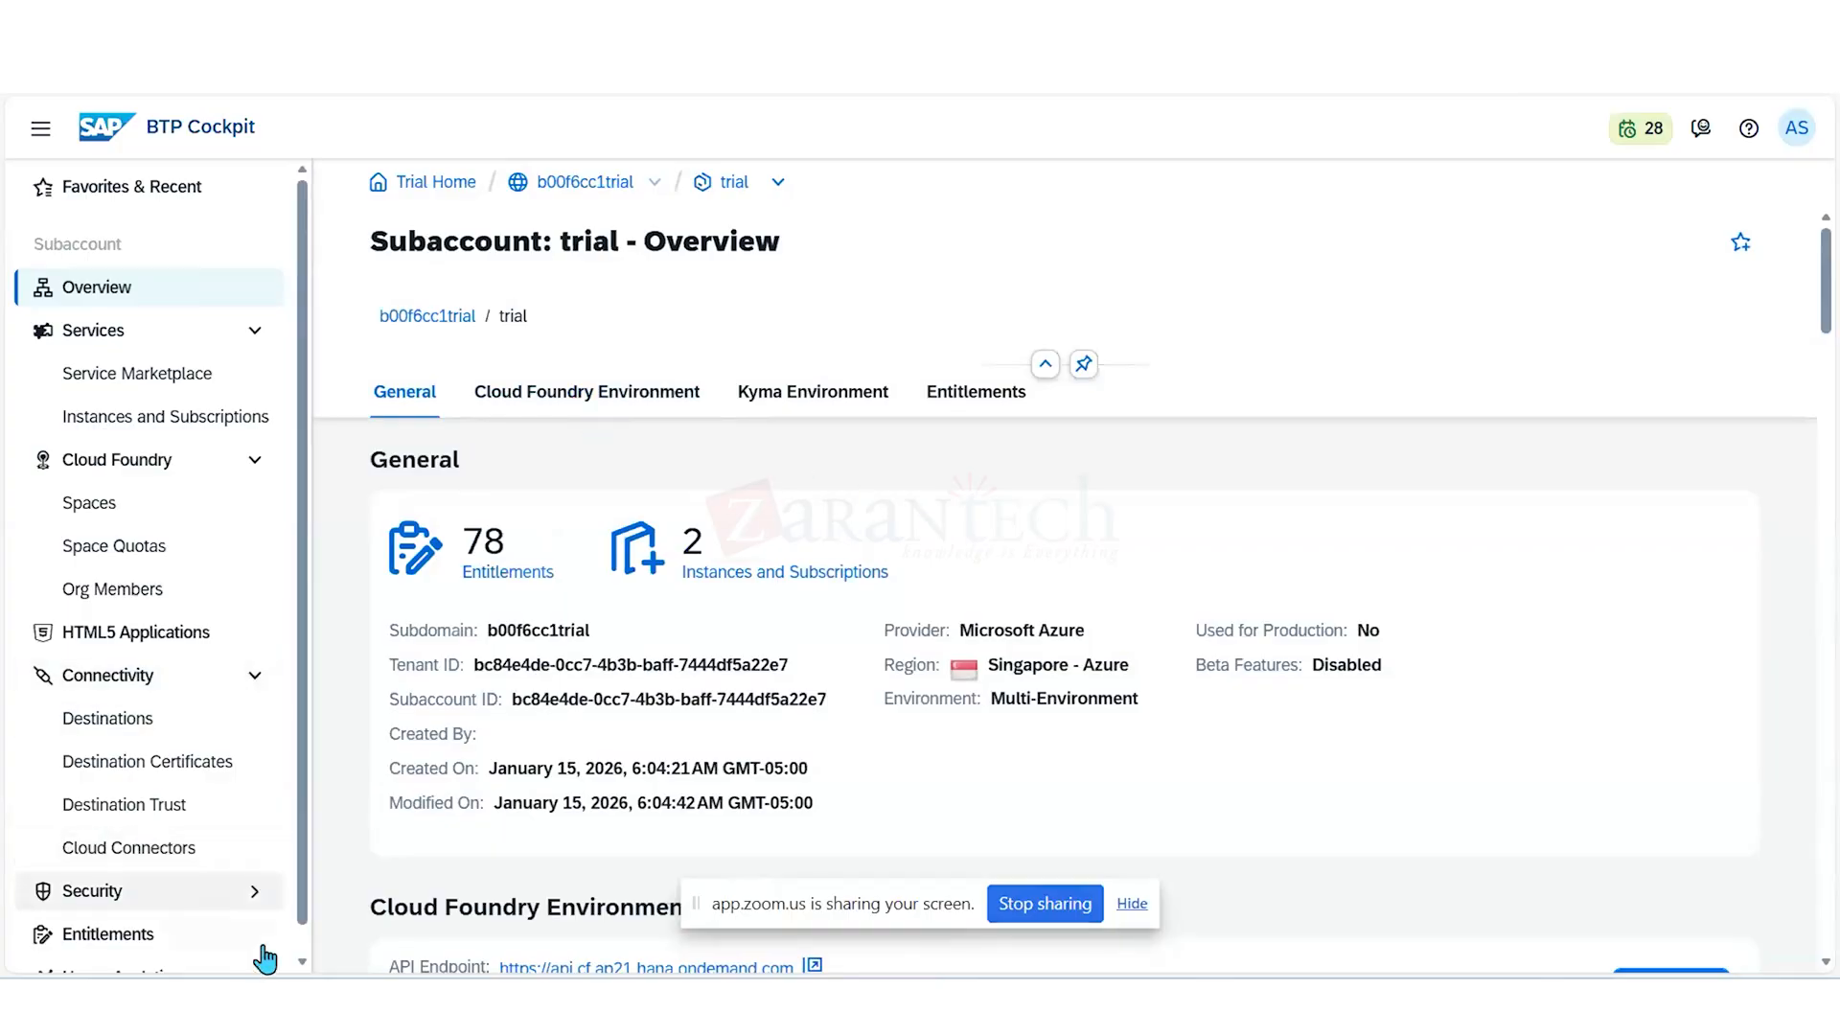
left_click(302, 962)
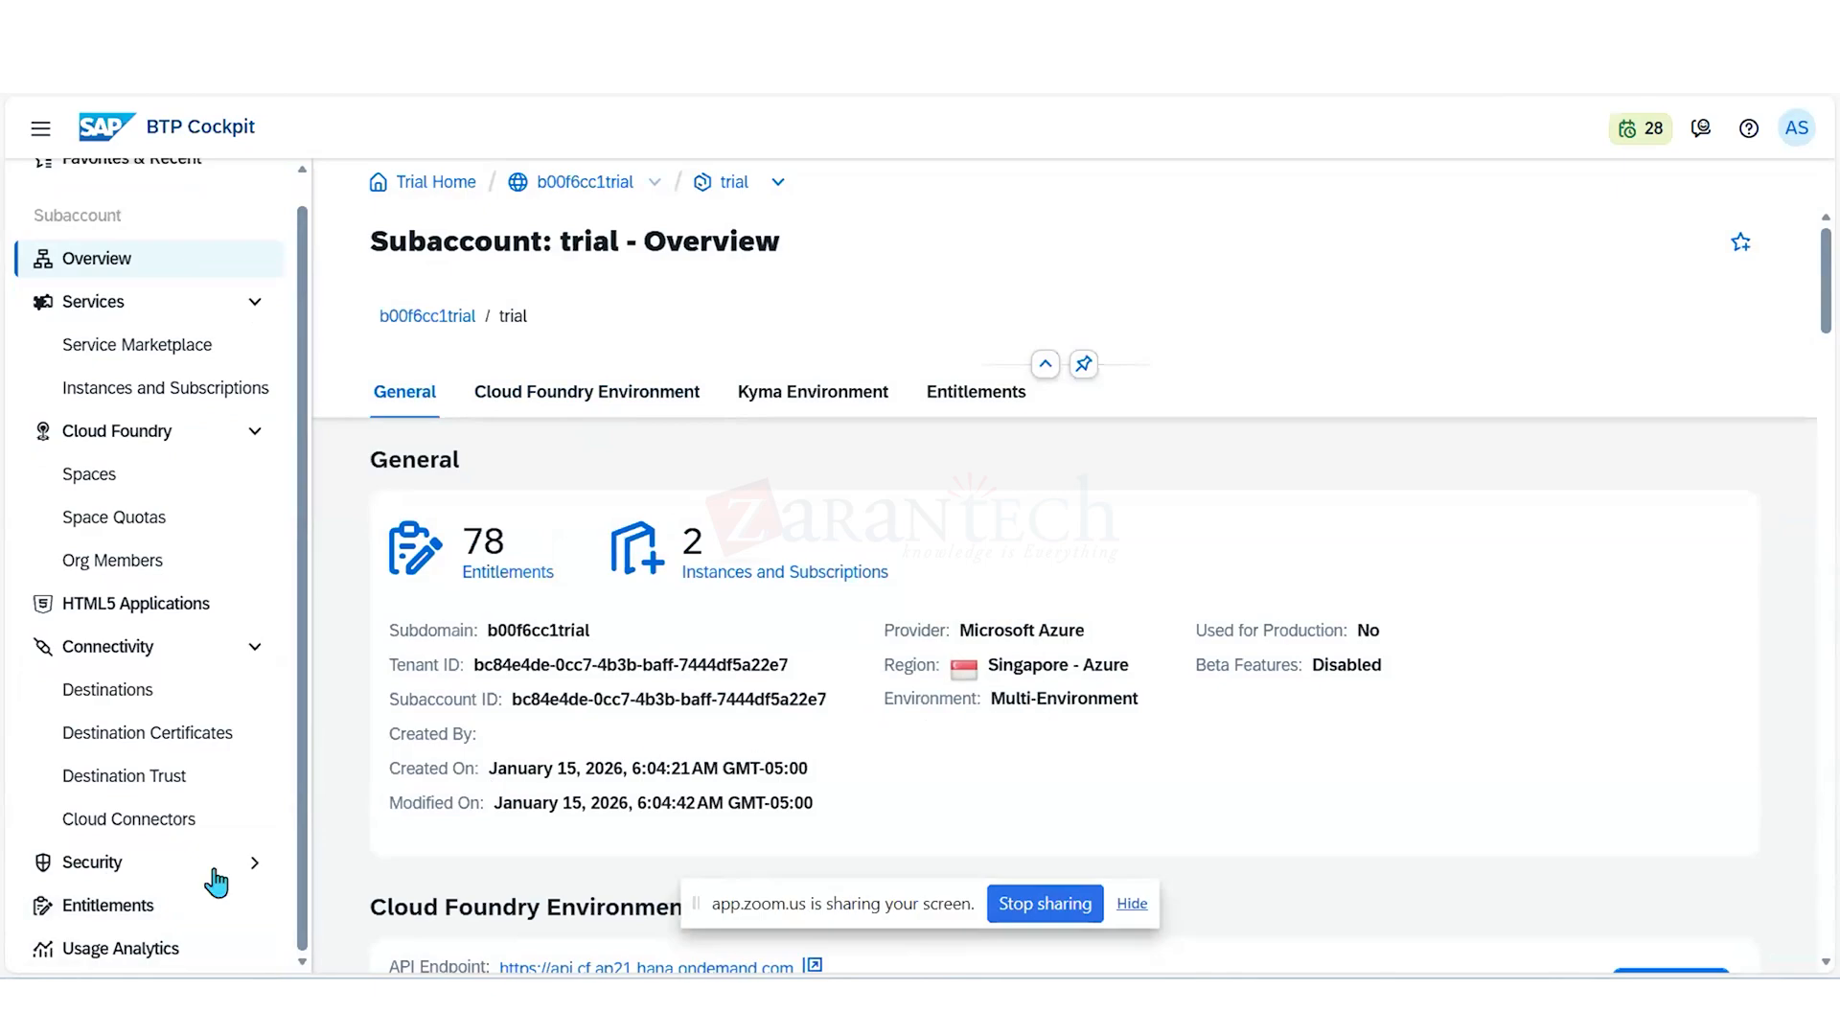
left_click(120, 910)
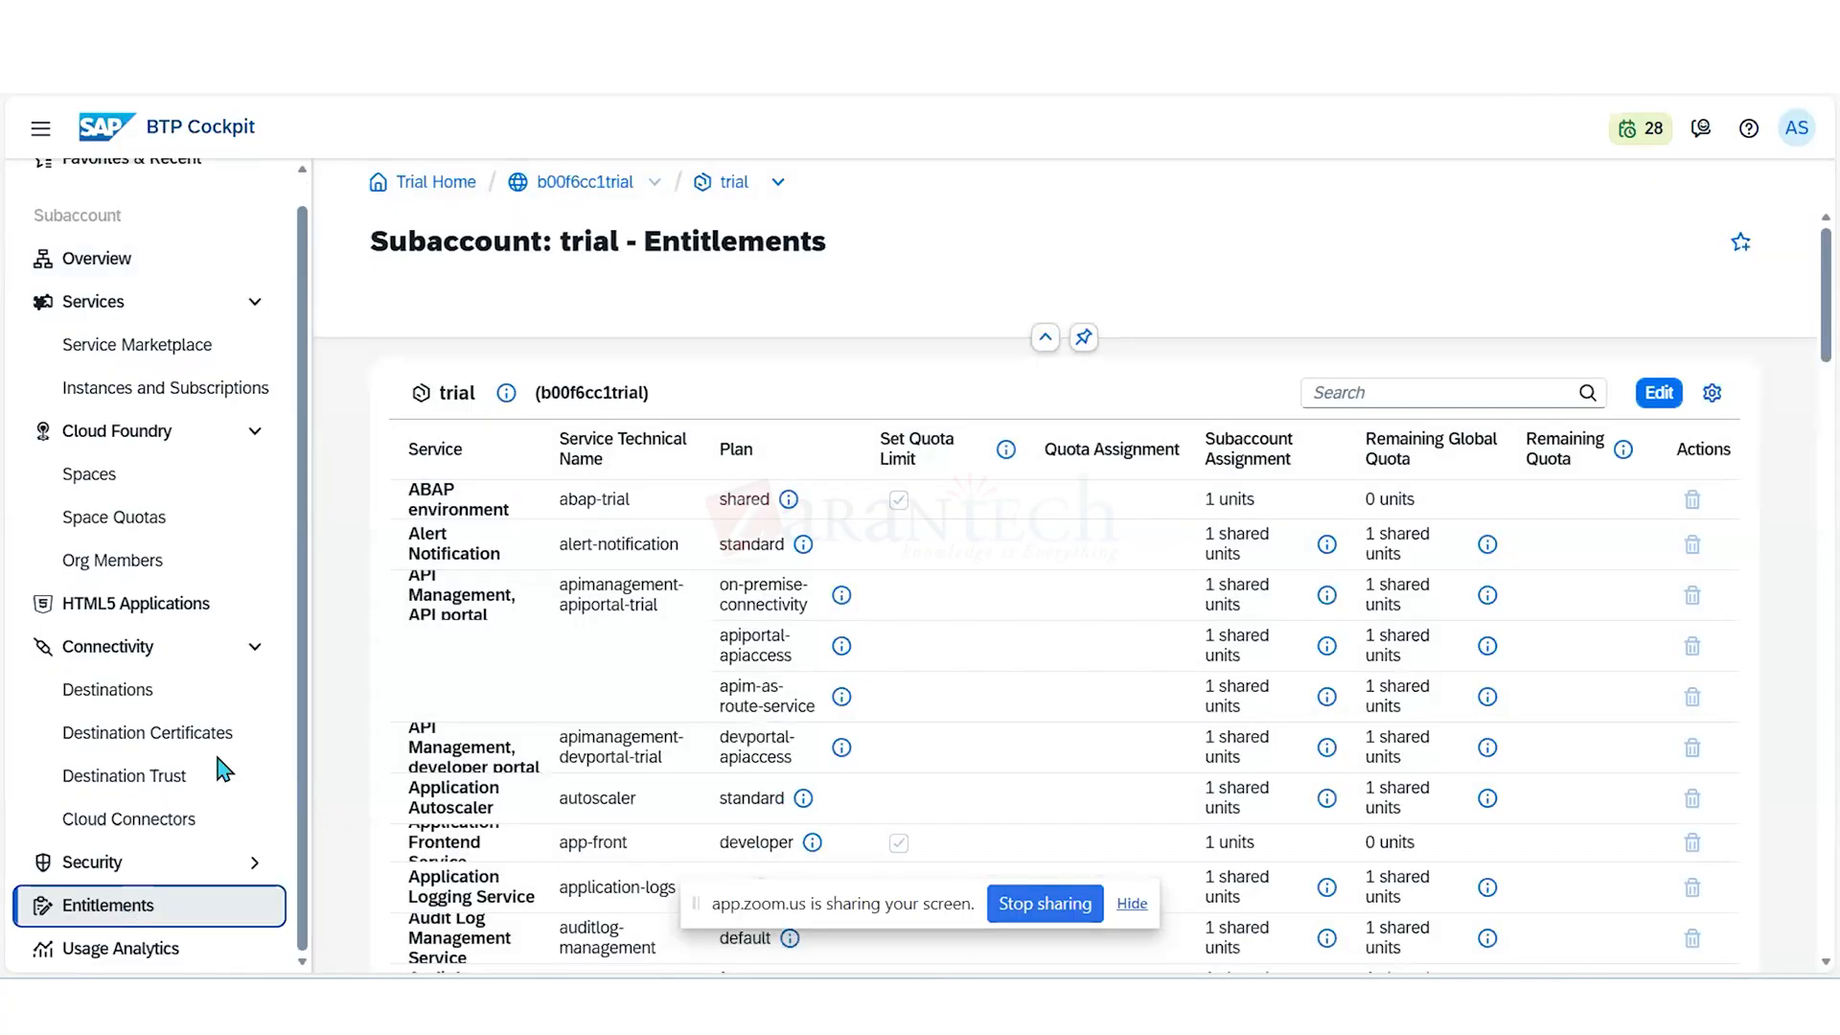
- Start editing the trial subaccount's entitlements and filter the list by "integr"
left_click(1662, 396)
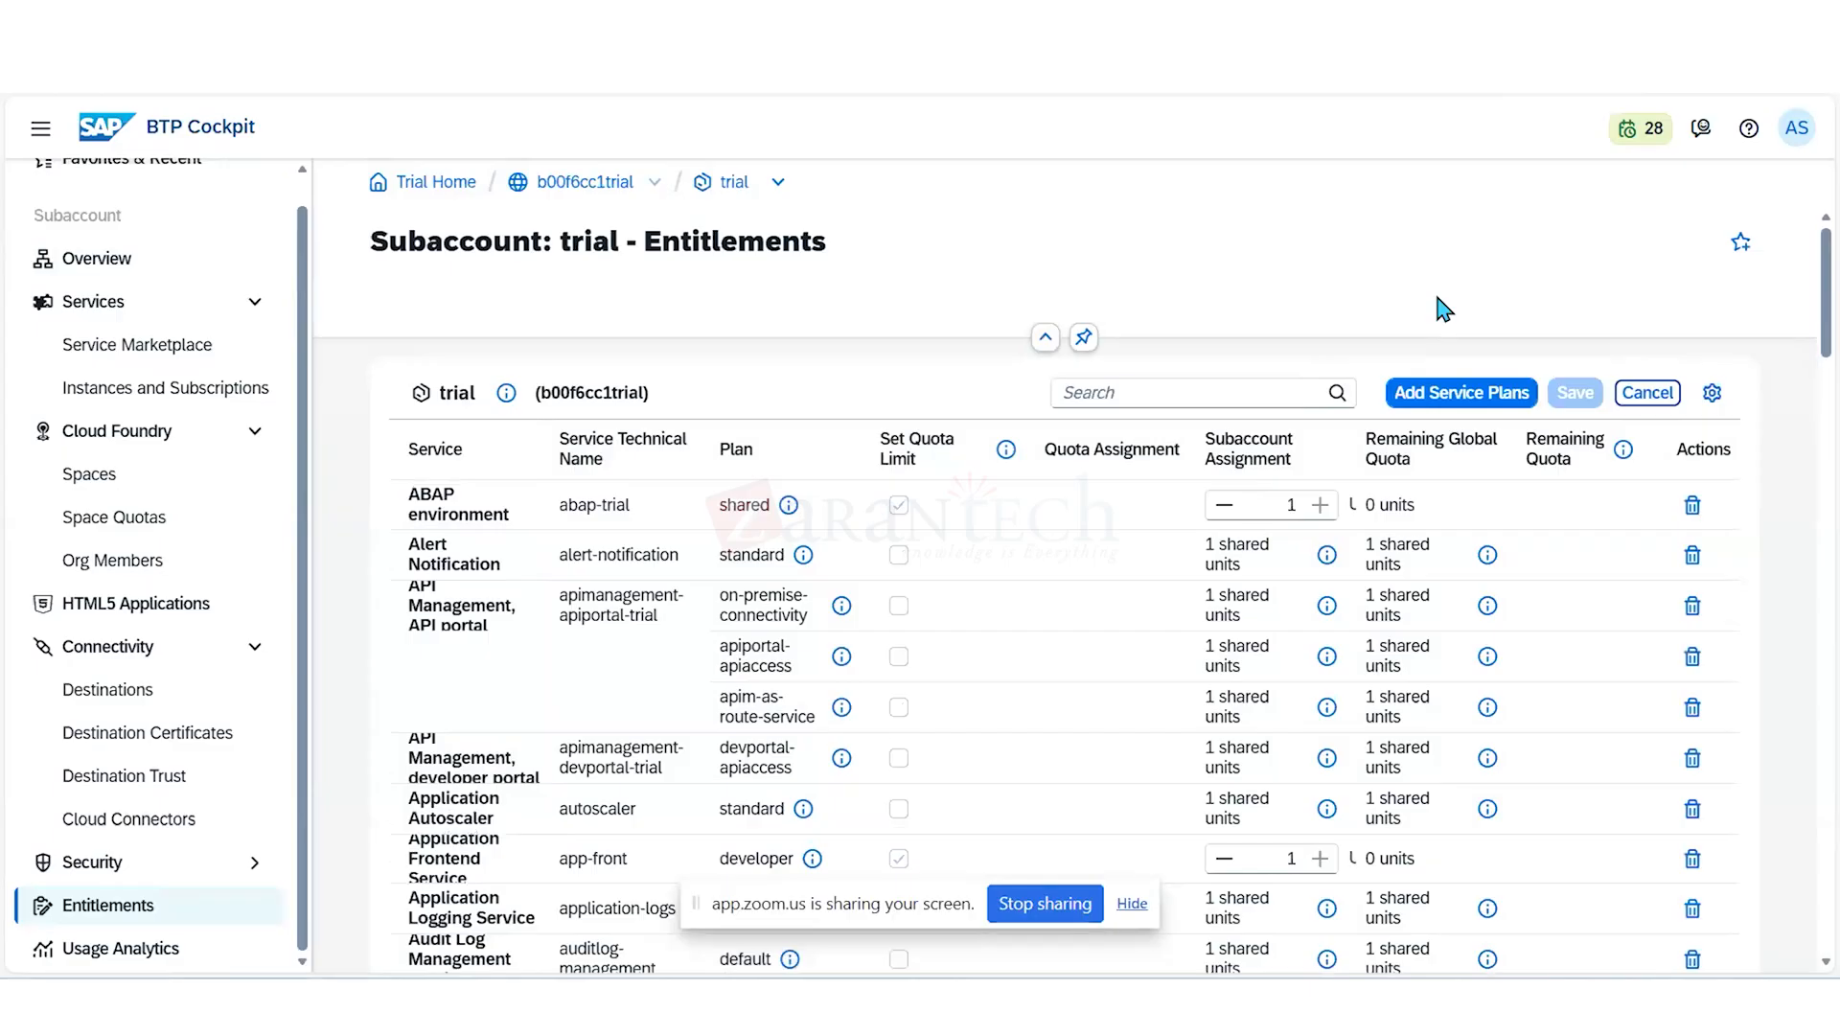
left_click(1219, 383)
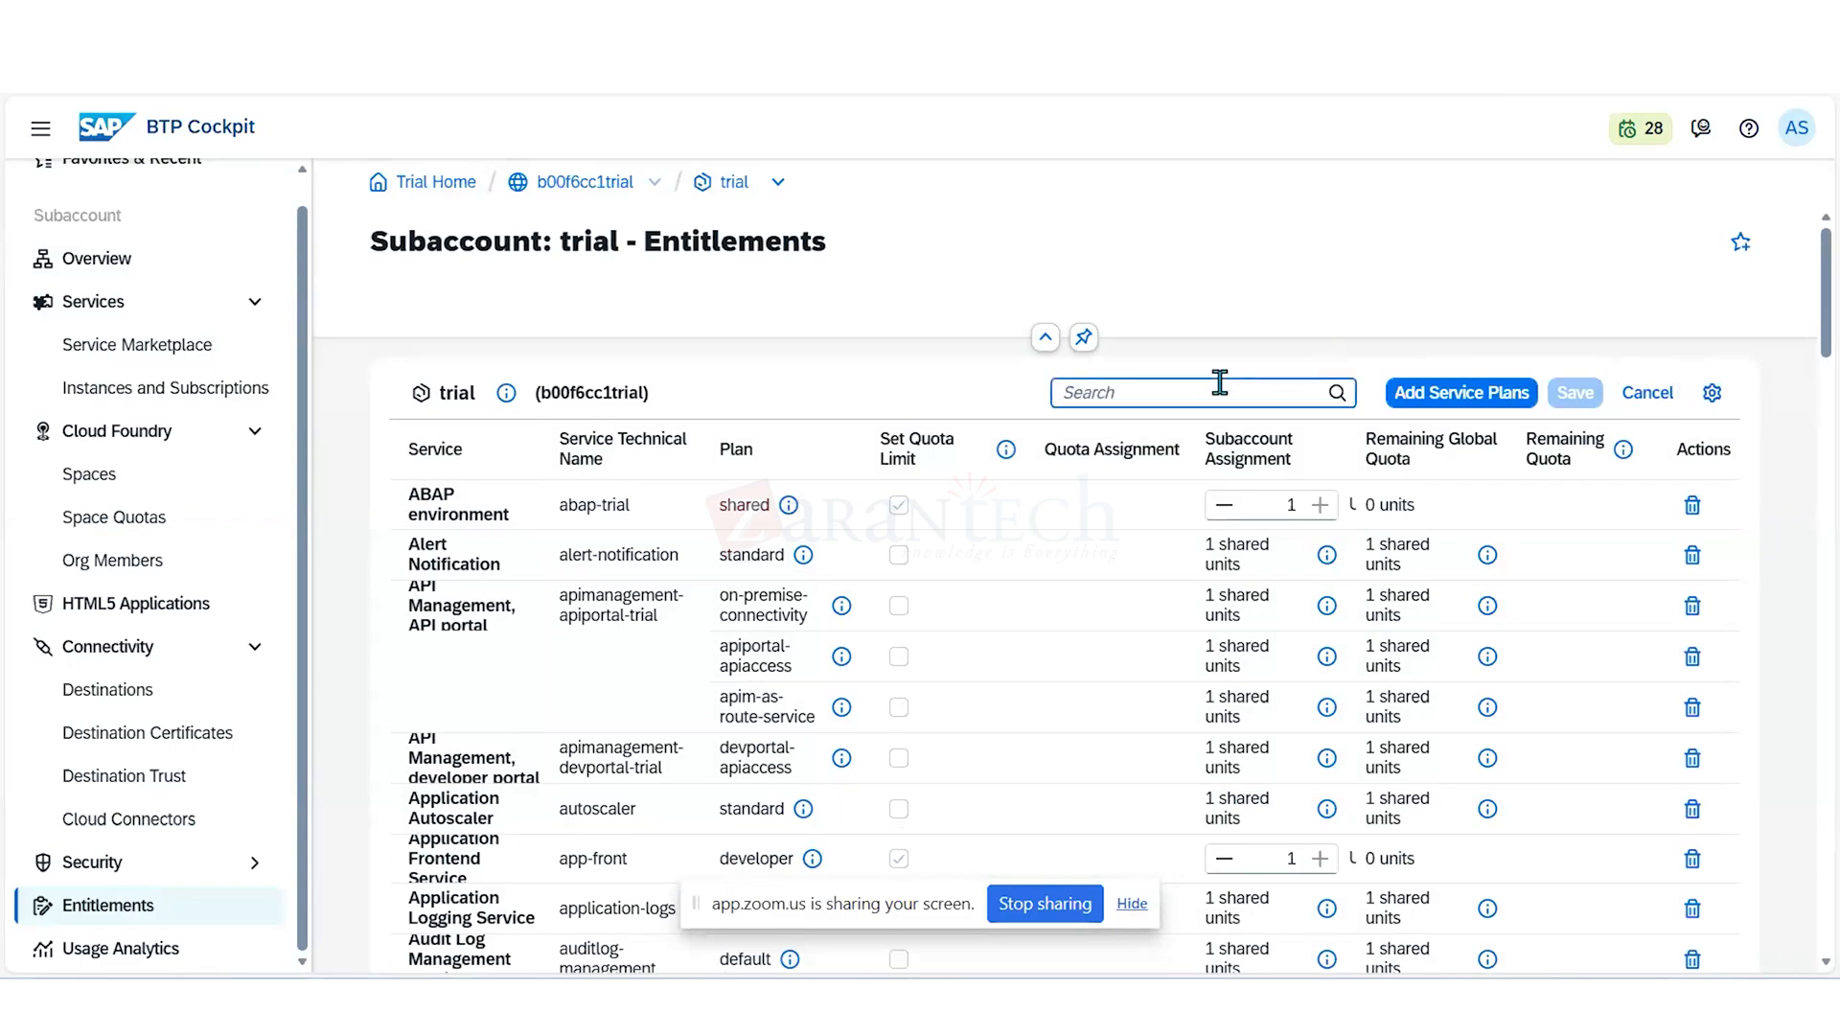
type("inte")
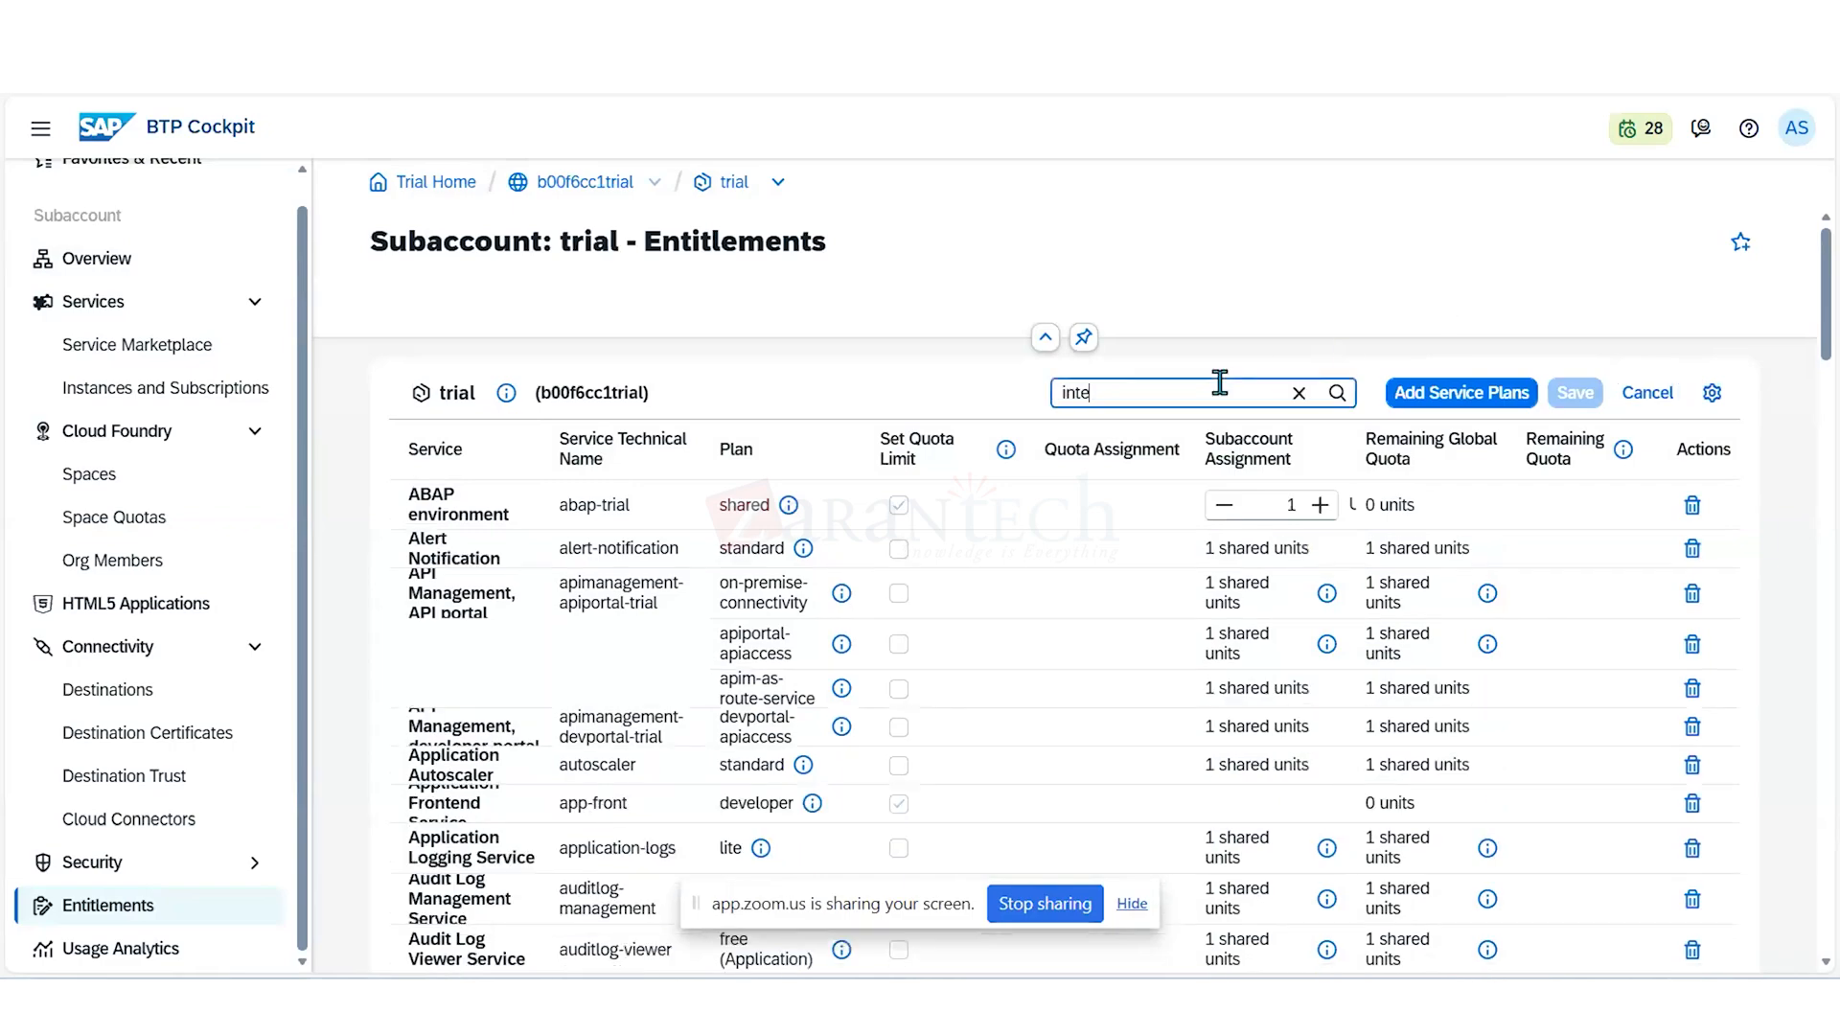
type("grtion")
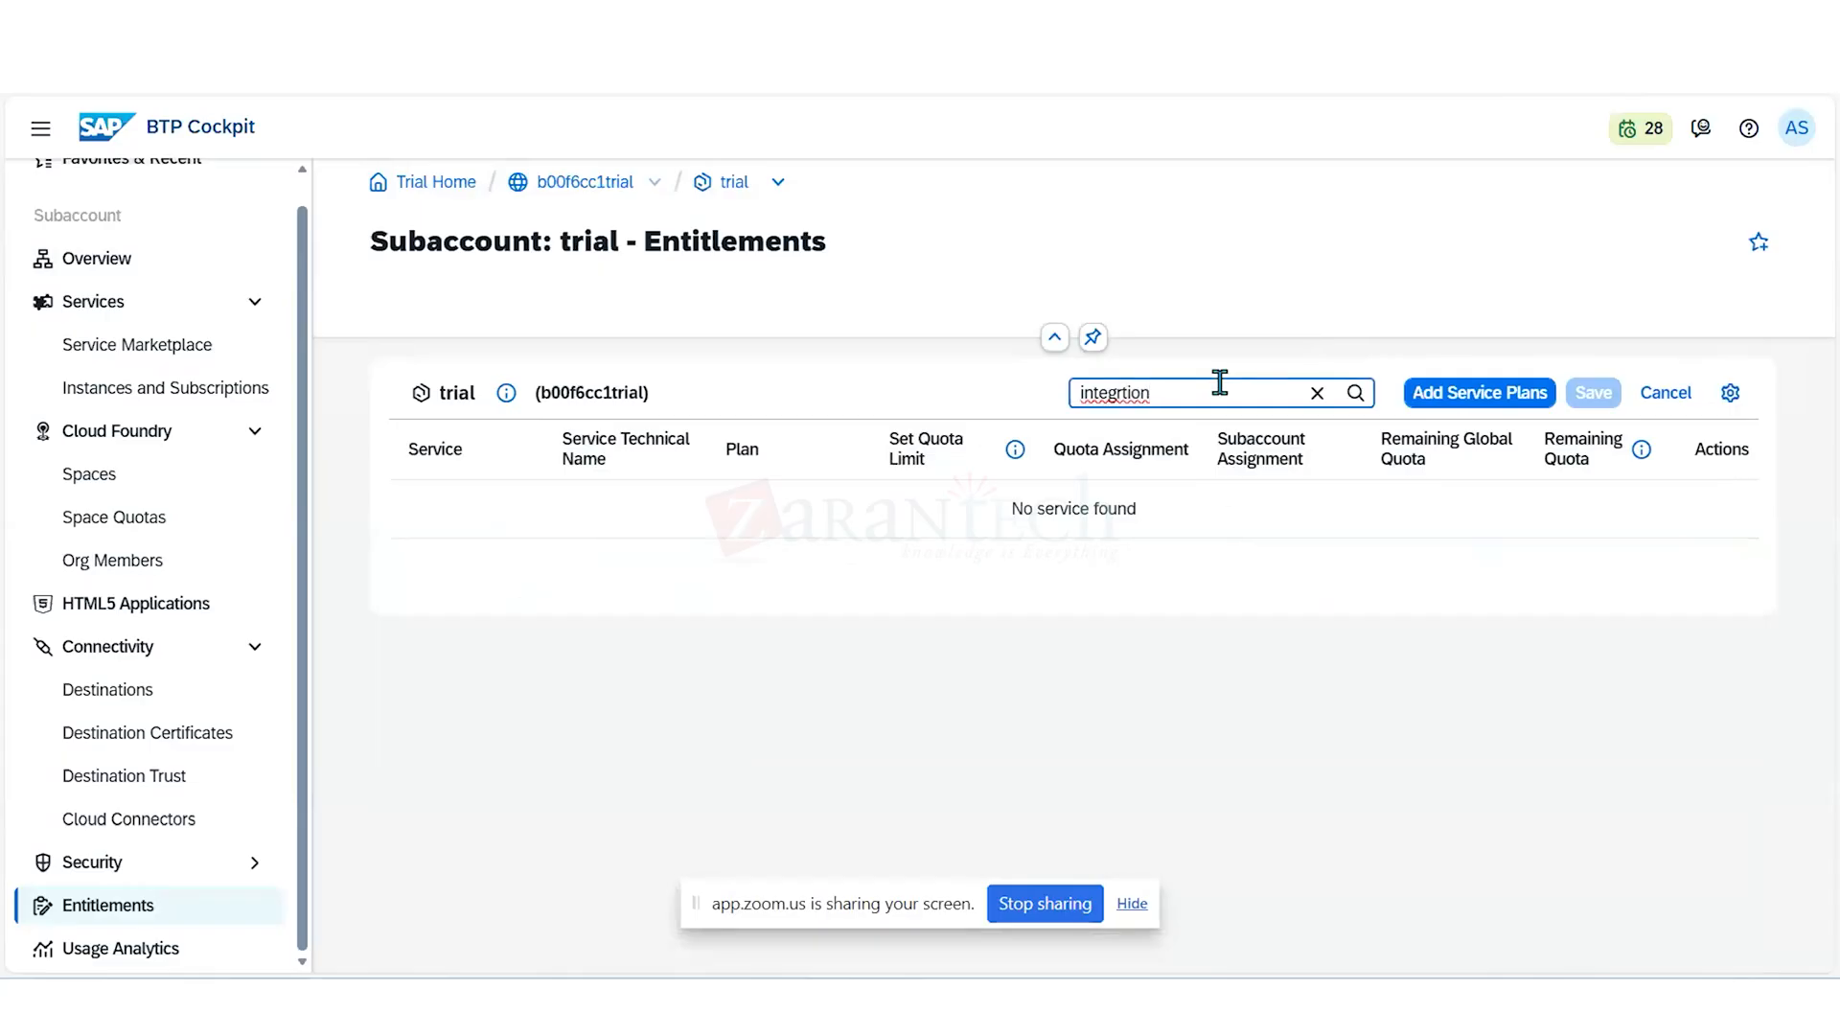
key("BackSpace")
key("BackSpace")
key("BackSpace")
key("BackSpace")
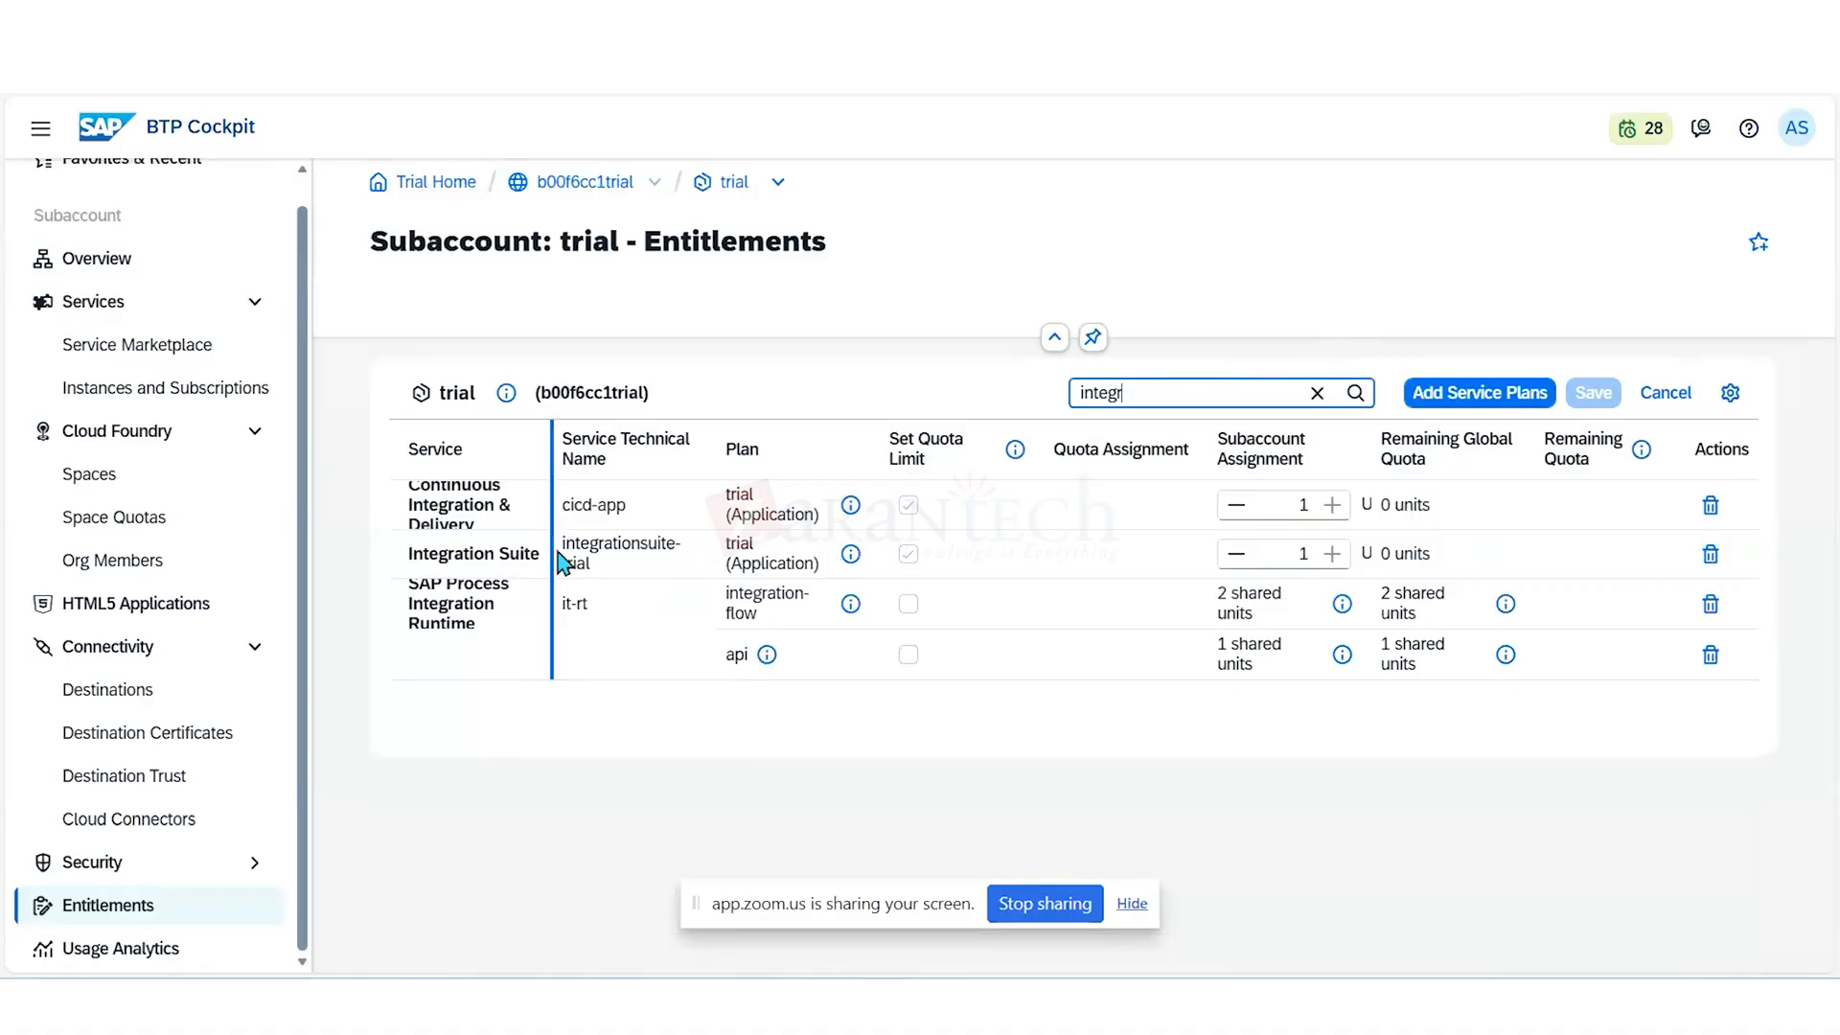
- Remove the Integration Suite, both SAP Process Integration Runtime plans and the Continuous Integration & Delivery entitlement, and save the changes
left_click(1708, 556)
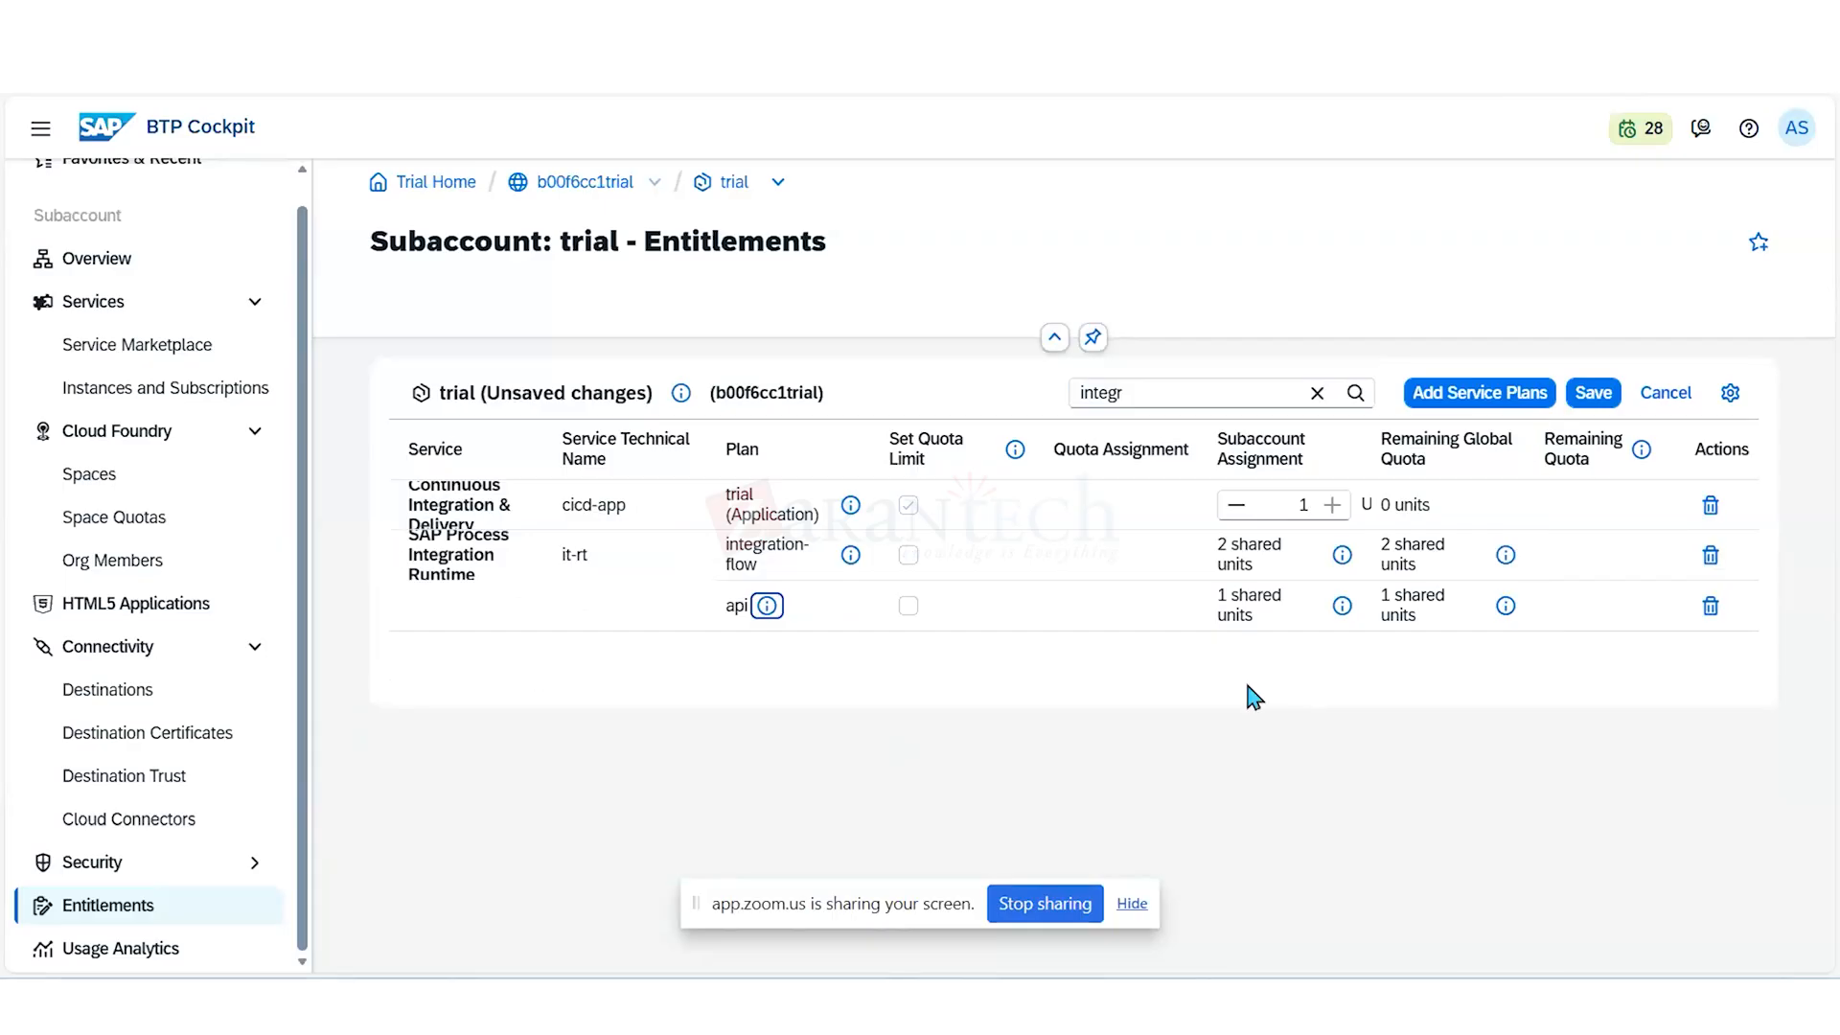
left_click(1710, 555)
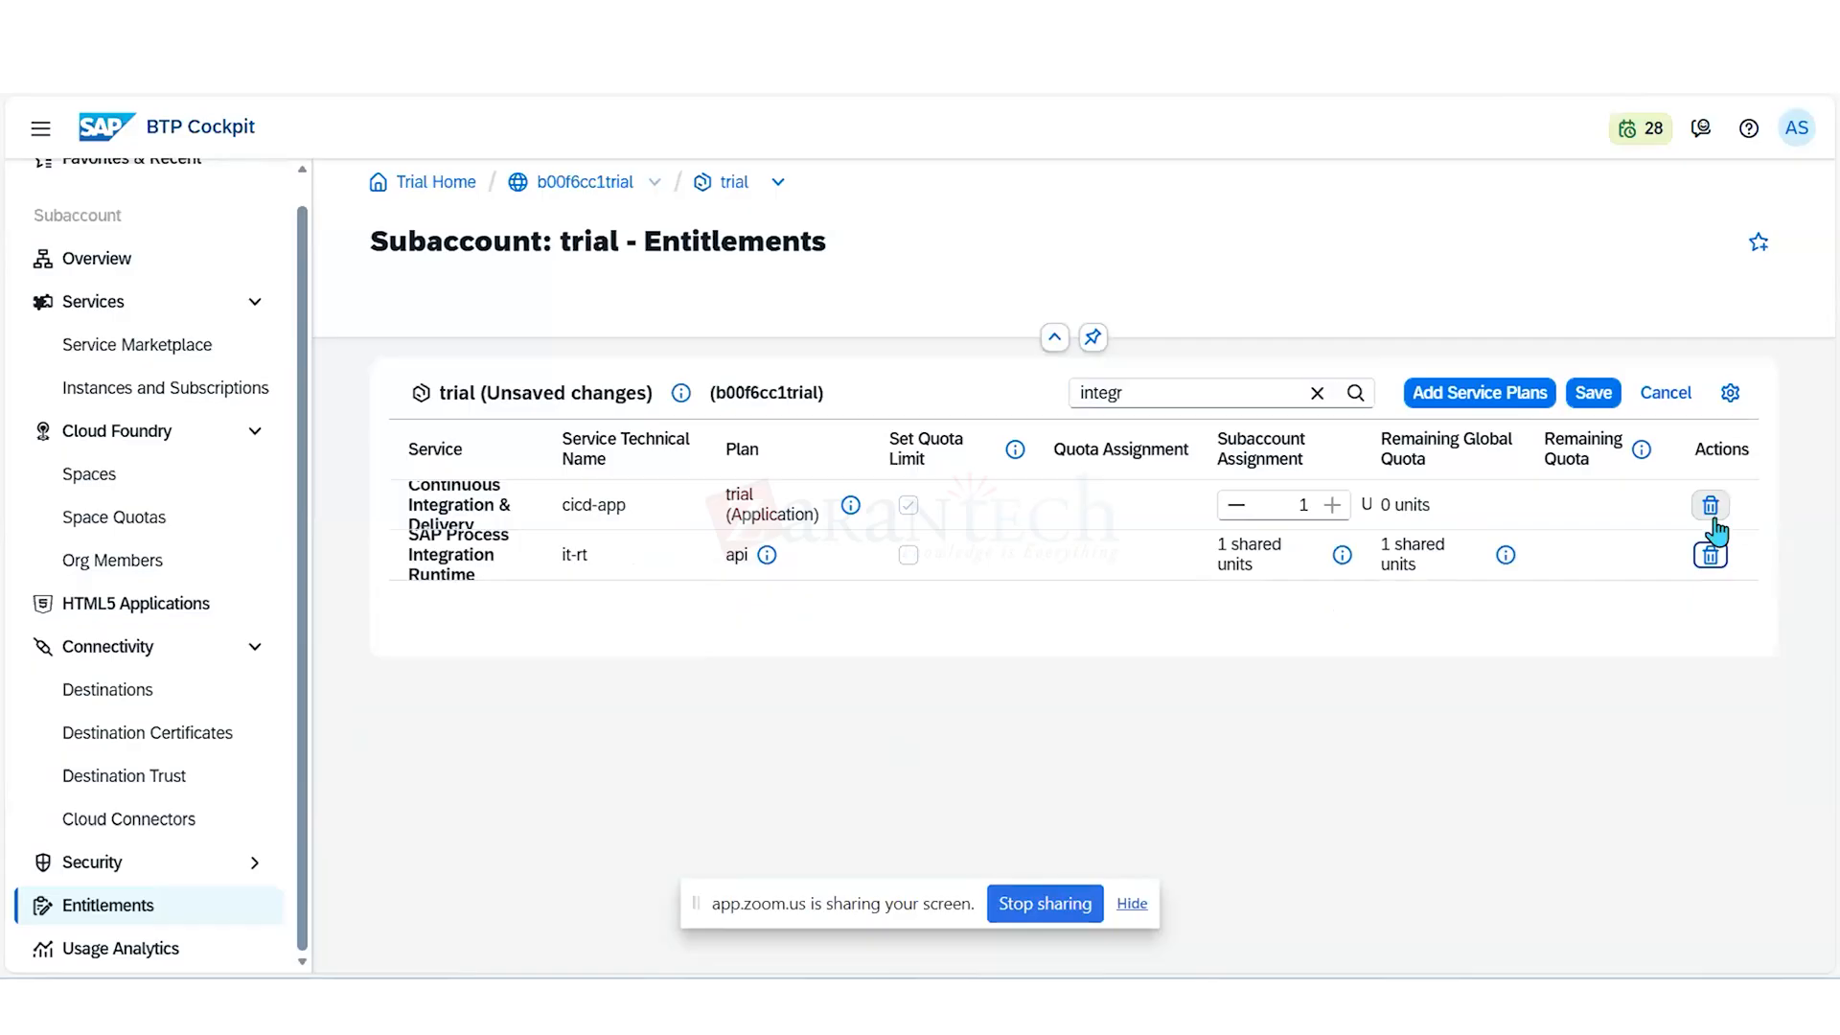
left_click(1710, 554)
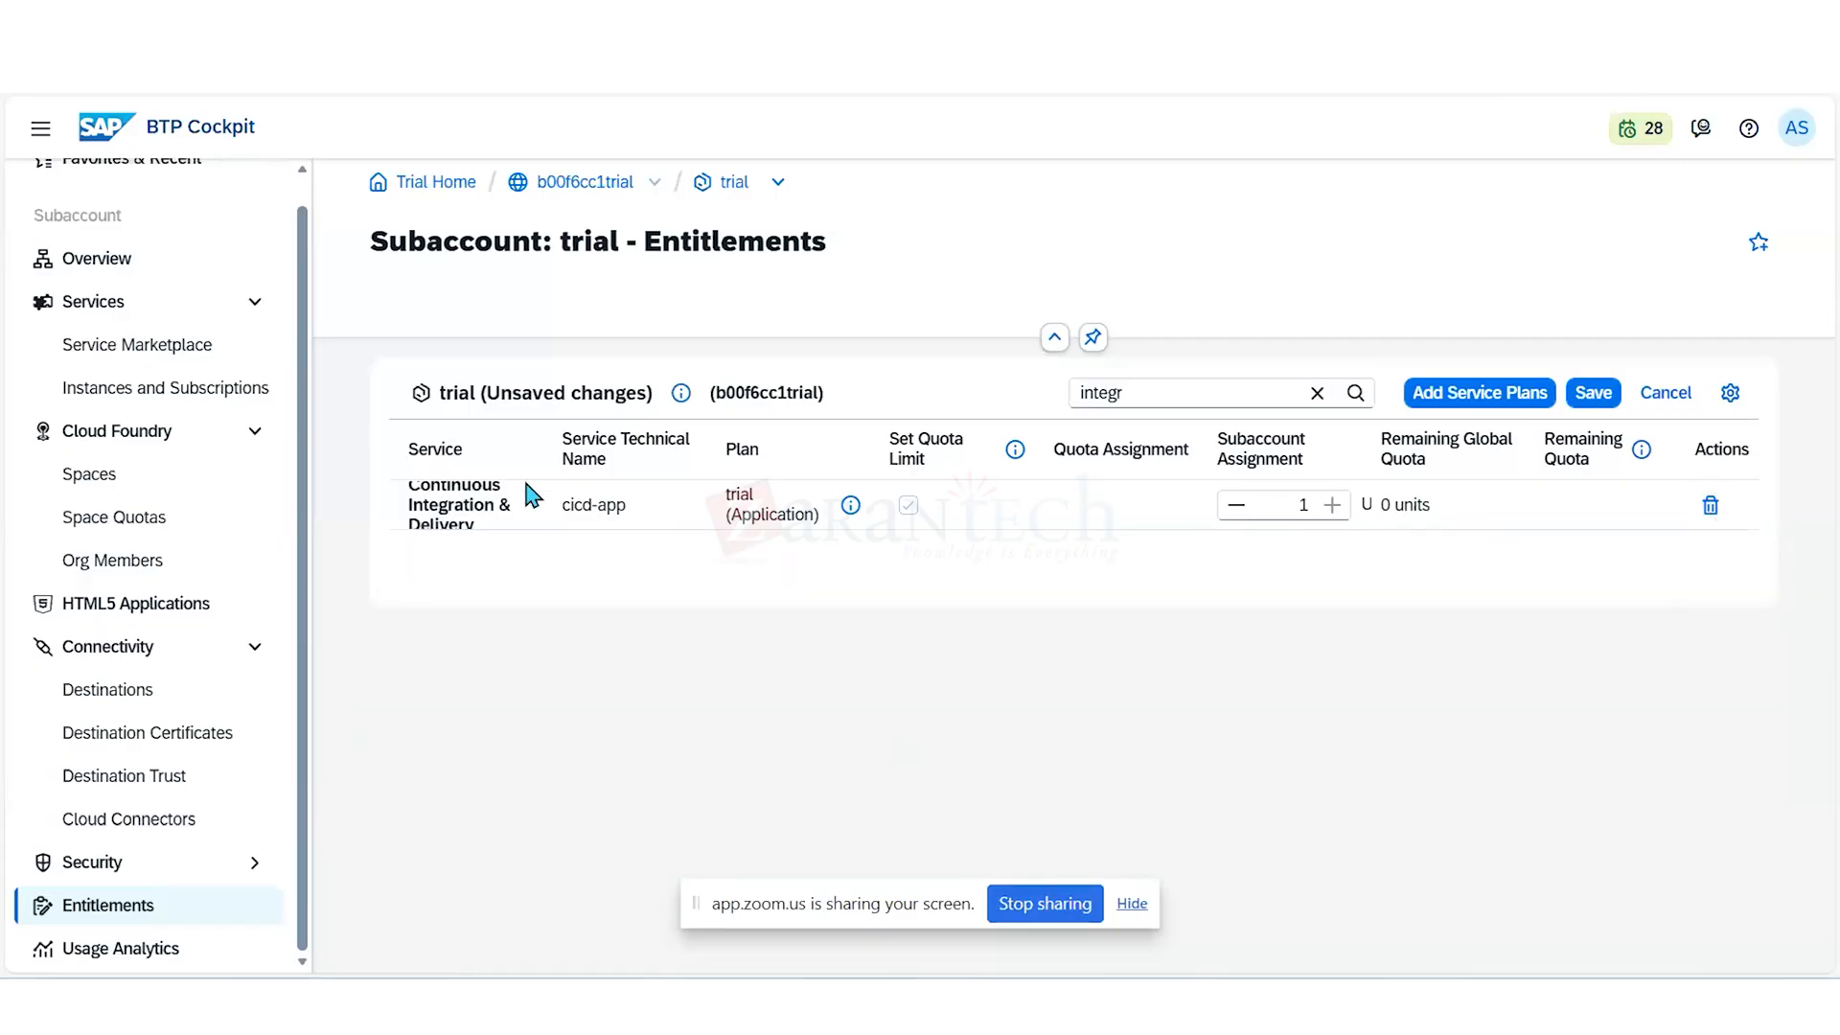
left_click(1710, 505)
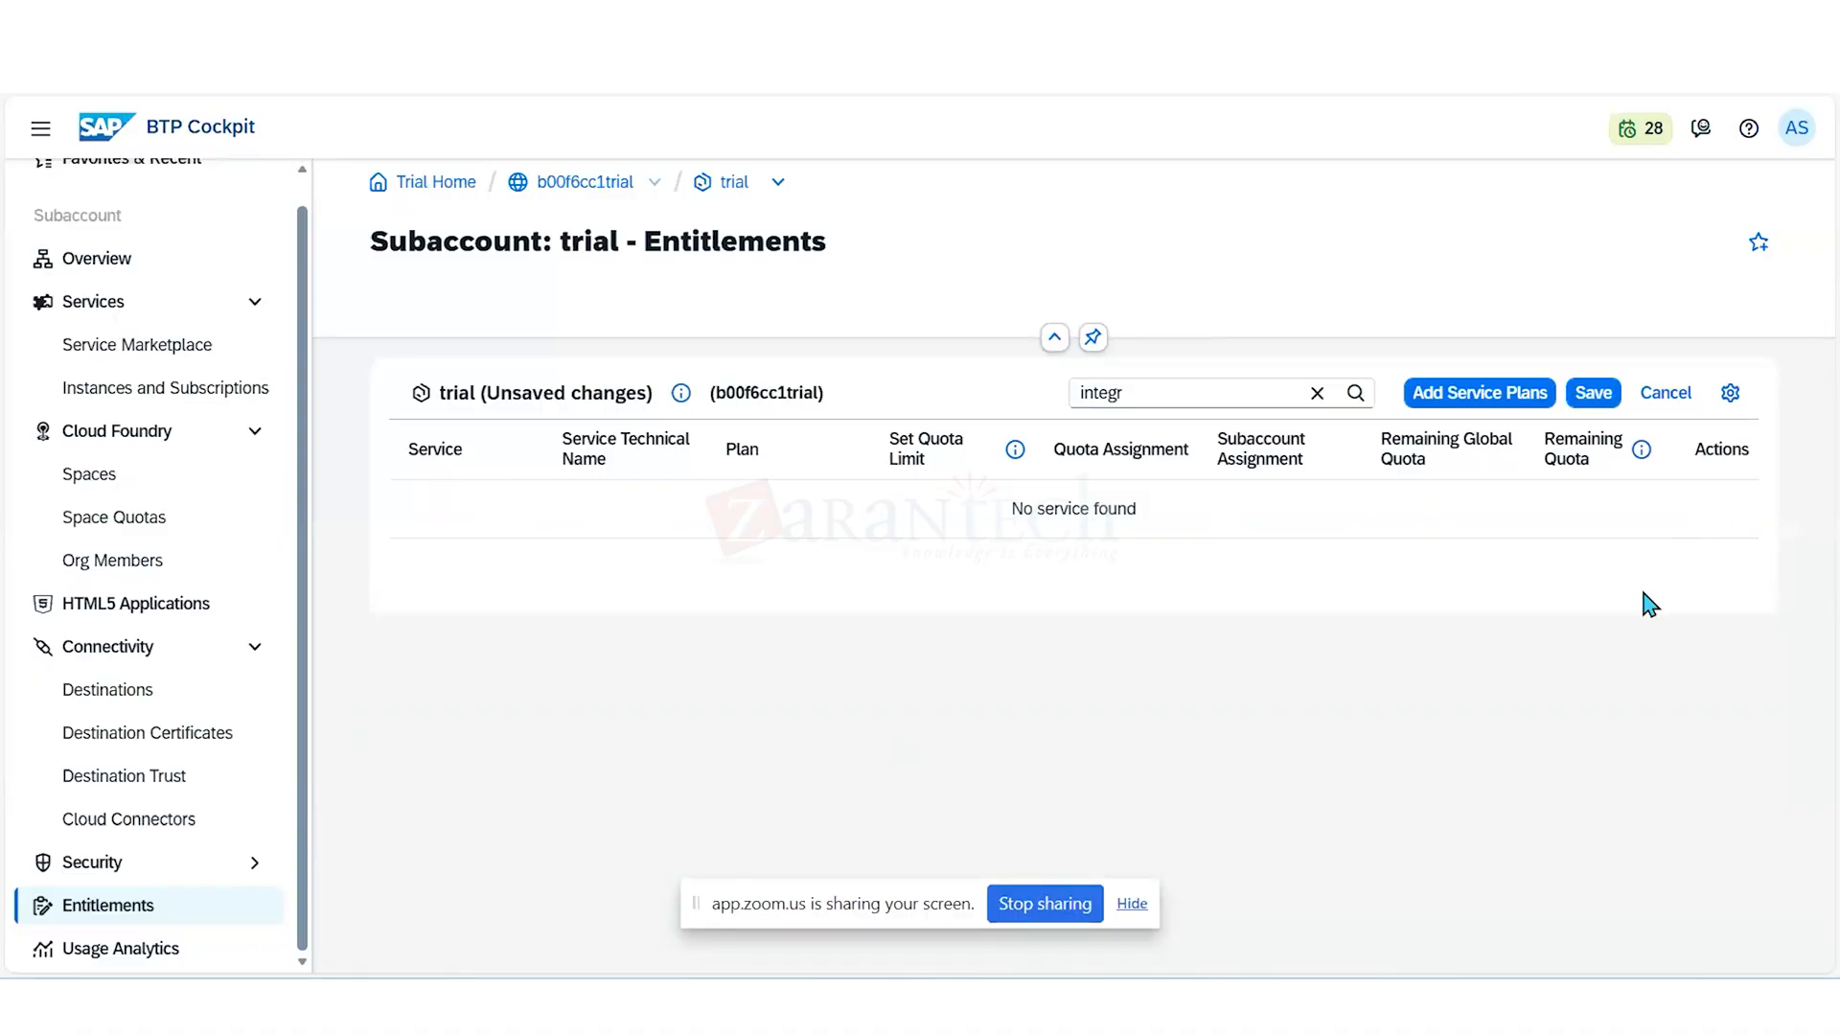
left_click(1605, 407)
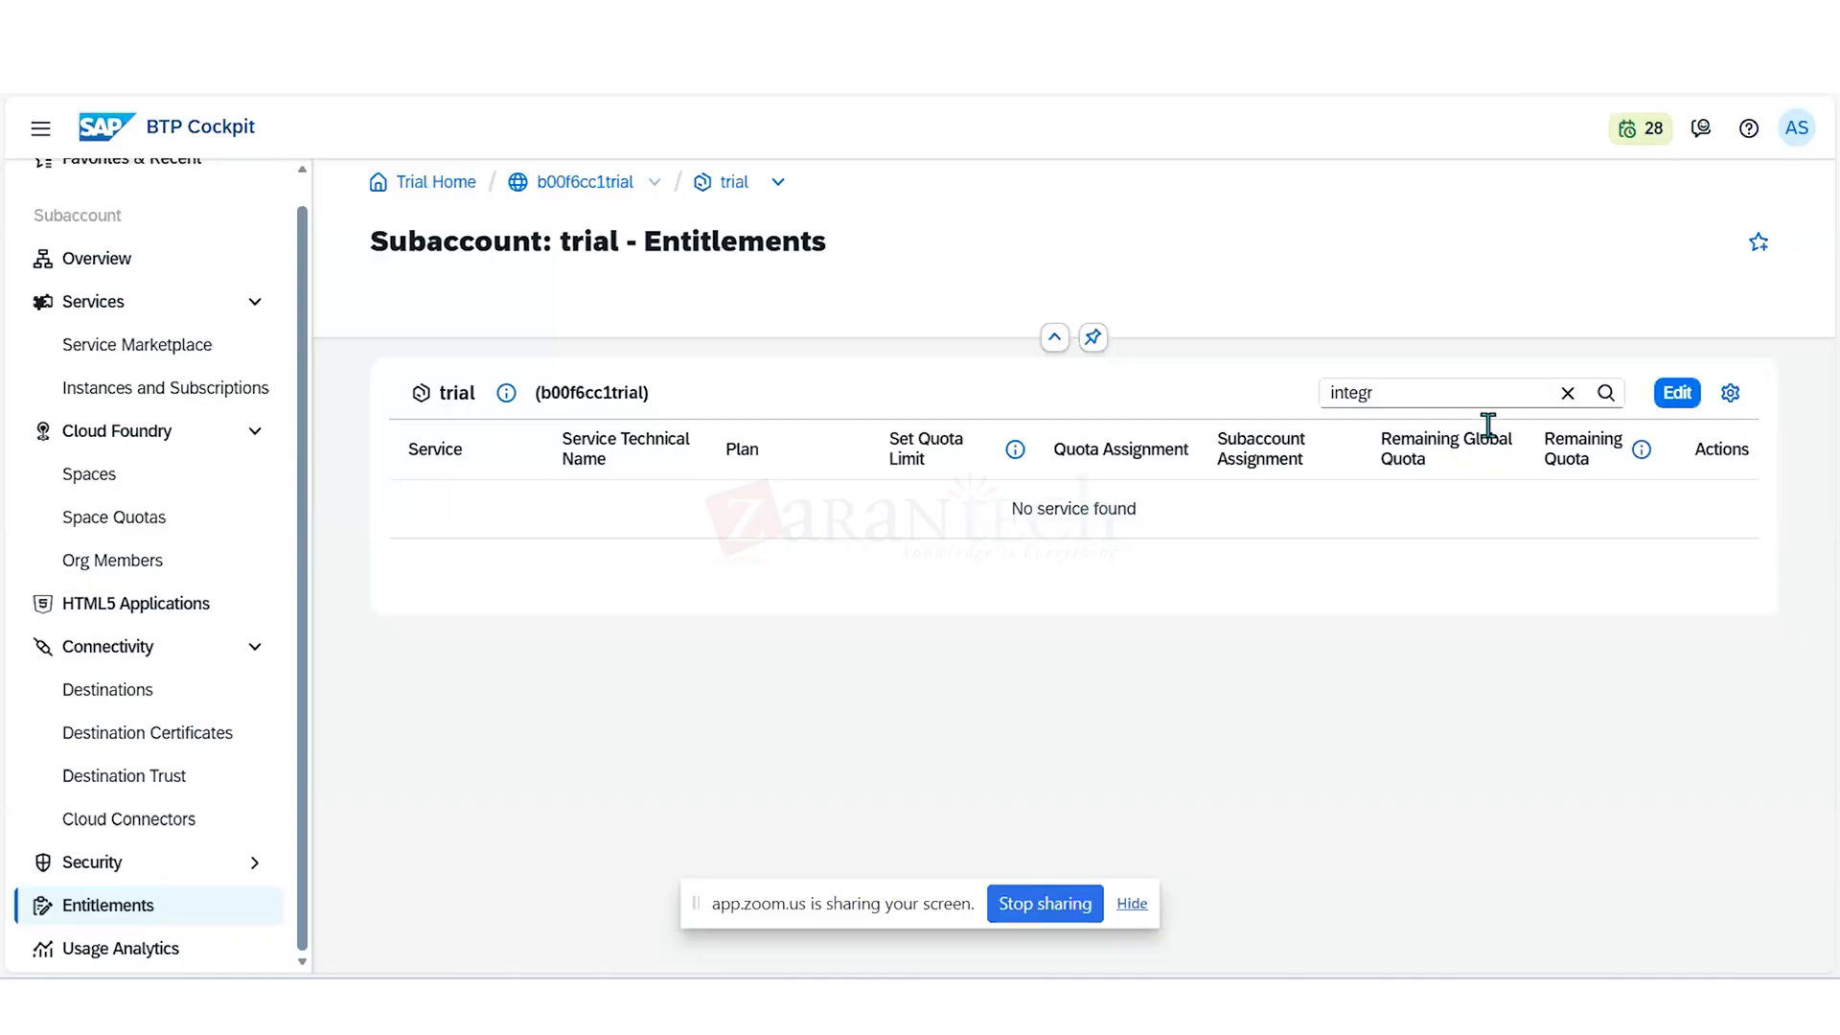
- Replace the entitlements list filter with "API"
left_click(1466, 396)
key("BackSpace")
key("BackSpace")
key("BackSpace")
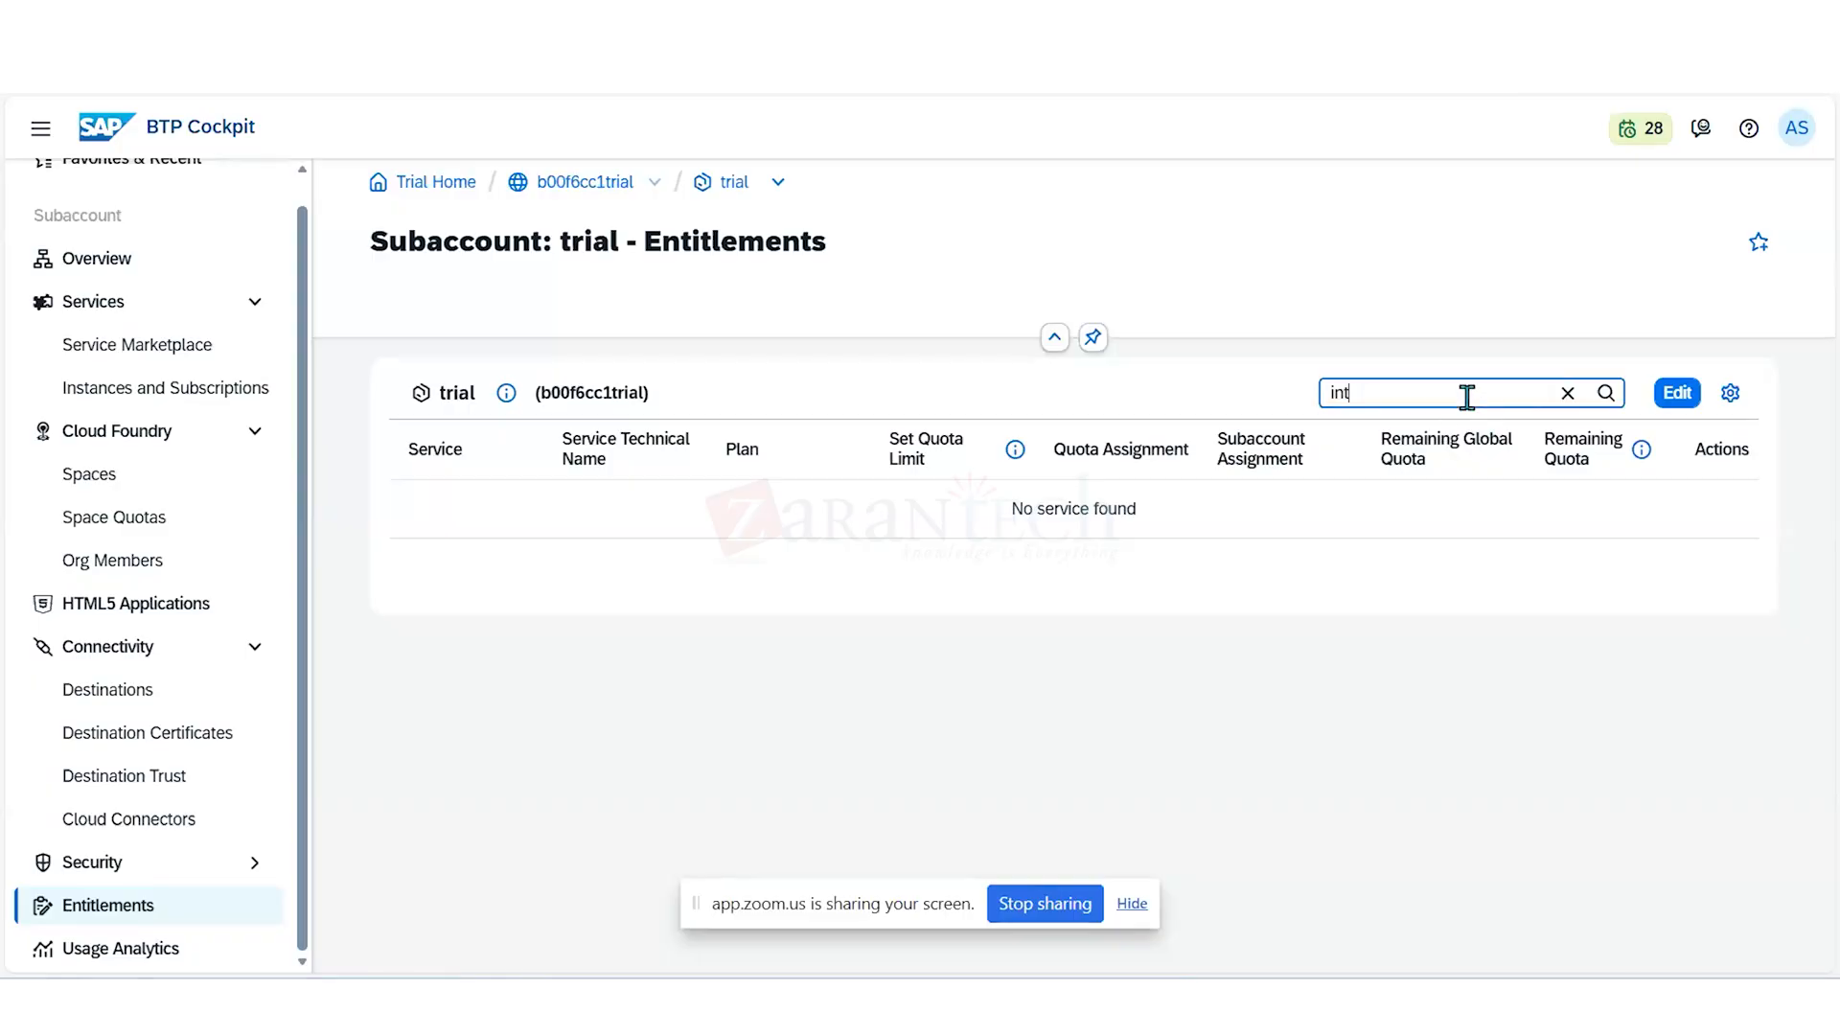
key("BackSpace")
key("BackSpace")
key("BackSpace")
type("API")
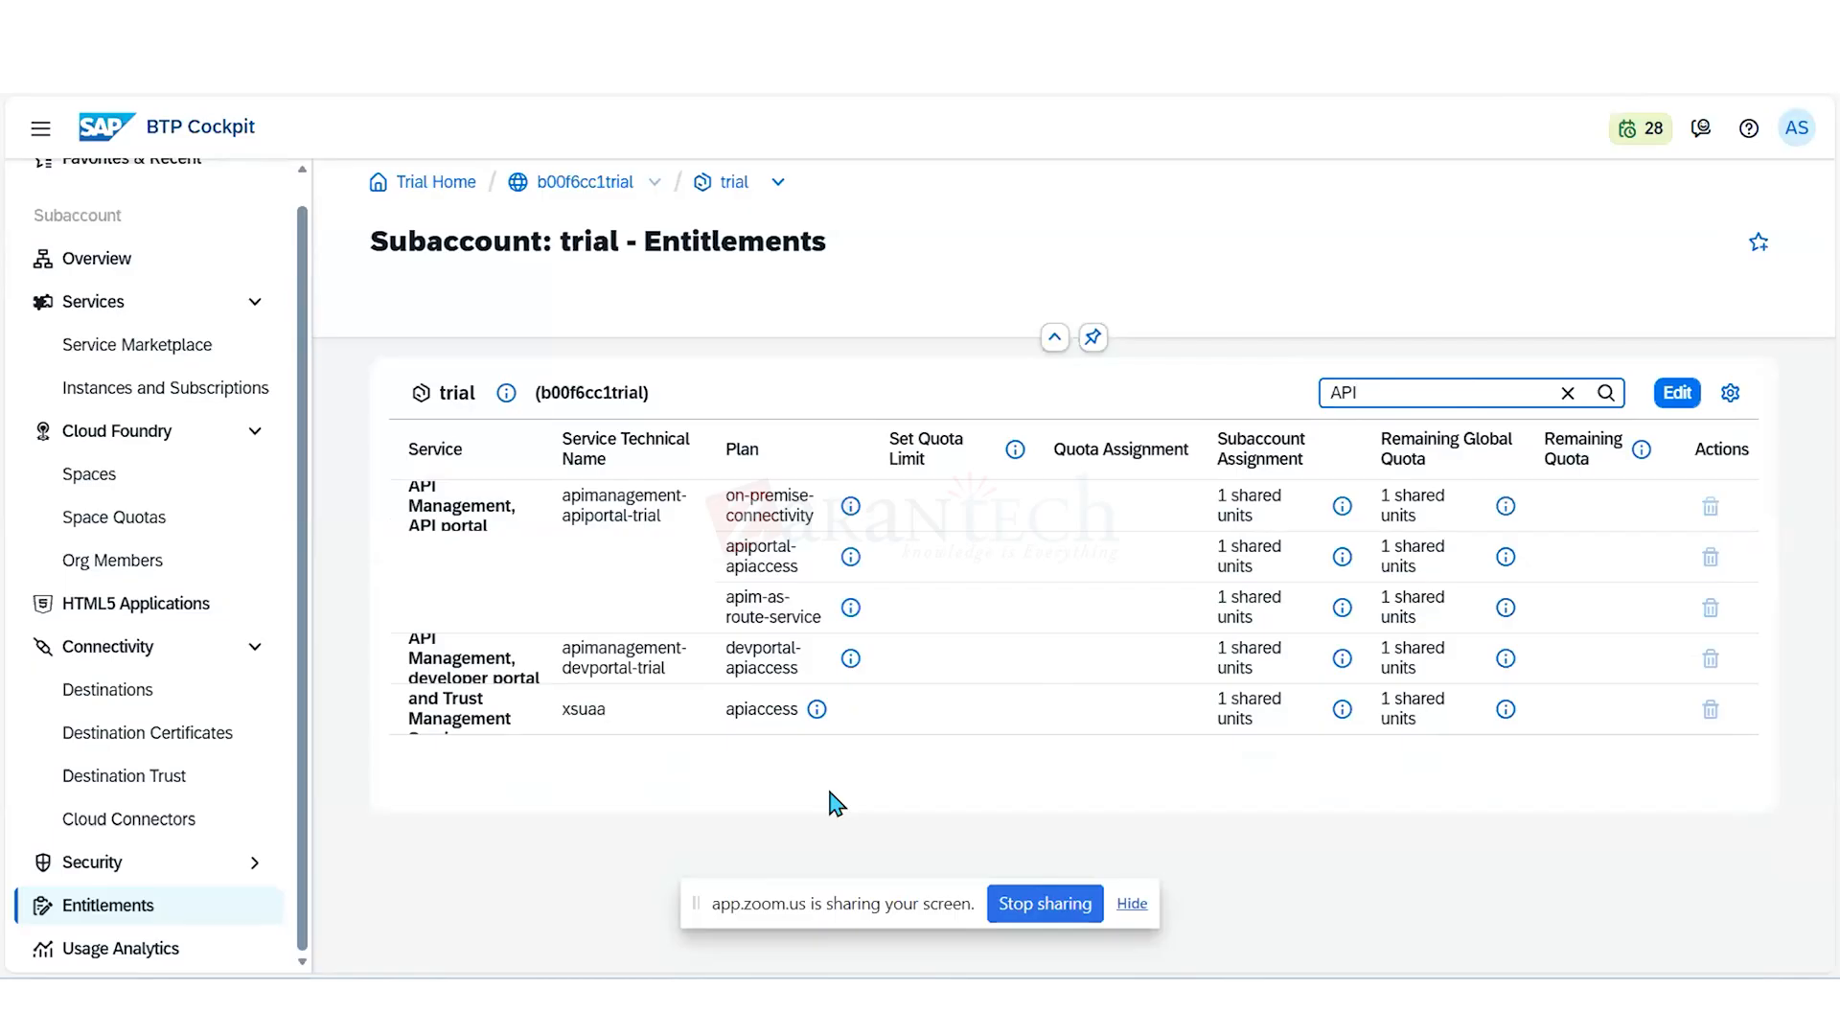
- Remove all API Management portal and developer portal plans and the xsuaa apiaccess plan from the subaccount's entitlements, and save
left_click(1679, 395)
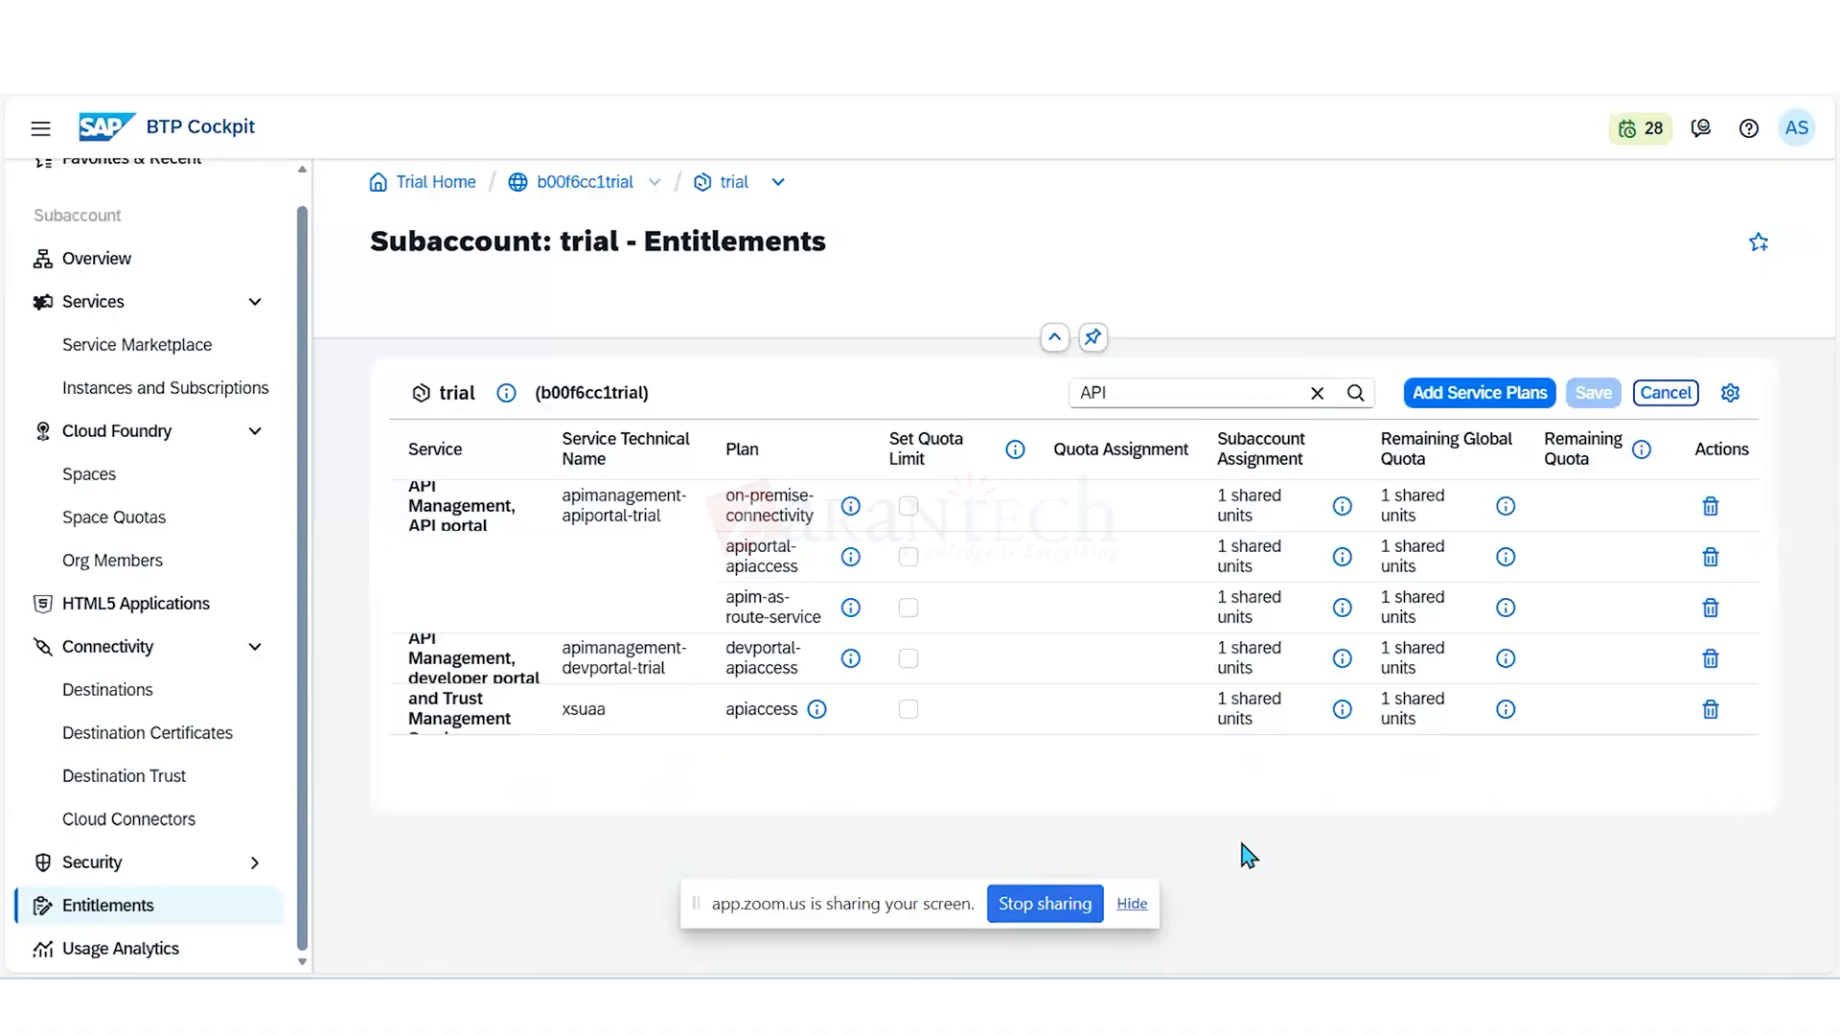
left_click(1711, 507)
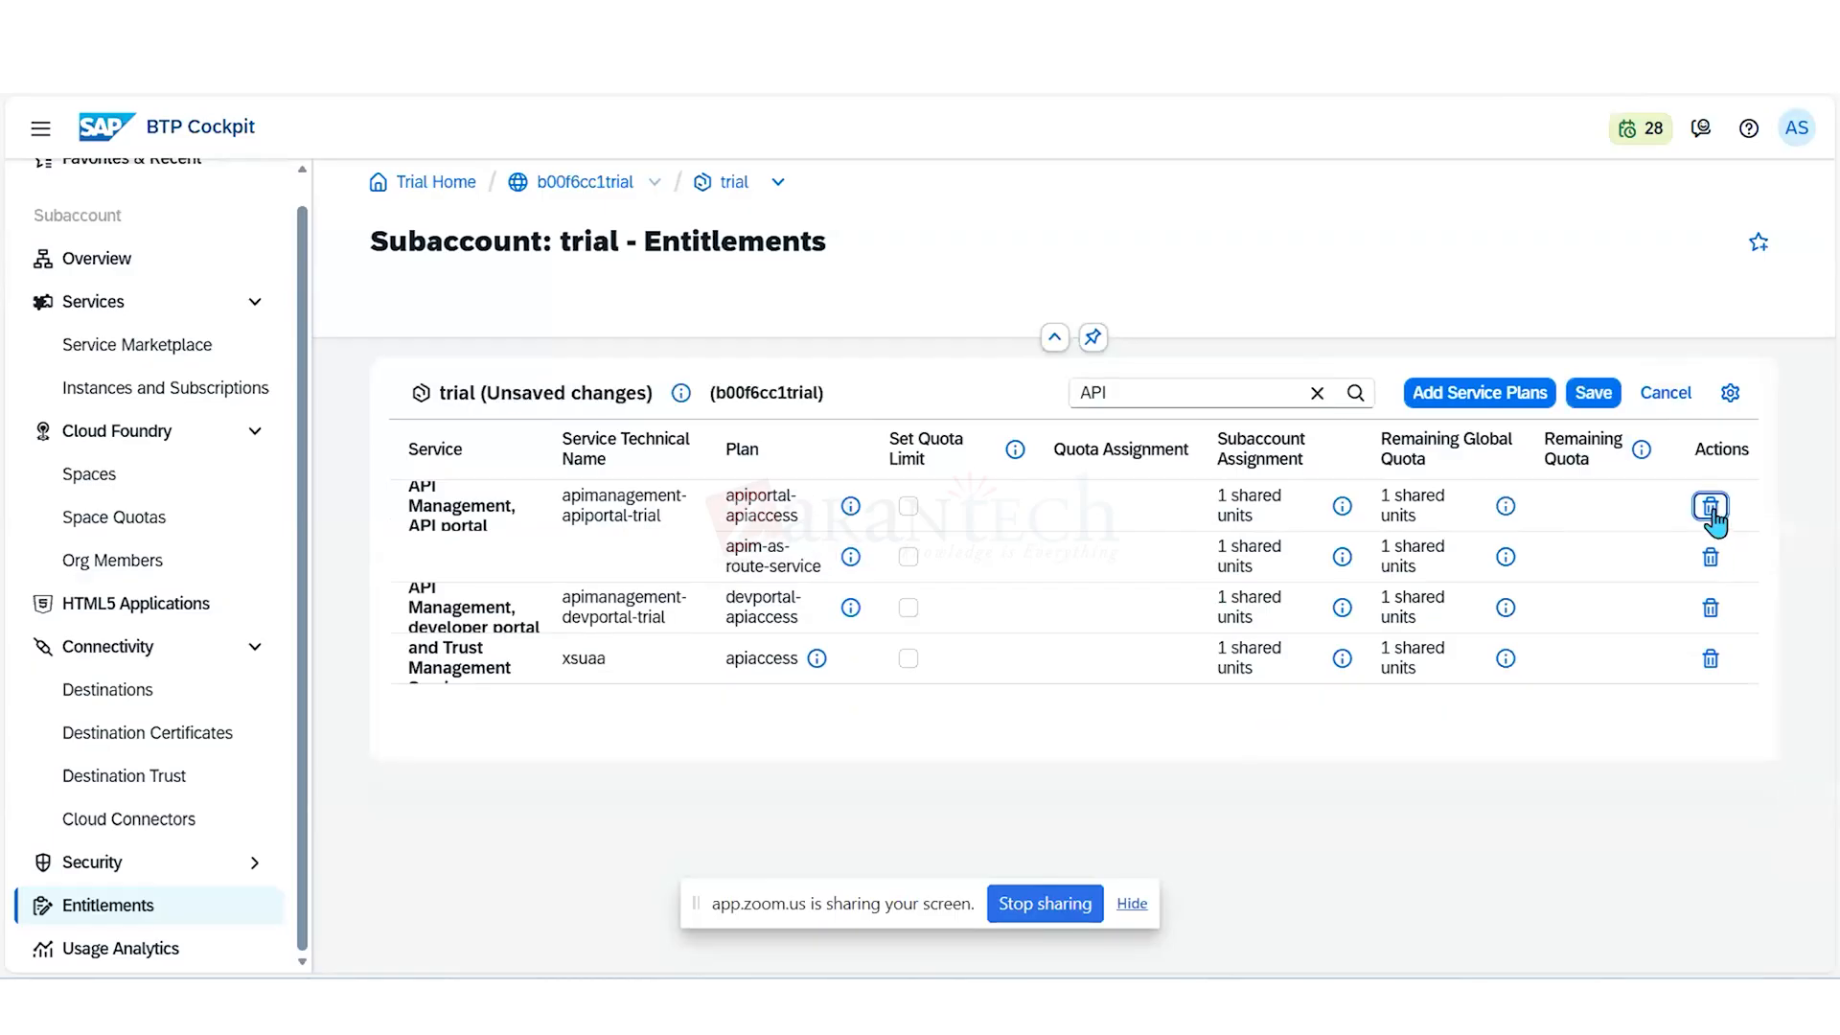
left_click(1712, 509)
left_click(1710, 508)
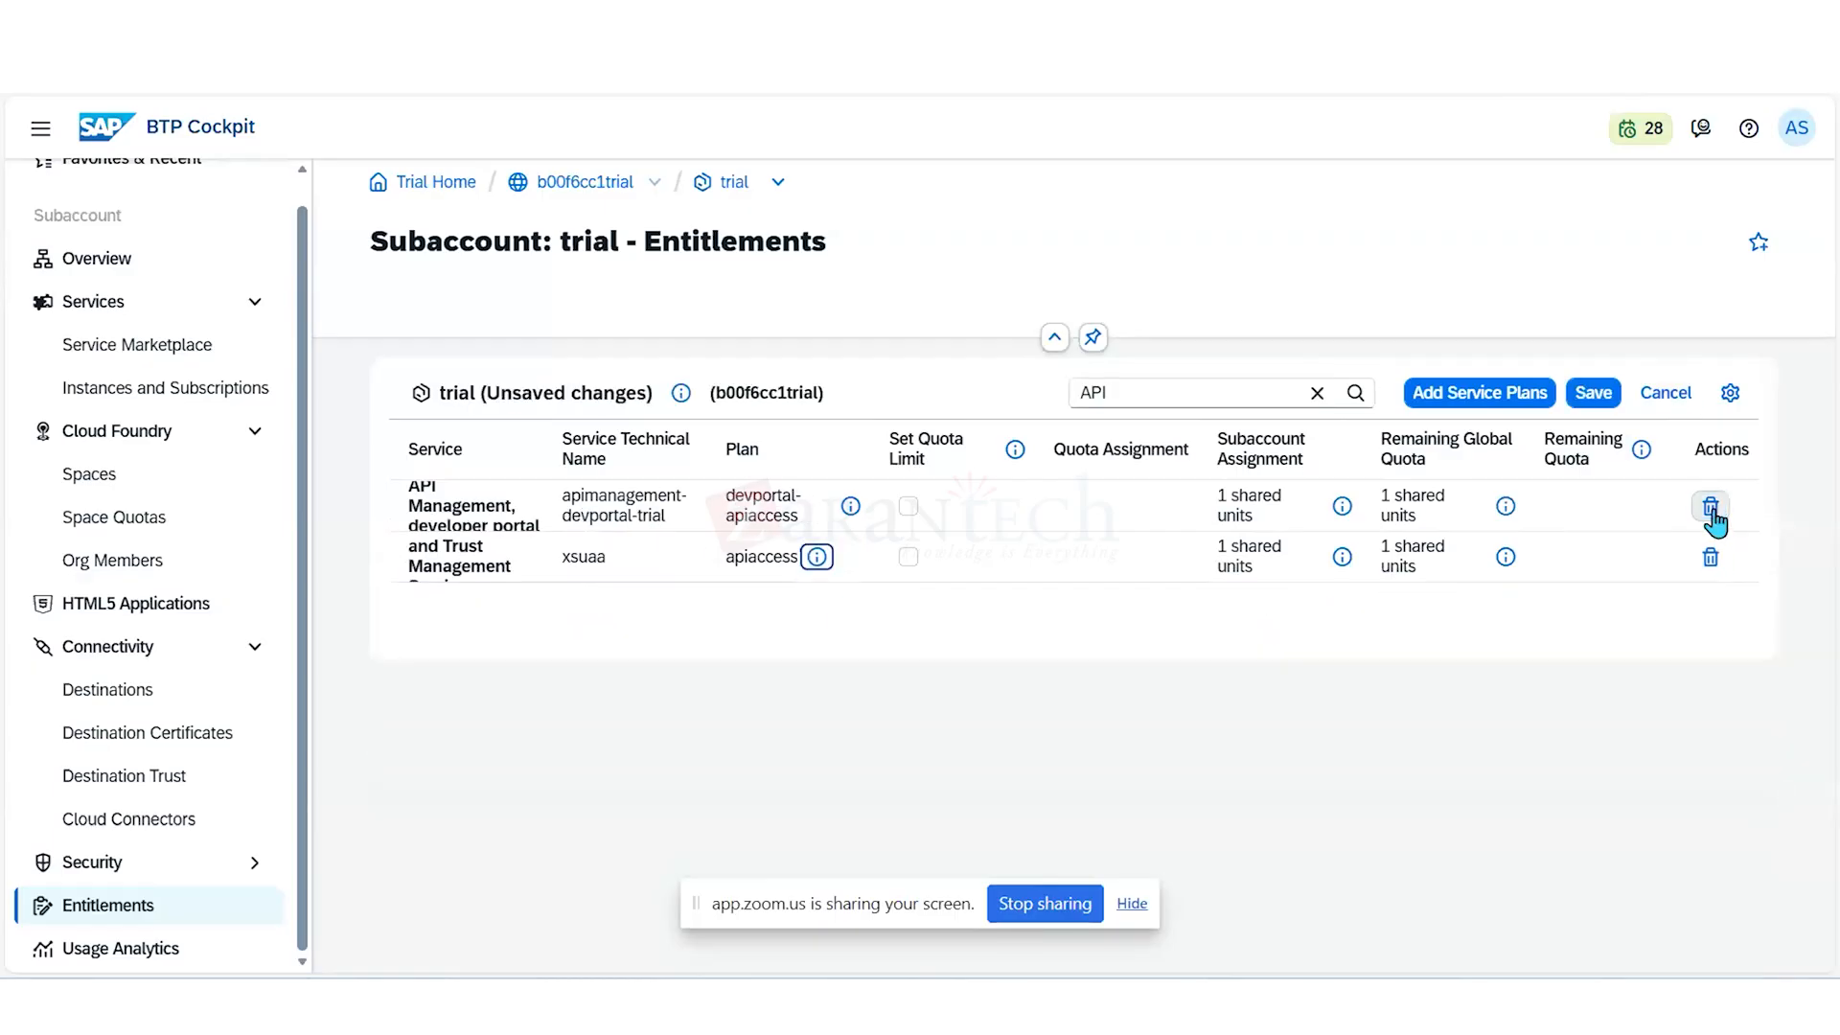
left_click(1711, 508)
left_click(1711, 508)
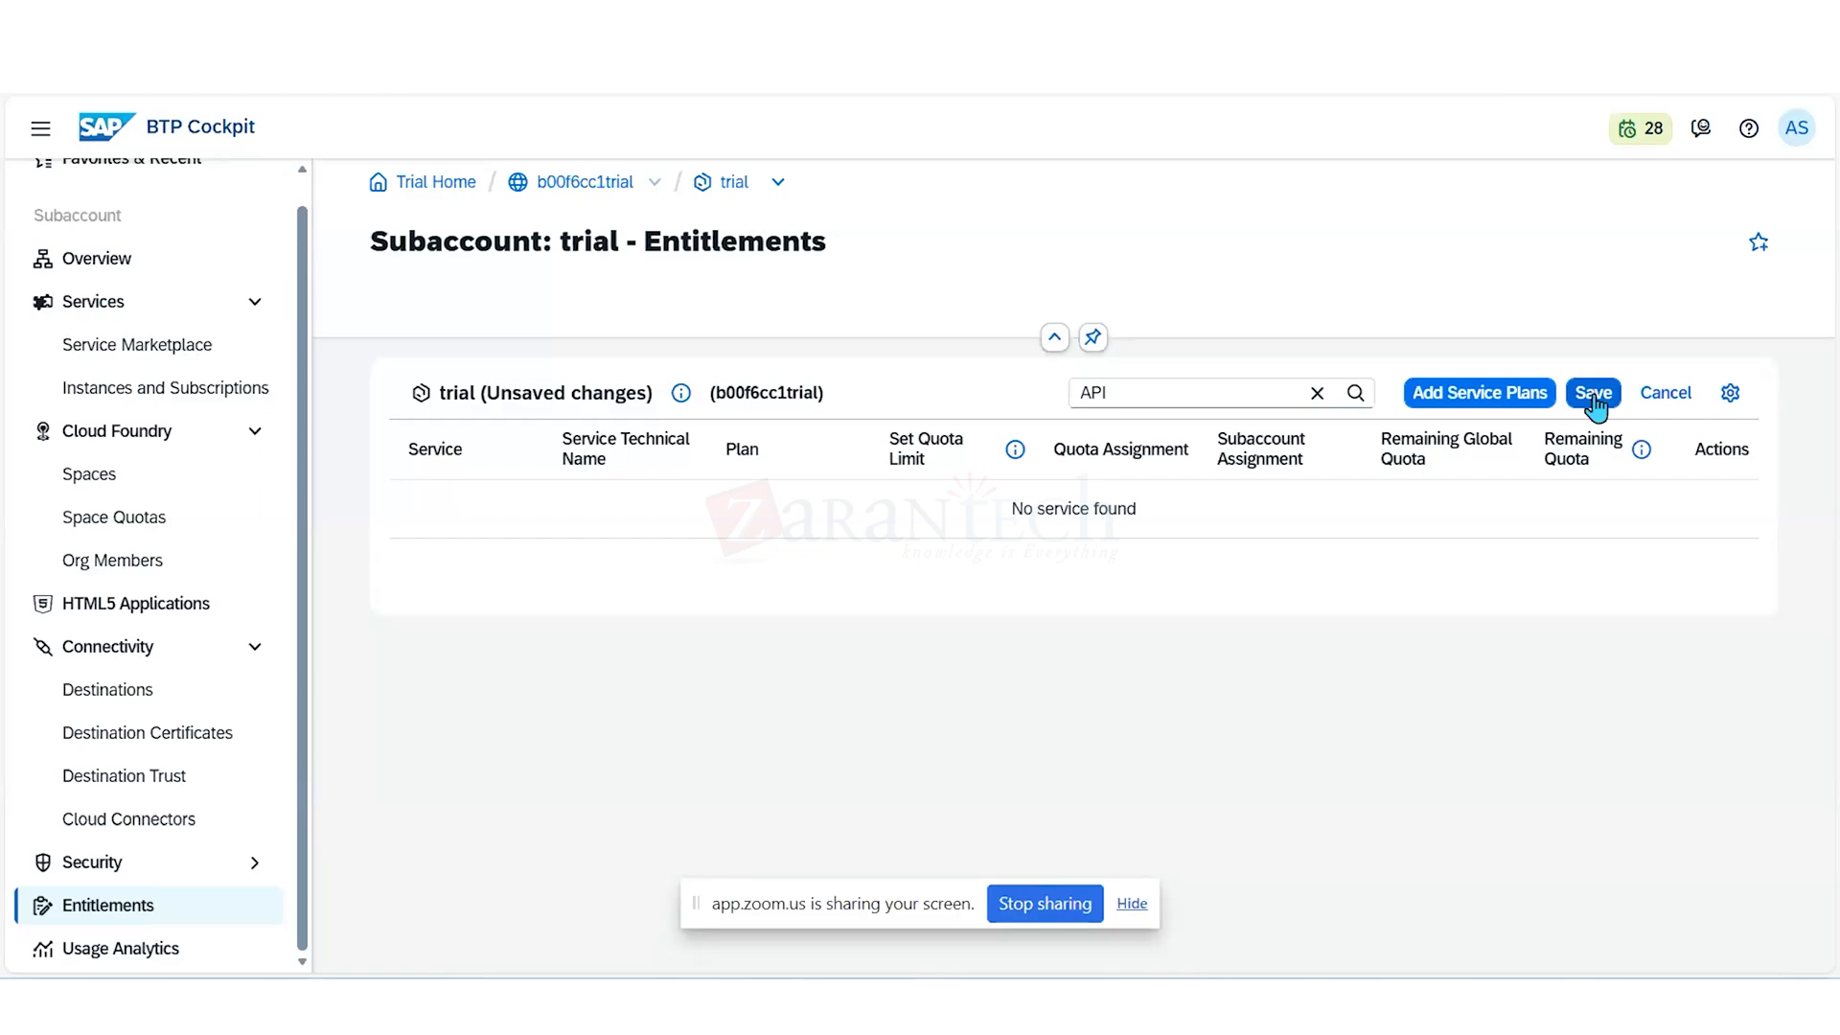
left_click(1593, 400)
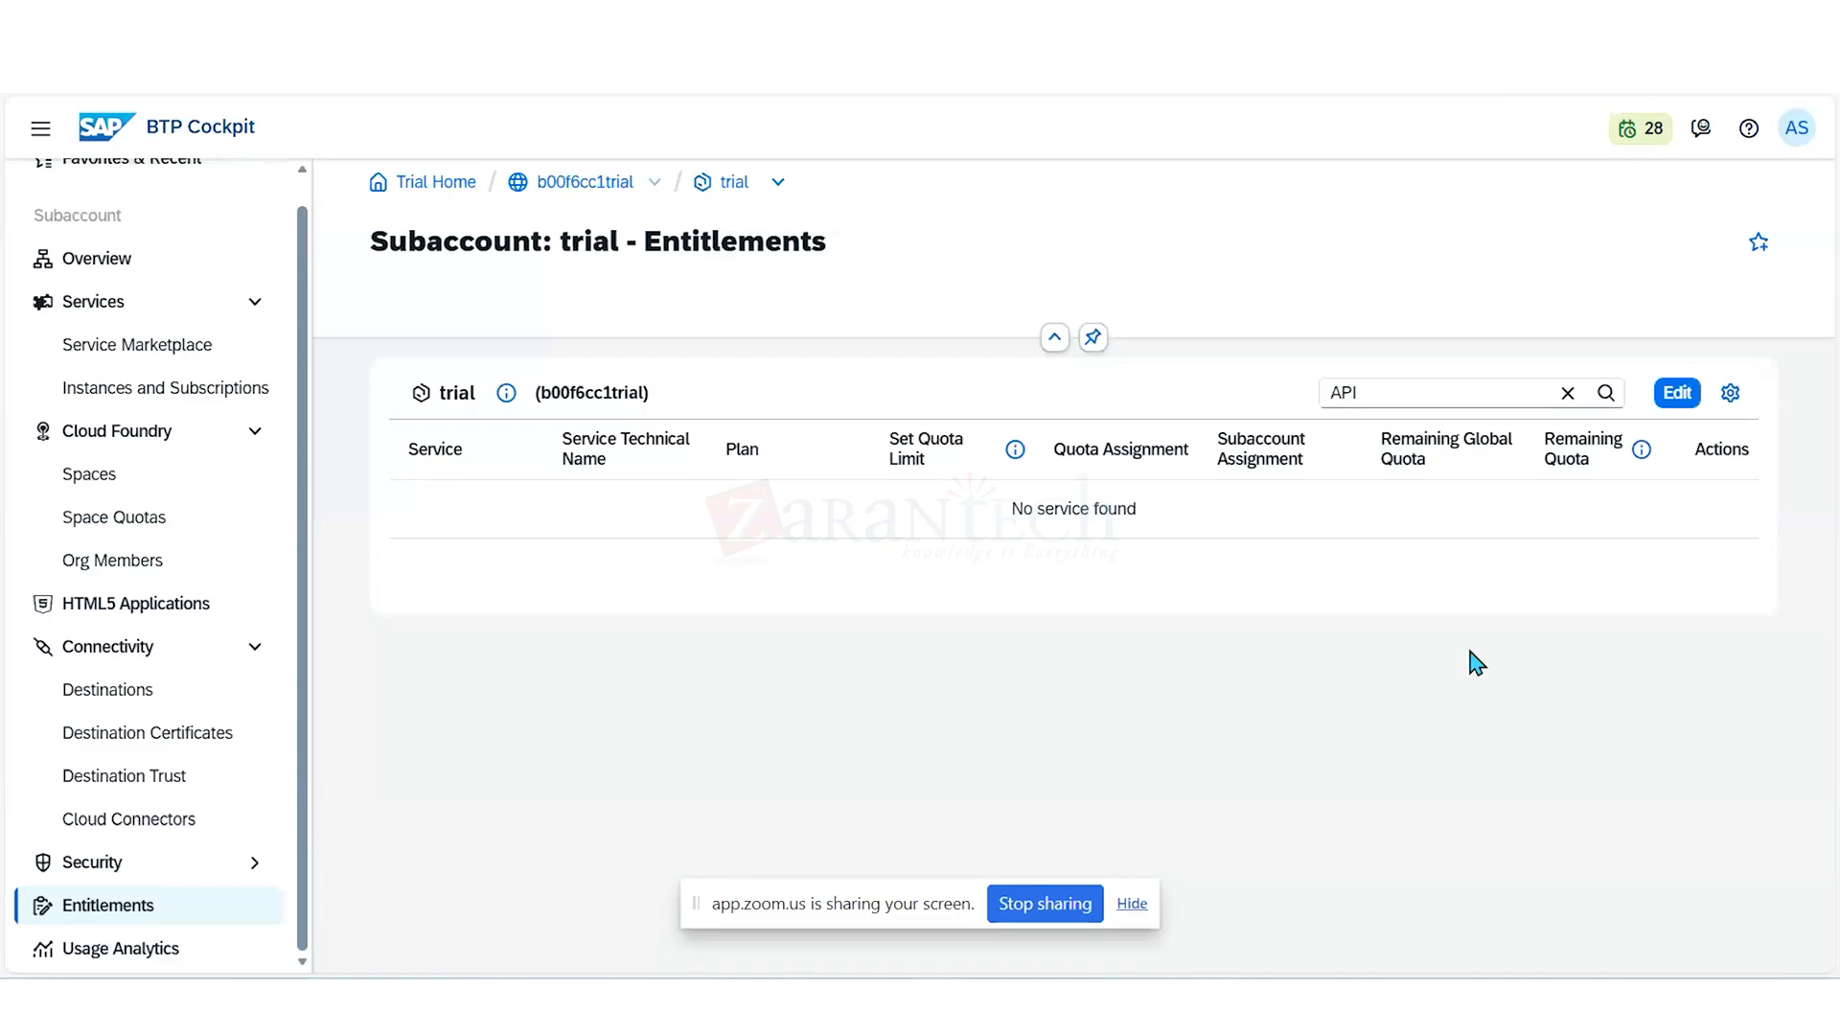
- Clear the "API" filter and filter the entitlements list by "SAP build"
left_click(1569, 394)
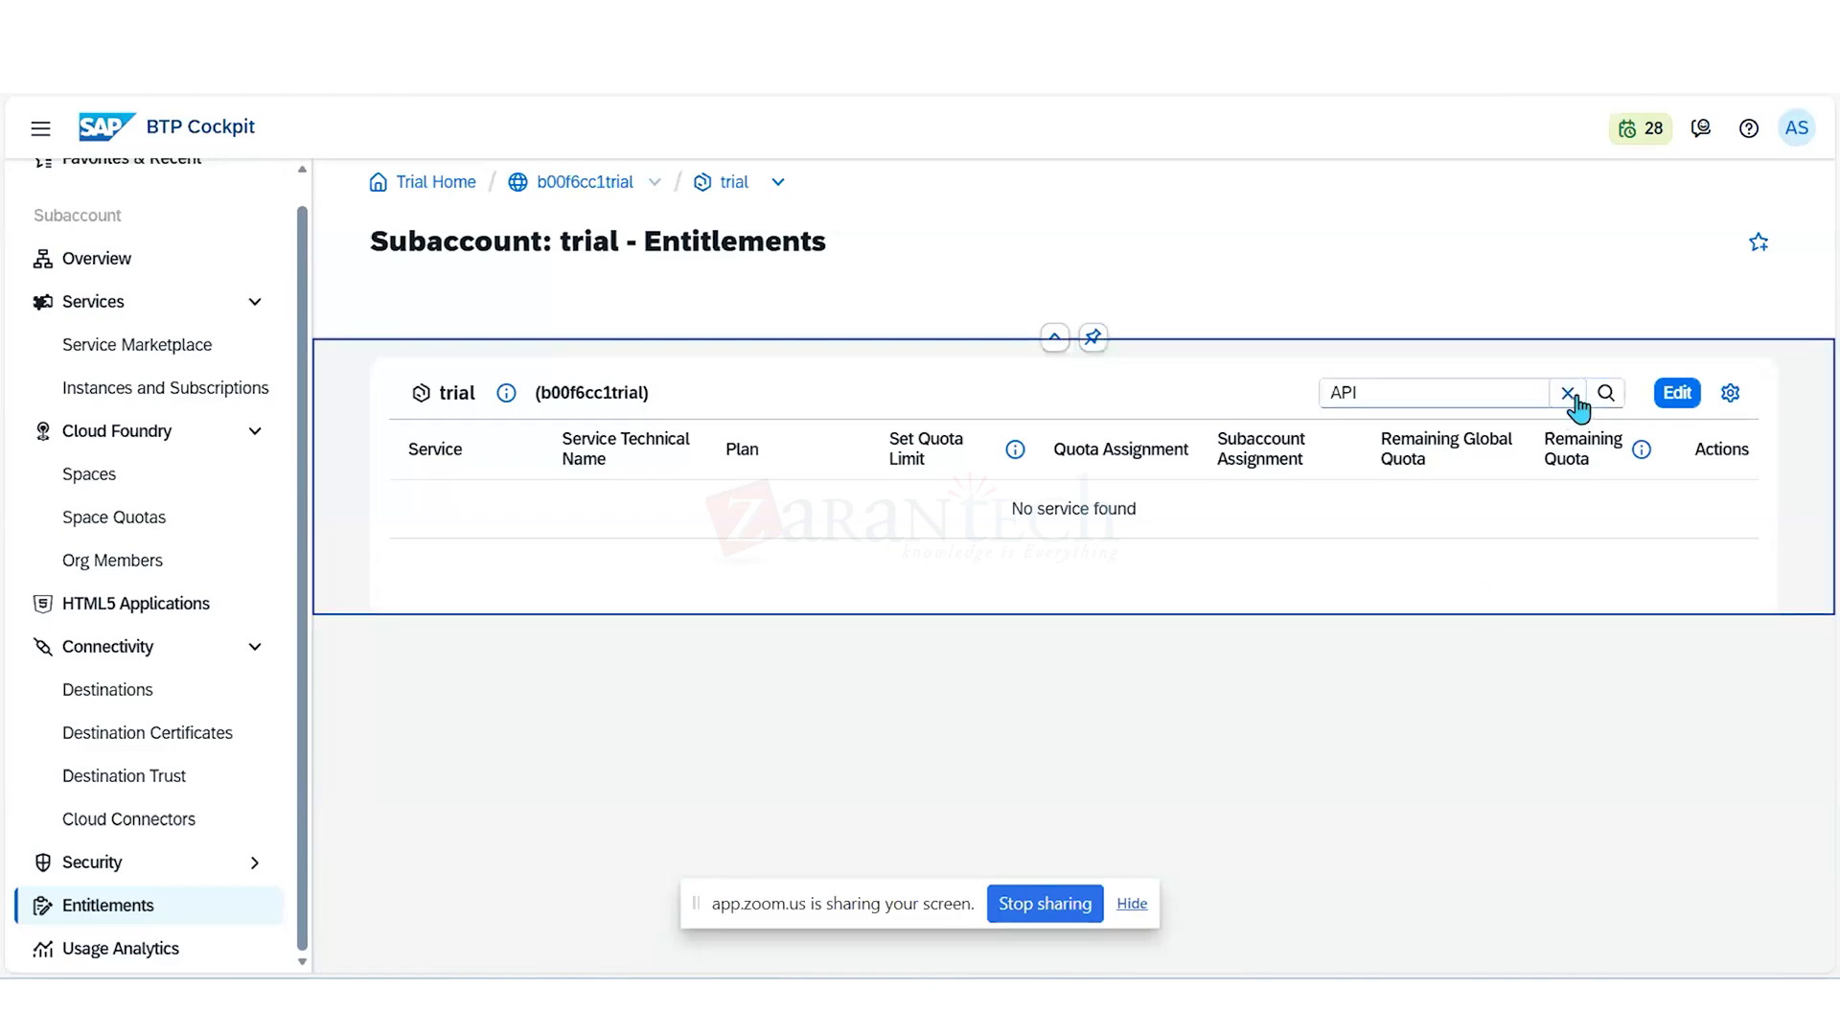
left_click(1573, 396)
right_click(1488, 394)
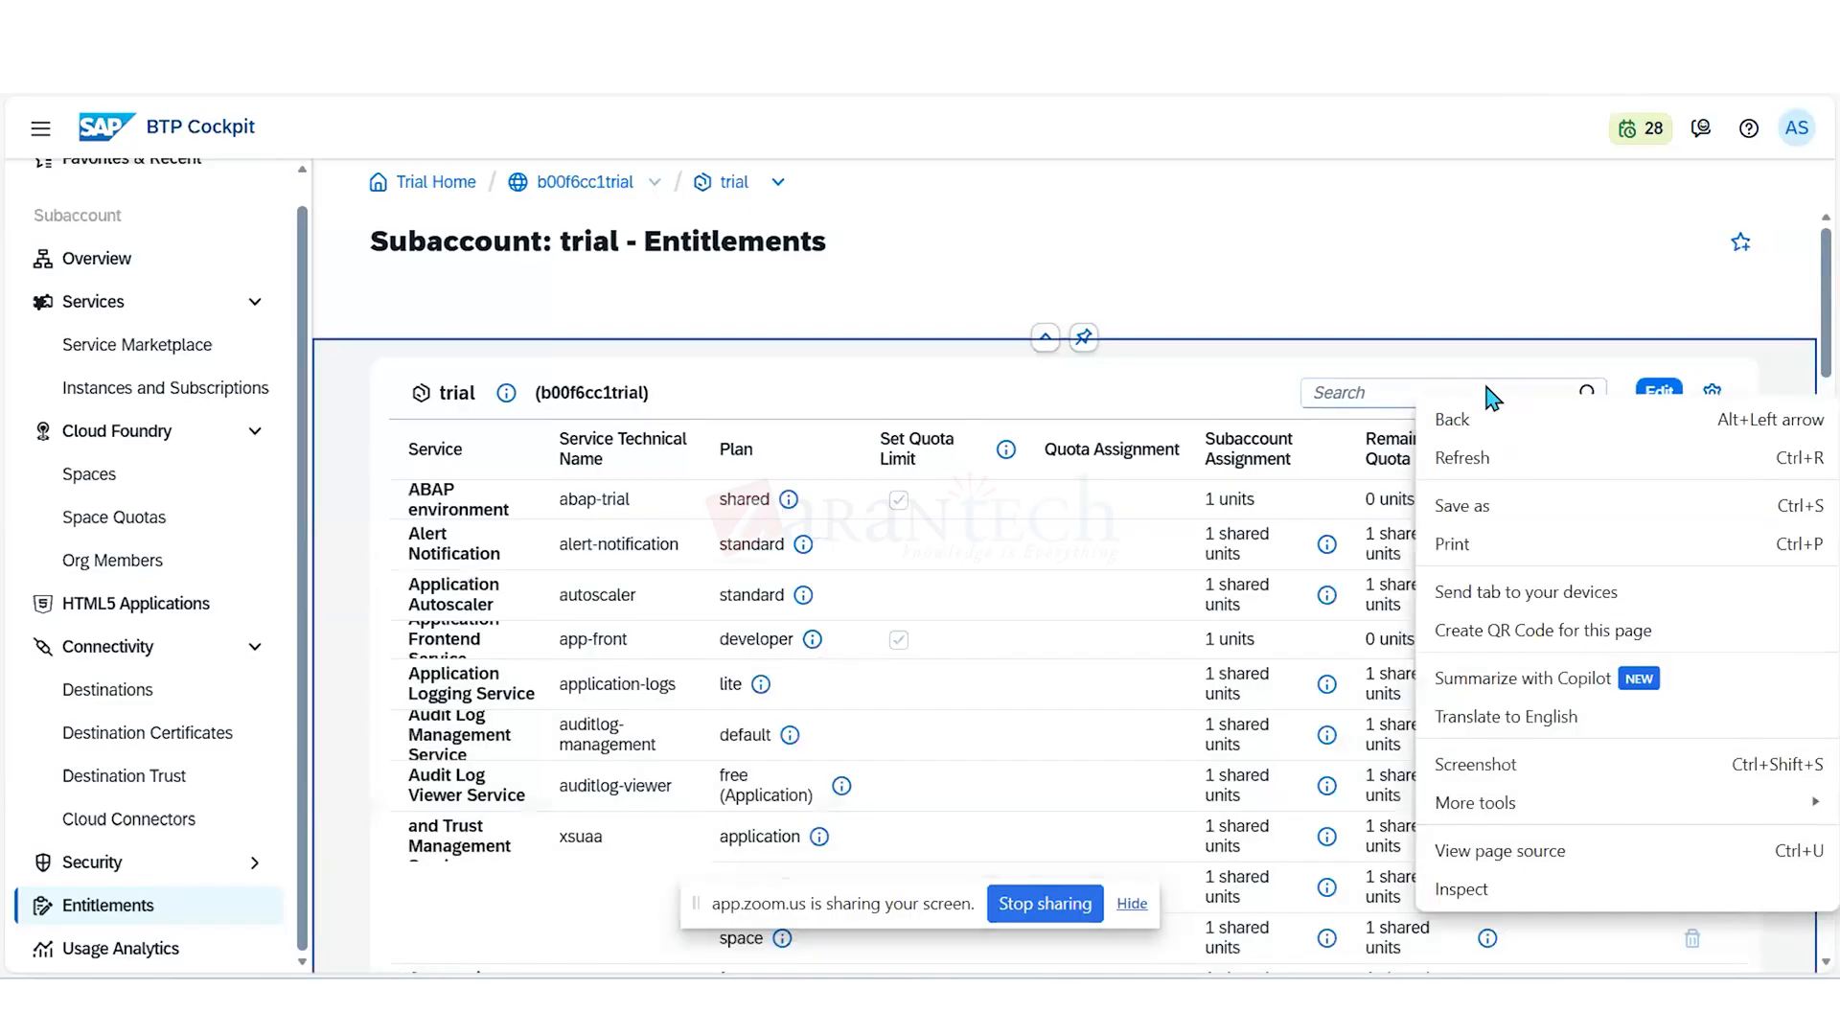
left_click(1374, 392)
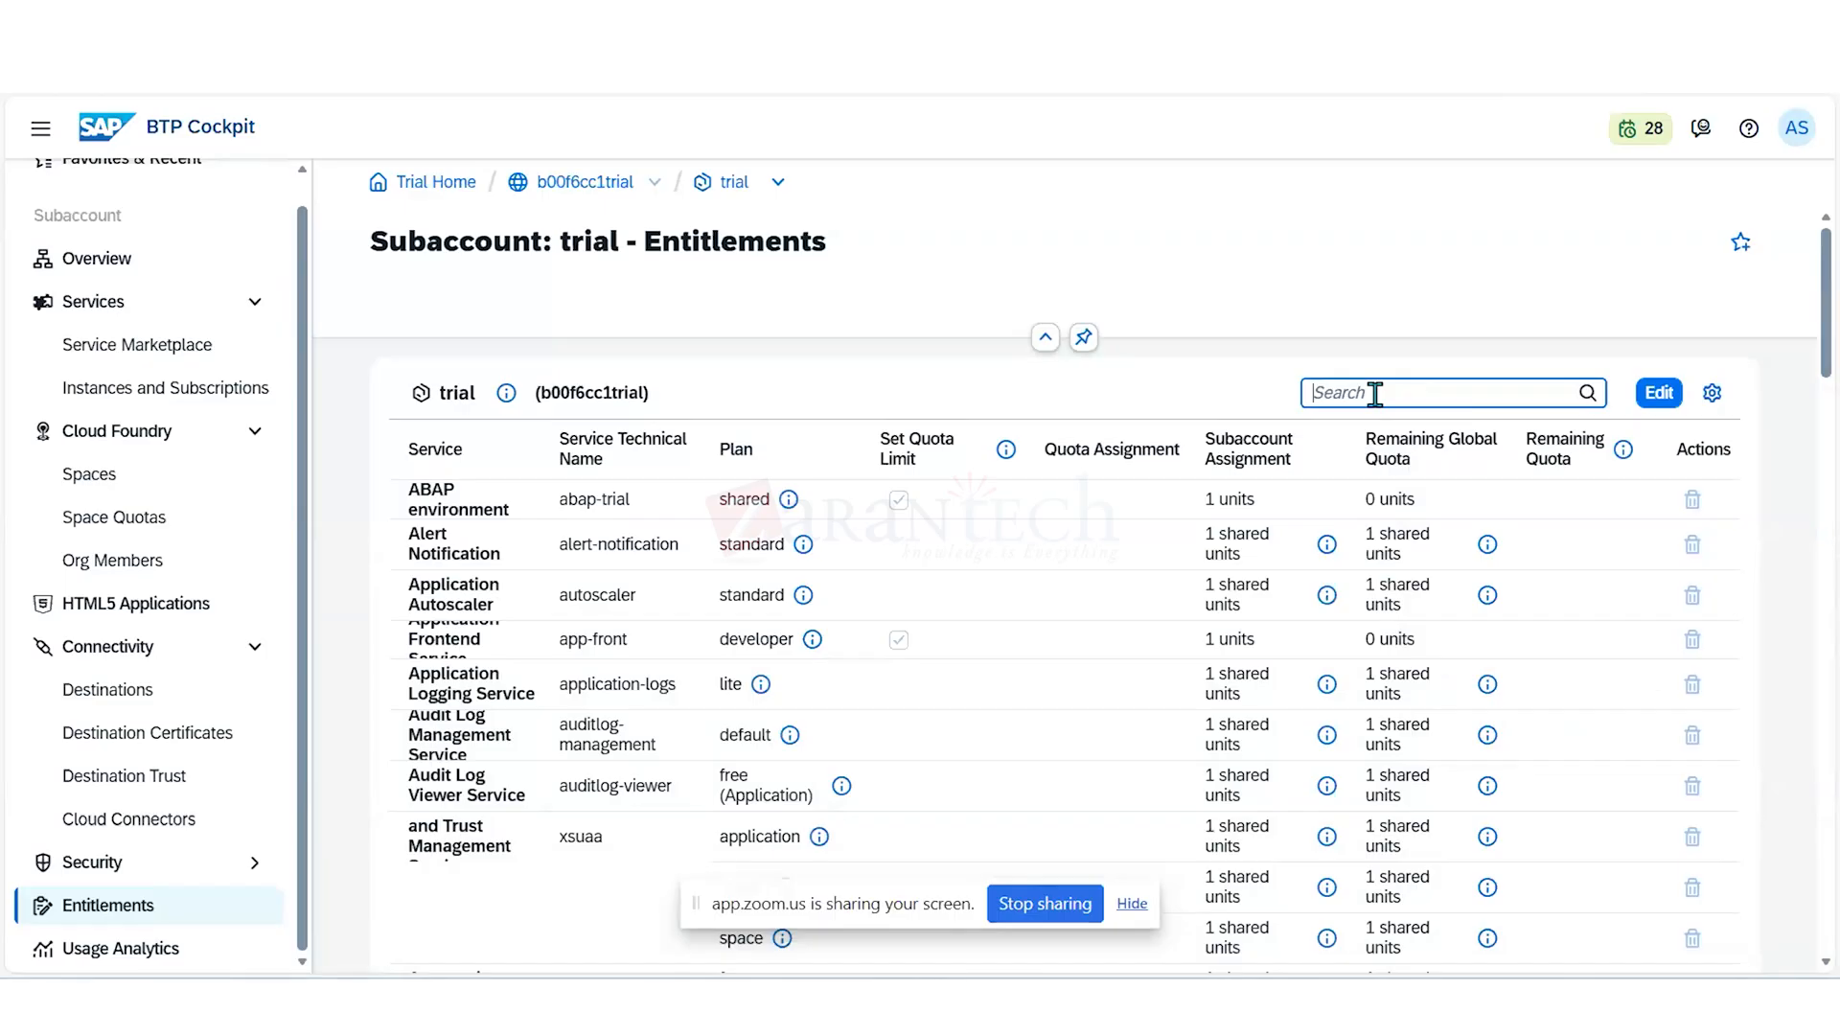
type("SAP")
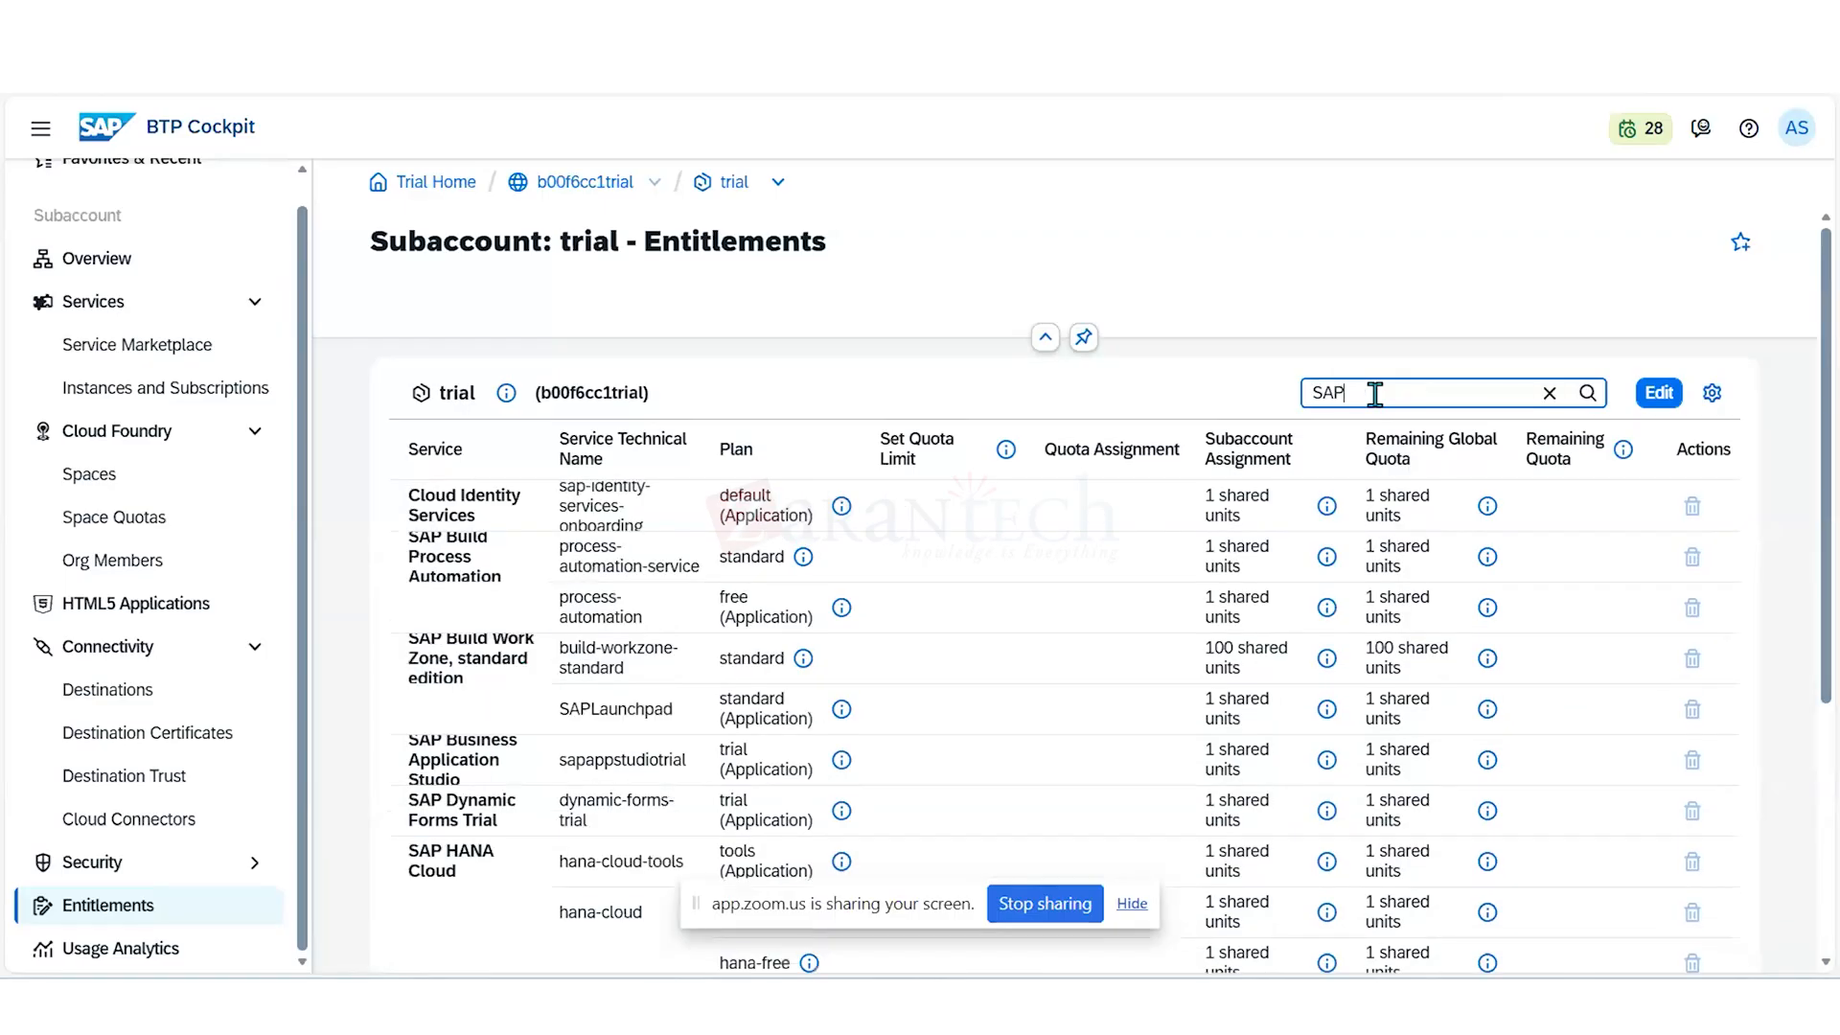
type(" B")
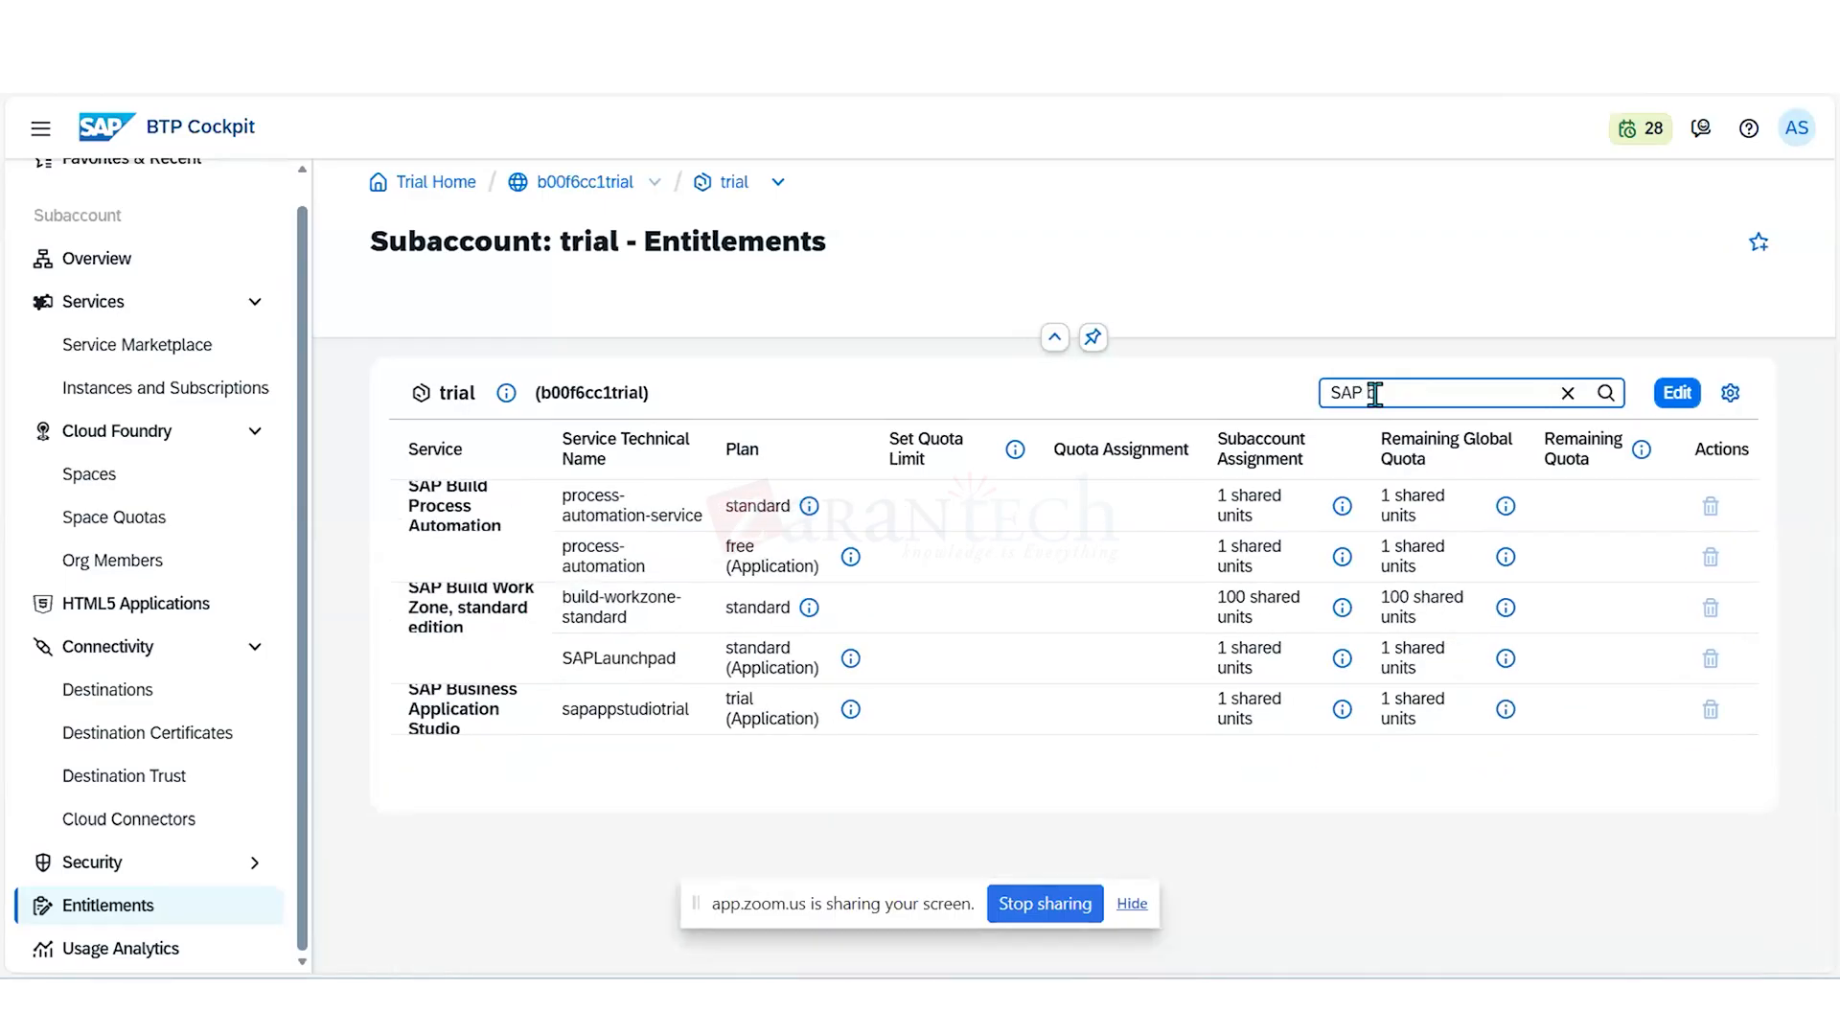
type("uild")
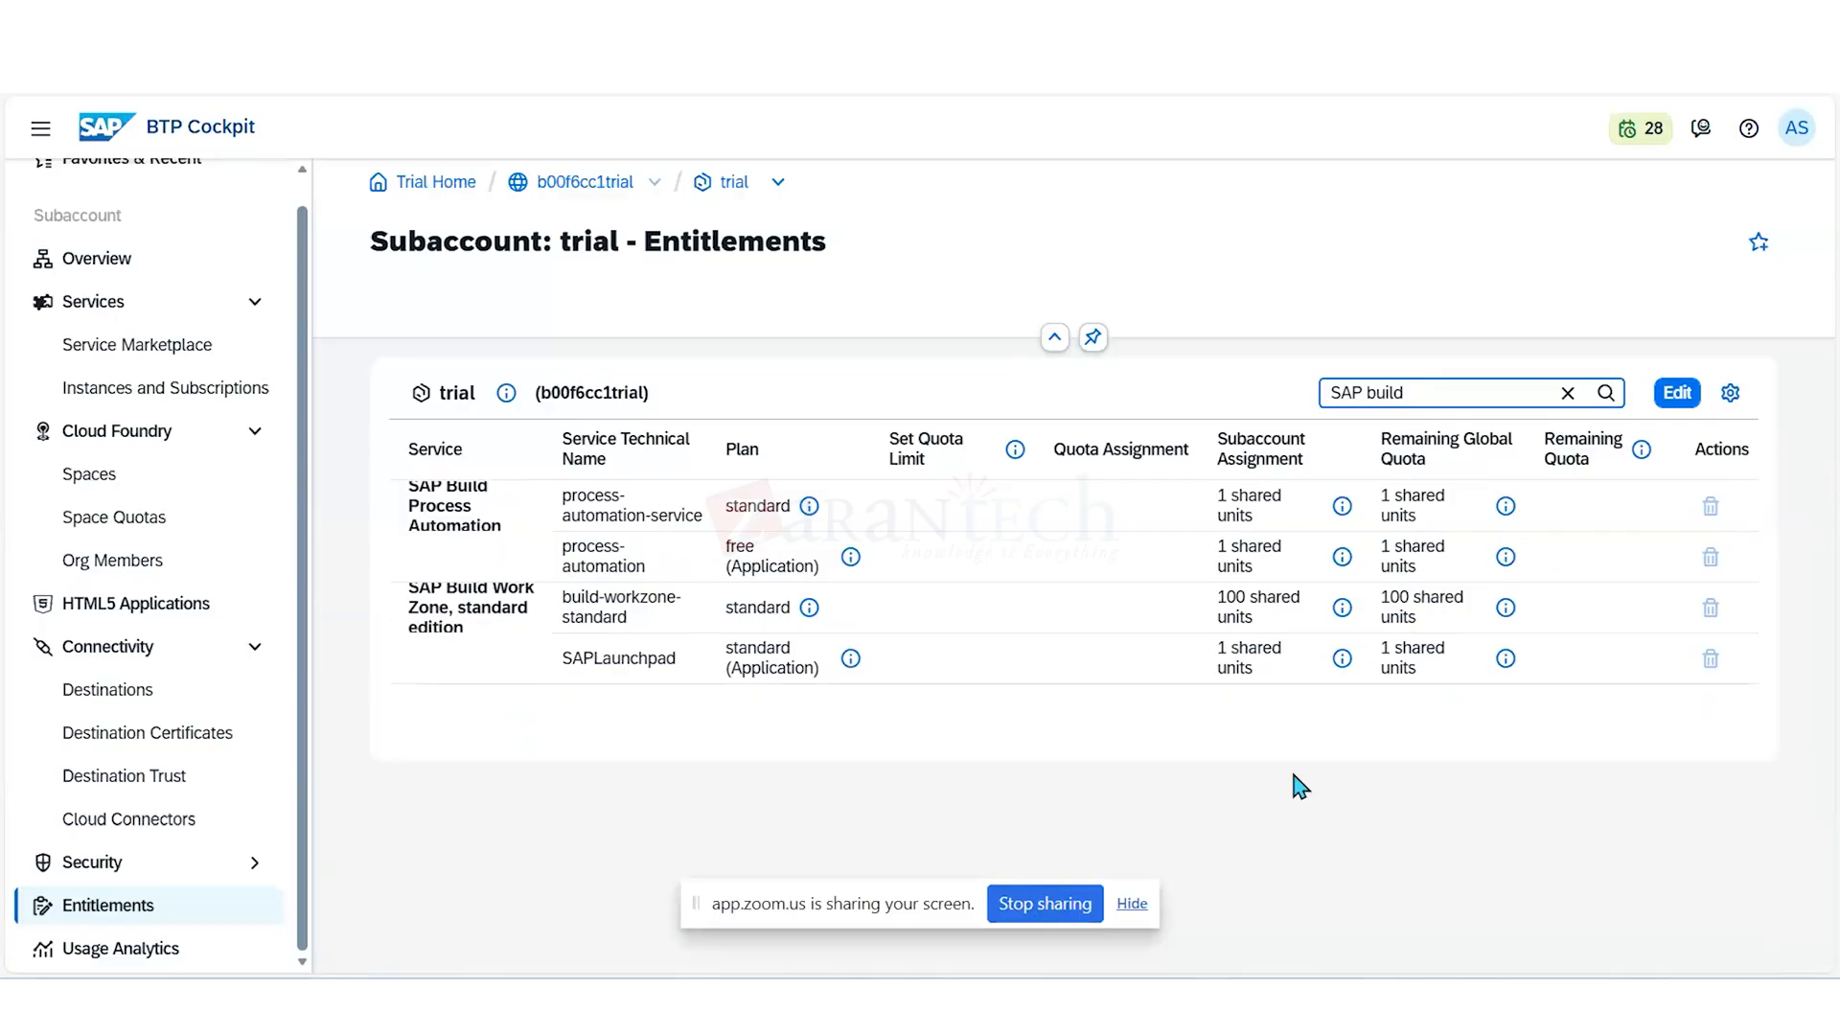
- Remove all SAP Build Process Automation and SAP Build Work Zone, standard edition plans from the entitlements, and save
left_click(1676, 392)
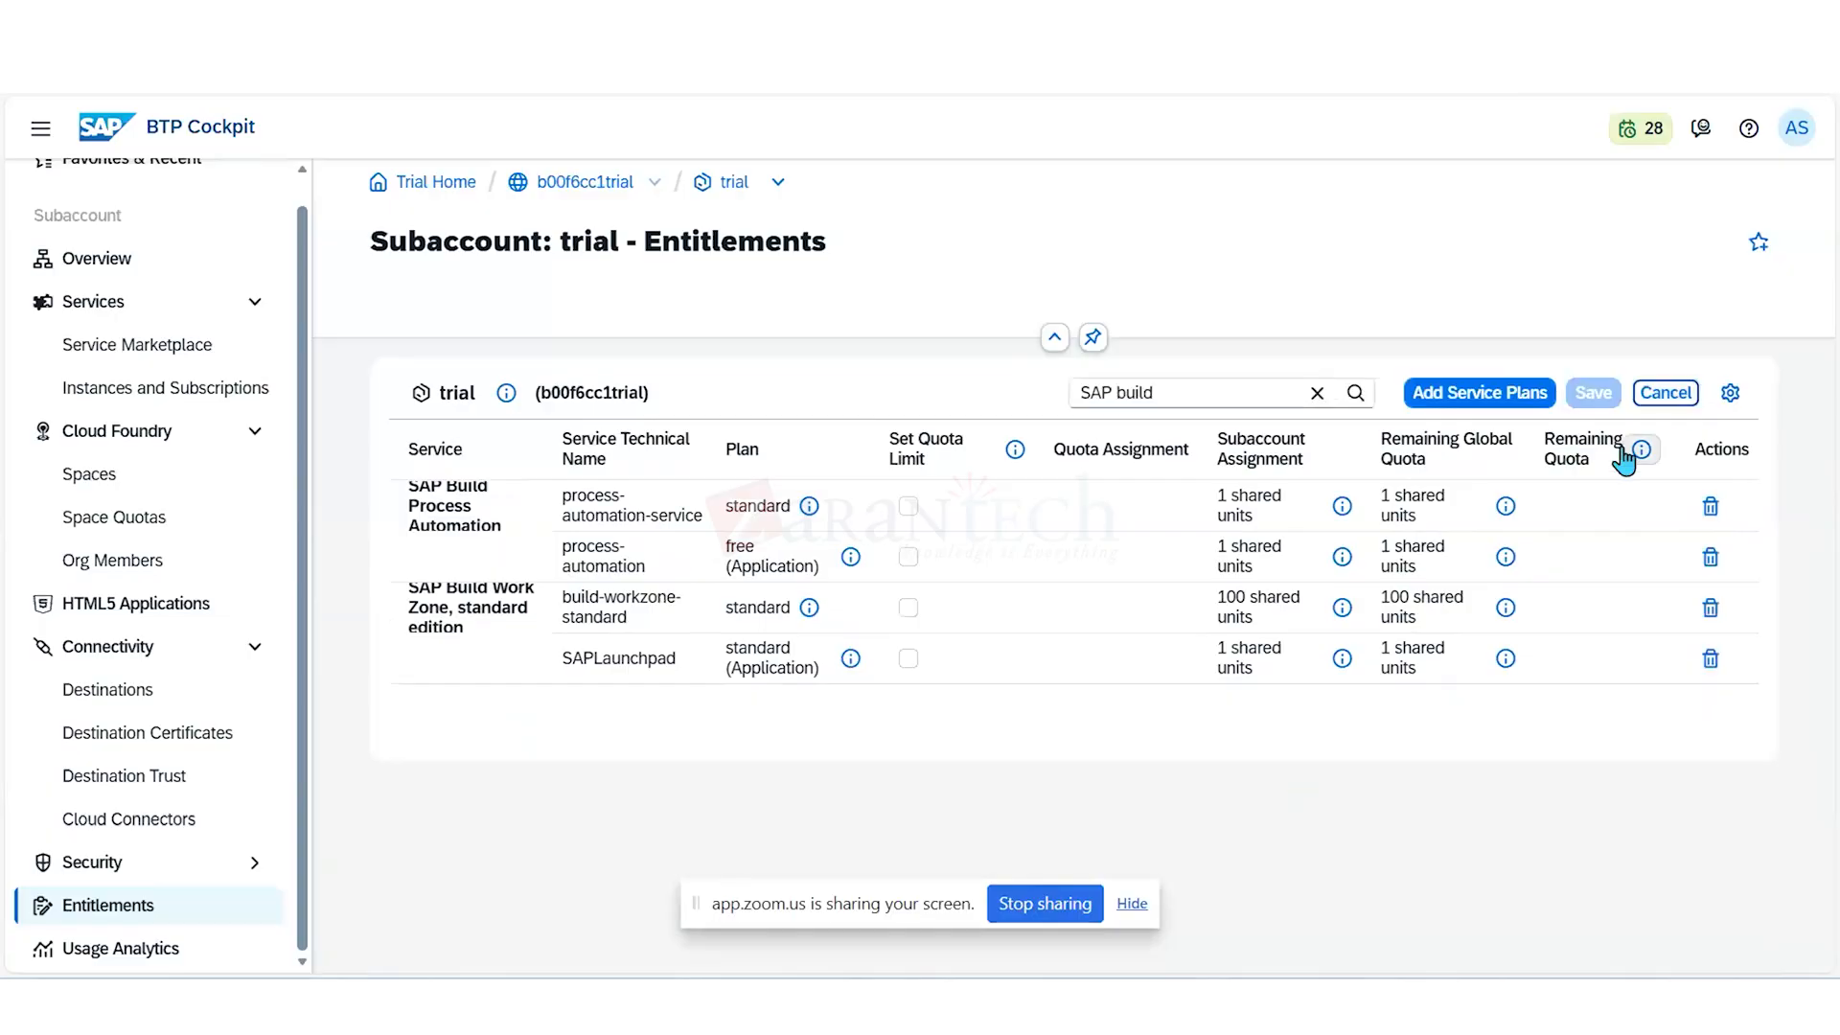
left_click(1711, 508)
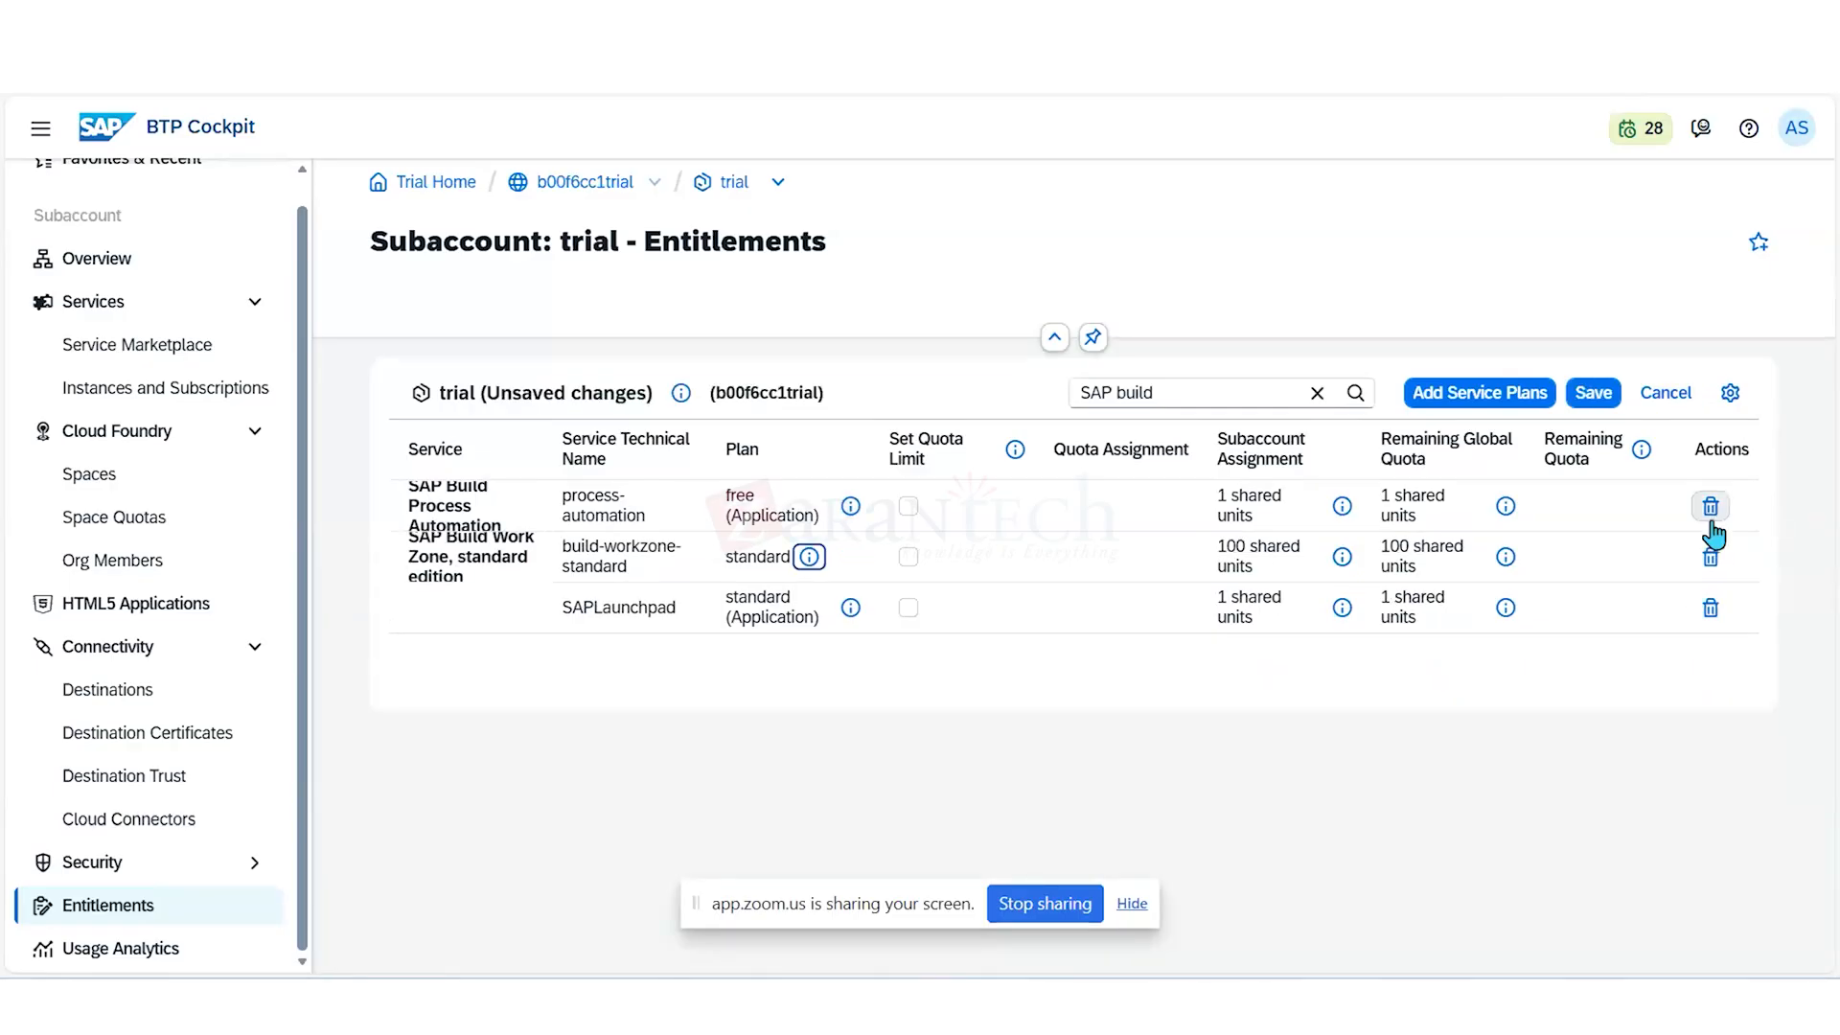
left_click(1711, 508)
left_click(1710, 508)
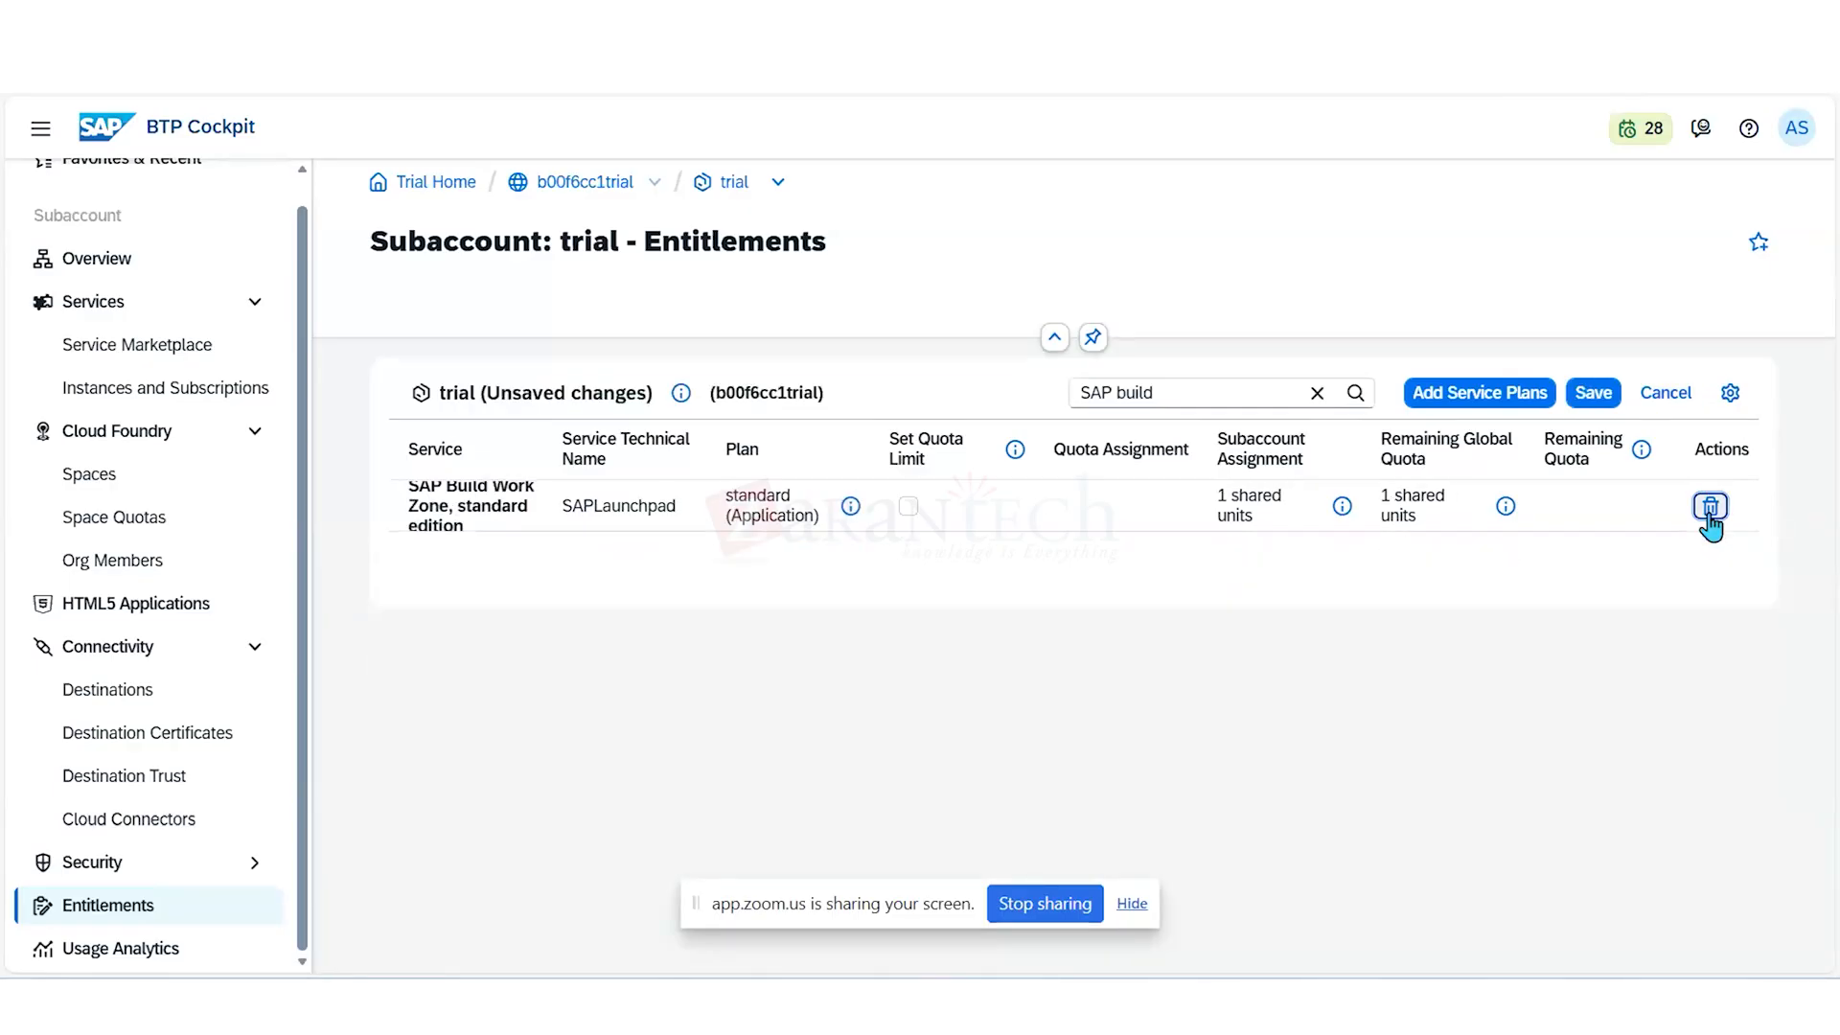
left_click(1710, 508)
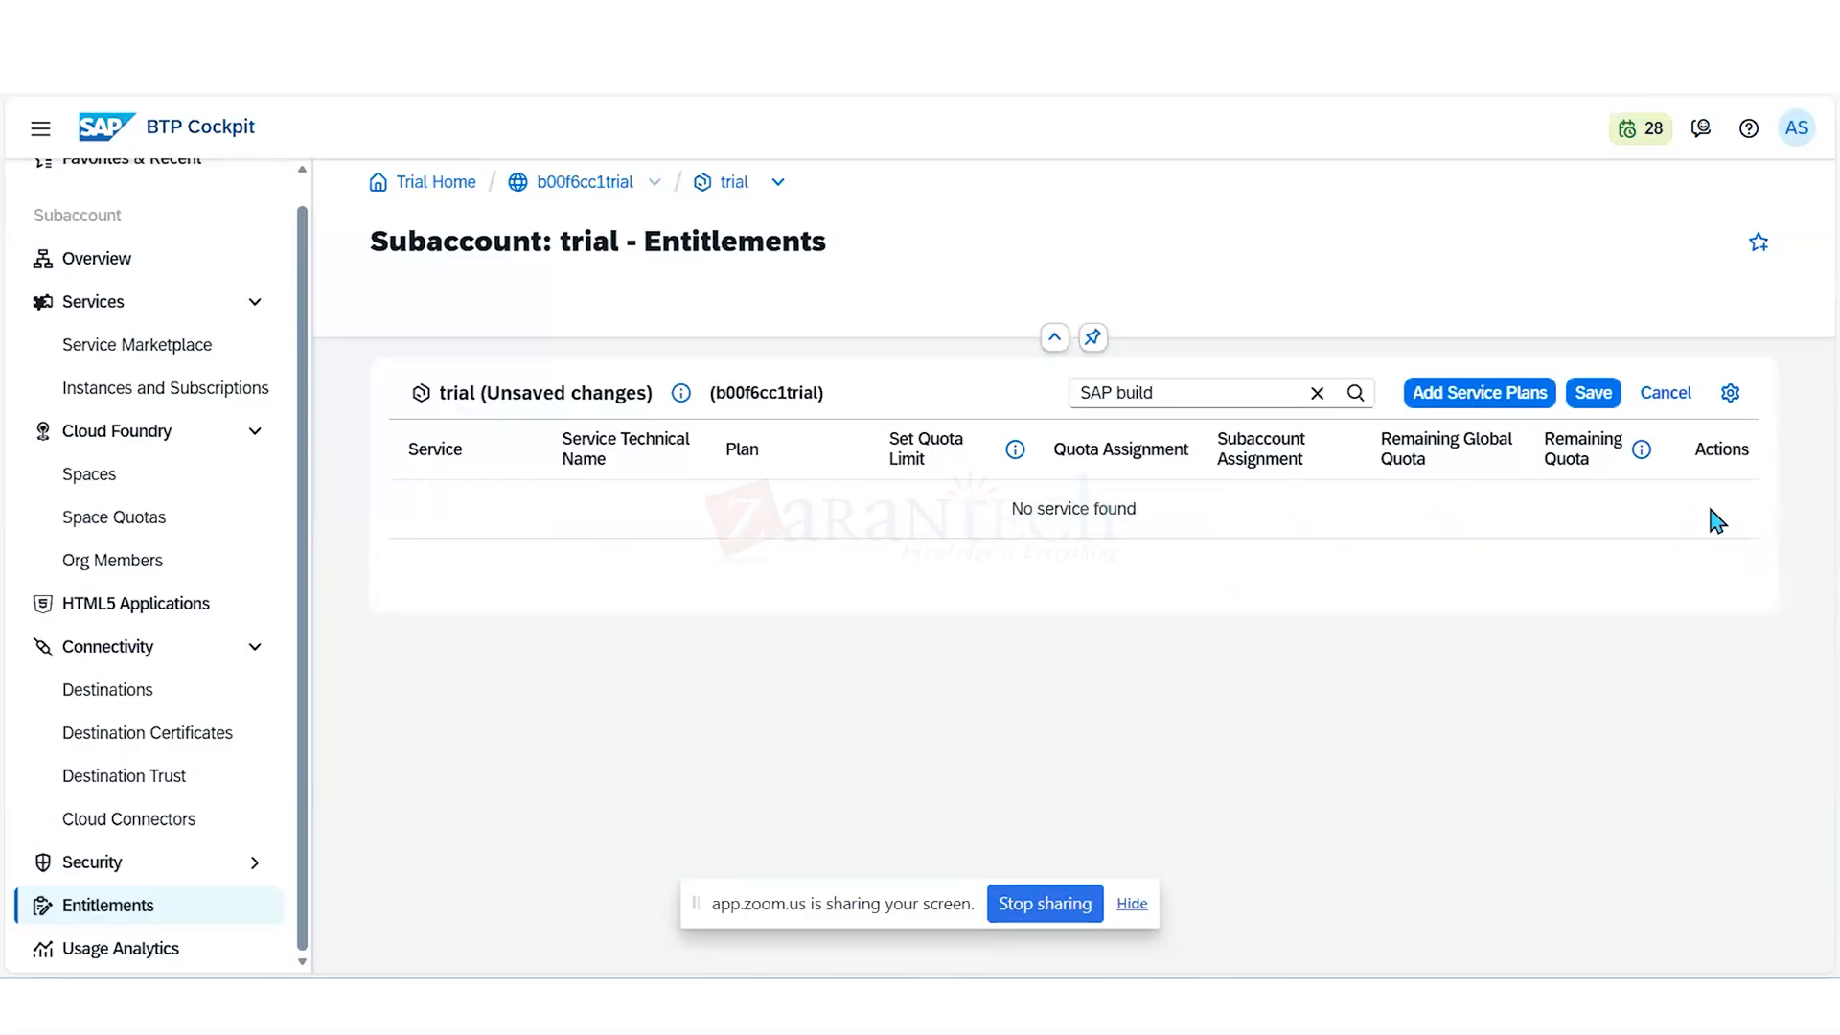
left_click(1590, 393)
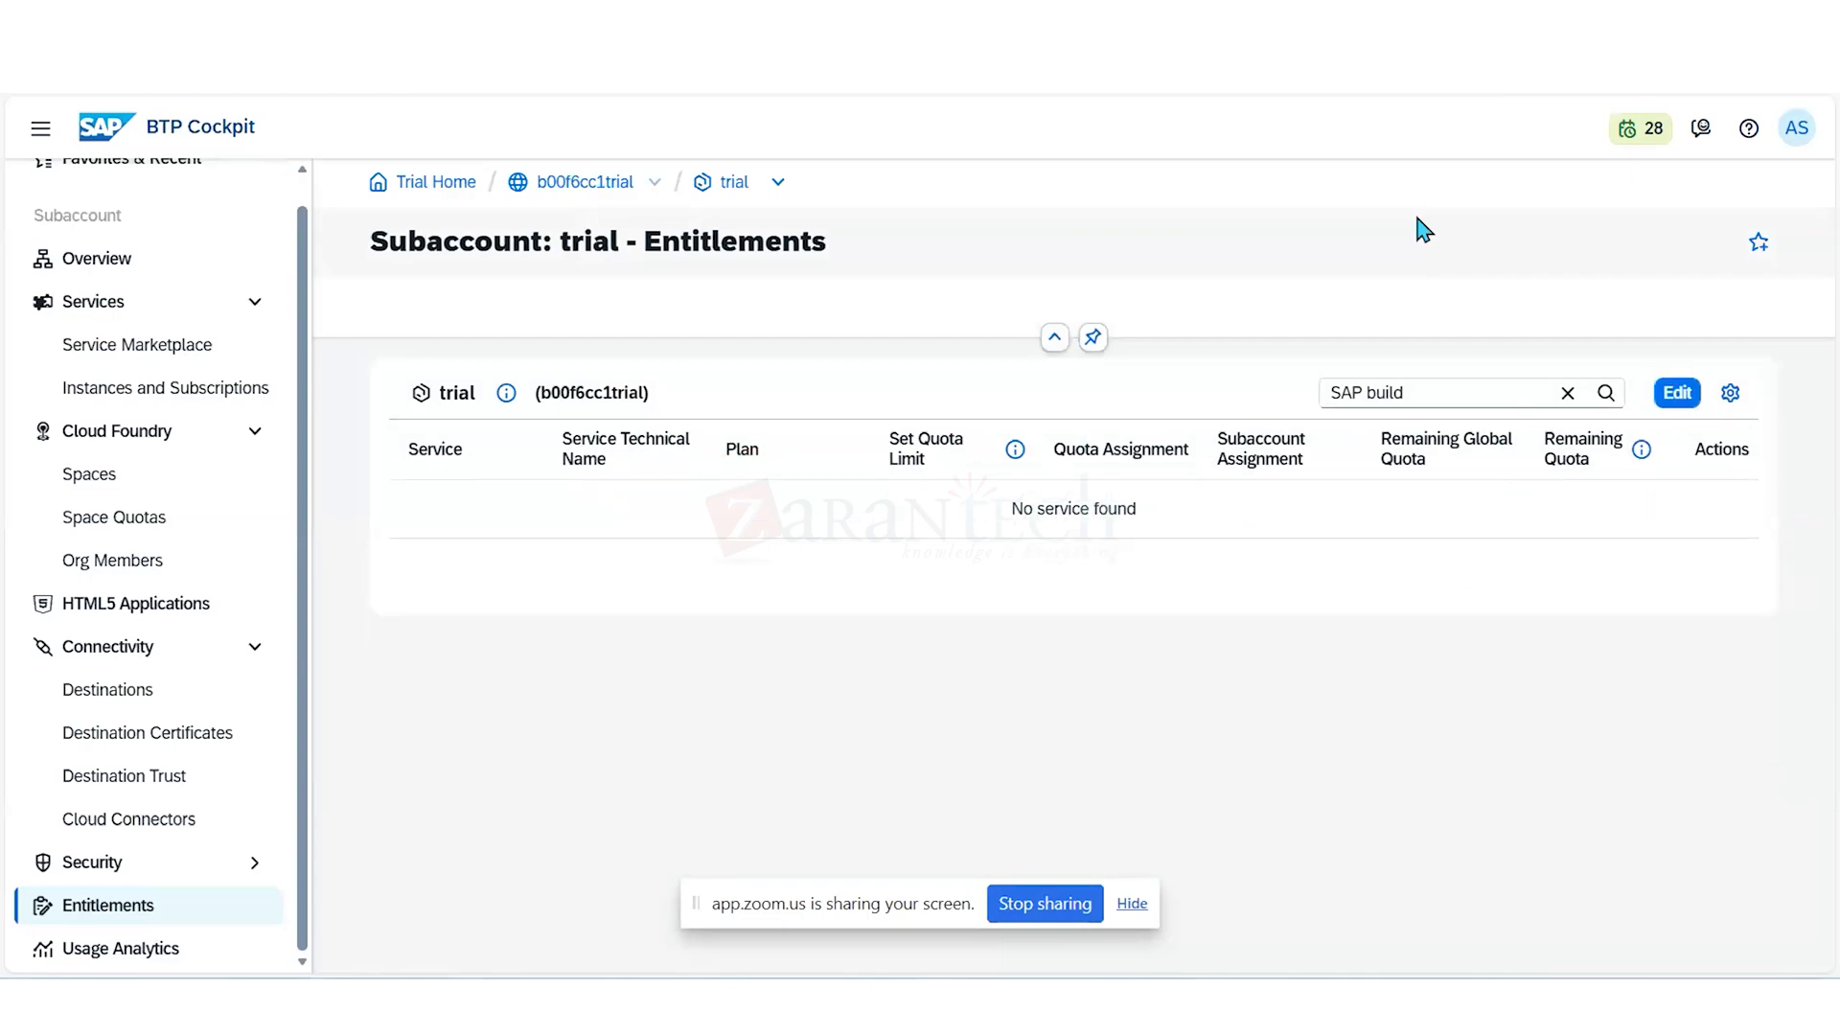
- Clear the entitlements filter and open the subaccount's Instances and Subscriptions
left_click(1567, 395)
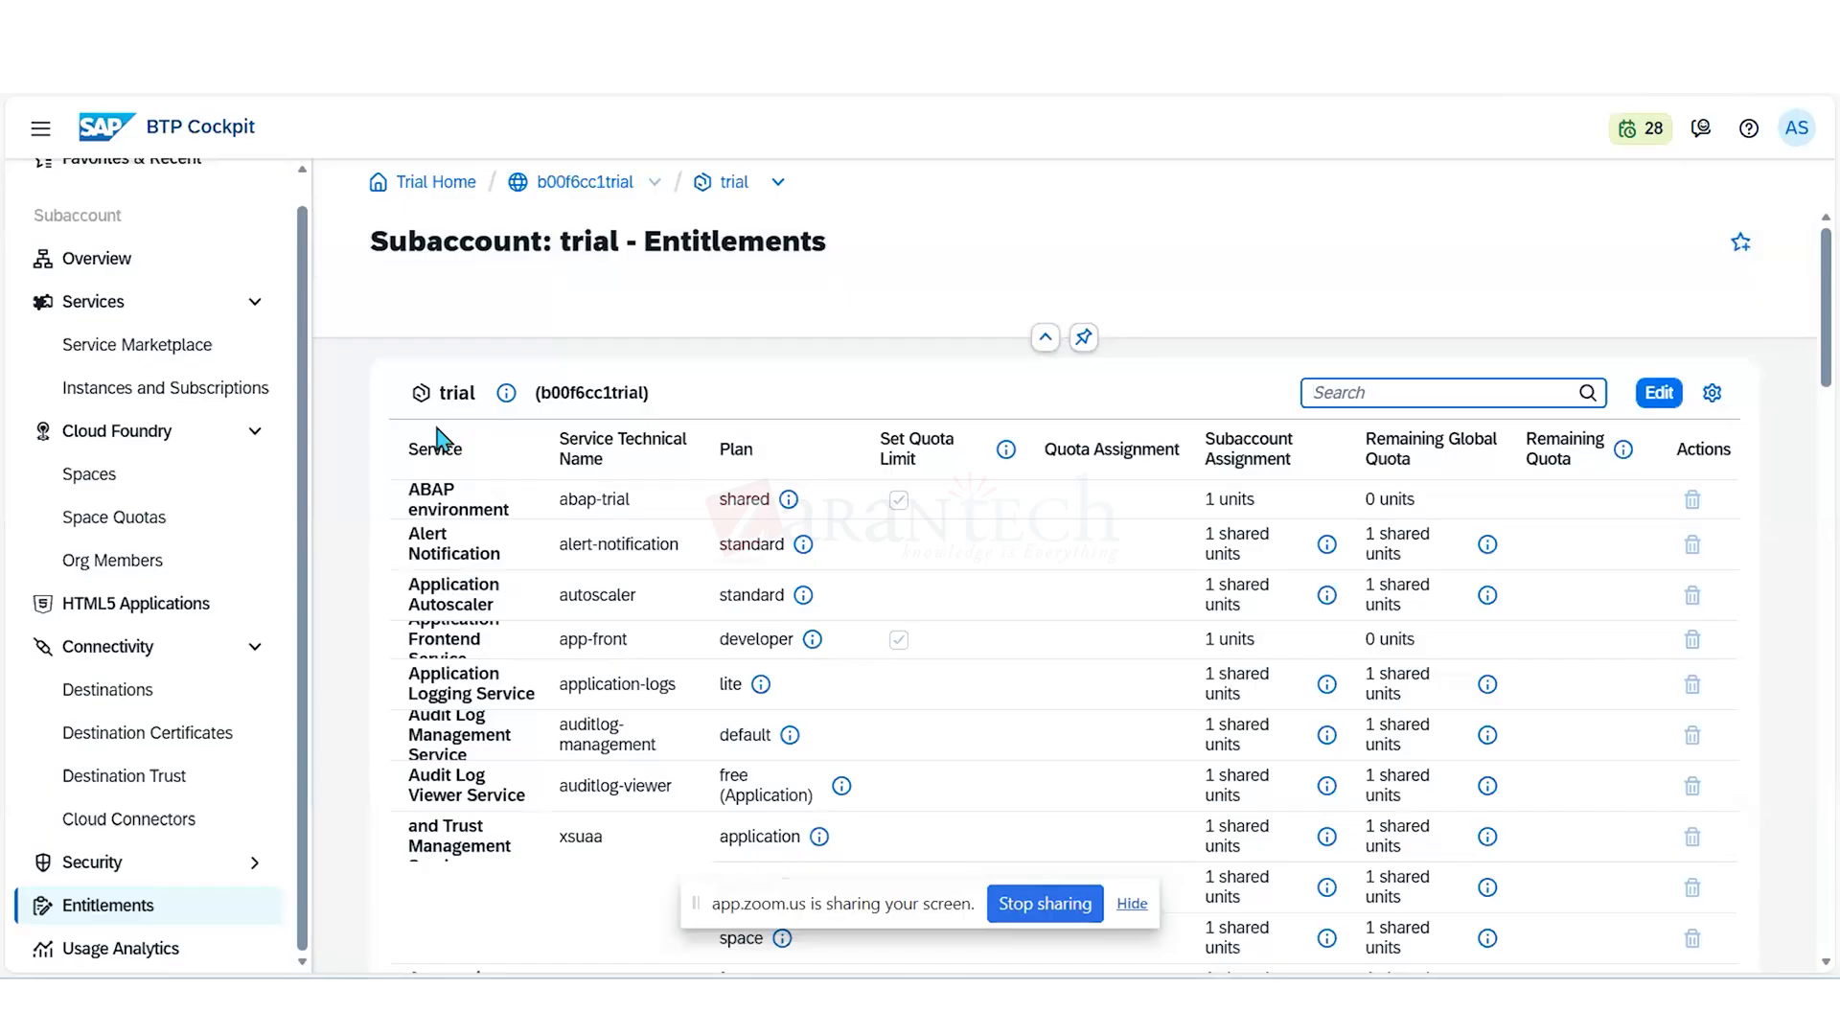
left_click(169, 396)
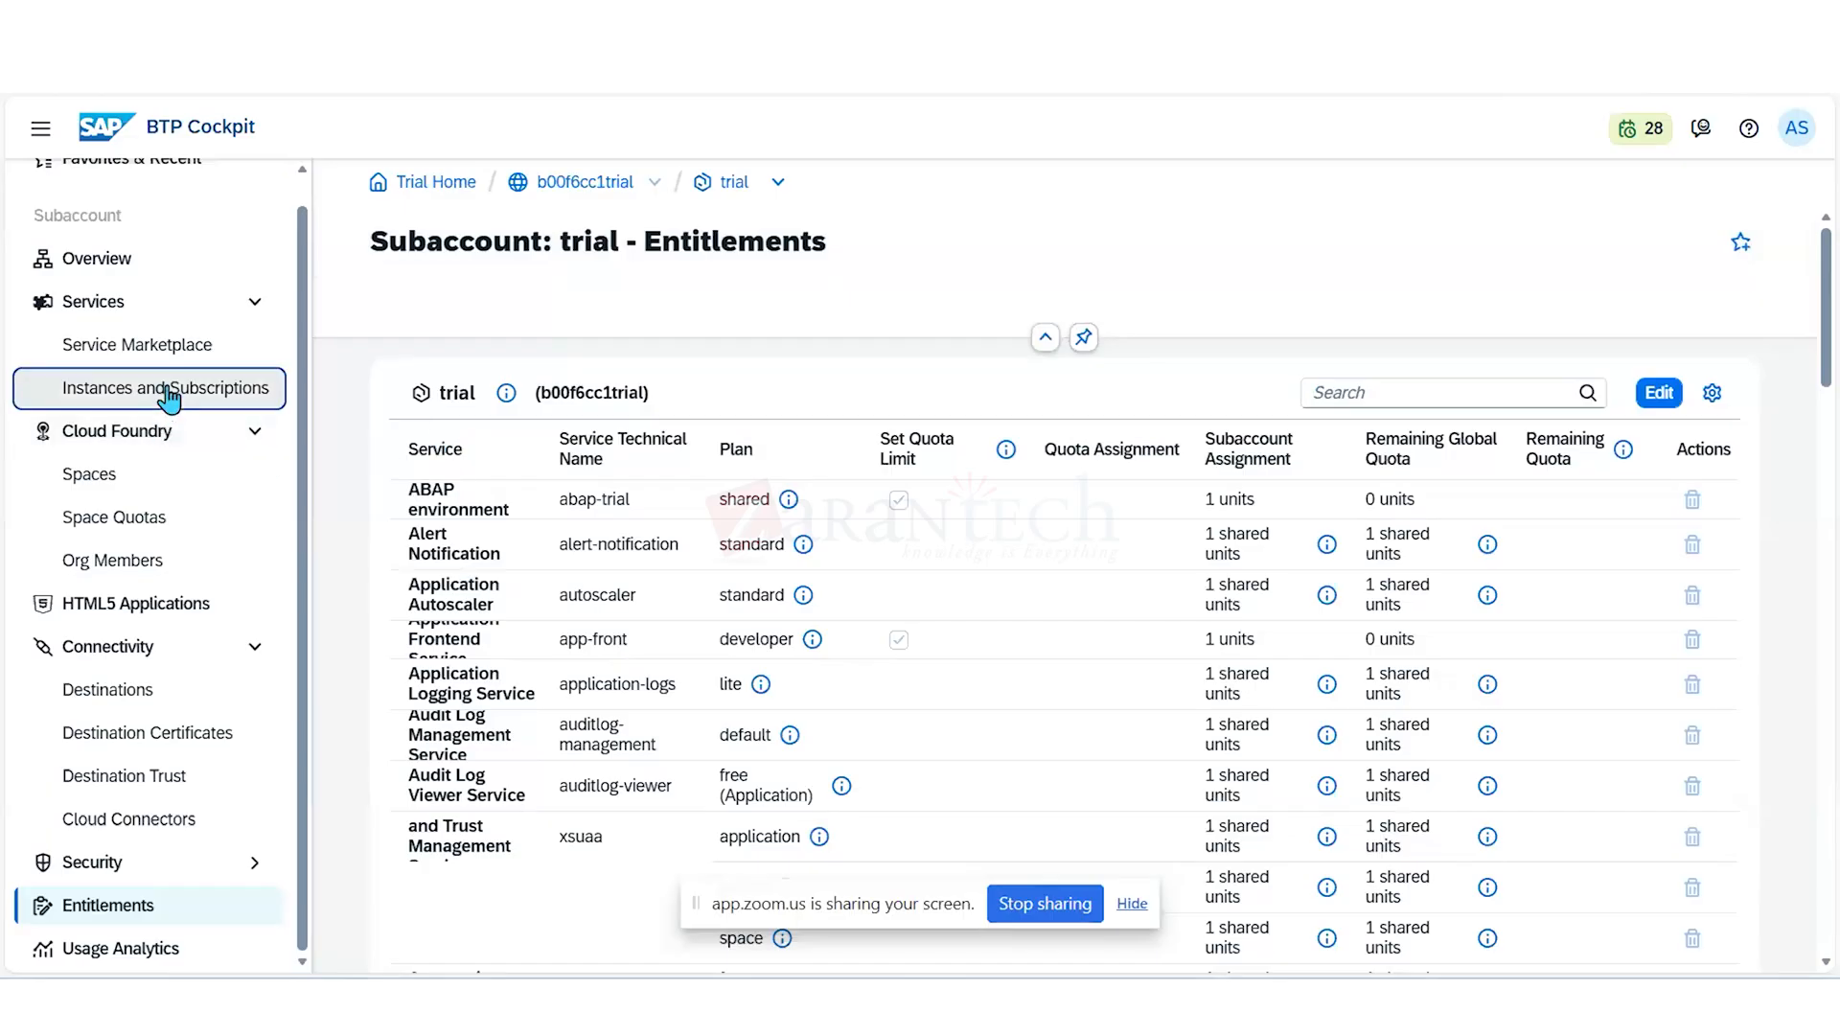
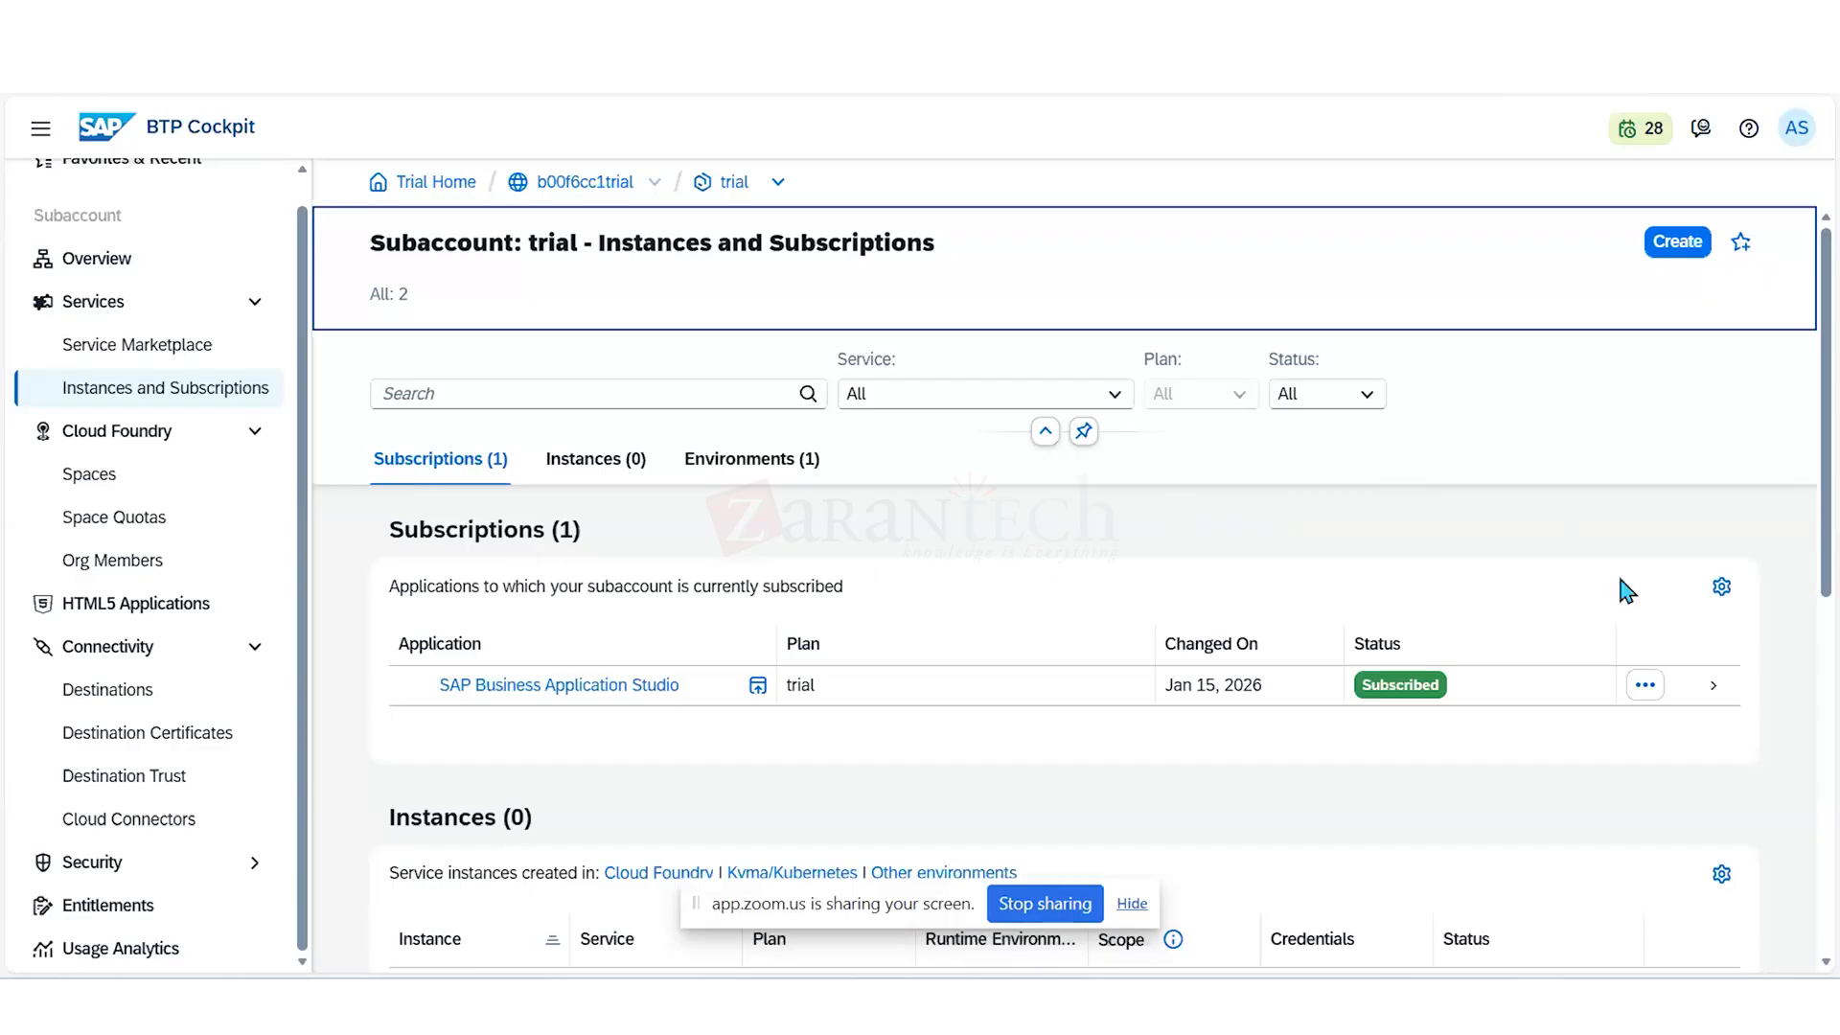
- Delete the subaccount's subscription to SAP Business Application Studio and confirm the deletion
left_click(1644, 686)
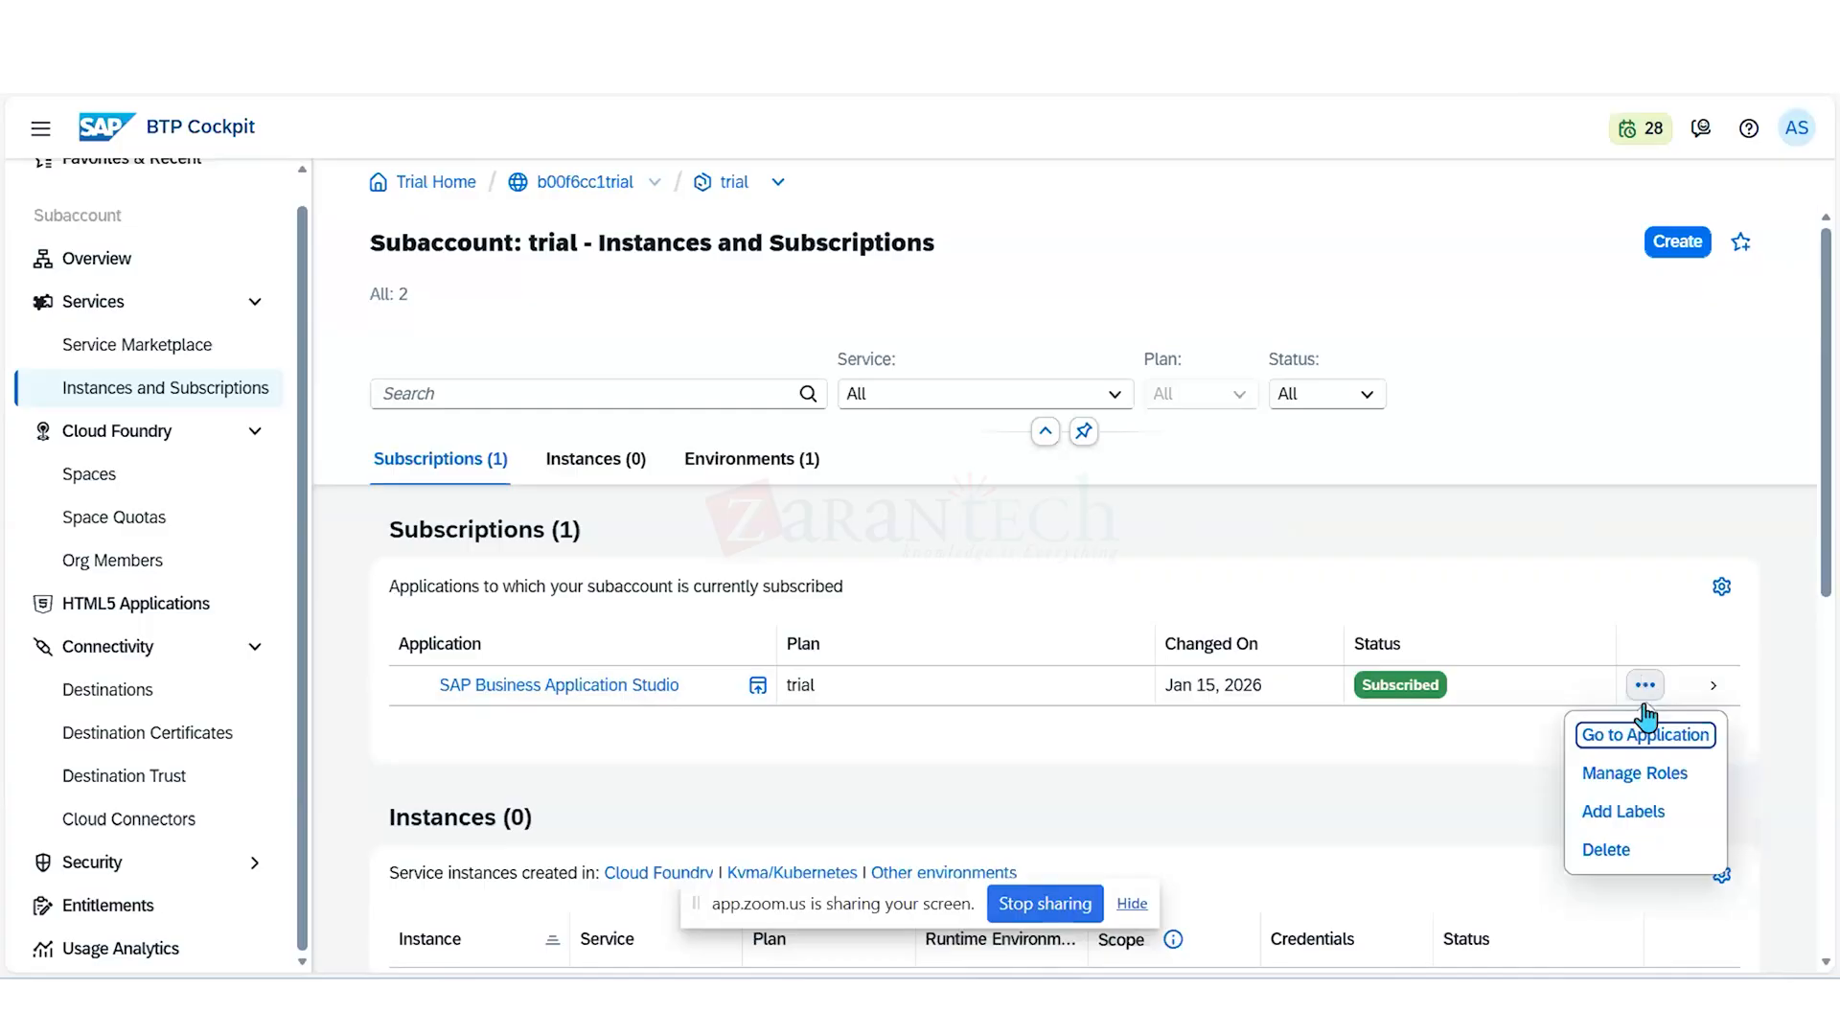
left_click(1618, 858)
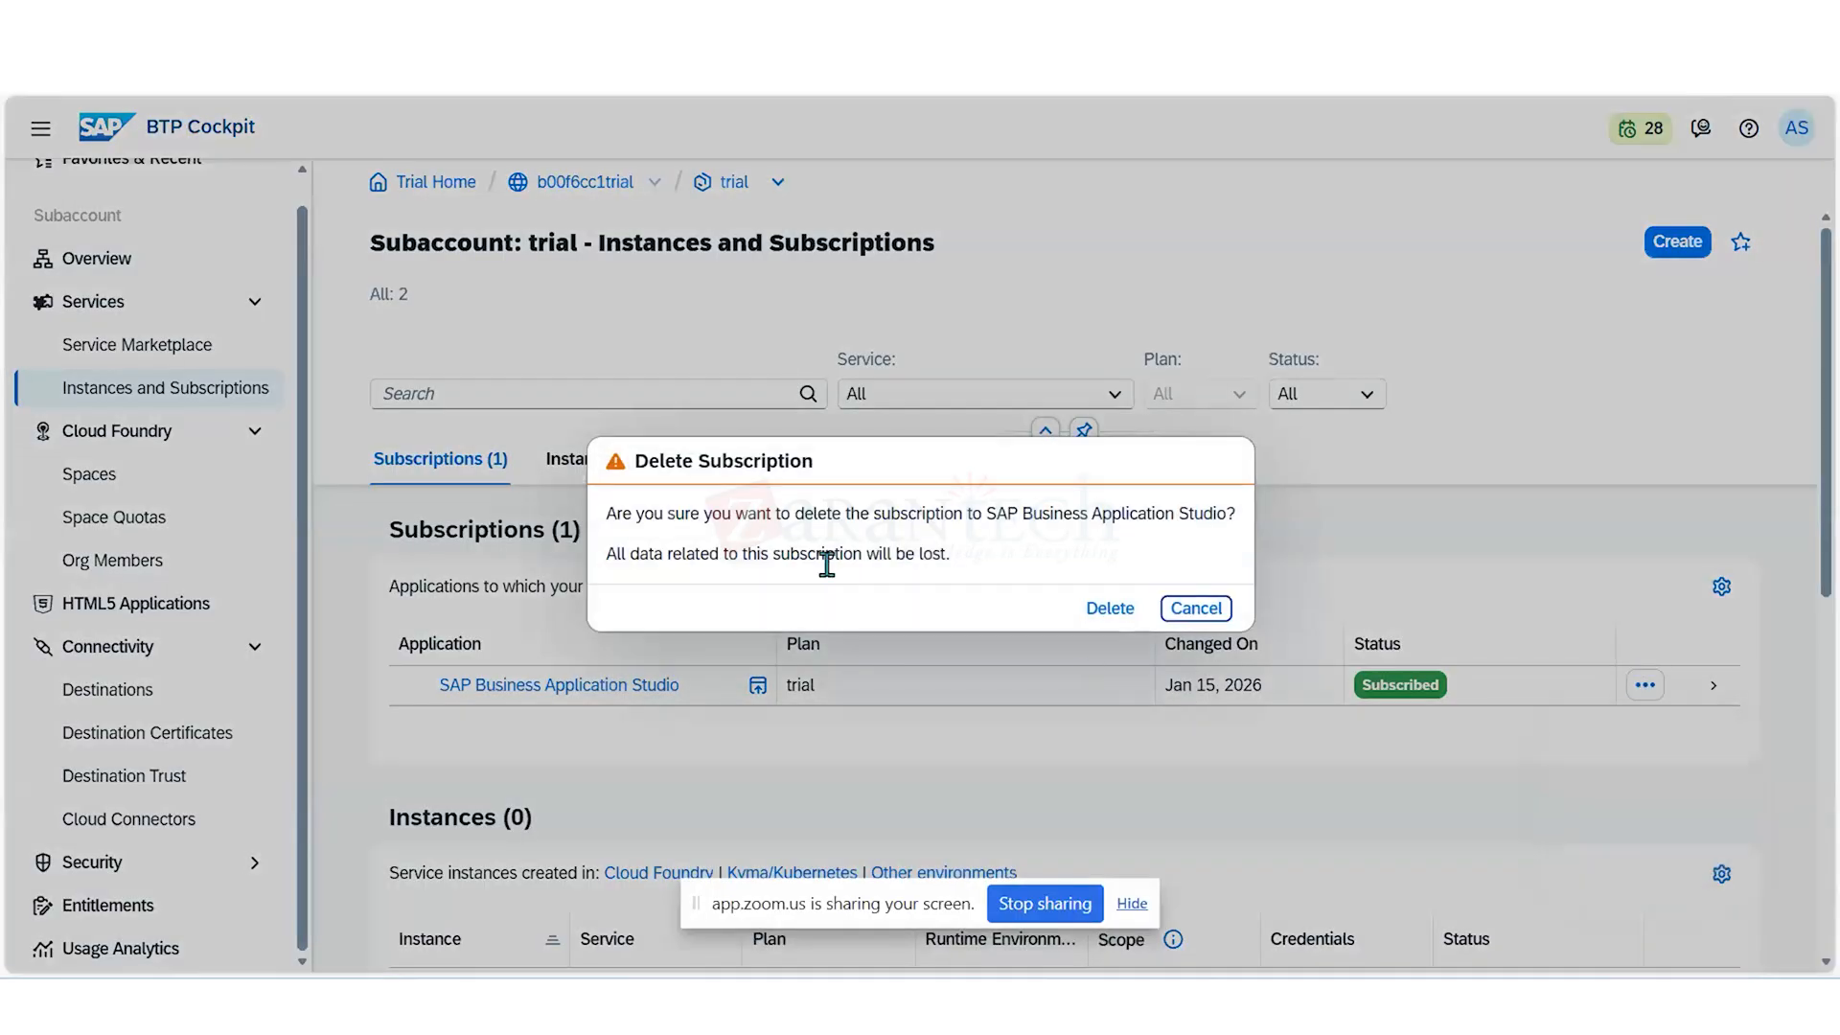
left_click(1092, 615)
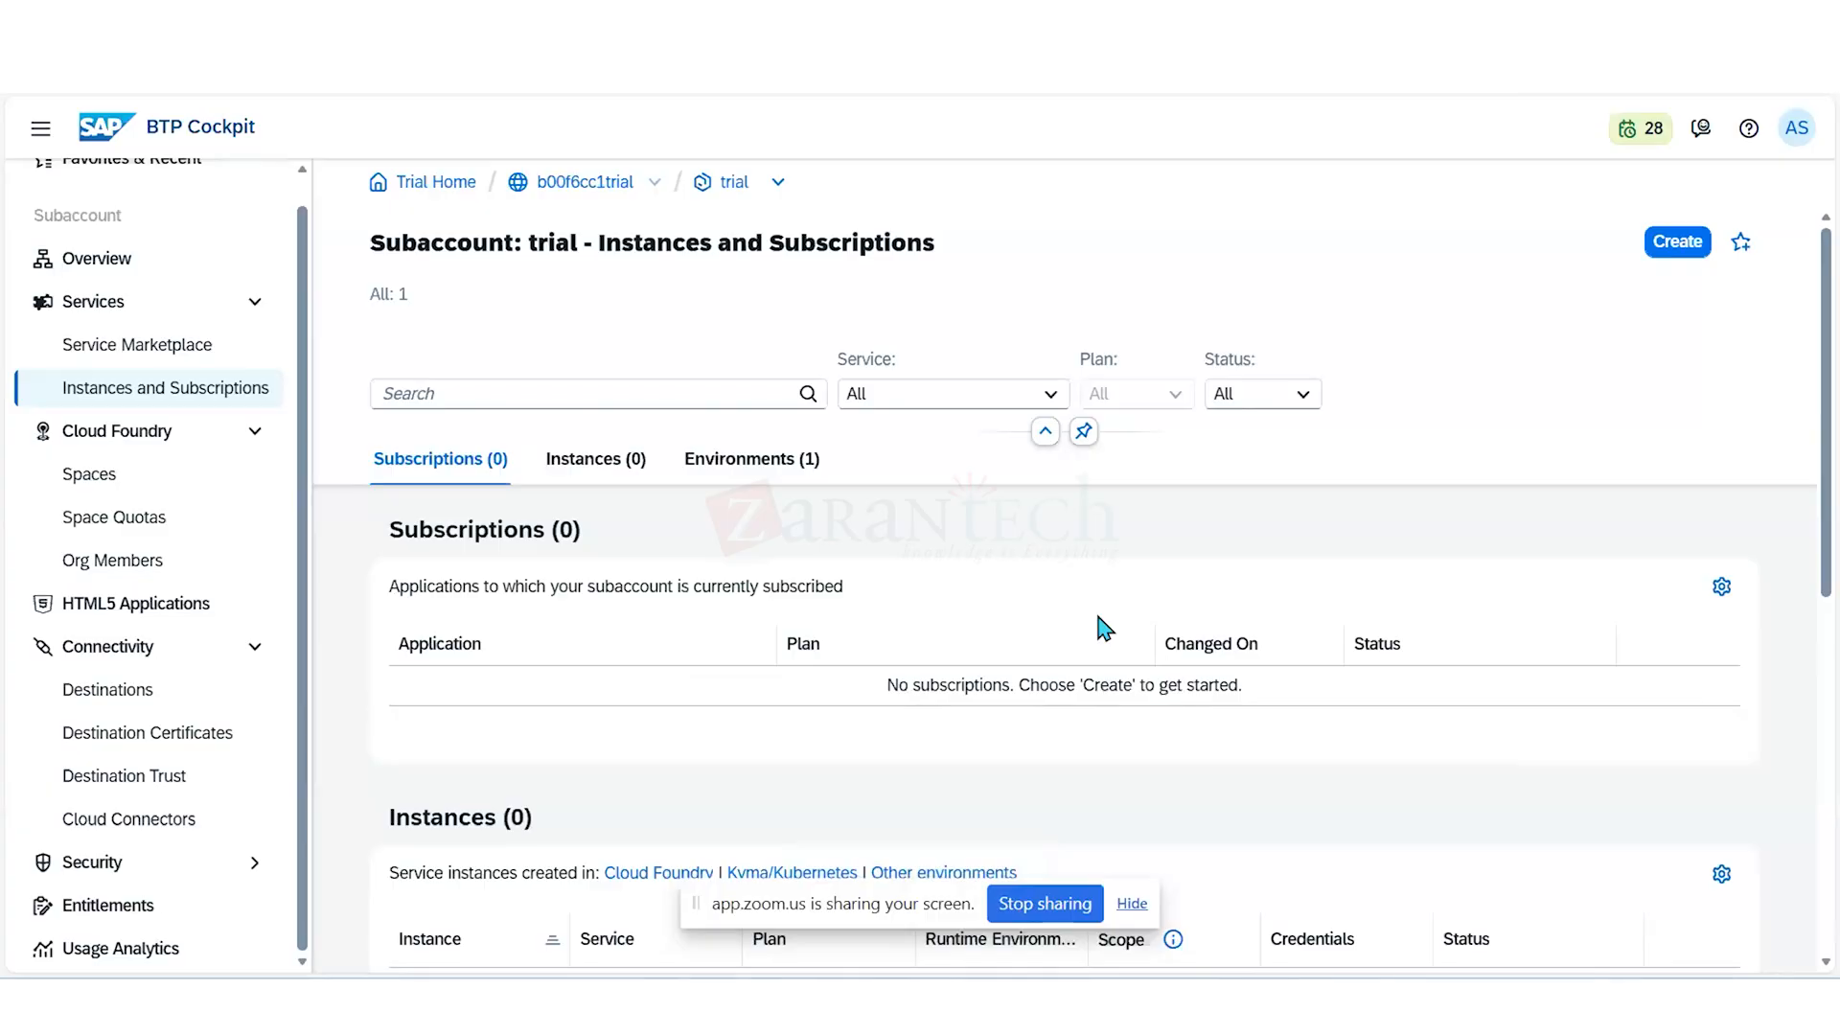
- From the trial subaccount's overview, disable Cloud Foundry and confirm deleting its environment instance
left_click(104, 260)
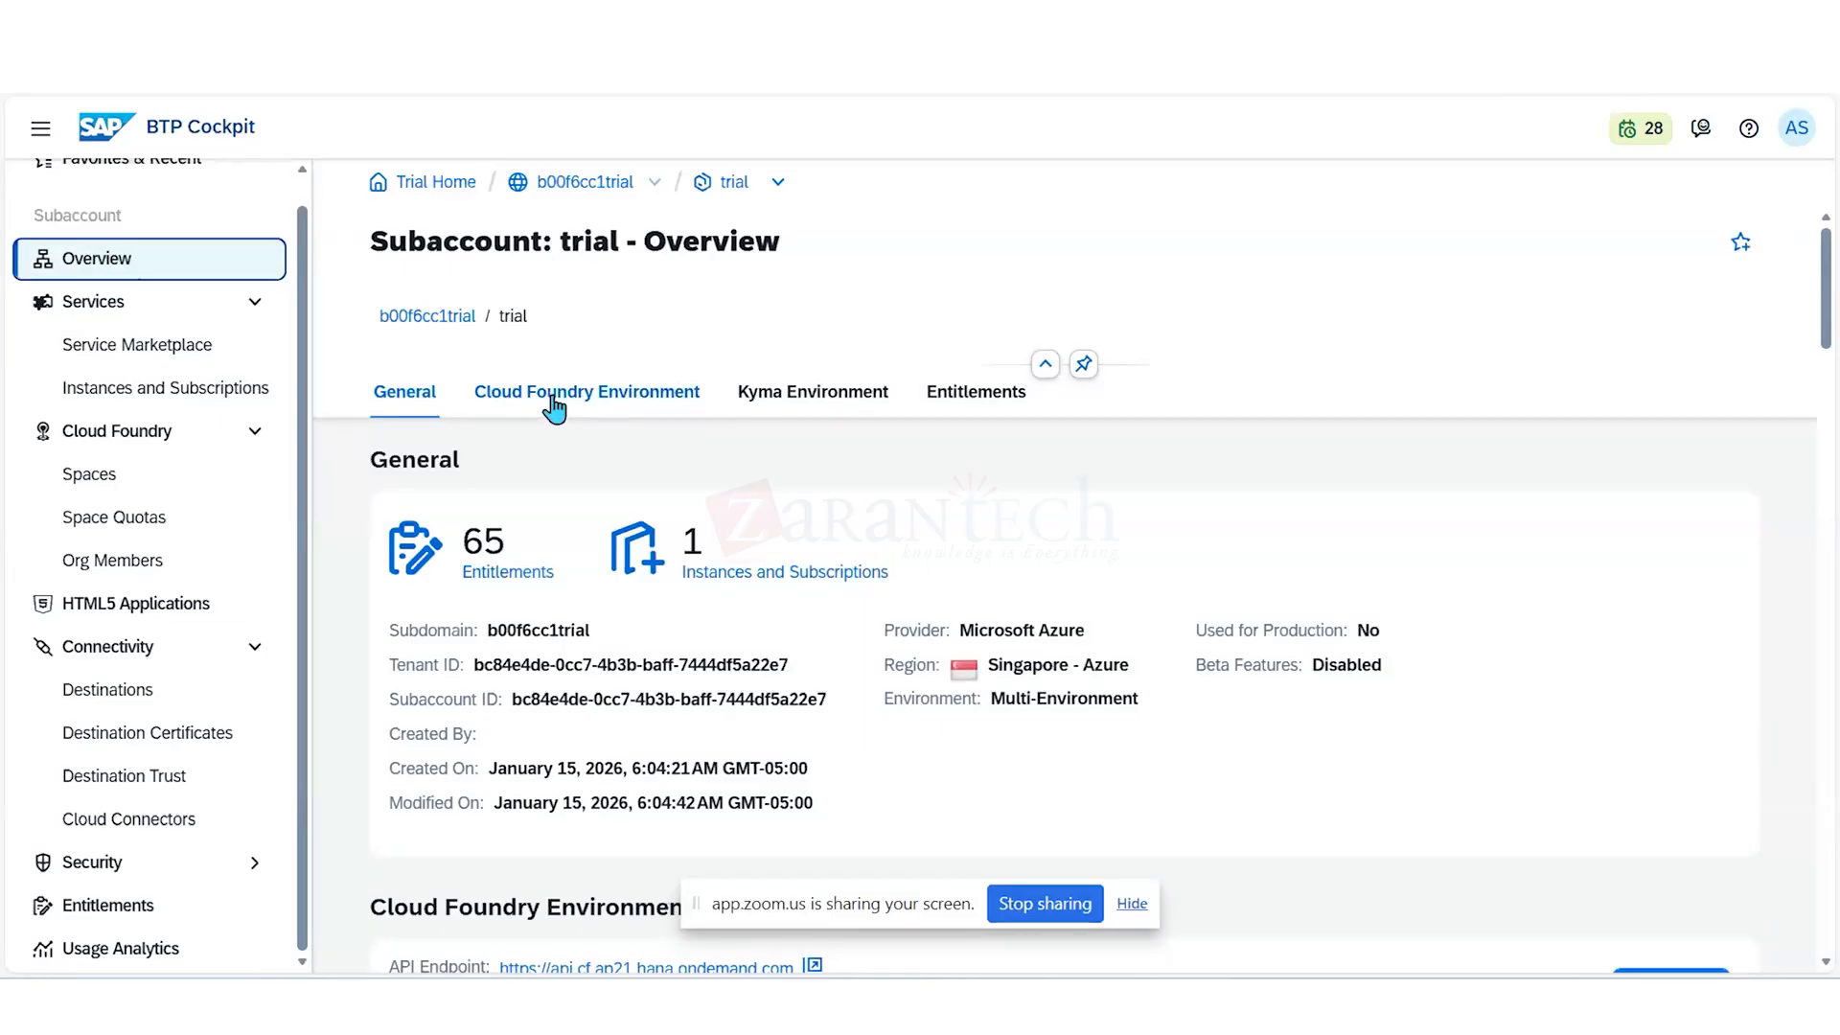
scroll(636, 472, "down", 1)
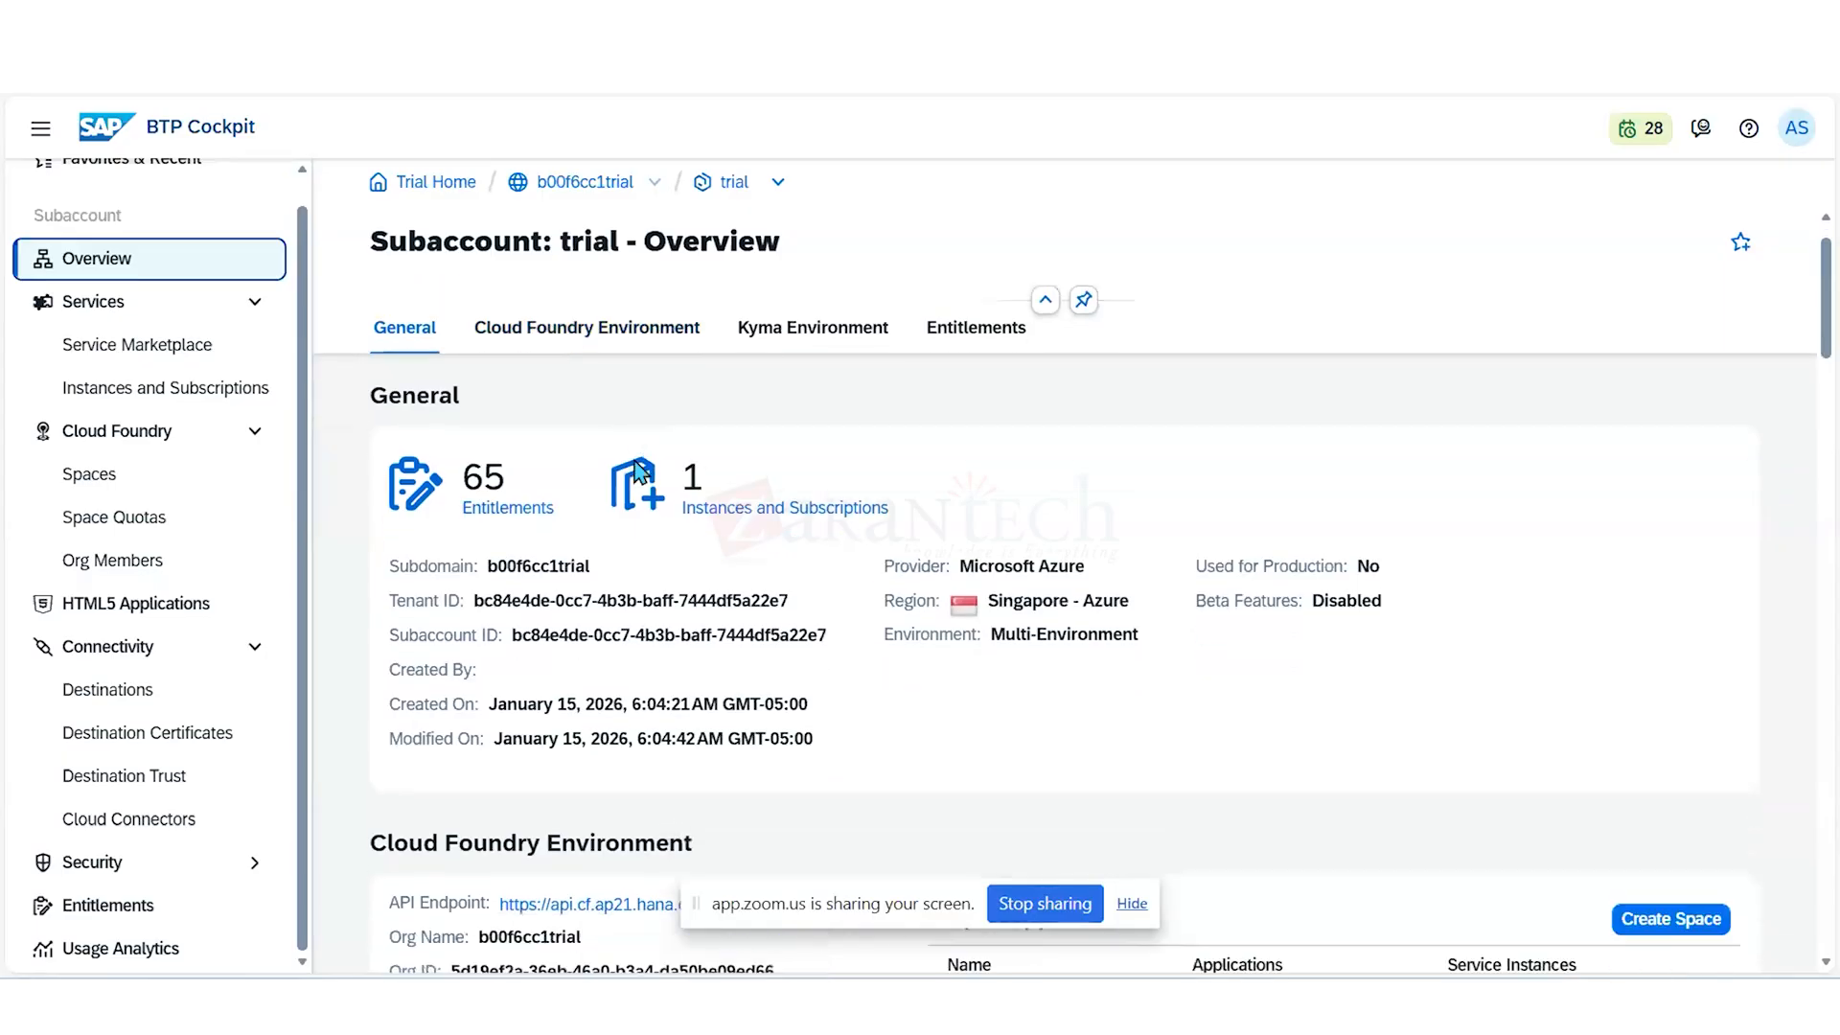
scroll(637, 471, "down", 1)
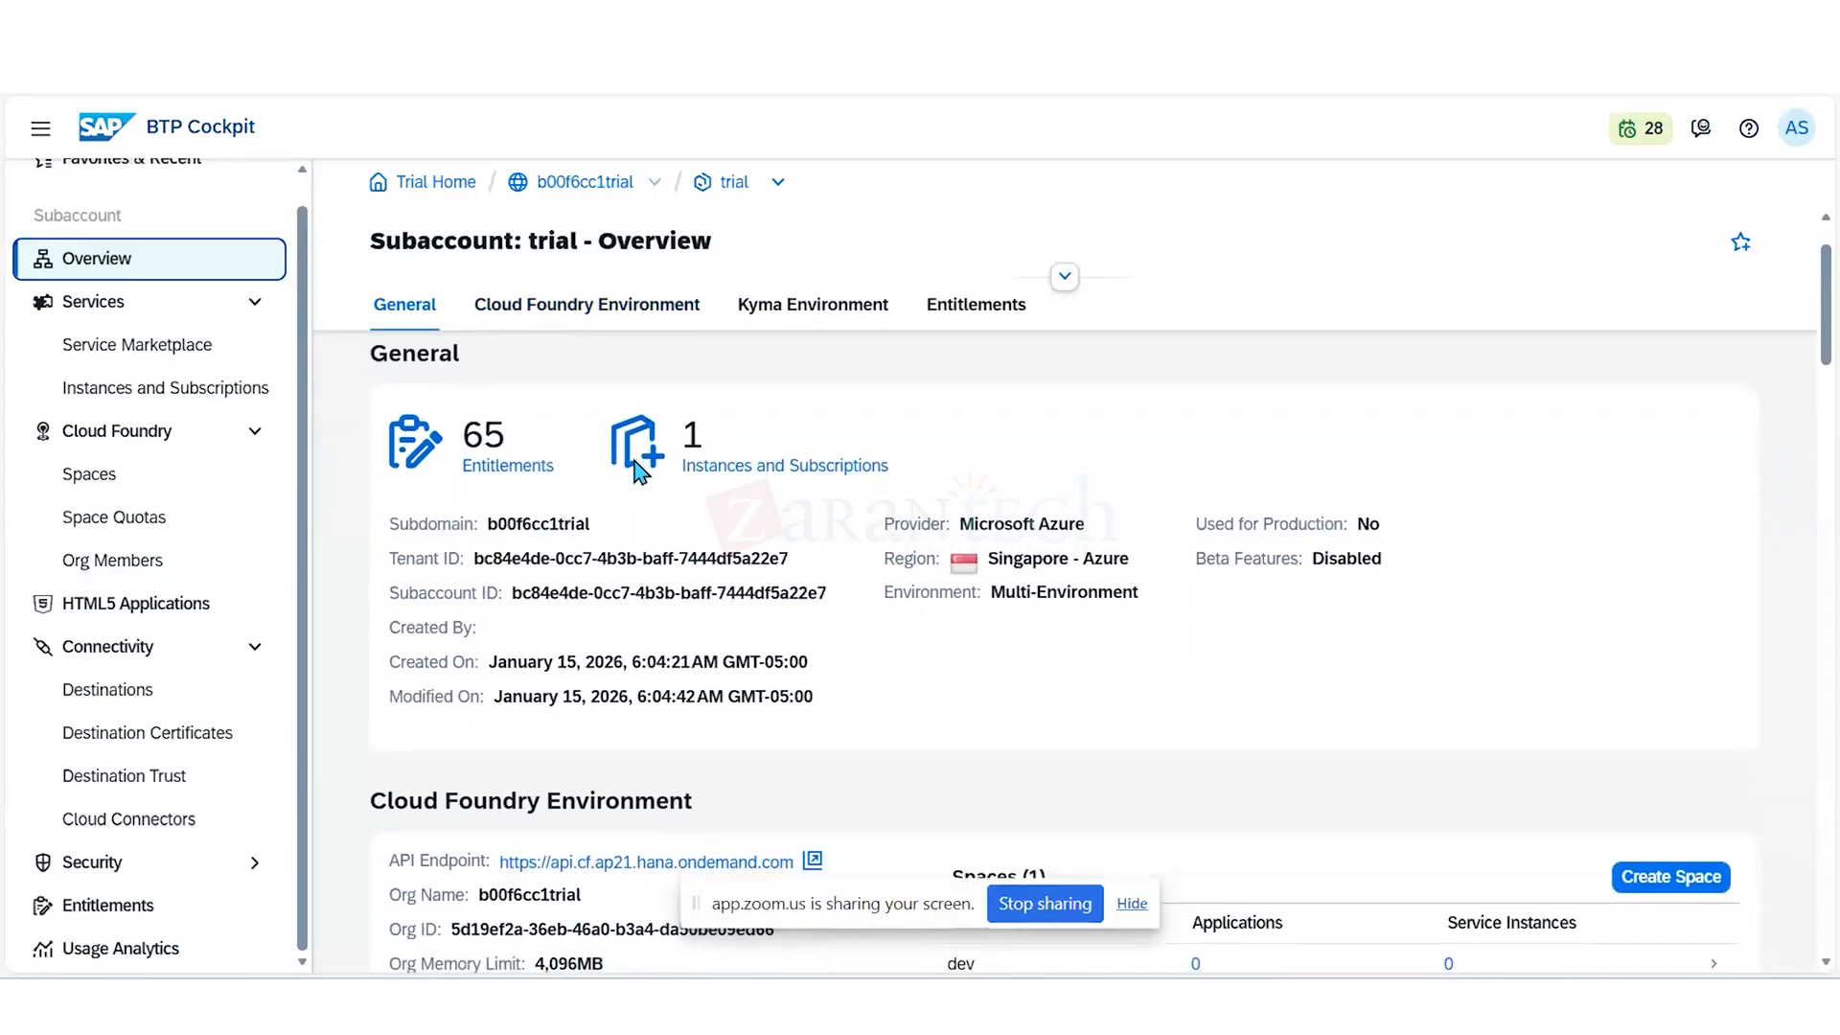
scroll(637, 467, "down", 1)
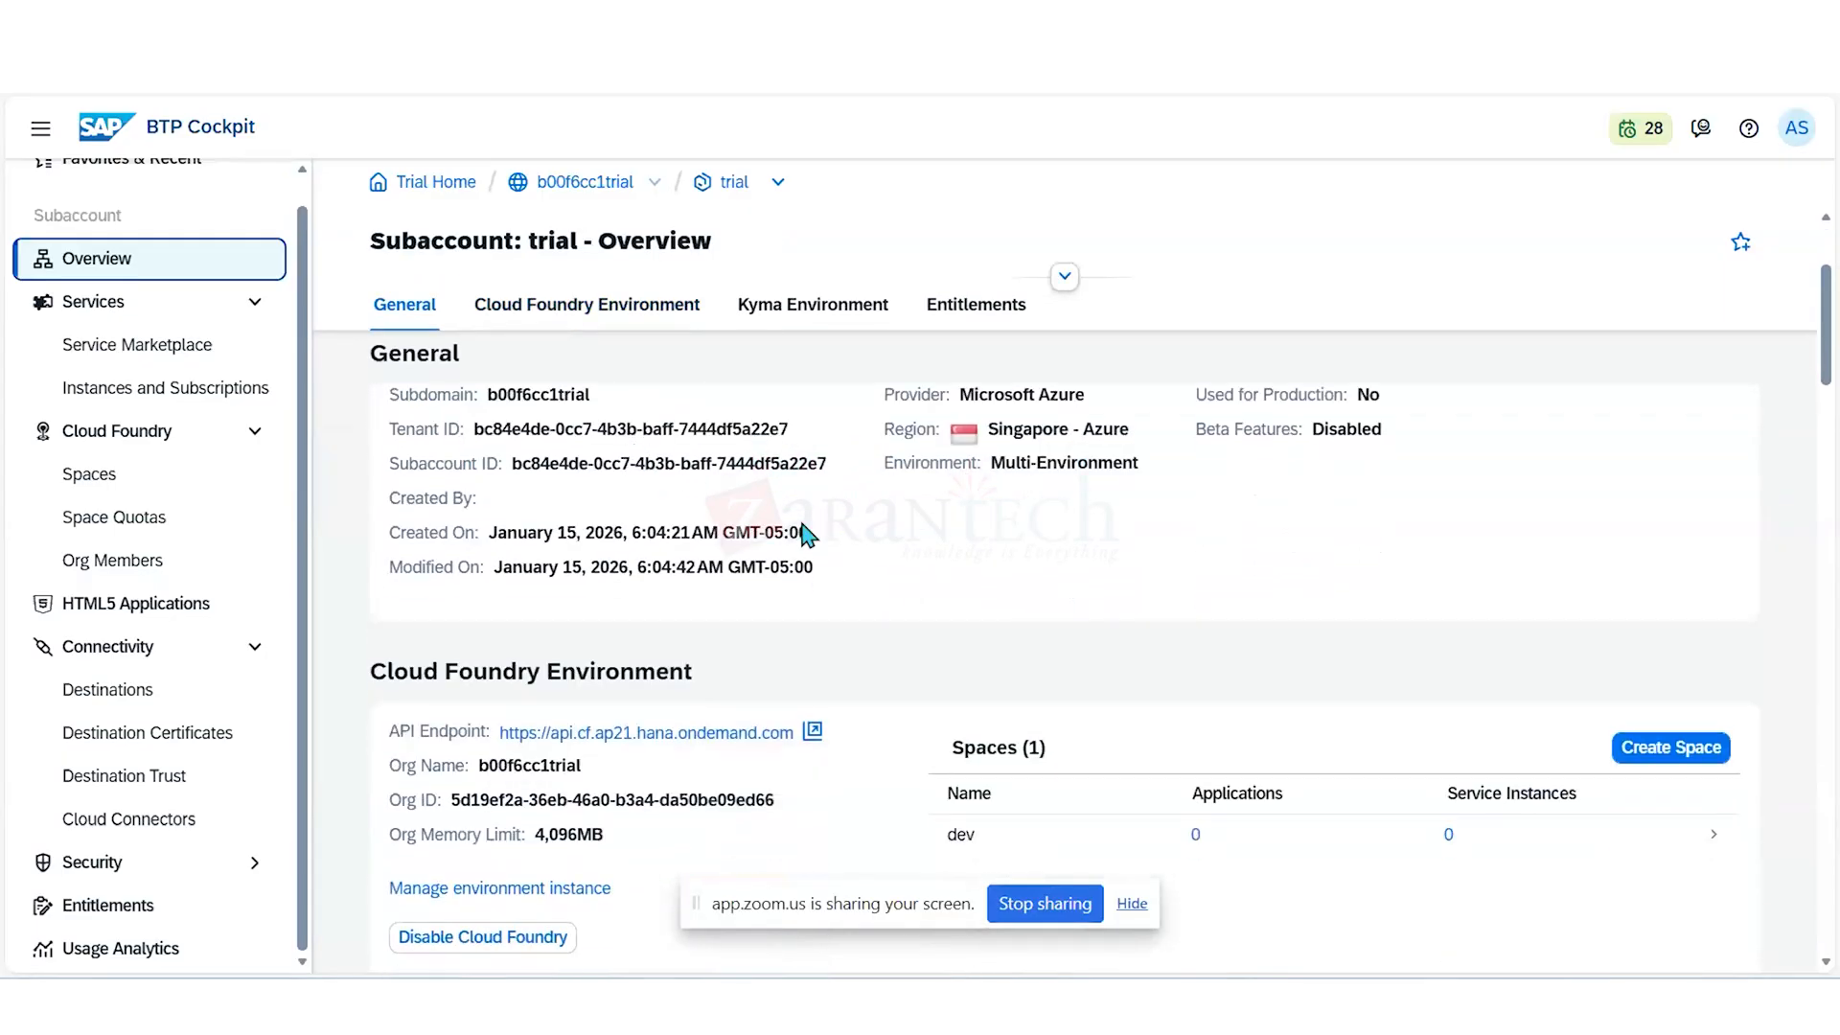
scroll(918, 560, "down", 1)
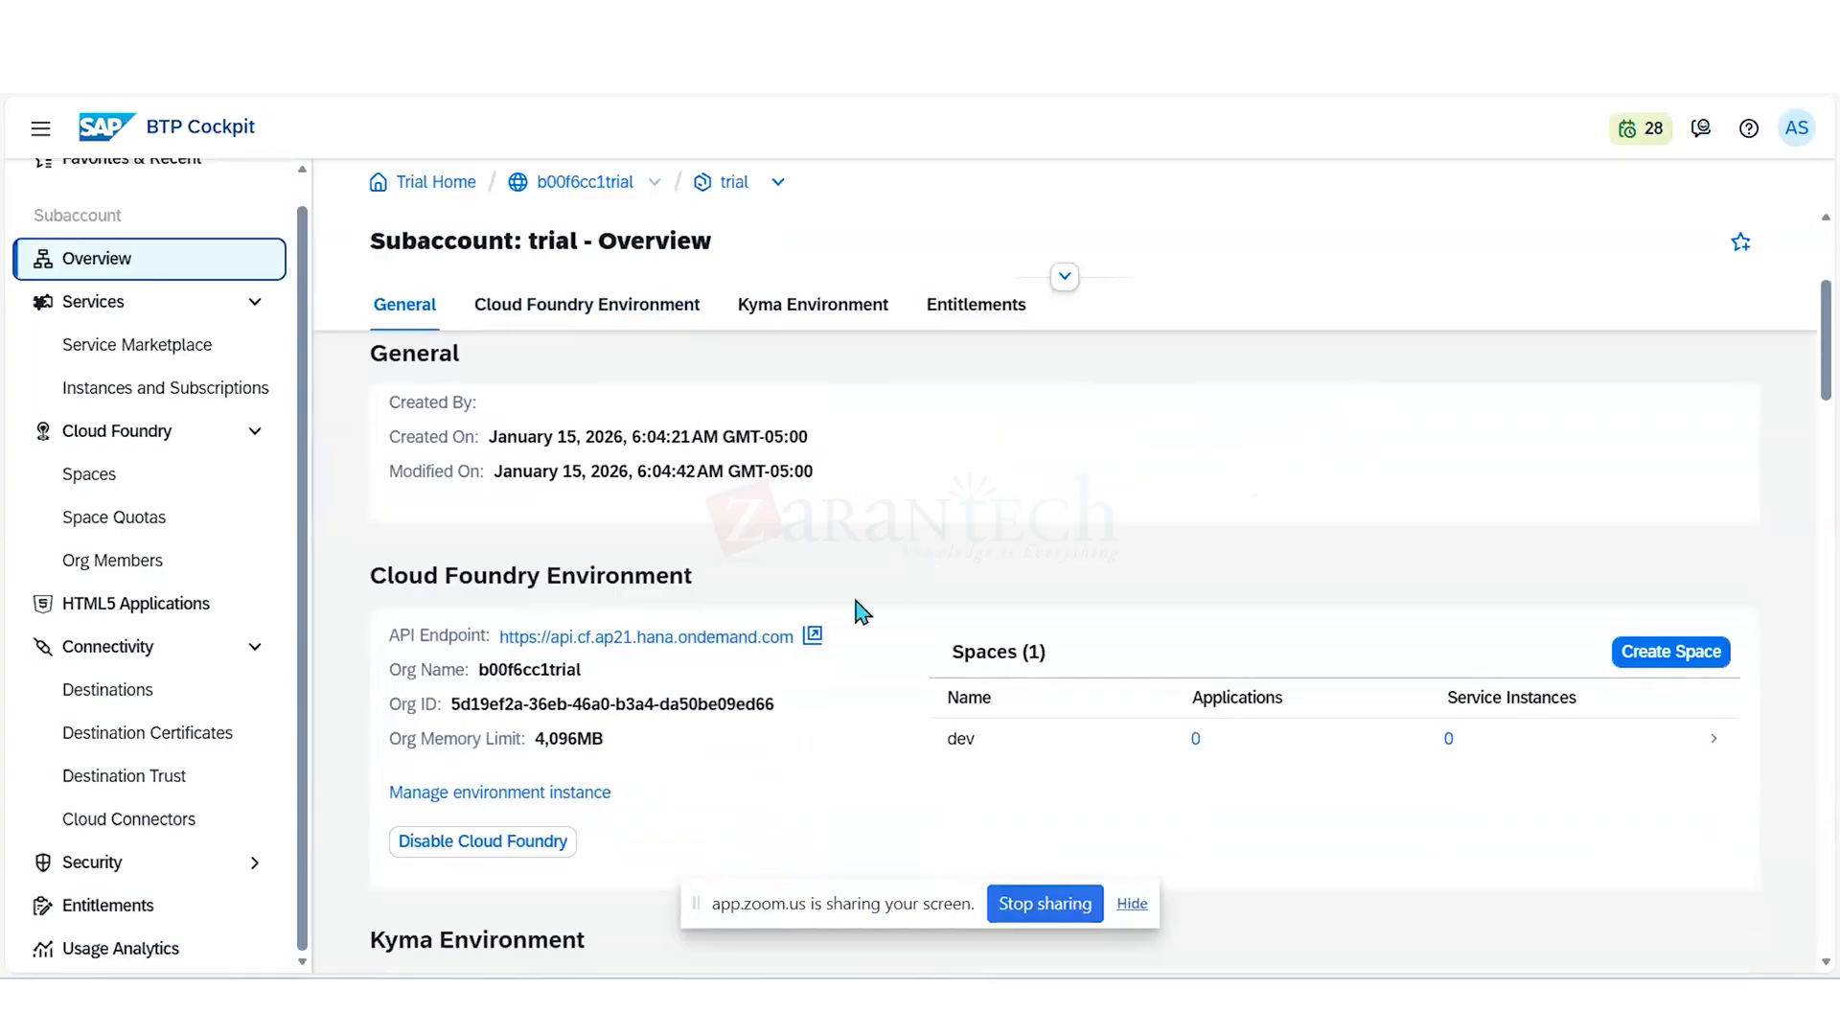
left_click(540, 847)
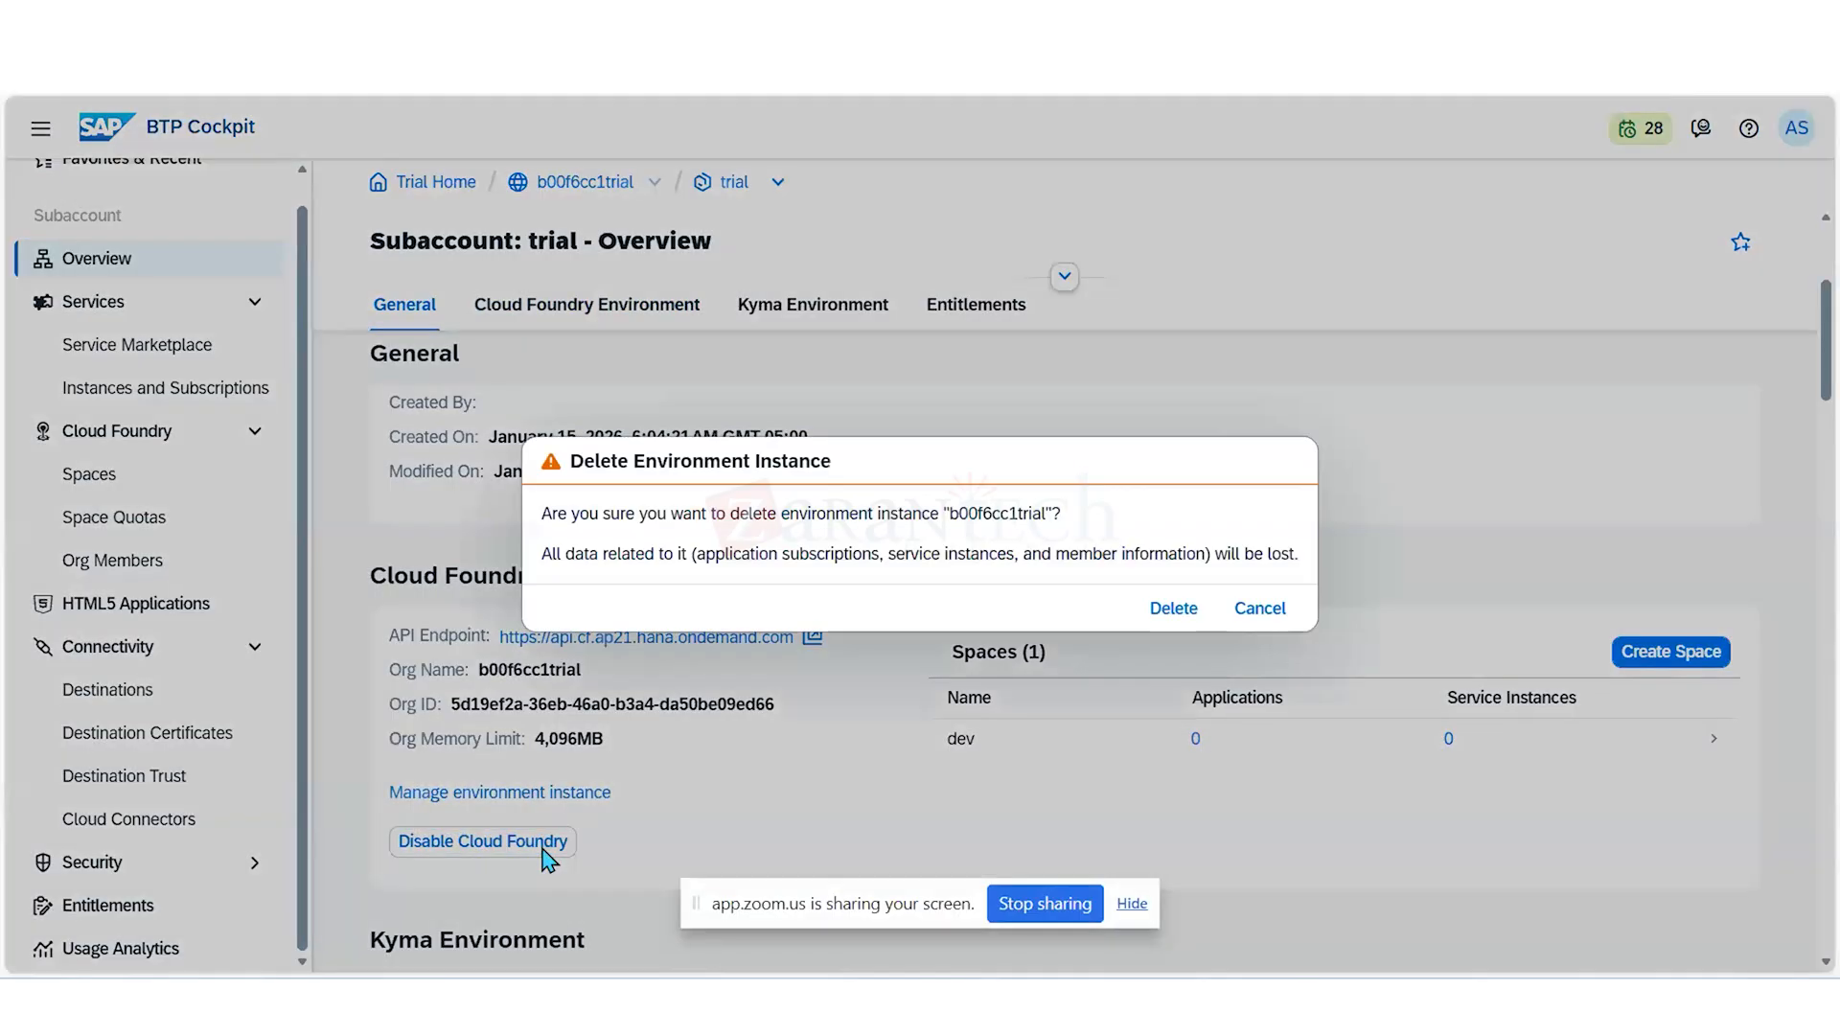
left_click(1171, 611)
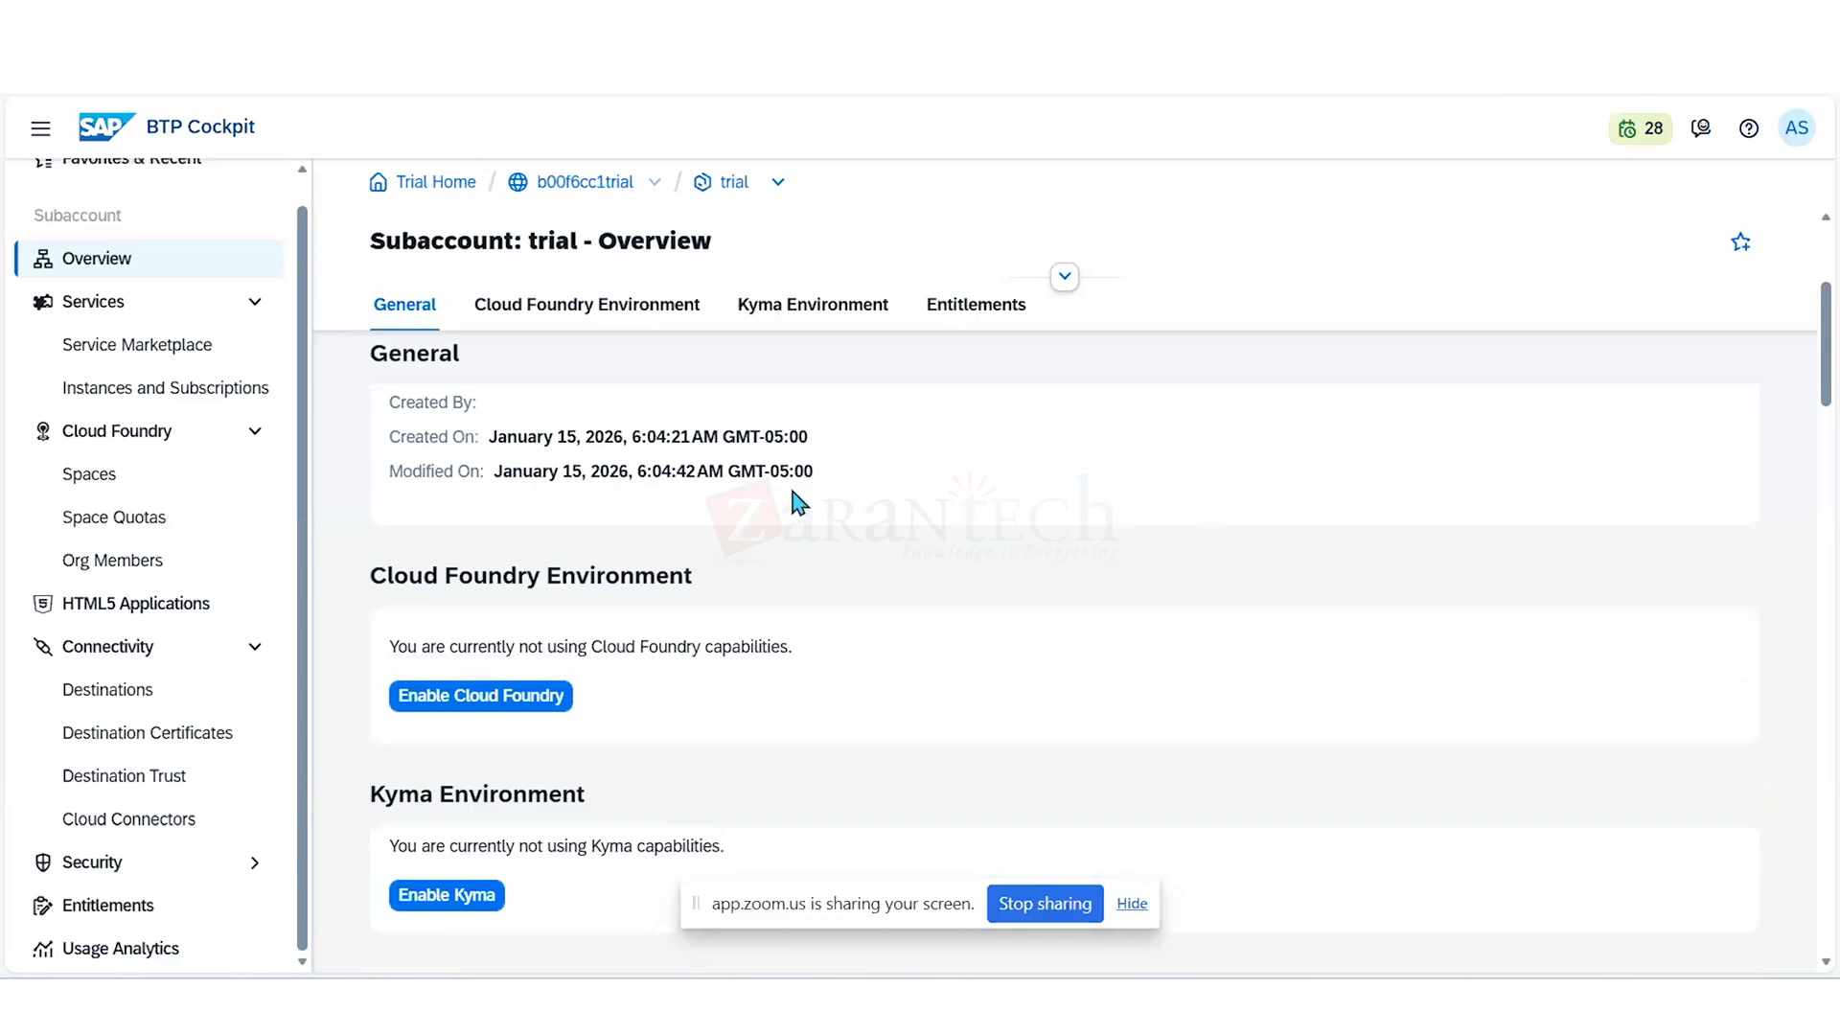
- Filter the subaccount's entitlements by "cloud fou", remove the Cloud Foundry Environment trial and Cloud Foundry Runtime MEMORY plans, and save
left_click(129, 906)
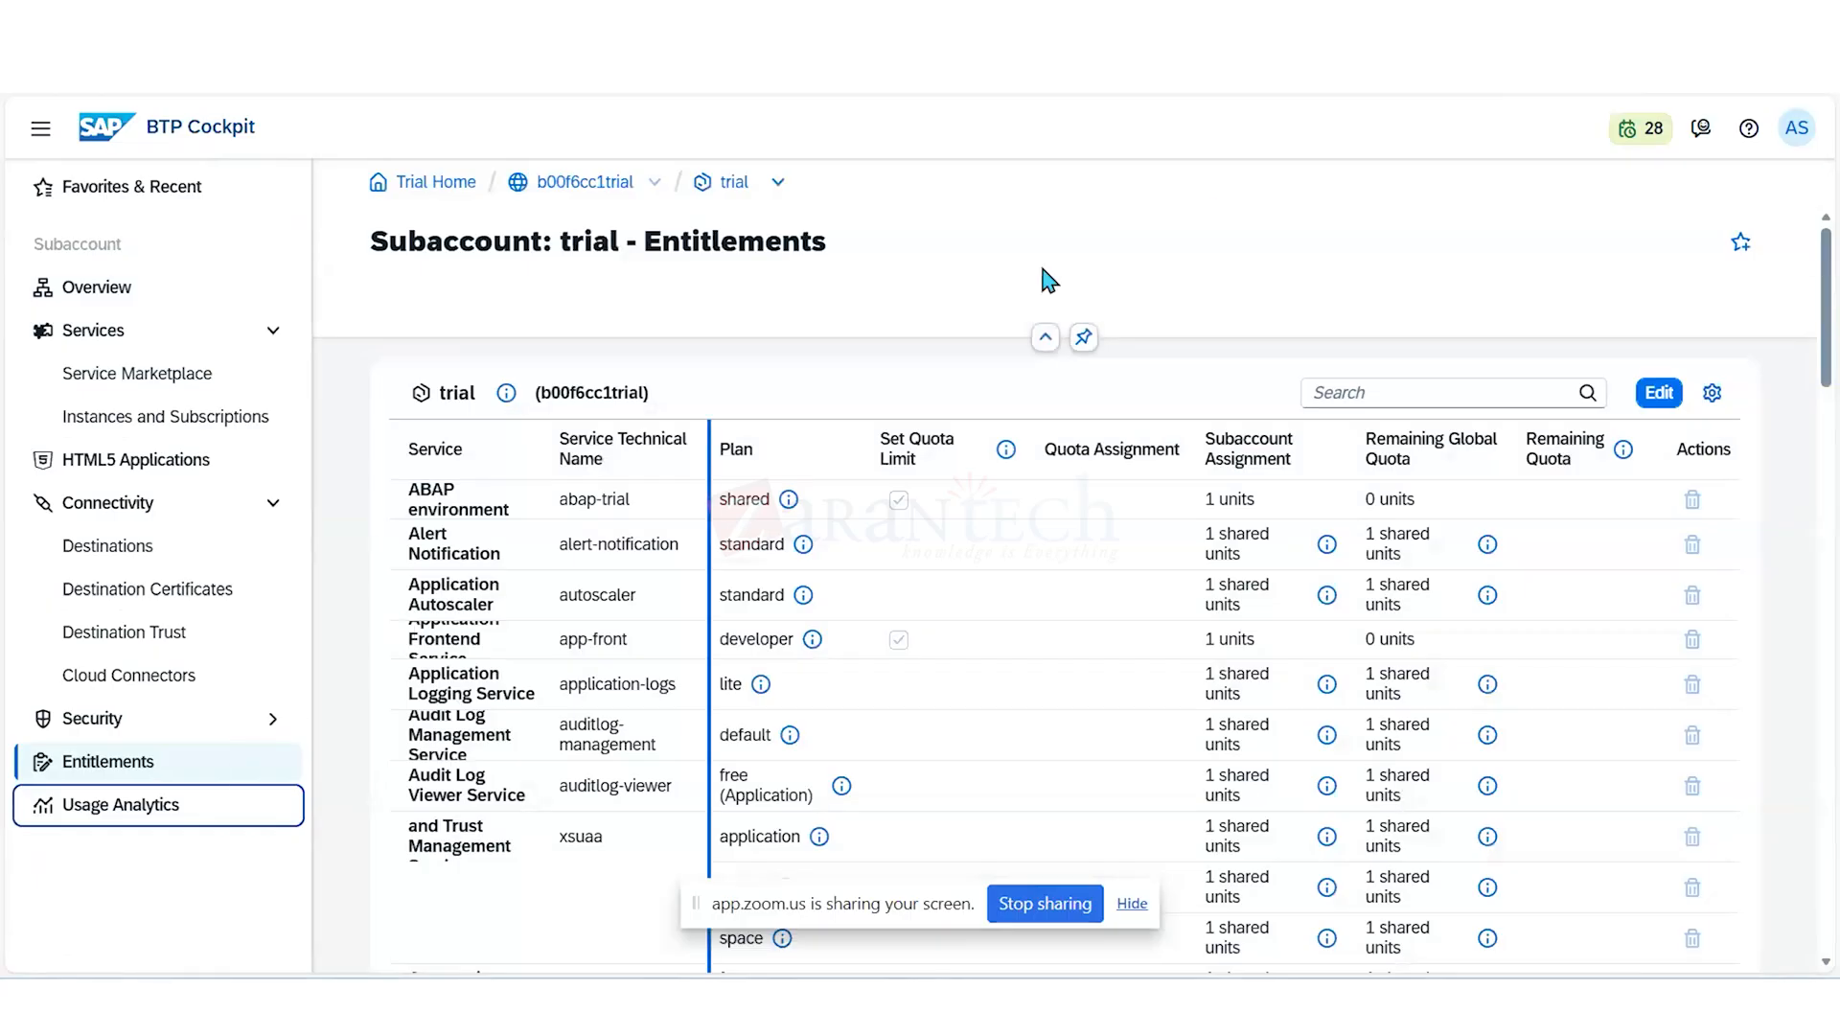
left_click(1345, 392)
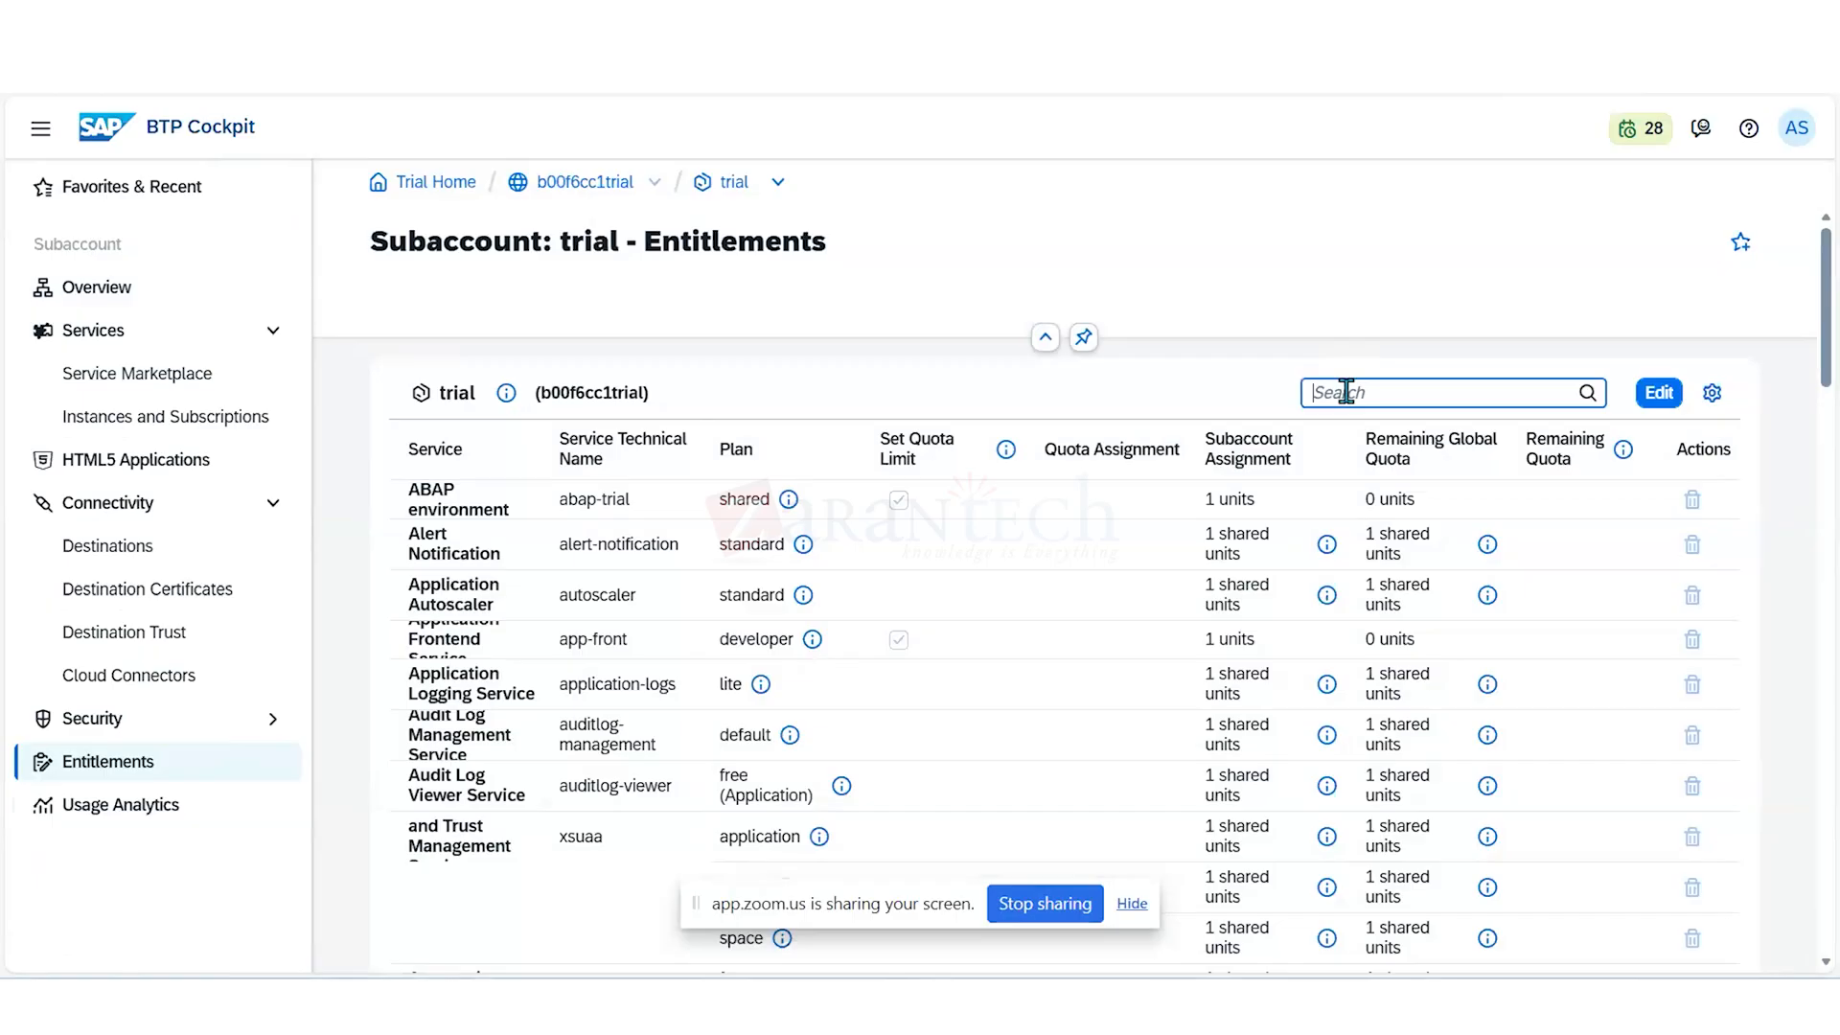
type("cloud")
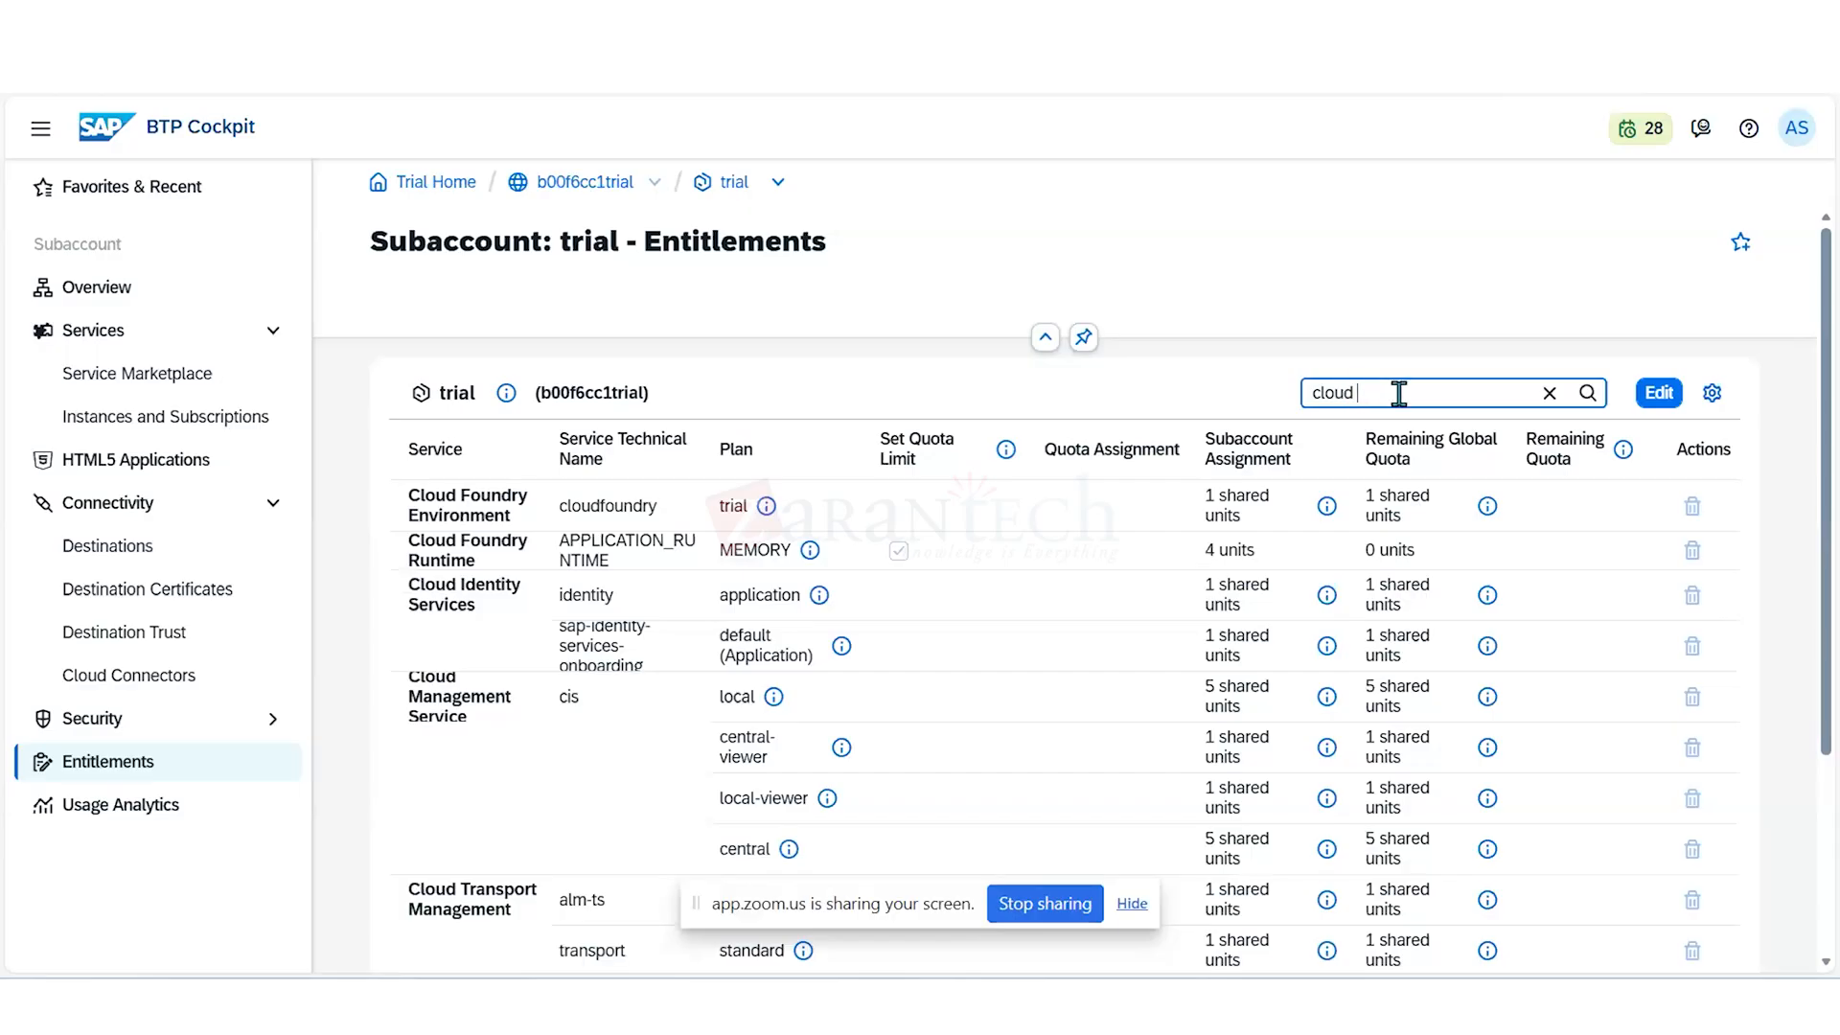
type("fou")
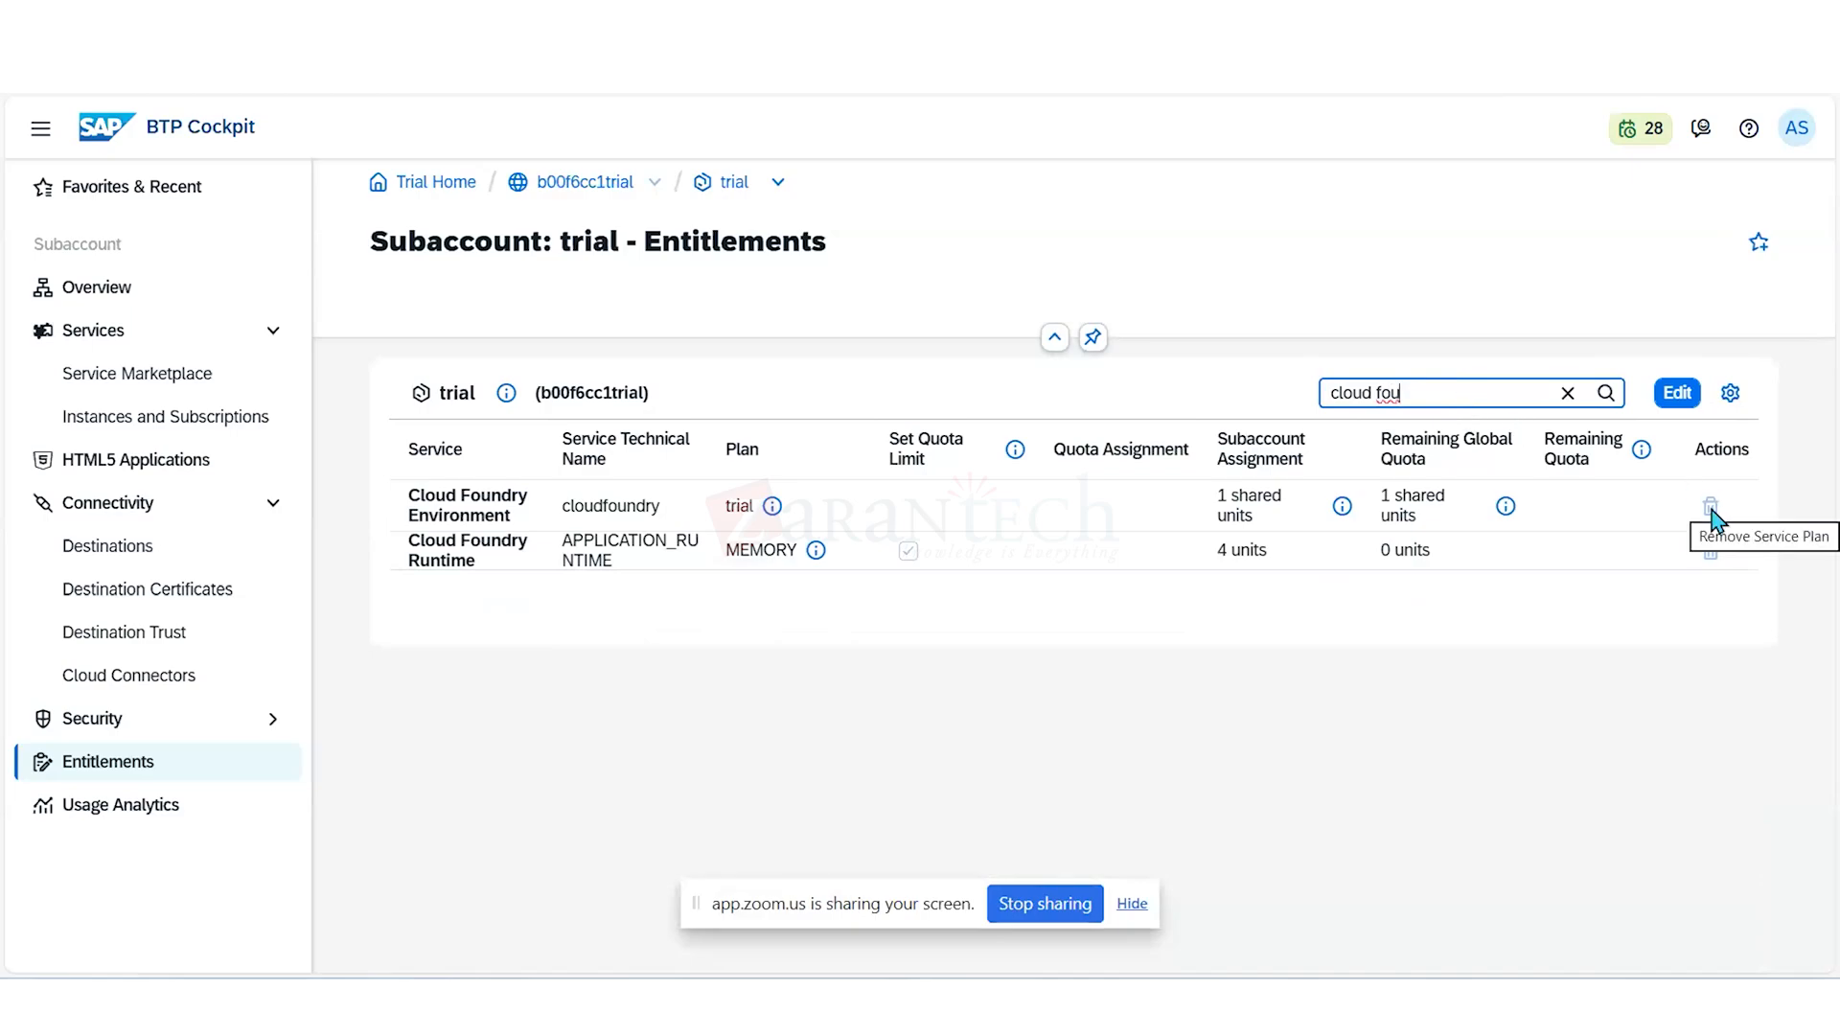
left_click(1677, 395)
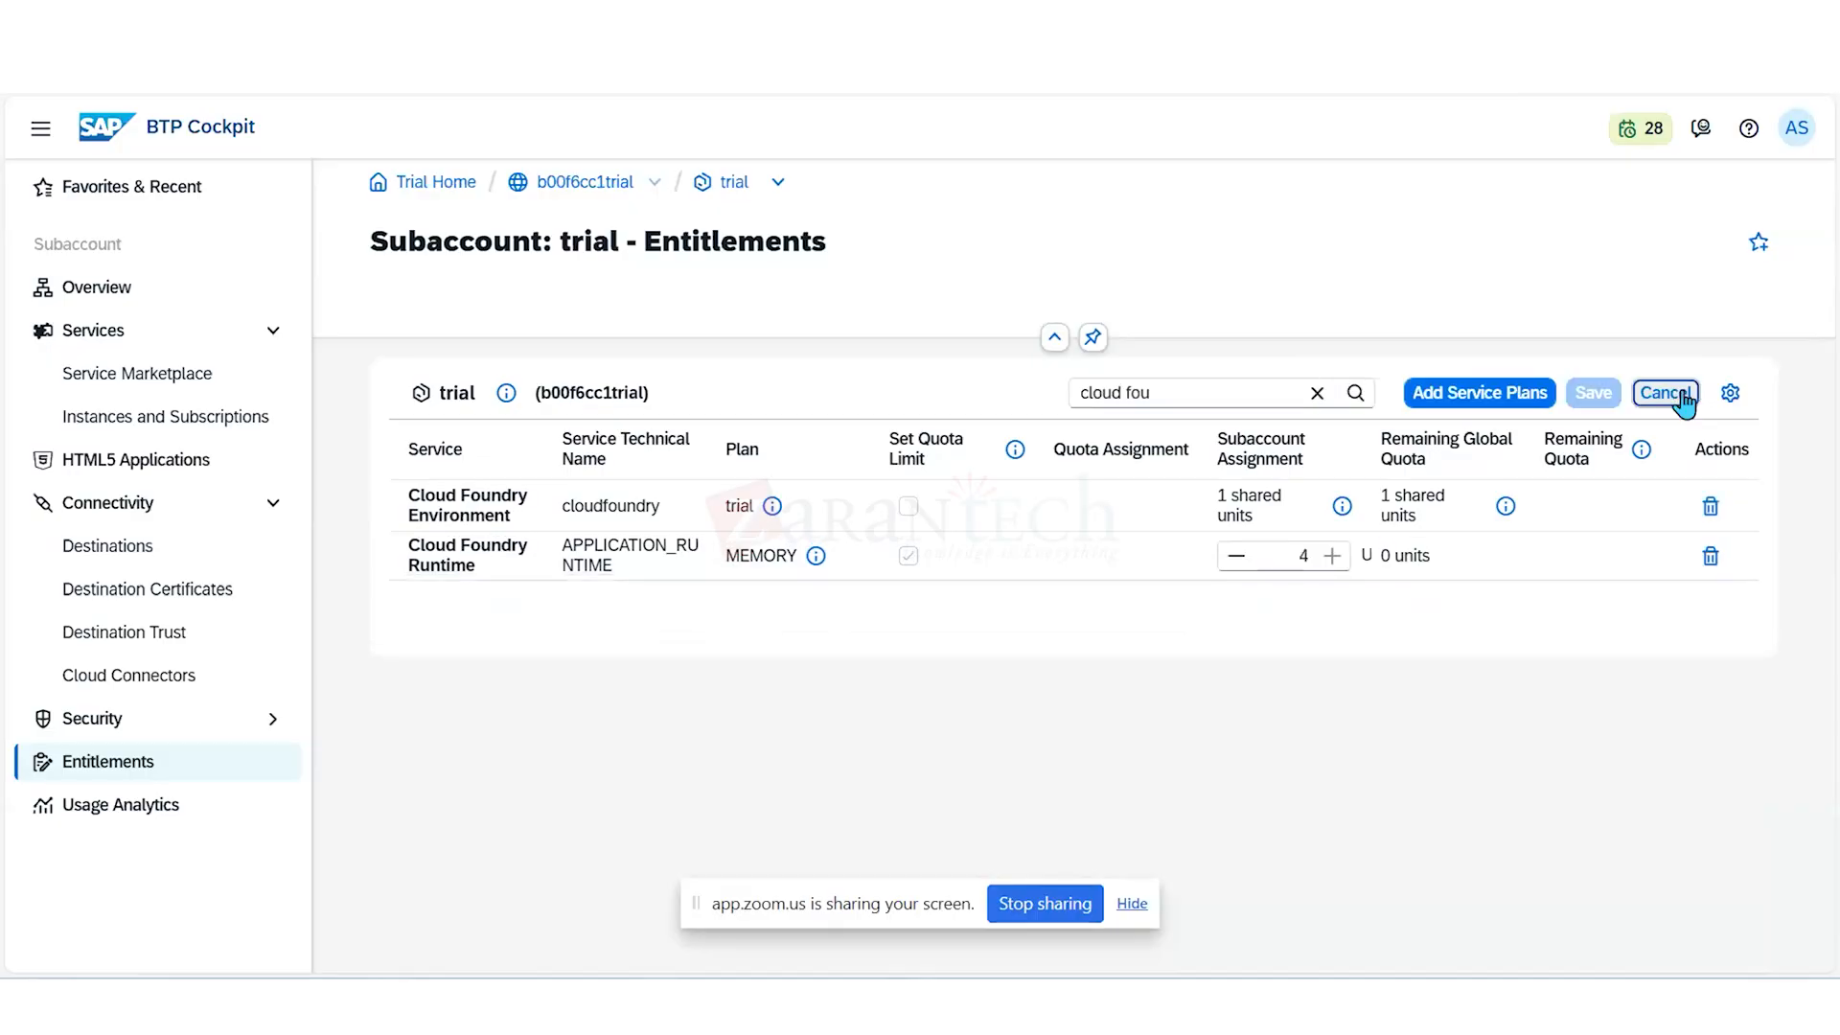
left_click(1710, 506)
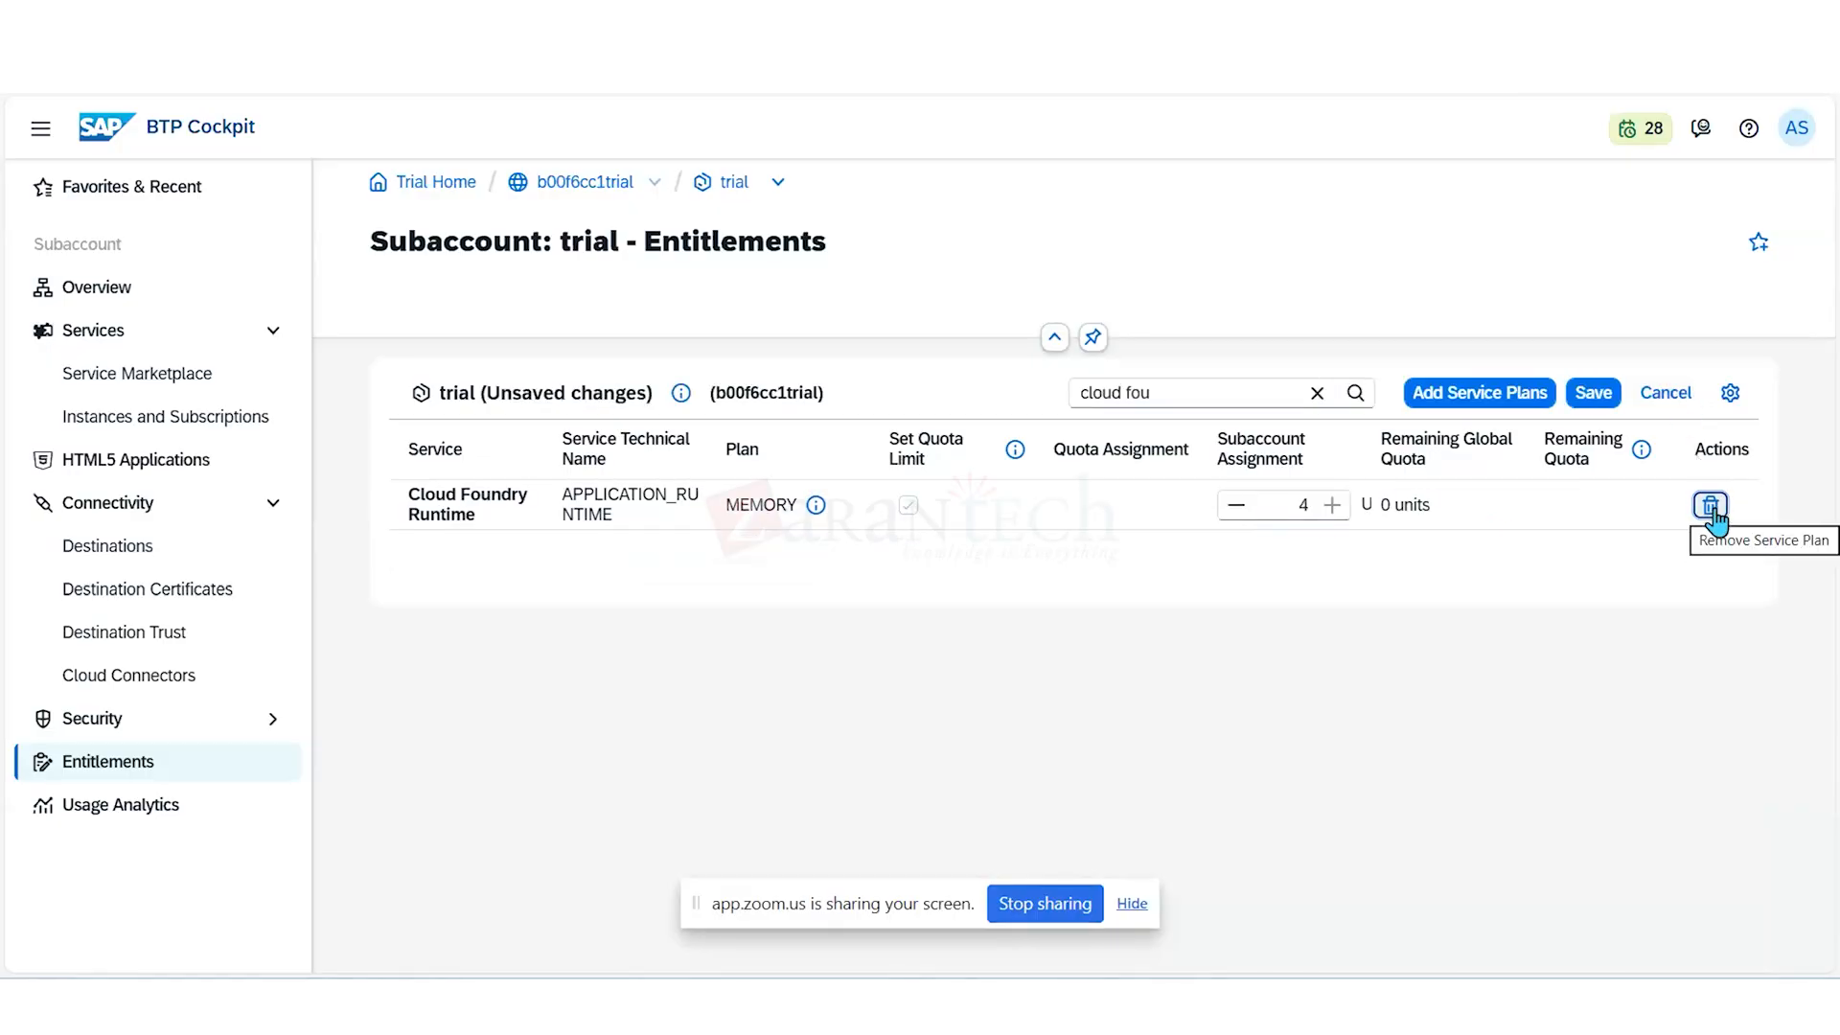
left_click(1710, 506)
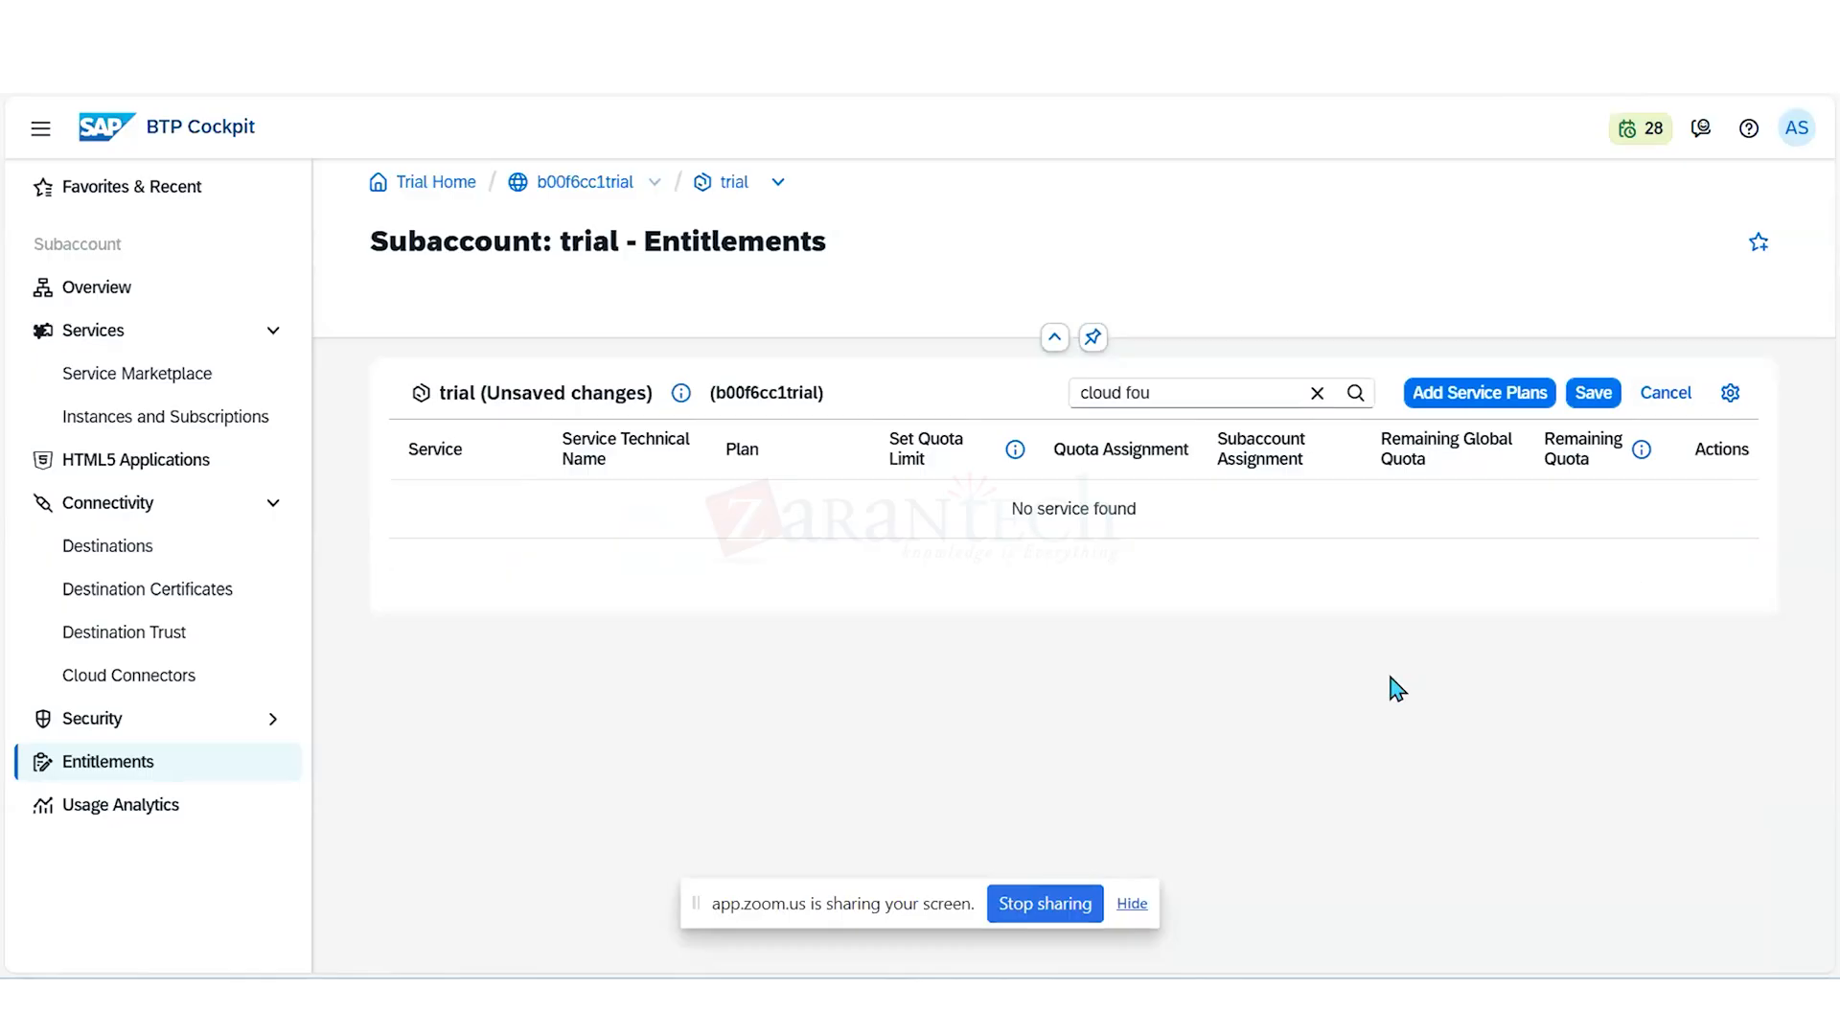
left_click(1594, 394)
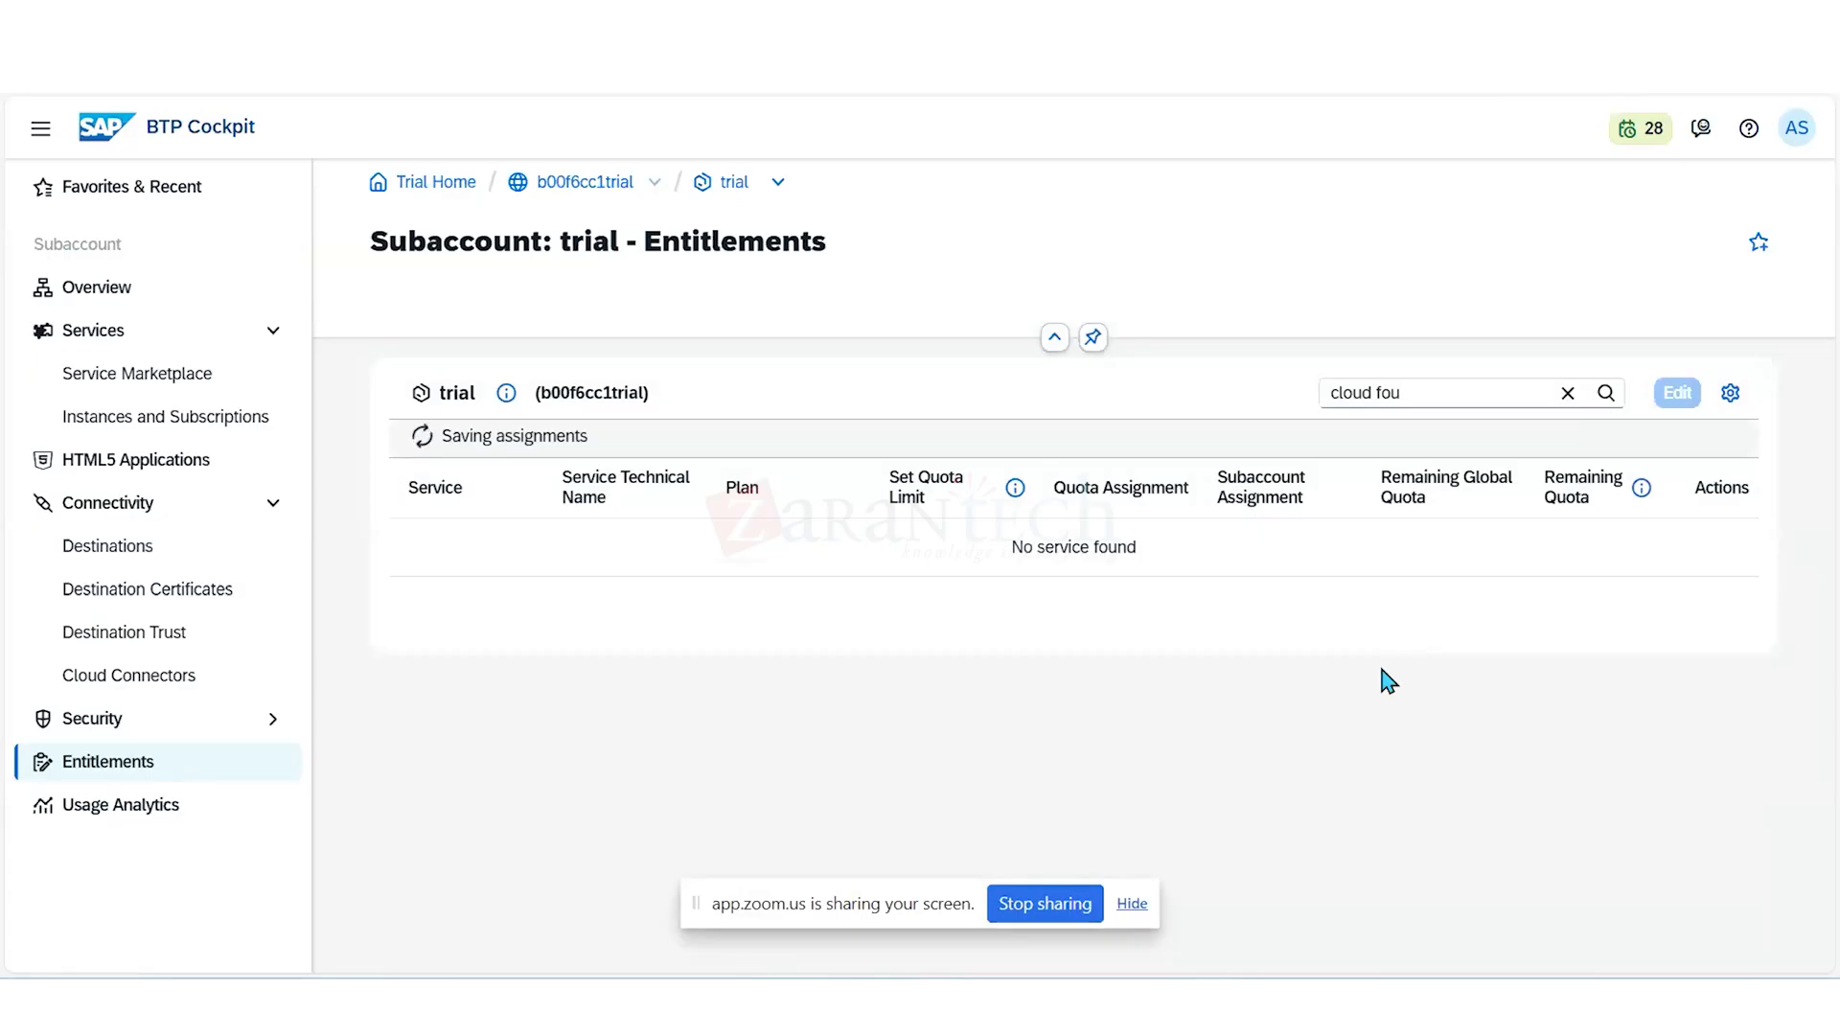
- Filter the entitlements by "business" instead, remove the SAP Business Application Studio trial plan, and save
left_click(1432, 391)
key("BackSpace")
key("BackSpace")
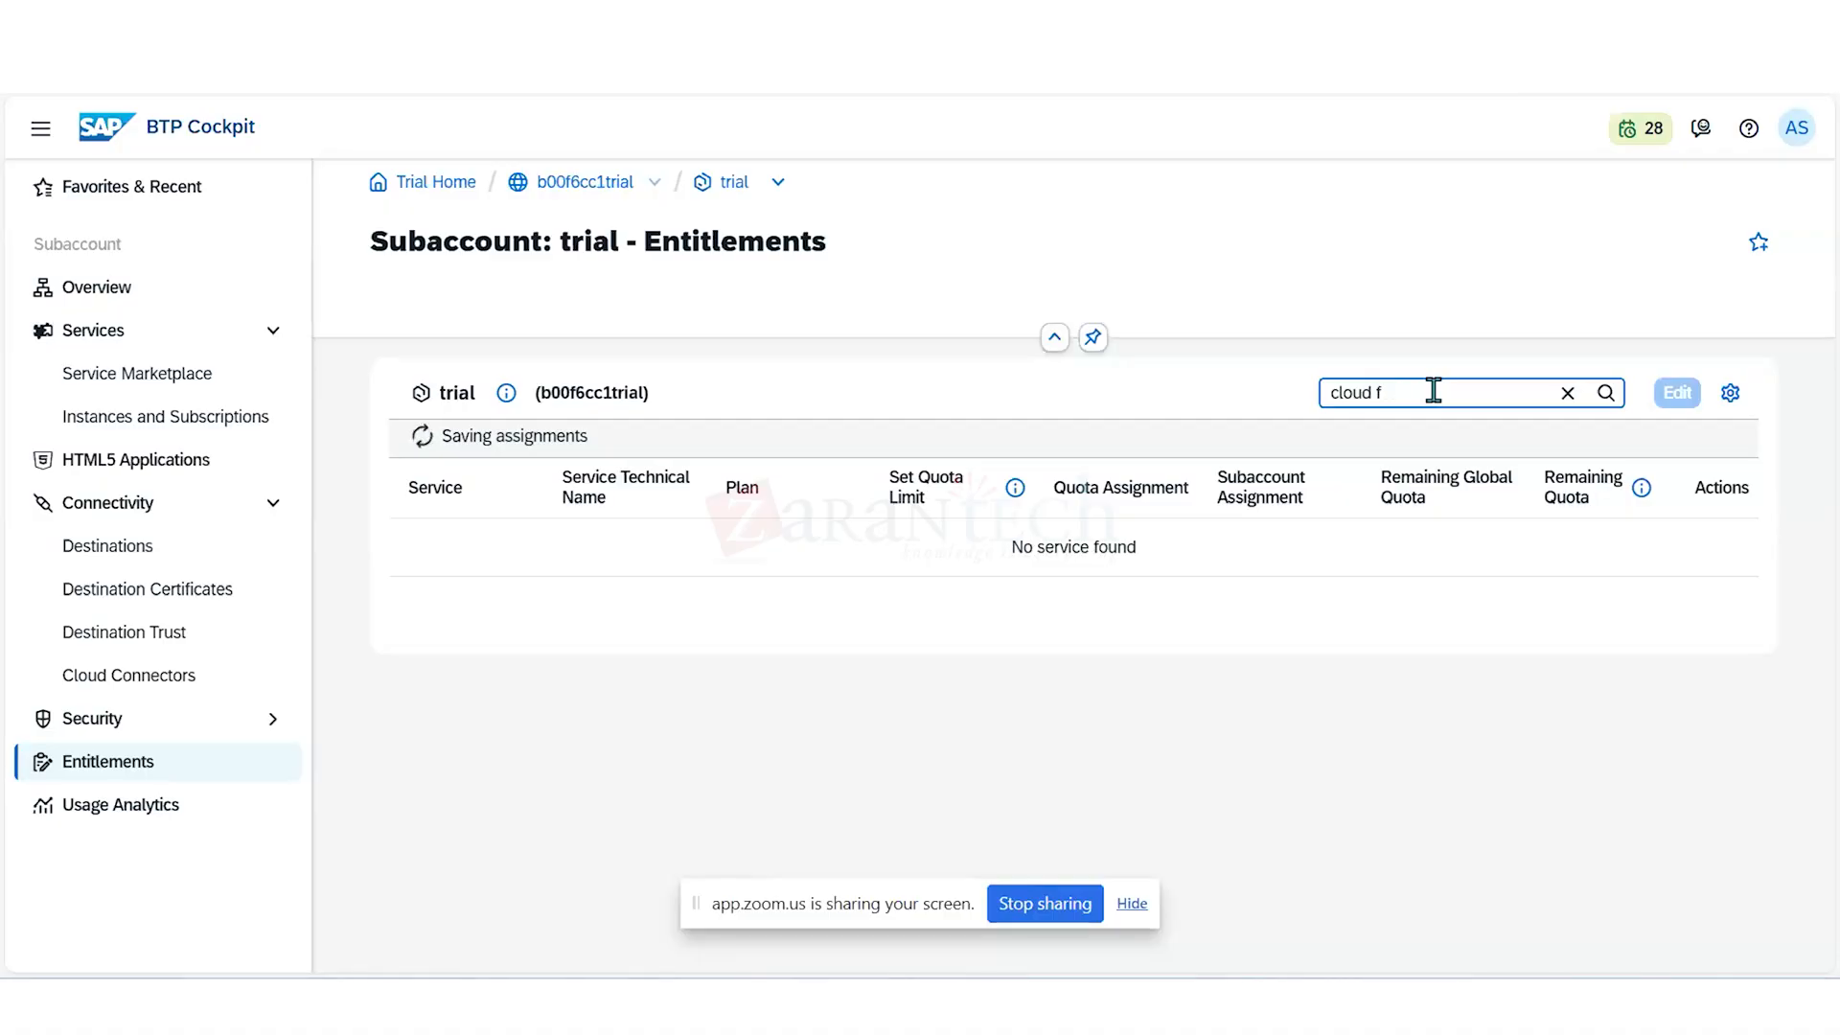
key("BackSpace")
key("BackSpace")
key("BackSpace")
key("BackSpace")
key("BackSpace")
key("BackSpace")
key("BackSpace")
type("bu")
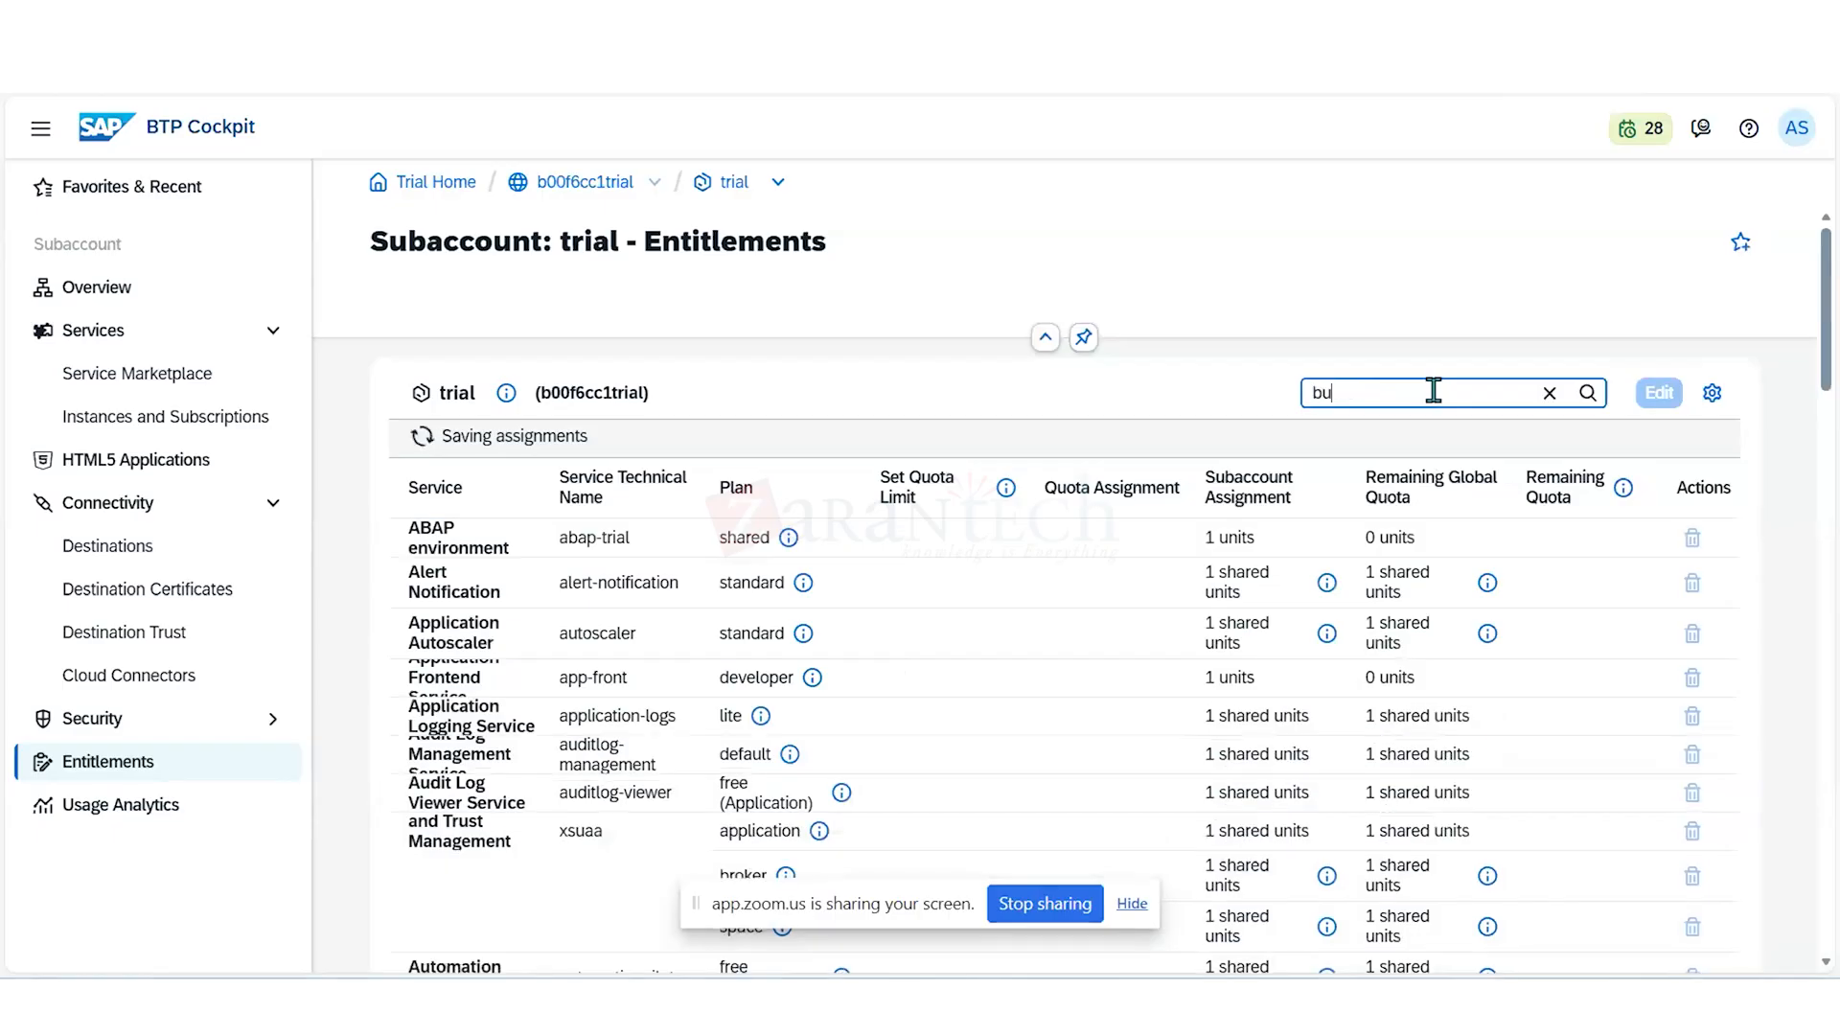
type("siness")
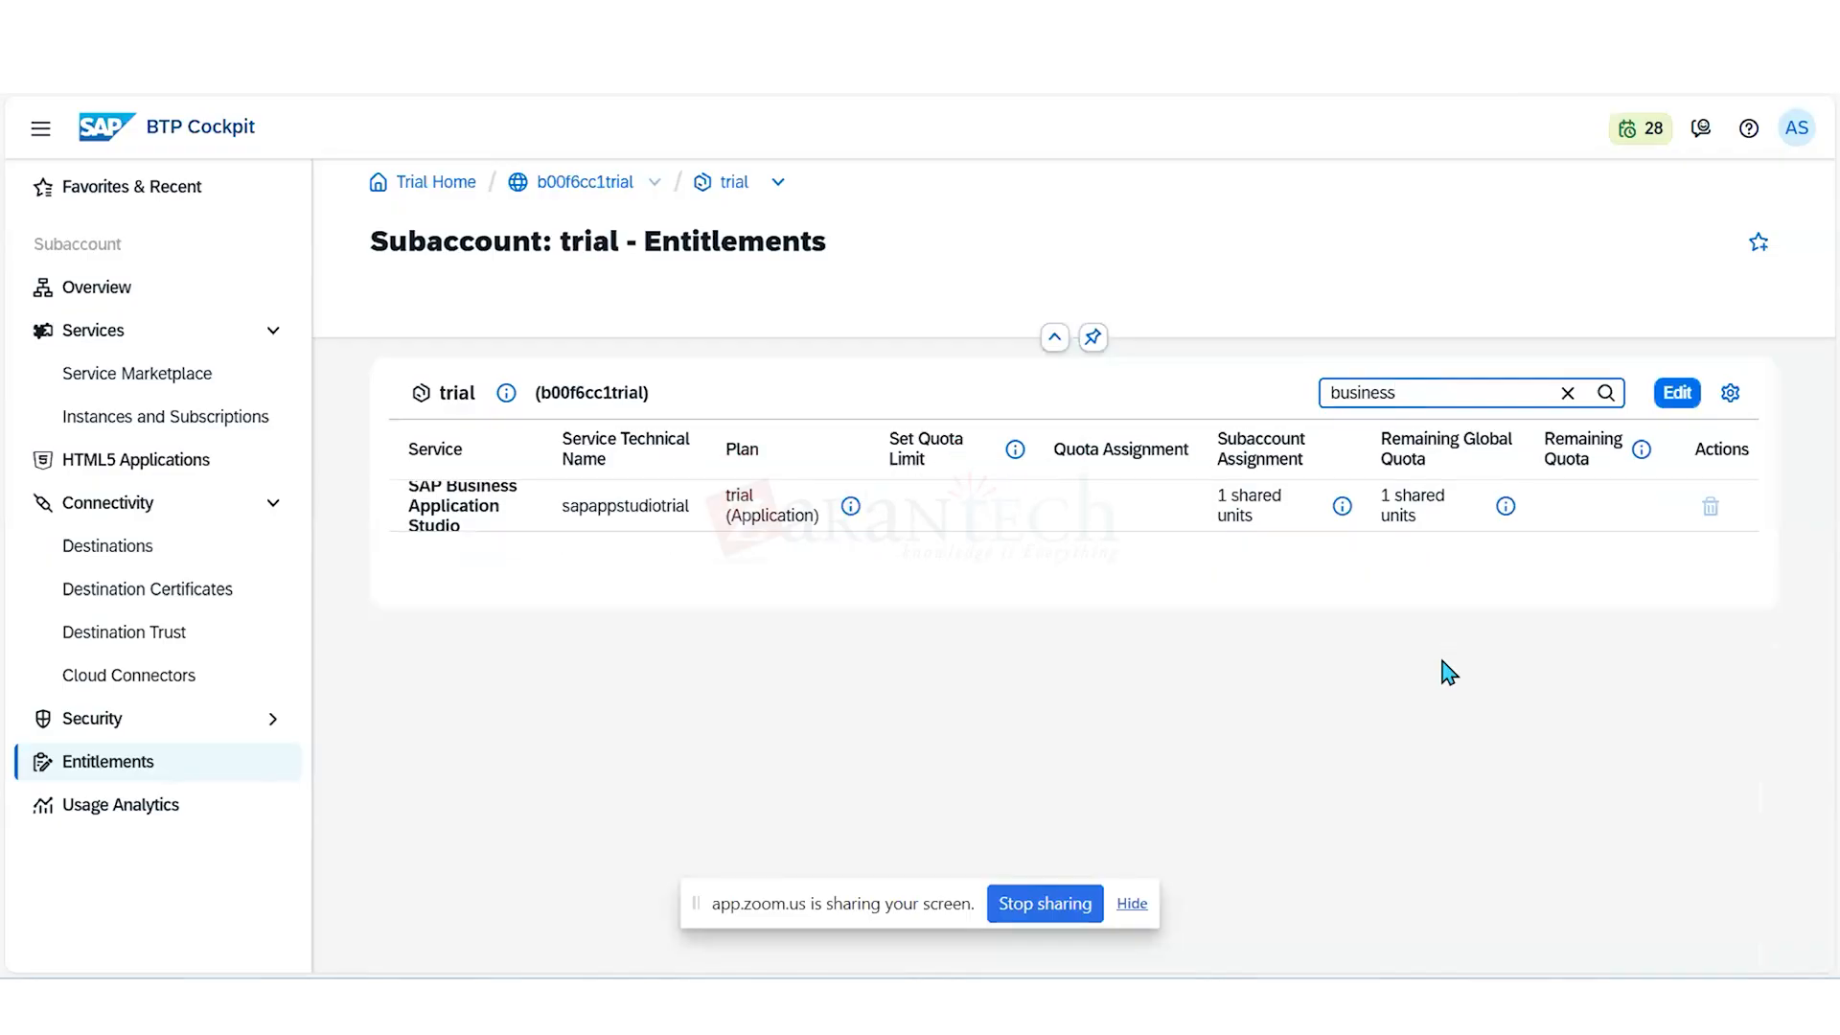
left_click(1679, 397)
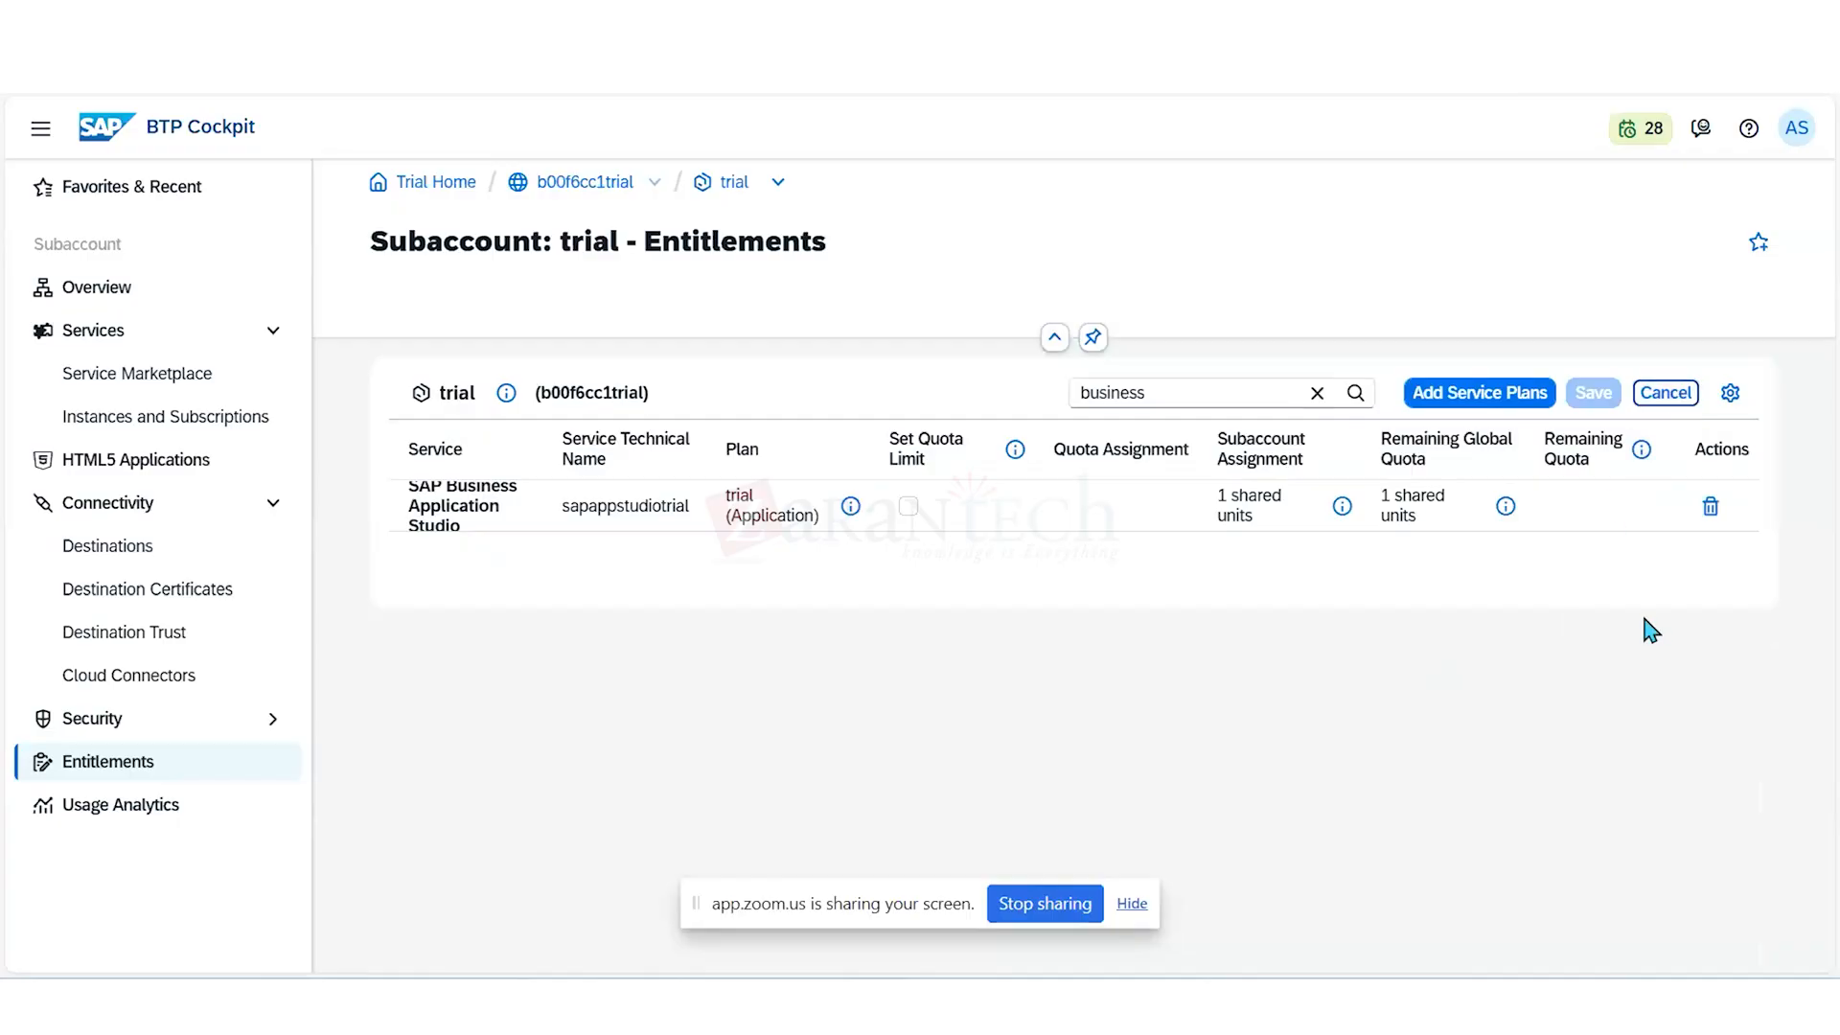
left_click(1710, 507)
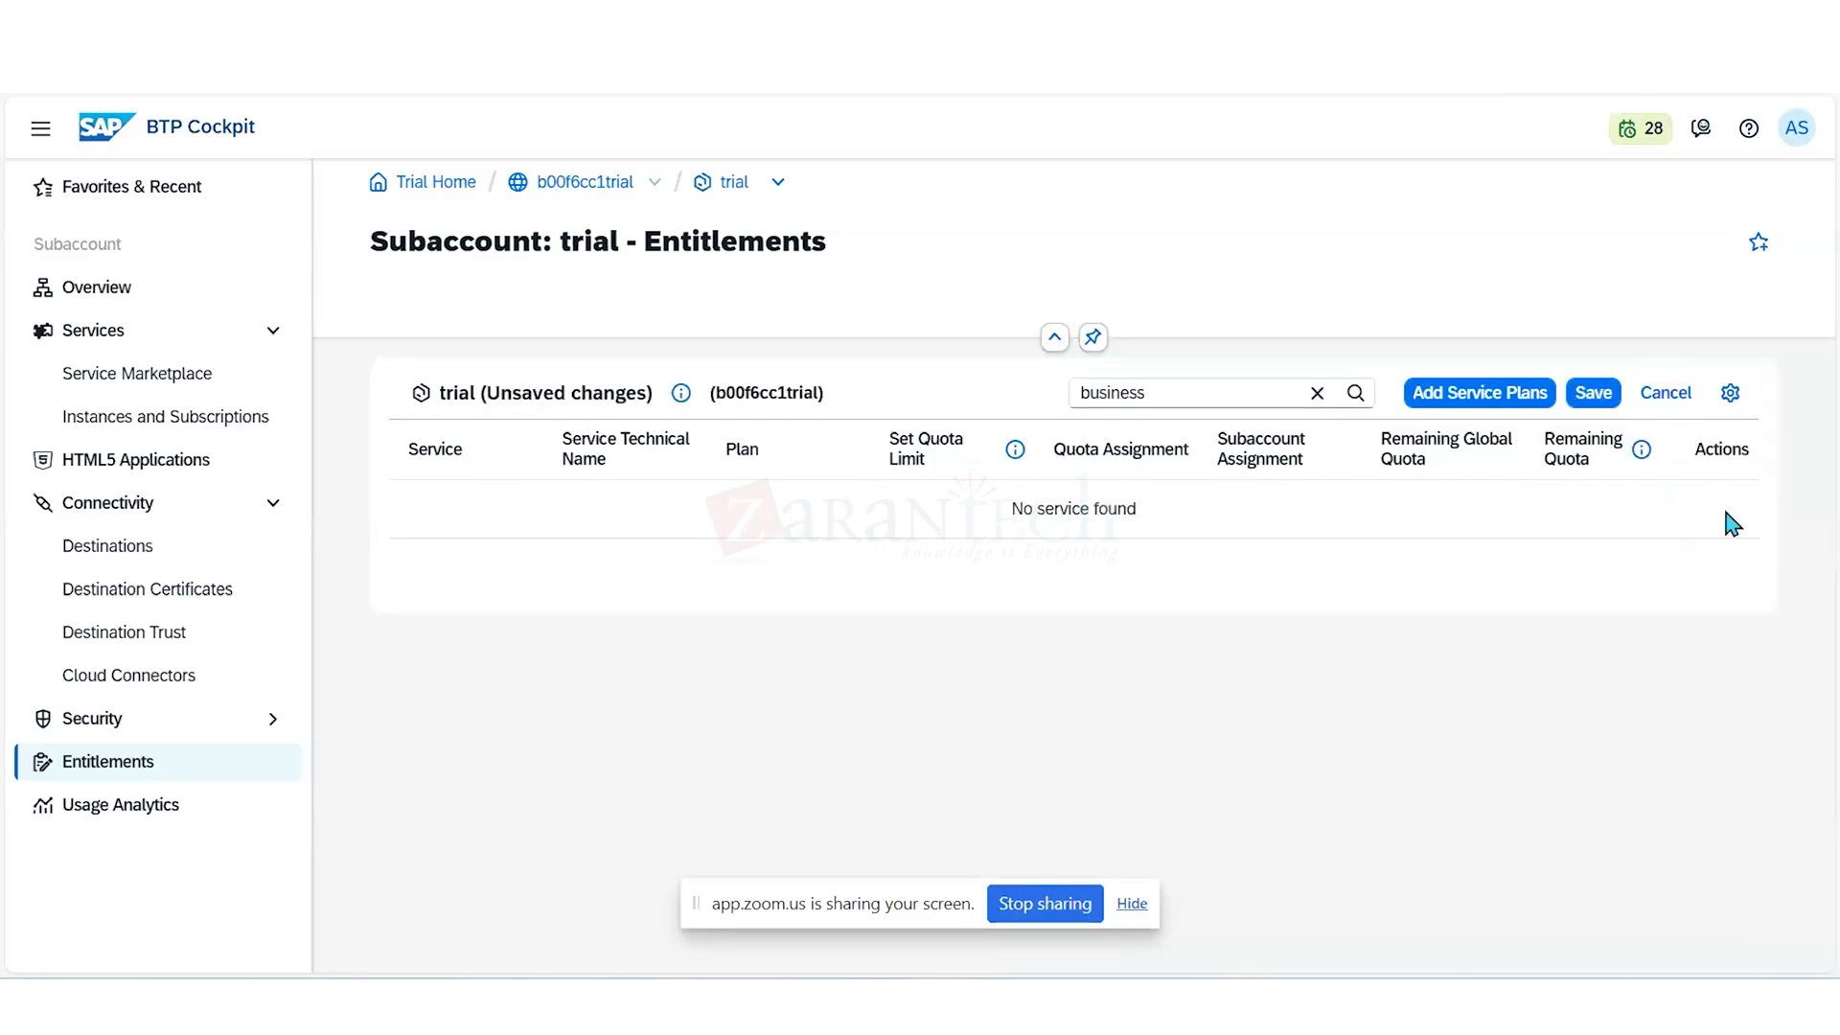
left_click(1594, 396)
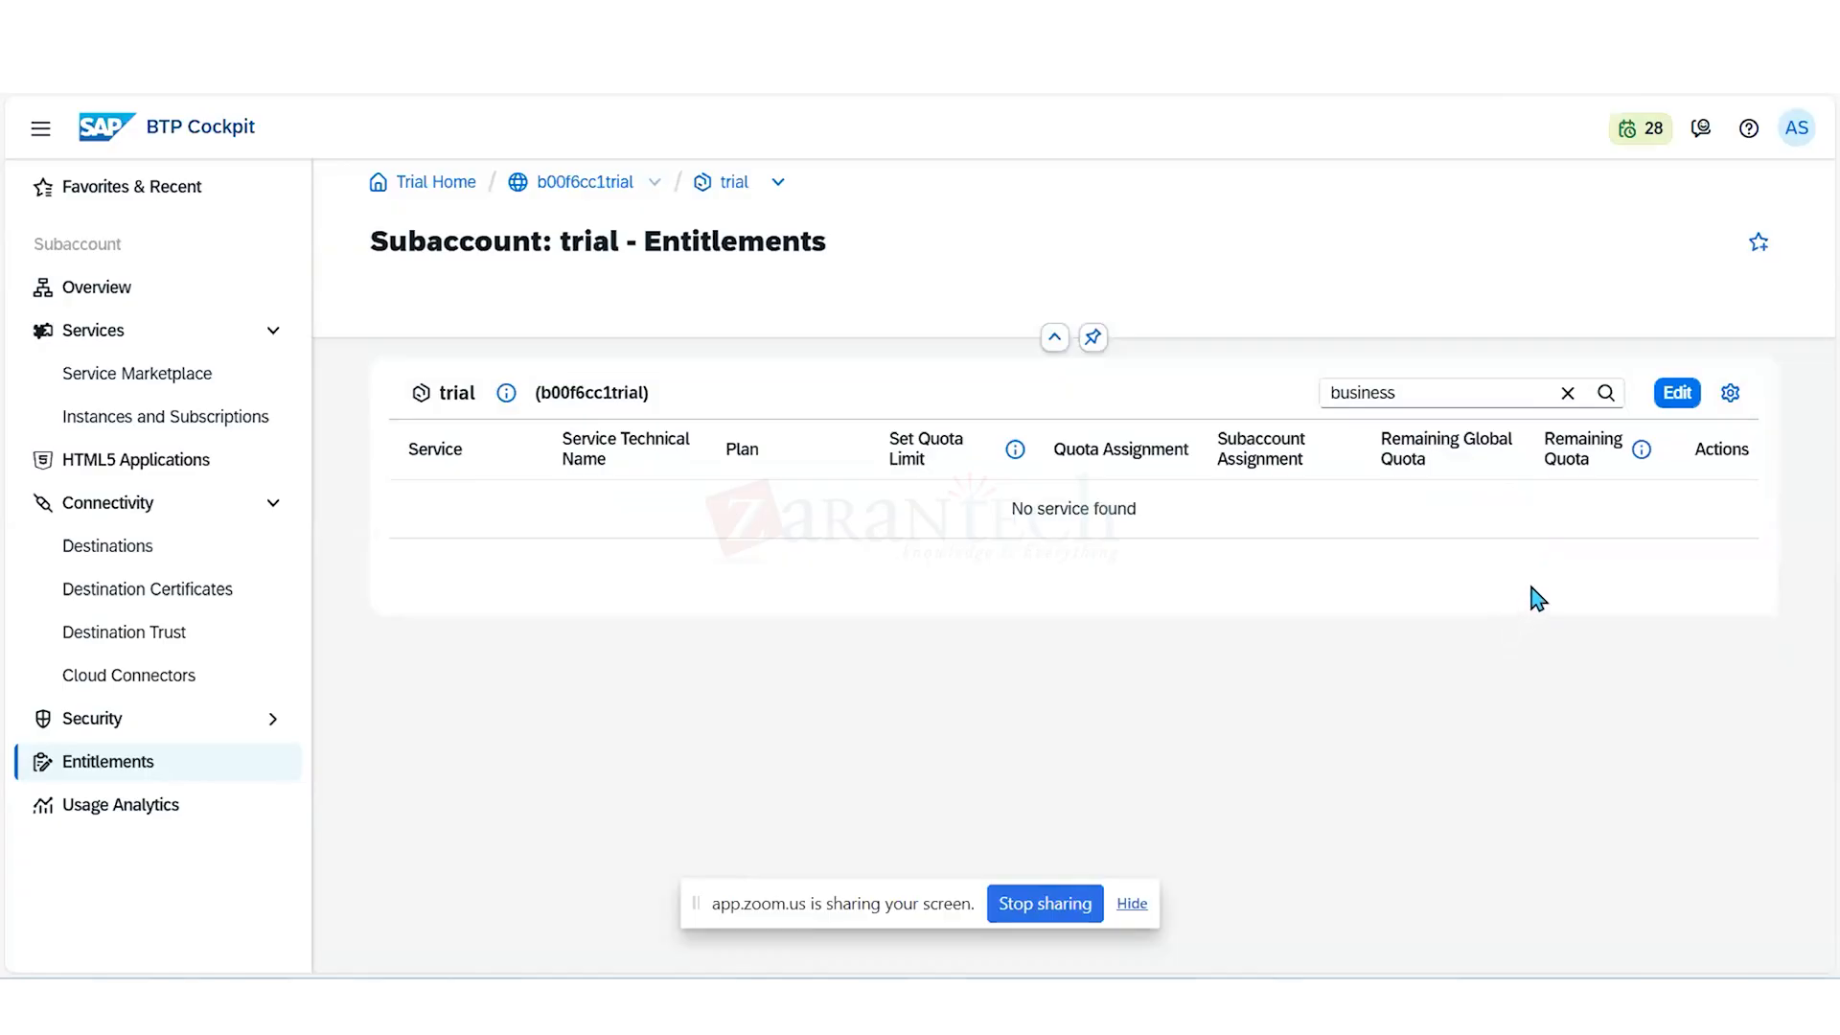
- Replace the entitlements filter with "SAP hana clou" and remove the relational-data-lake-free plan of SAP HANA Cloud
left_click(1568, 395)
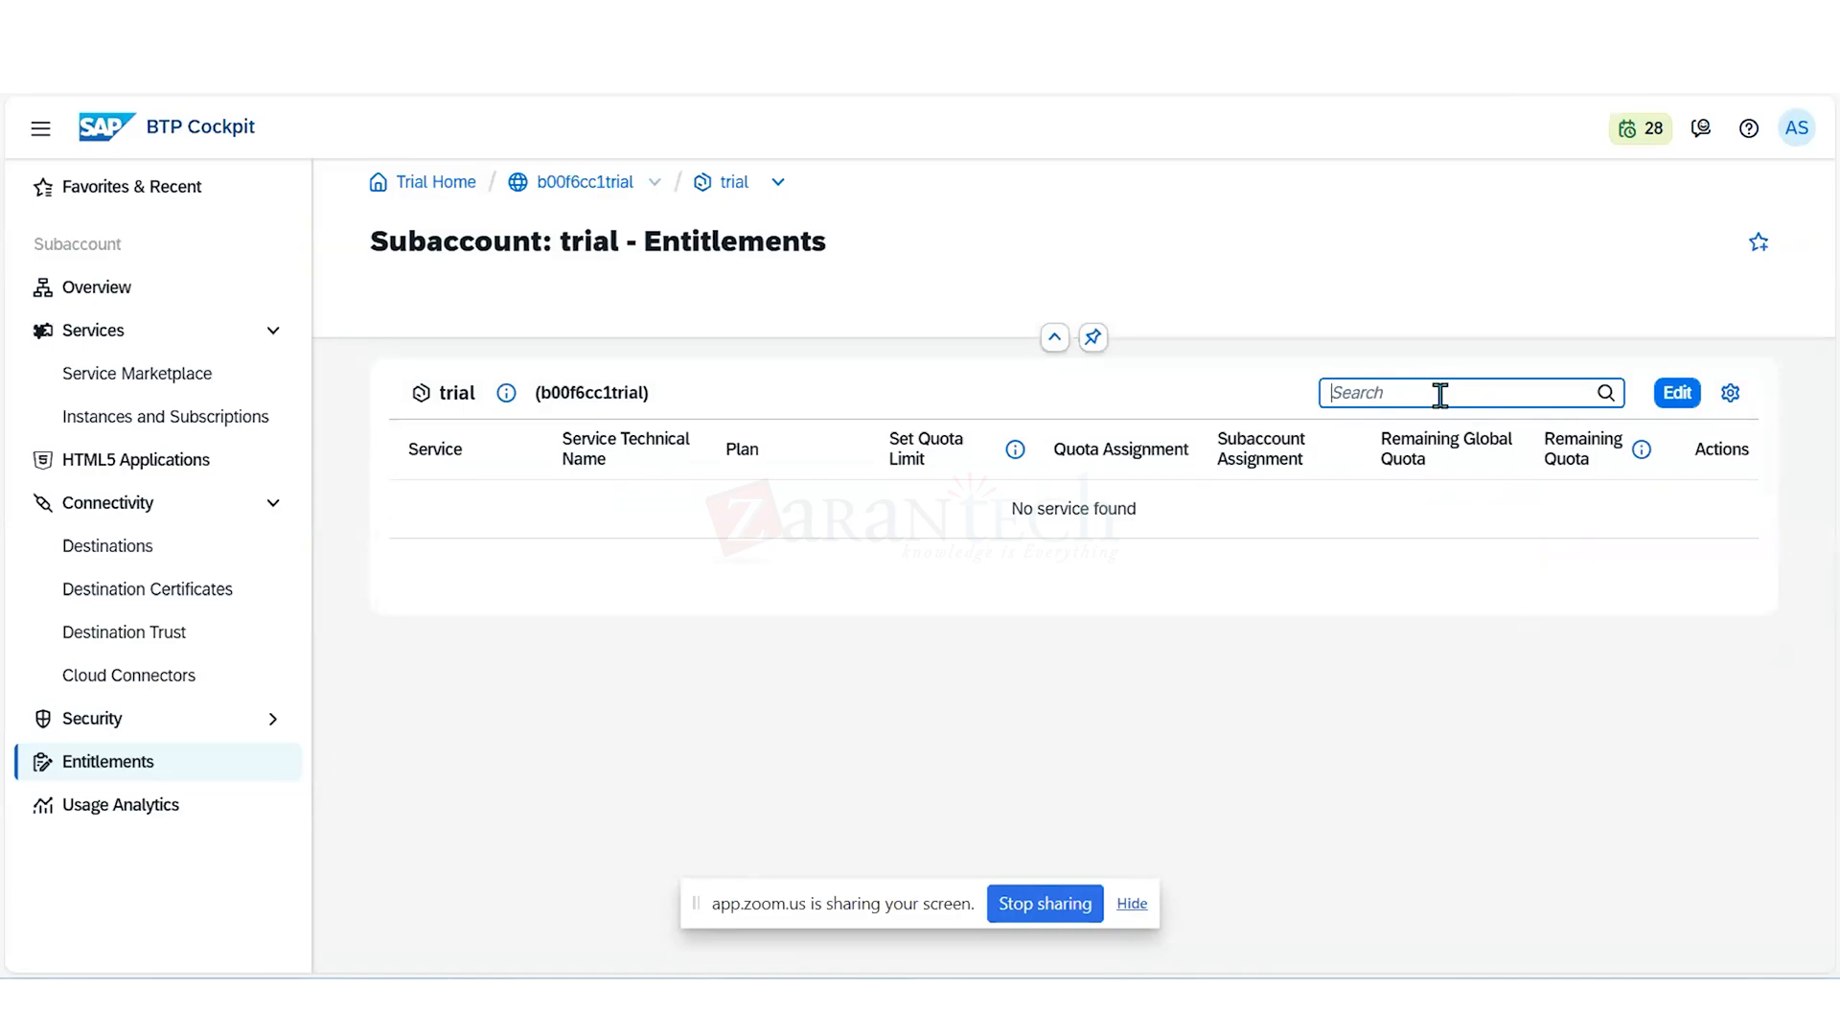
type("SAP")
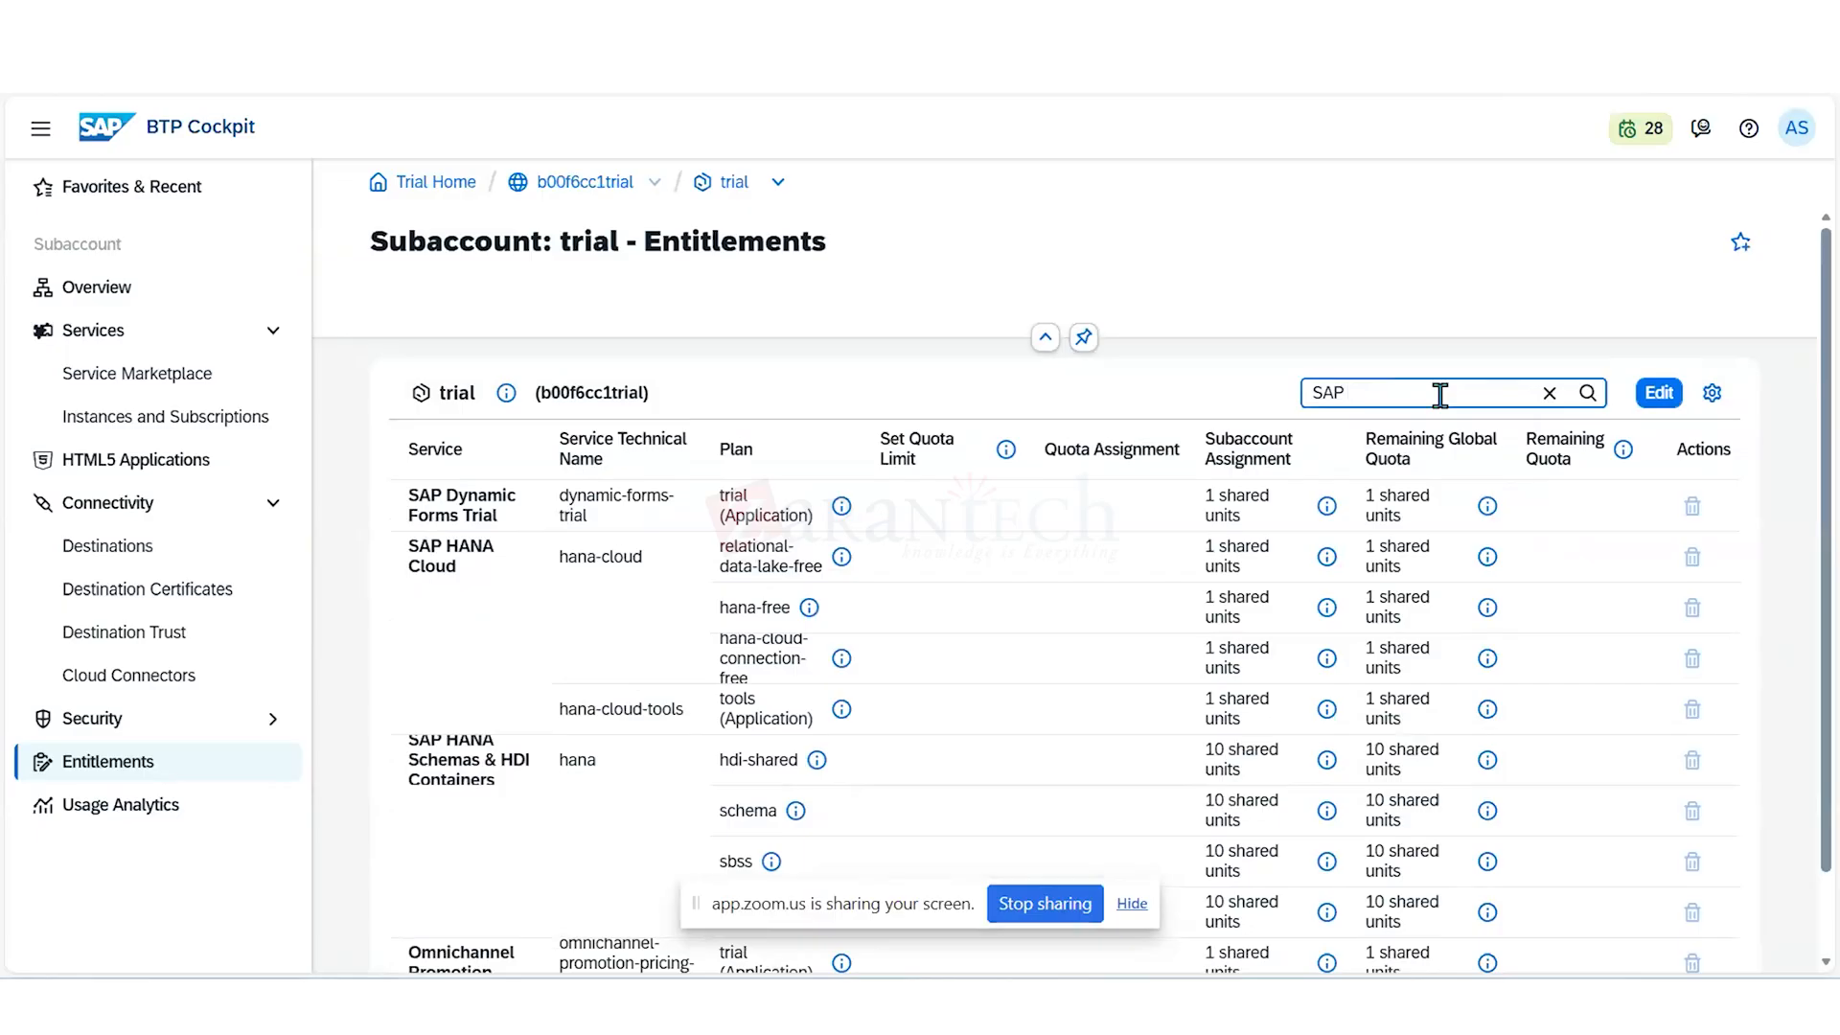
type("chana")
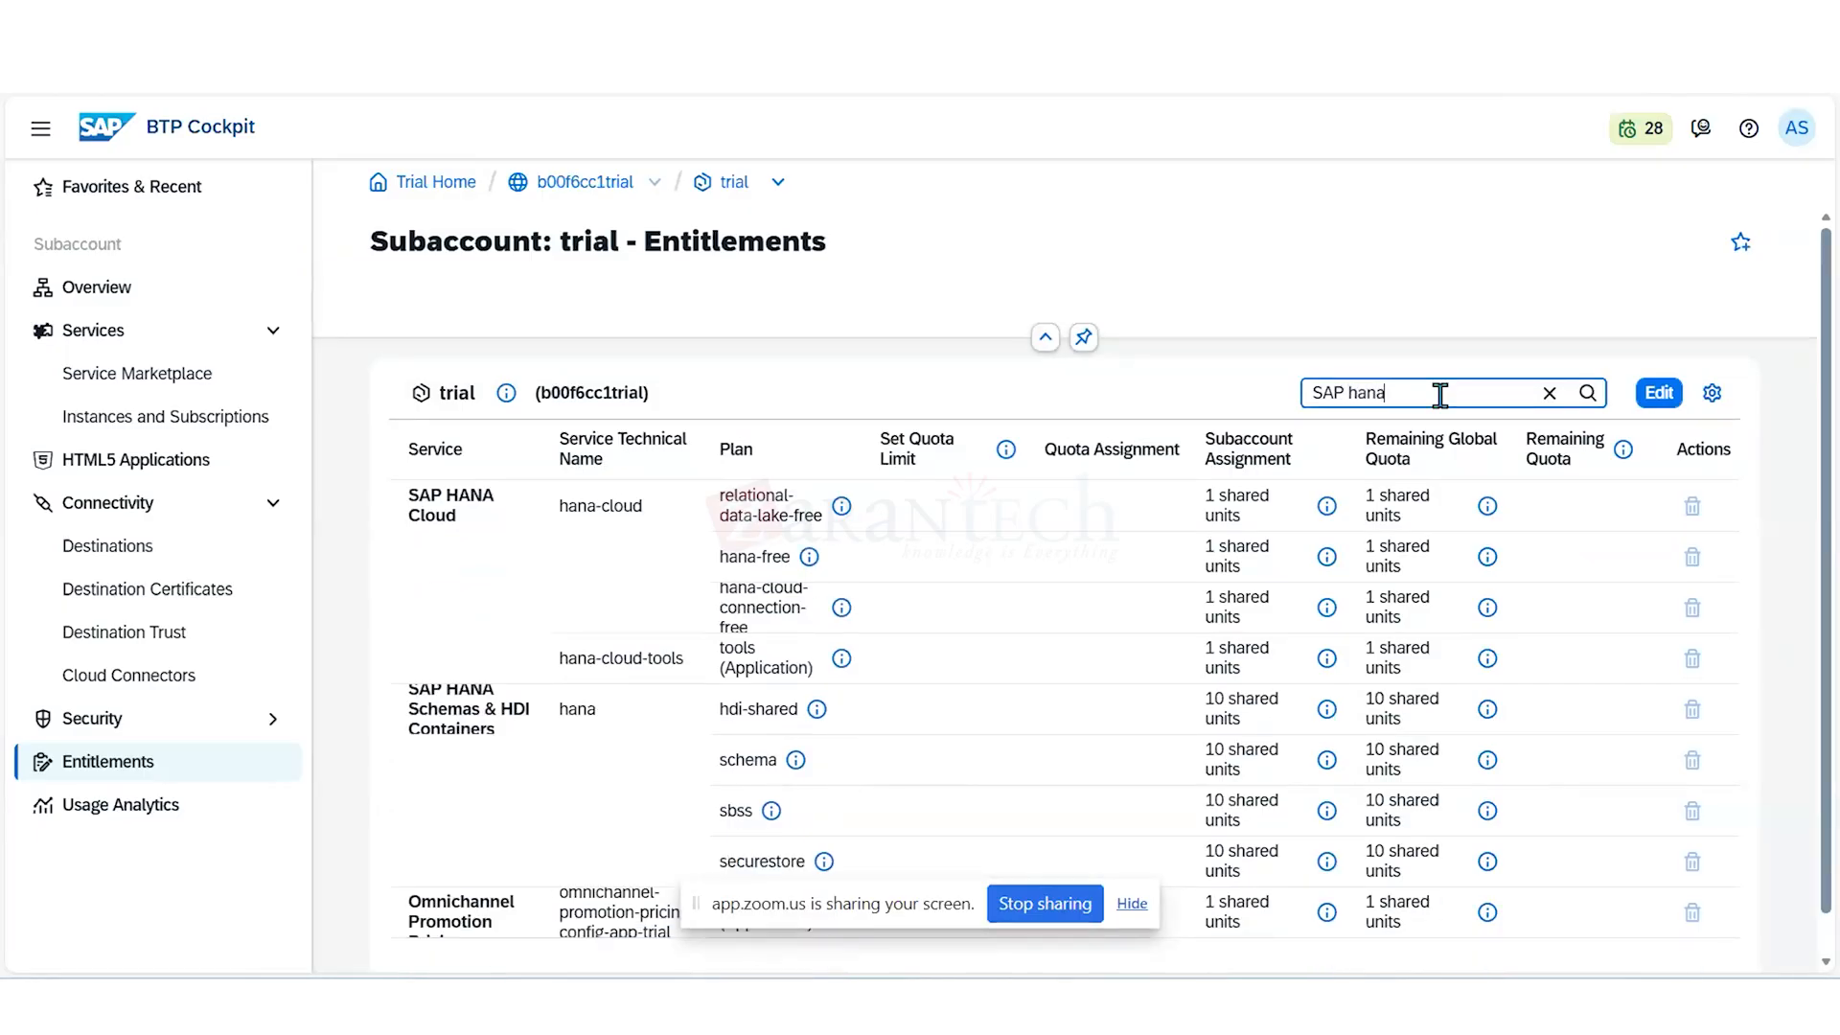
type(" clo")
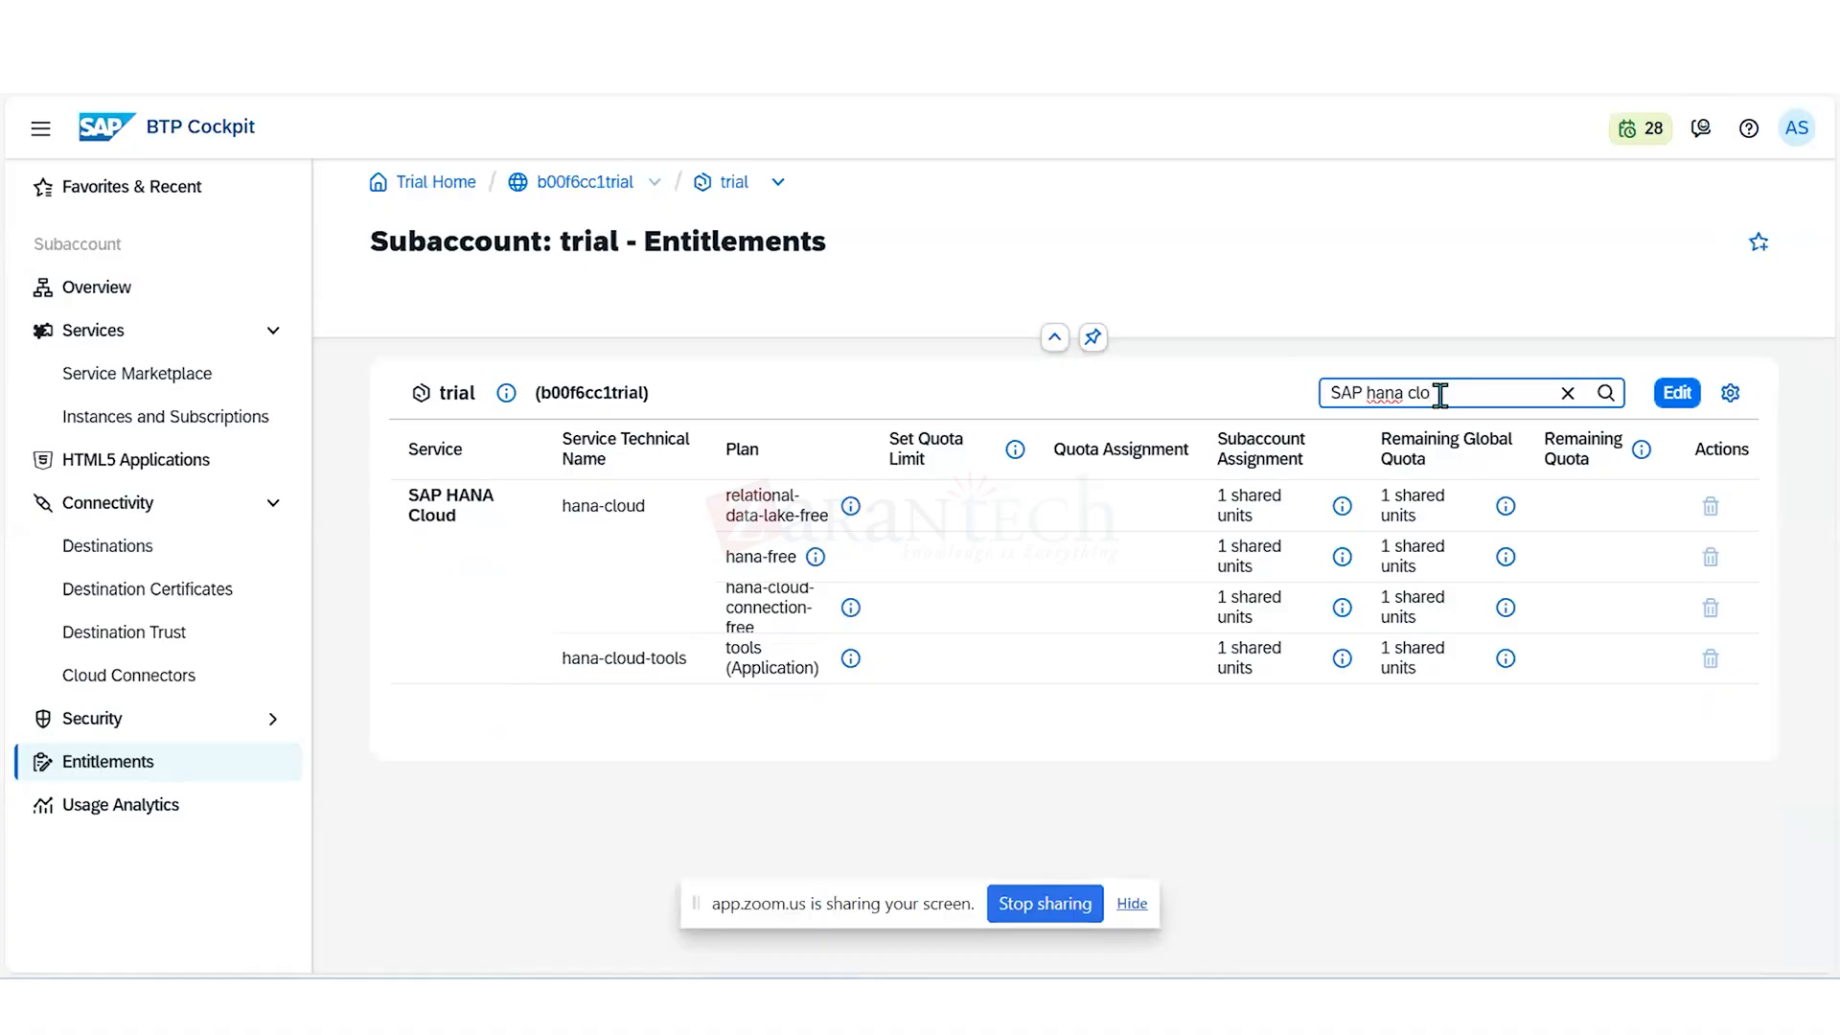
type("u")
left_click(1675, 393)
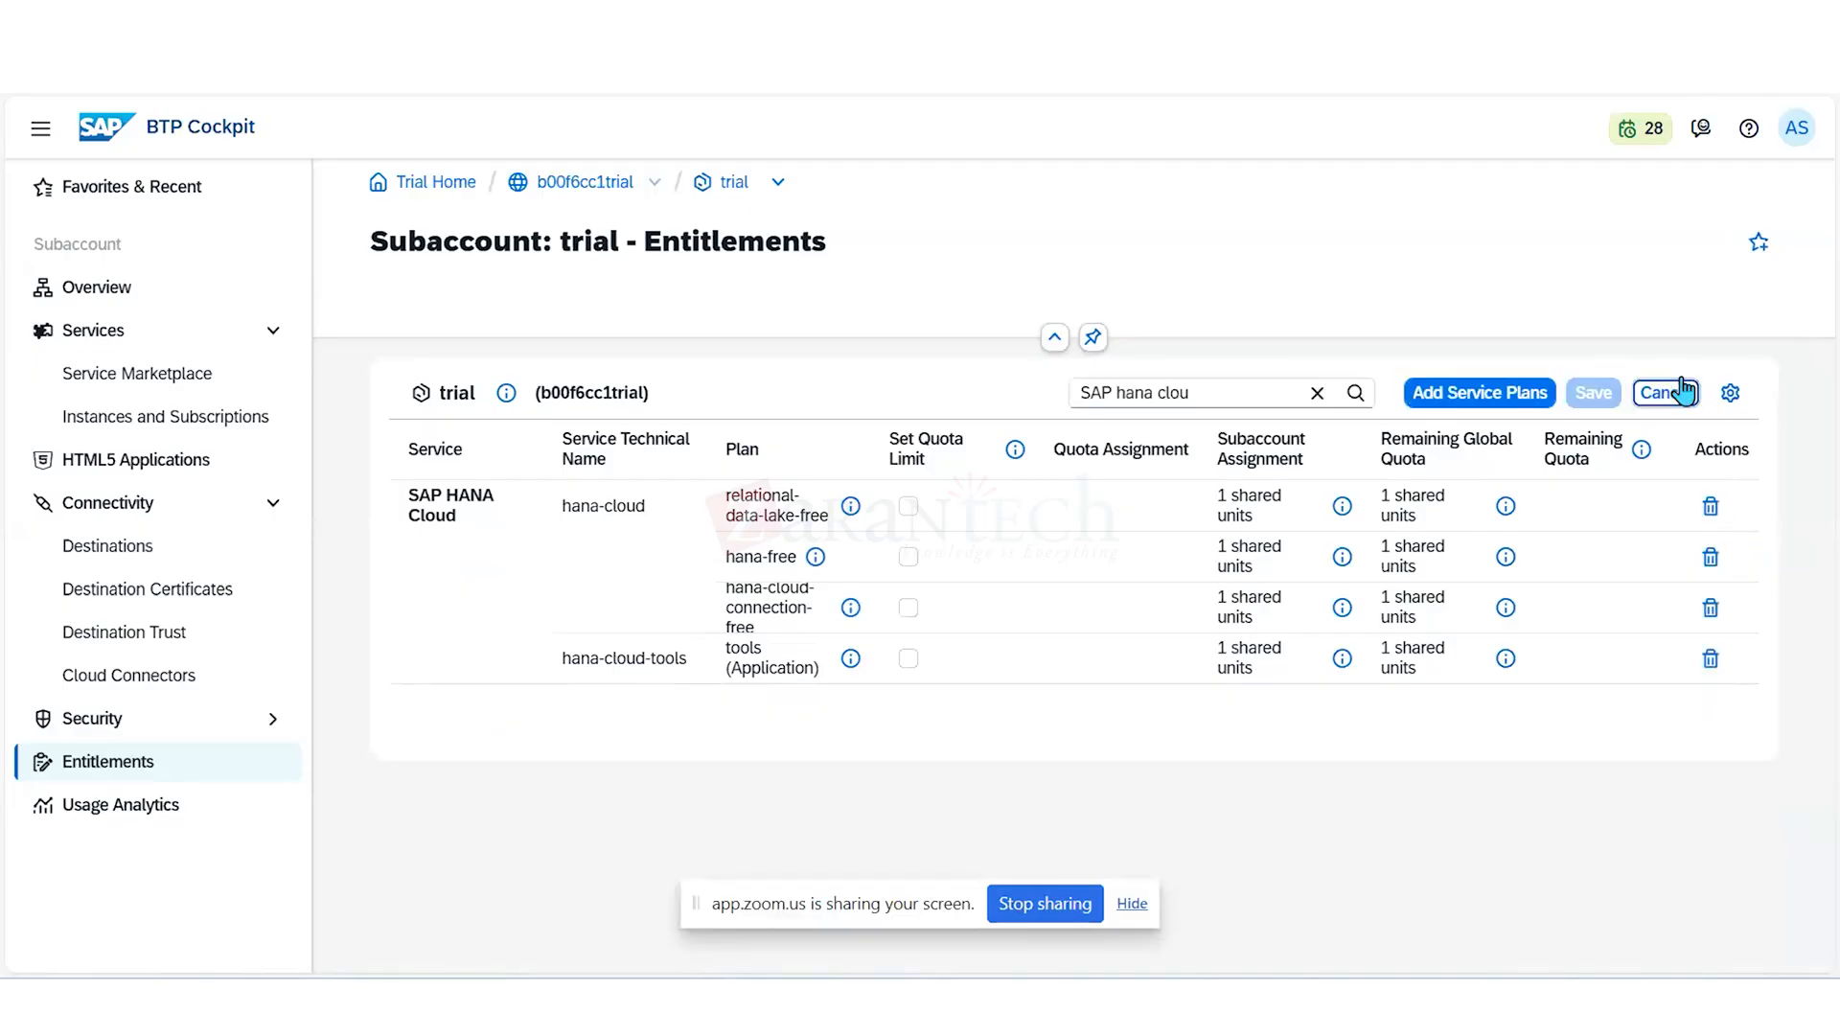
left_click(1710, 506)
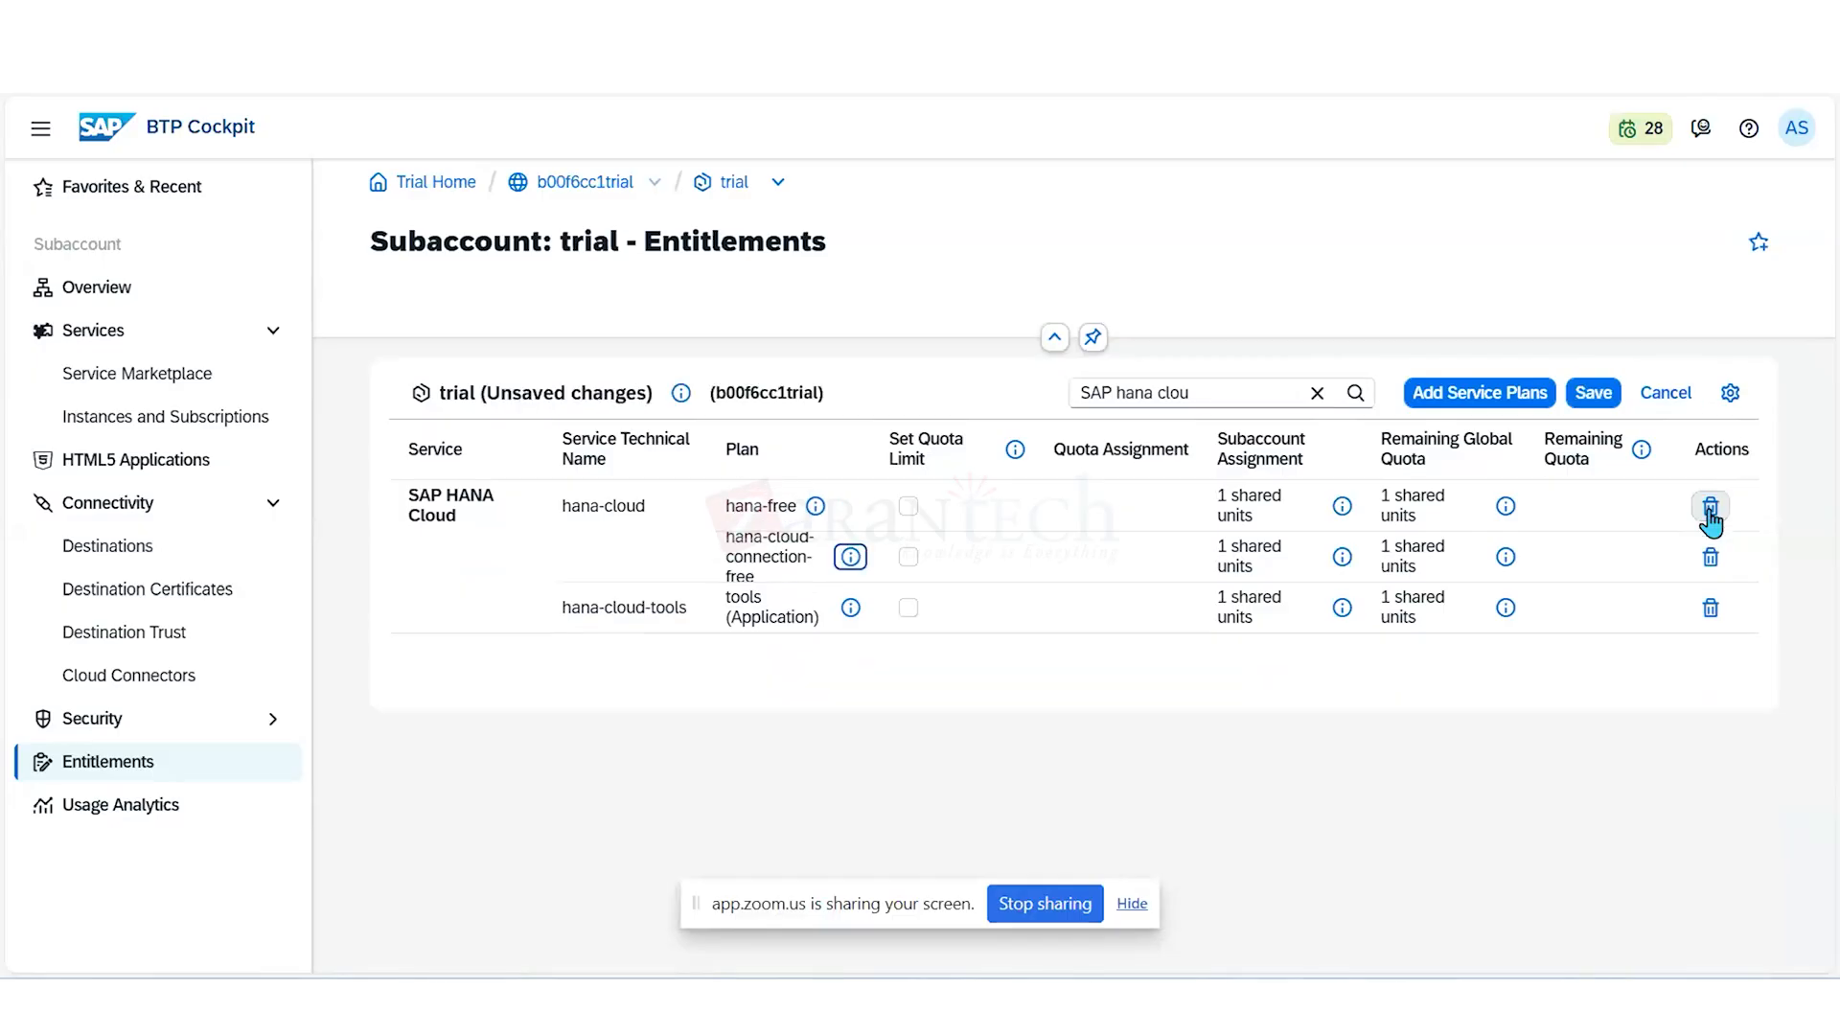
- Widen the filter to "SAP hana", remove all remaining SAP HANA Cloud and SAP HANA Schemas & HDI Containers plans, and save
left_click(1207, 393)
key("BackSpace")
key("BackSpace")
key("BackSpace")
key("BackSpace")
key("BackSpace")
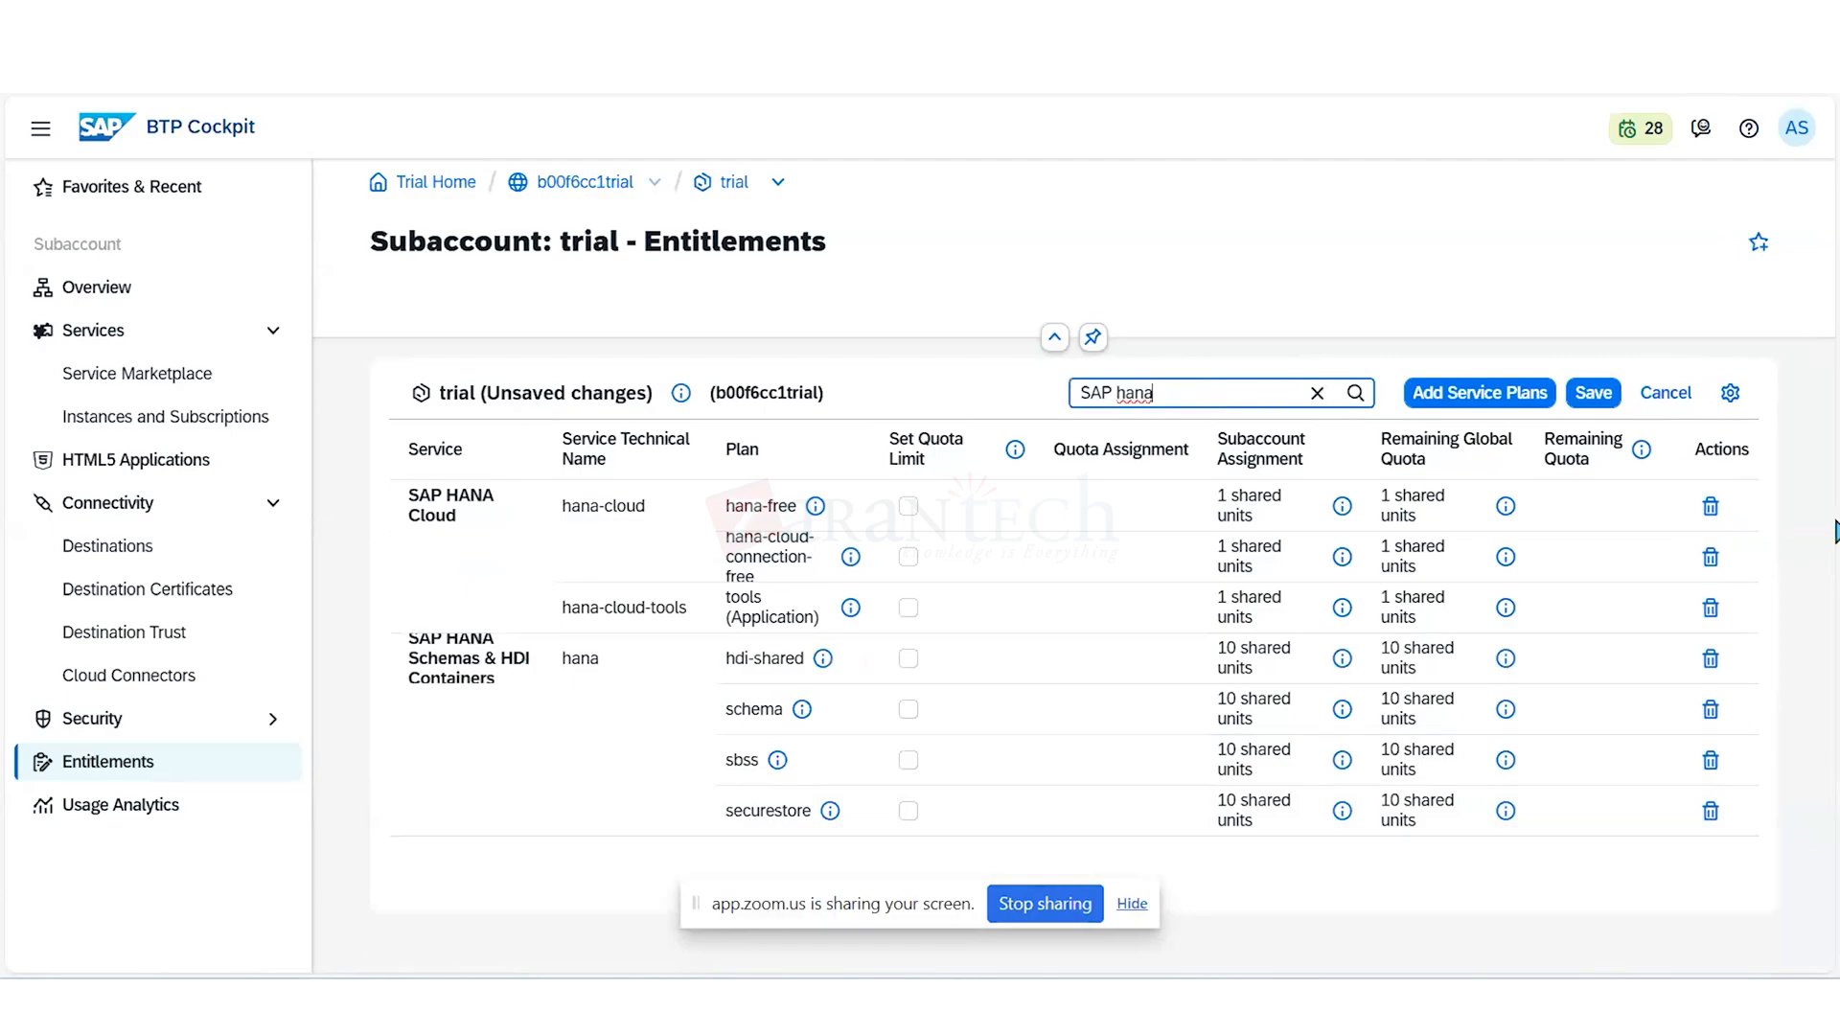
left_click(1709, 507)
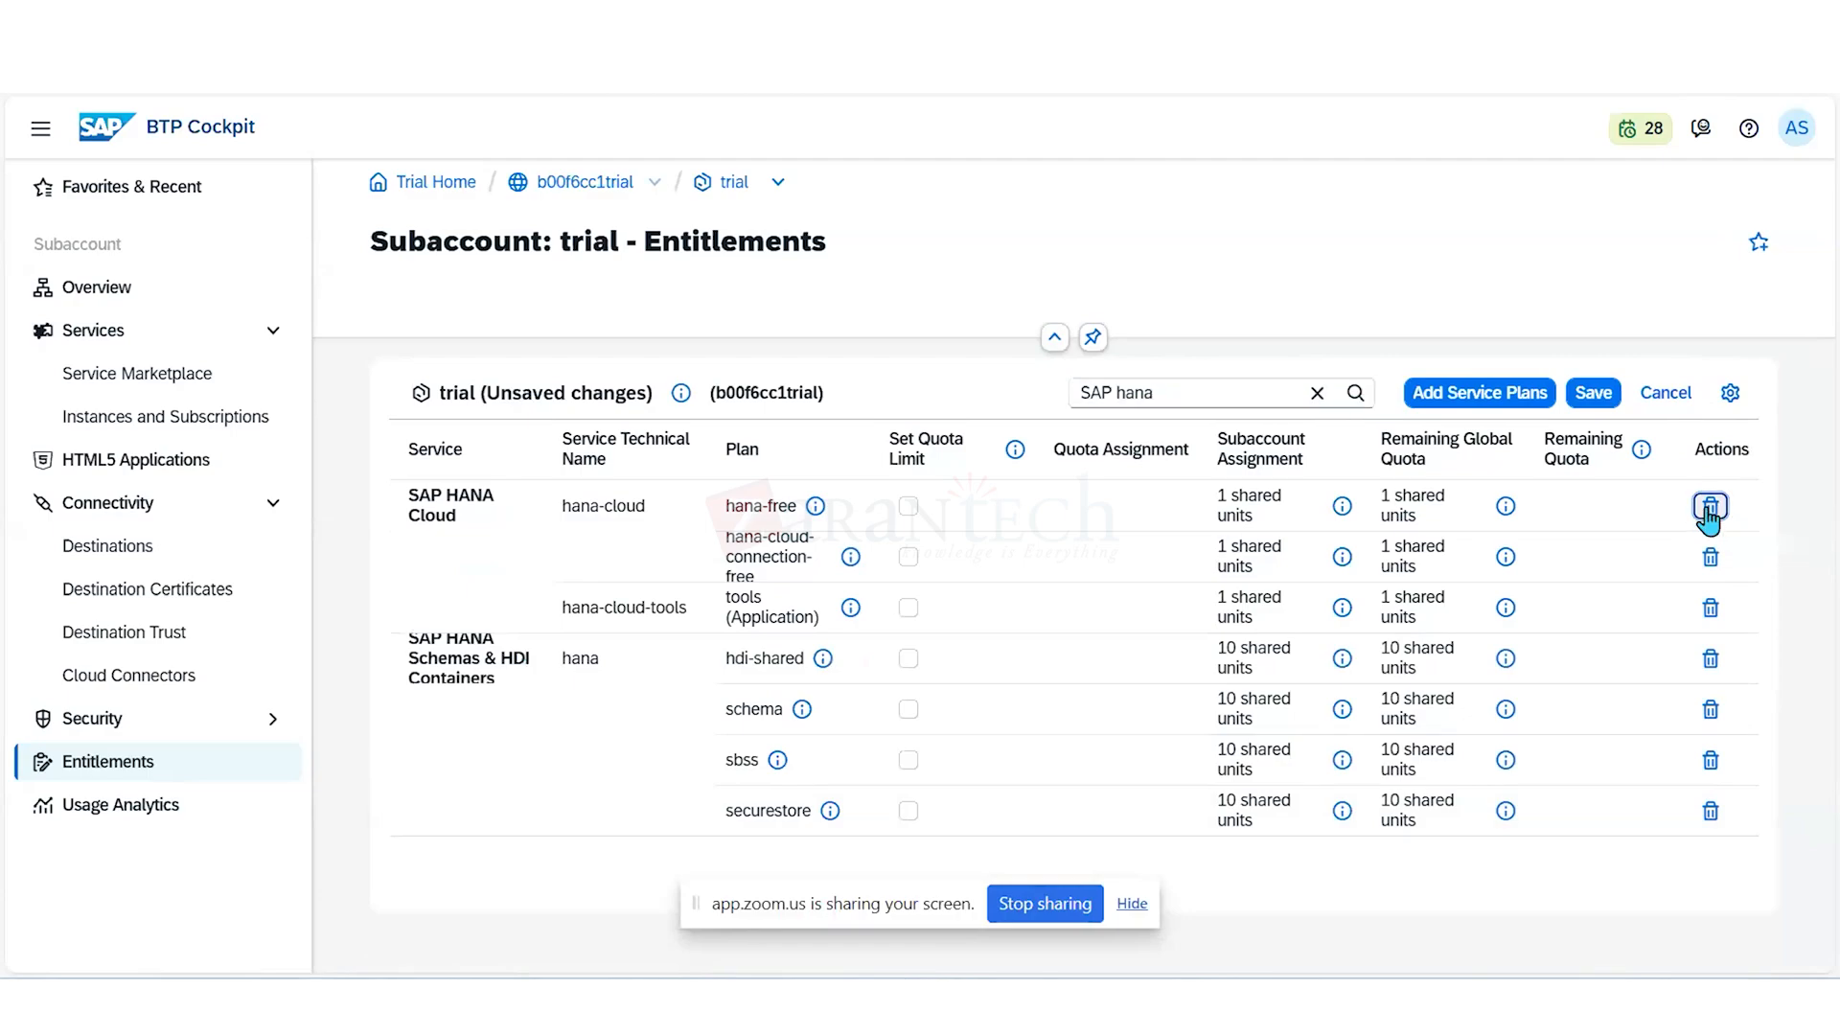
left_click(1709, 508)
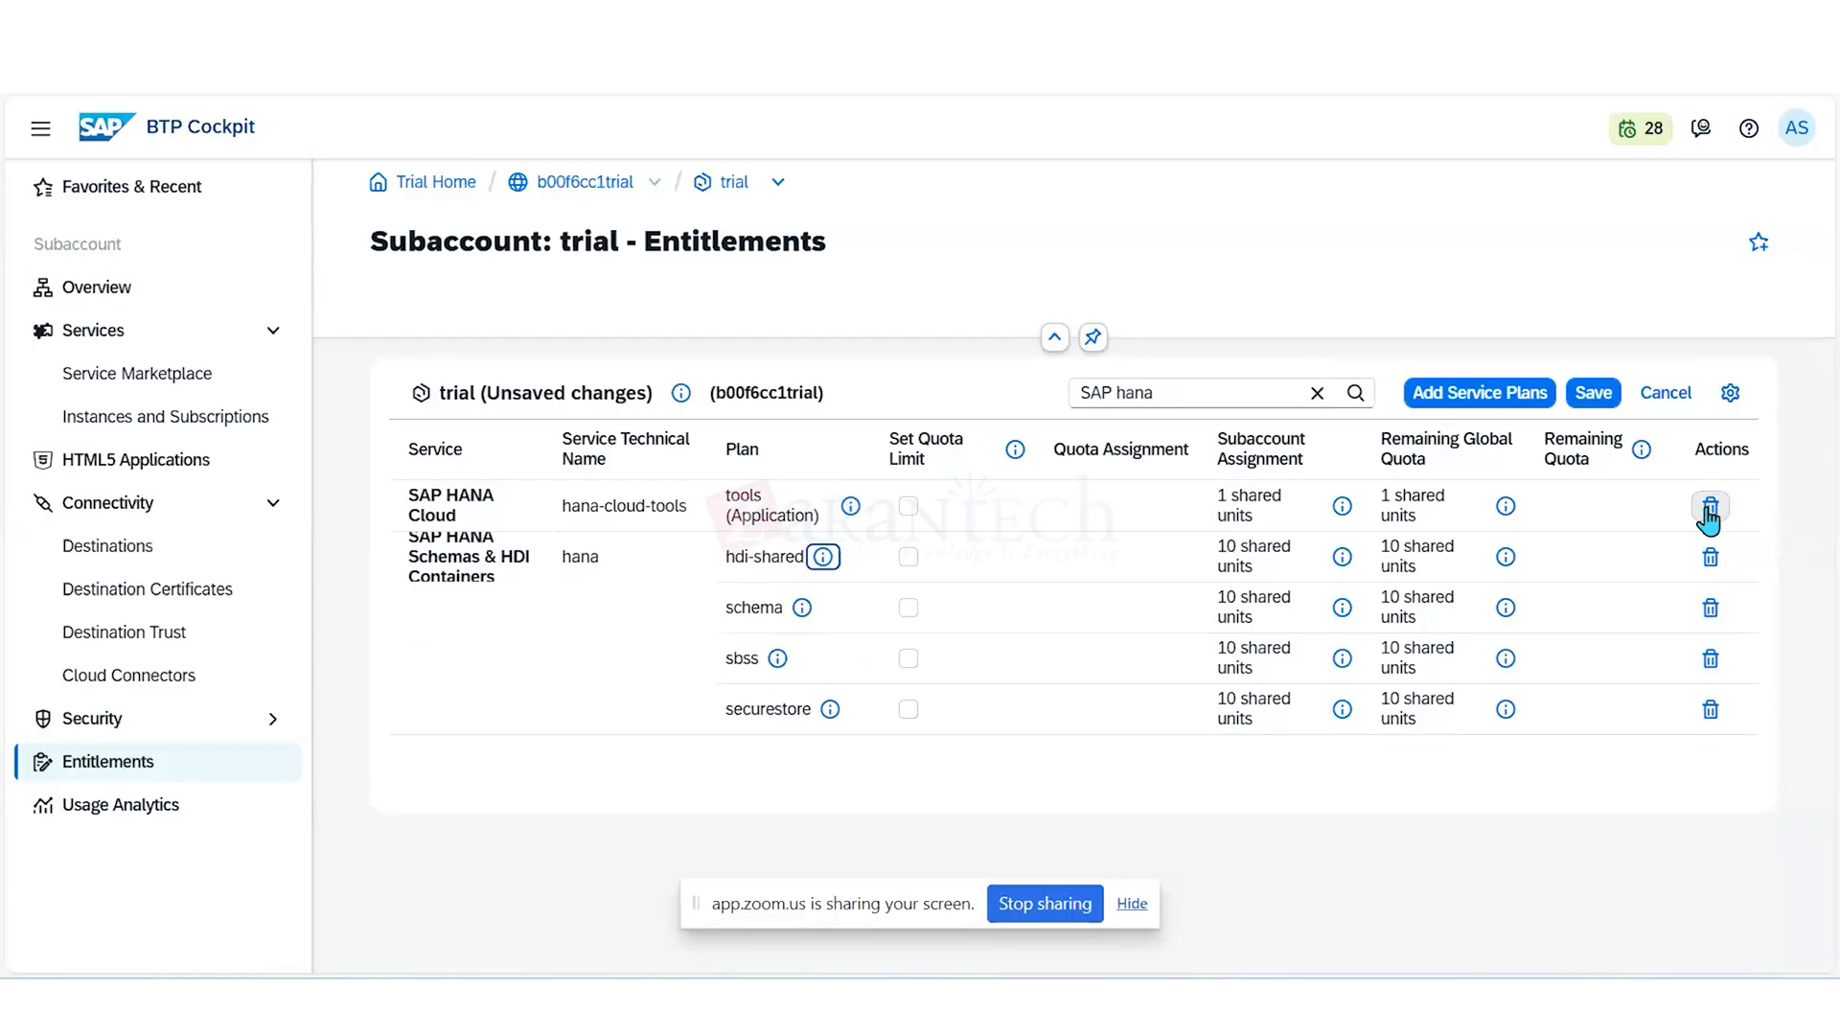
left_click(1709, 508)
left_click(1710, 508)
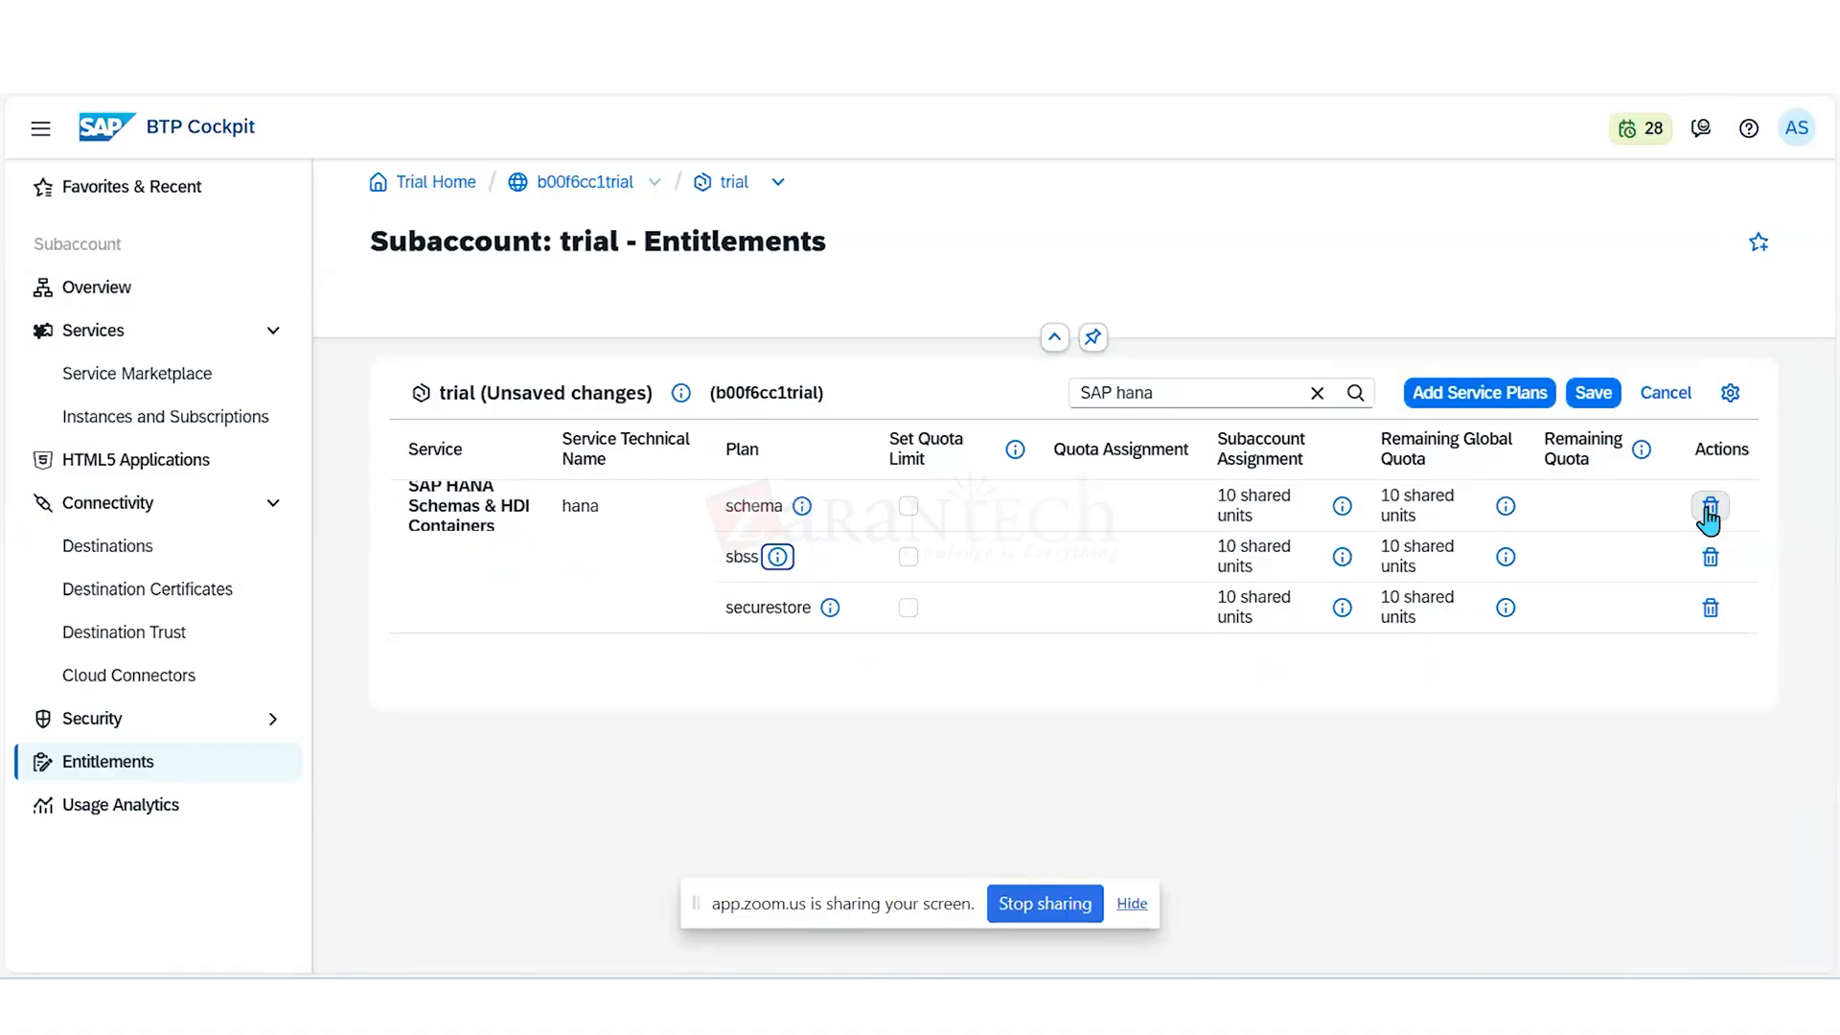
left_click(1709, 508)
left_click(1710, 508)
left_click(1709, 508)
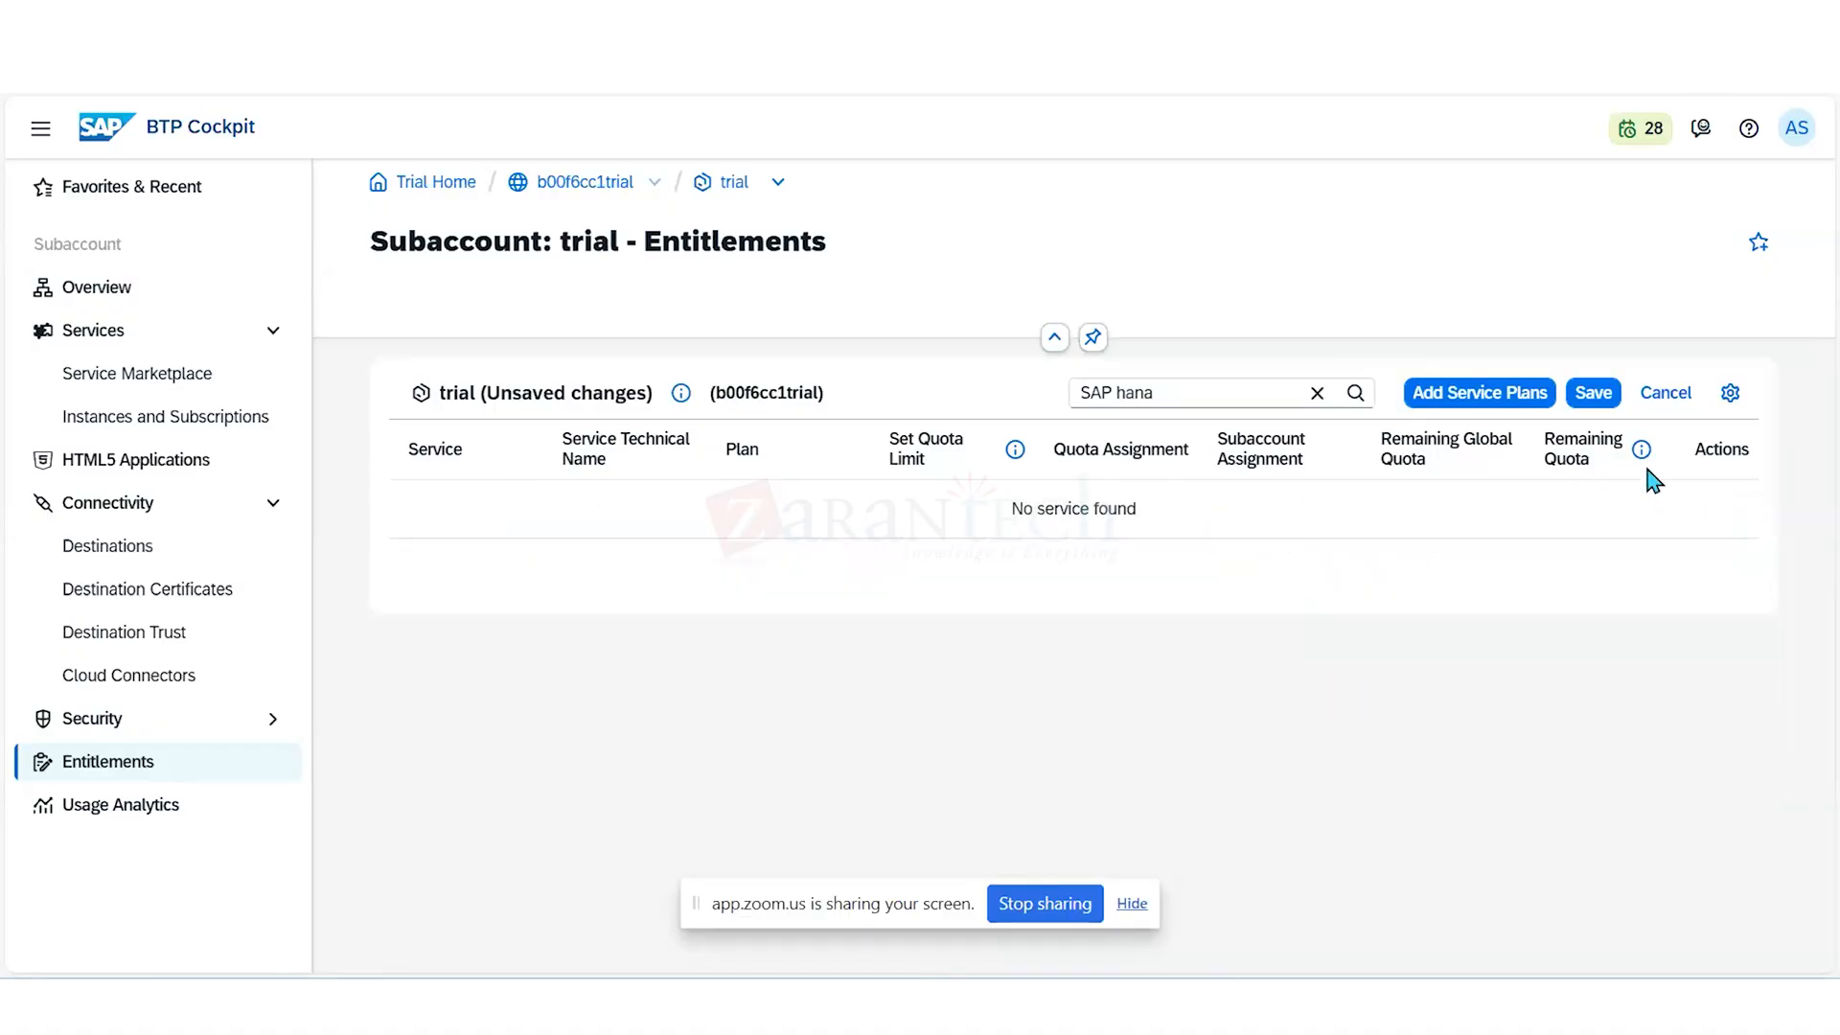
left_click(1594, 395)
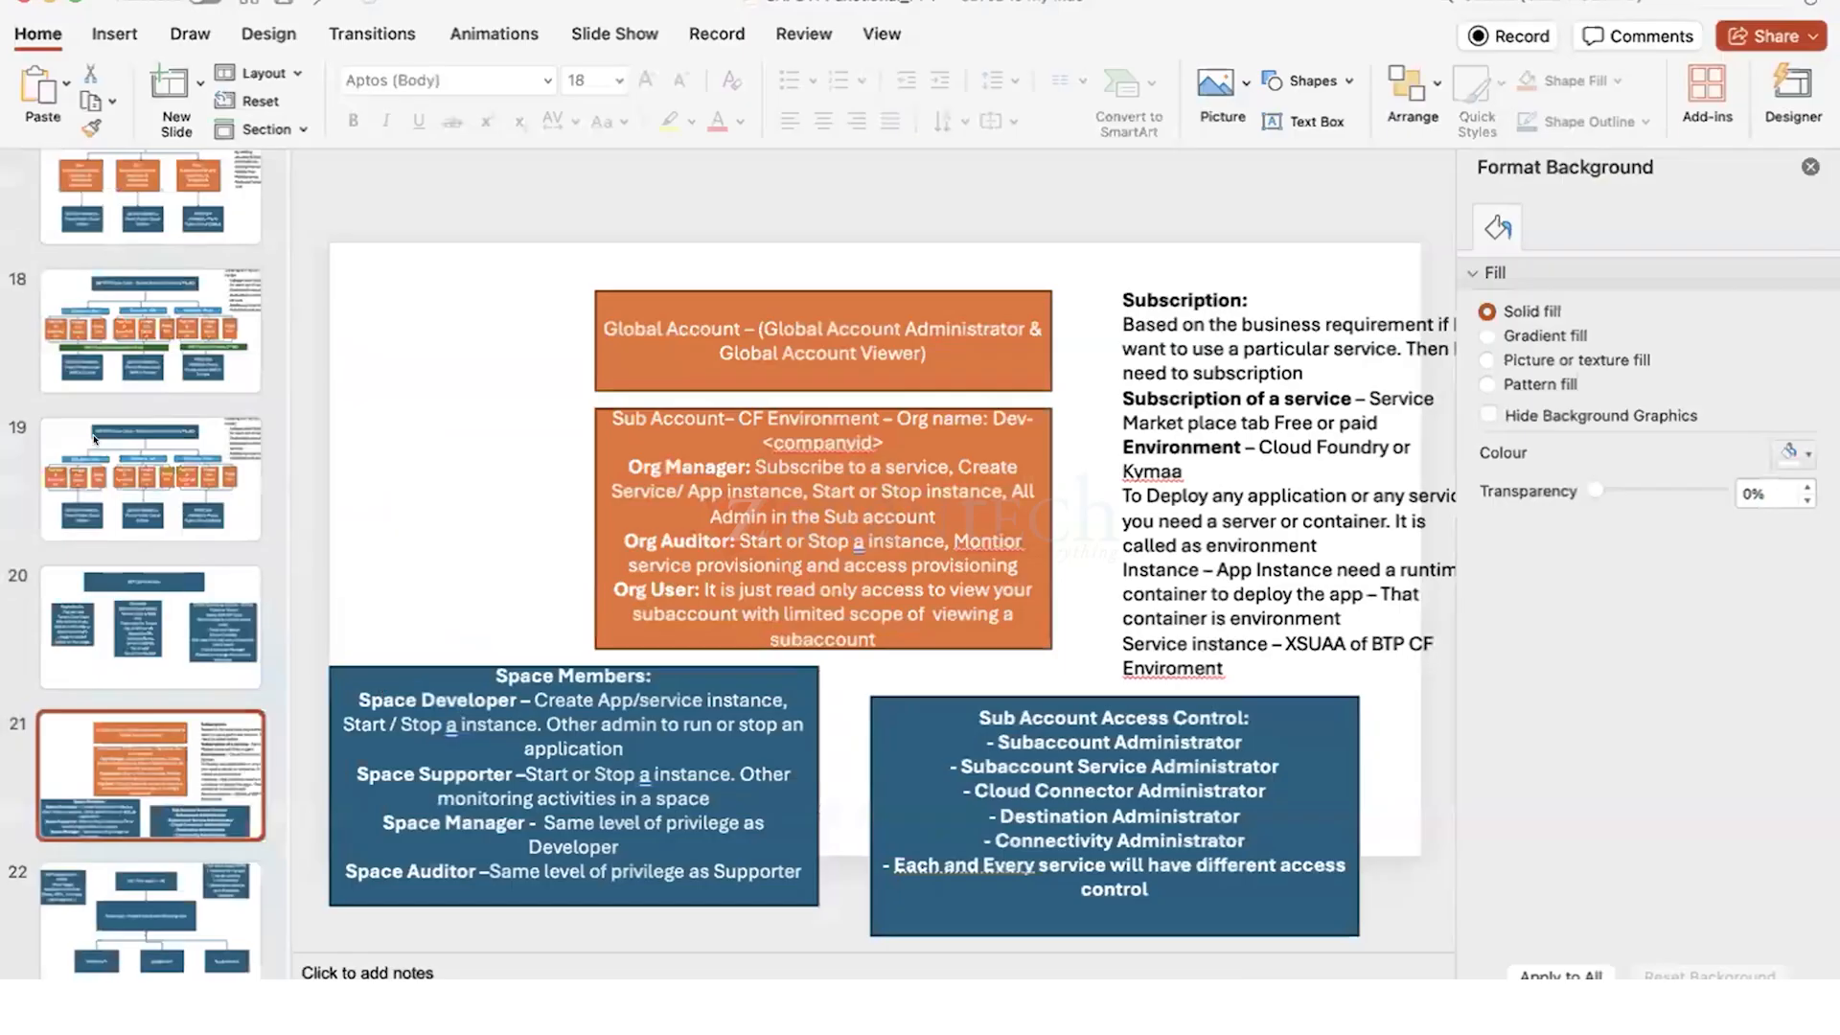
- Show slide 19 with the SAP BTP global account directory model in the PowerPoint presentation
left_click(127, 482)
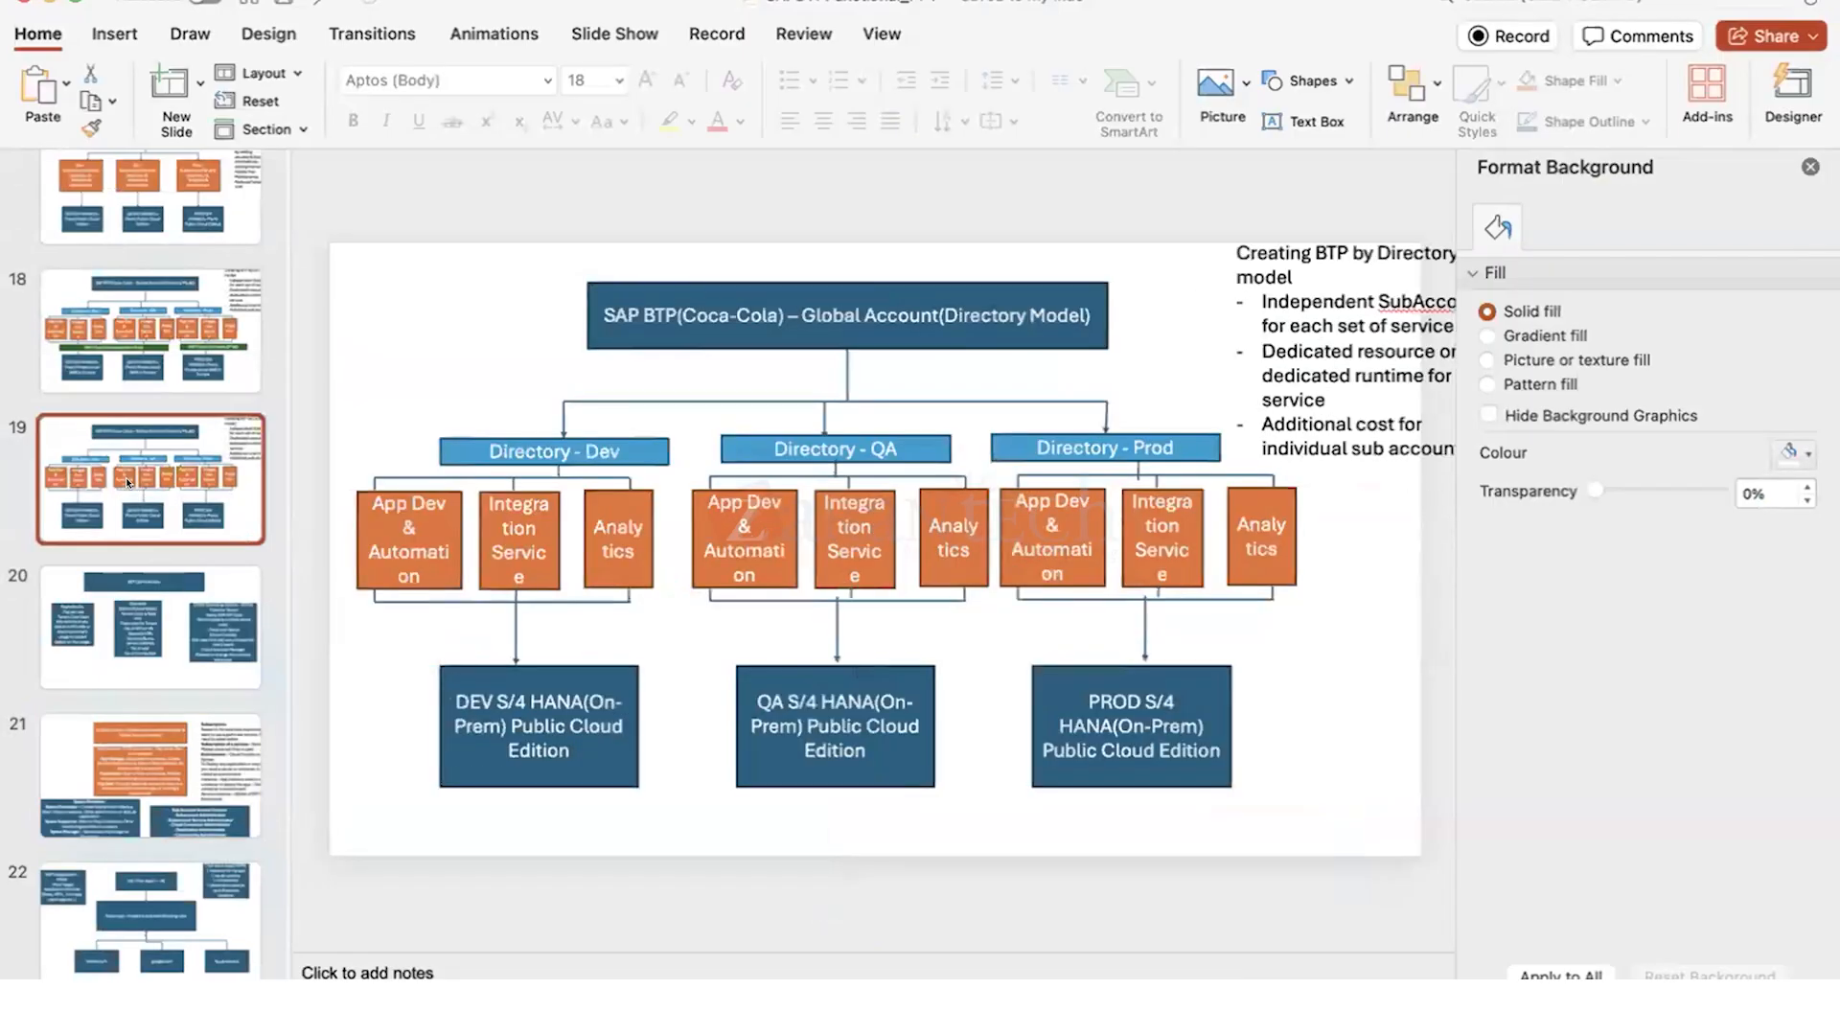
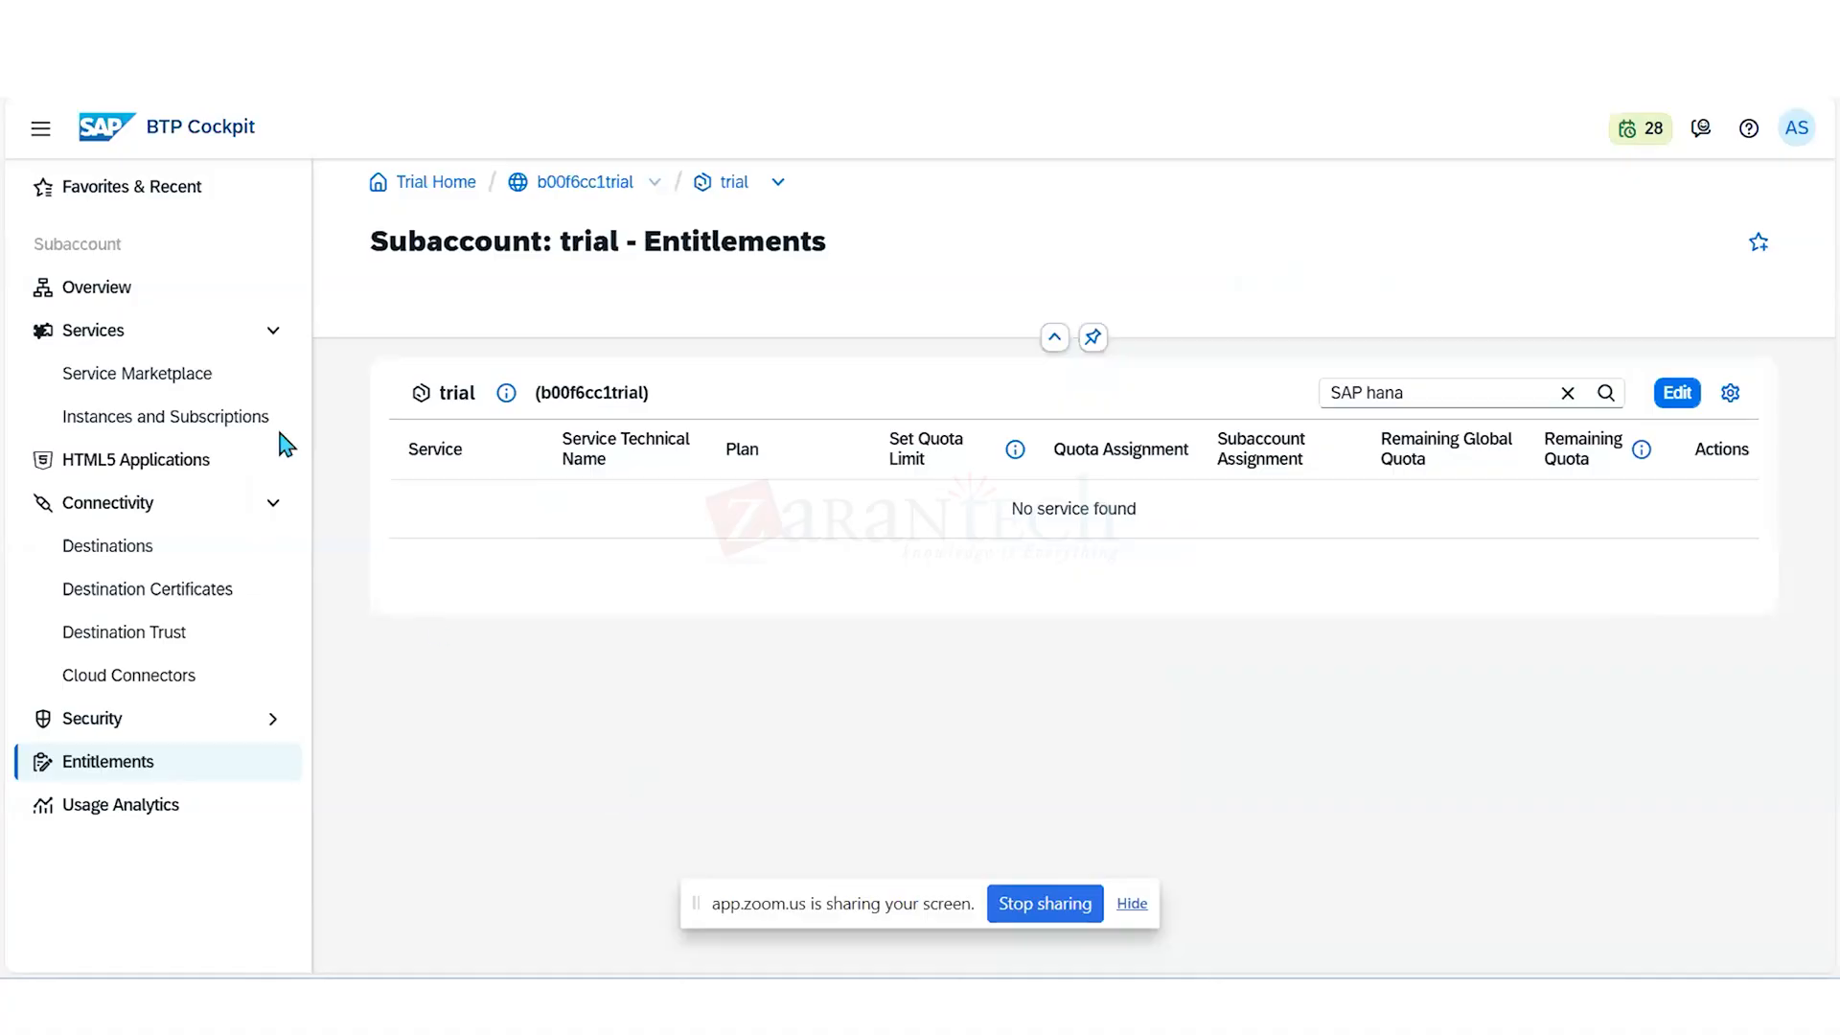
- Return to the global account and reopen the trial subaccount's entitlements
left_click(586, 187)
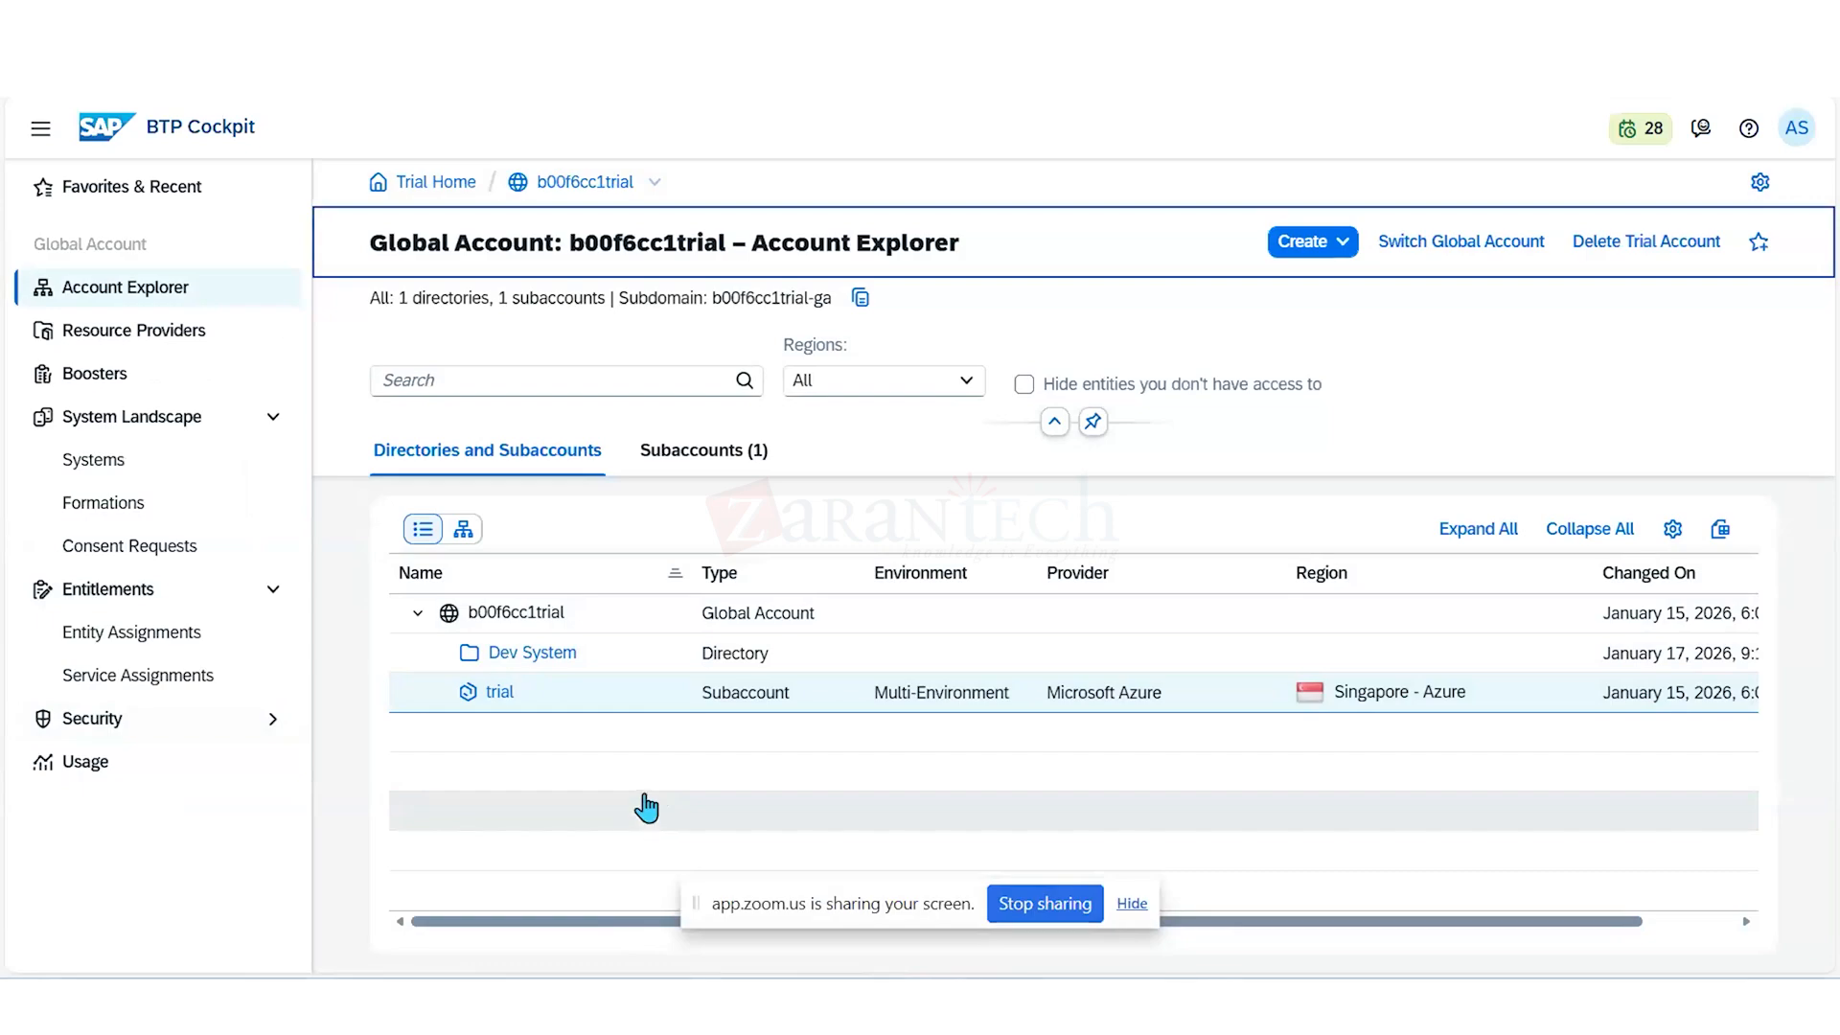
left_click(496, 693)
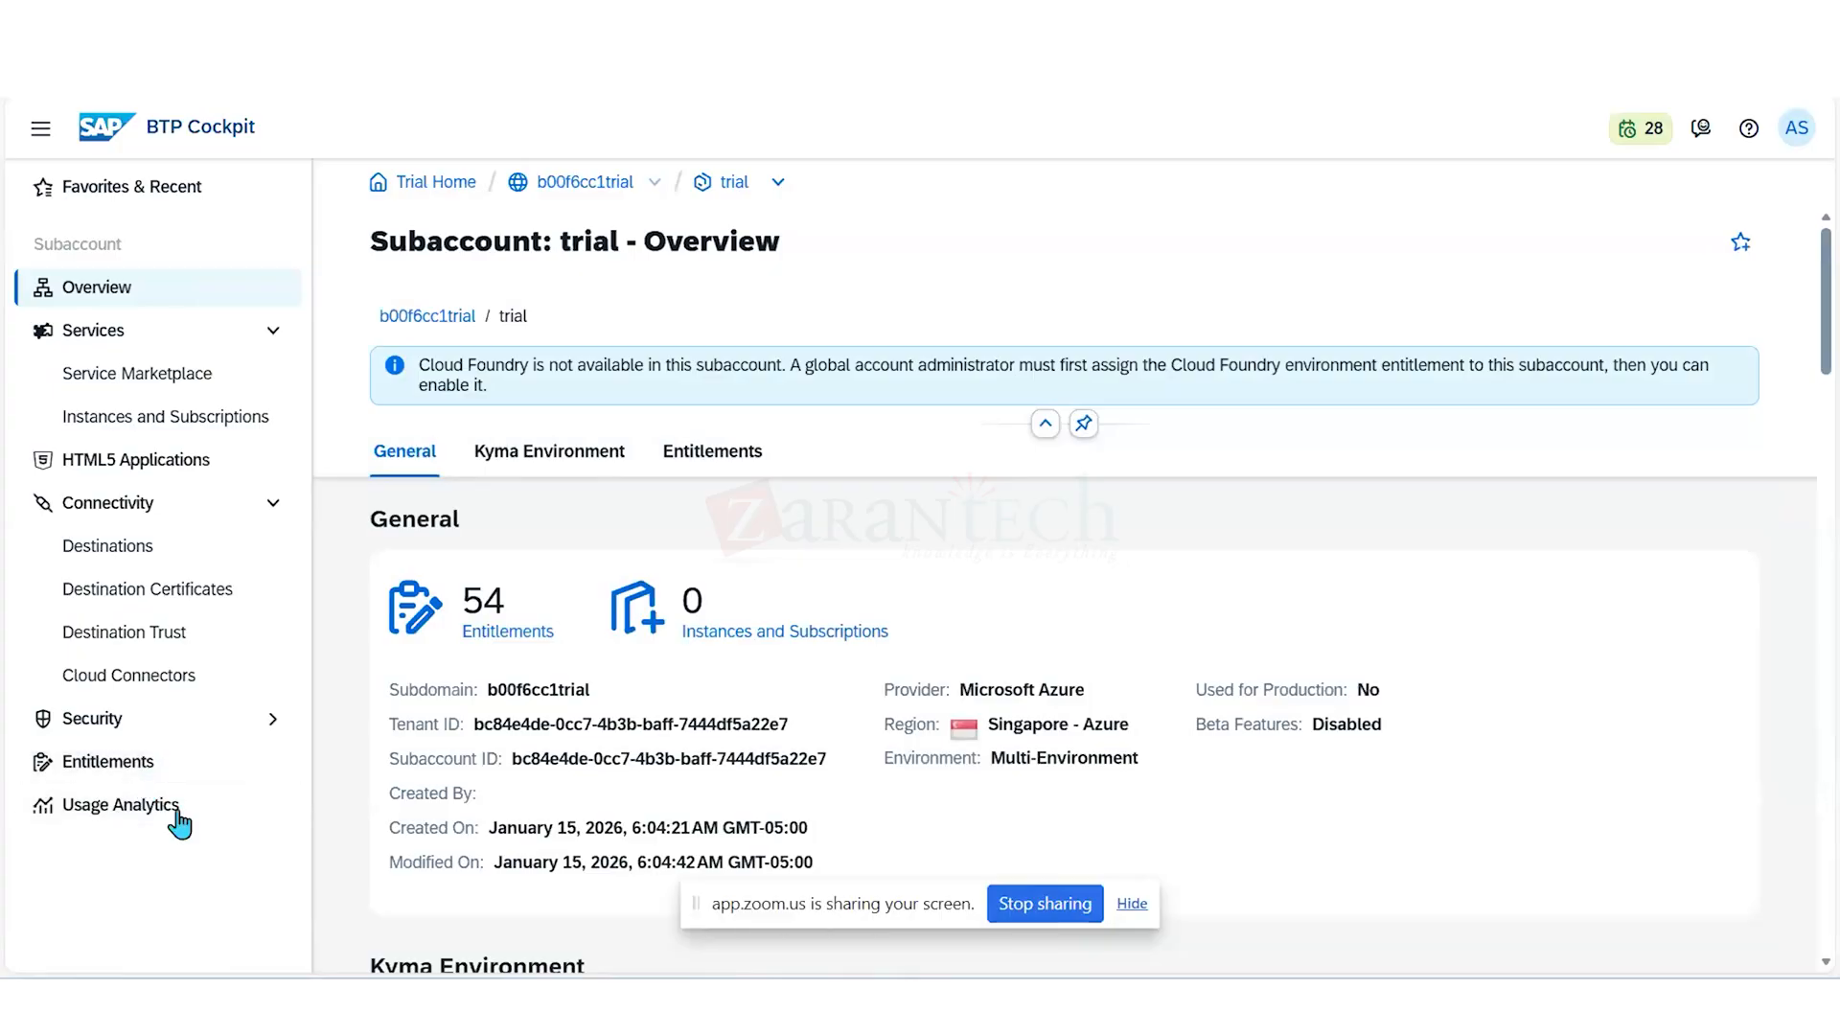
left_click(144, 763)
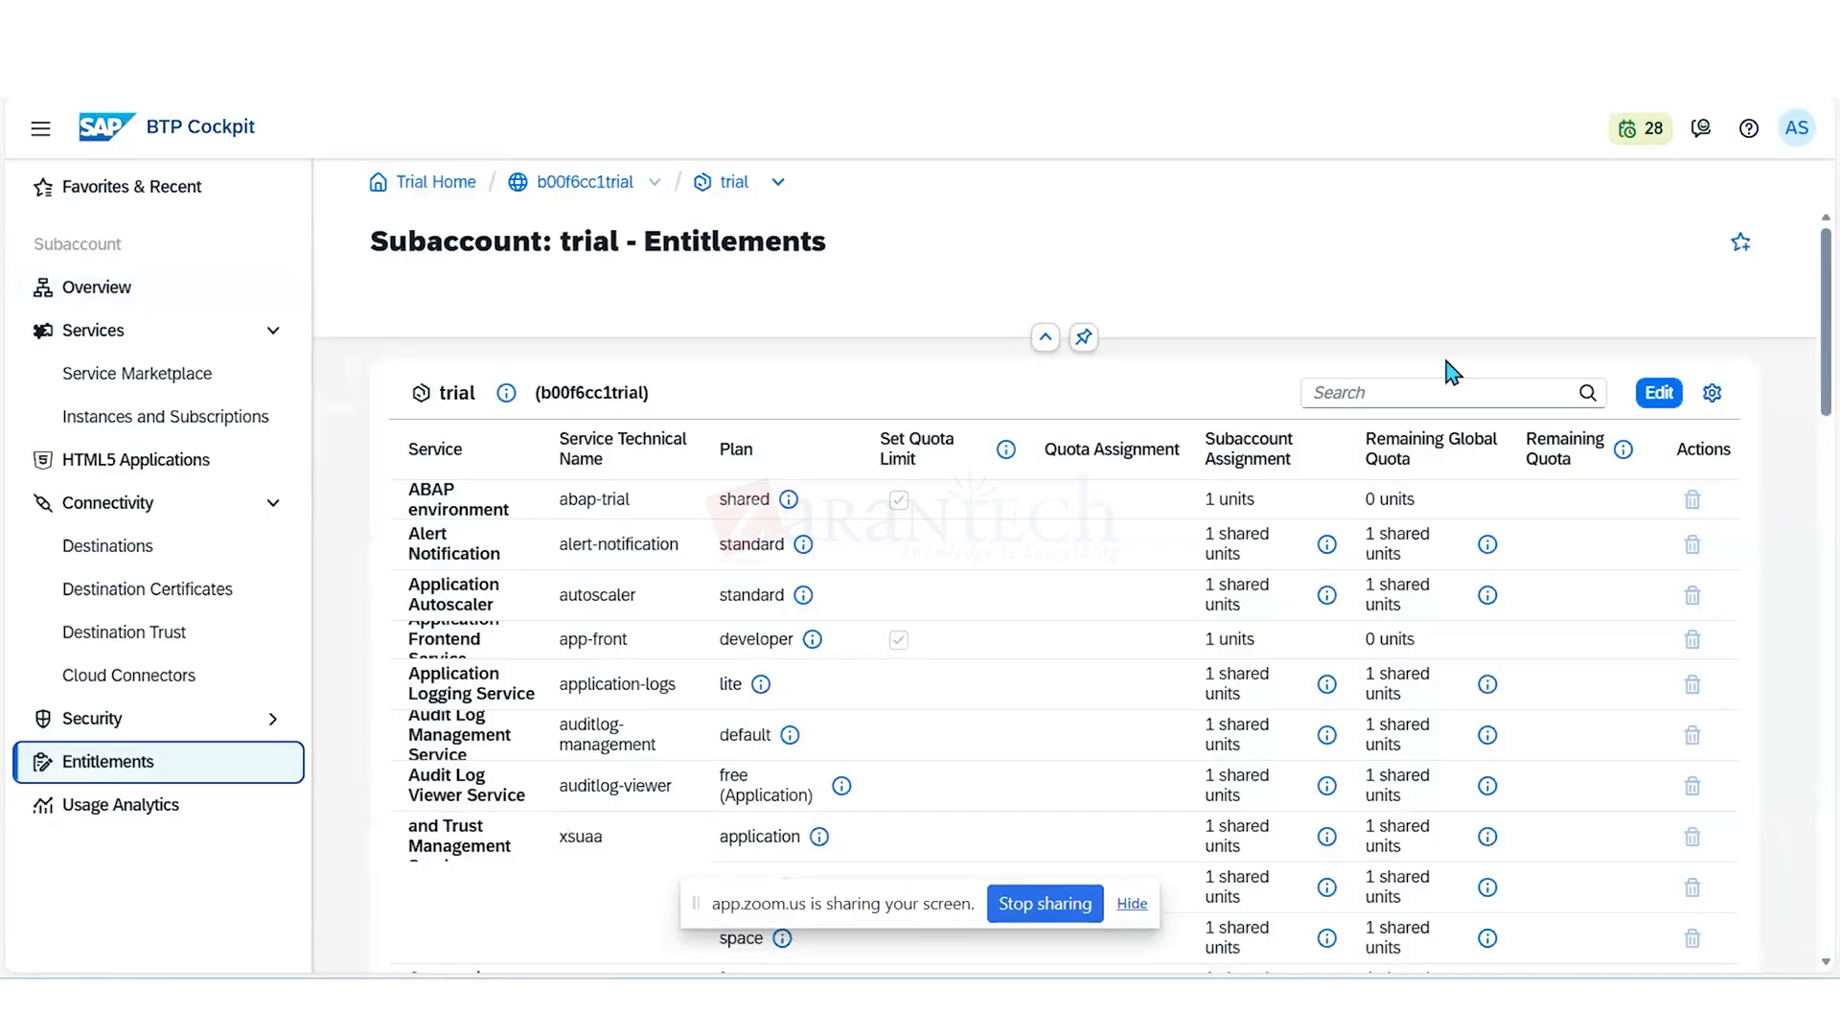
- Filter the entitlements by "identi", remove both Cloud Identity Services plans (application and default), and save
left_click(1420, 390)
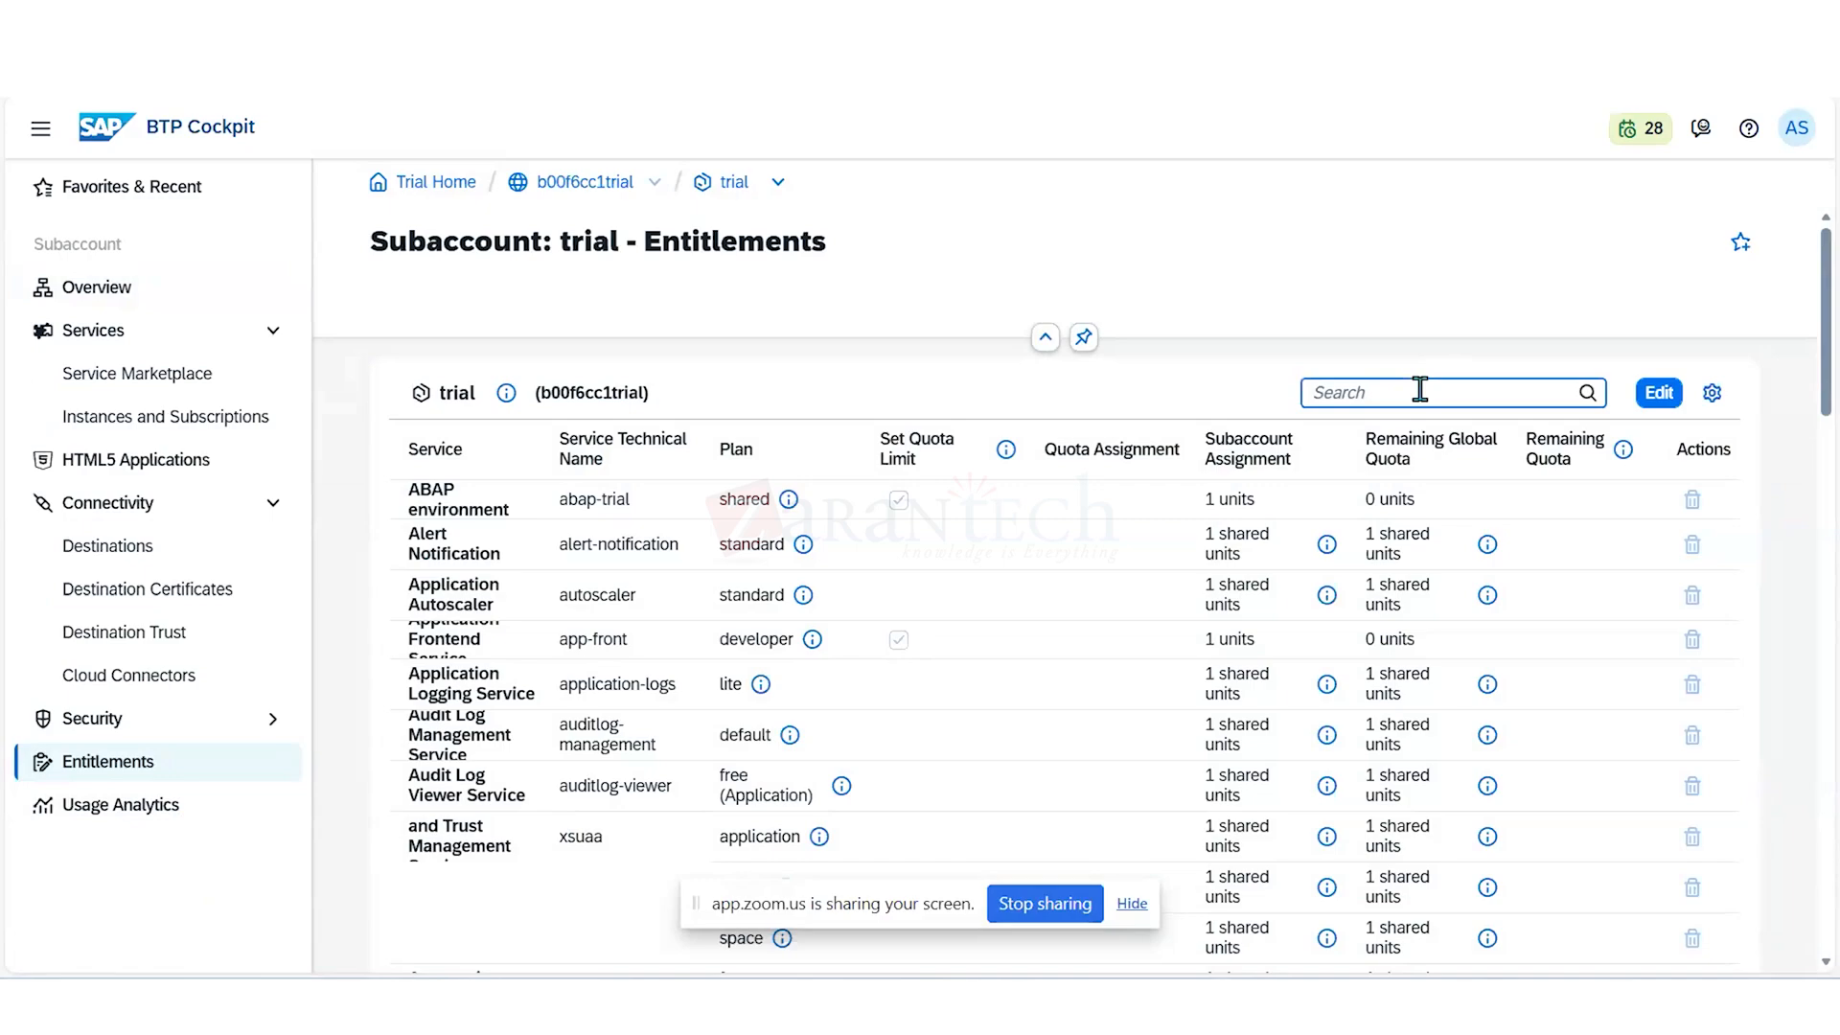
type("identi")
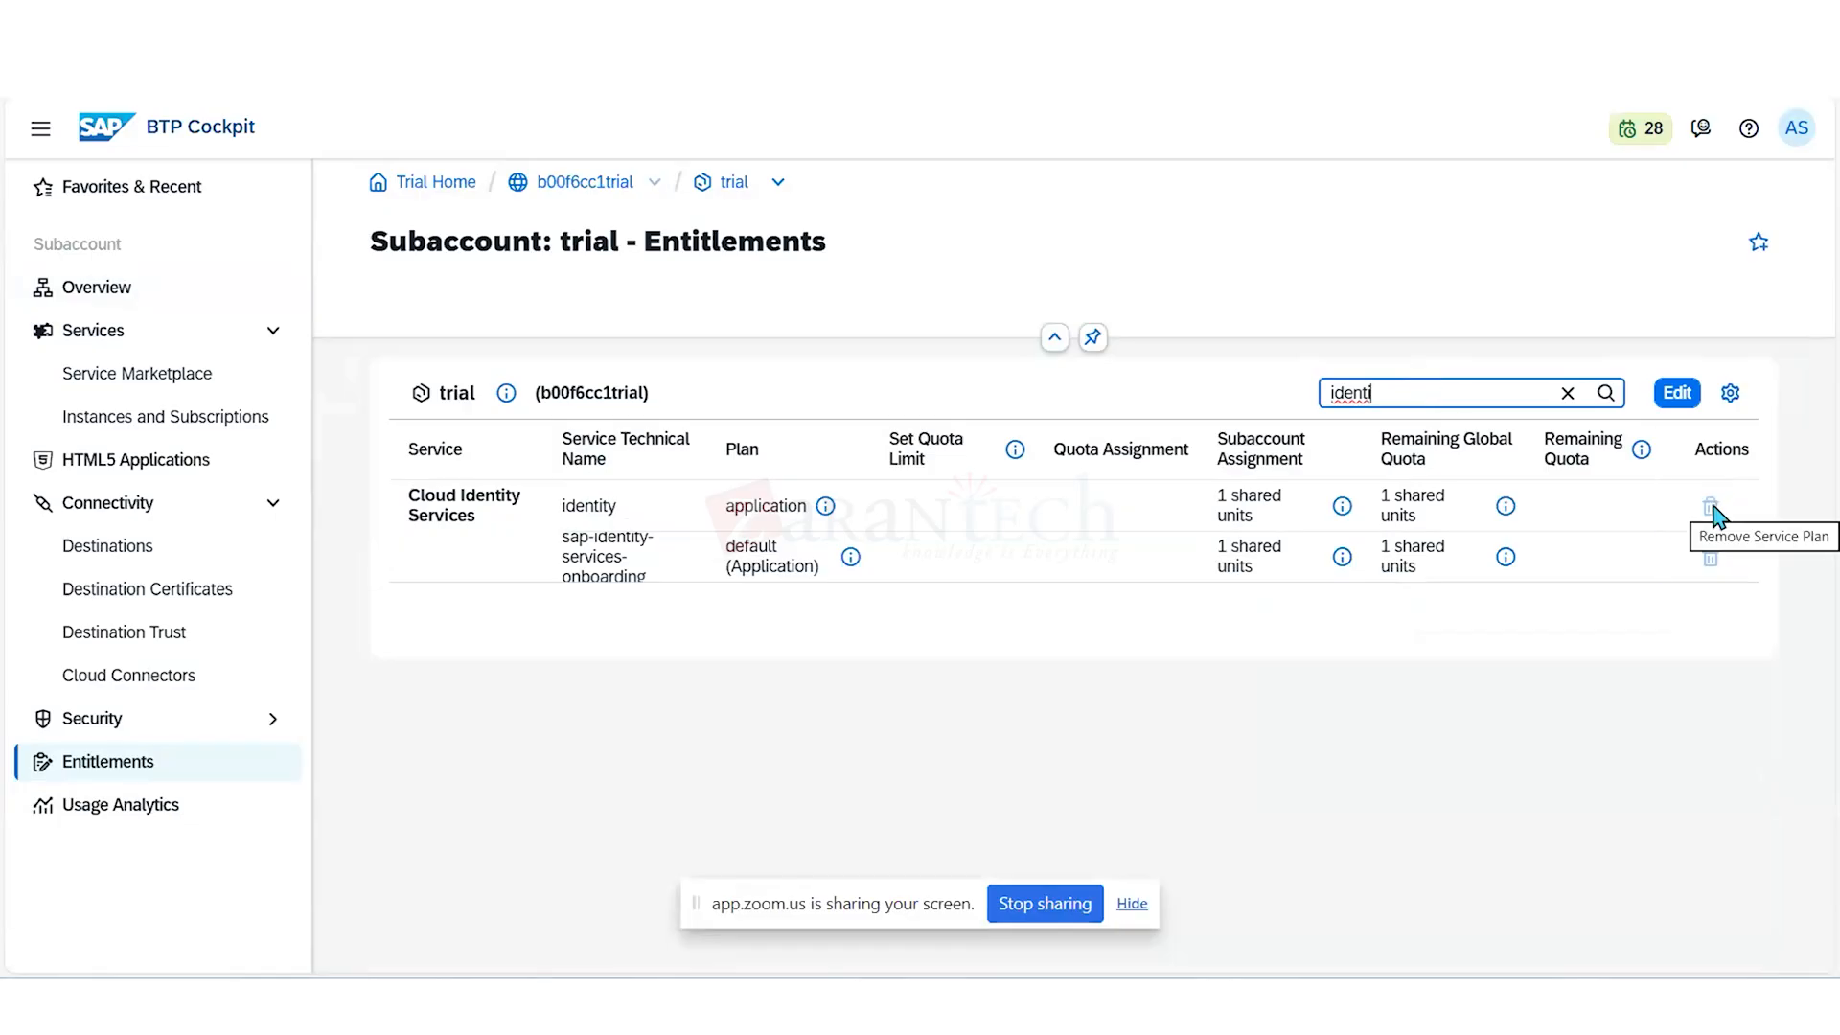
left_click(1713, 513)
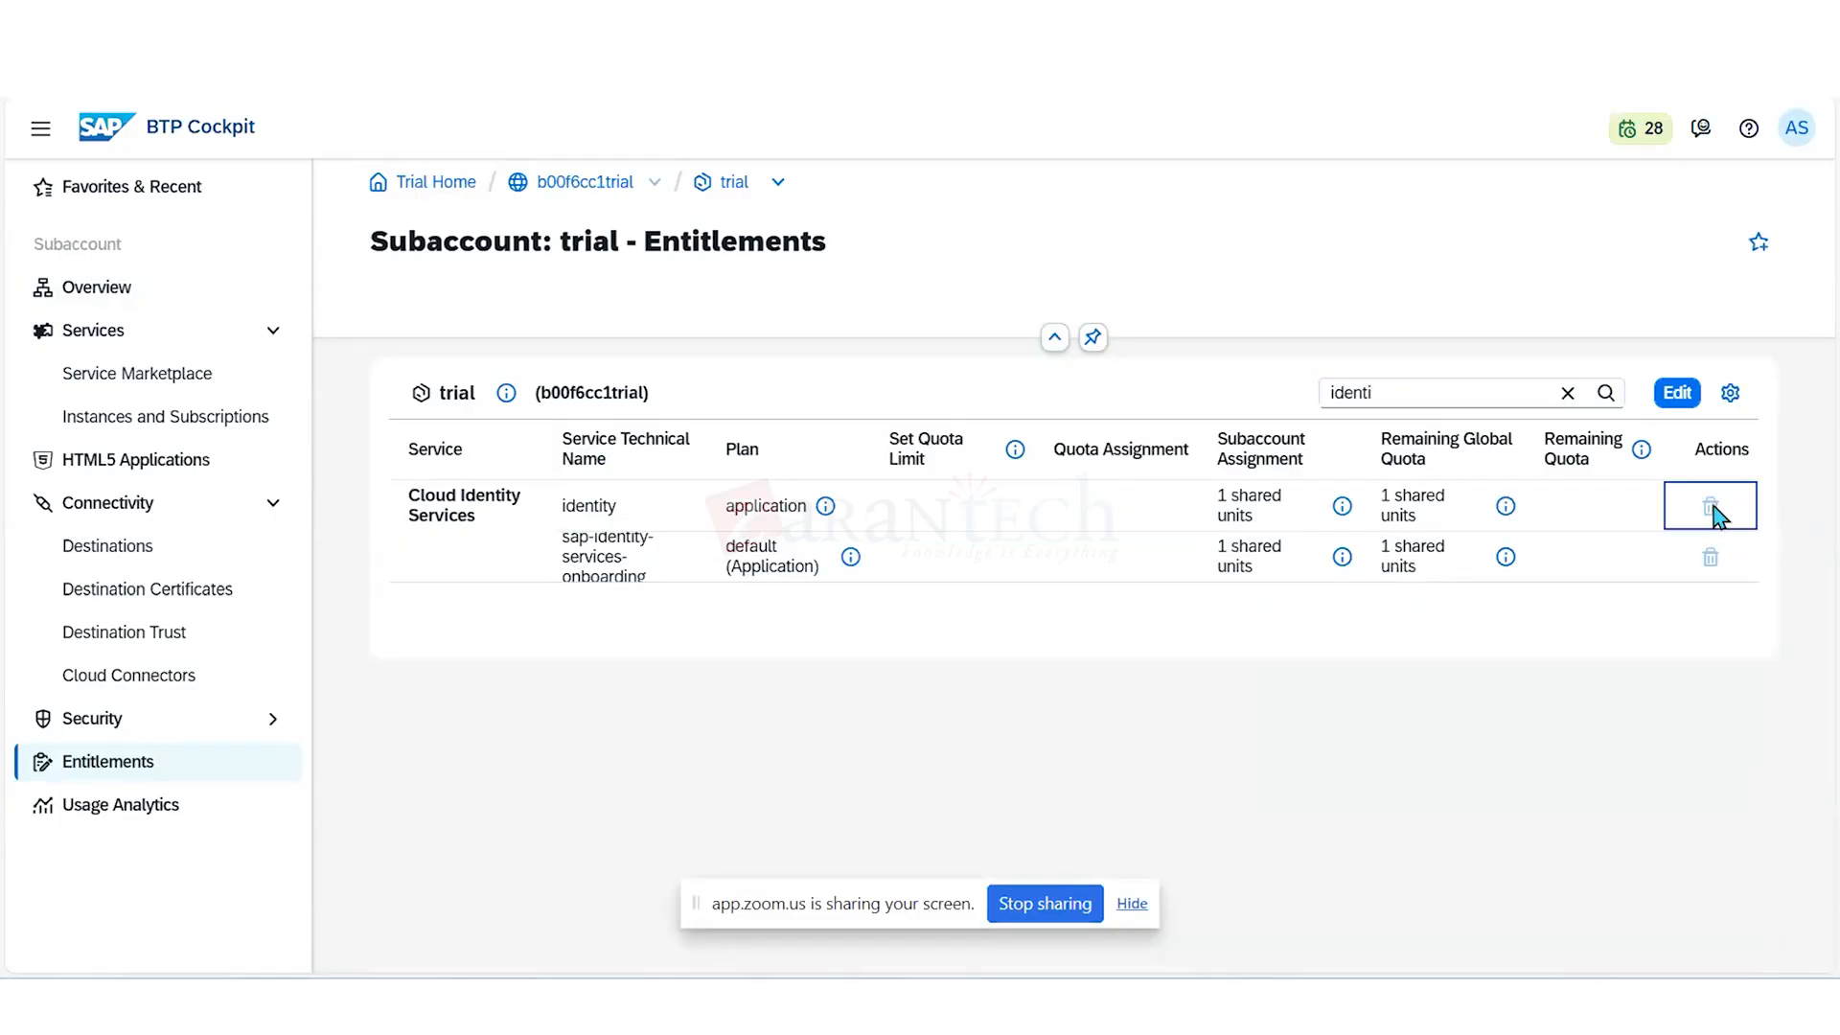
left_click(1679, 393)
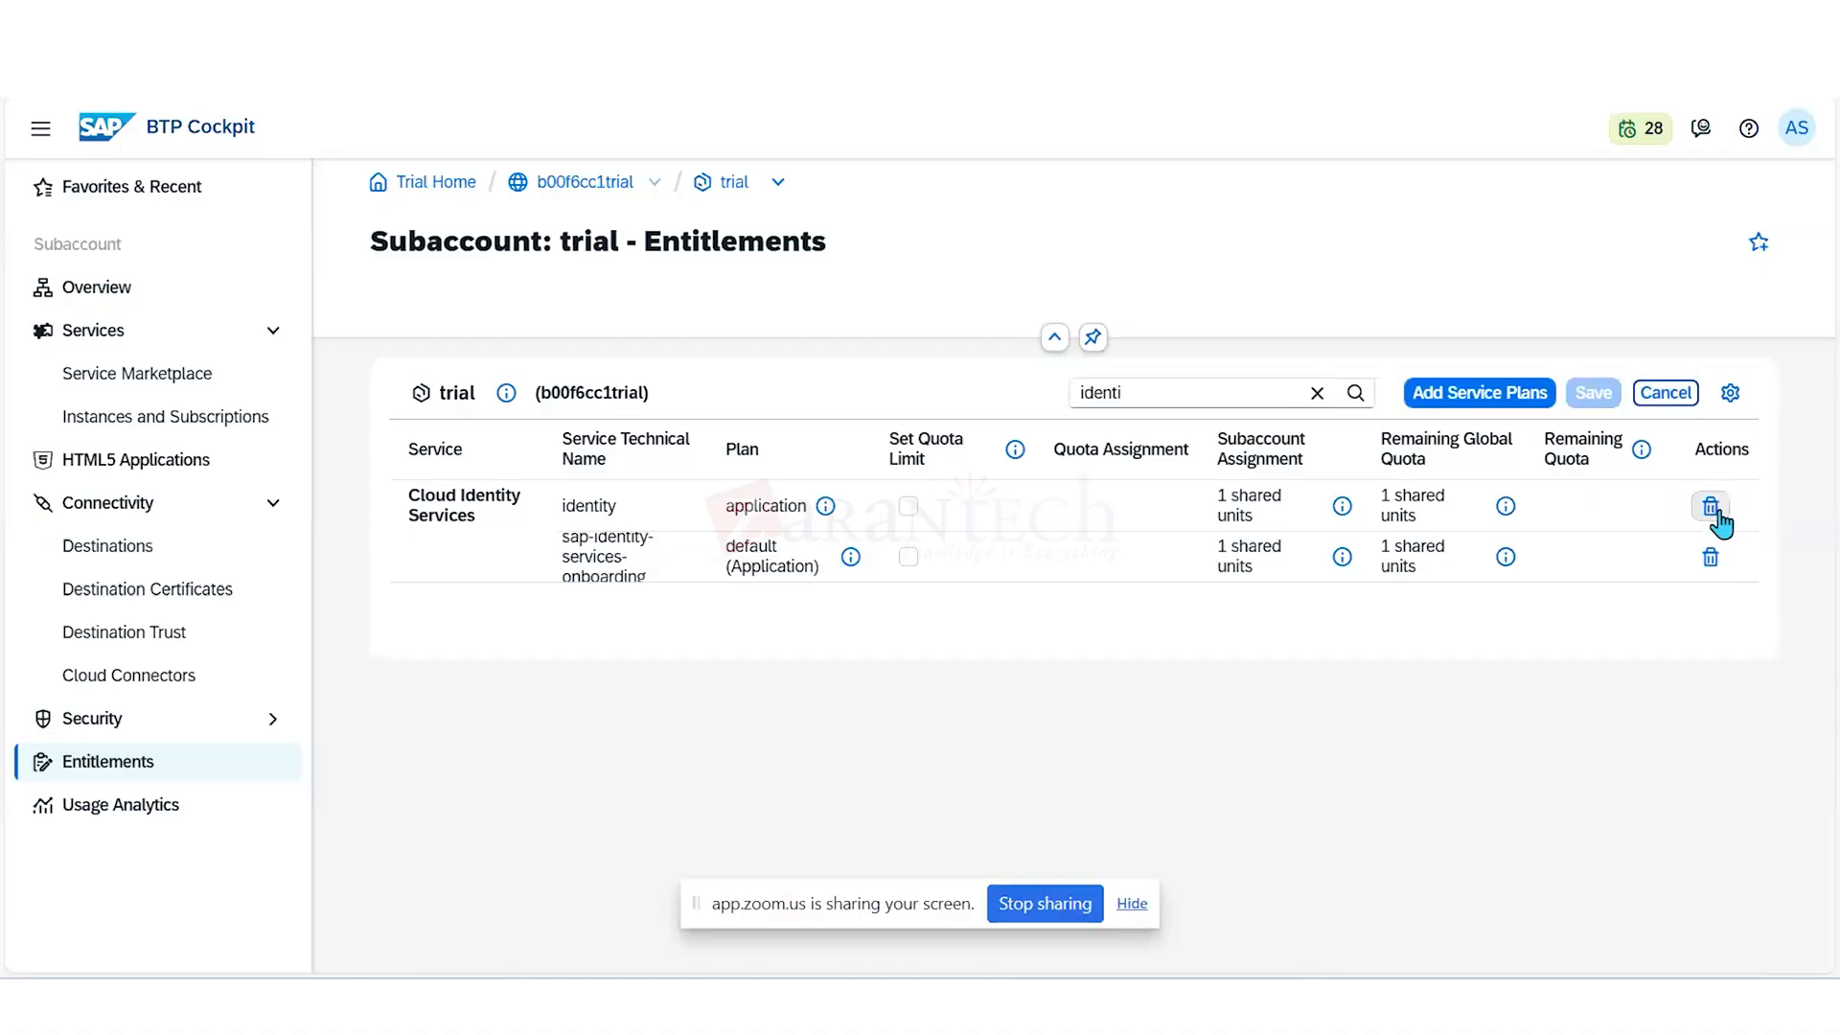
left_click(1719, 523)
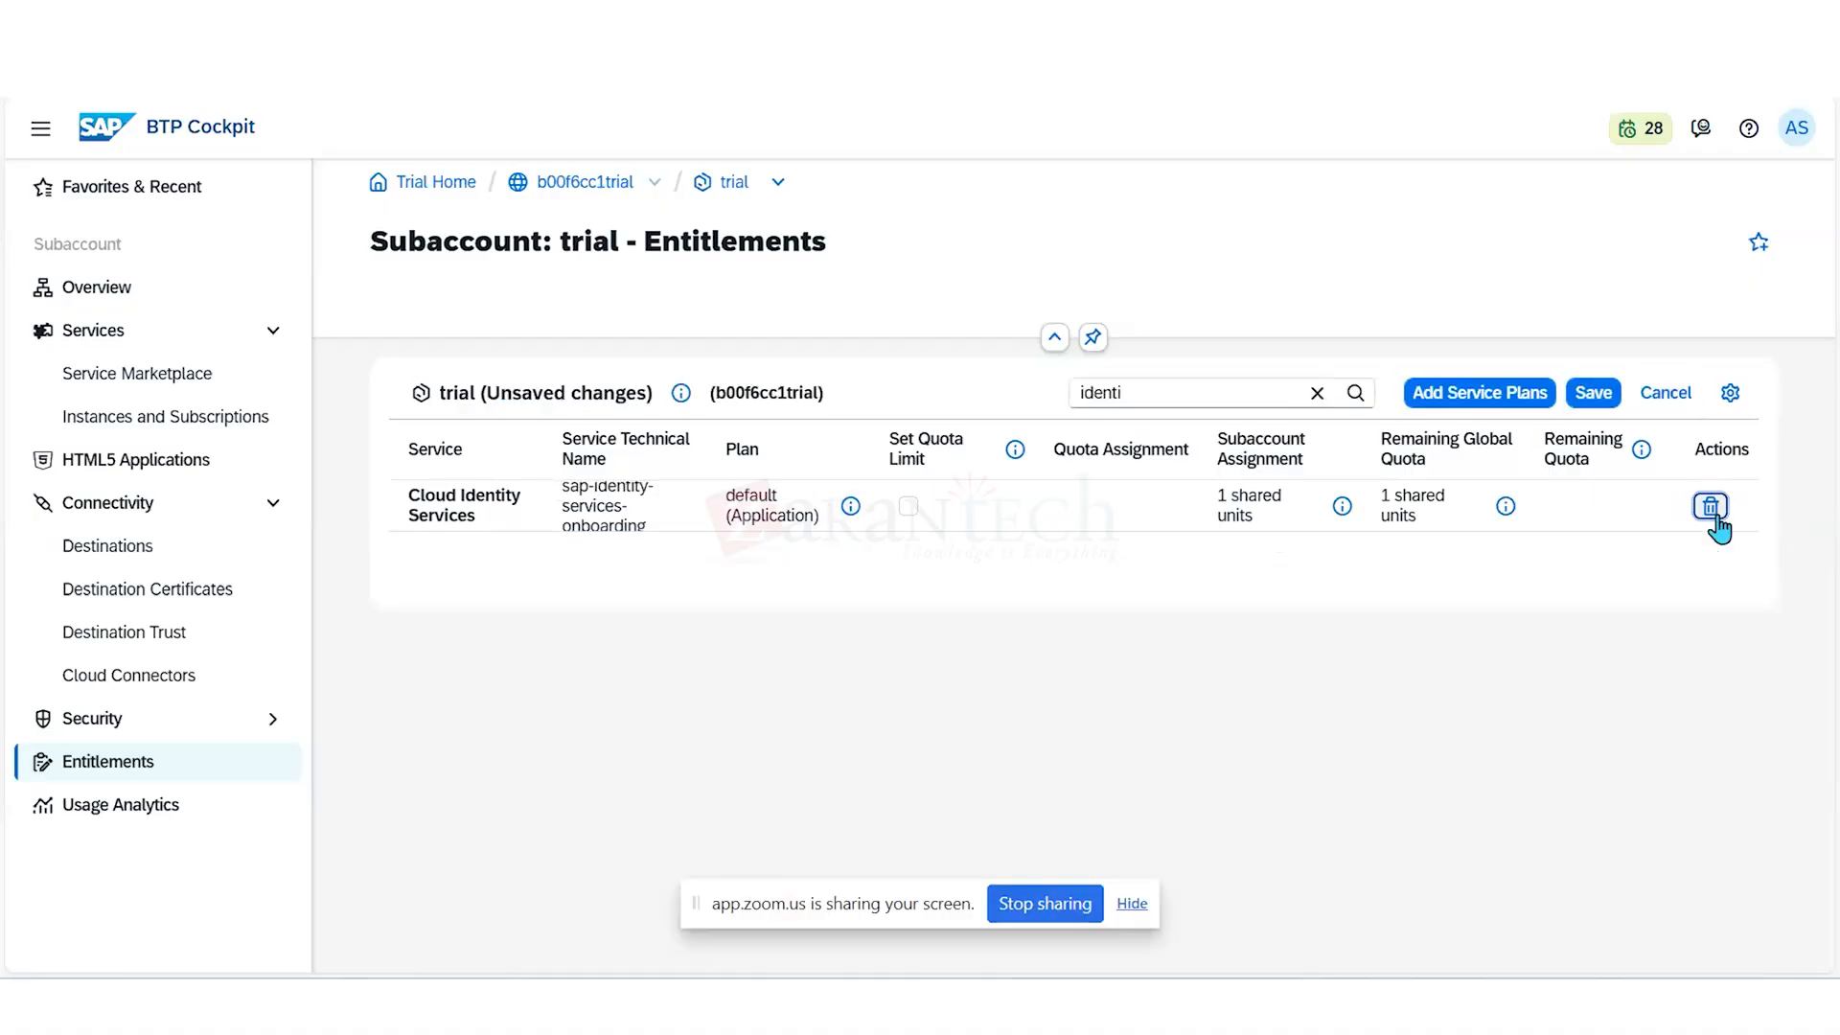
left_click(1712, 511)
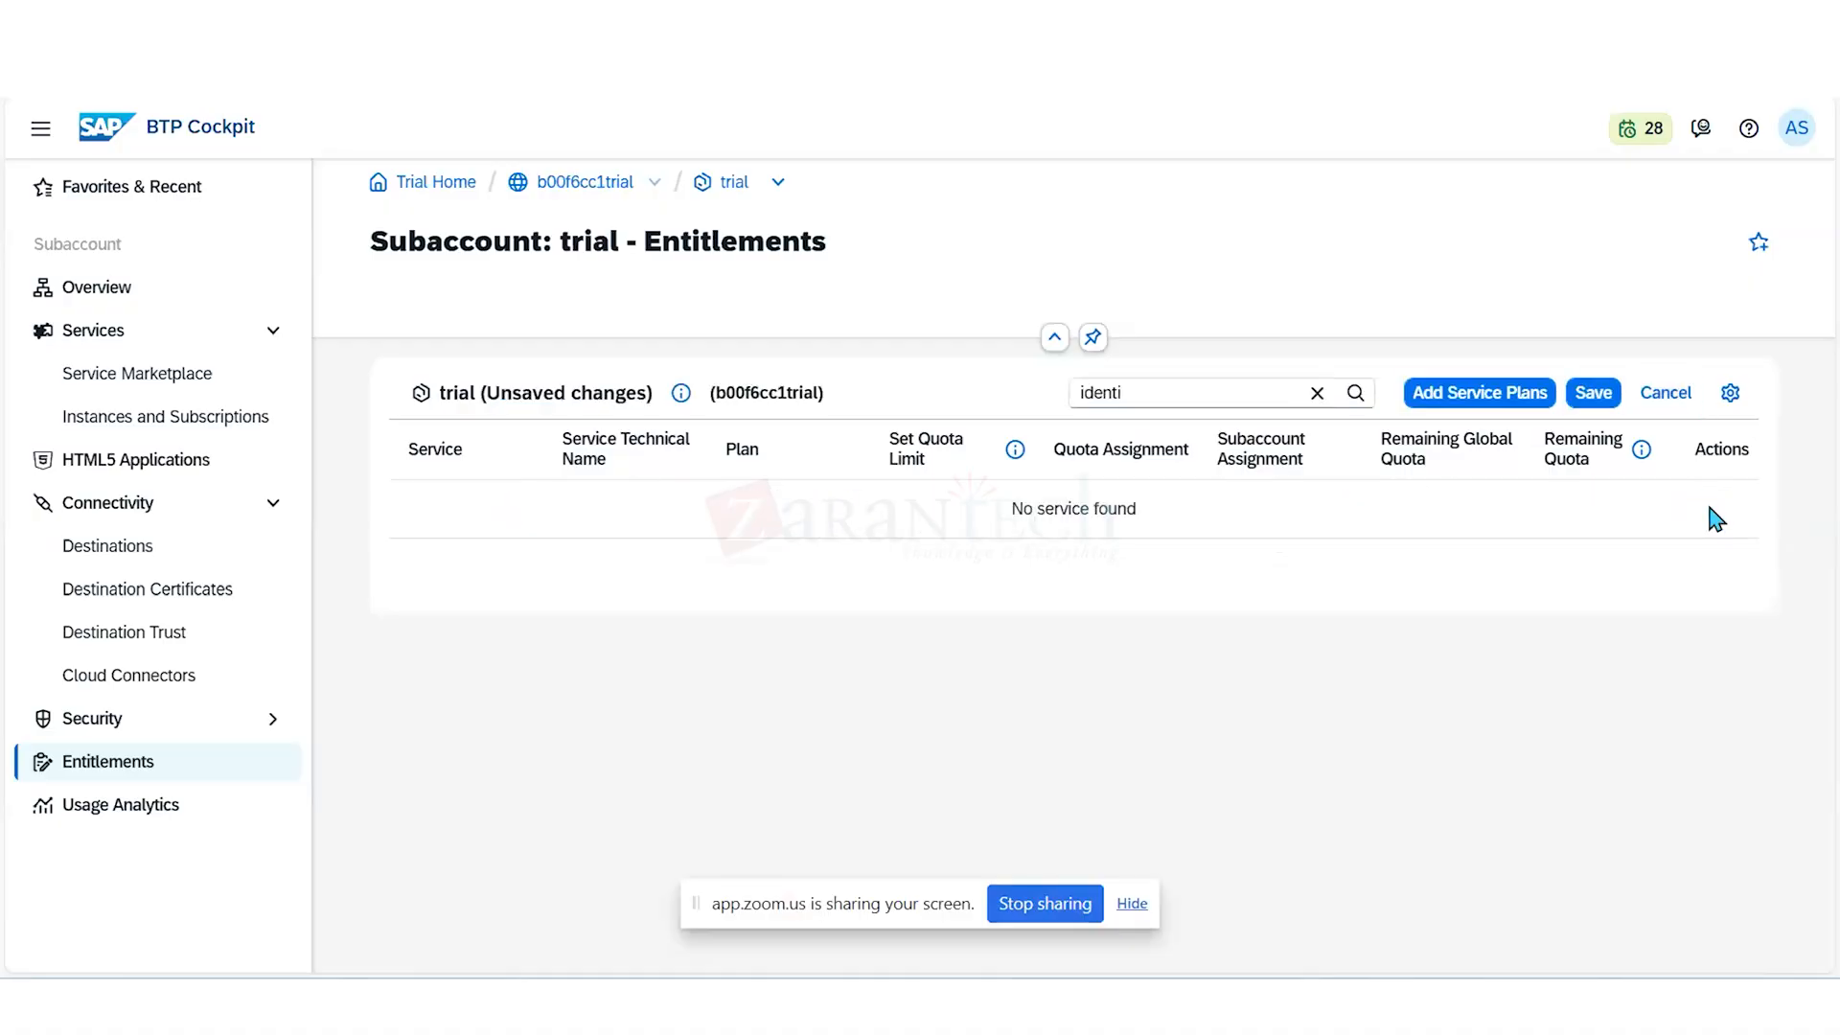
left_click(1591, 394)
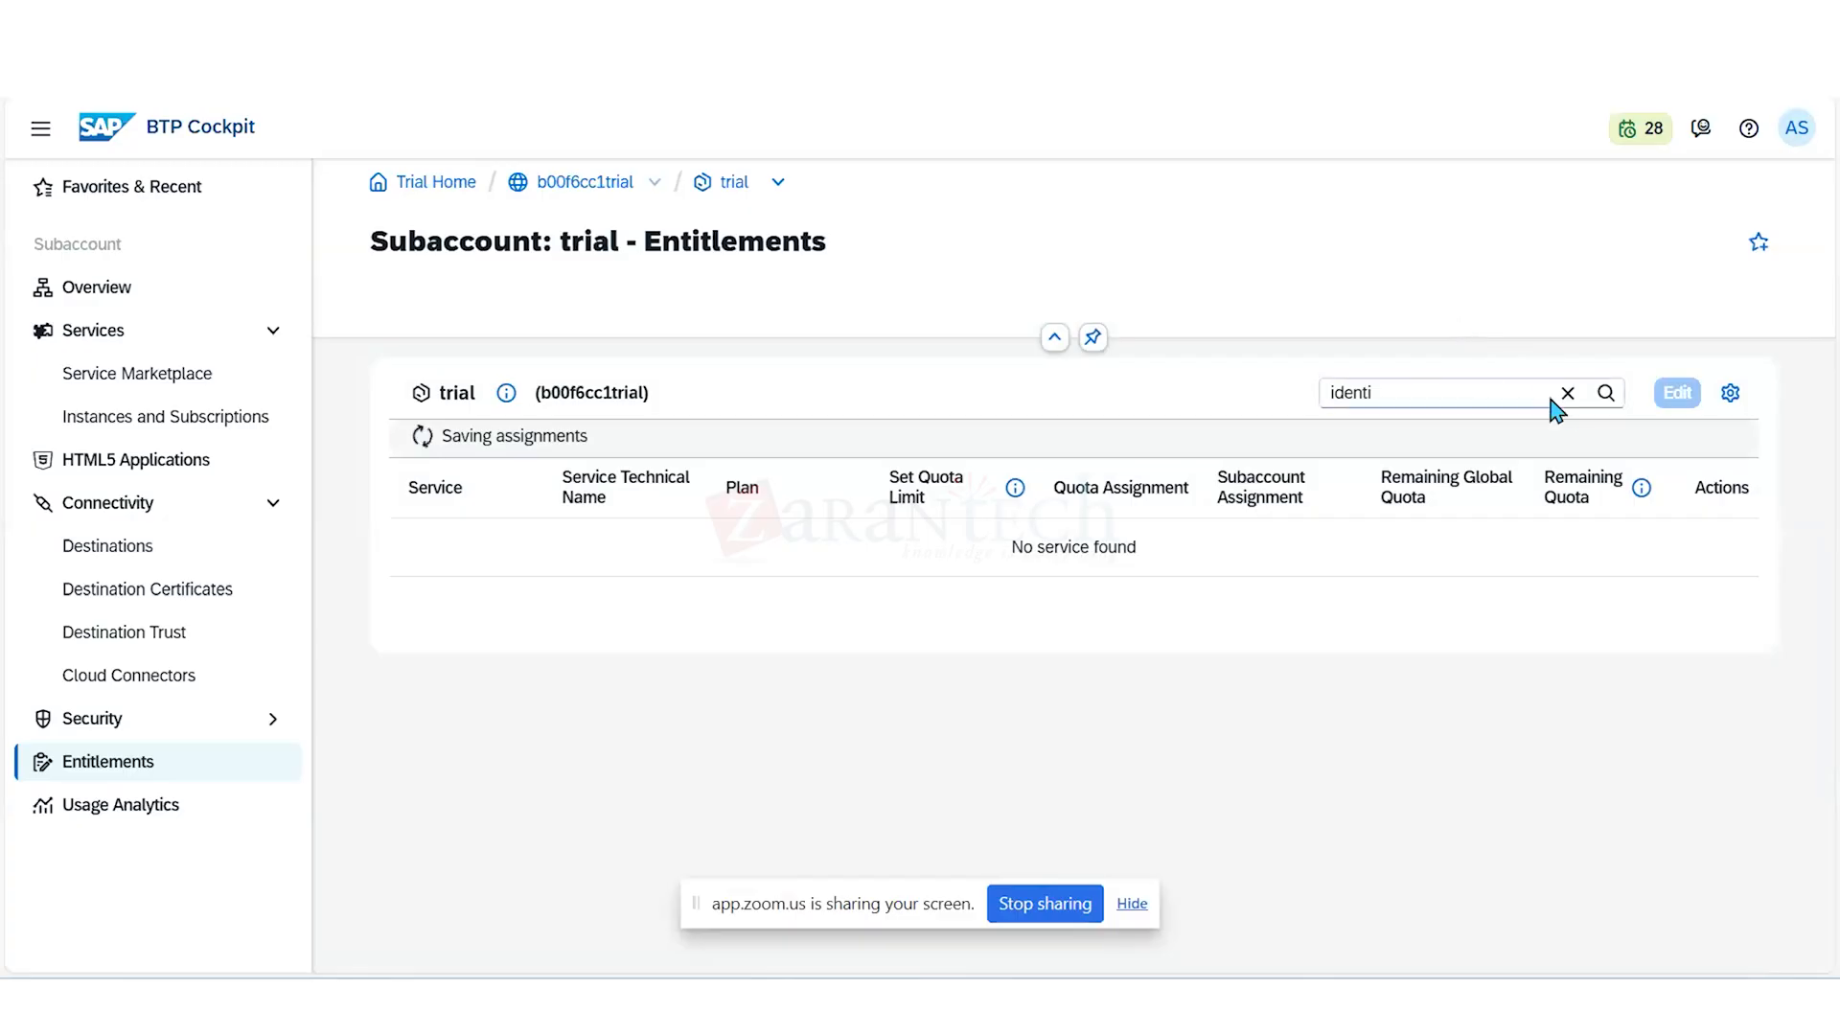
- Replace the entitlements filter with "Auth"
left_click(1429, 391)
key("BackSpace")
key("BackSpace")
key("BackSpace")
key("BackSpace")
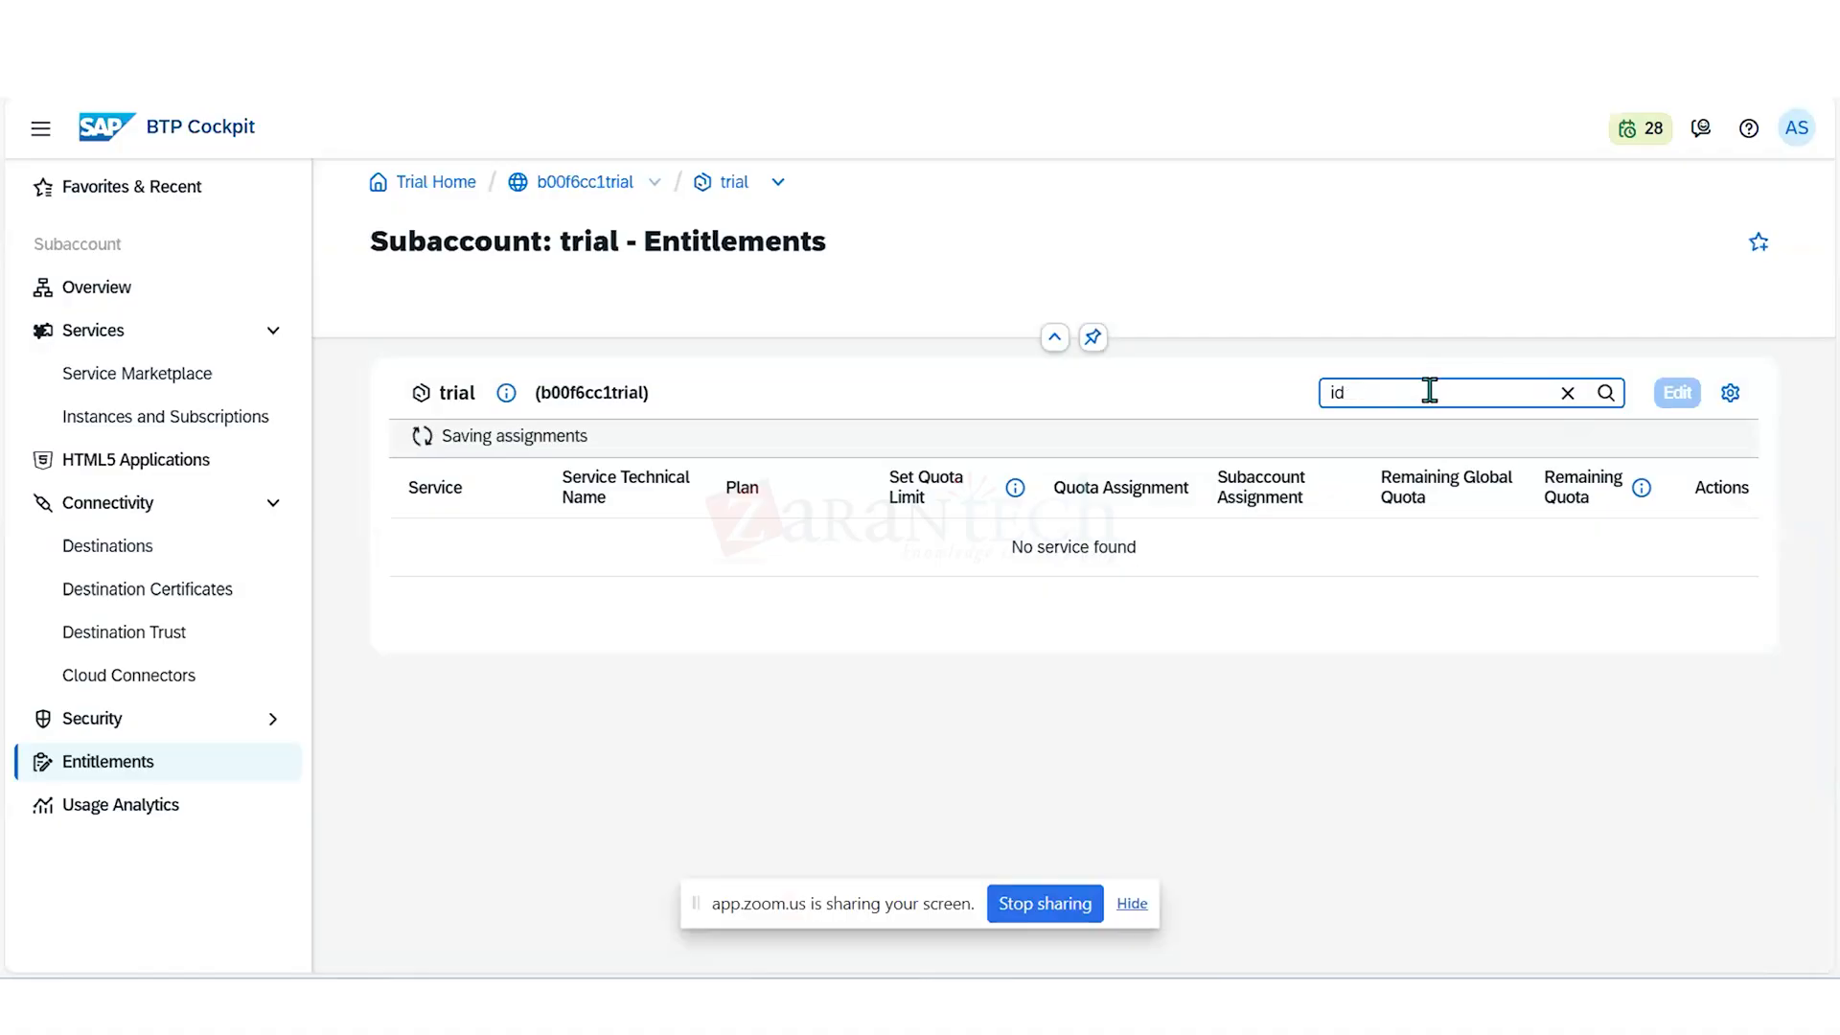
key("BackSpace")
key("BackSpace")
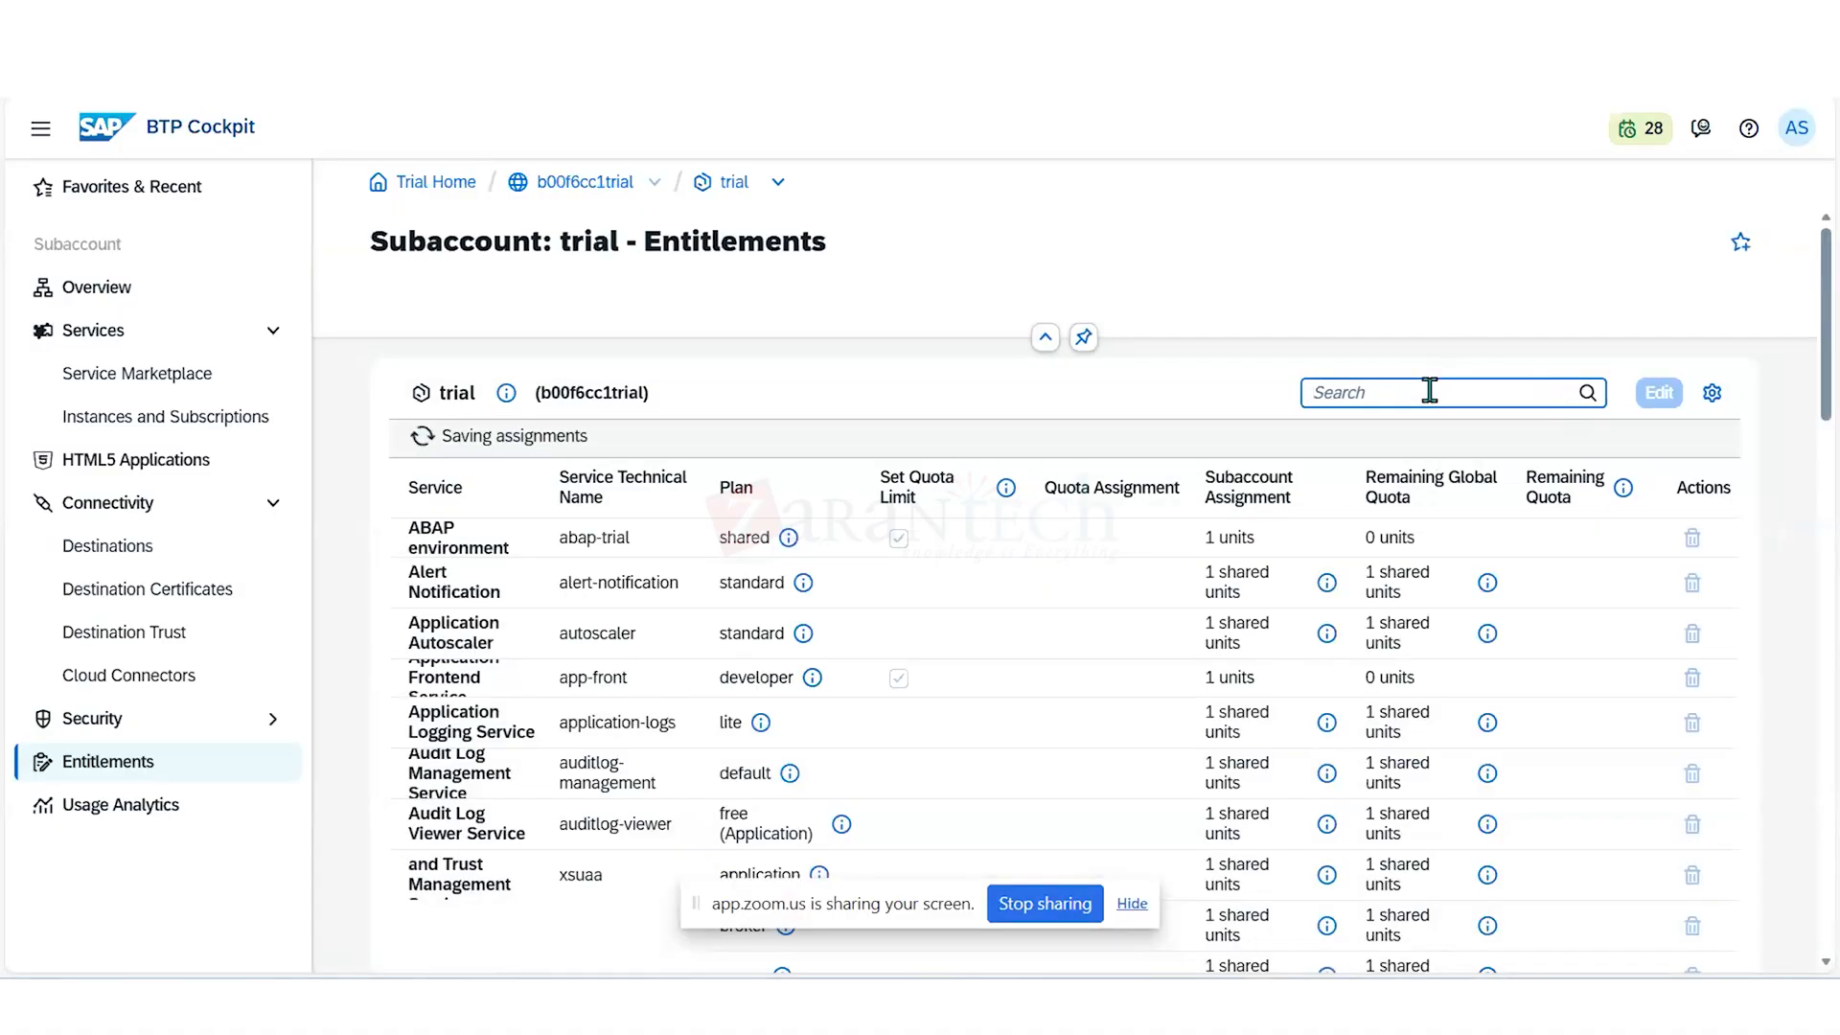
type("auth")
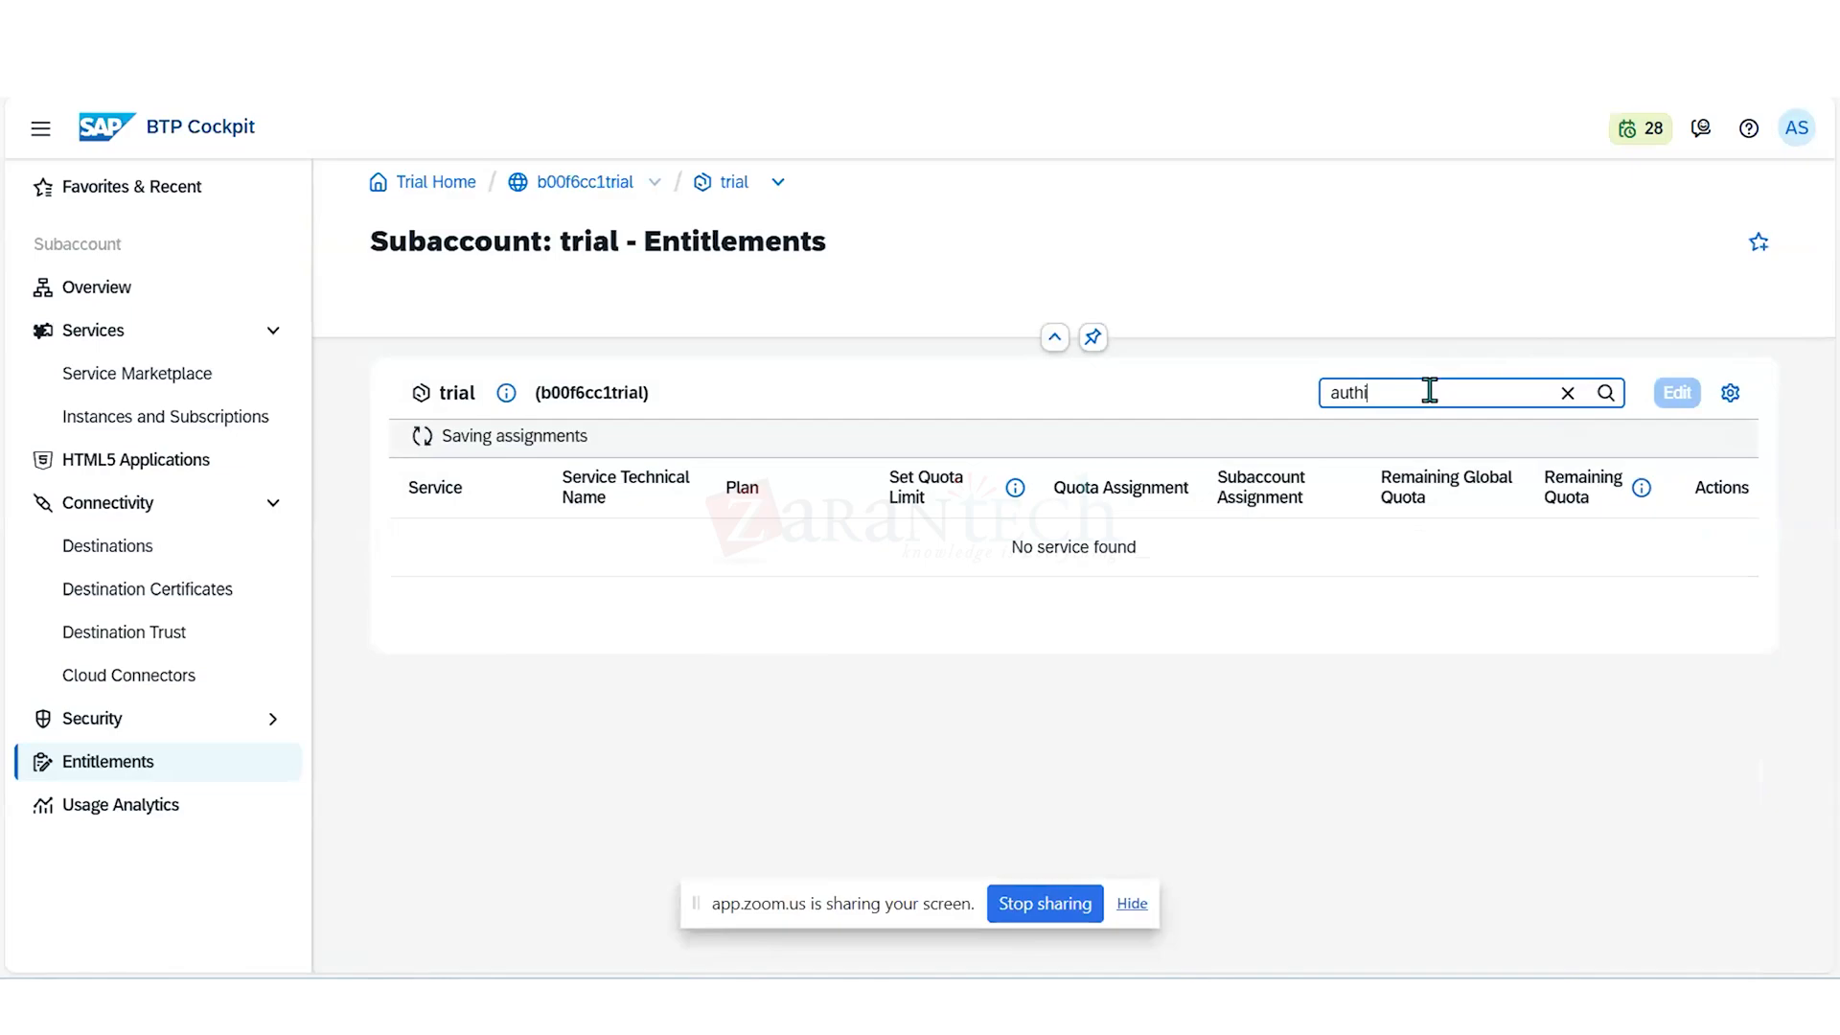
type("en")
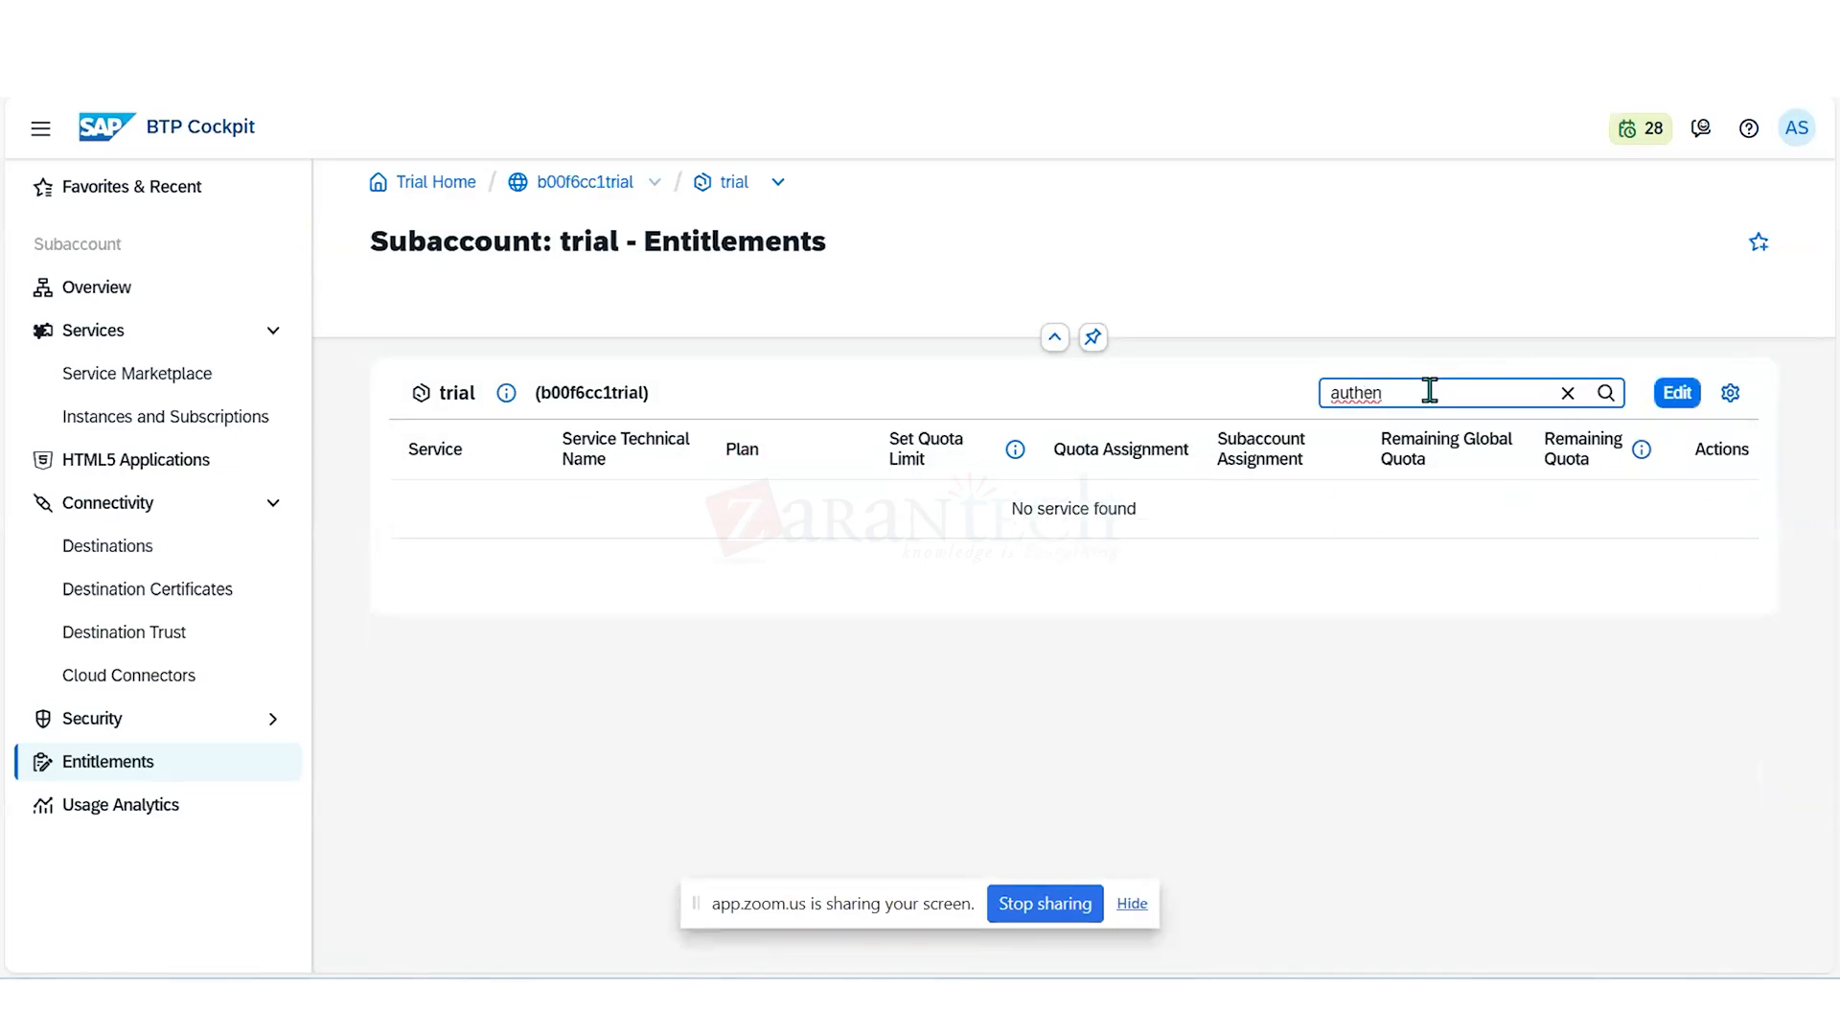
key("BackSpace")
key("BackSpace")
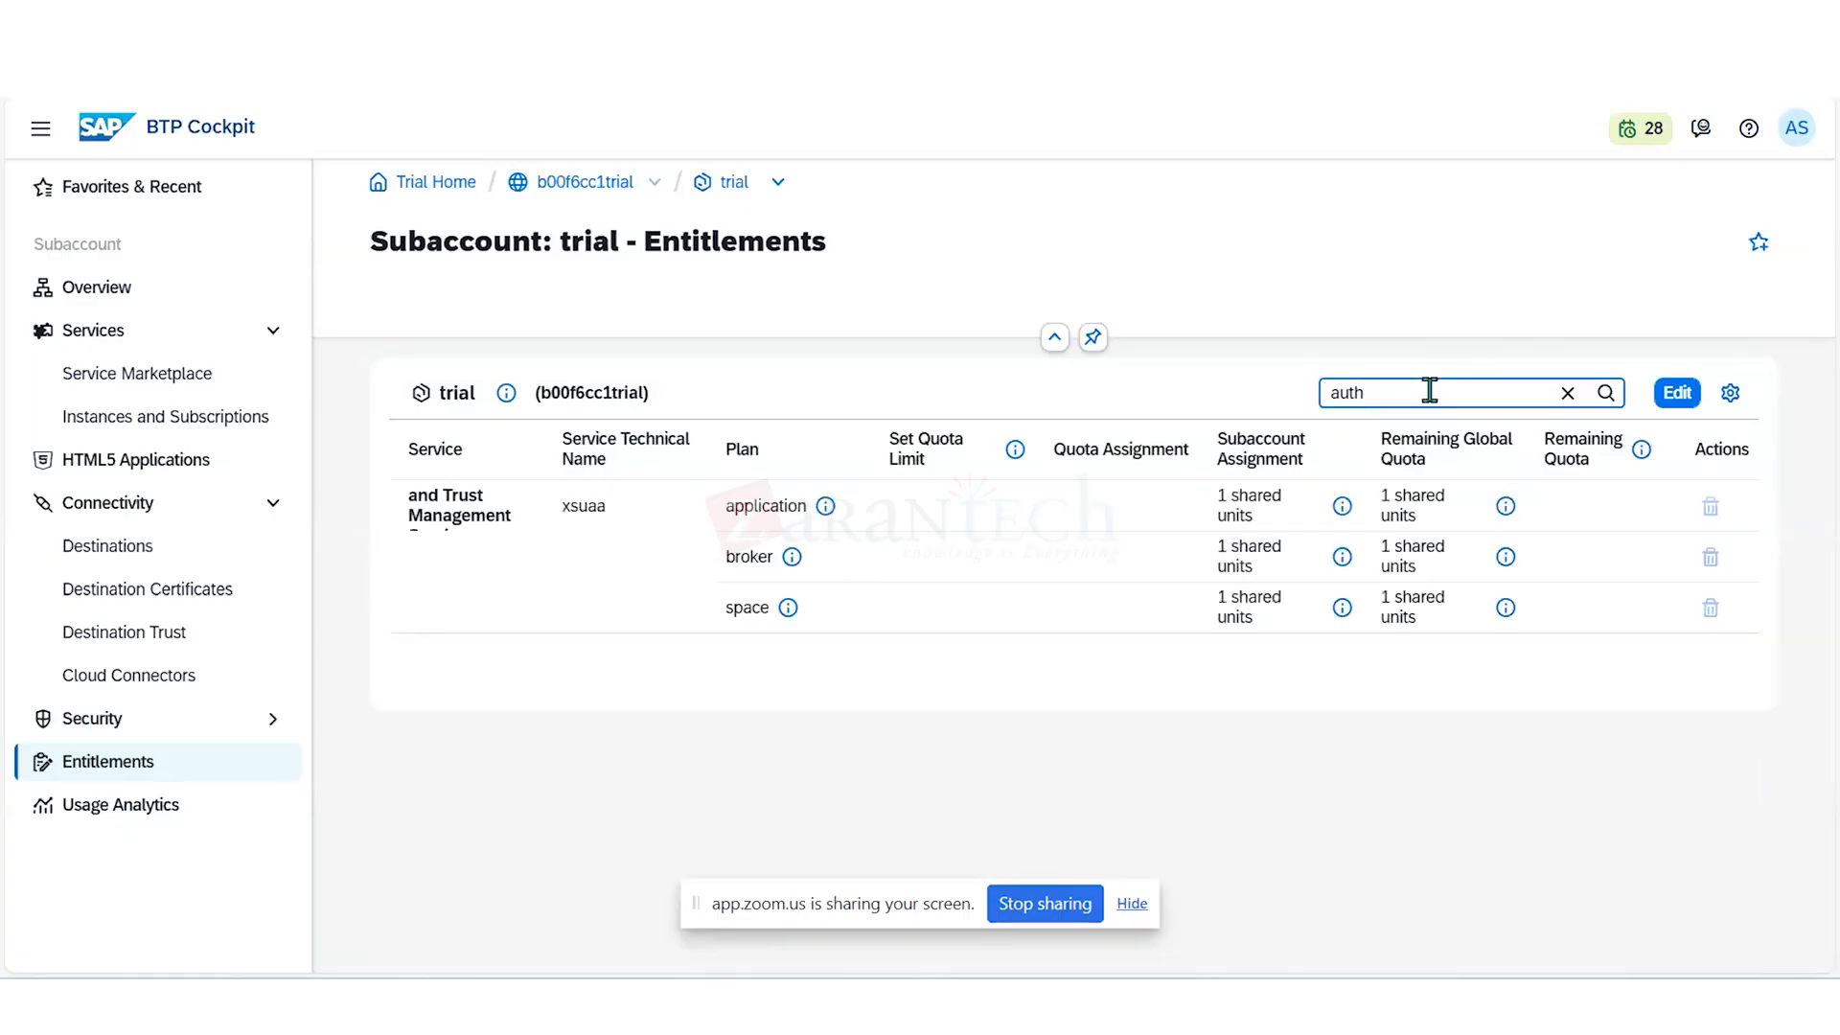
key("BackSpace")
key("BackSpace")
key("BackSpace")
key("BackSpace")
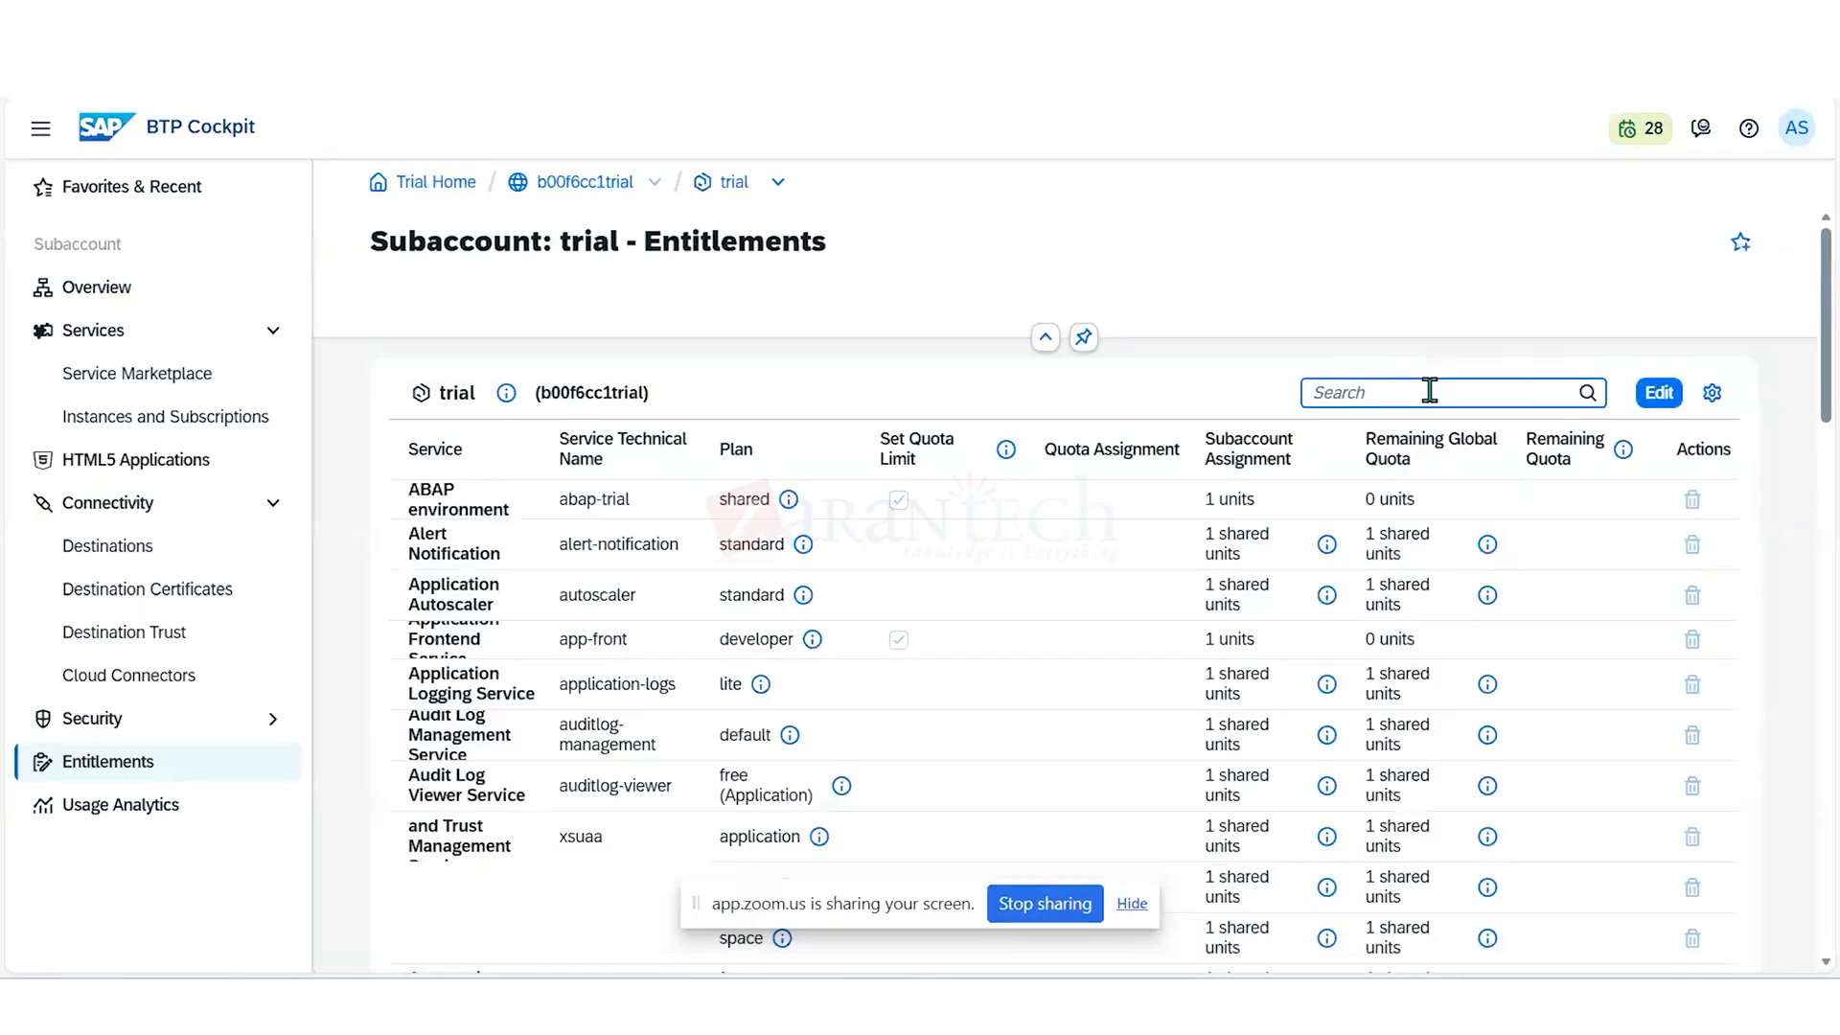
type("Ac")
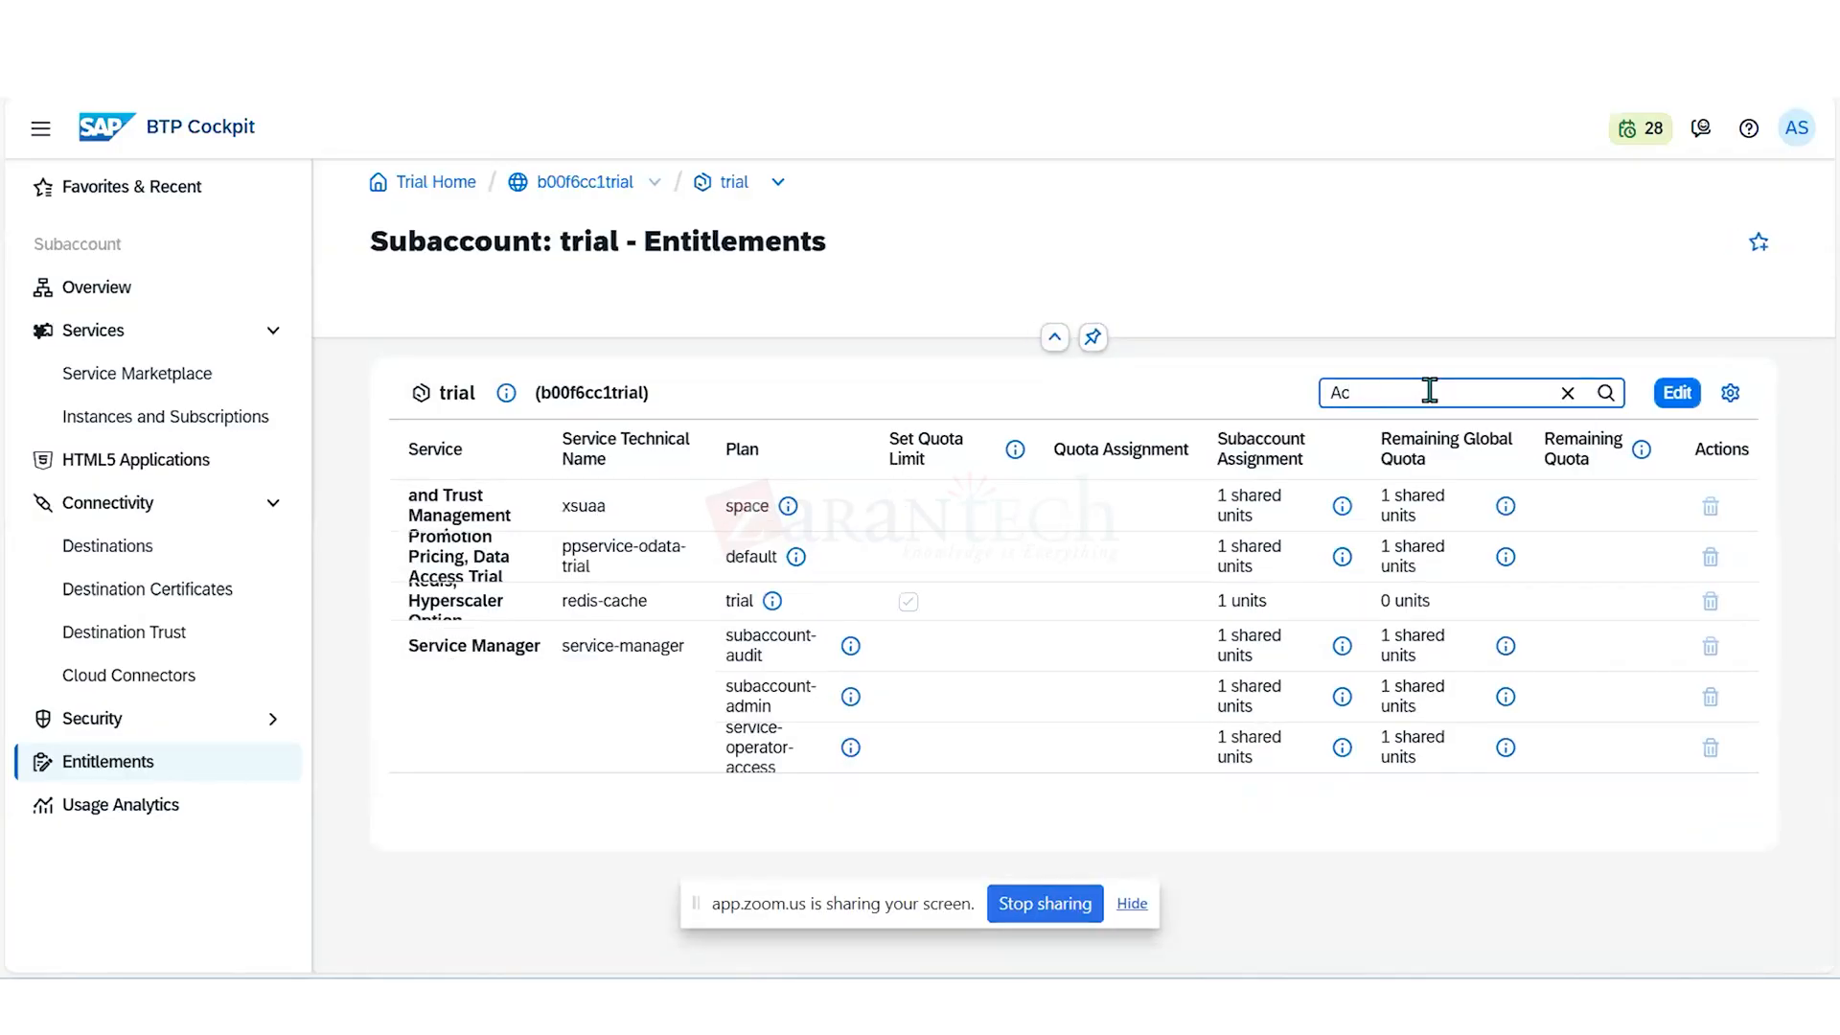
key("BackSpace")
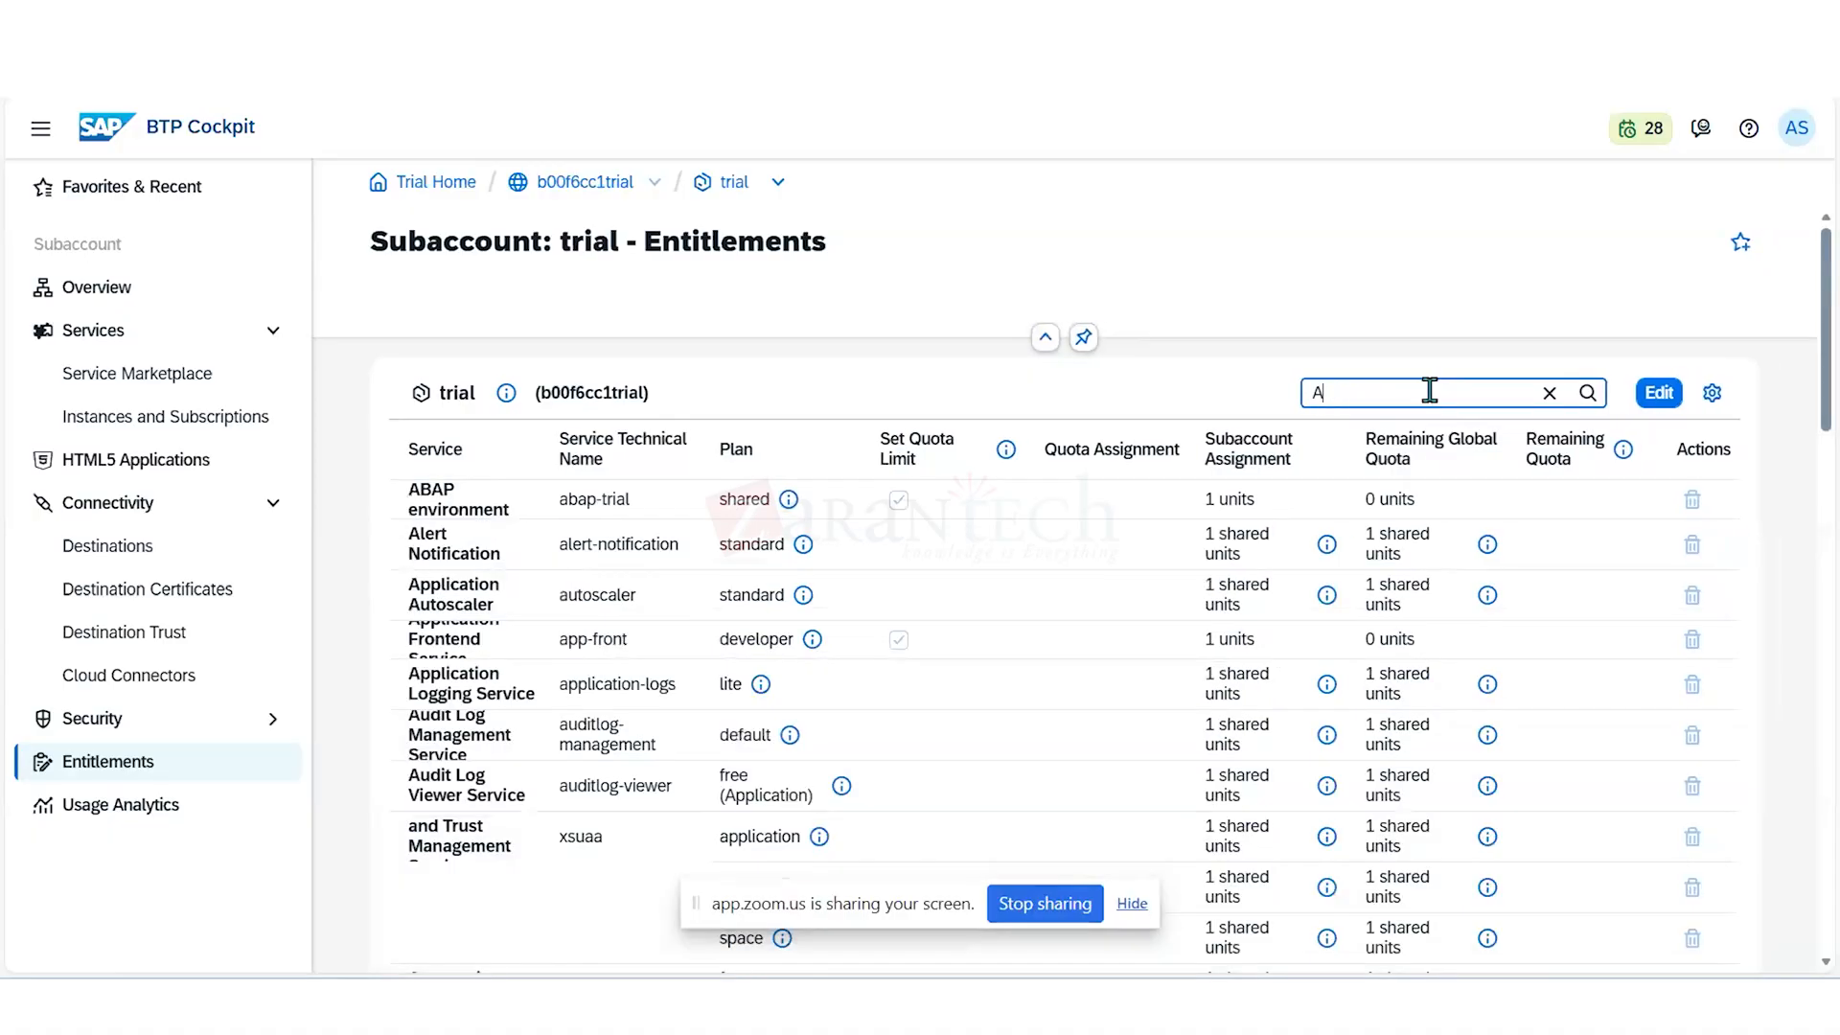
type("uth")
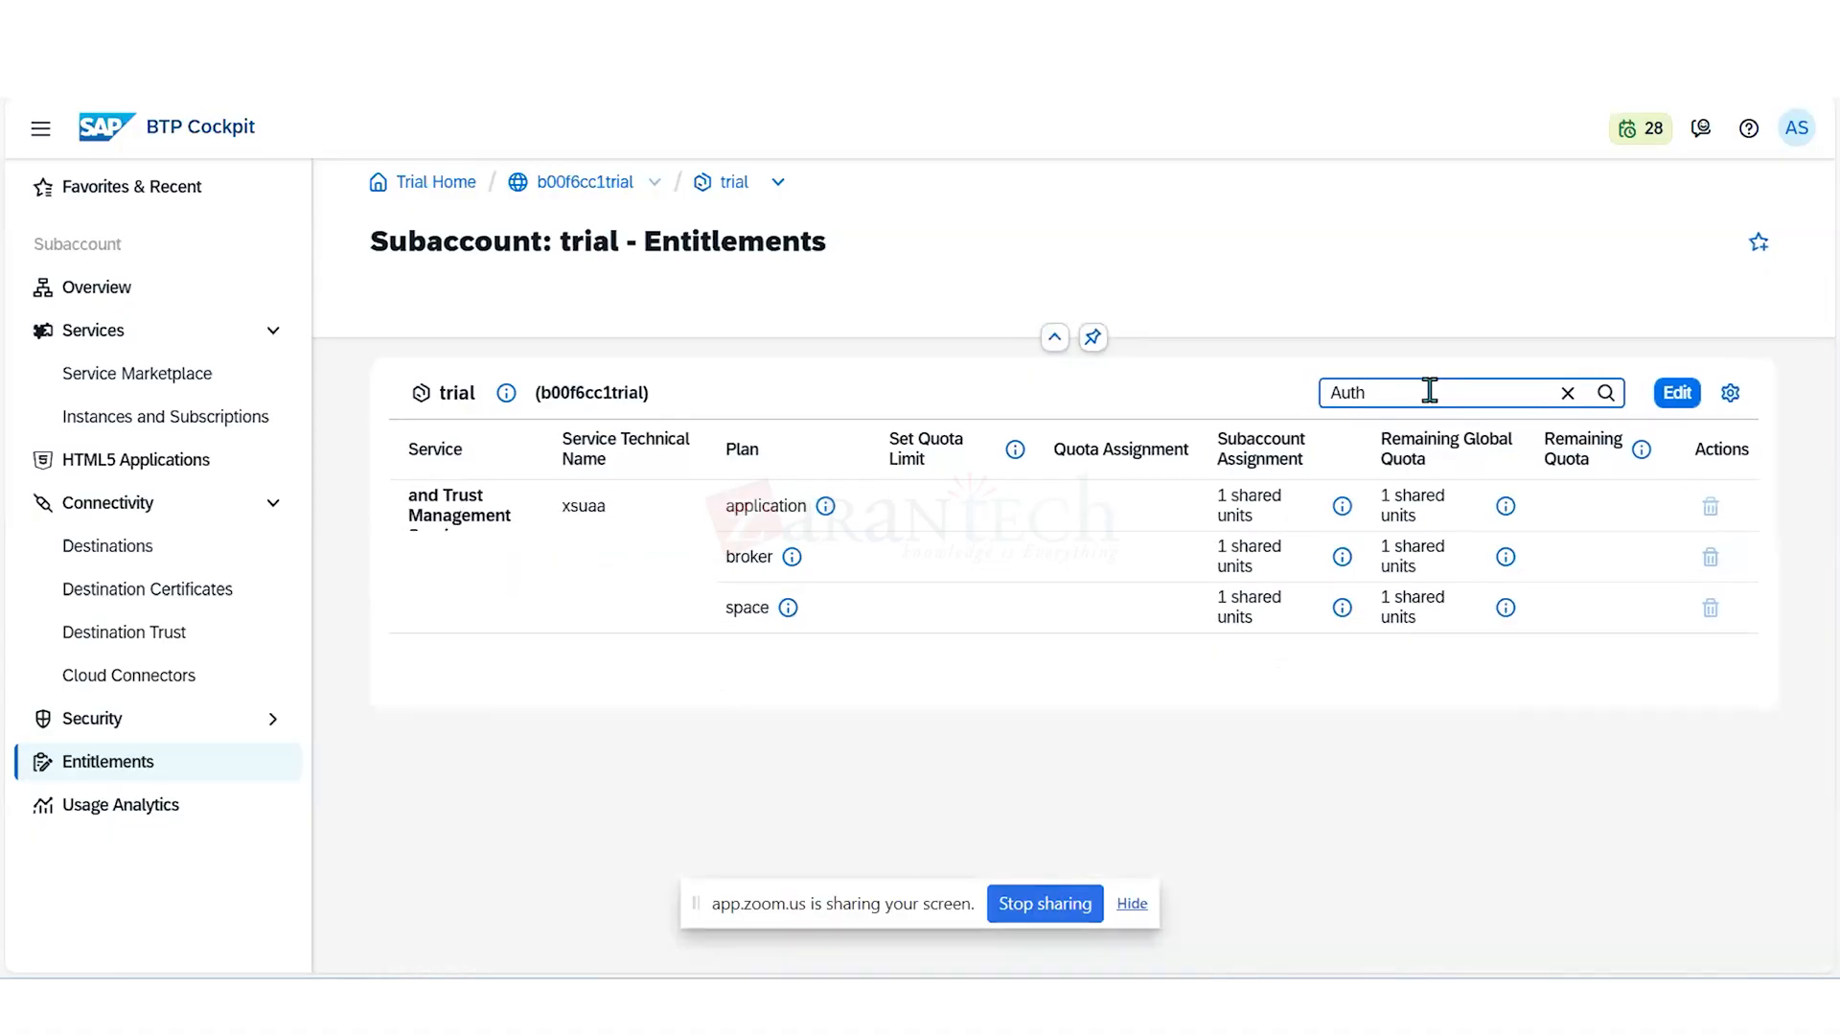
- Remove the application, broker and space plans of the xsuaa trust management service, and save
left_click(1679, 394)
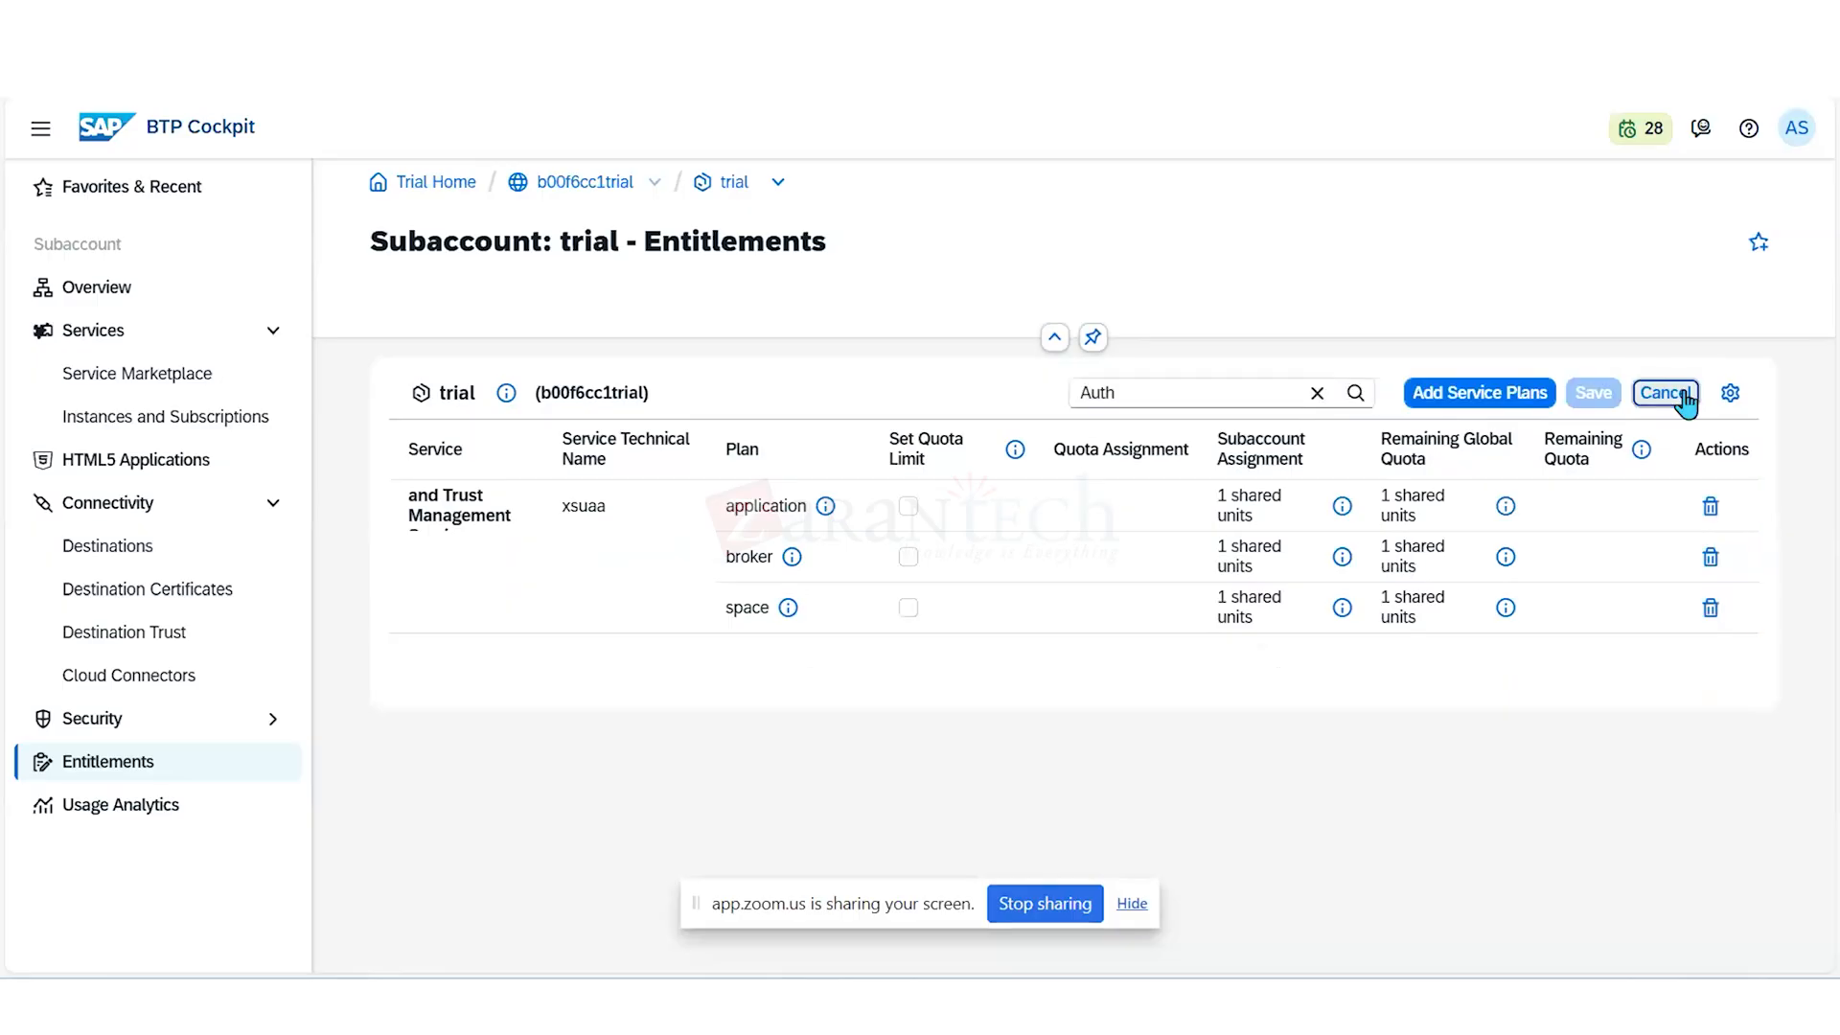
left_click(1718, 517)
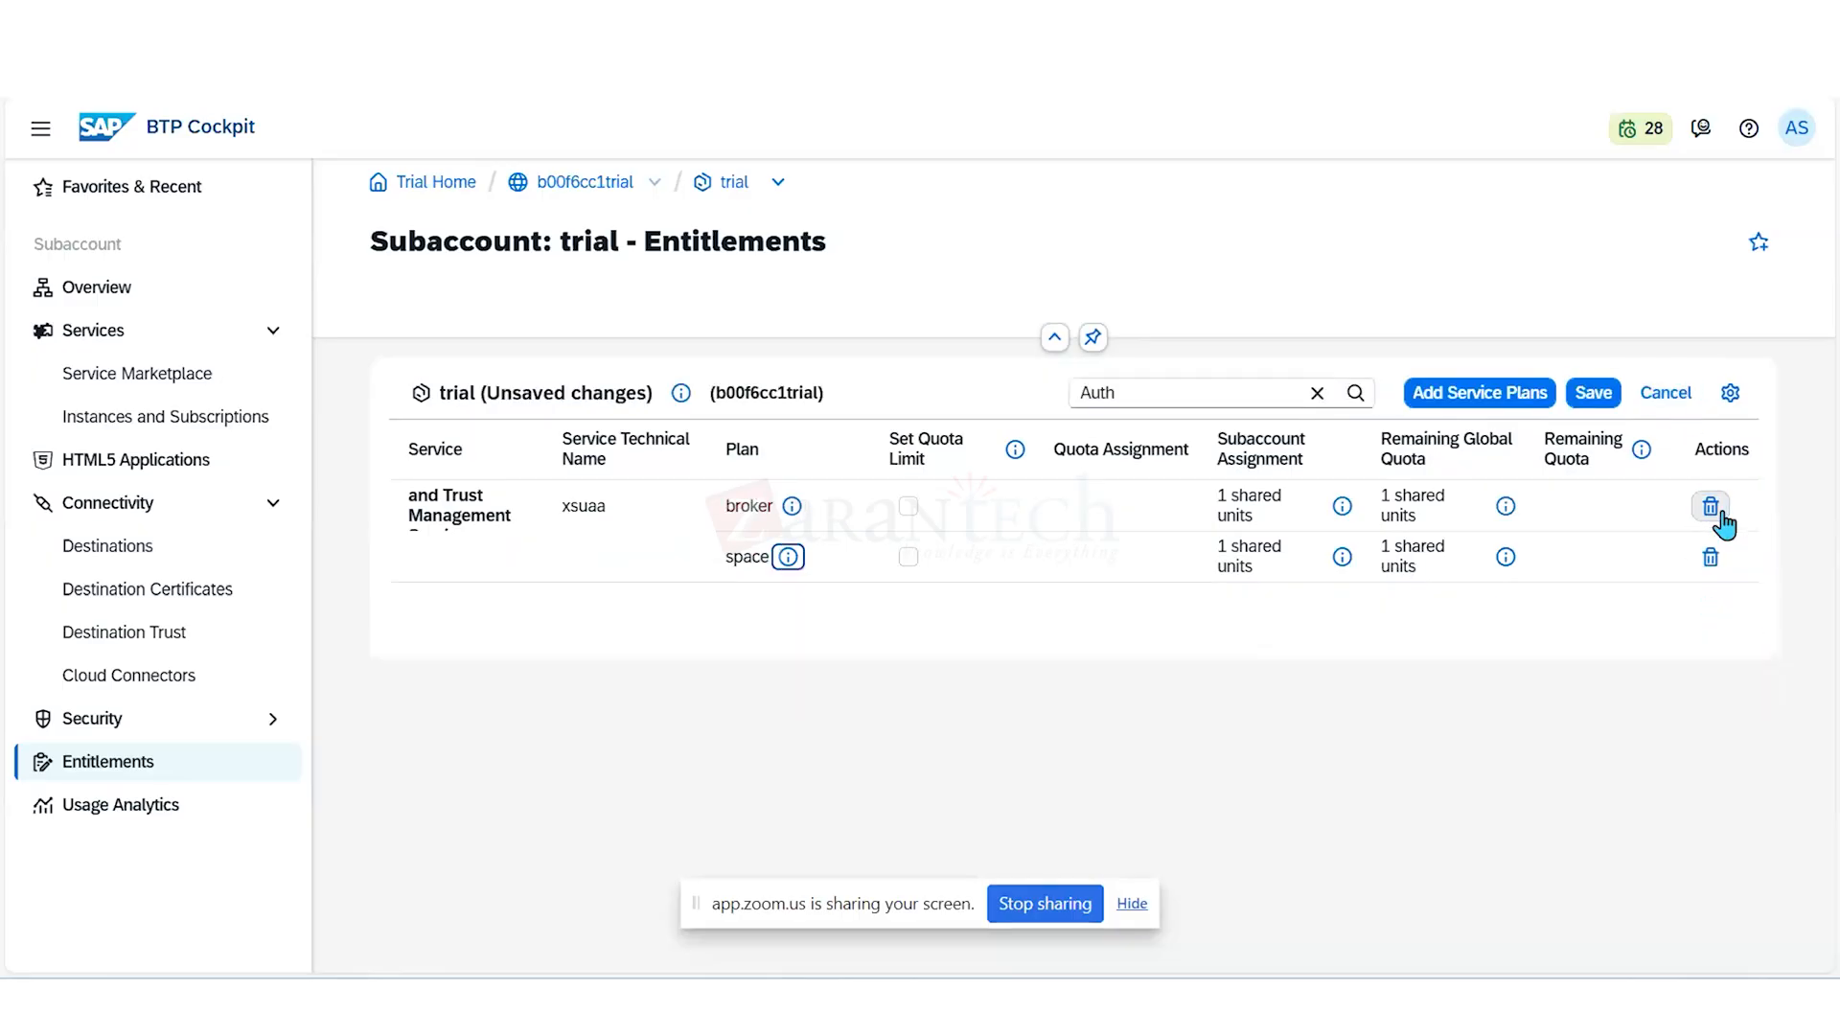
left_click(1718, 517)
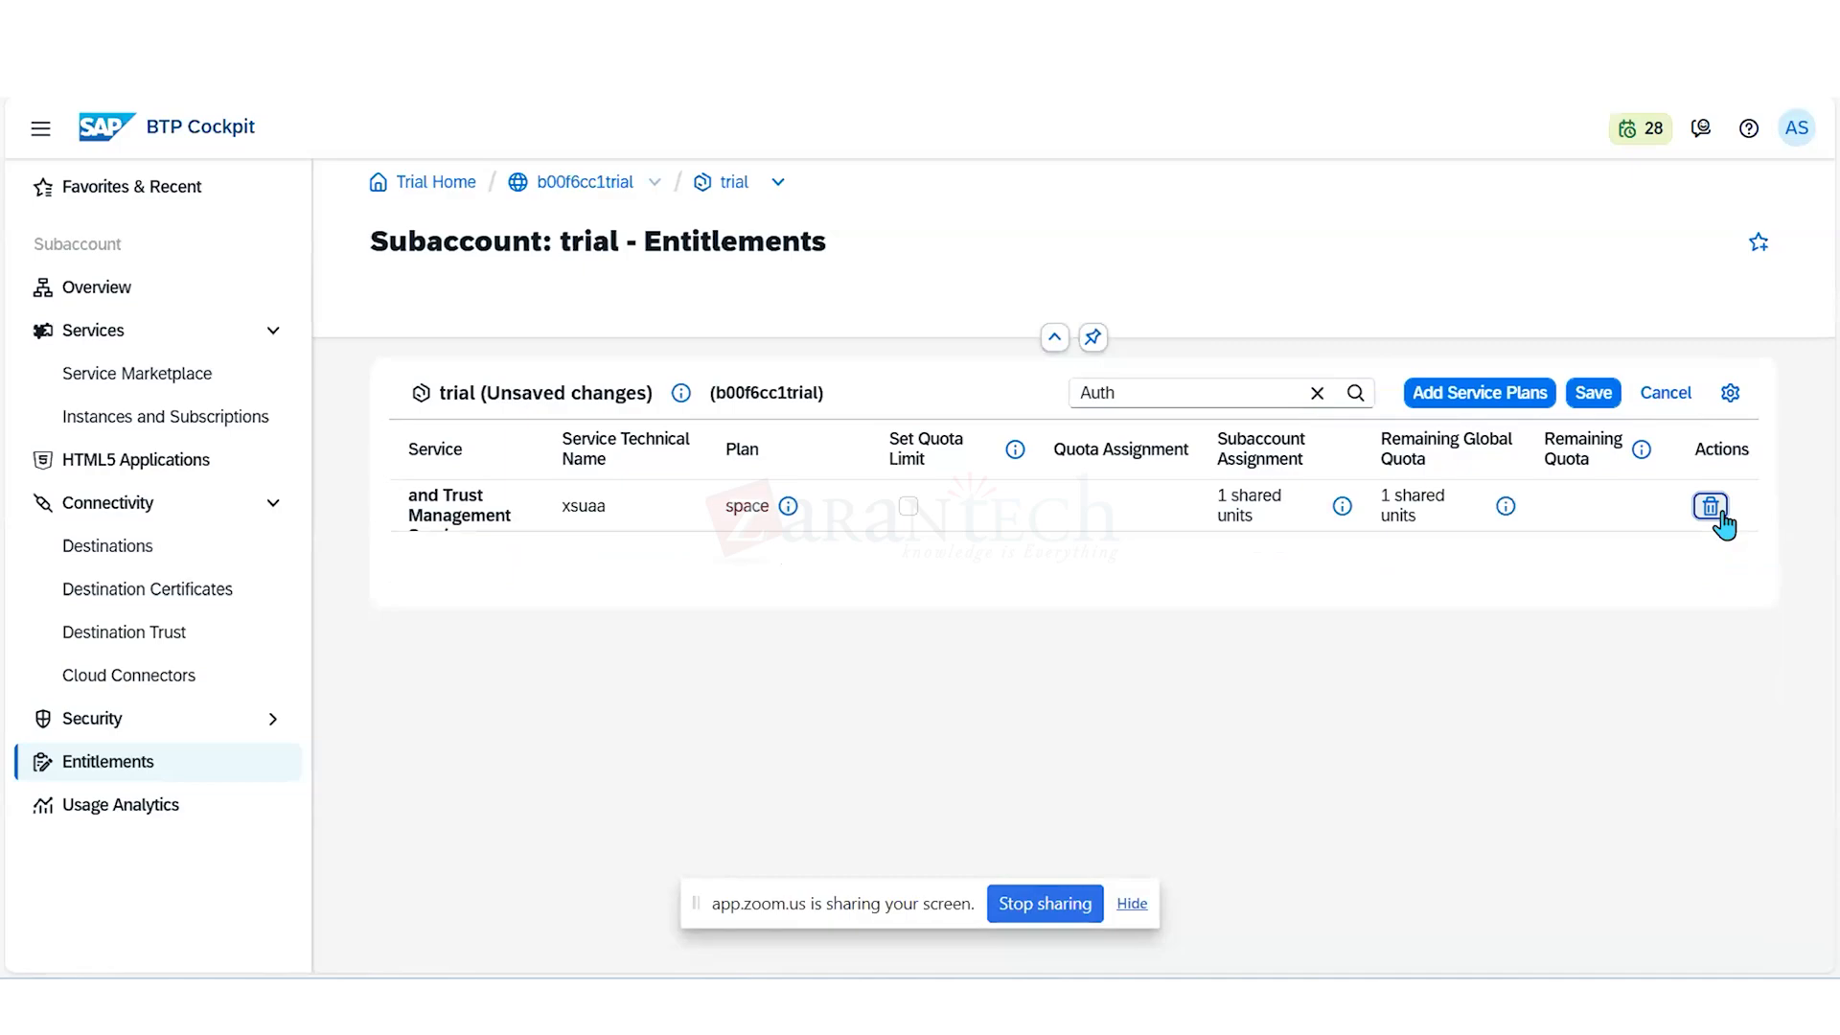
left_click(1711, 507)
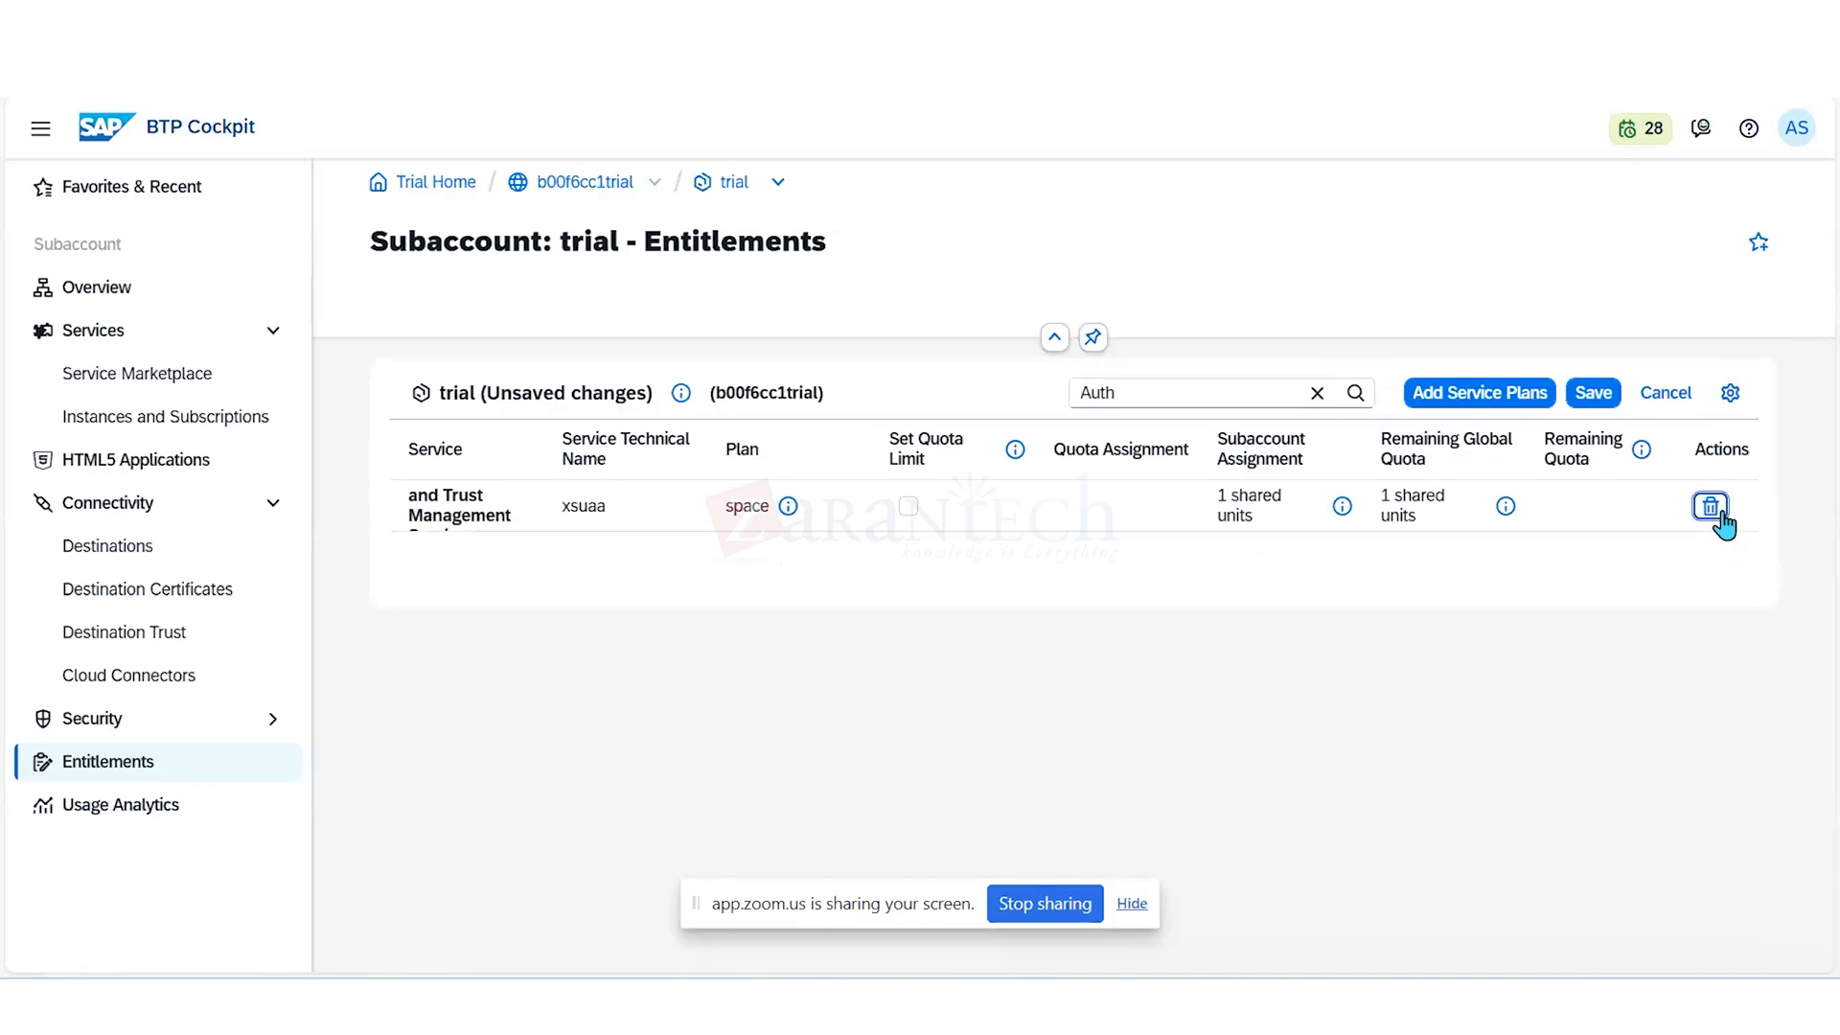
left_click(1594, 393)
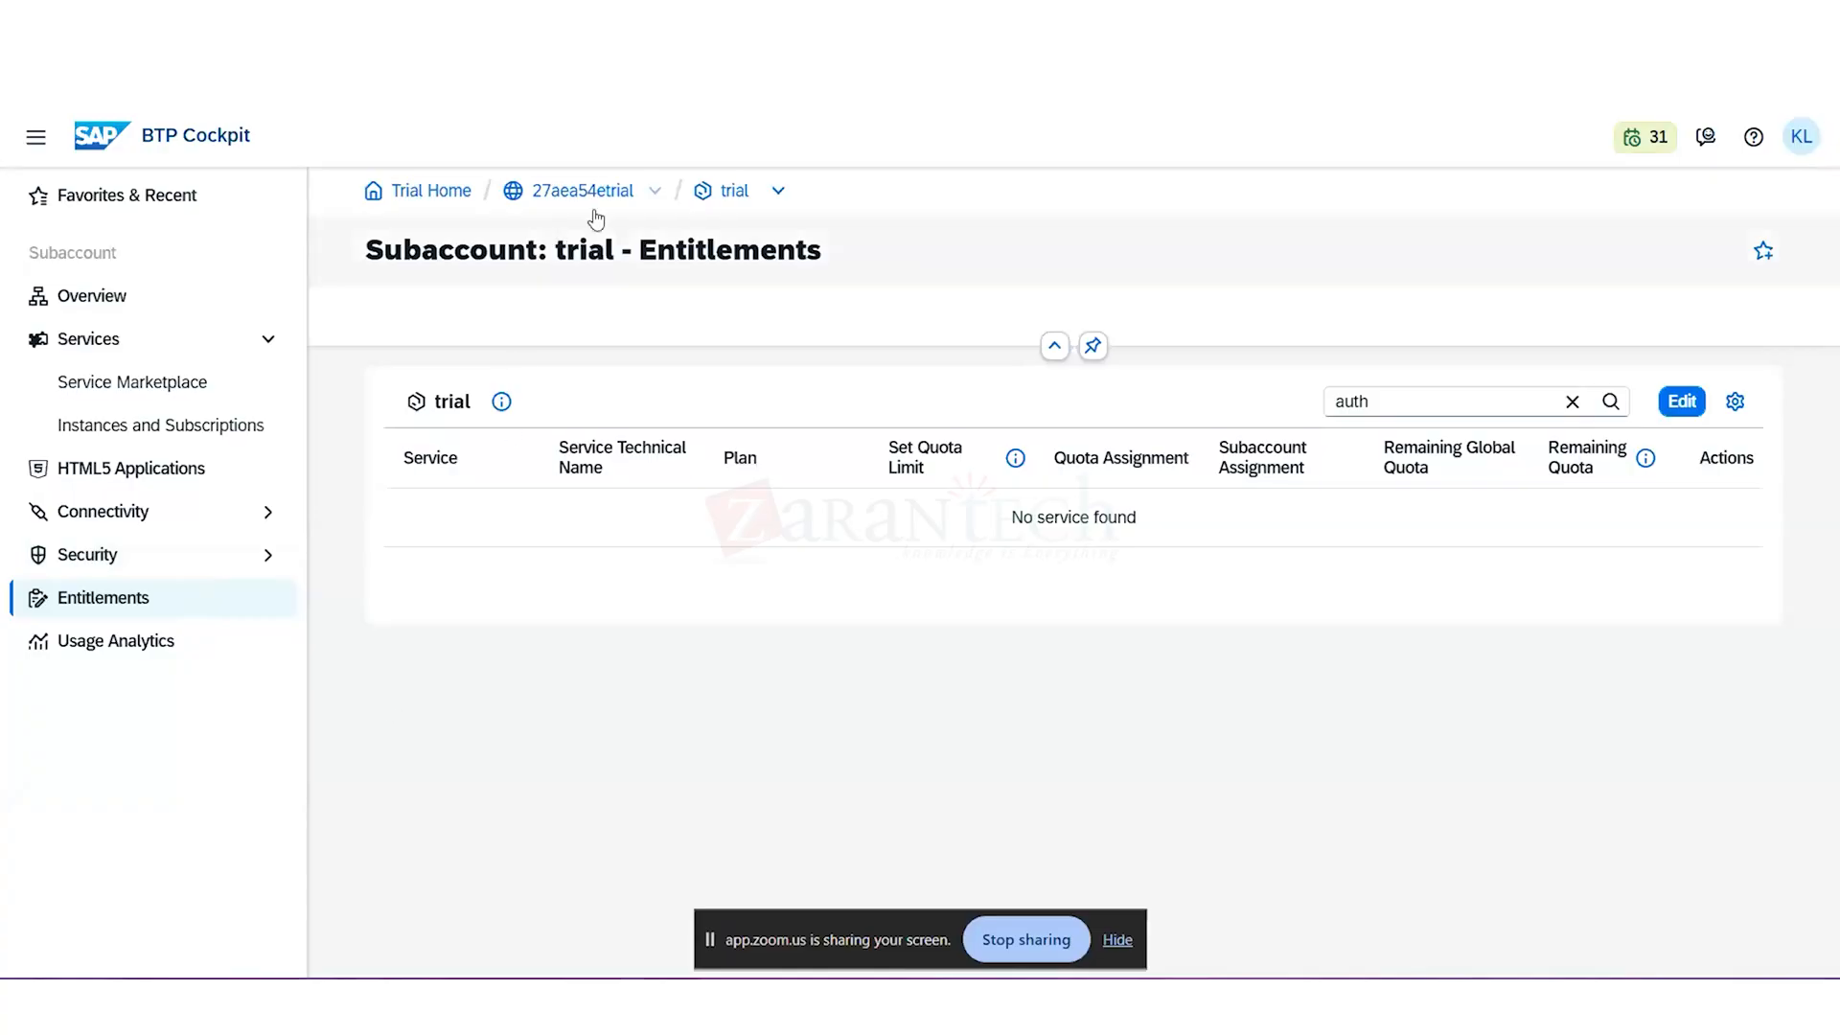
- Create a directory named DEV-System directly under the global account
double_click(564, 198)
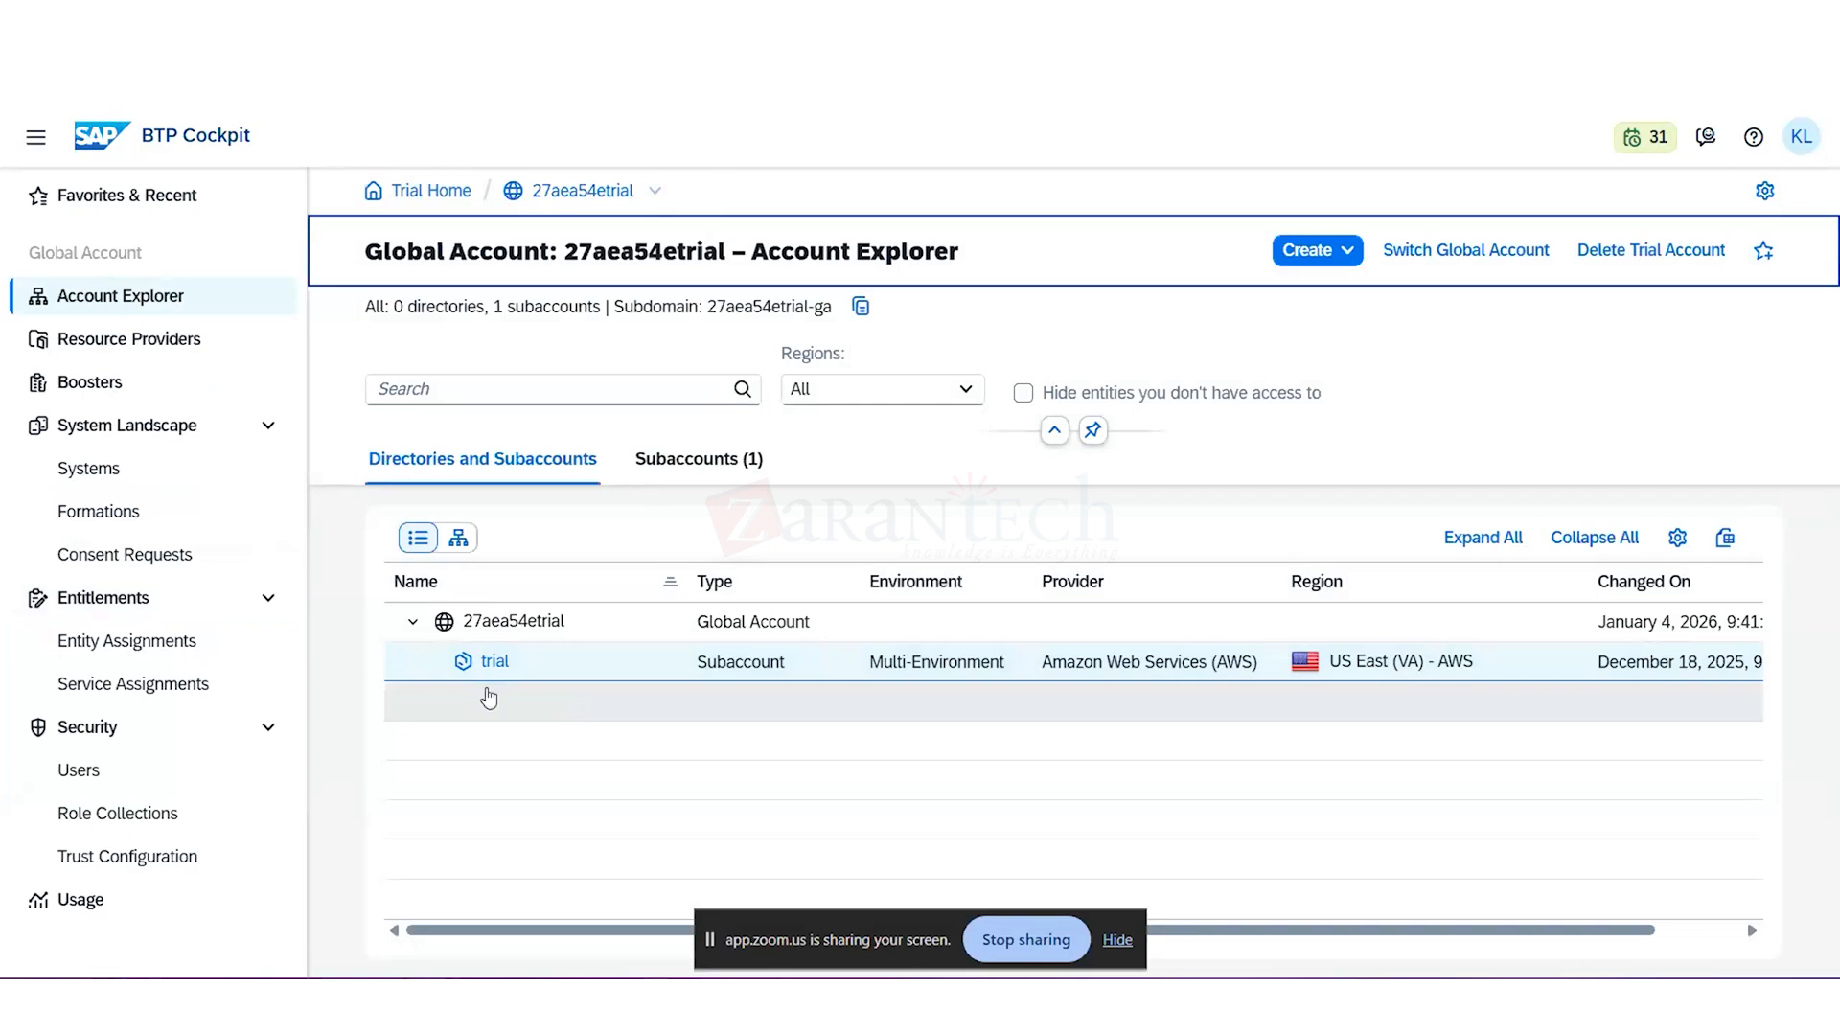
left_click(1346, 252)
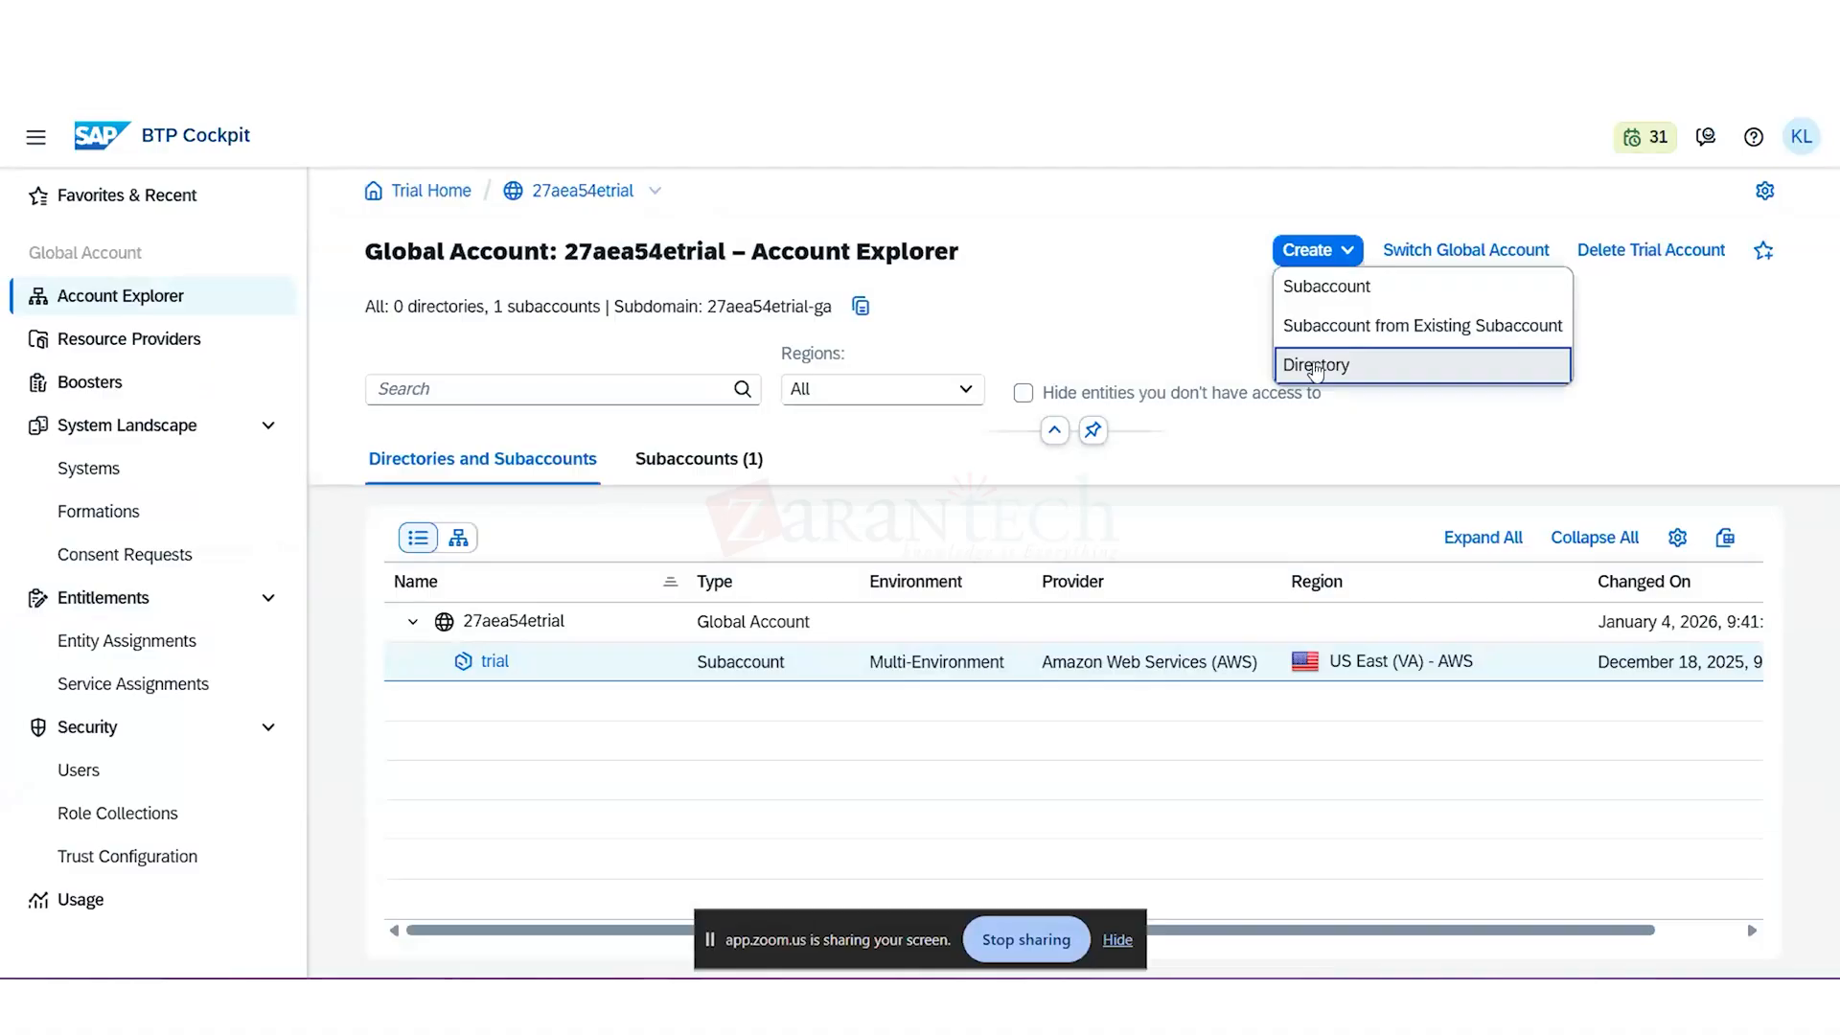
left_click(1316, 369)
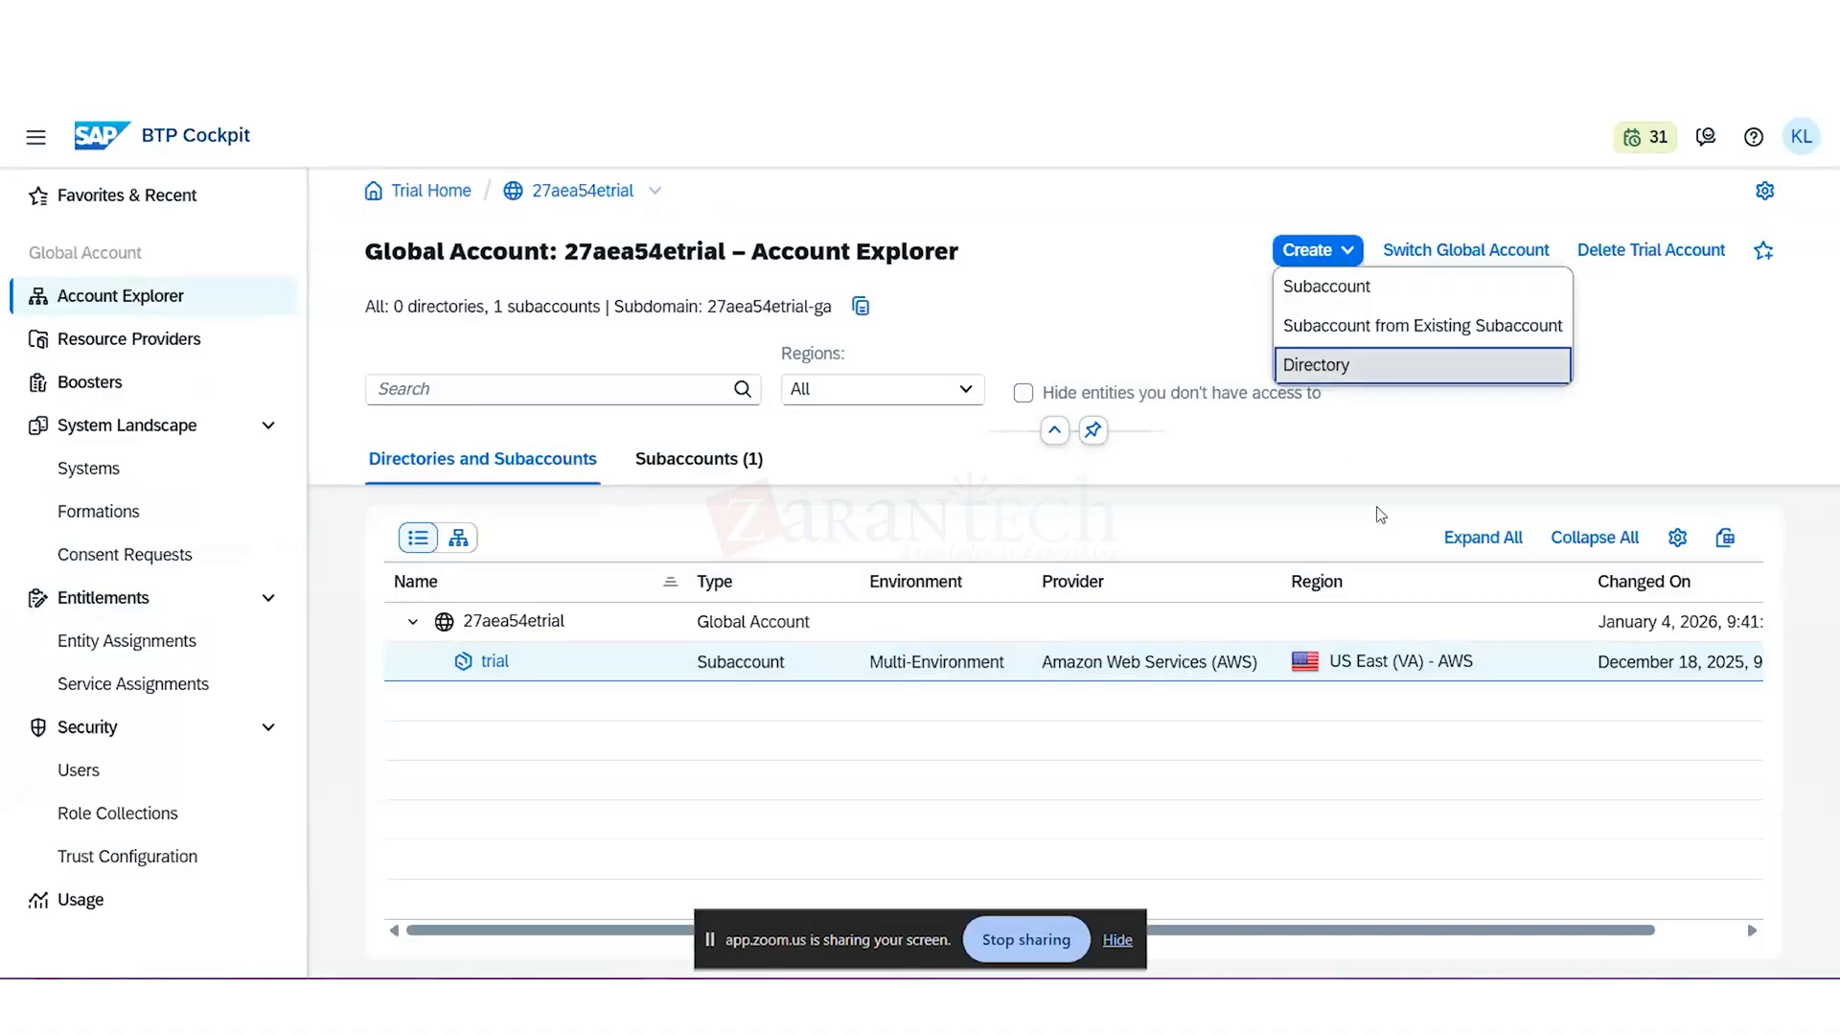
type("D")
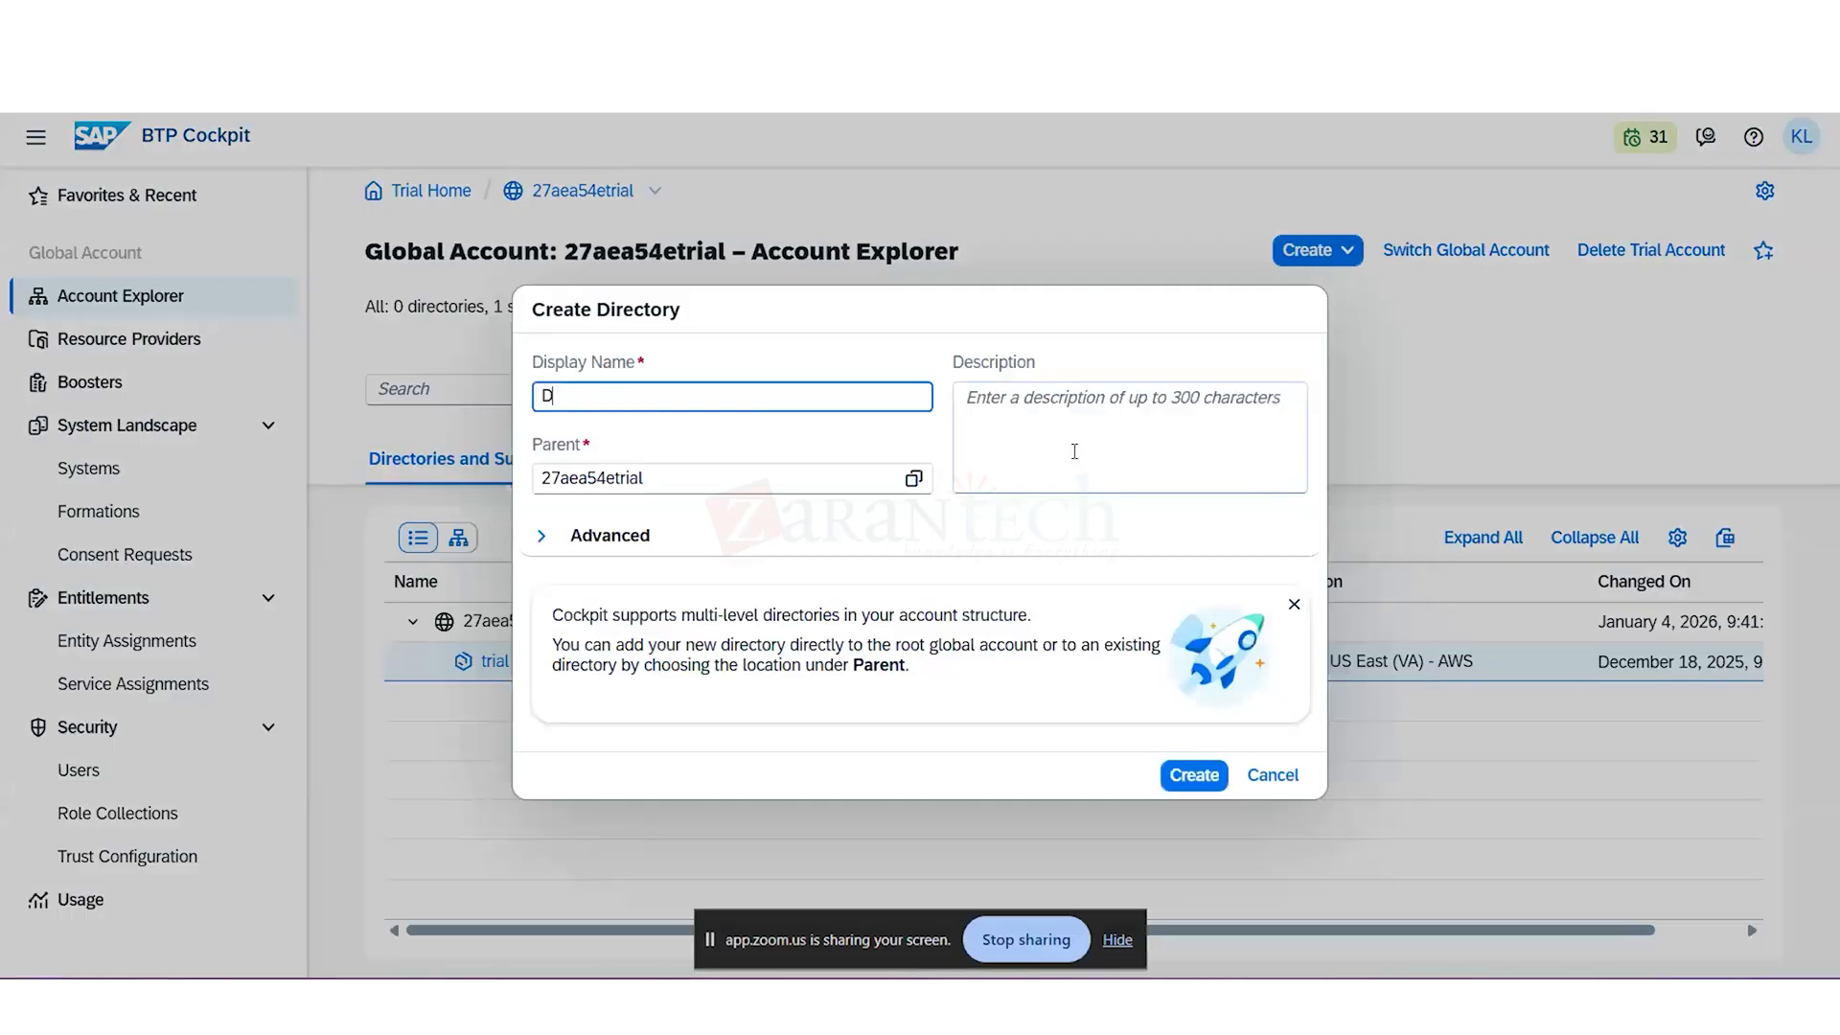
type("EV")
key("Home")
type("A")
key("BackSpace")
key("End")
type("-System")
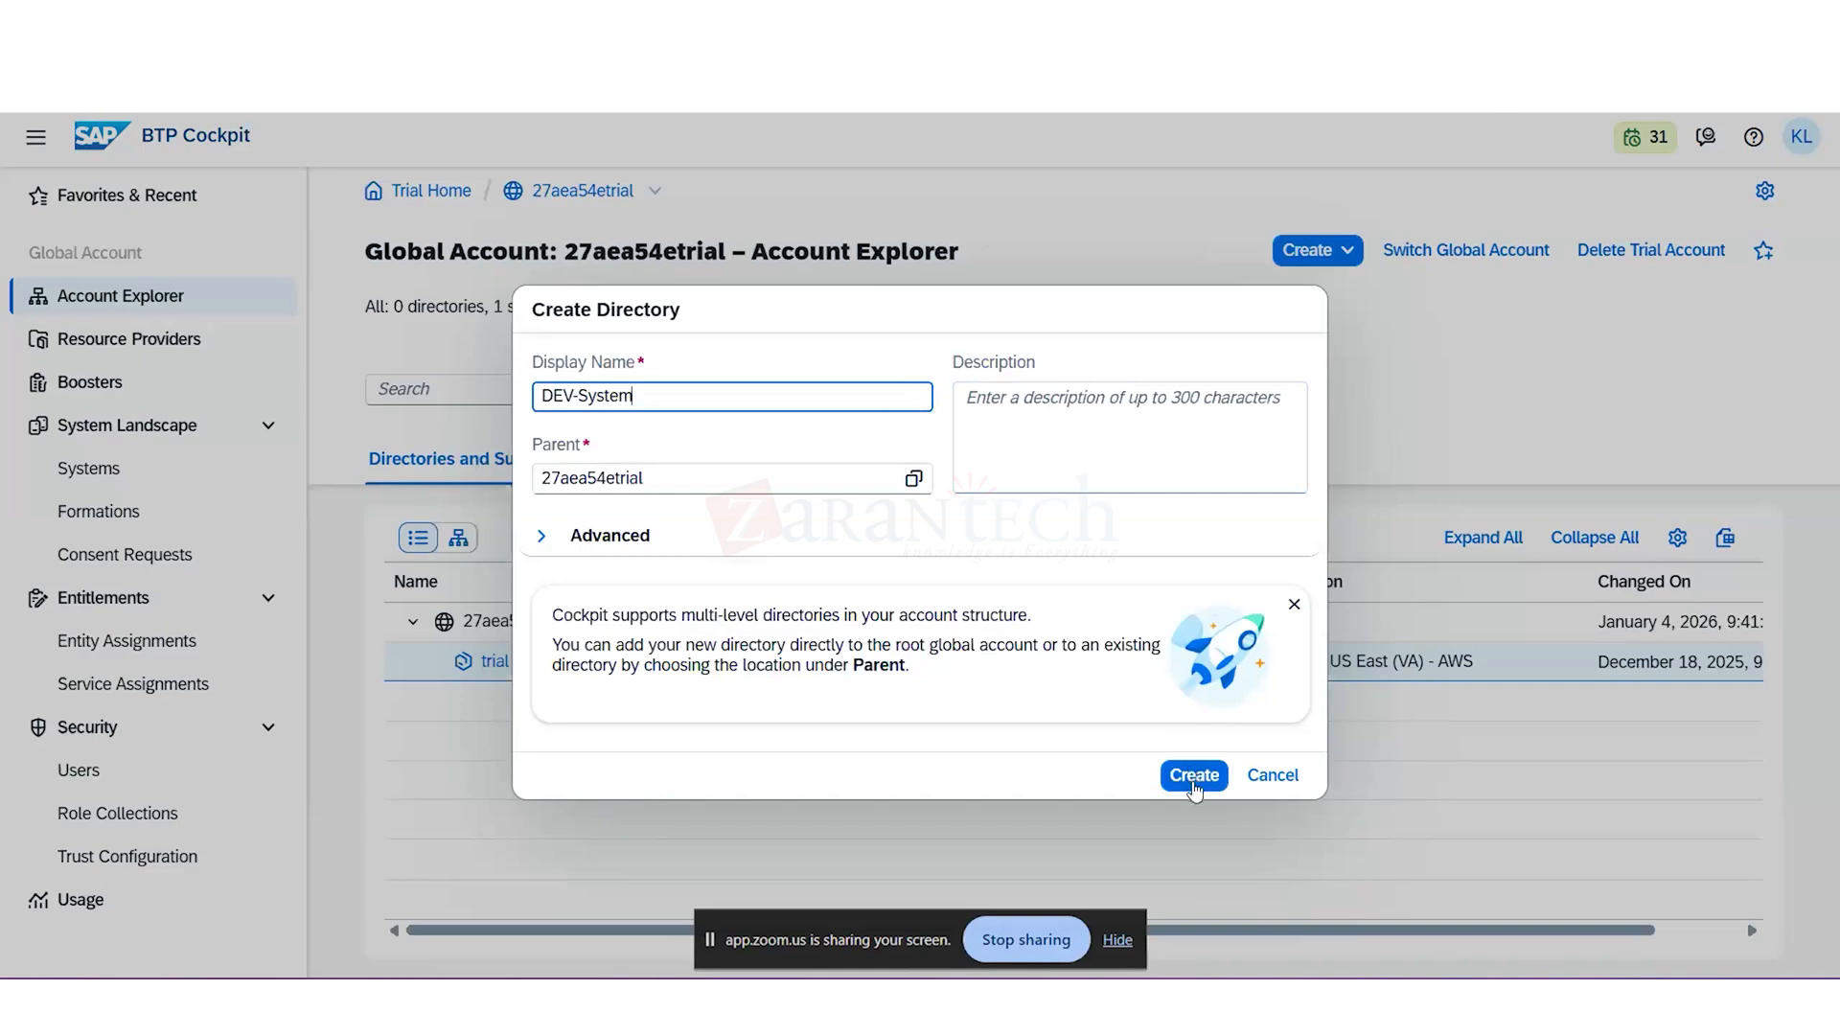
left_click(1193, 783)
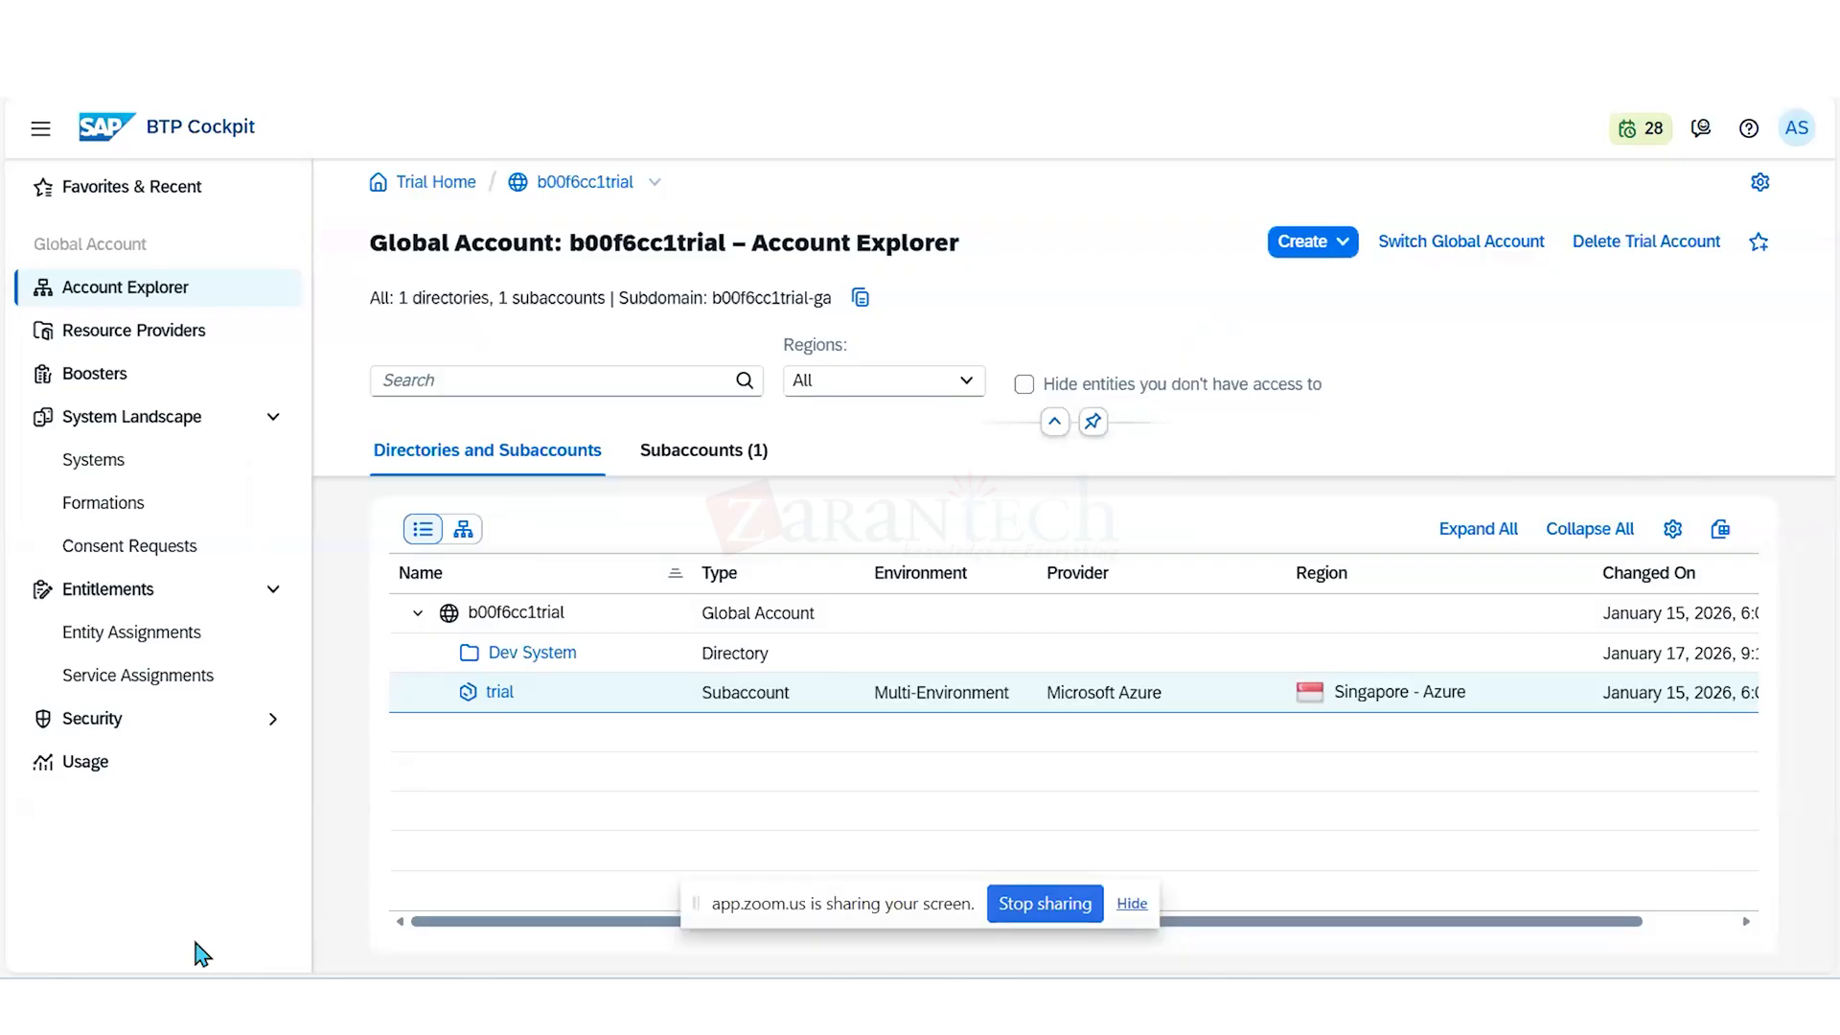
- Open the Dev System directory's entitlements and enable entitlement management for it
left_click(552, 659)
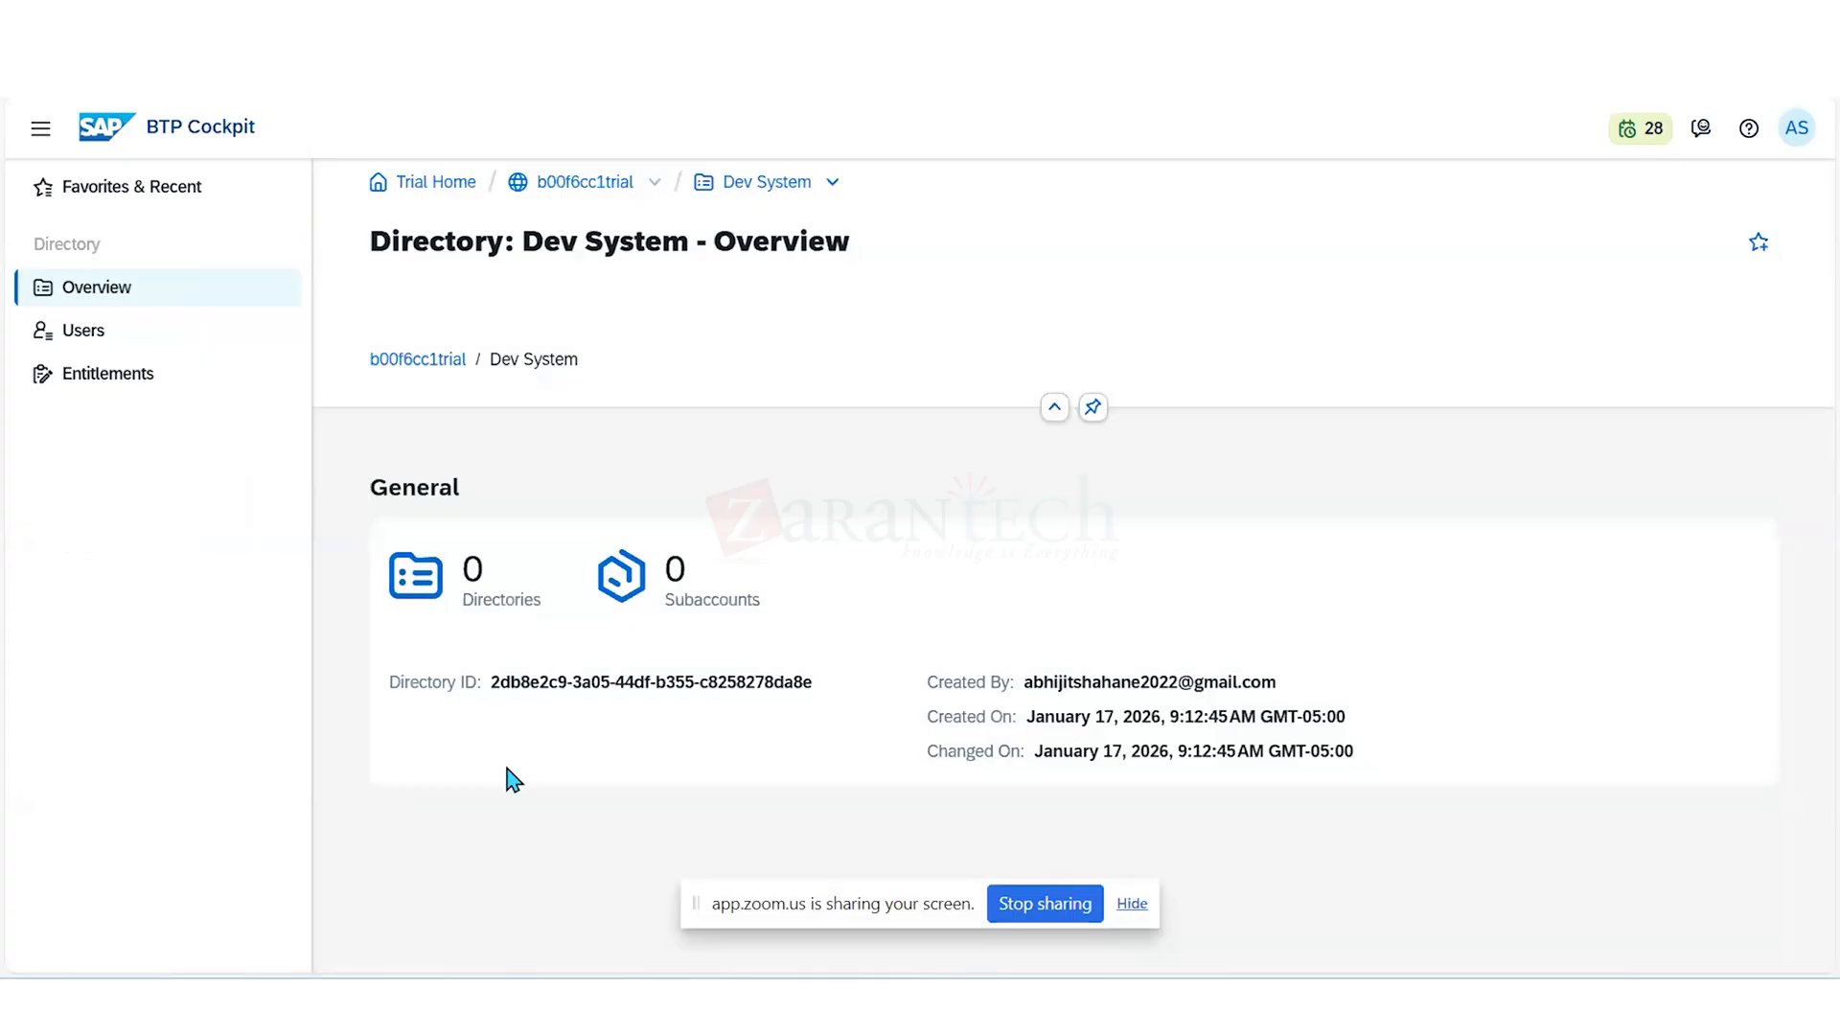
left_click(106, 372)
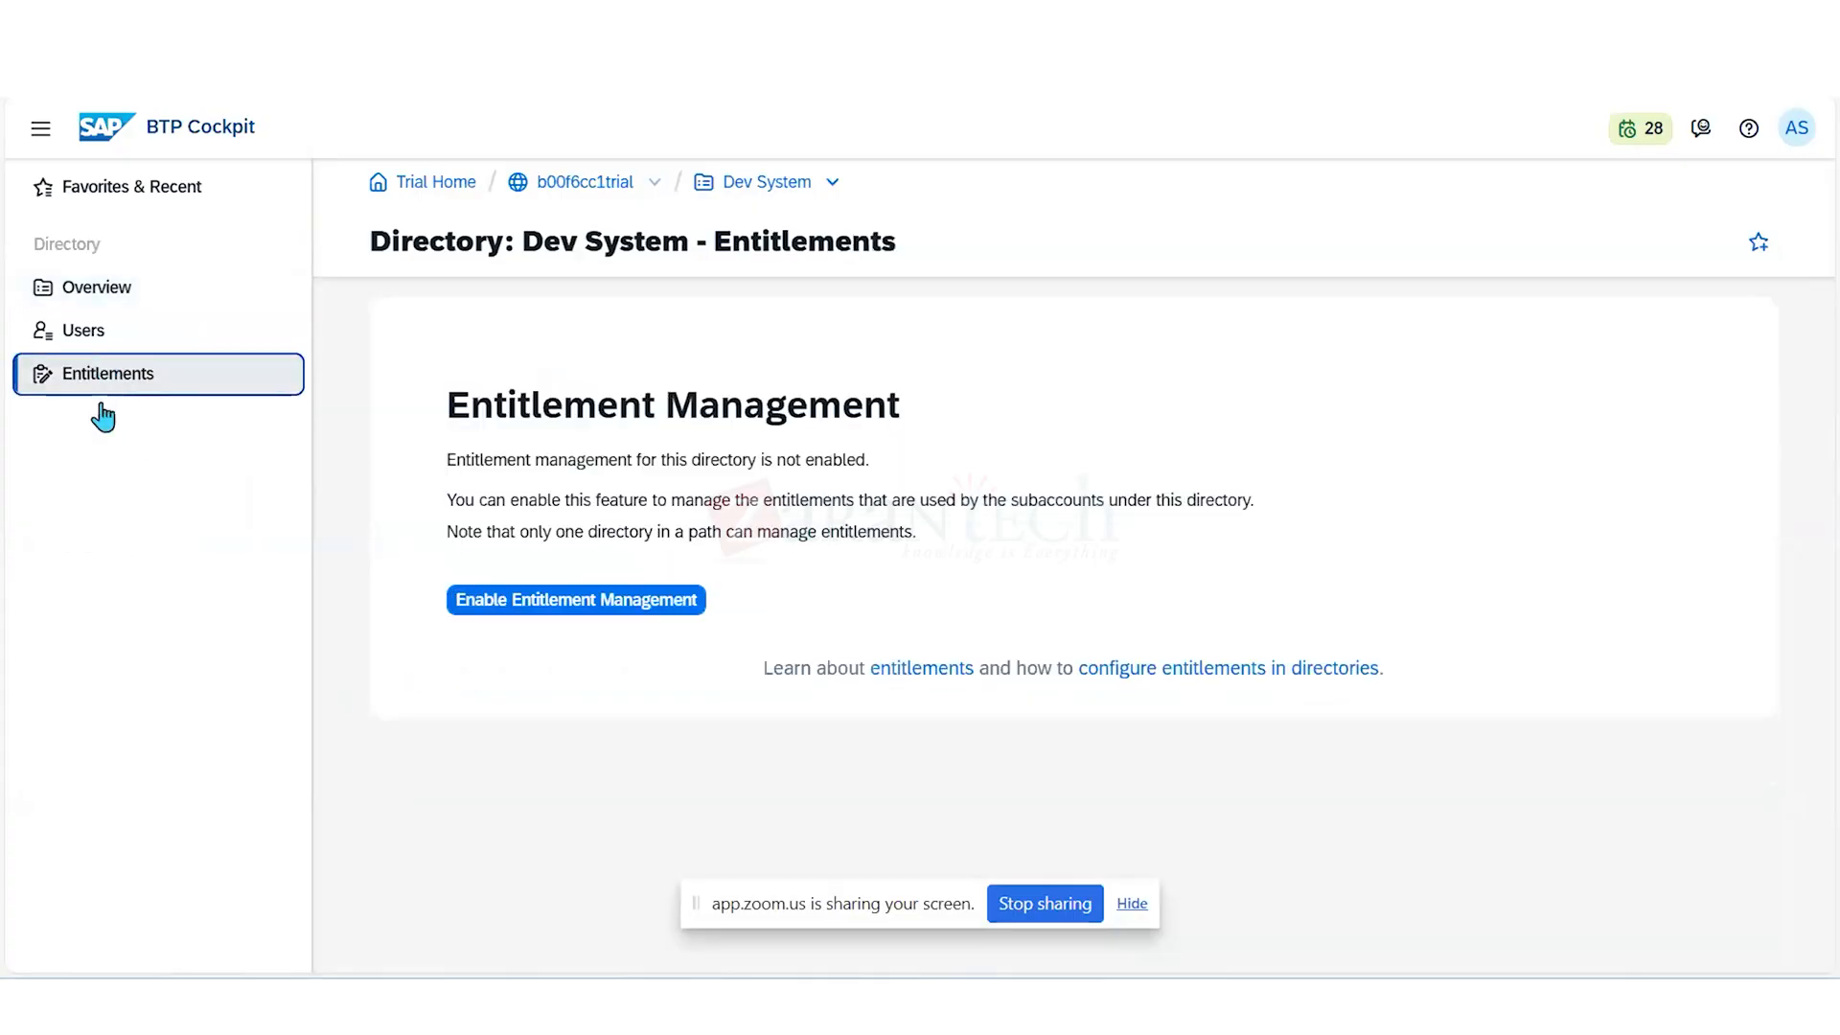
left_click(556, 603)
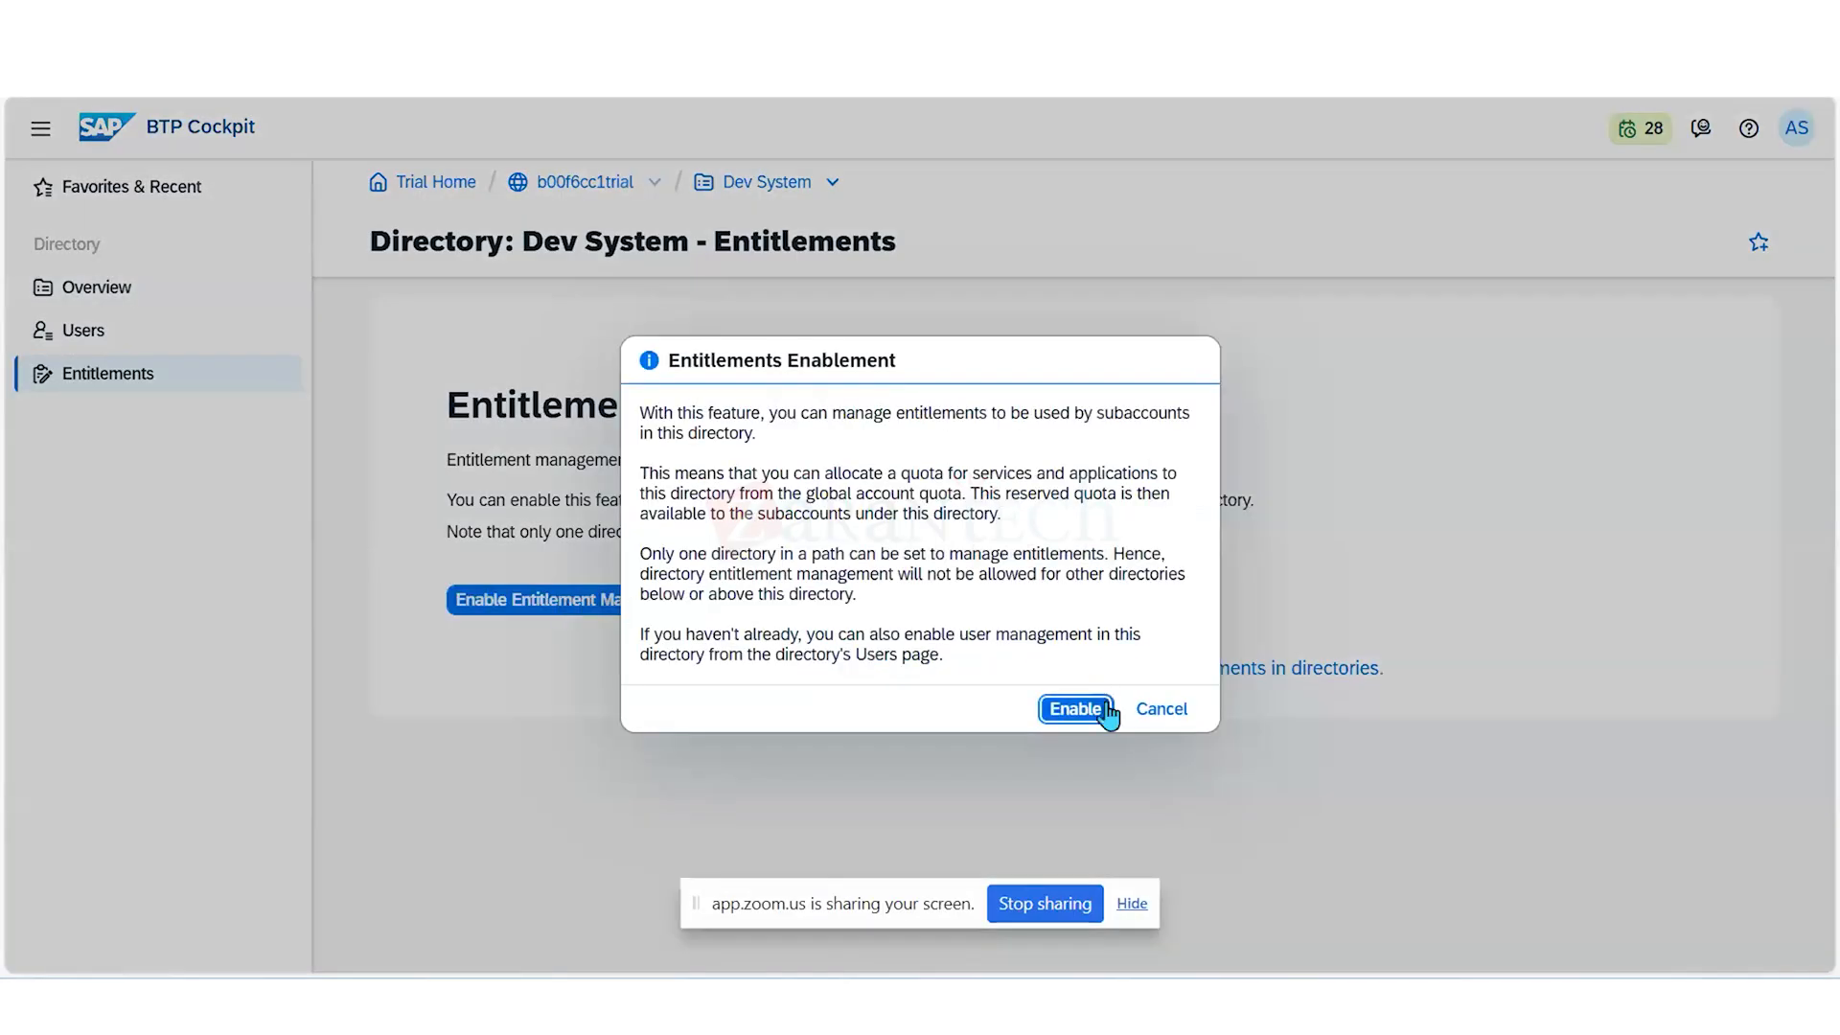
left_click(1069, 709)
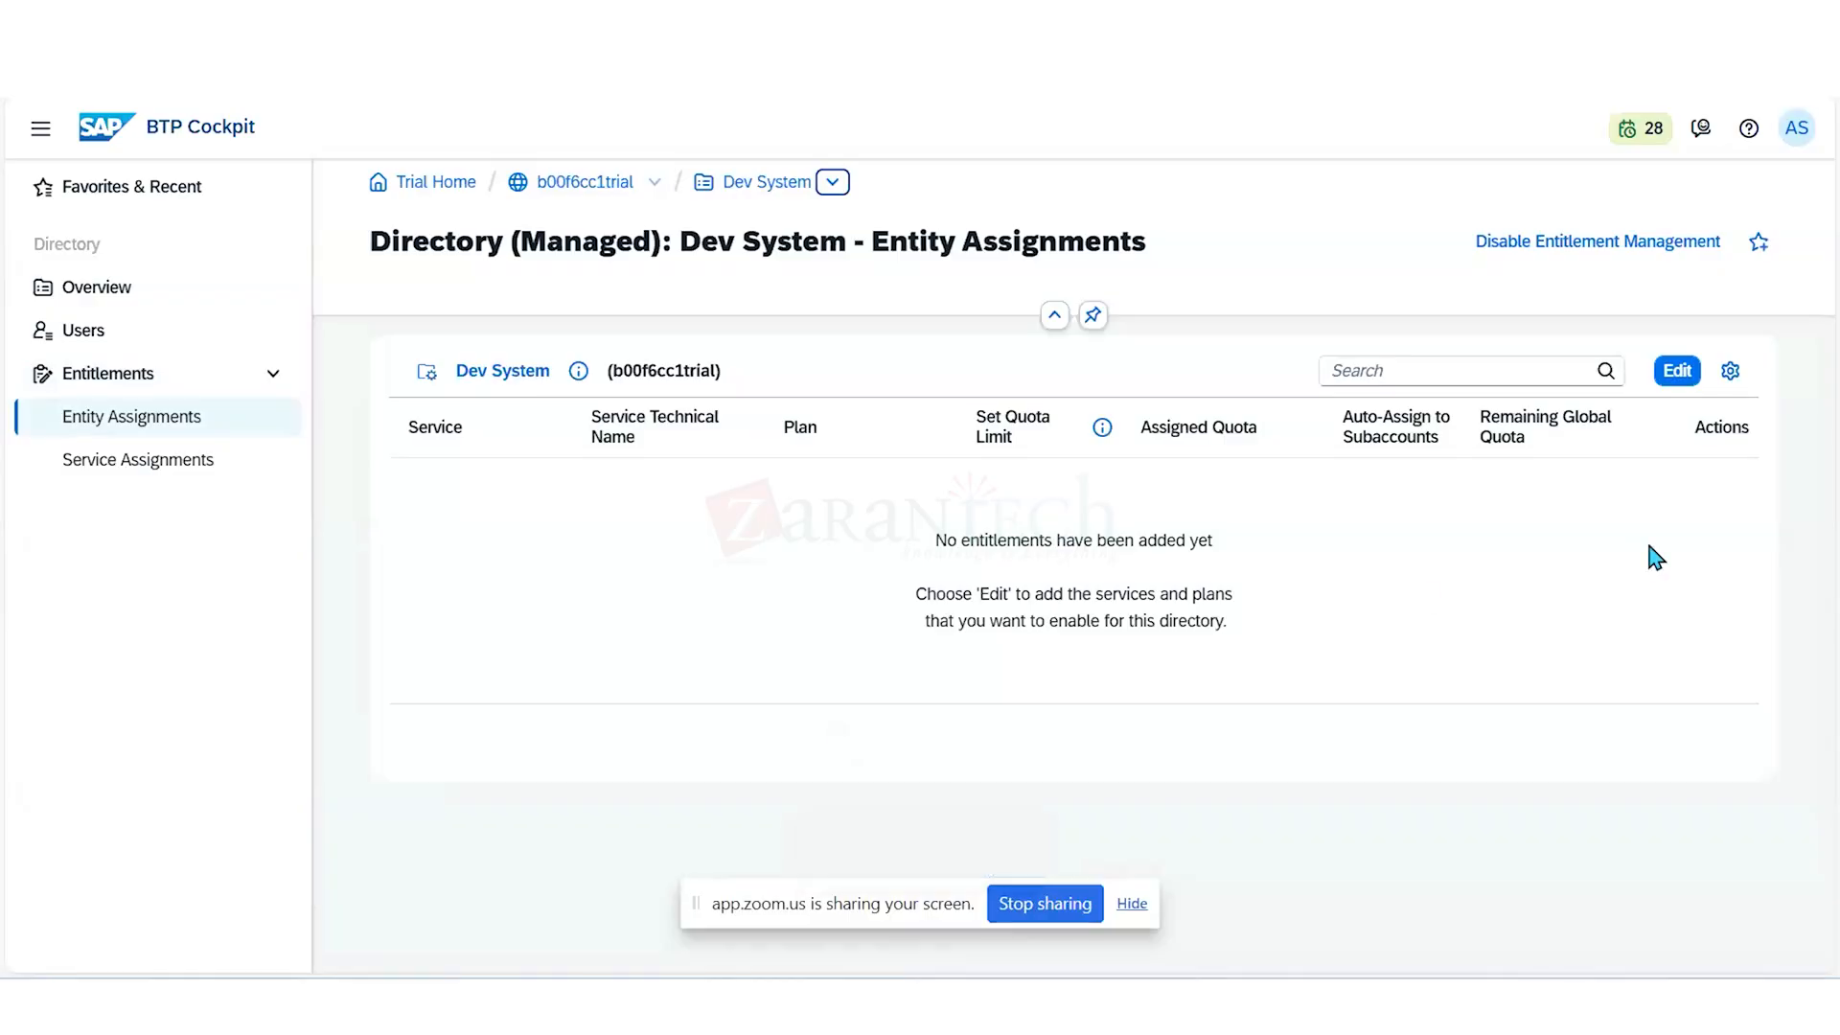
- Start adding service plans to the Dev System directory and filter the available services by "Integ"
left_click(1681, 377)
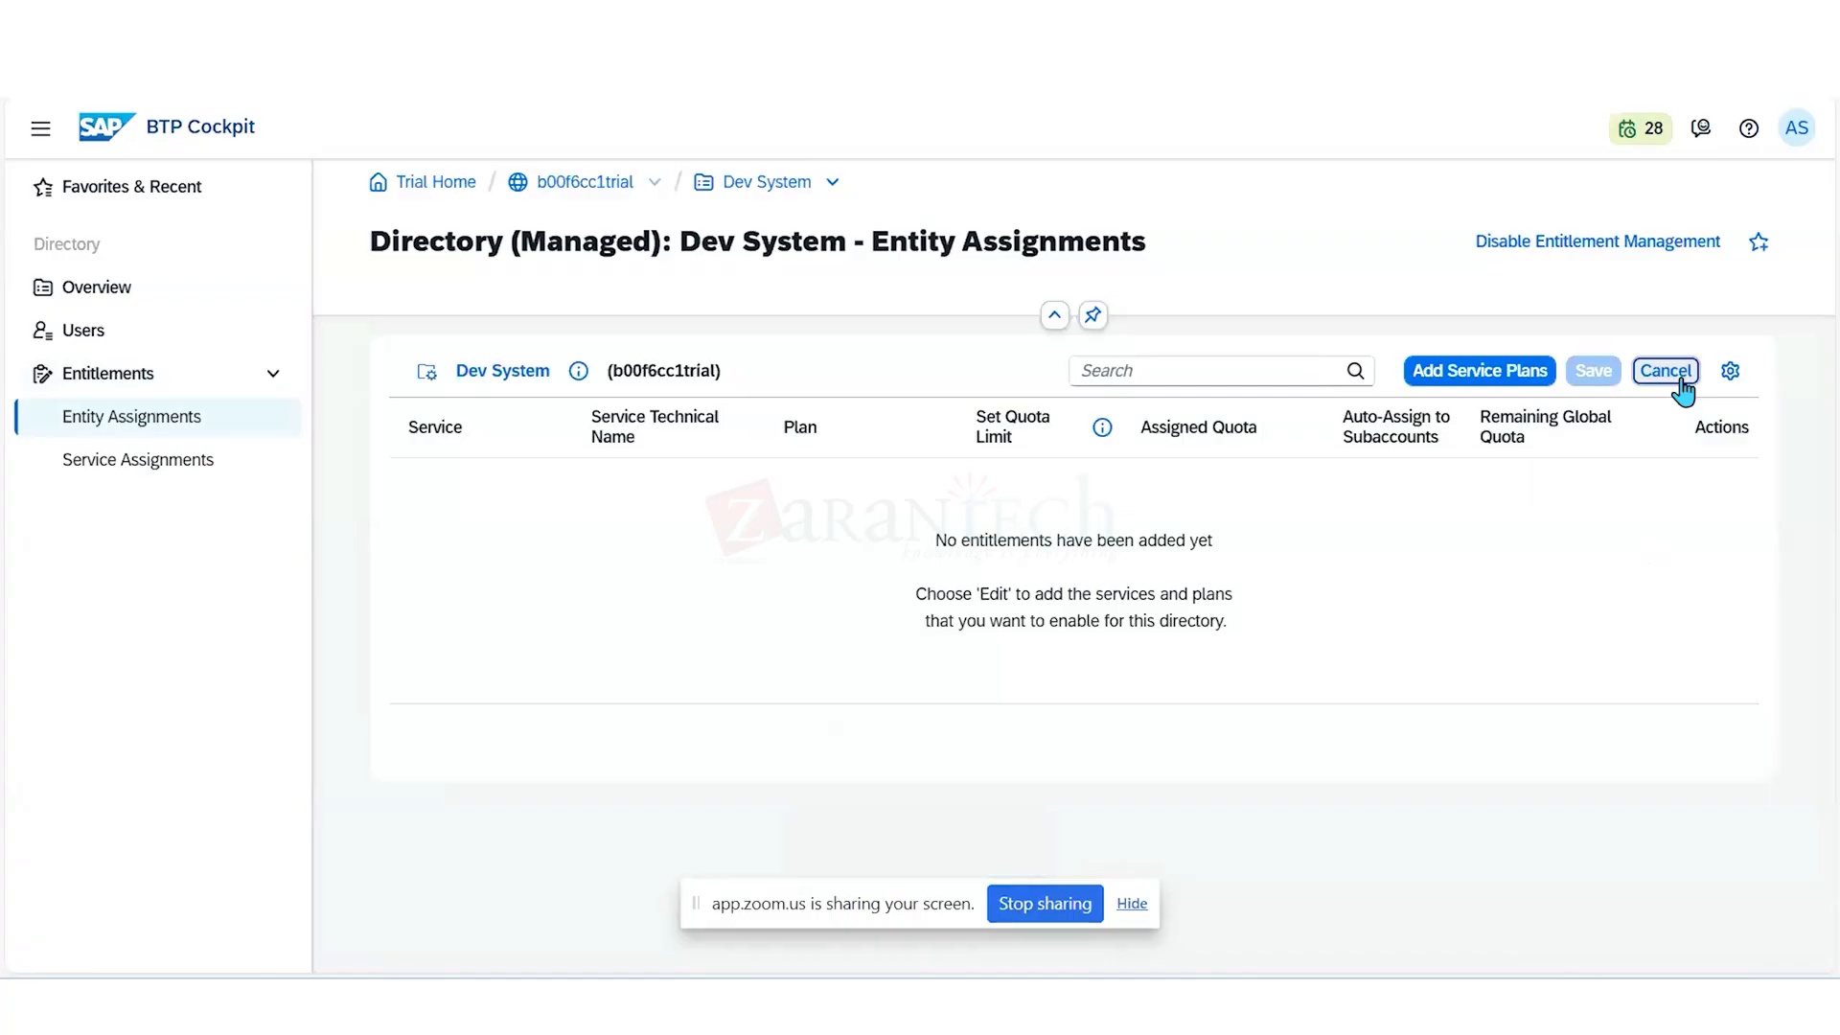
left_click(1481, 372)
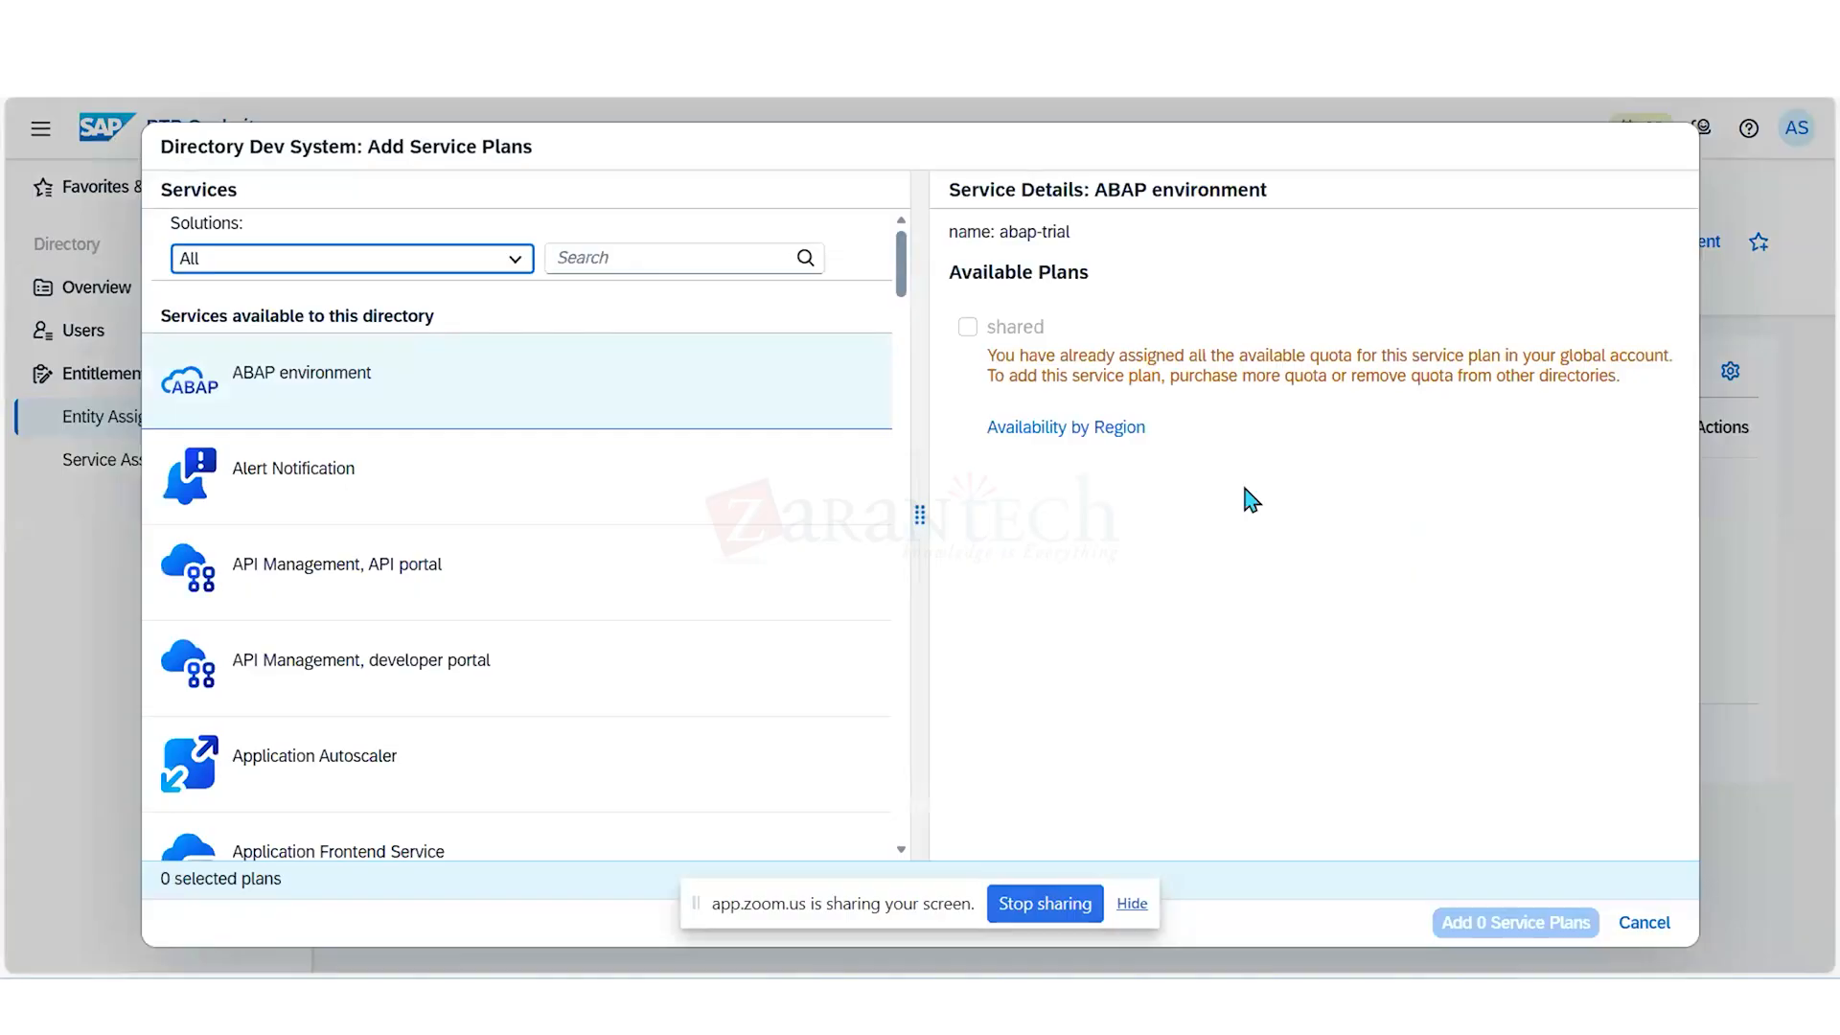
left_click(701, 261)
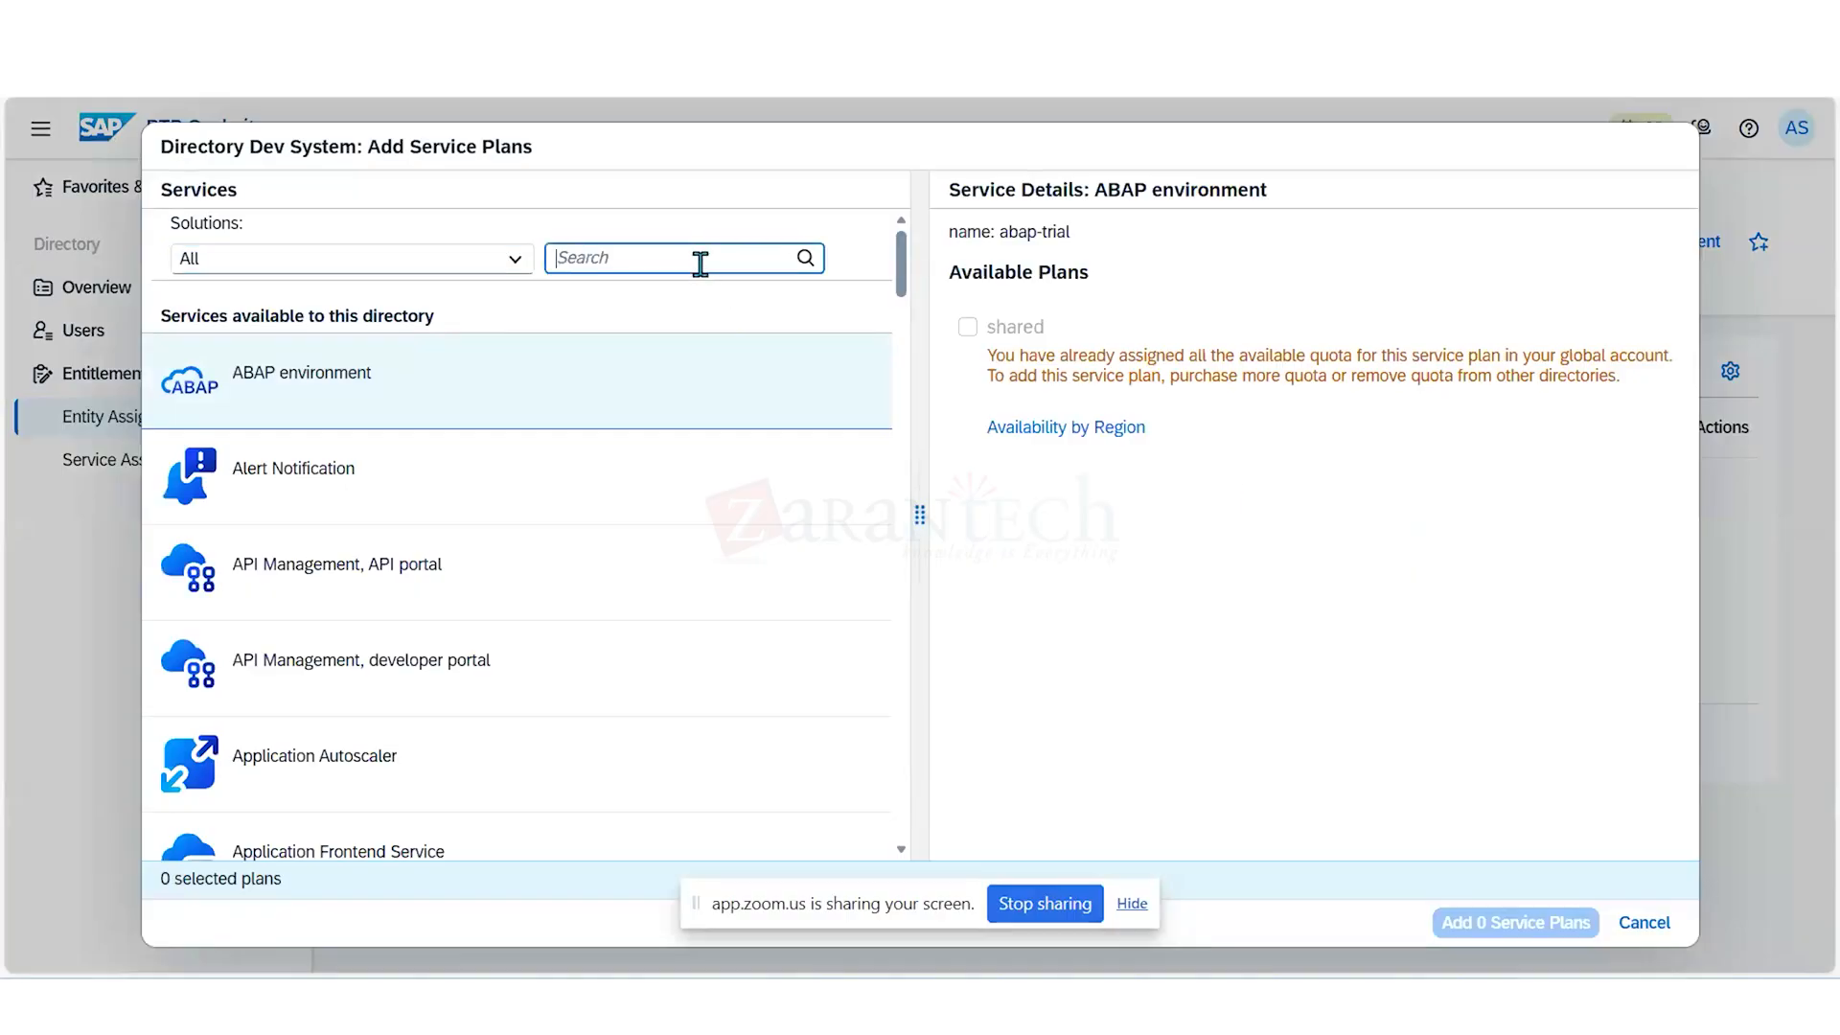
type("Inte")
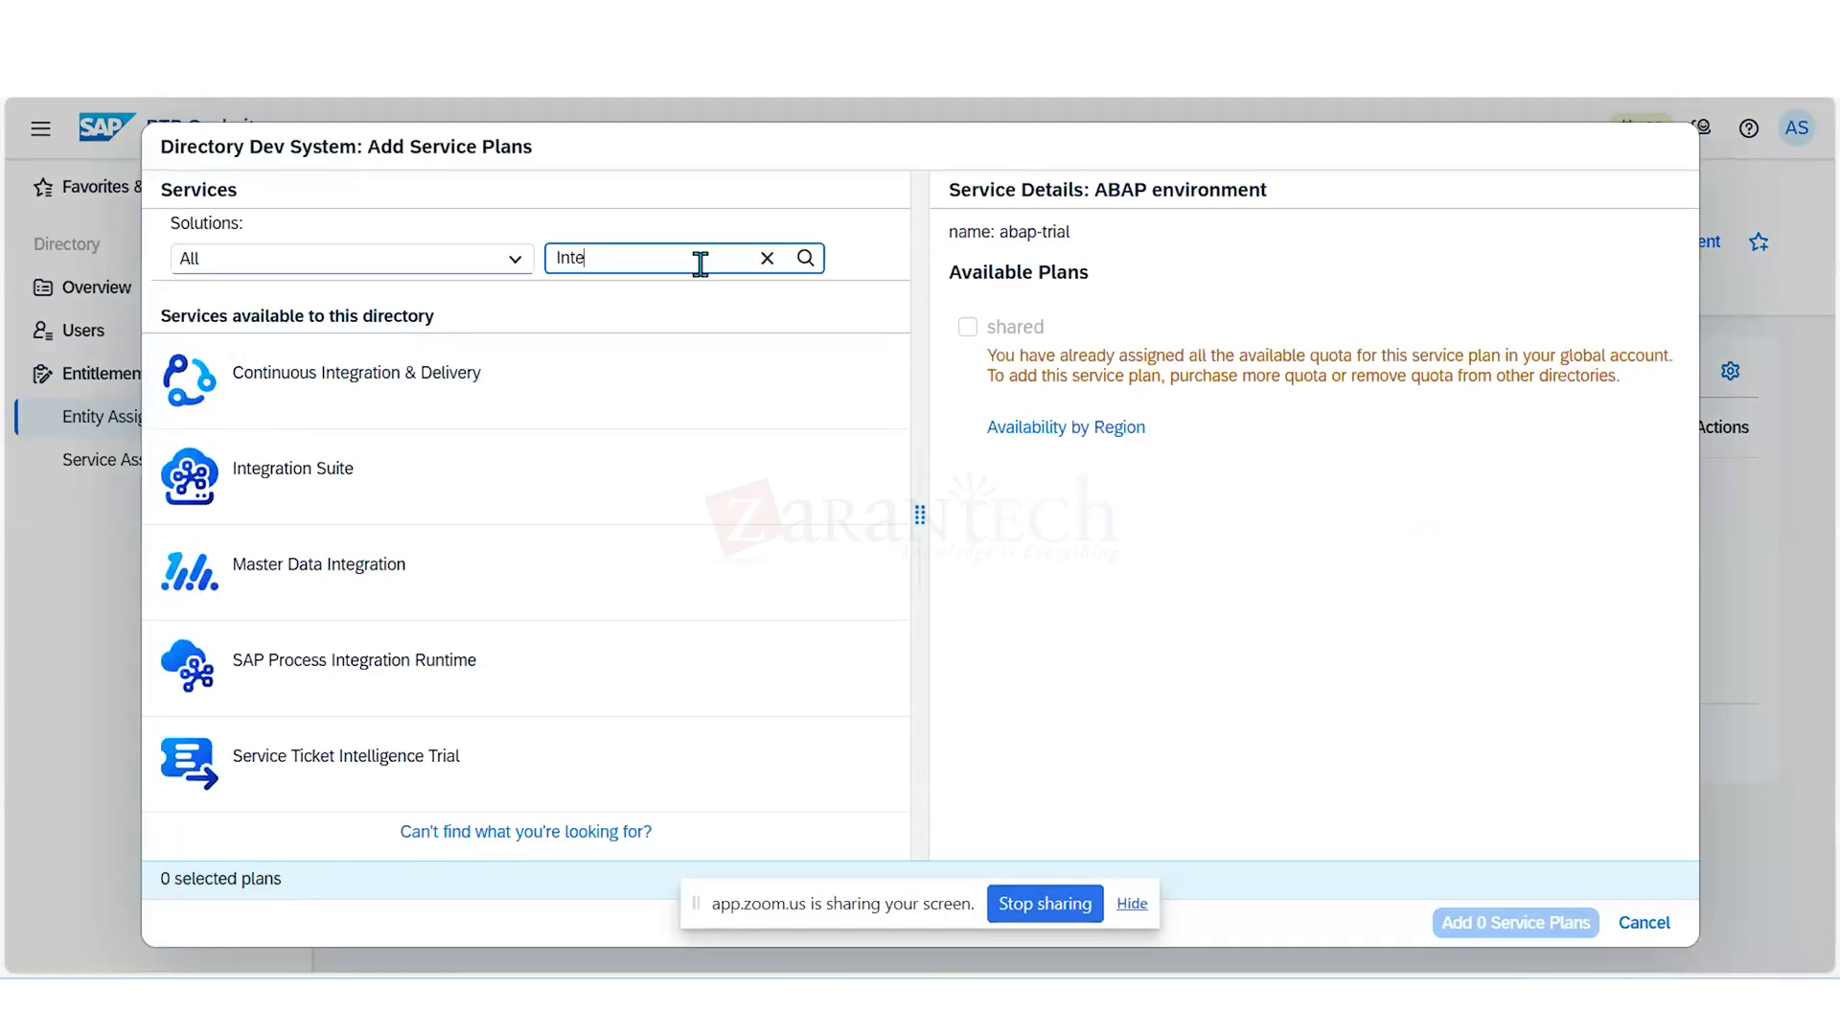
type("g")
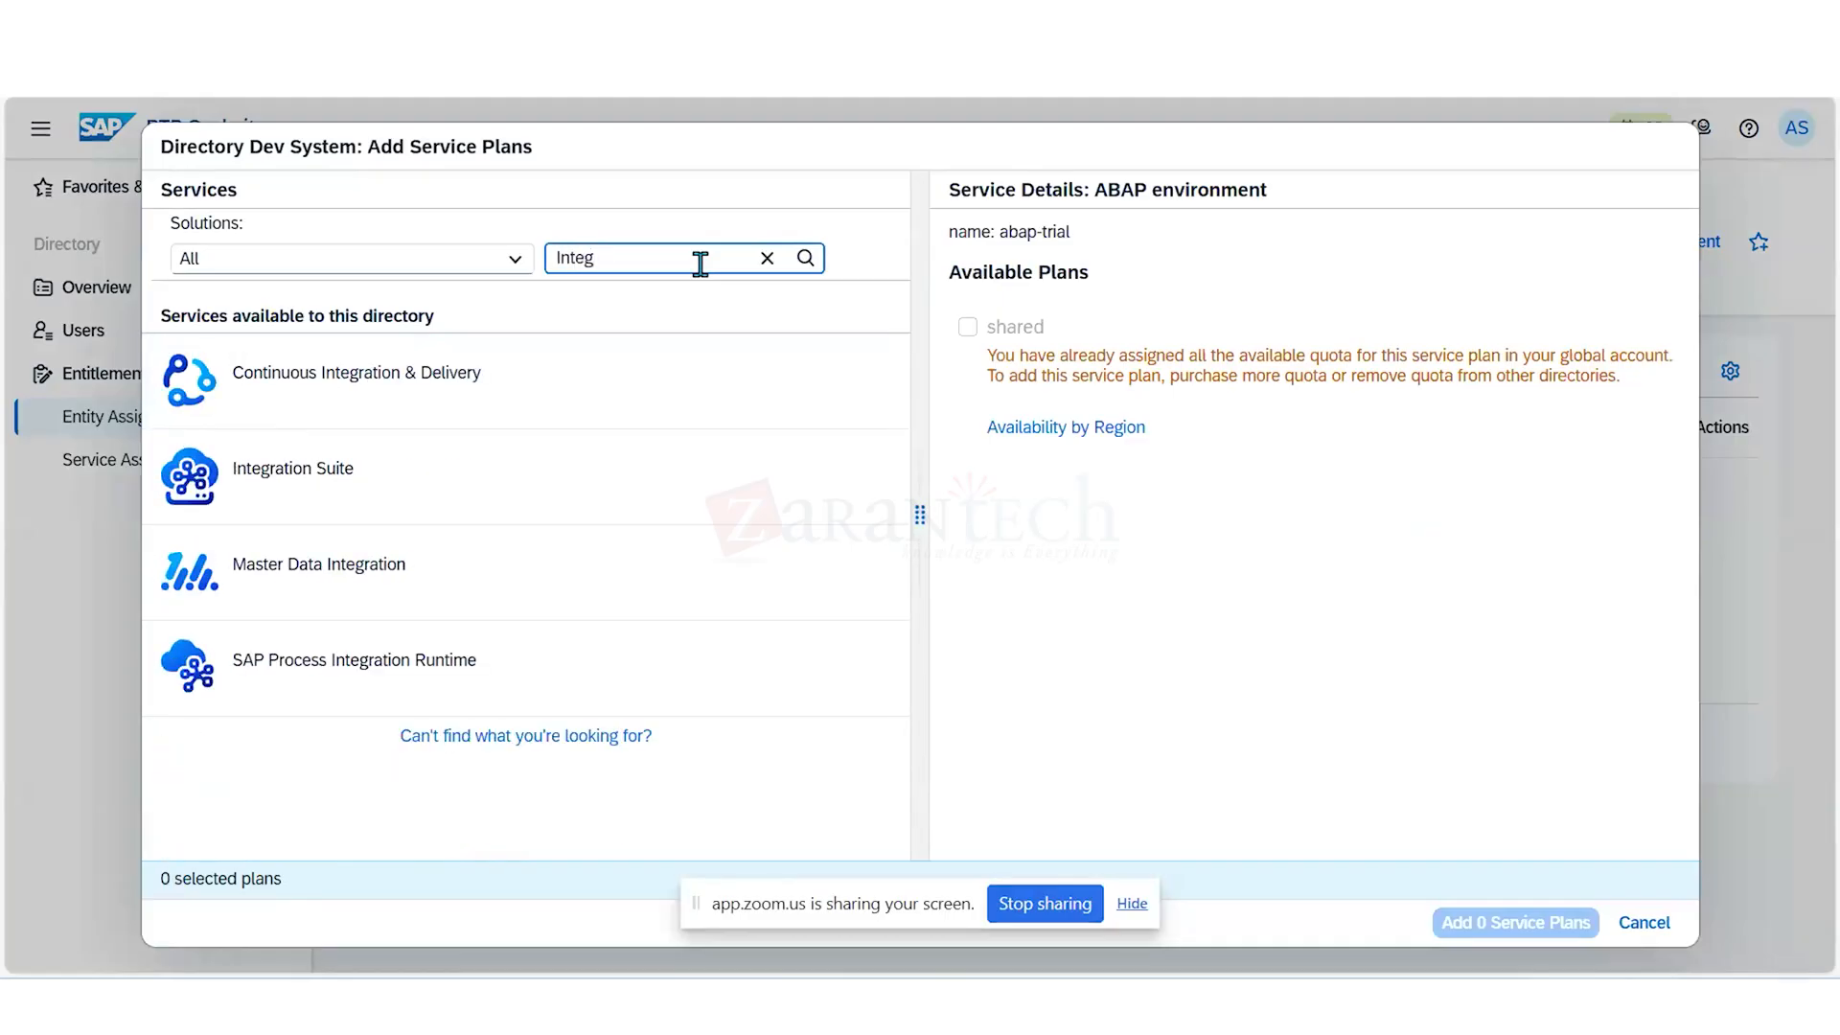
- Select the trial (Application) plan of Integration Suite and the sap-integration plan of Master Data Integration
left_click(331, 479)
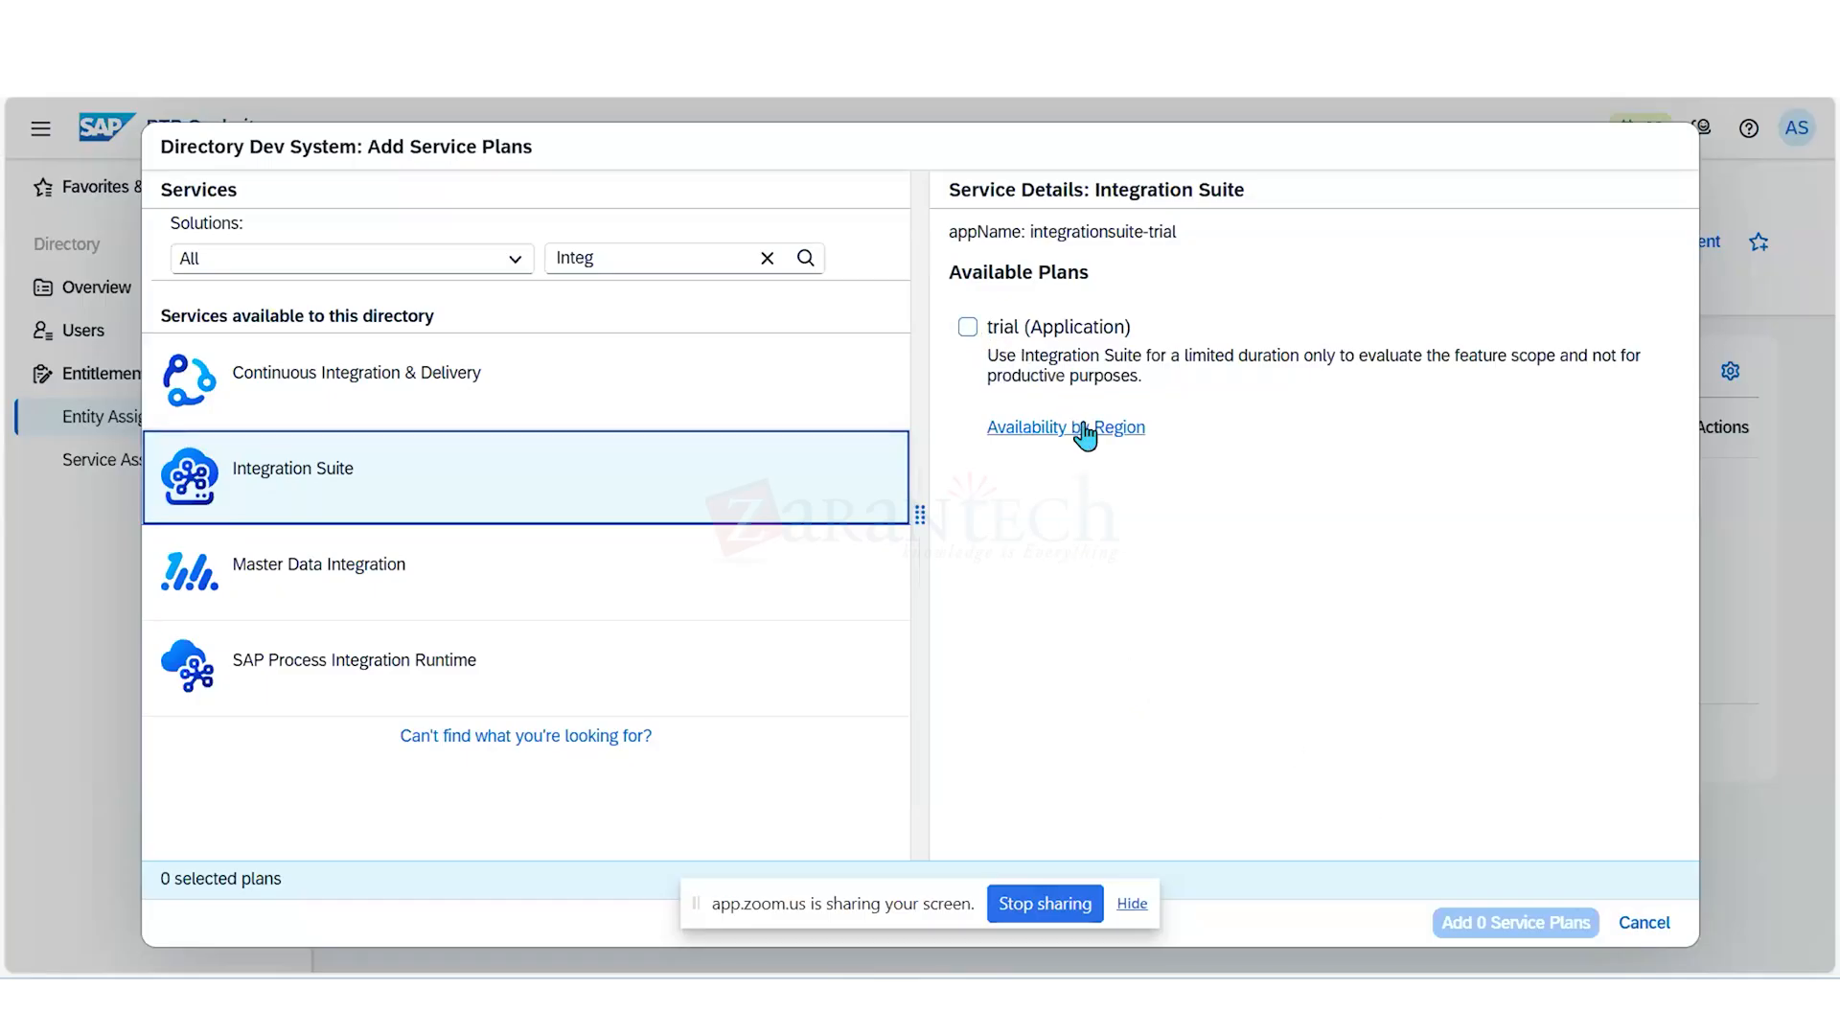
left_click(967, 329)
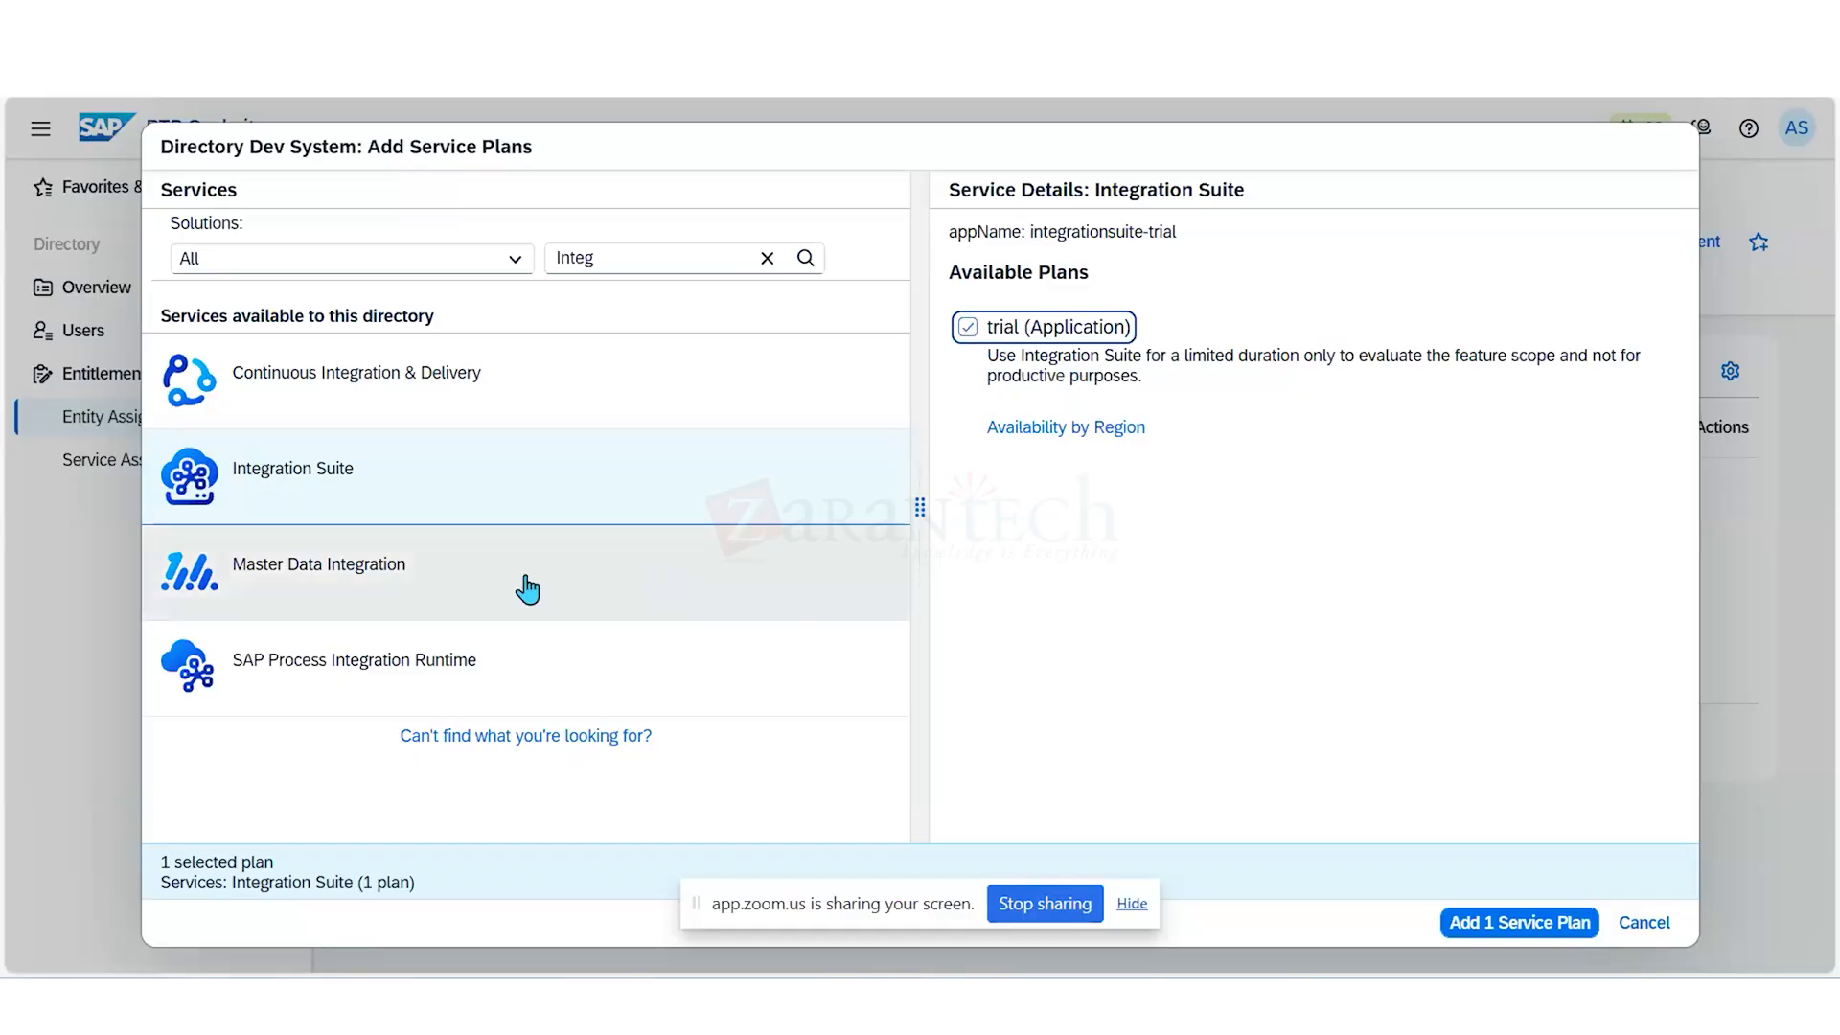
left_click(425, 589)
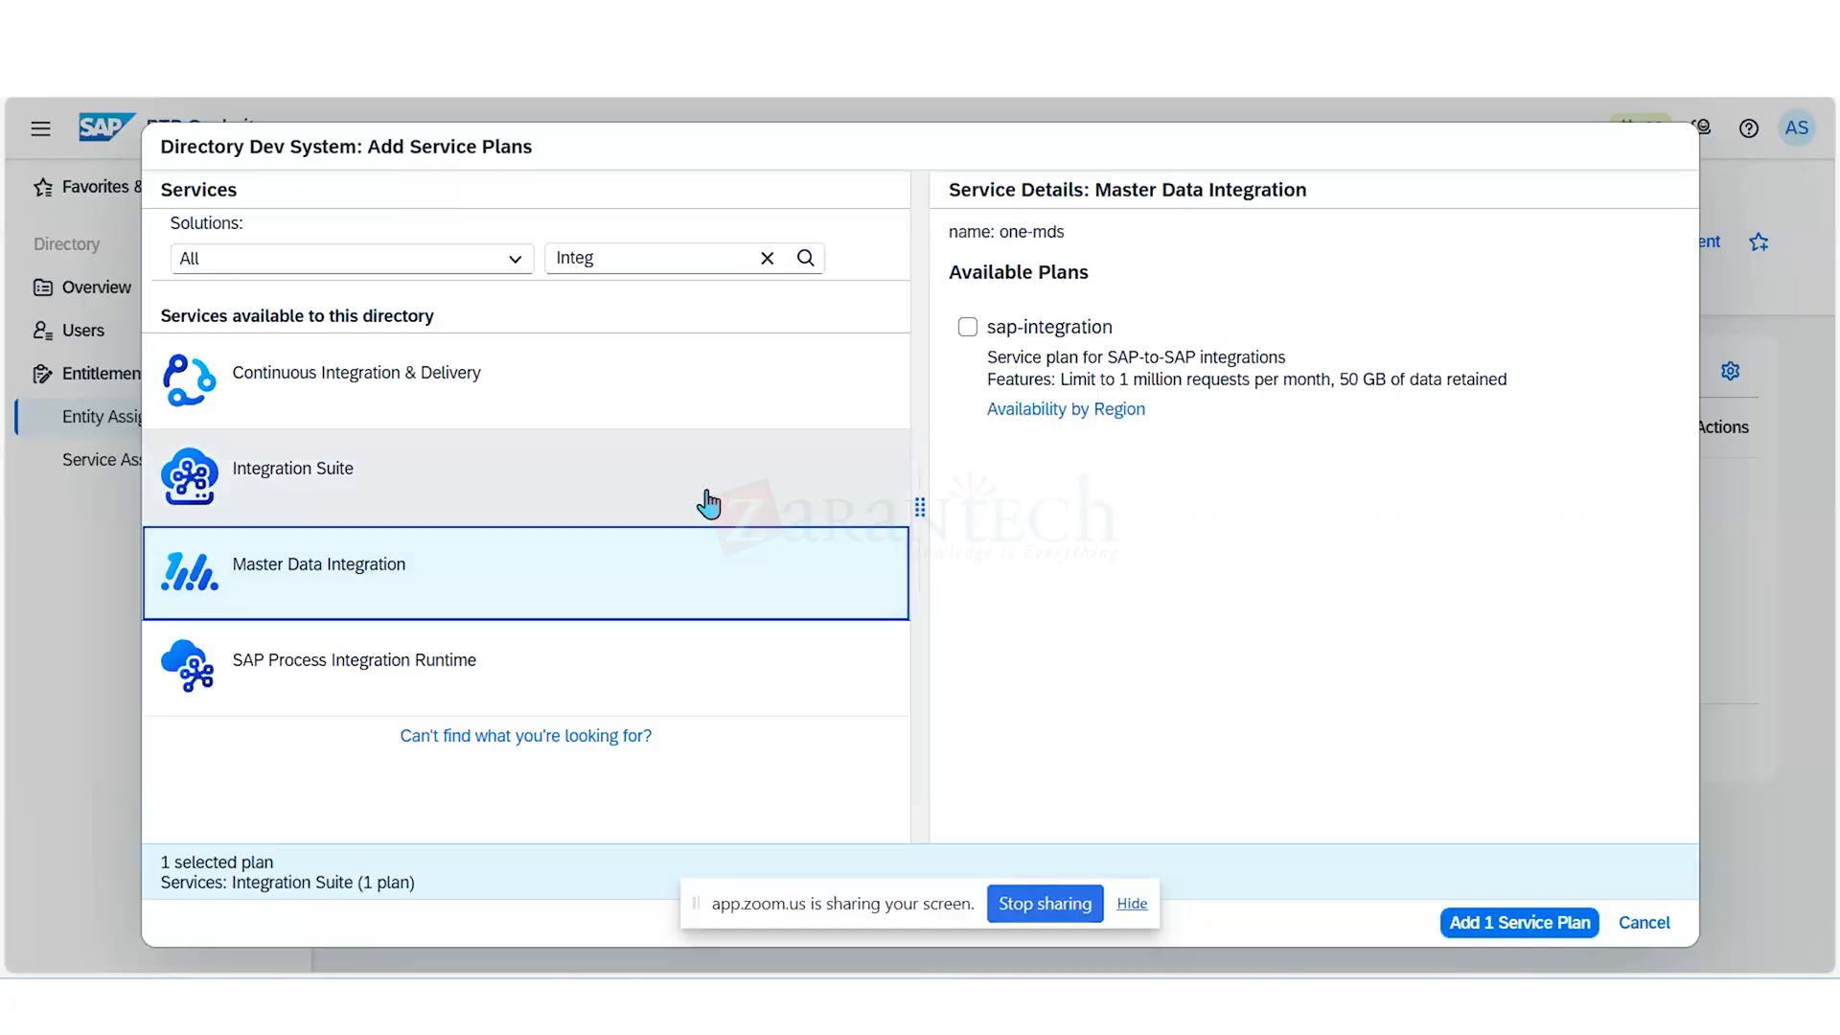
left_click(969, 328)
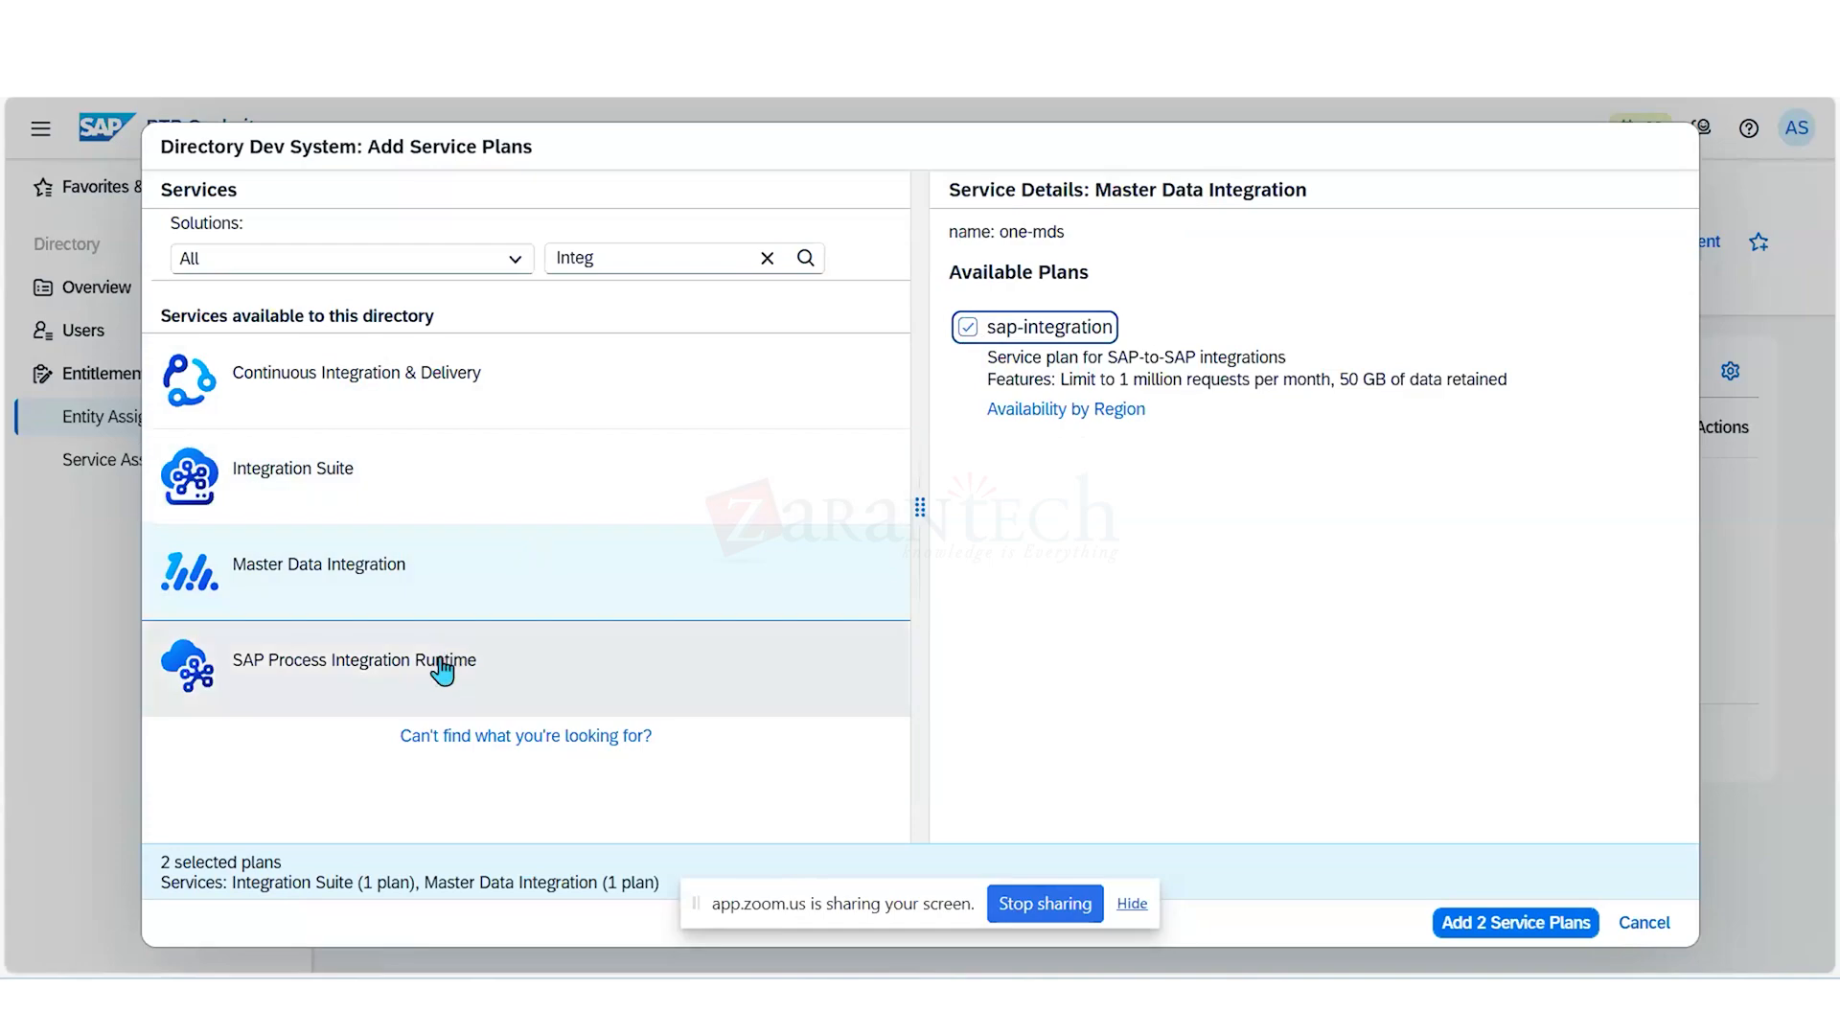
- Select the integration-flow and api plans of SAP Process Integration Runtime
left_click(441, 671)
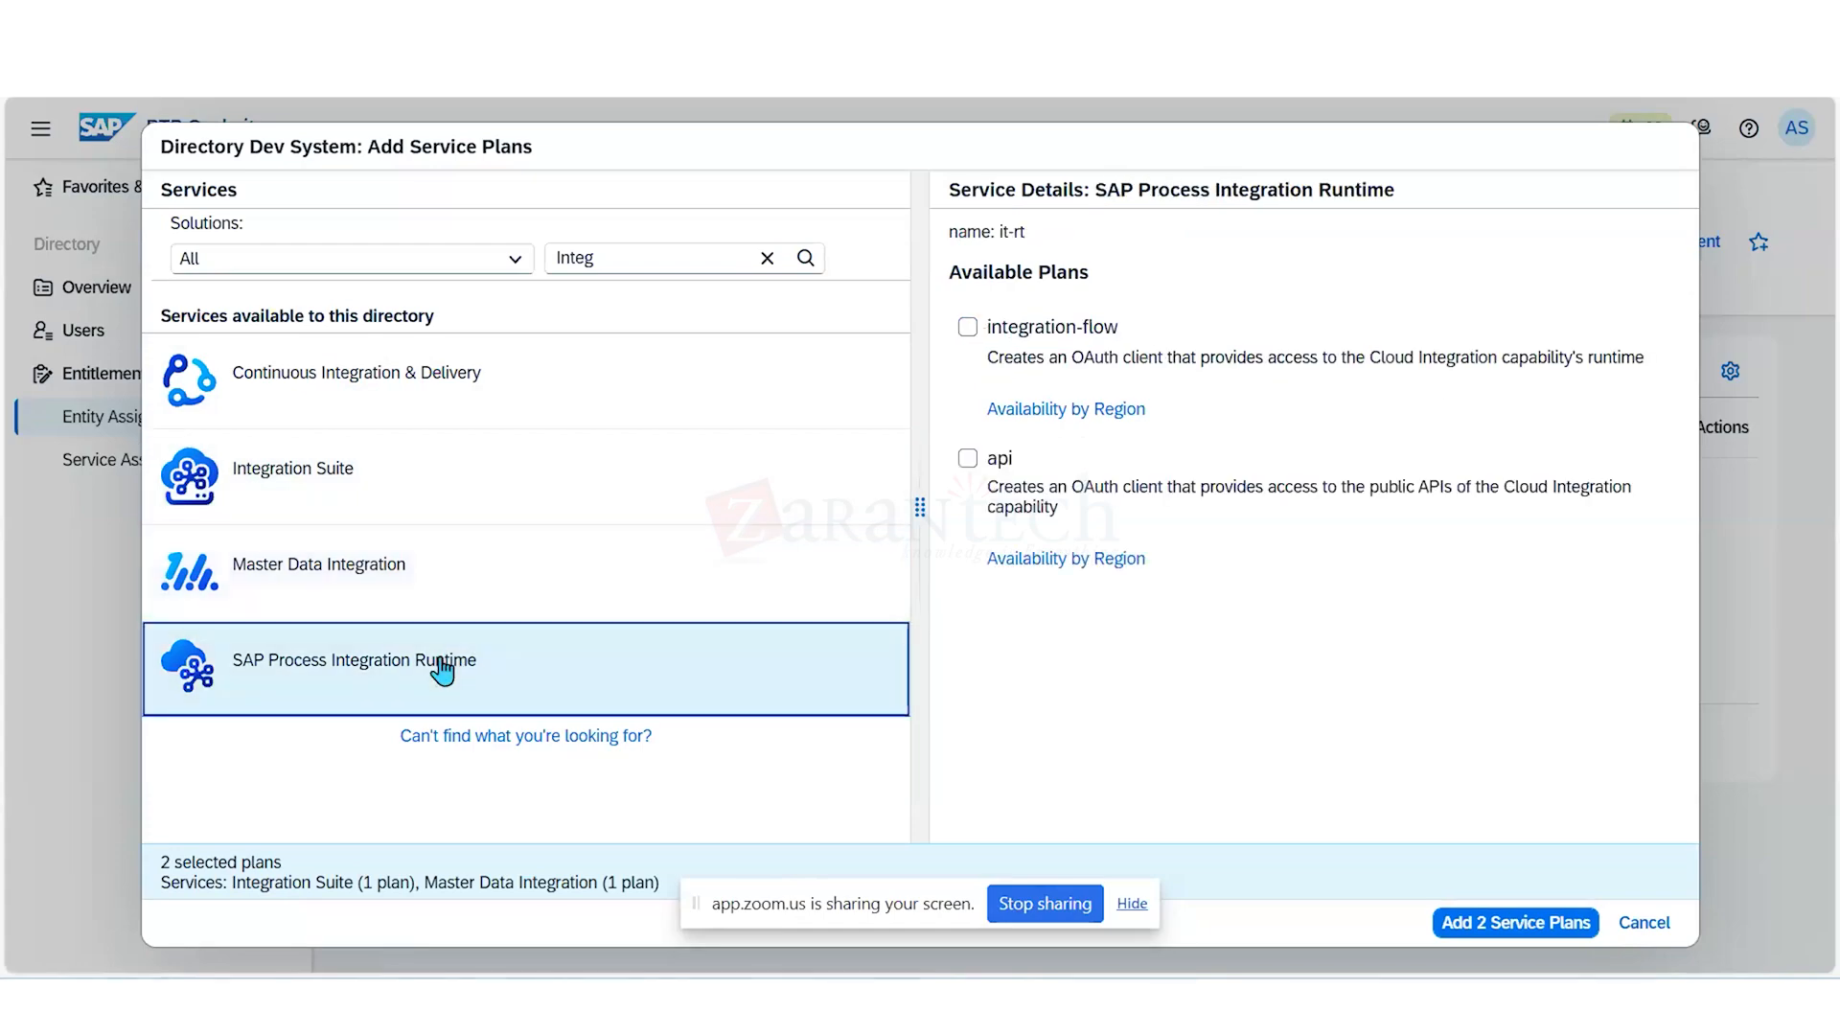
left_click(968, 327)
left_click(968, 459)
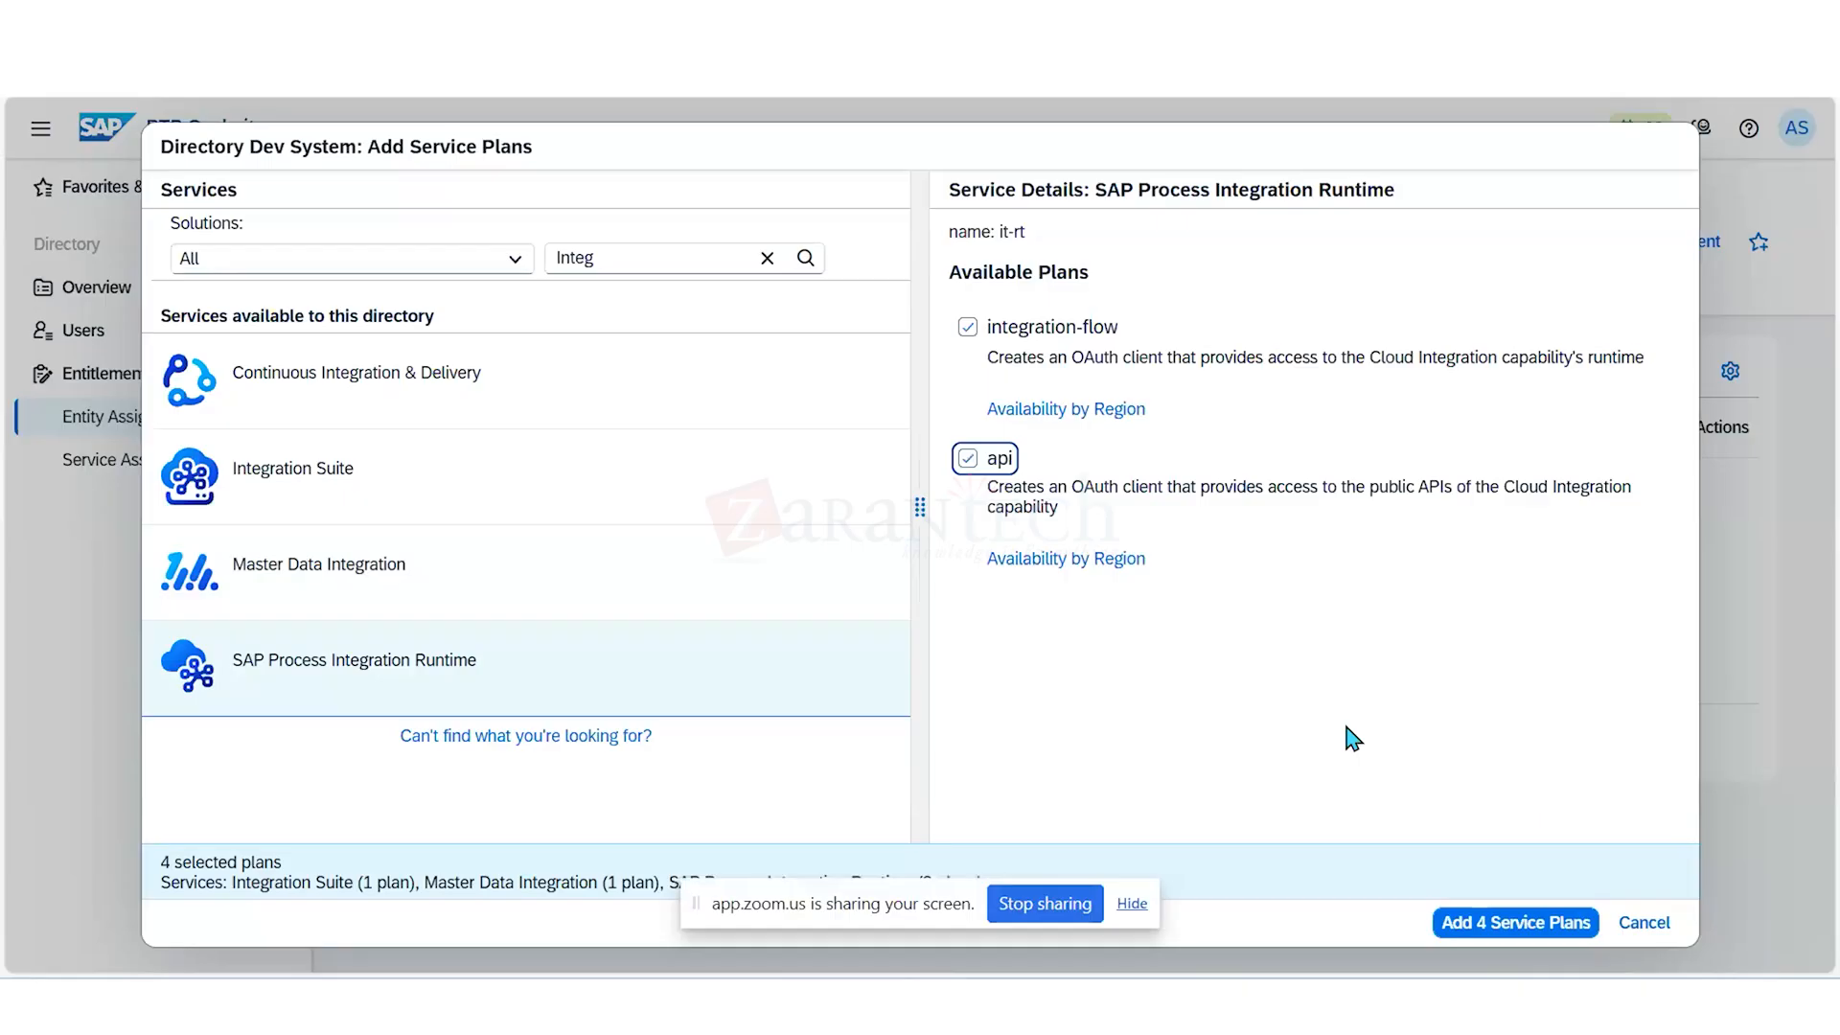
- Replace the service filter with "API" in the service plan selection
left_click(665, 261)
key("BackSpace")
key("BackSpace")
key("BackSpace")
key("BackSpace")
key("BackSpace")
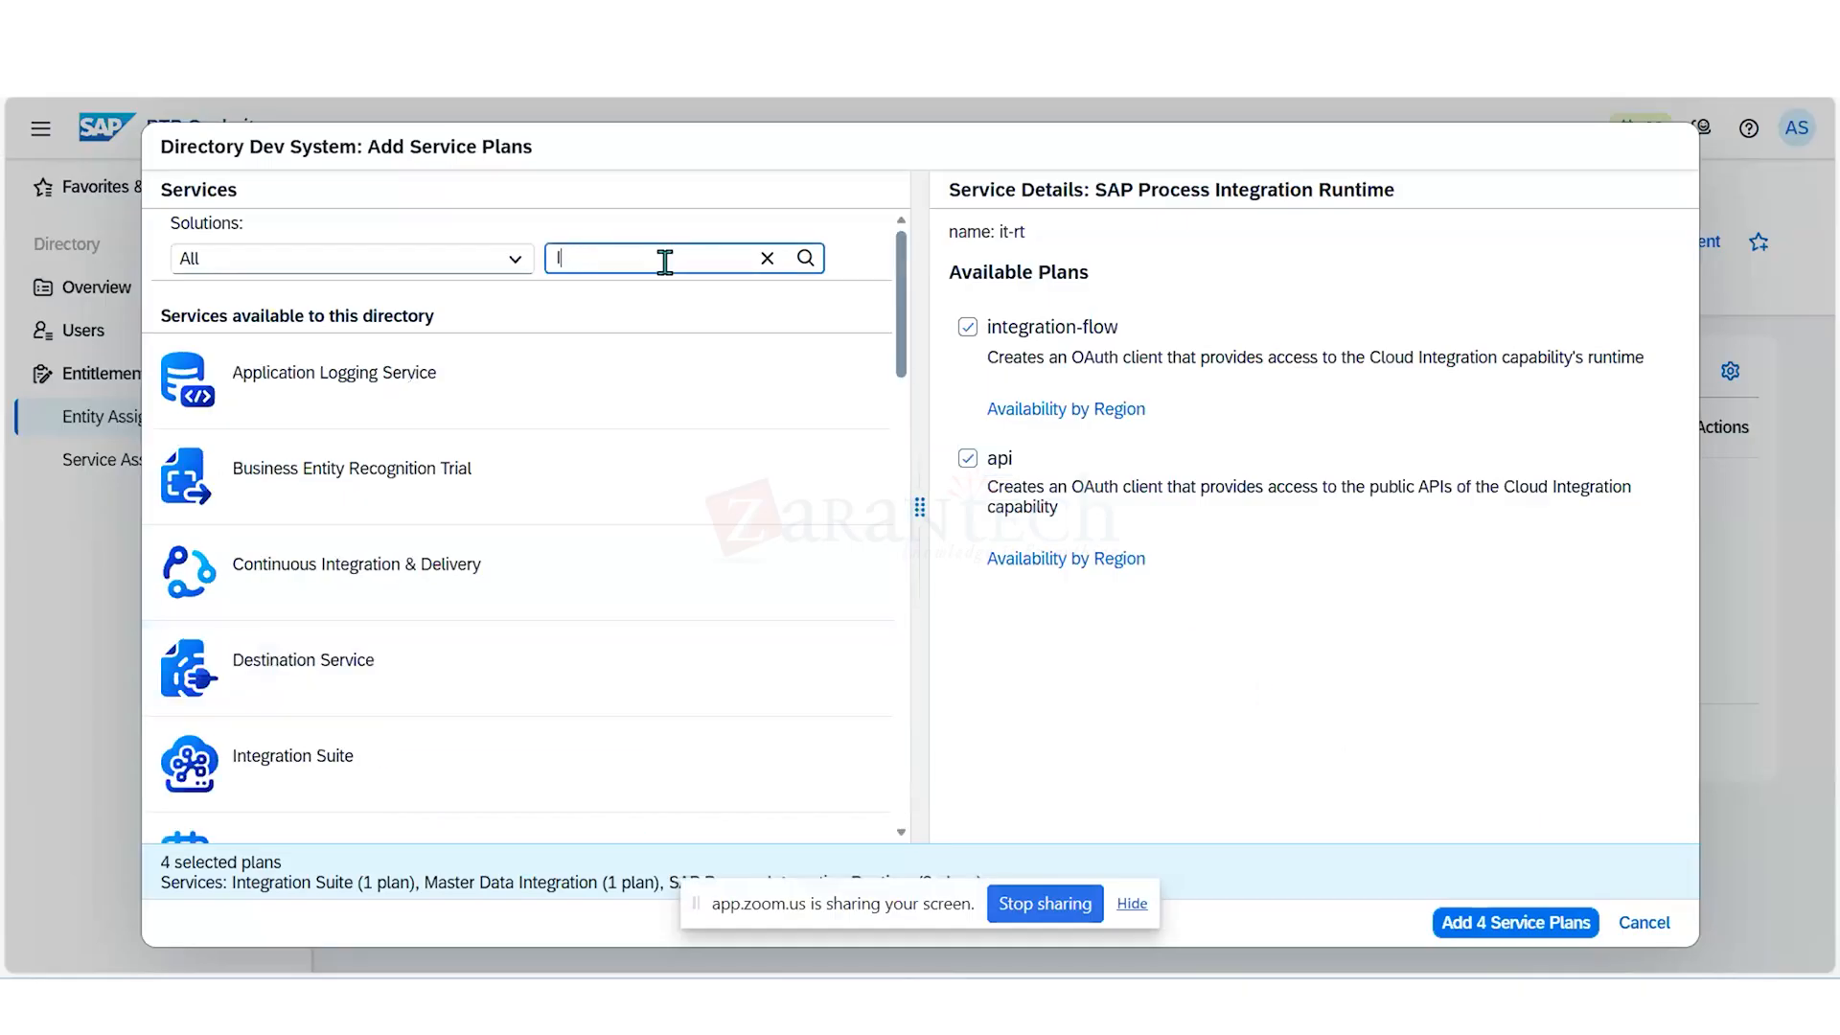
type("API")
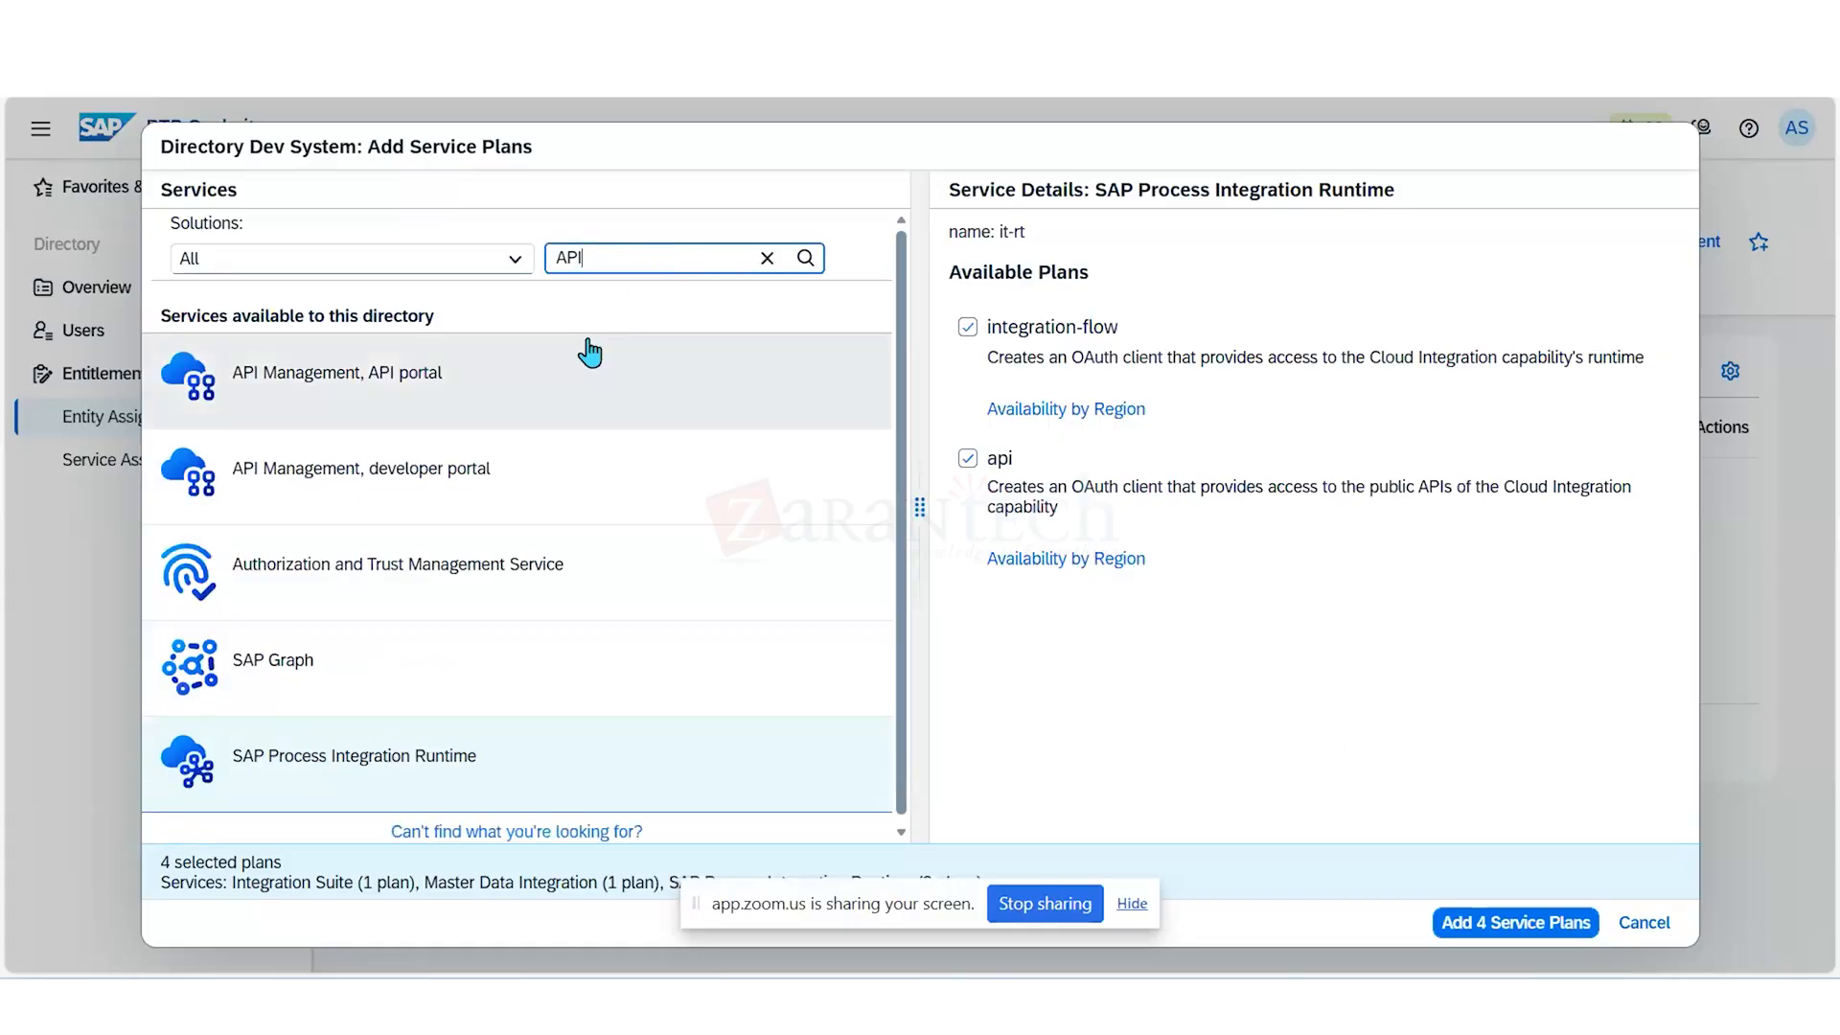
- Select the on-premise-connectivity, apiportal-apiaccess and apim-as-route-service plans of API Management, API portal
left_click(580, 387)
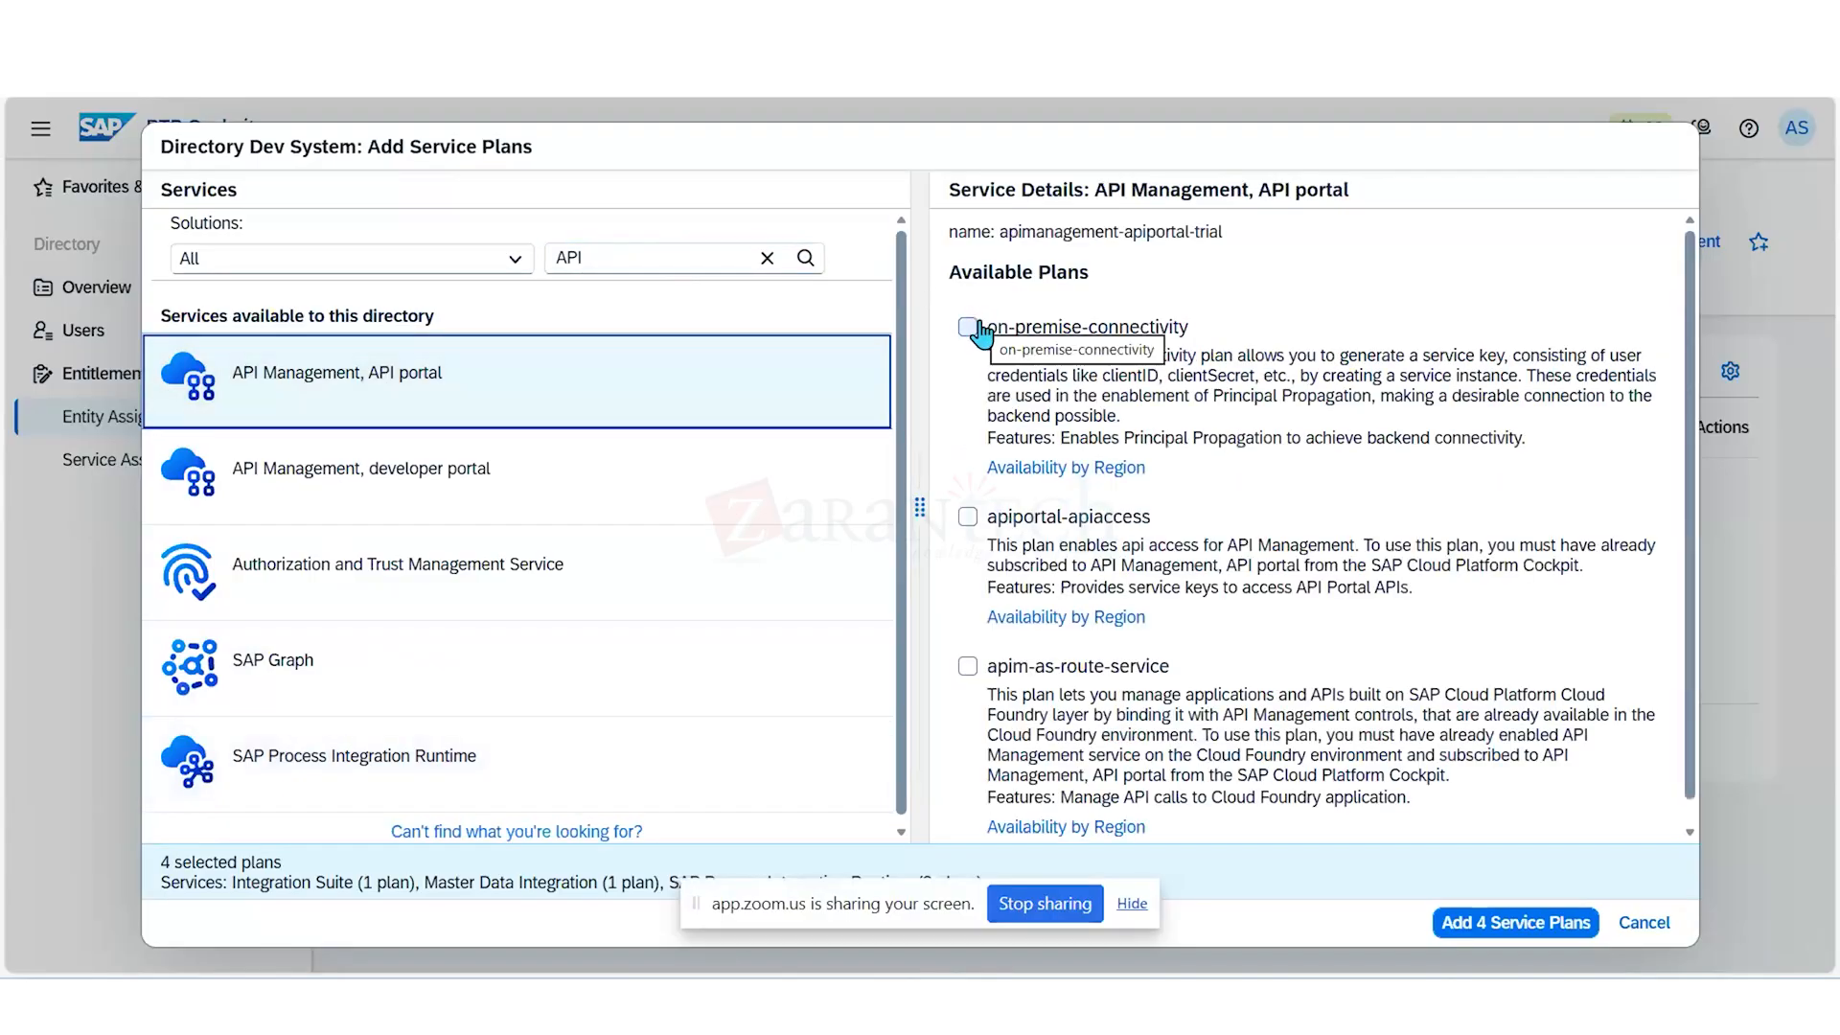
left_click(968, 327)
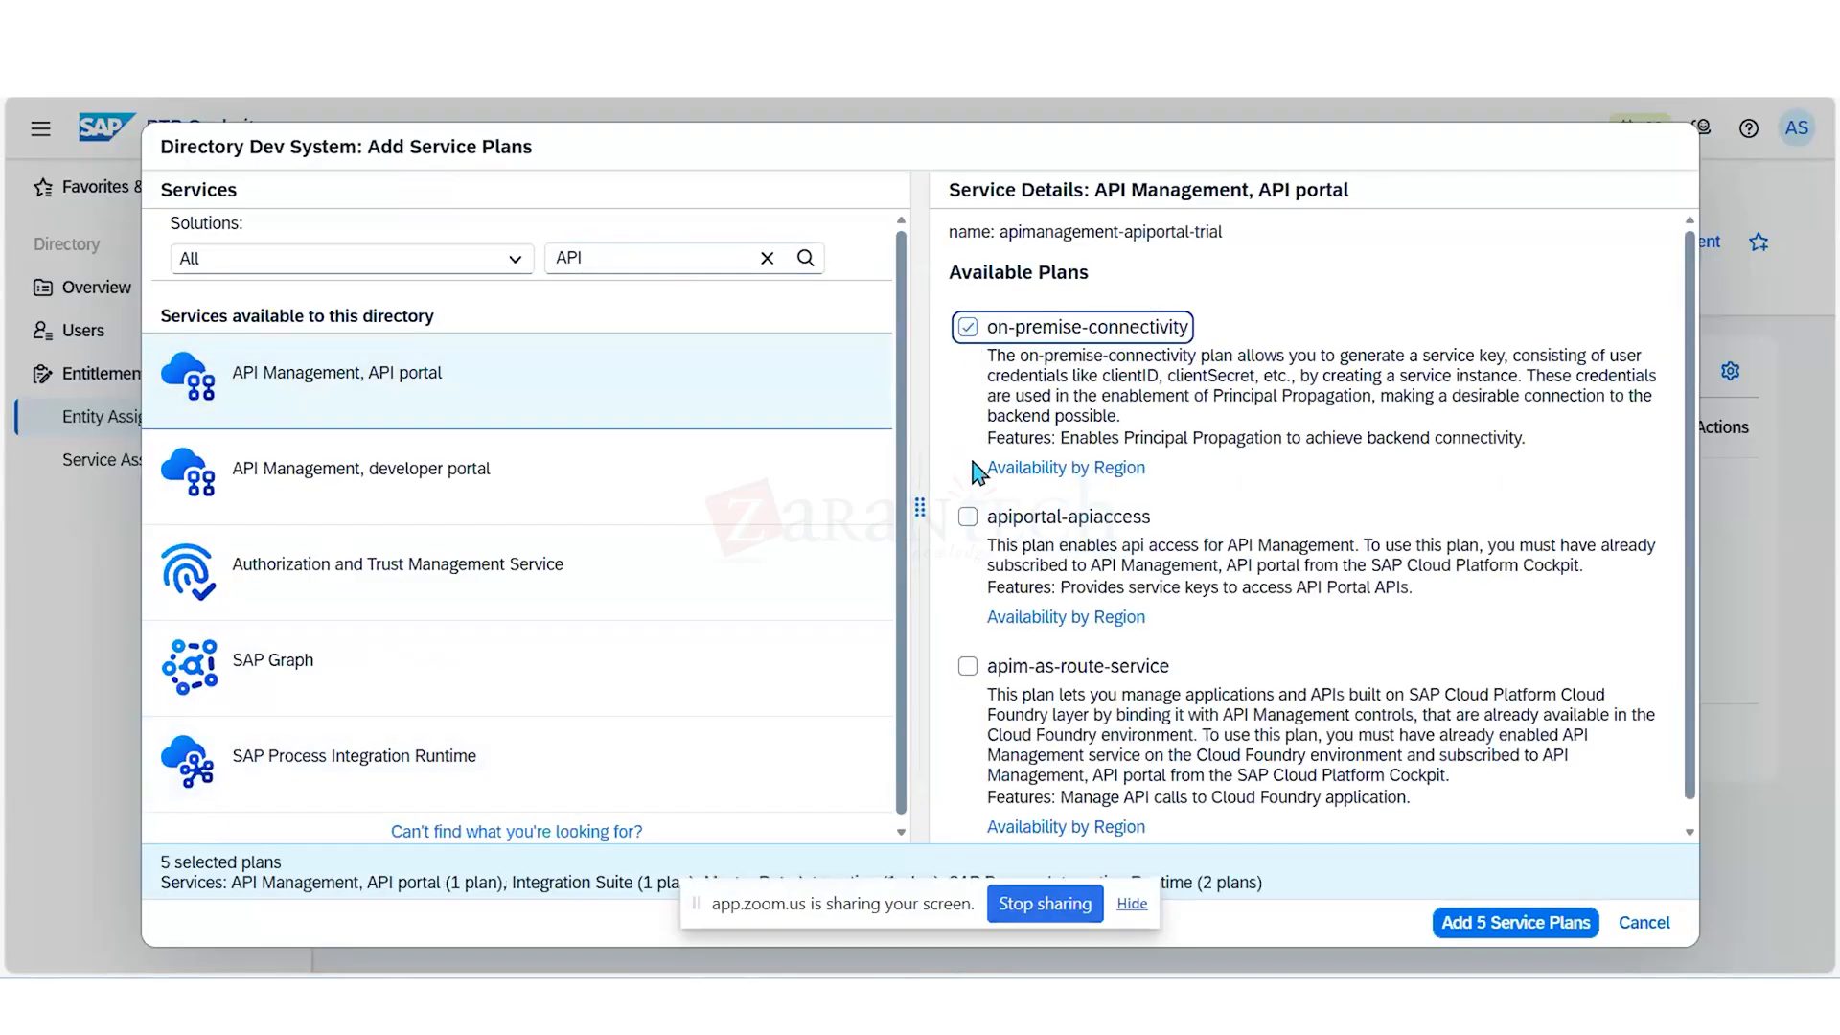
left_click(968, 516)
scroll(969, 522, "down", 1)
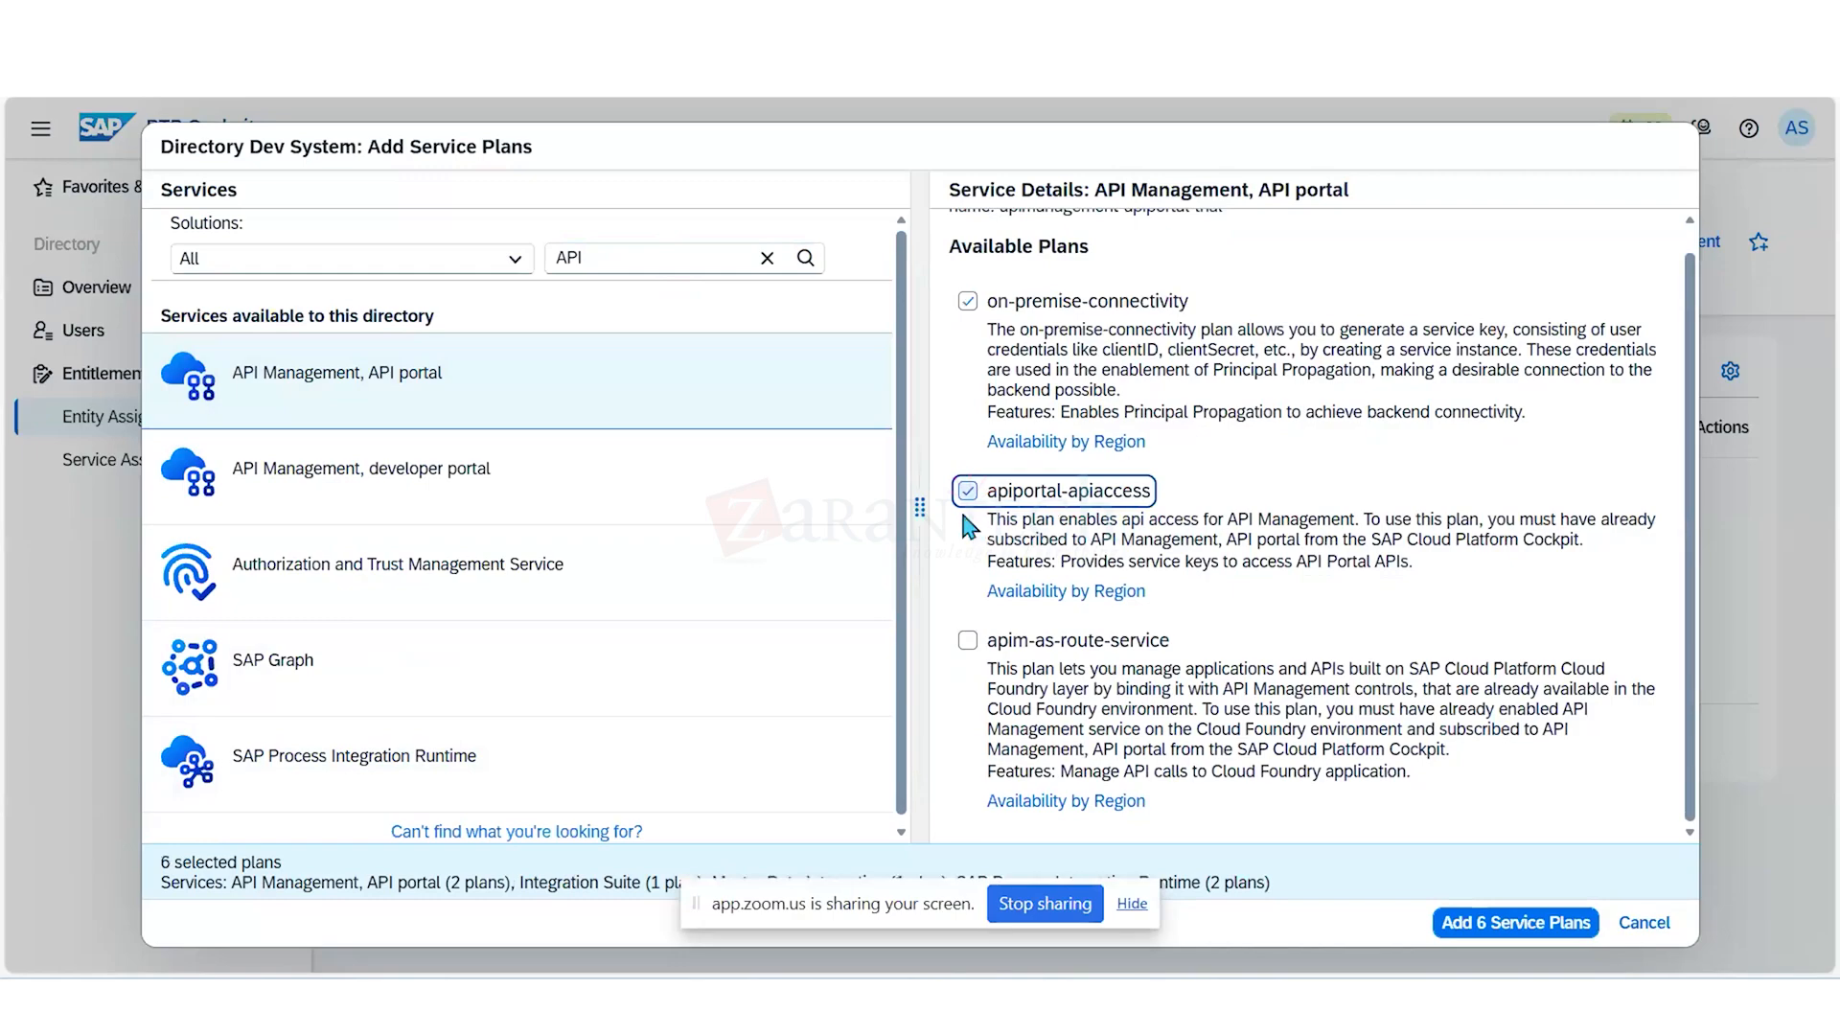
left_click(967, 641)
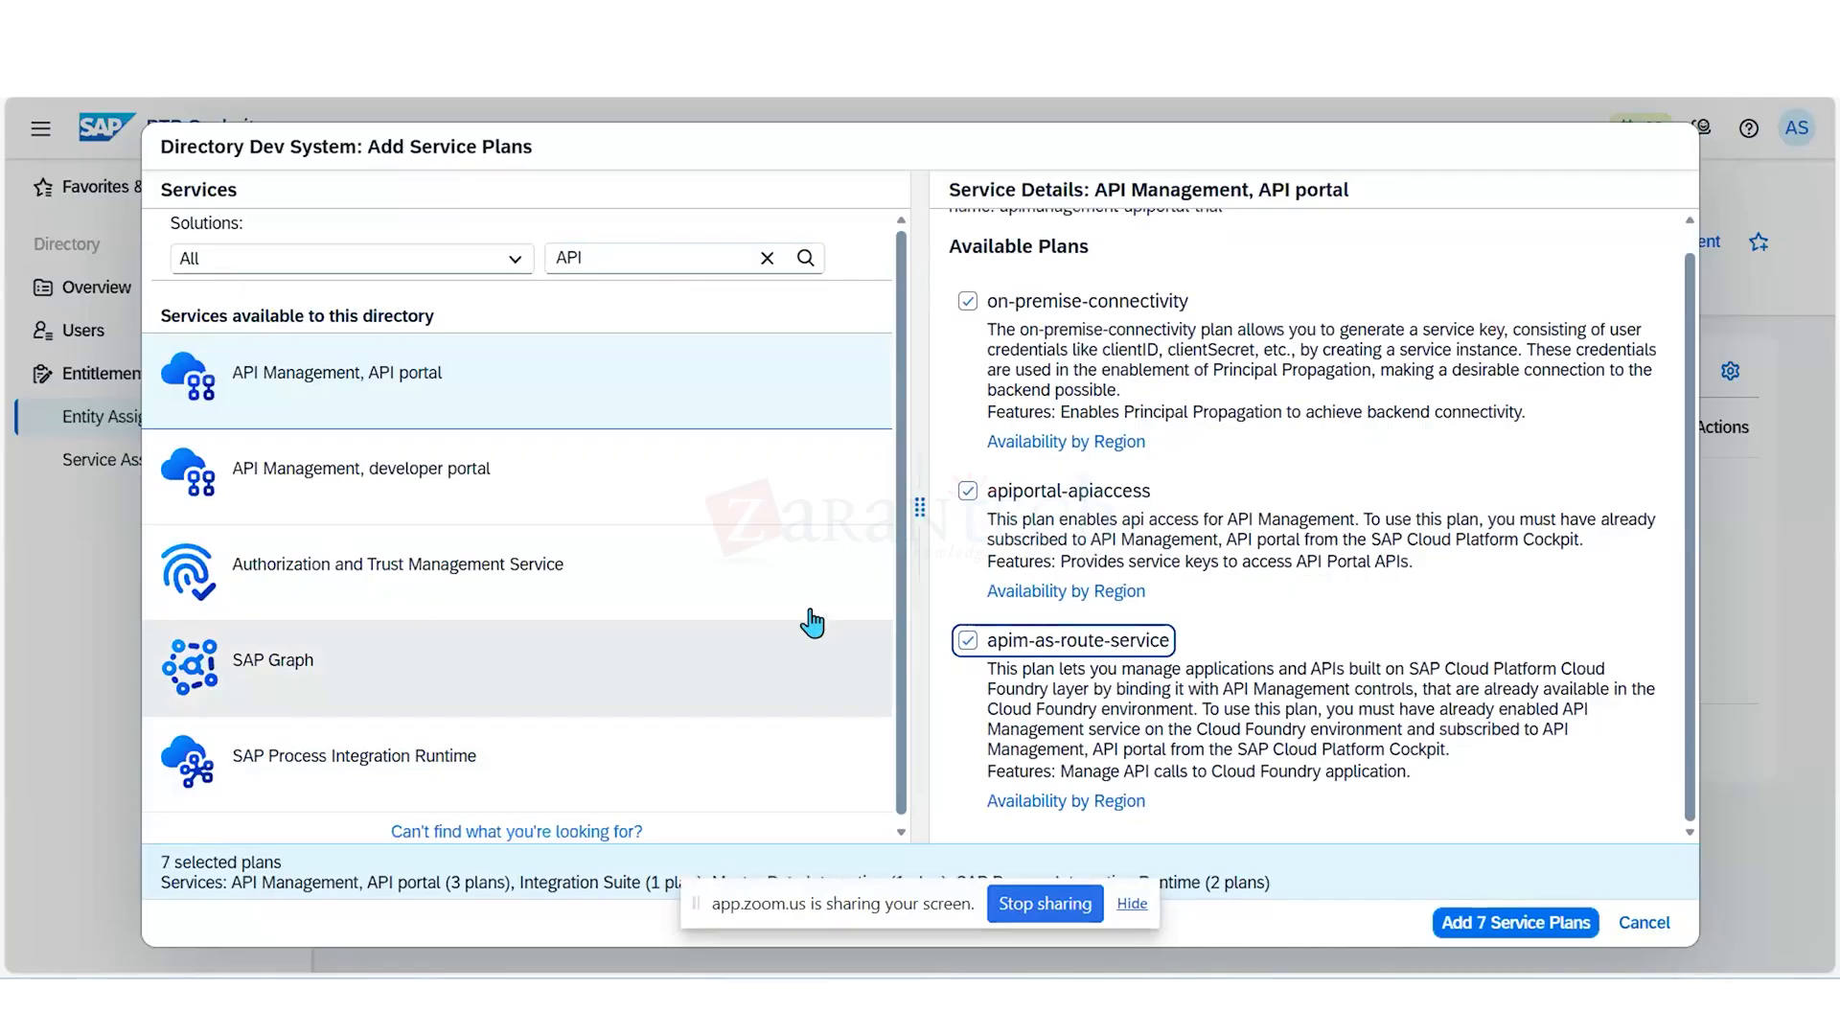
- Select the devportal-apiaccess plan of API Management, developer portal, and the configuration and api plans of SAP Graph
left_click(581, 485)
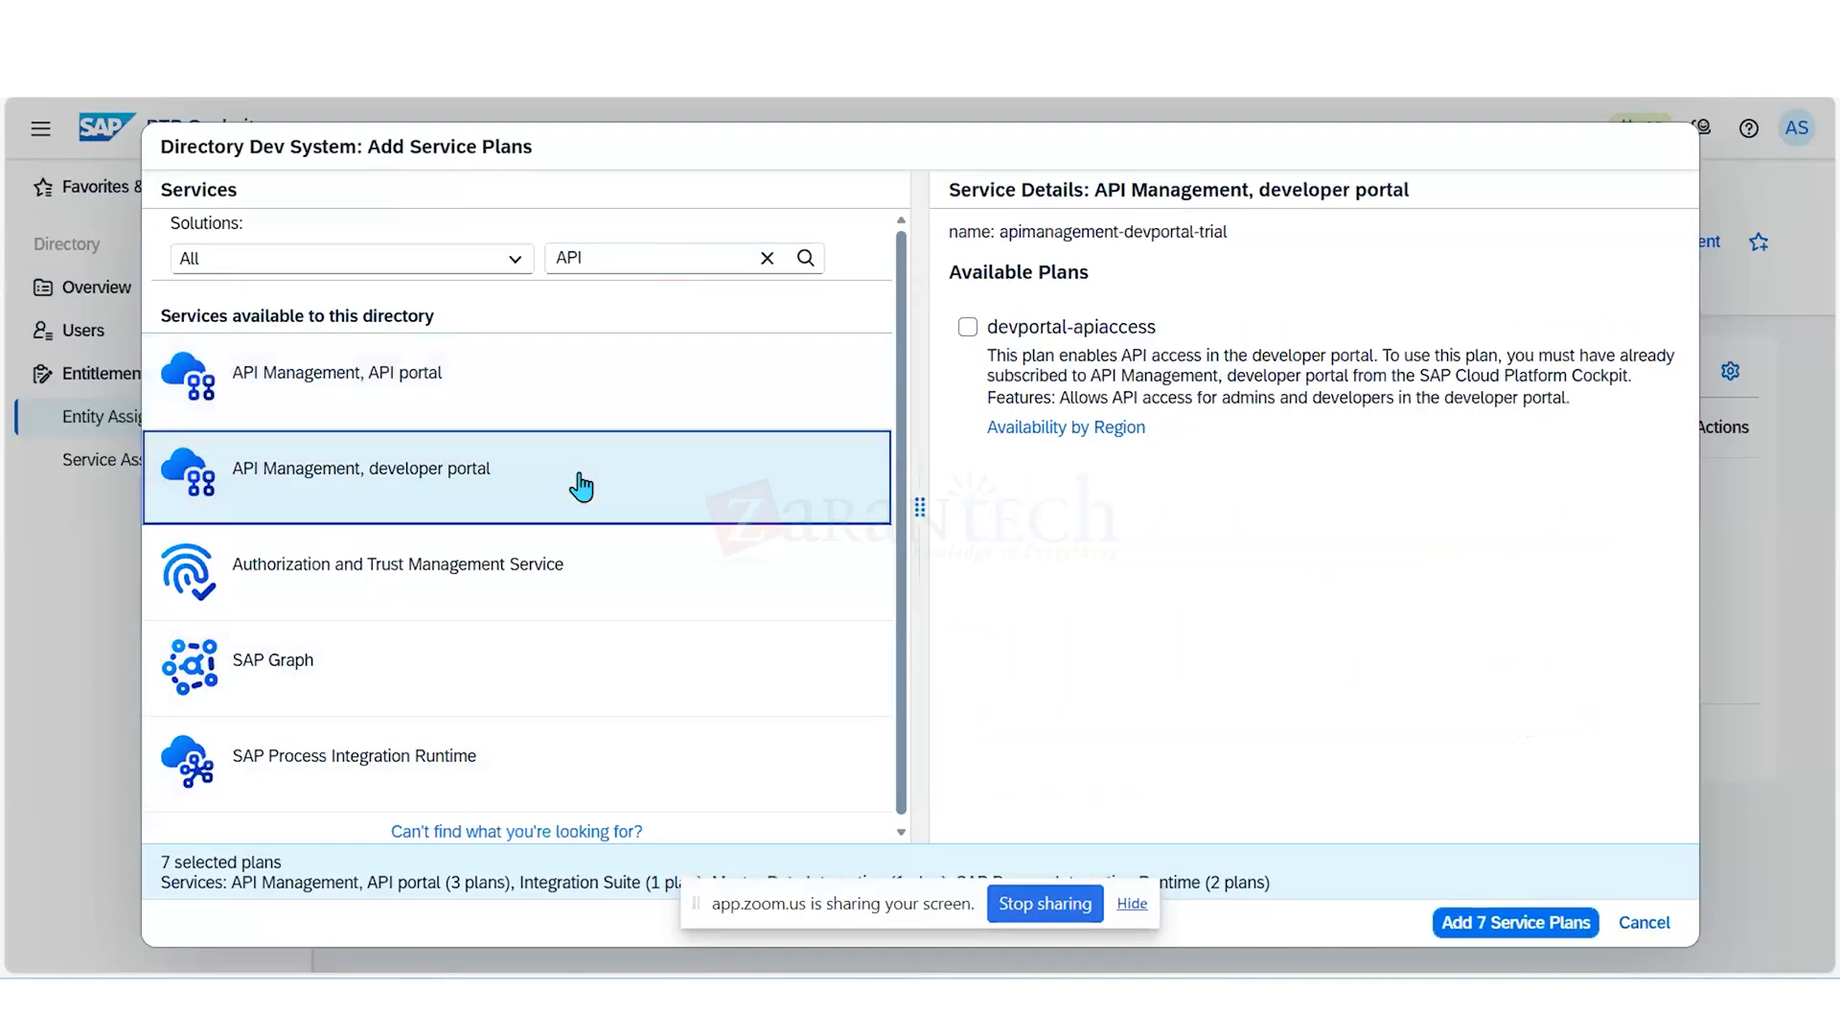
left_click(968, 329)
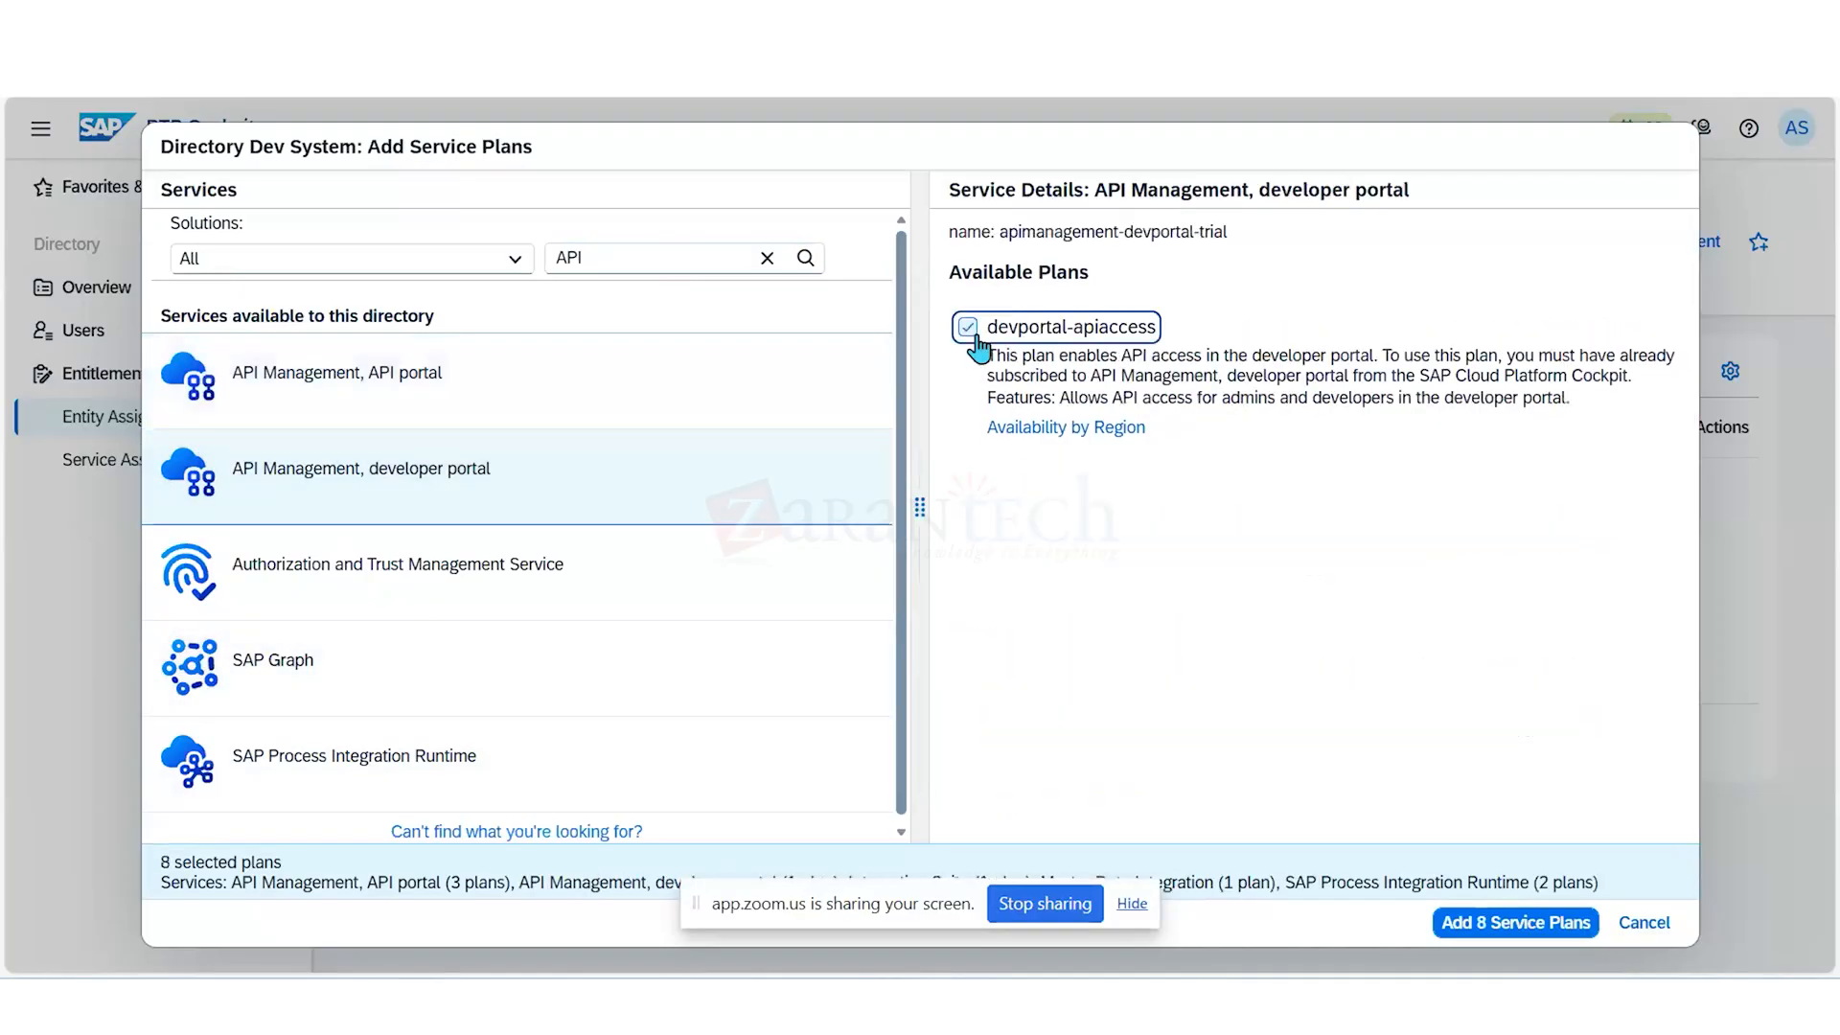
left_click(712, 682)
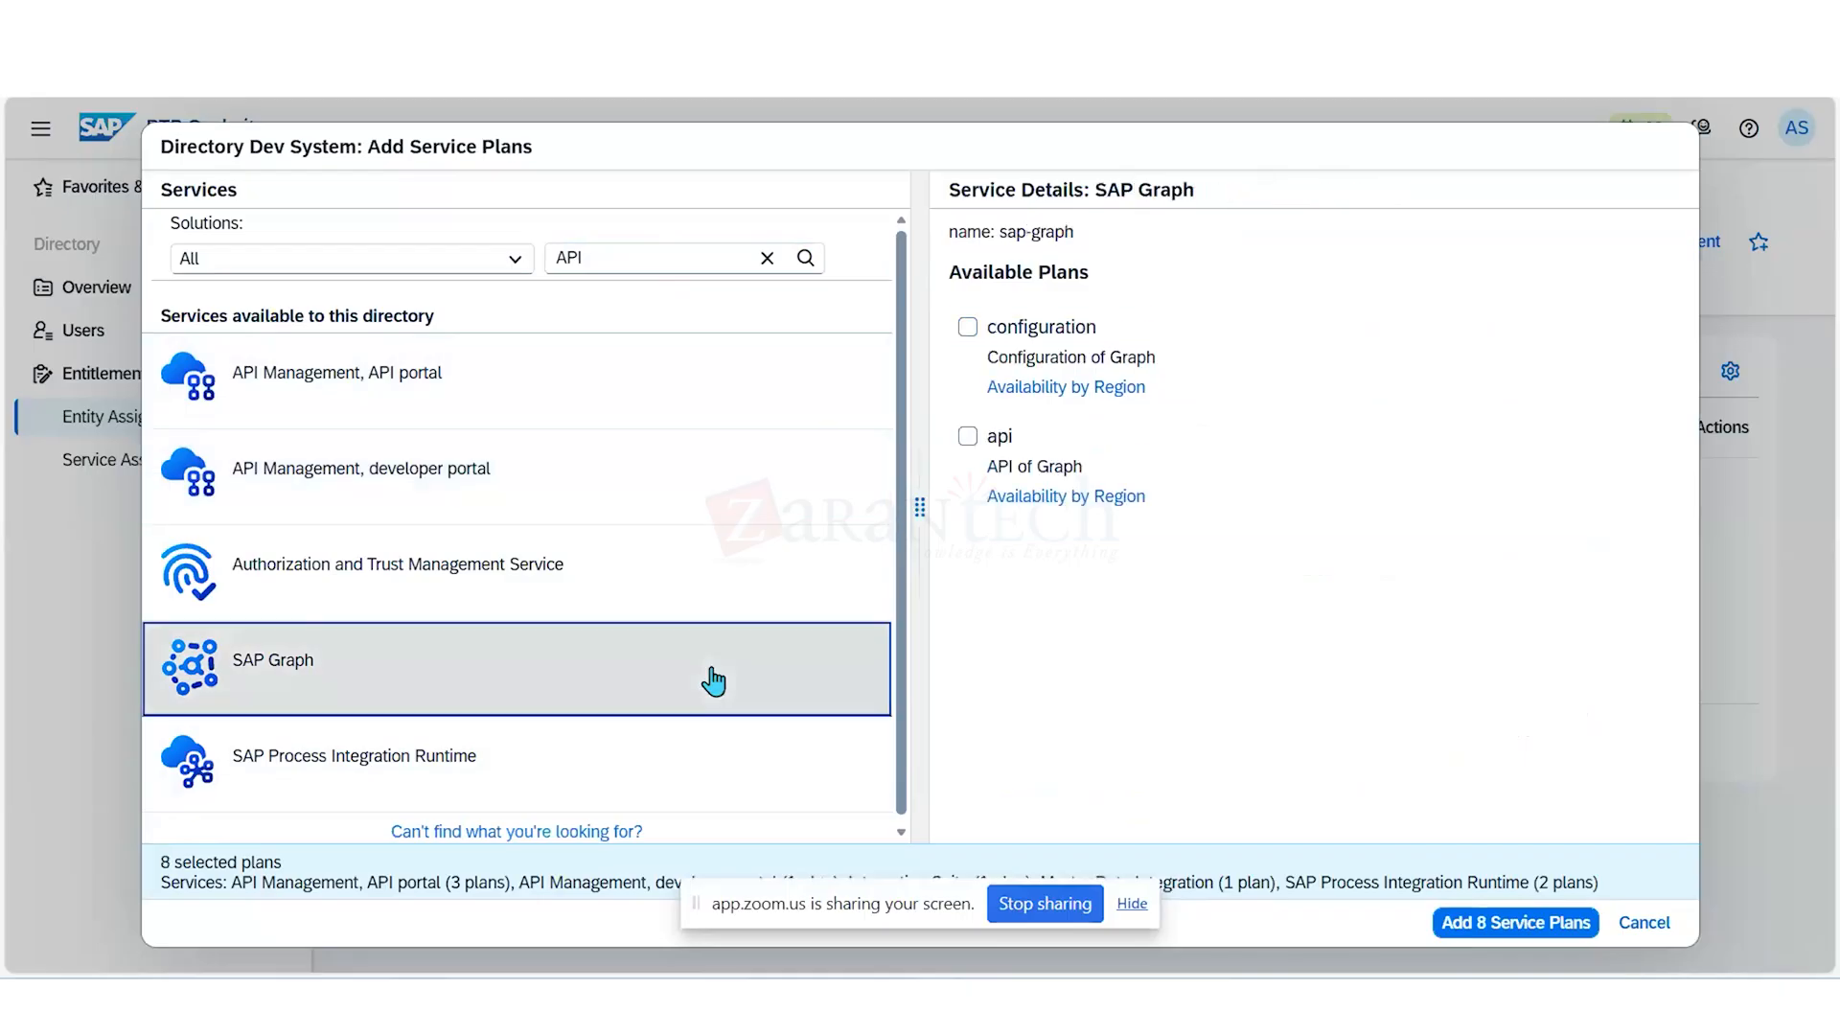
left_click(967, 327)
left_click(968, 436)
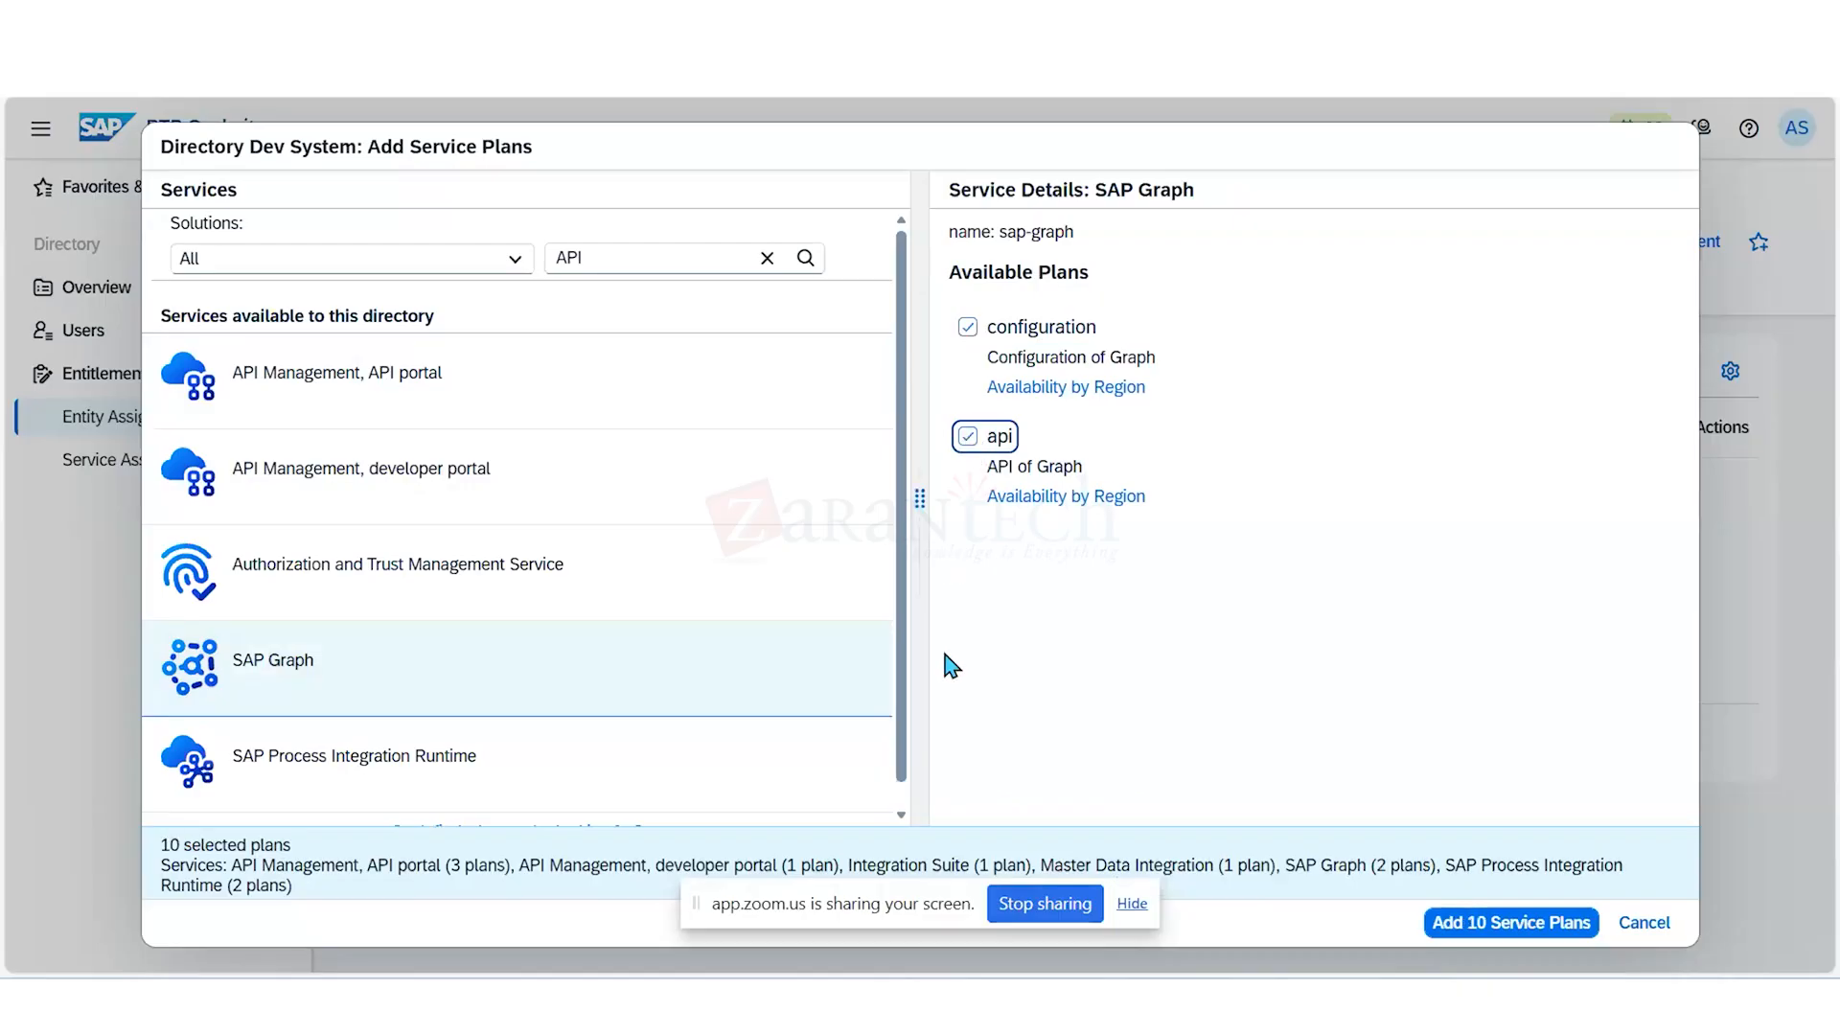
- Select the application, broker, space and apiaccess plans of the Authorization and Trust Management Service
left_click(703, 578)
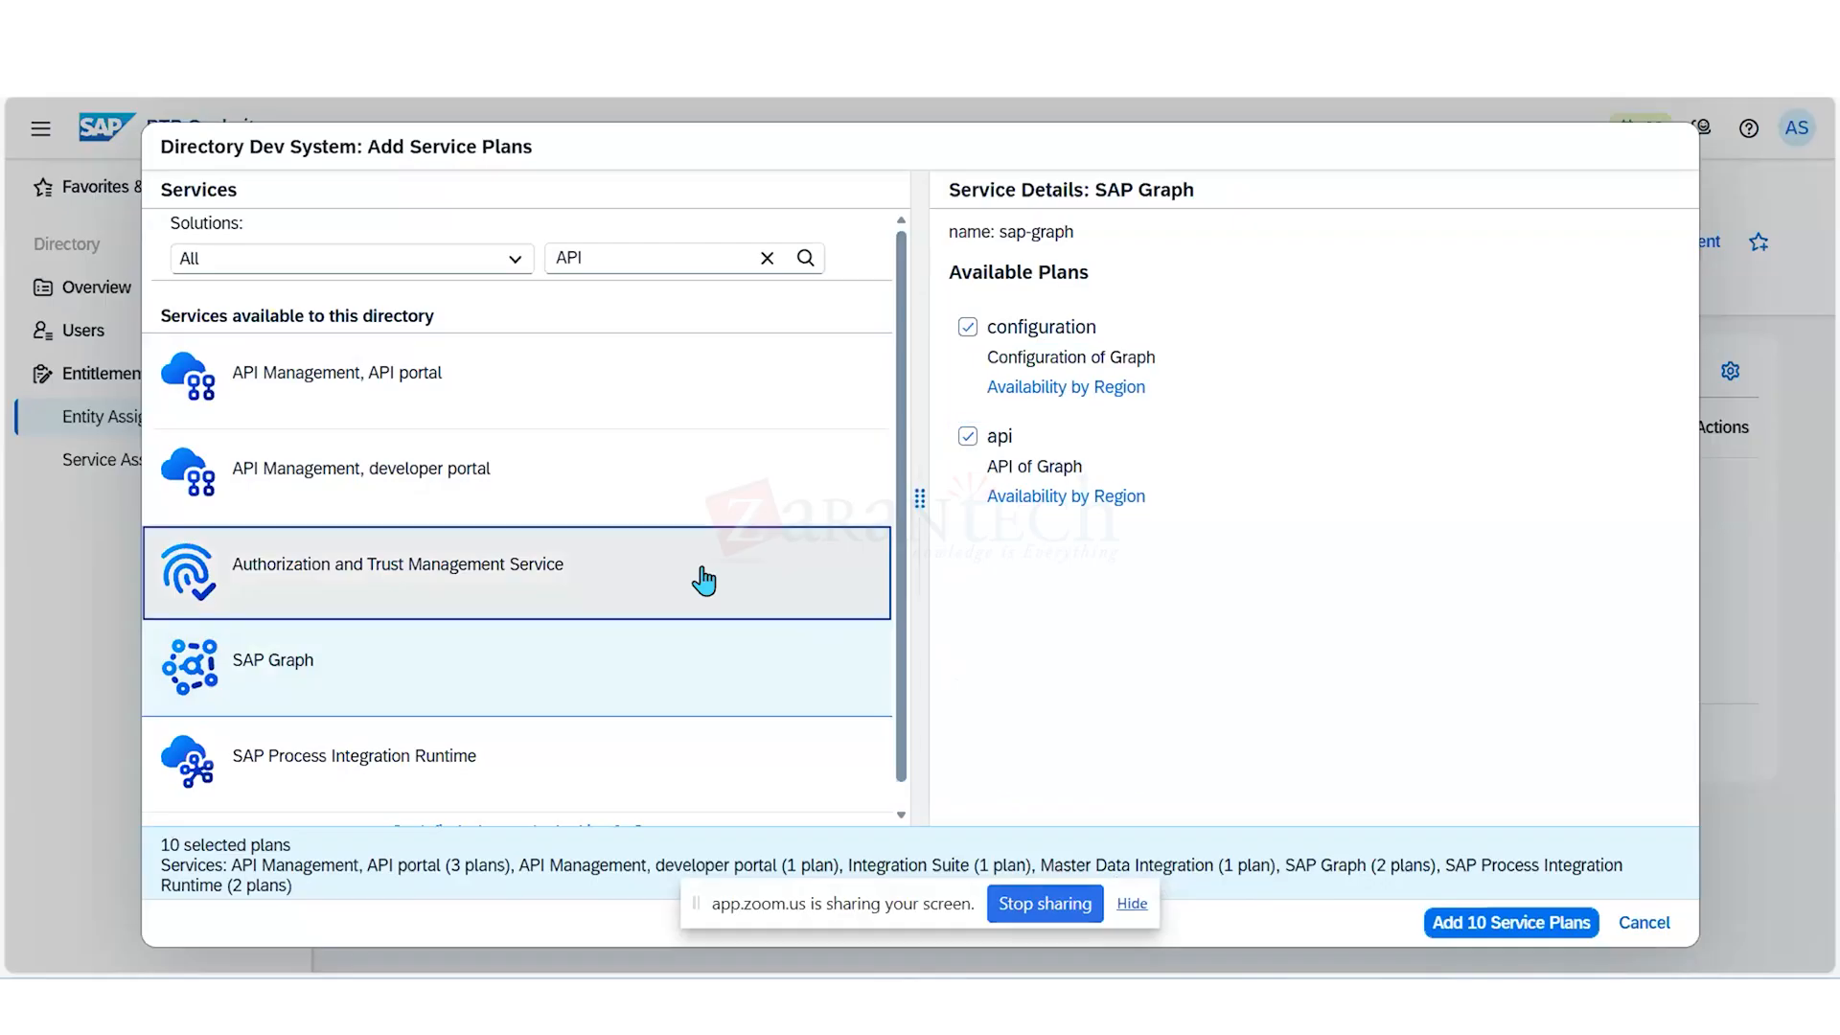
left_click(967, 327)
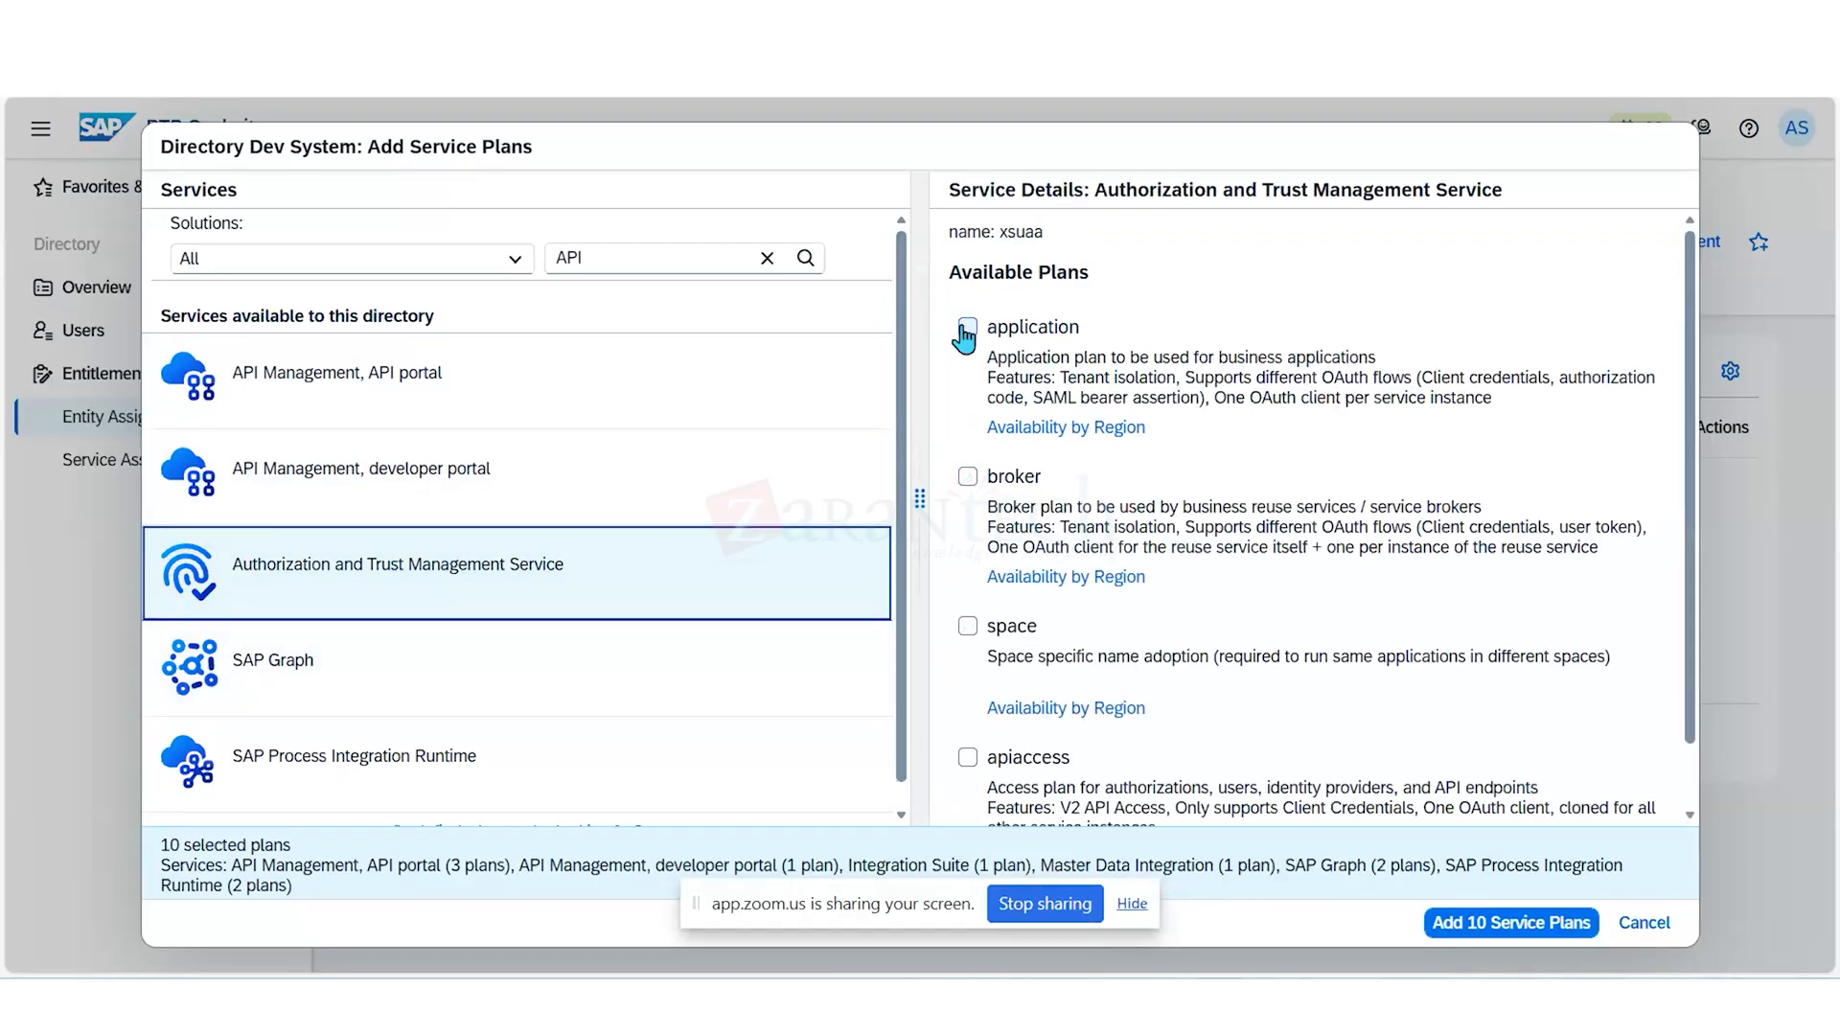
left_click(967, 476)
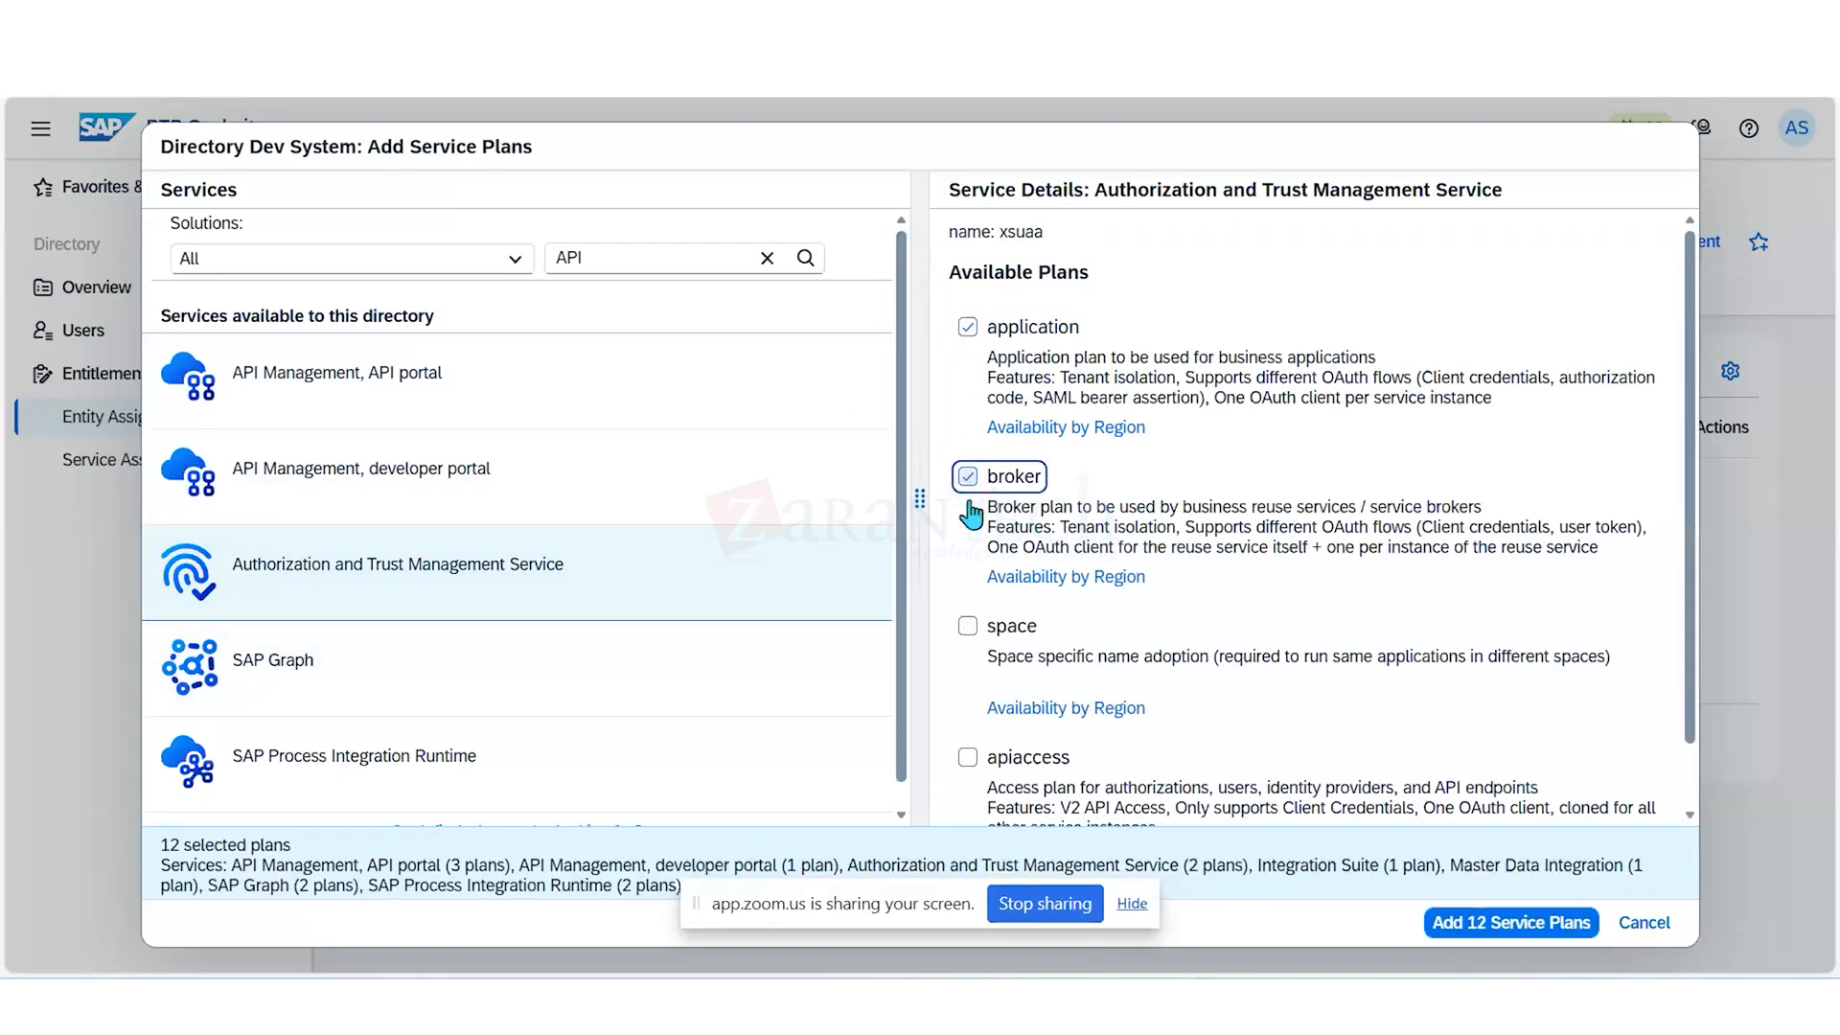
left_click(968, 626)
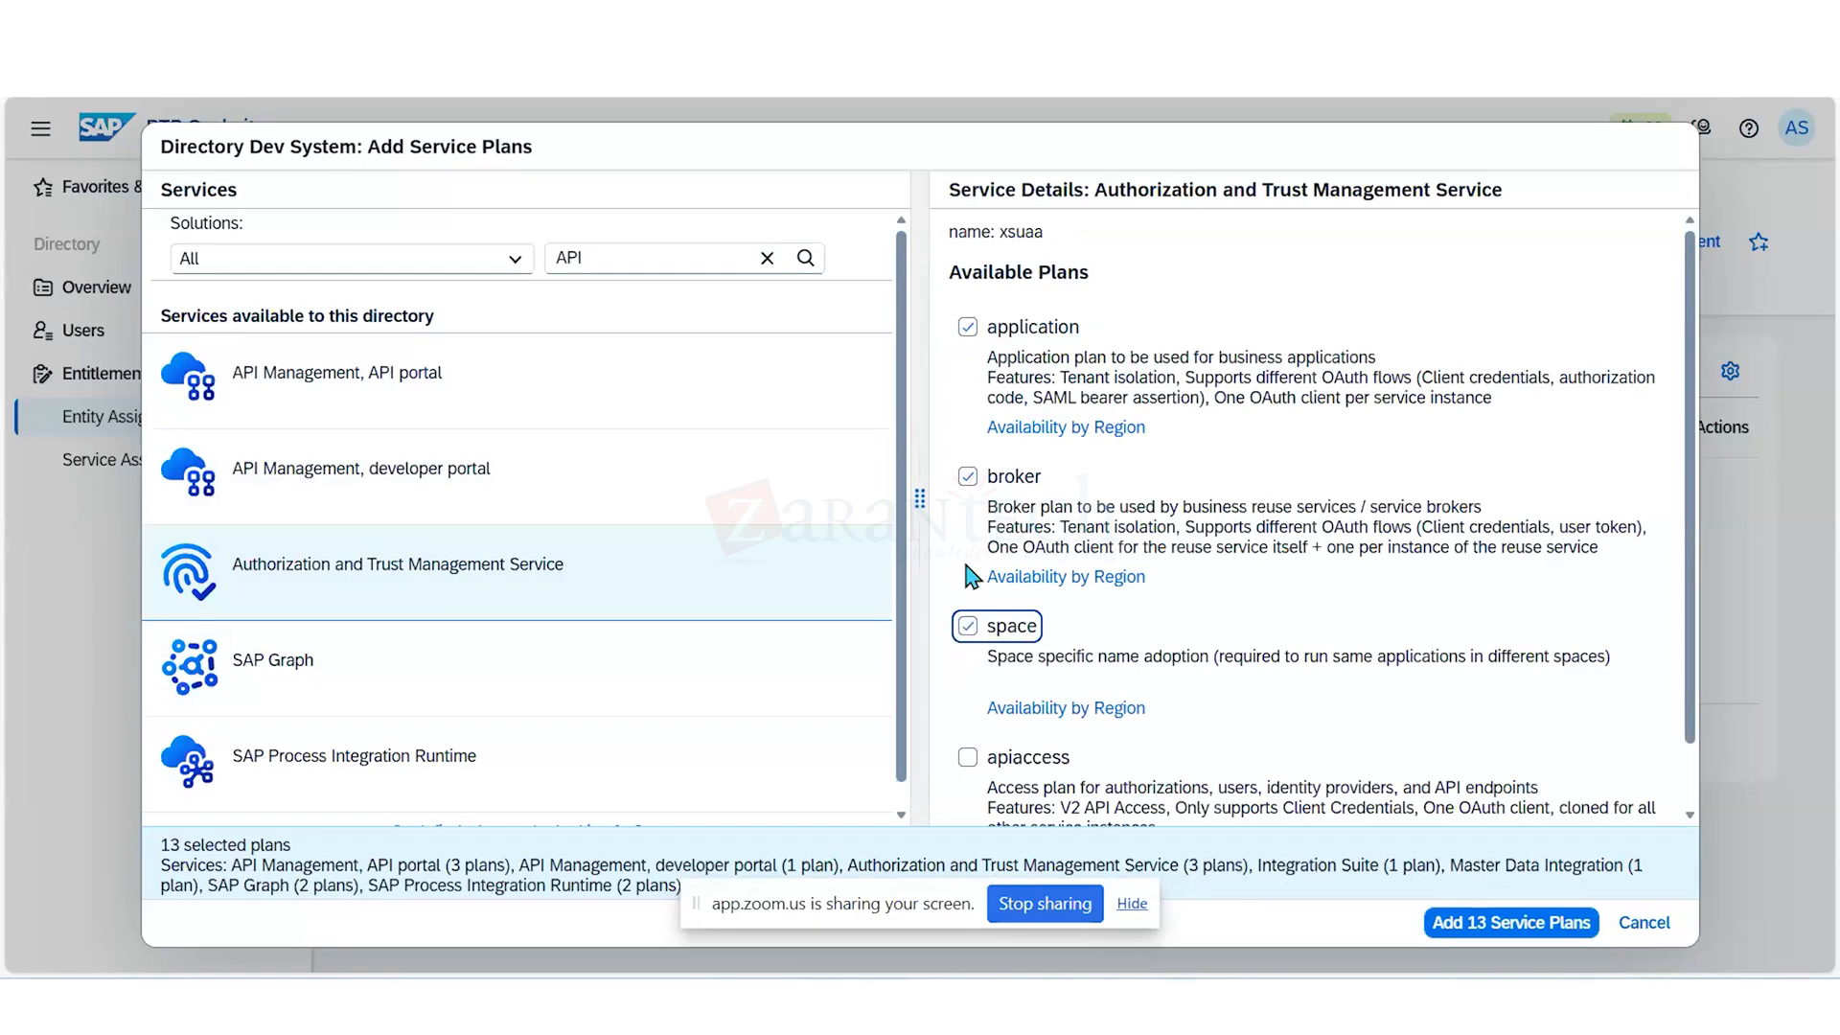
scroll(969, 556, "down", 1)
left_click(969, 690)
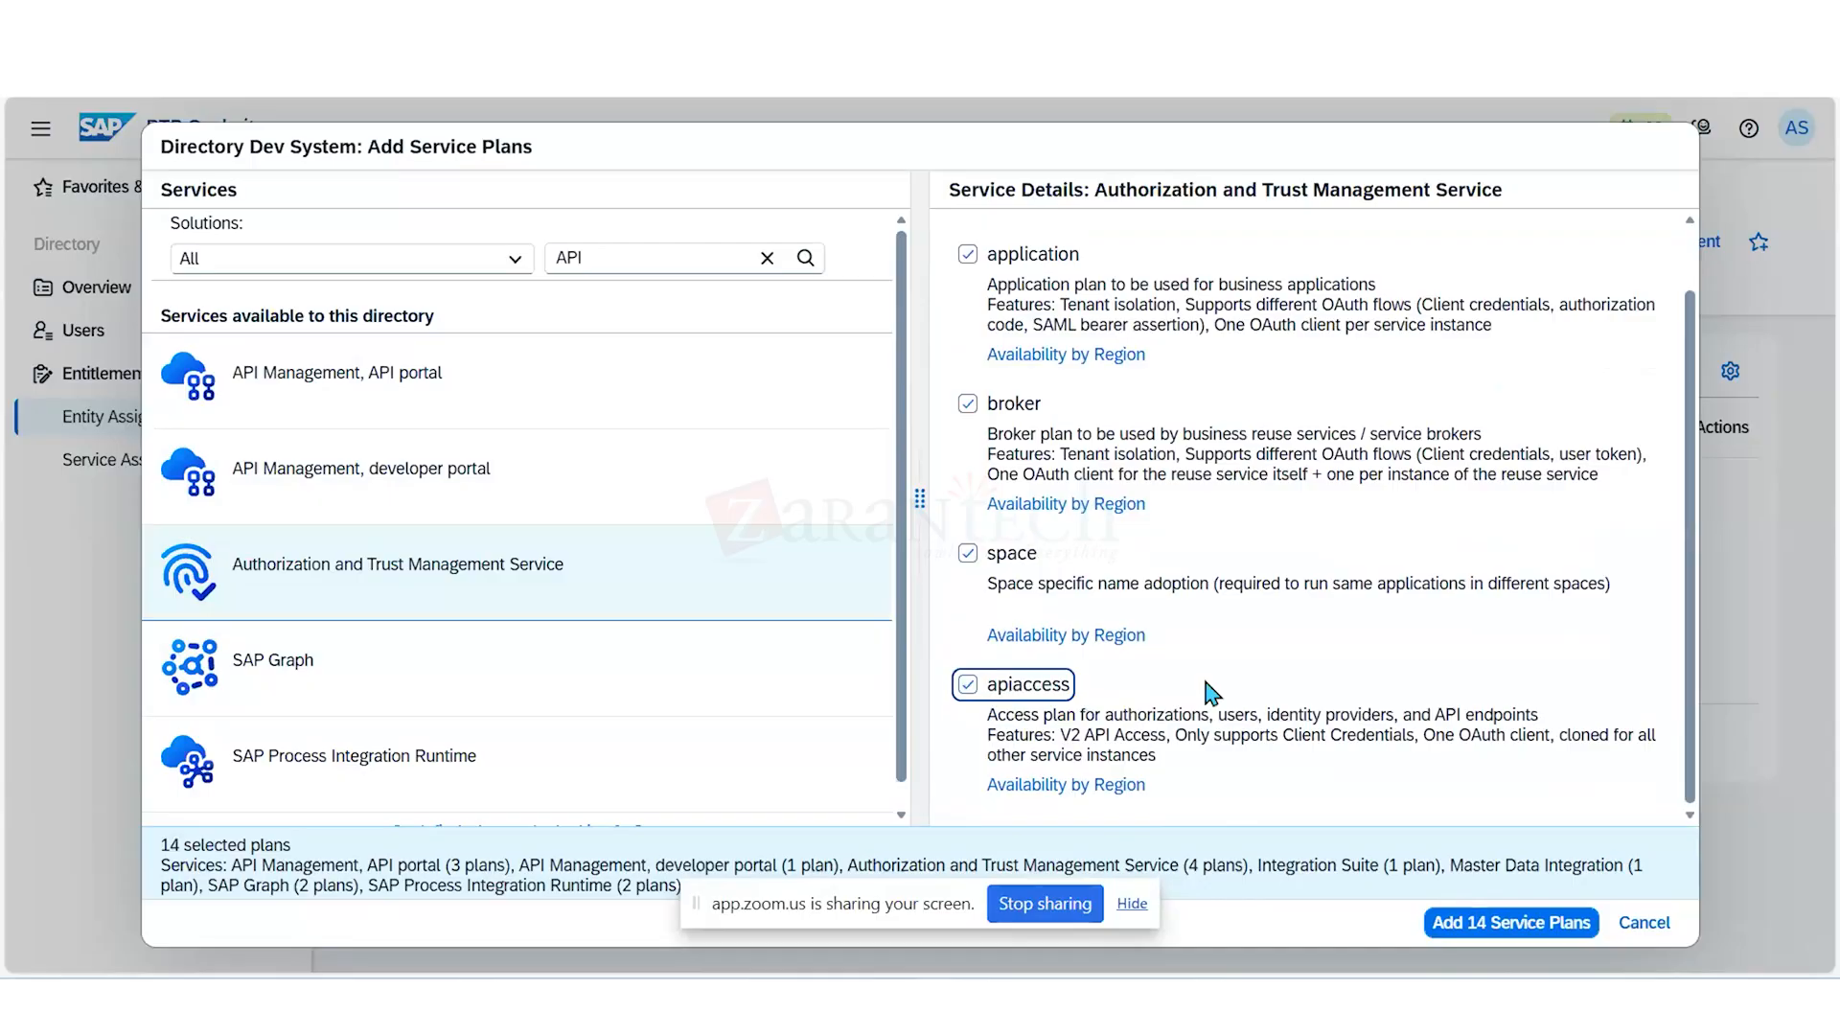
- Replace the service filter with "build" in the service plan selection
left_click(611, 259)
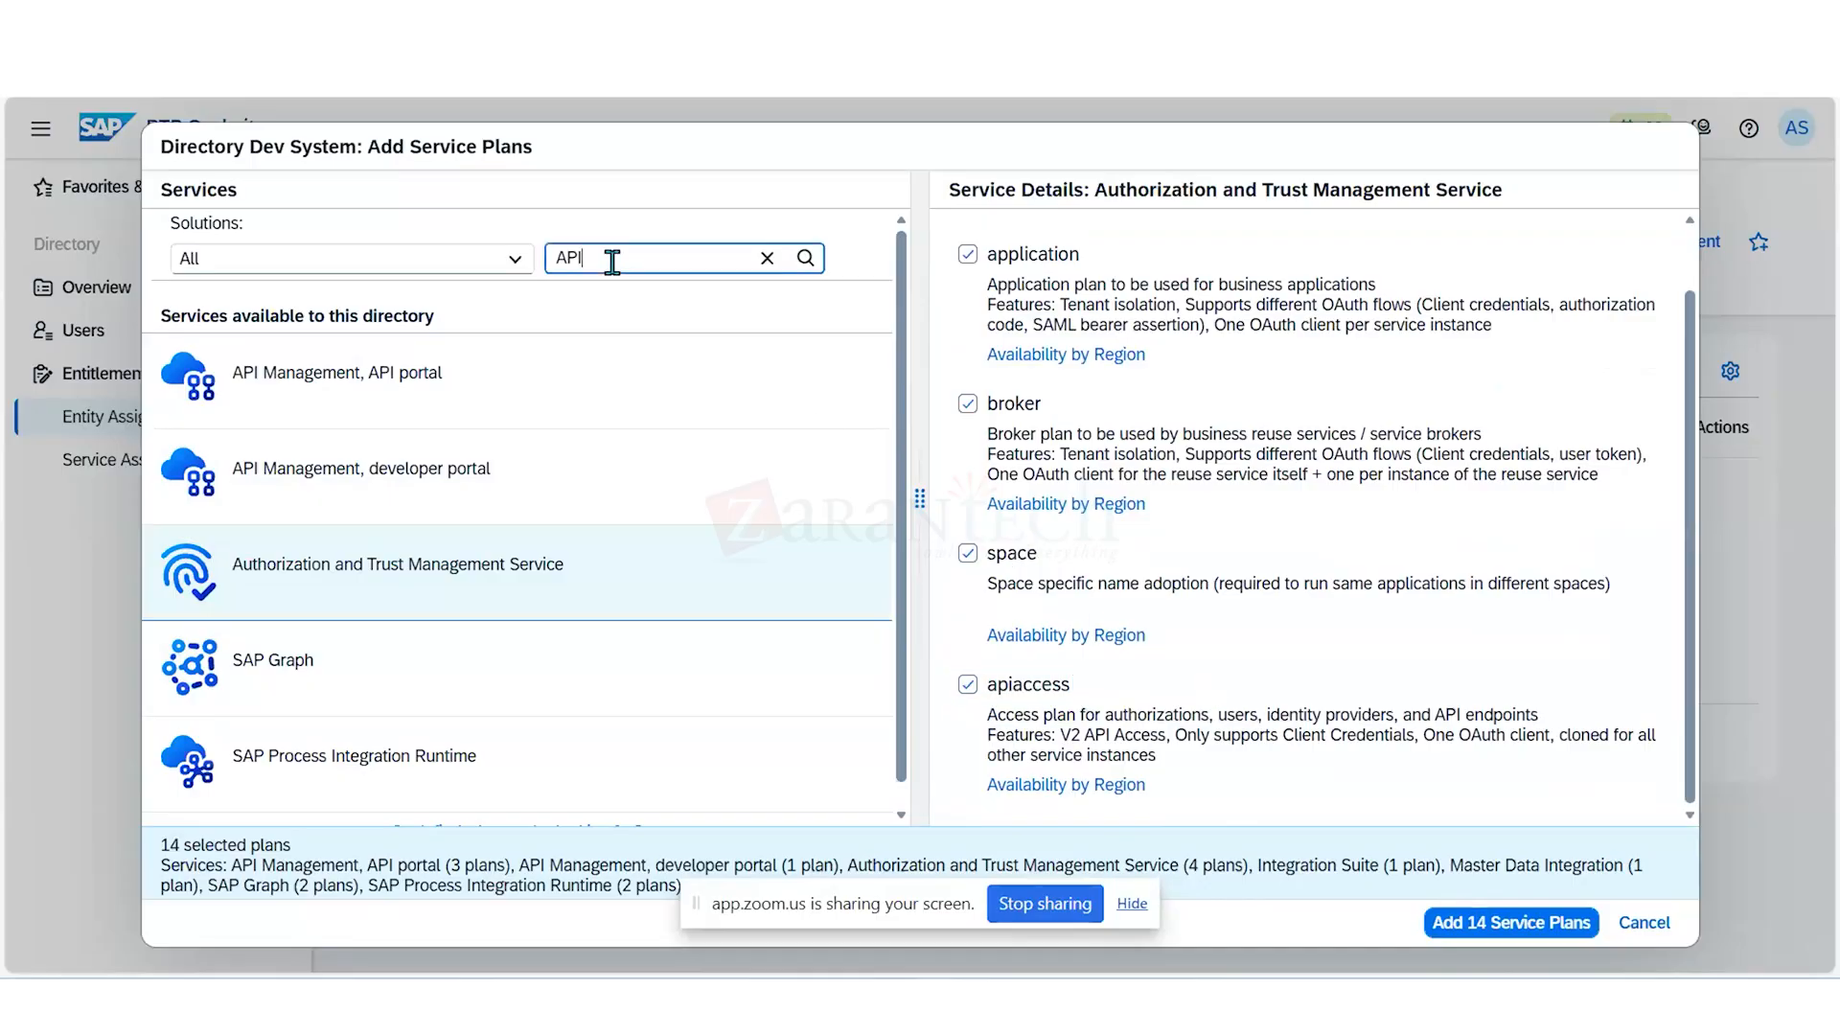
key("BackSpace")
key("BackSpace")
key("BackSpace")
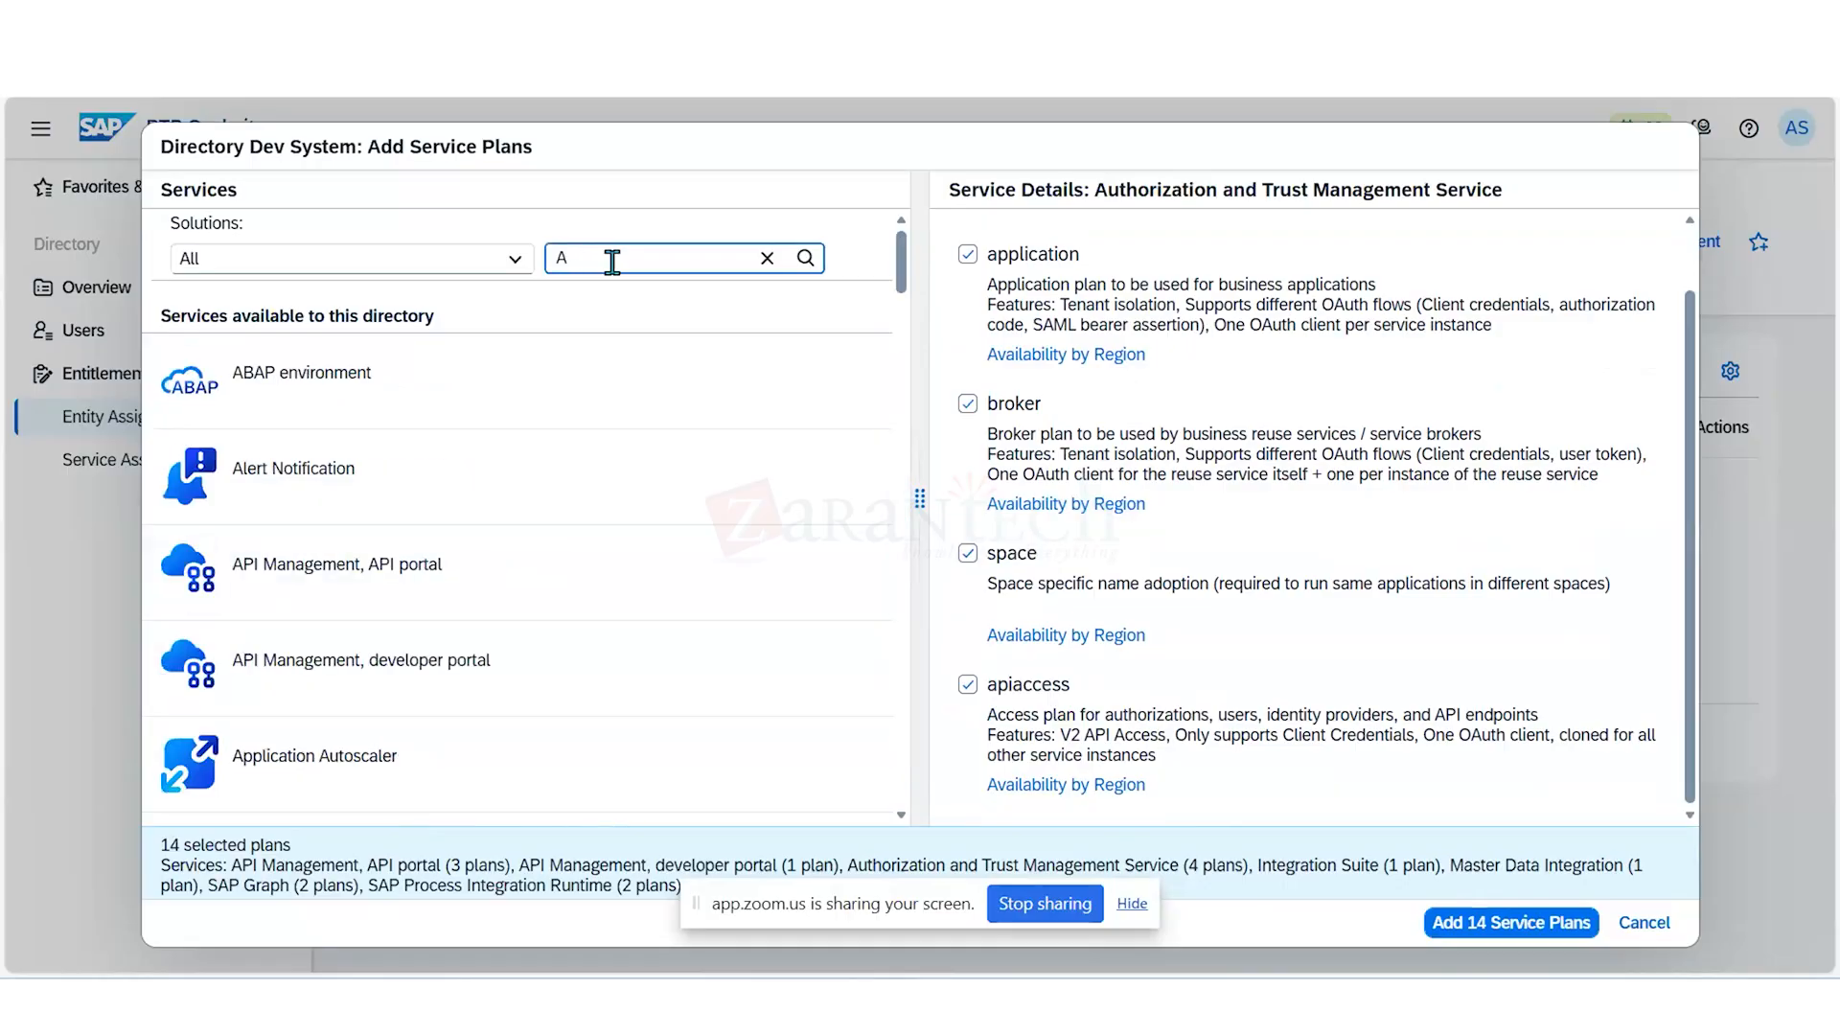
type("build")
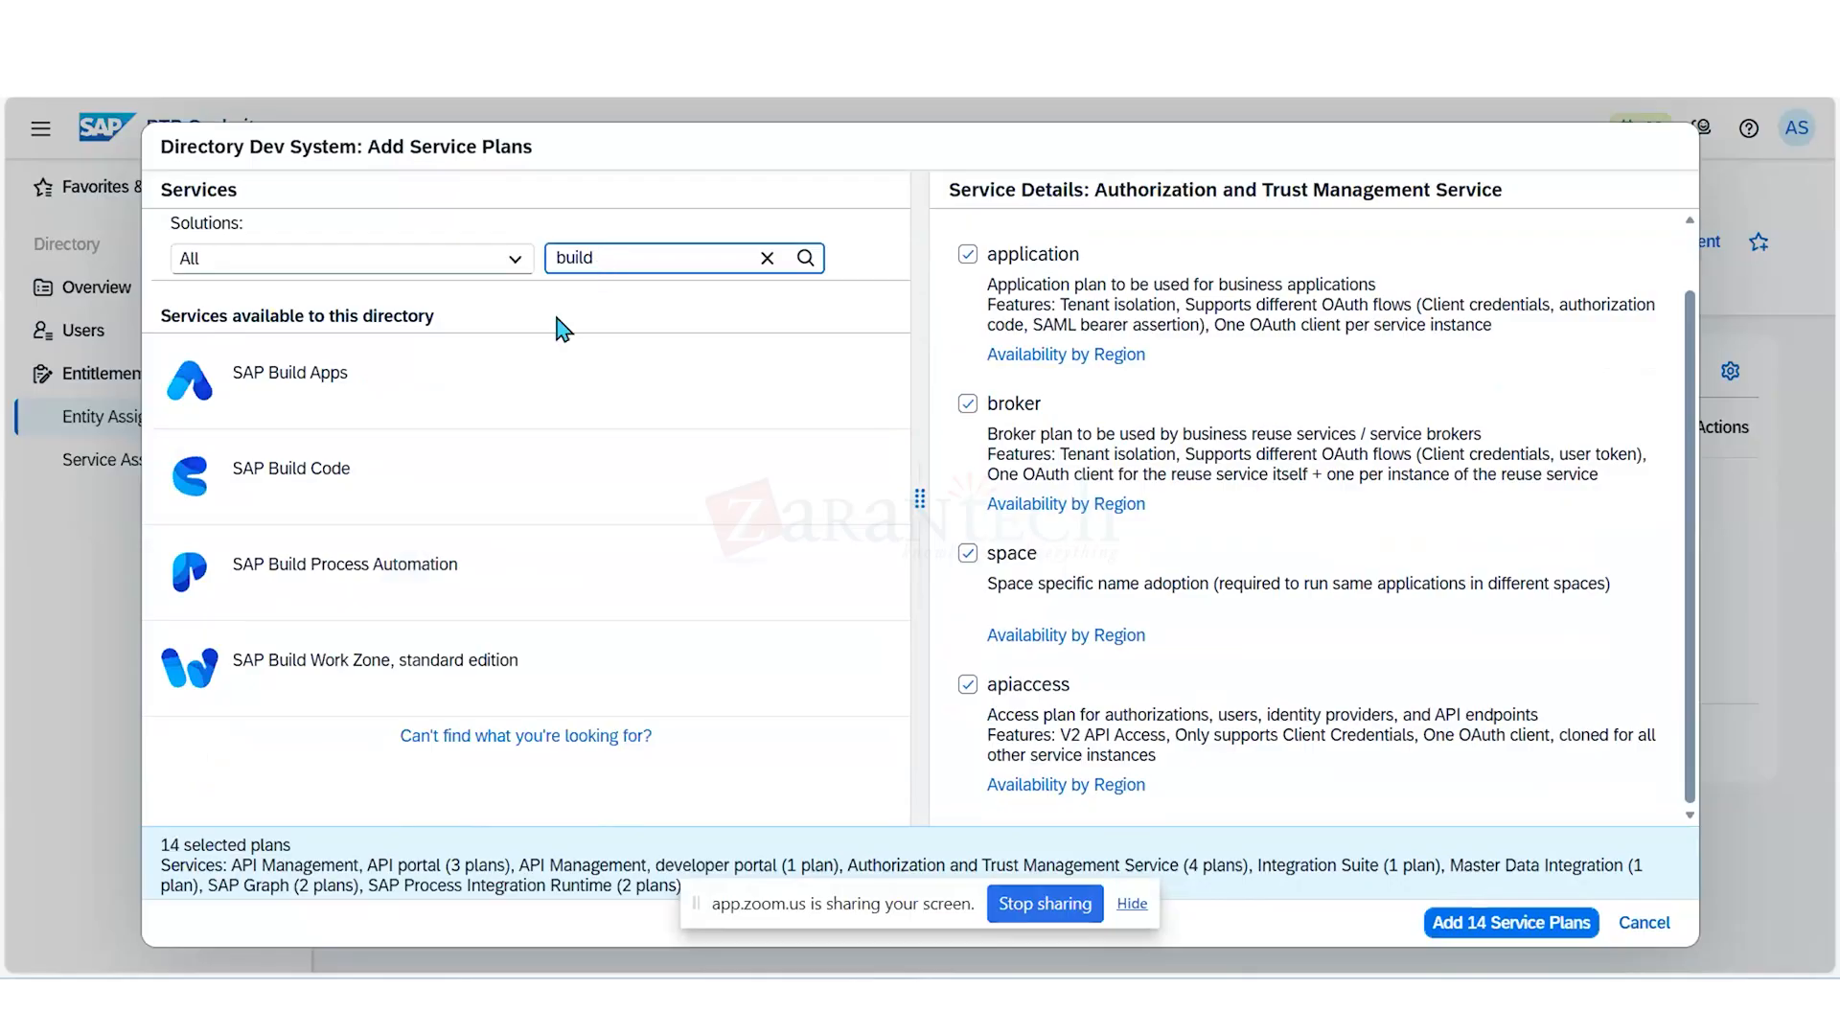
- Select the free (Application) plans of SAP Build Apps and SAP Build Code, and view the SAP Build Code plan's availability by region
left_click(515, 372)
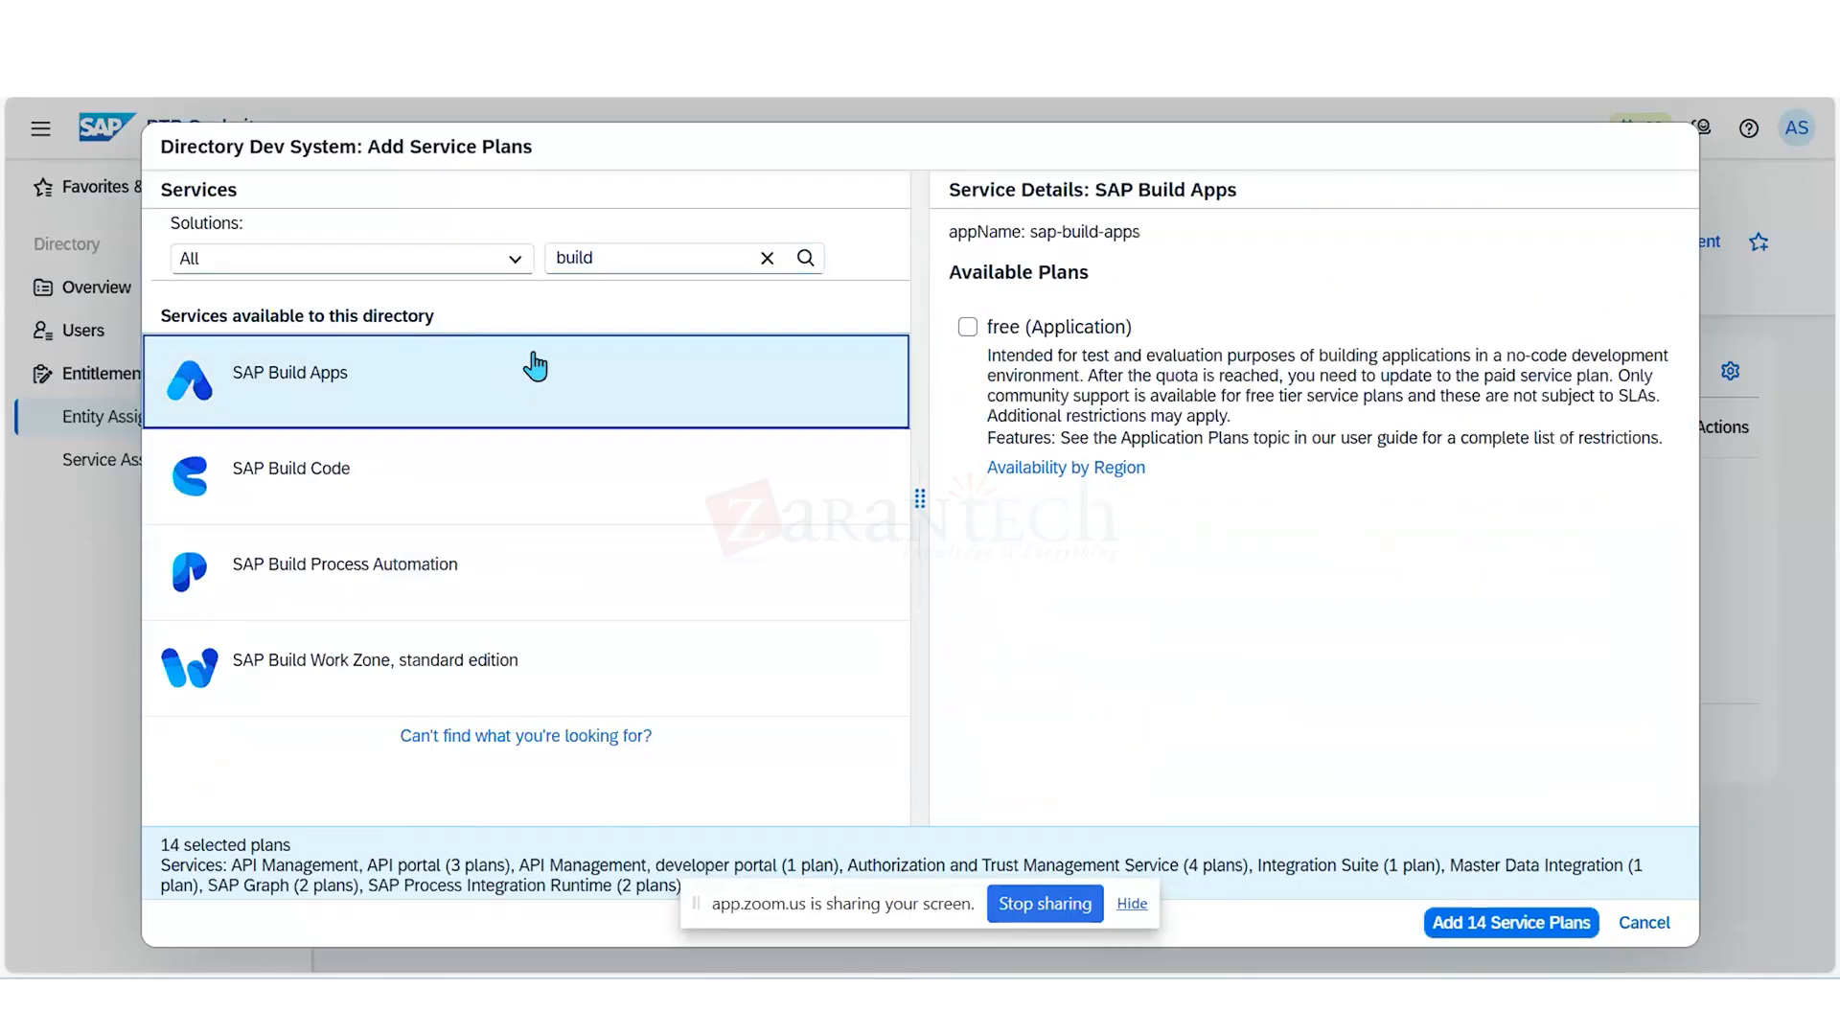
left_click(966, 328)
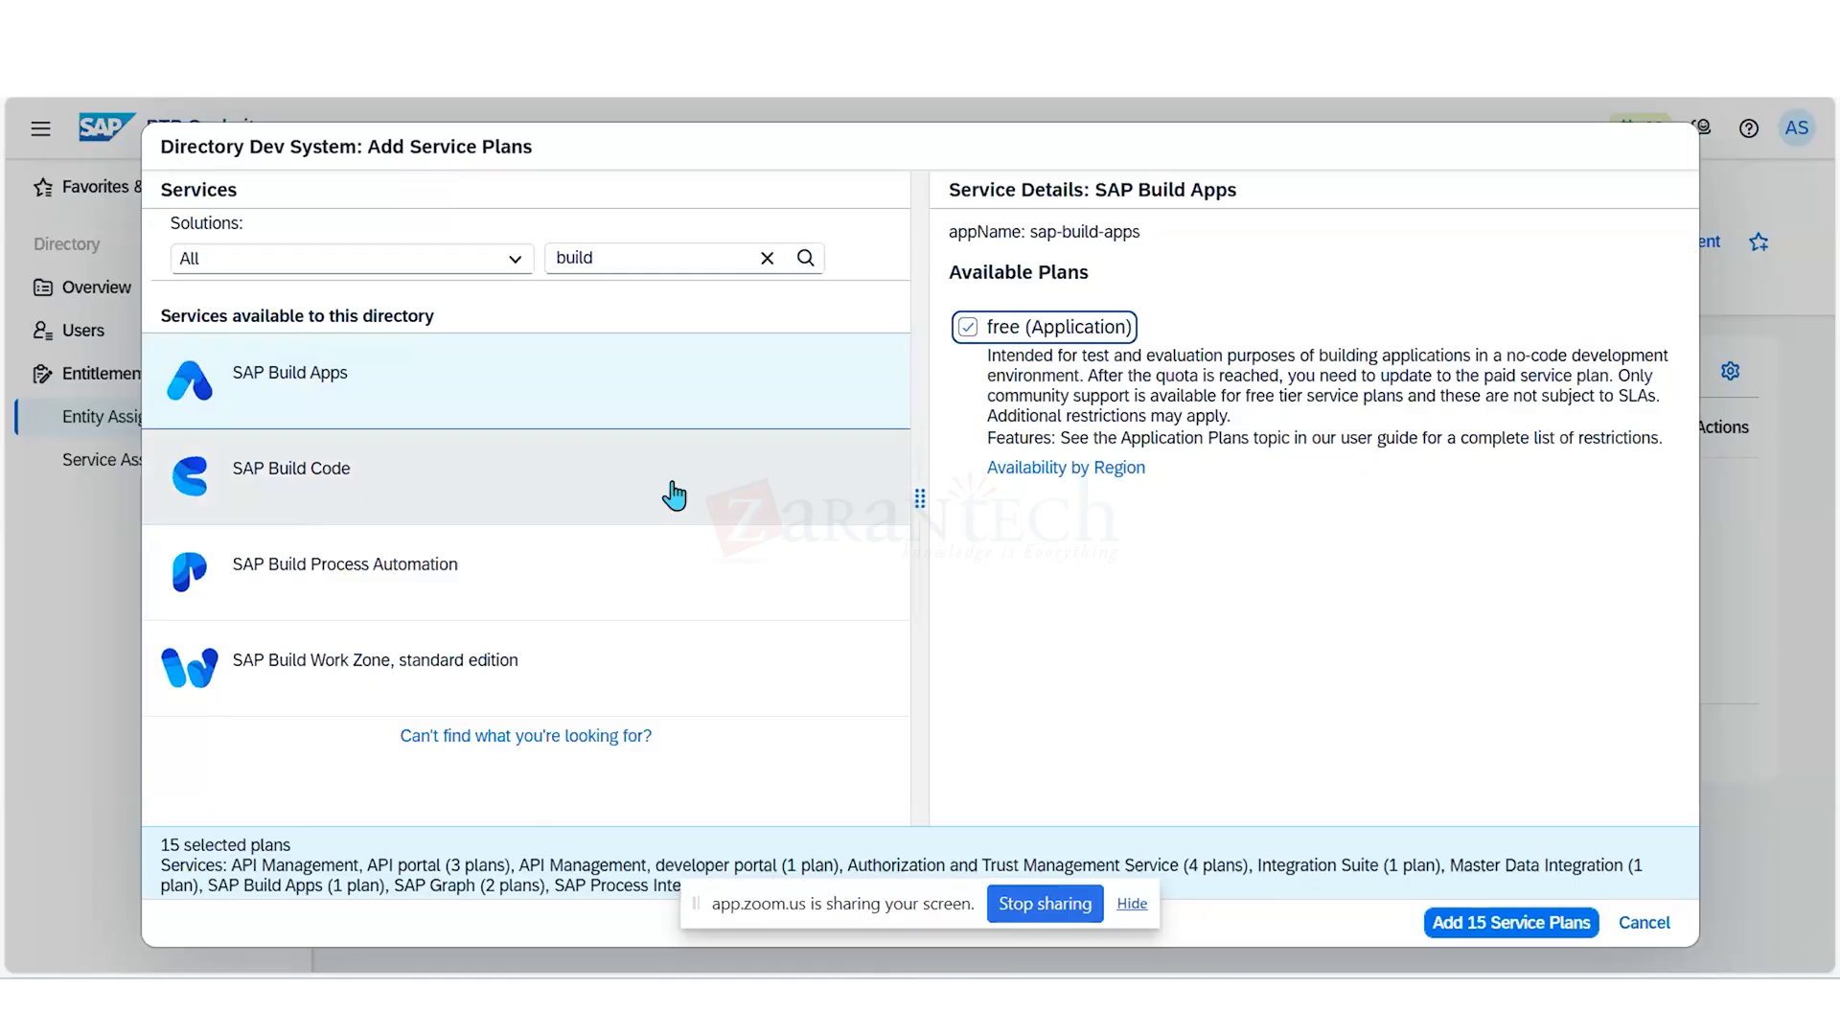
left_click(674, 494)
left_click(968, 328)
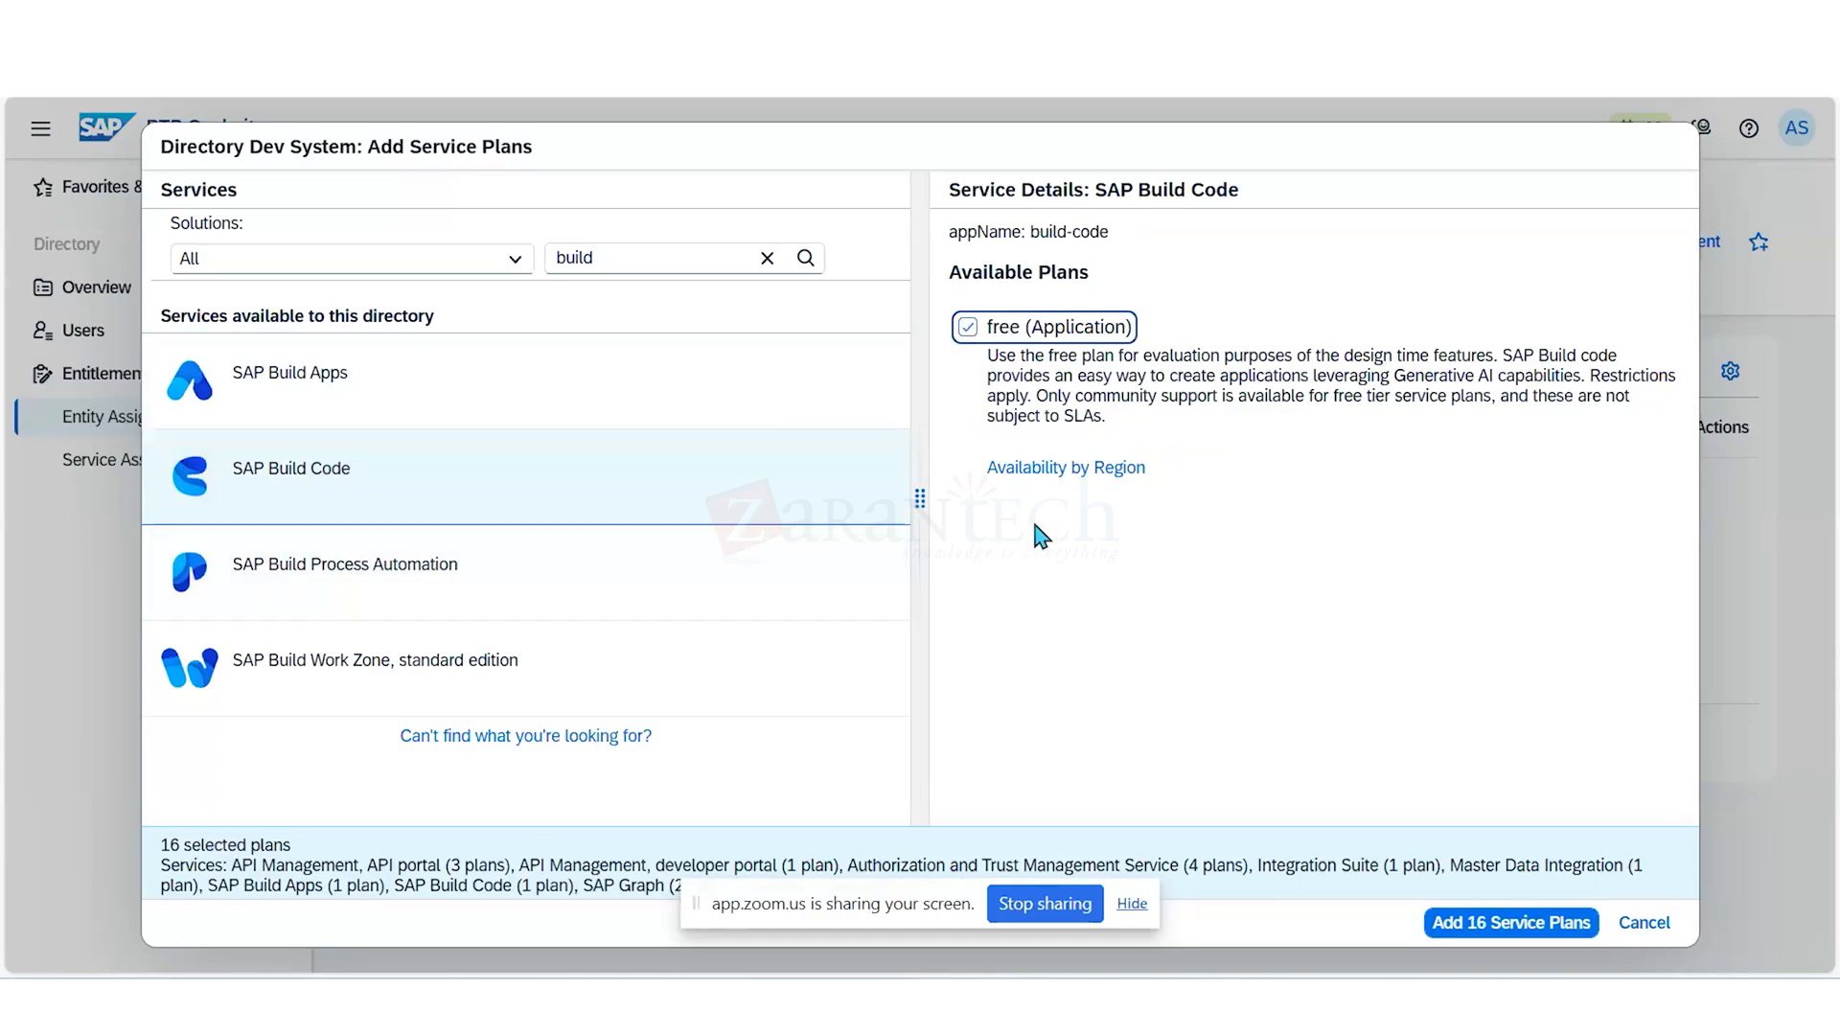
left_click(1097, 469)
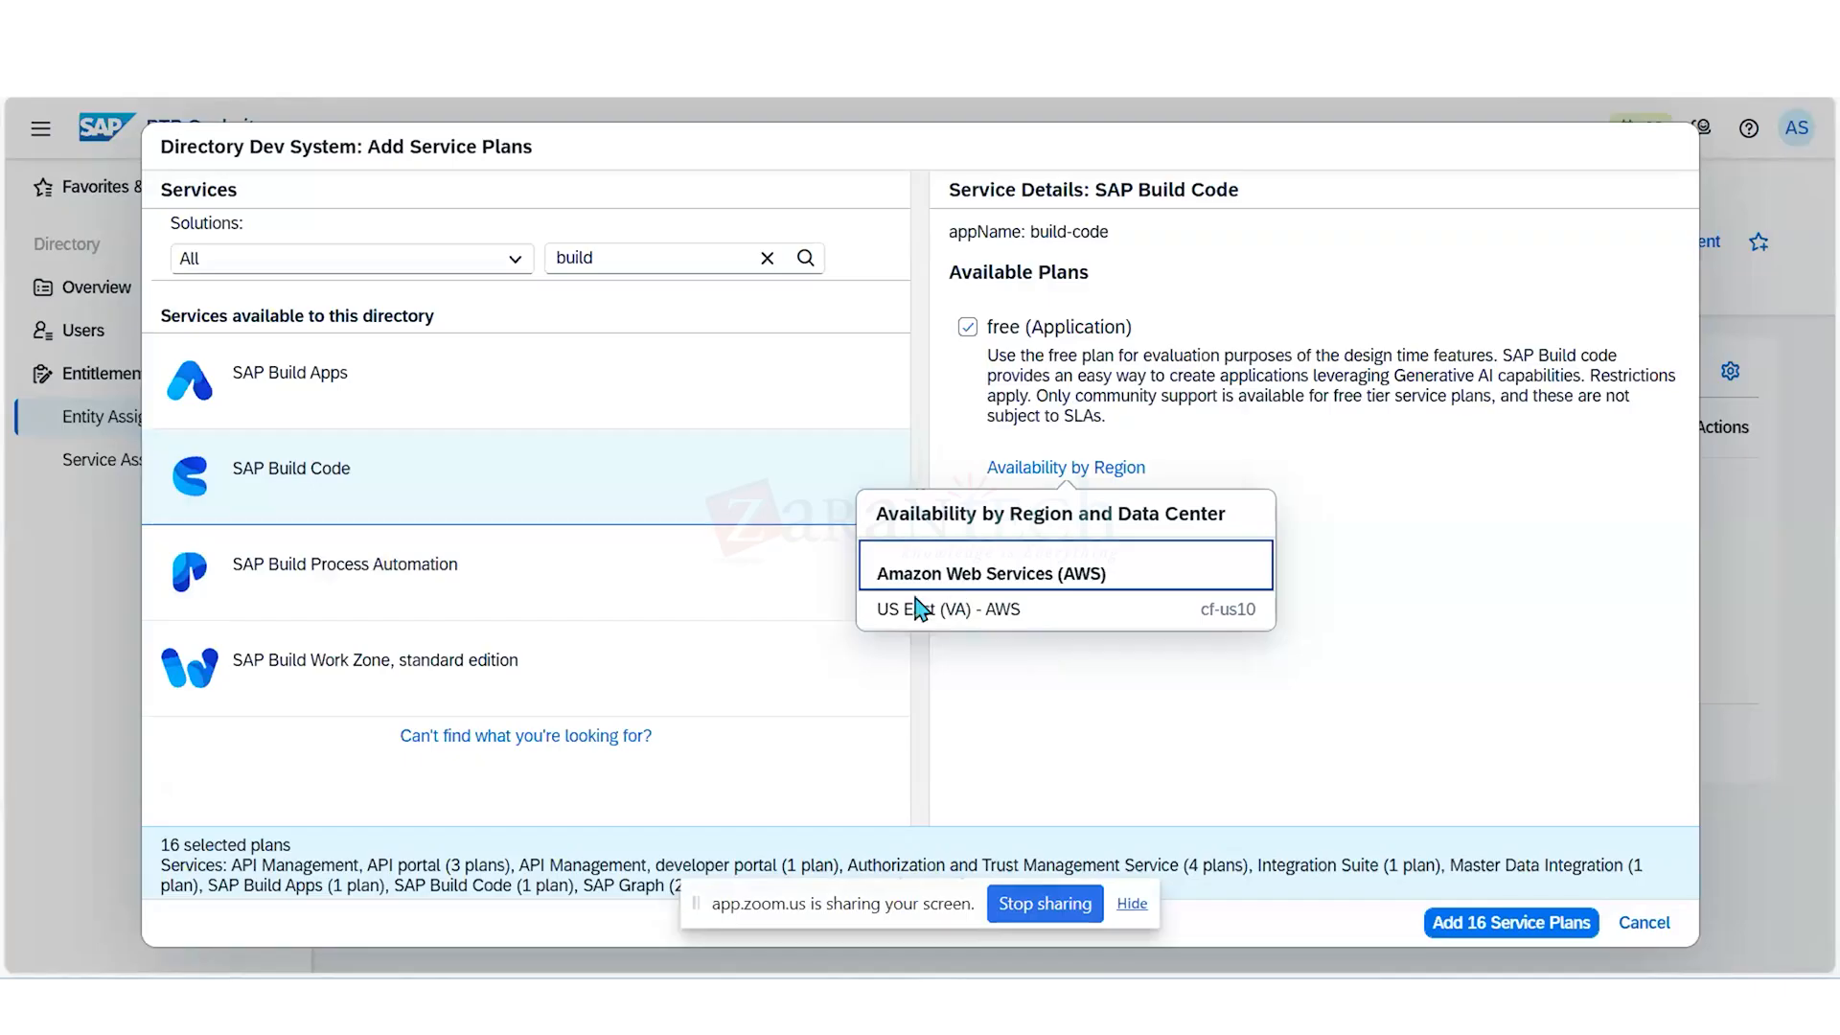
- Select the standard and free (Application) plans of SAP Build Process Automation, and the standard and standard (Application) plans of SAP Build Work Zone, standard edition
left_click(563, 579)
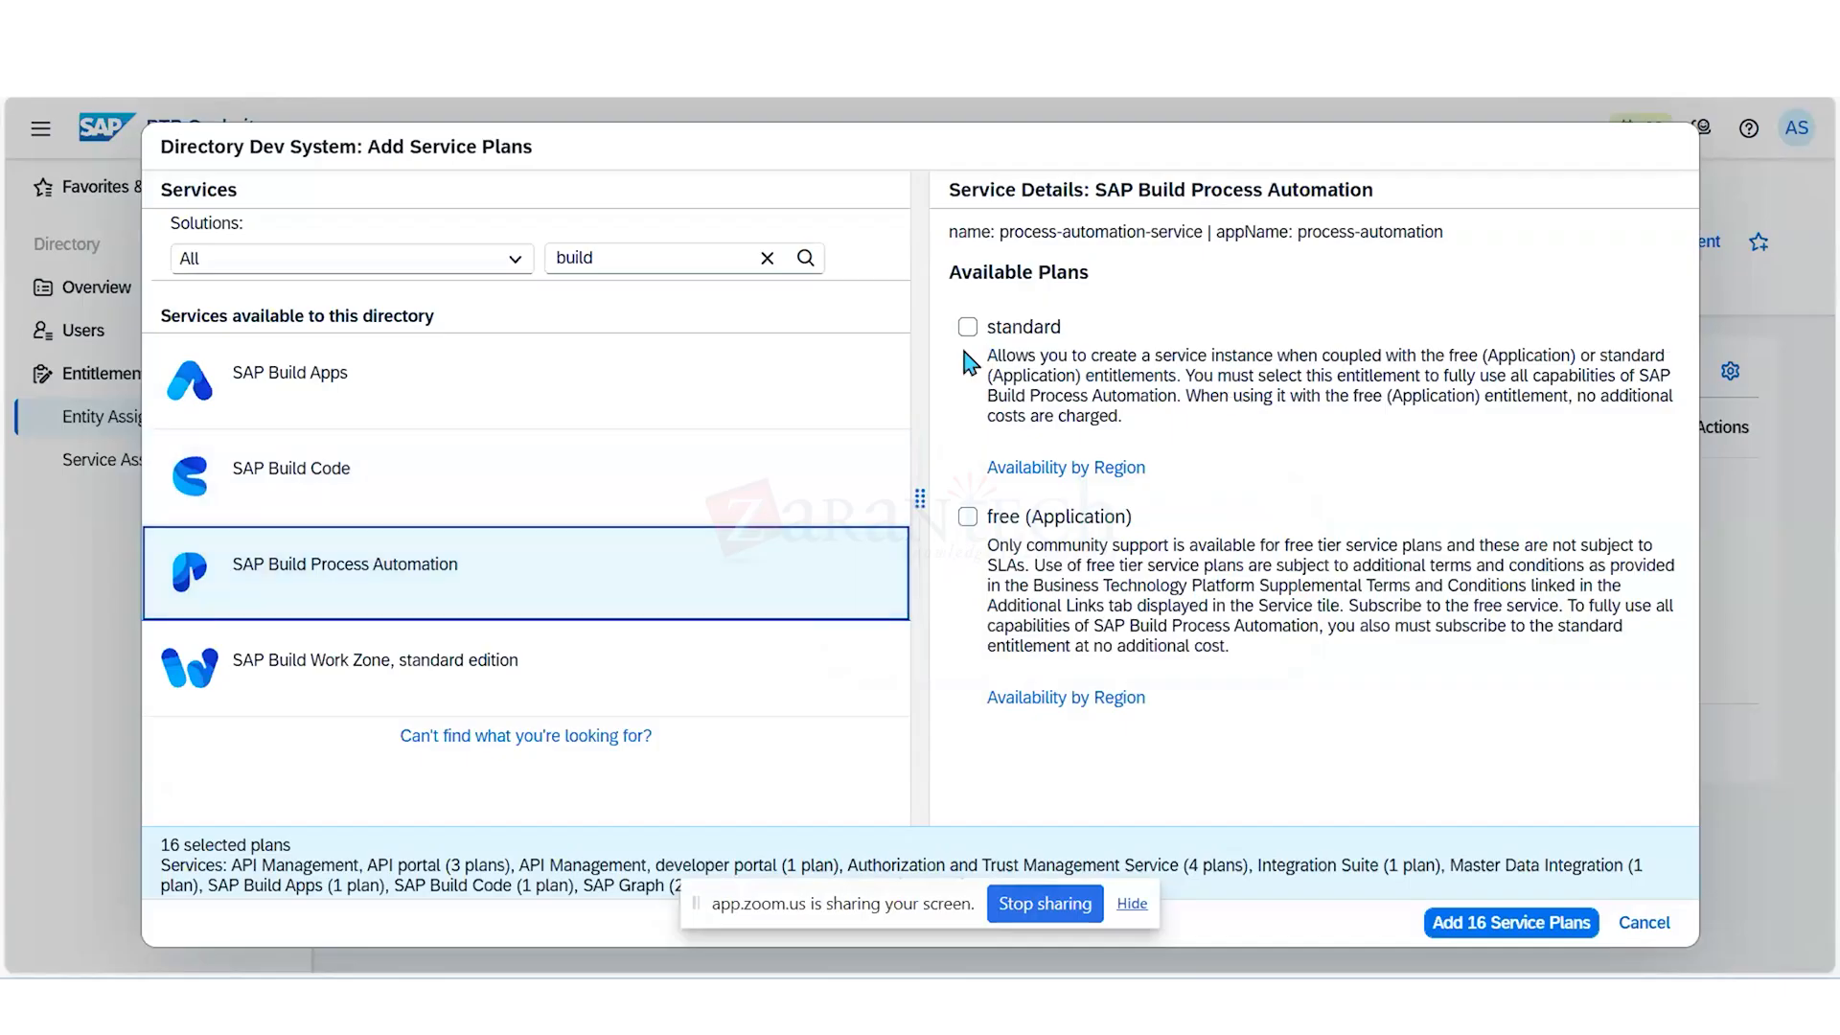
left_click(968, 331)
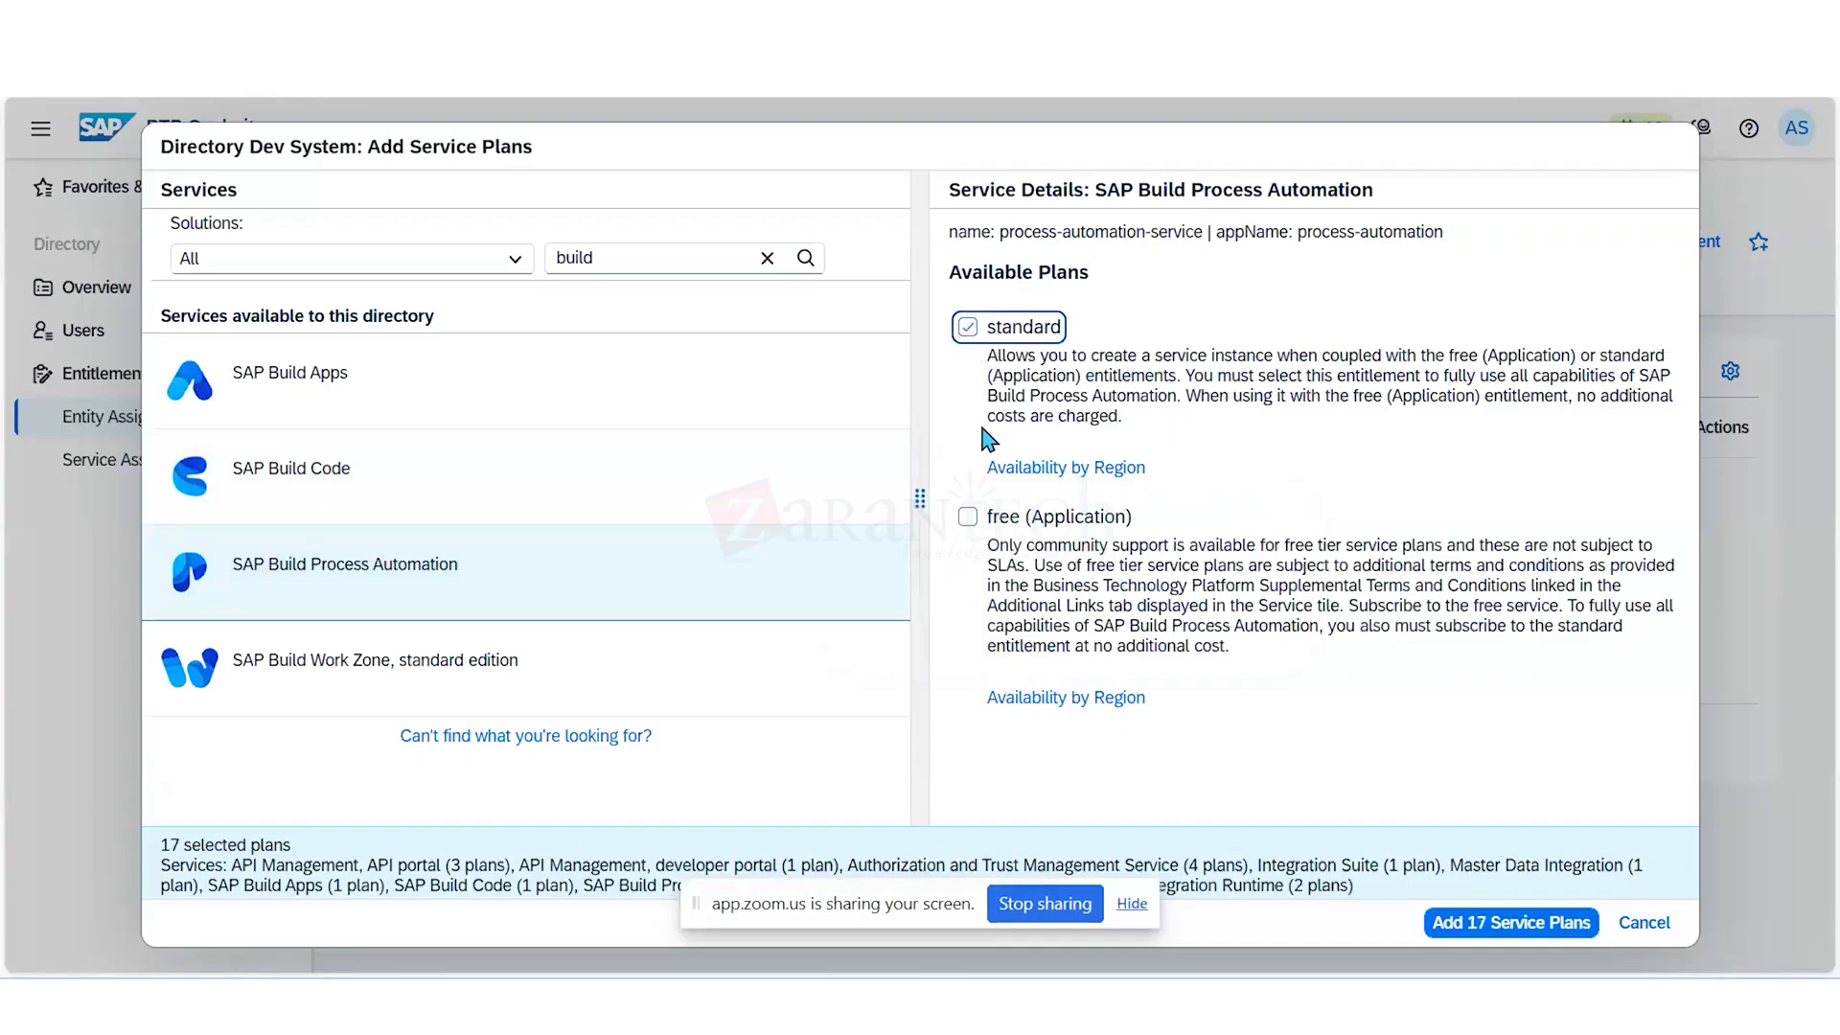
left_click(969, 522)
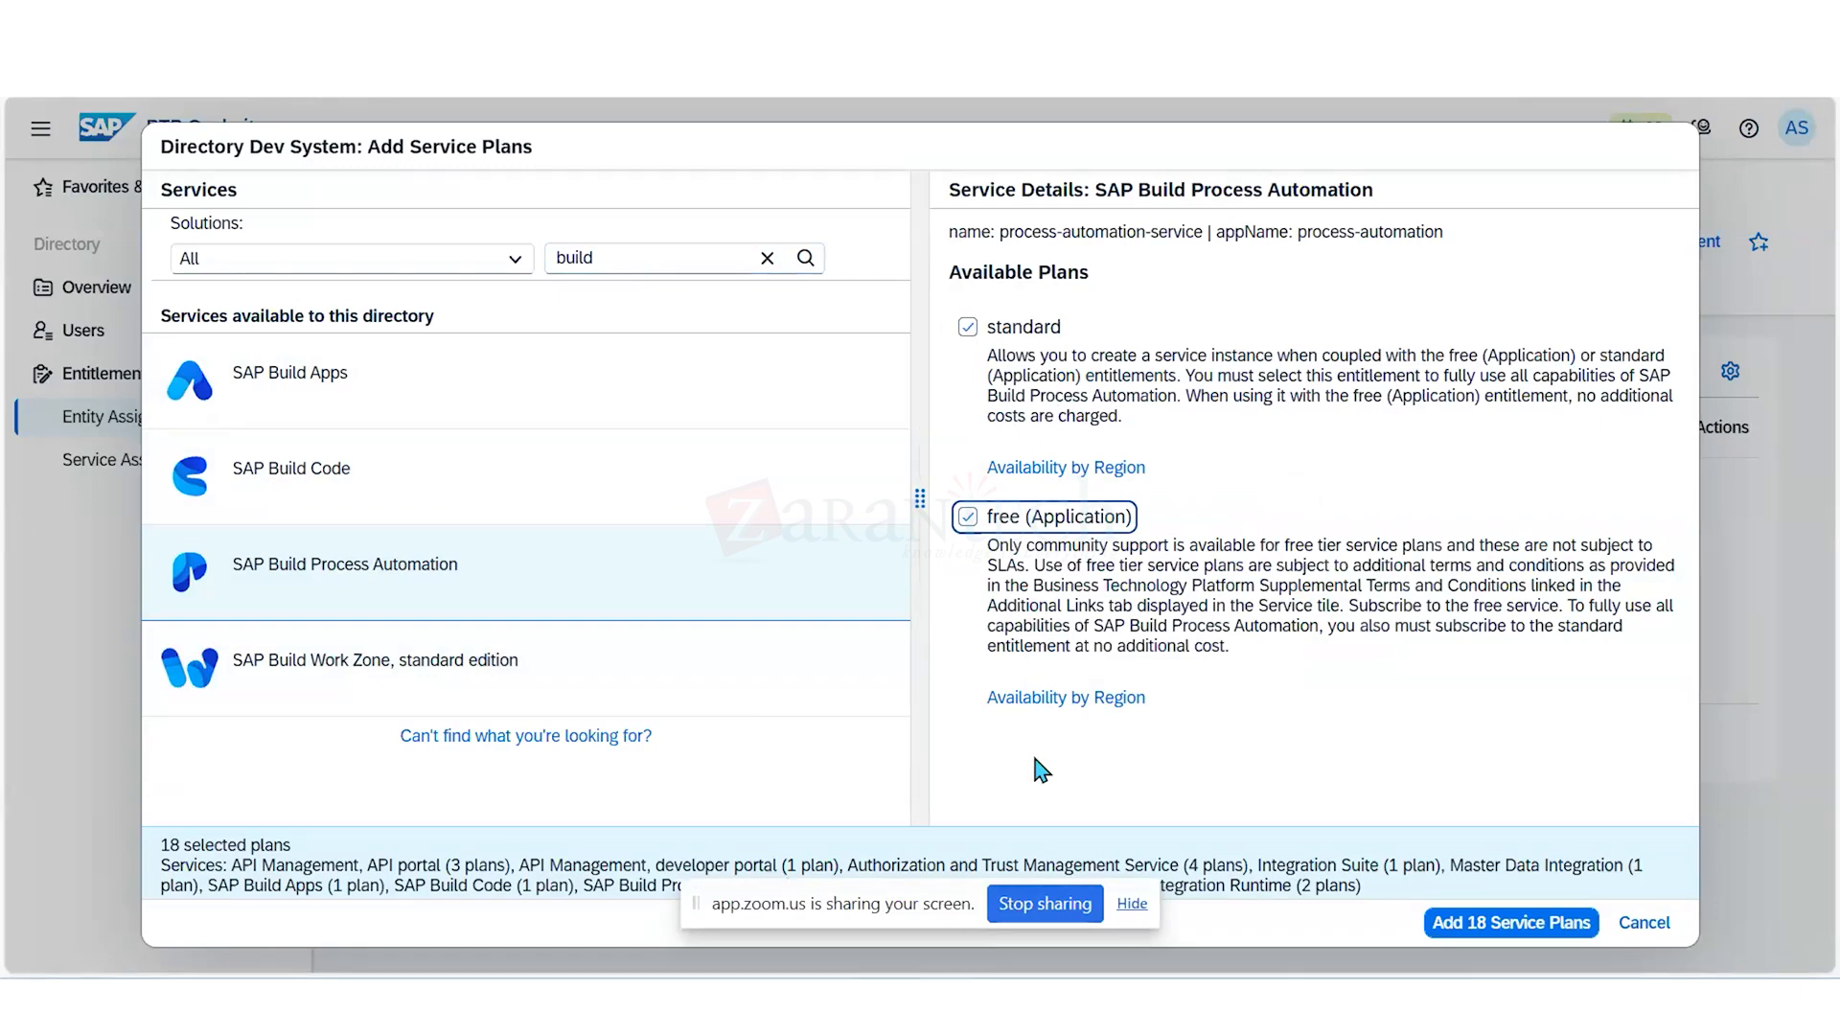
left_click(533, 676)
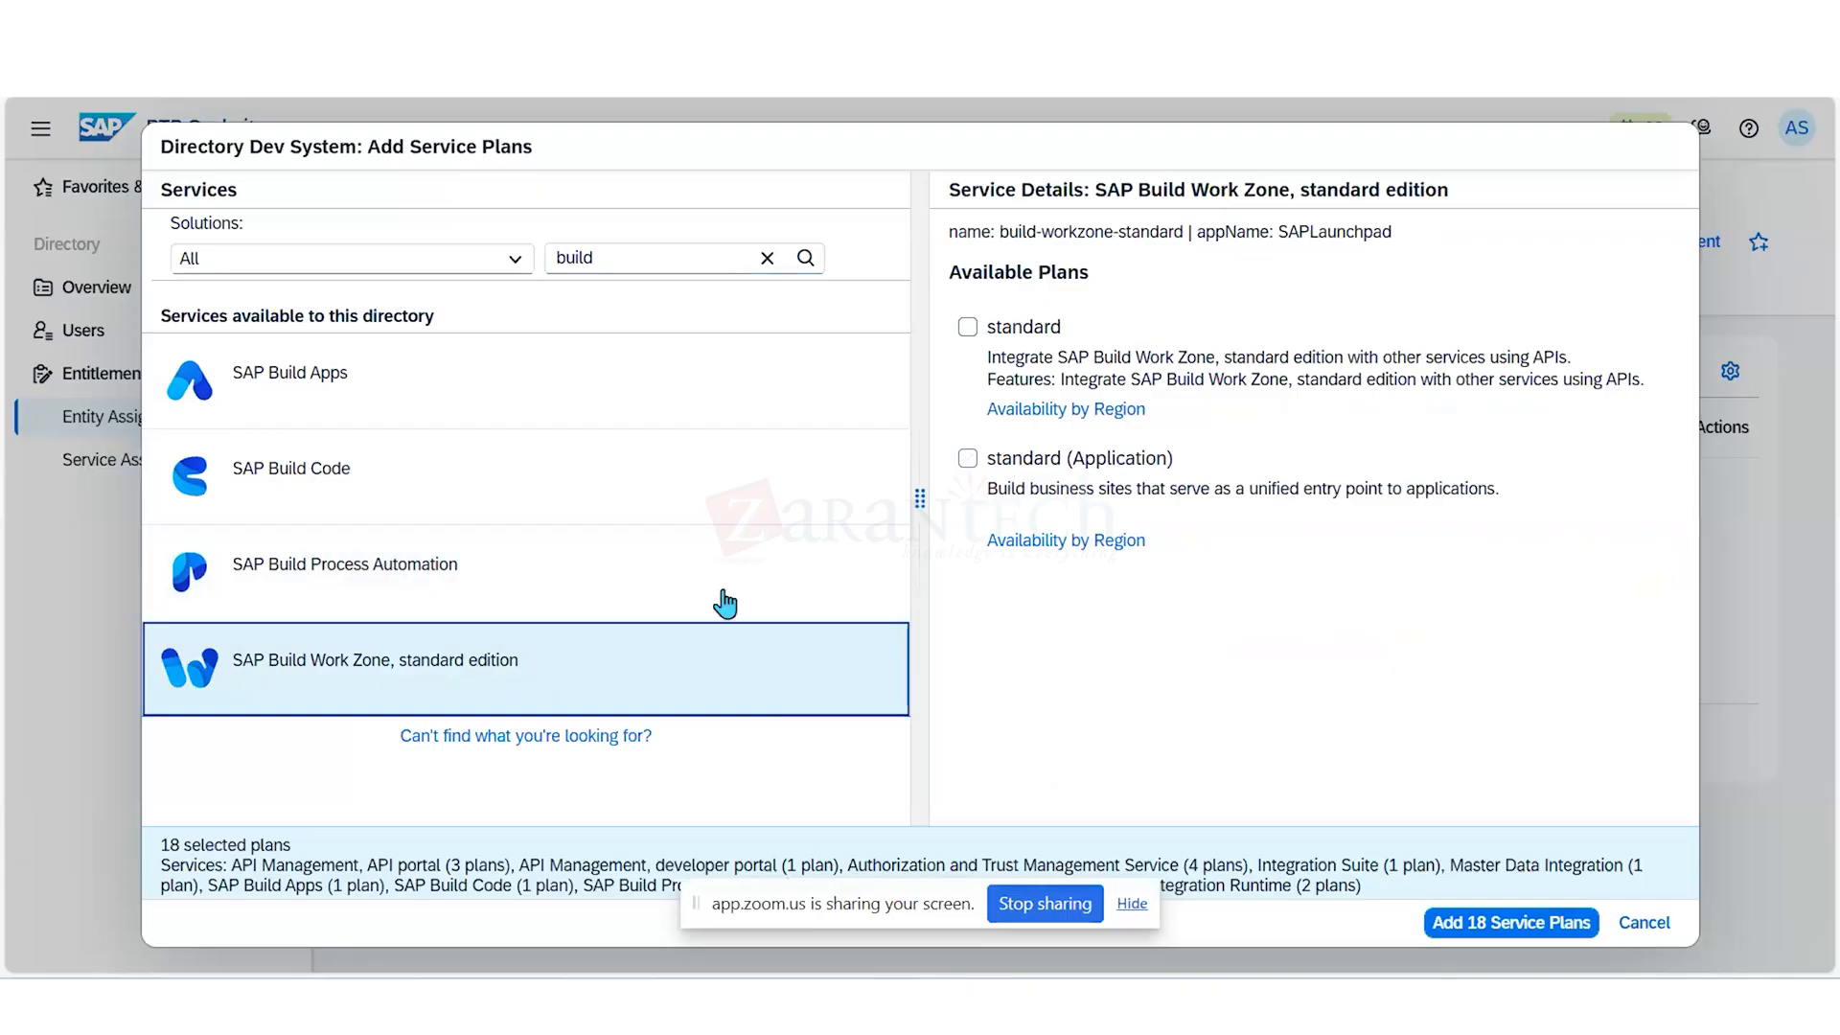
left_click(969, 331)
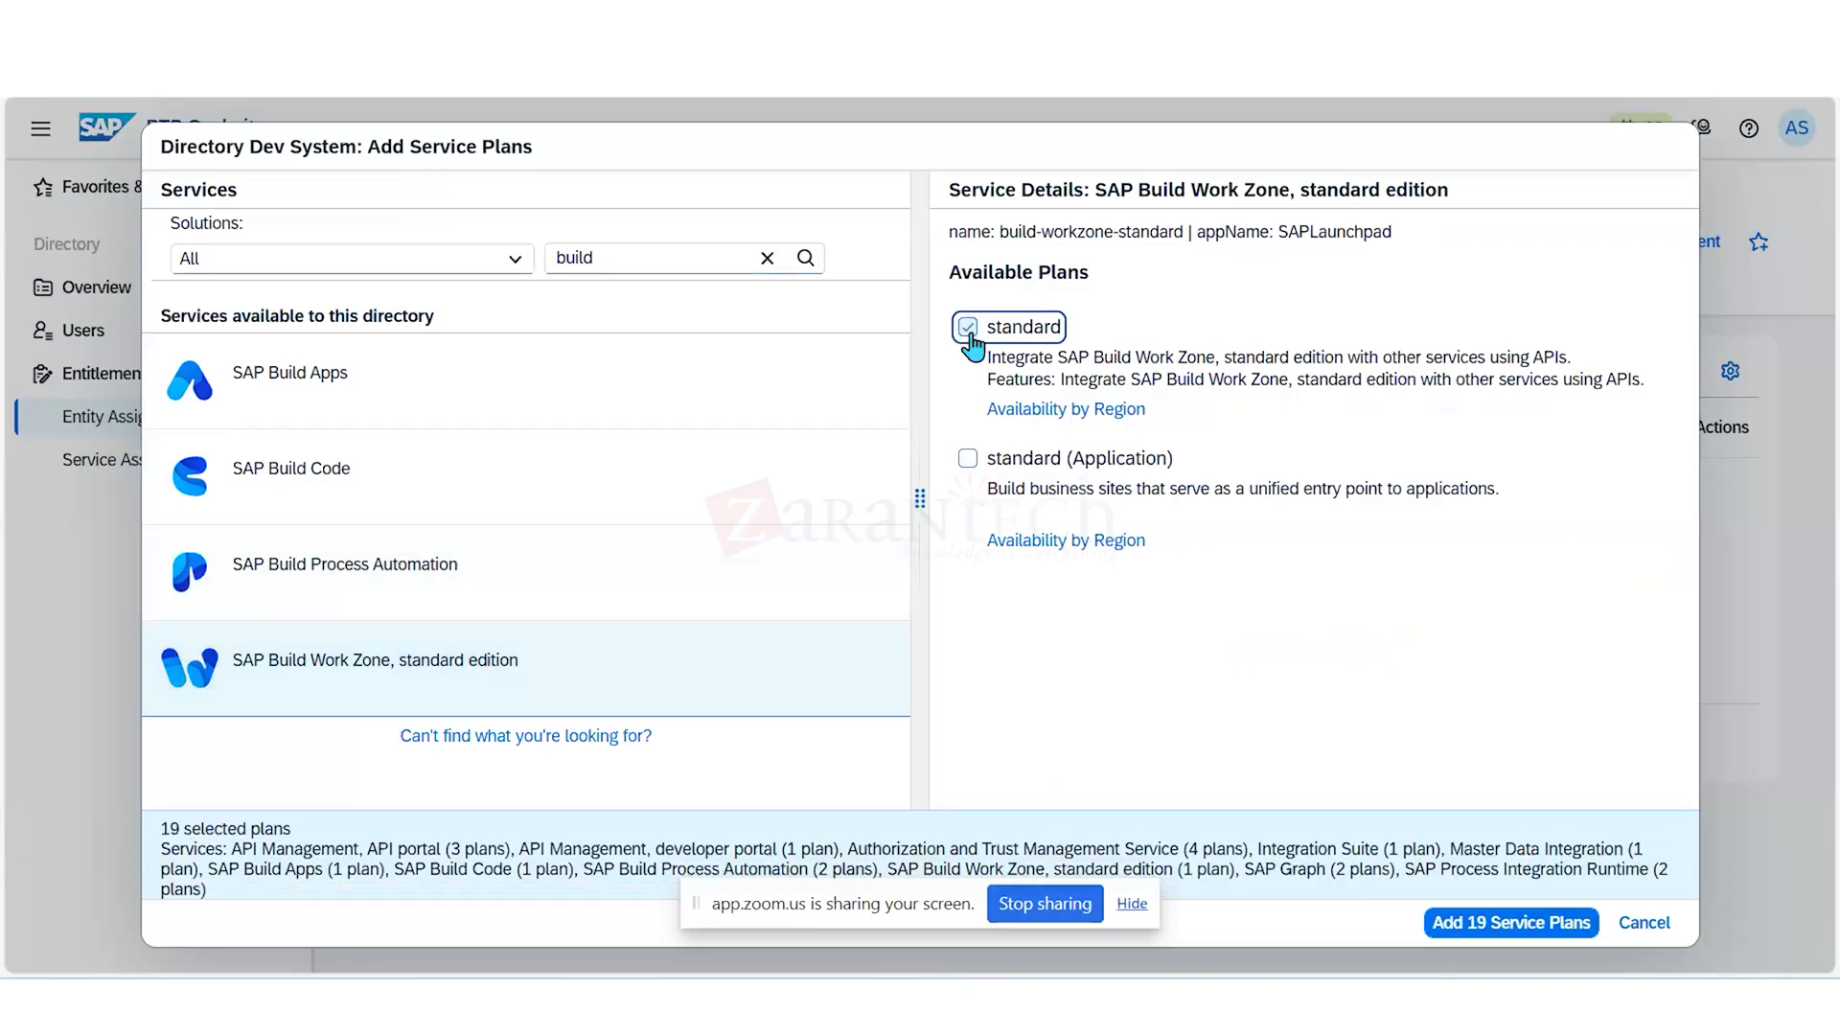
left_click(967, 459)
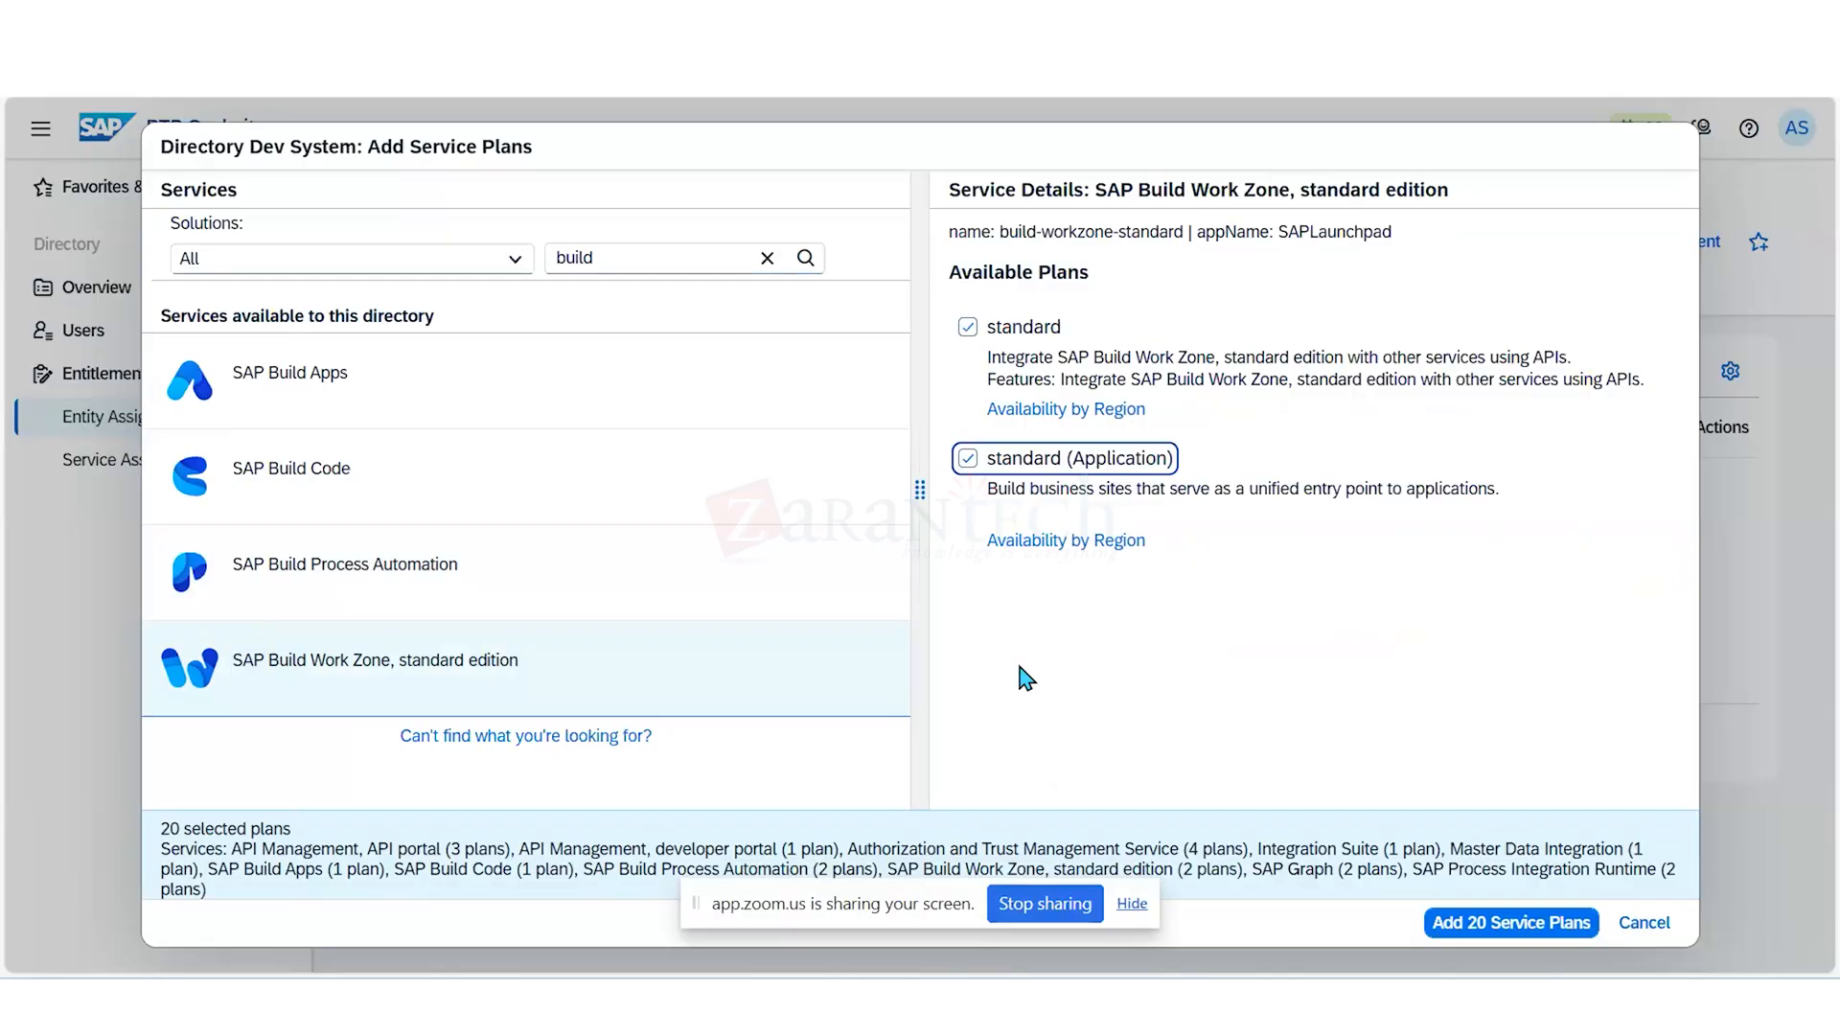
- Add the 20 selected service plans to the Dev System directory and save the entity assignments
left_click(1461, 924)
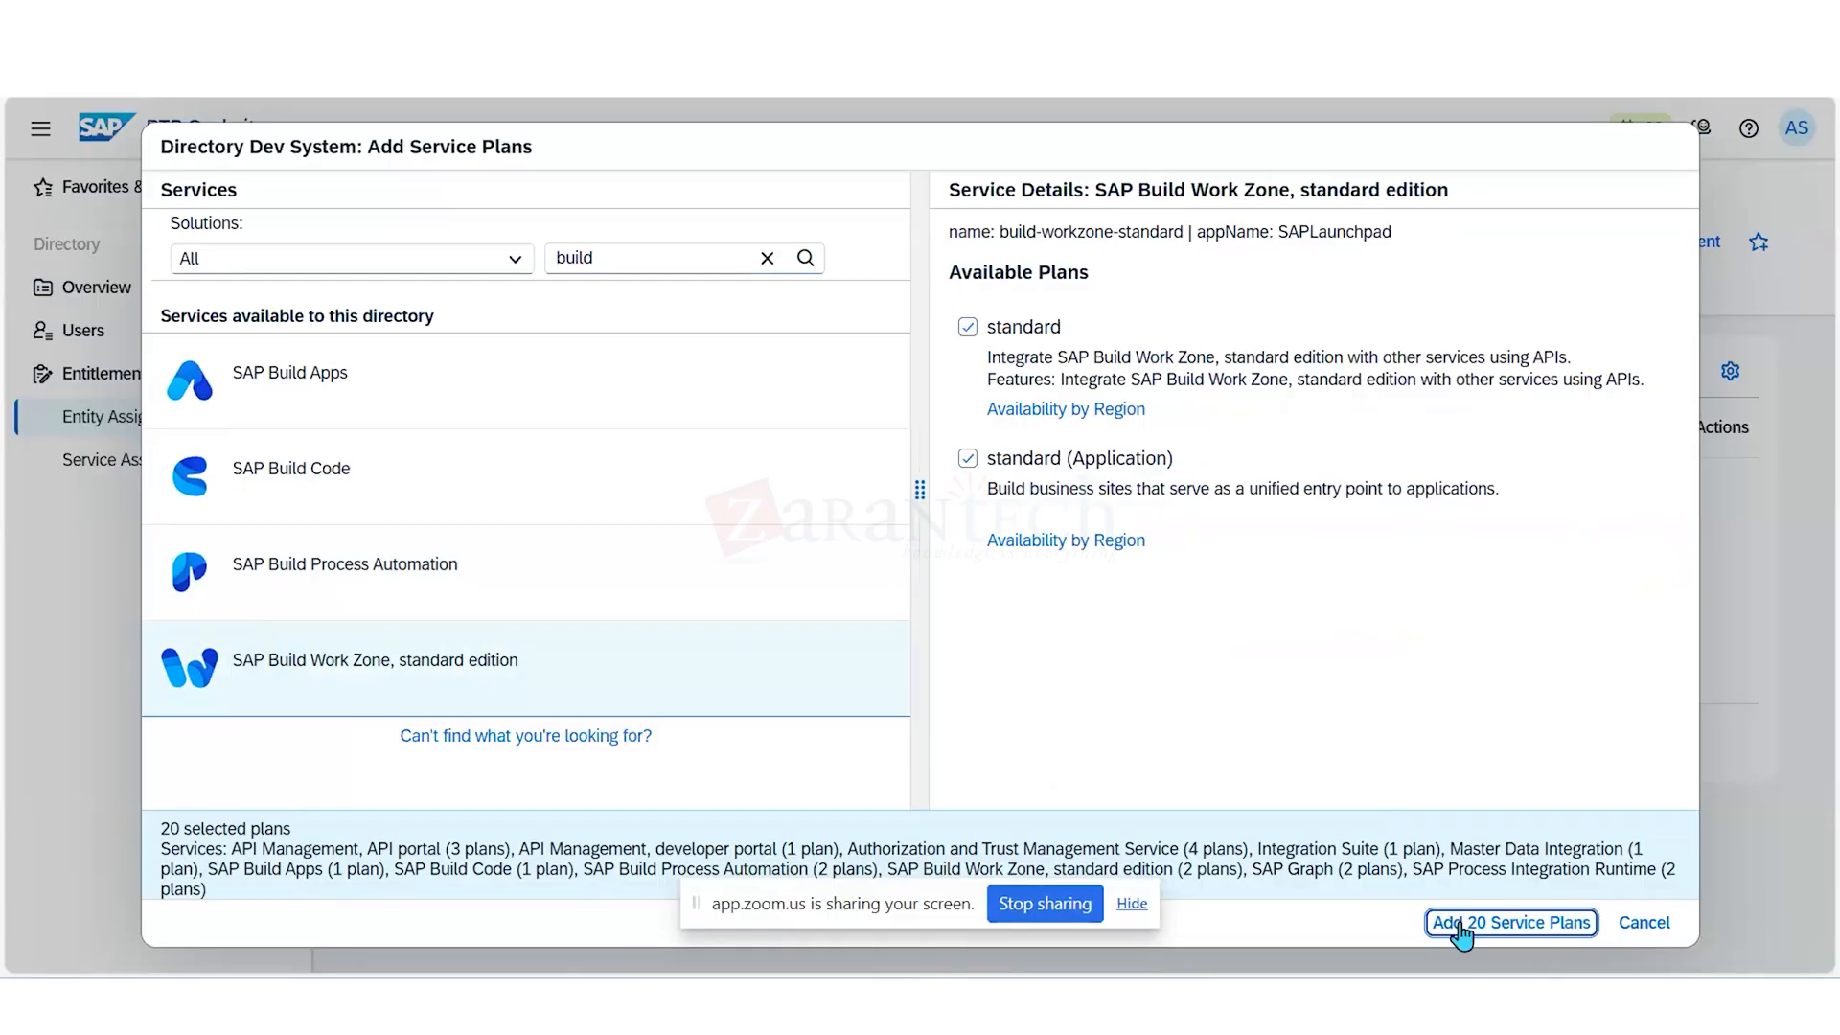
left_click(1461, 925)
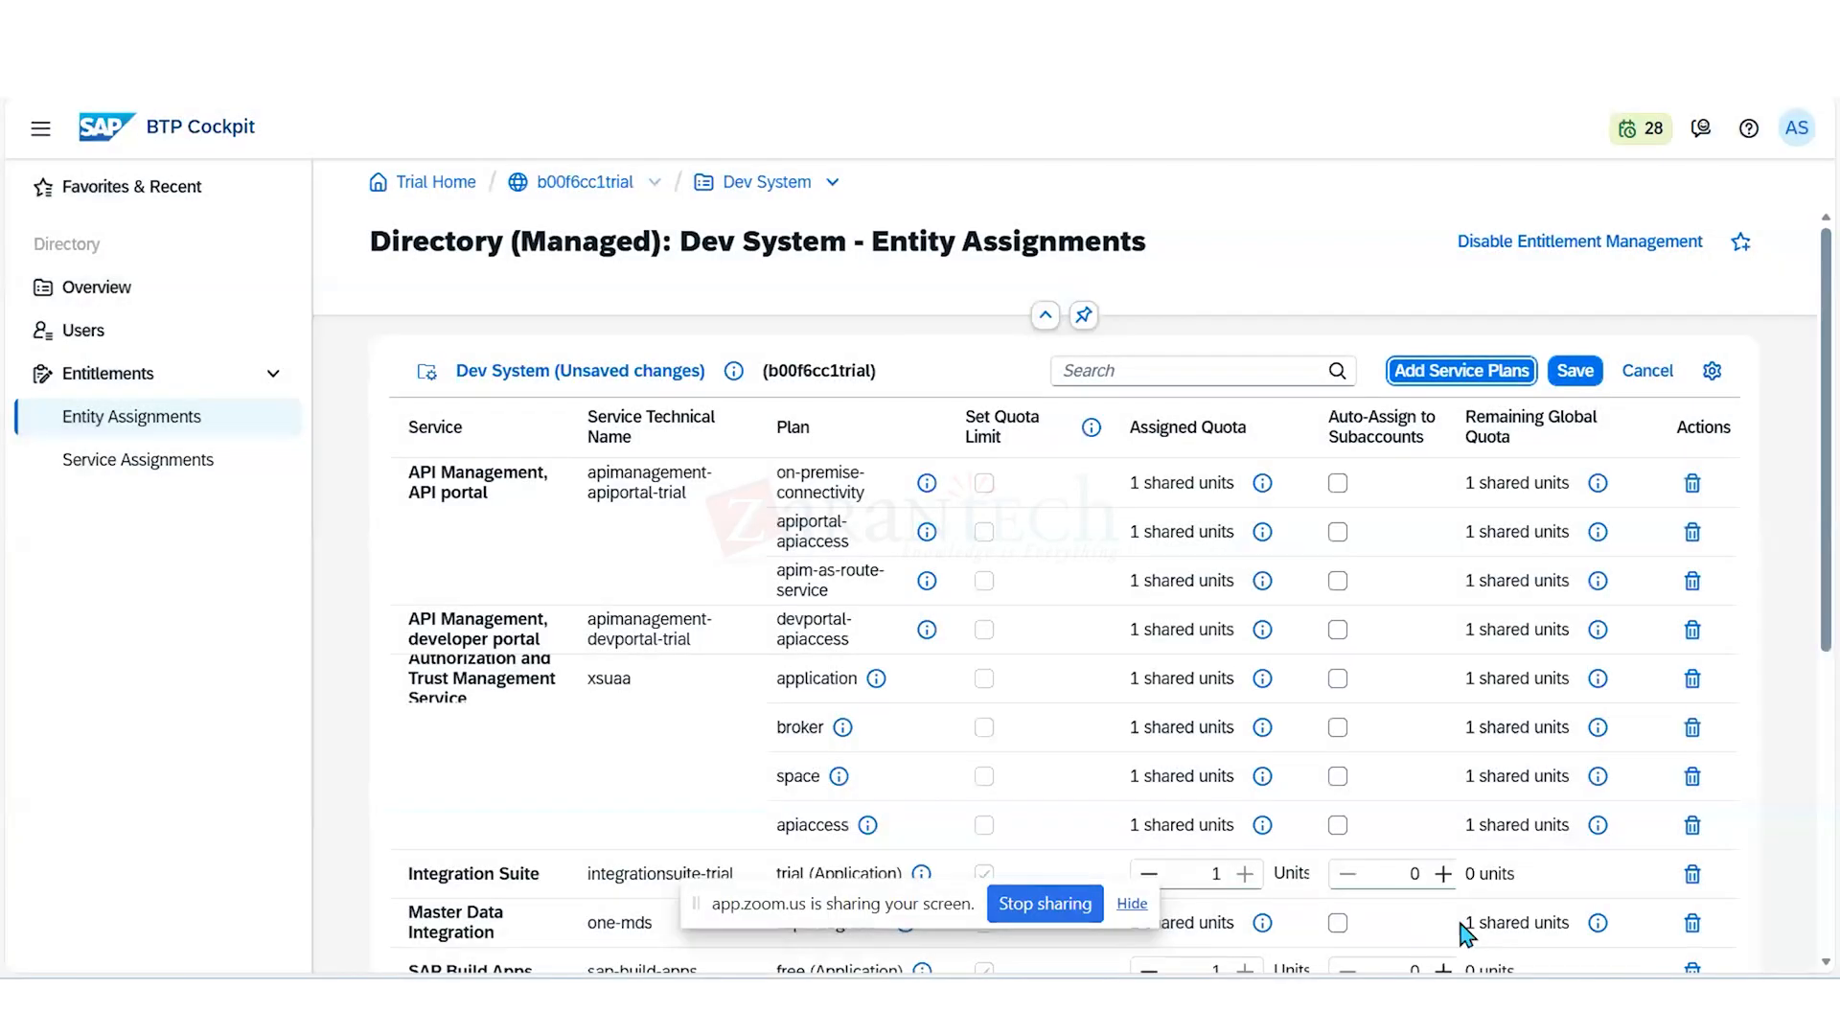
left_click(1572, 381)
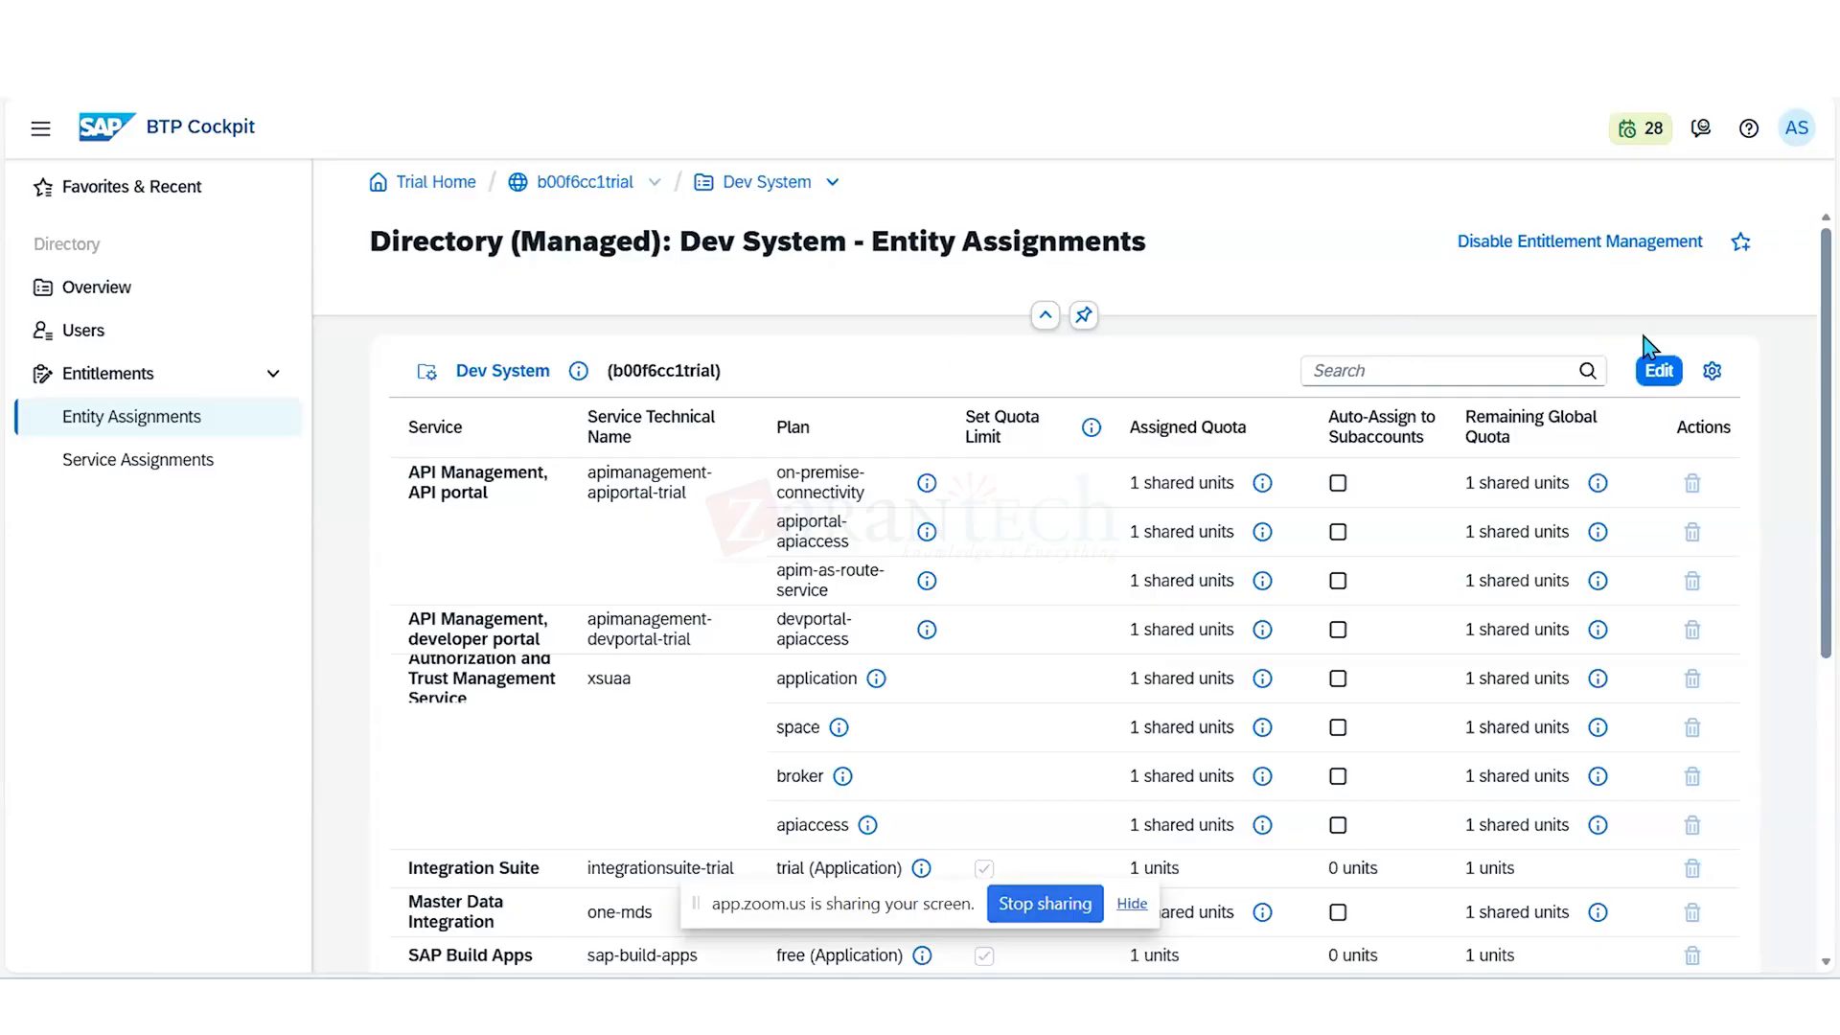
- Reopen the directory's entitlements for adding service plans, filter services by "business" and select the trial (Application) plan of SAP Business Application Studio
left_click(1659, 373)
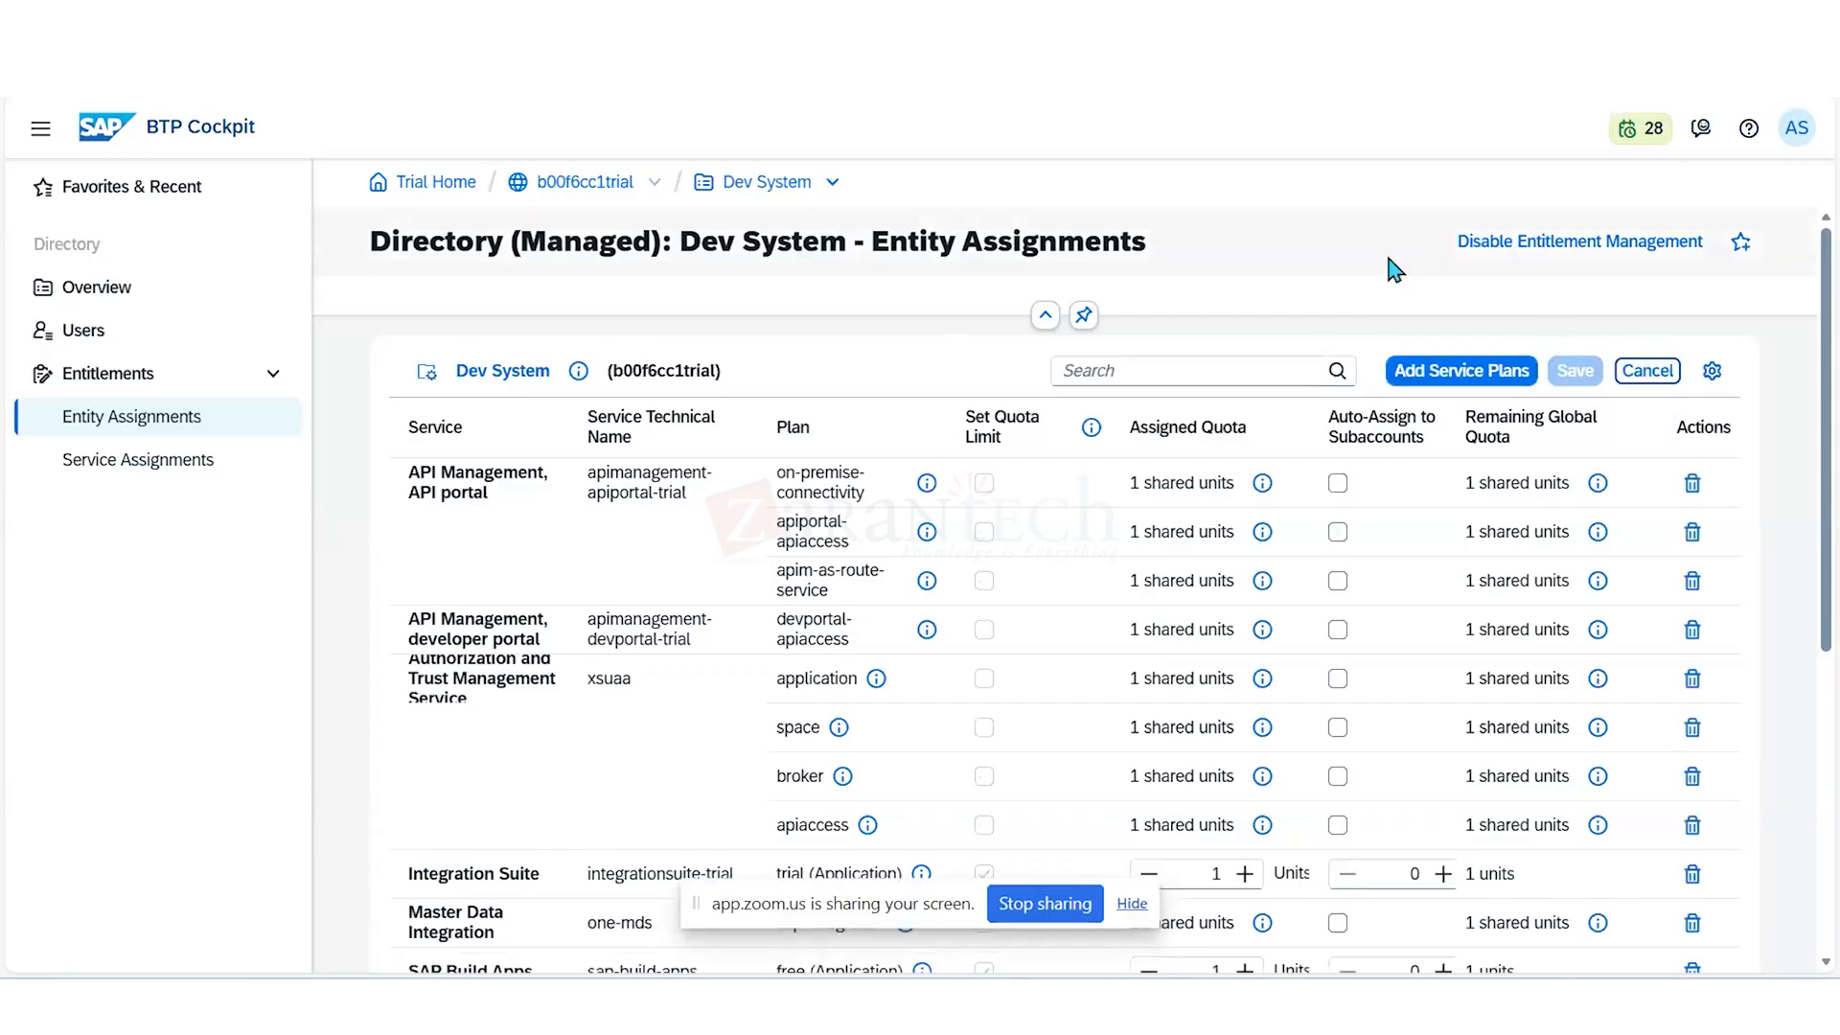
left_click(1416, 382)
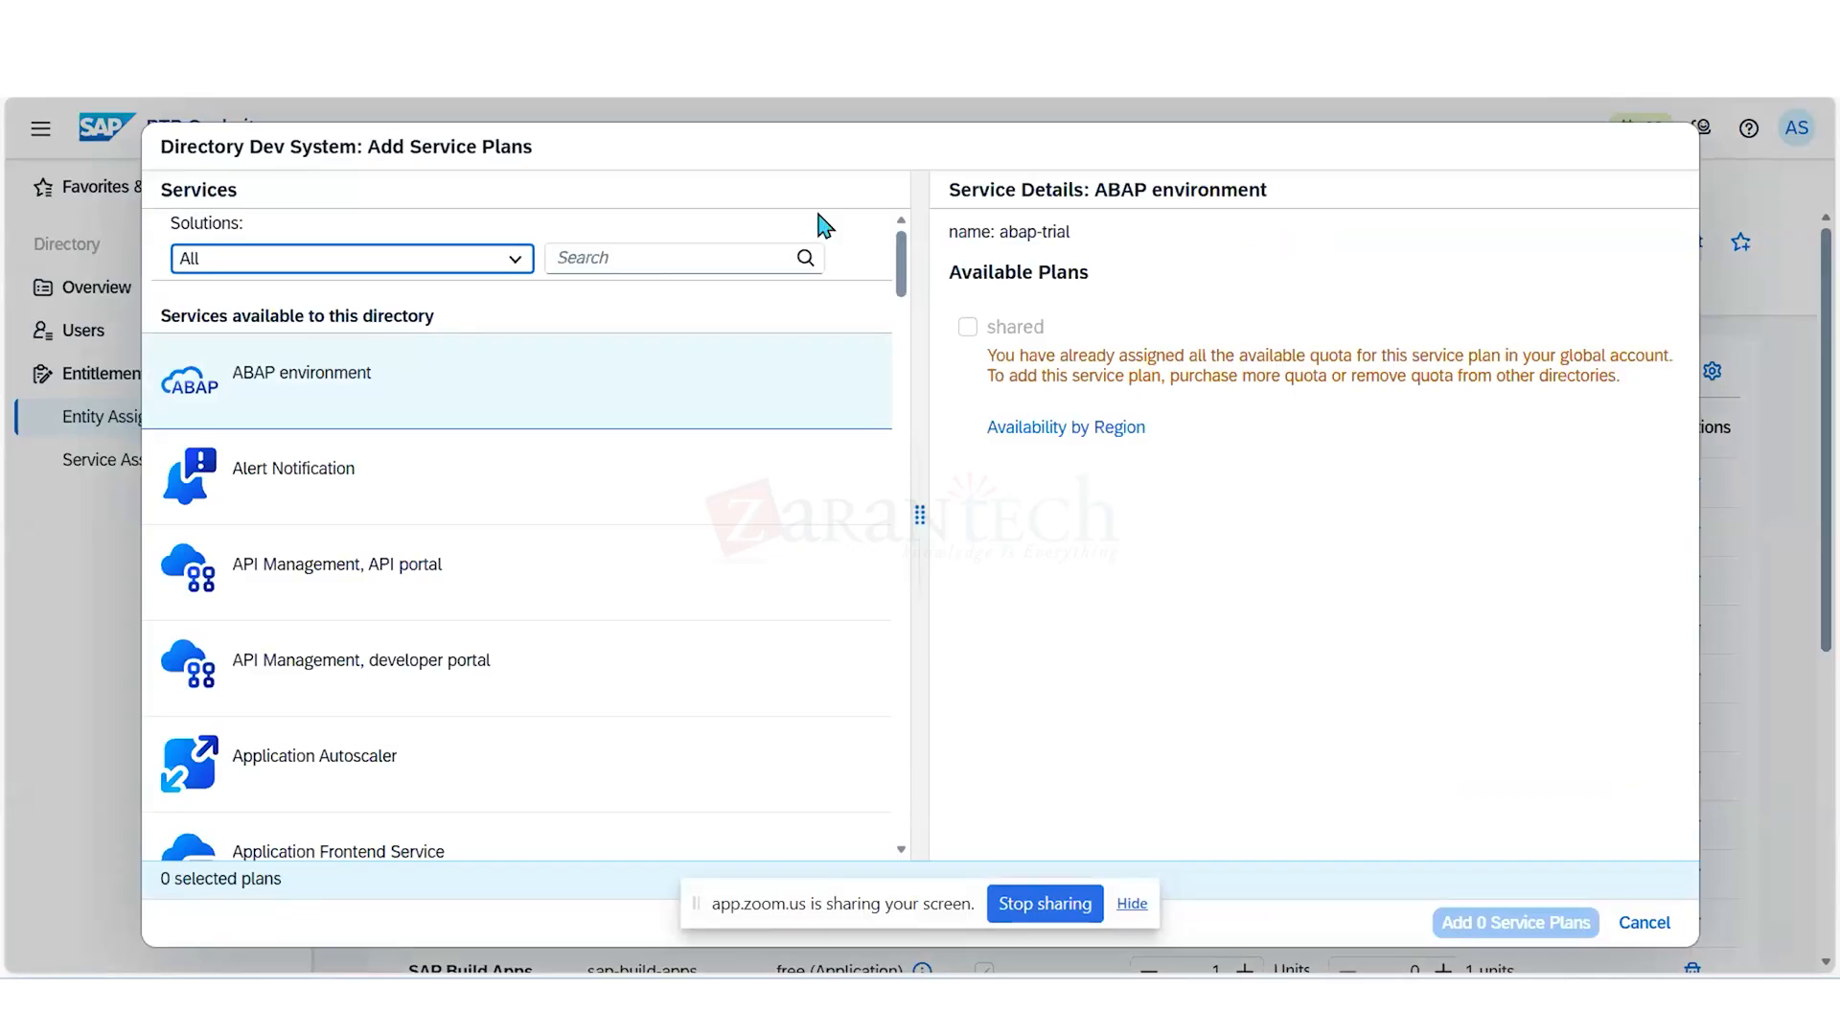
left_click(714, 257)
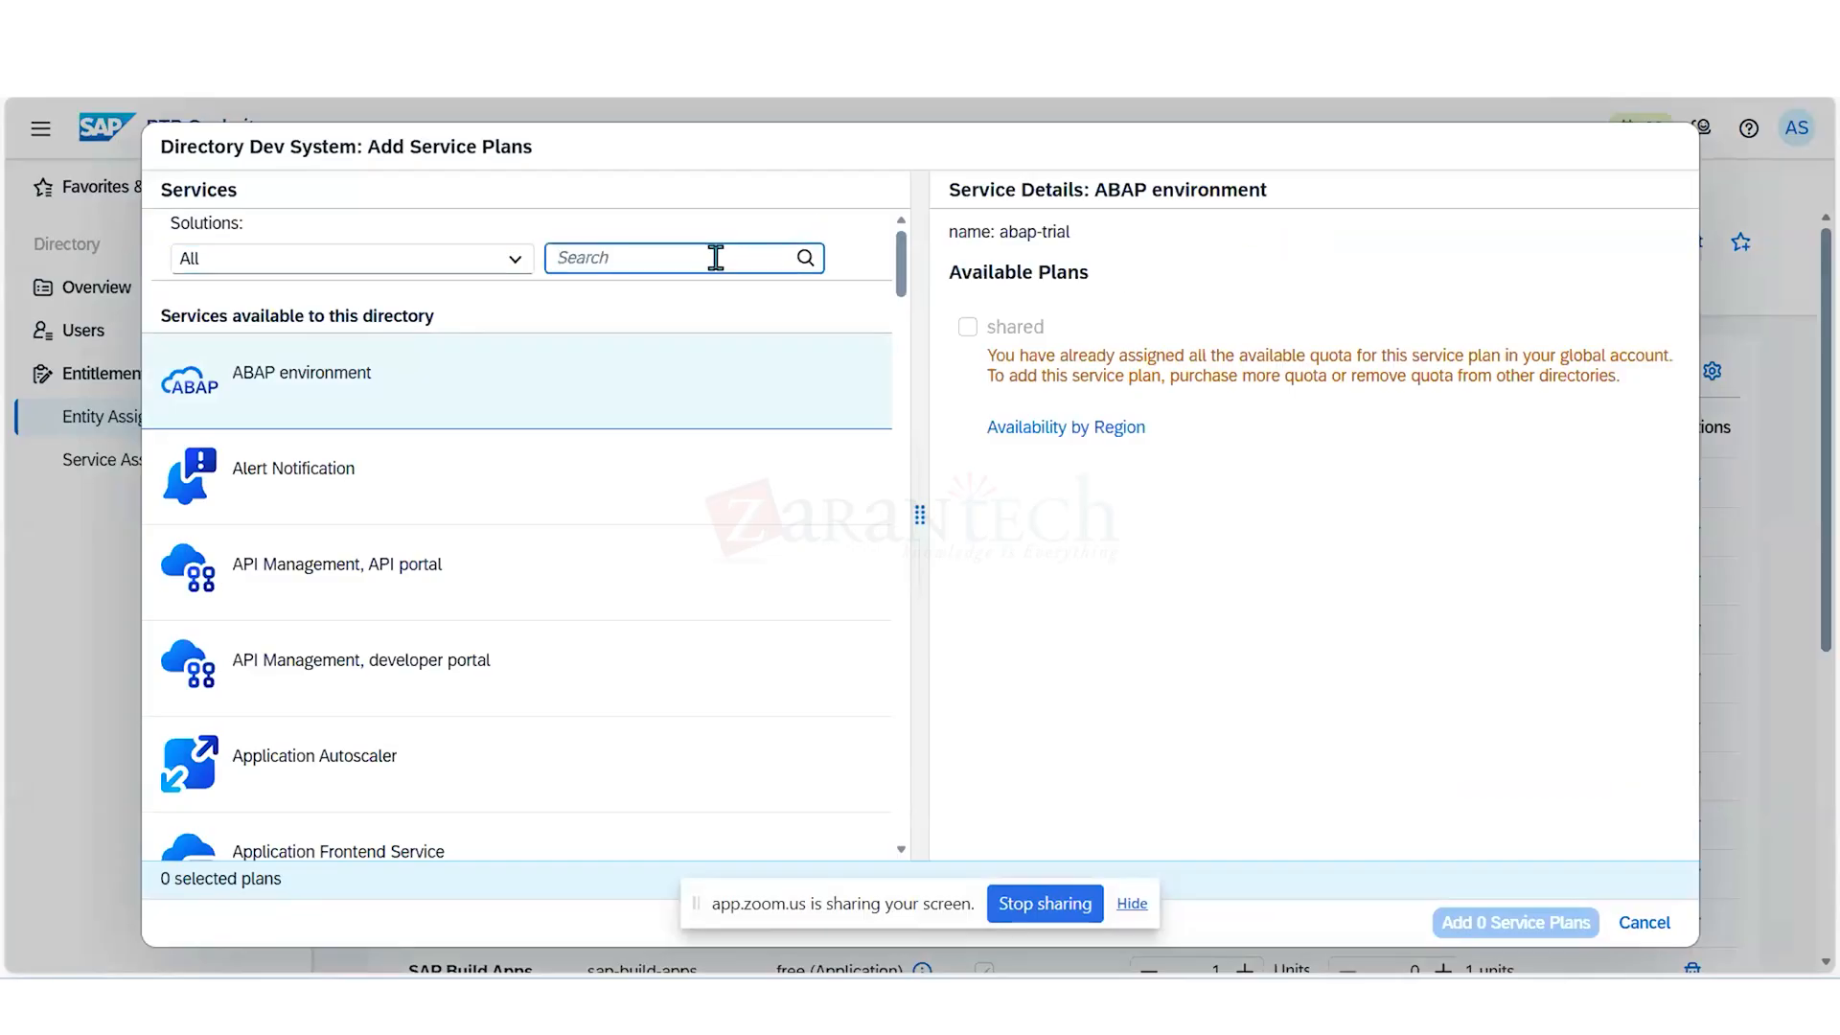
type("bu")
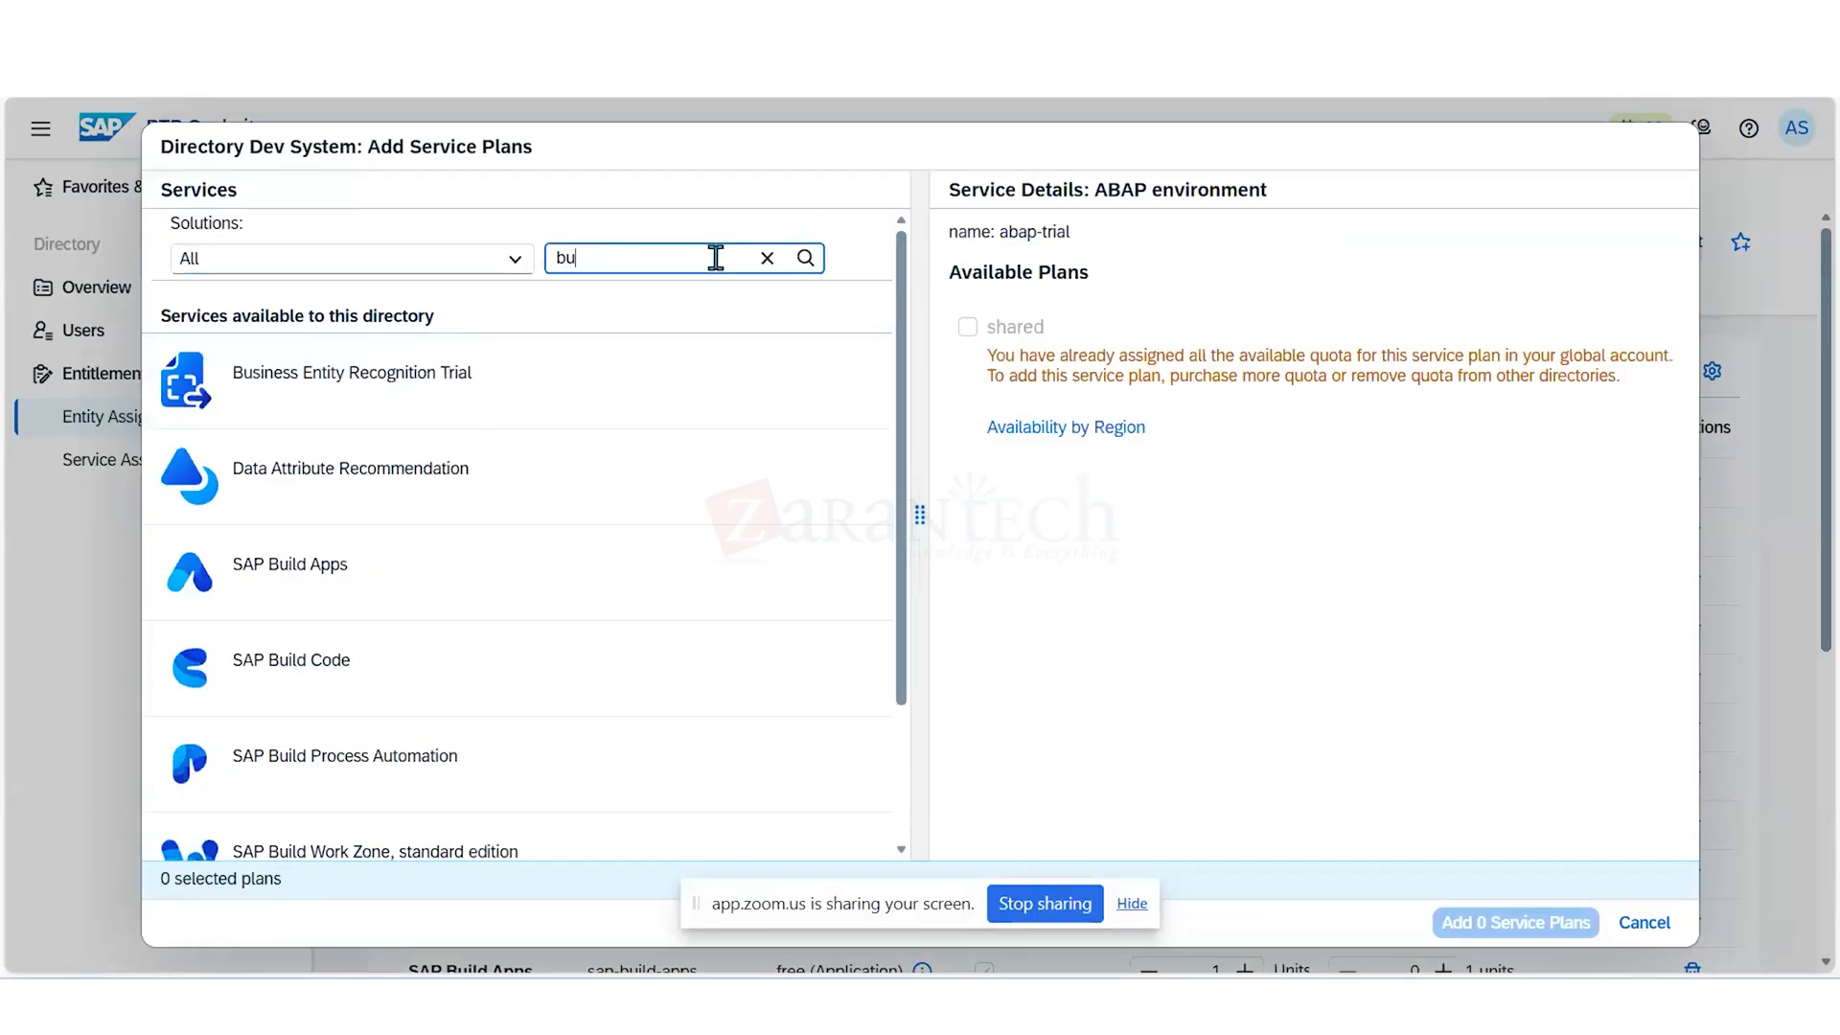
type("siness")
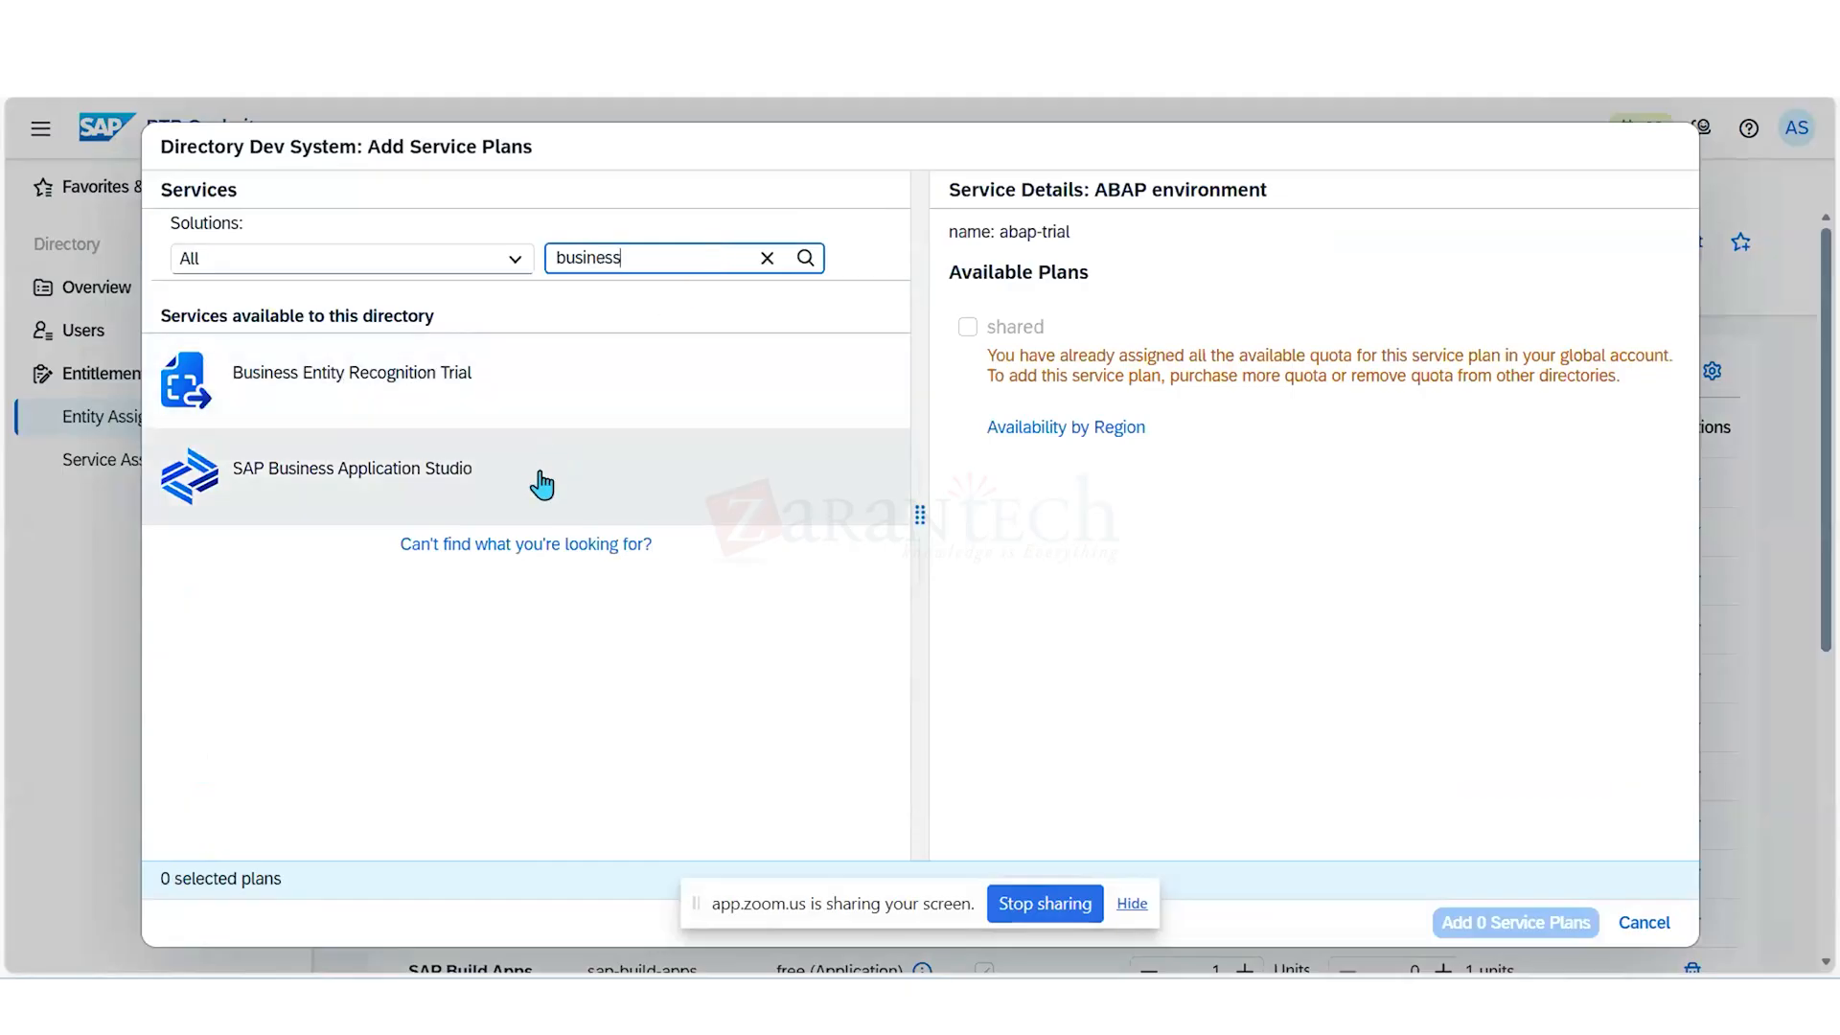
left_click(539, 482)
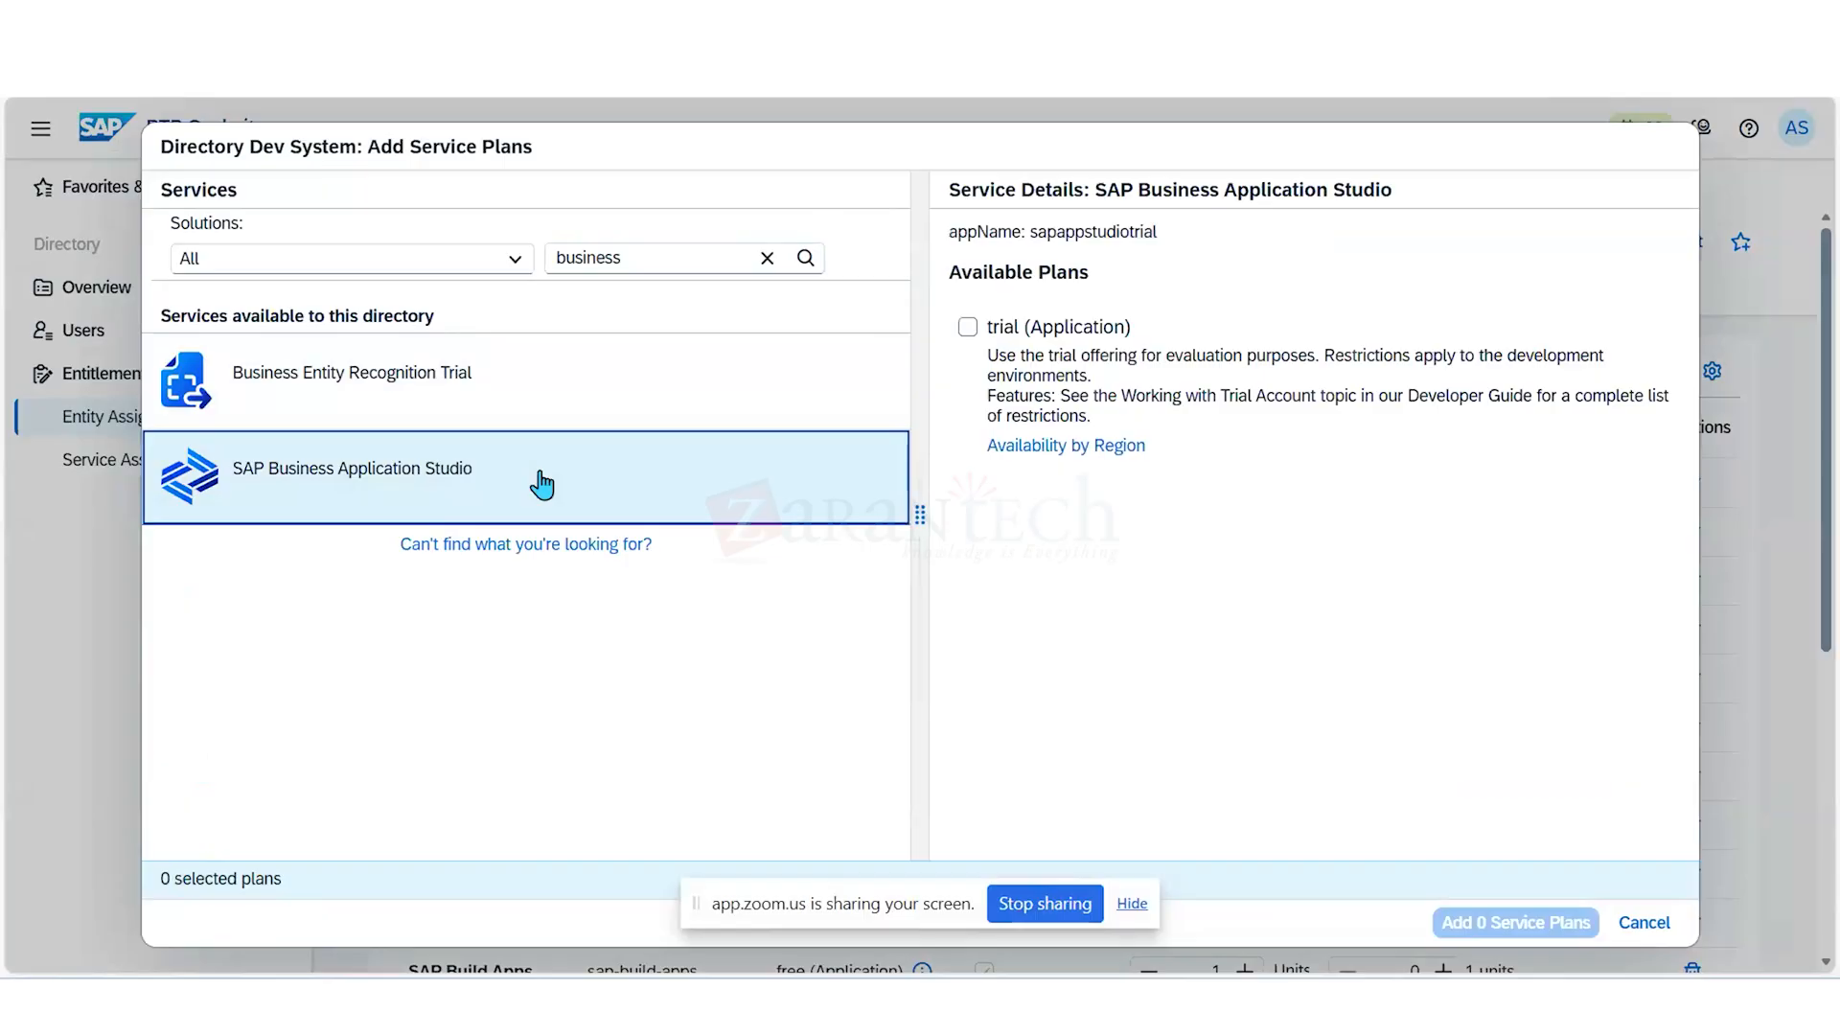
left_click(969, 328)
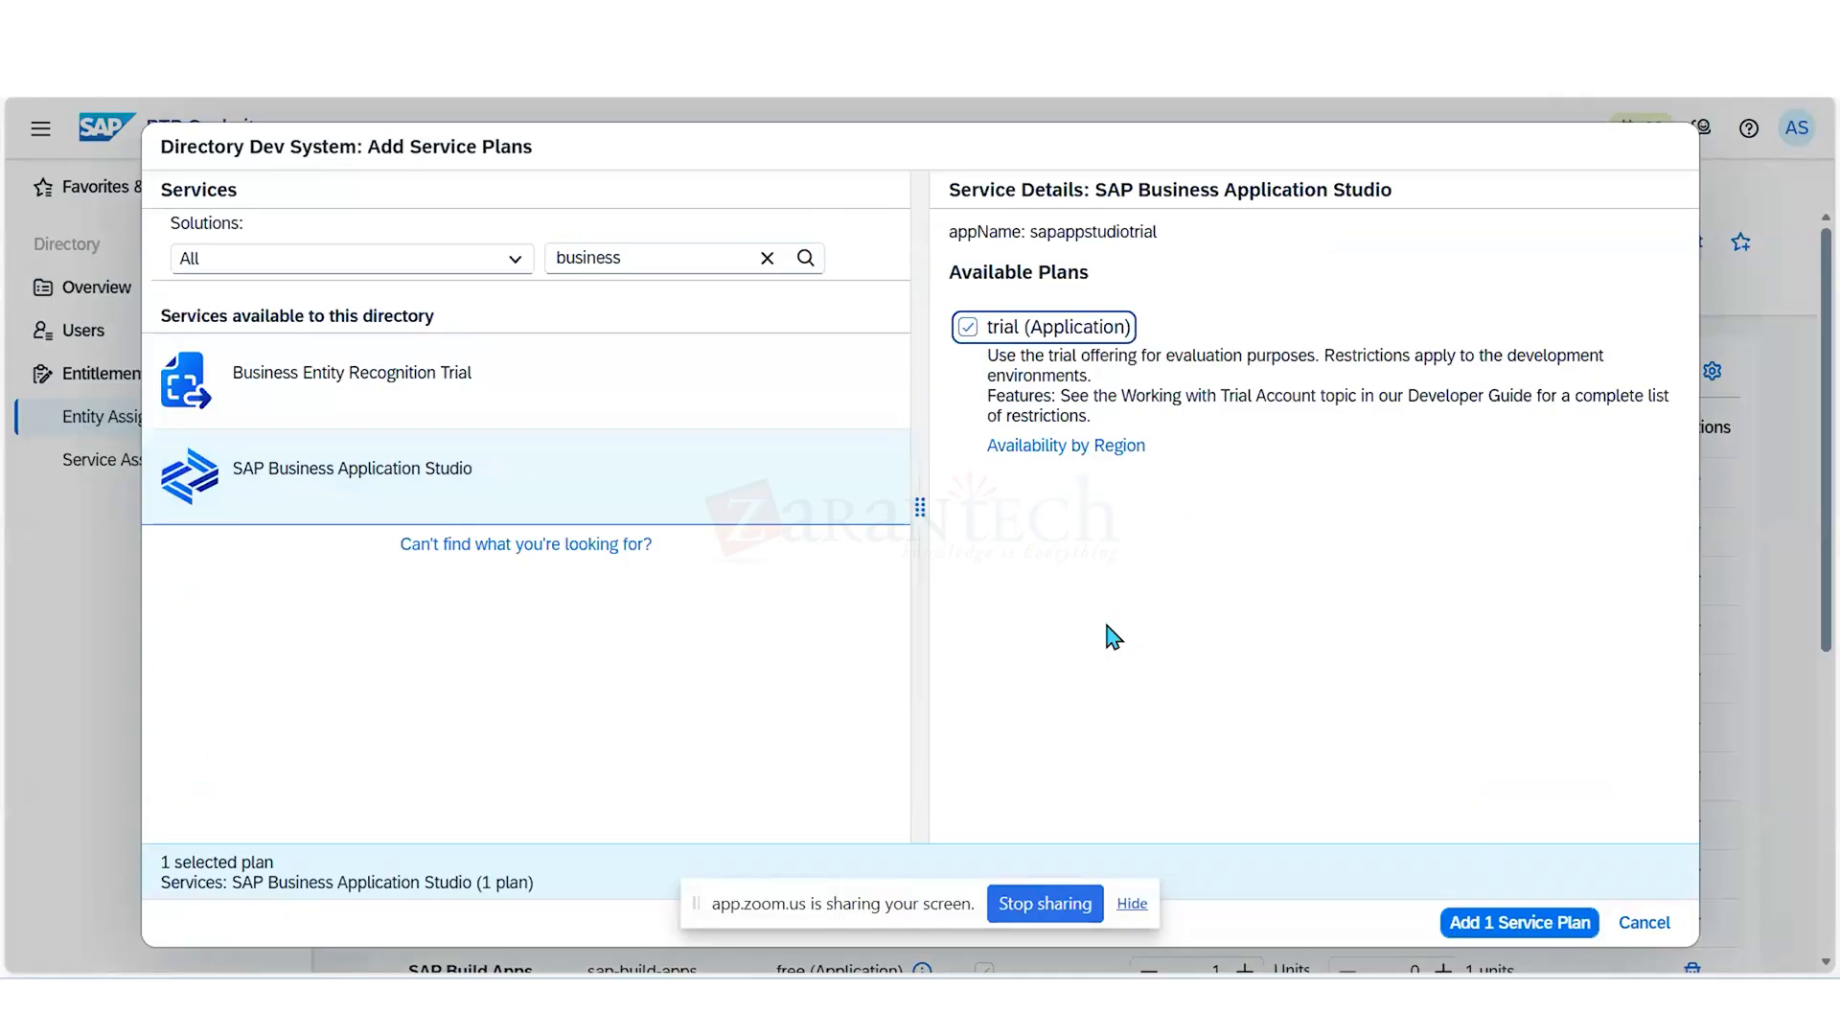
- Filter the services by "identi" and select the application and default (Application) plans of Cloud Identity Services
left_click(687, 258)
double_click(687, 258)
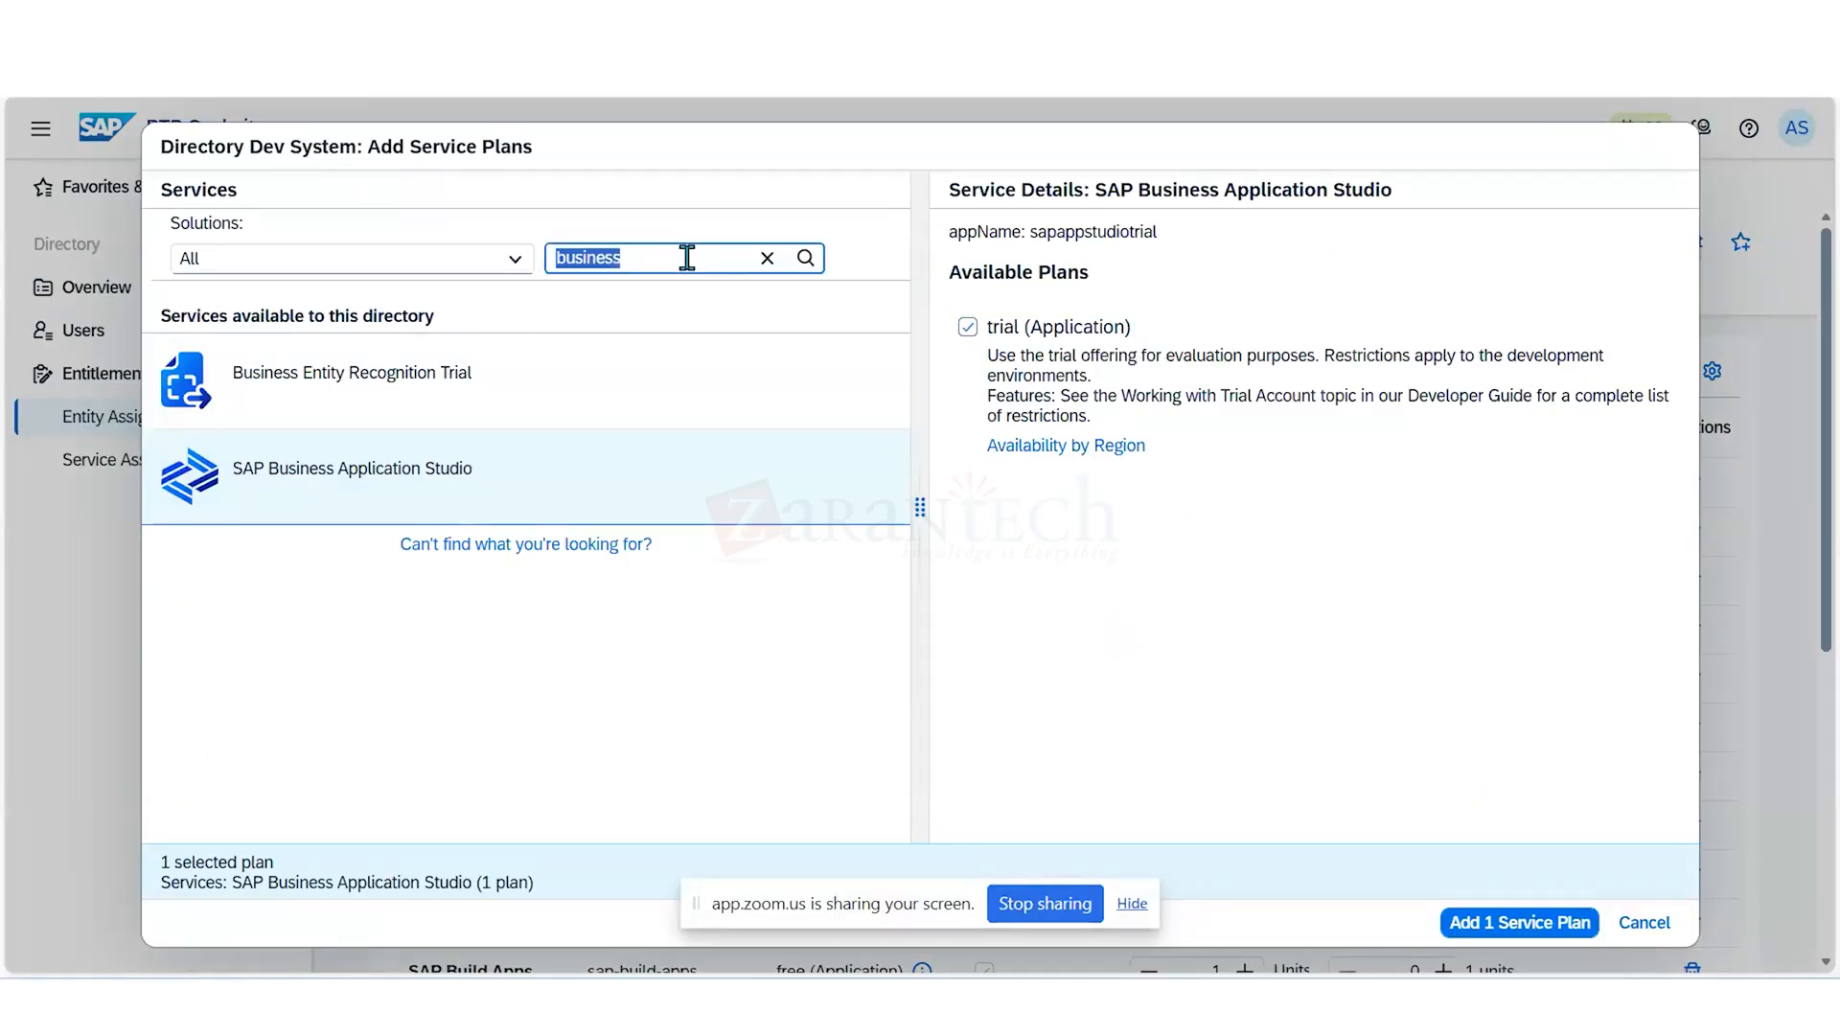
type("cl")
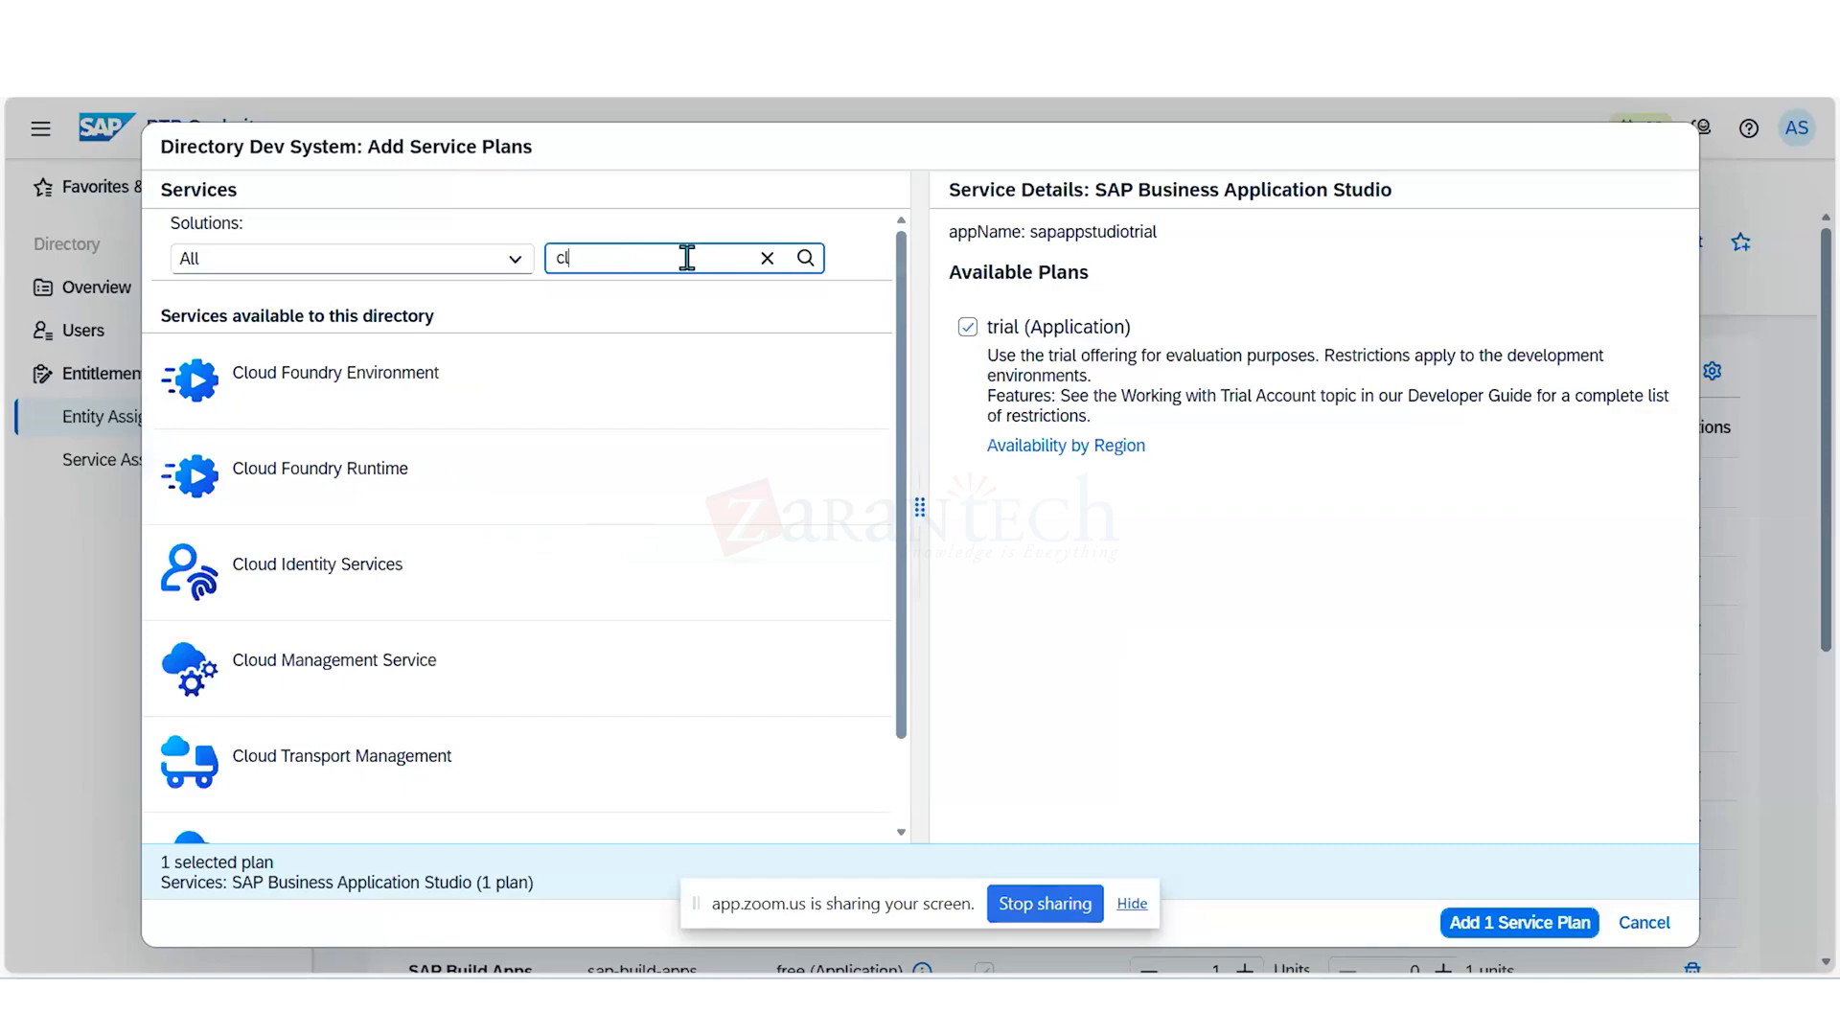
key("BackSpace")
type("identi")
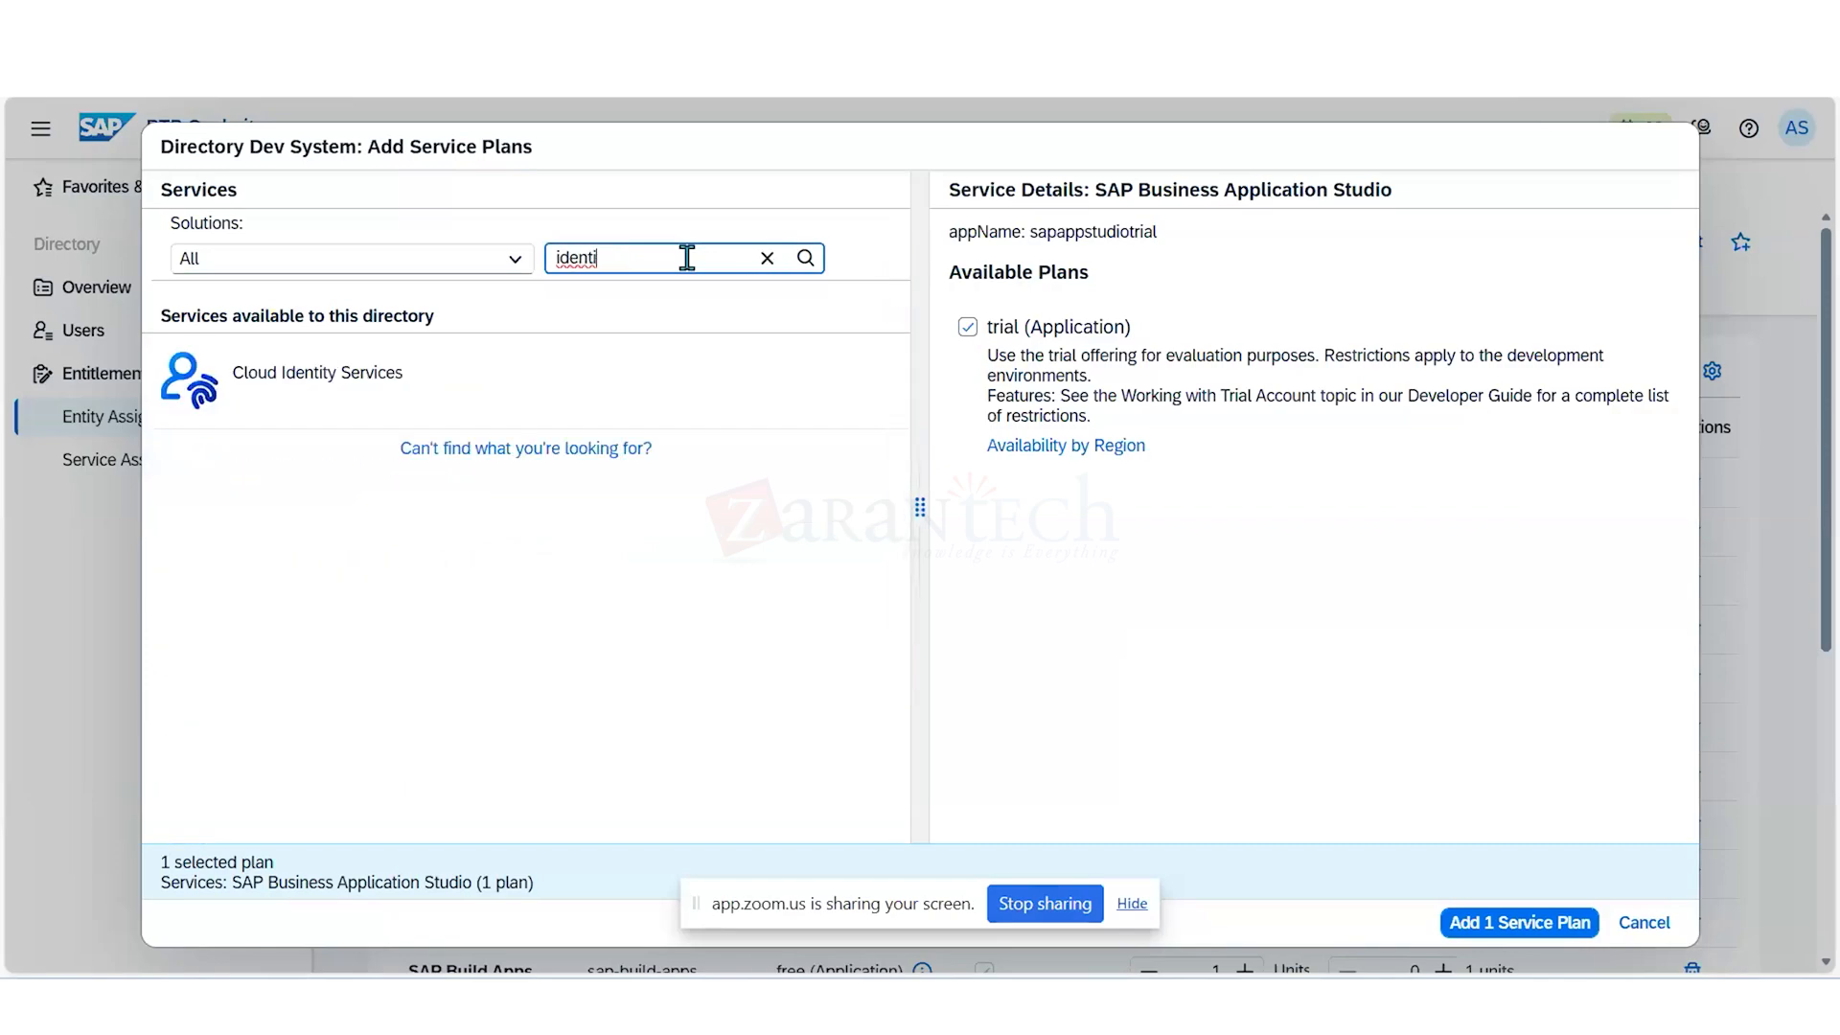
left_click(616, 377)
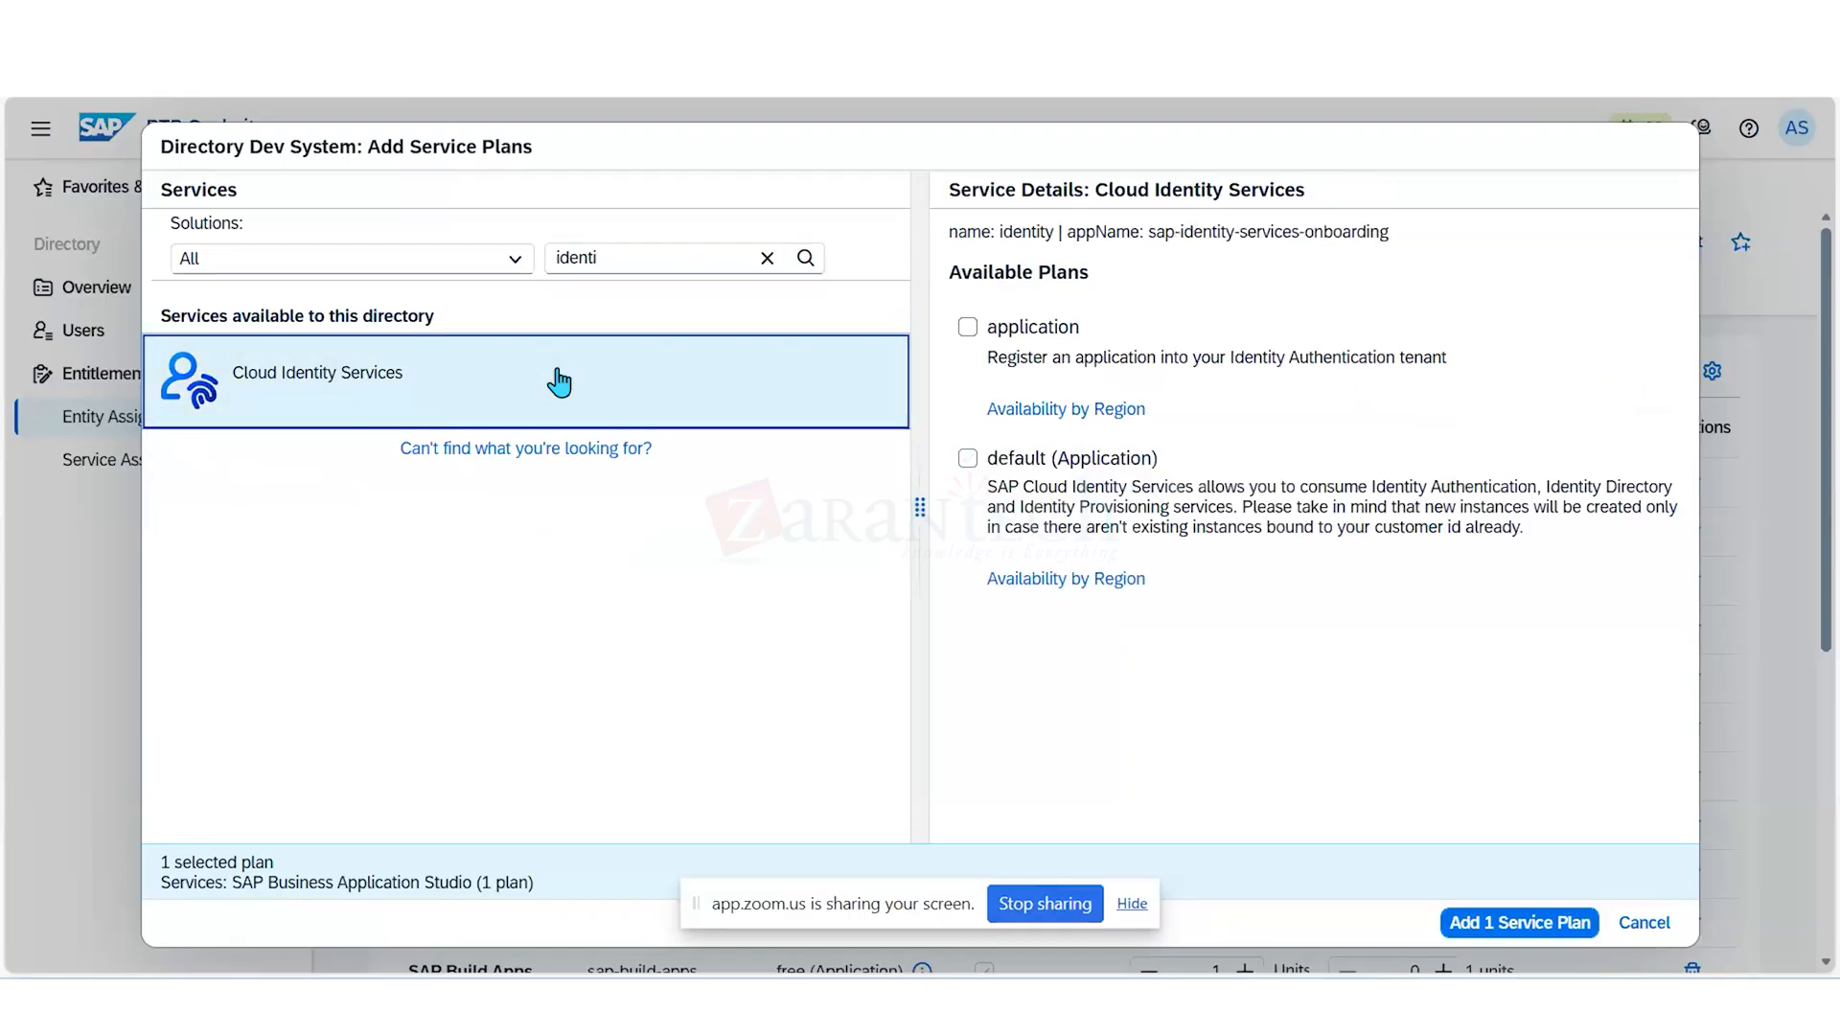
left_click(966, 327)
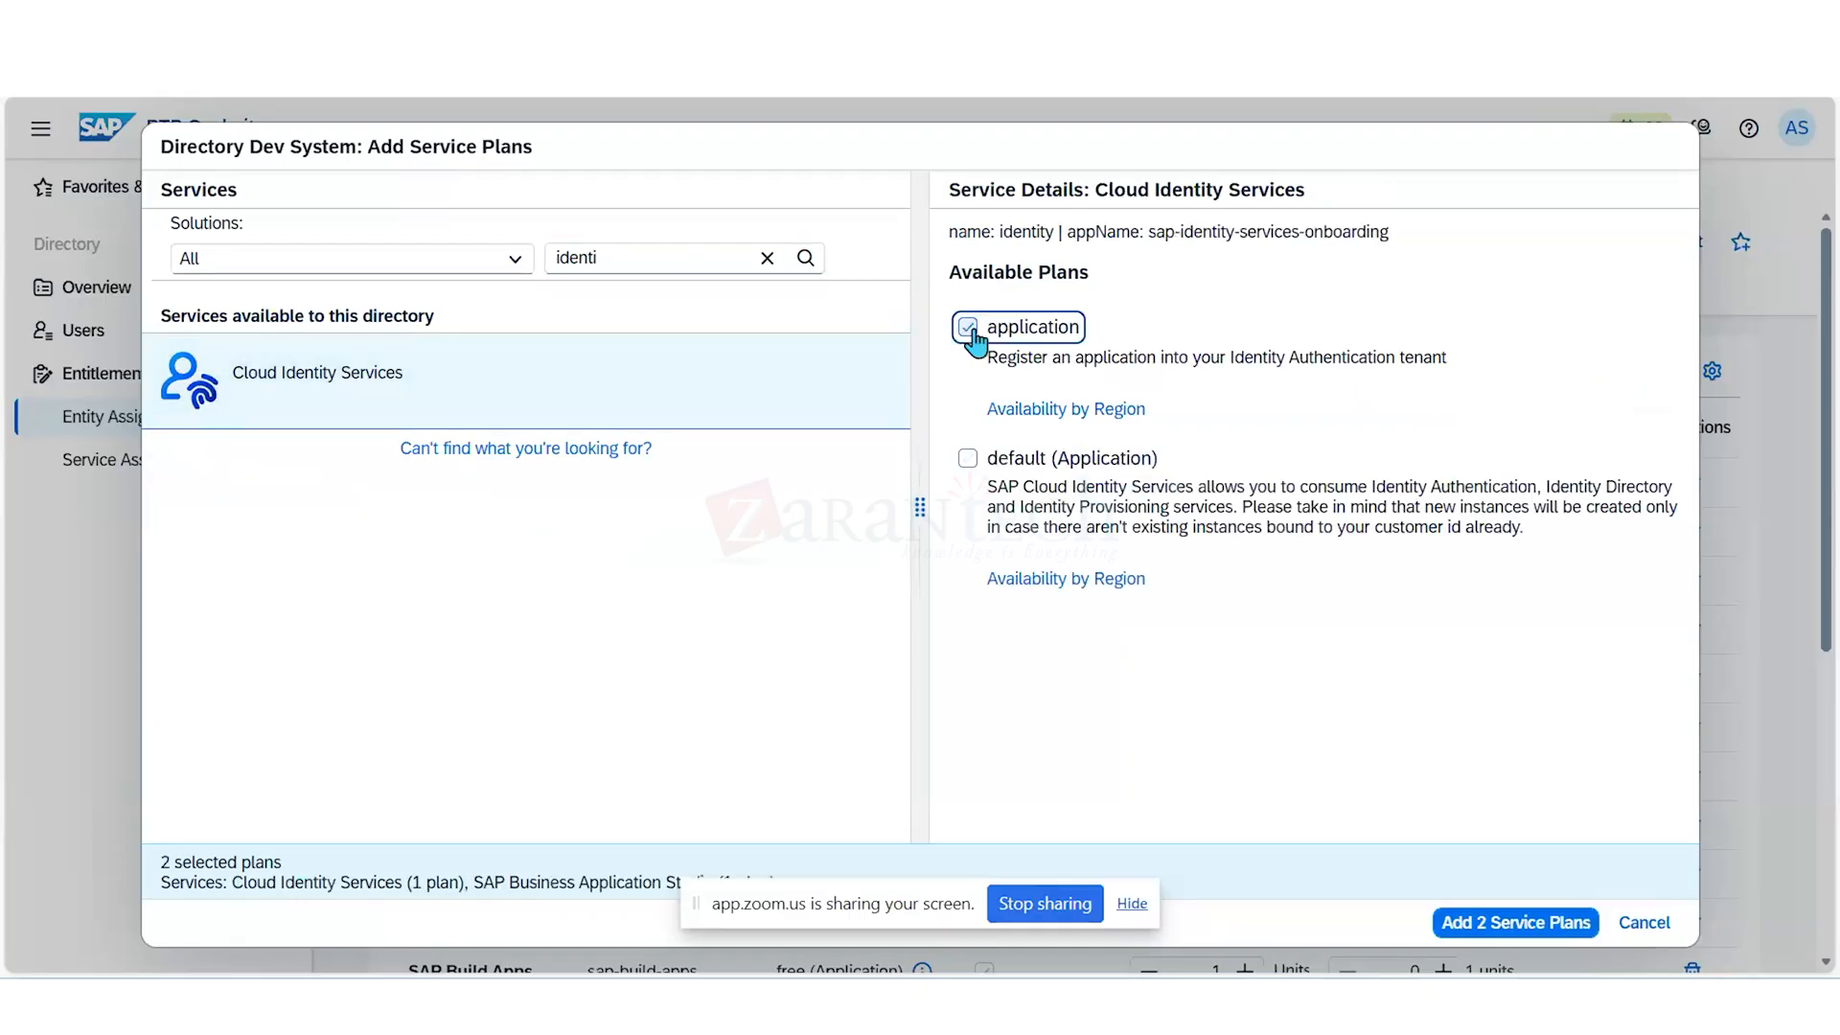
left_click(967, 459)
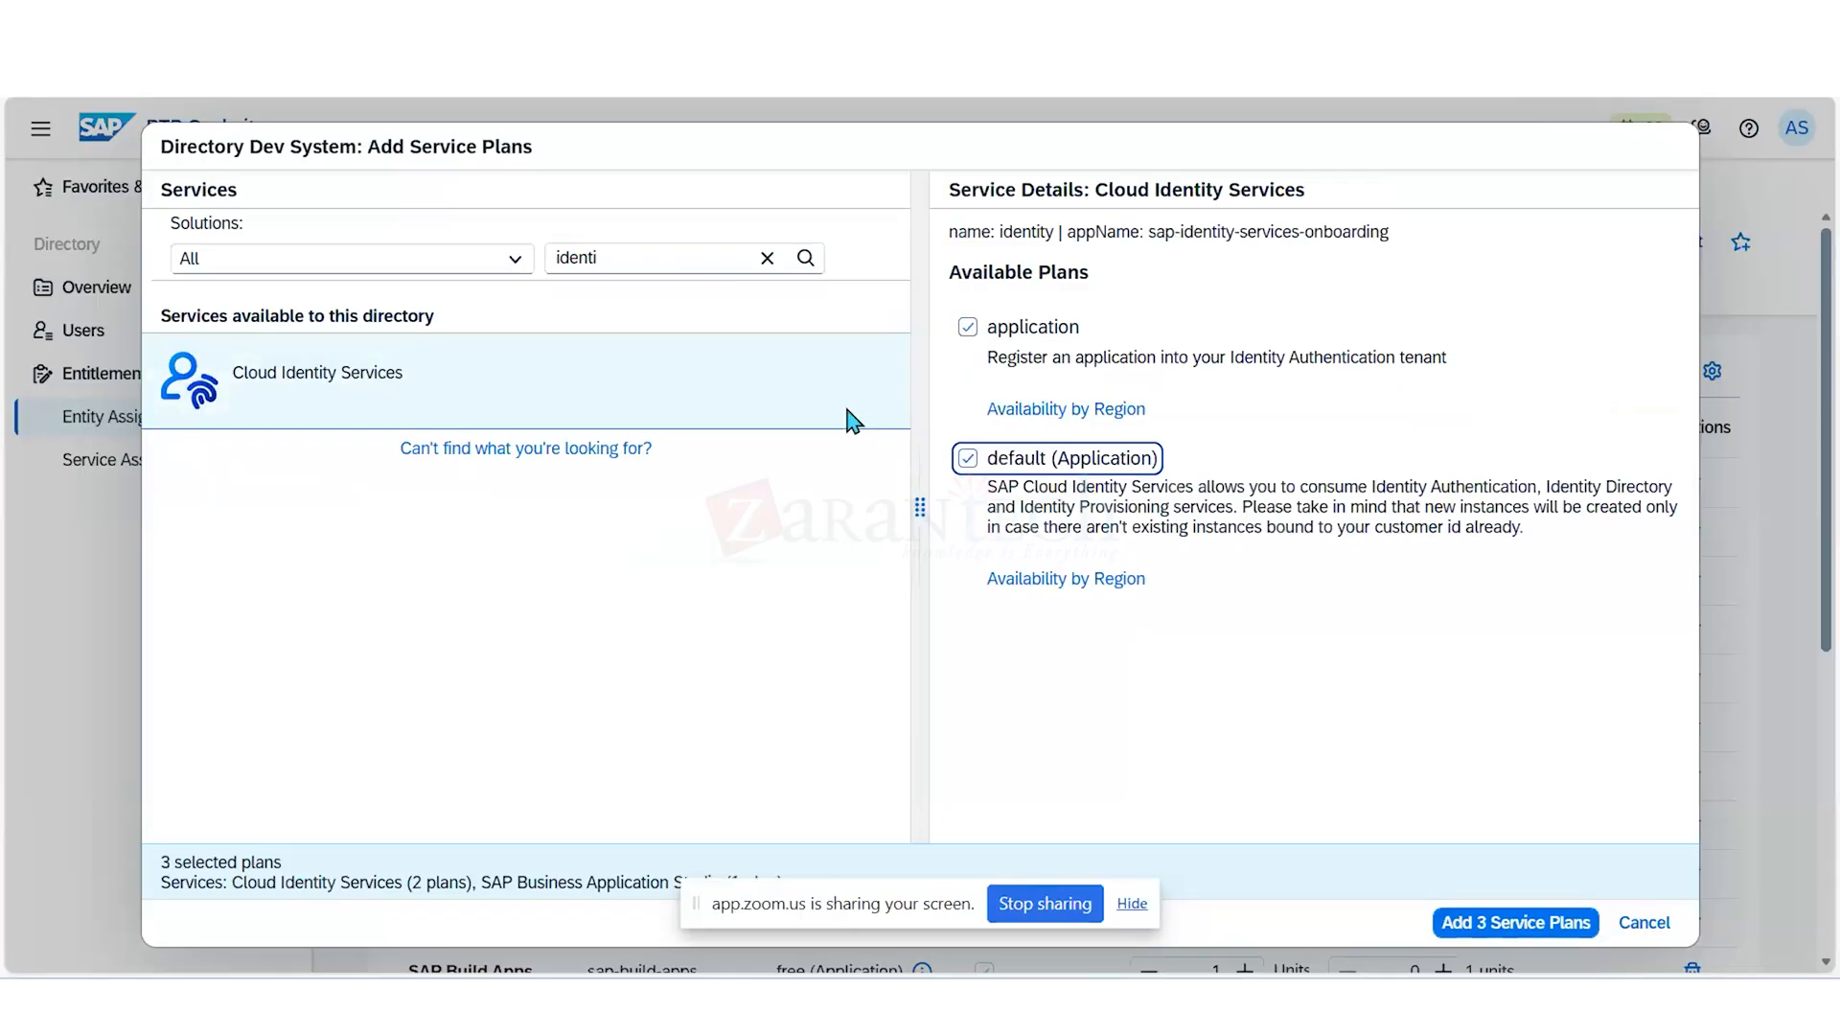
- Filter the services by "cloud foun" and select the trial plan of Cloud Foundry Environment
left_click(654, 261)
key("BackSpace")
key("BackSpace")
key("BackSpace")
key("BackSpace")
key("BackSpace")
key("BackSpace")
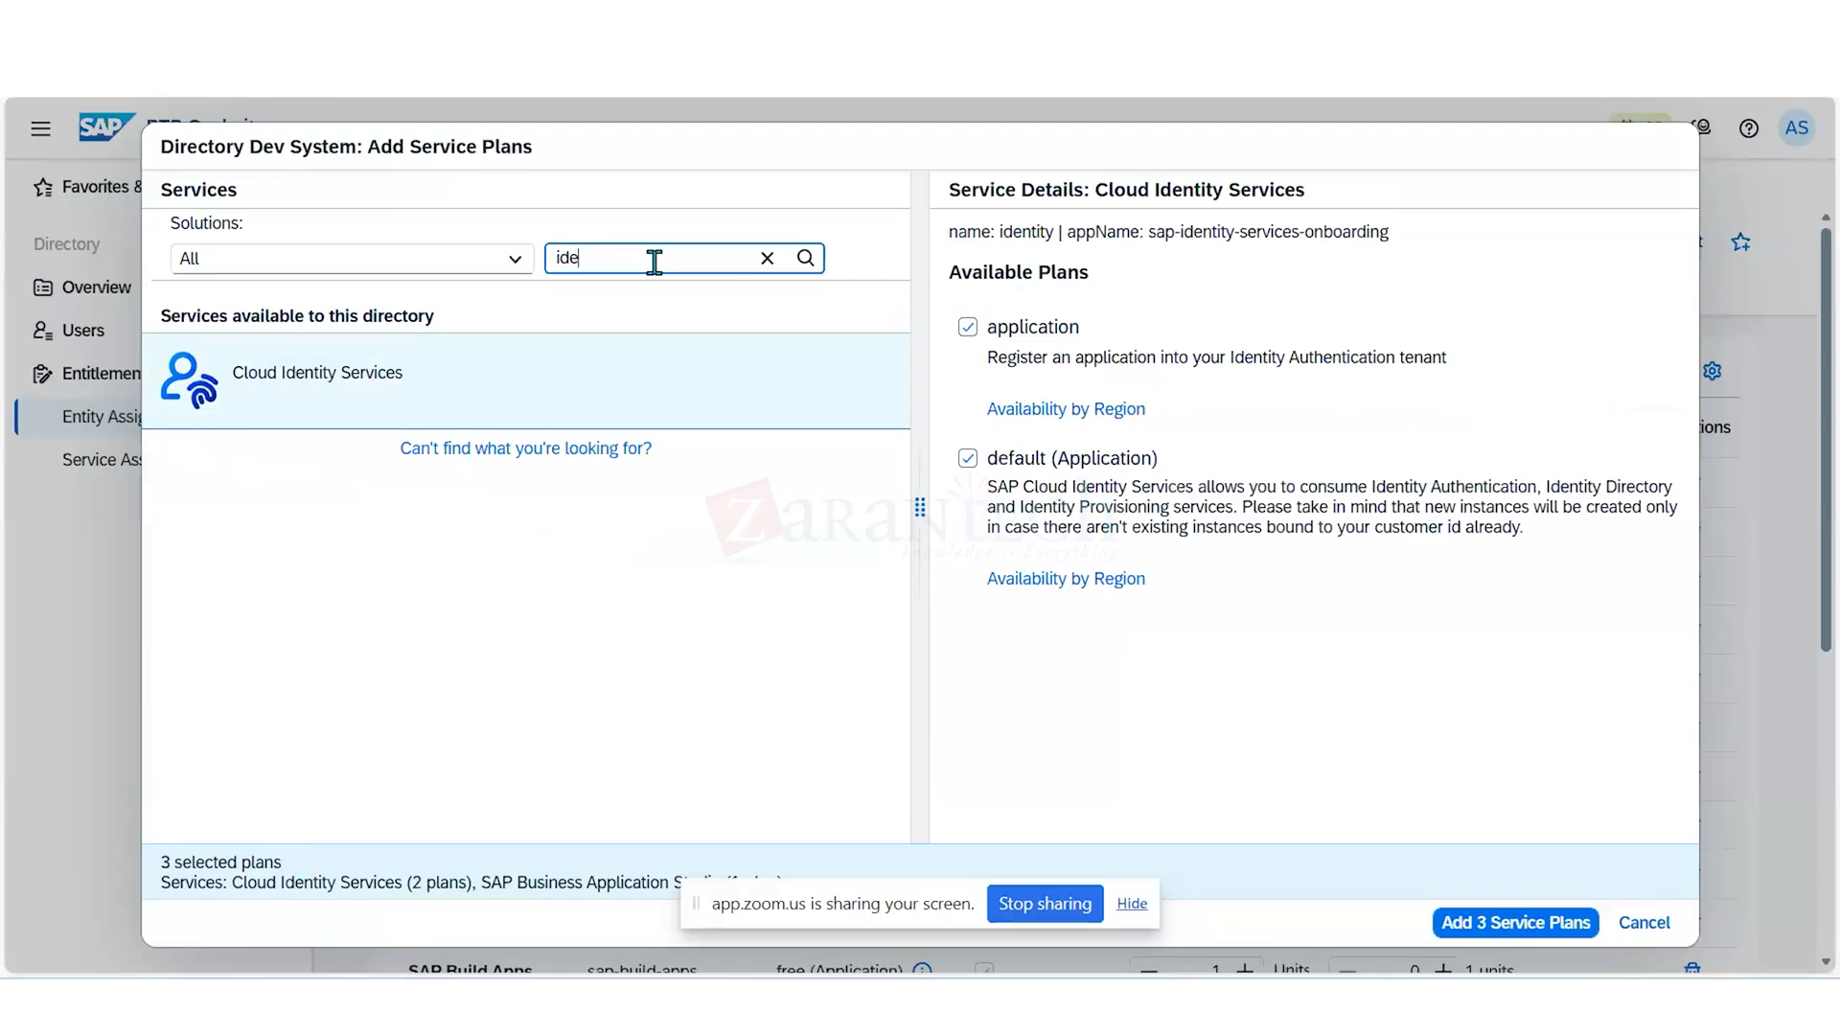
type("clou")
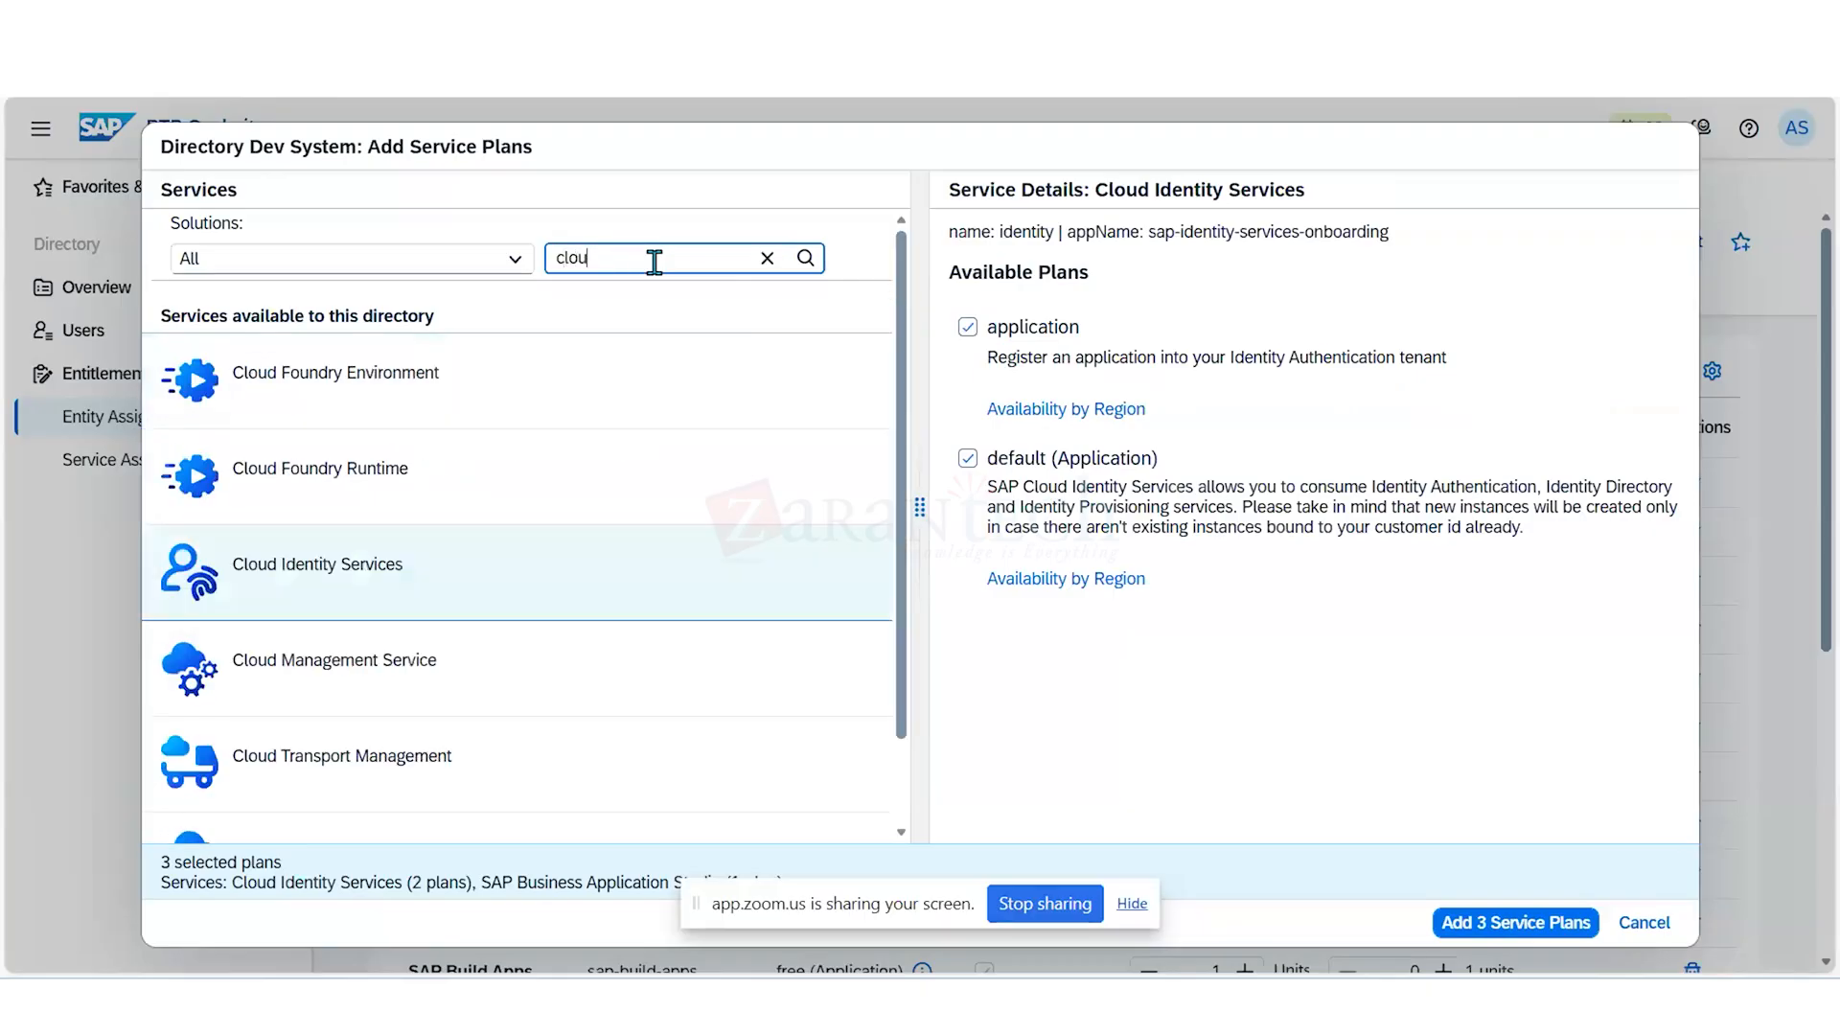
type("d foun")
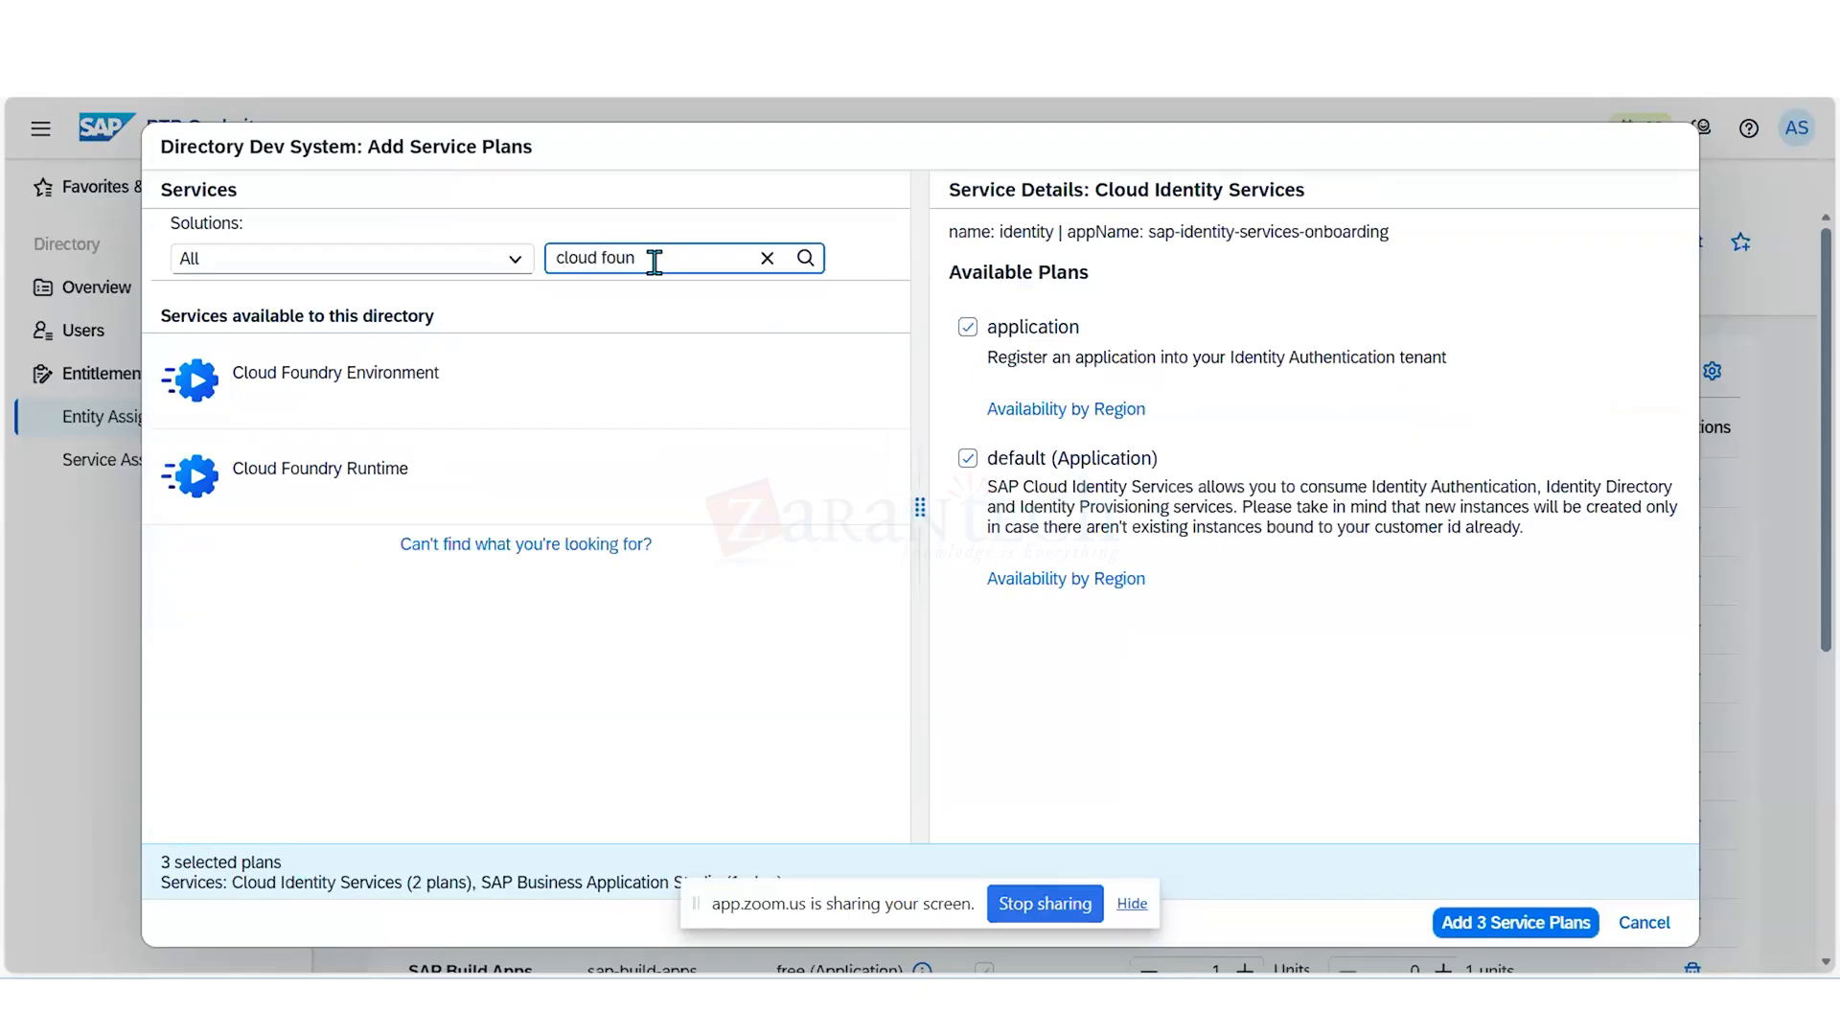
left_click(508, 380)
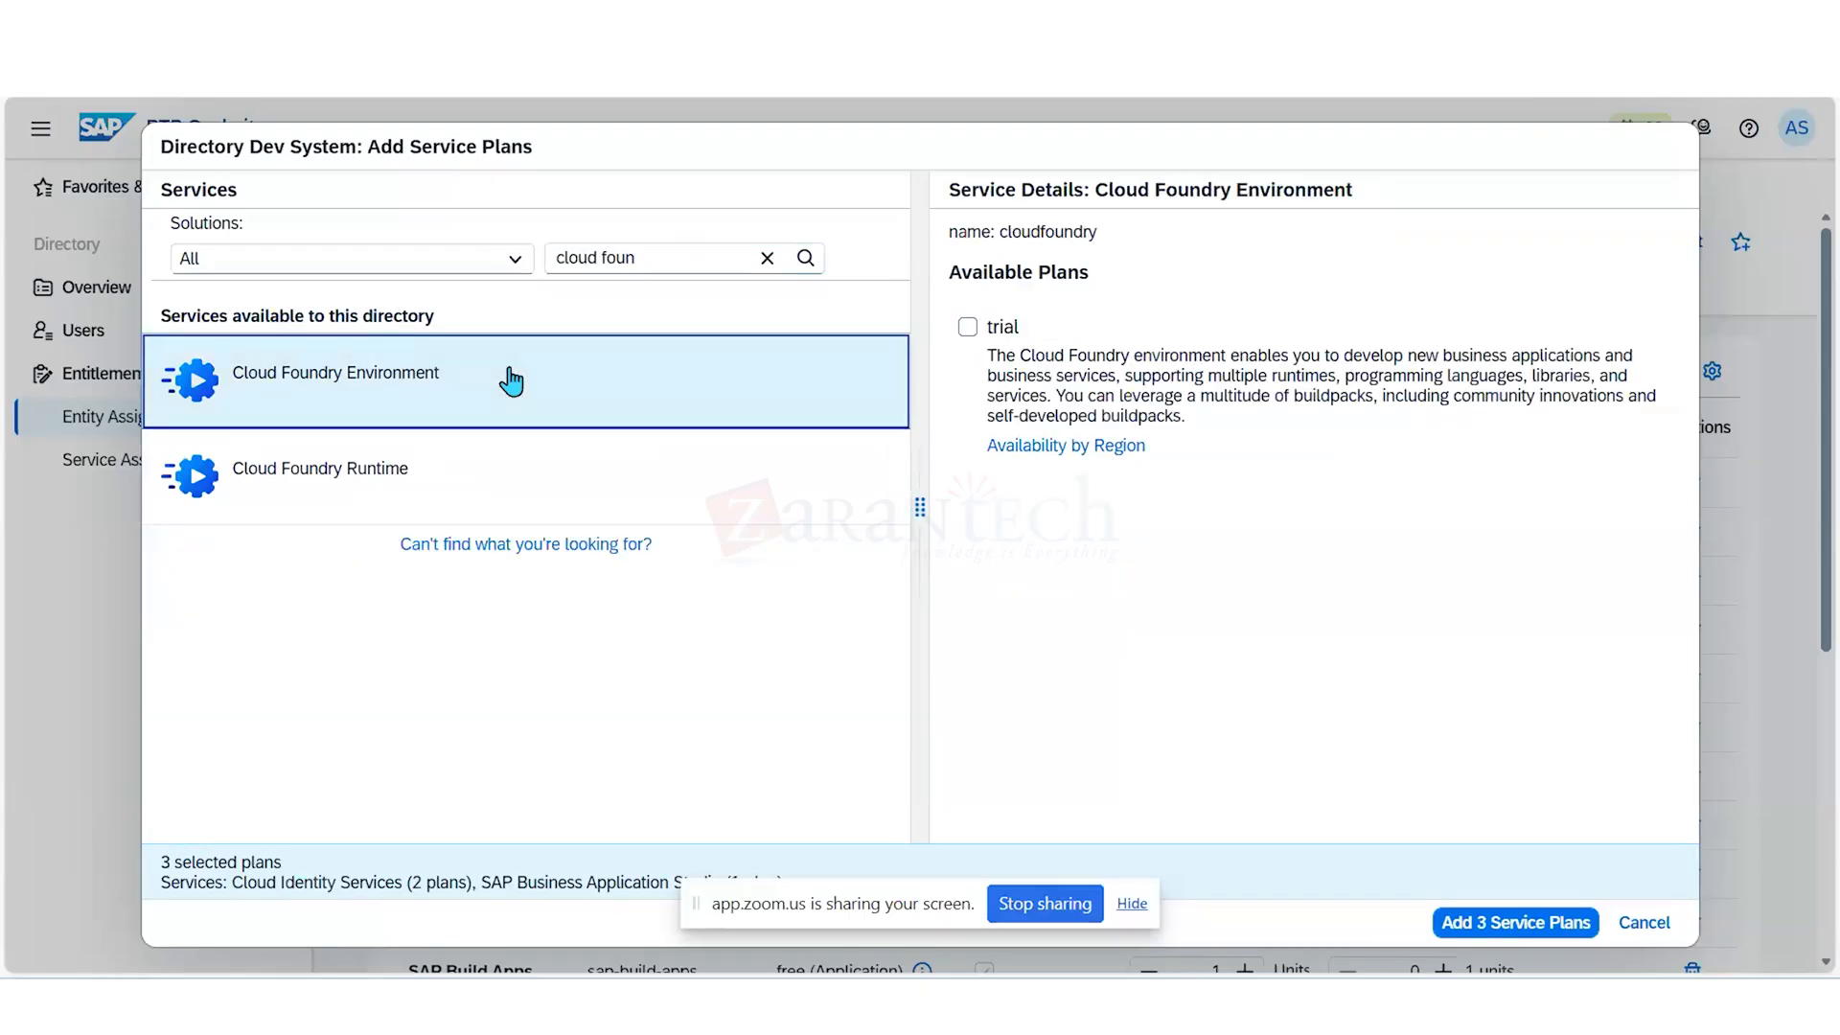
left_click(969, 331)
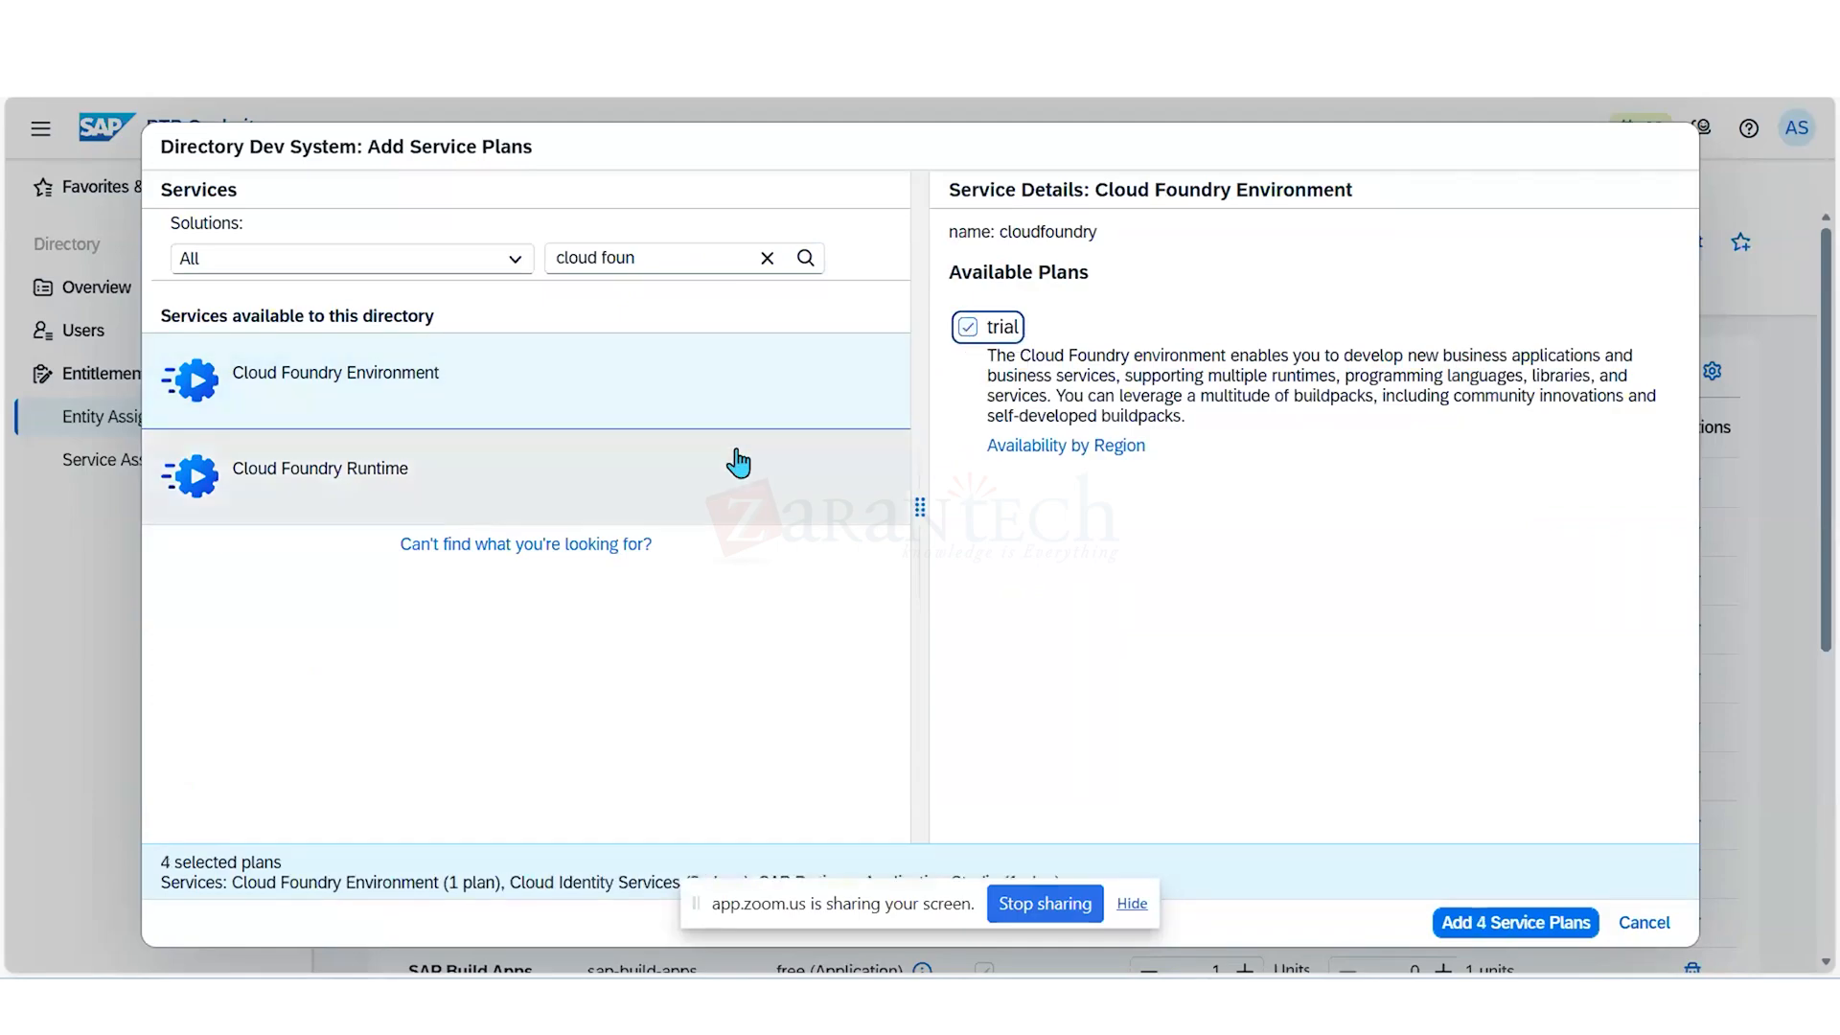
- Select both MEMORY plans of Cloud Foundry Runtime
left_click(723, 467)
left_click(968, 327)
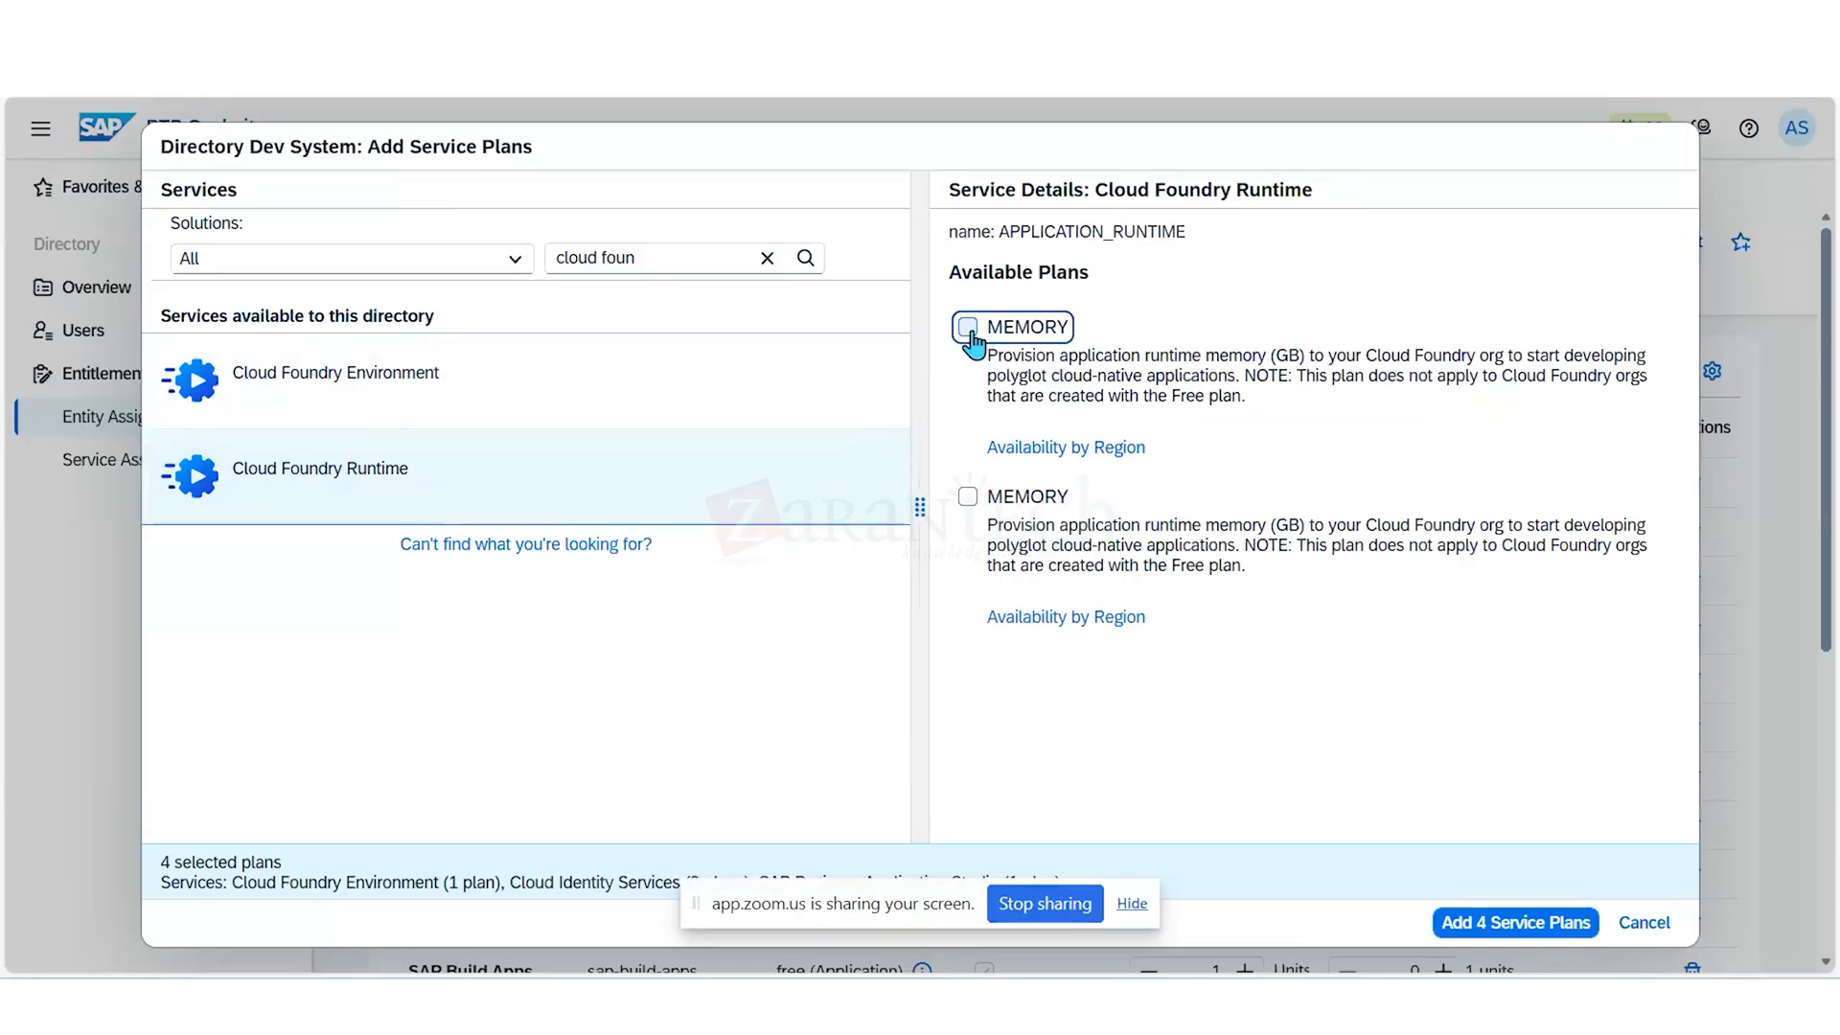
left_click(962, 498)
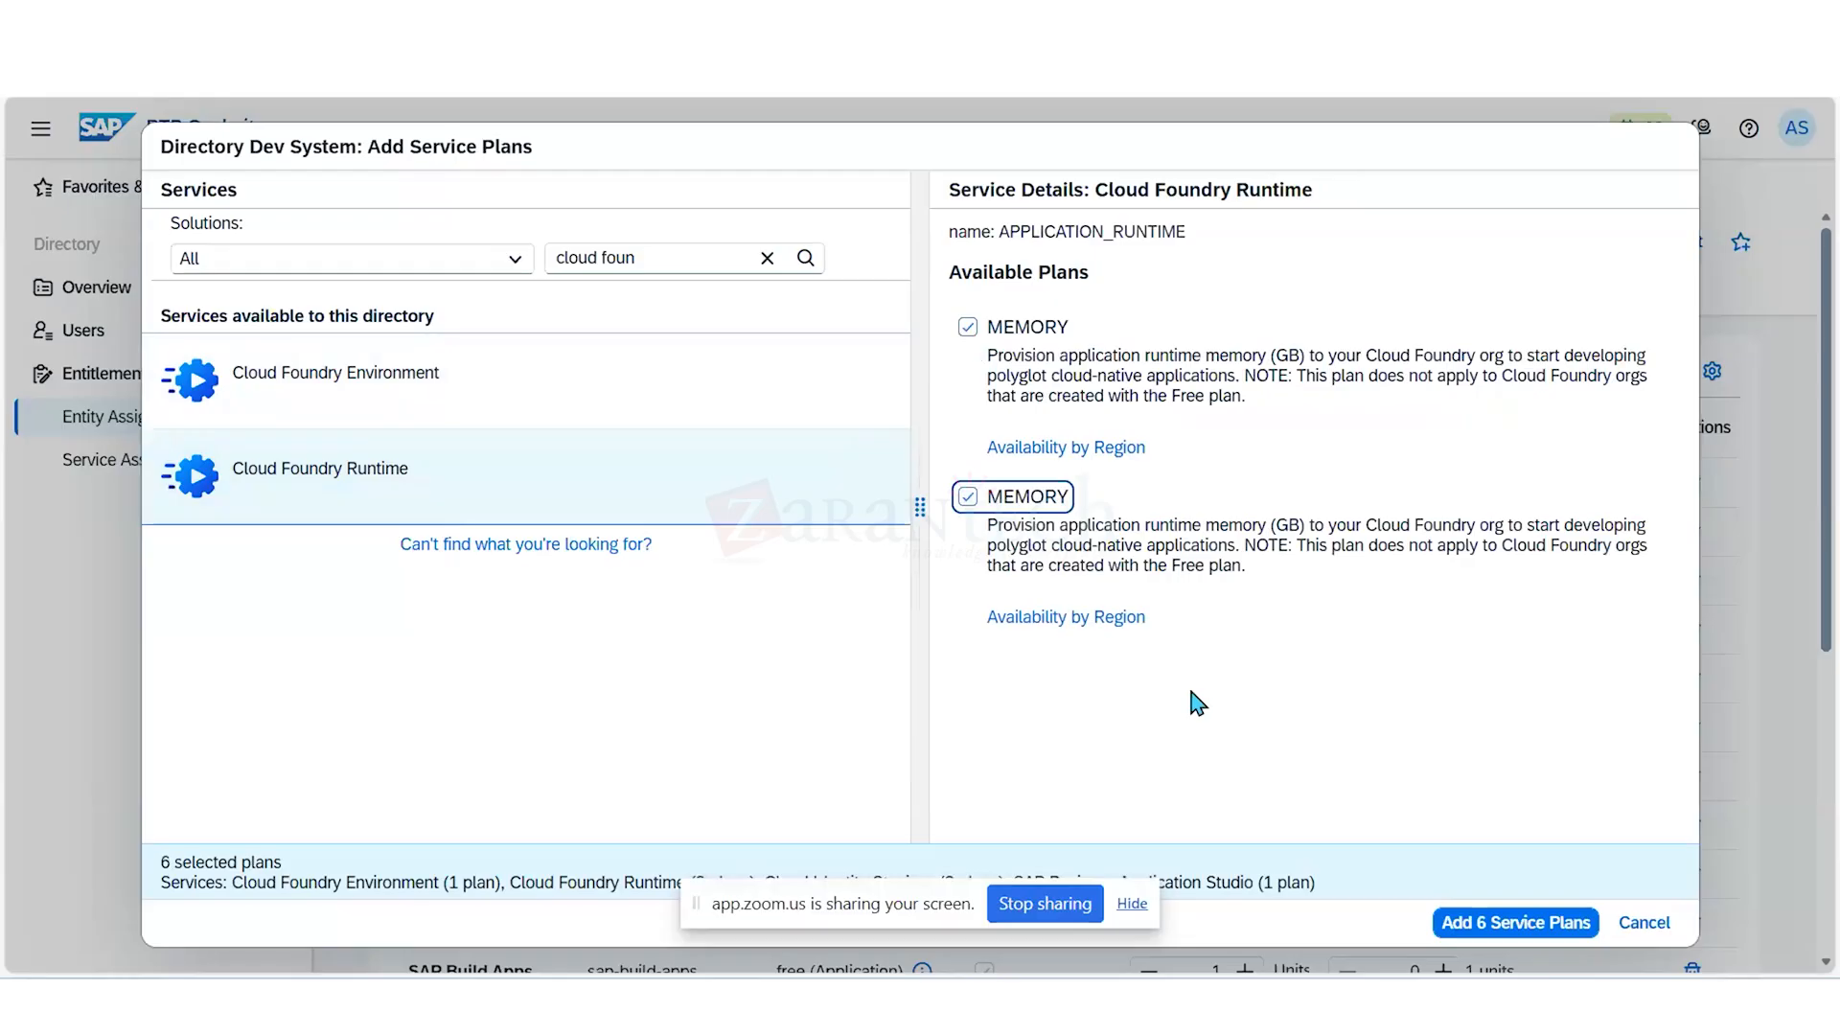
- Filter the services by "SAP HANA" and select the relational-data-lake-free, hana-free, hana-cloud-connection-free and tools (Application) plans of SAP HANA Cloud
left_click(703, 262)
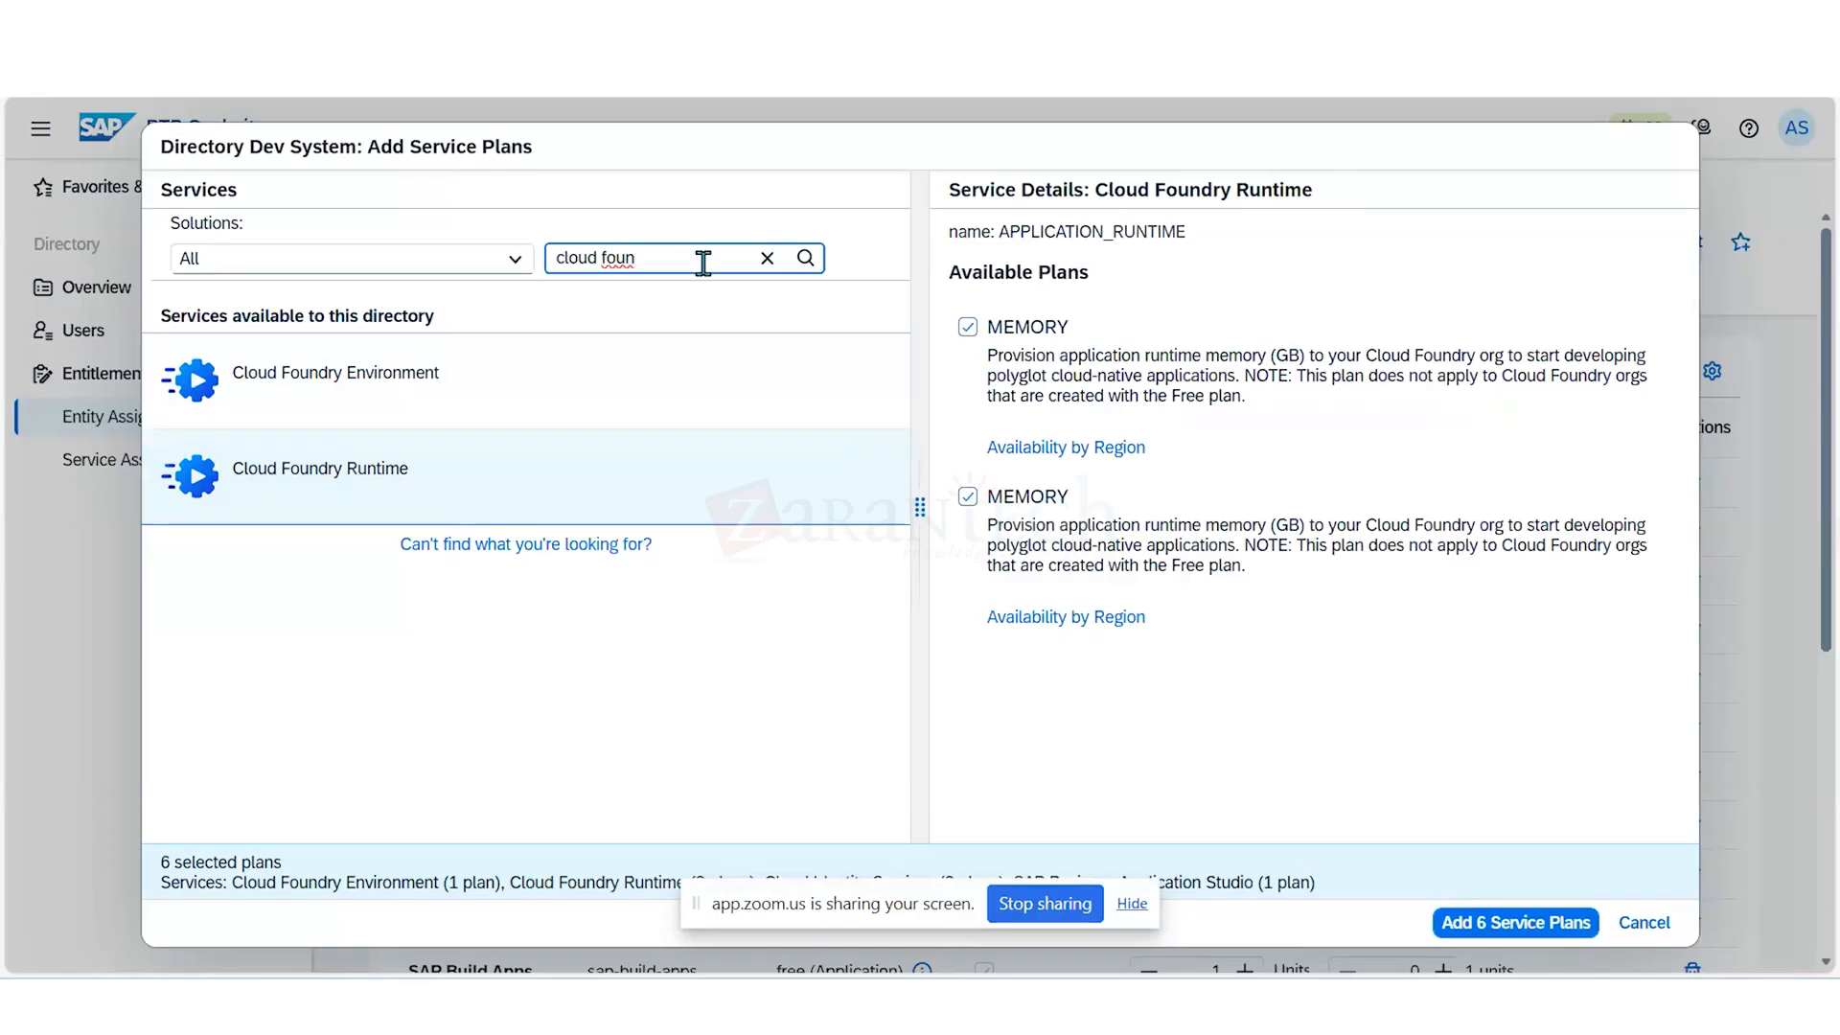
key("BackSpace")
key("BackSpace")
key("BackSpace")
key("BackSpace")
key("BackSpace")
key("BackSpace")
key("BackSpace")
key("BackSpace")
key("BackSpace")
key("BackSpace")
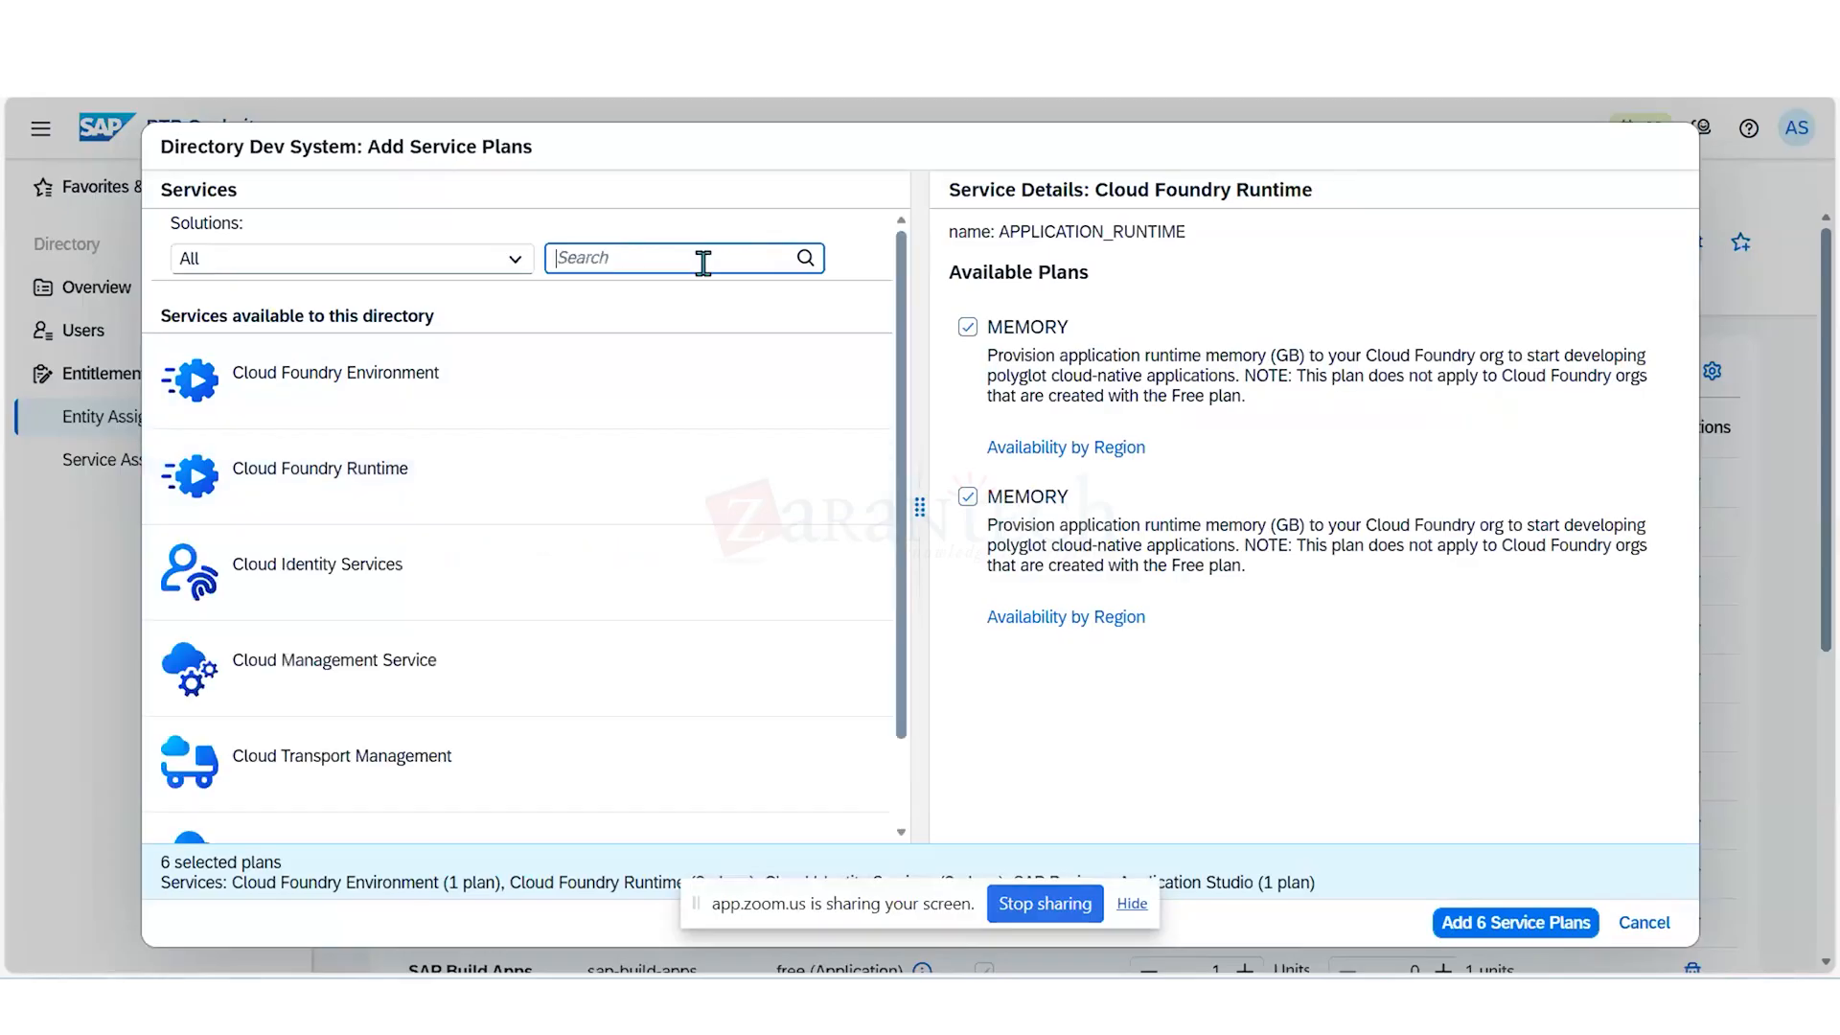
type("SAP HANA")
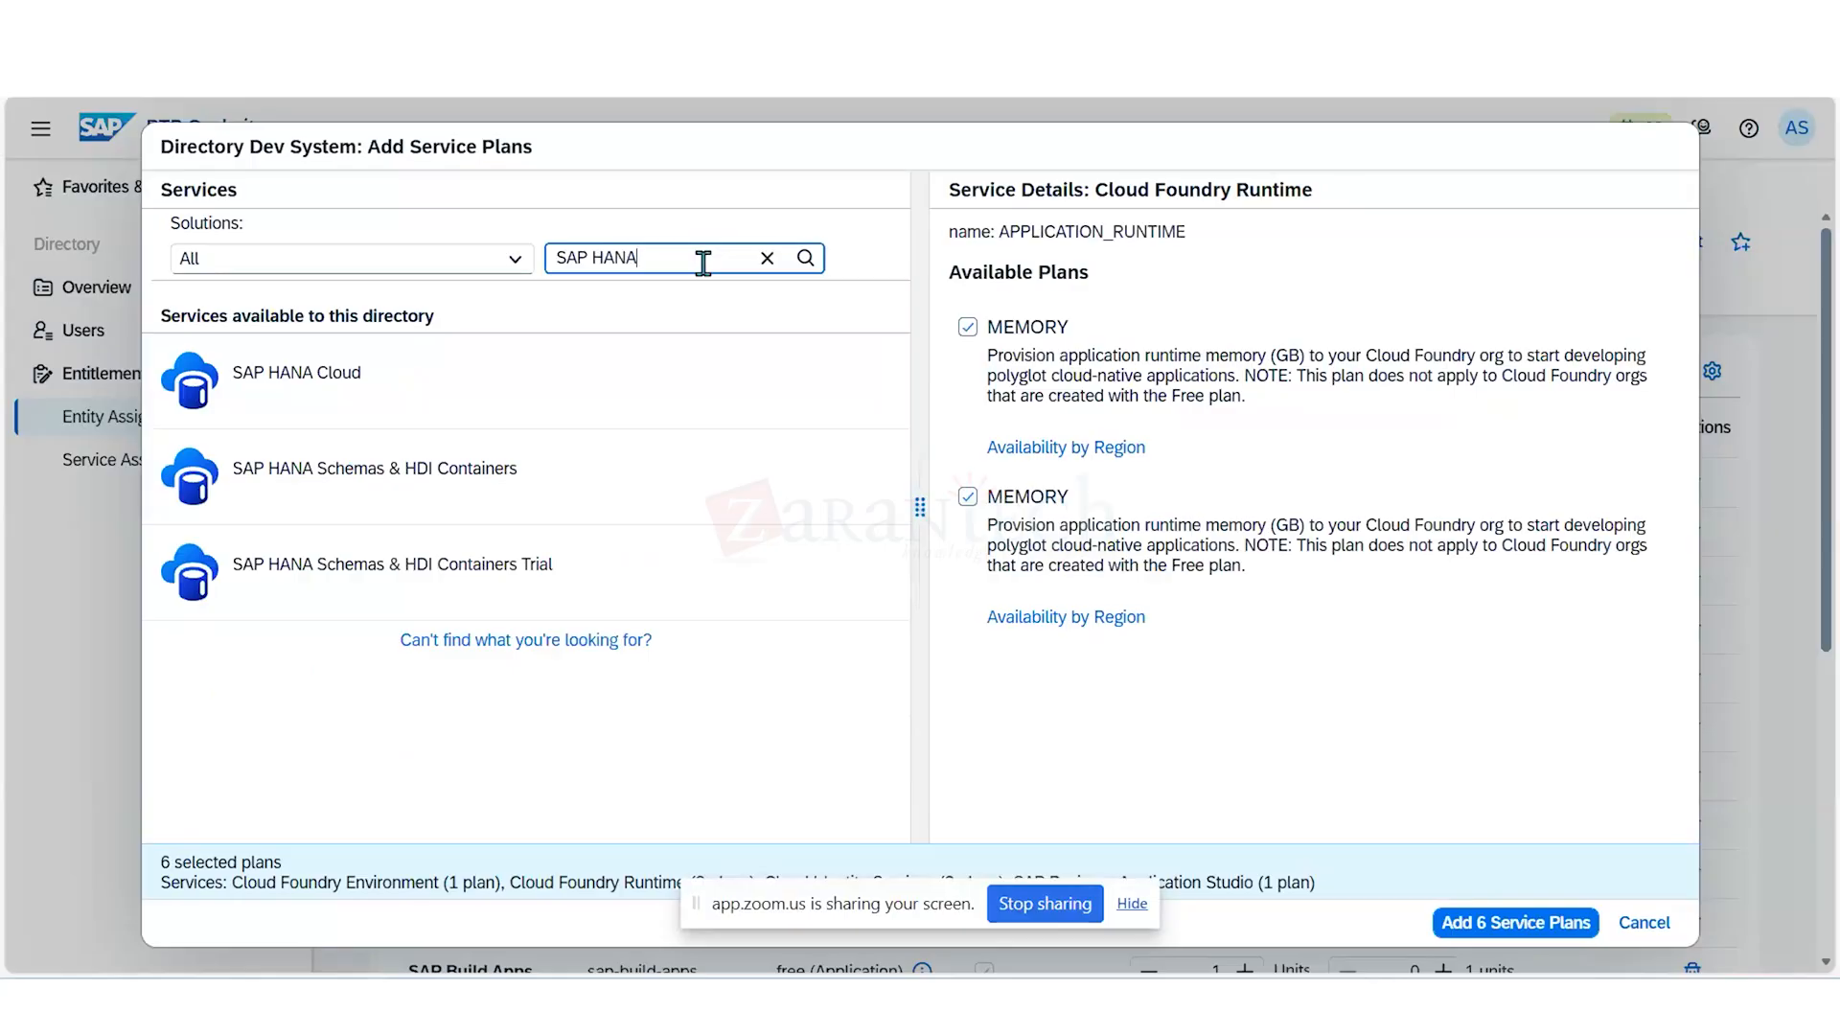
left_click(662, 381)
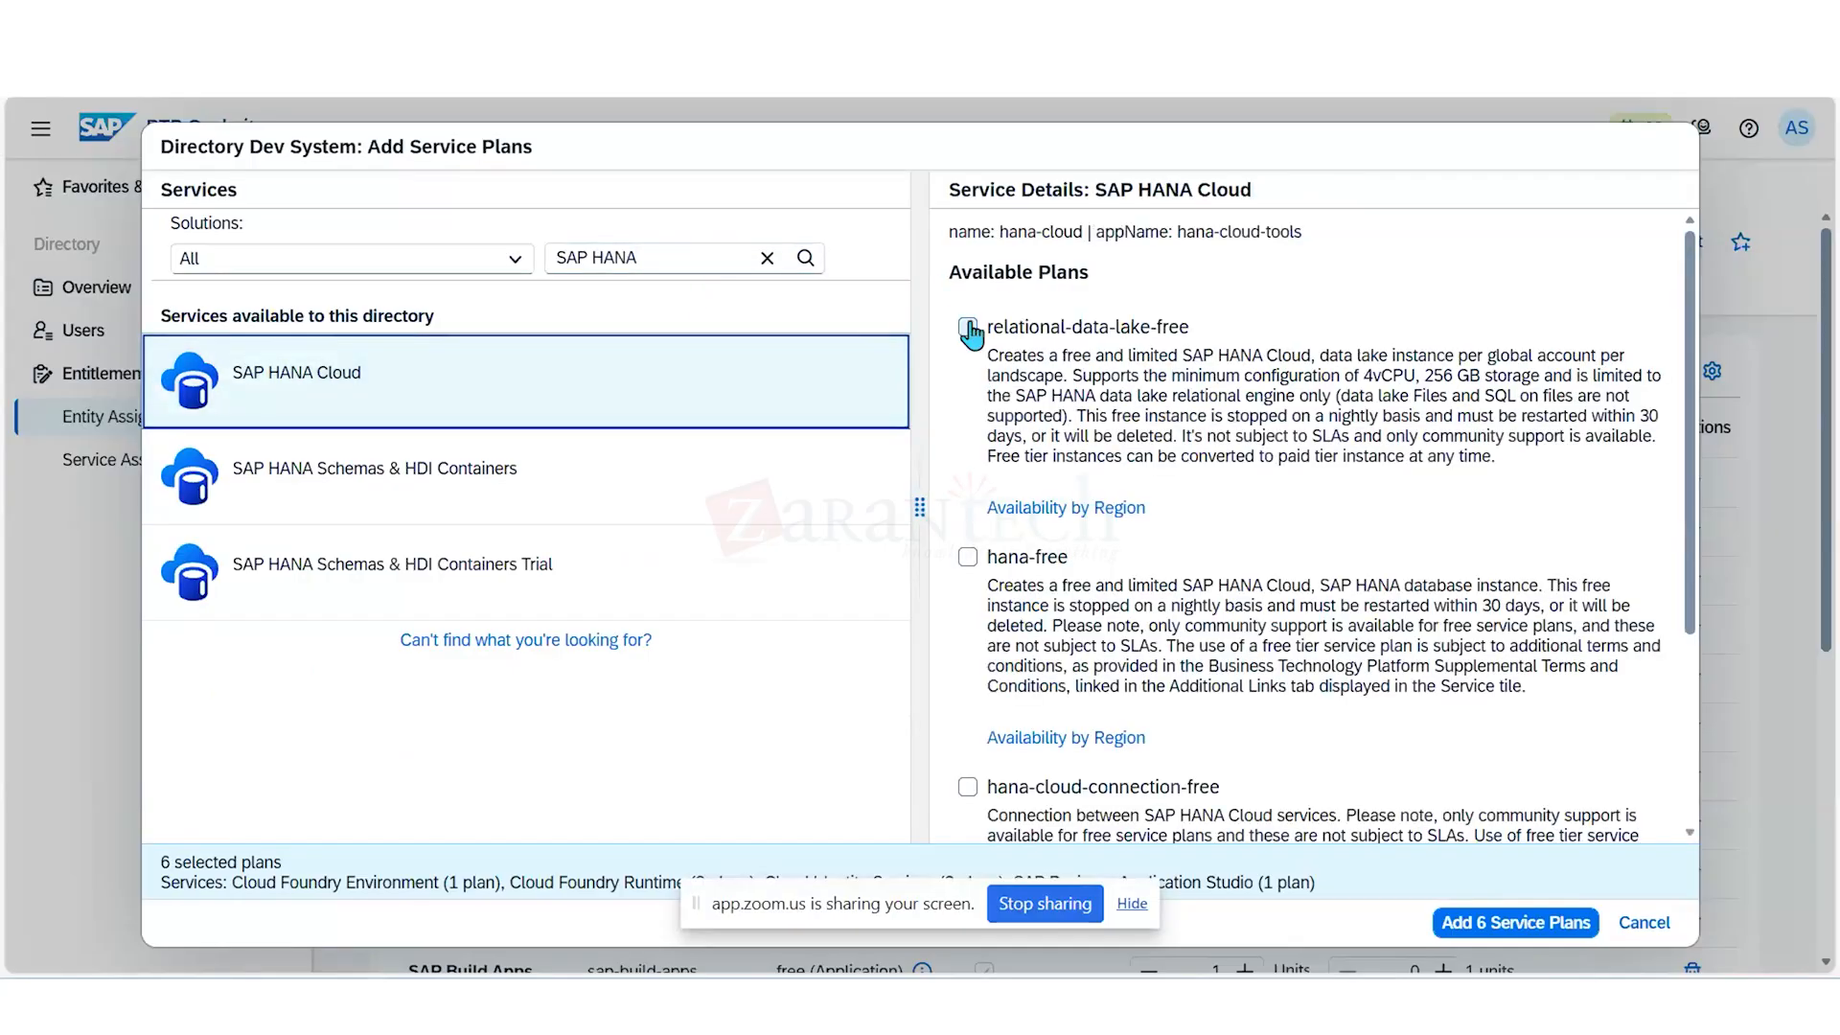
left_click(968, 327)
left_click(968, 561)
scroll(970, 546, "down", 3)
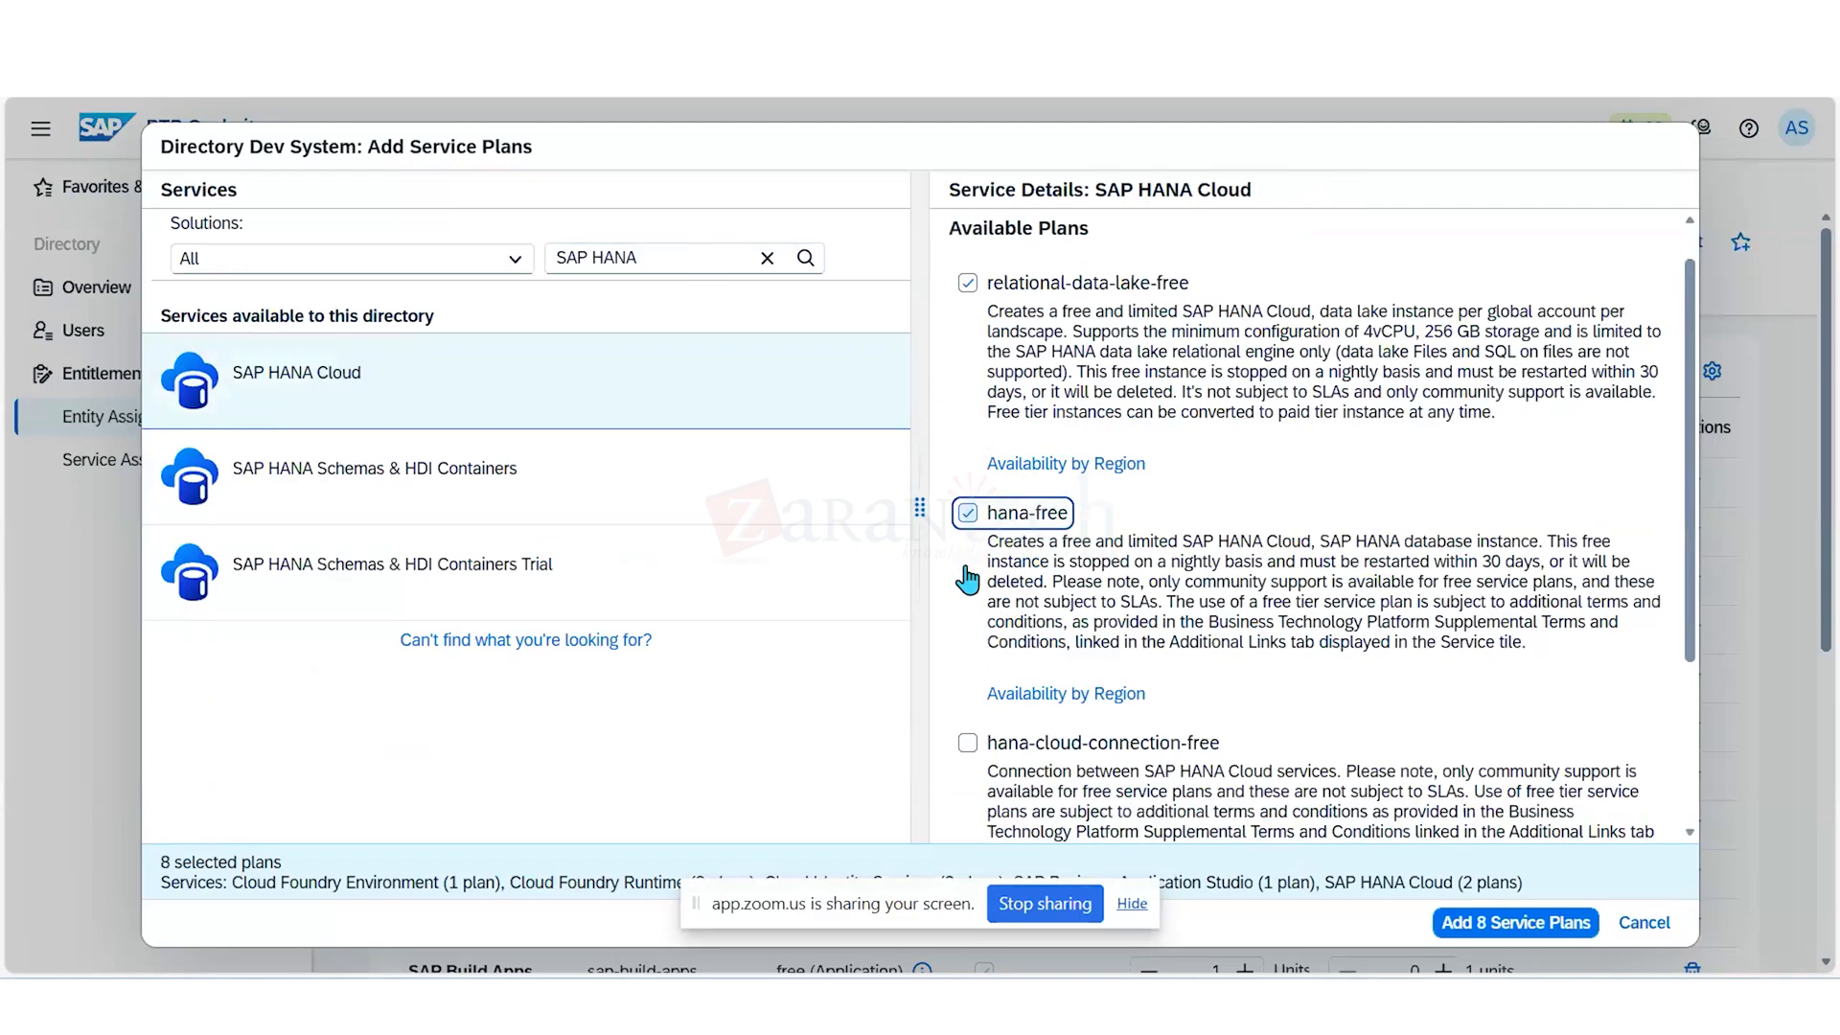
left_click(967, 490)
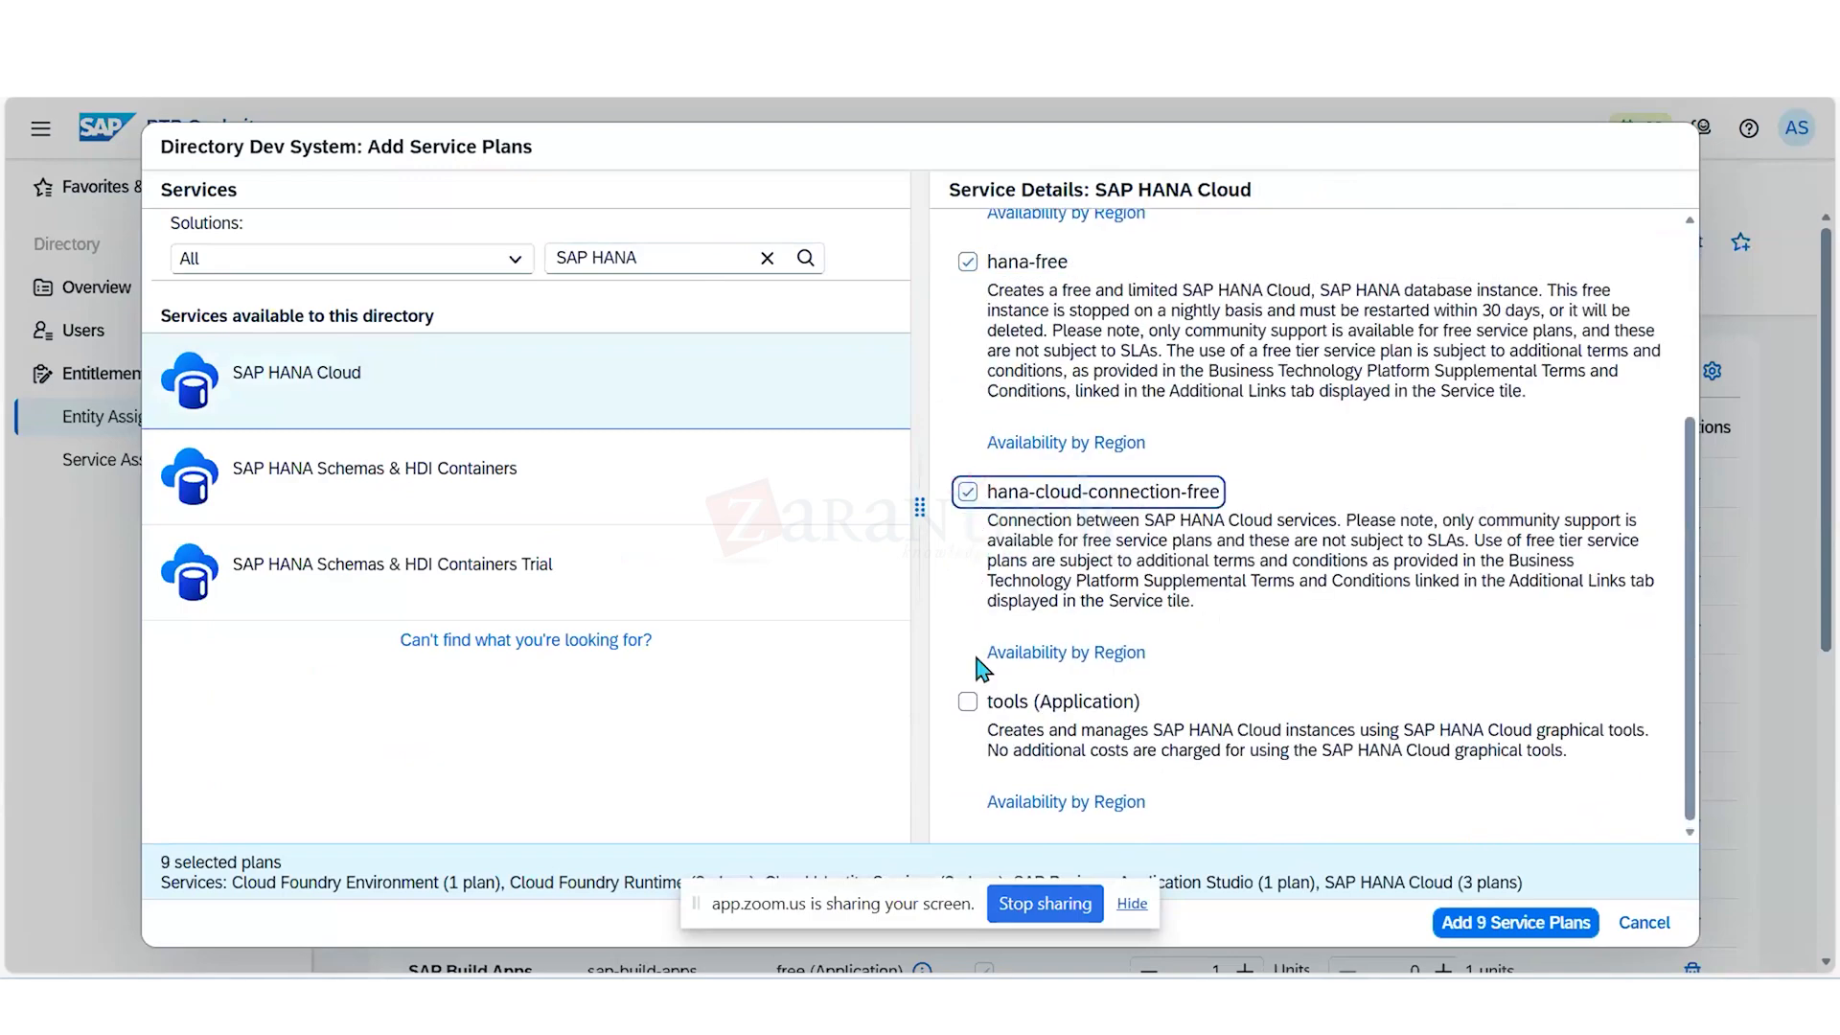
left_click(968, 700)
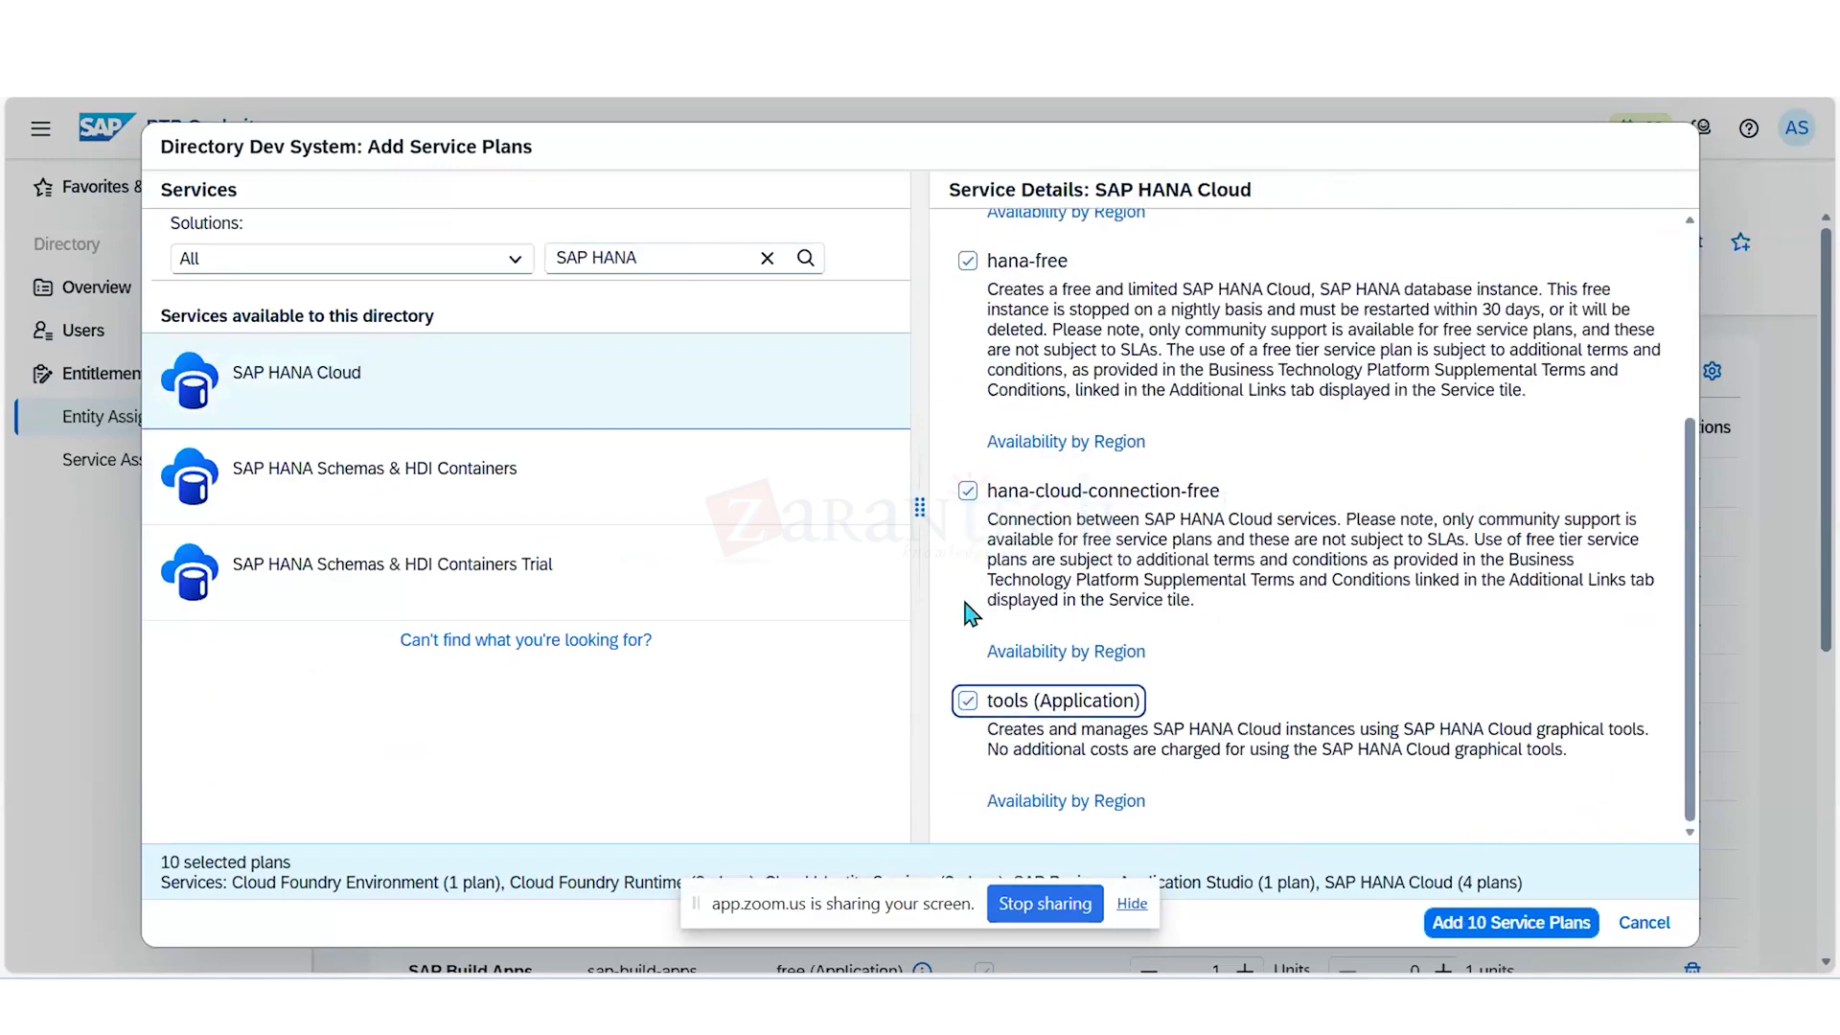
- Select the hdi-shared, schema, sbss and securestore plans of SAP HANA Schemas & HDI Containers, plus the securestore plan of its Trial service
left_click(556, 498)
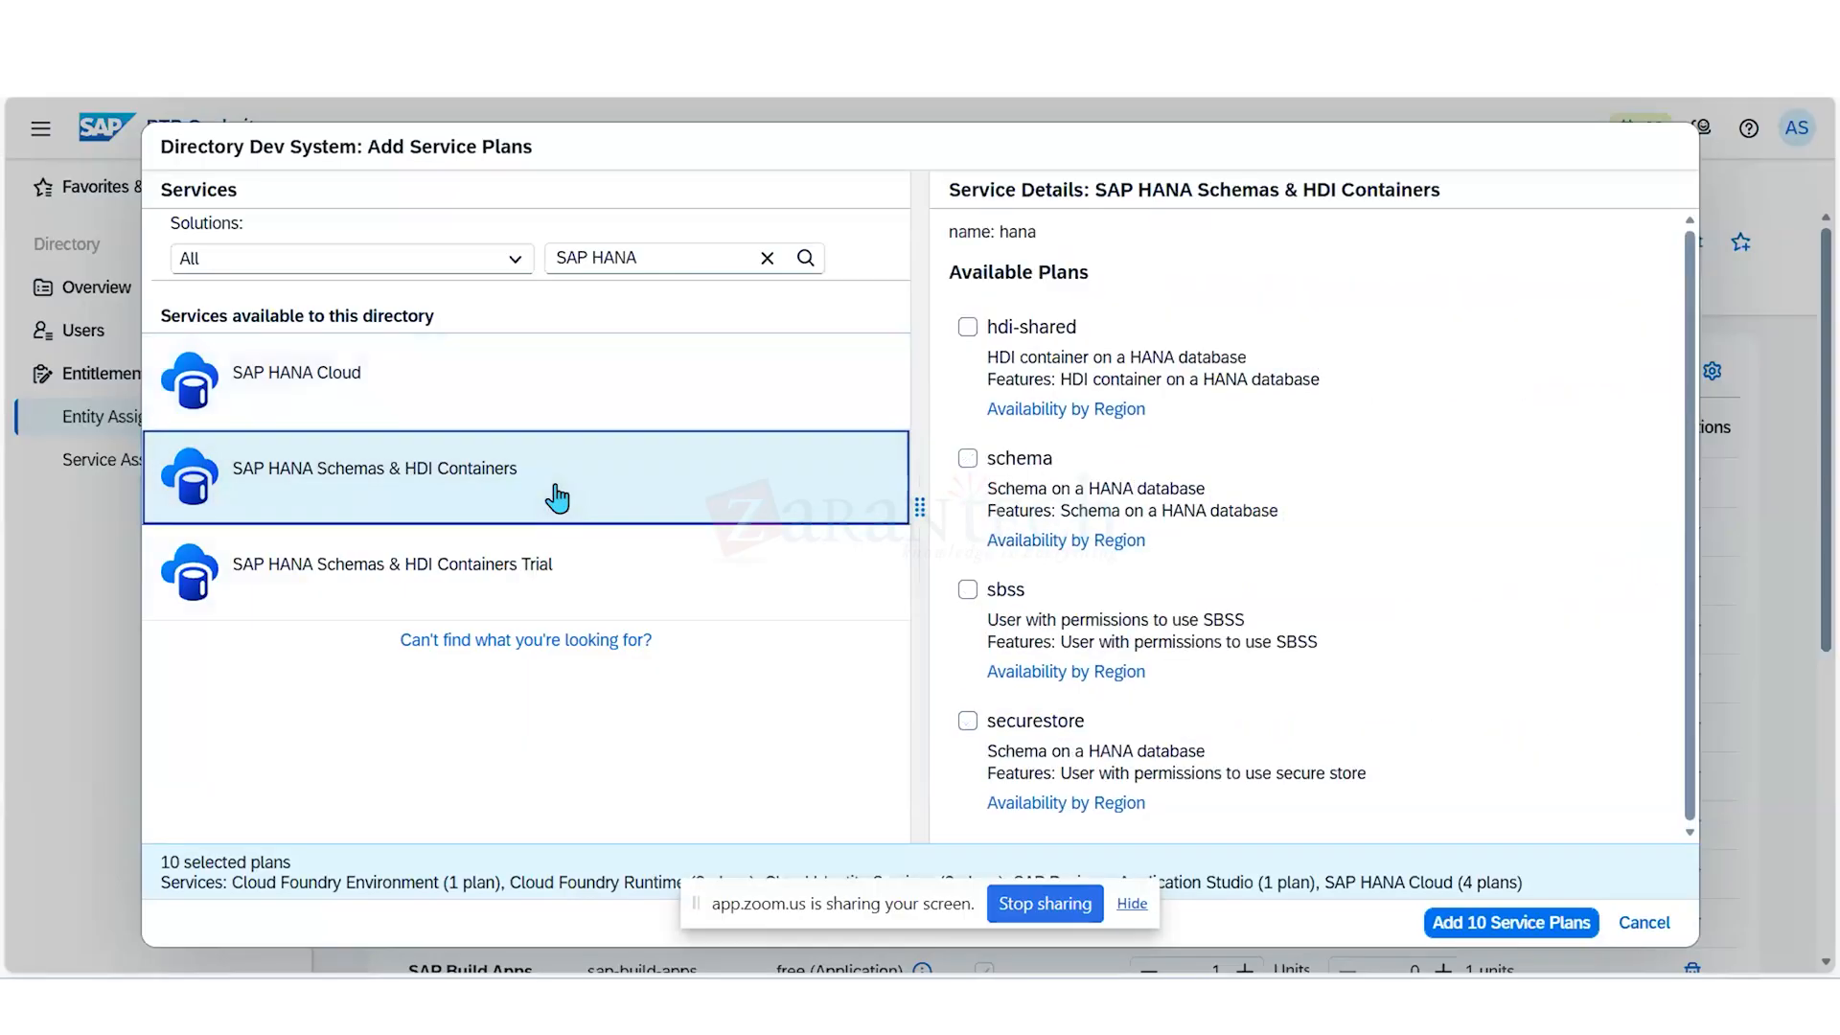
left_click(968, 329)
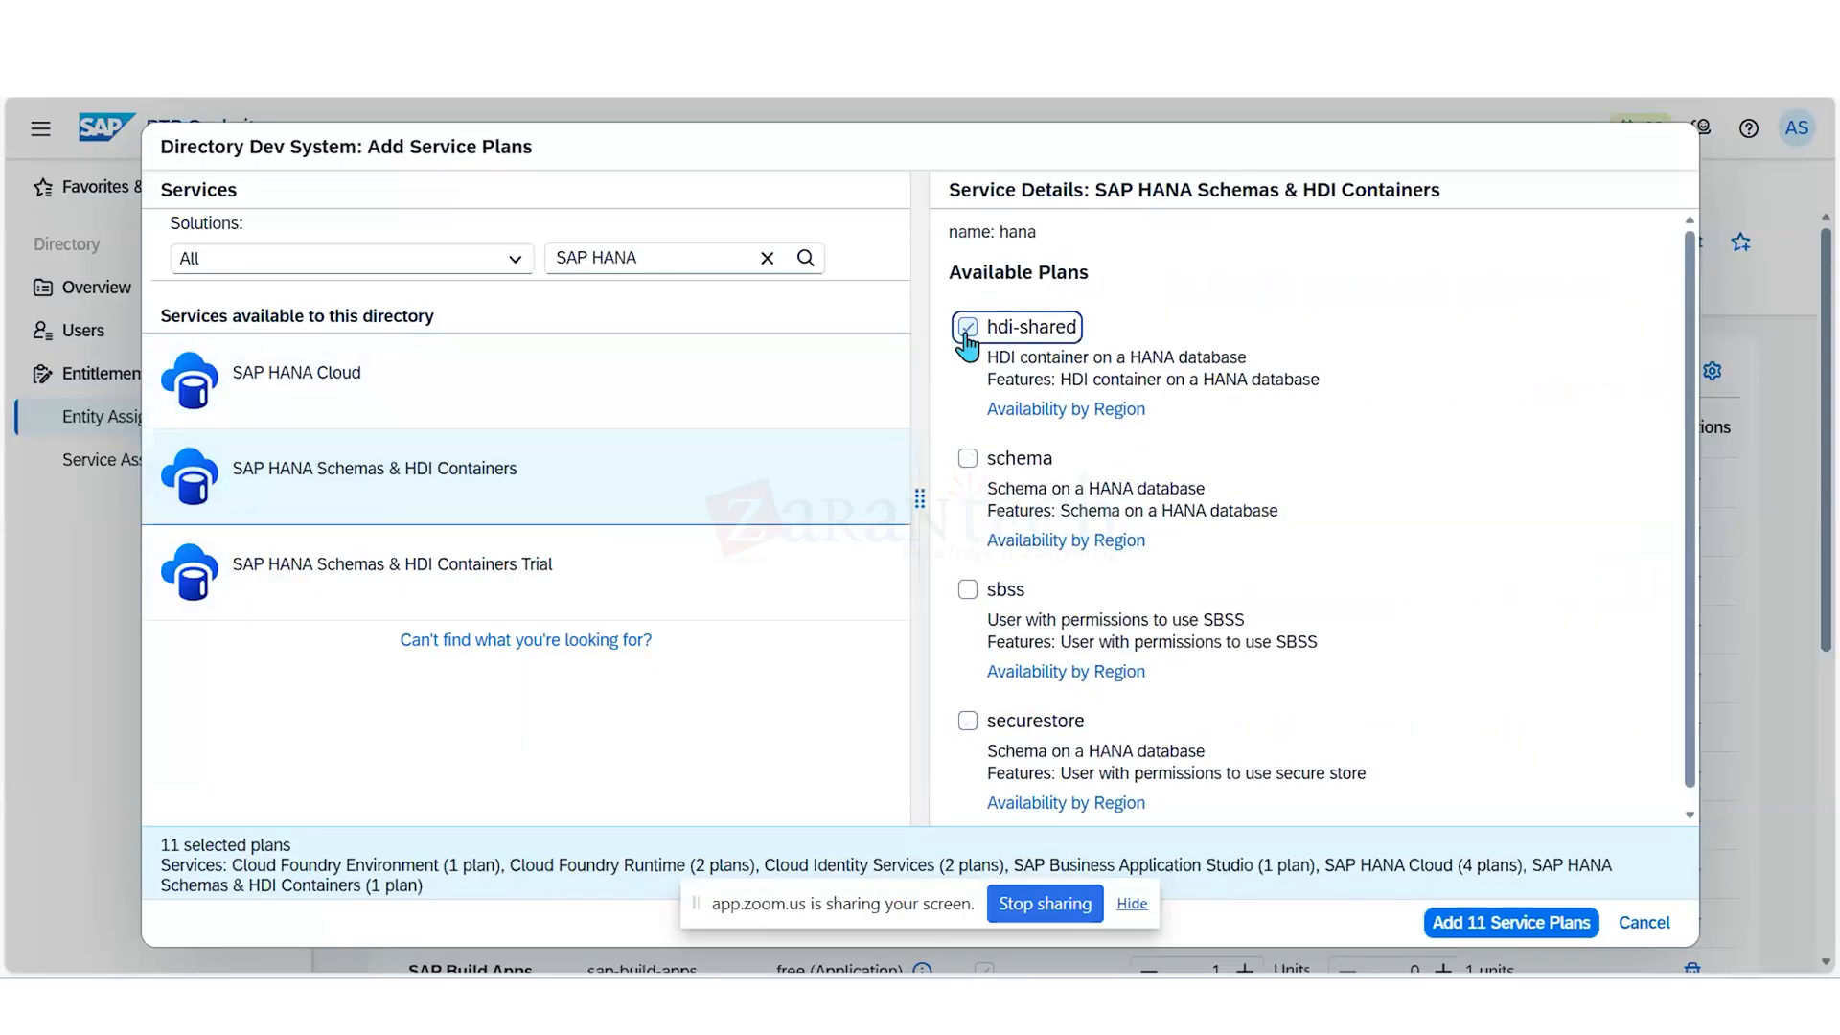
left_click(970, 460)
left_click(966, 591)
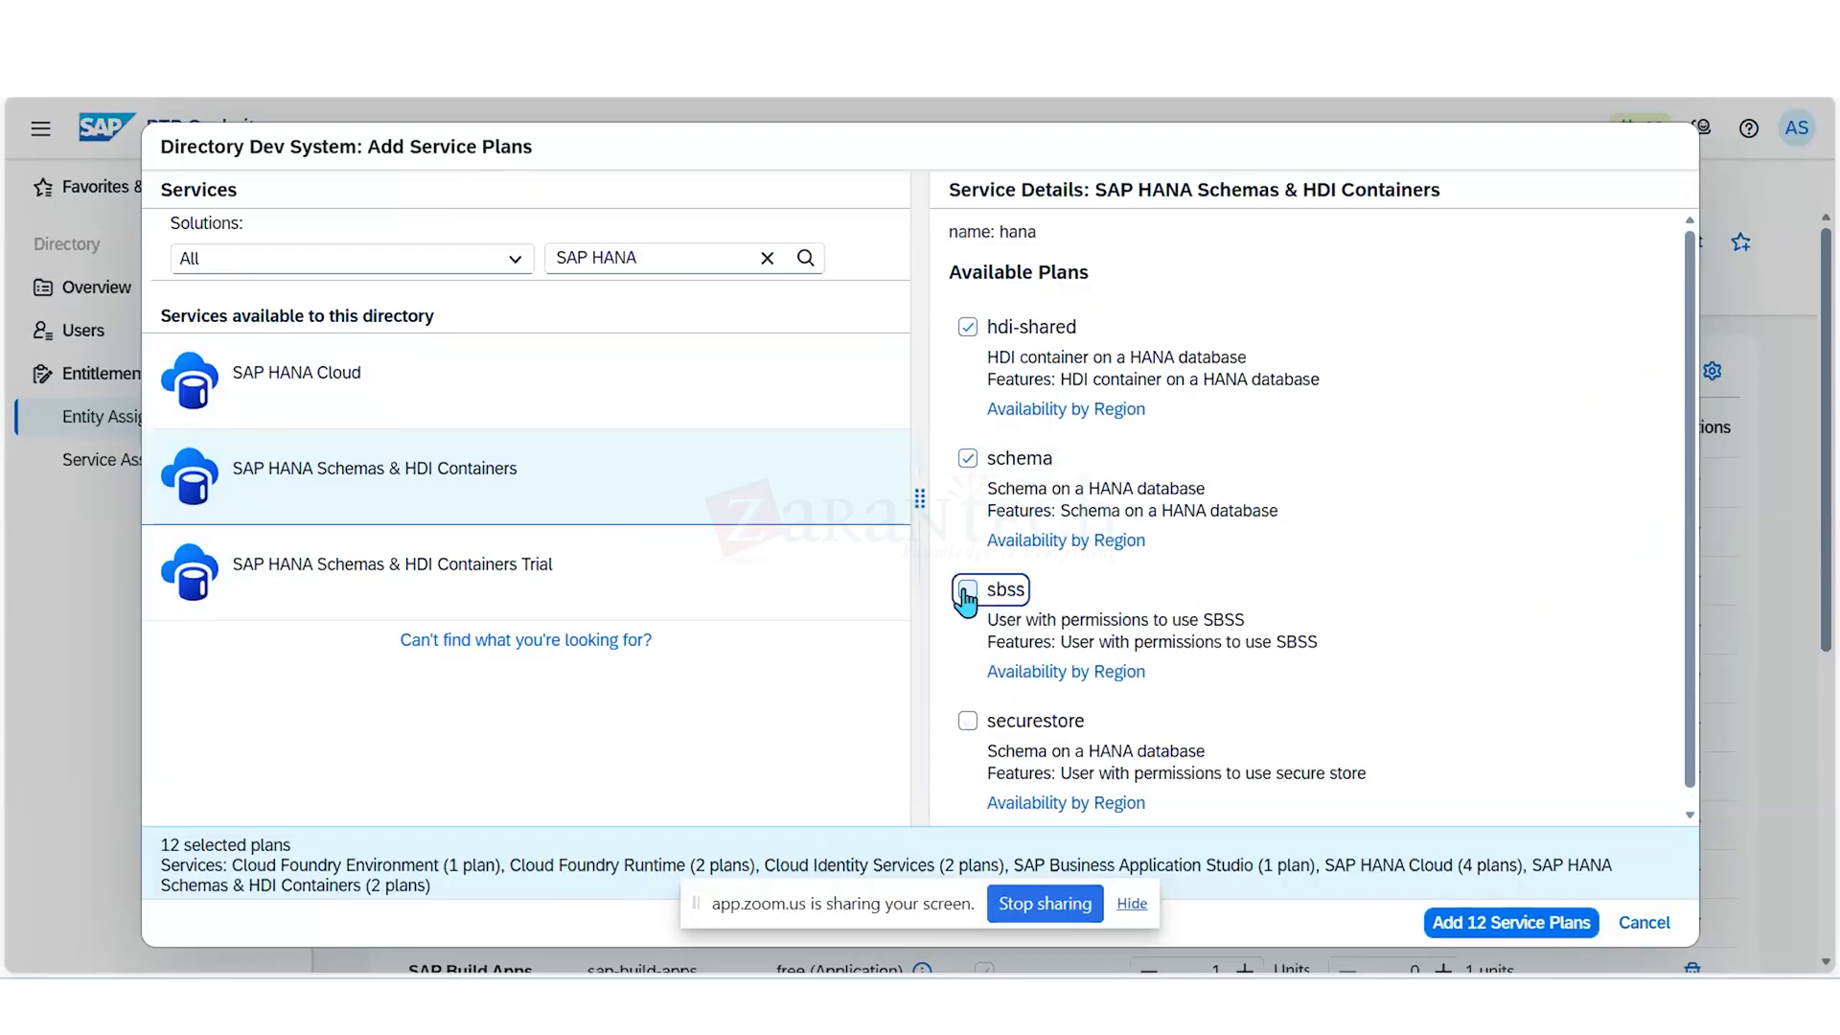
left_click(968, 709)
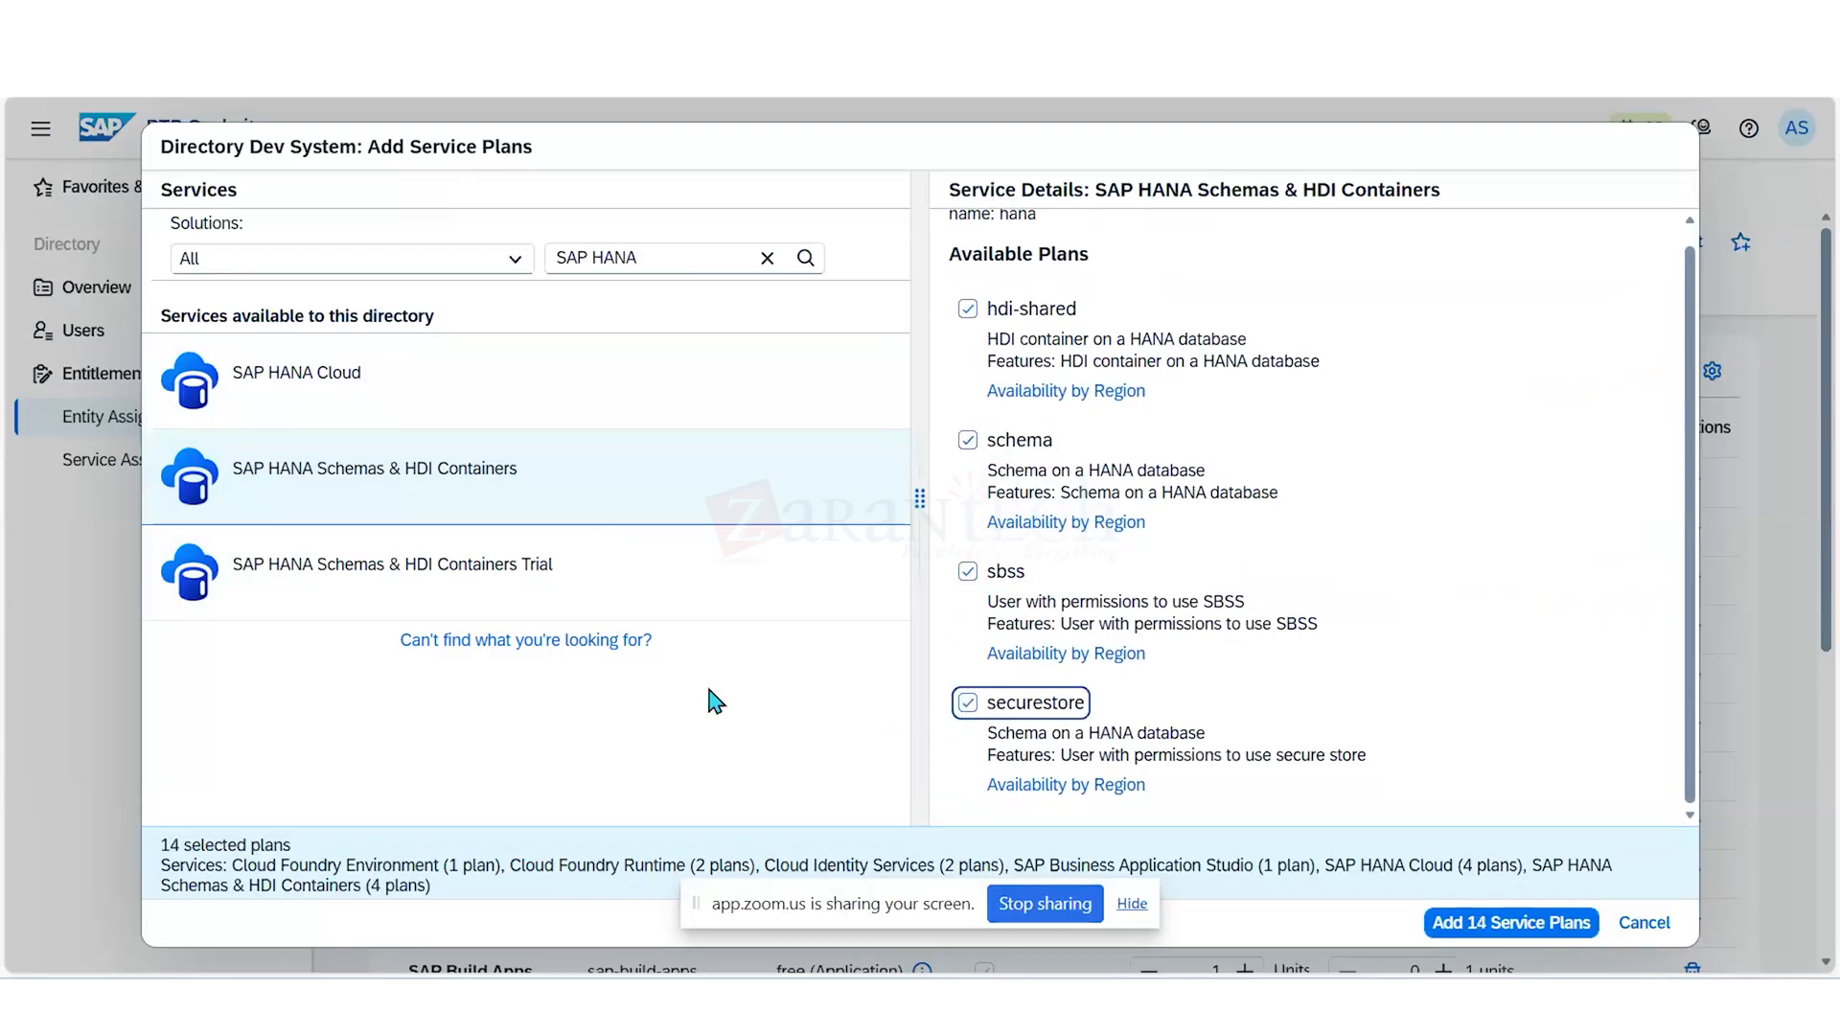
left_click(616, 564)
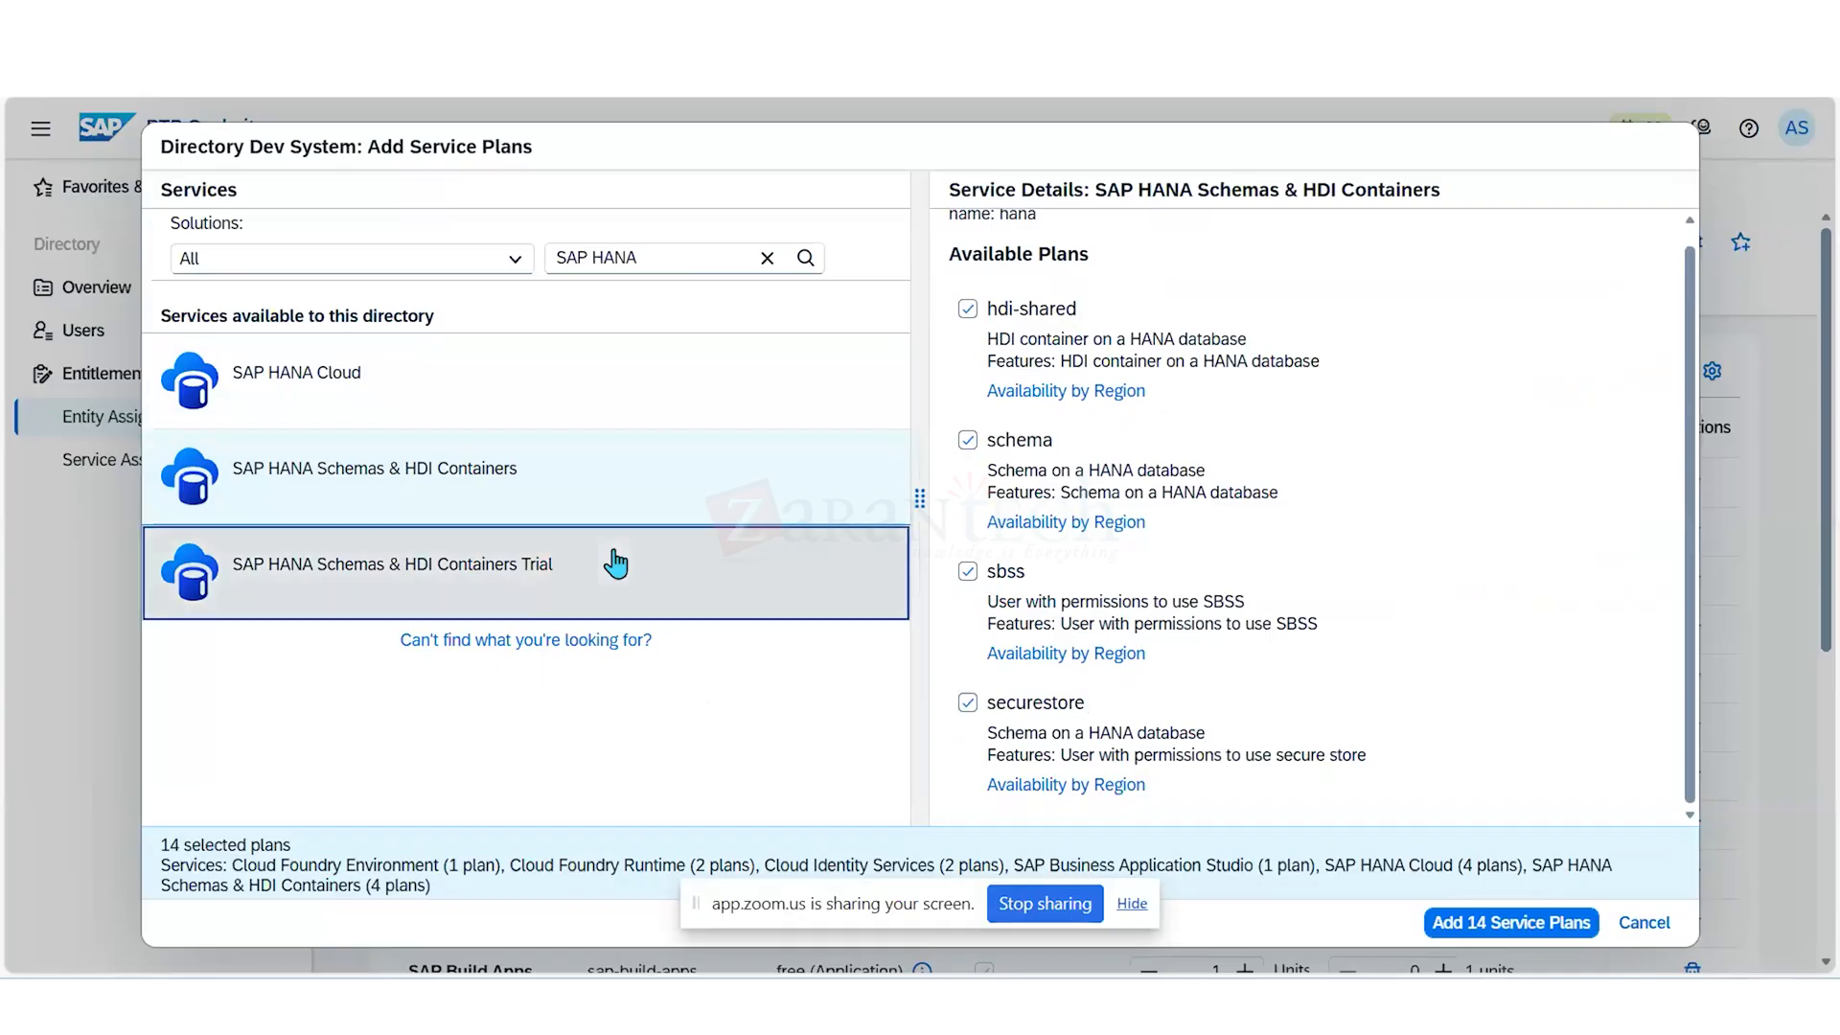
left_click(967, 327)
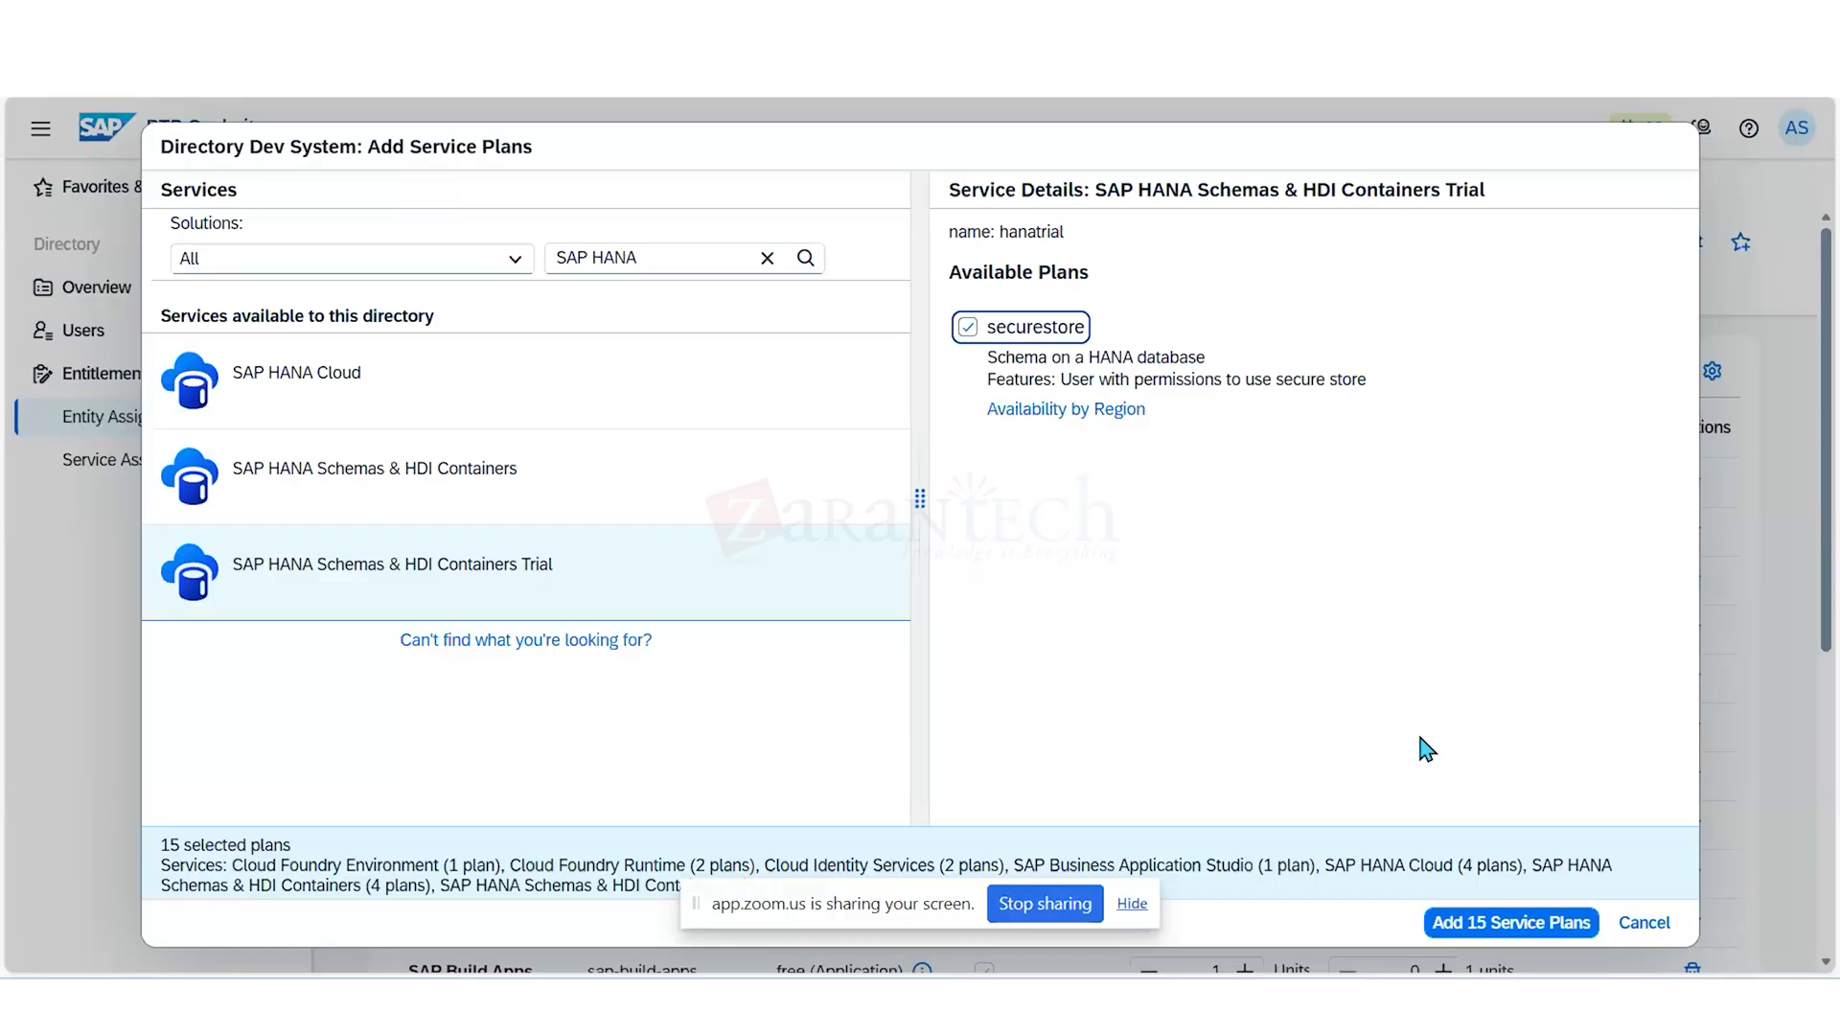
- Add all selected service plans to the Dev System directory and save its entity assignments
left_click(1473, 927)
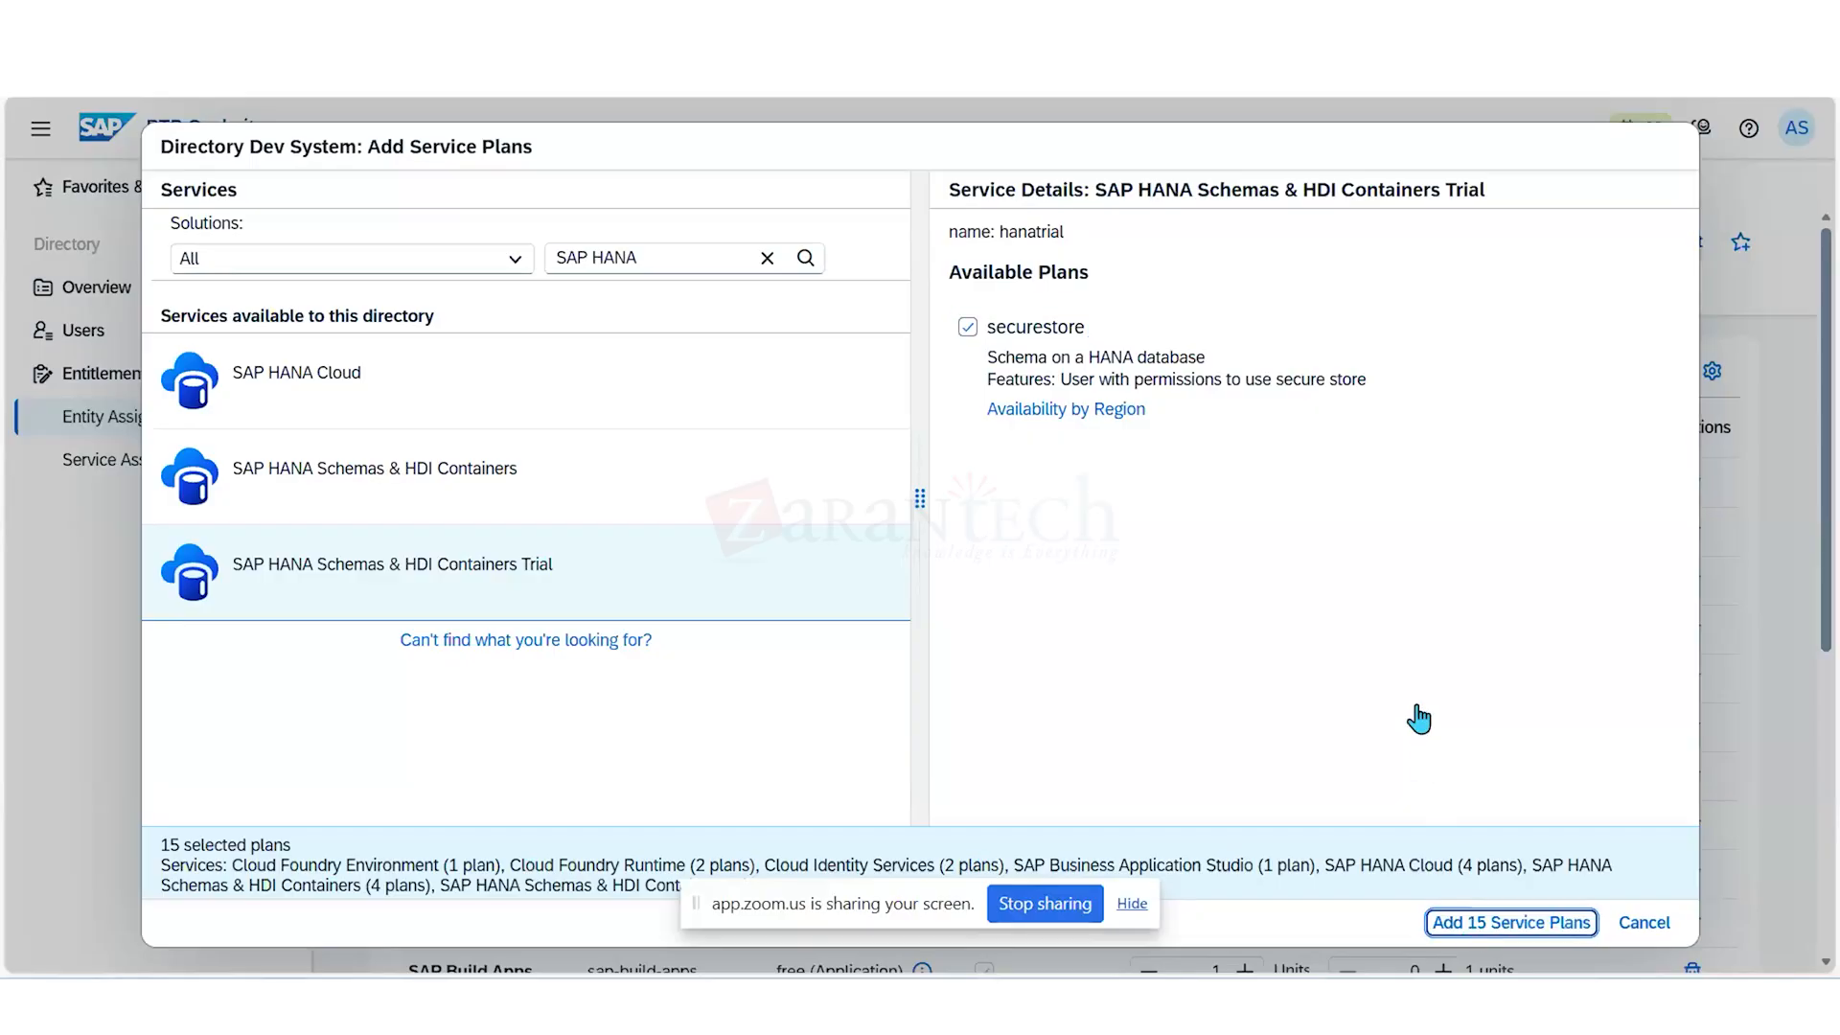
key("Return")
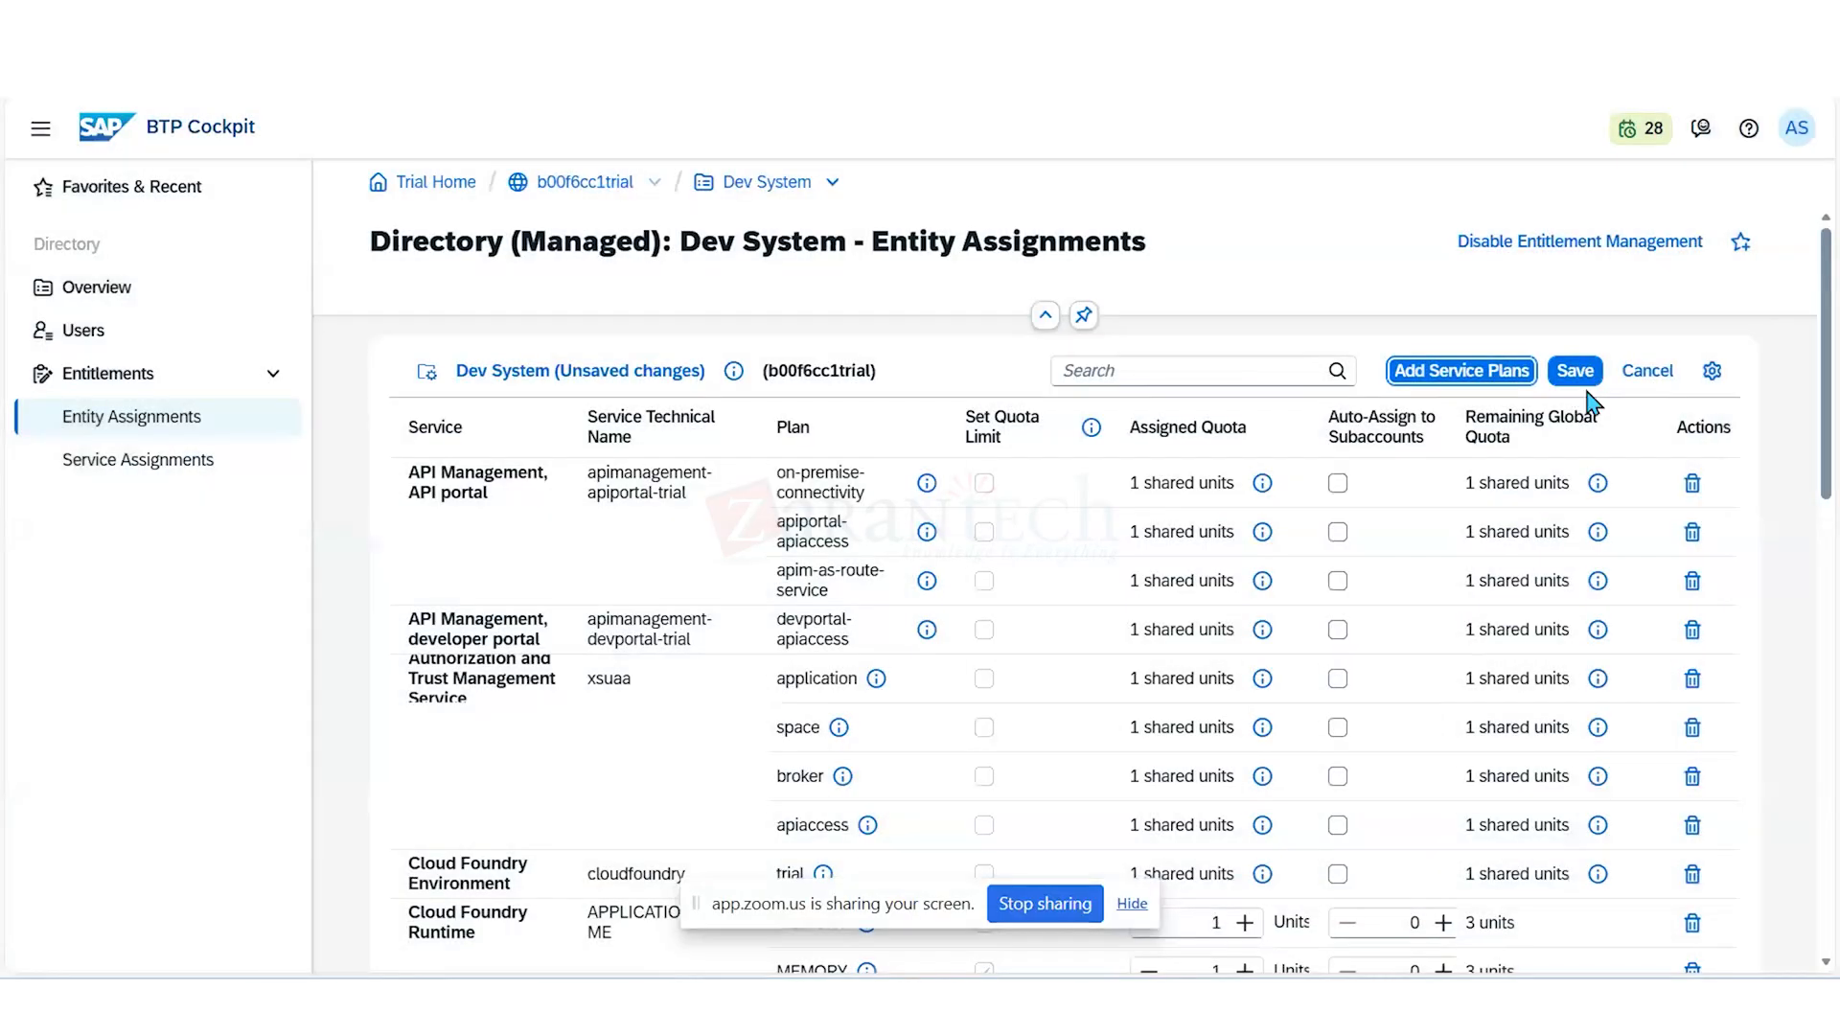
left_click(1576, 378)
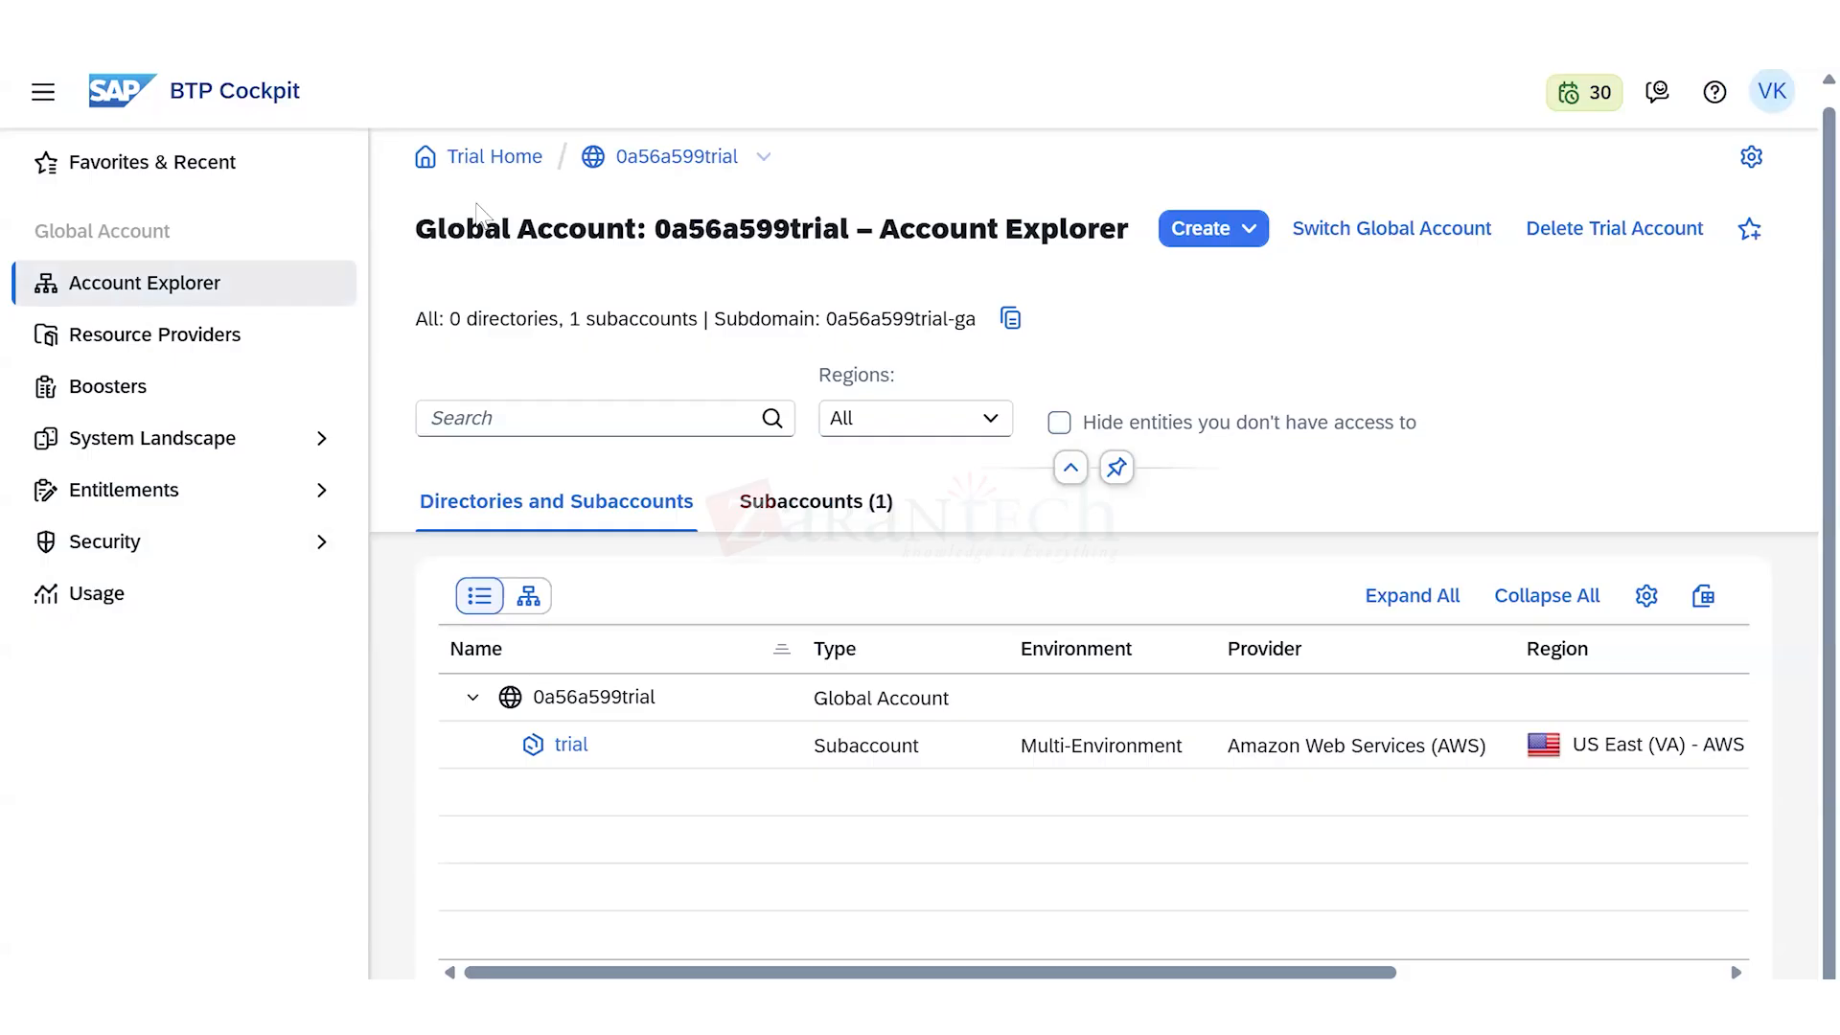
- Start creating a directory in the other trial global account, show its advanced options and name it DEV
left_click(571, 745)
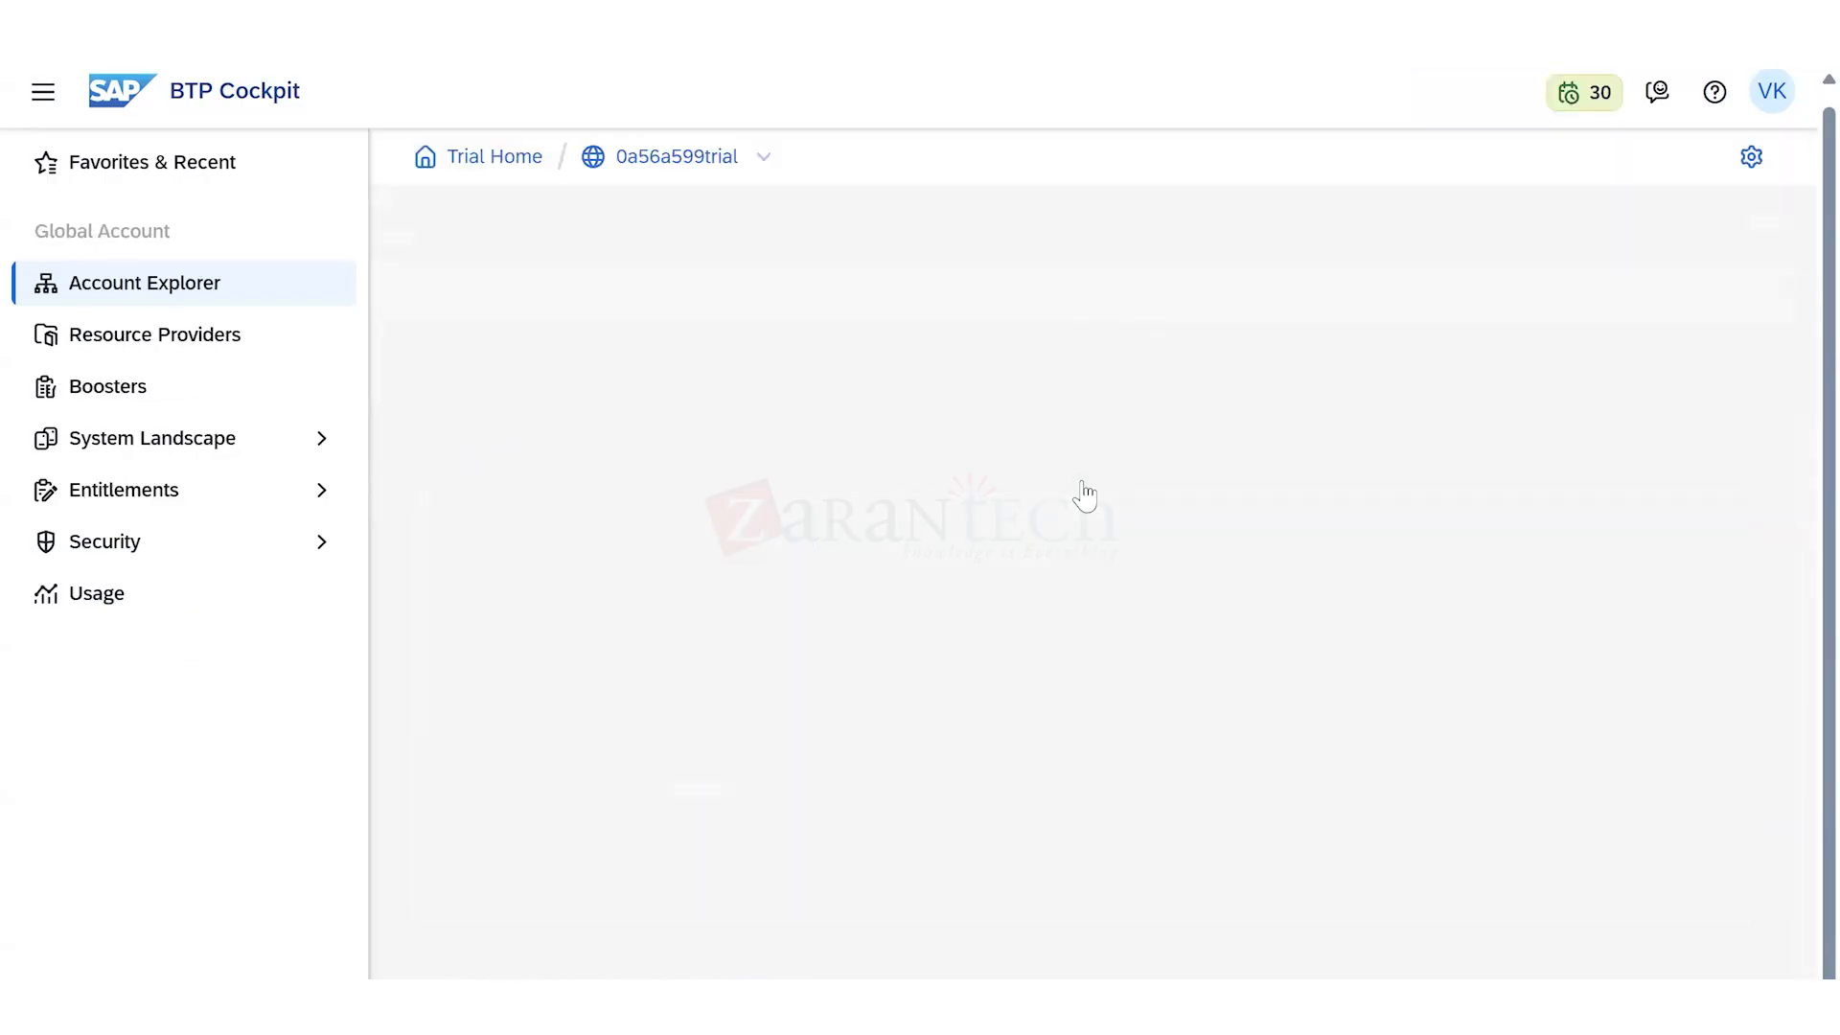
left_click(1250, 235)
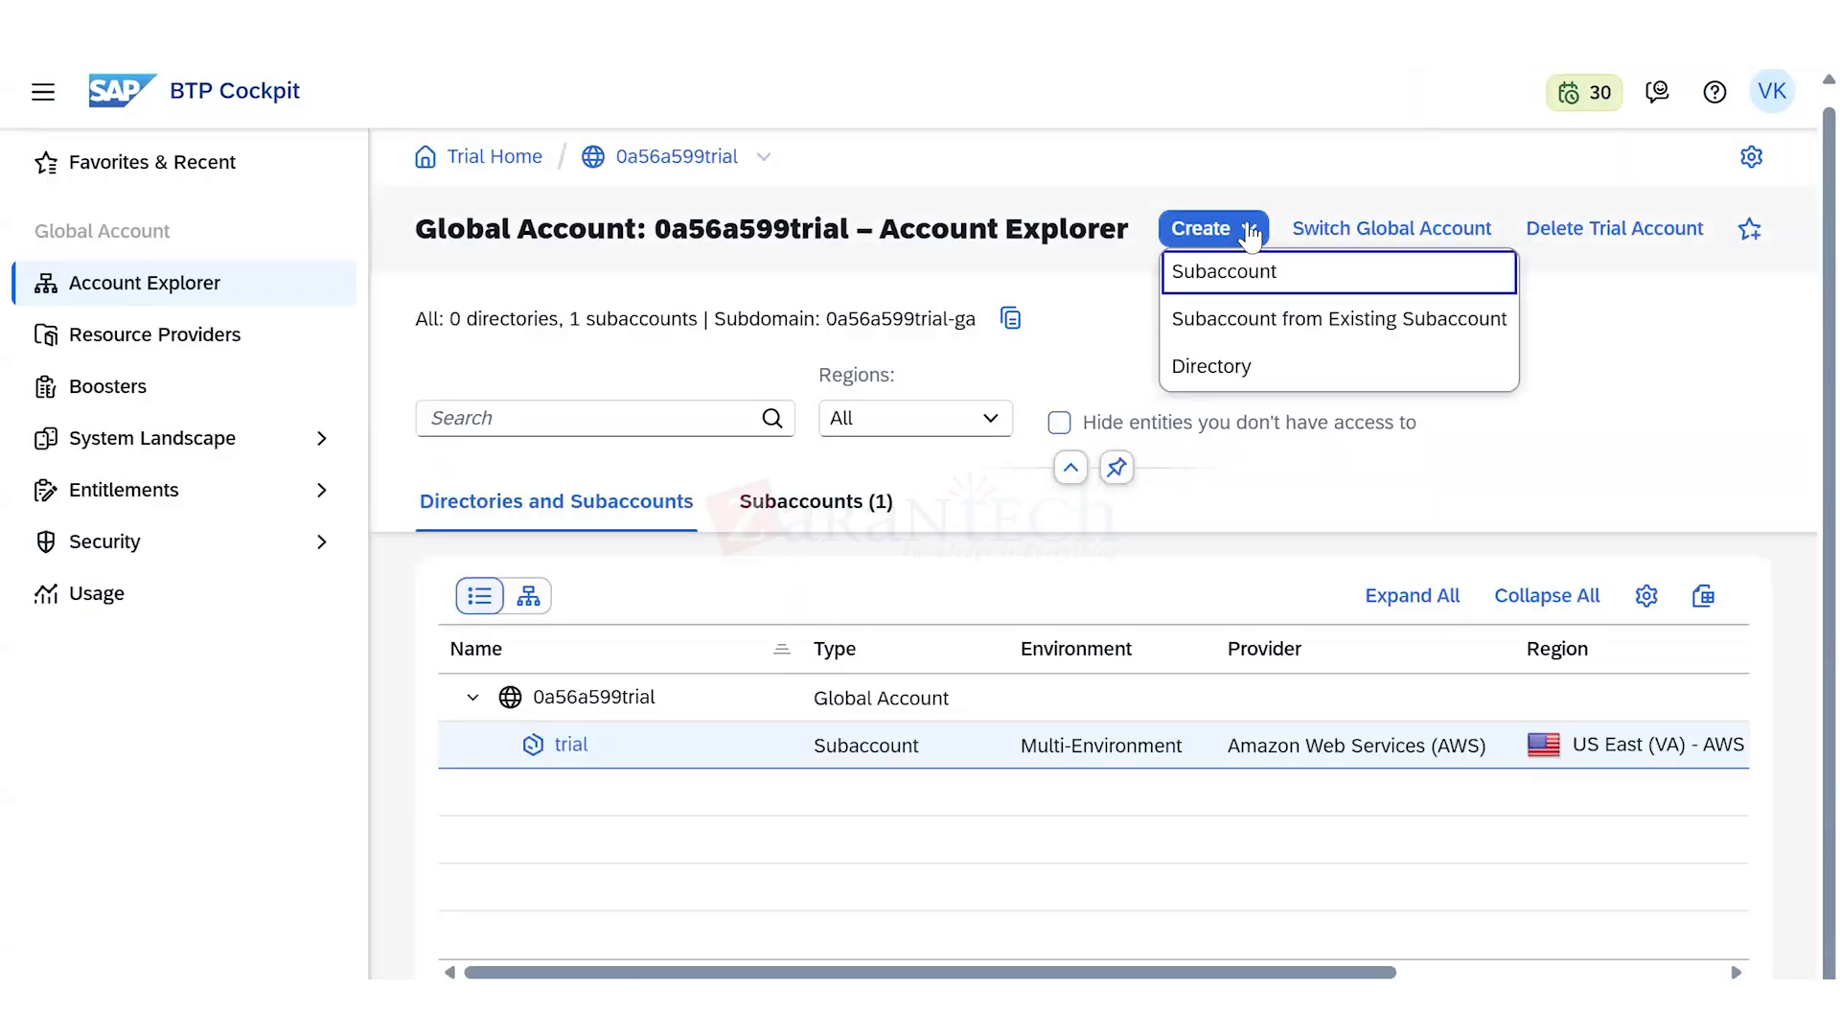
key("Return")
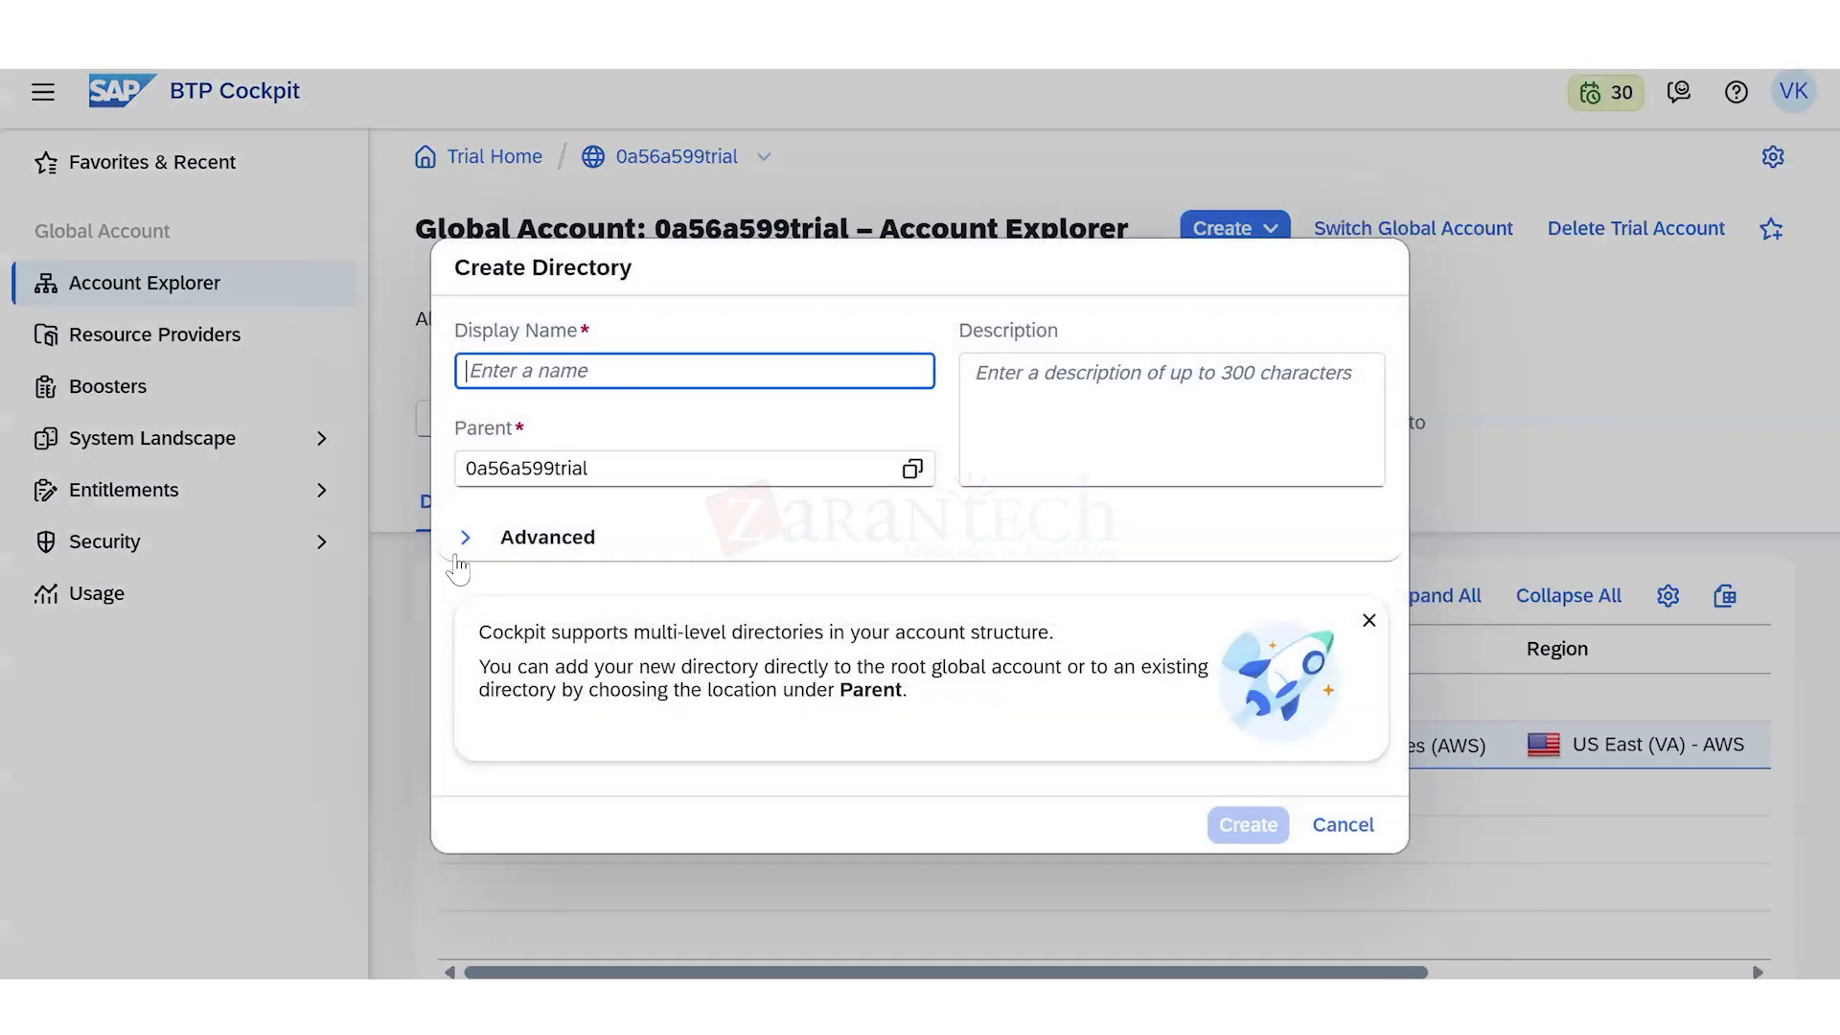
left_click(465, 521)
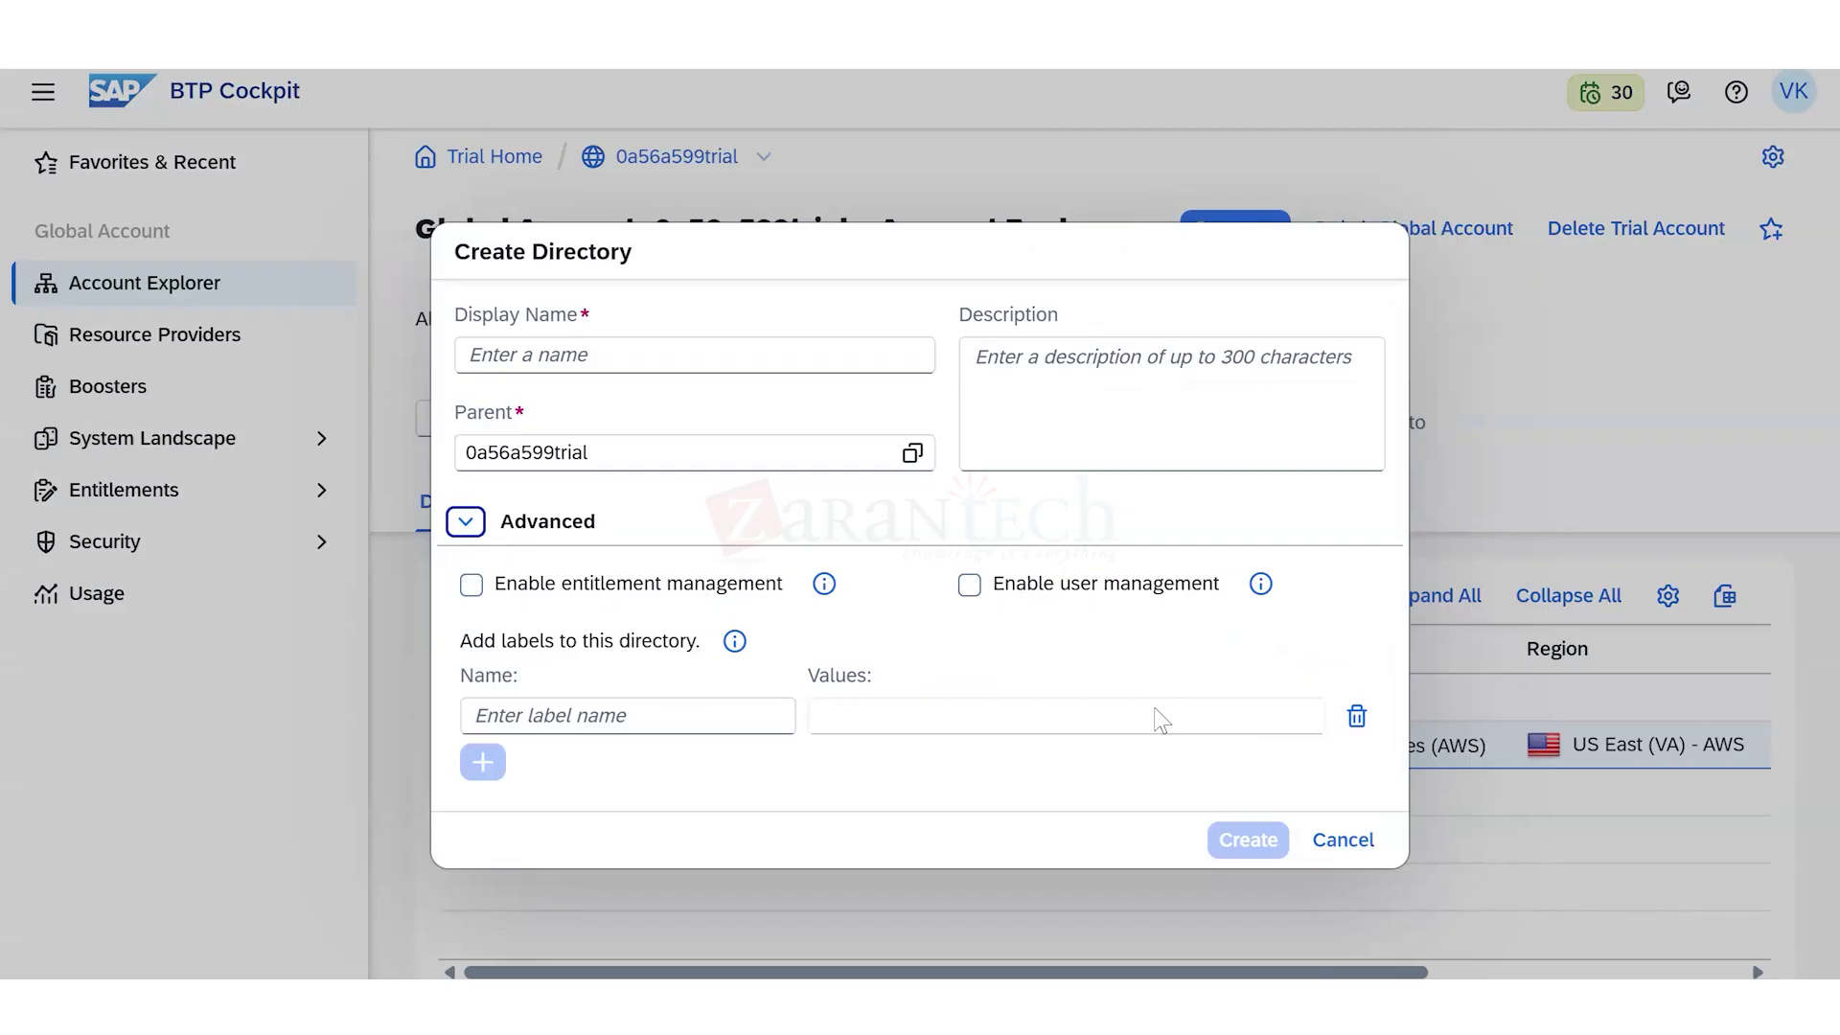
left_click(555, 342)
type("DE")
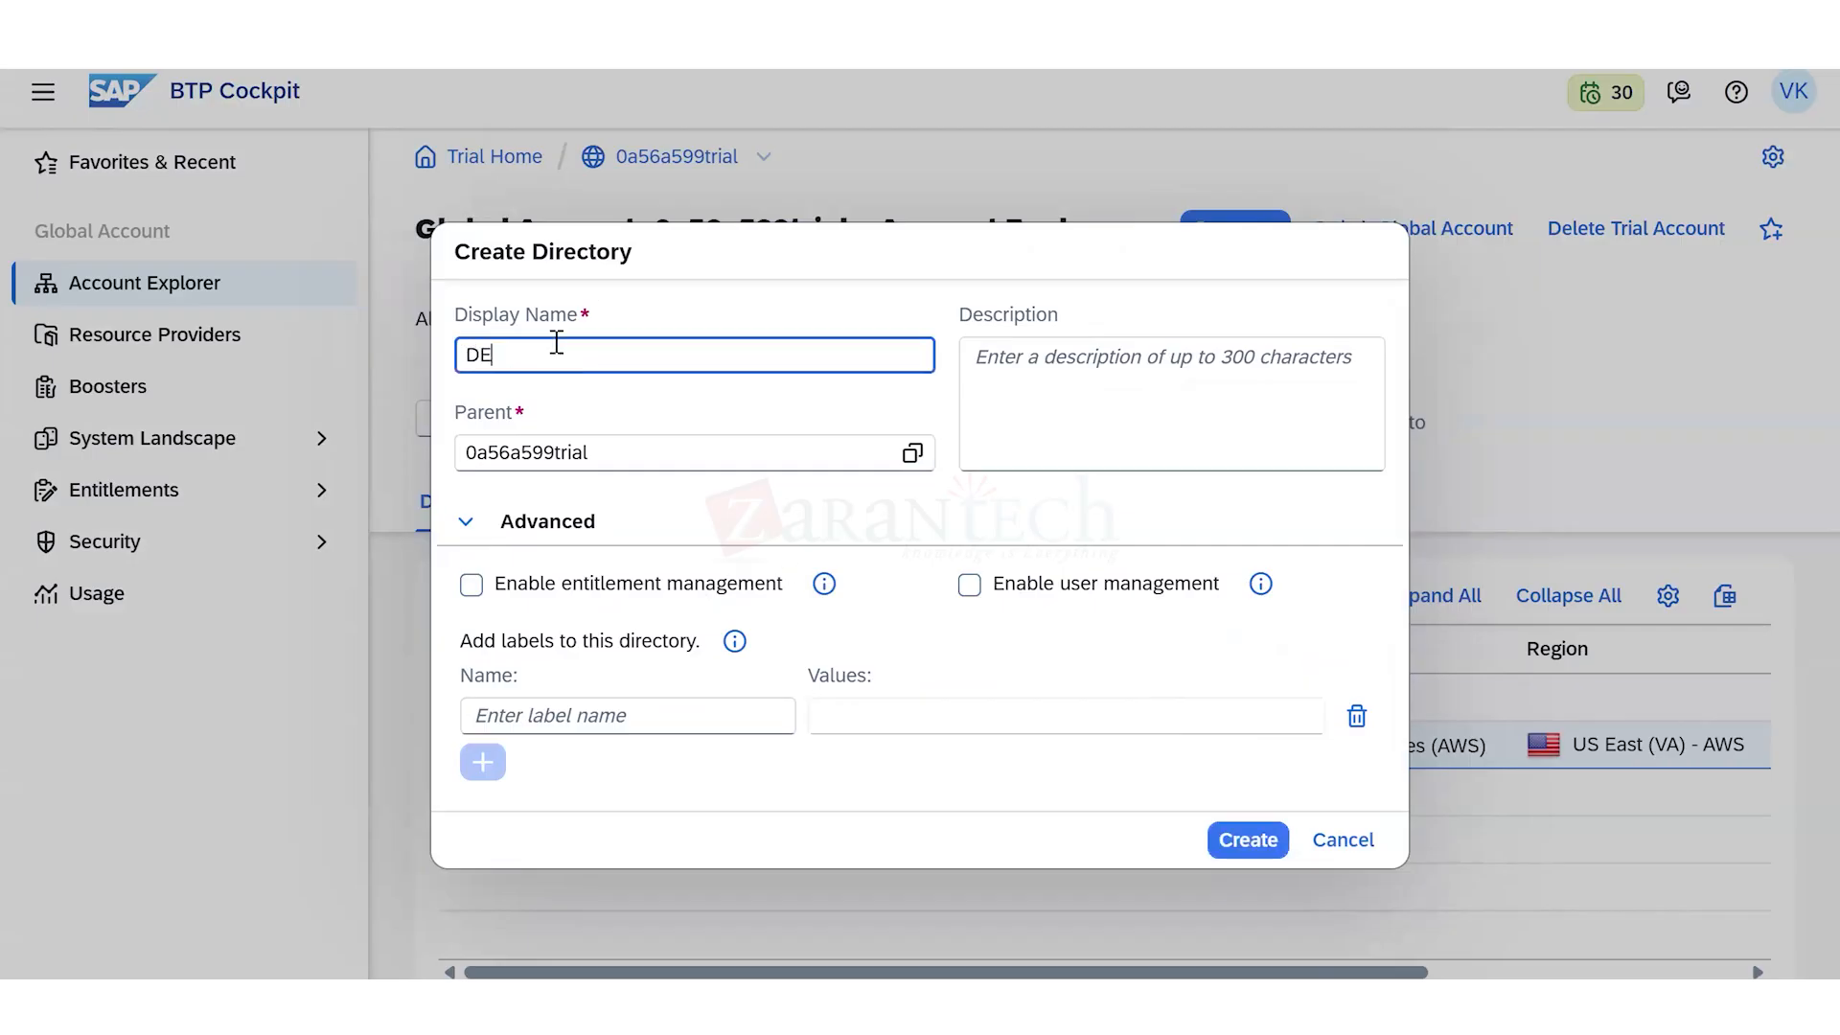
type("V")
key("BackSpace")
type("V")
left_click(803, 765)
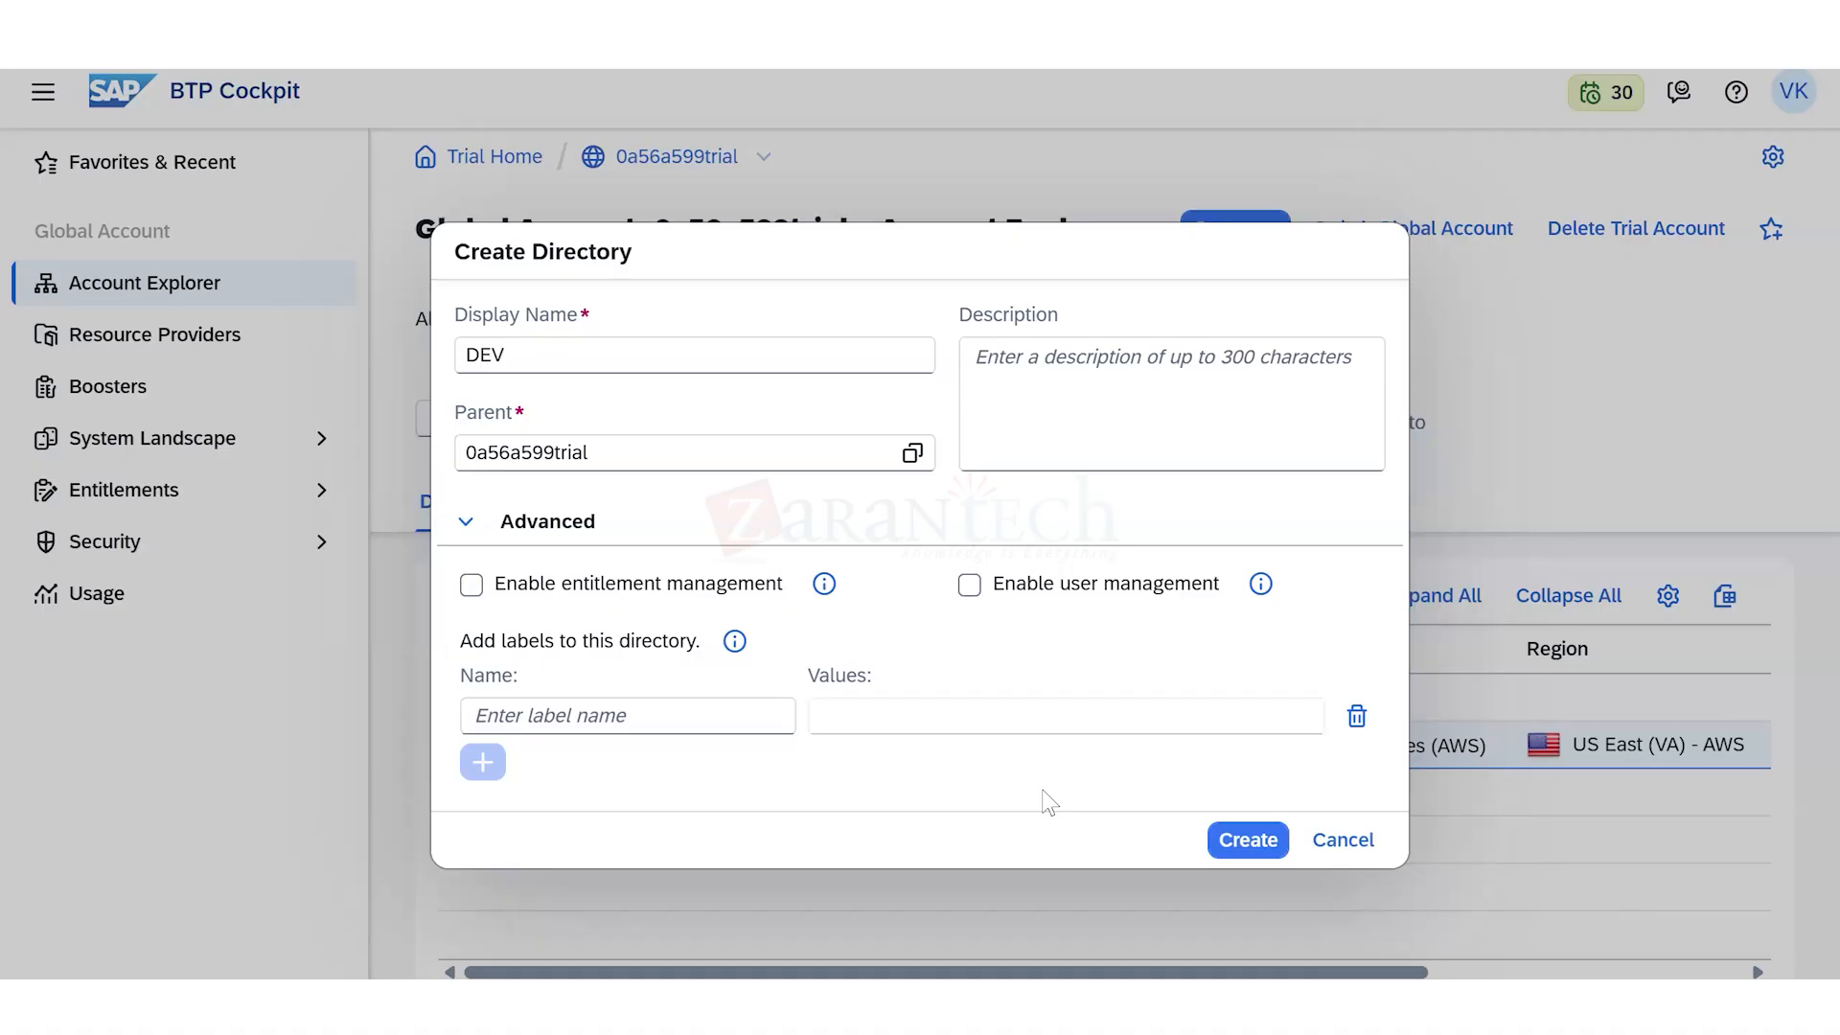
- Enable entitlement management and user management for the DEV directory and create it
left_click(471, 585)
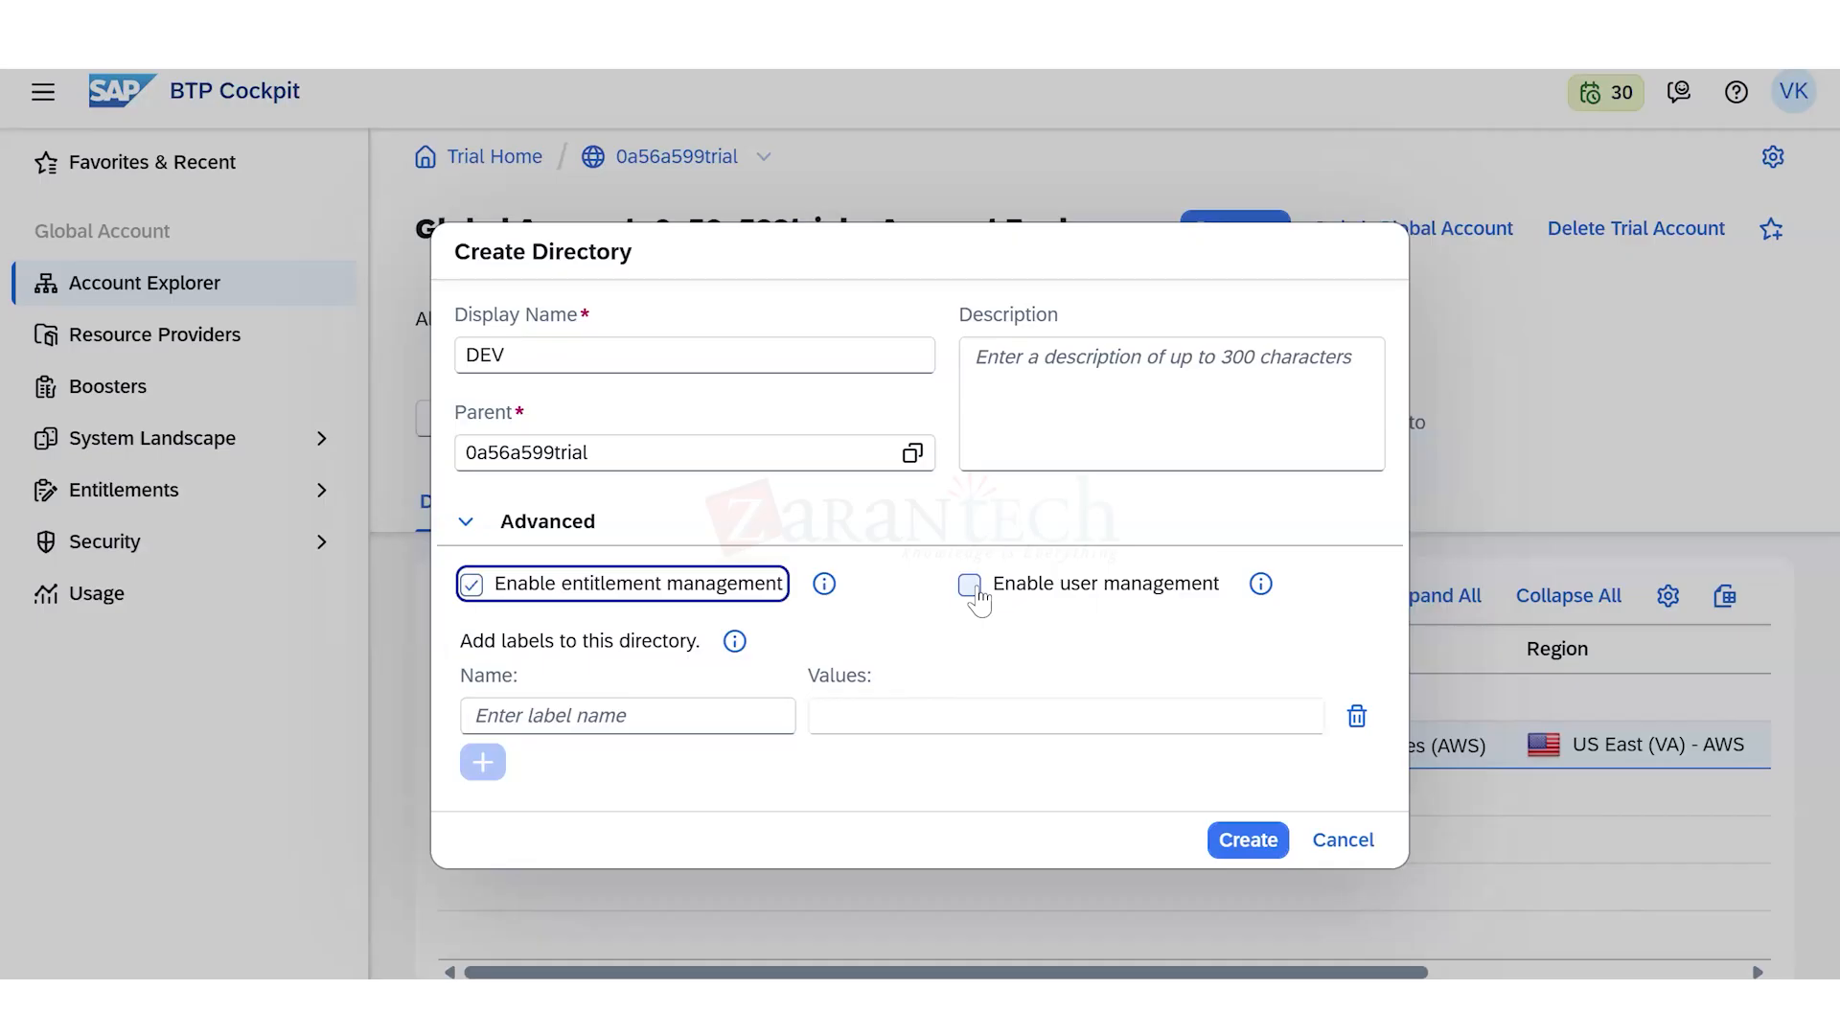
left_click(971, 585)
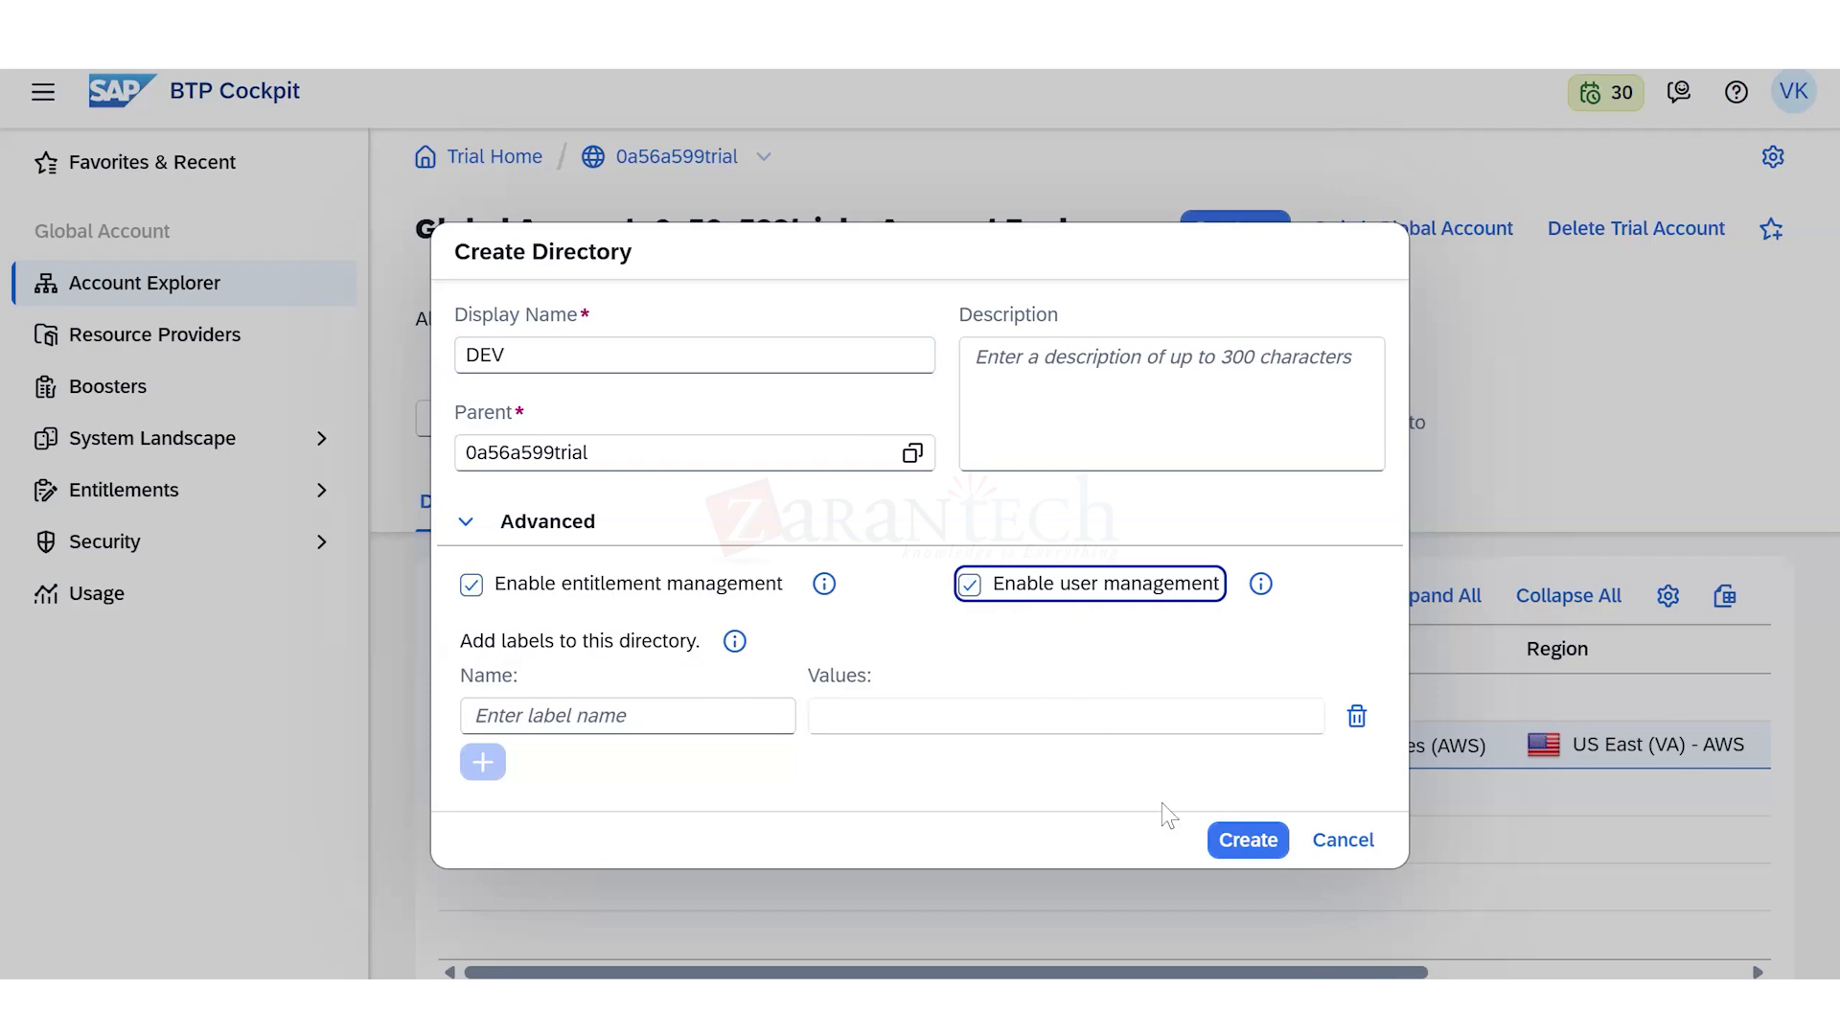
left_click(1246, 839)
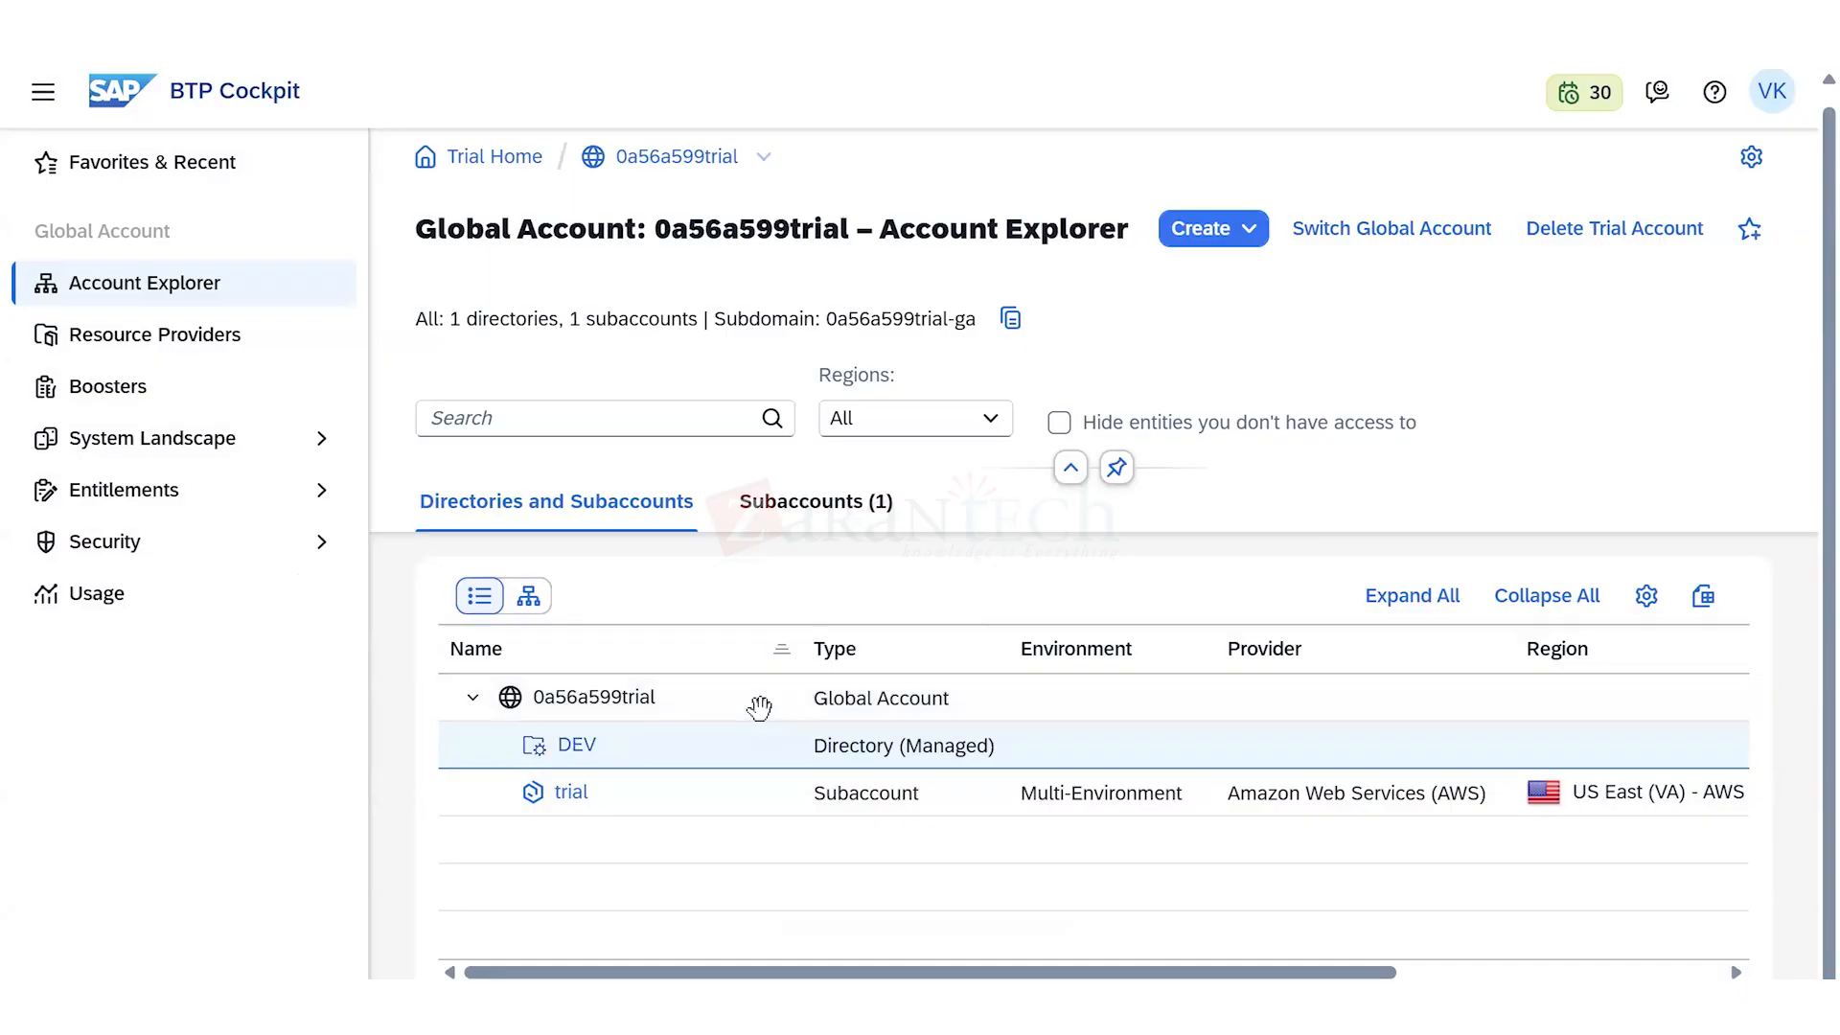
left_click(1246, 230)
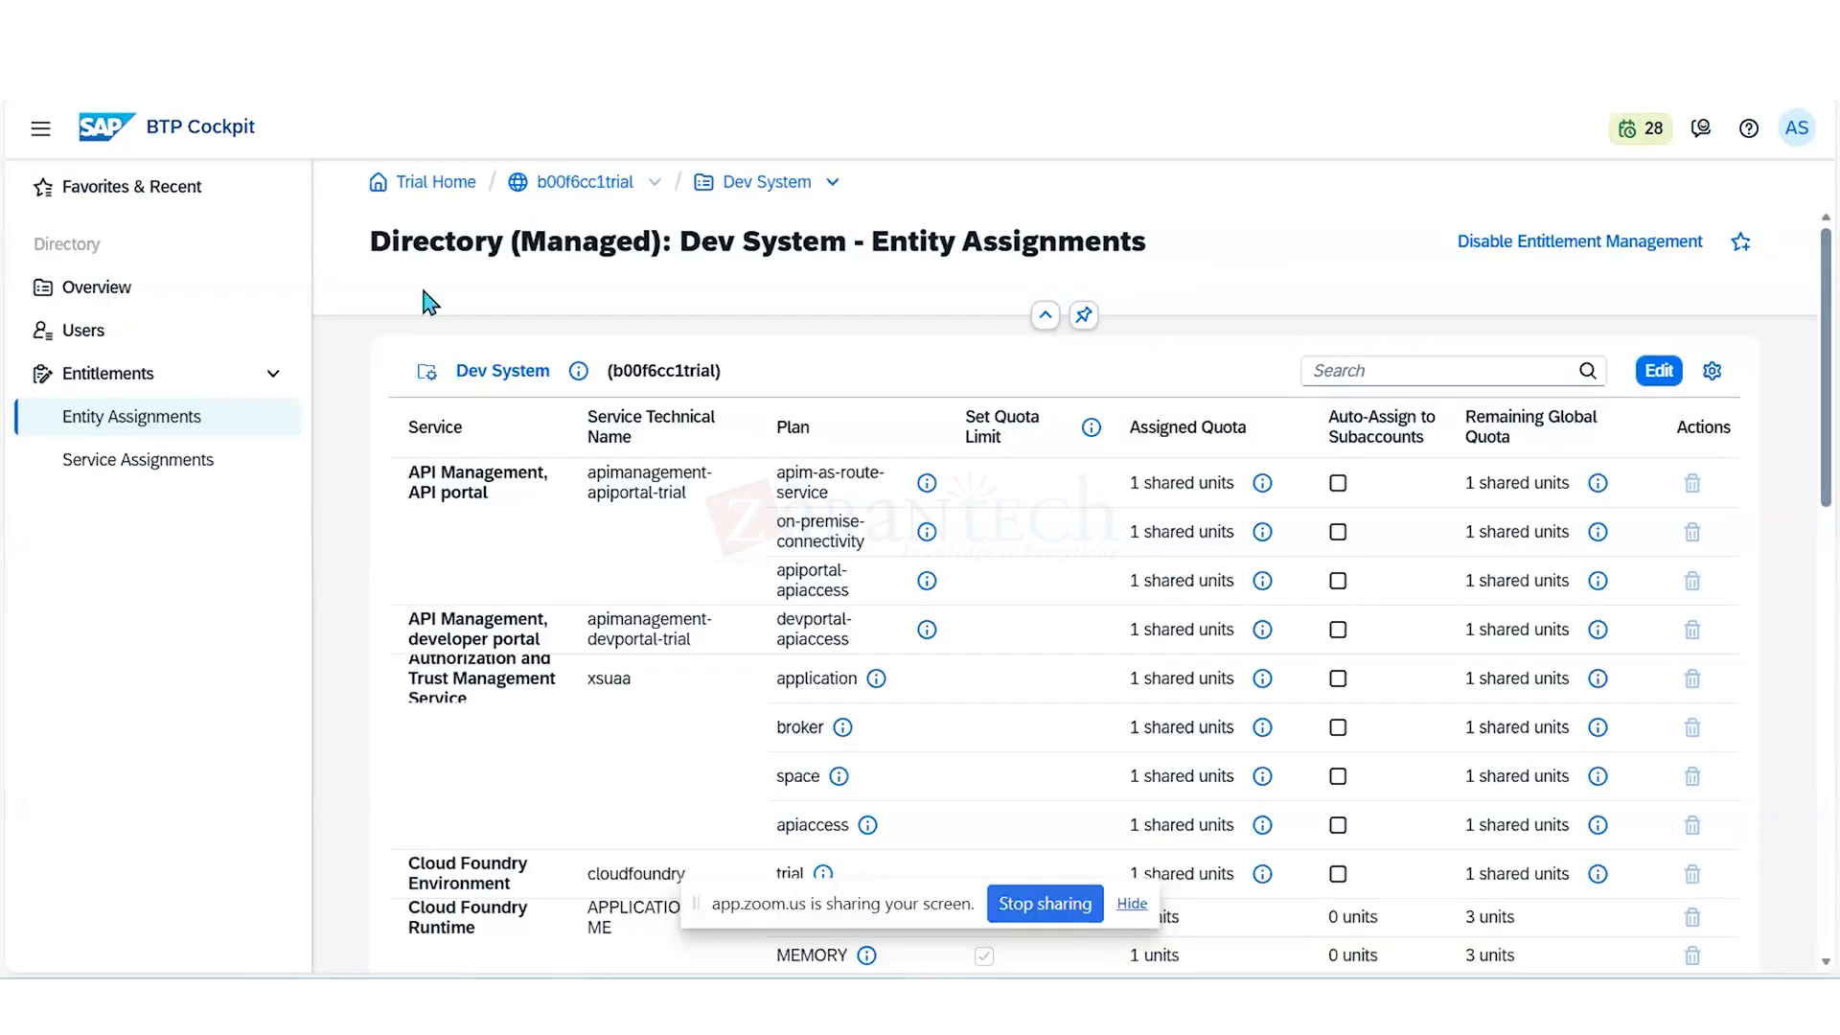
- Start a new subaccount from the Dev System directory's global account and name it "App Development & Automation"
double_click(606, 190)
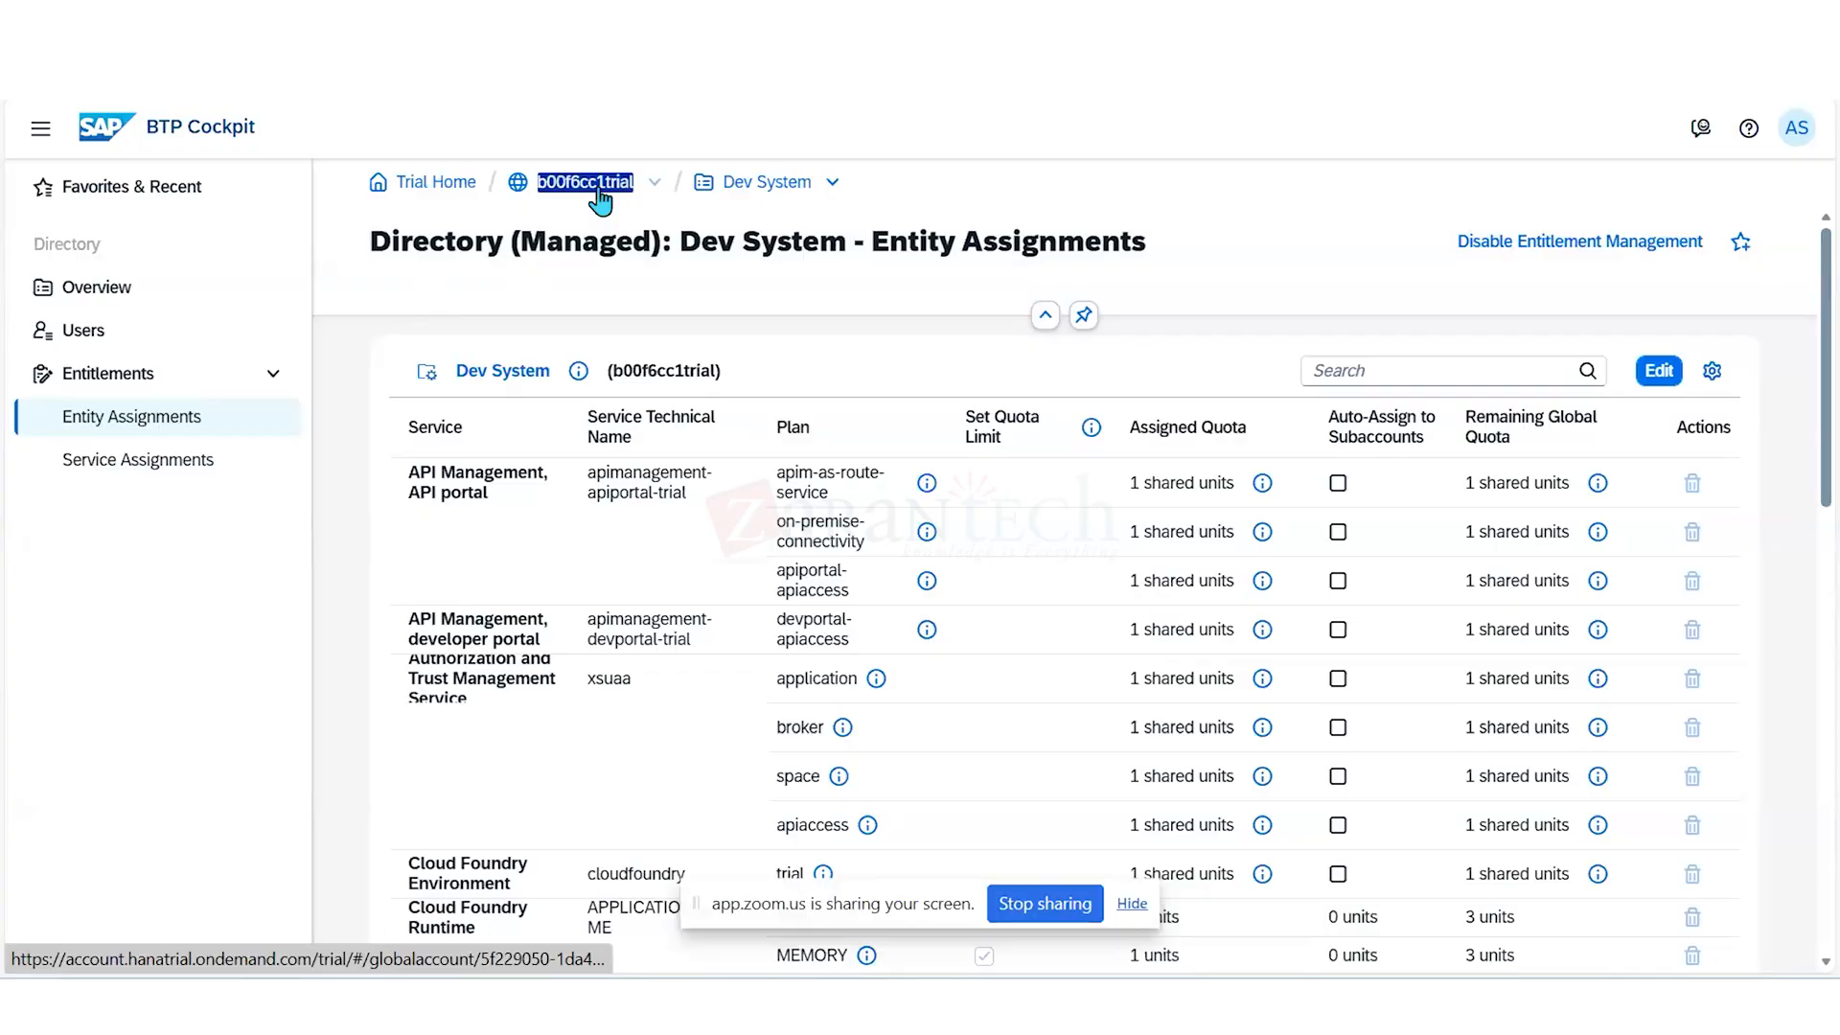
left_click(601, 192)
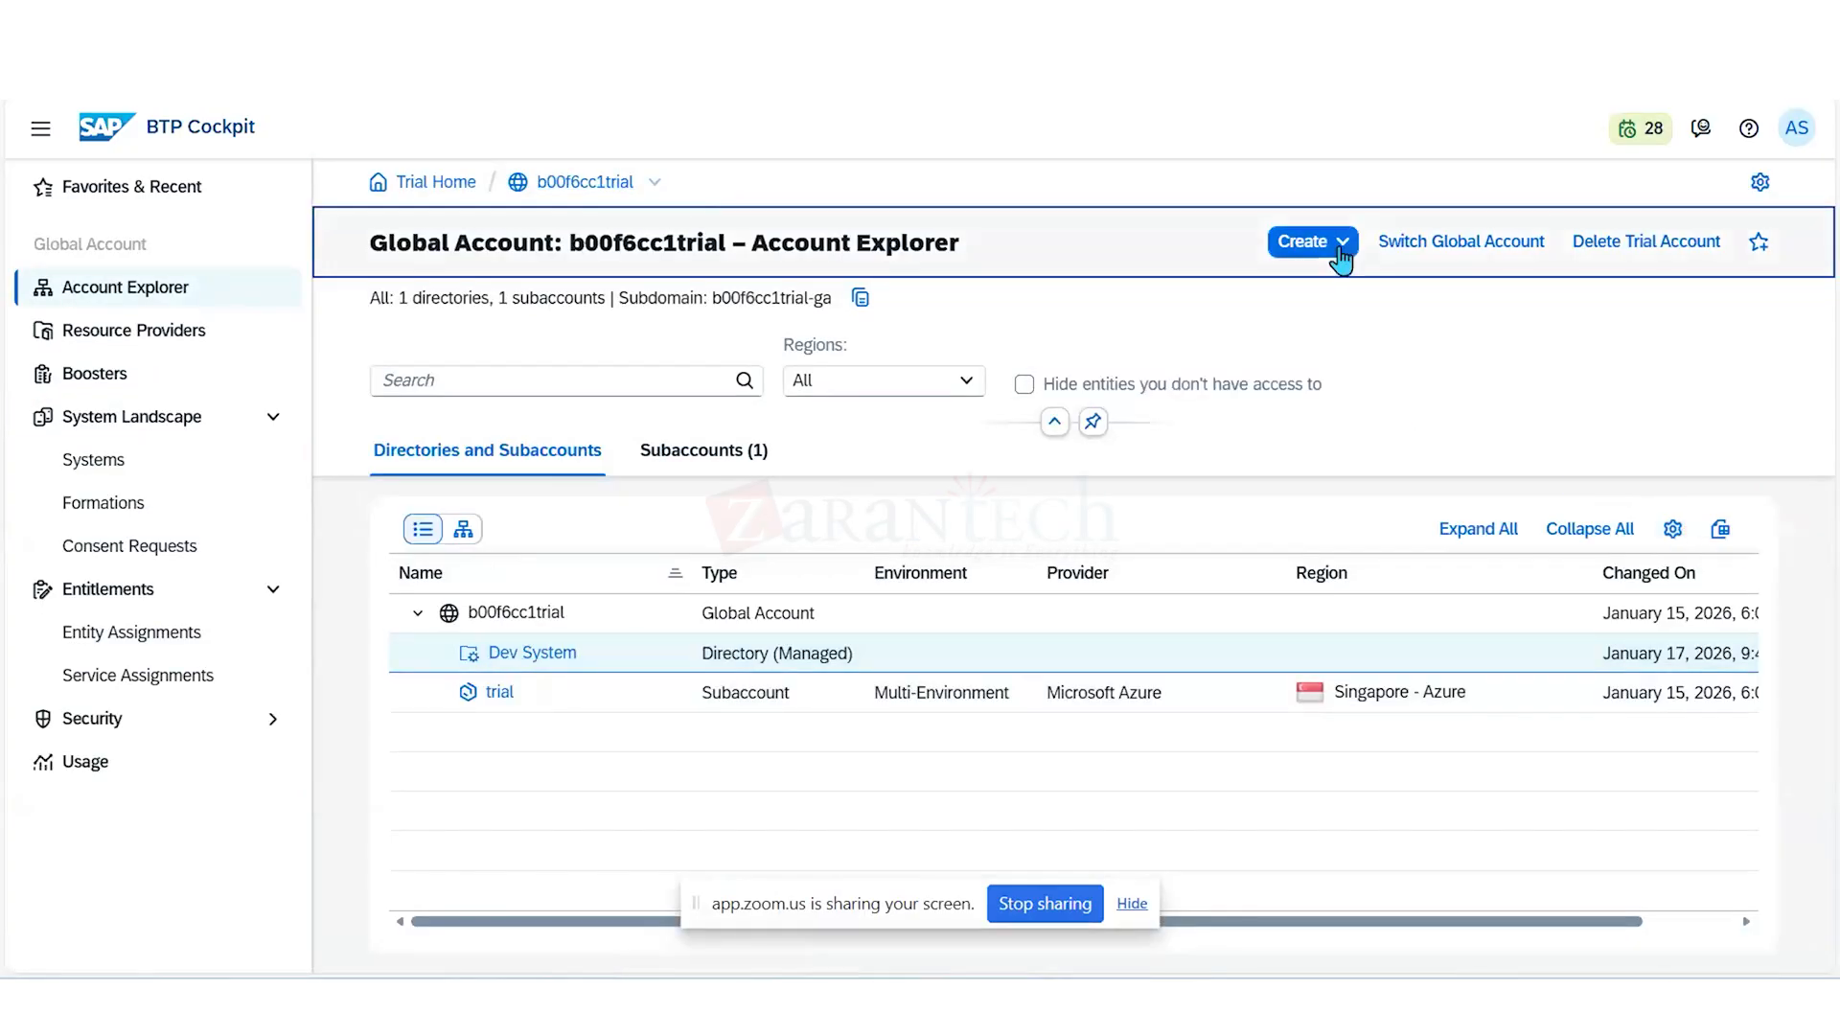
left_click(1340, 257)
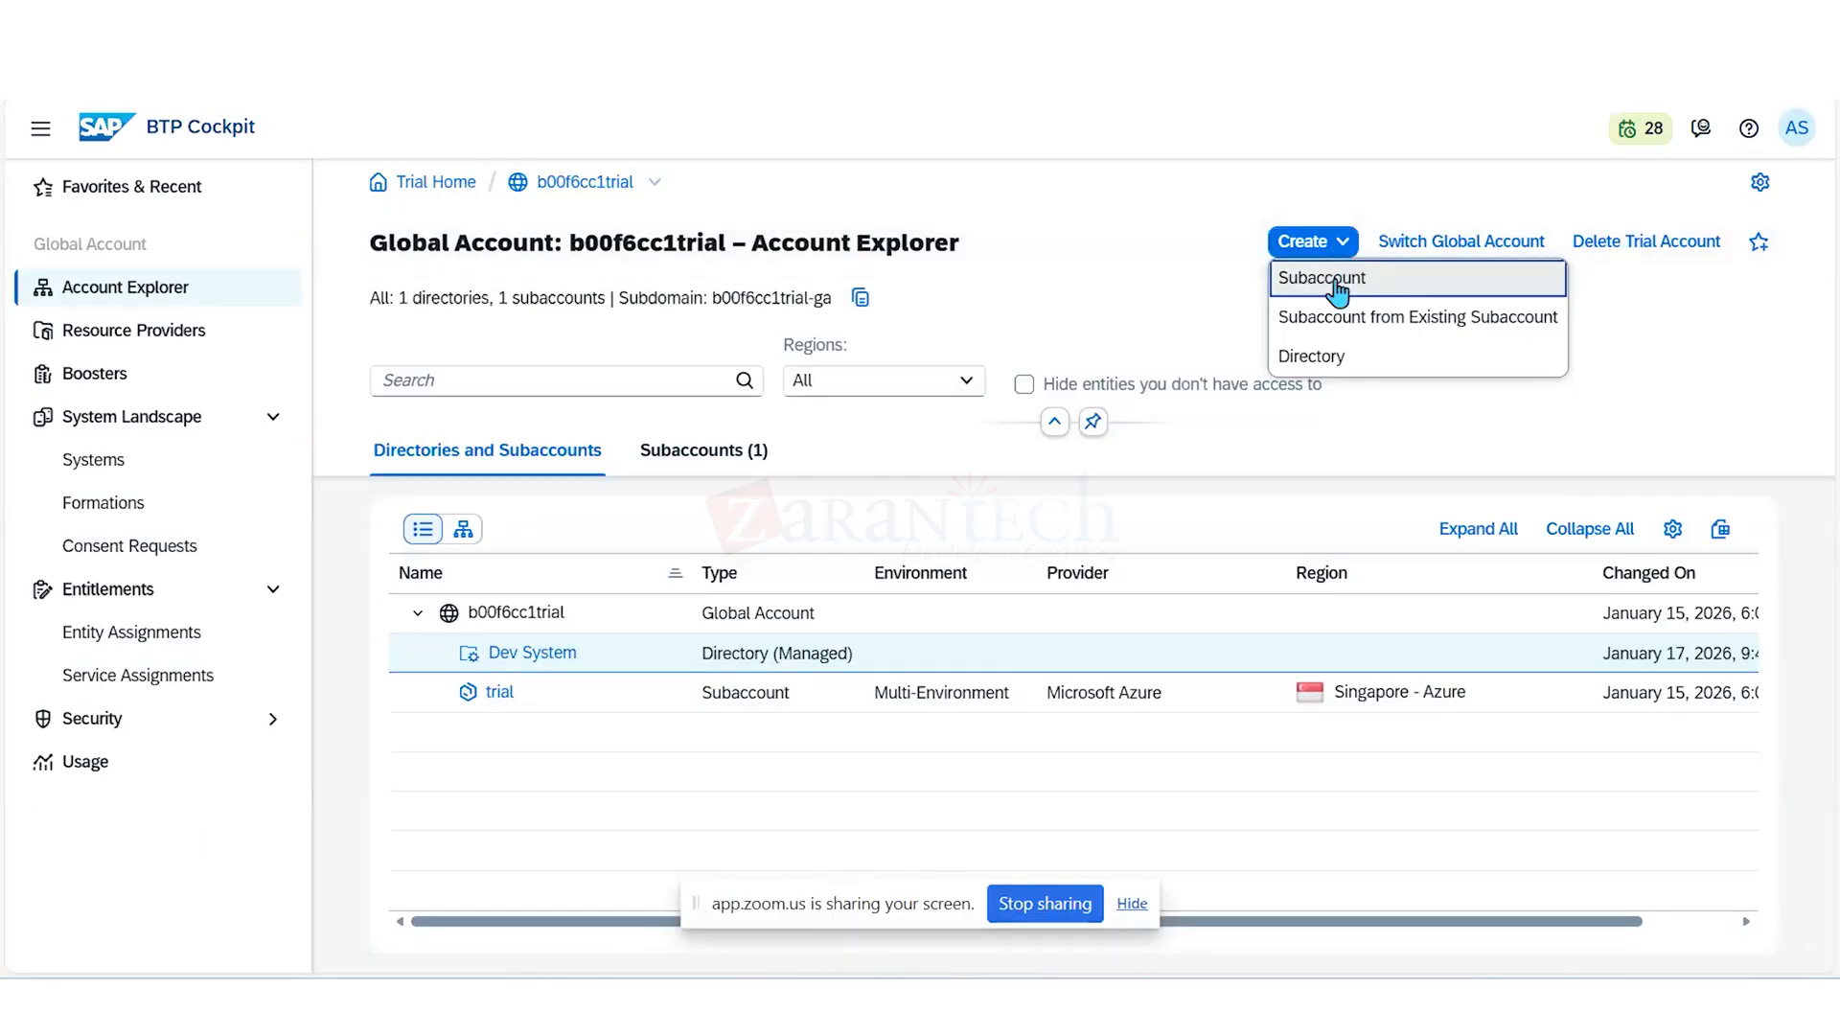
left_click(1337, 288)
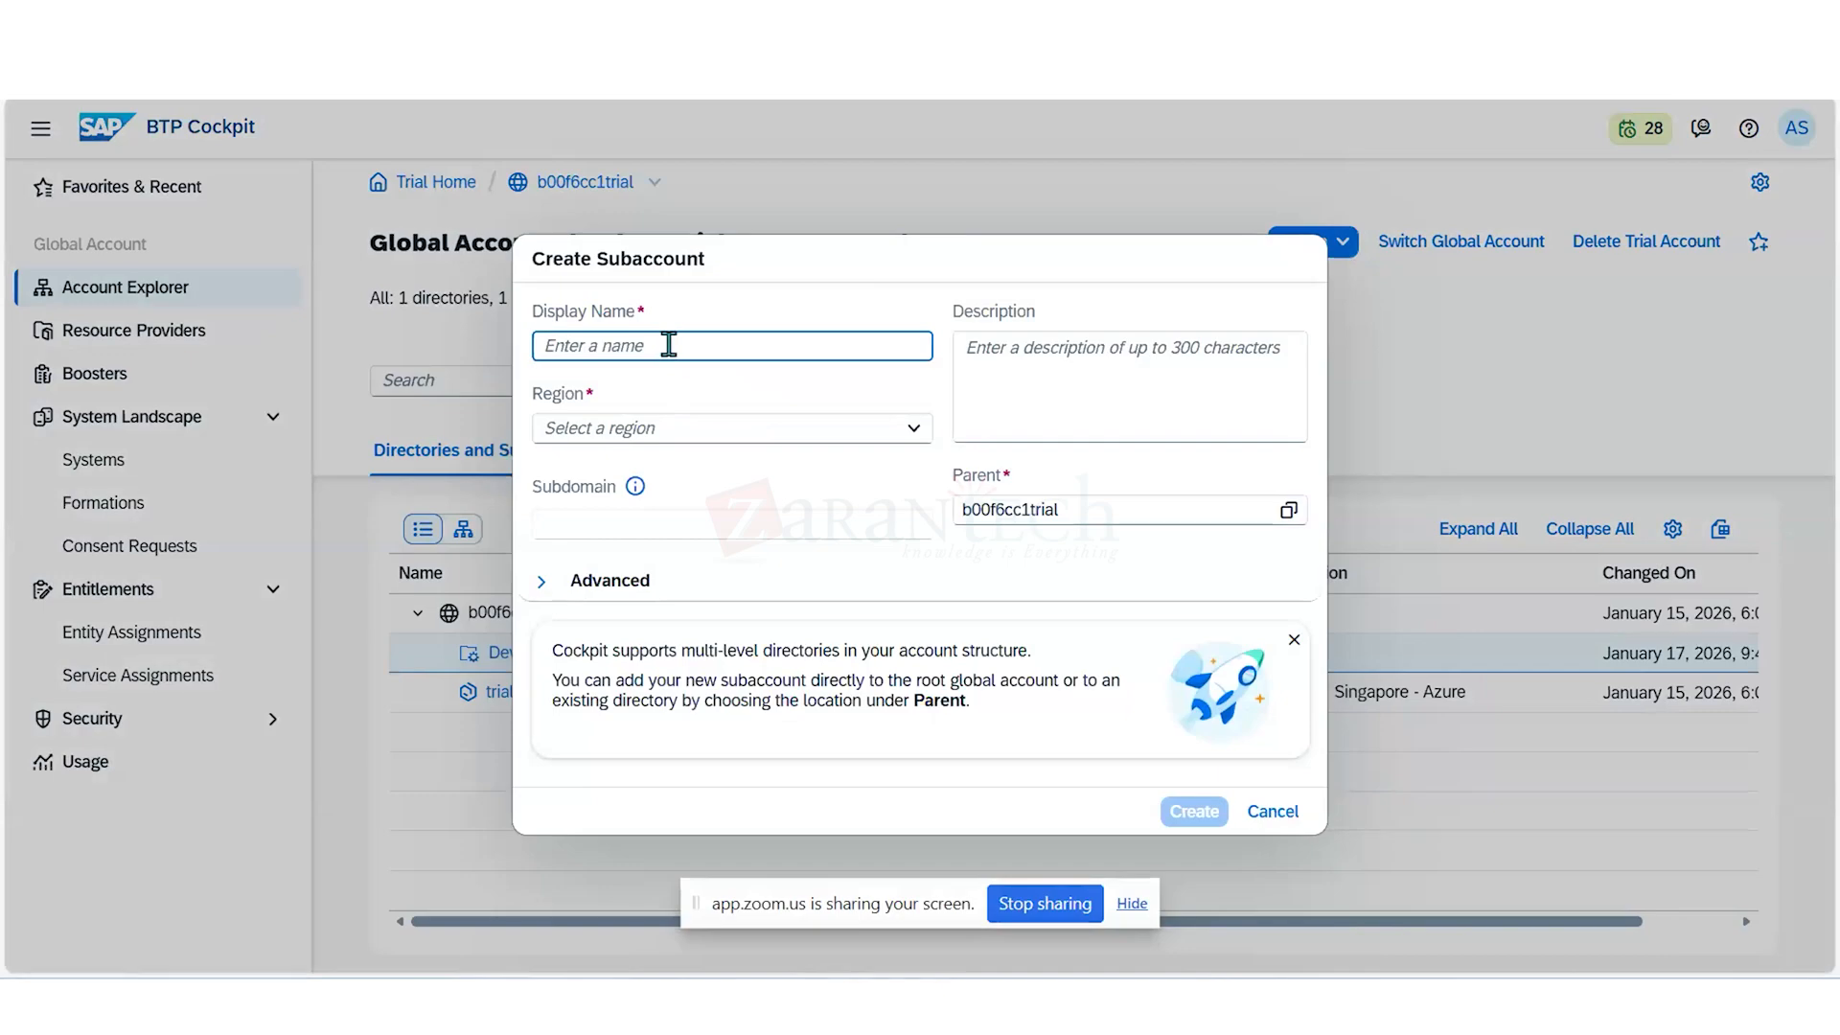
type("App De ve")
key("BackSpace")
key("BackSpace")
type("velopment")
type("& Automation")
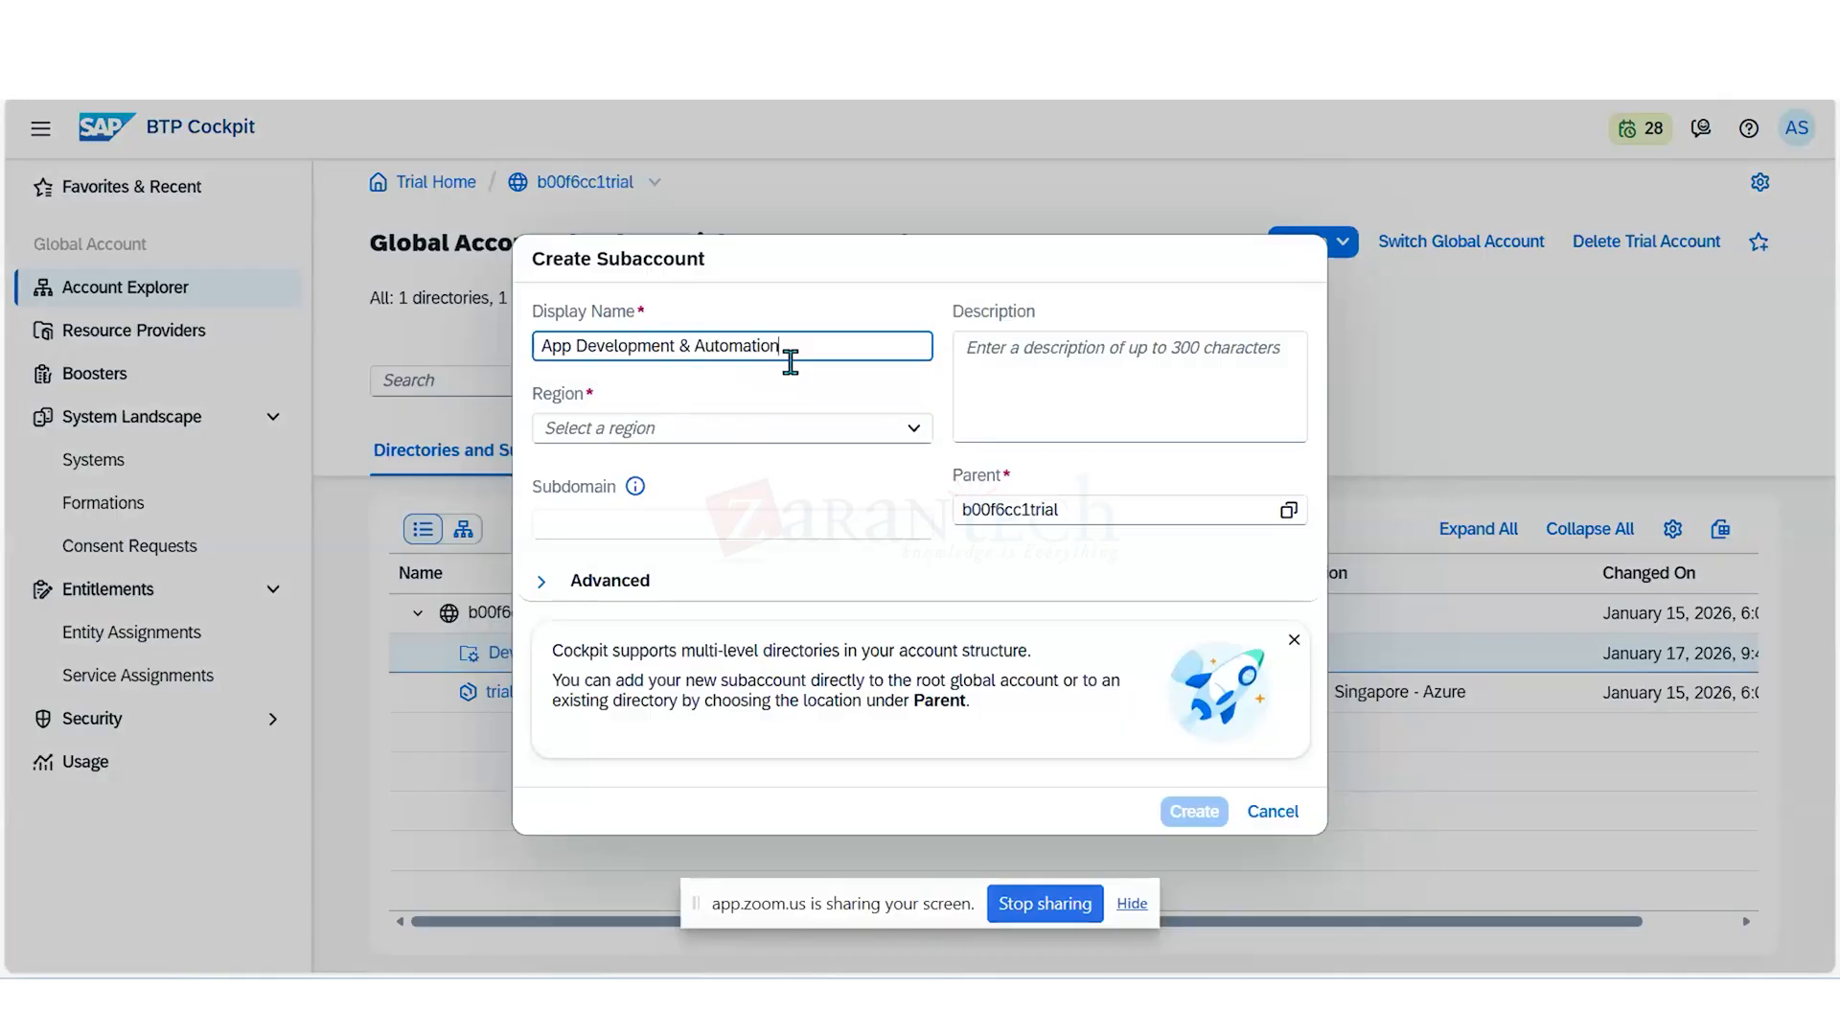
- Set the new subaccount's region to US East (VA) - AWS, choose Dev System as its parent and create it
left_click(920, 443)
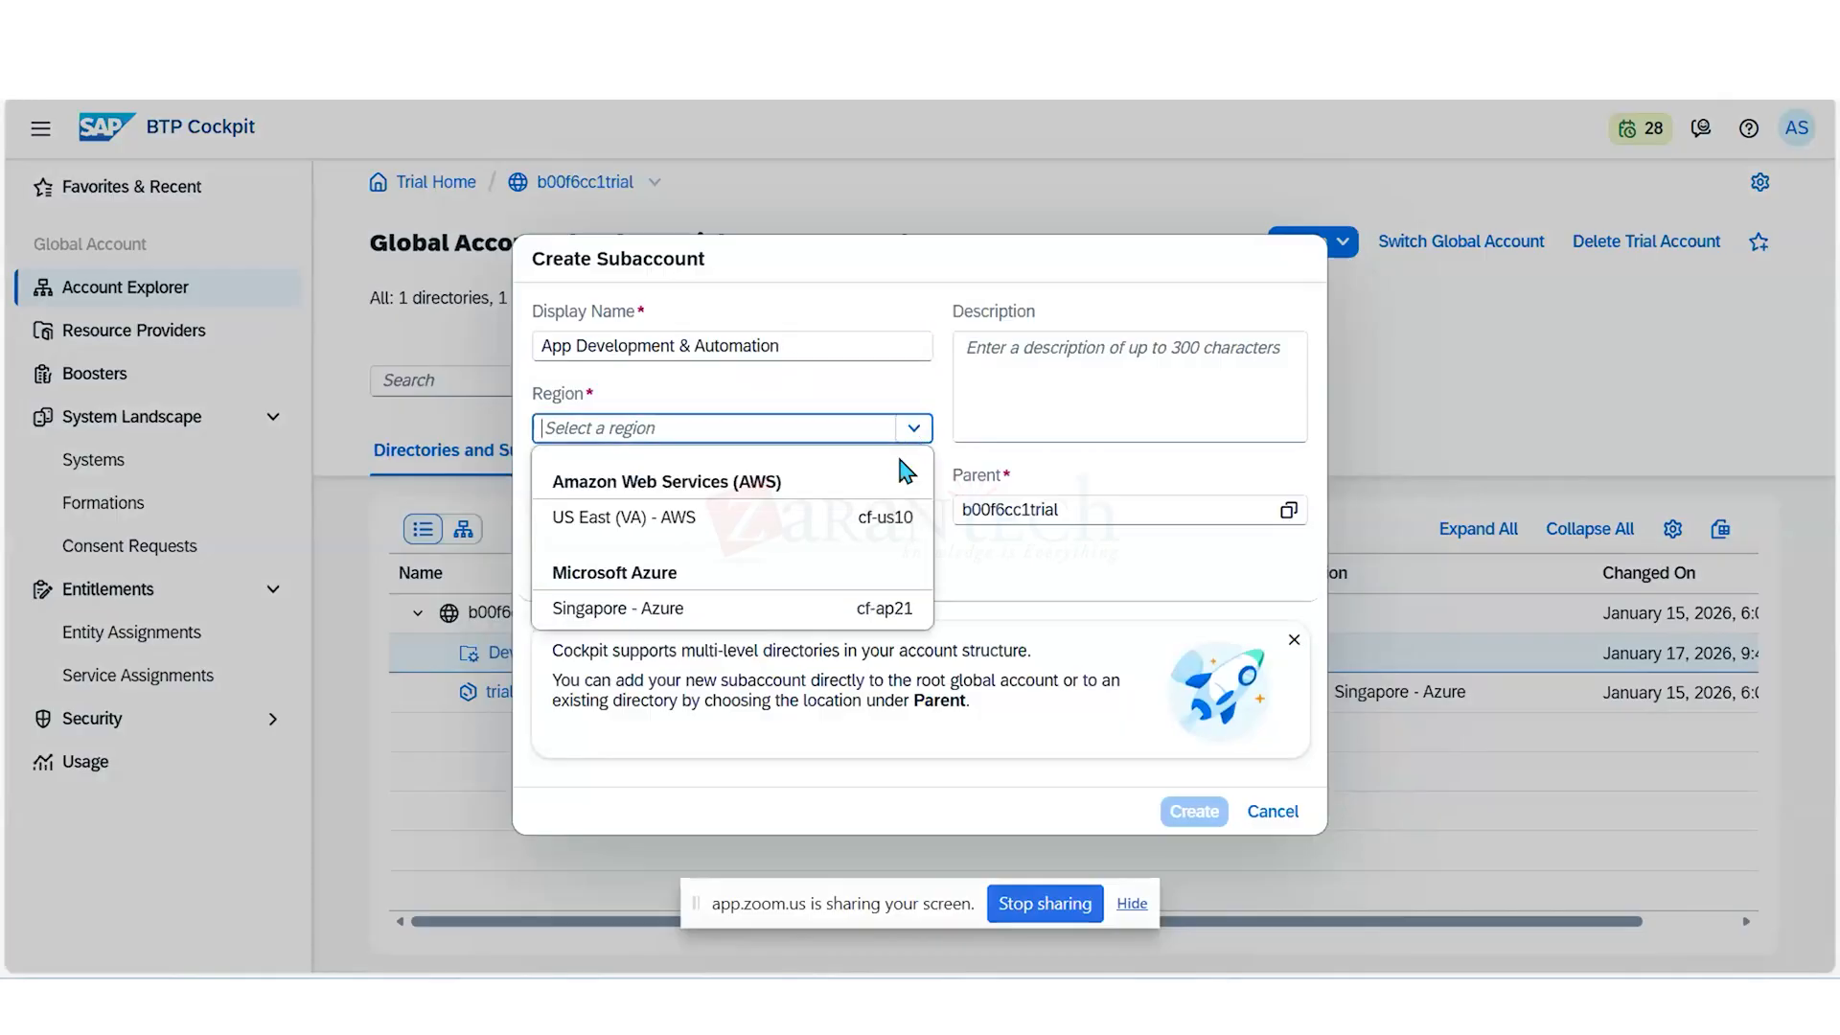
left_click(794, 519)
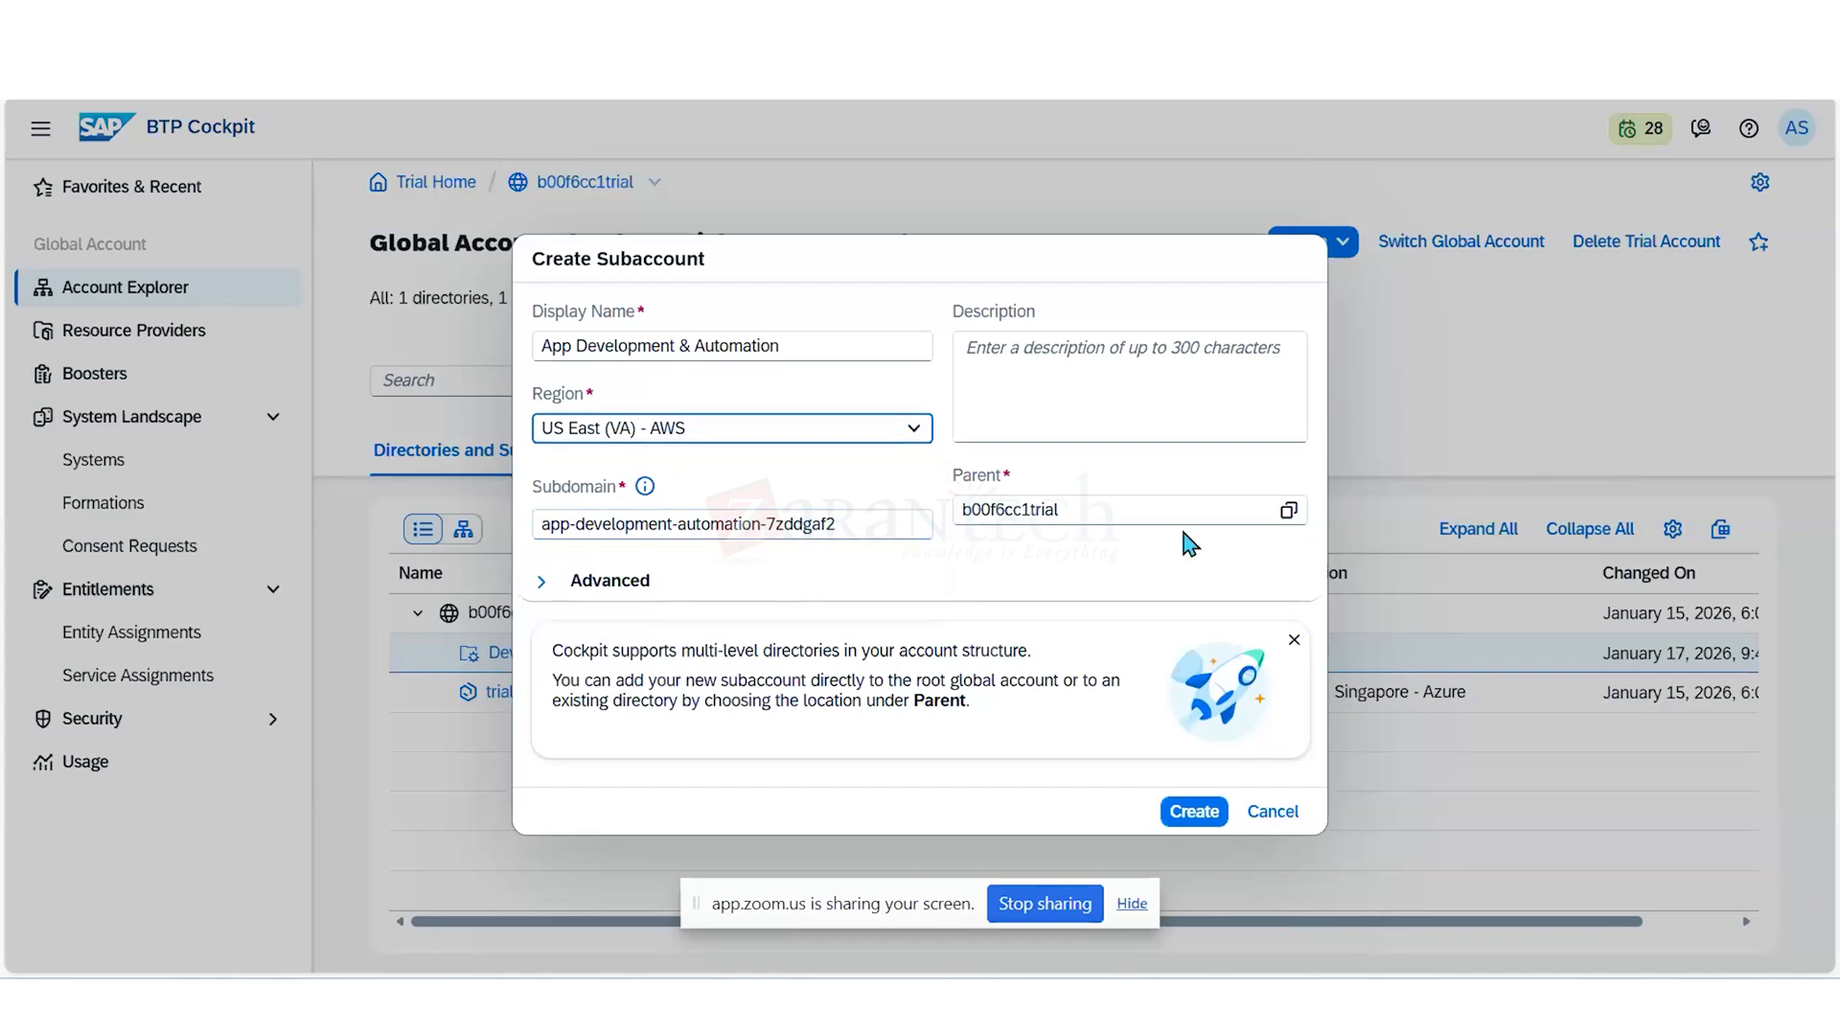
left_click(1238, 509)
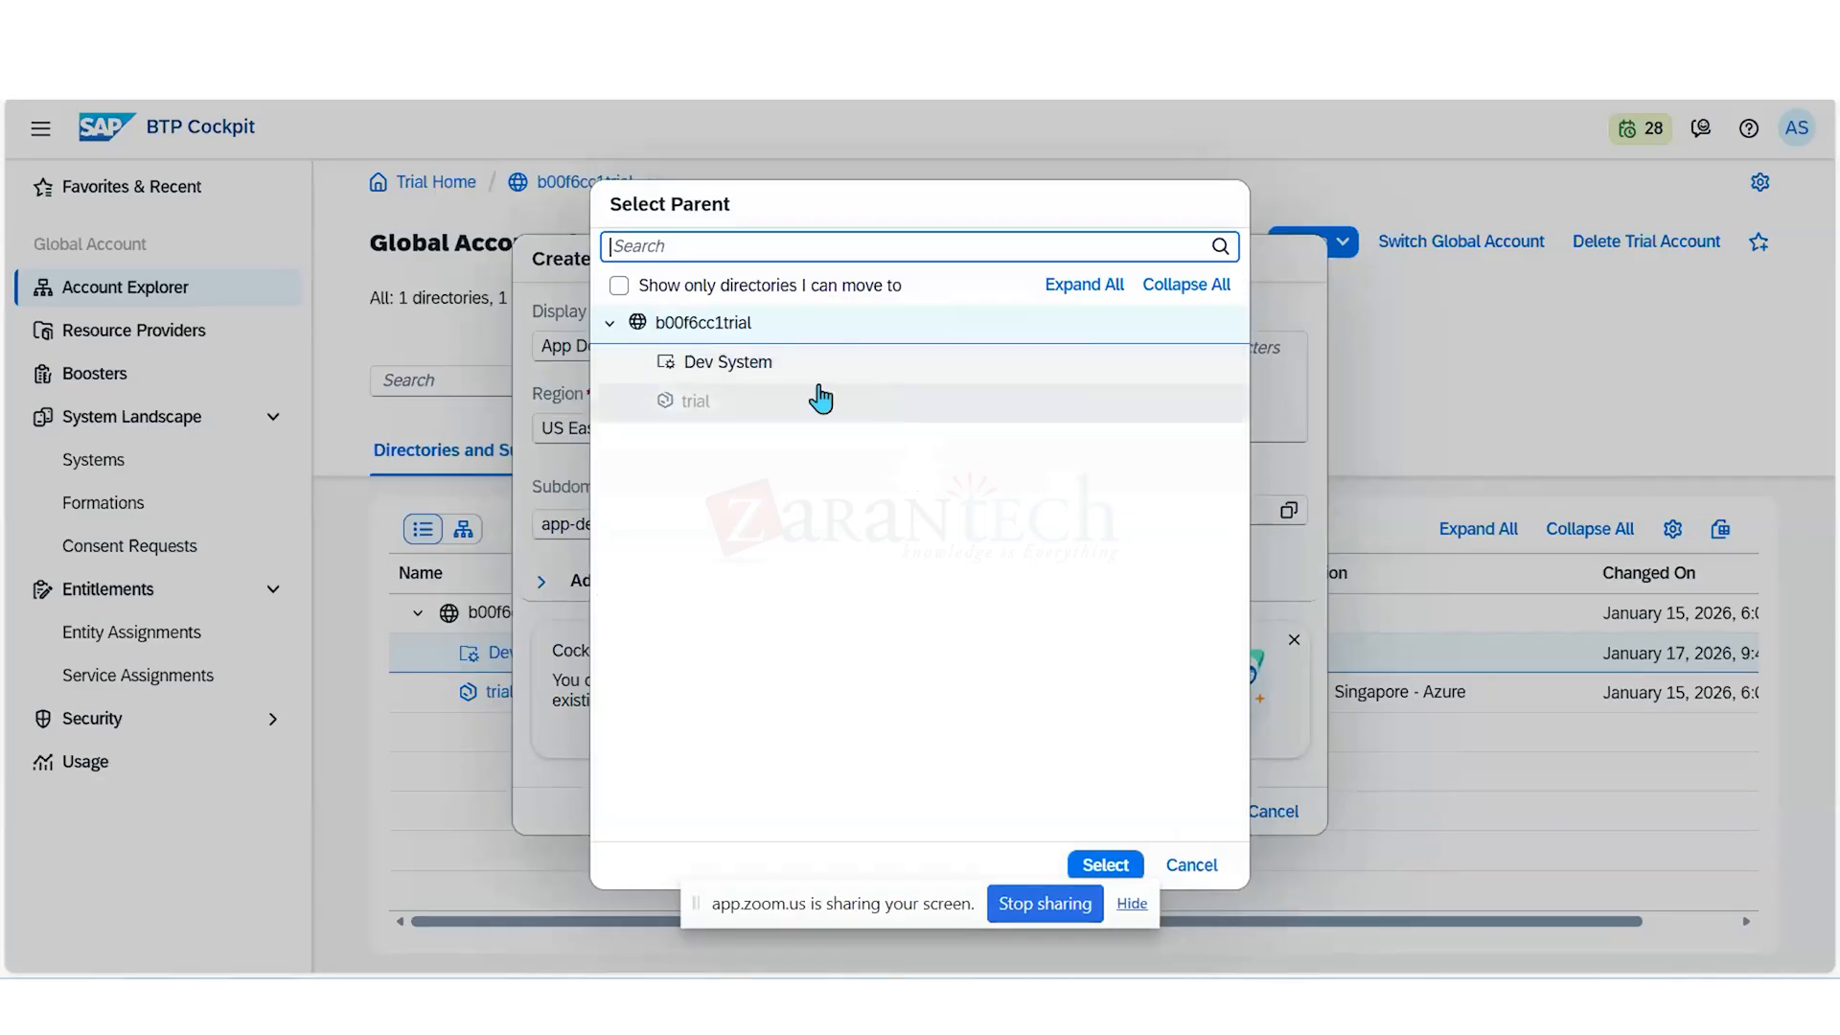
left_click(770, 369)
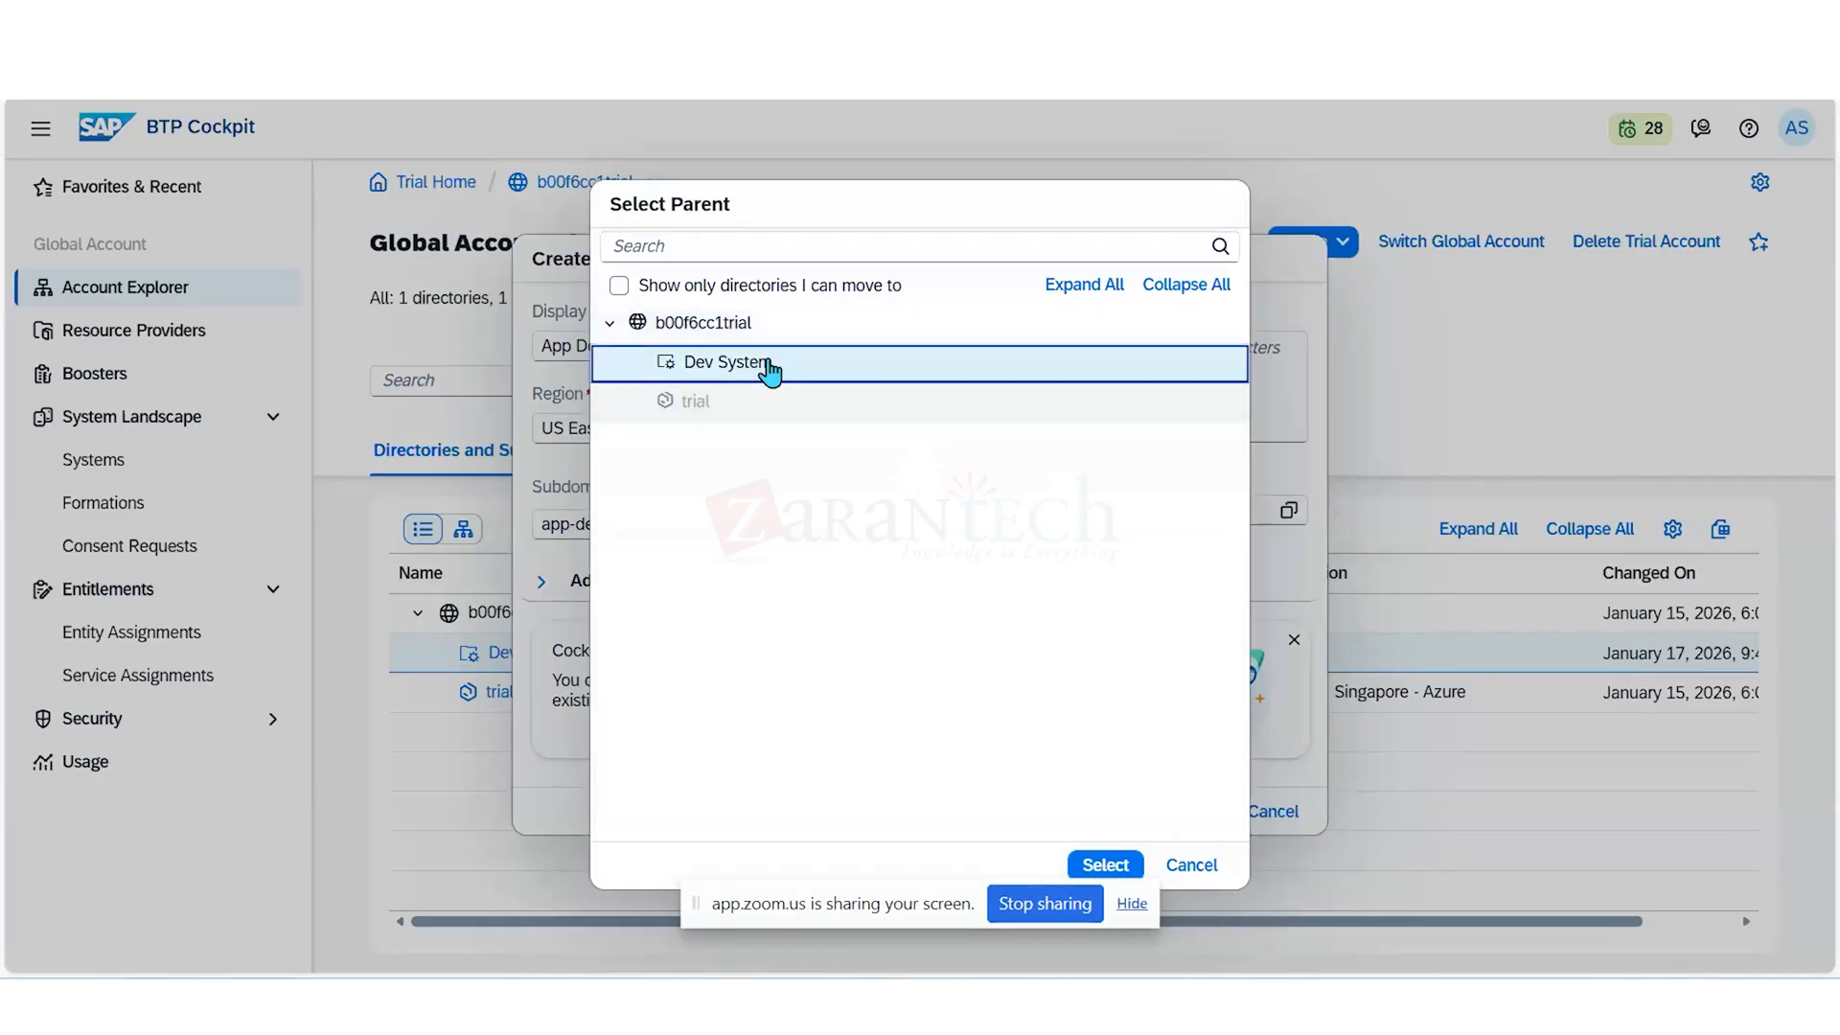
left_click(1106, 865)
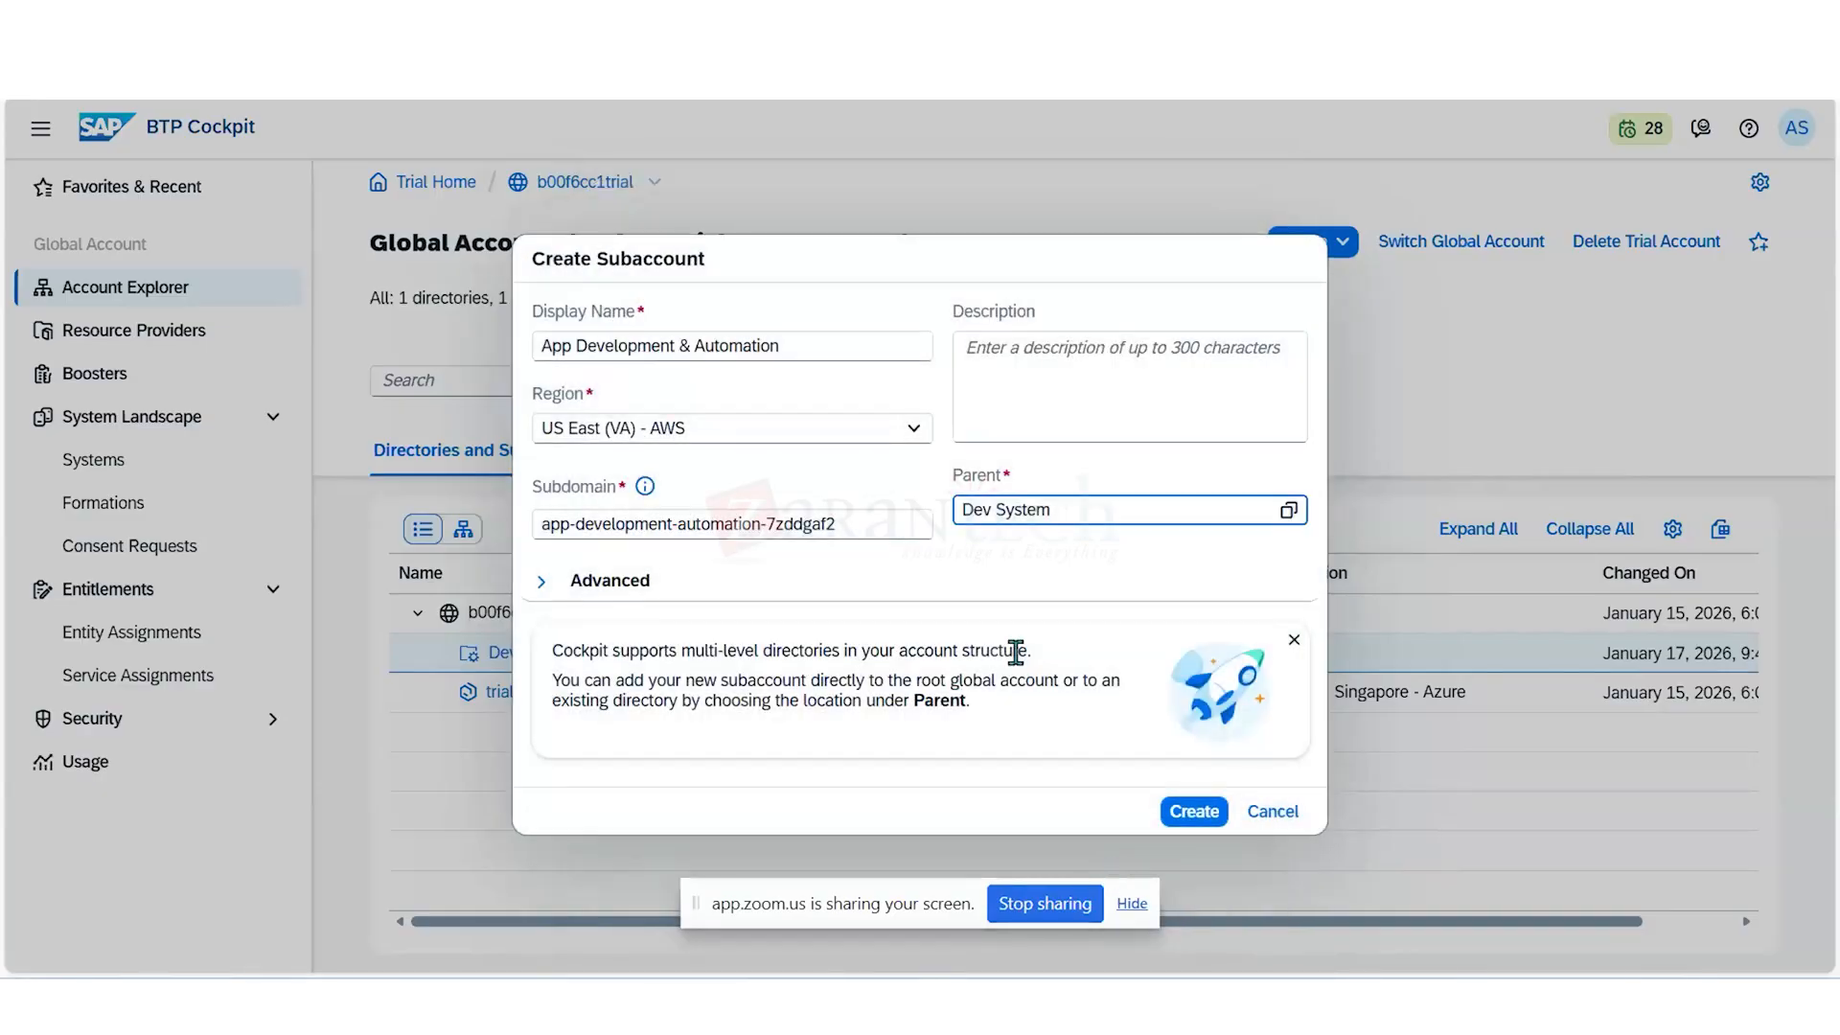
left_click(1198, 820)
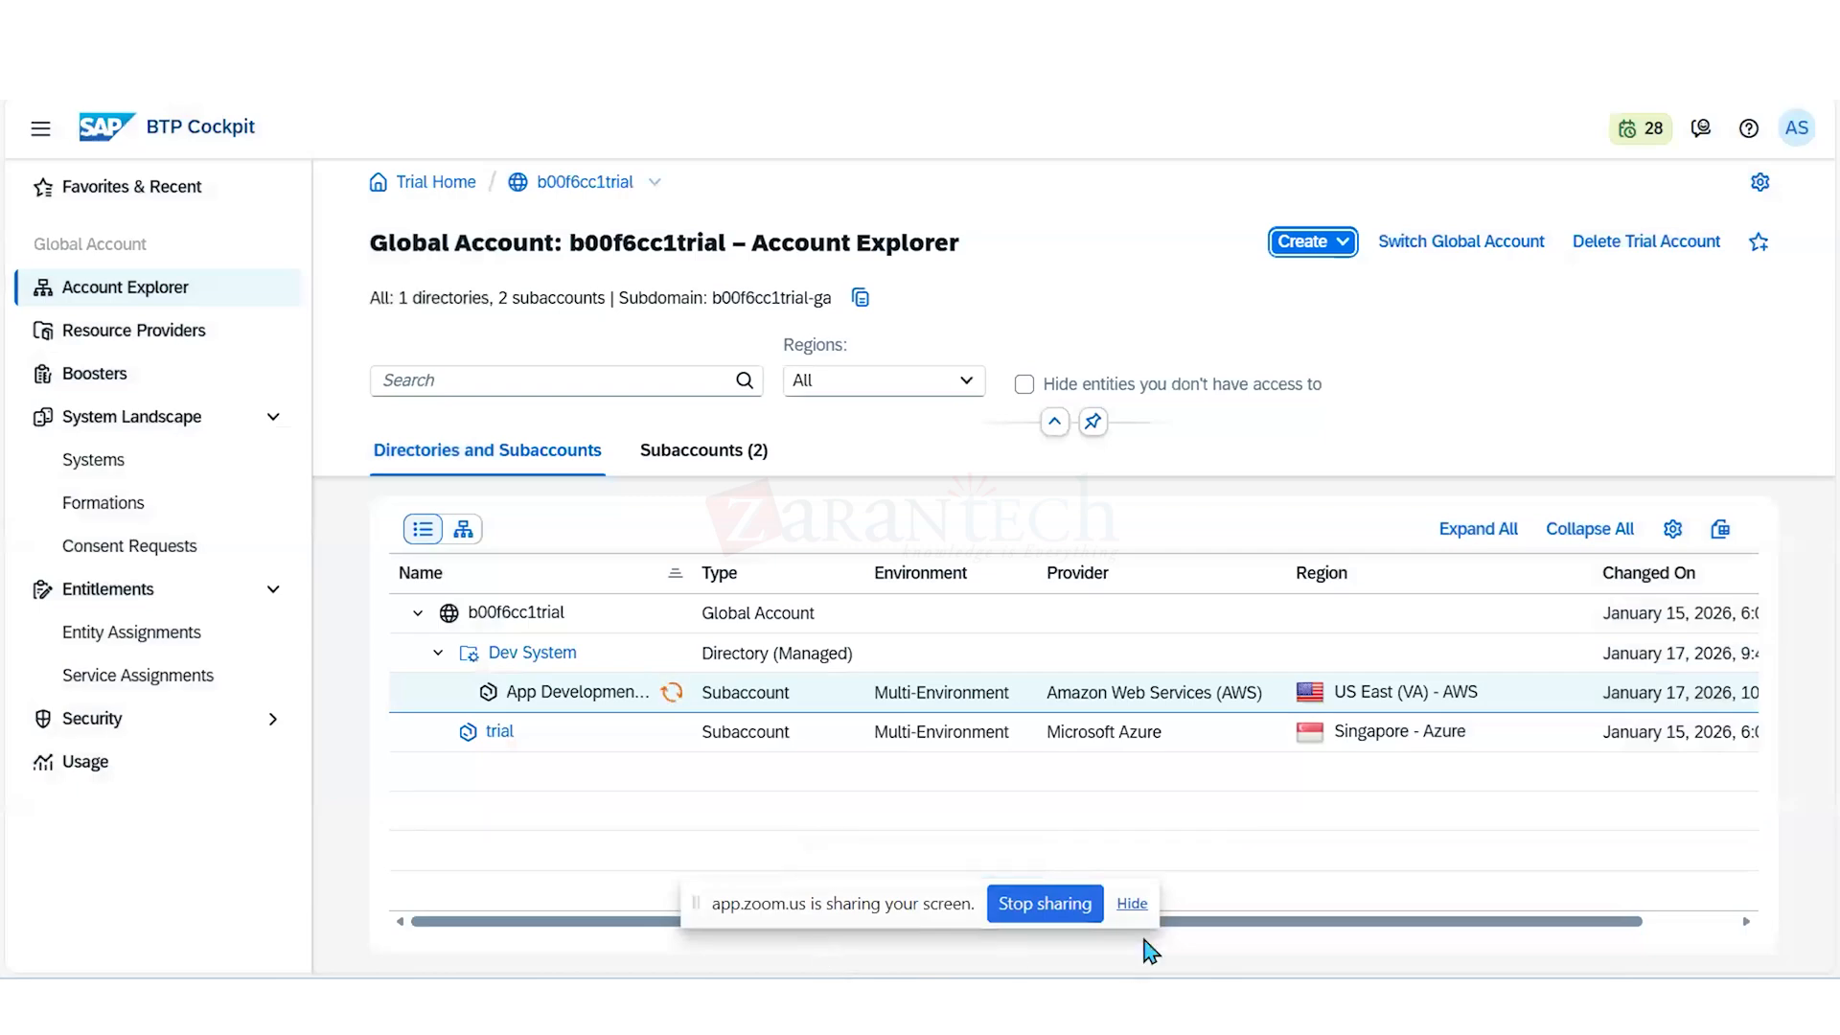
left_click(1131, 905)
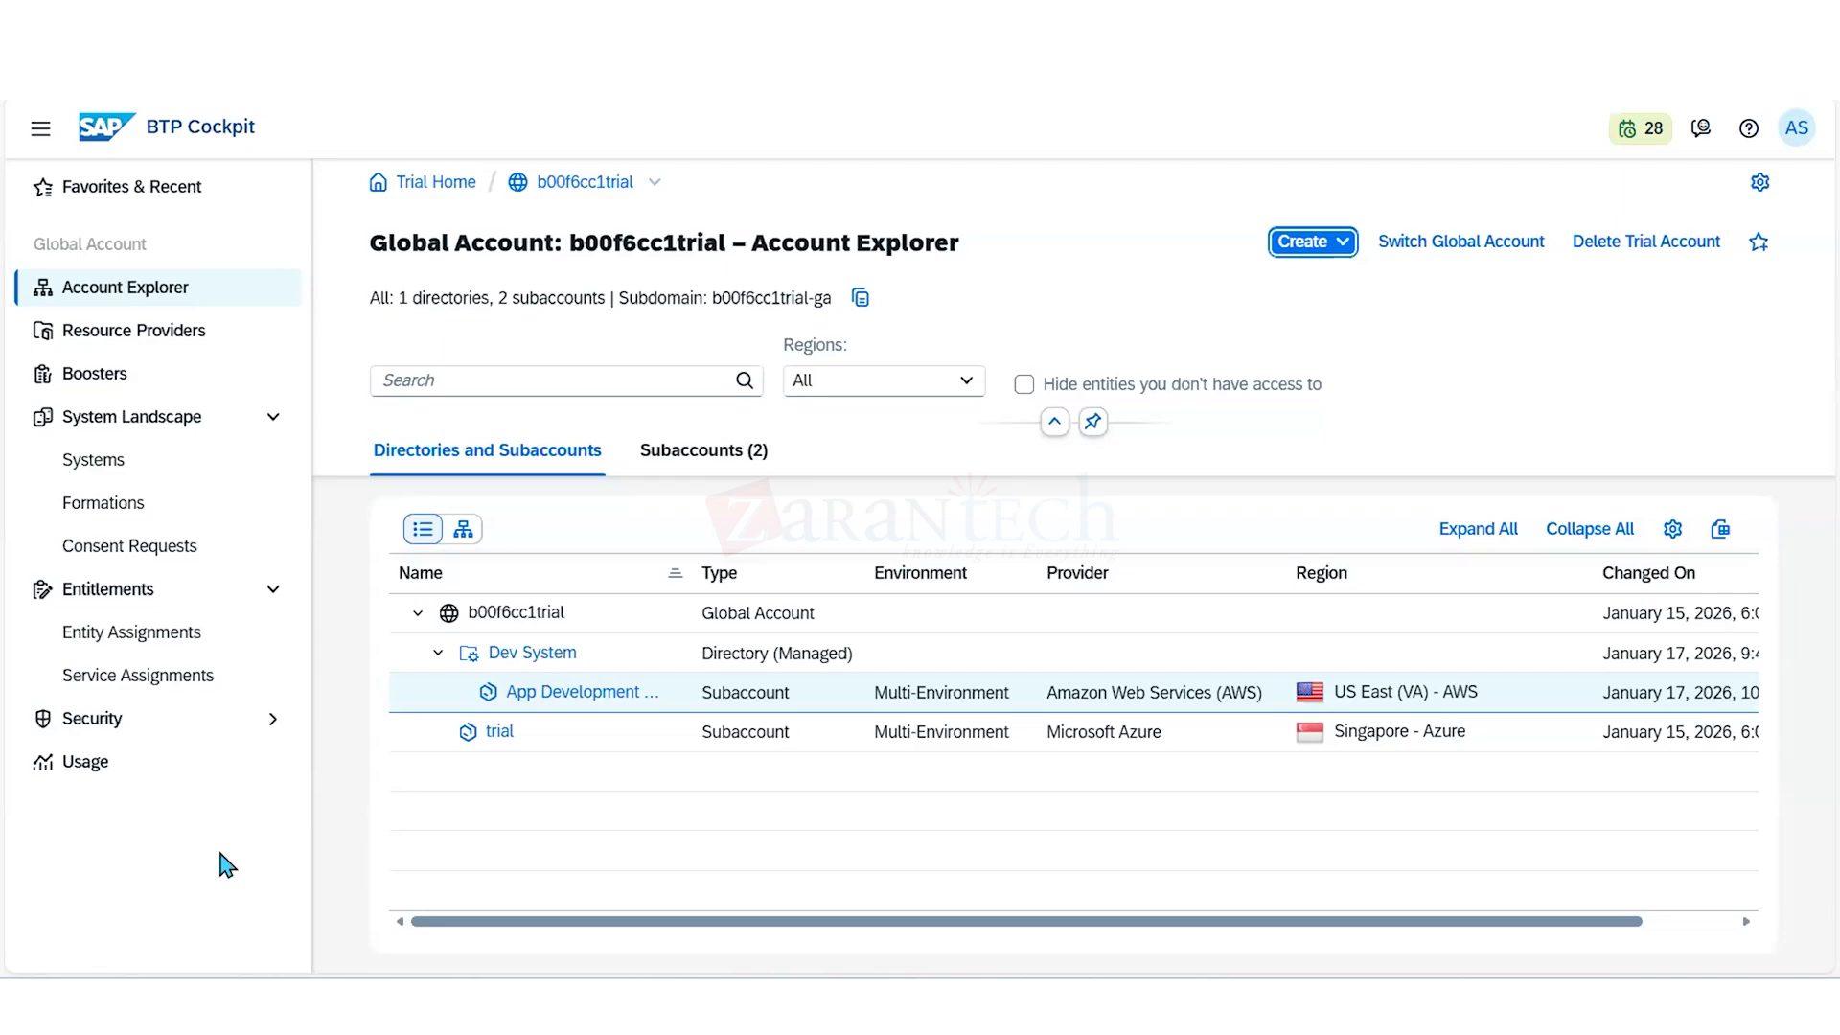
- Start another new subaccount in the same global account and name it "Integration Services"
left_click(1344, 248)
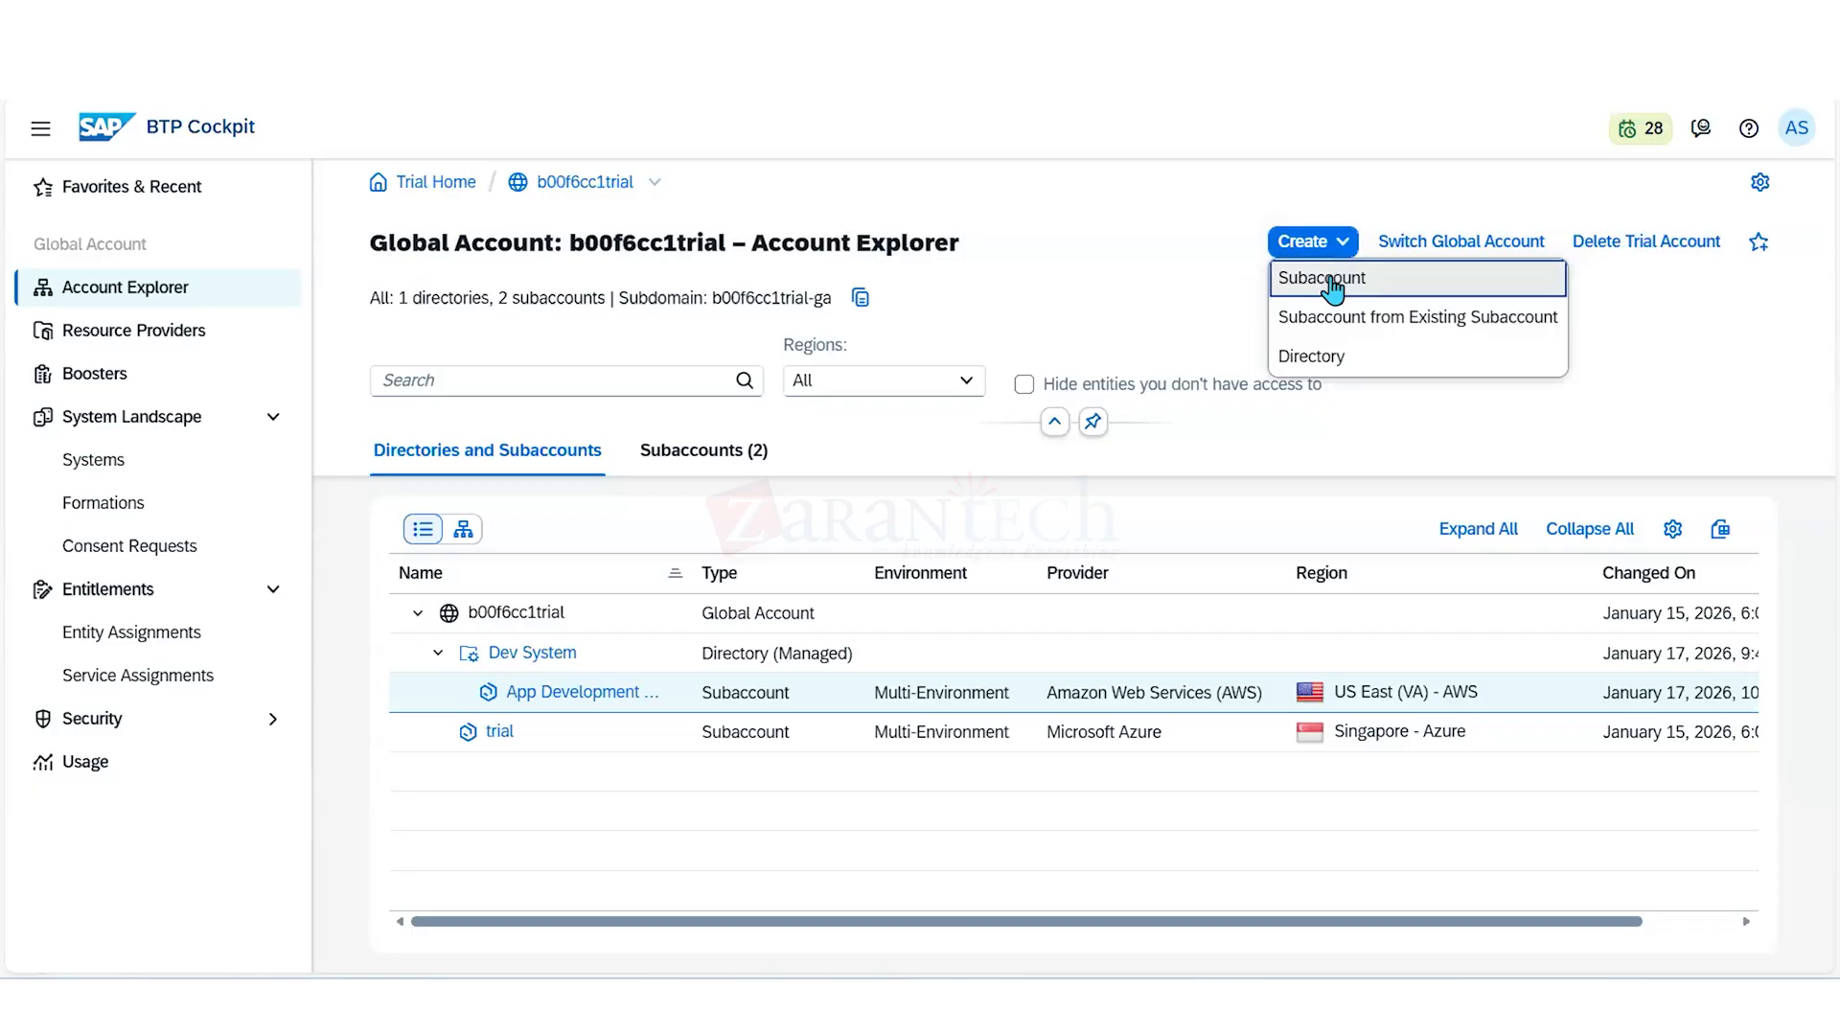
left_click(1332, 284)
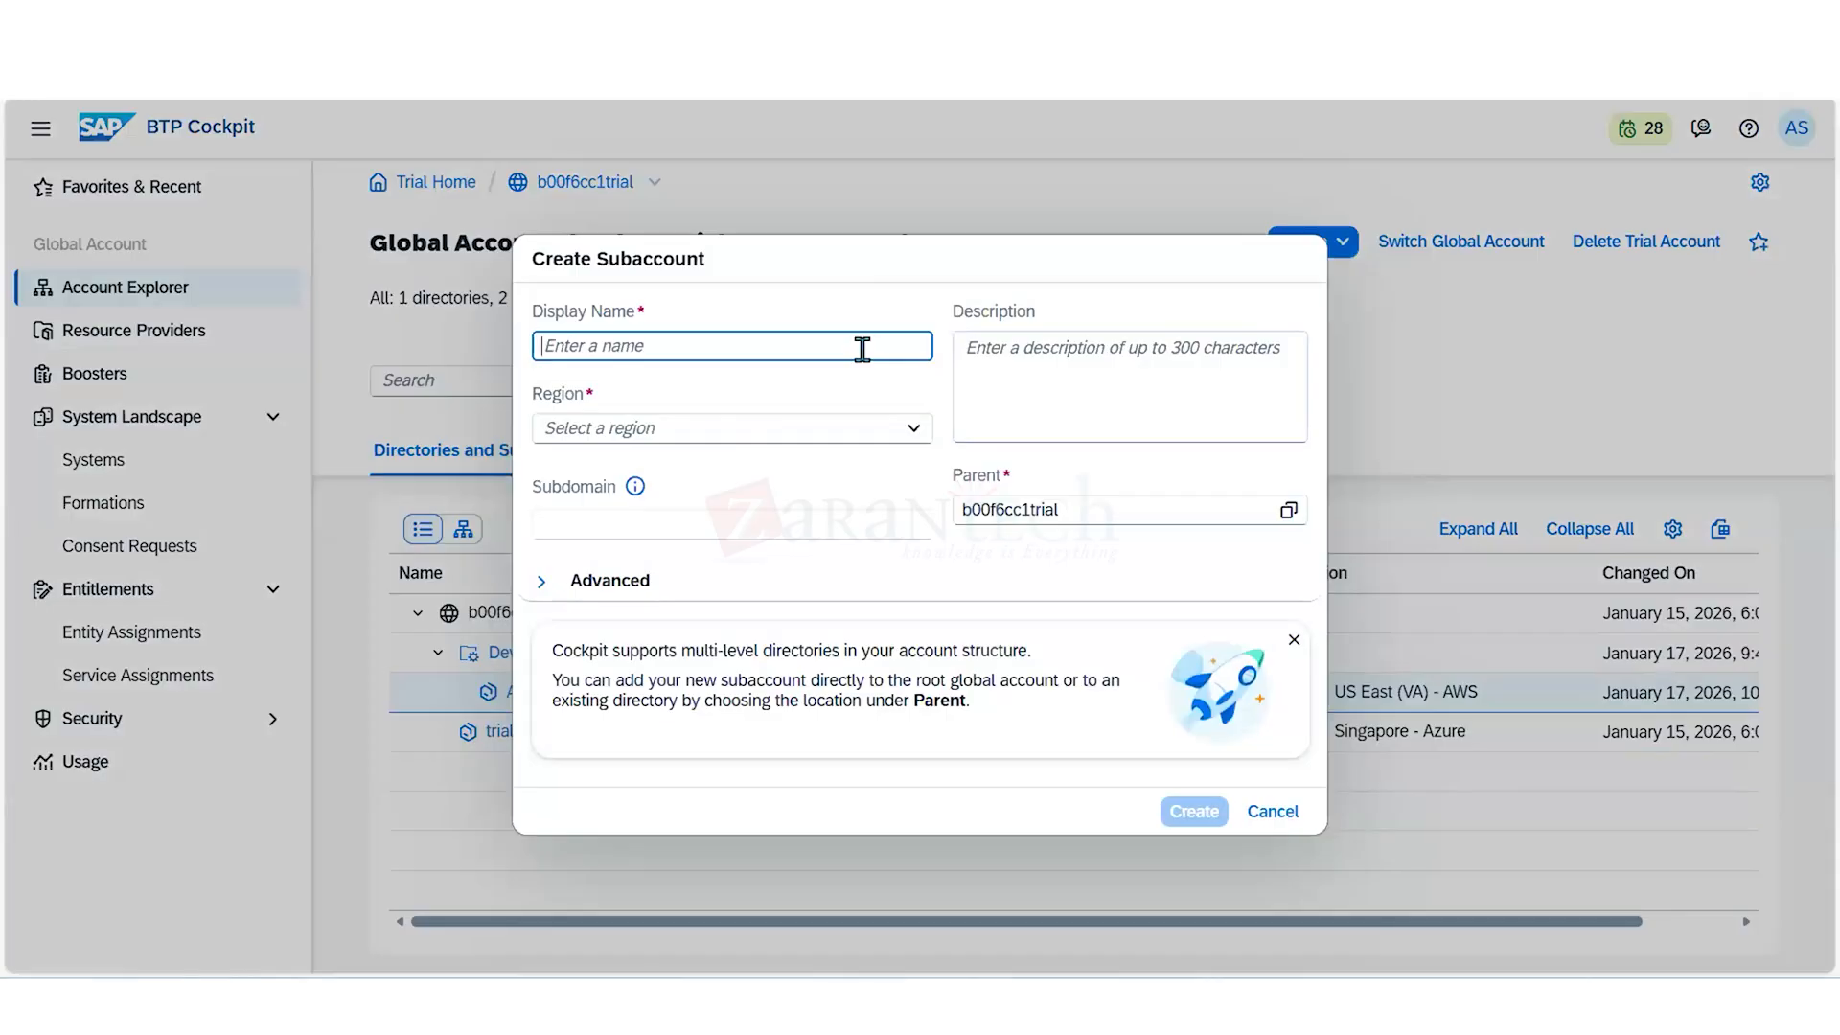
type("Integration Services")
- Give the Integration Services subaccount the region US East (VA) - AWS and the parent Dev System, and create it
left_click(877, 438)
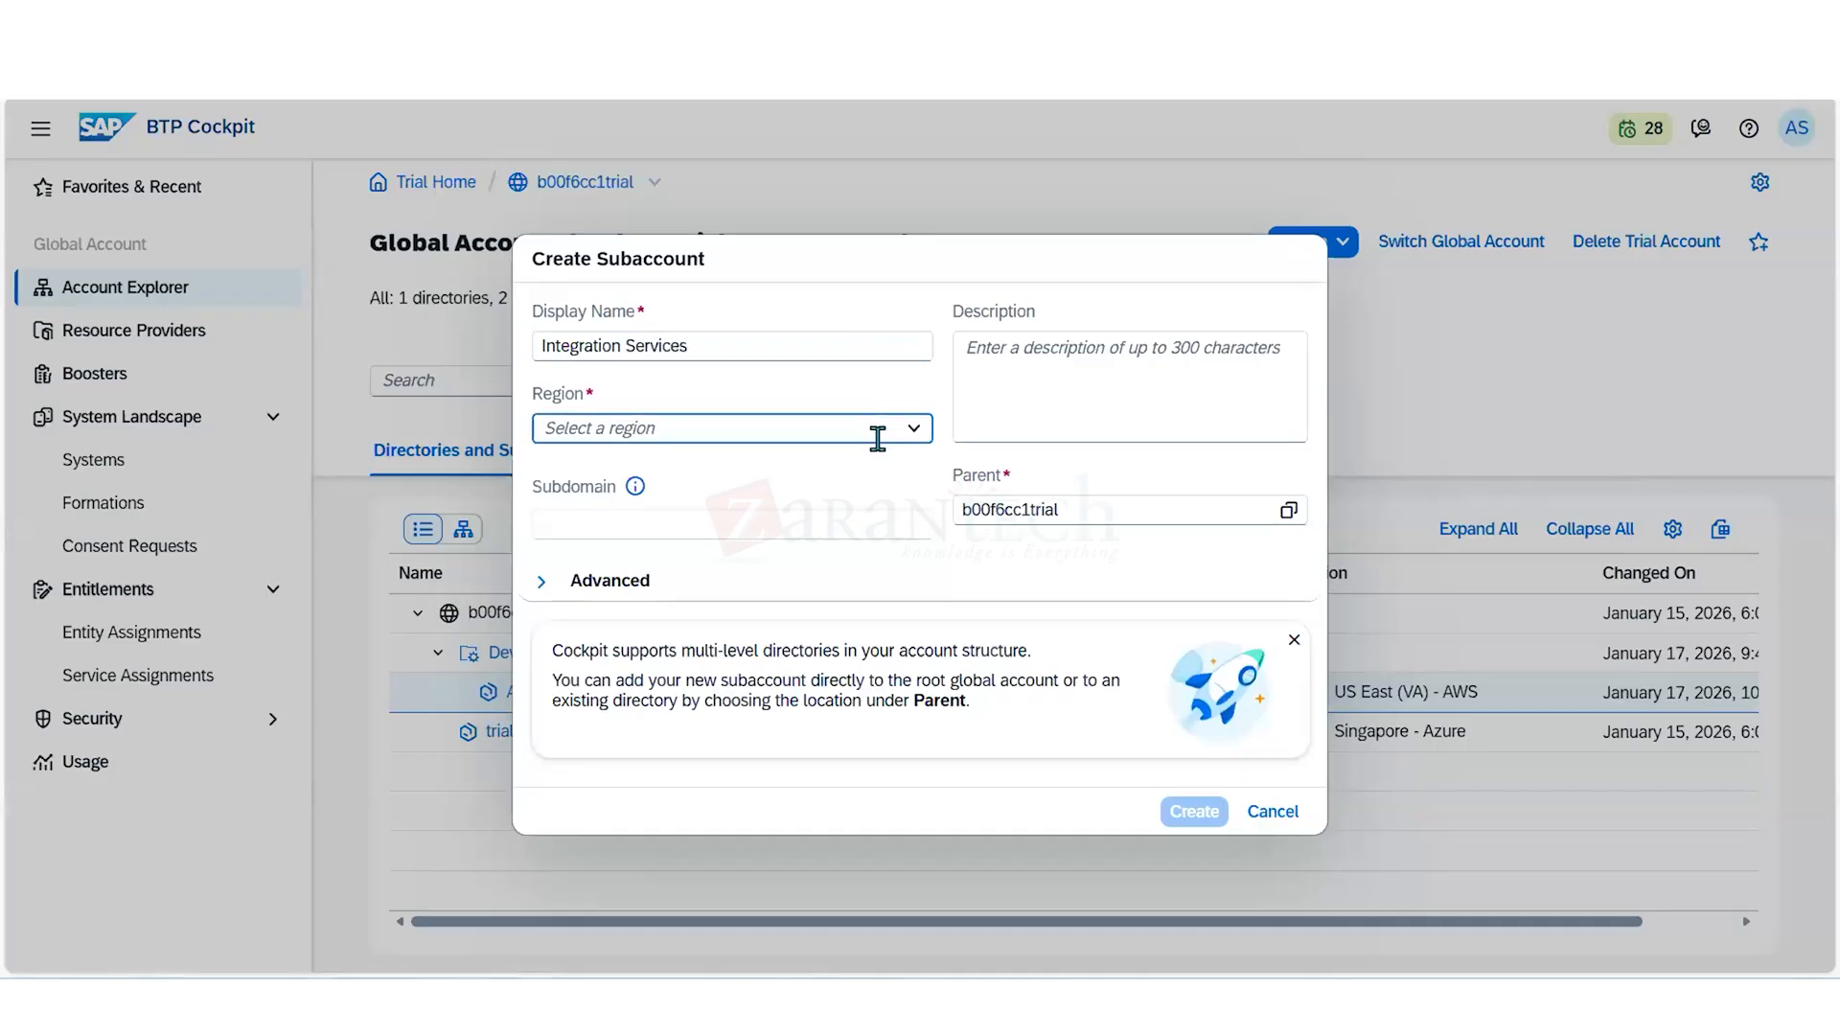
left_click(915, 429)
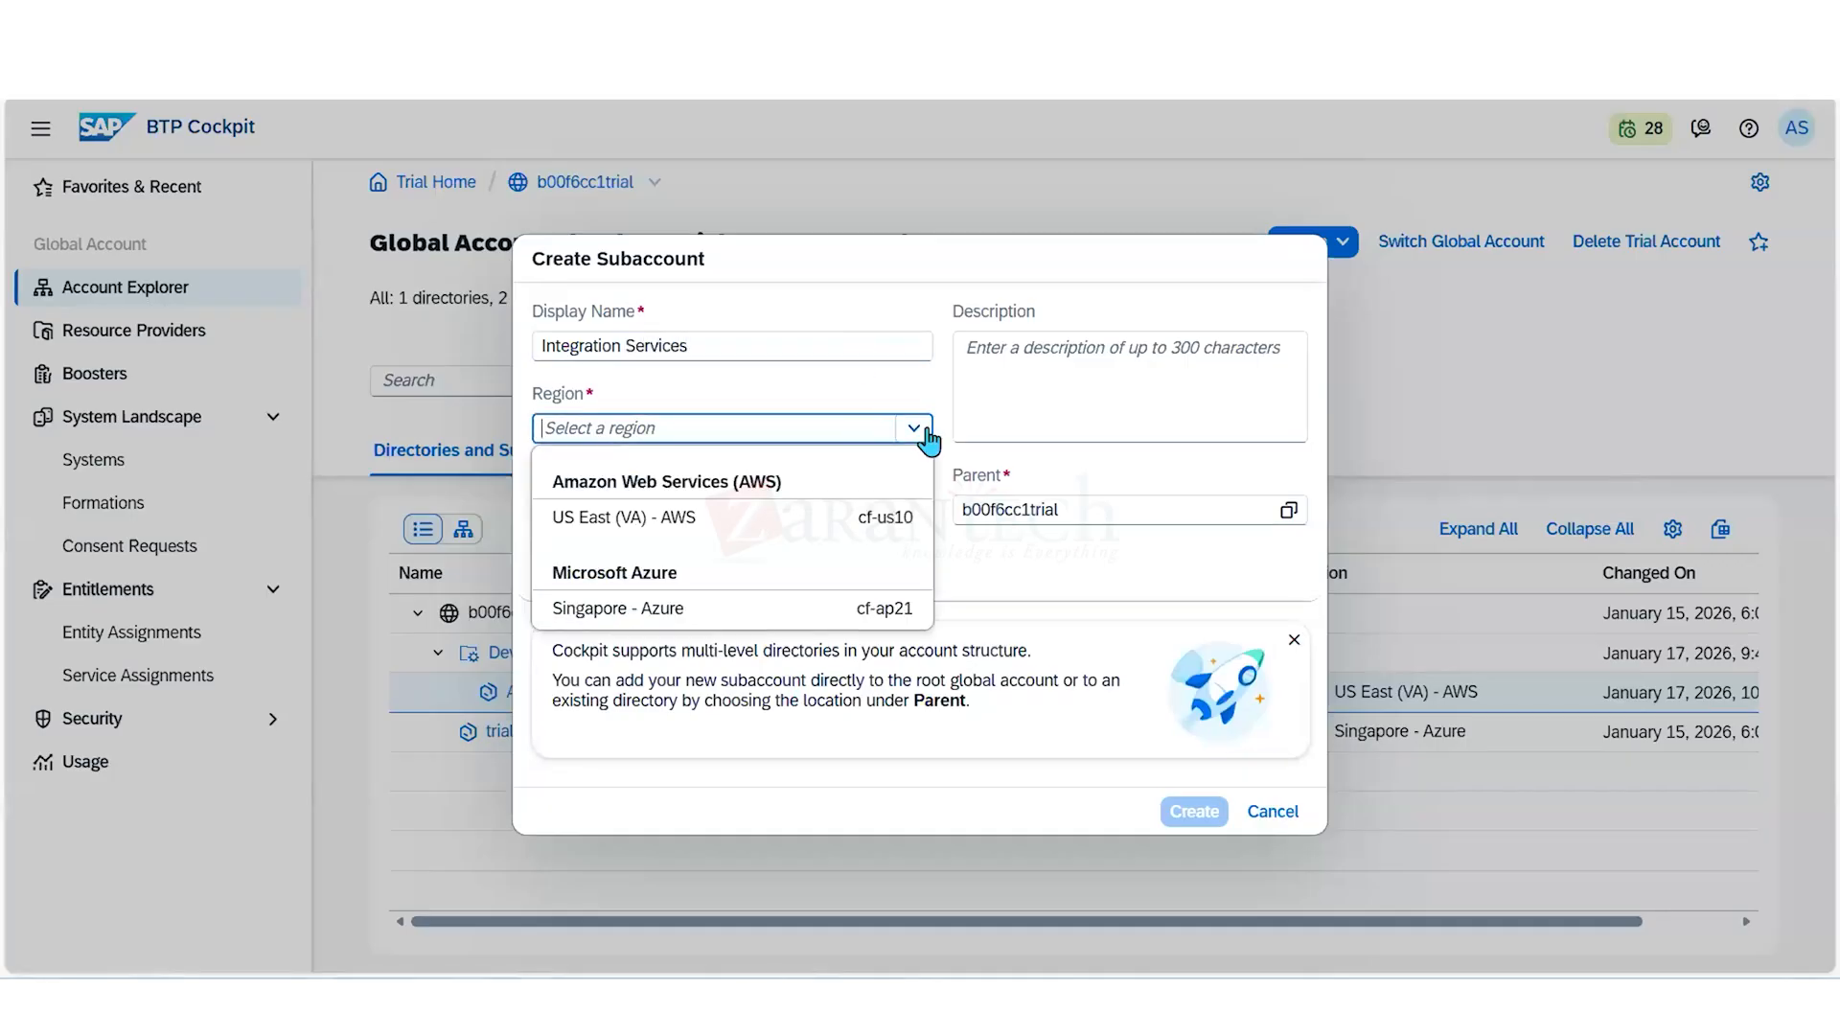
left_click(821, 524)
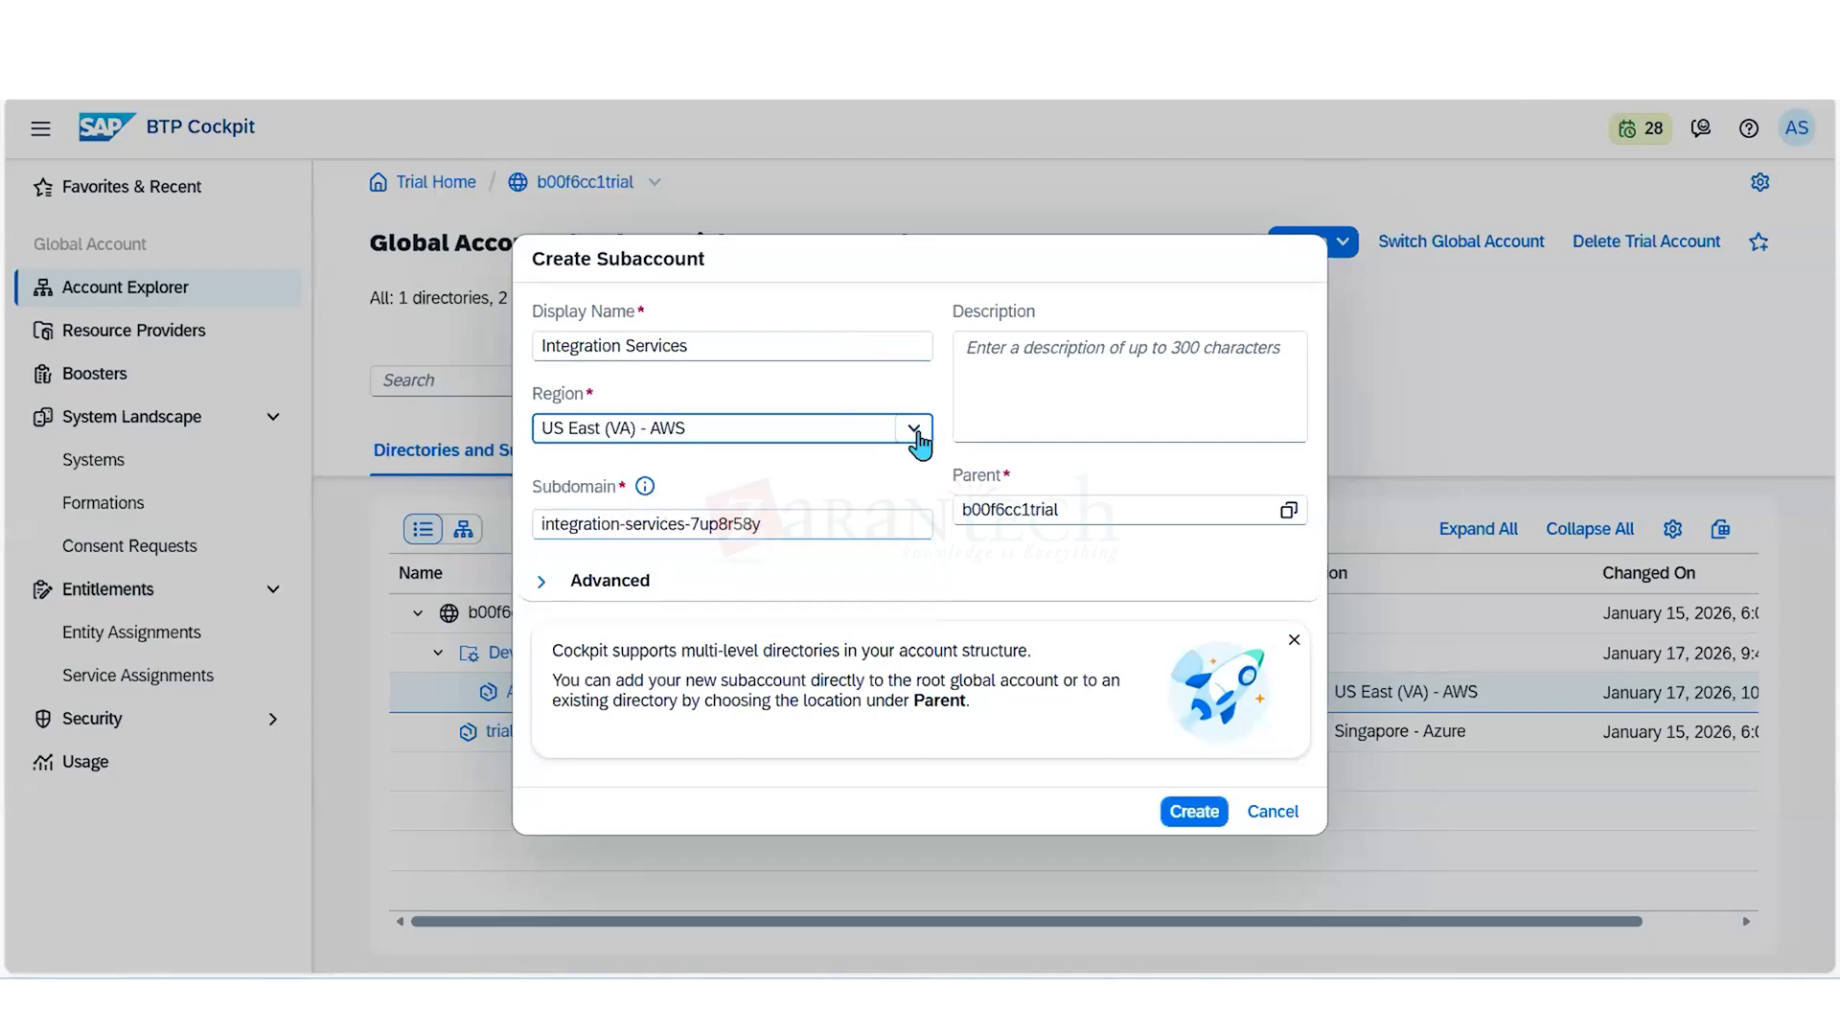
left_click(1284, 514)
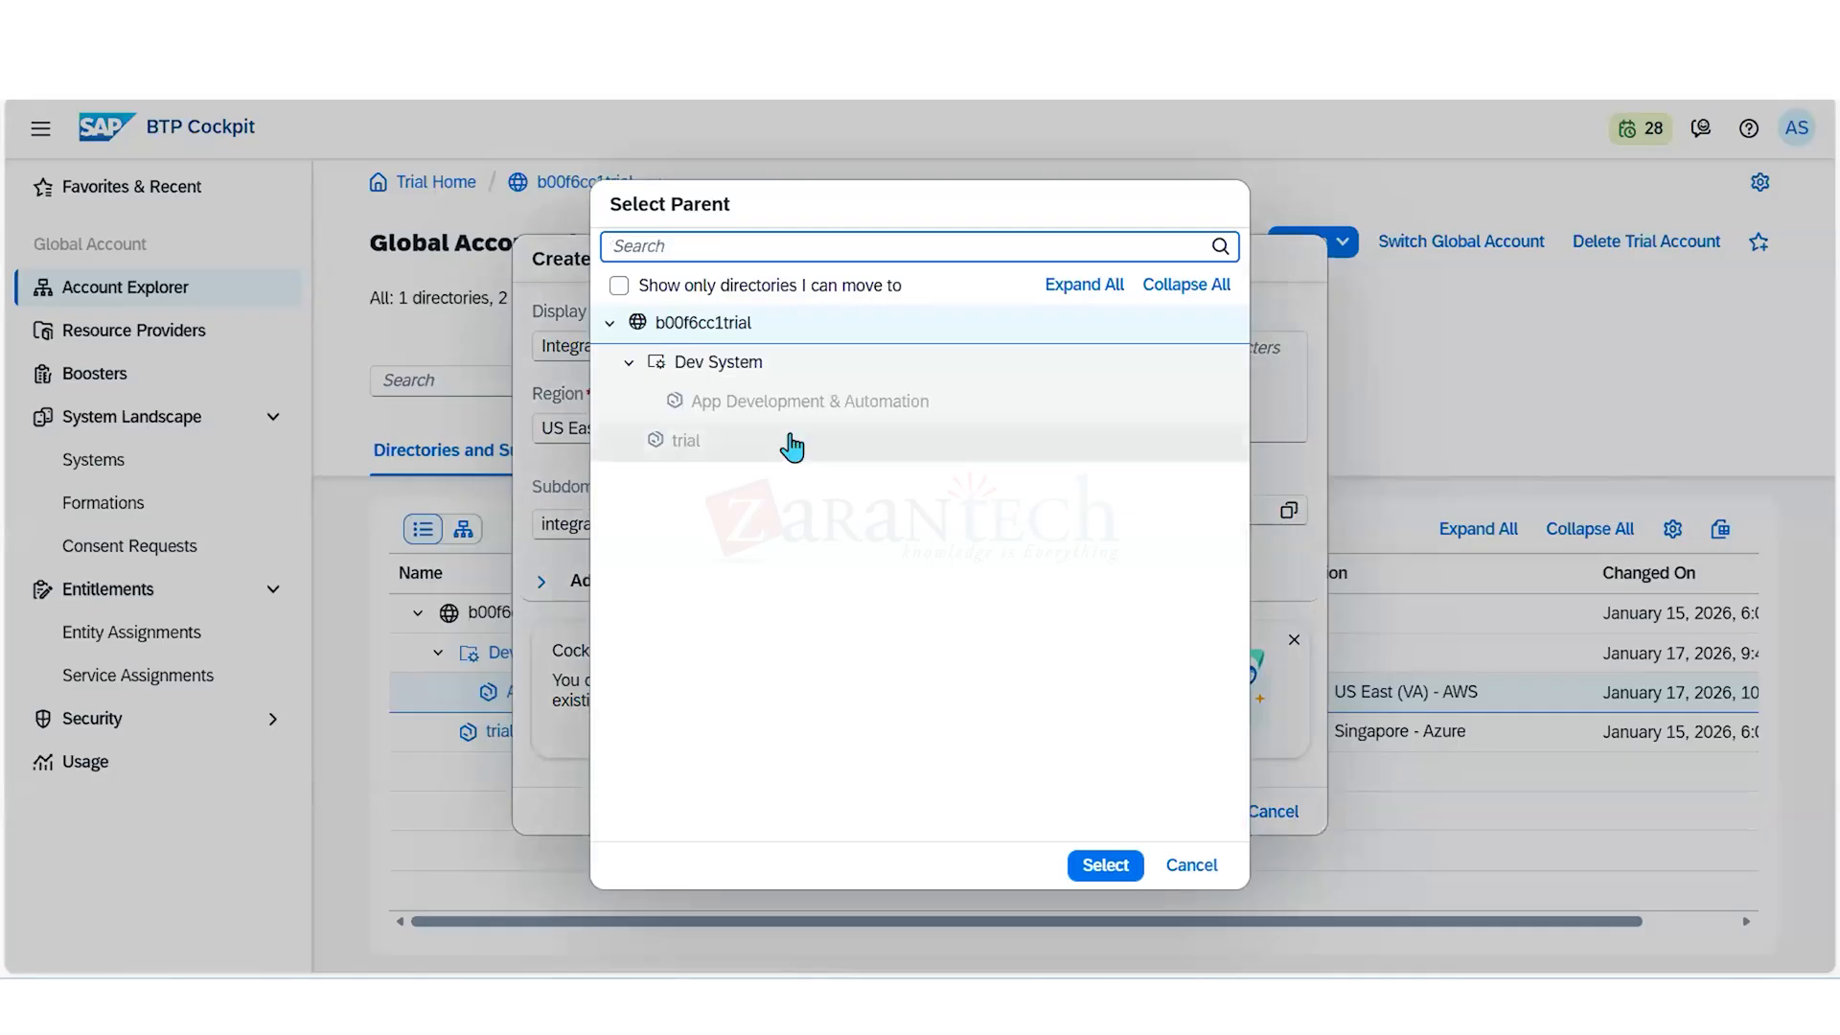
left_click(720, 365)
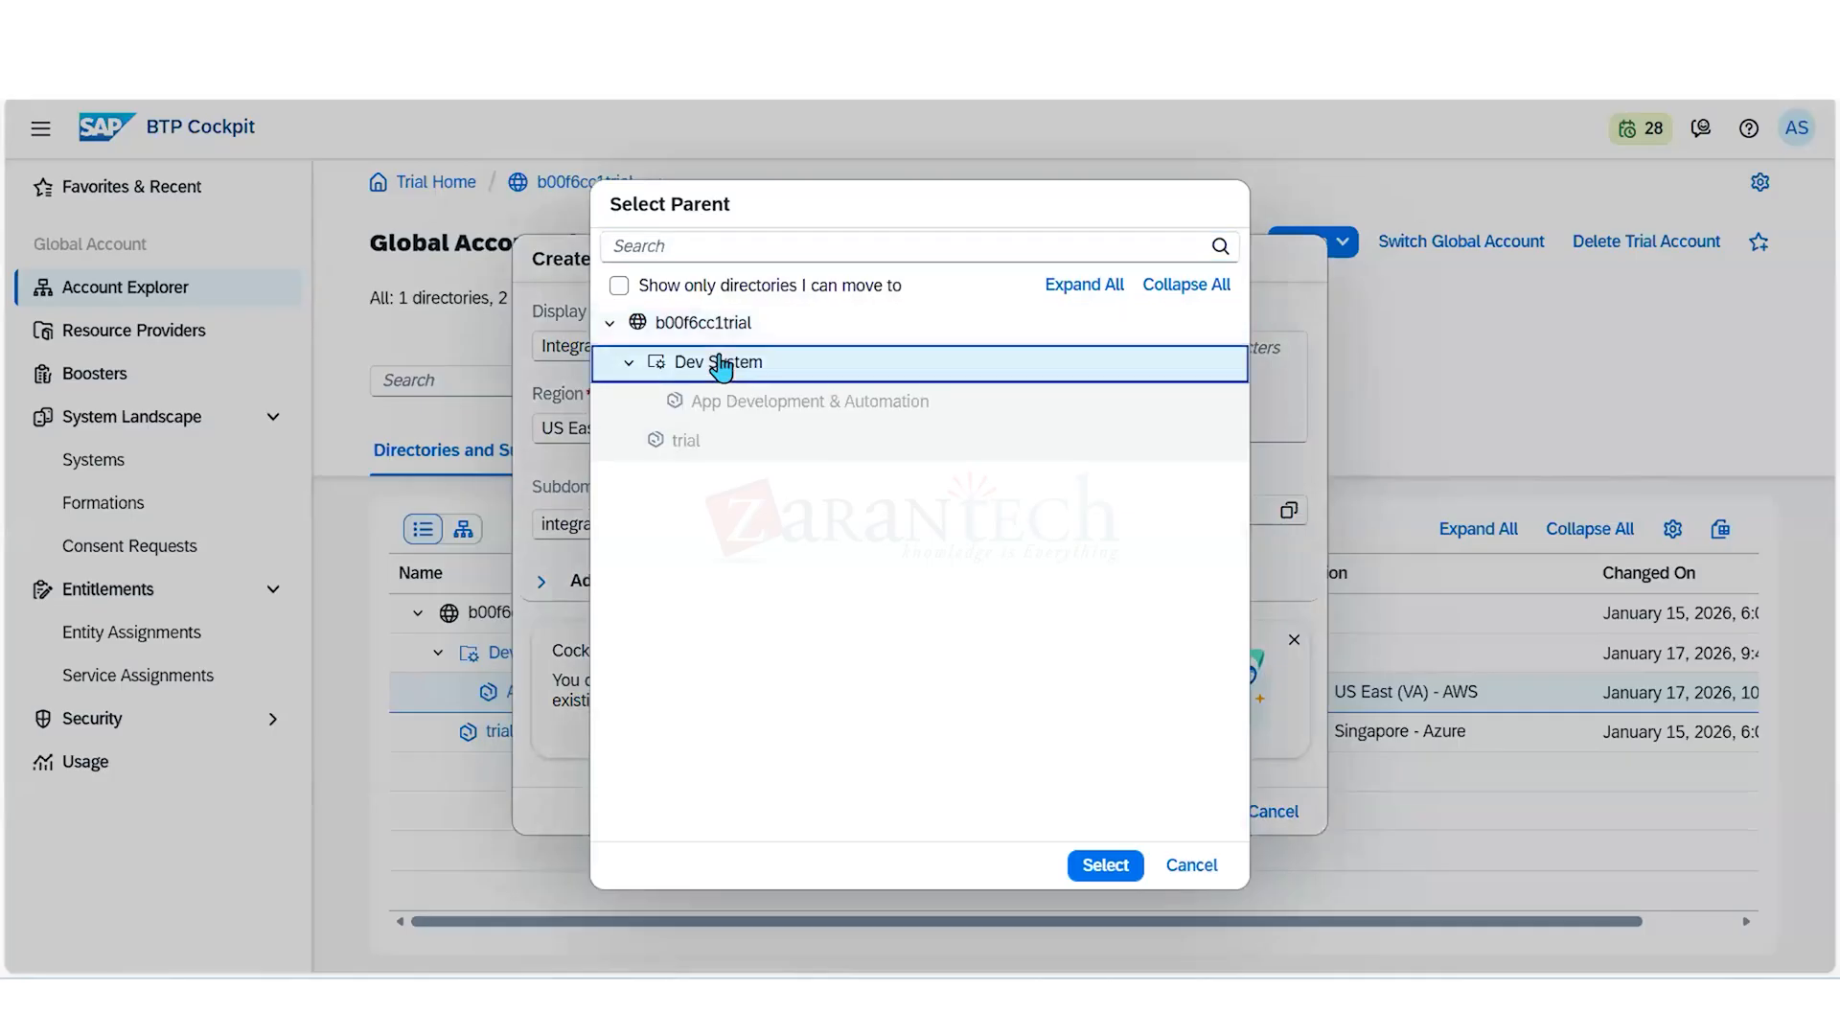
left_click(1108, 868)
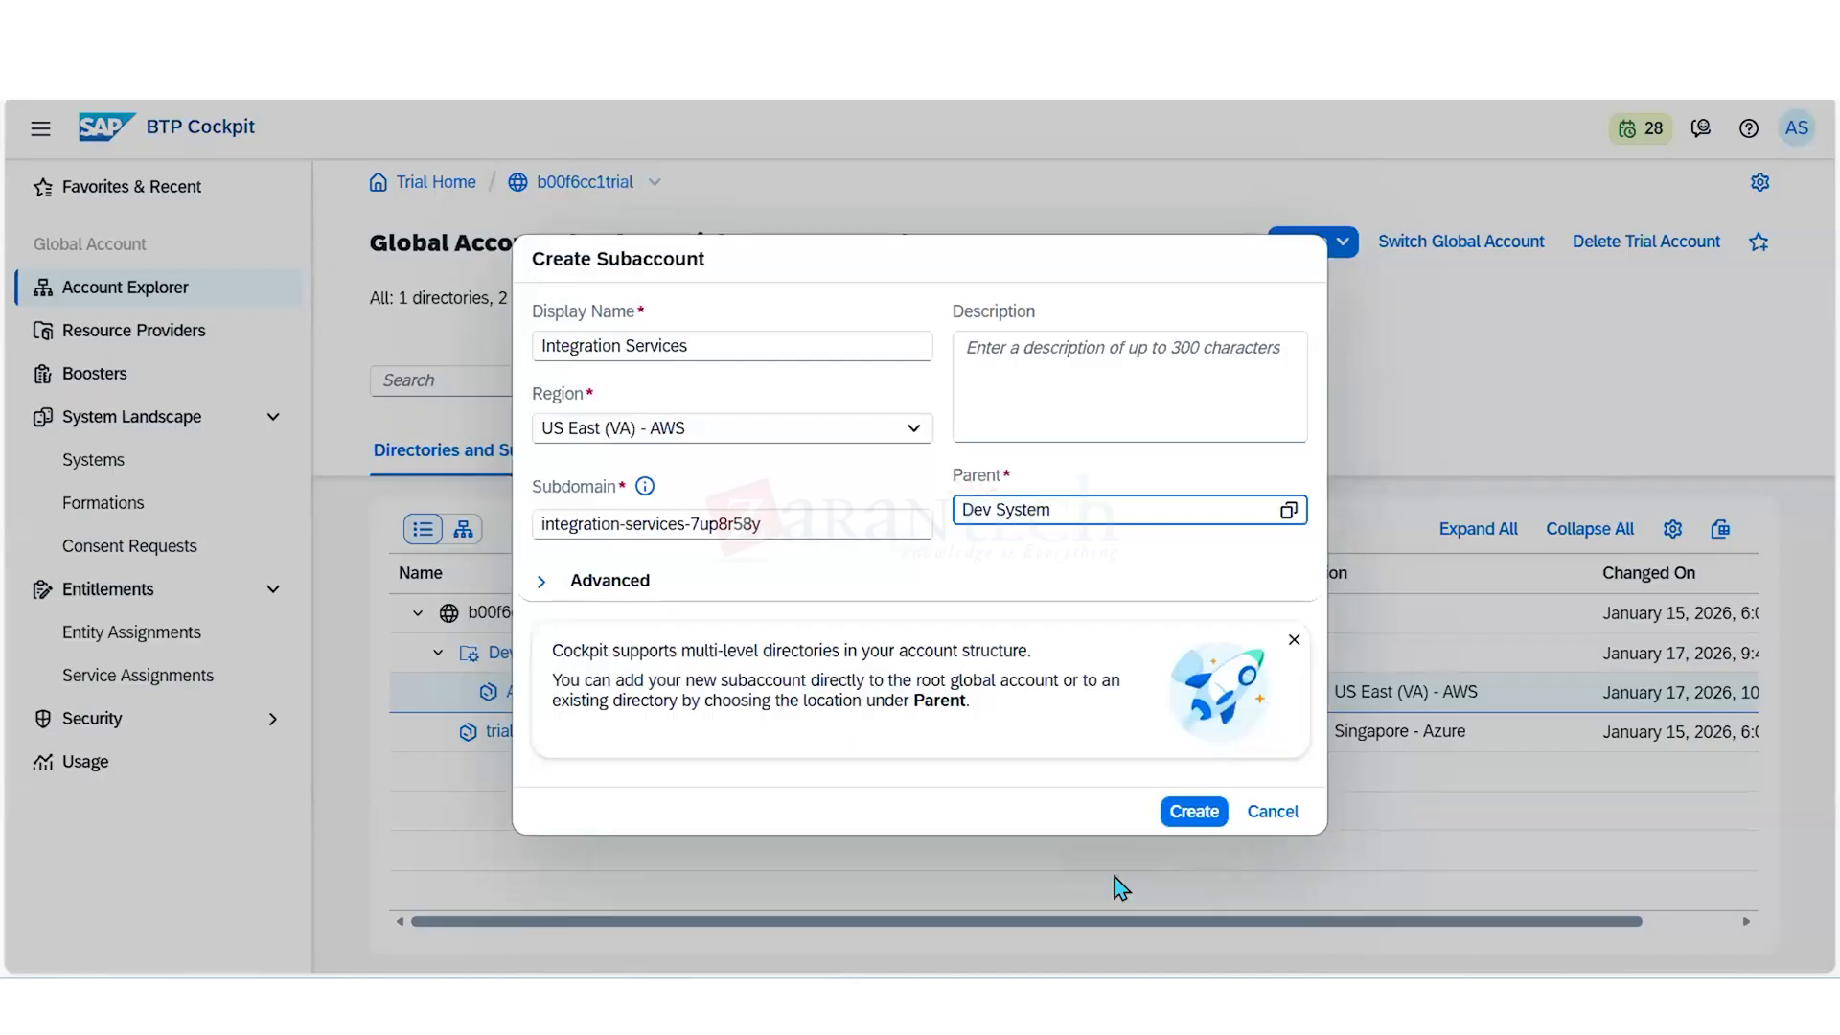
left_click(1194, 813)
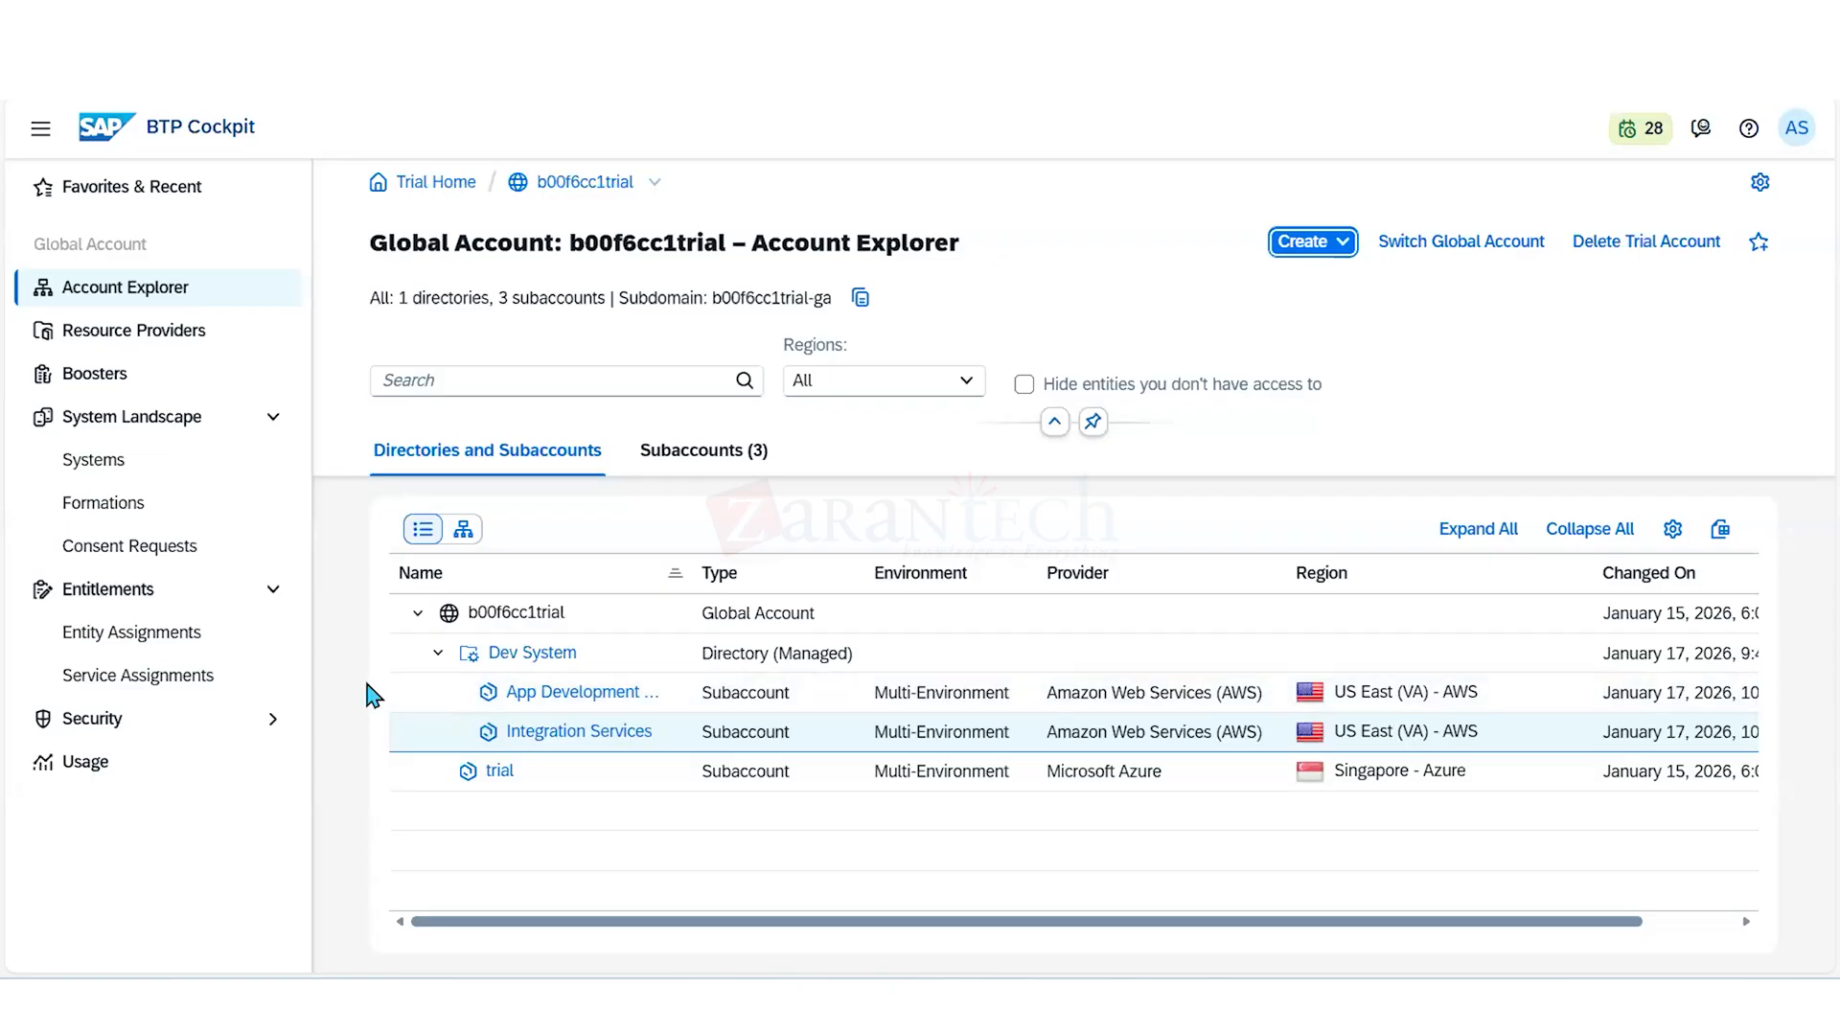
- Open the App Development & Automation subaccount and go to its entitlements from the overview
left_click(565, 705)
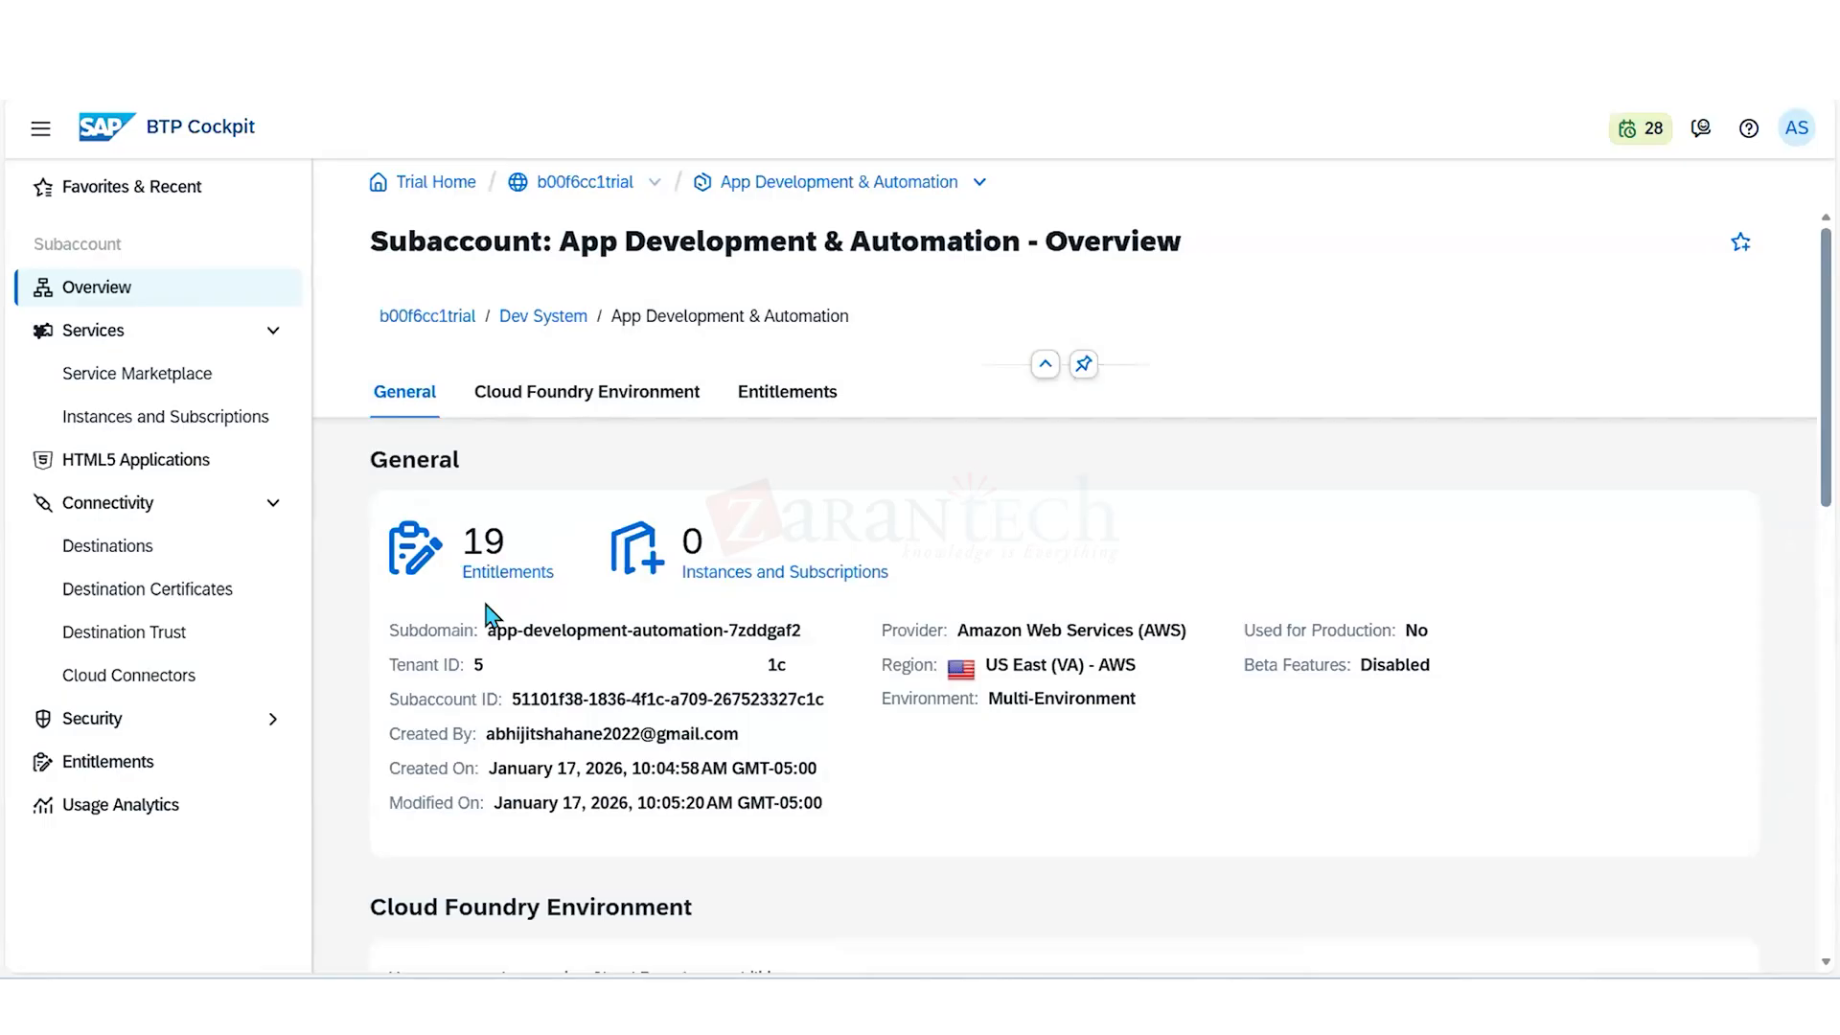
scroll(489, 615, "down", 2)
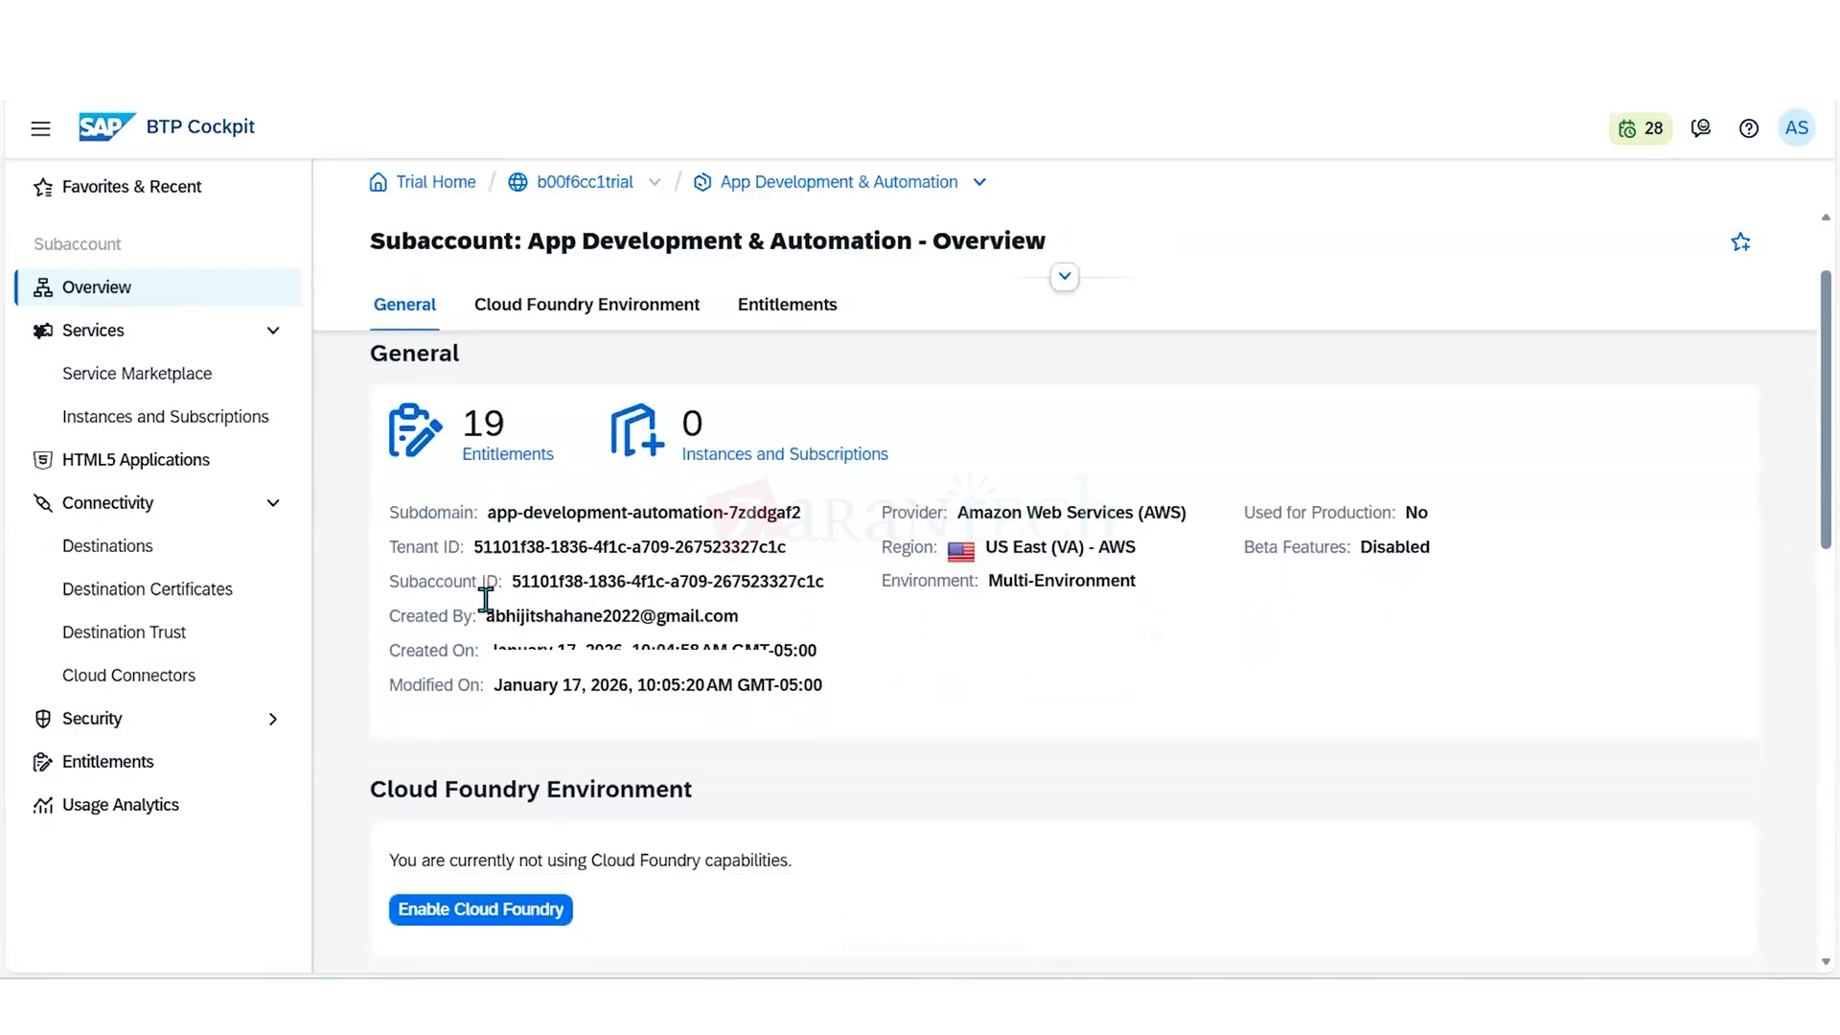
scroll(512, 537, "up", 1)
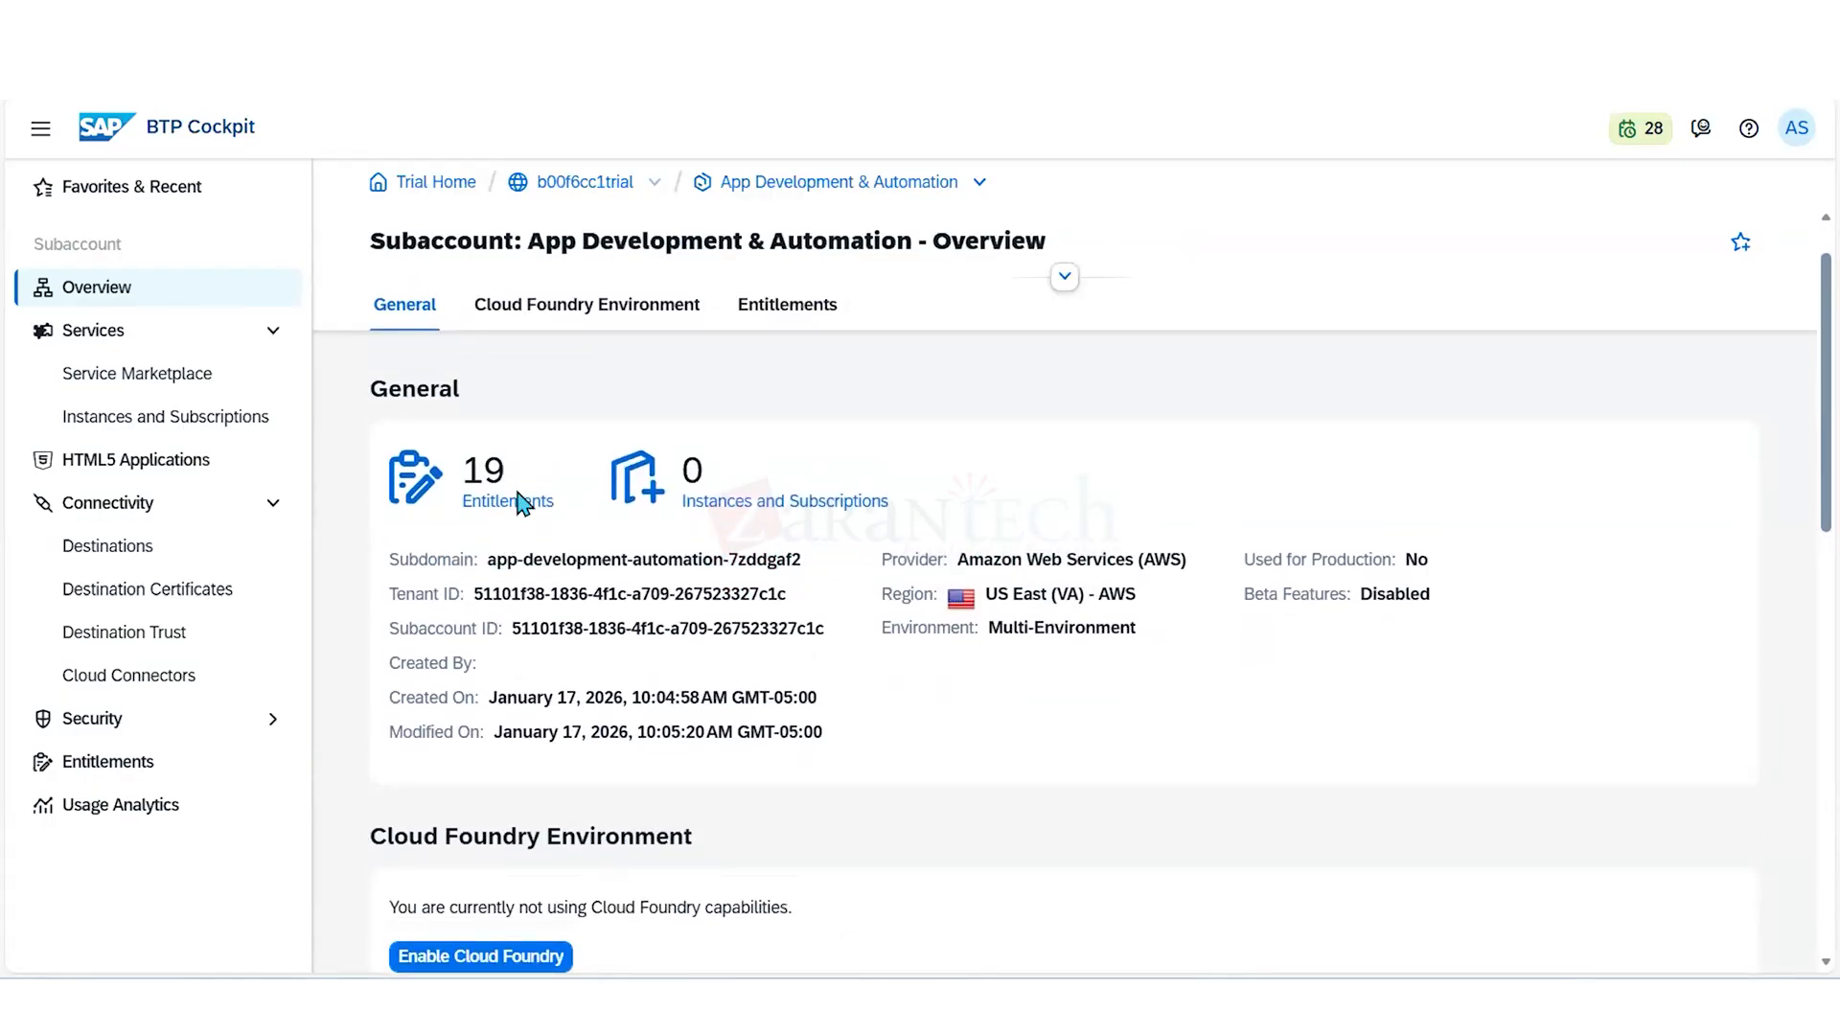
left_click(523, 502)
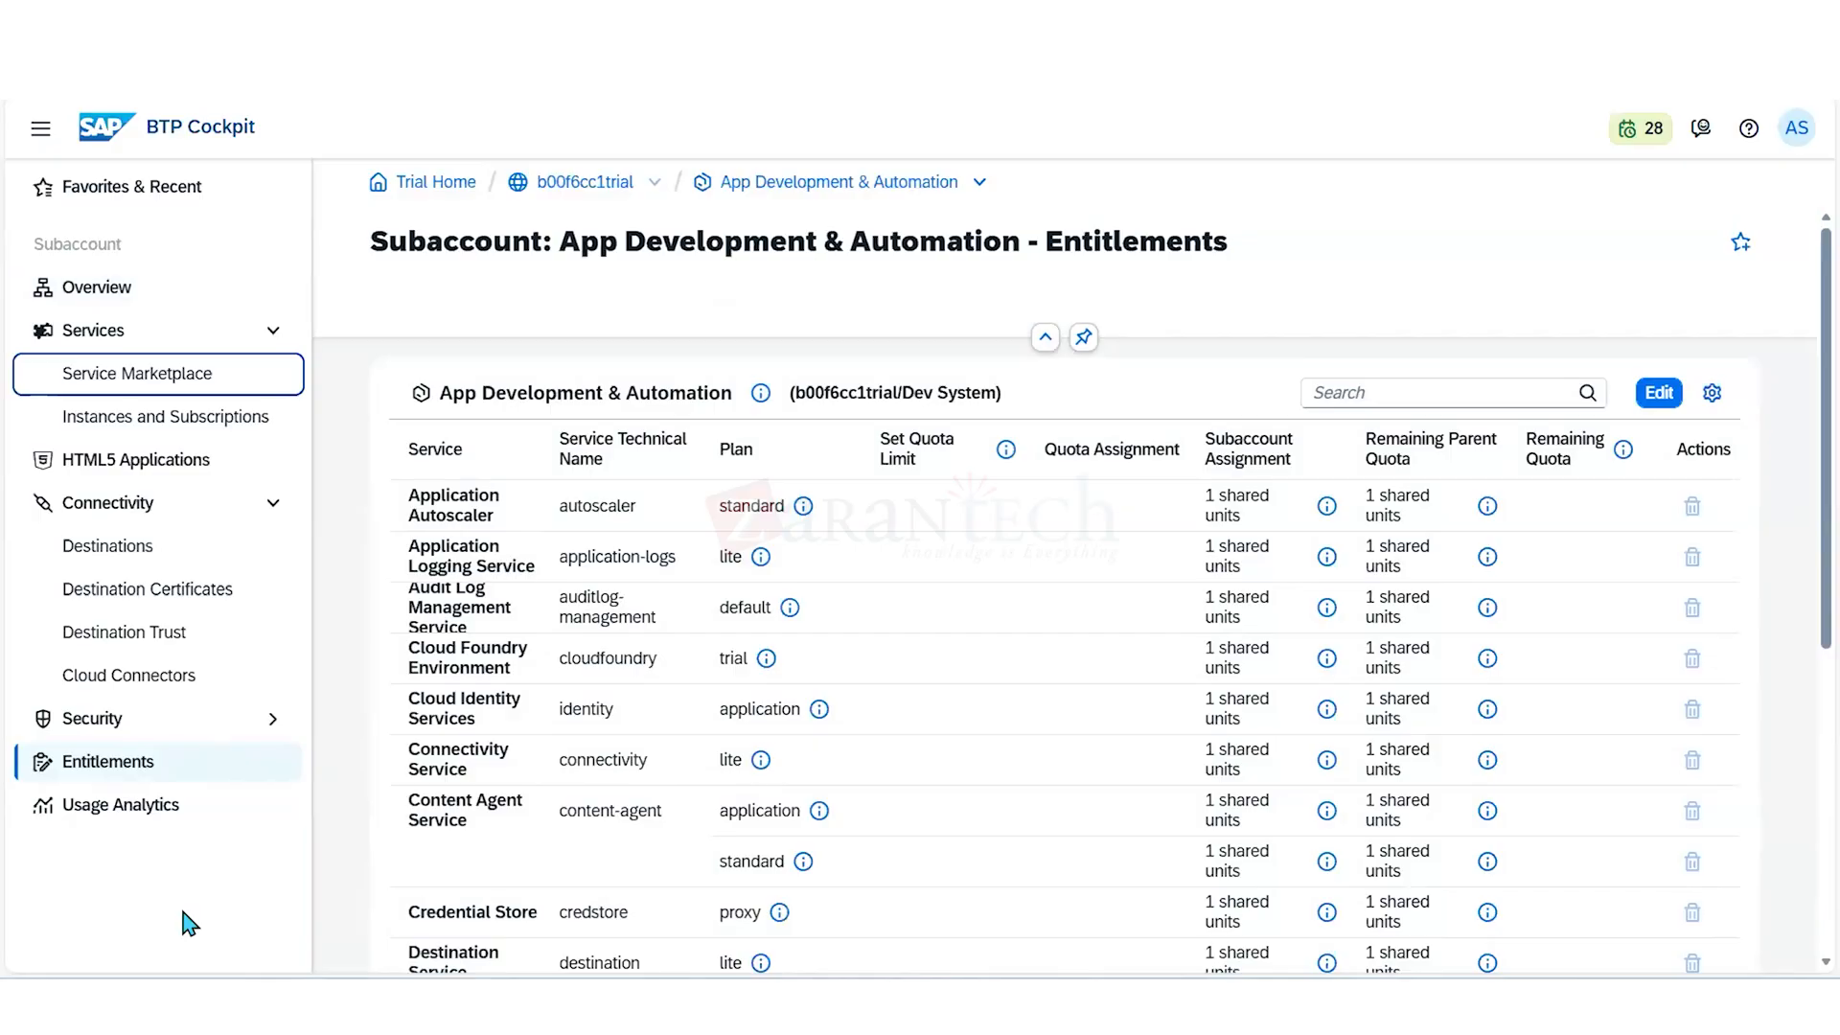
- Search the subaccount's entitlements for "Cloud foun"
left_click(1356, 383)
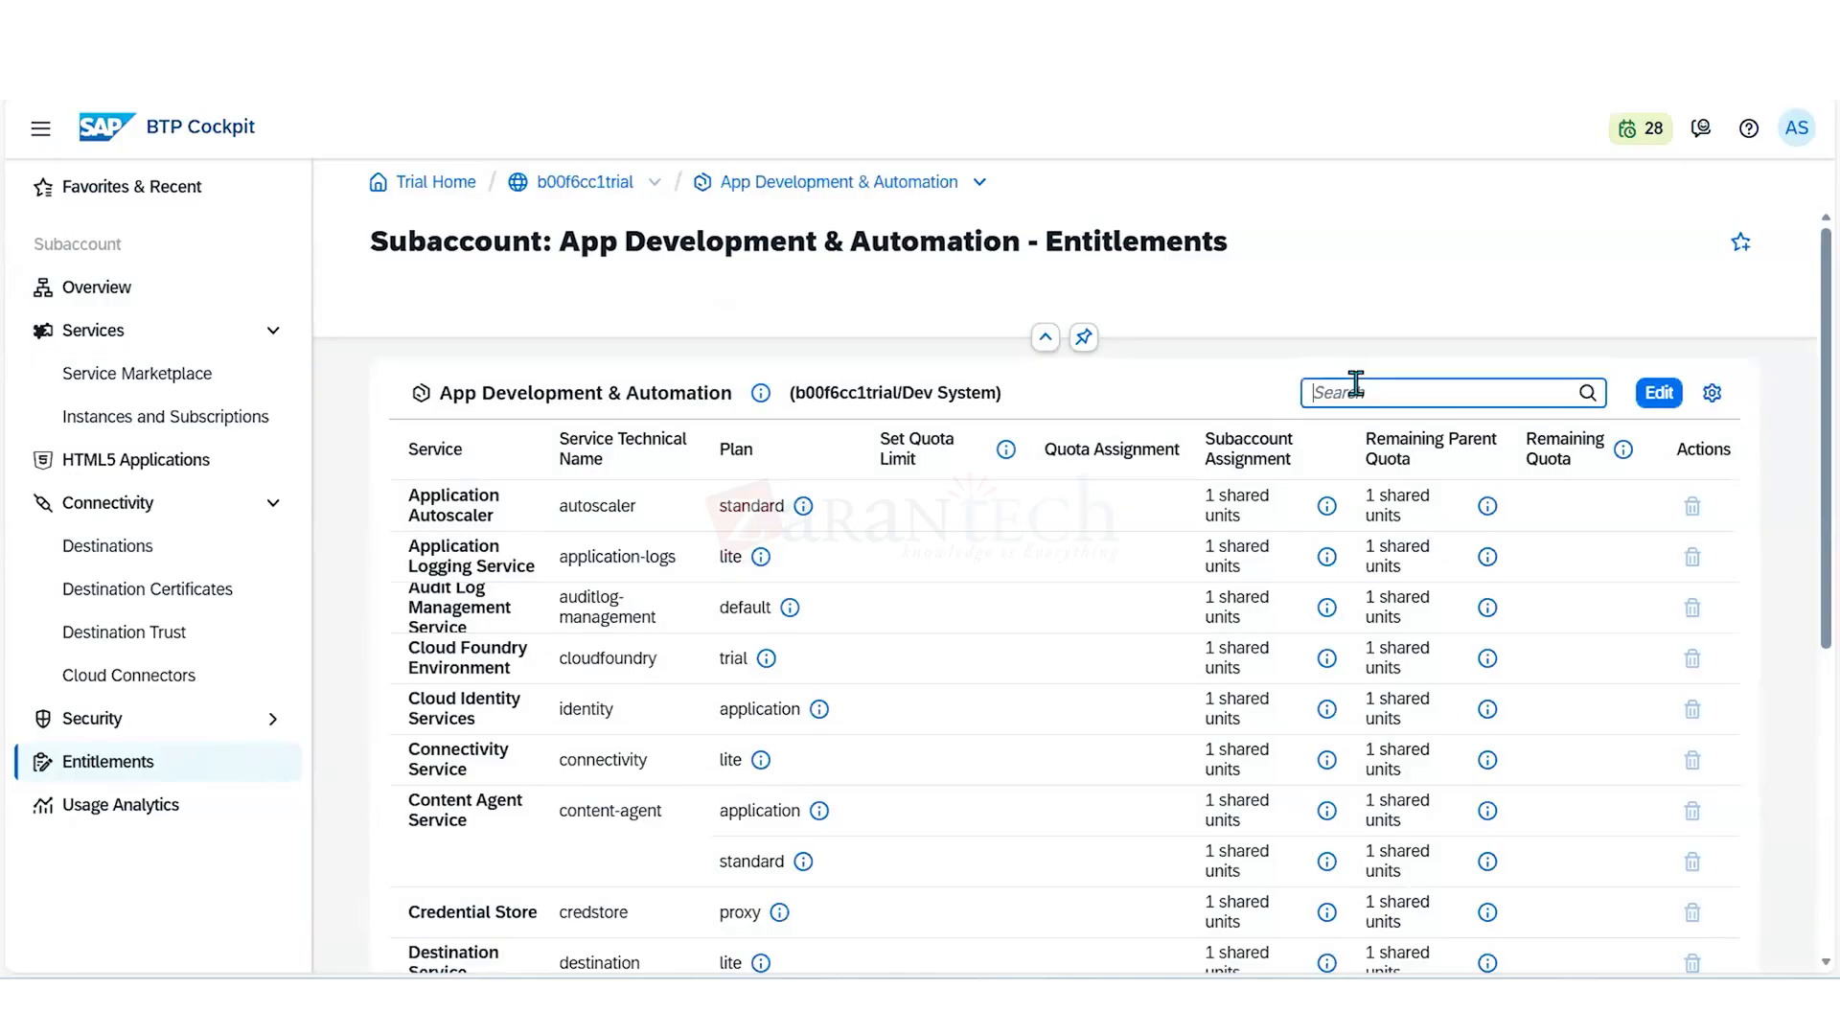
type("Clo")
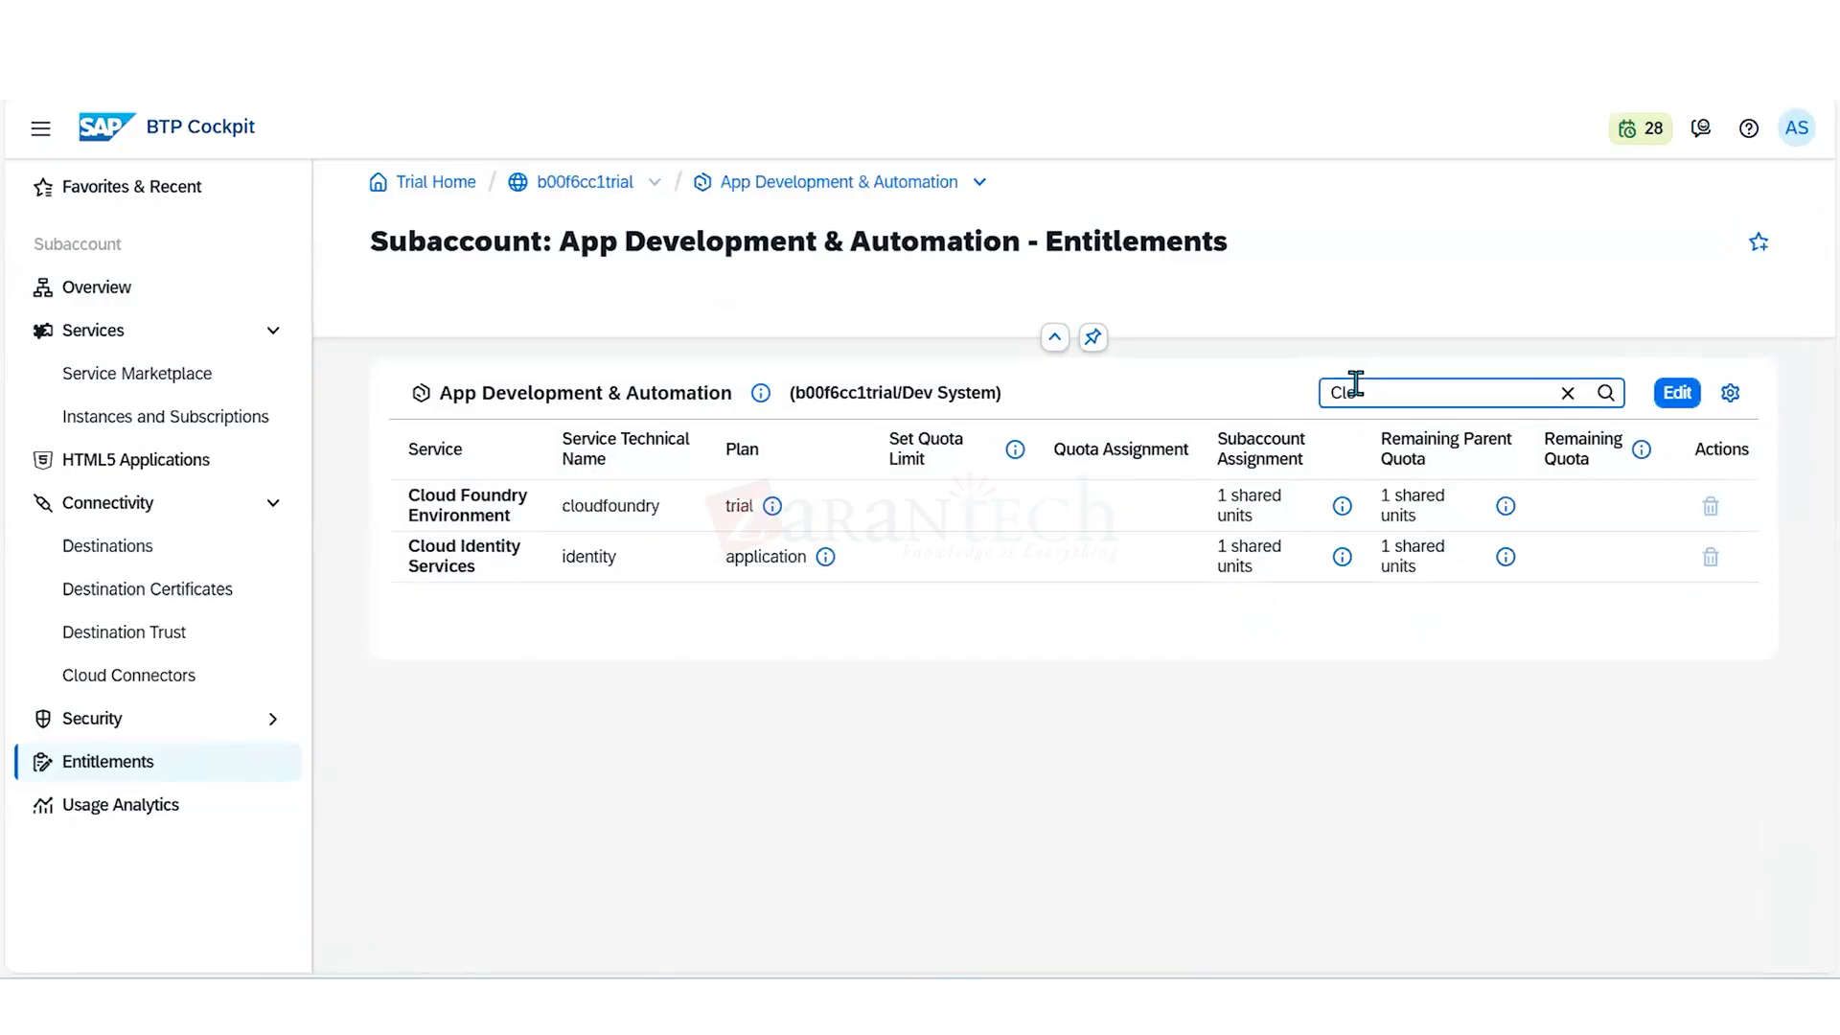
type("ud fou")
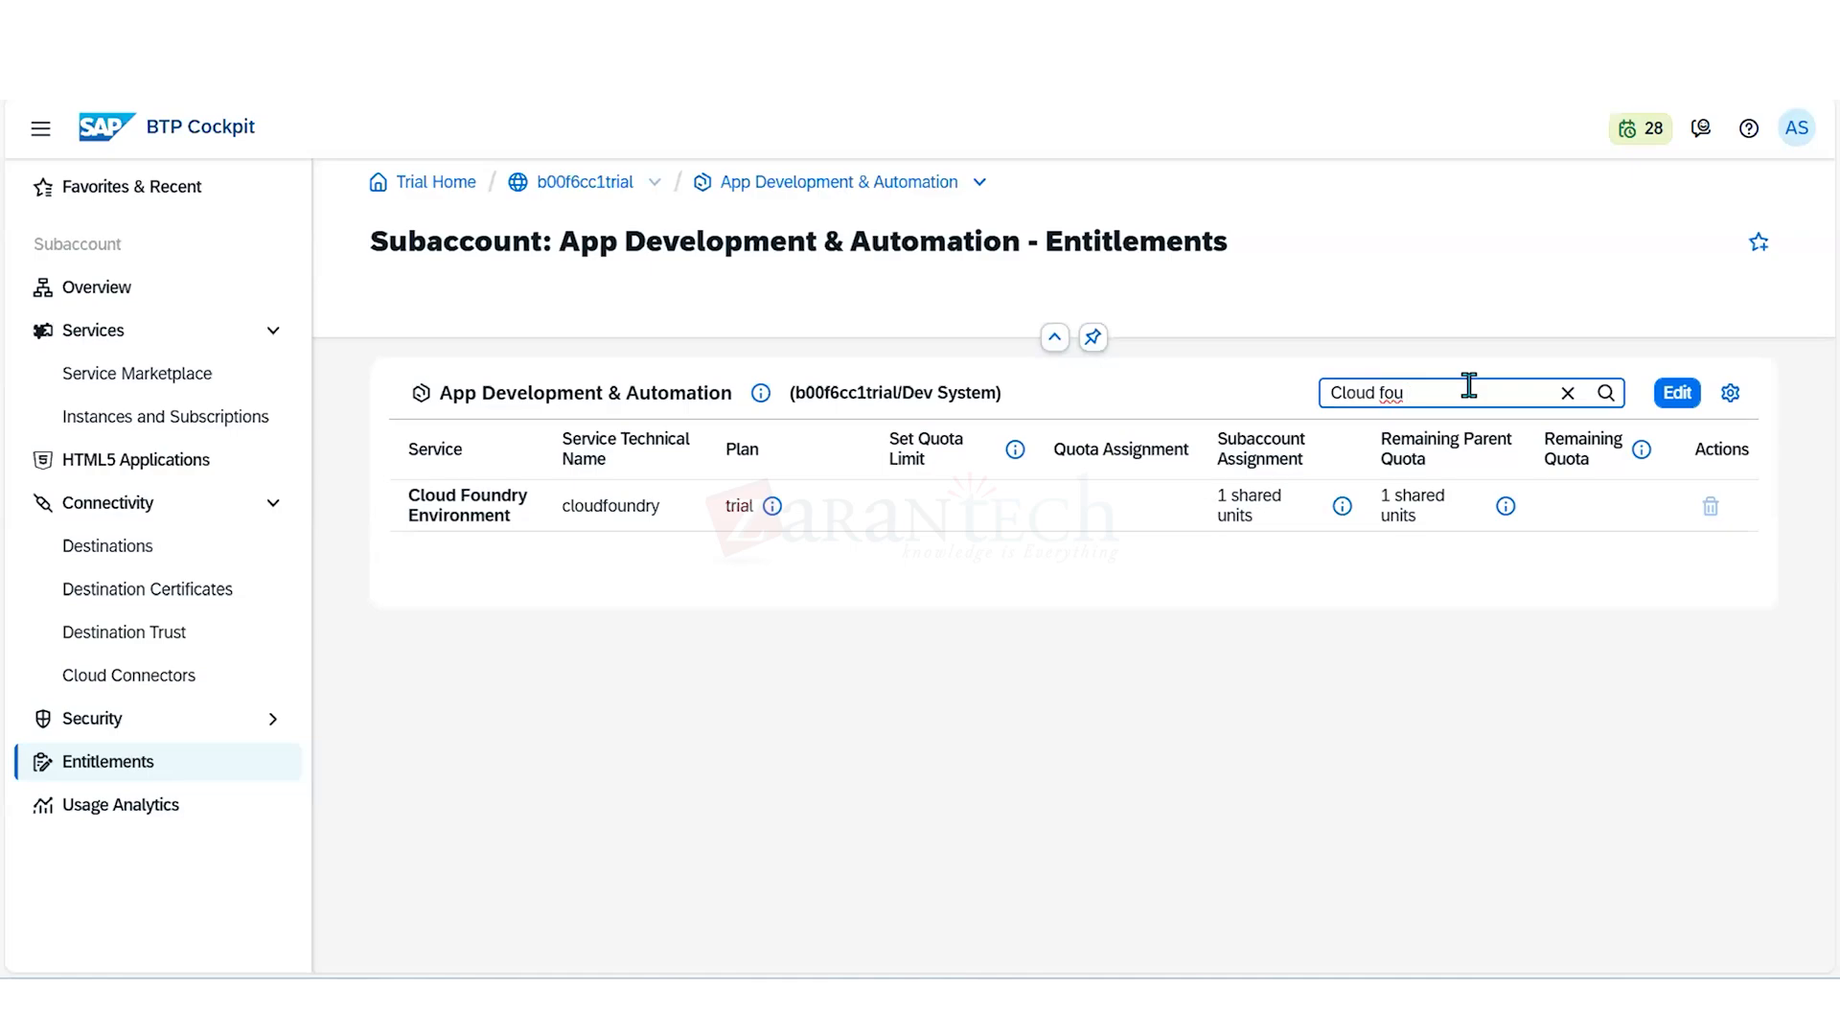
type("n")
- Start adding service plans to the subaccount, filter the services by "cloud fou" and select the MEMORY plan of Cloud Foundry Runtime
left_click(1679, 393)
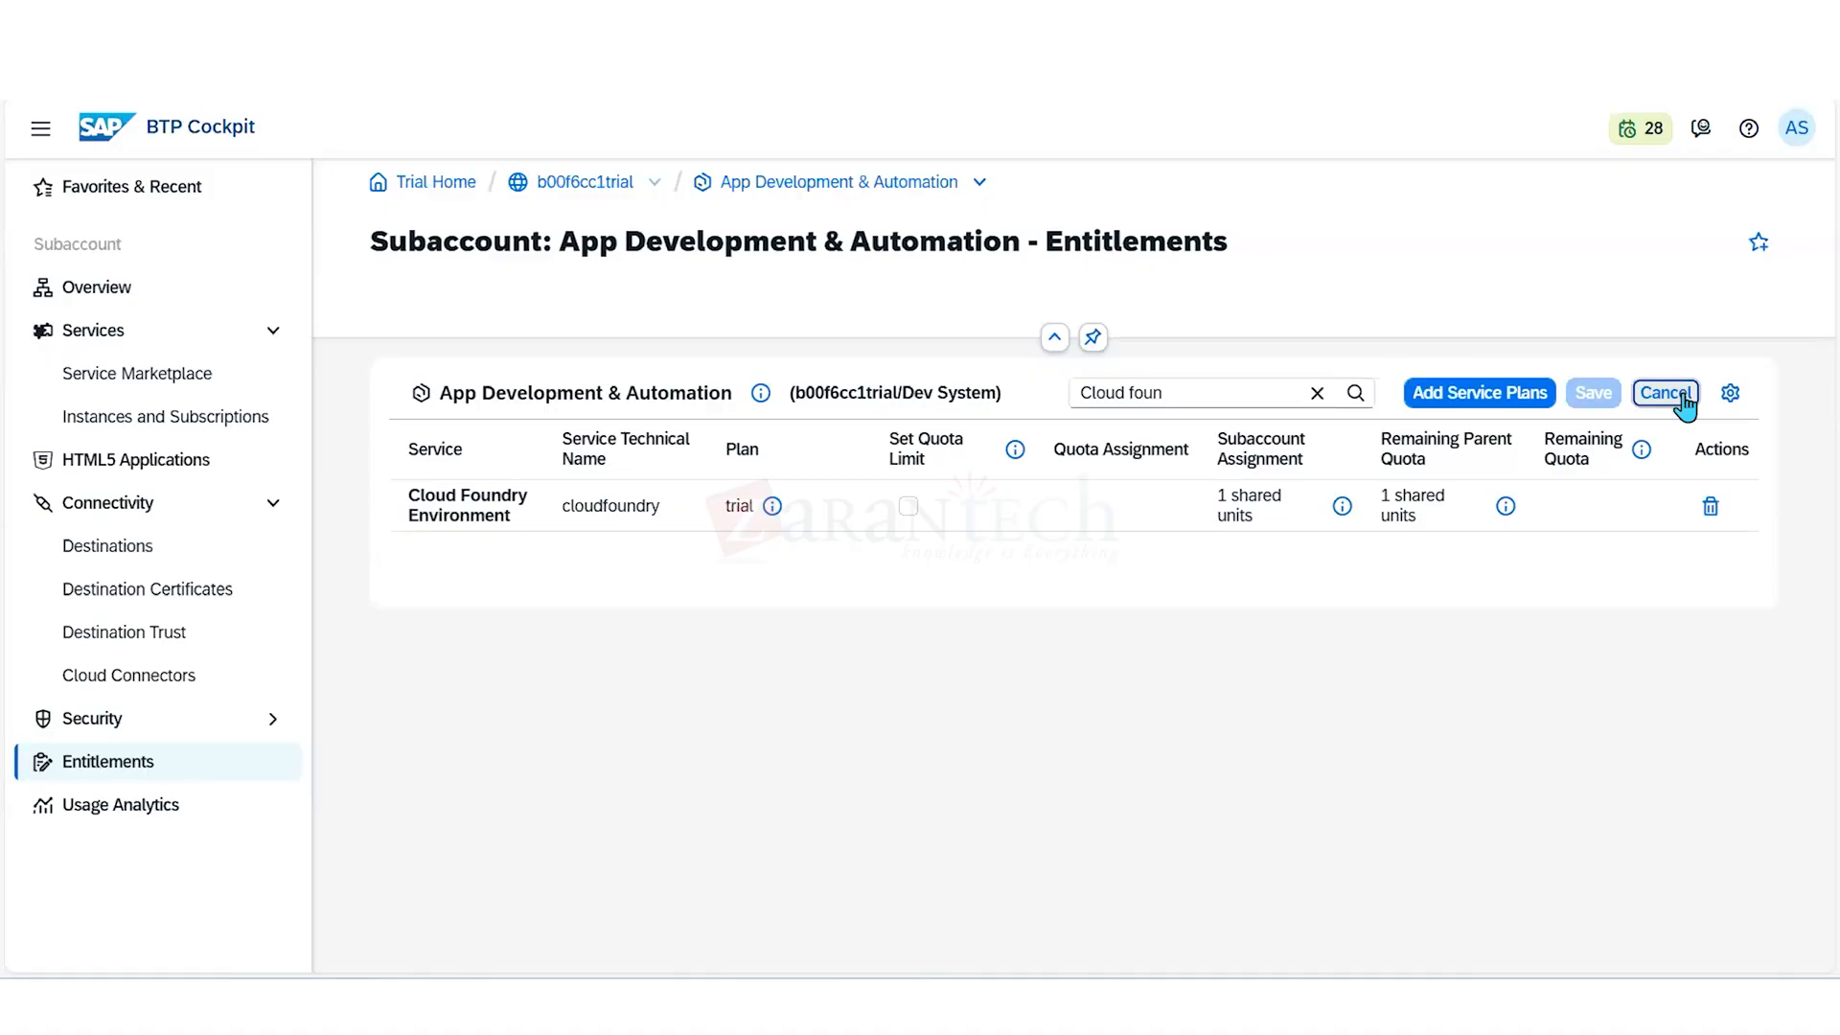
left_click(1475, 397)
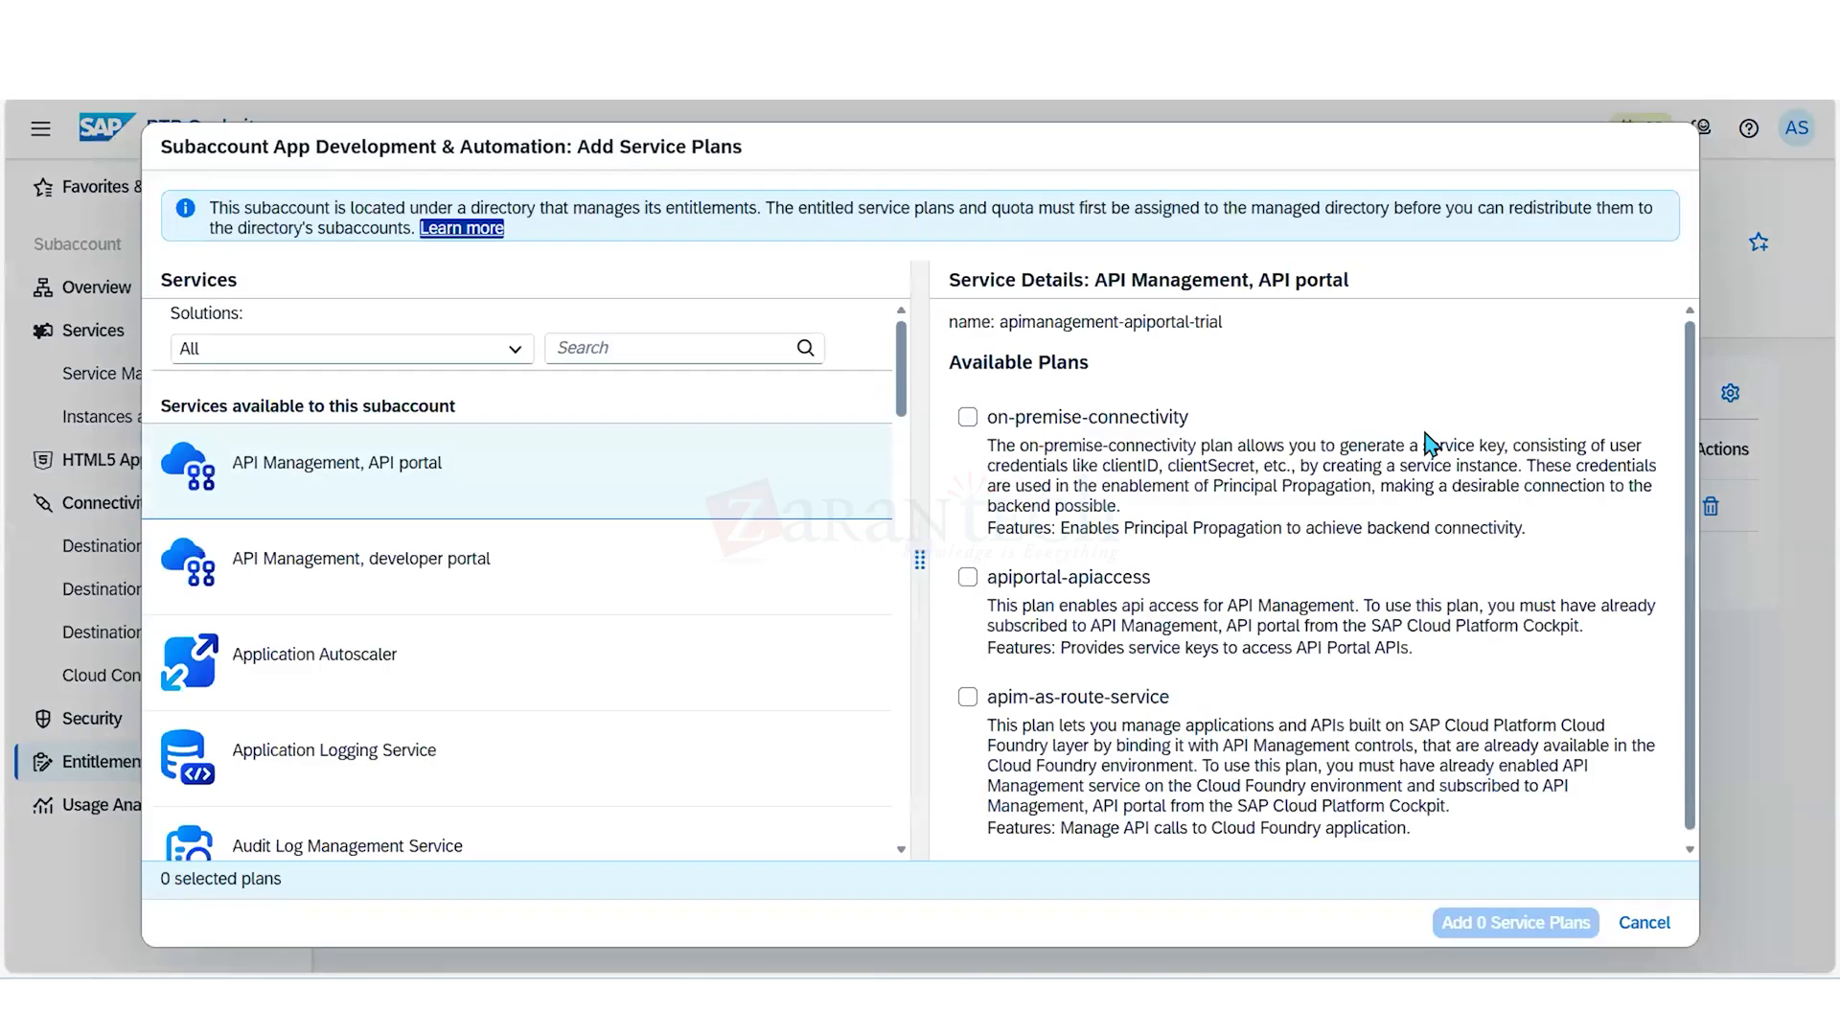
left_click(695, 342)
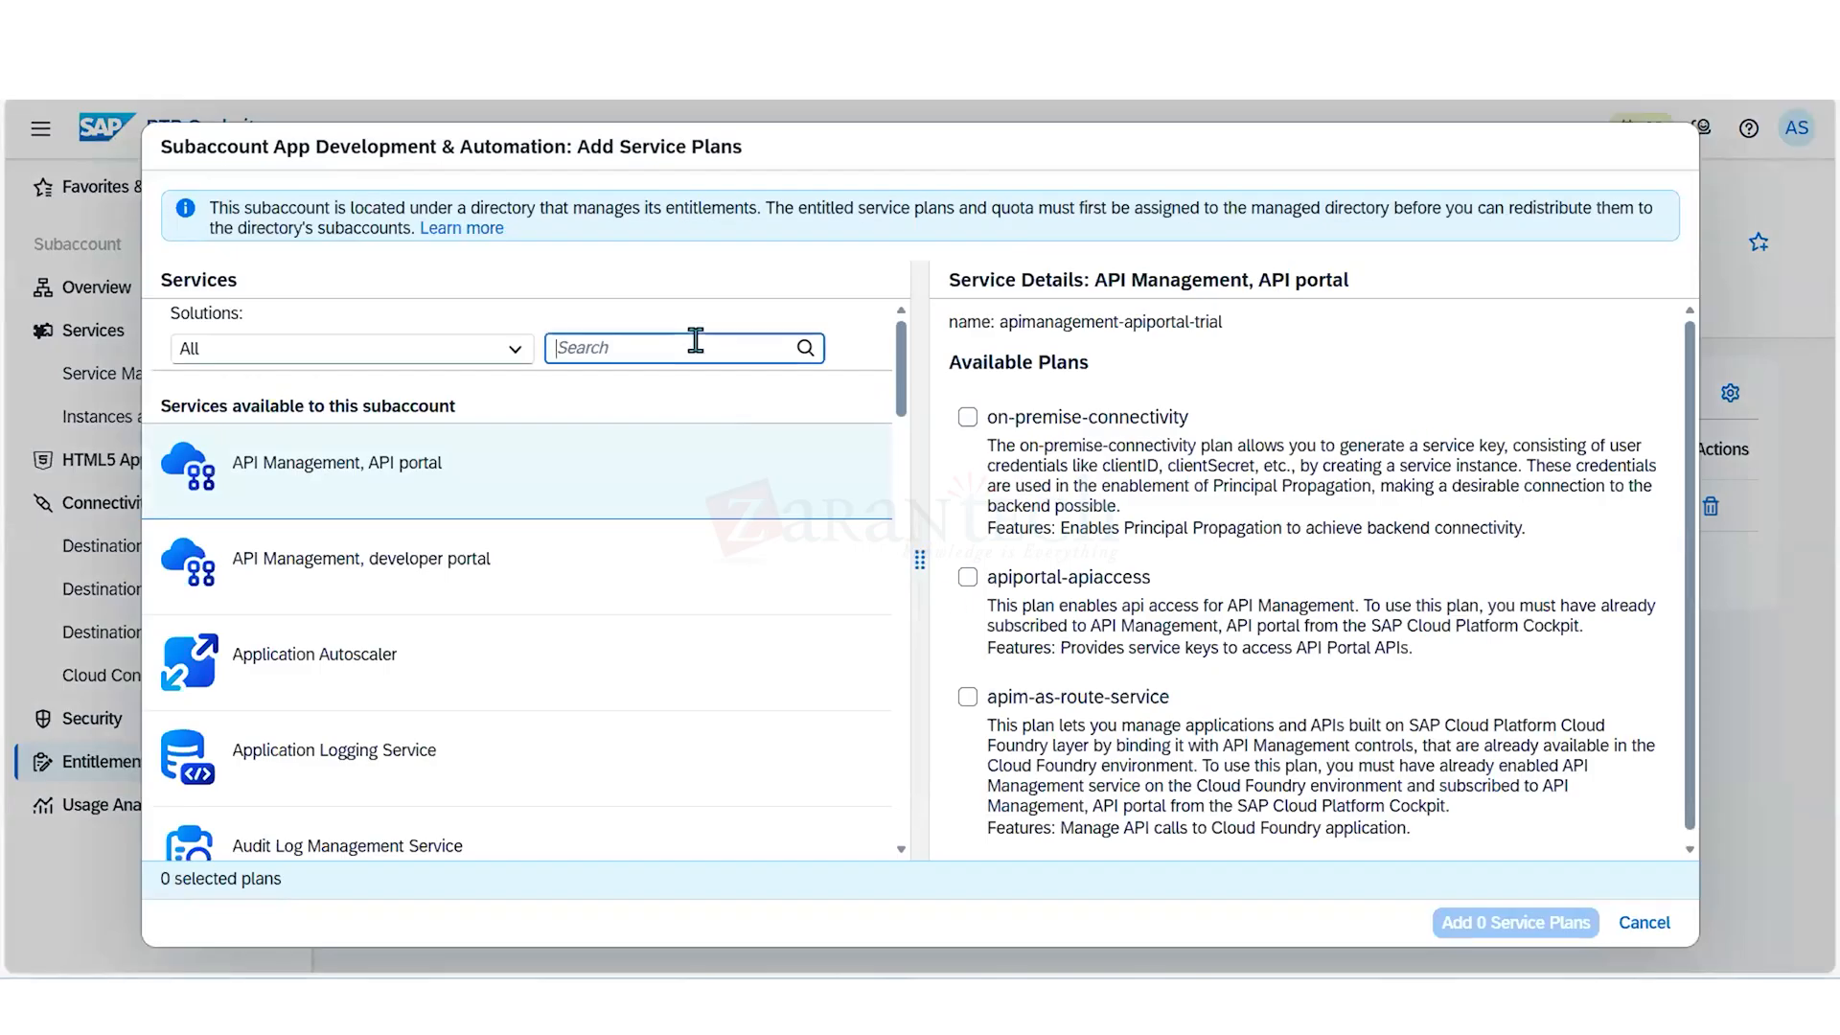
type("cloud ")
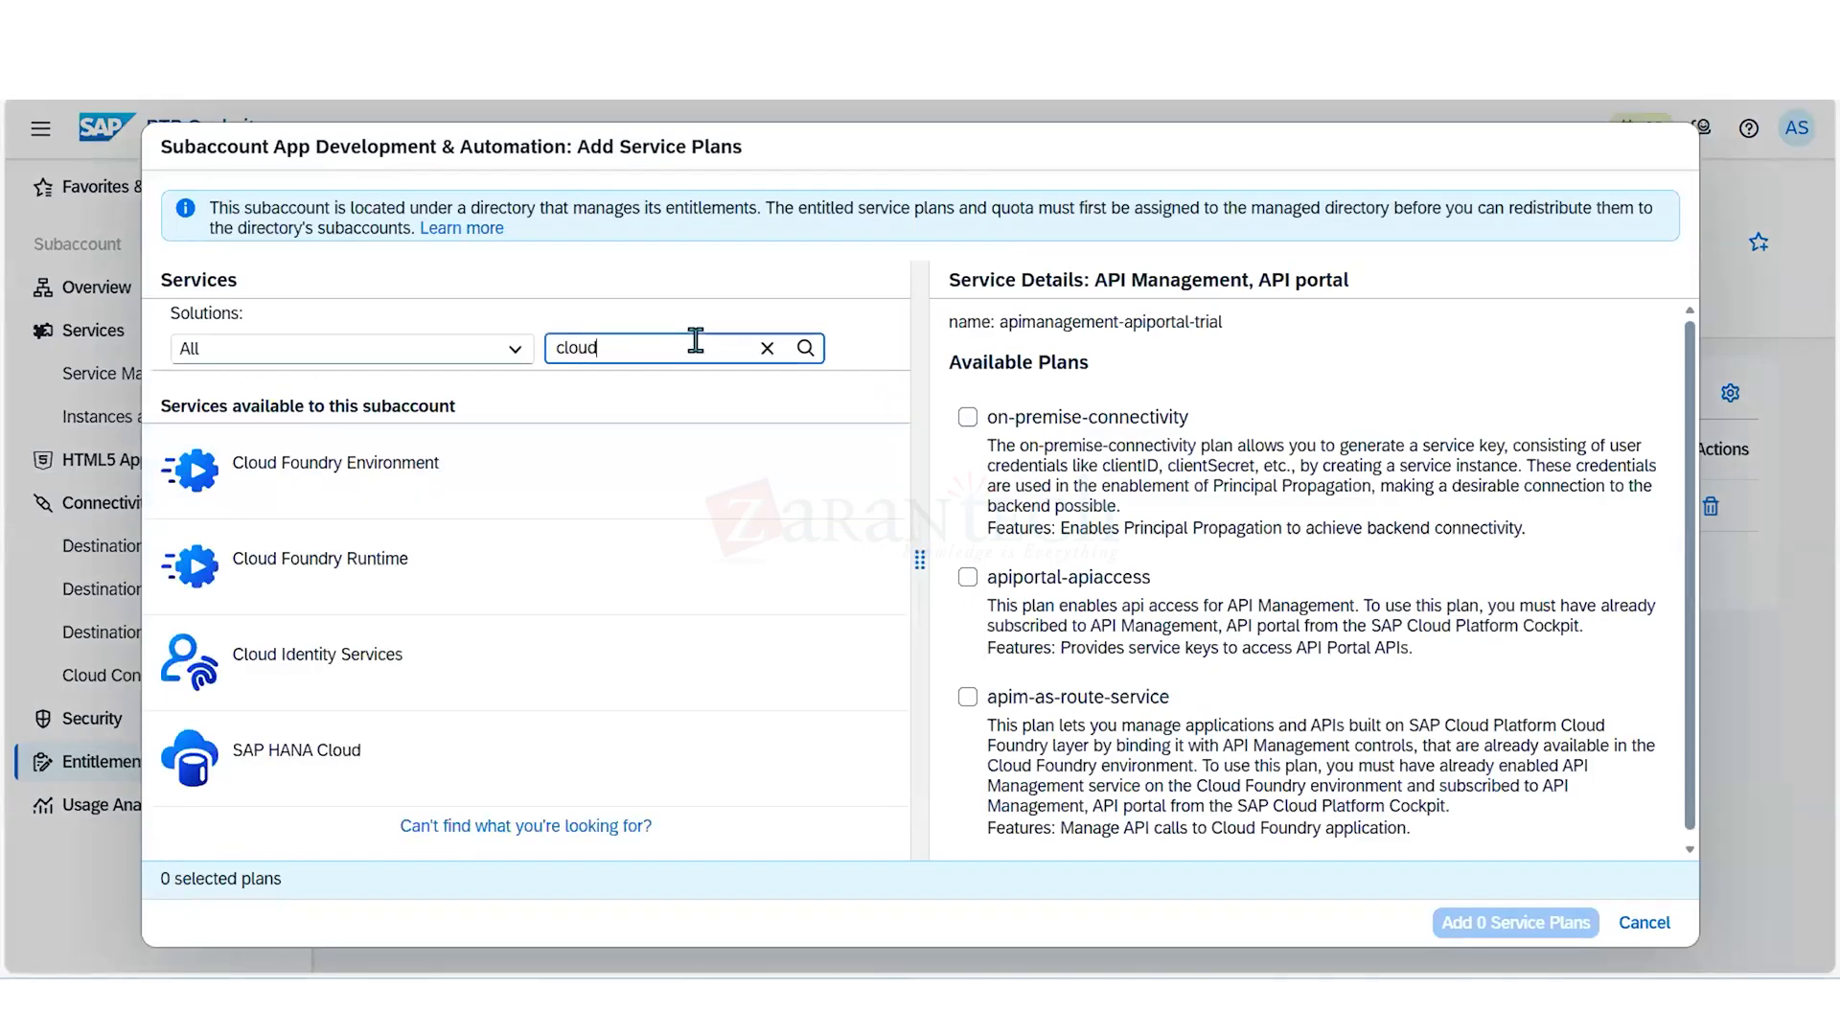
type("fou")
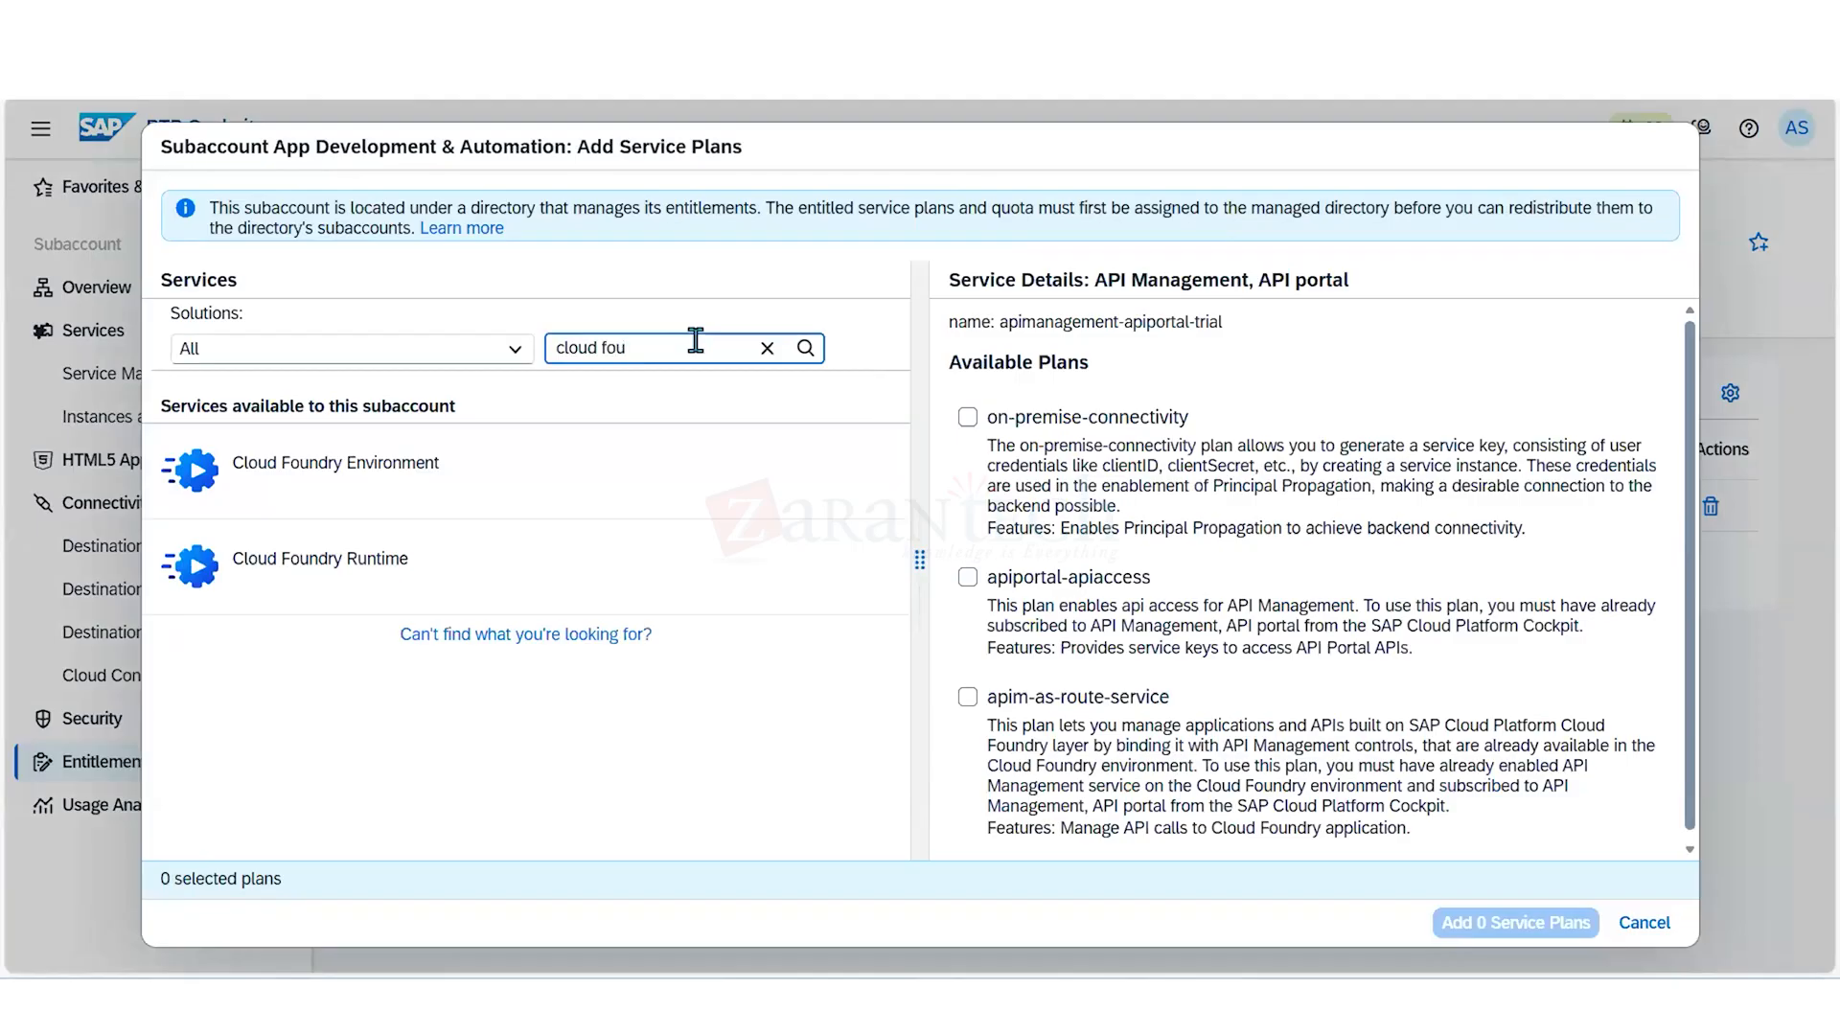
left_click(467, 576)
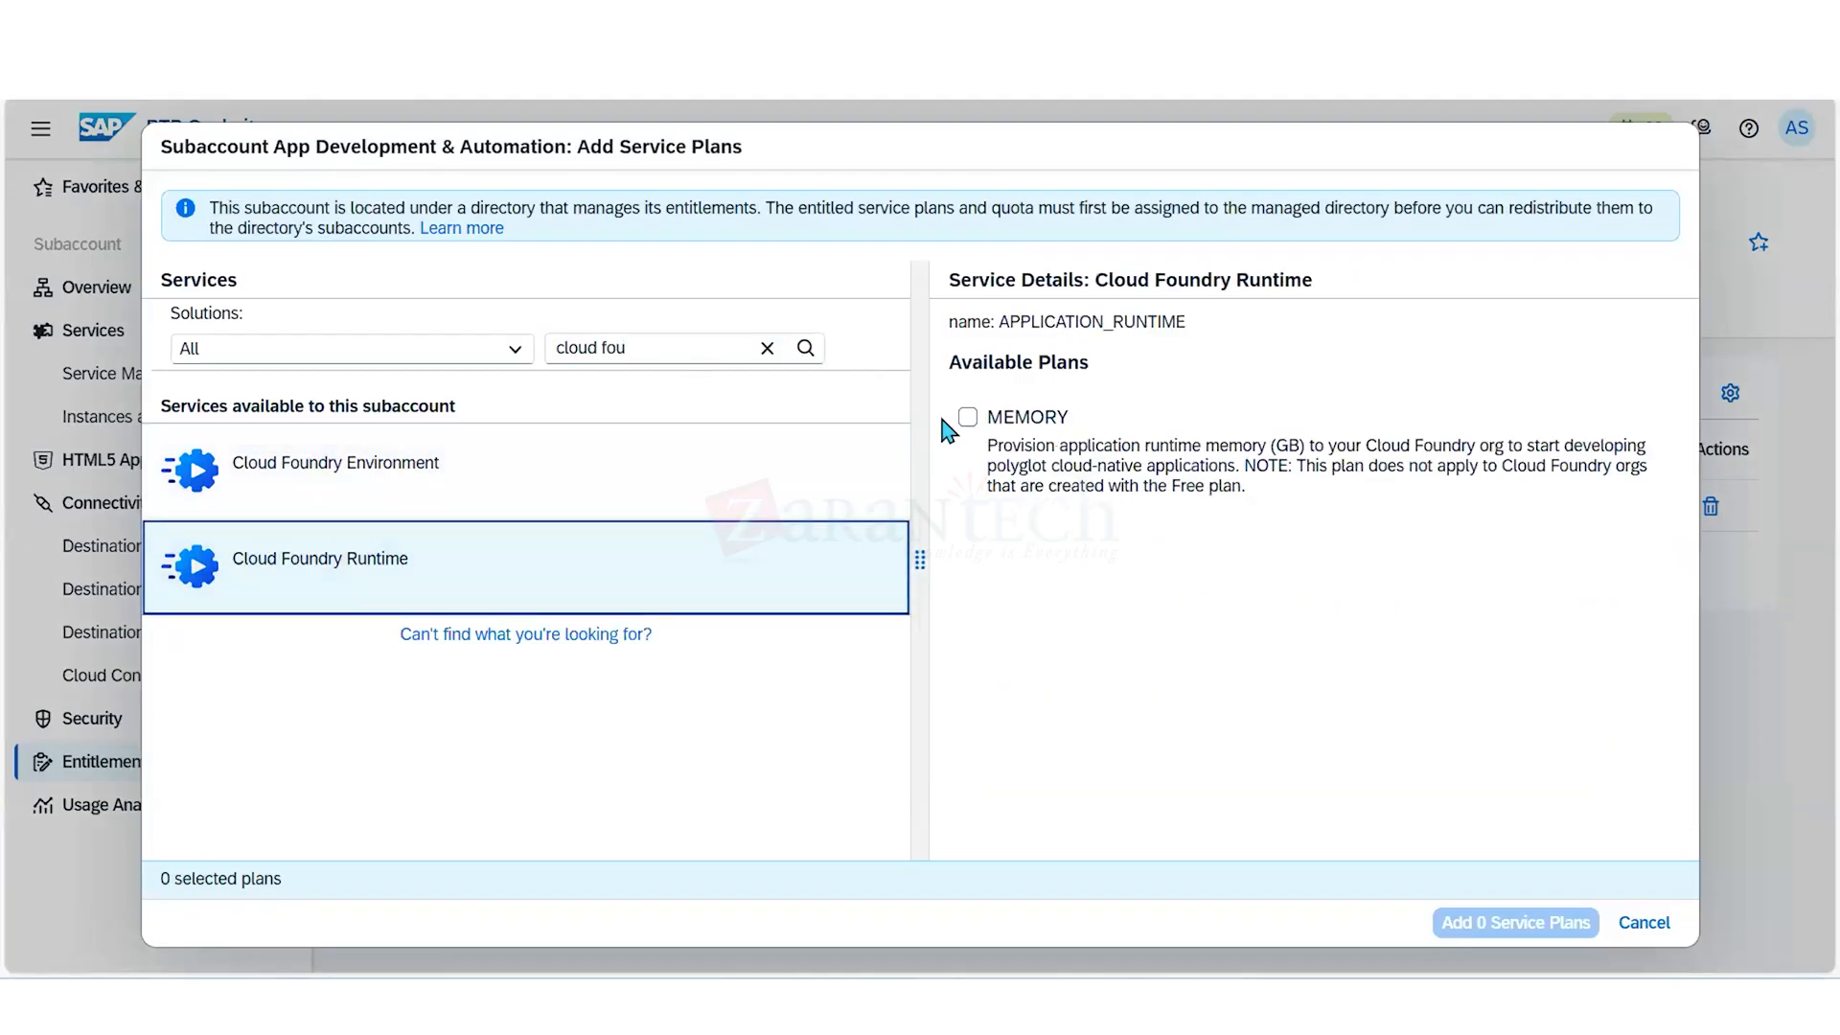
left_click(965, 420)
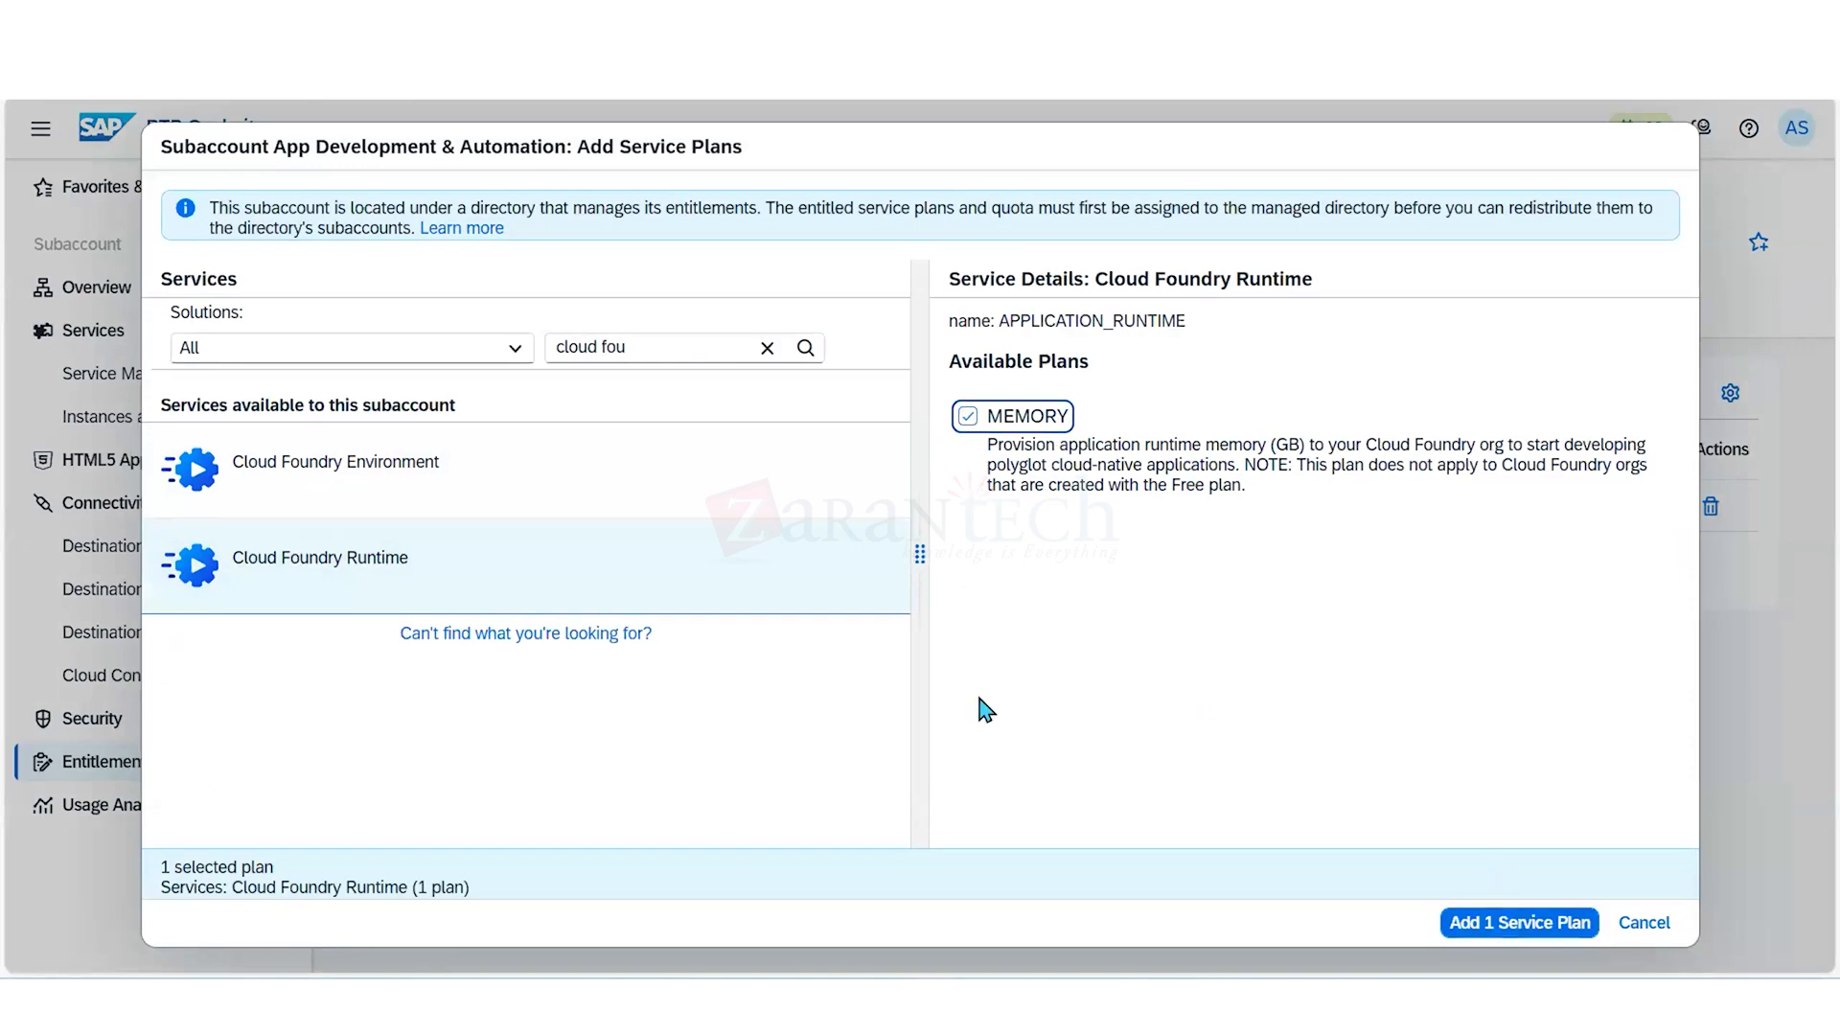
- Check the Cloud Foundry Environment plan, add the selected runtime plan to the subaccount and save its entitlements
left_click(638, 476)
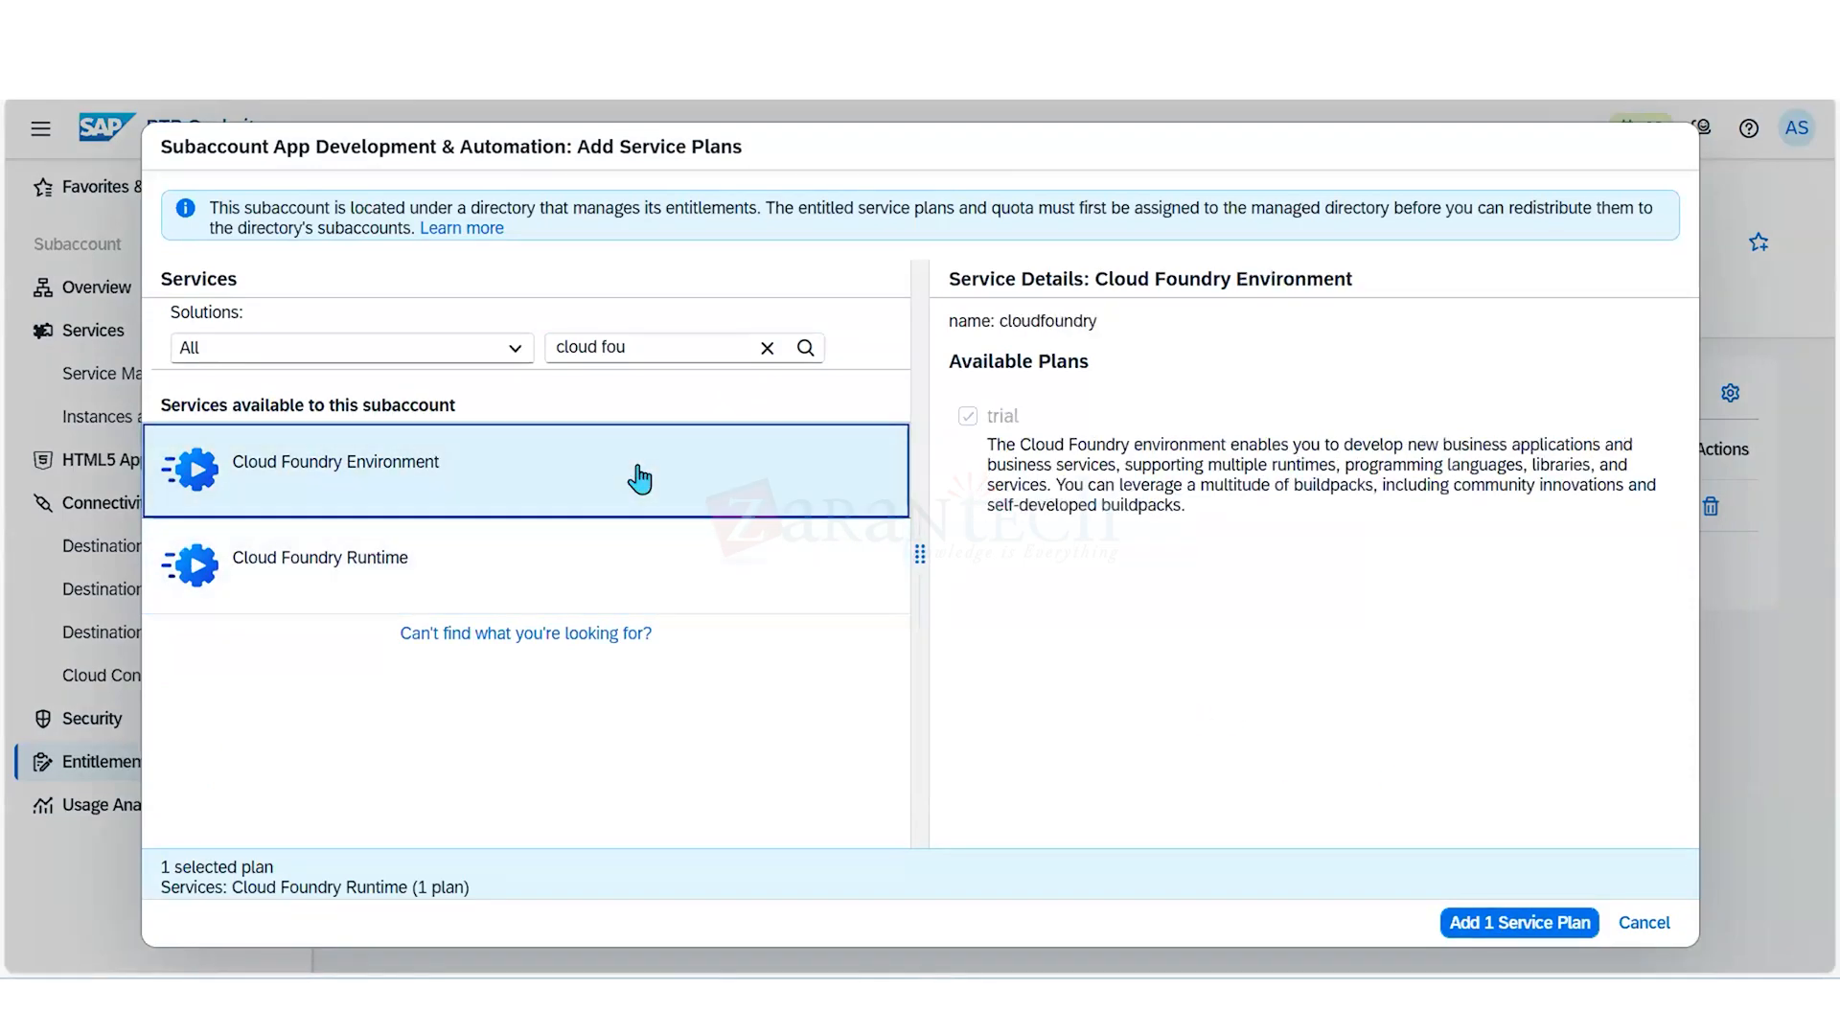
left_click(639, 478)
left_click(1483, 929)
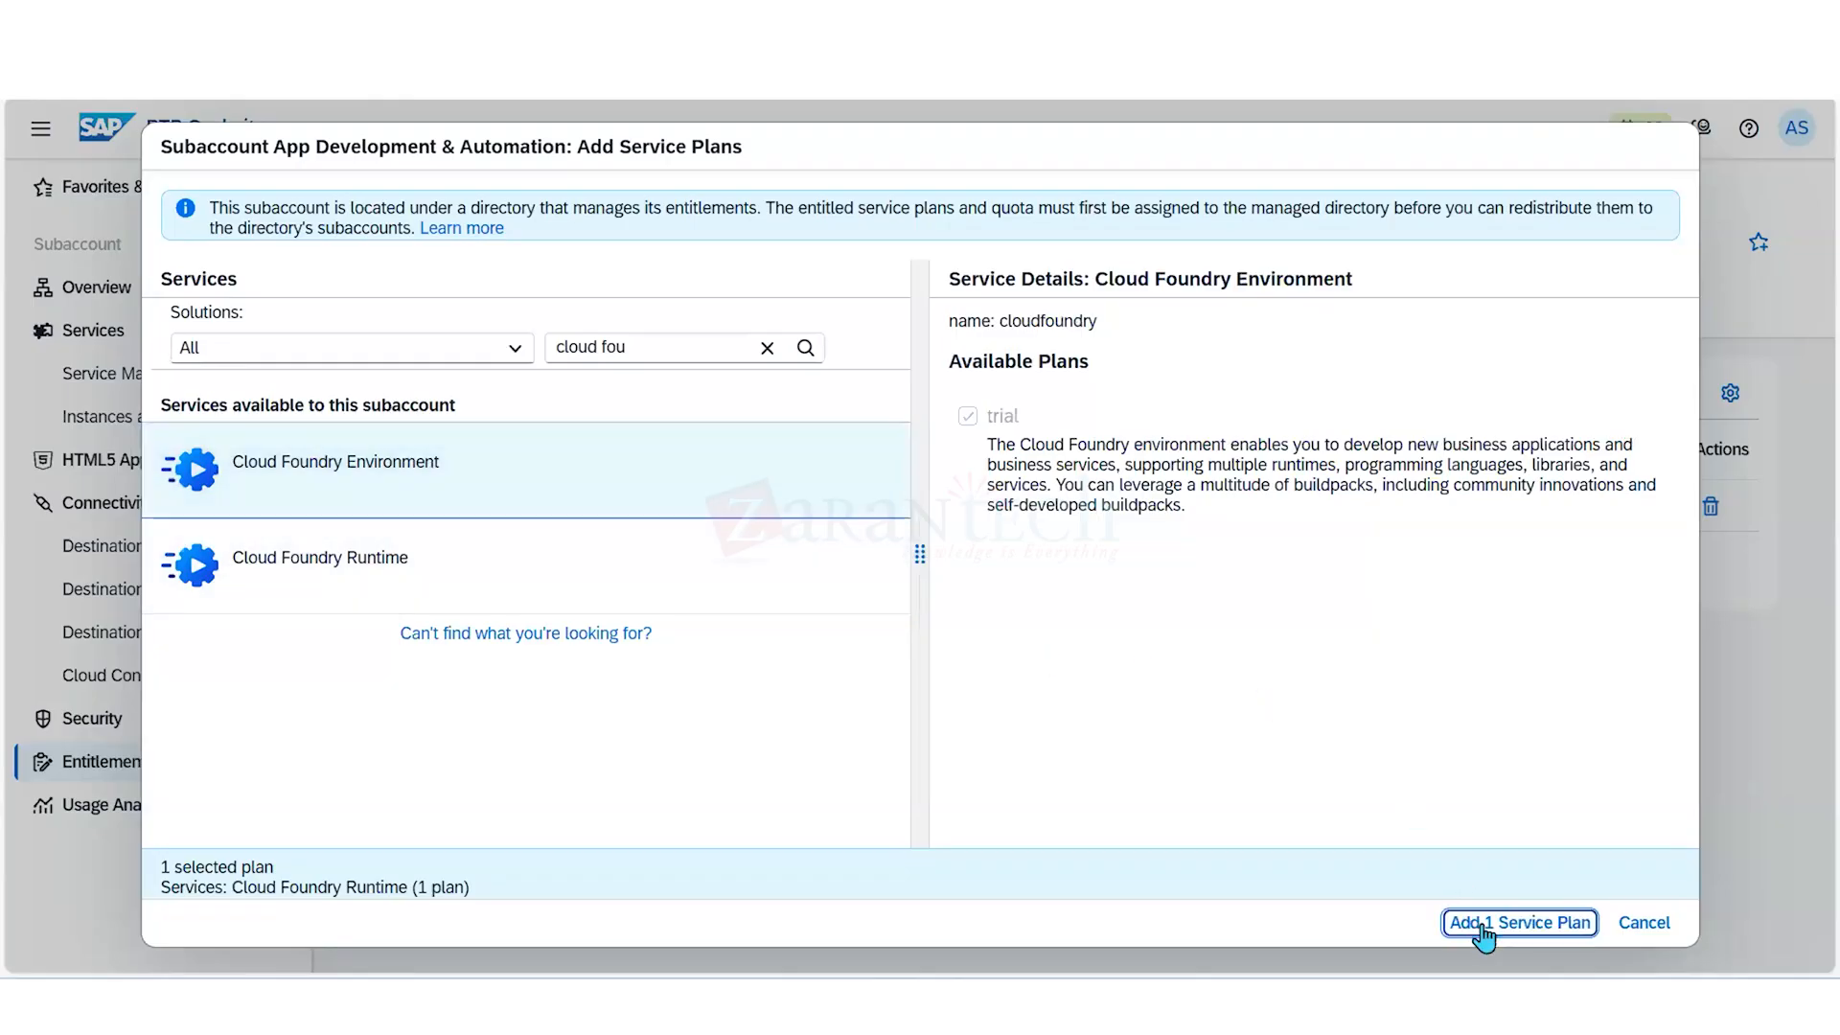
left_click(1483, 927)
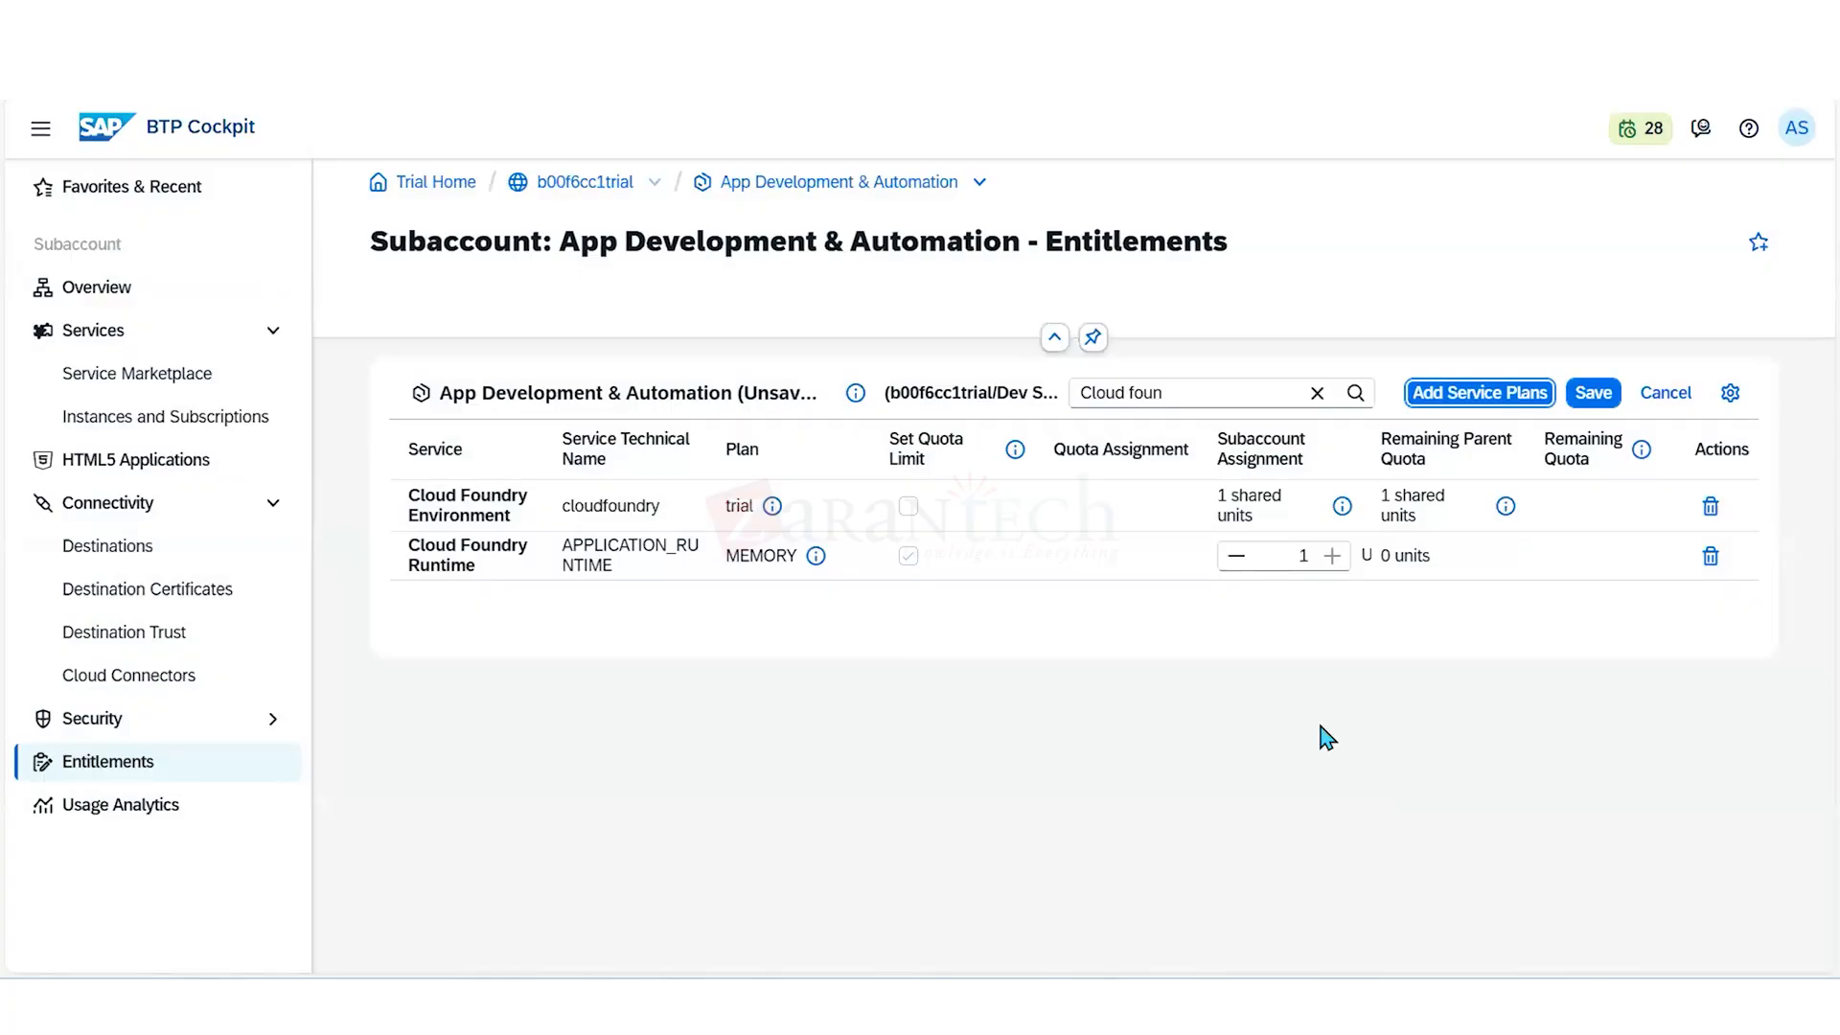
left_click(1568, 775)
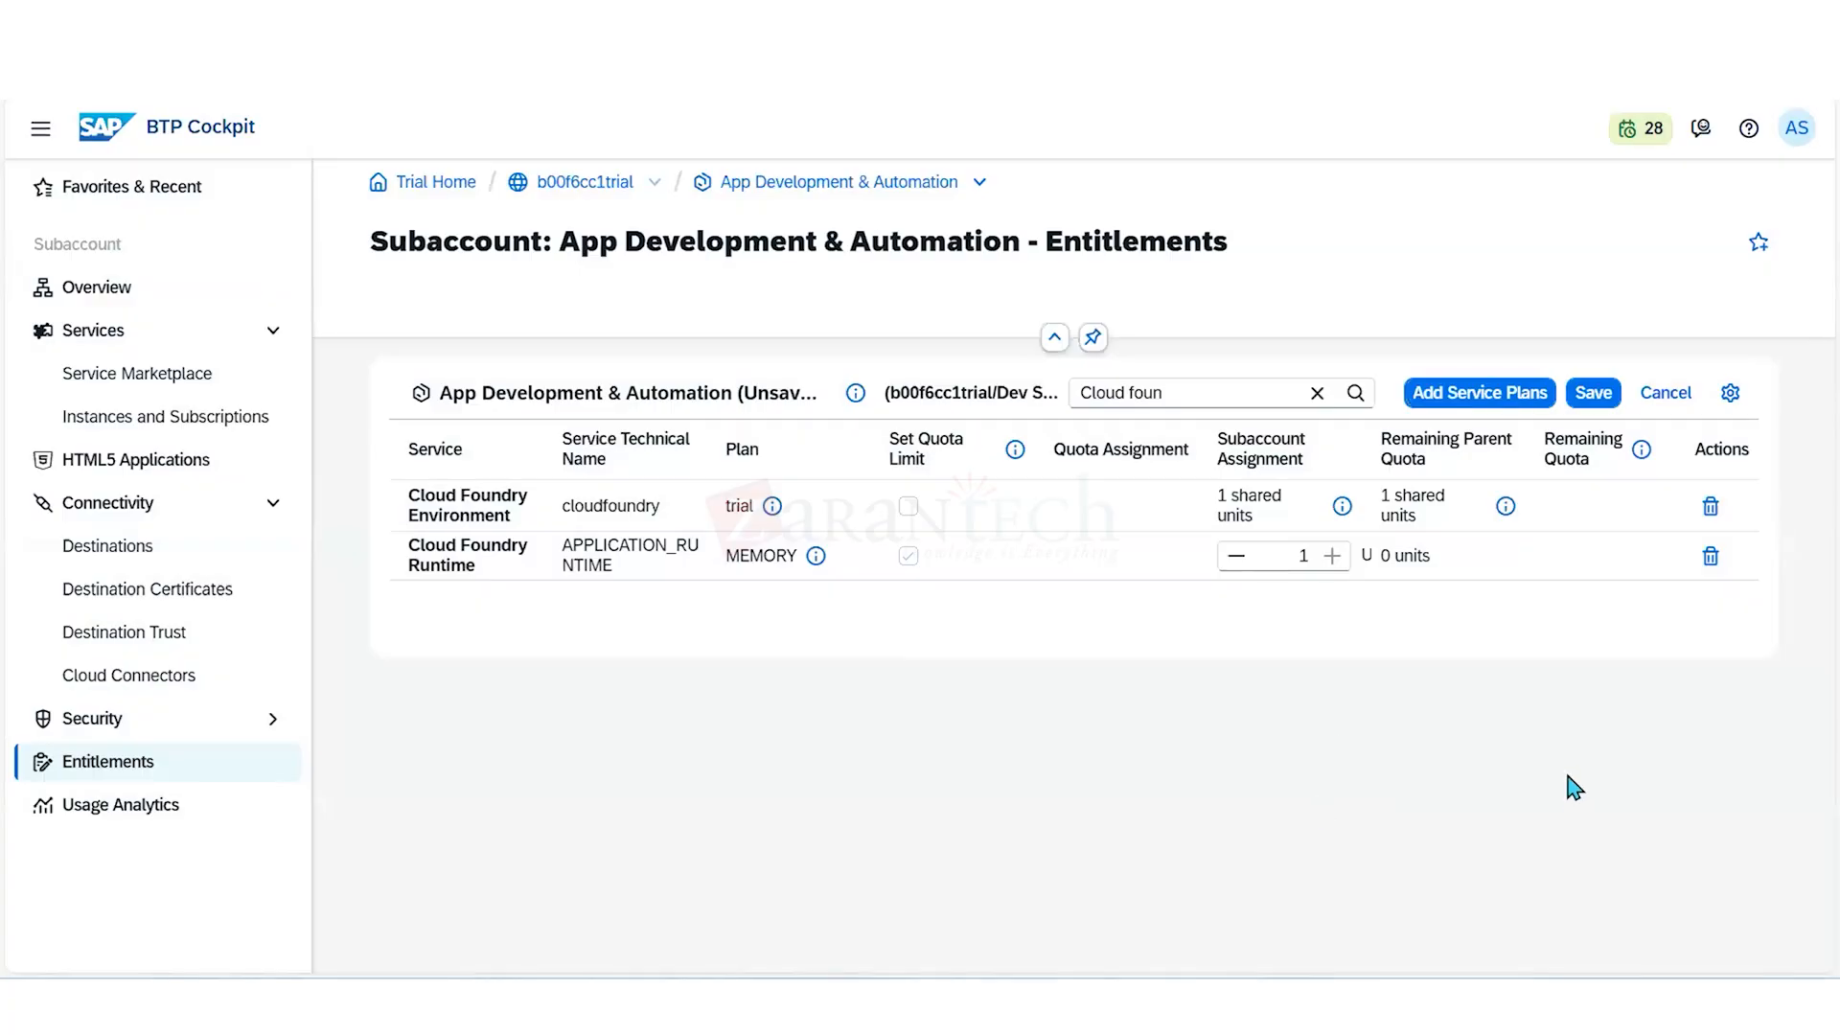
left_click(1593, 395)
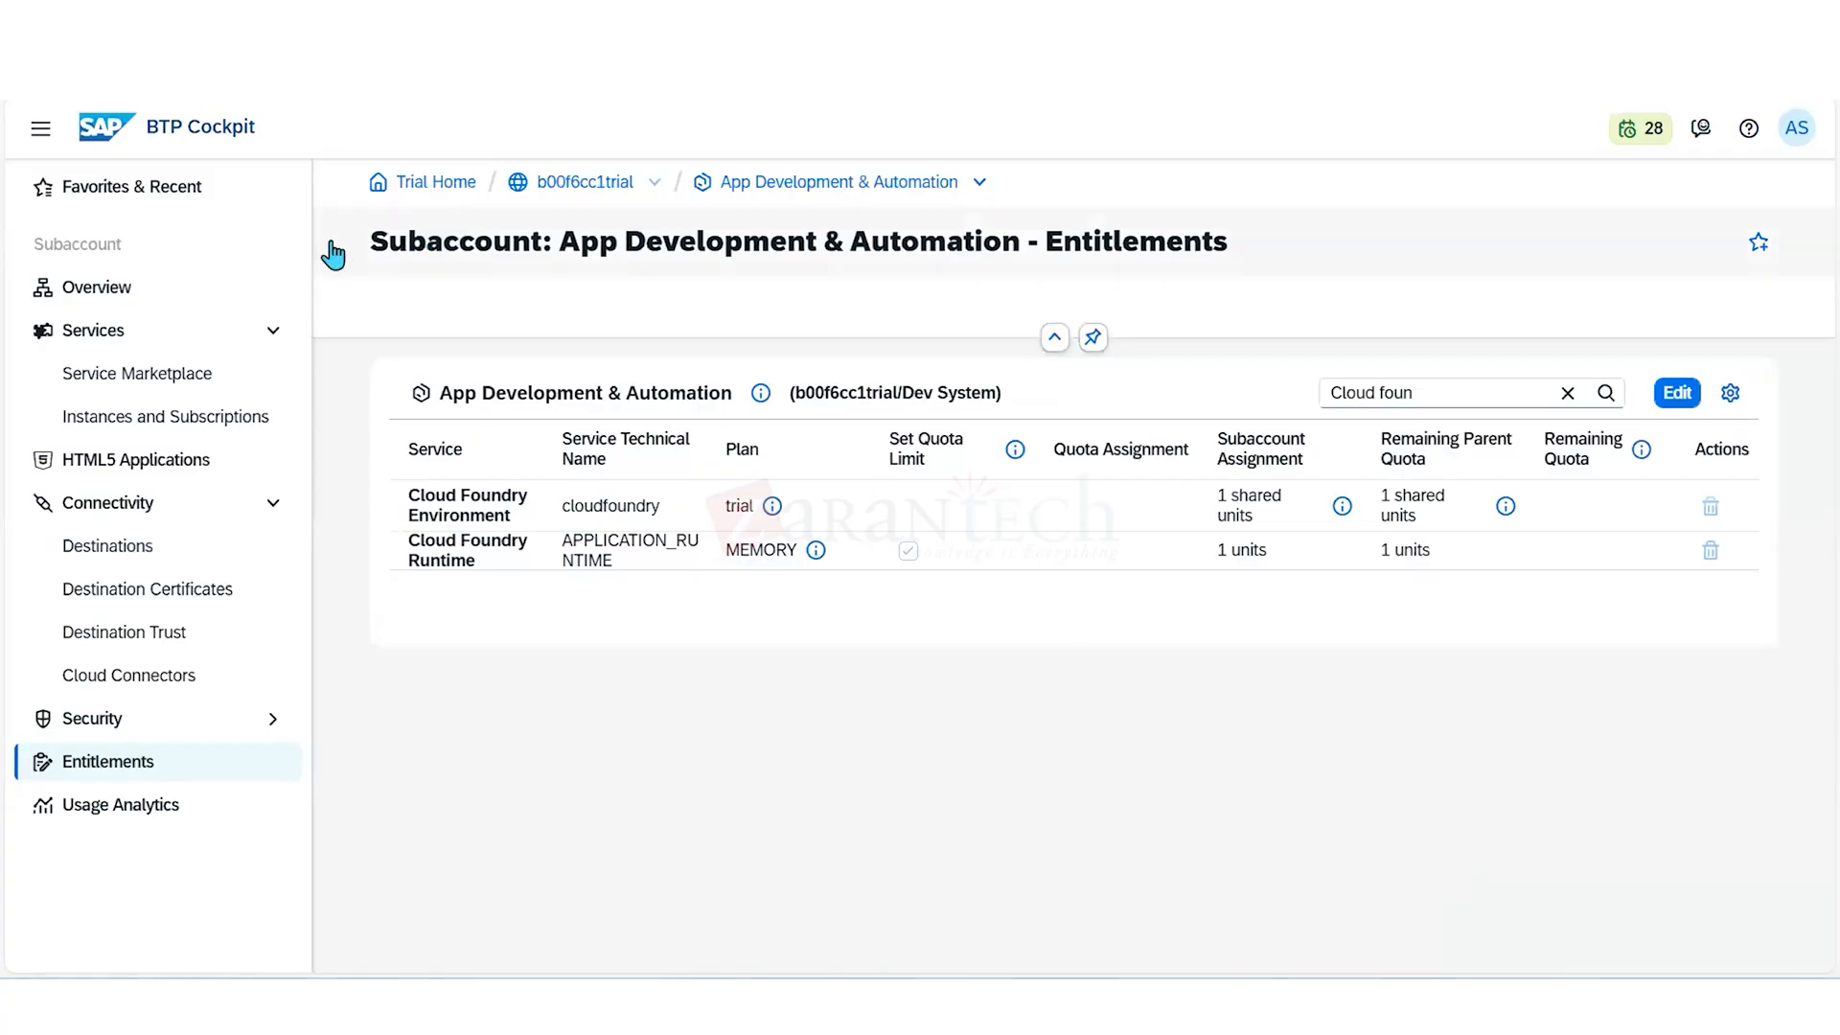
- Enable Cloud Foundry for the App Development & Automation subaccount with the trial plan and the proposed instance and org names
left_click(113, 297)
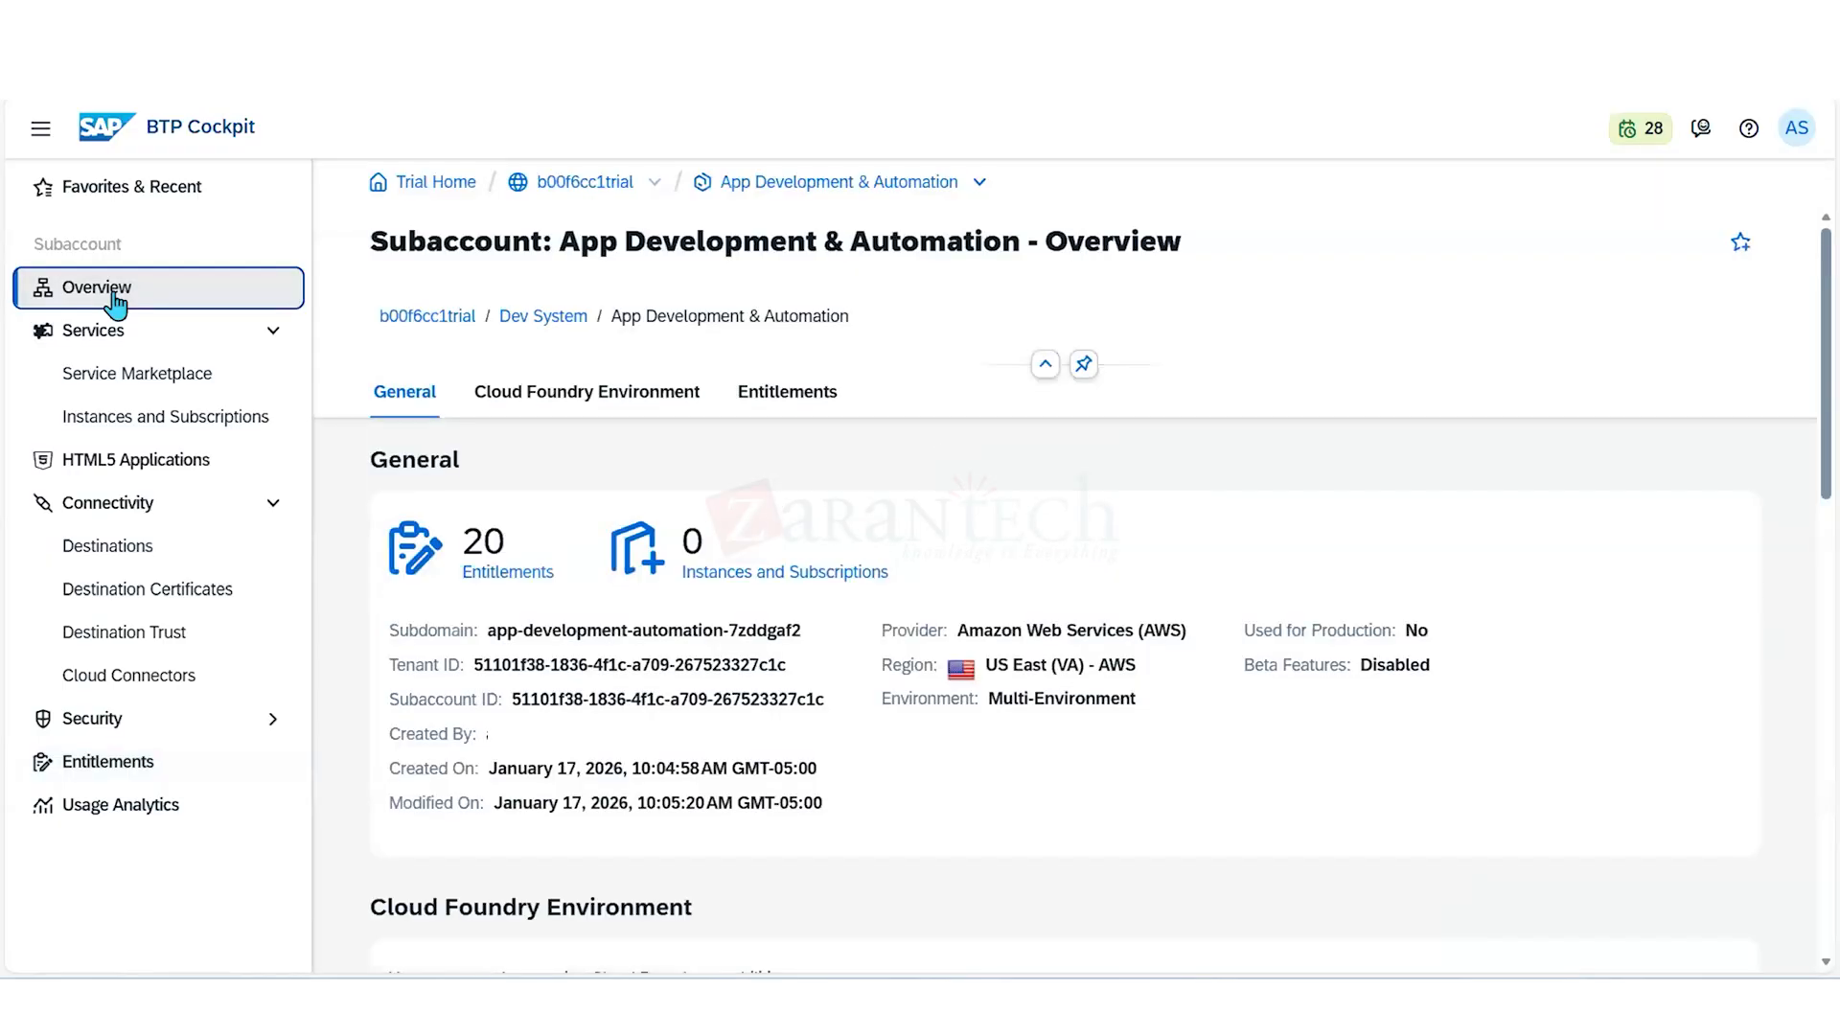
left_click(542, 408)
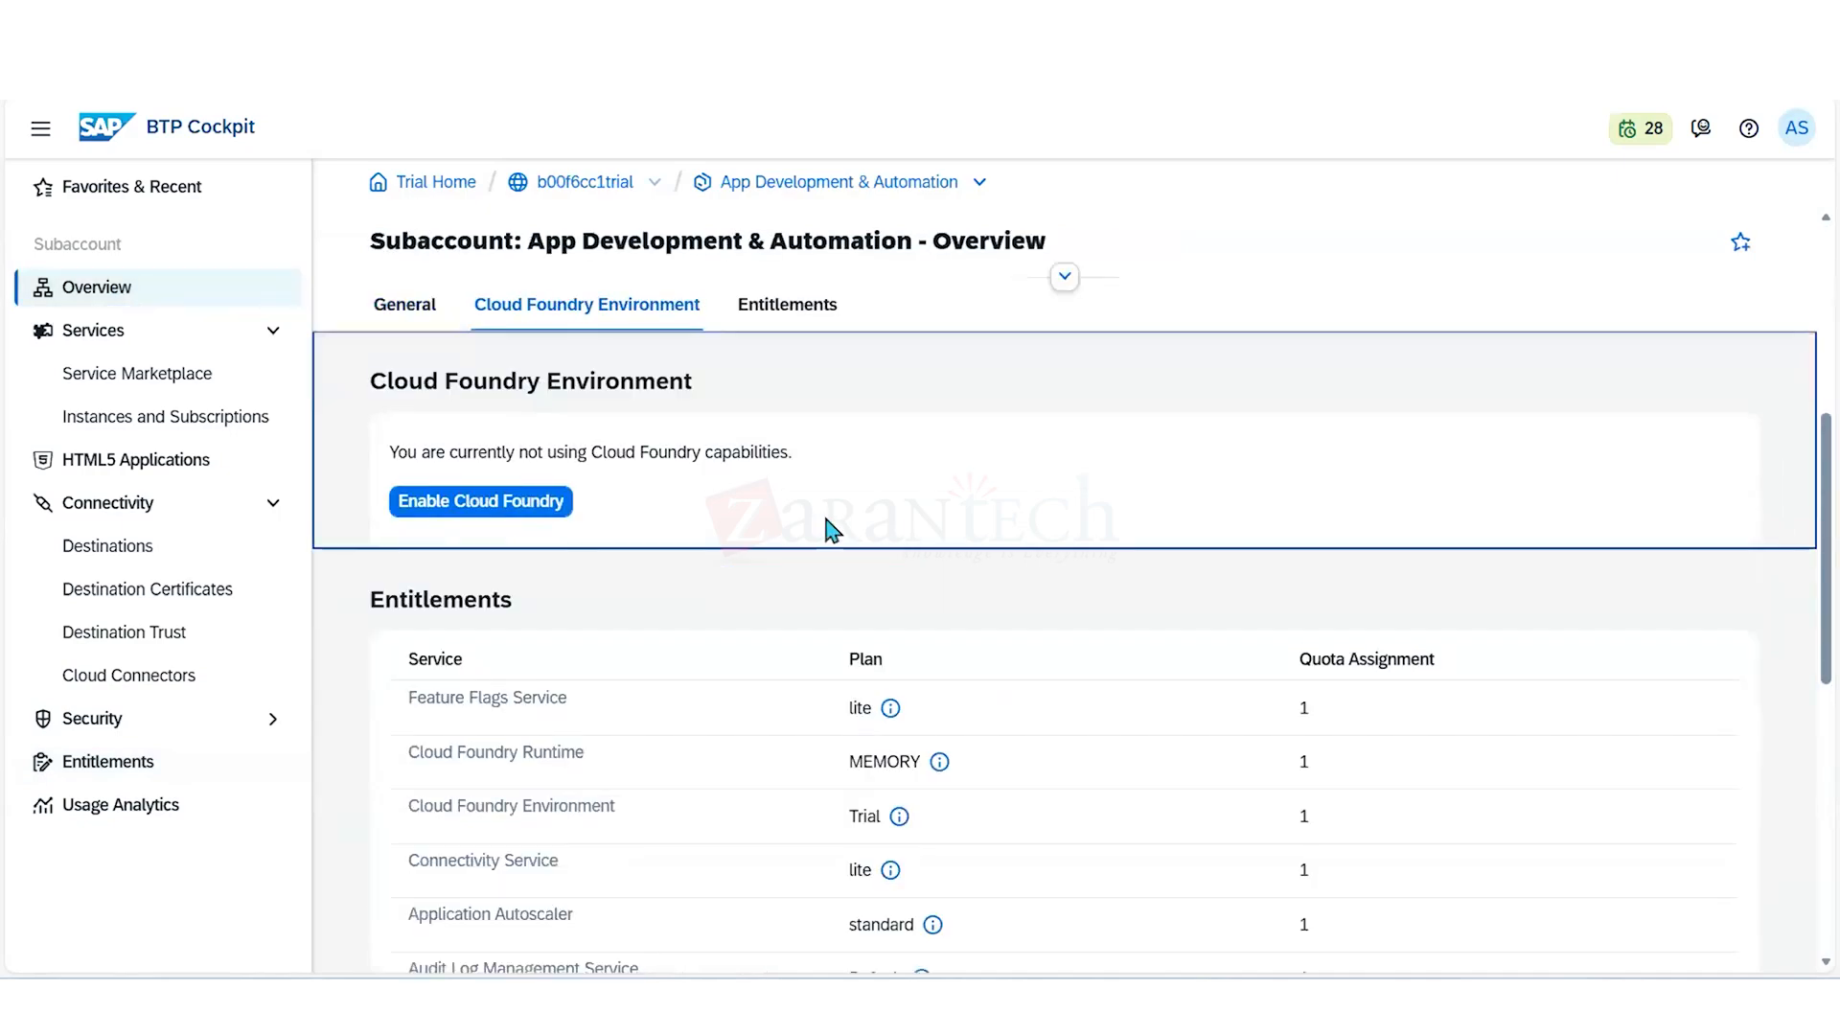
left_click(533, 507)
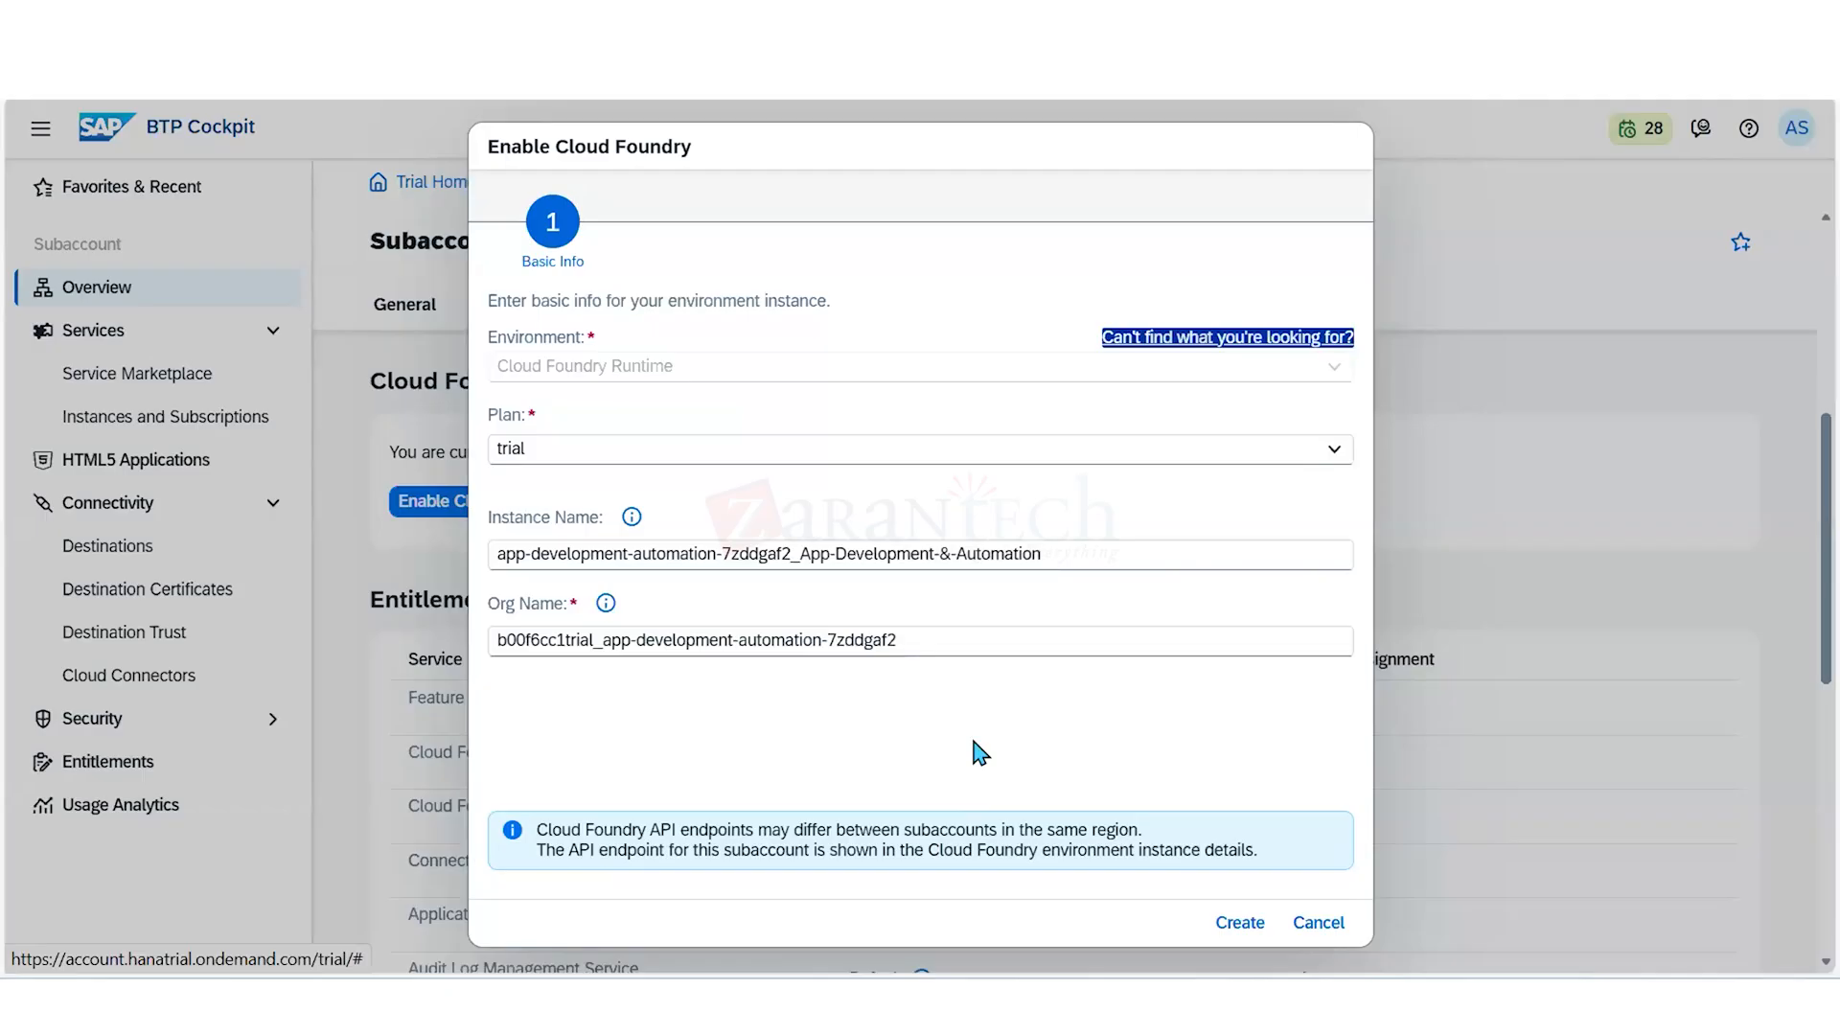
left_click(1244, 926)
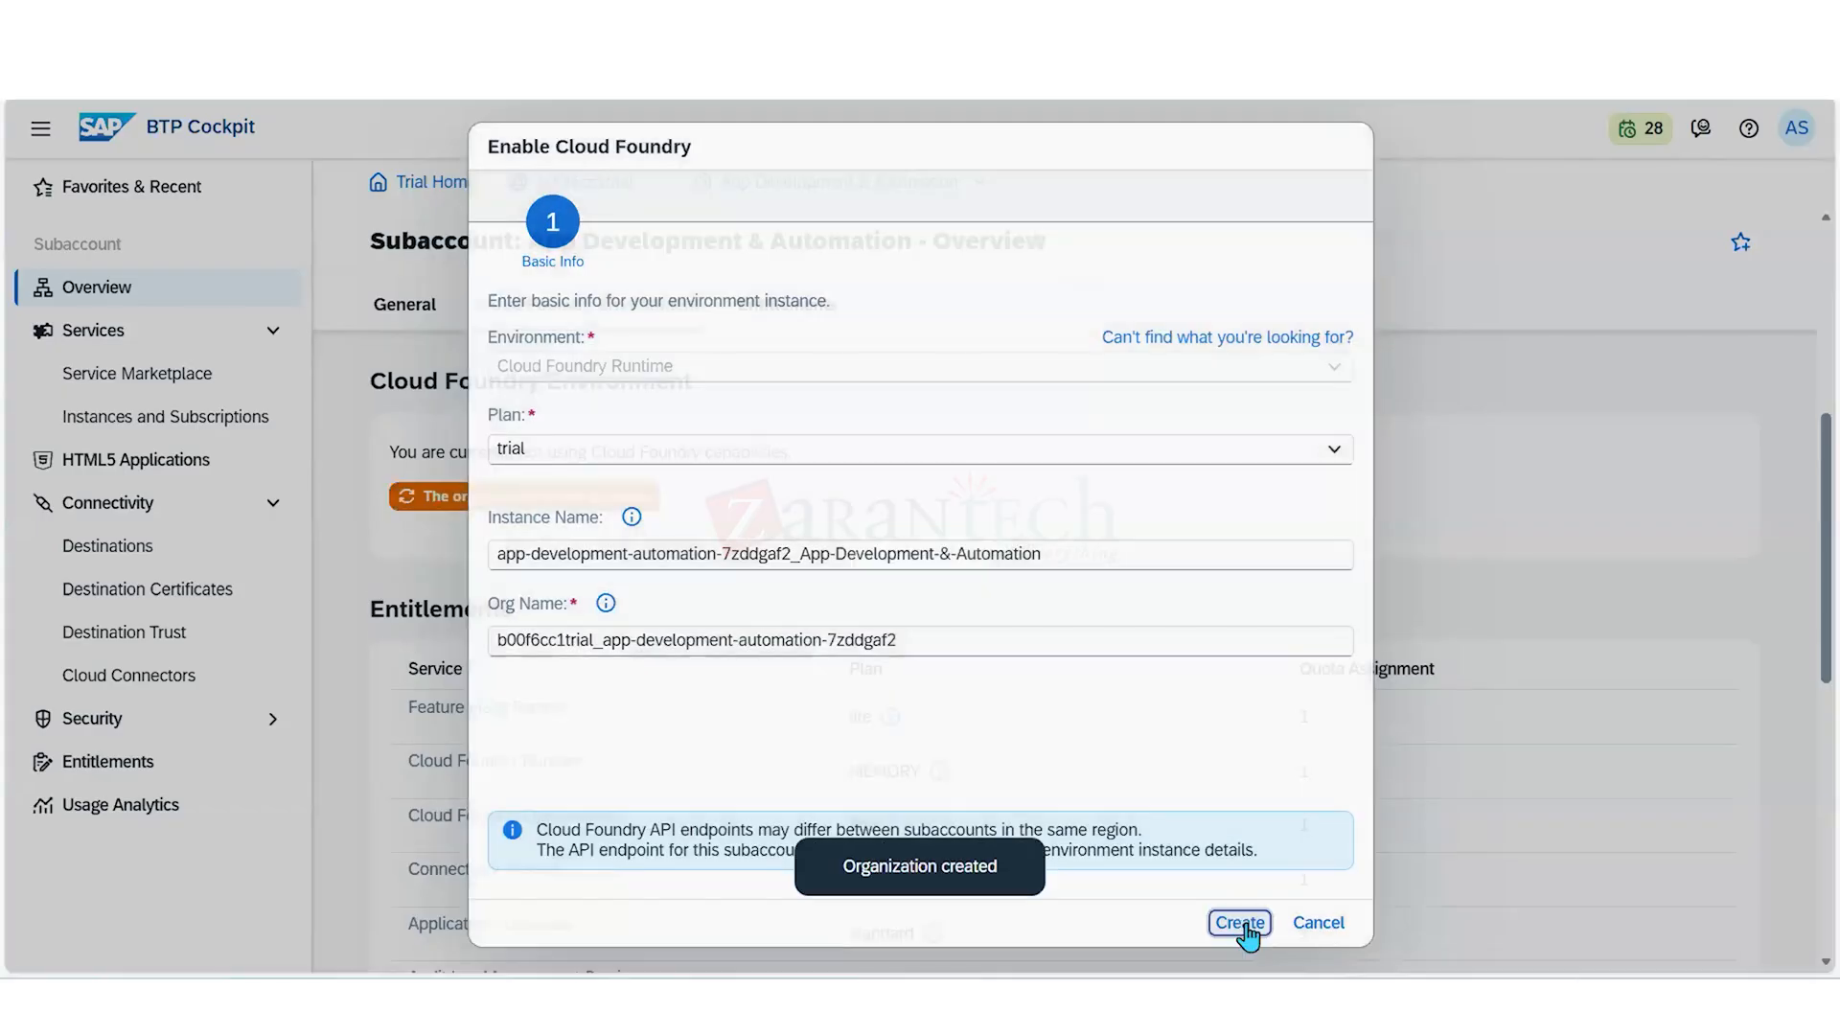
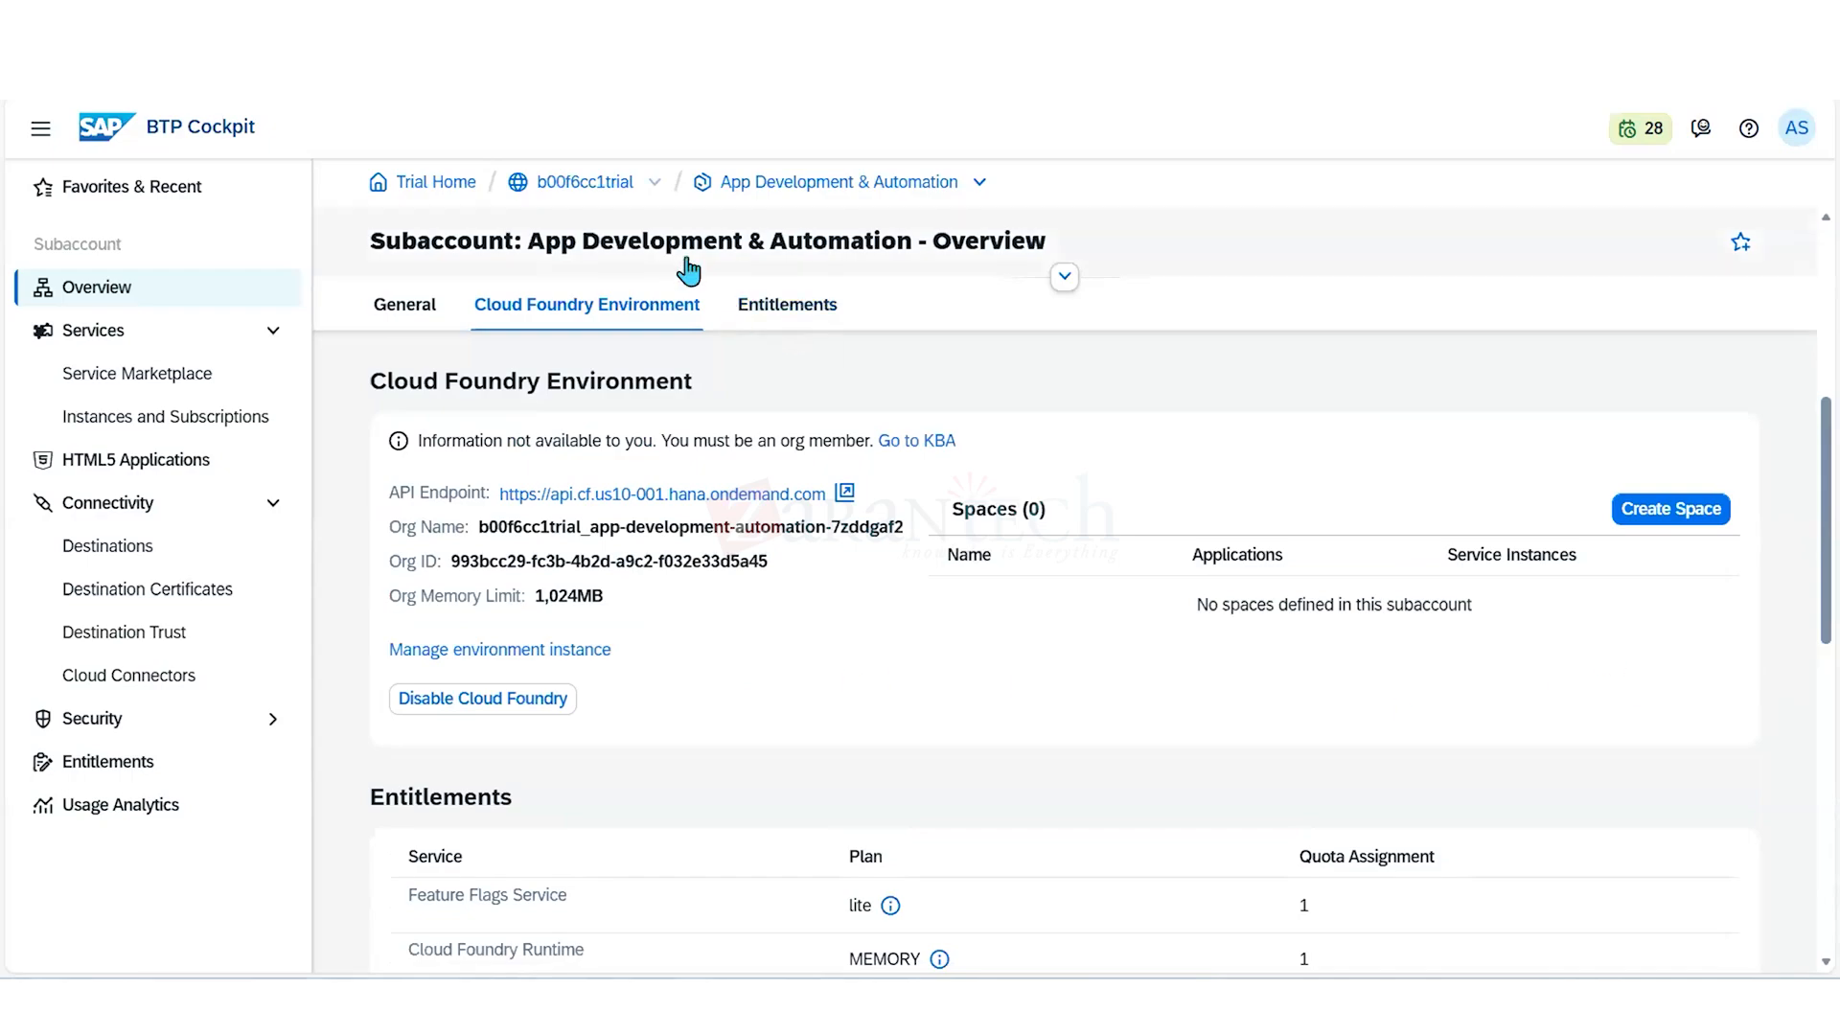
- Open the global account's service assignments and search the available services for "cloud"
double_click(597, 184)
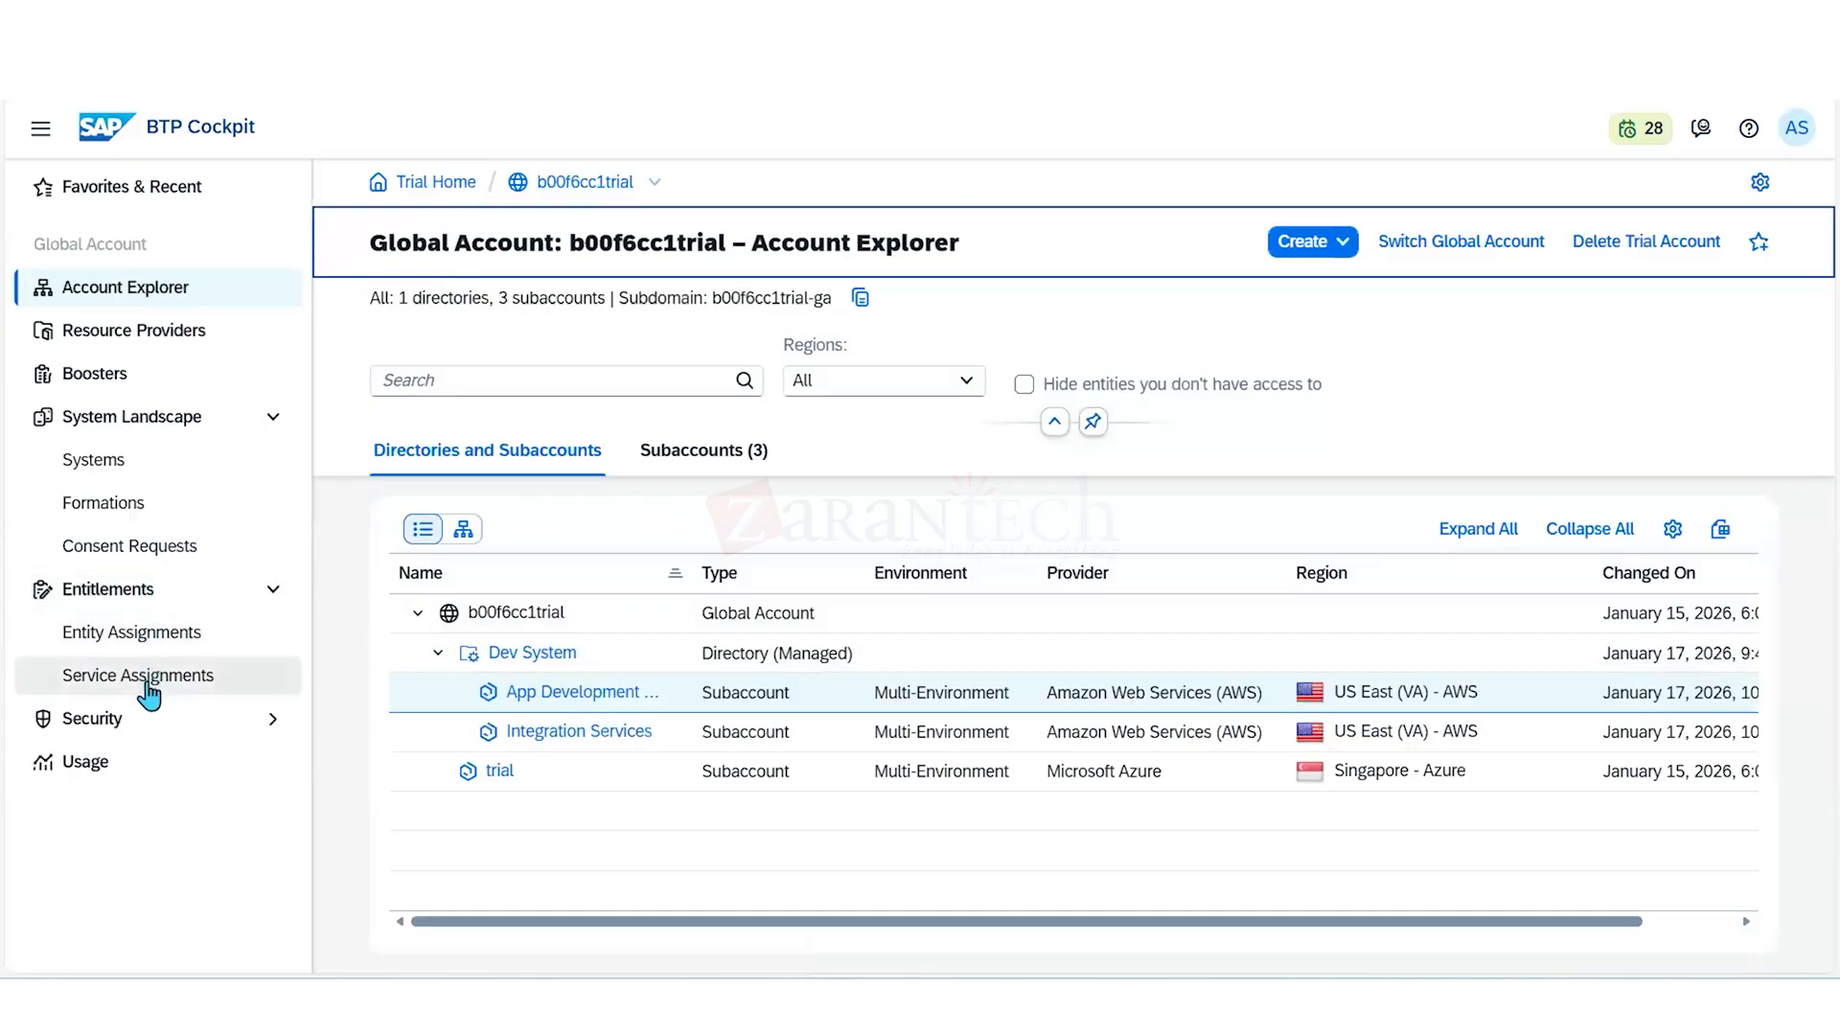
left_click(147, 682)
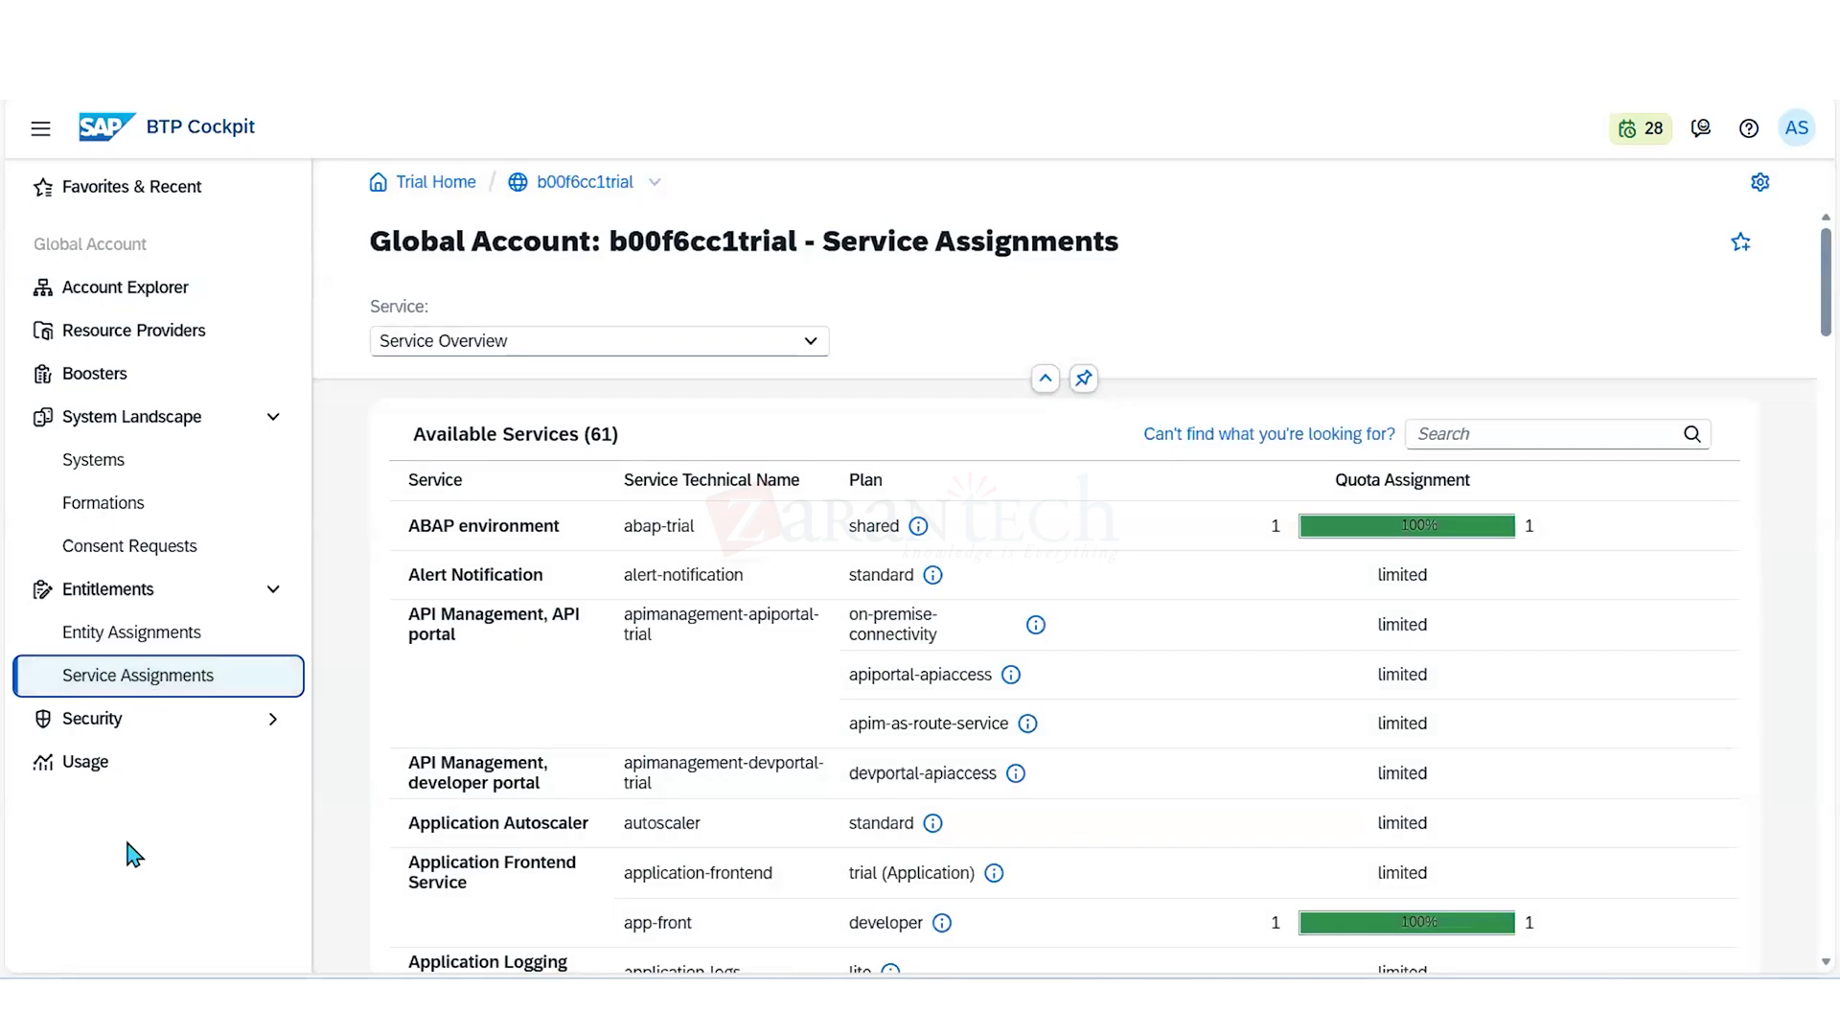
left_click(1478, 434)
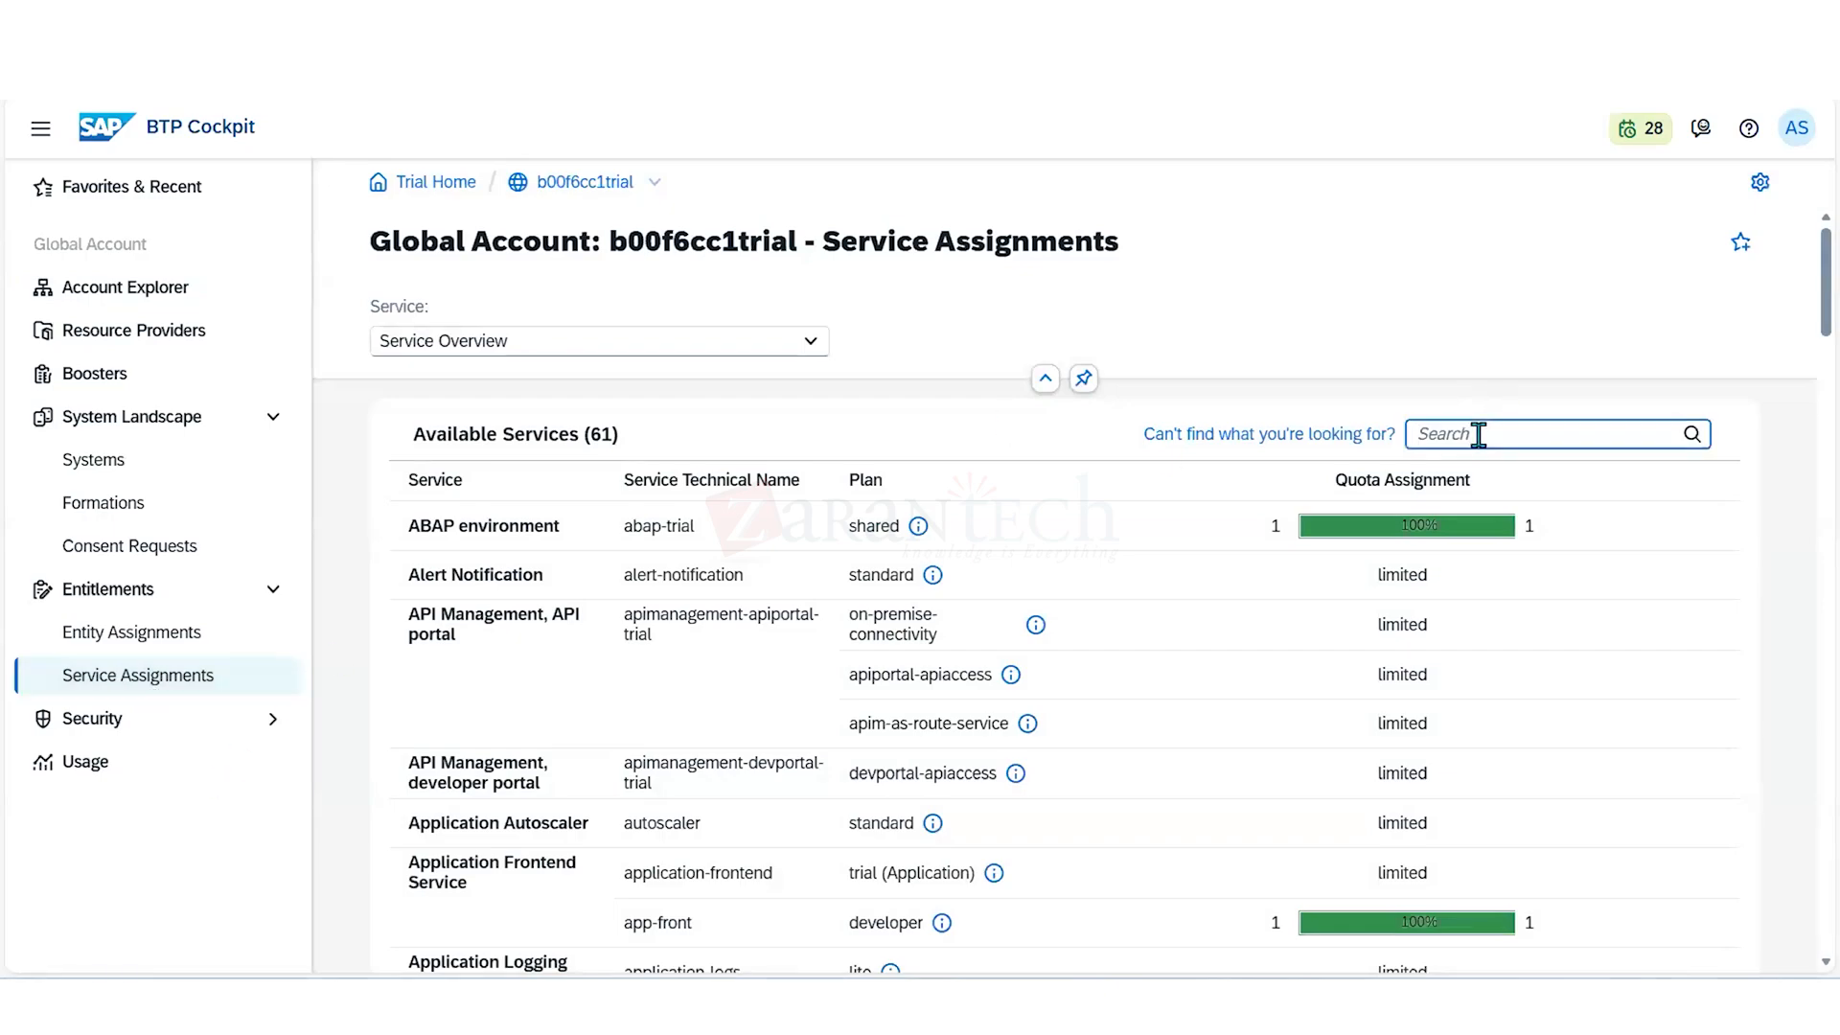
type("clo")
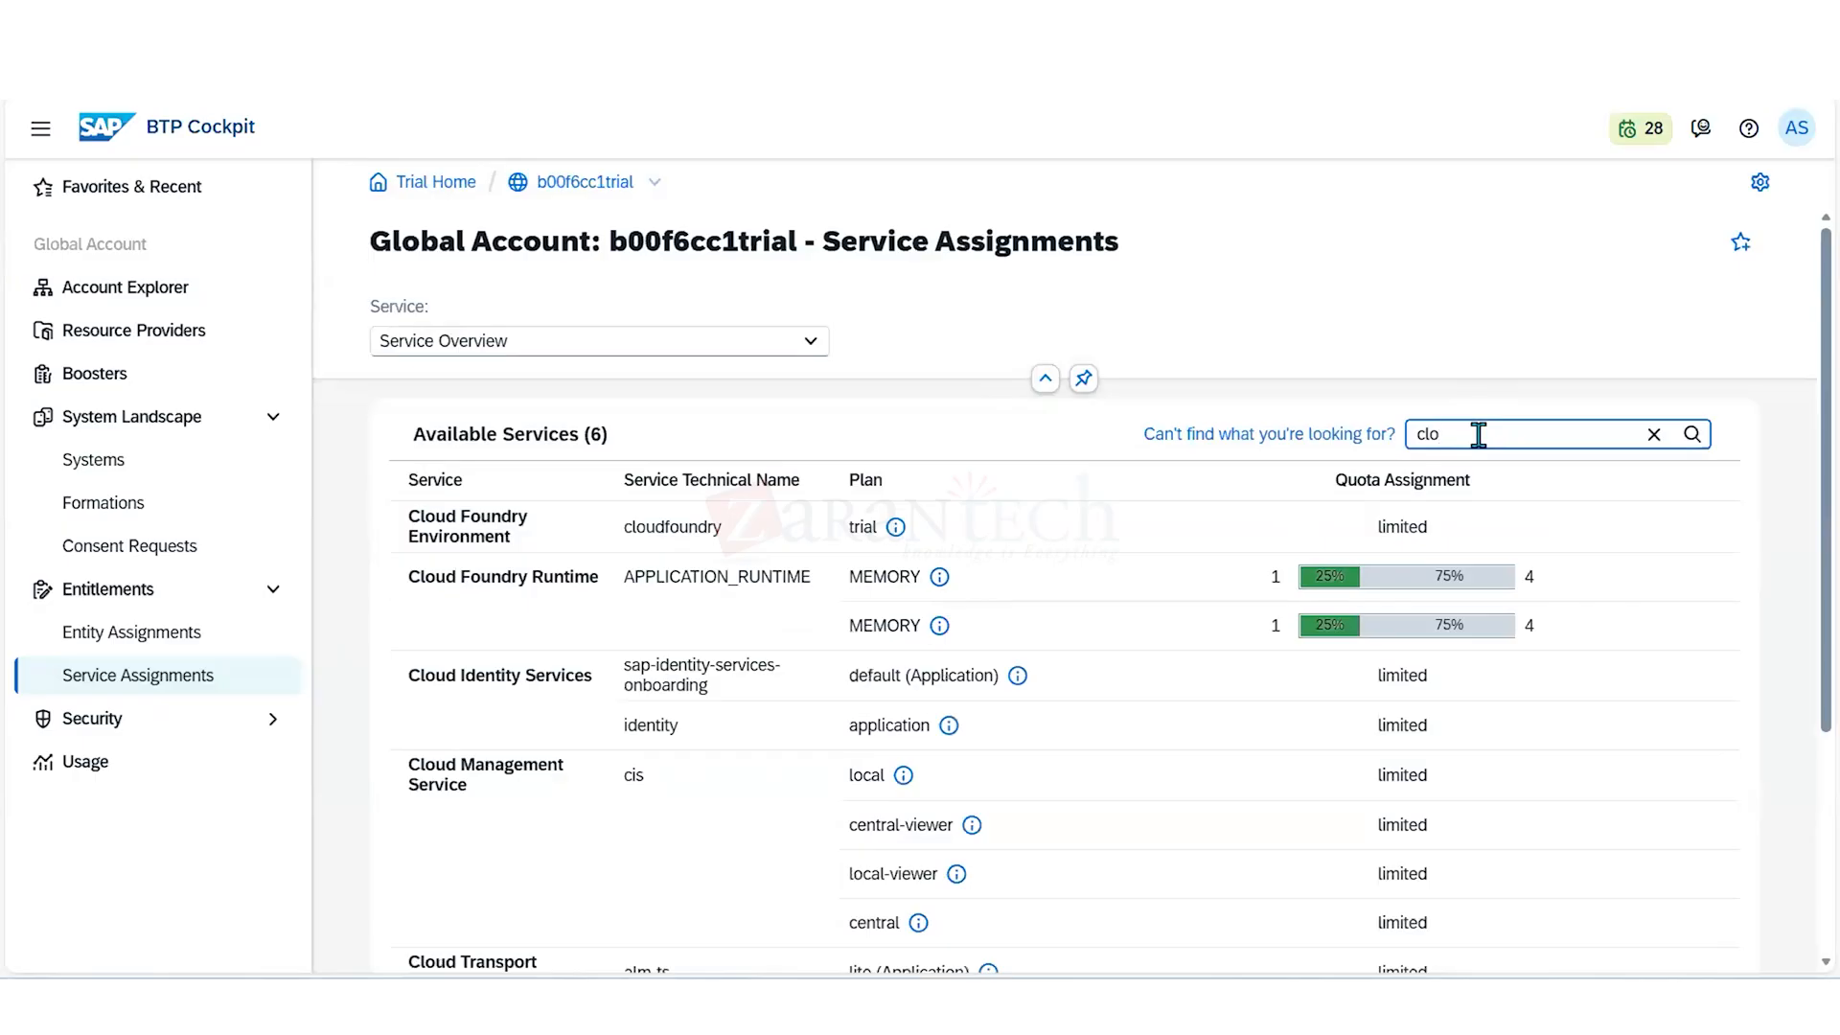
type("ud")
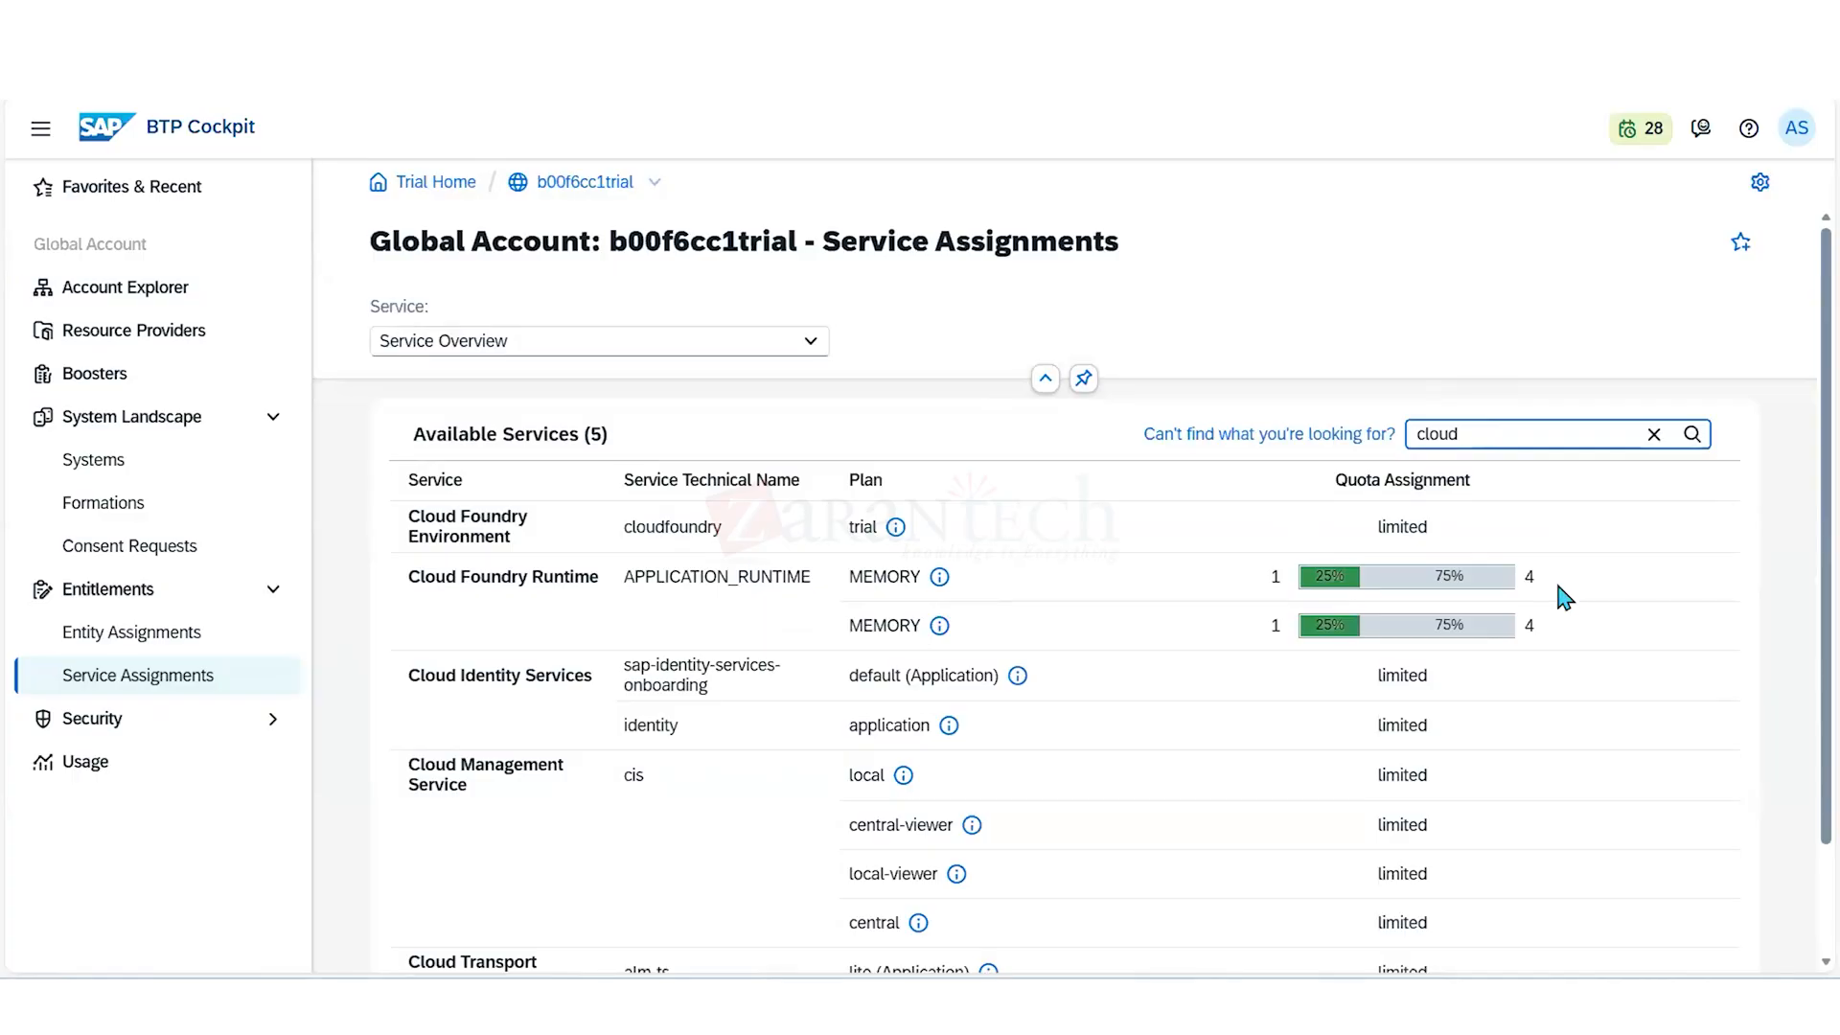
- Open the Dev System directory's entity assignments and select only the Dev System directory for managing its quotas
left_click(589, 183)
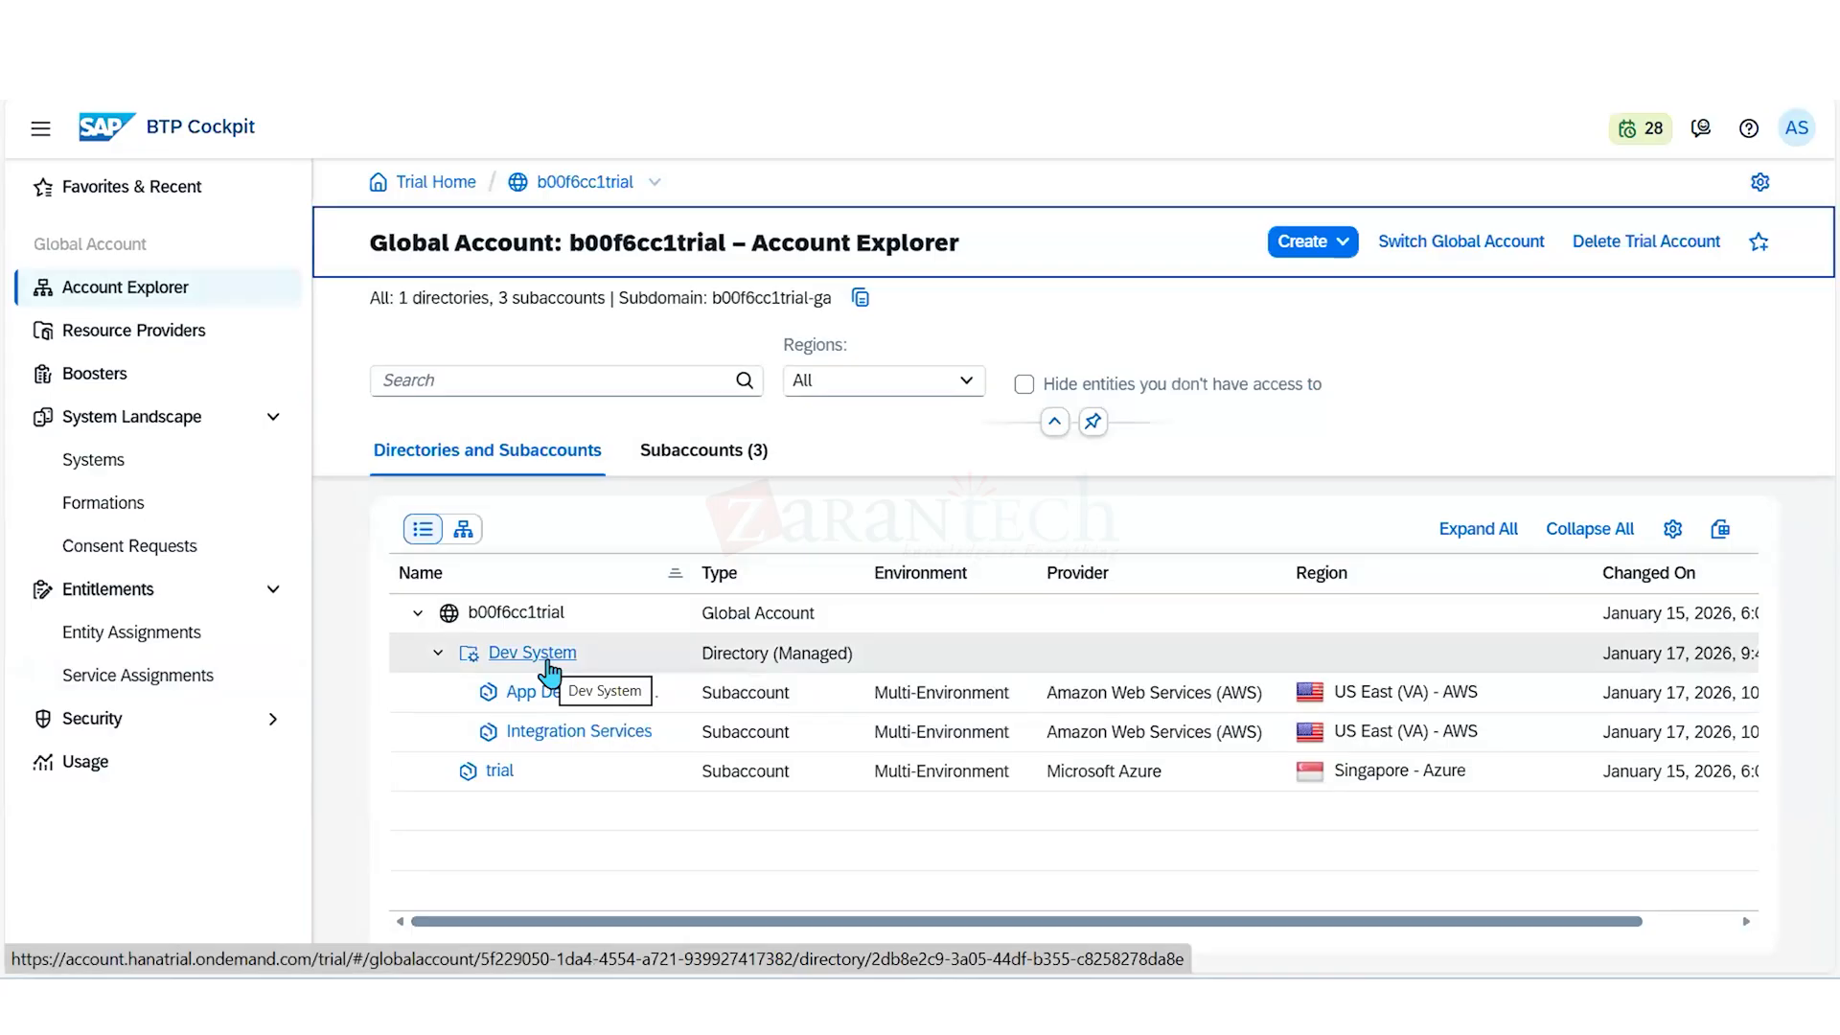
left_click(548, 661)
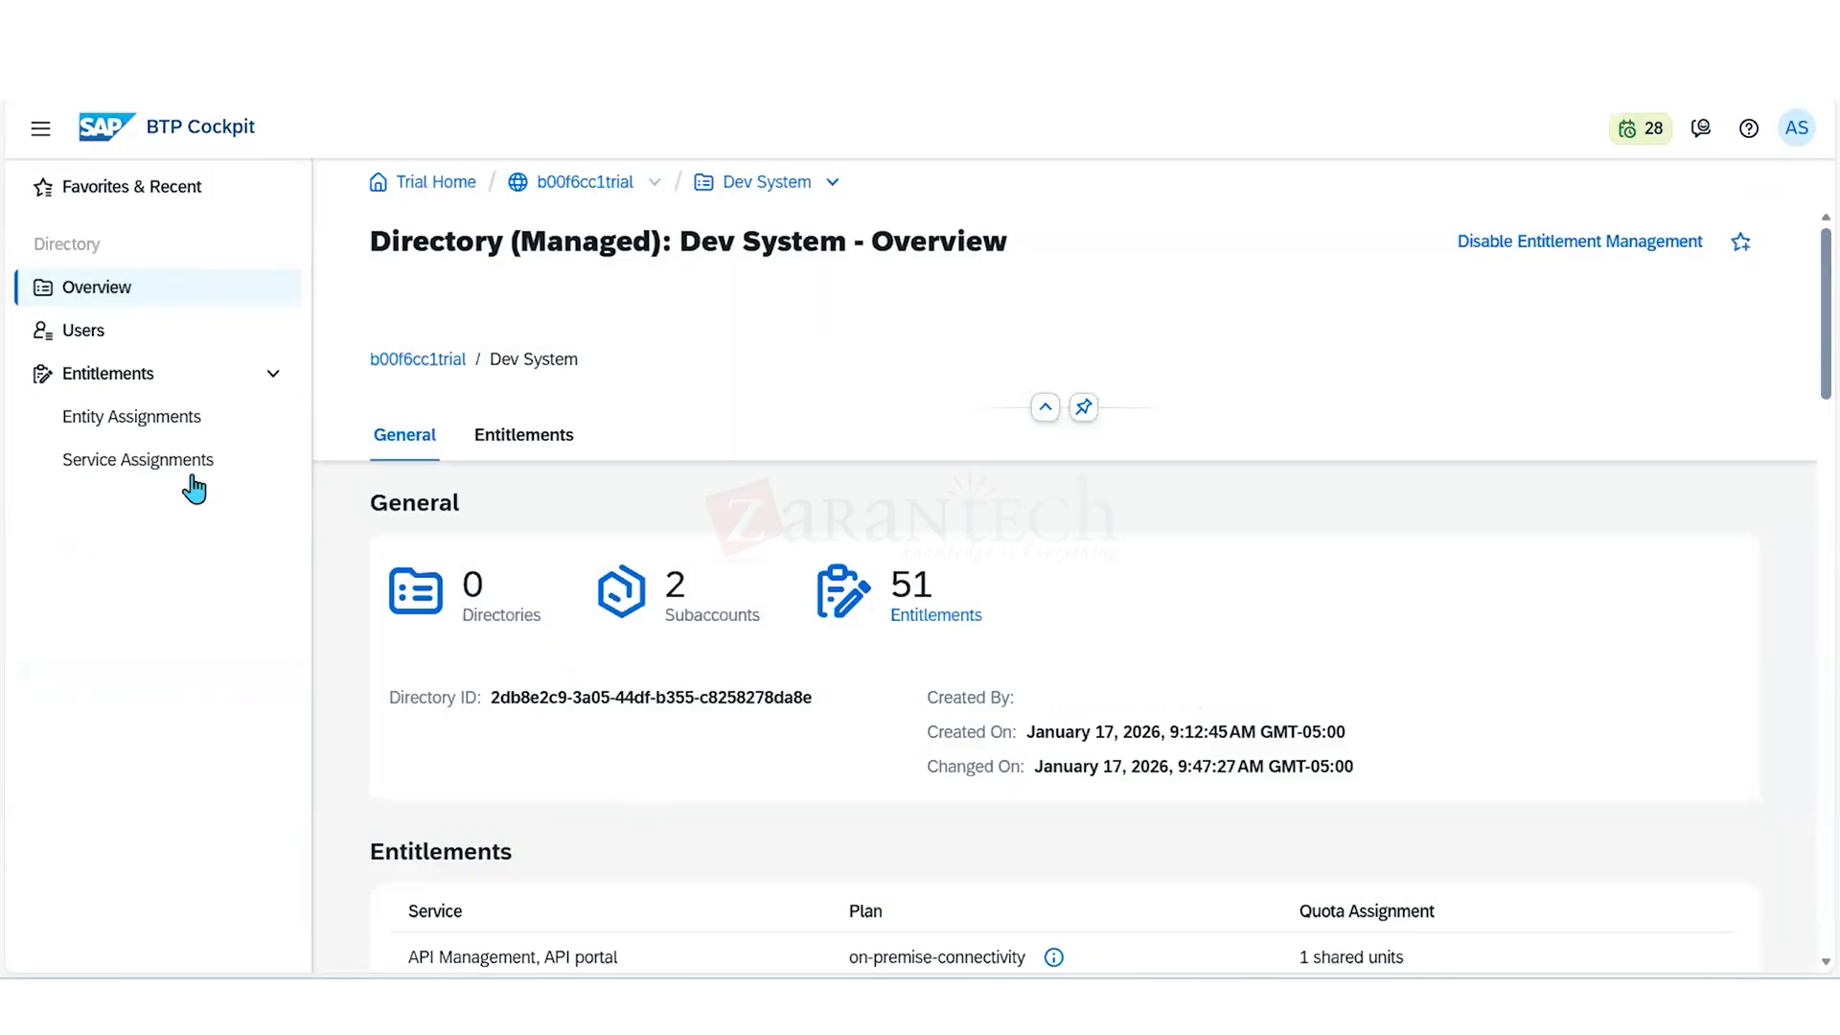
left_click(167, 427)
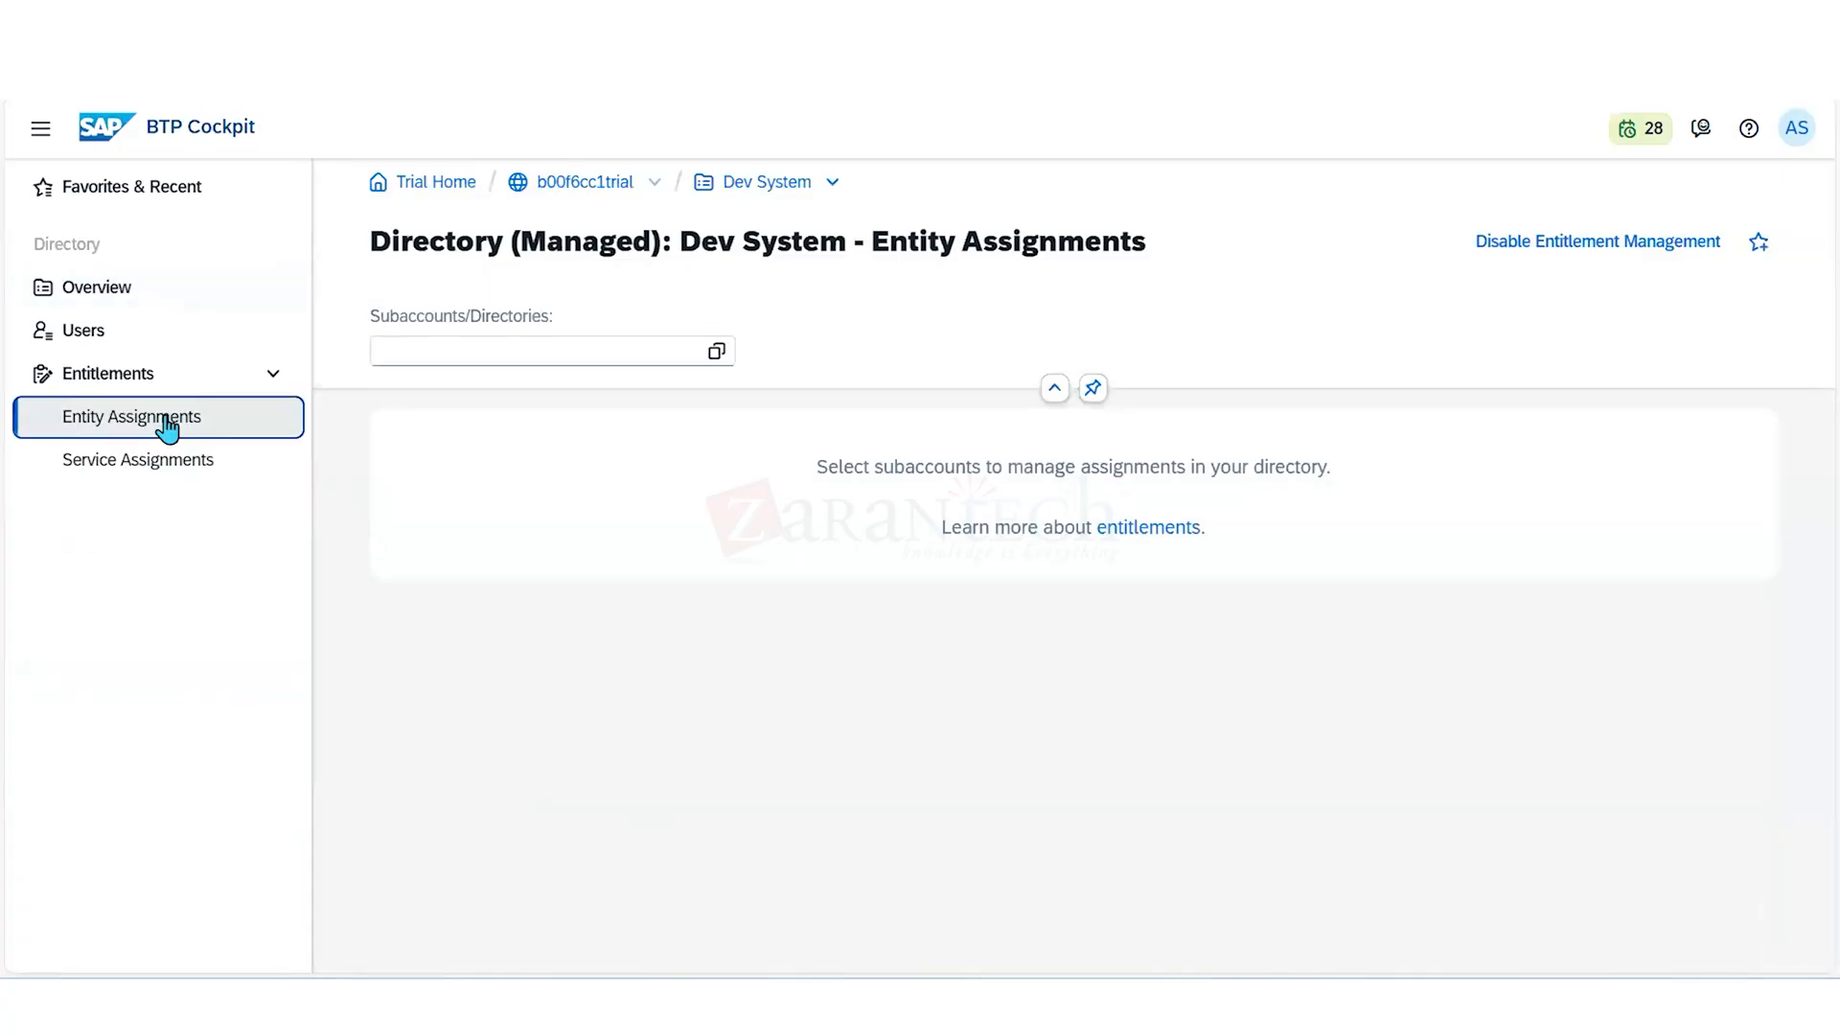
left_click(714, 355)
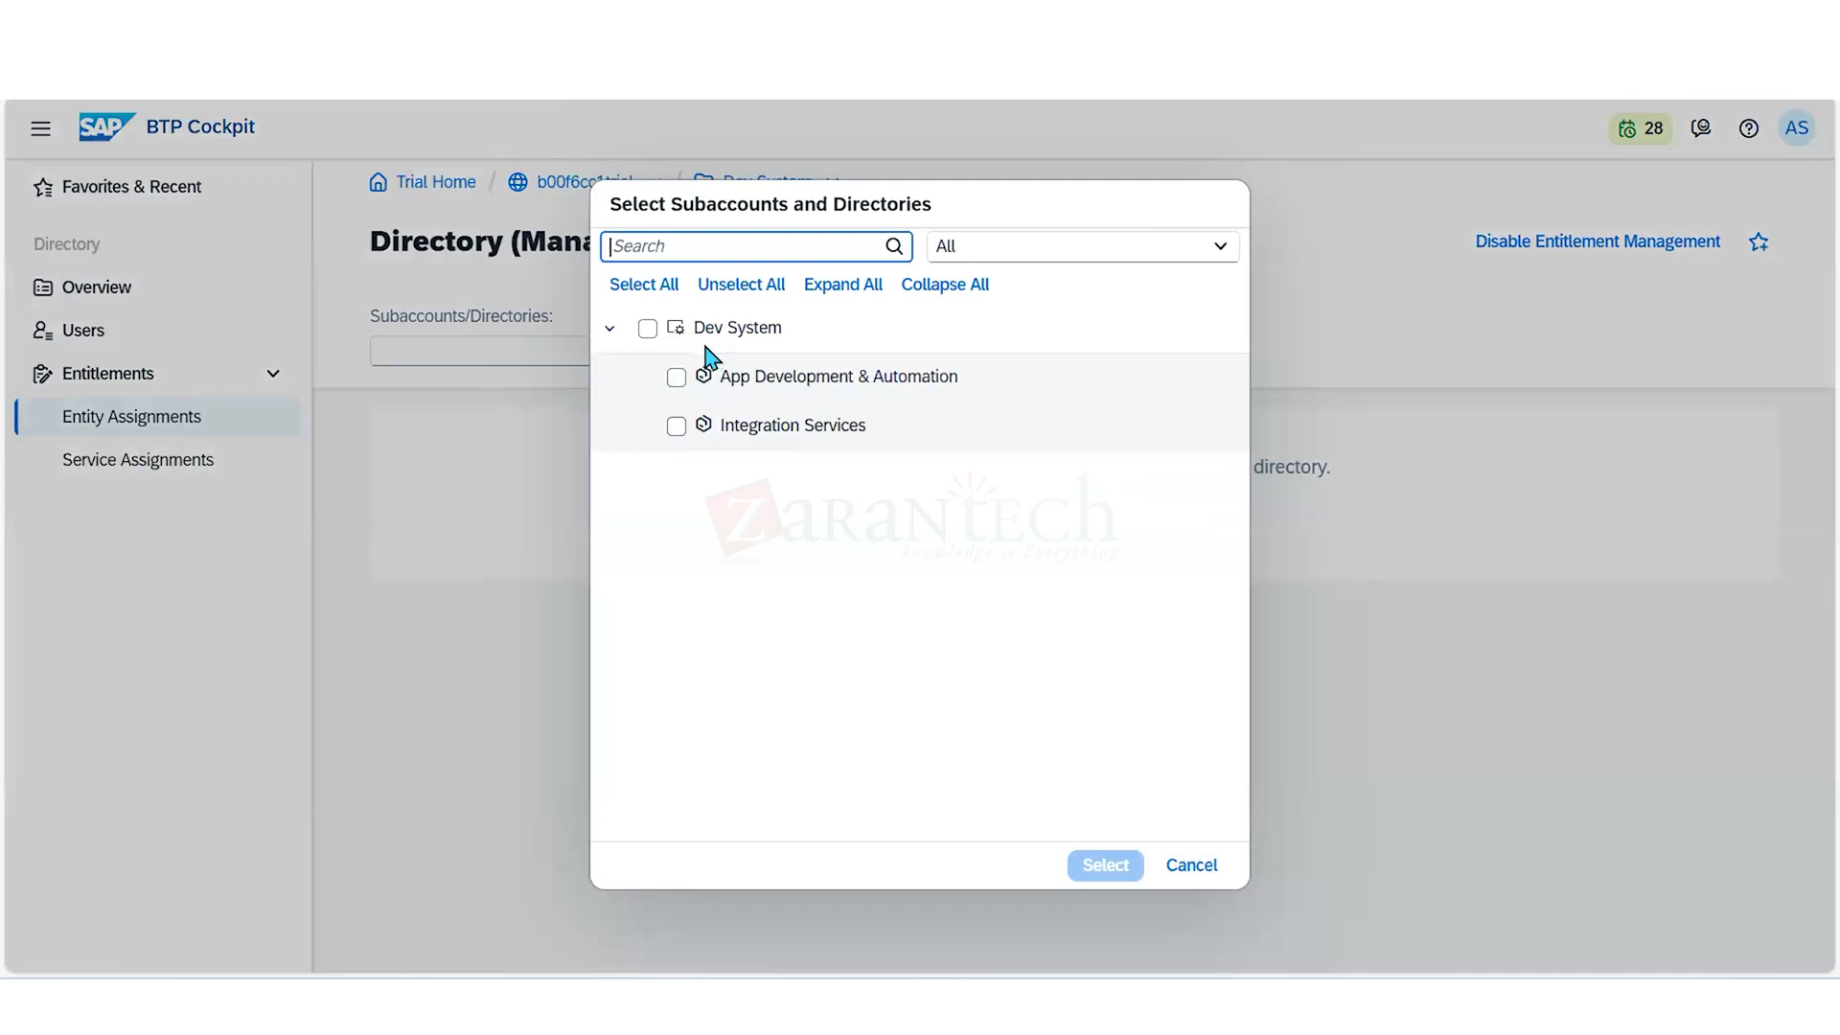
left_click(648, 328)
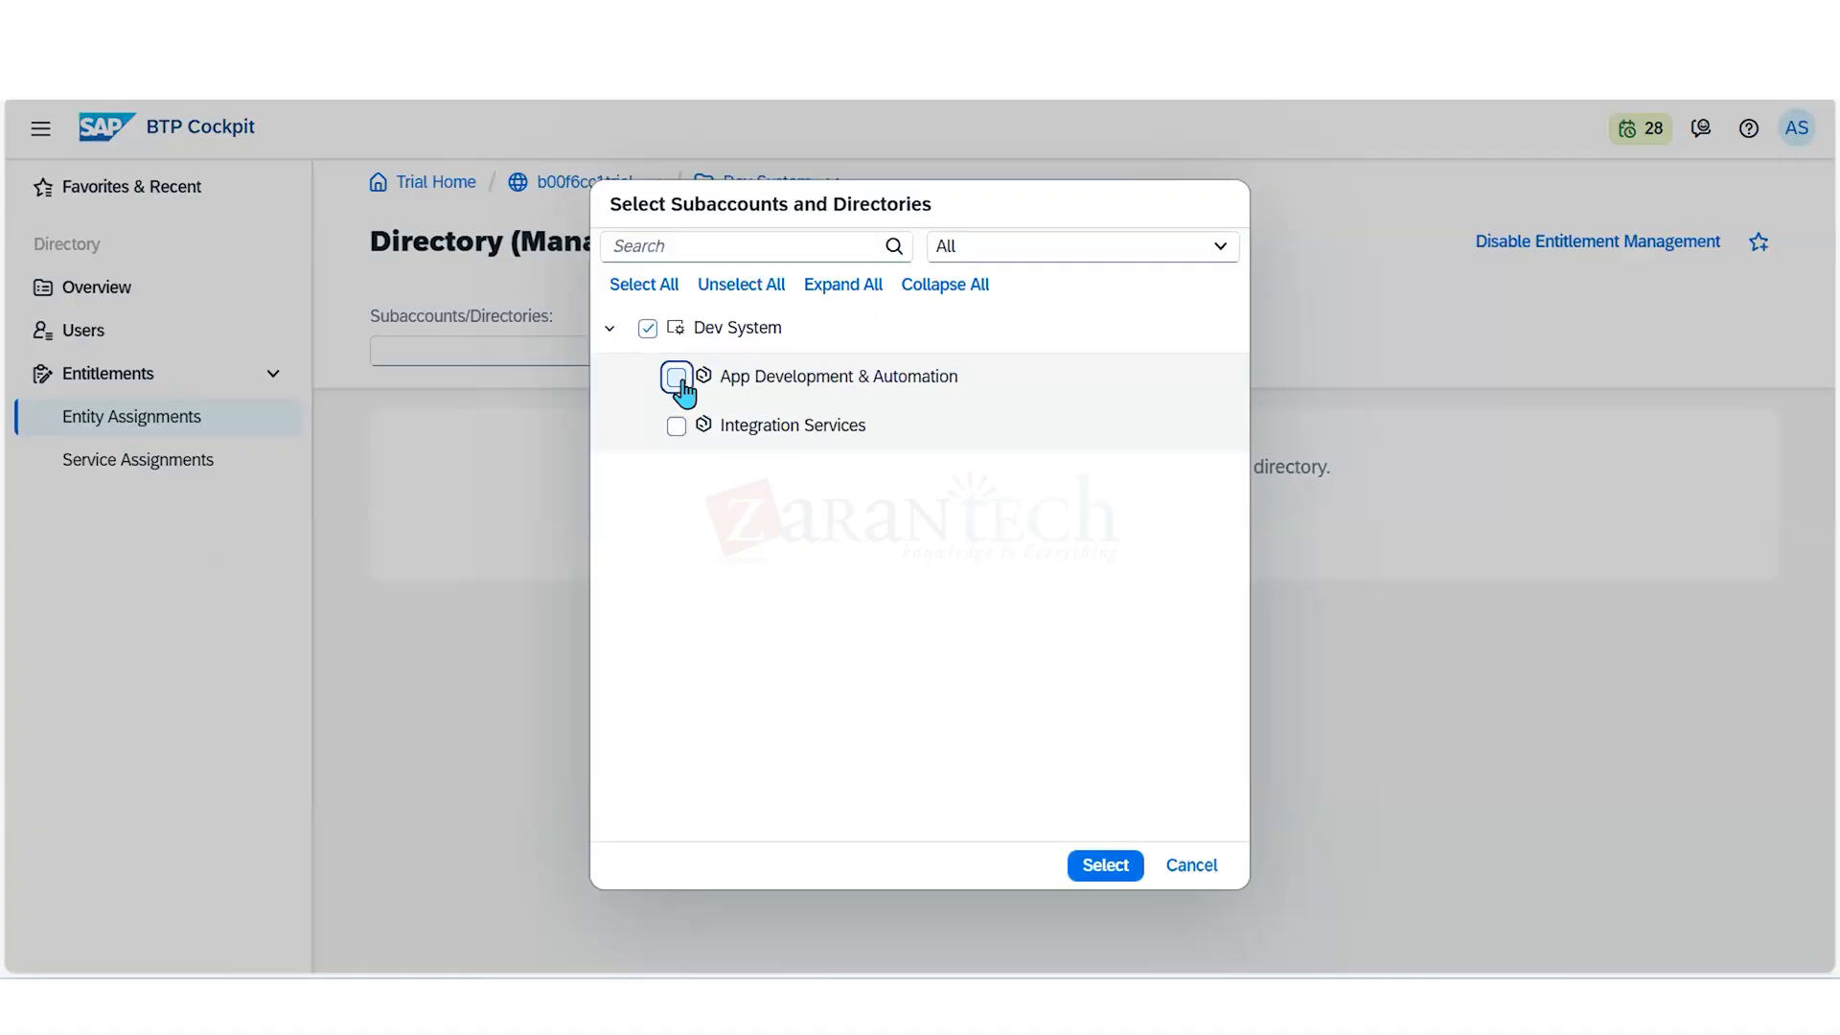
left_click(676, 377)
left_click(675, 377)
left_click(1104, 867)
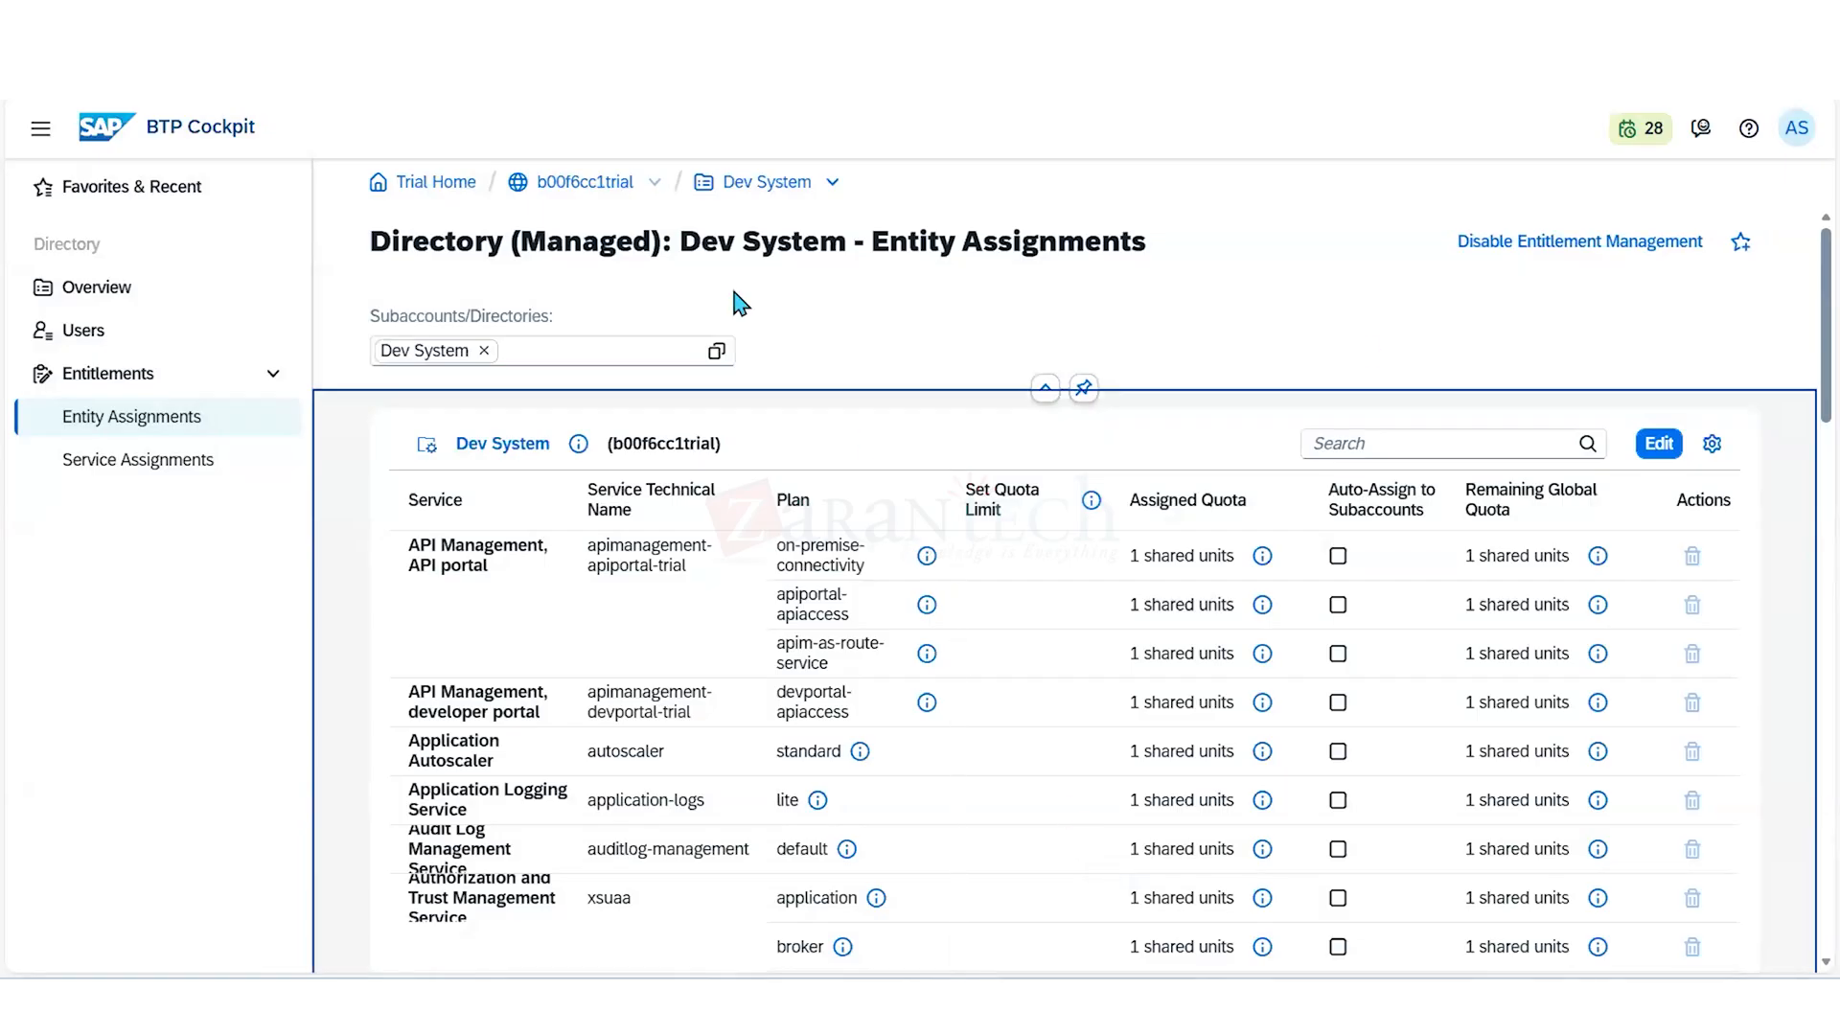
- Filter Dev System's assignments by "cloud foun", set the assigned quota of both Cloud Foundry Runtime MEMORY plans to 2 units and save
left_click(1397, 446)
type("clo")
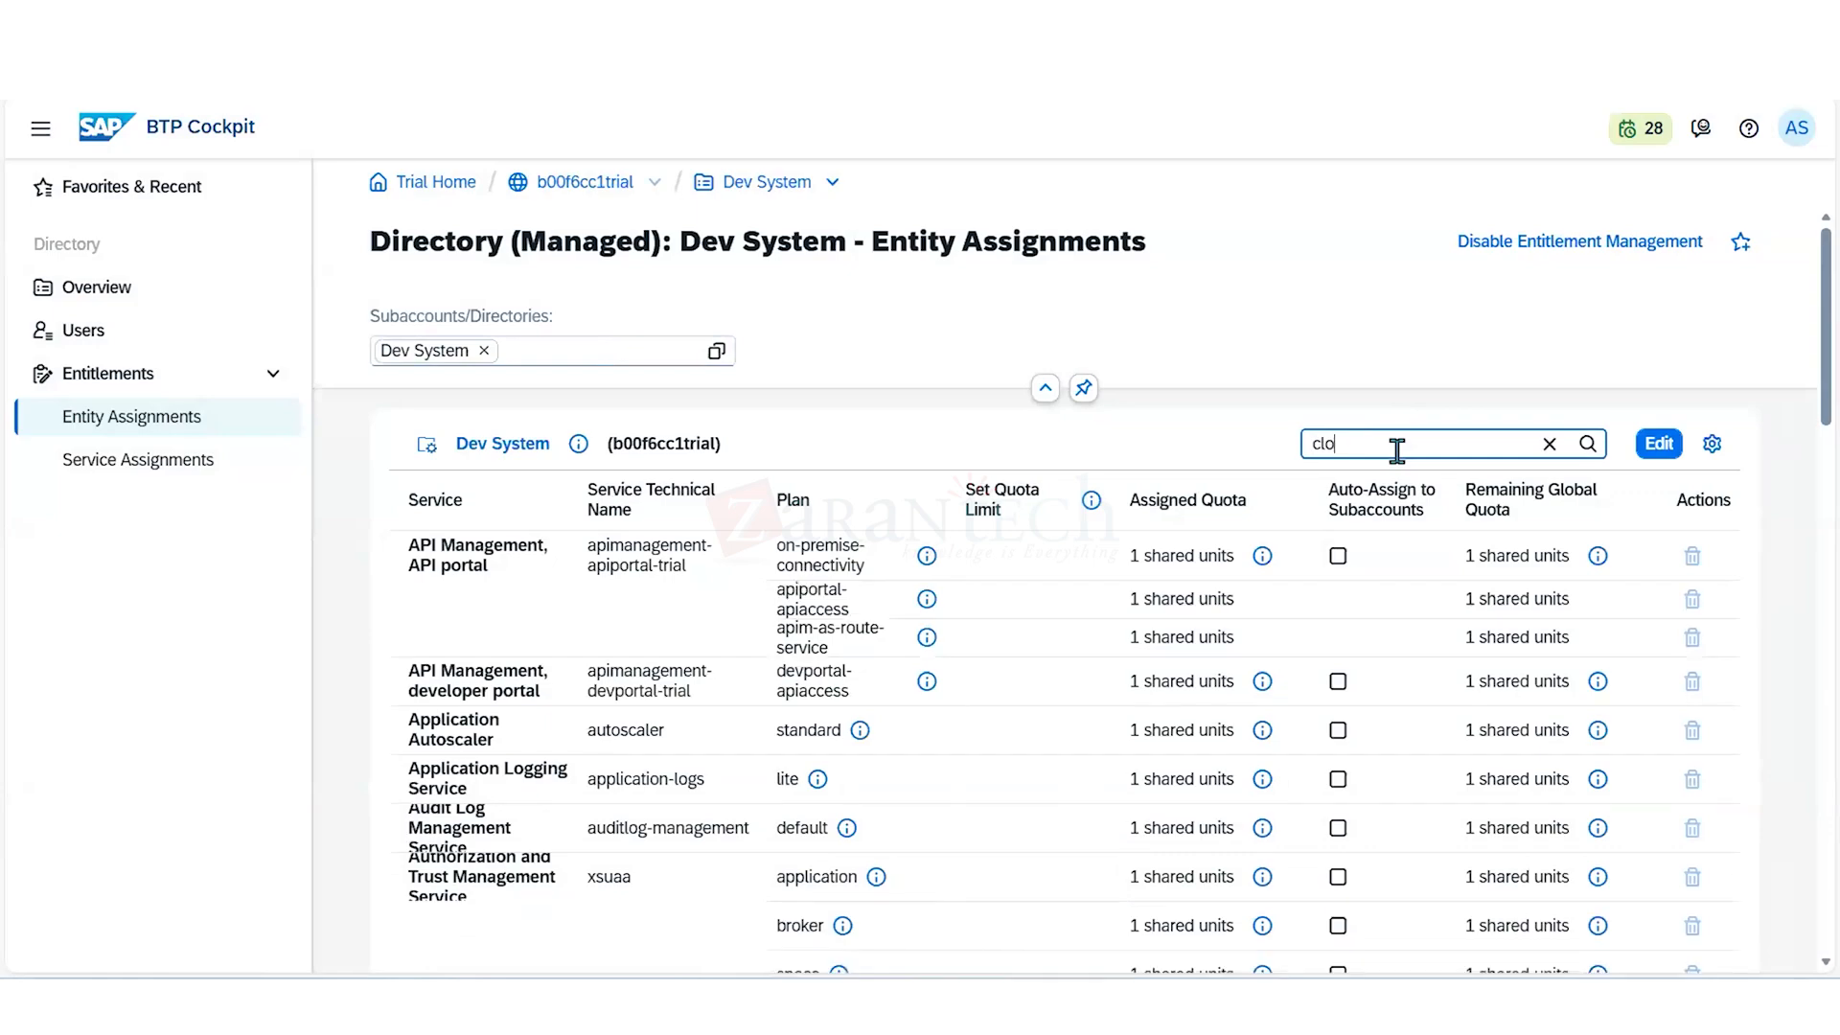
type("ud f")
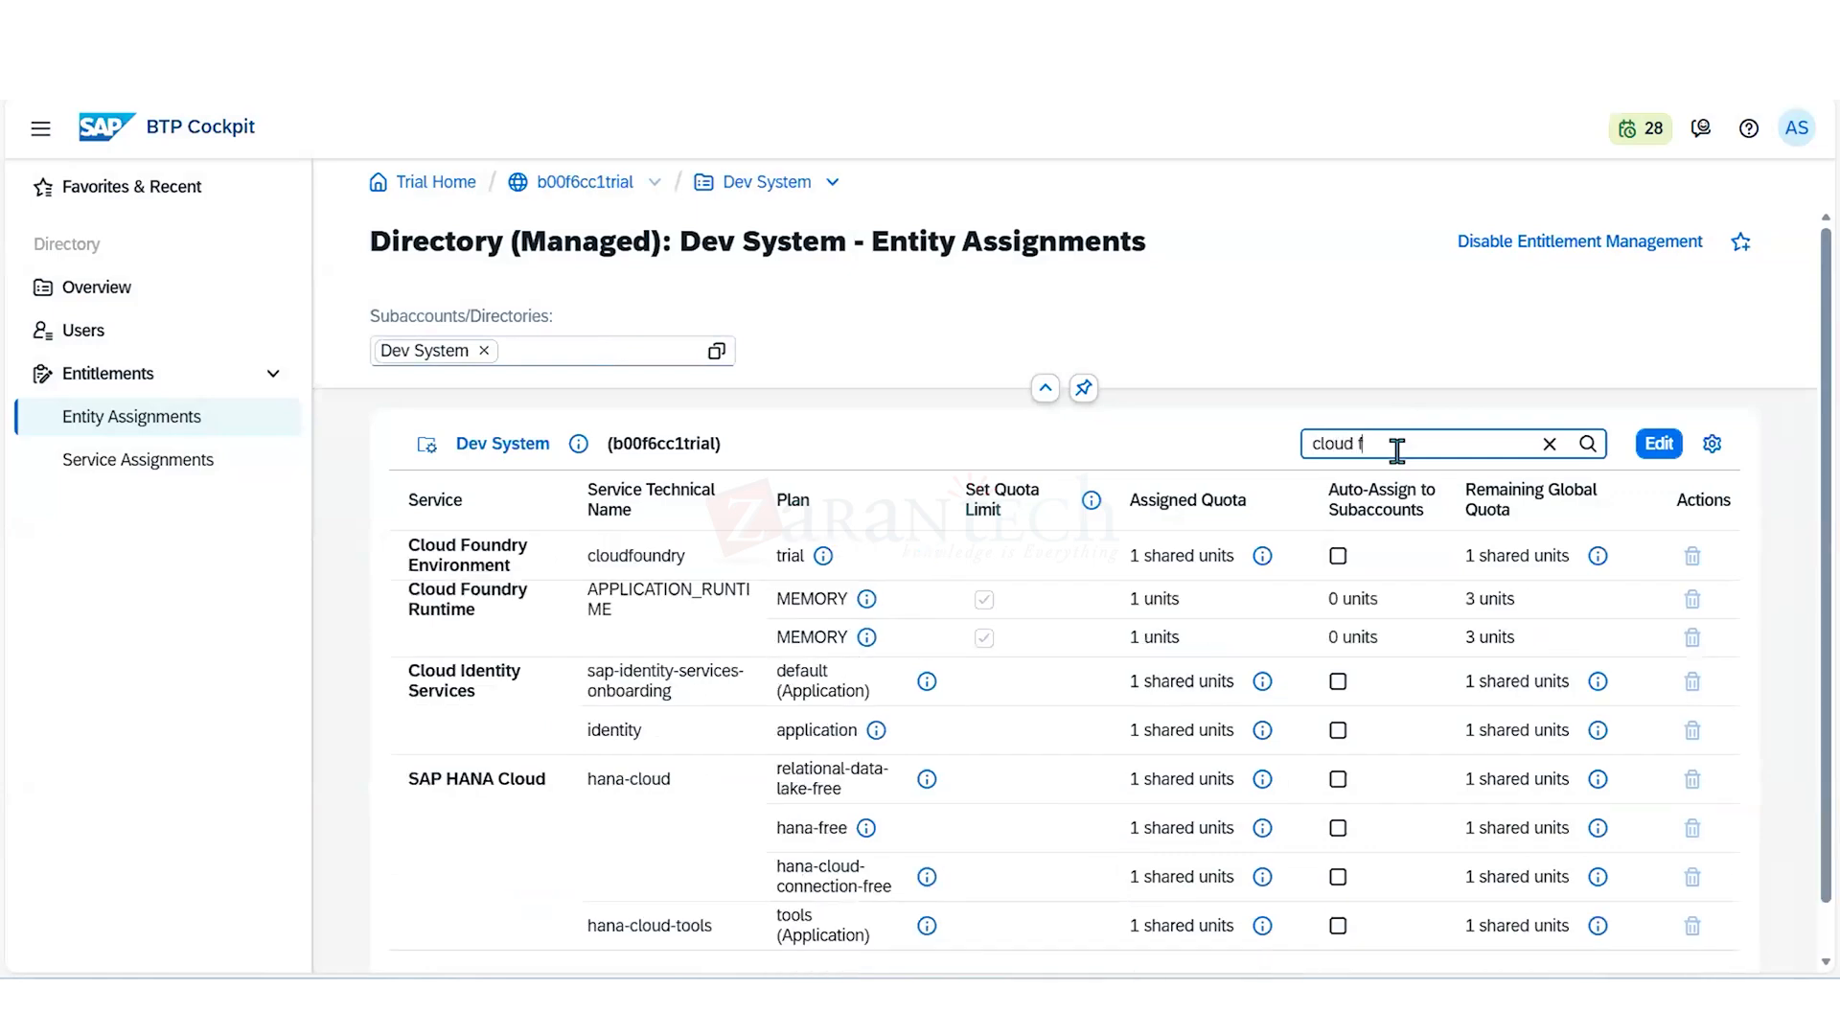
type("oun")
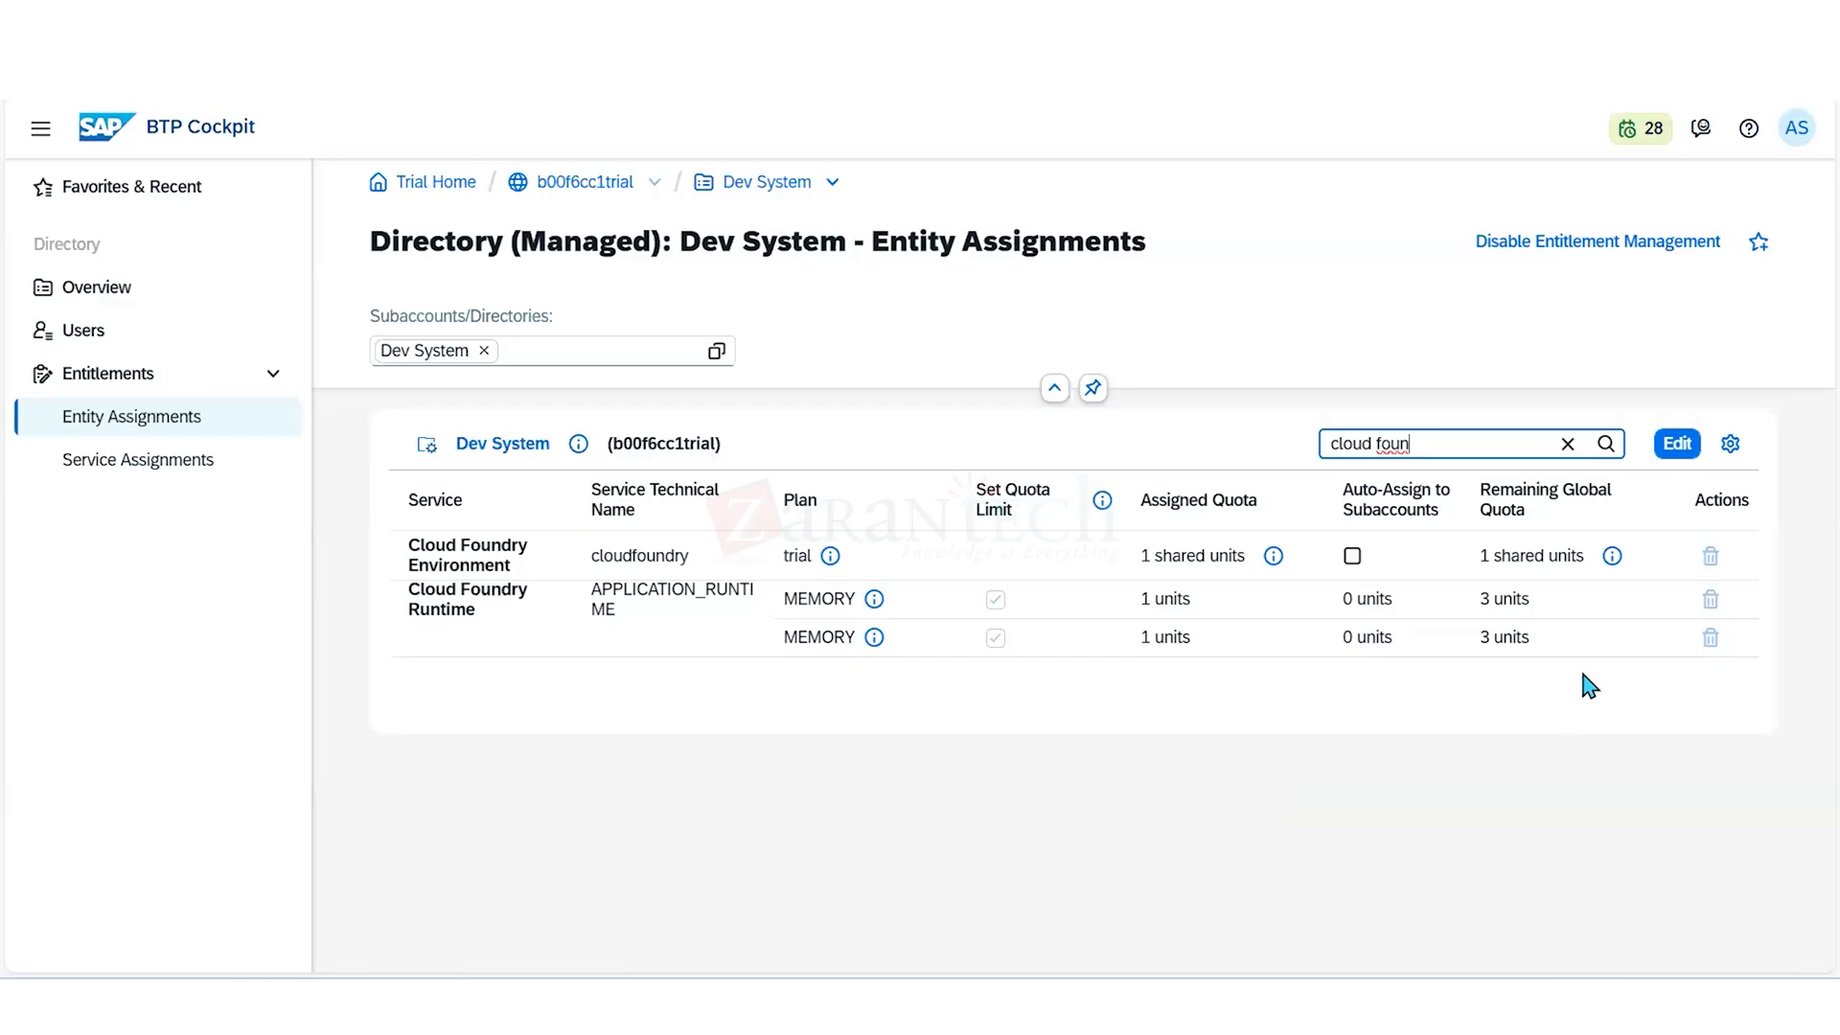
left_click(1676, 442)
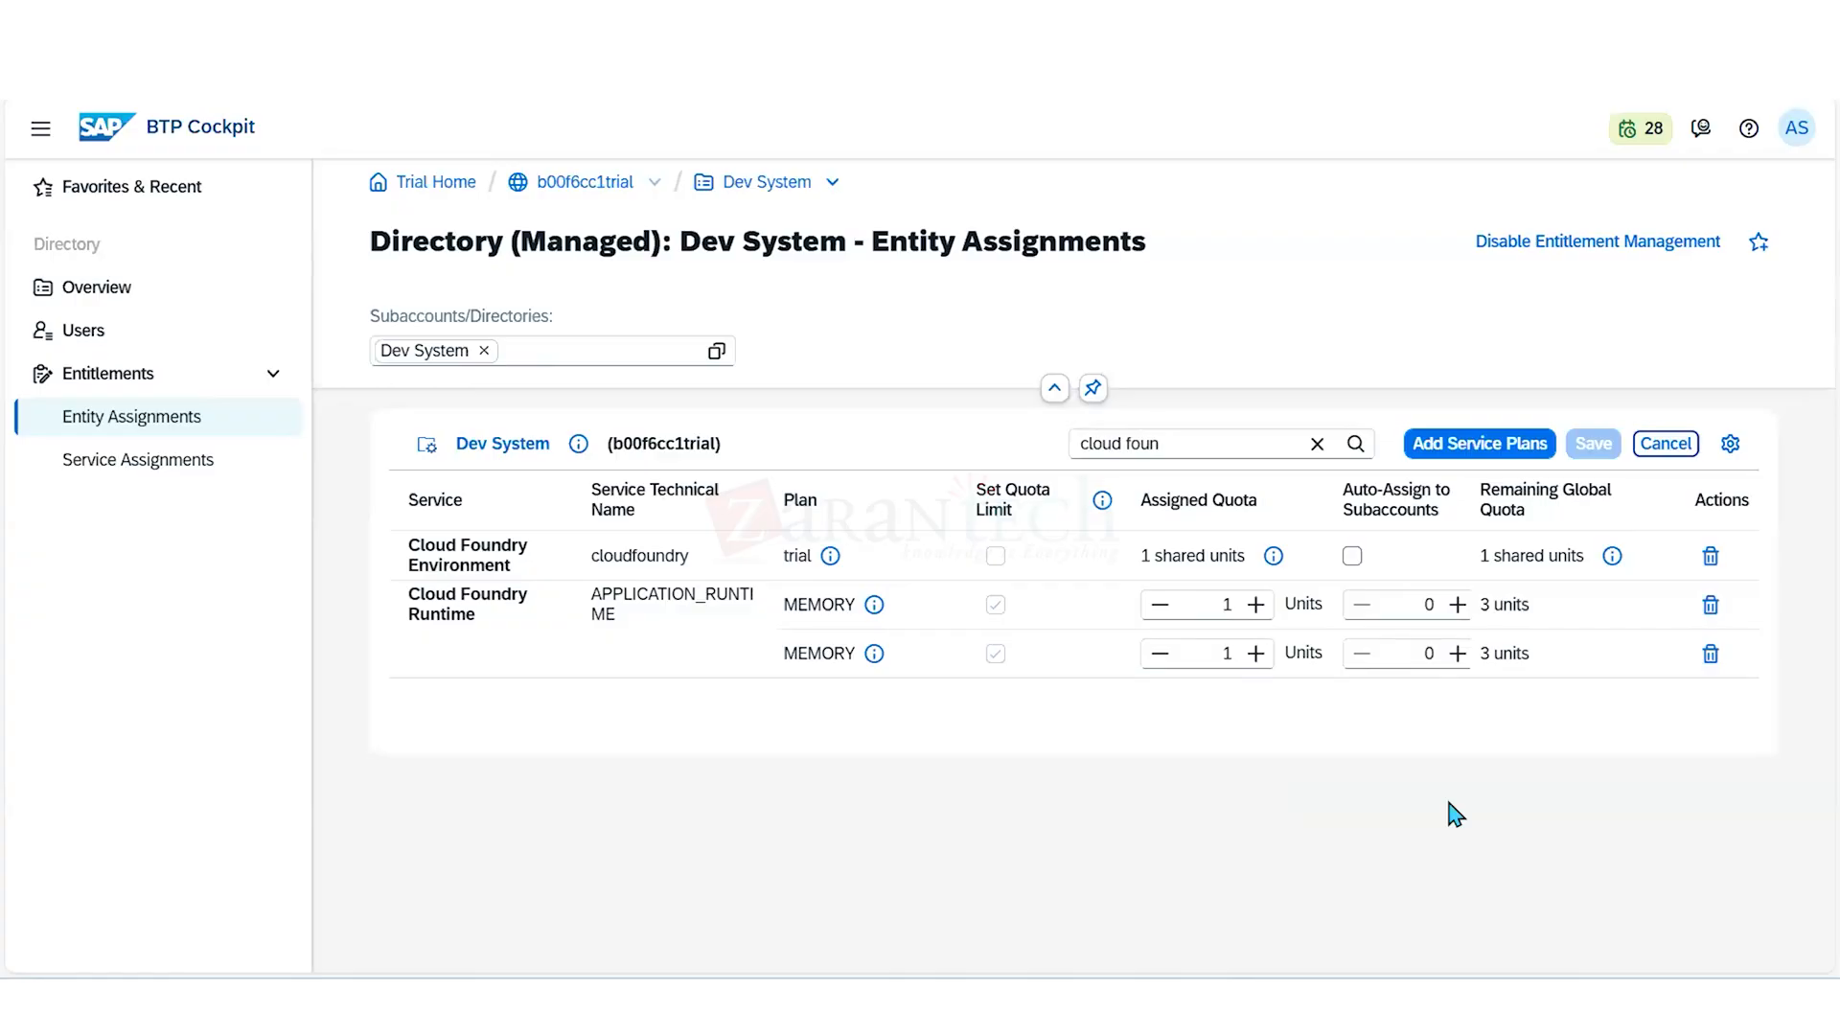
left_click(1255, 605)
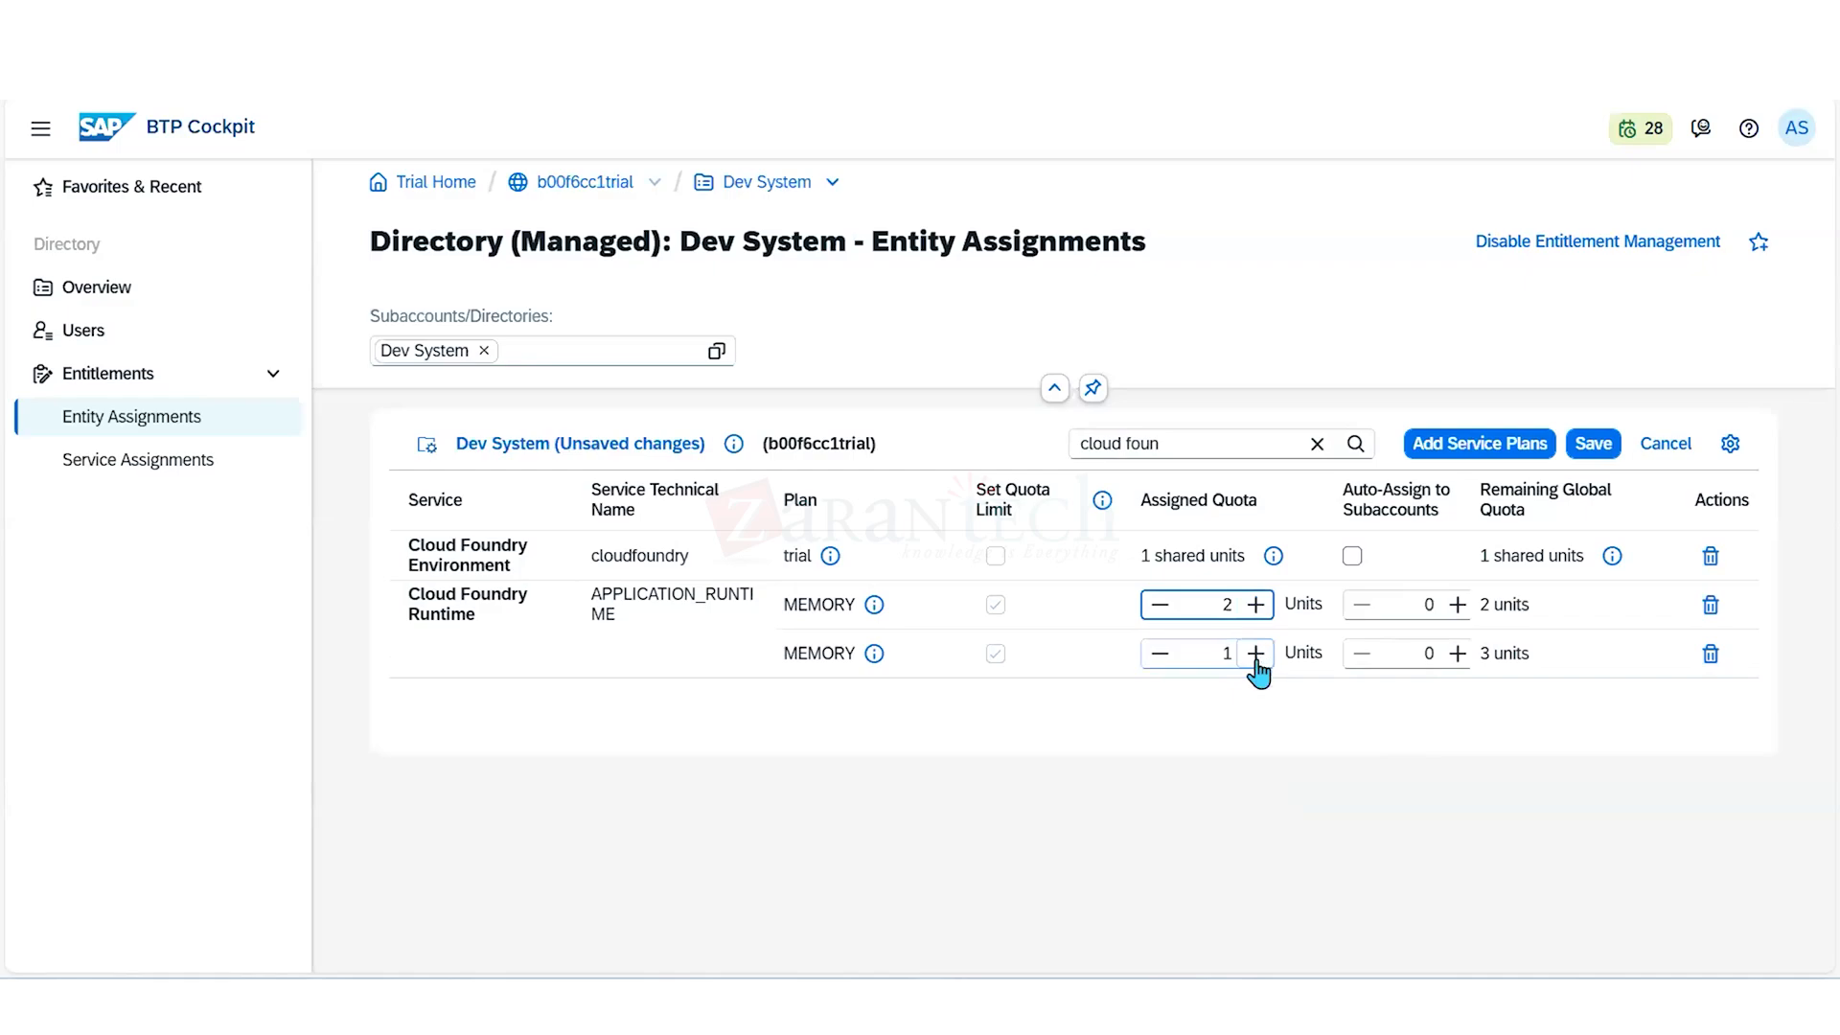
left_click(1255, 655)
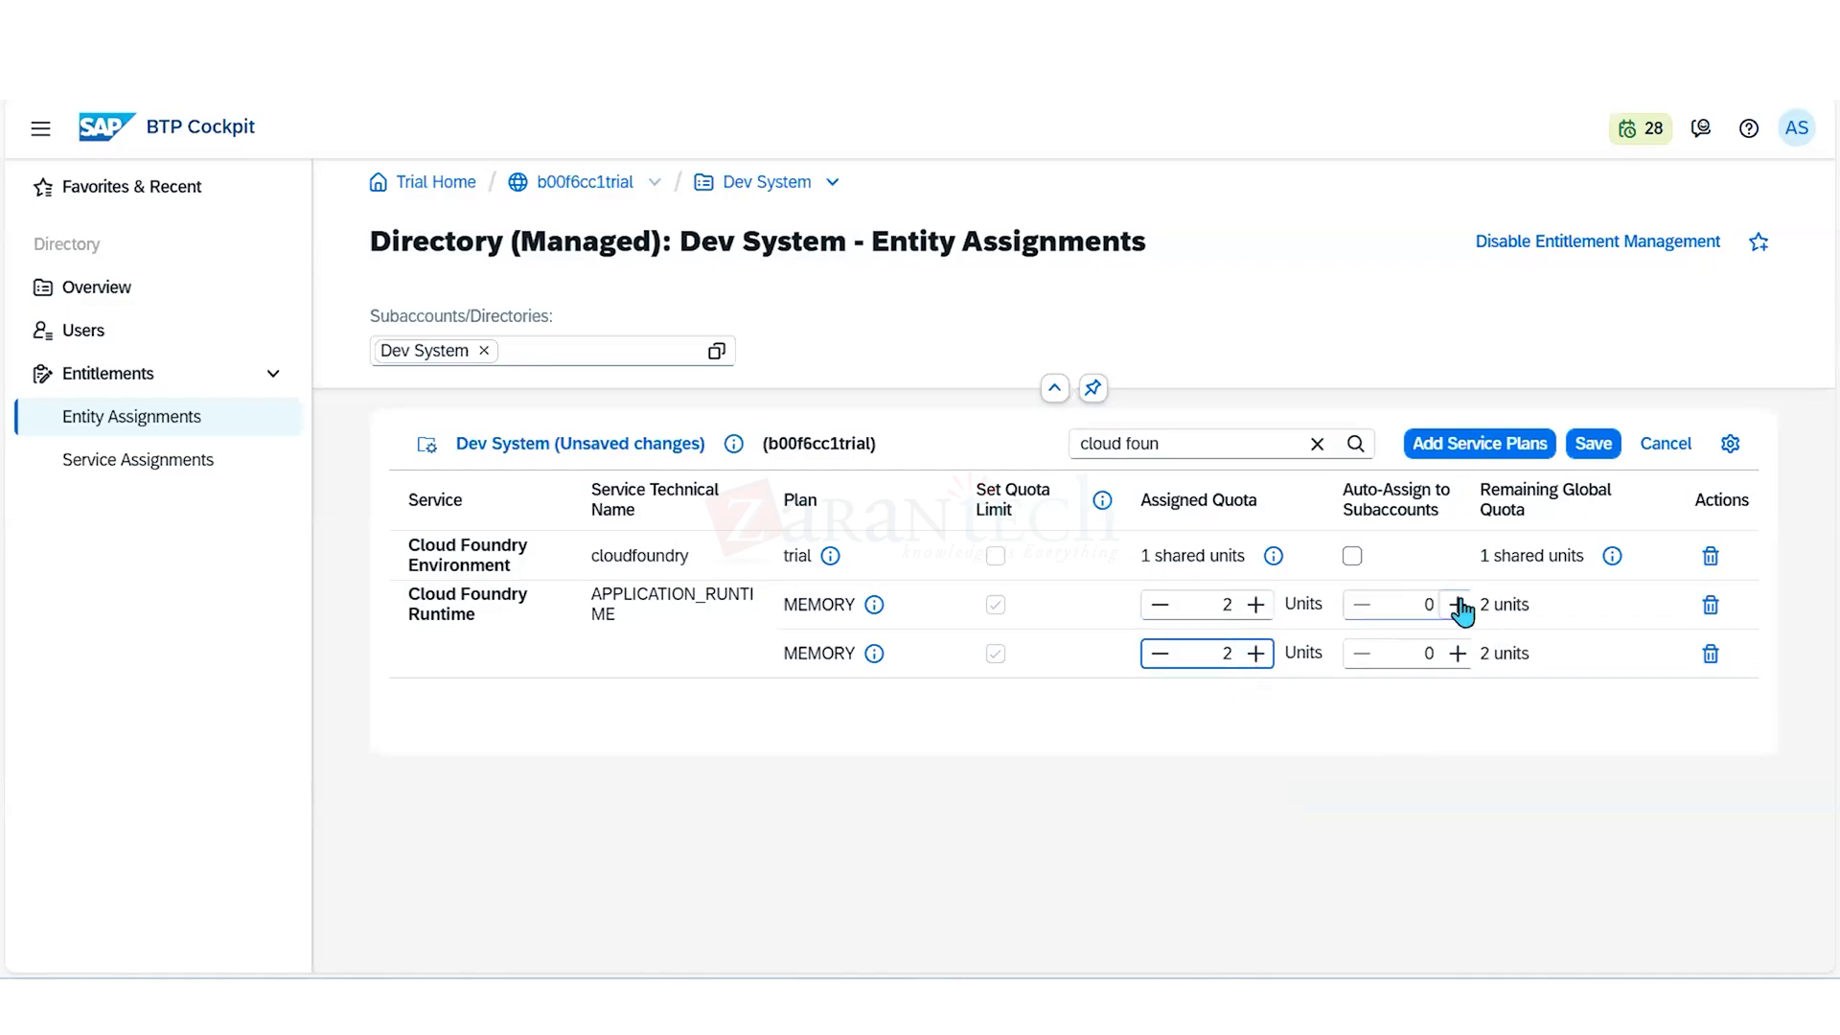
left_click(1593, 448)
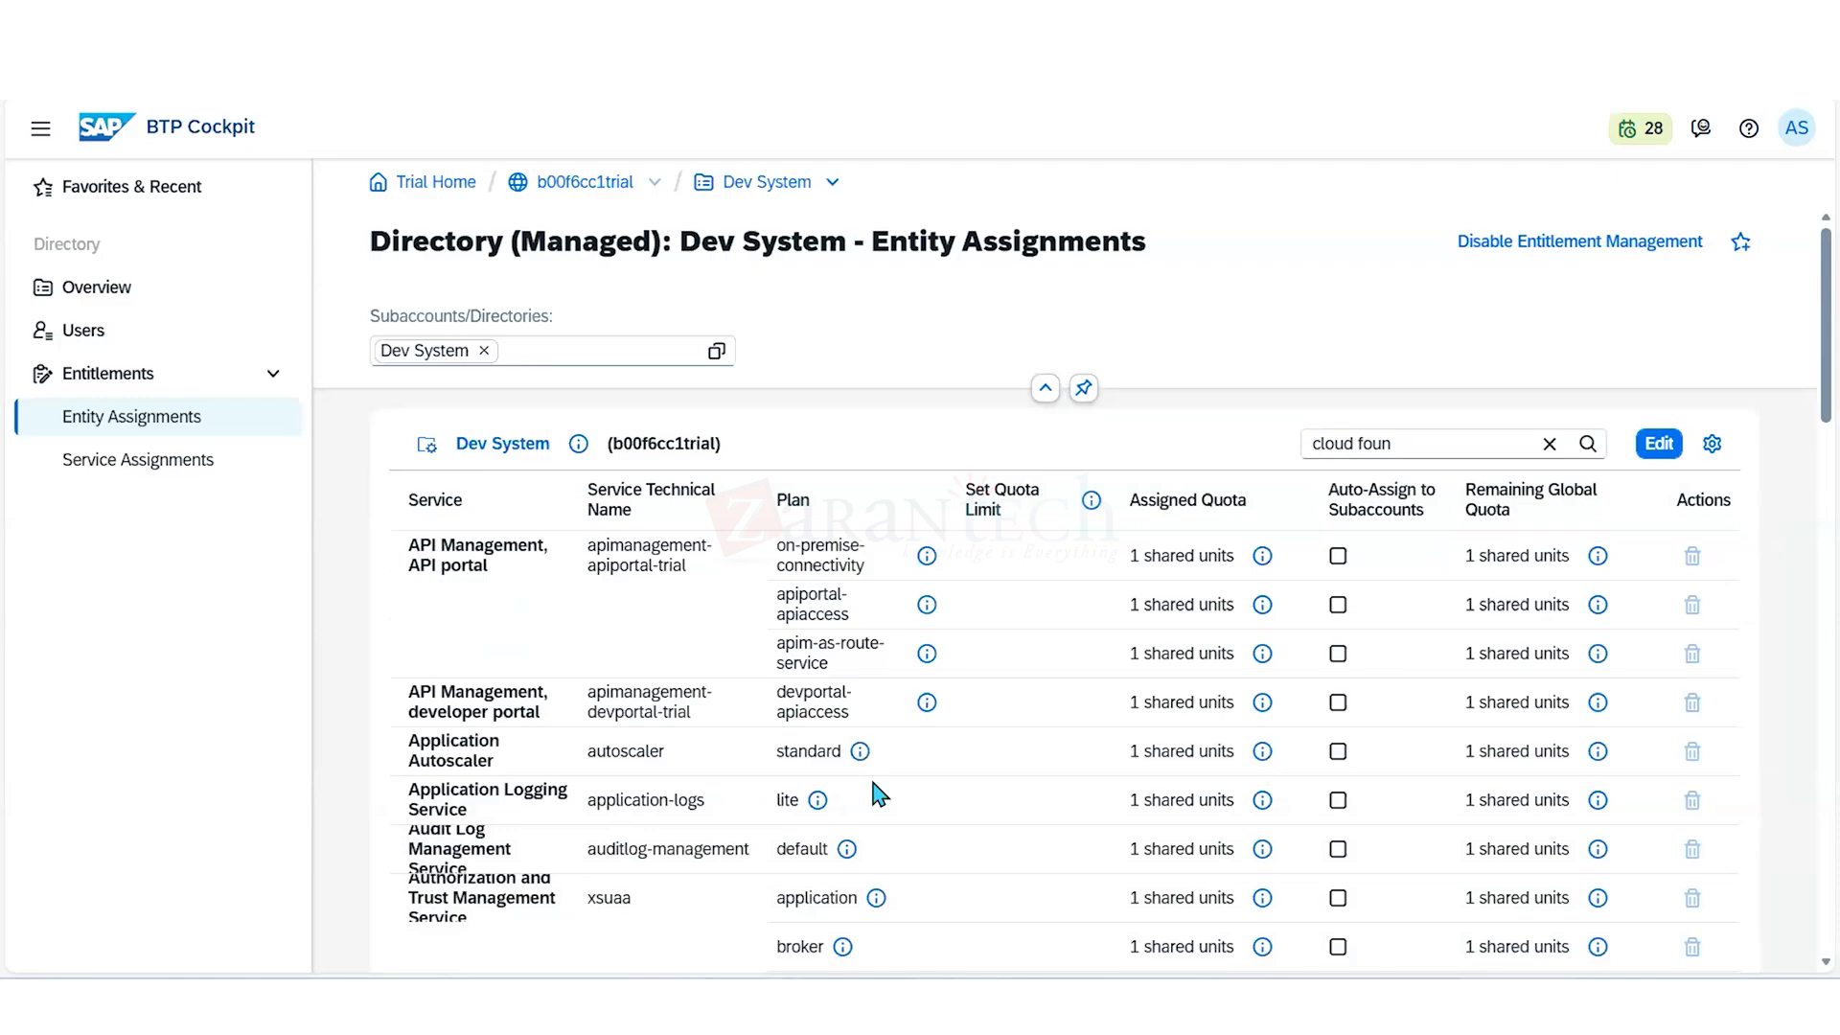
- Open the App Development & Automation subaccount from the global account and review its Cloud Foundry environment instance and overview
double_click(584, 184)
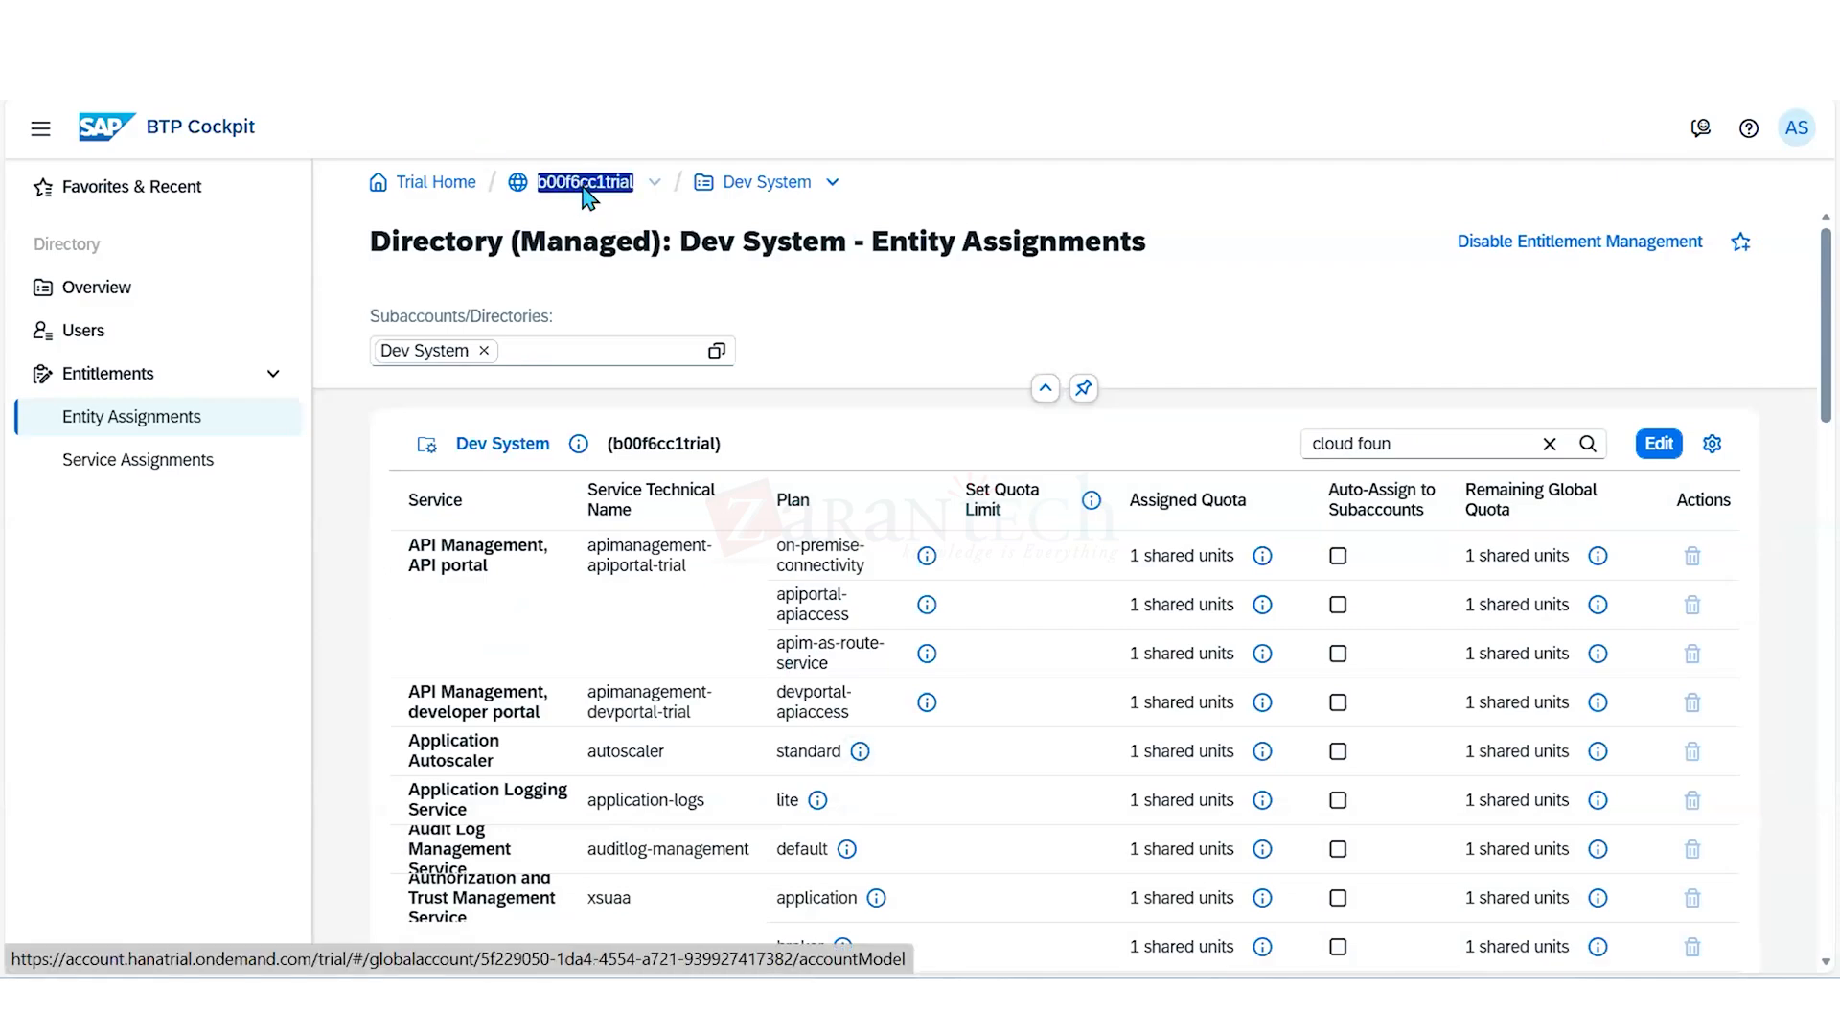
left_click(585, 184)
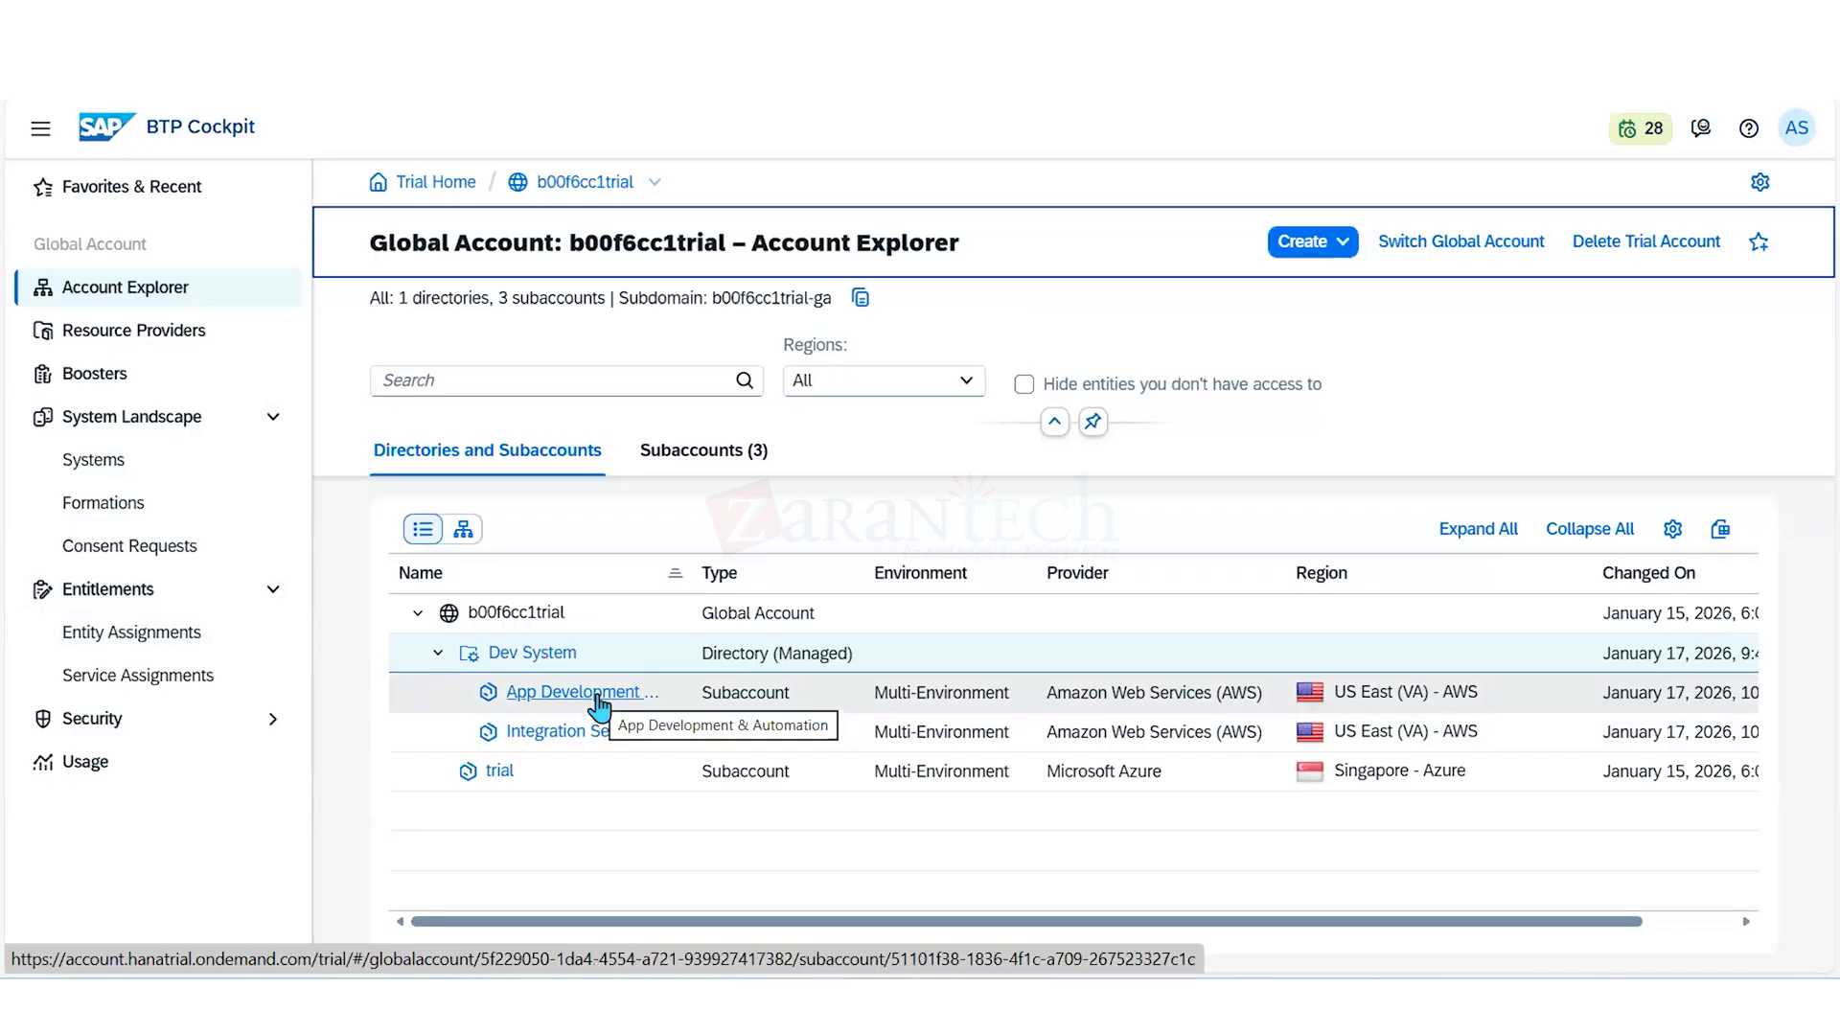
left_click(596, 703)
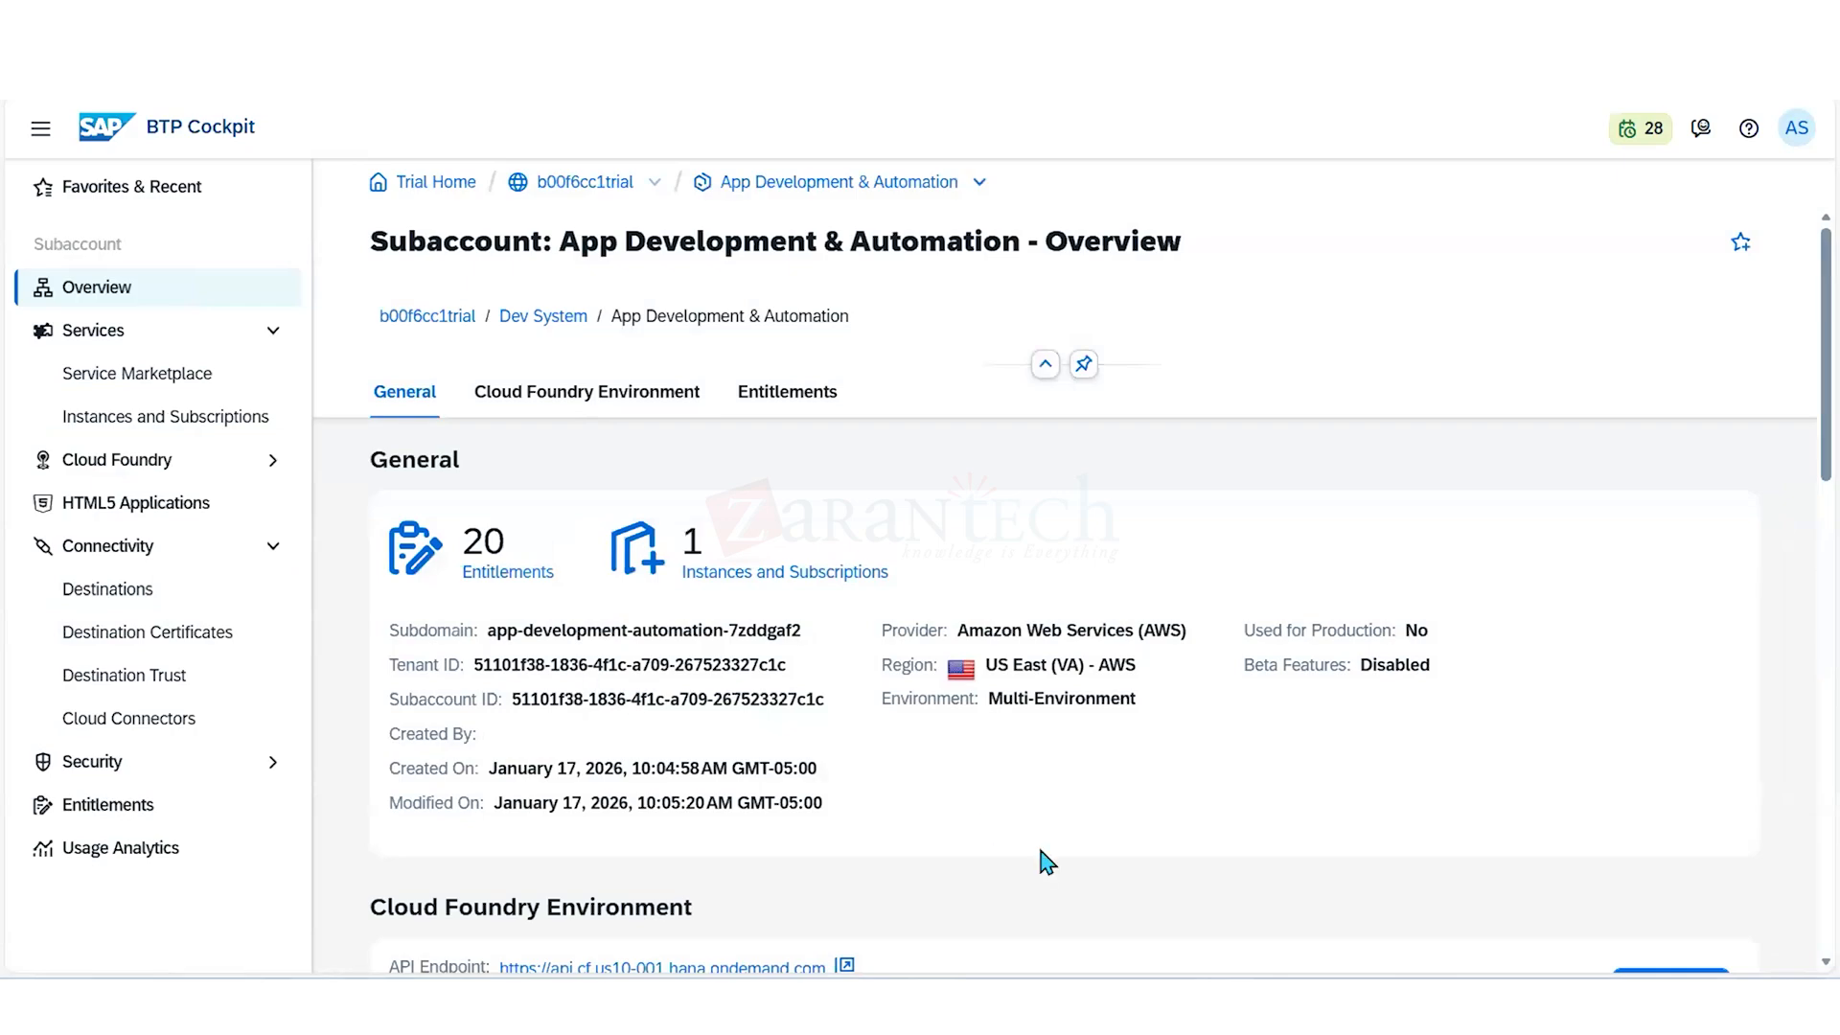
scroll(1047, 863, "down", 4)
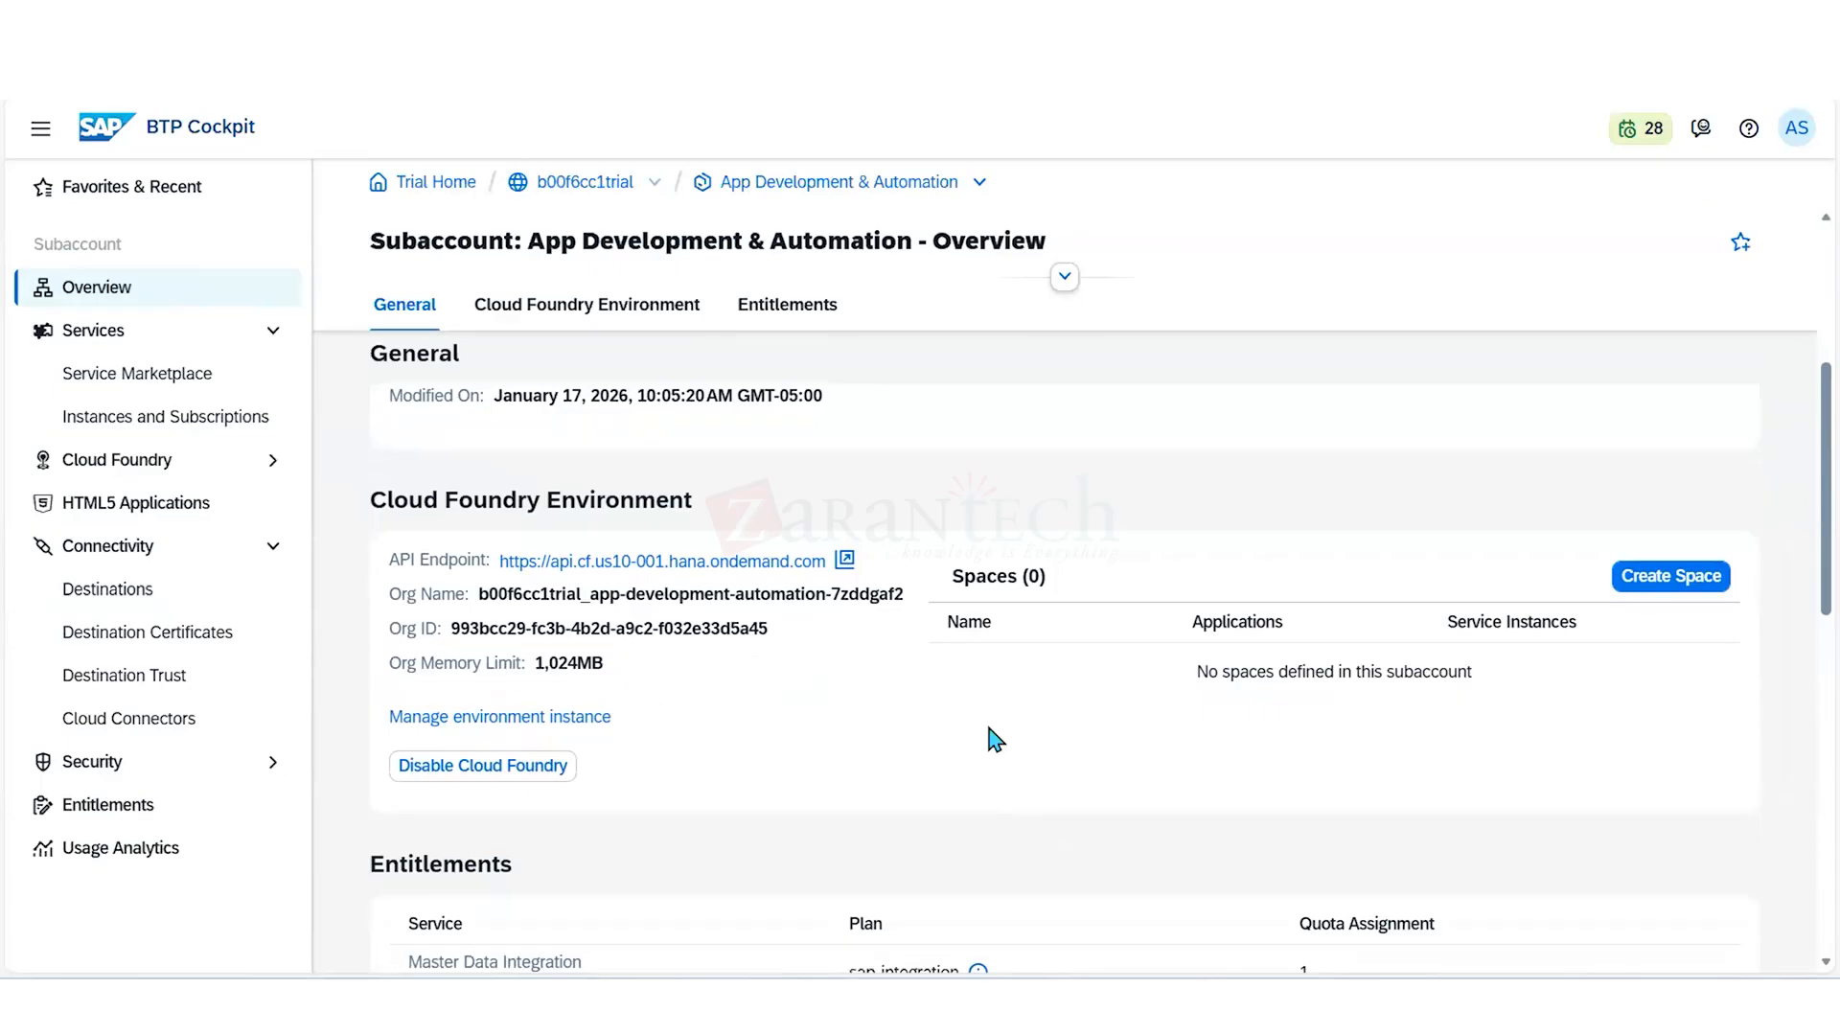
left_click(562, 716)
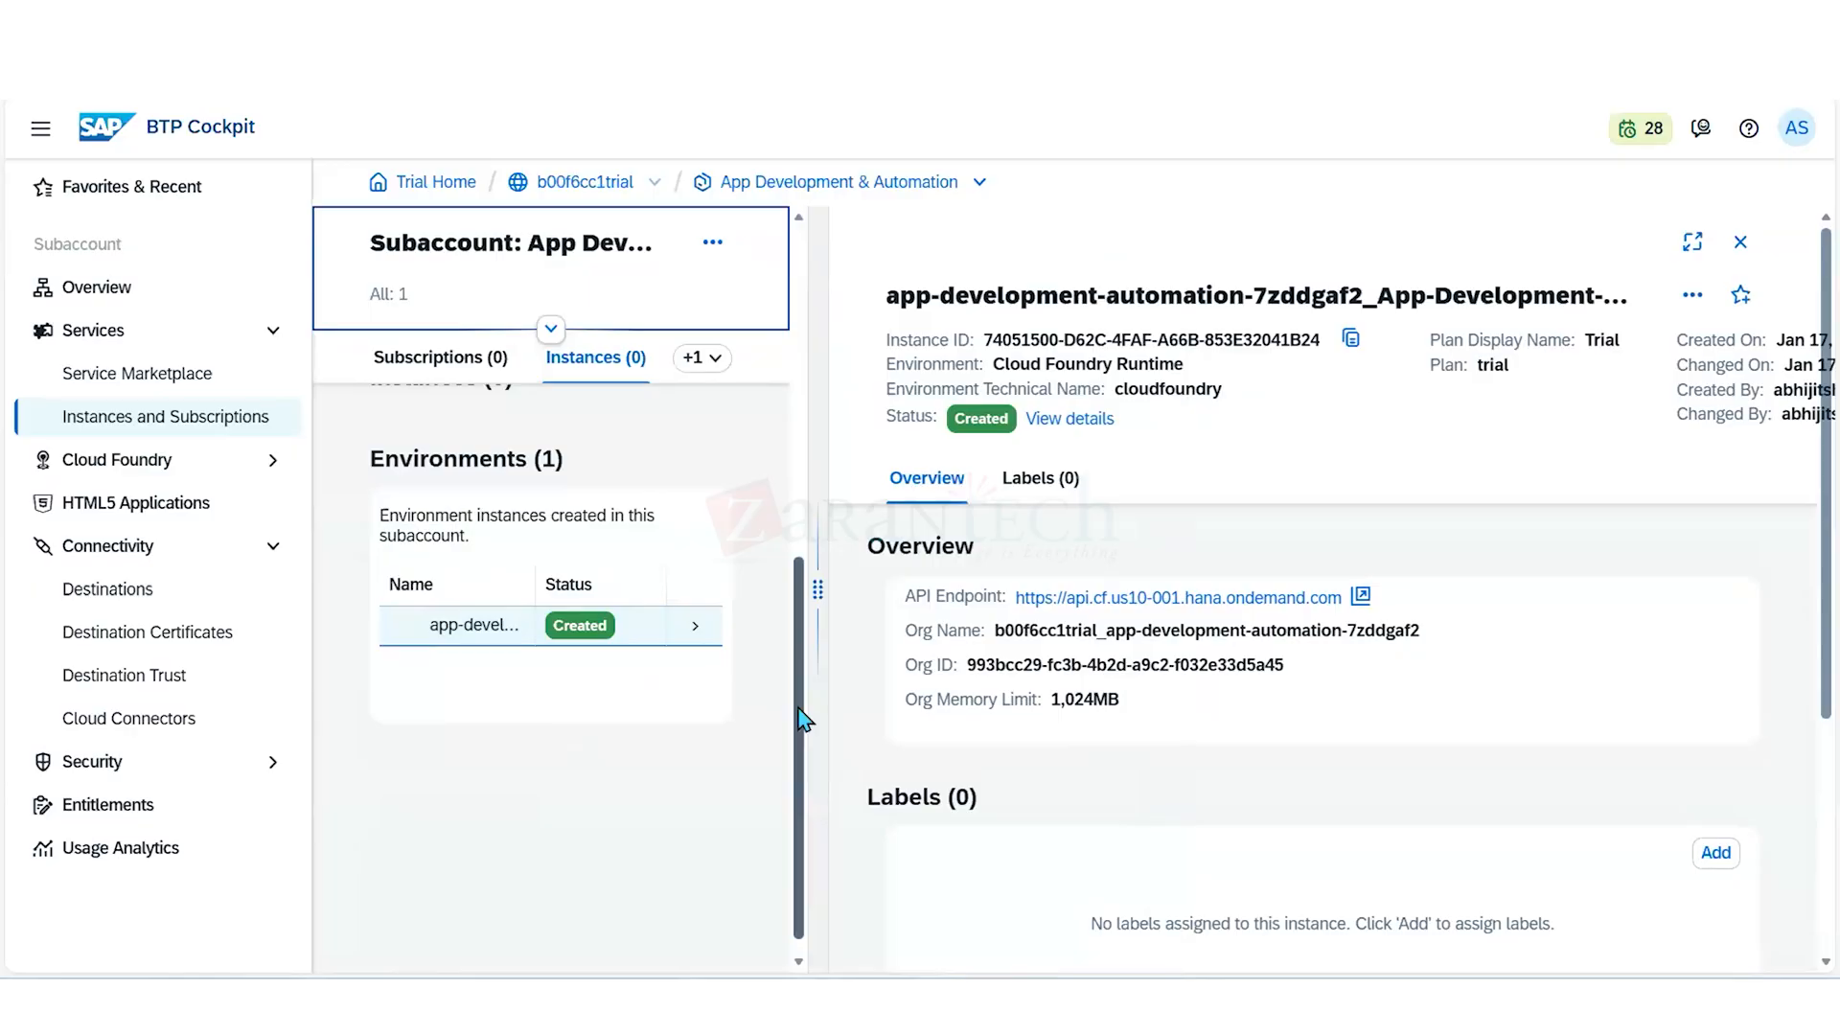
scroll(803, 718, "up", 3)
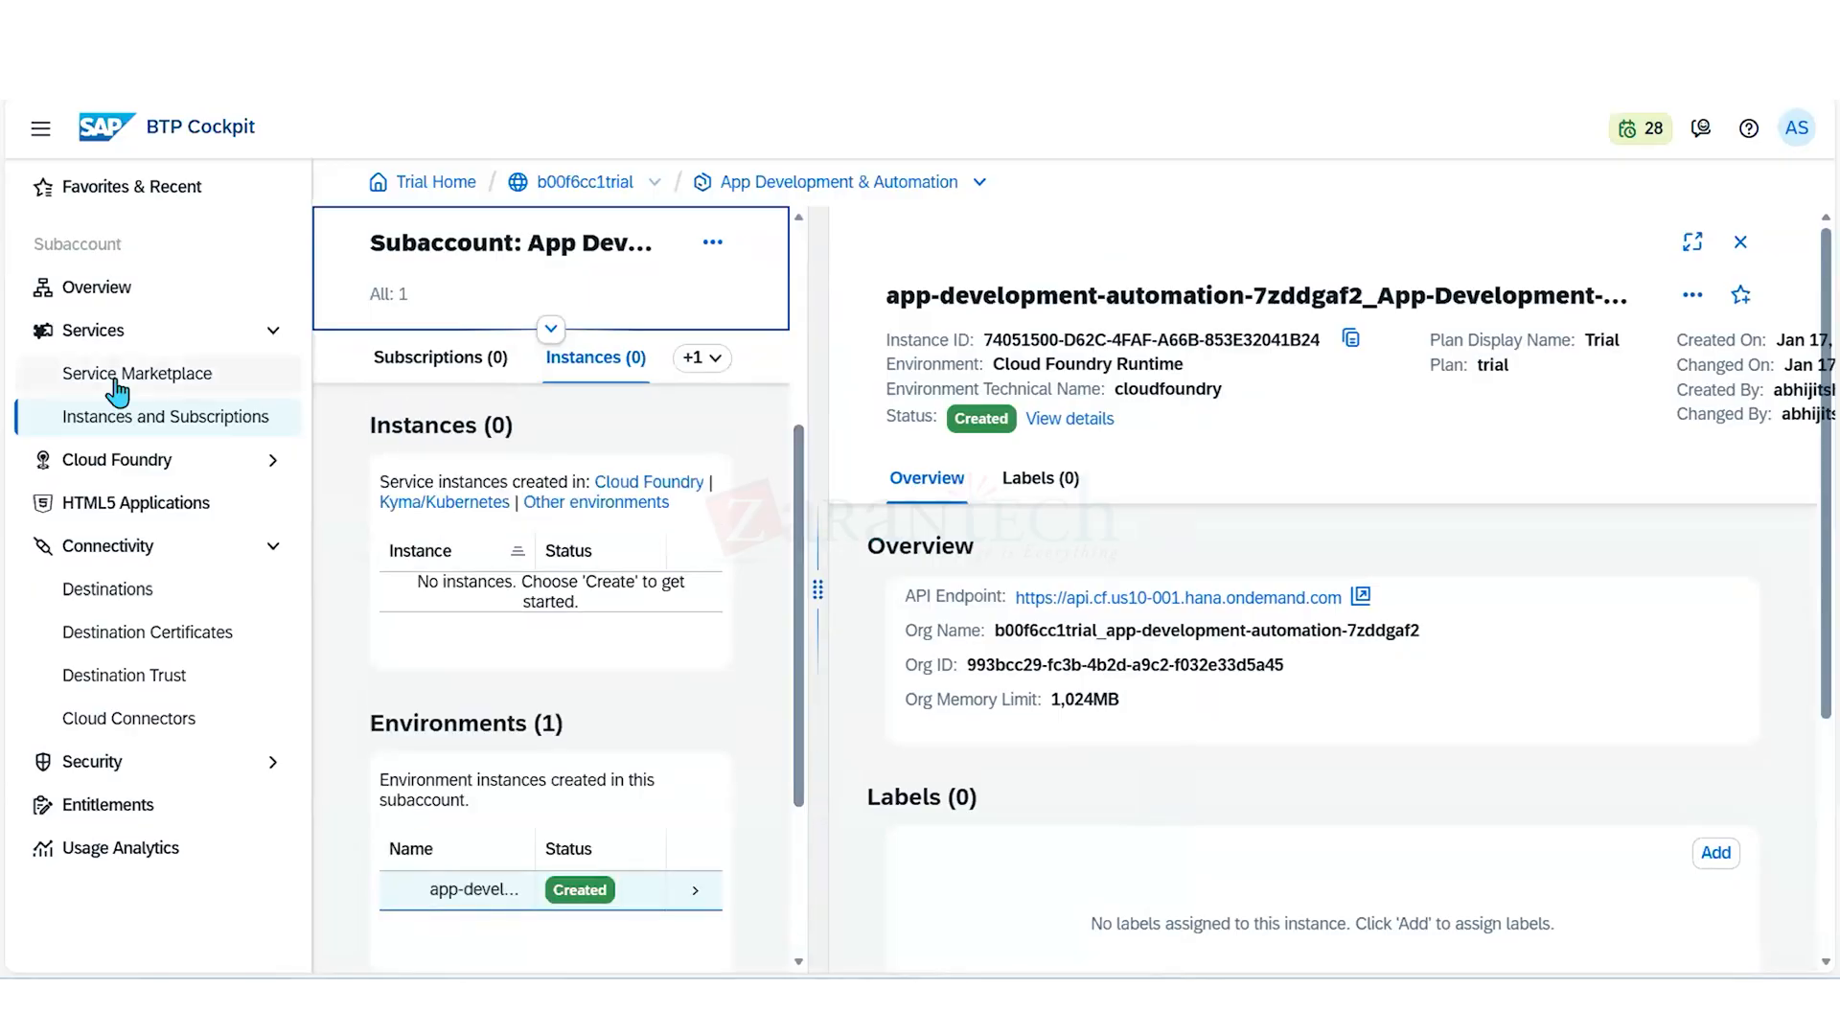
left_click(101, 290)
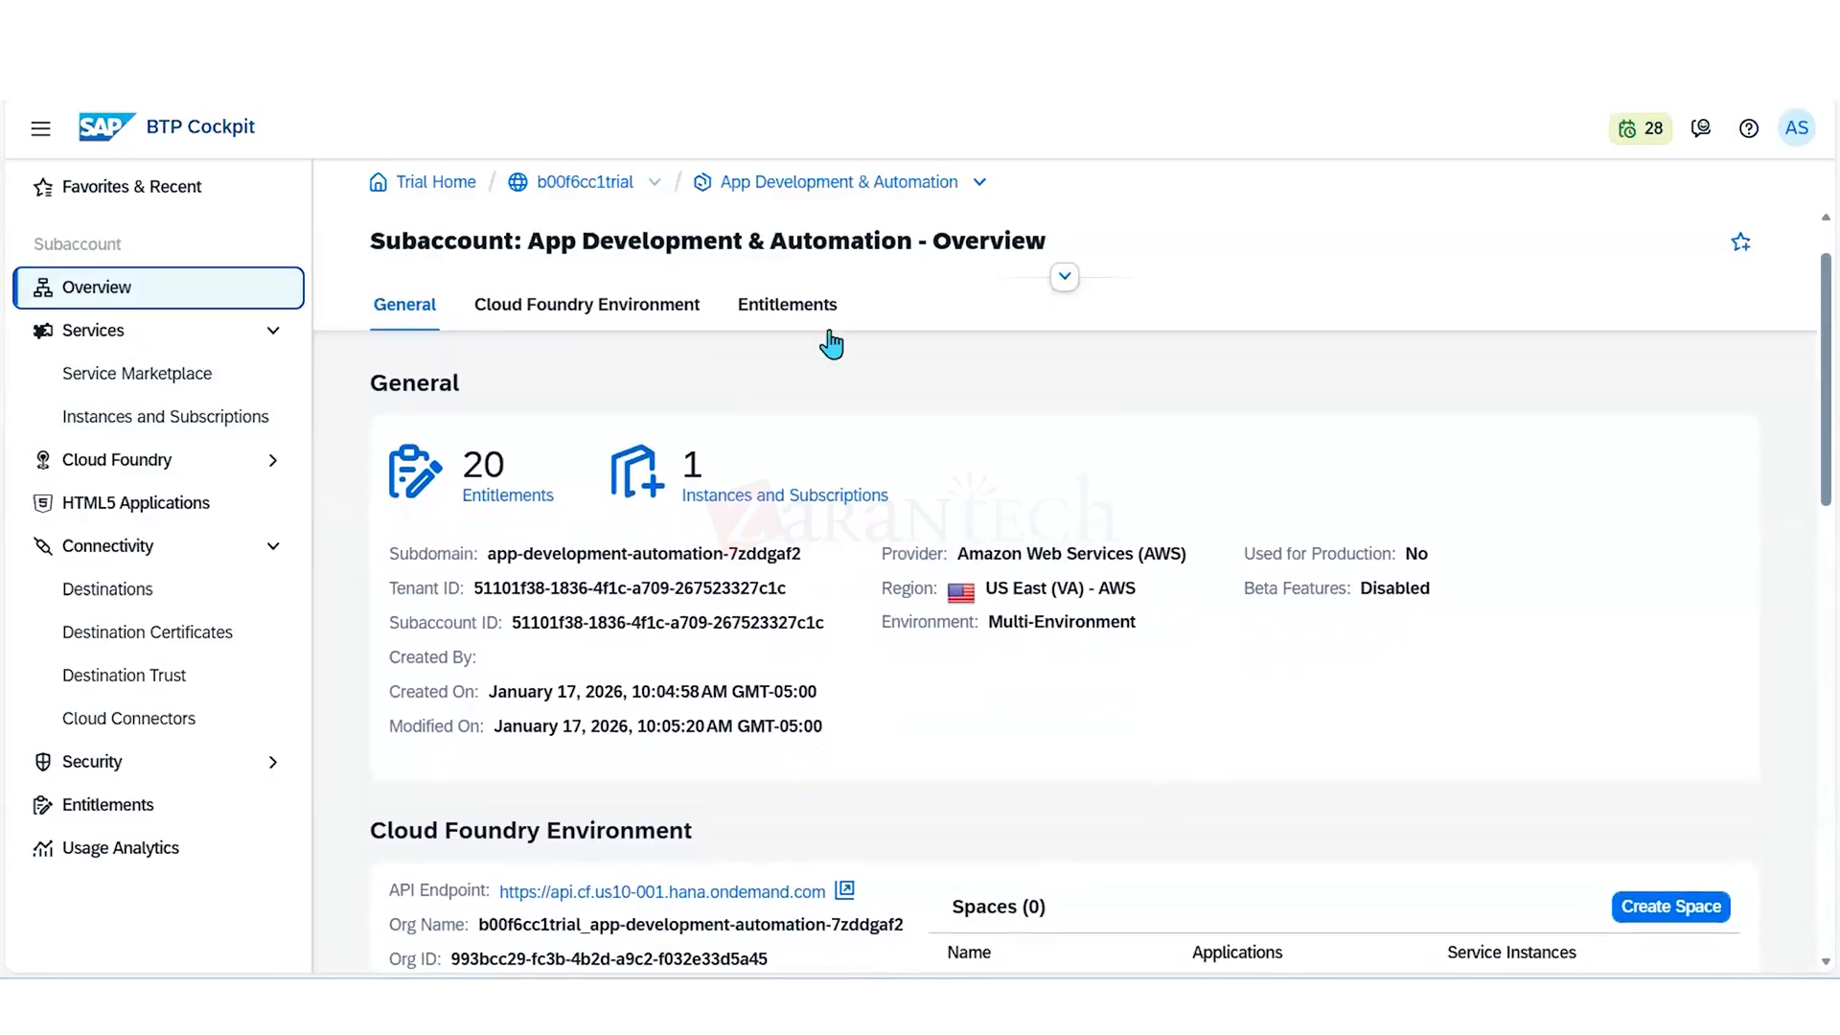
- Filter the App Development & Automation entitlements by "cloud foun", set the Cloud Foundry Runtime MEMORY assignment to 2 units and save
left_click(807, 306)
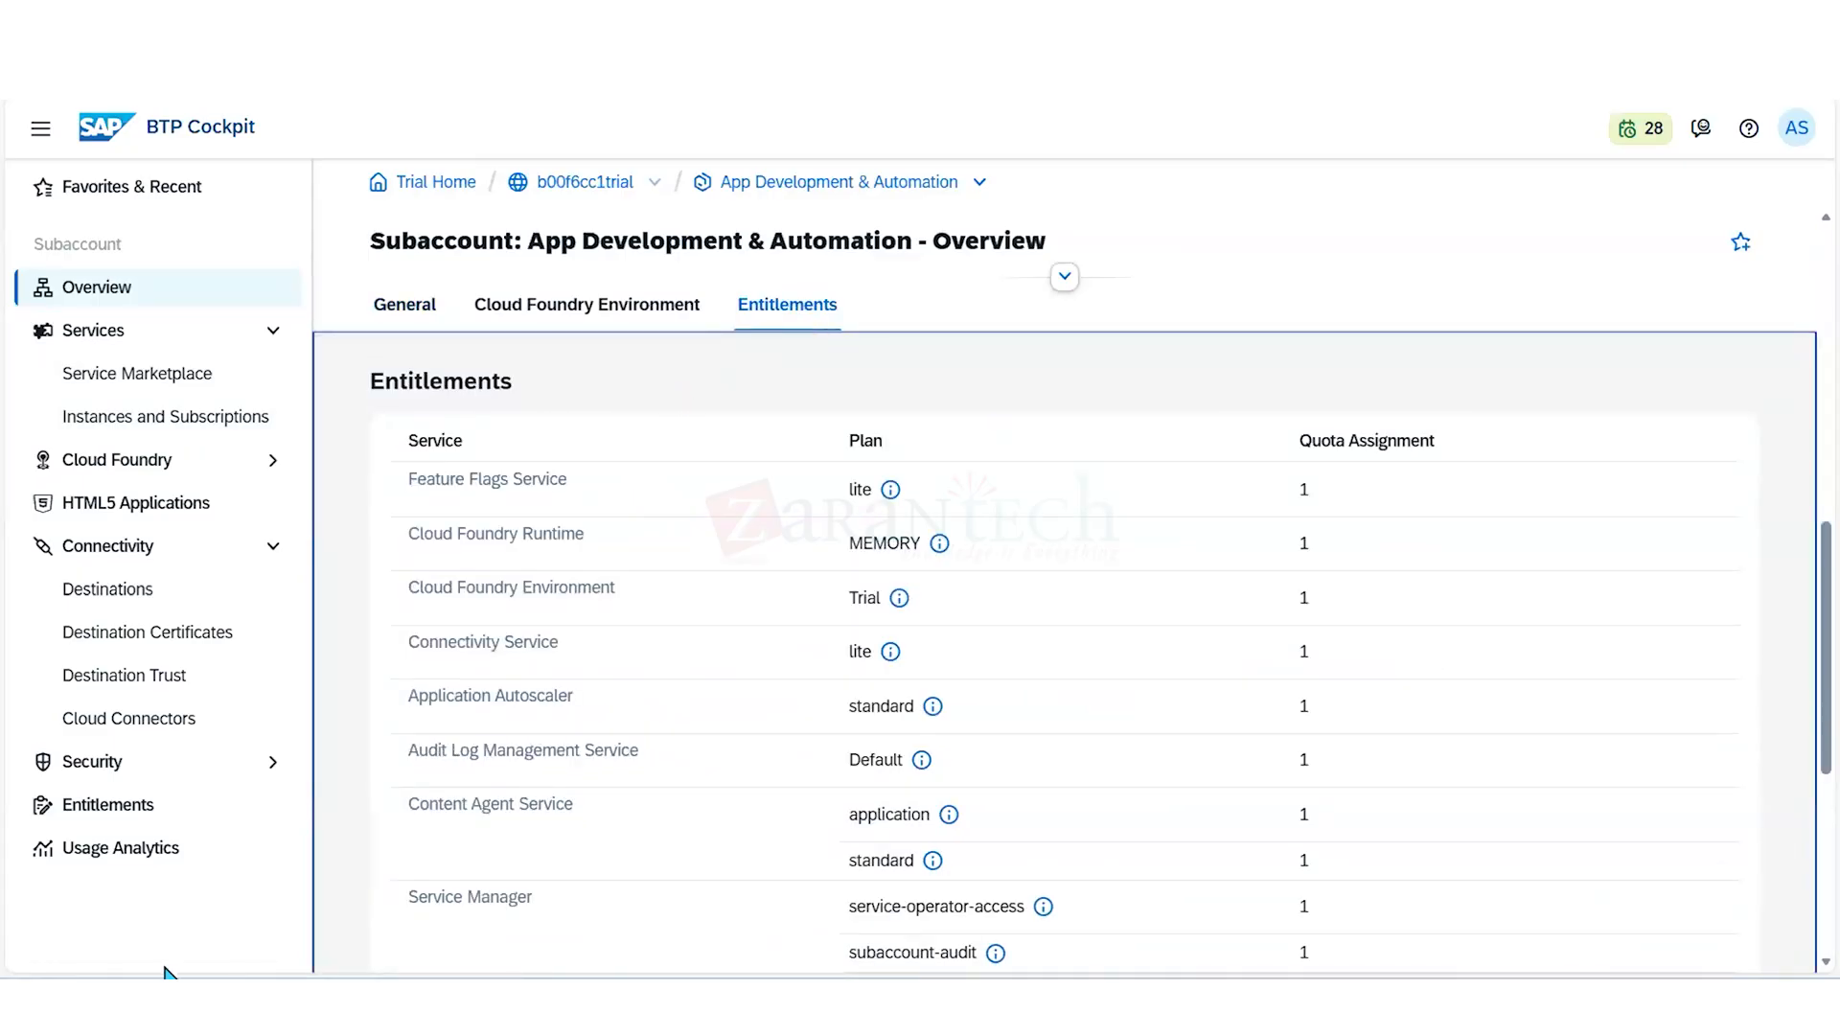
left_click(137, 812)
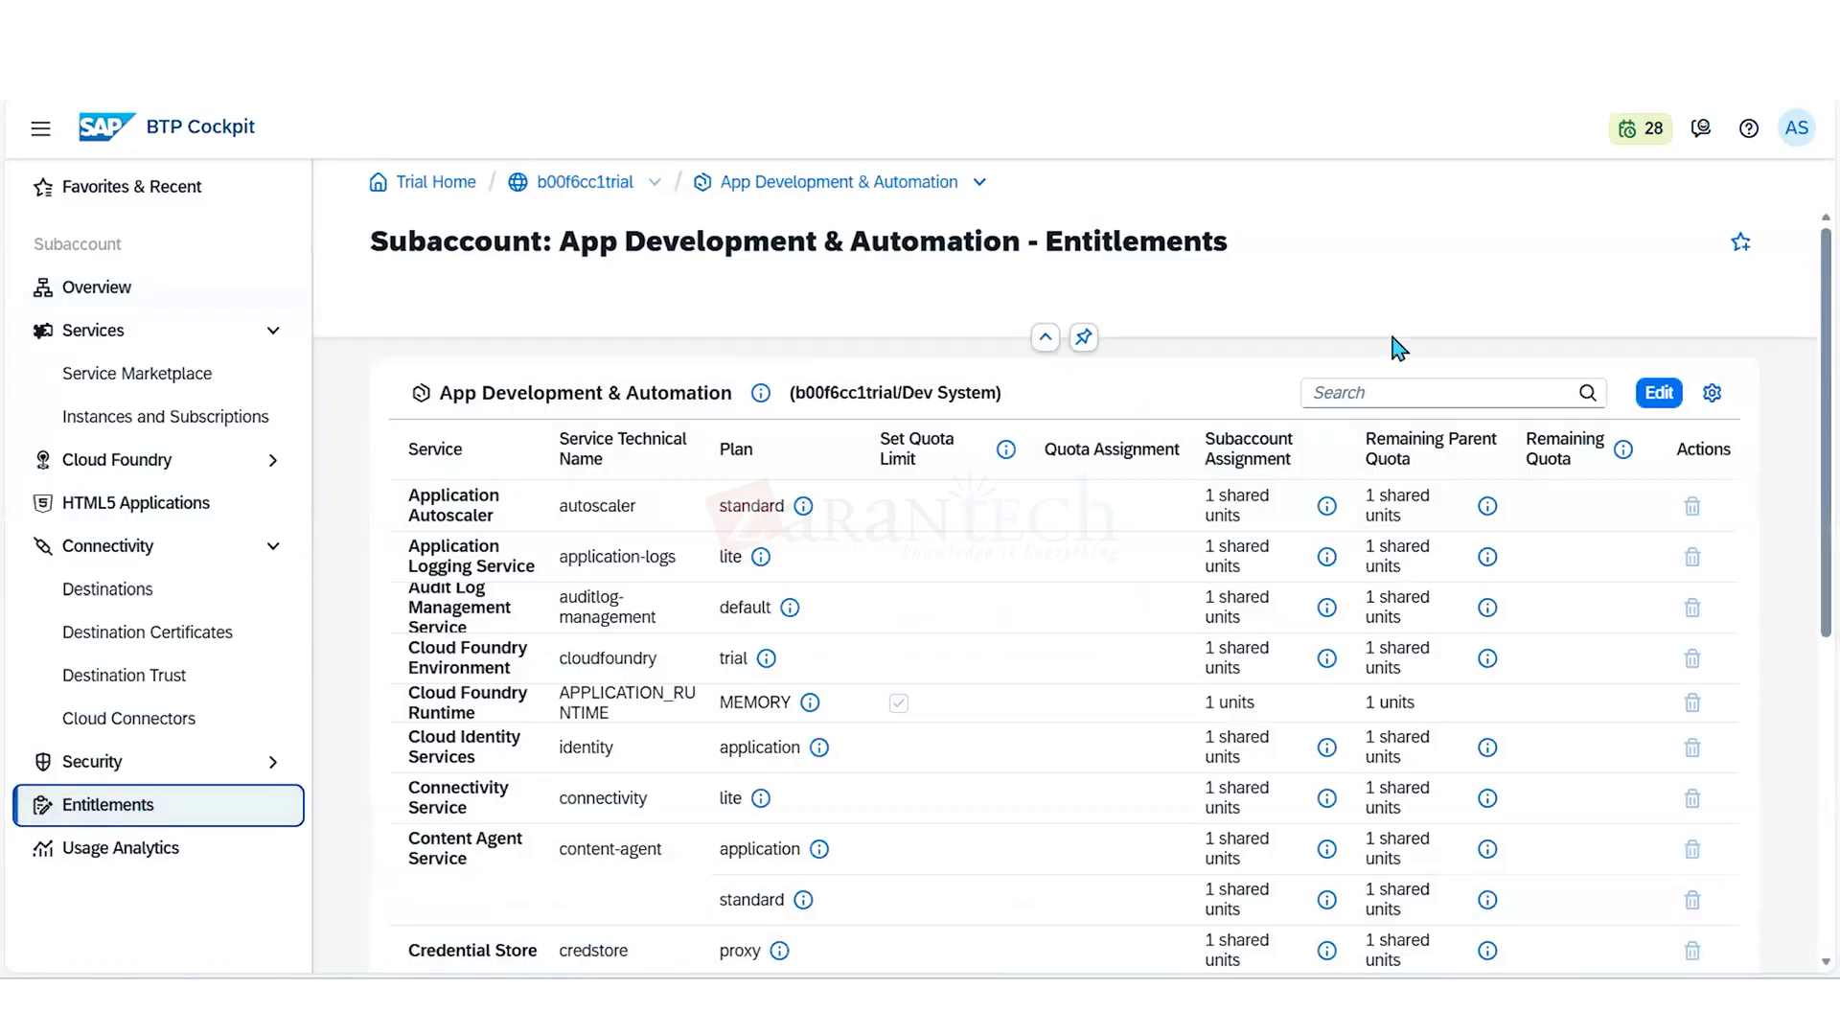
left_click(1446, 388)
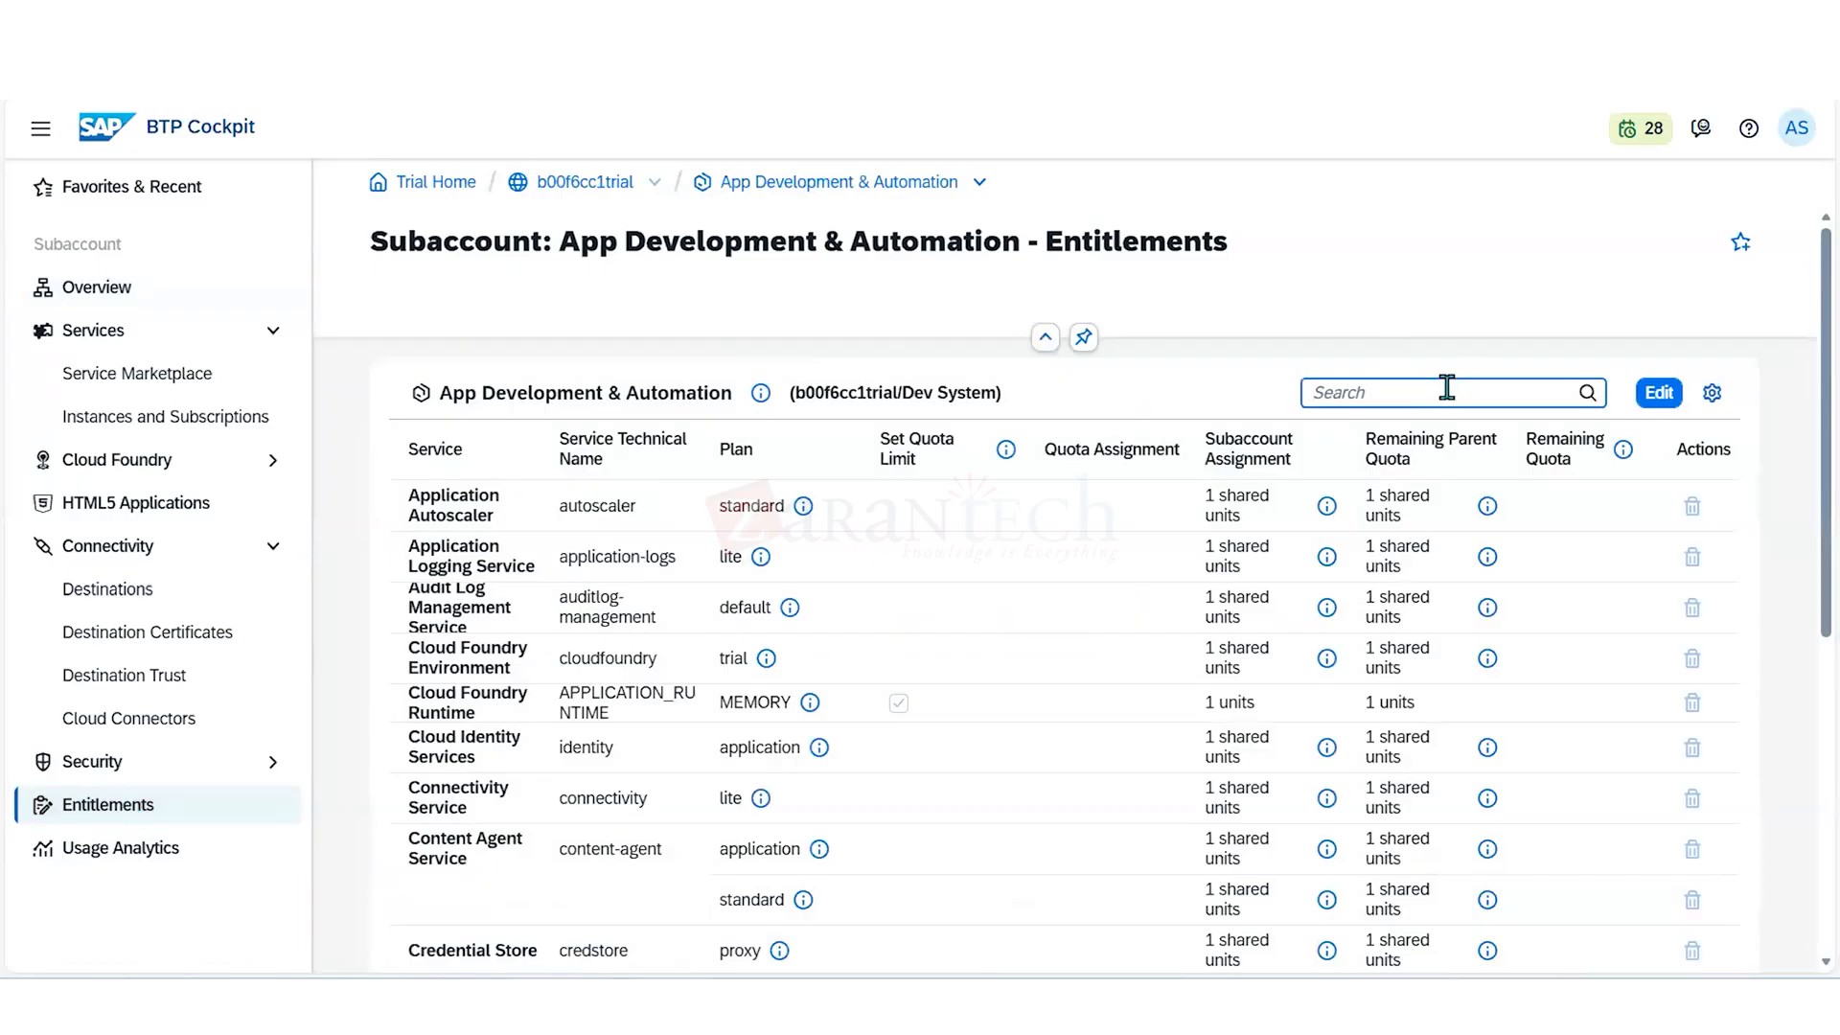
type("cloud")
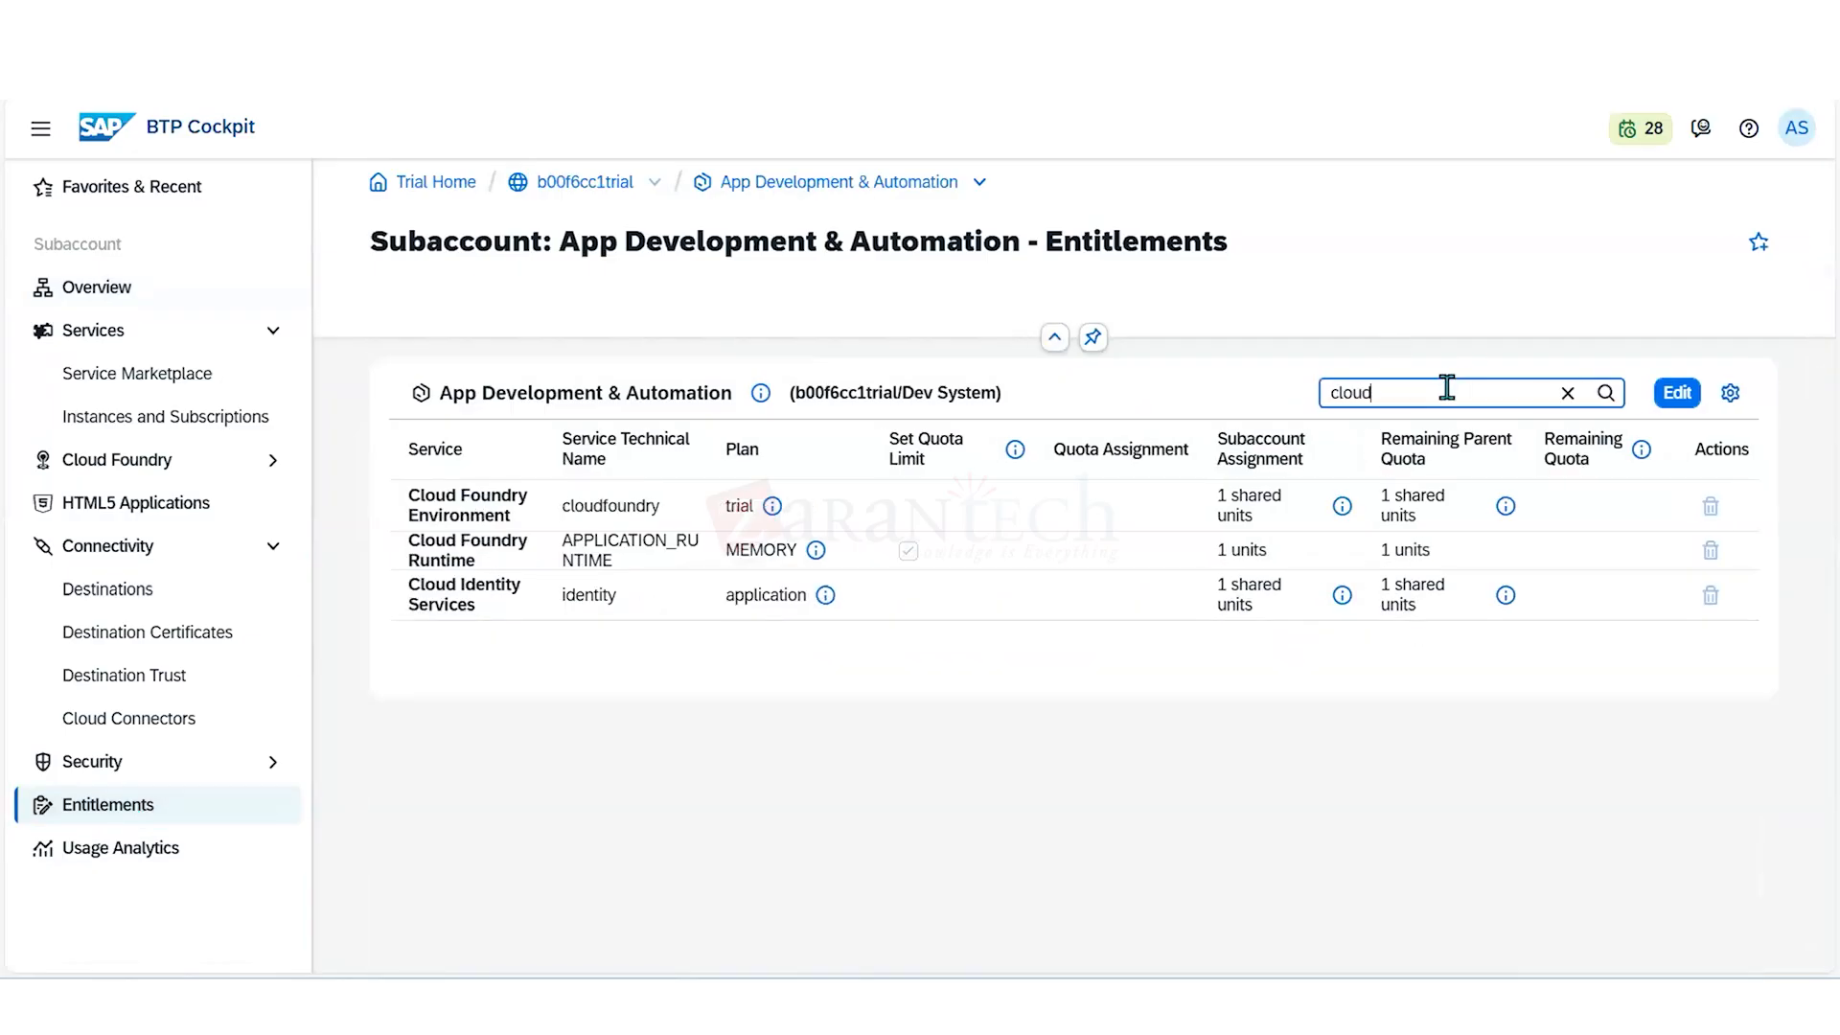
type(" foun")
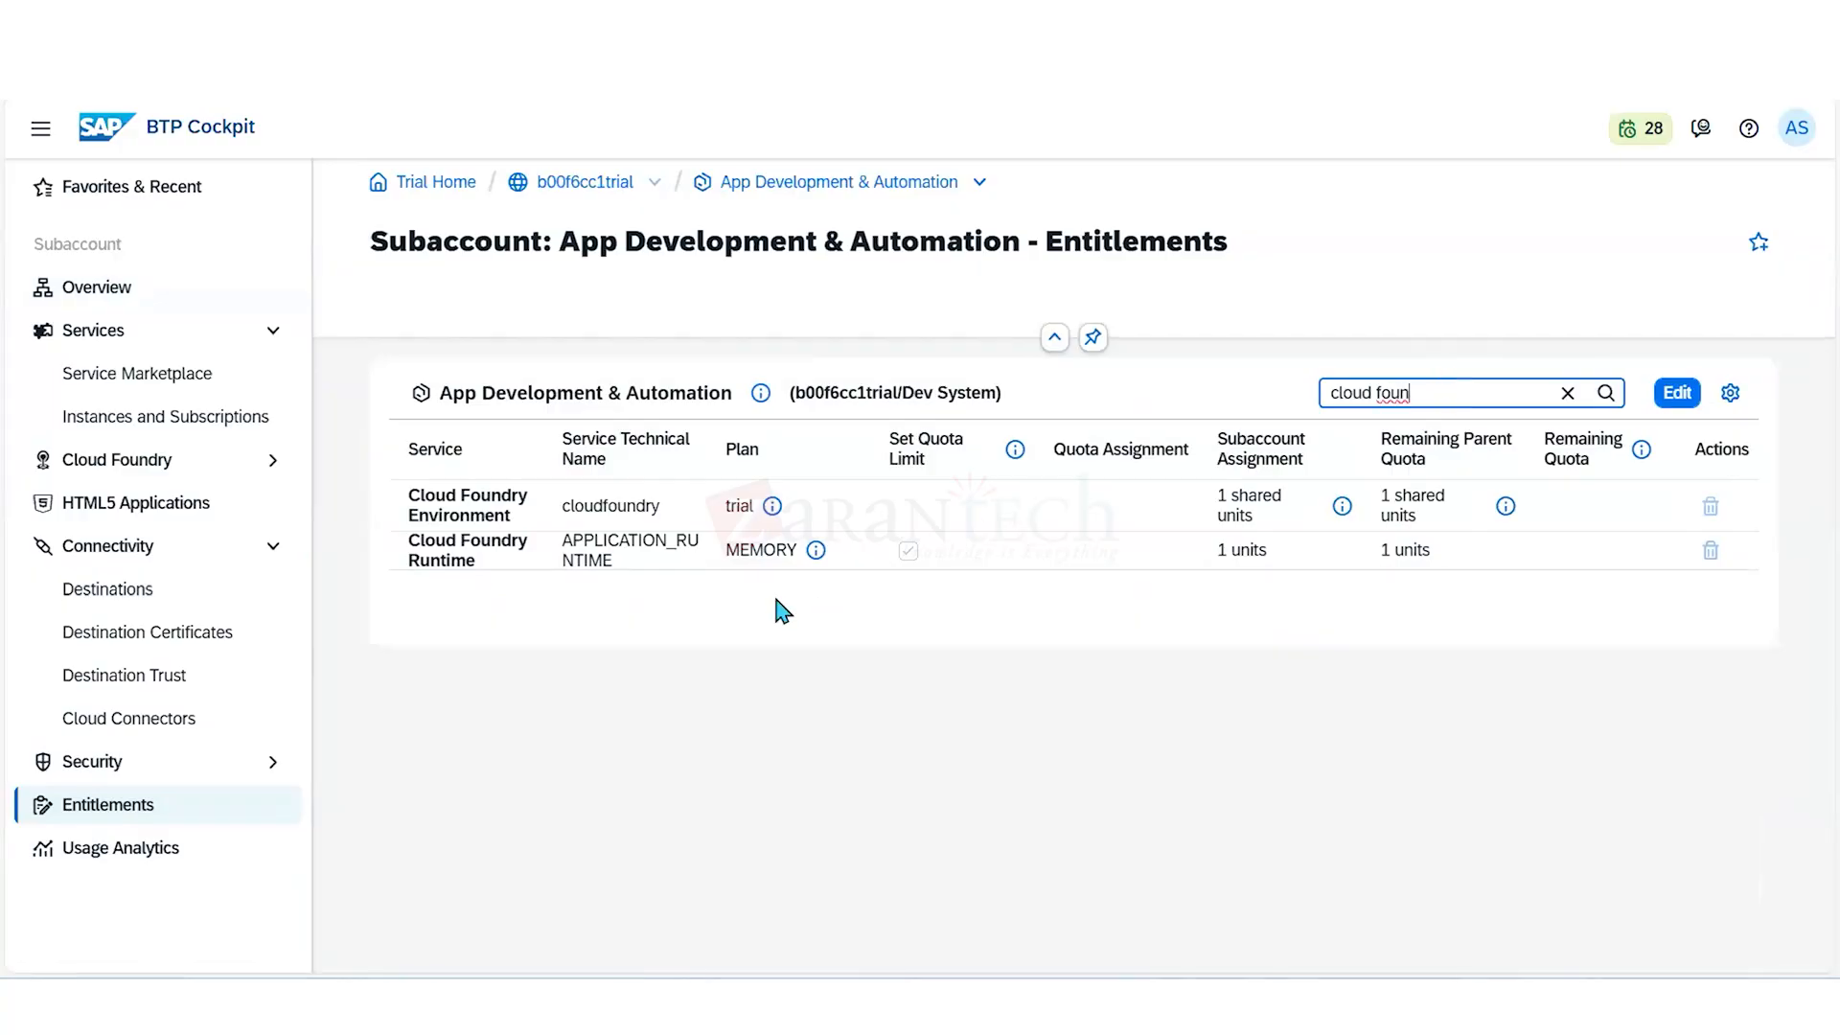
left_click(1676, 392)
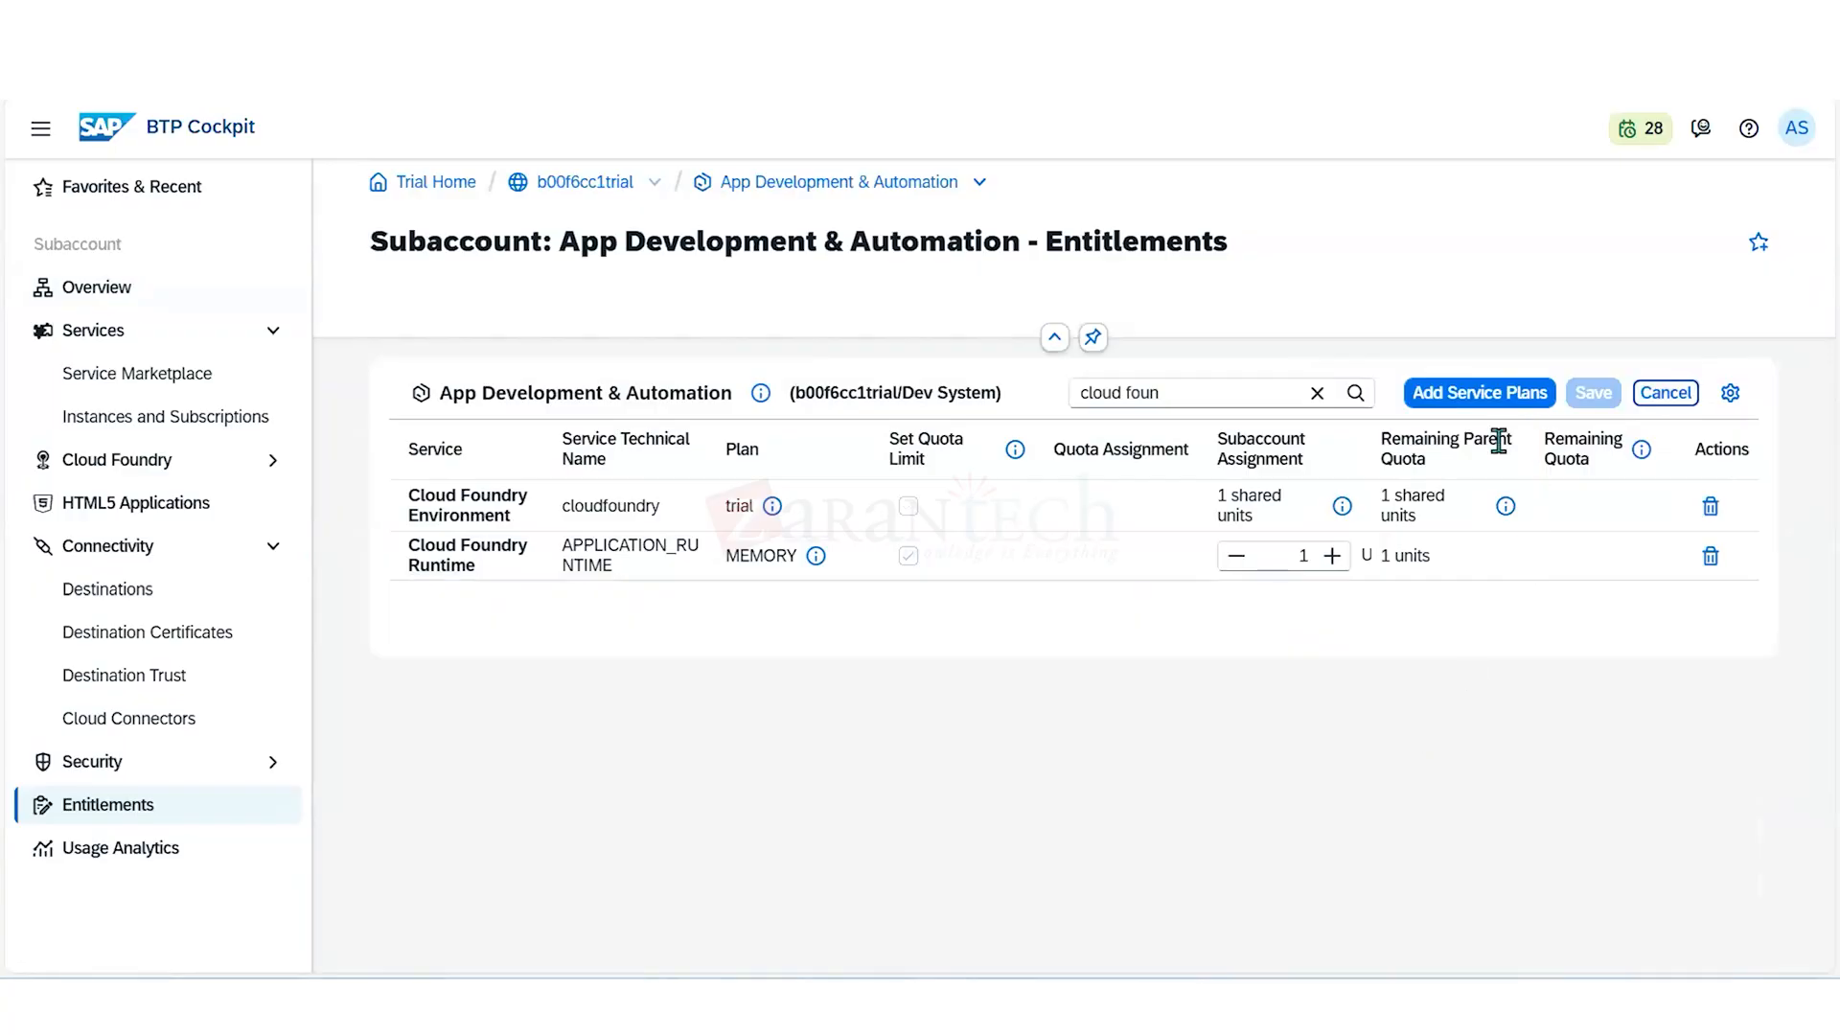
left_click(1332, 557)
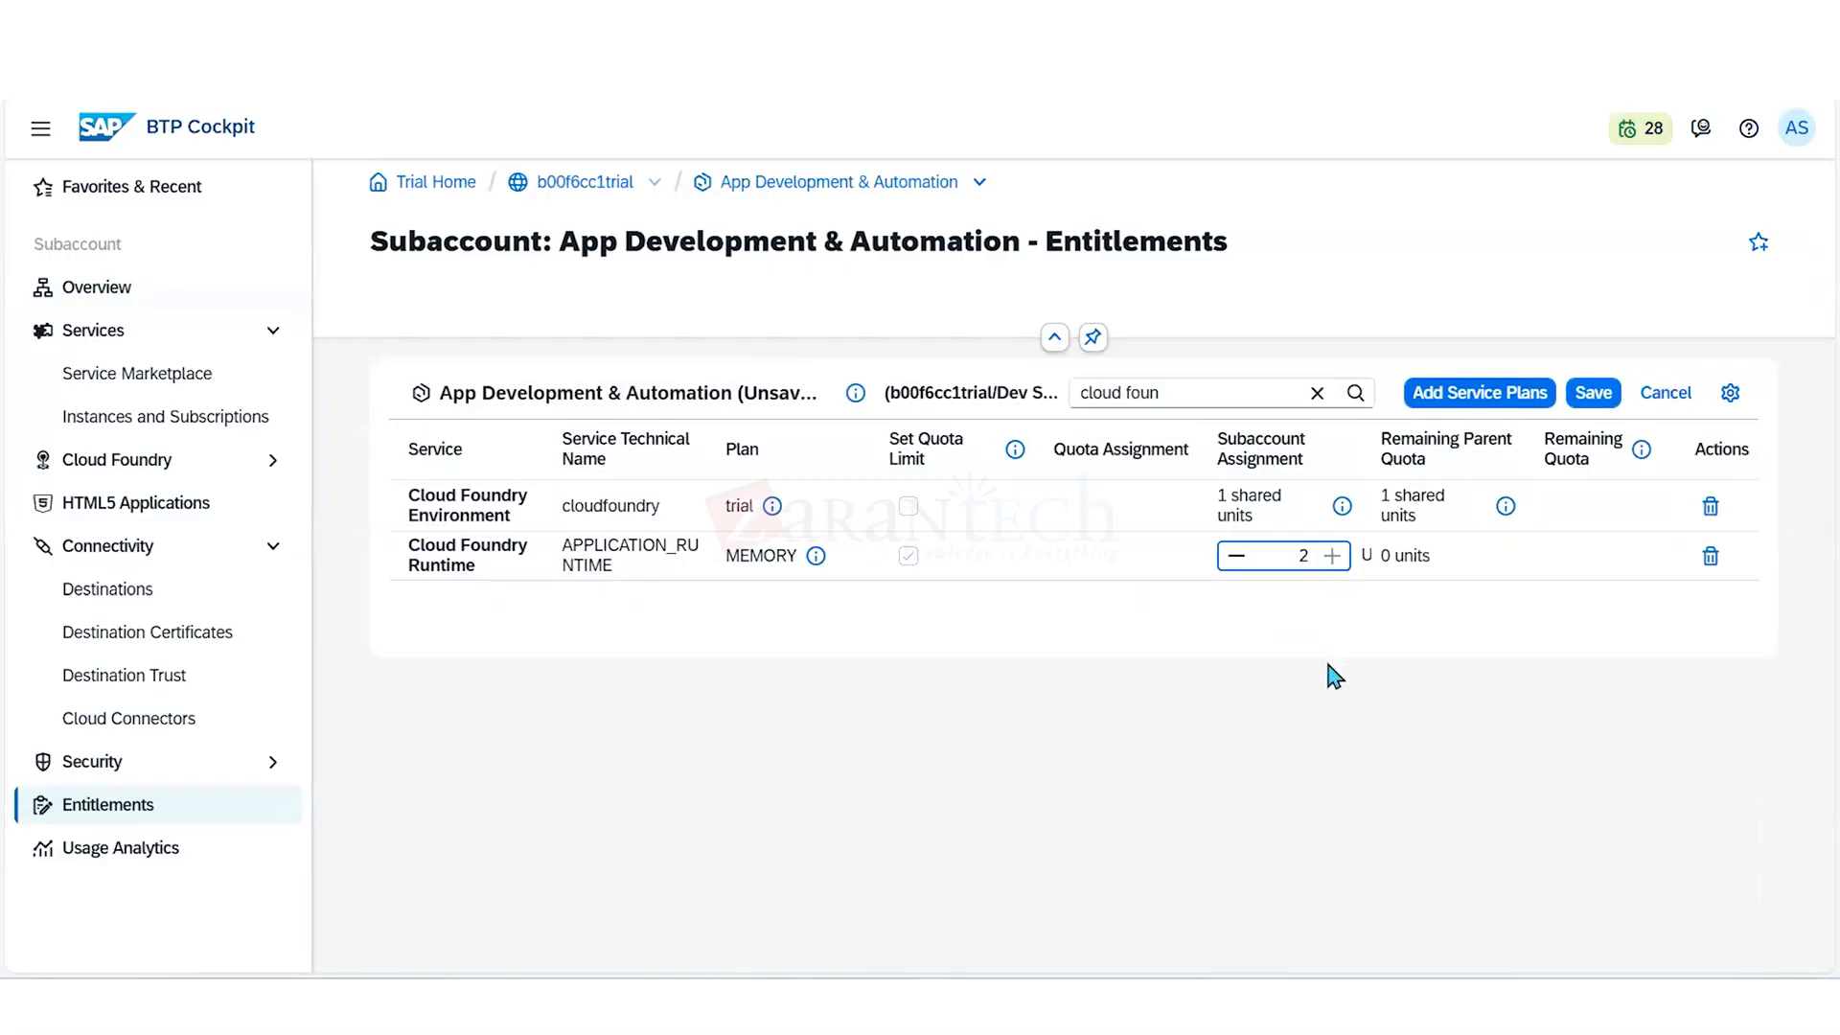
left_click(1590, 401)
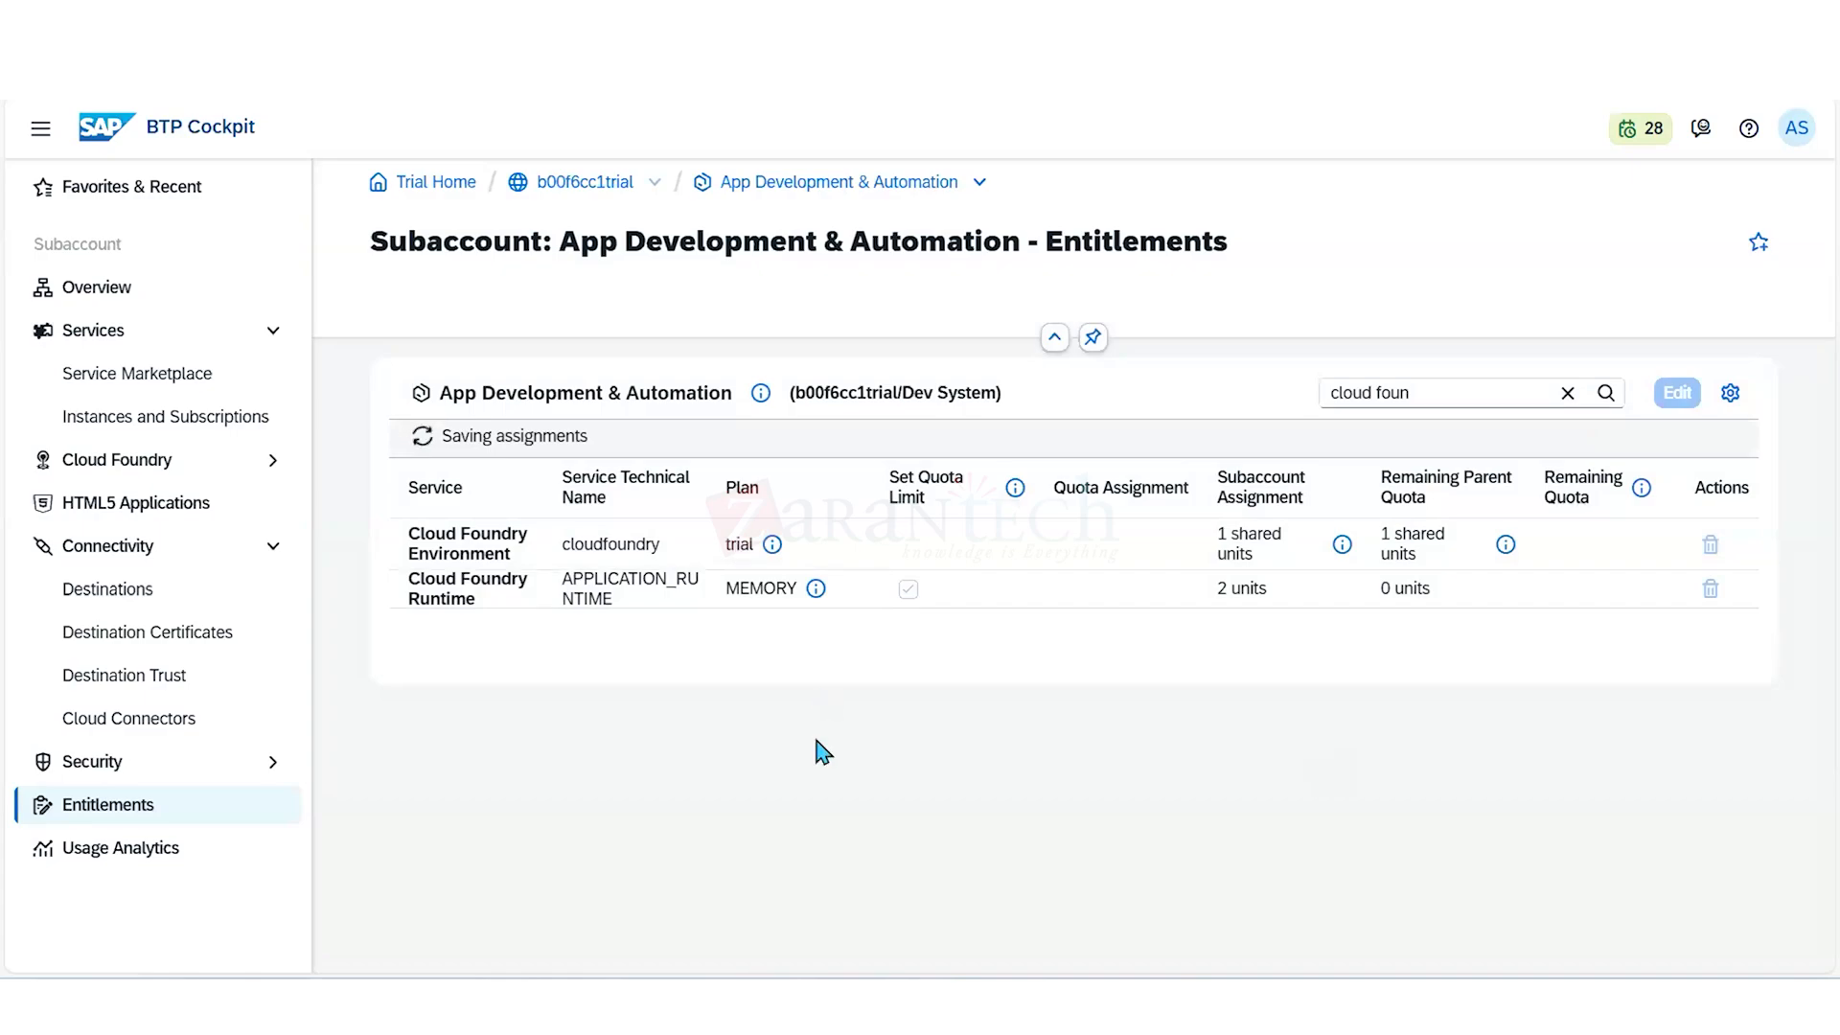
- Return to the global account's account explorer and reopen the App Development & Automation subaccount to check its Cloud Foundry environment
double_click(588, 183)
left_click(587, 183)
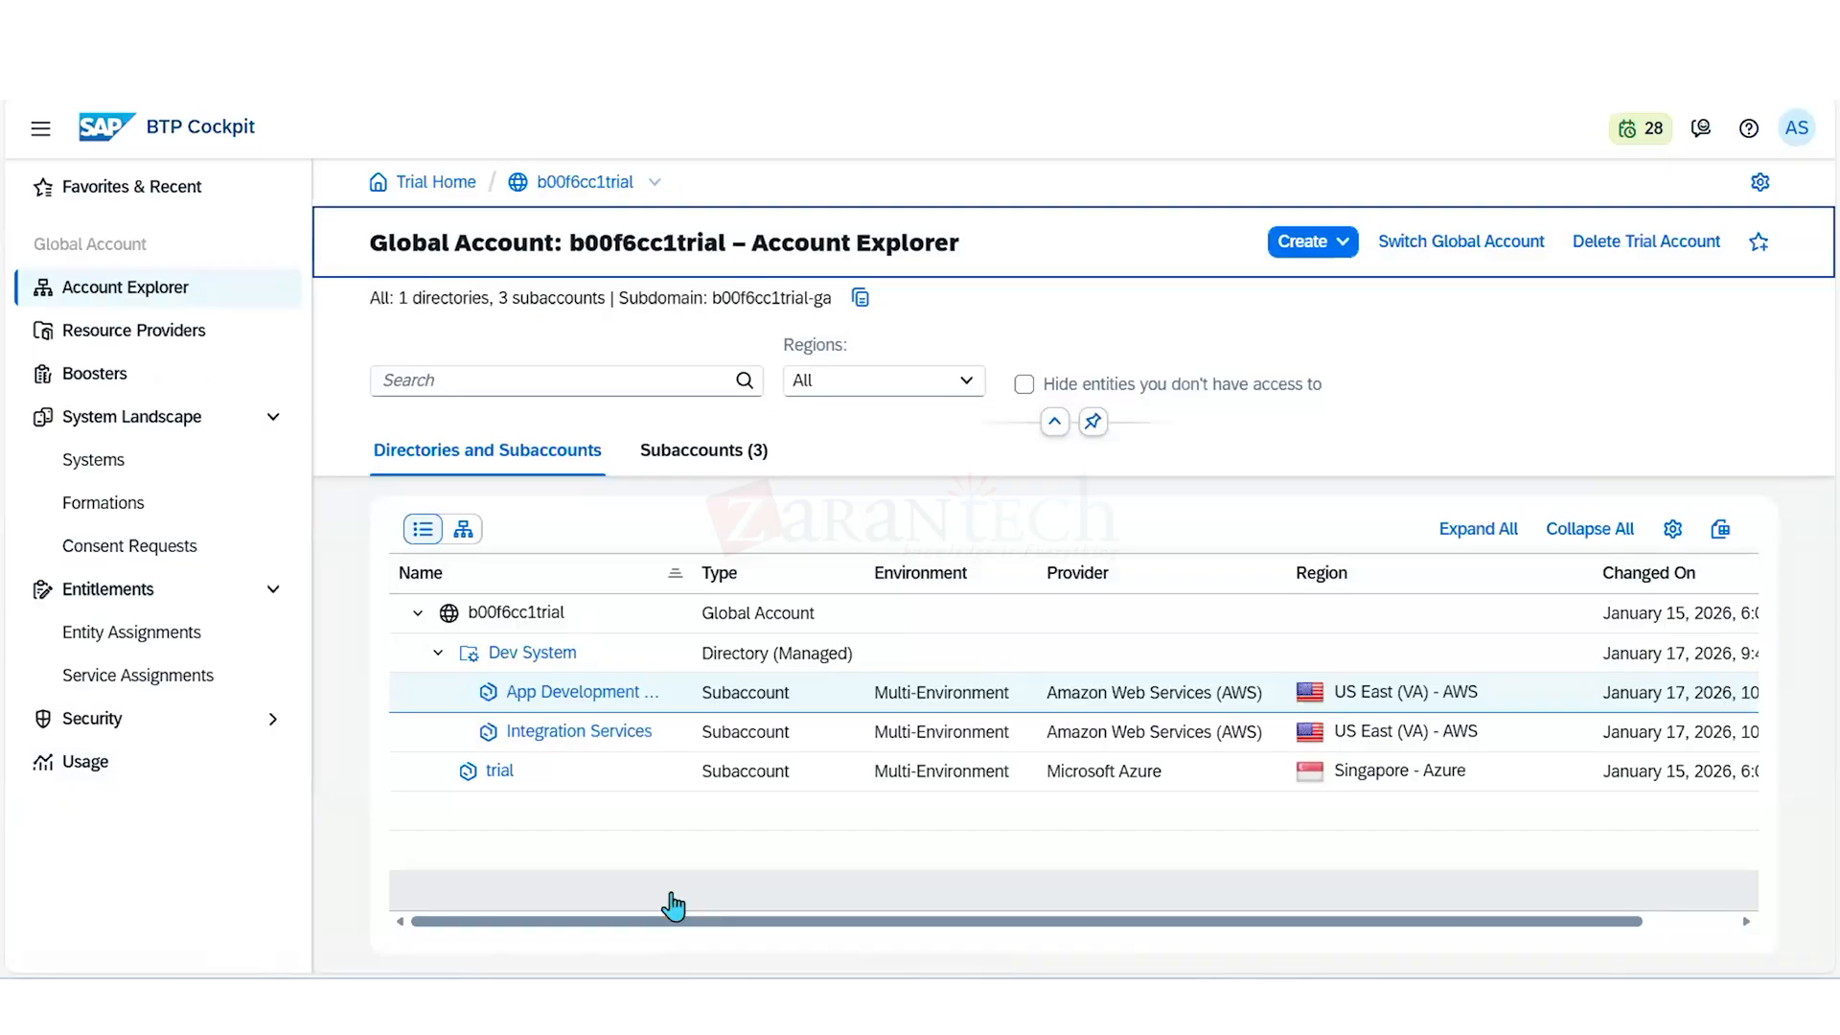
double_click(591, 694)
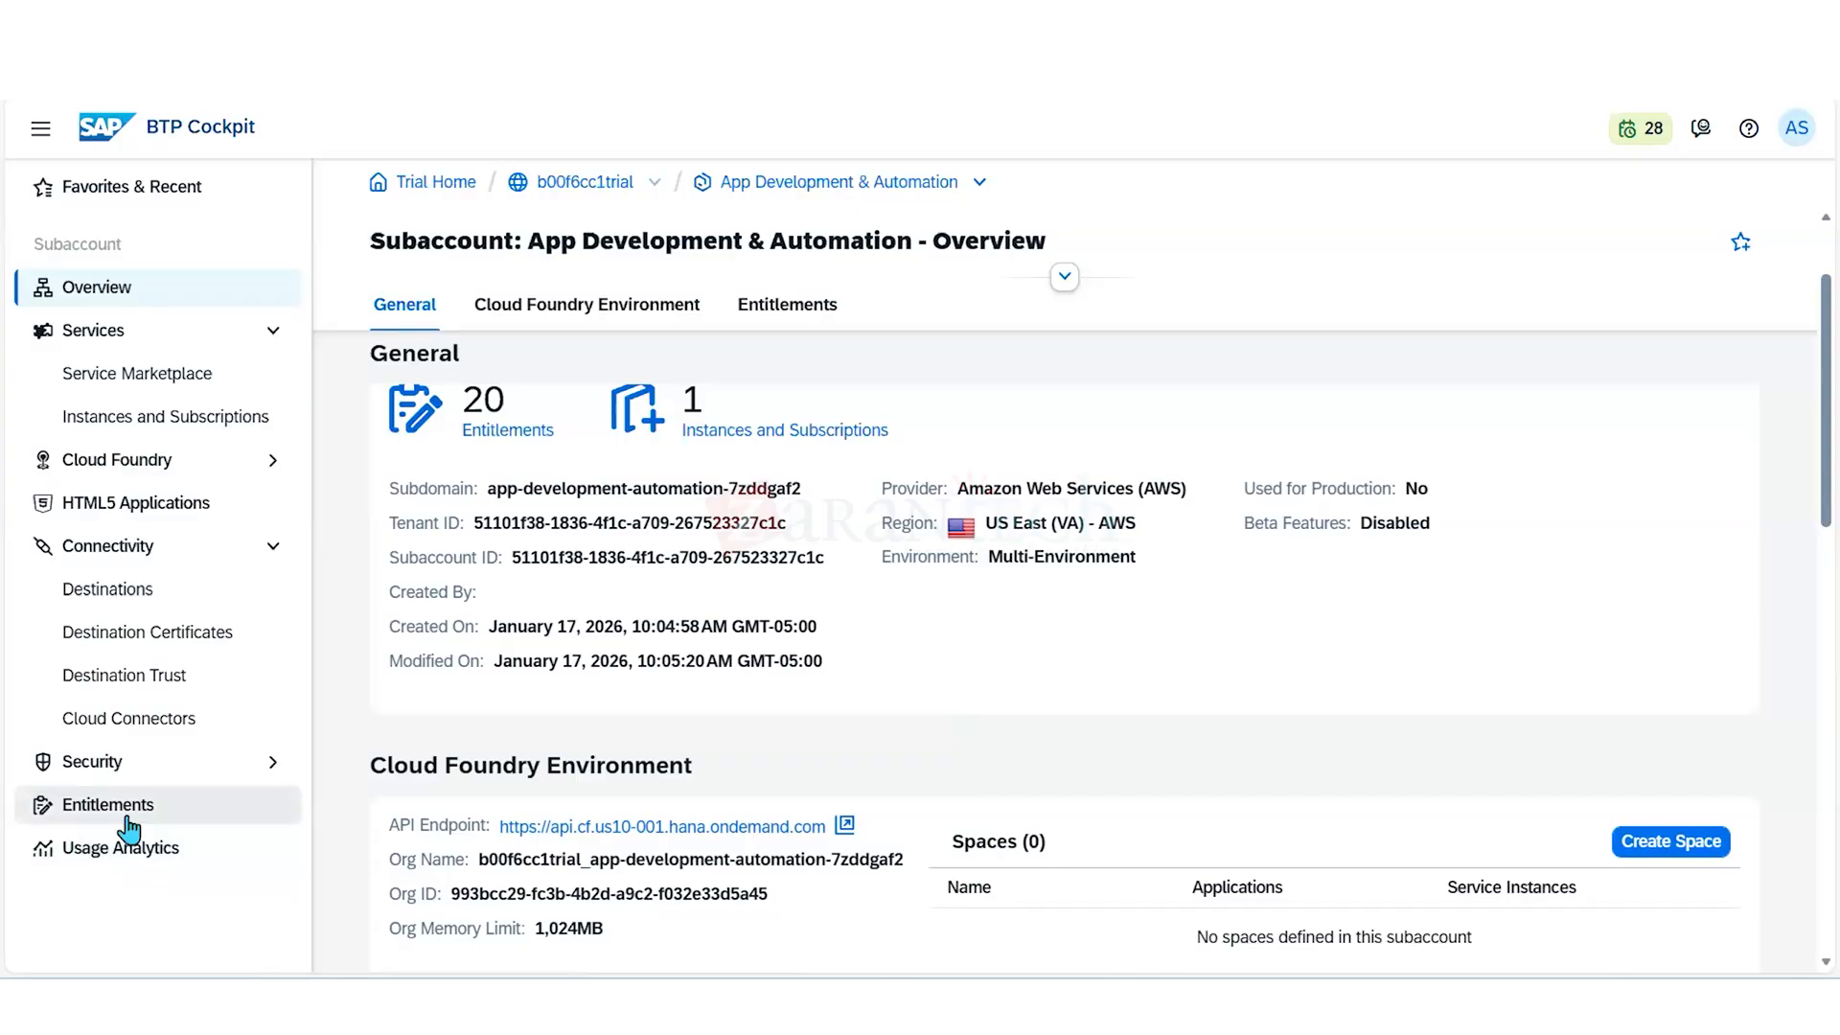
- Disable Cloud Foundry in the App Development & Automation subaccount by deleting its environment instance
scroll(1031, 747, "down", 3)
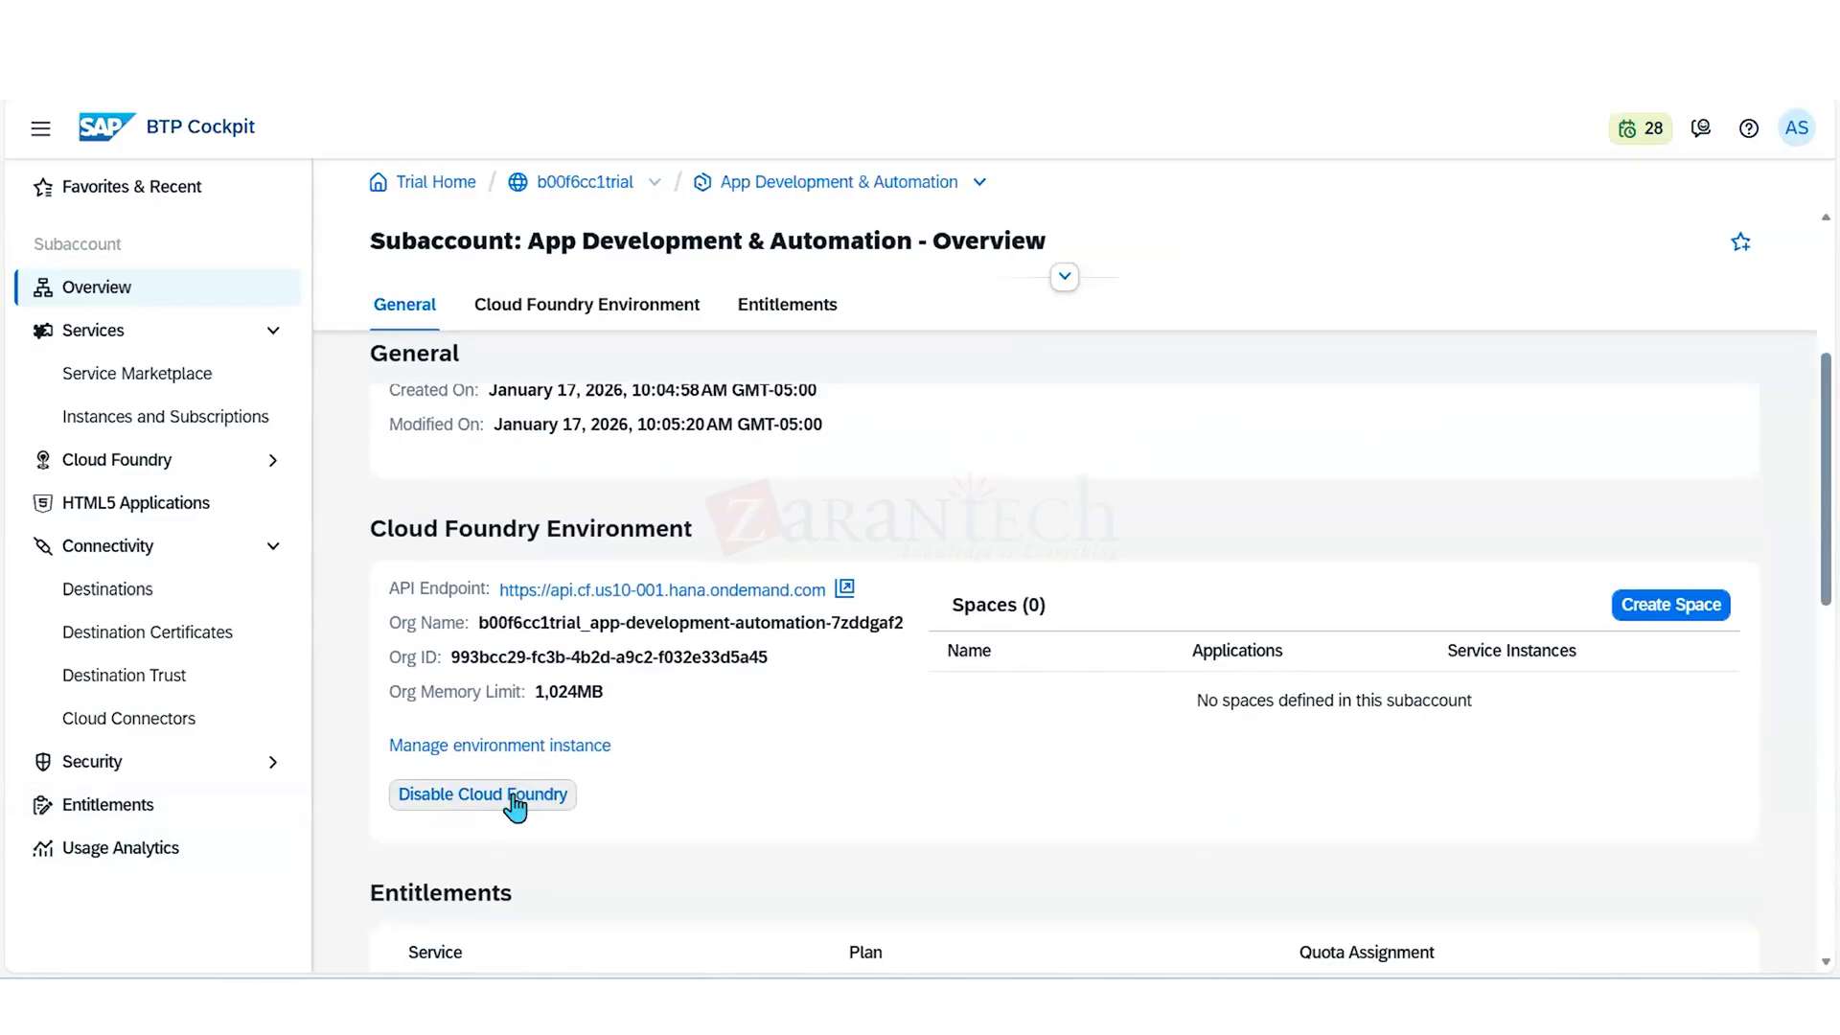
left_click(515, 805)
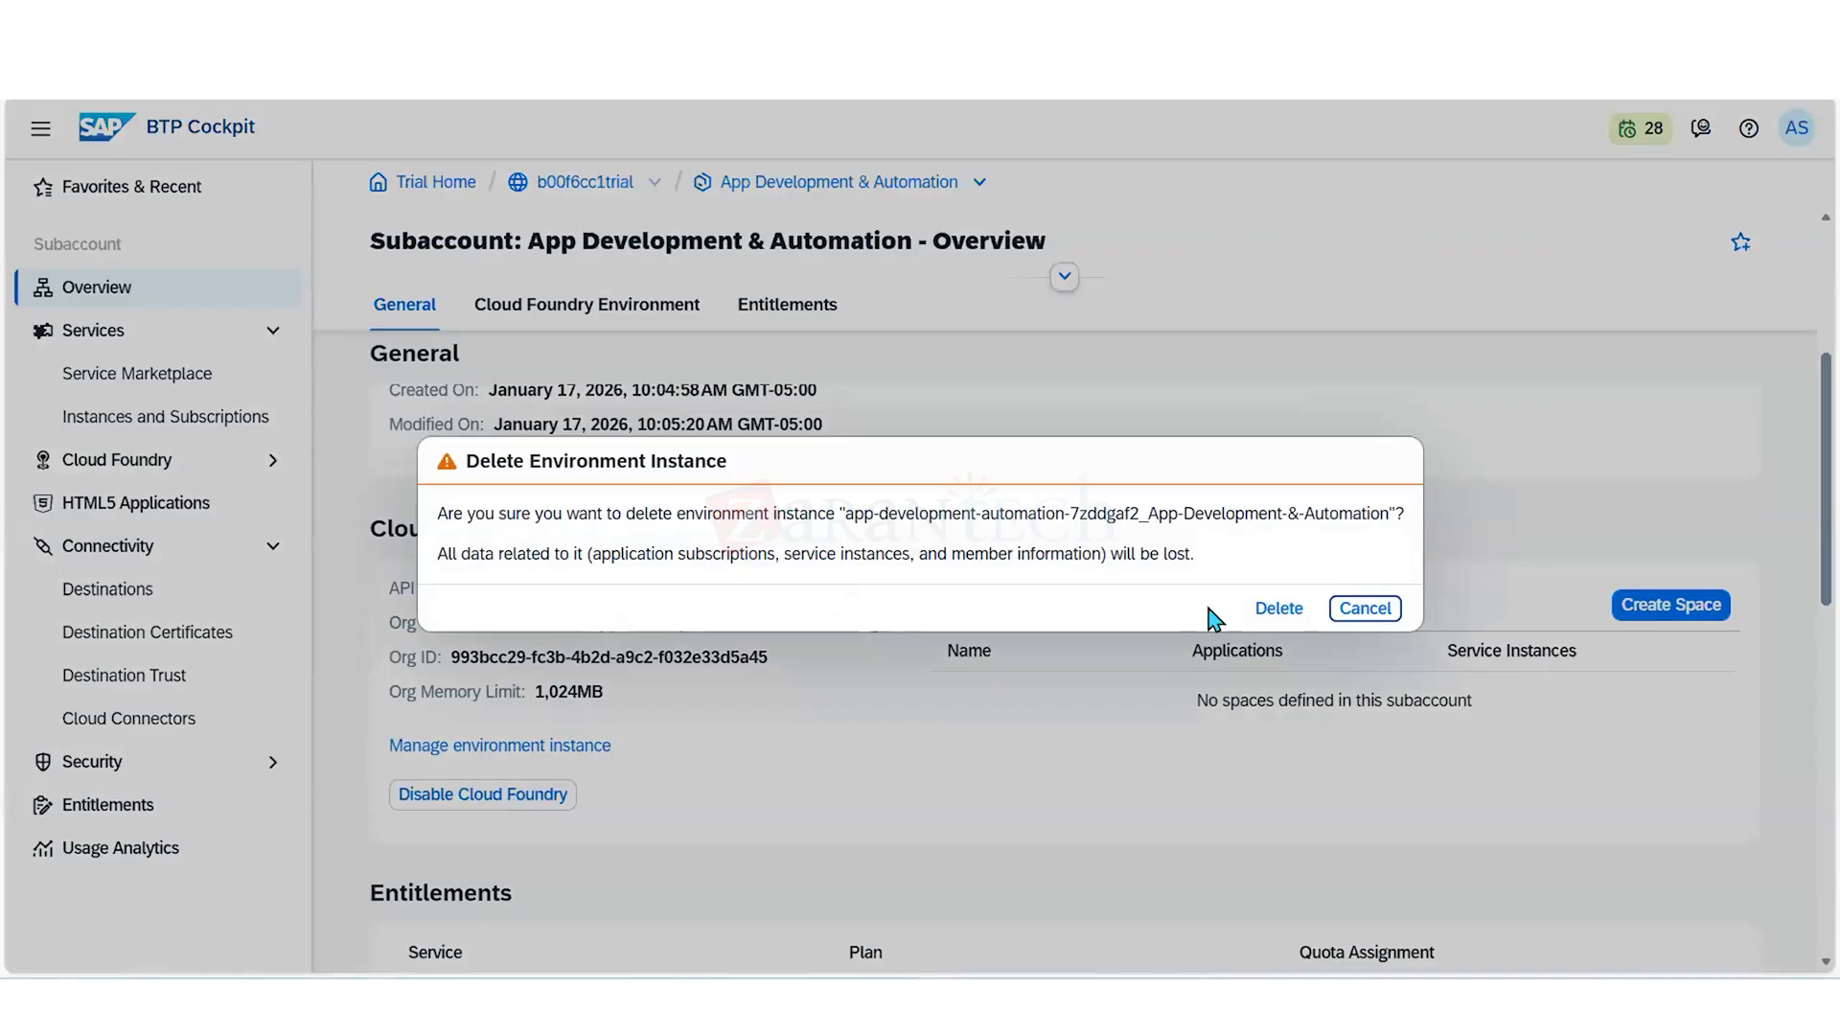
left_click(1284, 611)
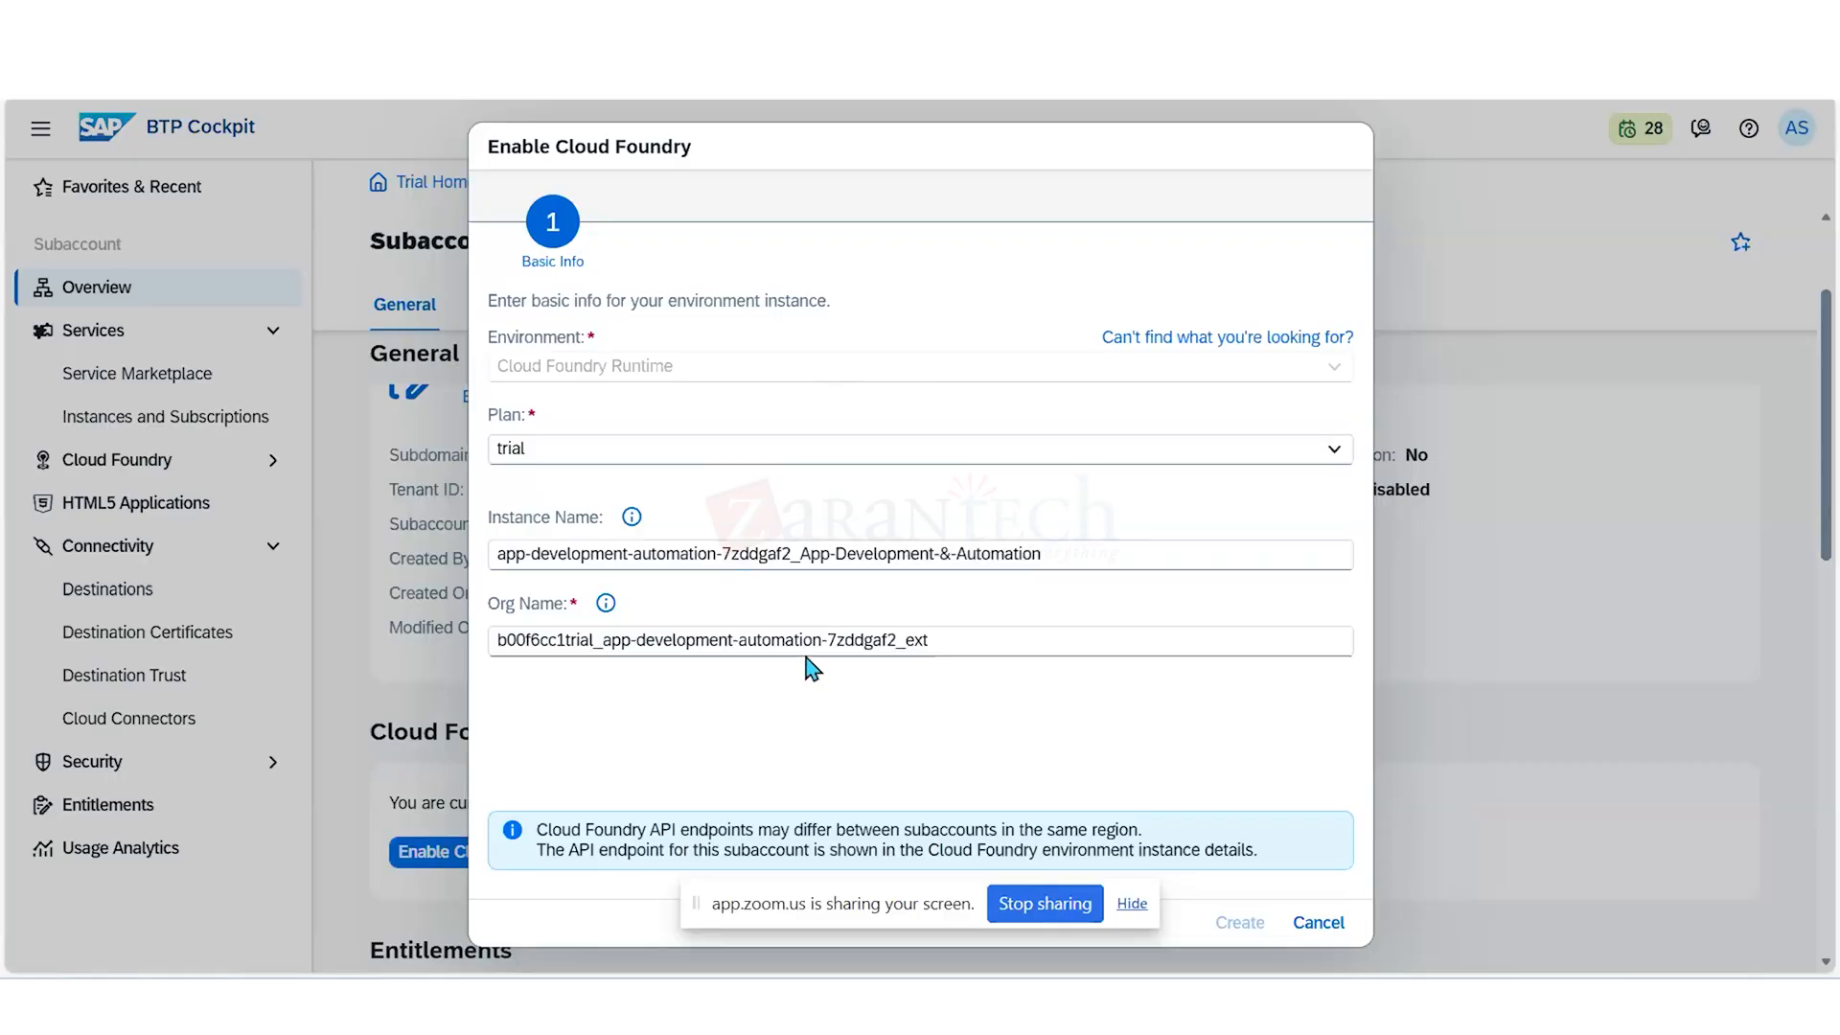
left_click(909, 638)
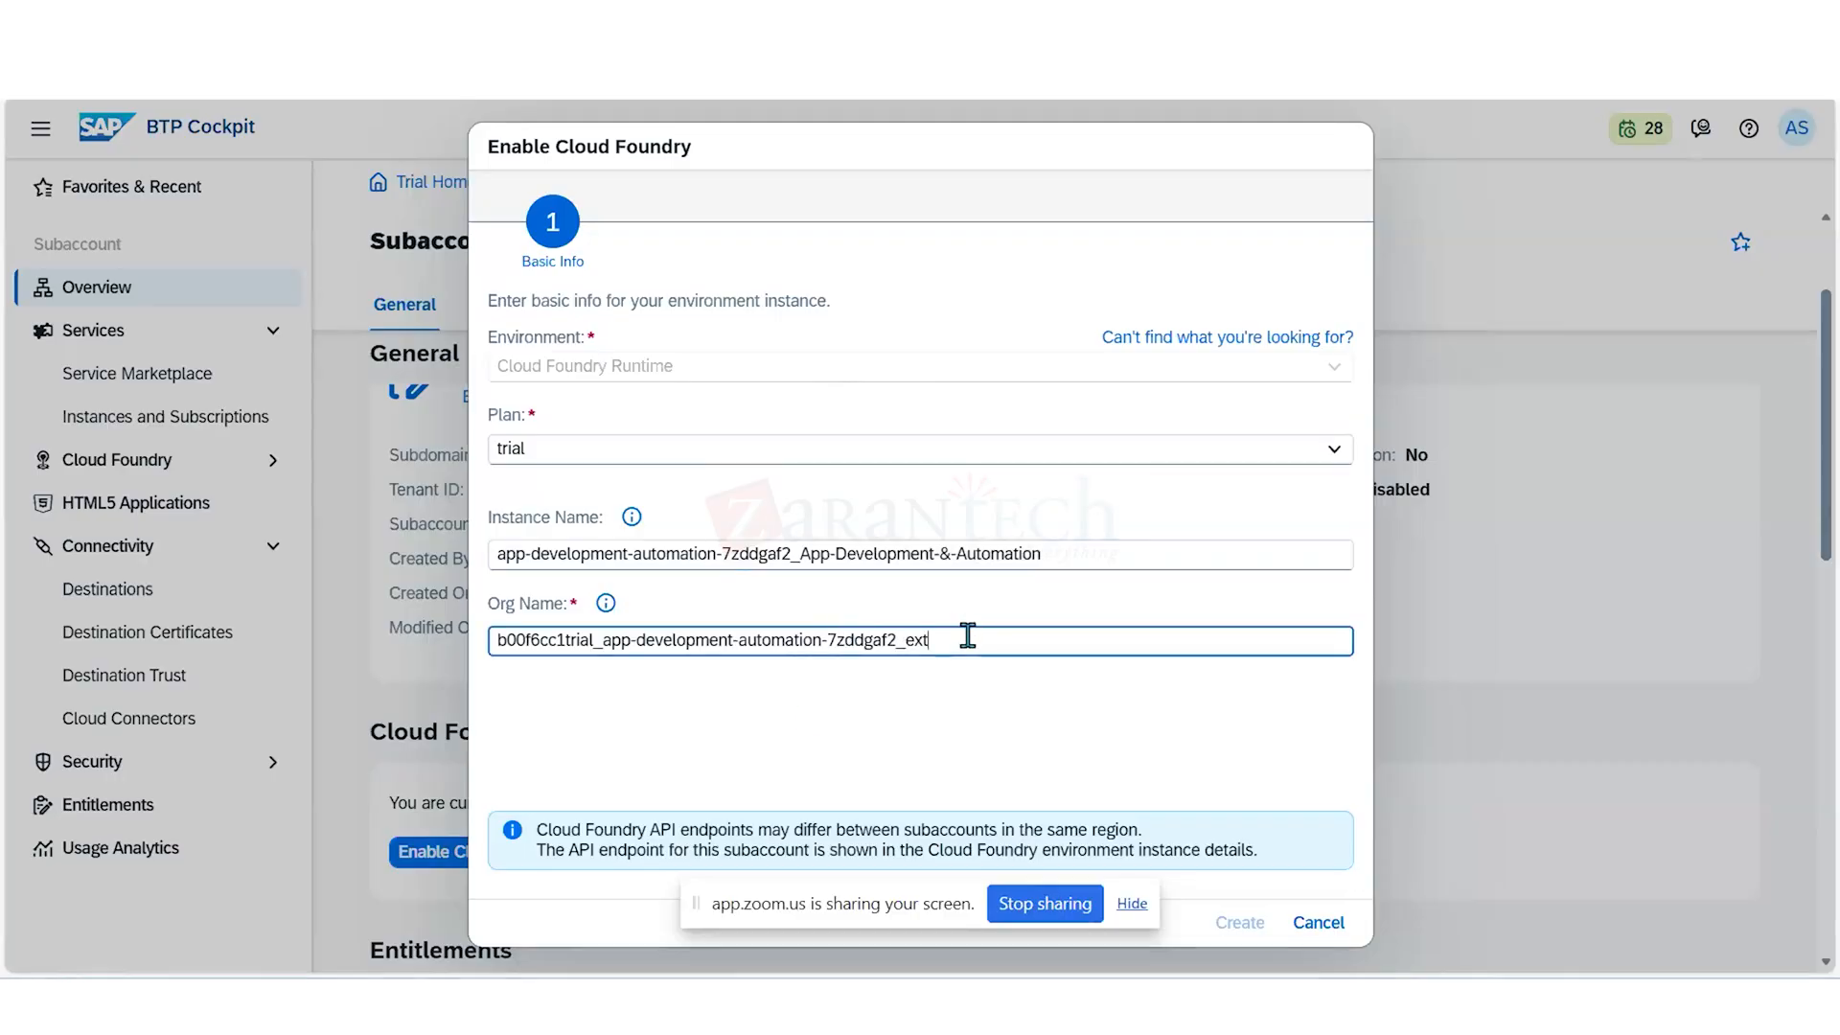
type("1")
key("BackSpace")
key("BackSpace")
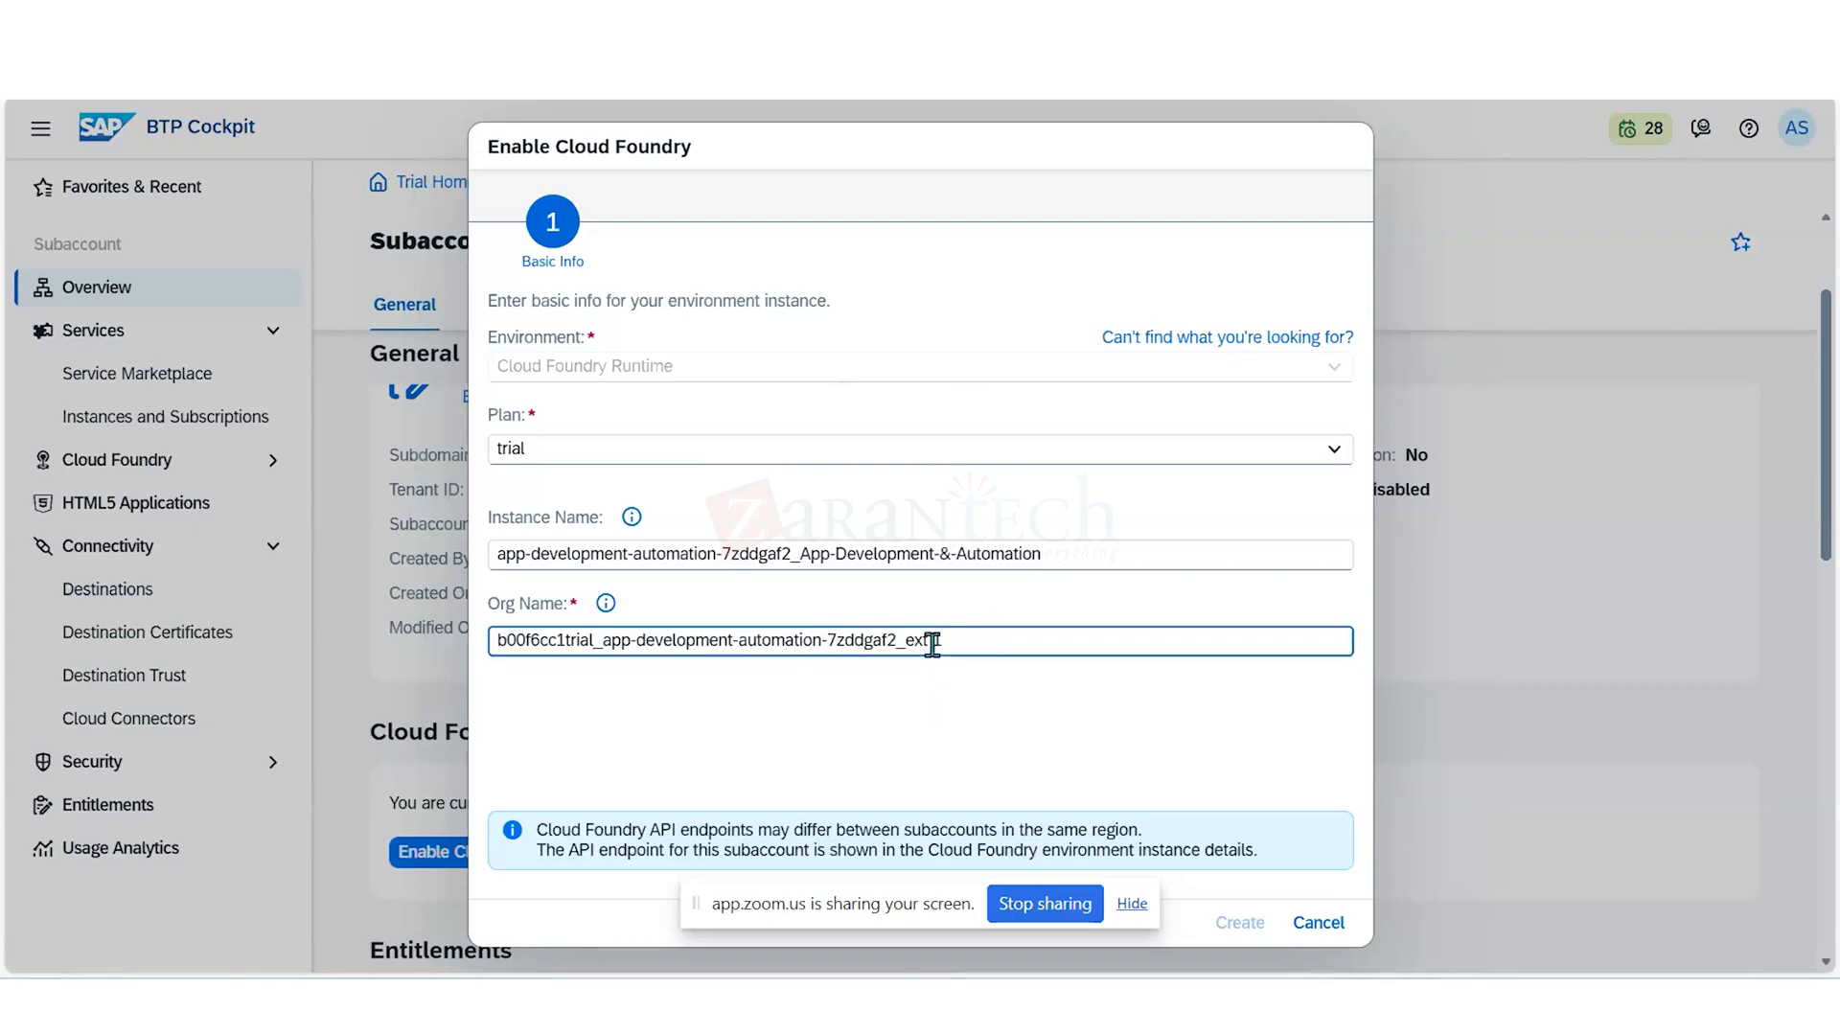
type("1")
key("BackSpace")
left_click(952, 739)
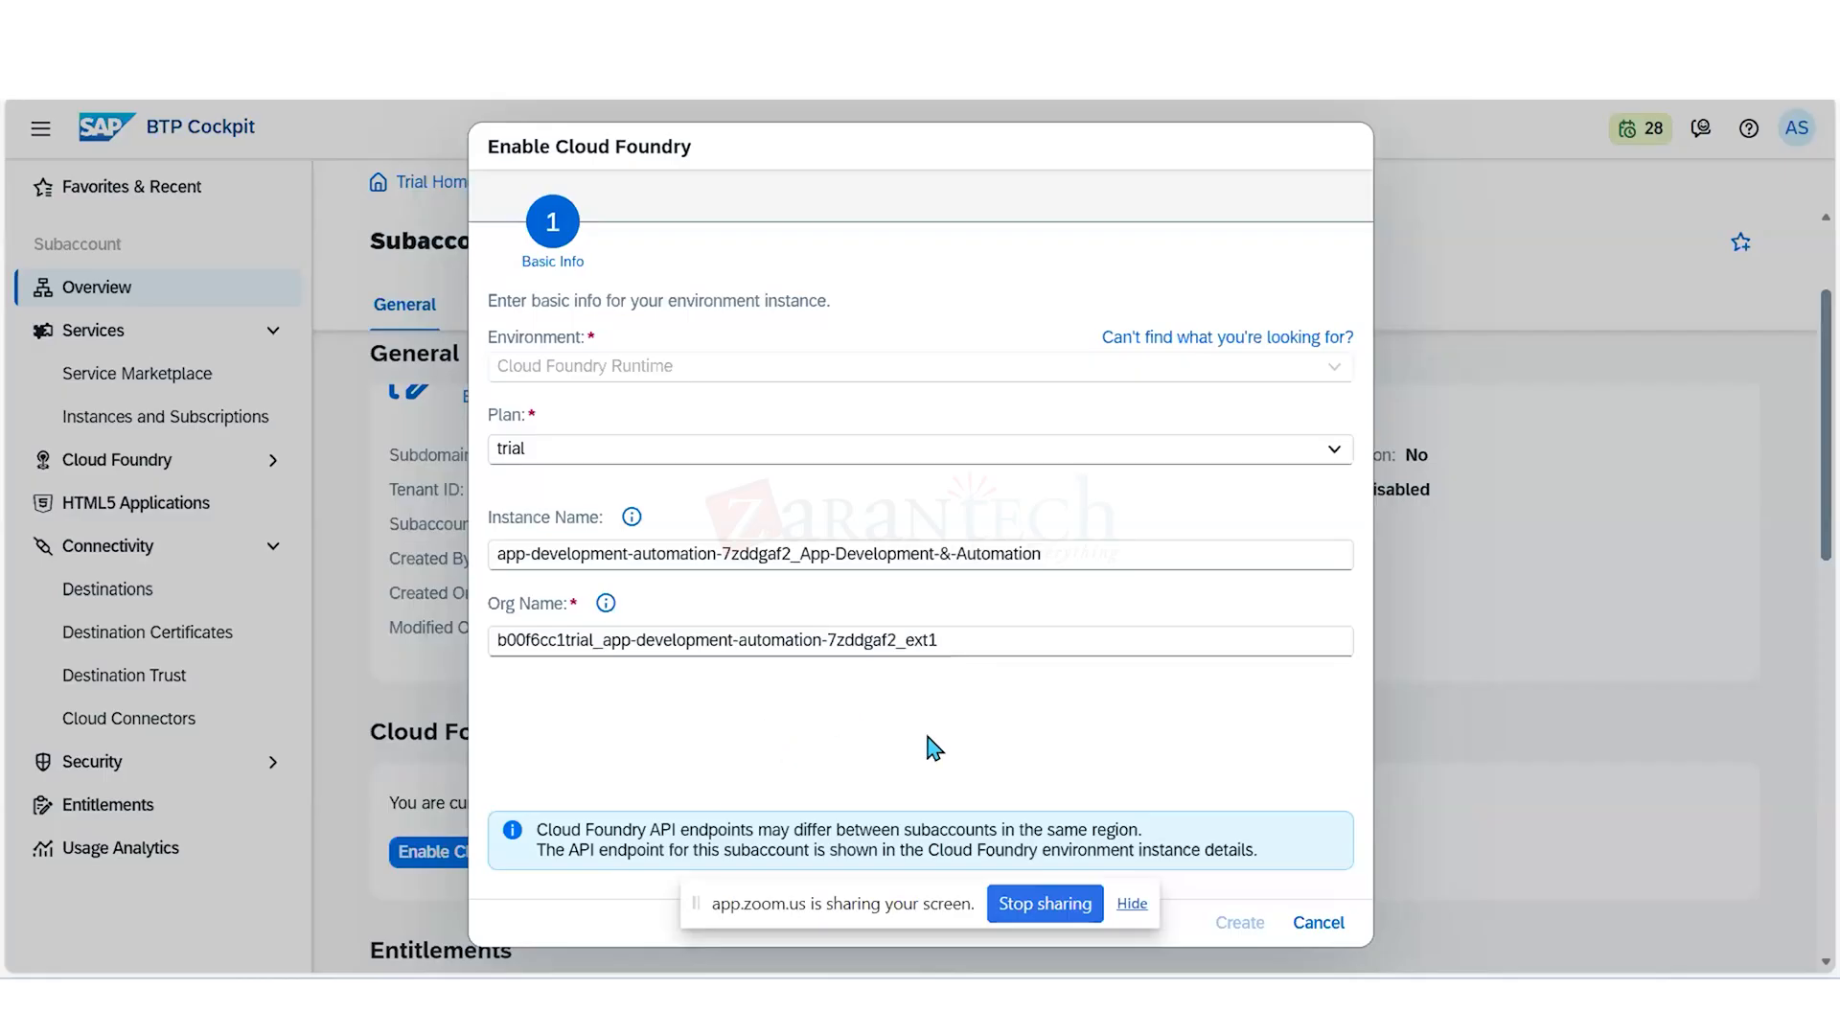
left_click_drag(1036, 143, 1054, 100)
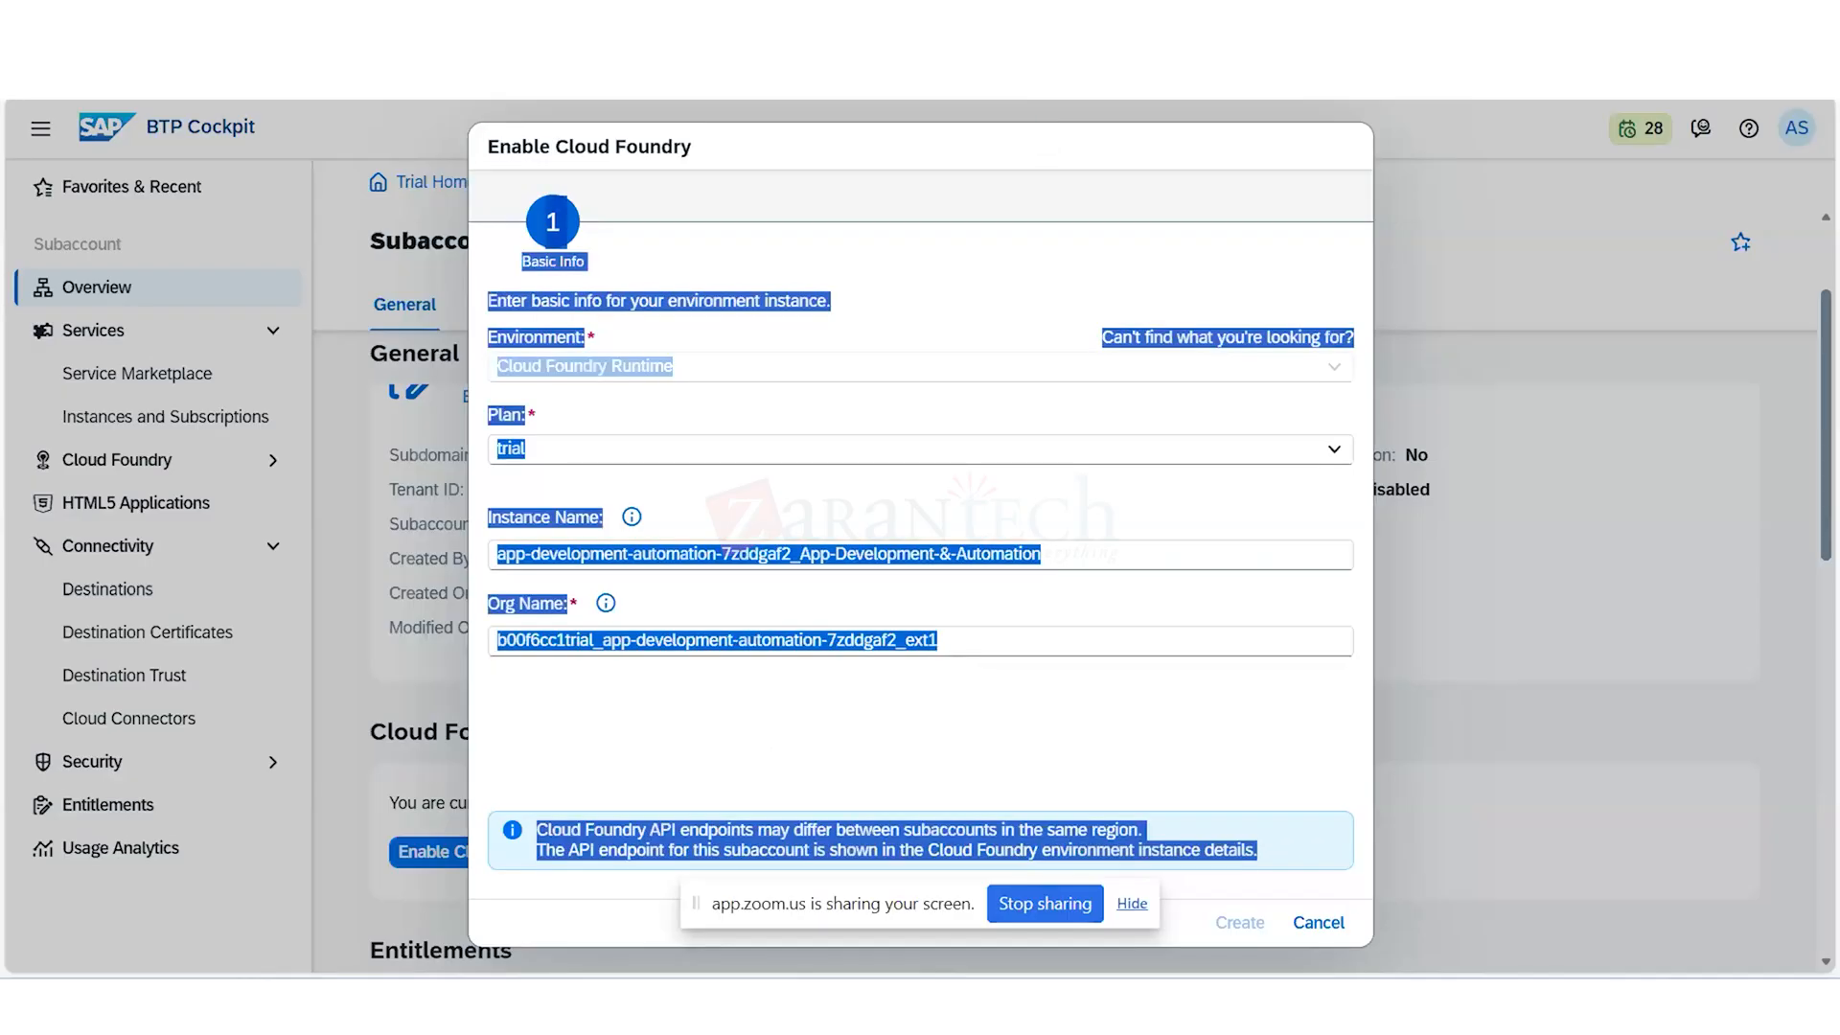
left_click(894, 747)
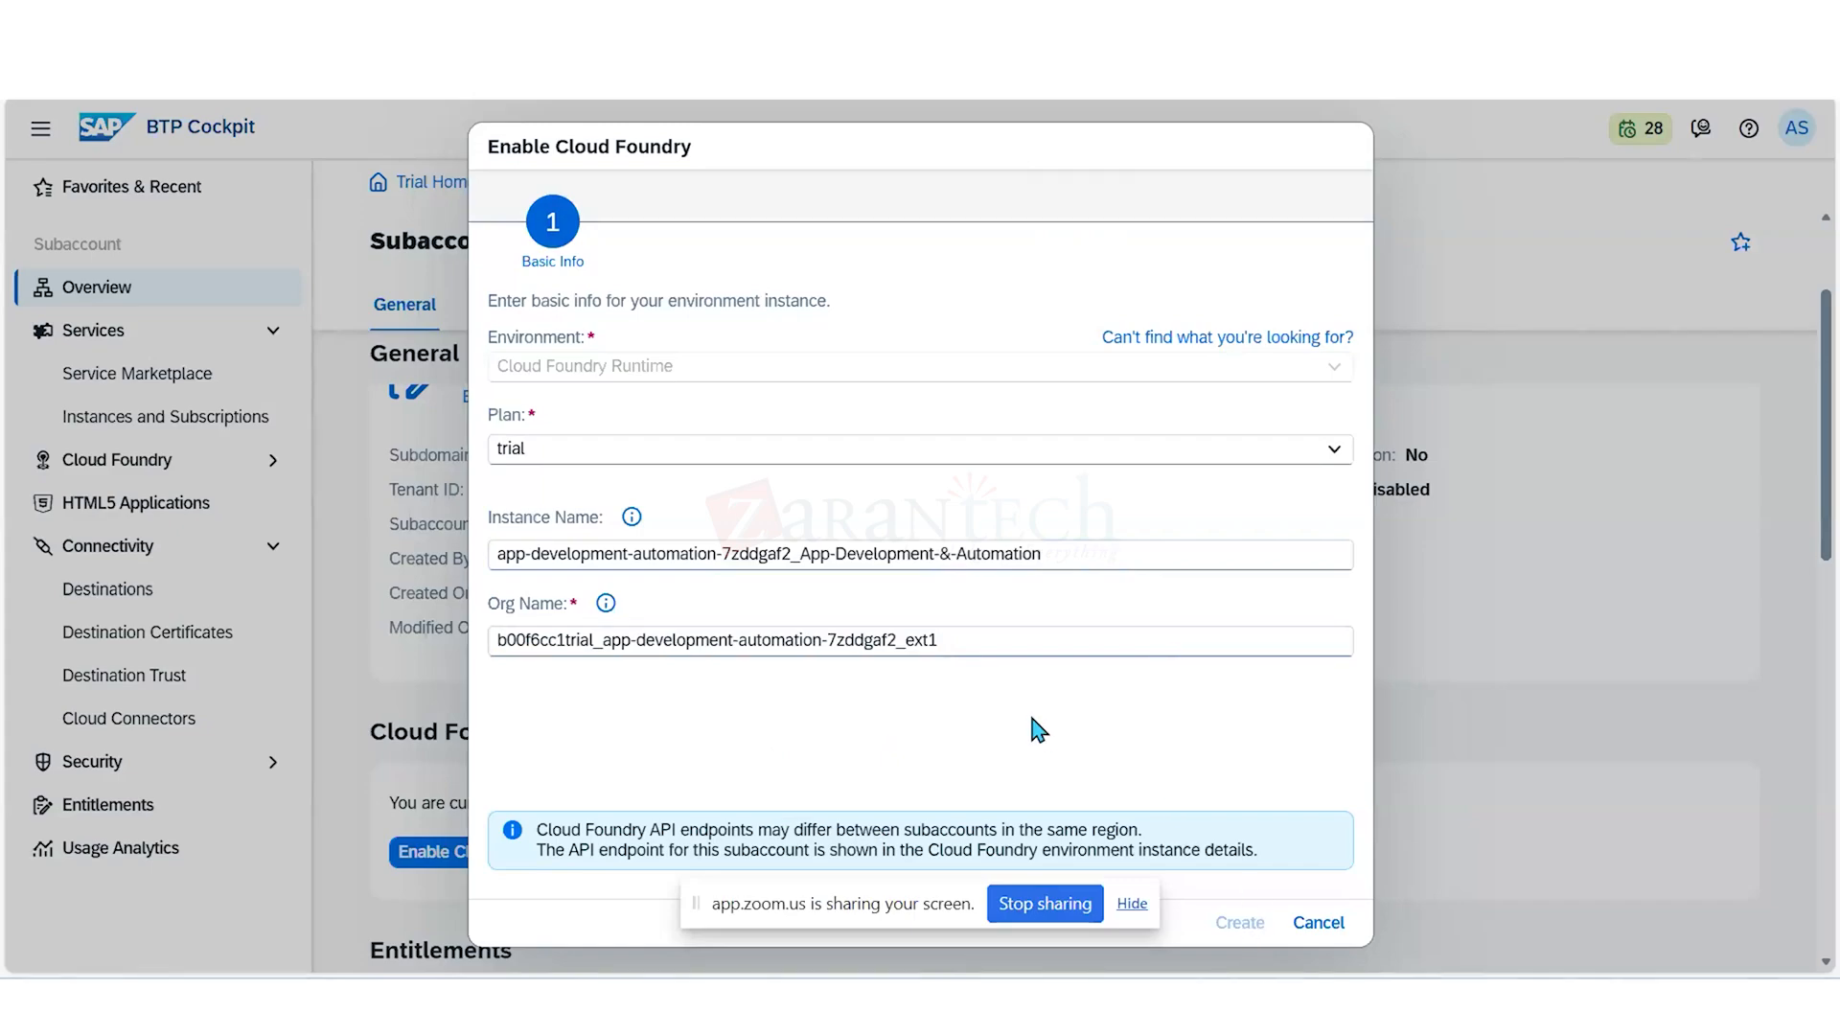
left_click(1318, 923)
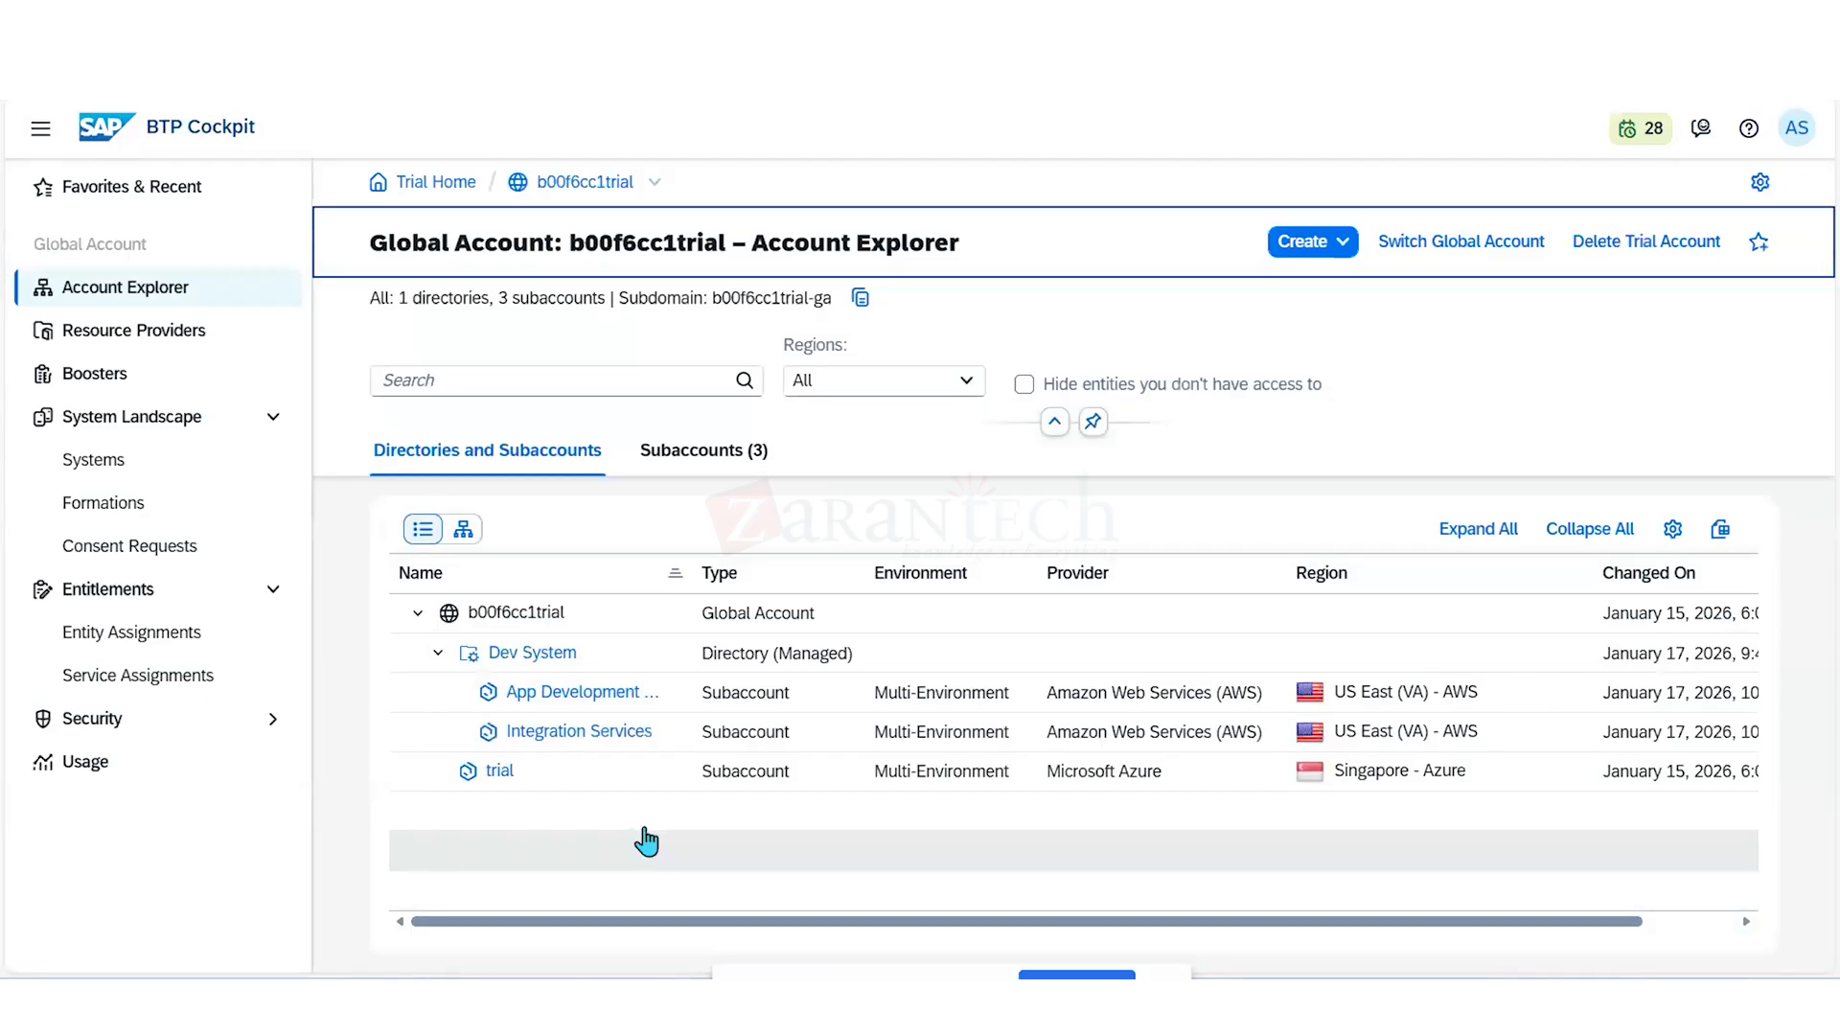
- Reopen the App Development & Automation subaccount, check its entitlements and enable Cloud Foundry with the trial plan and the proposed instance and org names
left_click(587, 694)
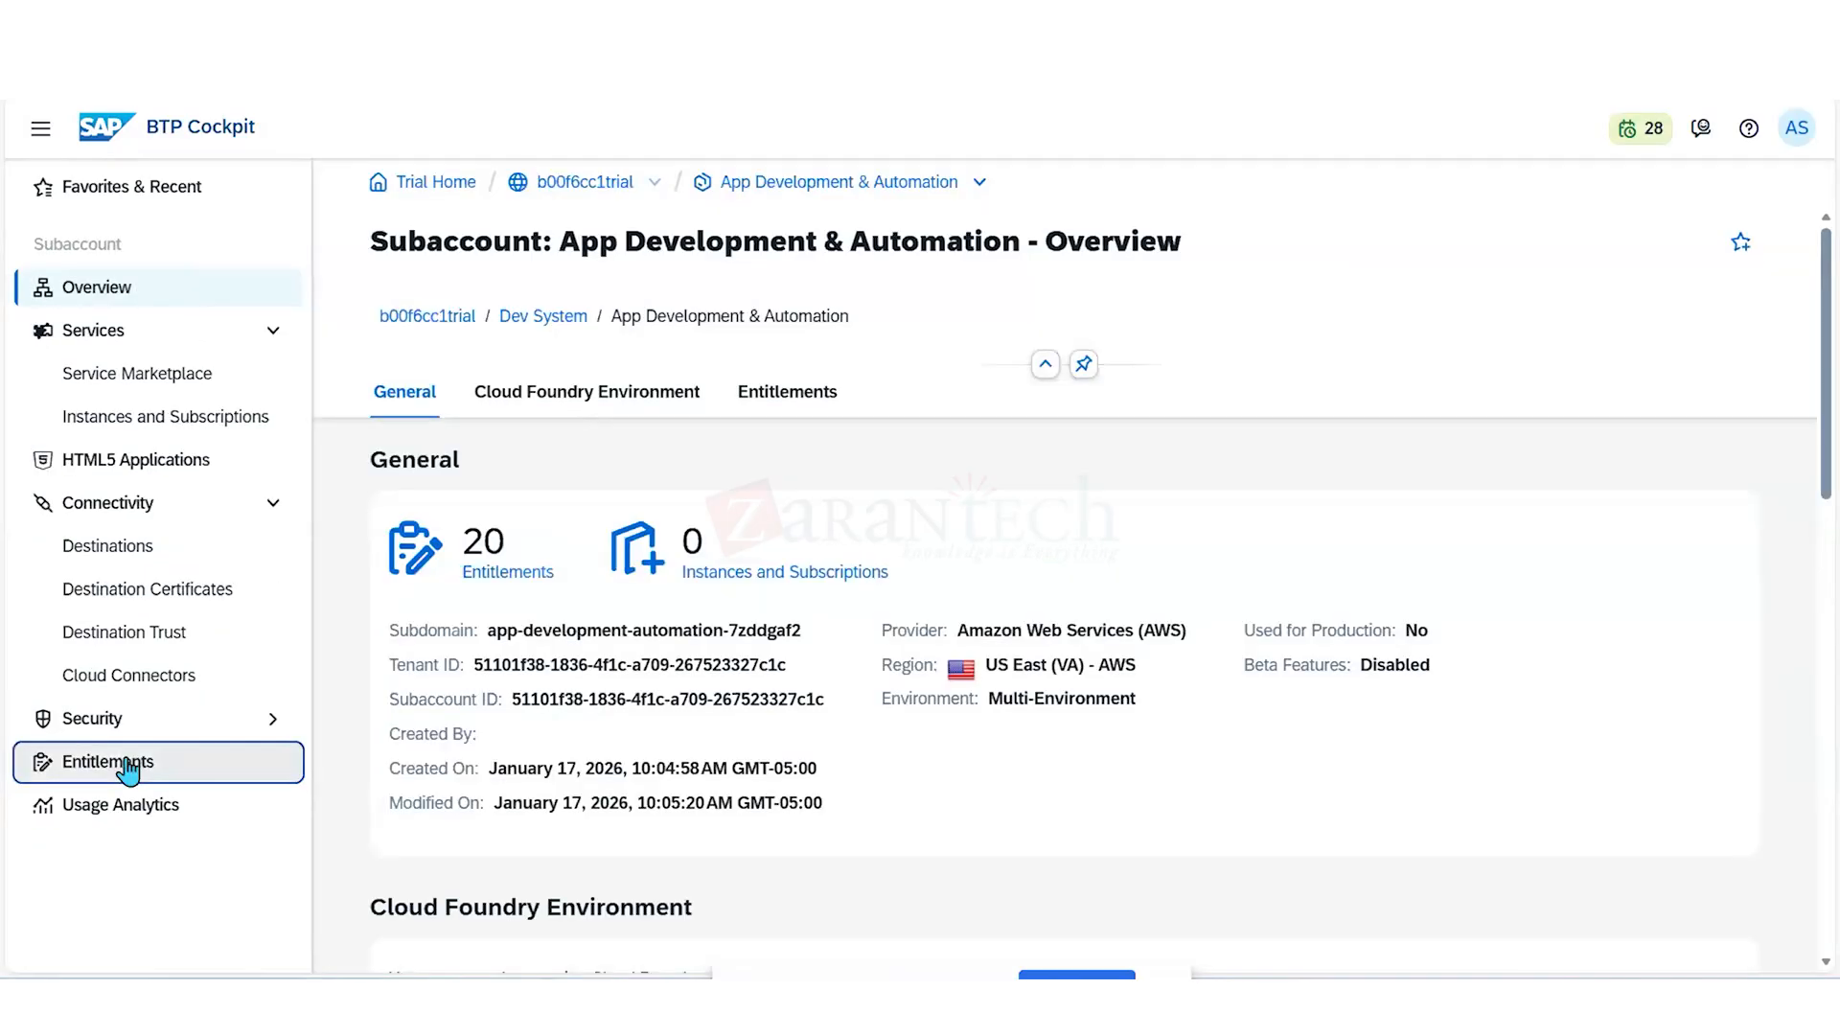
left_click(128, 764)
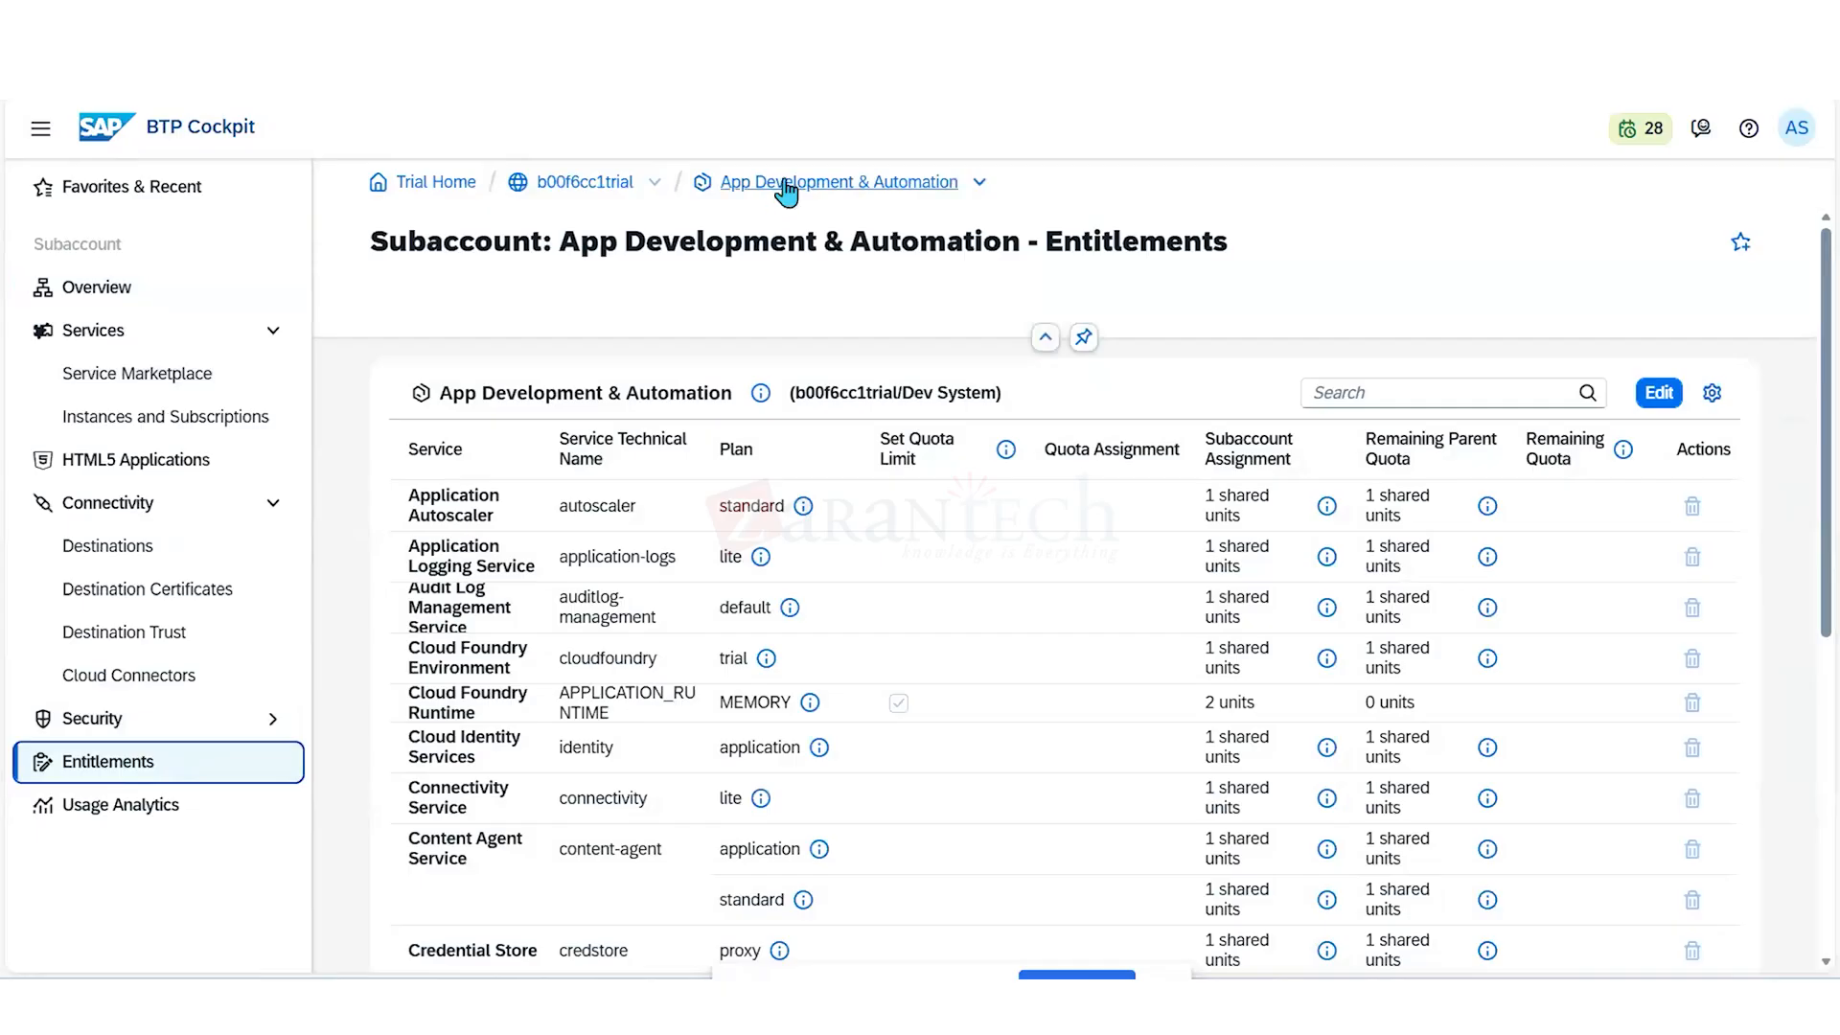
triple_click(783, 190)
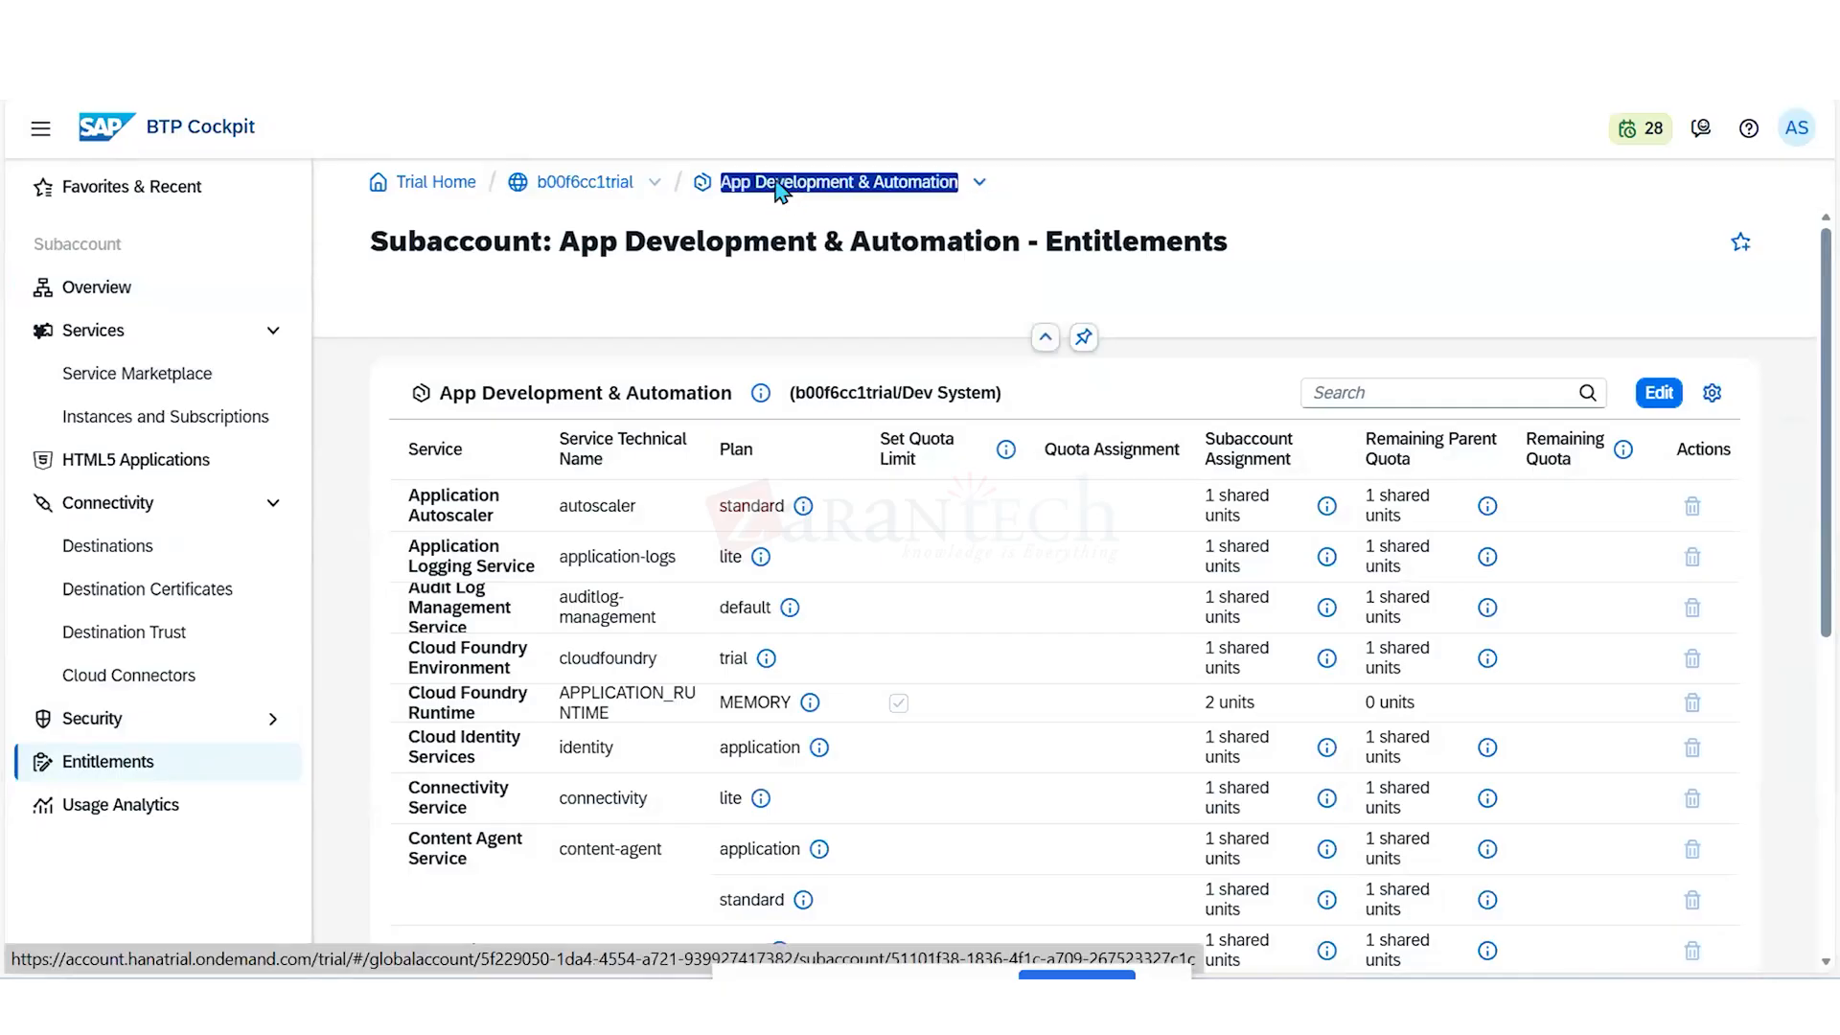
left_click(784, 188)
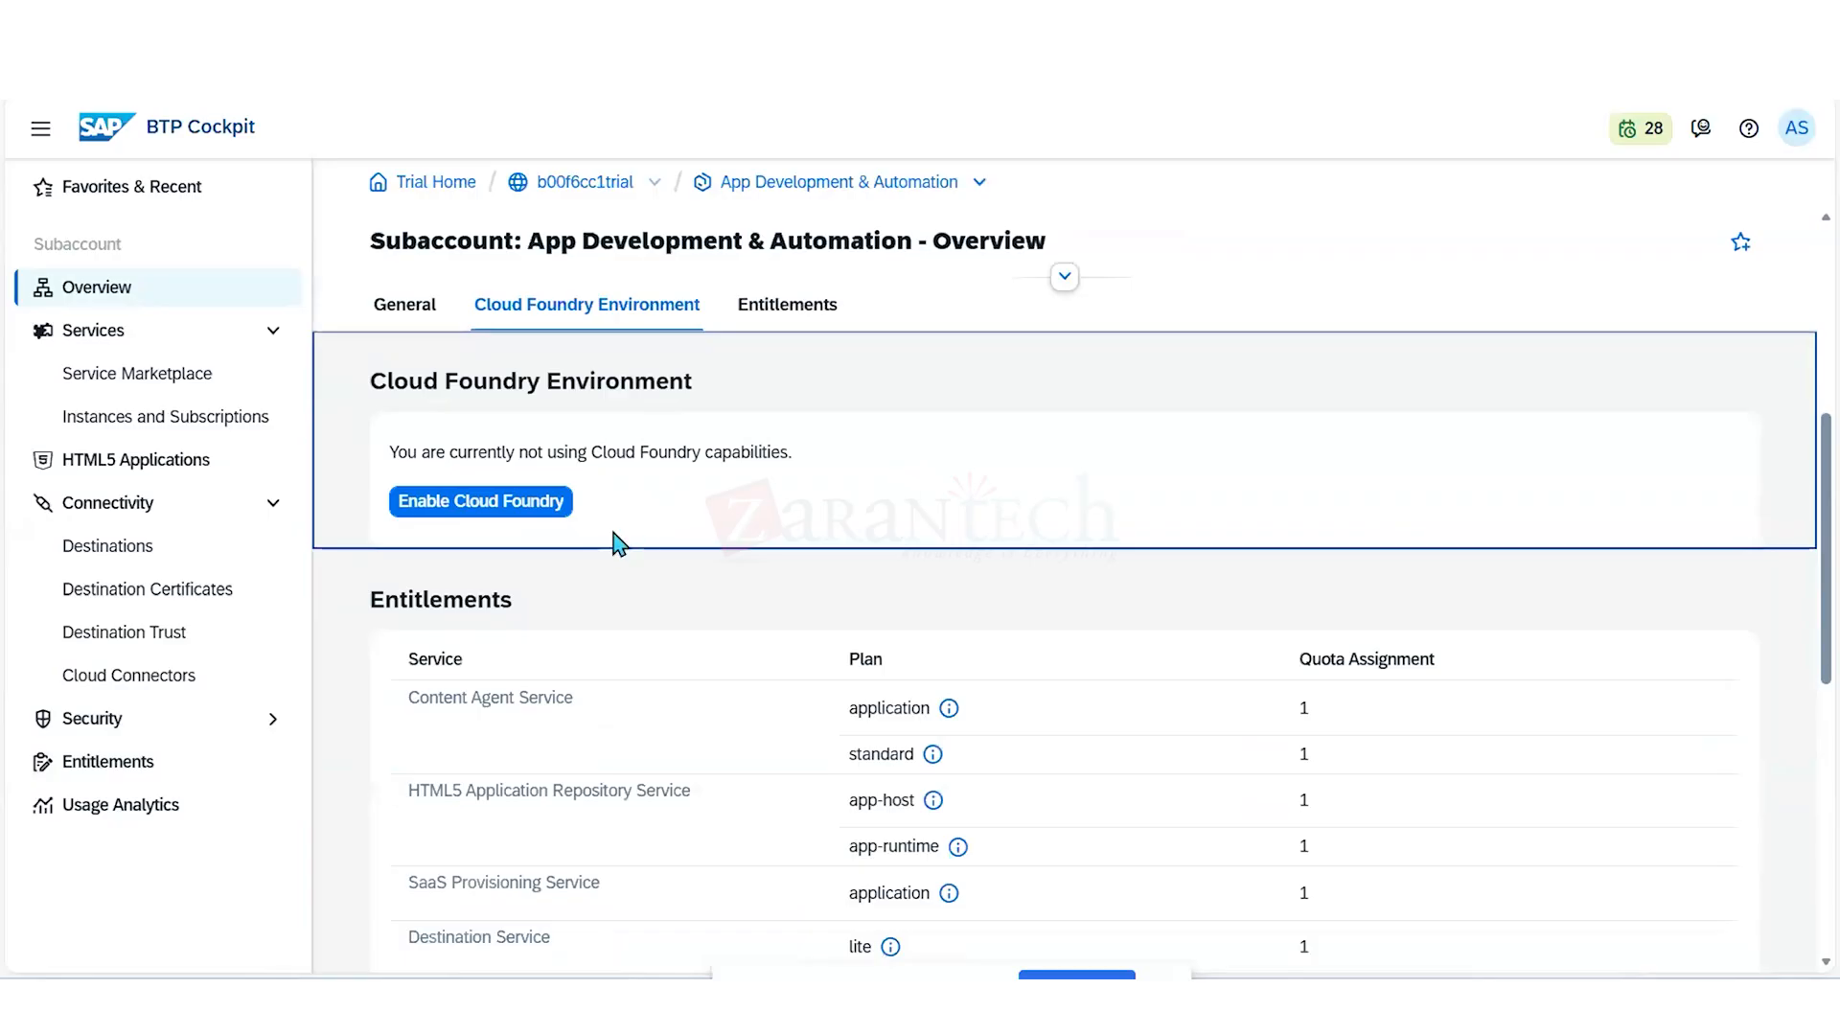
left_click(553, 519)
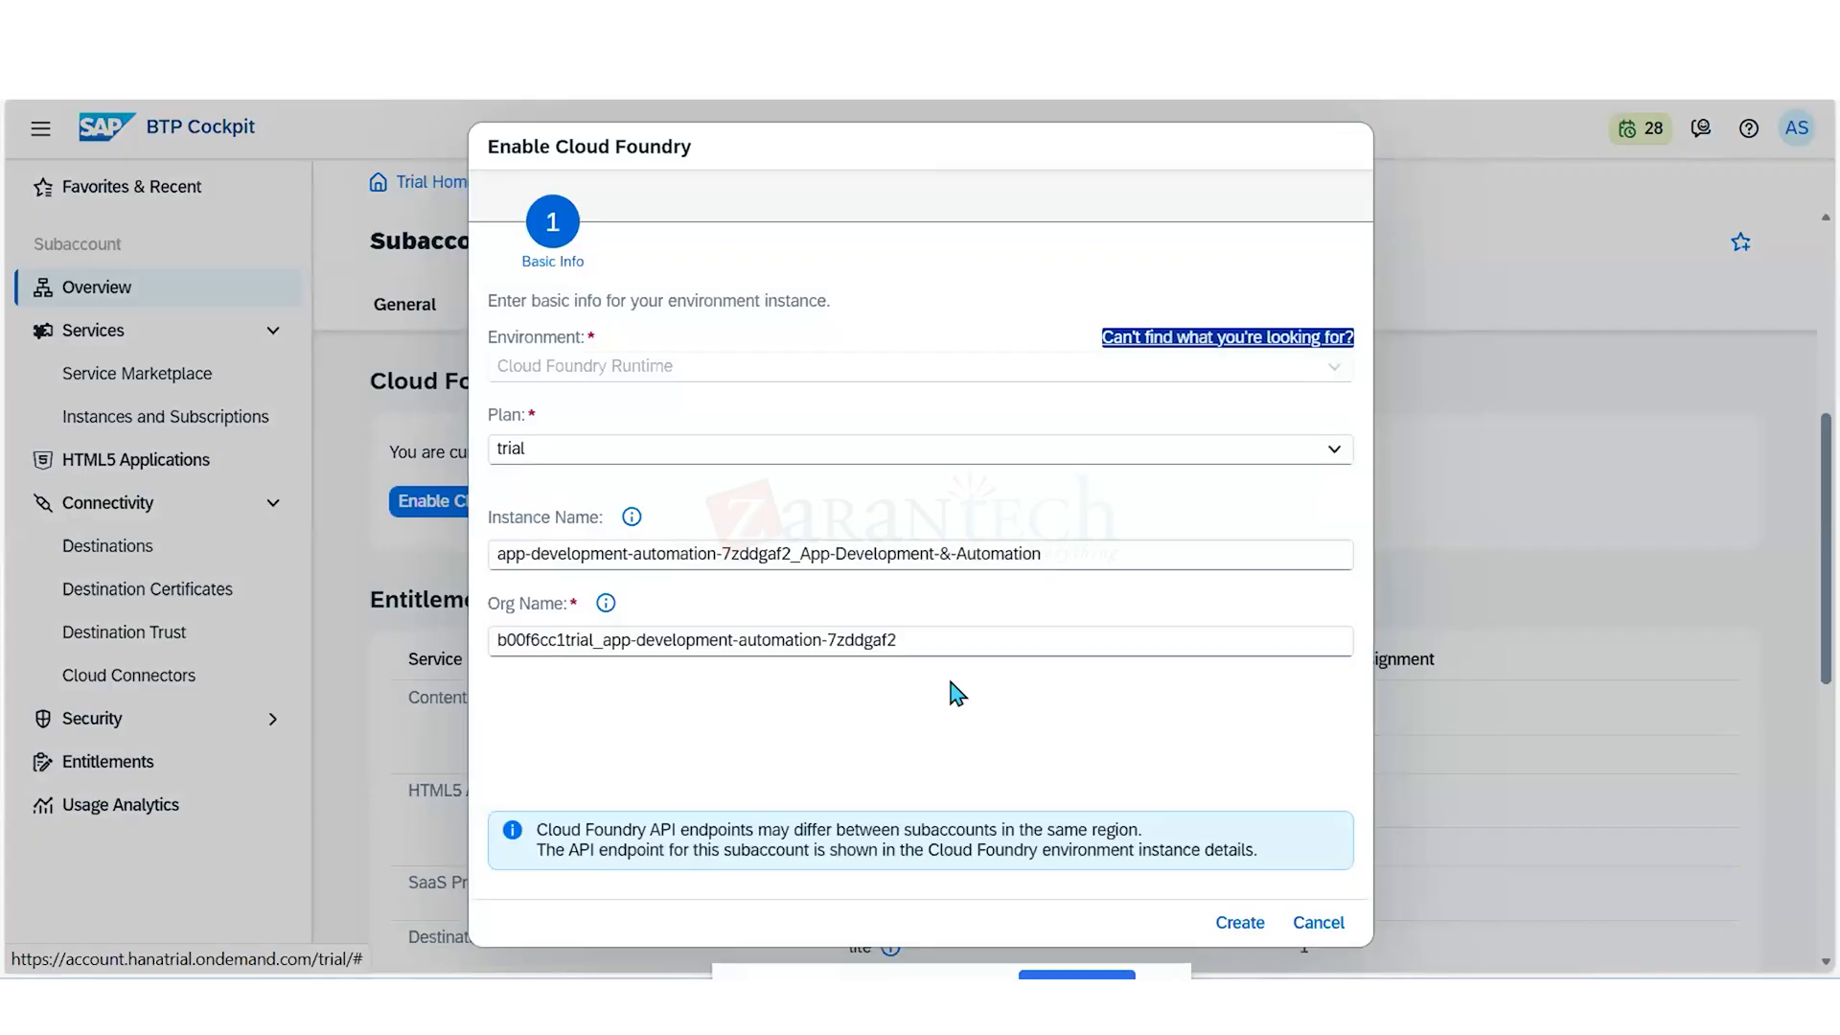
left_click(1240, 922)
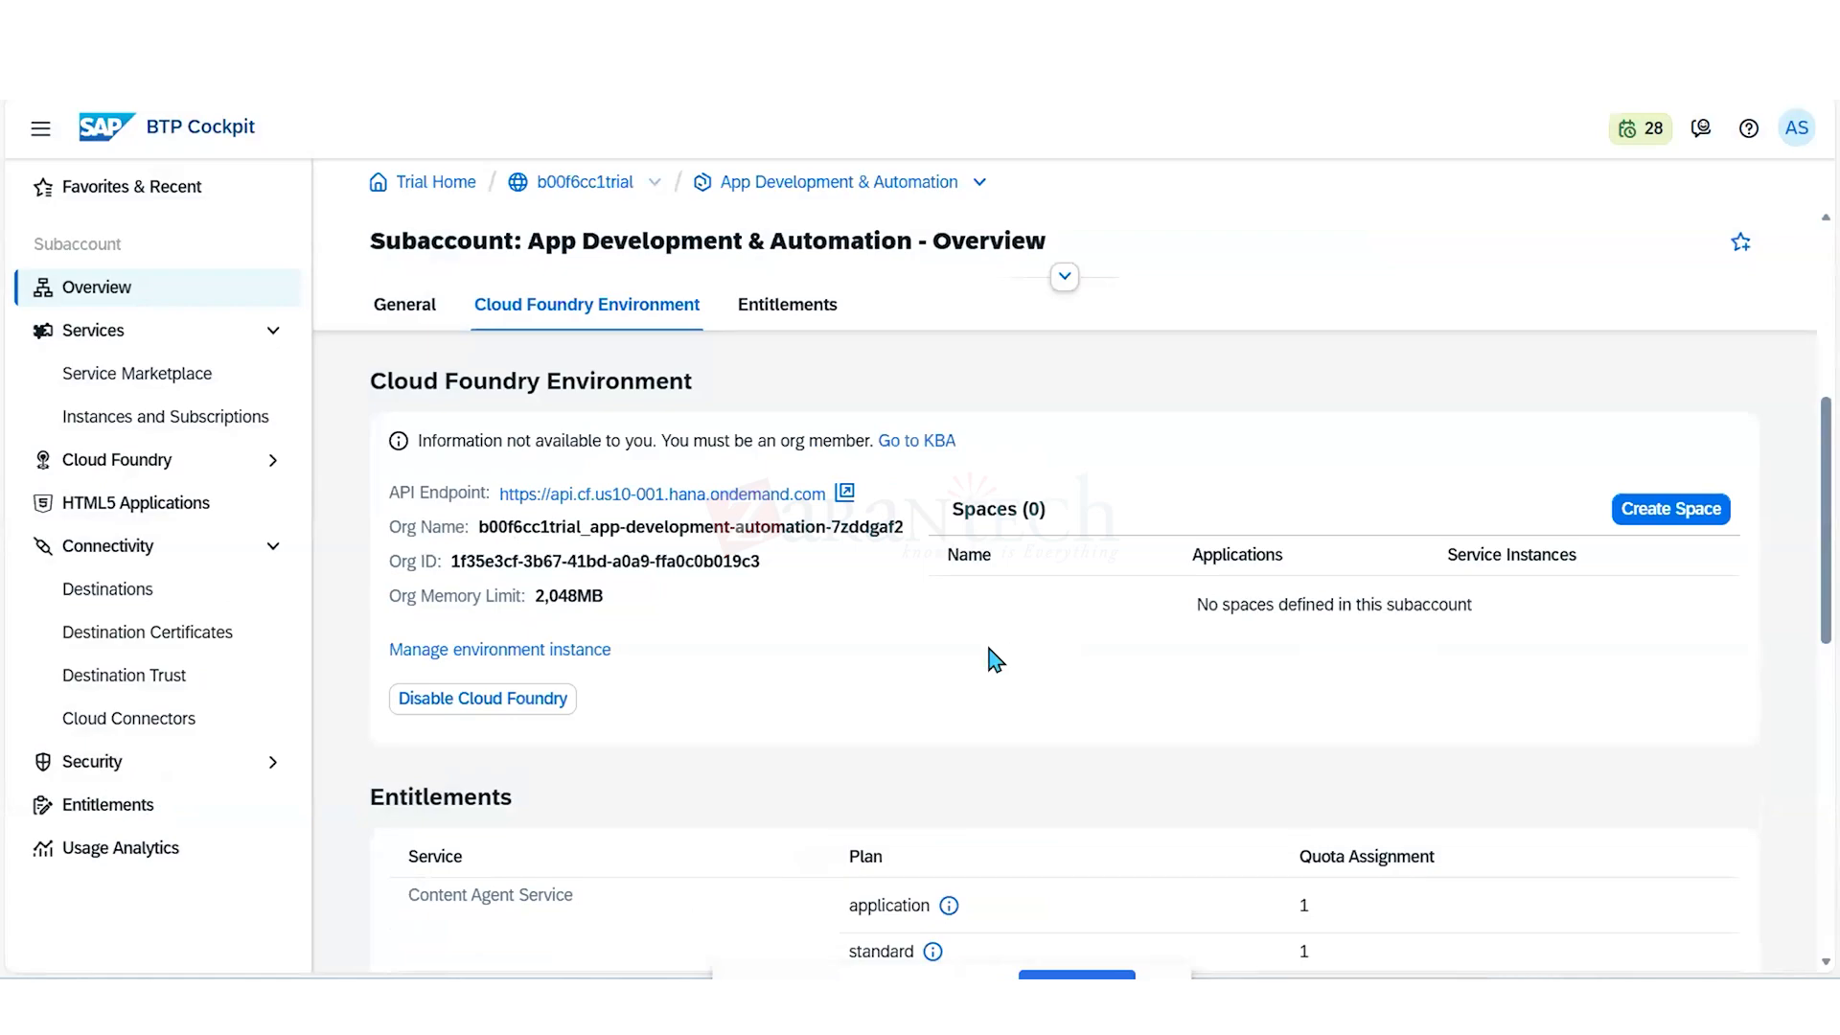
- Create the Cloud Foundry space Dev_AppDevelopment with the Space Developer, Space Supporter, Space Manager and Space Auditor roles
left_click(1658, 525)
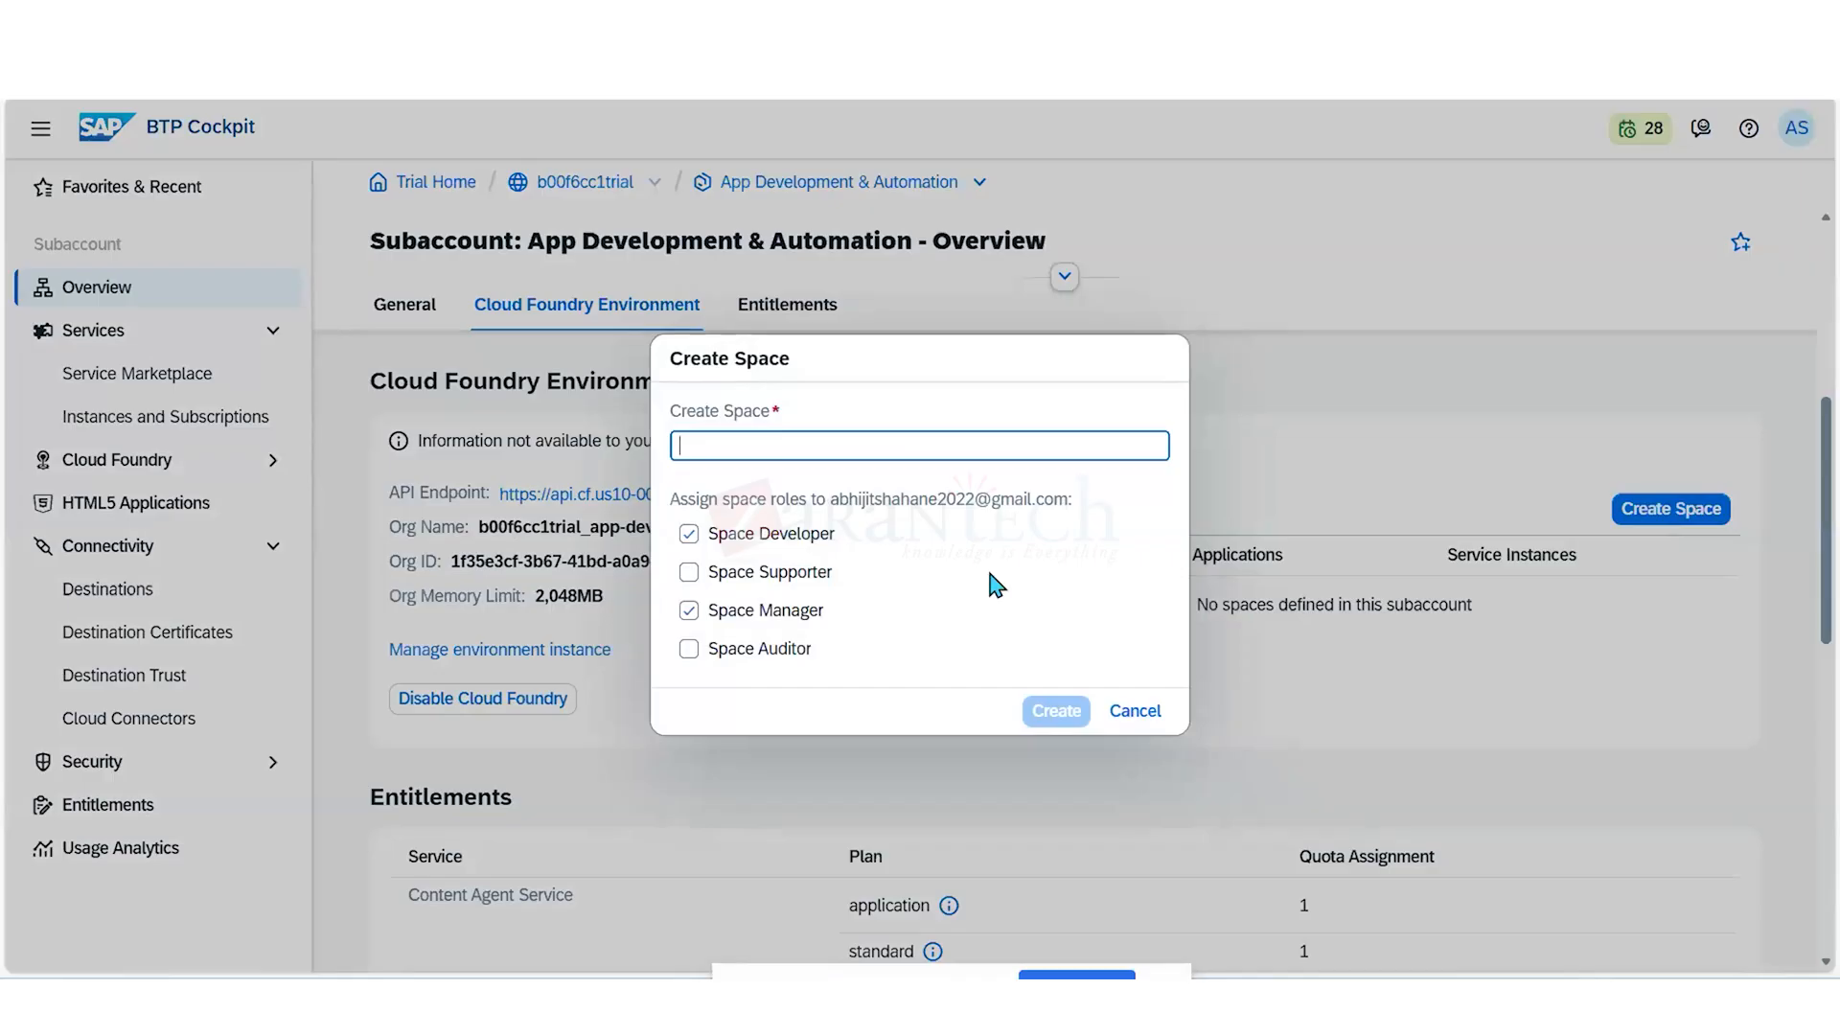
type("Dev")
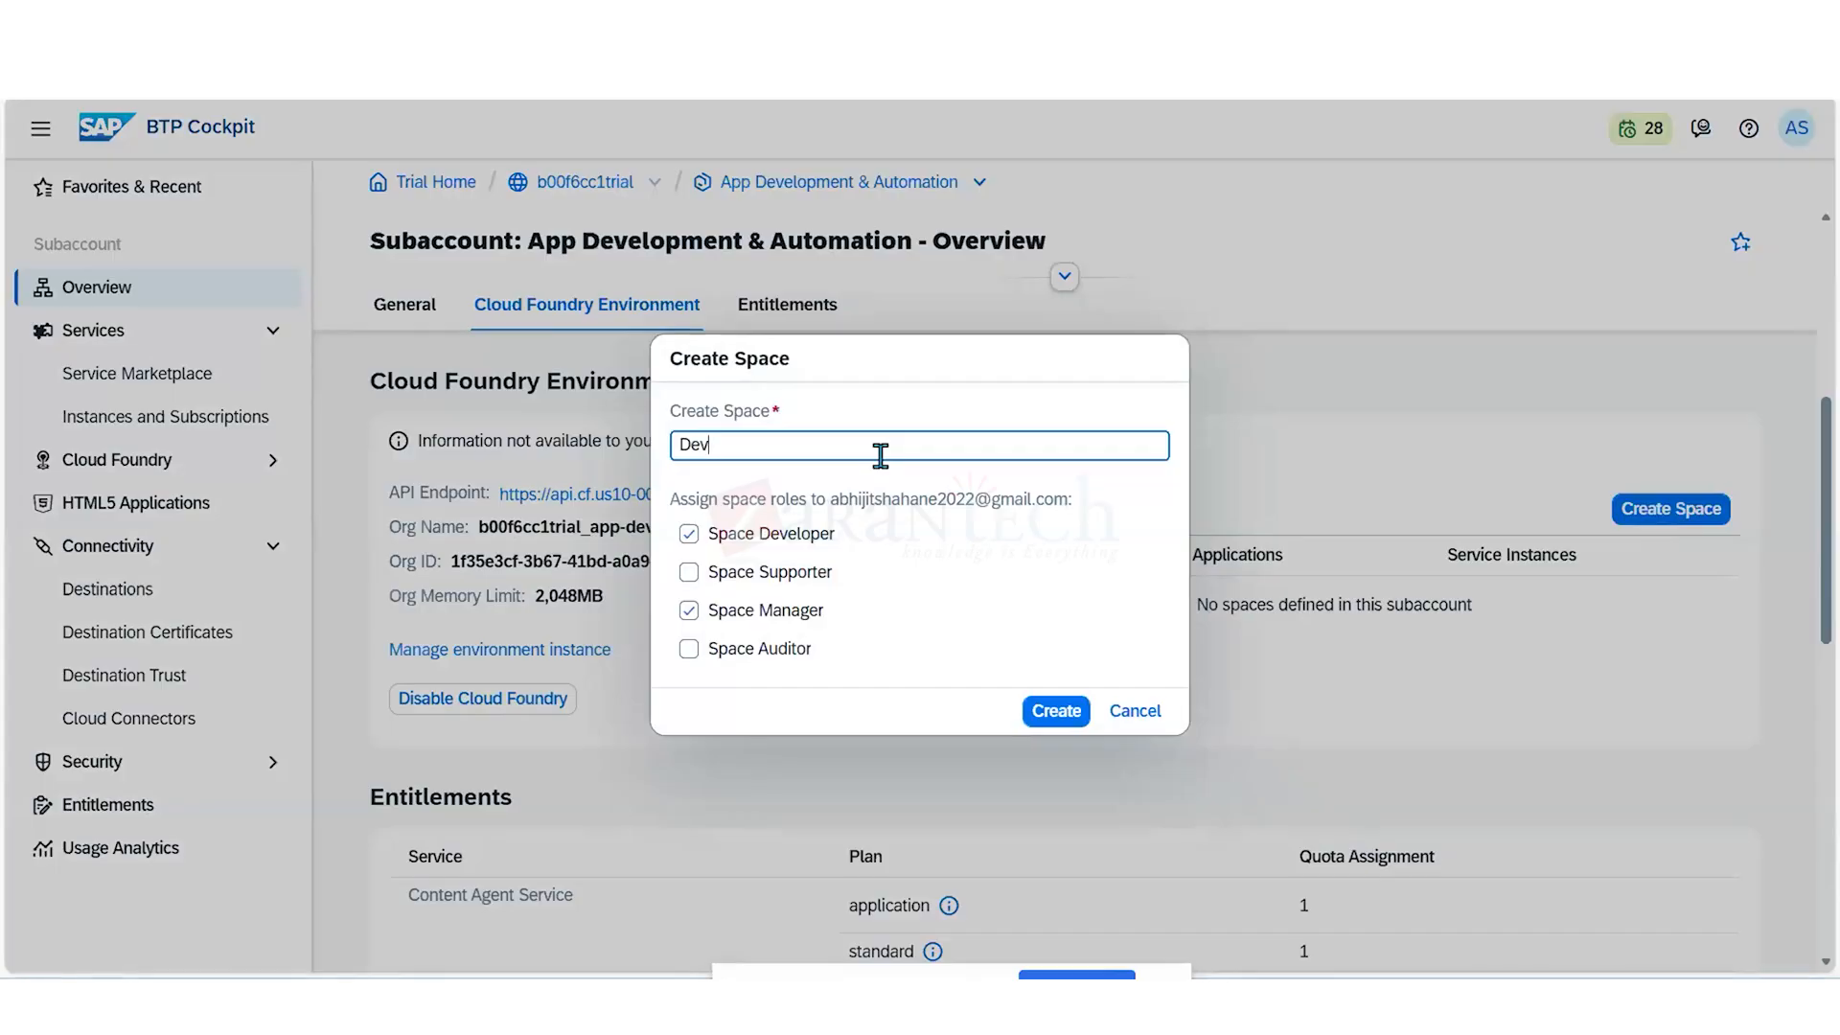
type("_AppDevelopment")
left_click(757, 448)
left_click(757, 447)
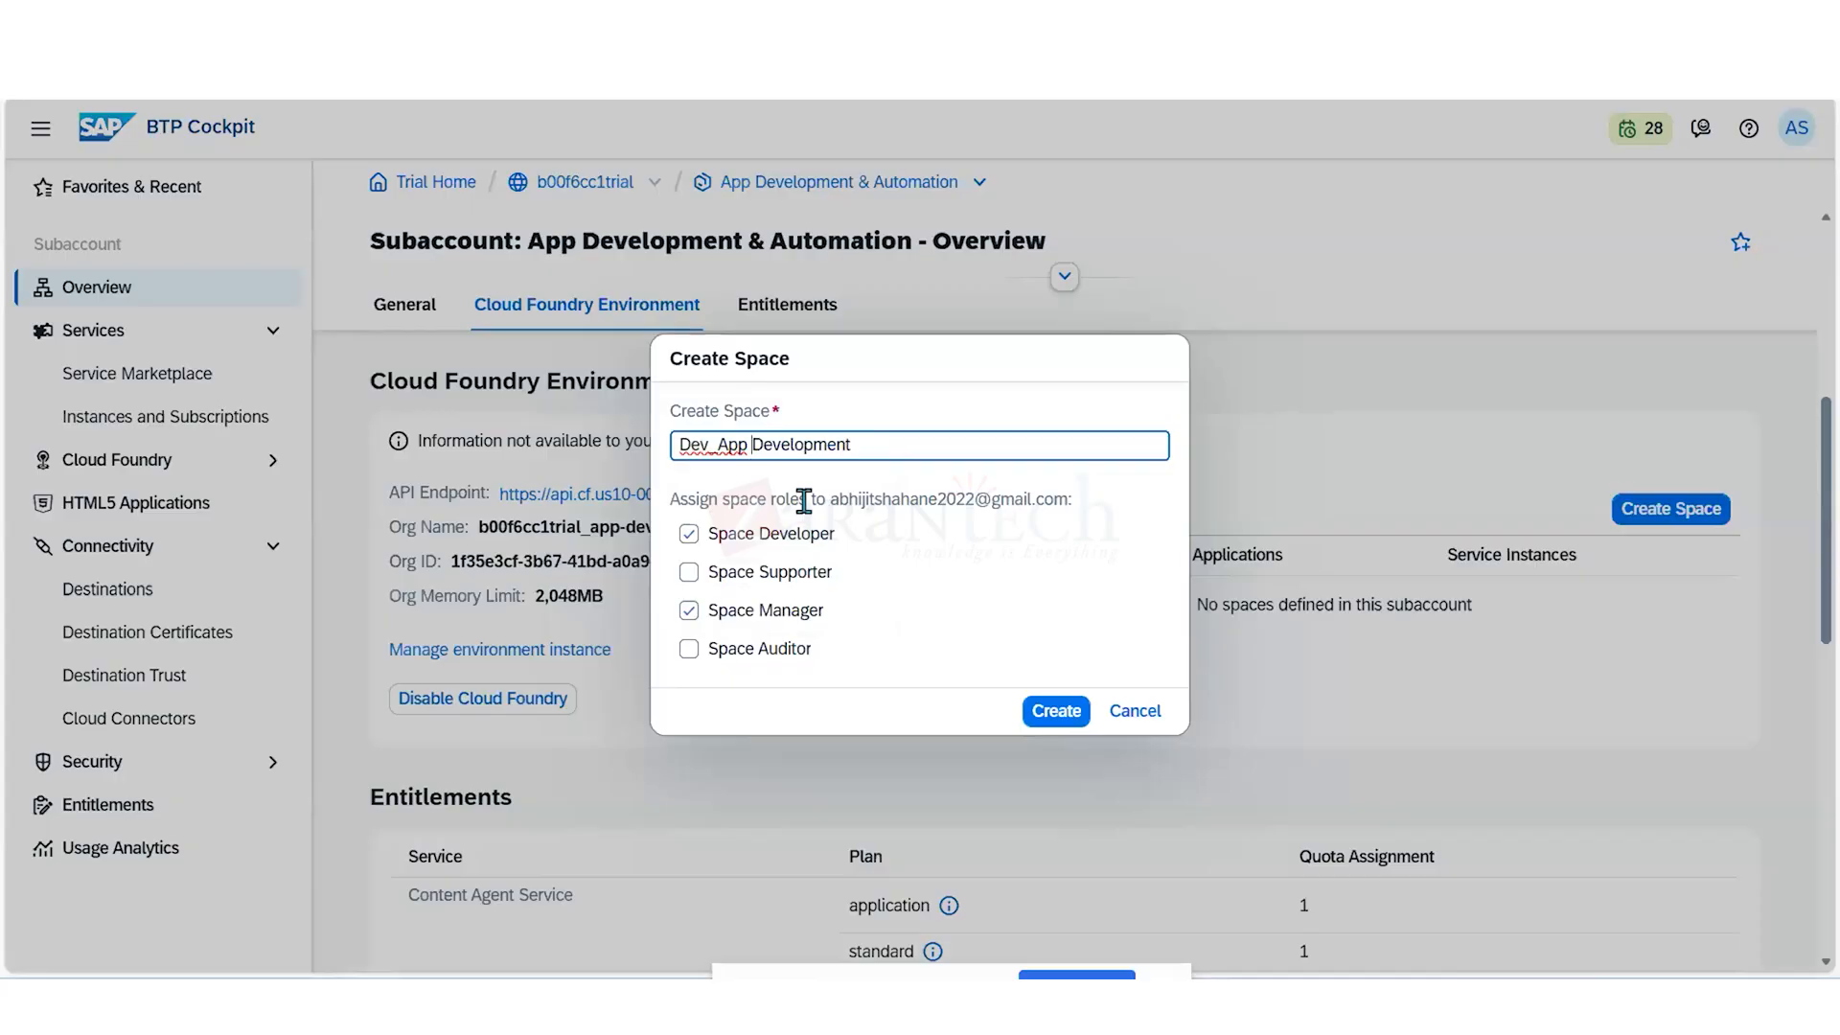
left_click(753, 574)
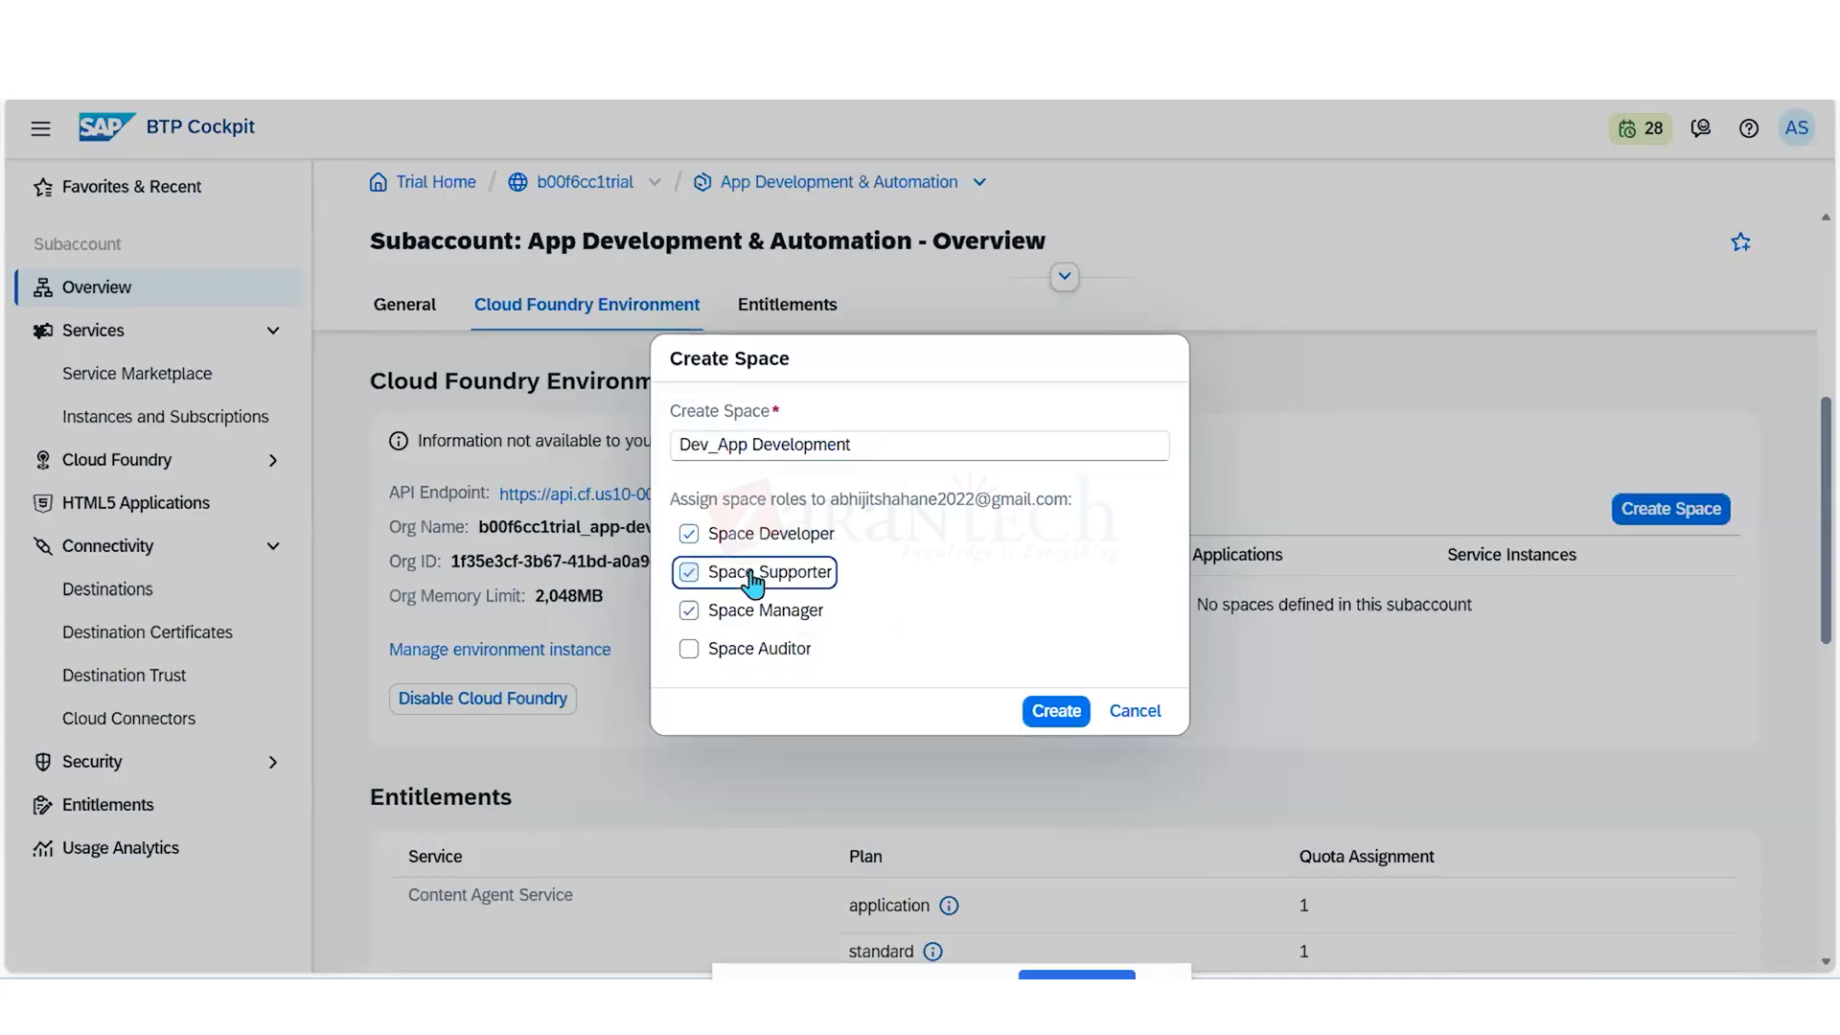
left_click(759, 447)
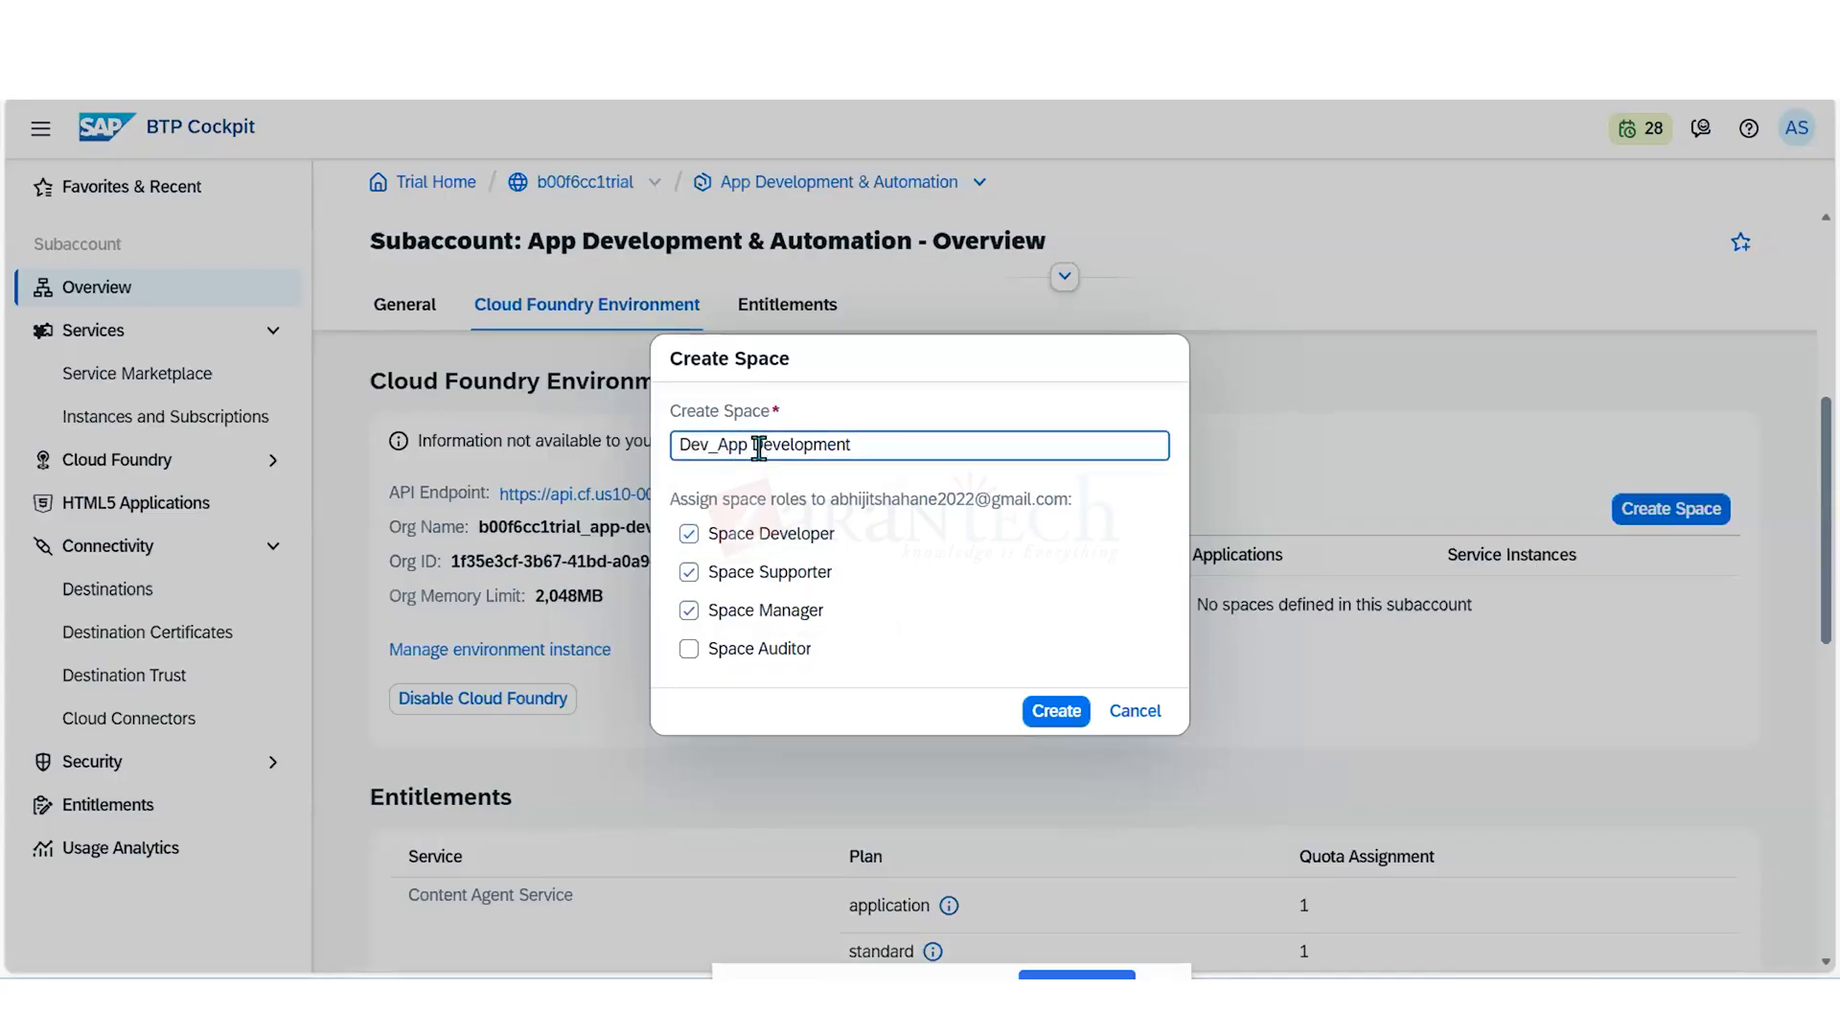
key("BackSpace")
left_click(688, 648)
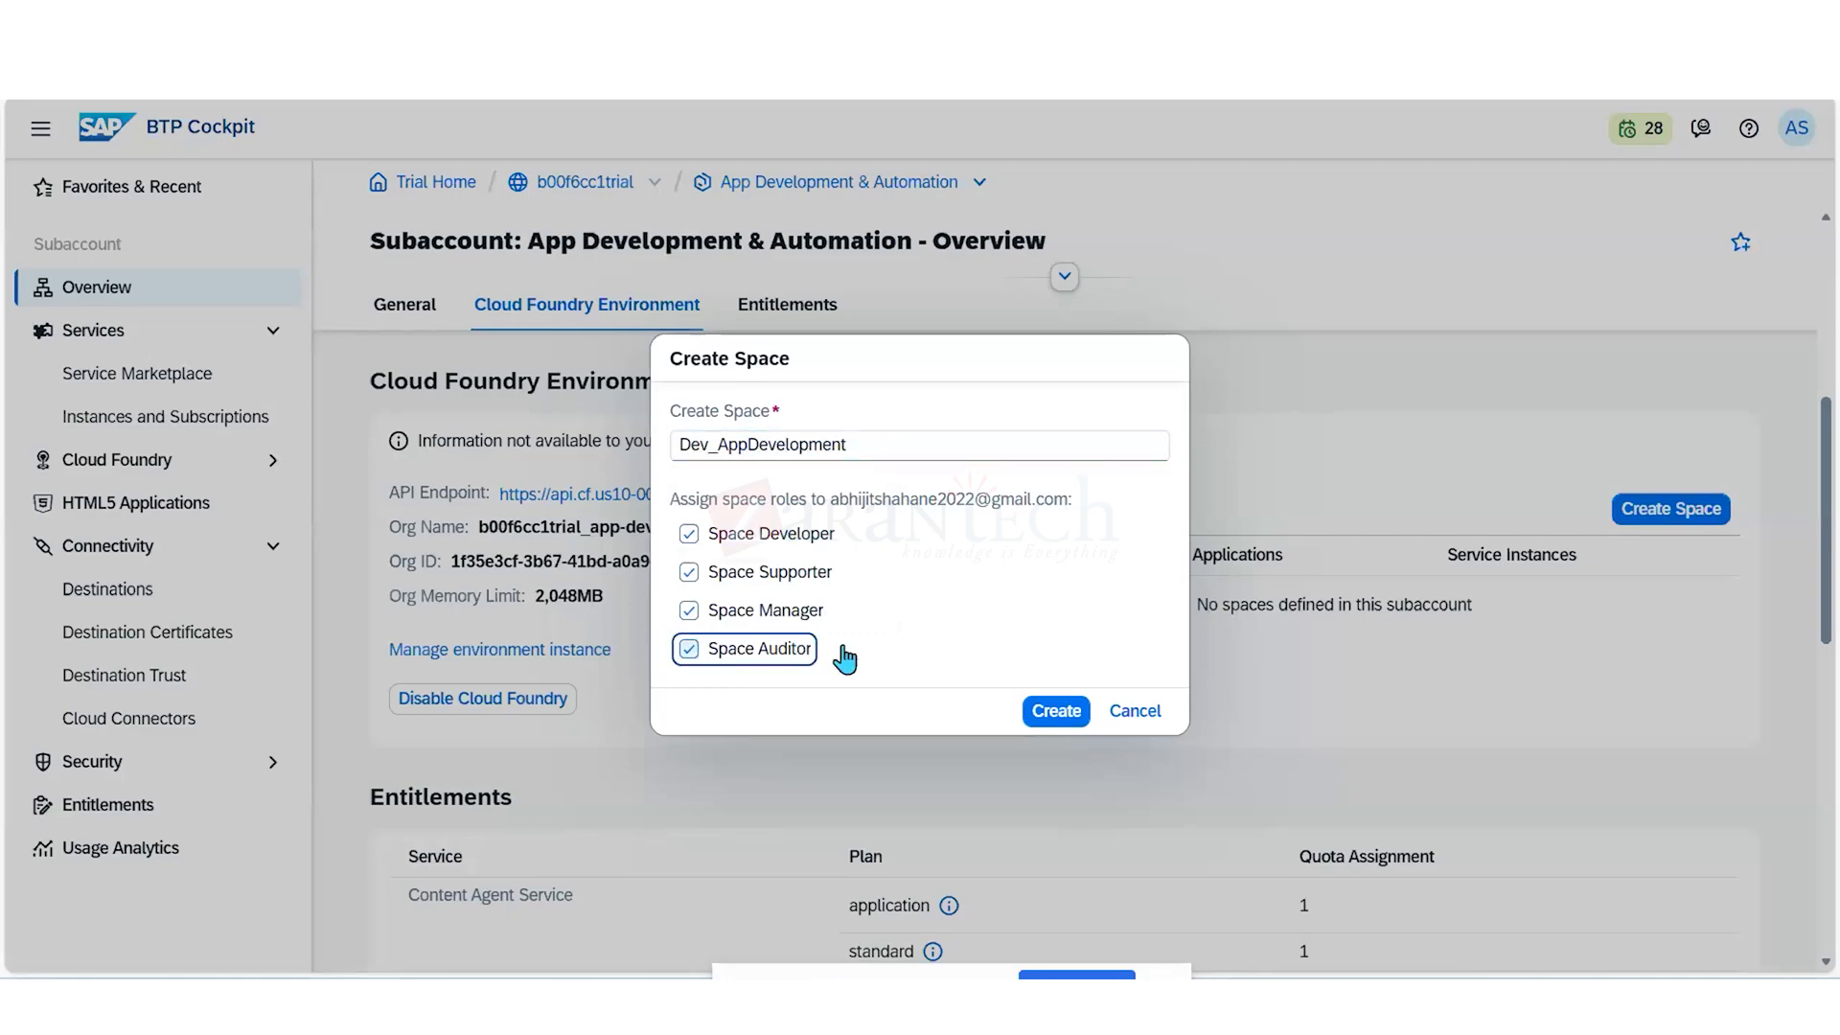
left_click(1056, 711)
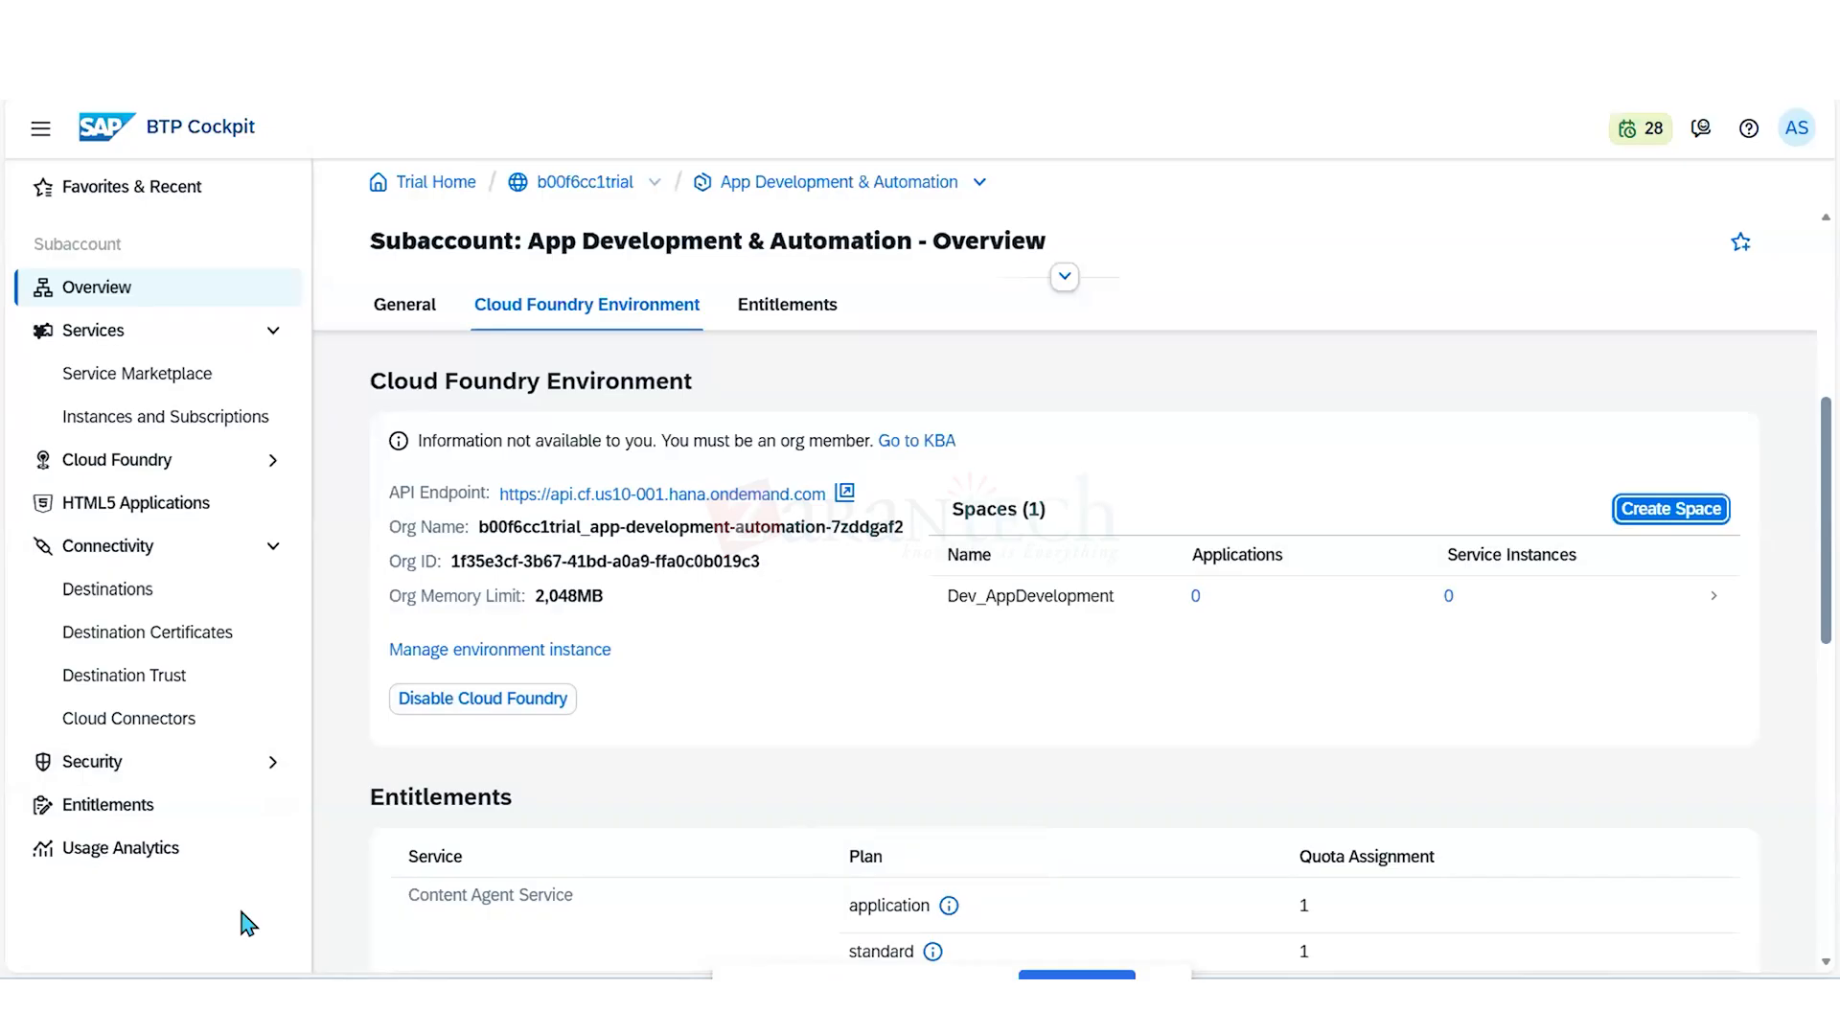
- Open the Dev System directory from the global account and display the entity assignments for Dev System
double_click(576, 184)
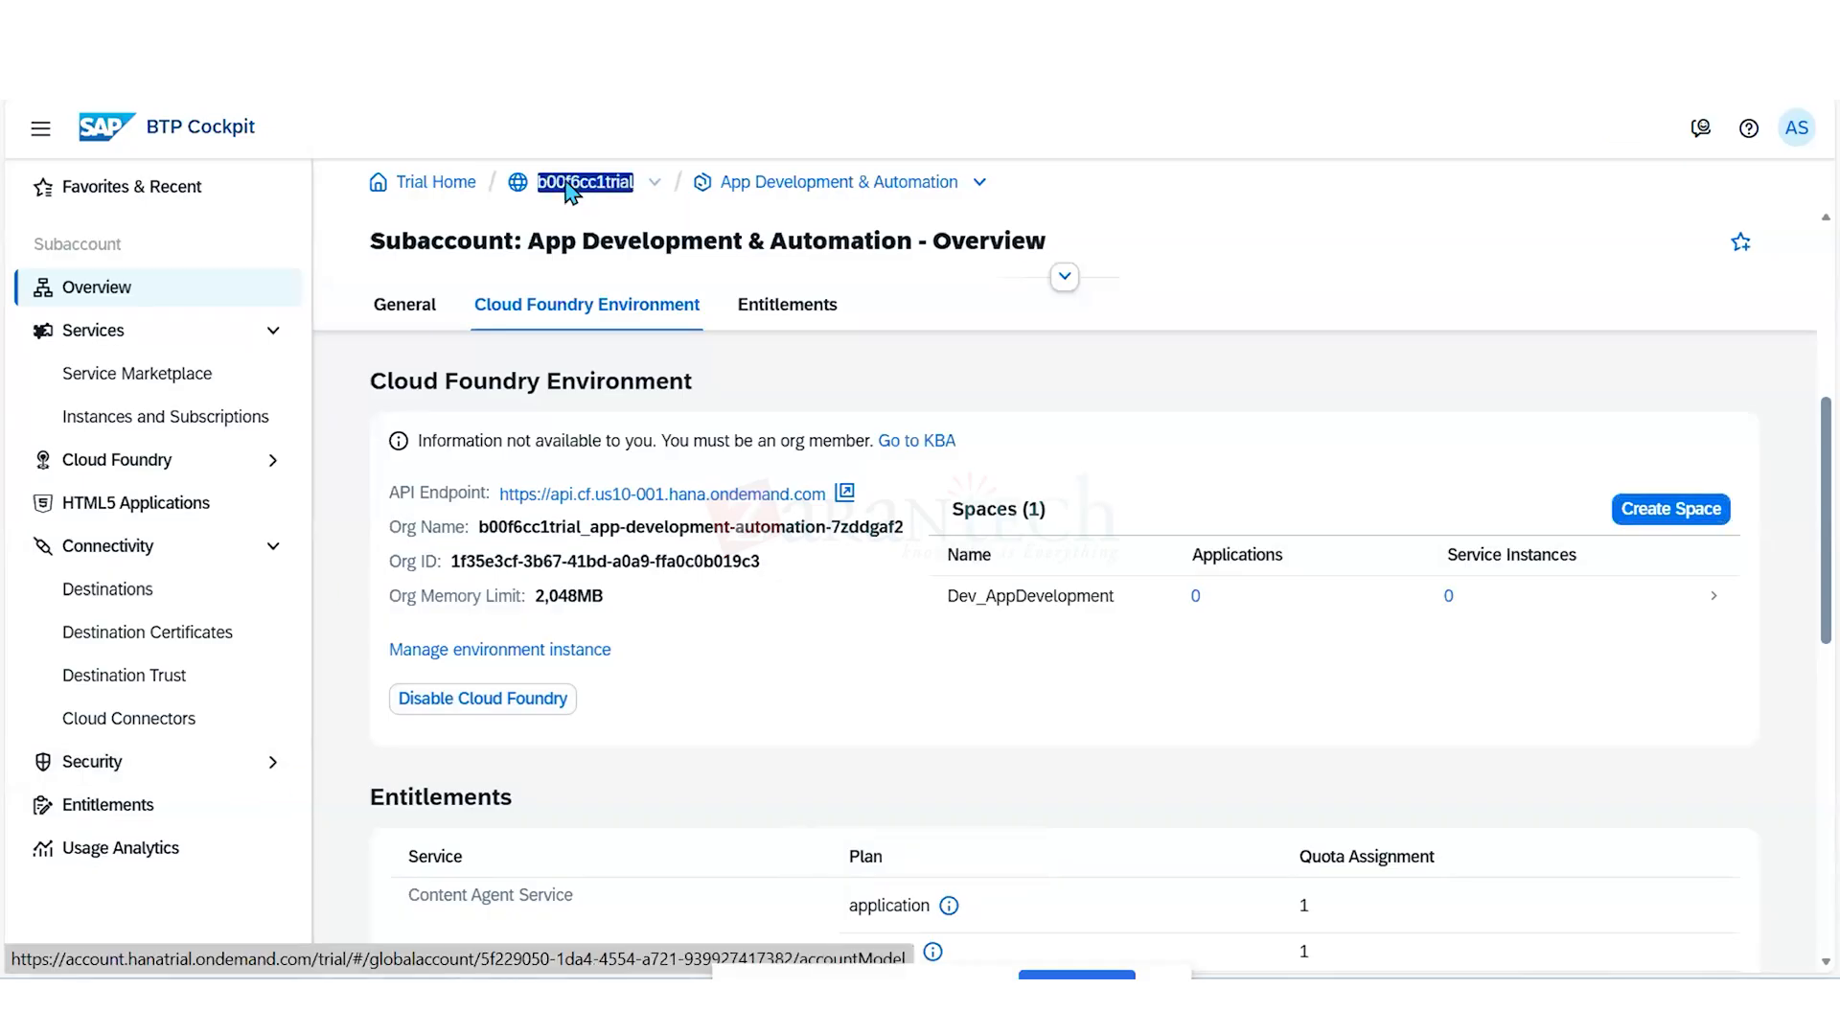
left_click(575, 182)
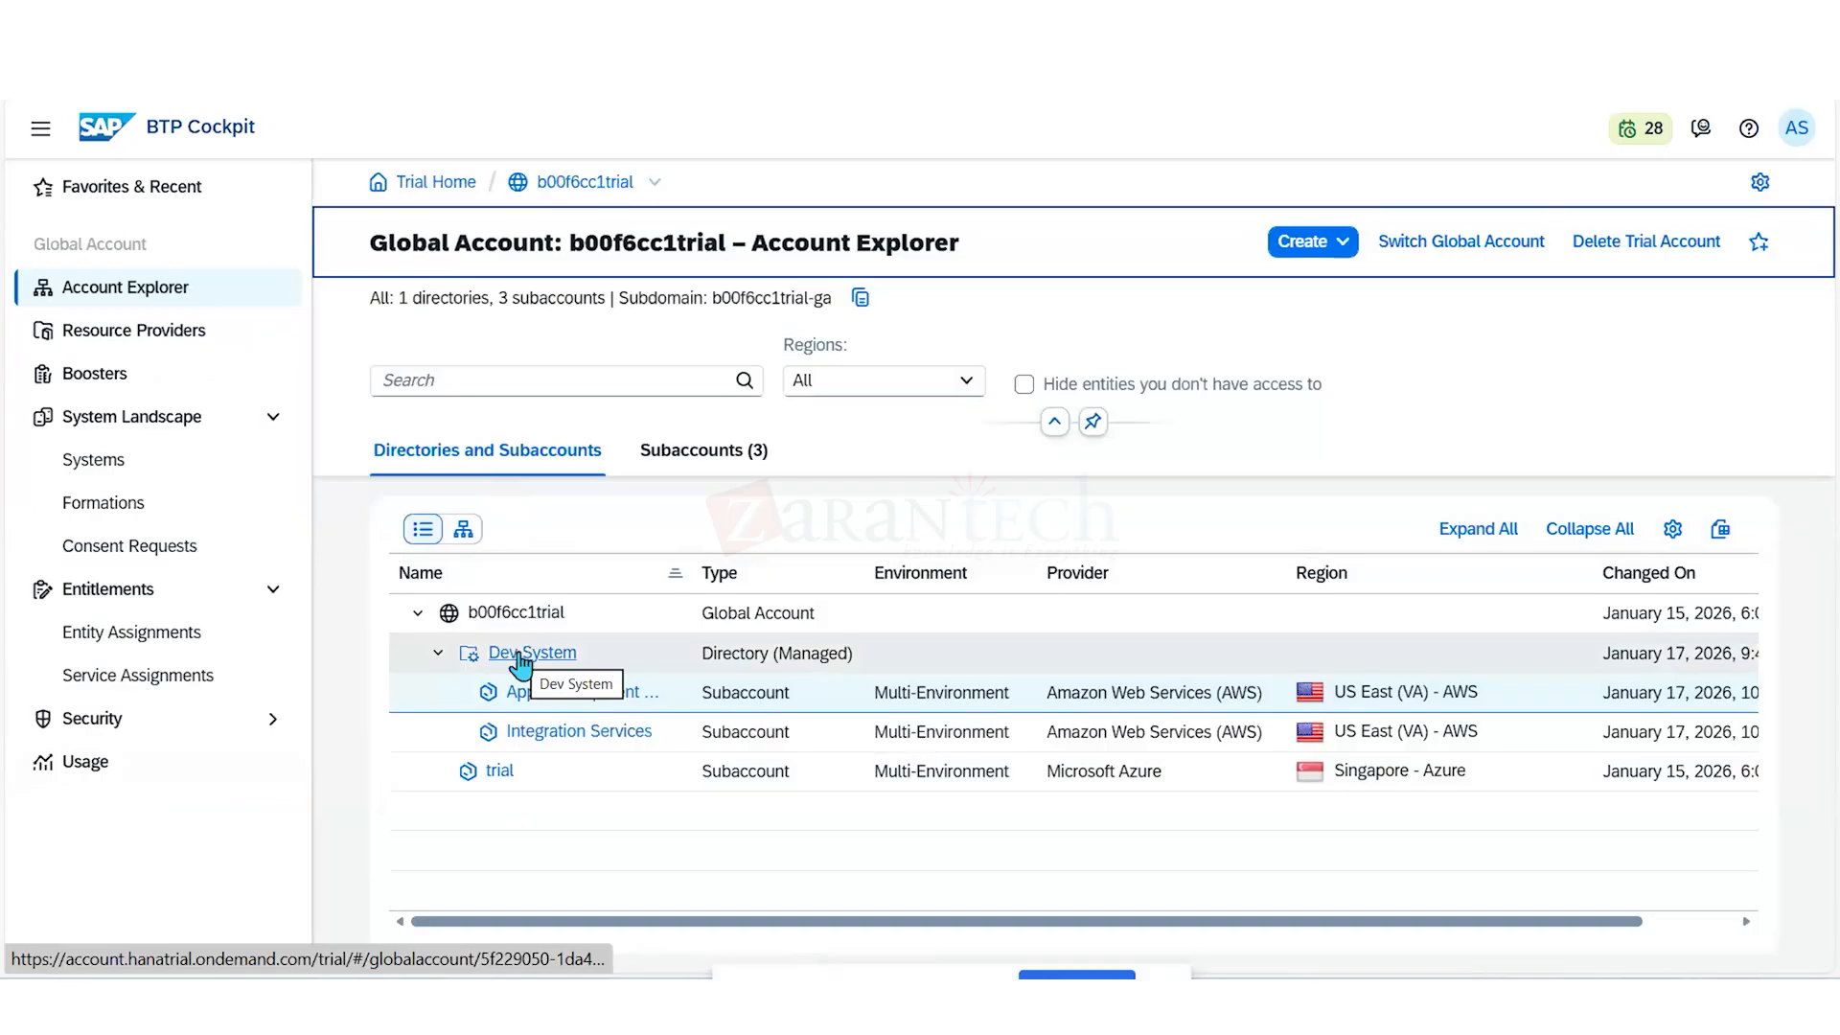
left_click(523, 657)
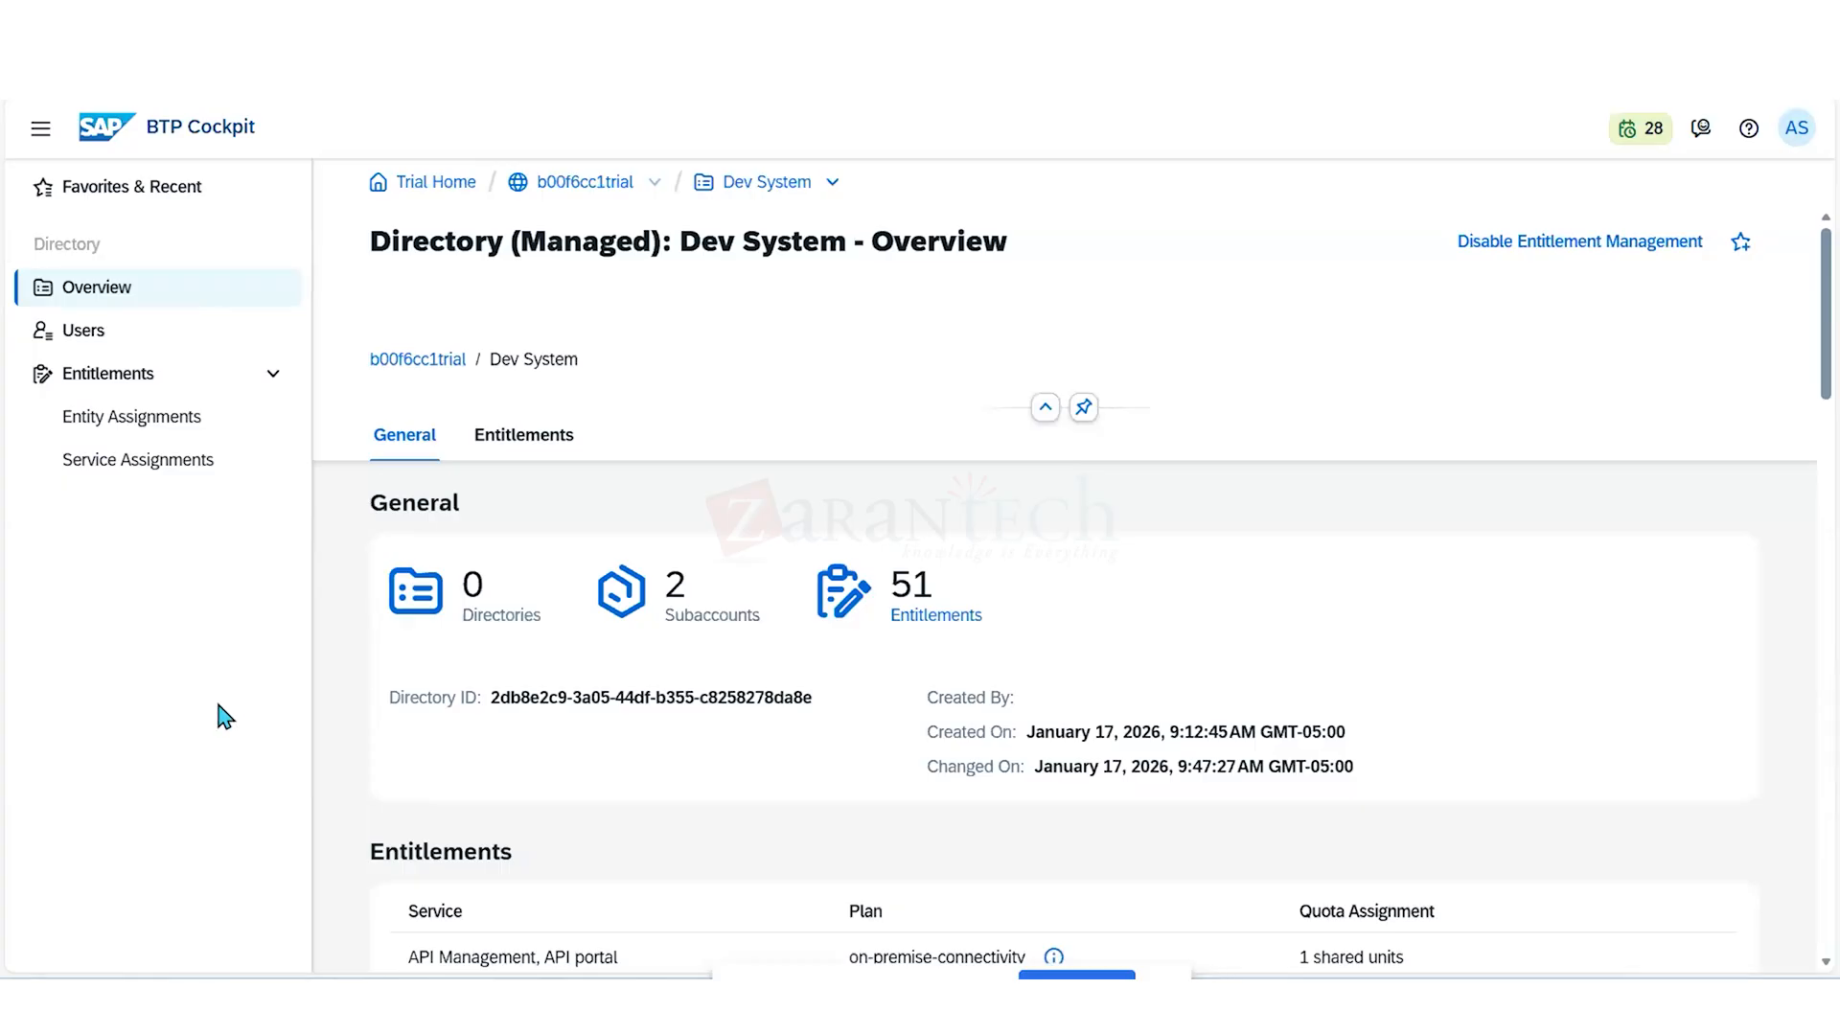
left_click(158, 418)
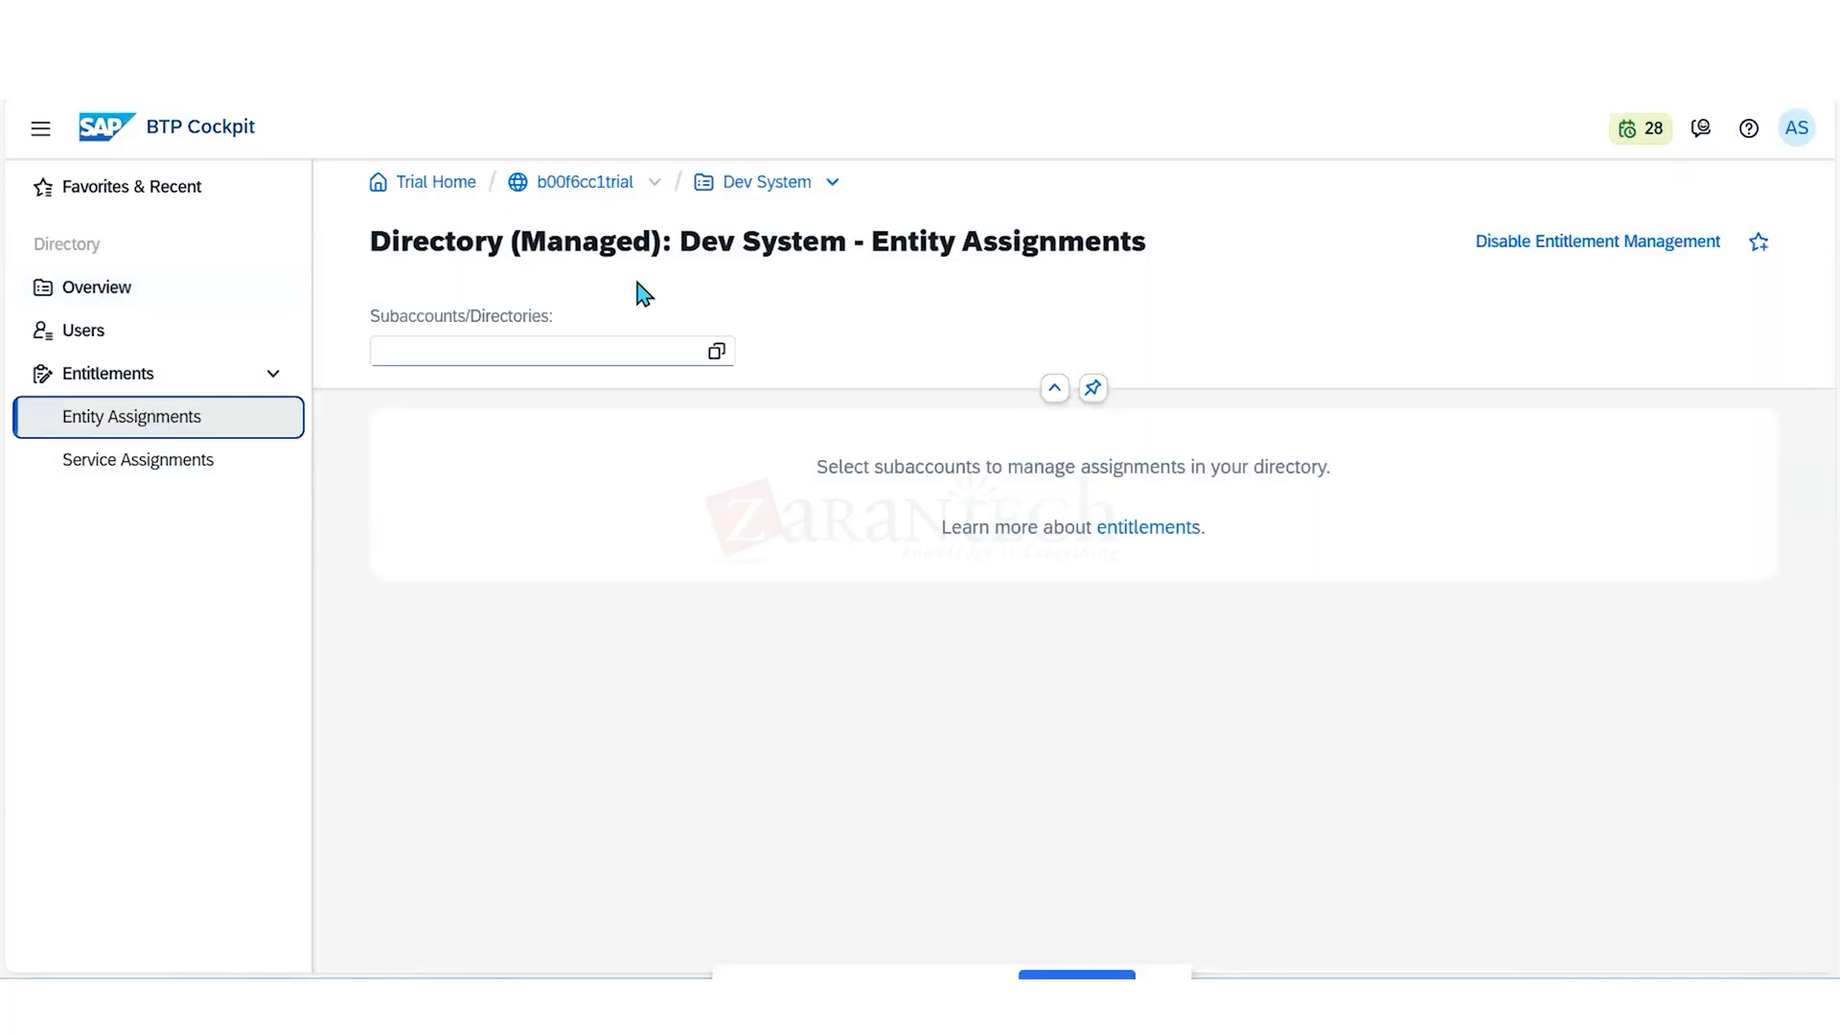
left_click(717, 352)
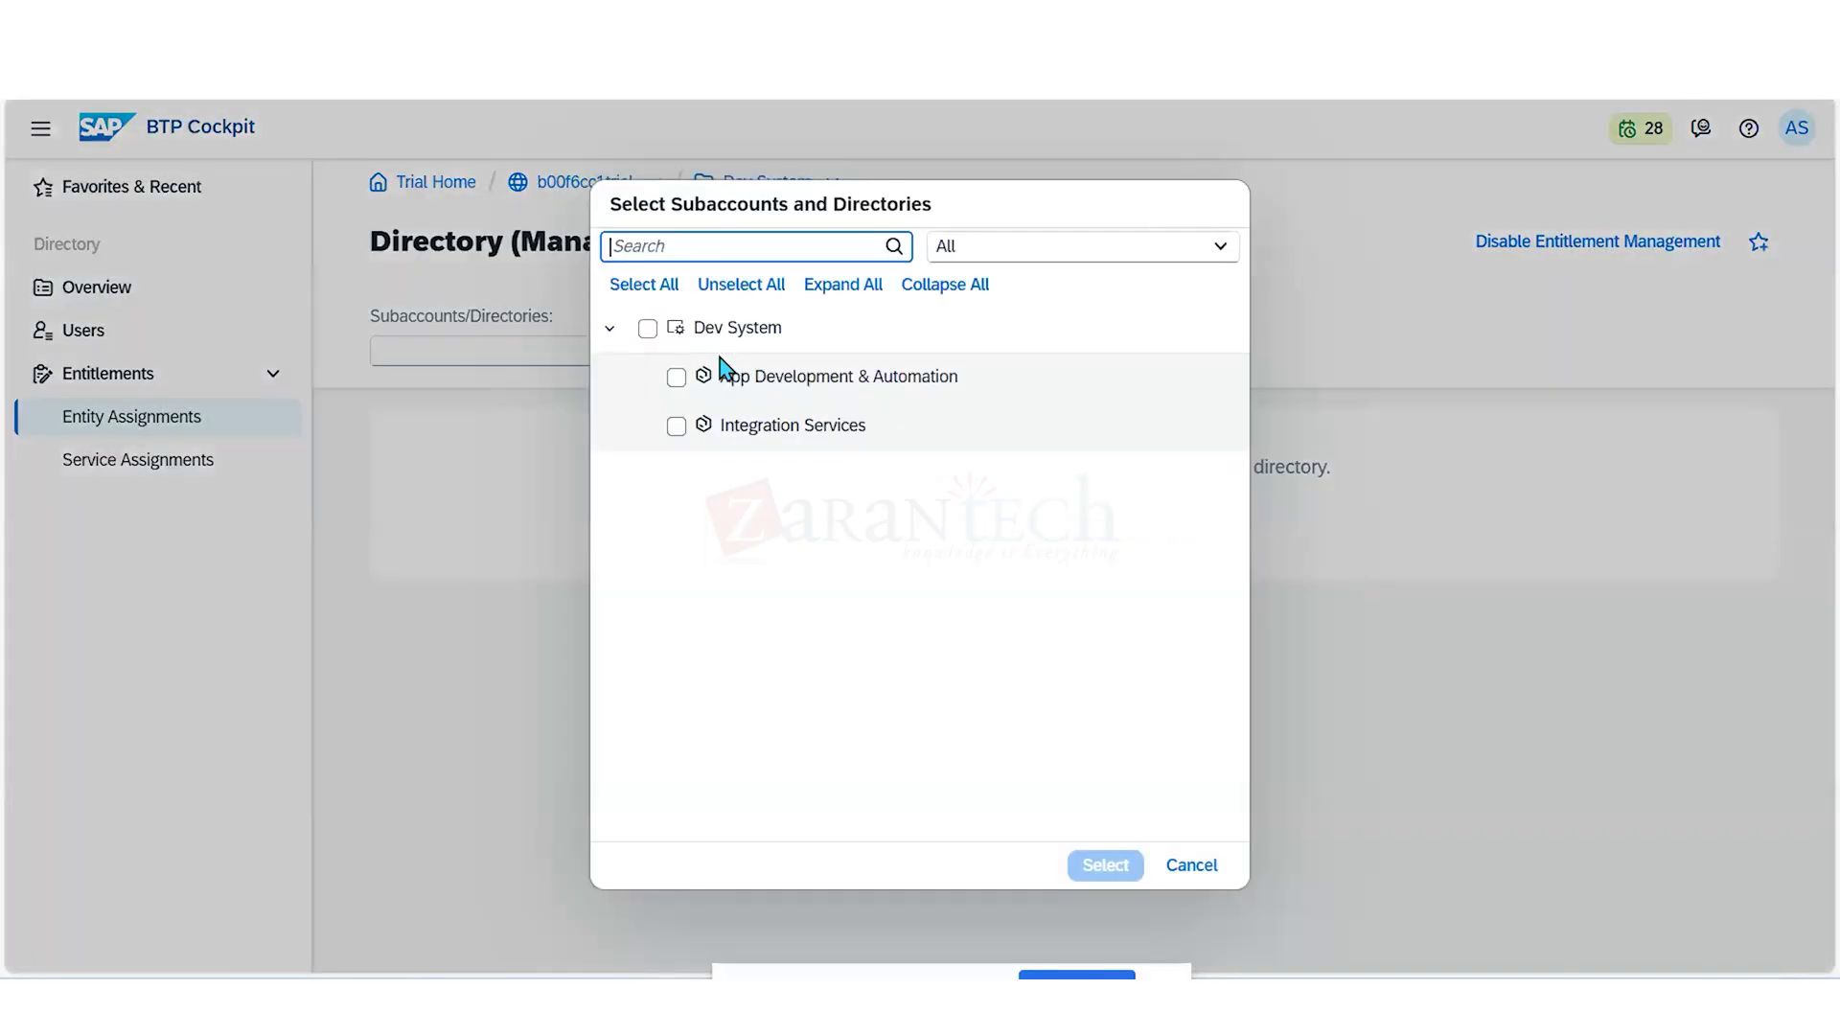
left_click(647, 328)
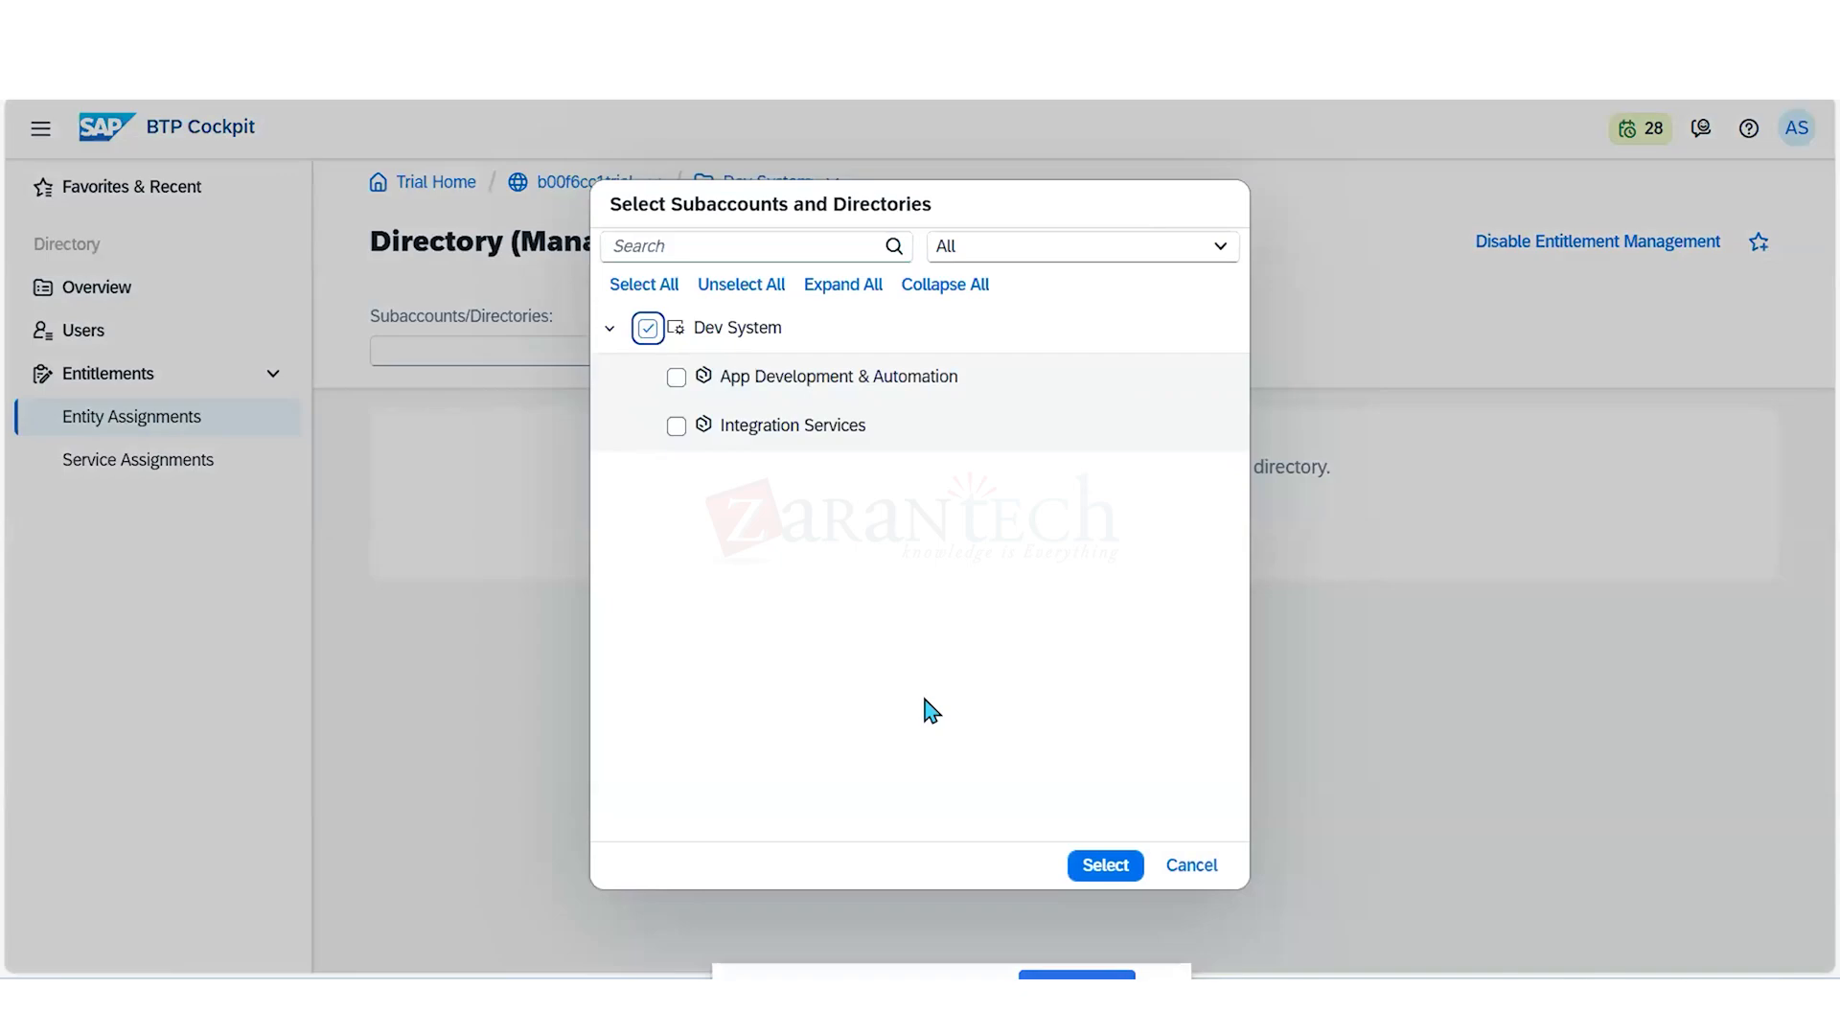
left_click(1104, 865)
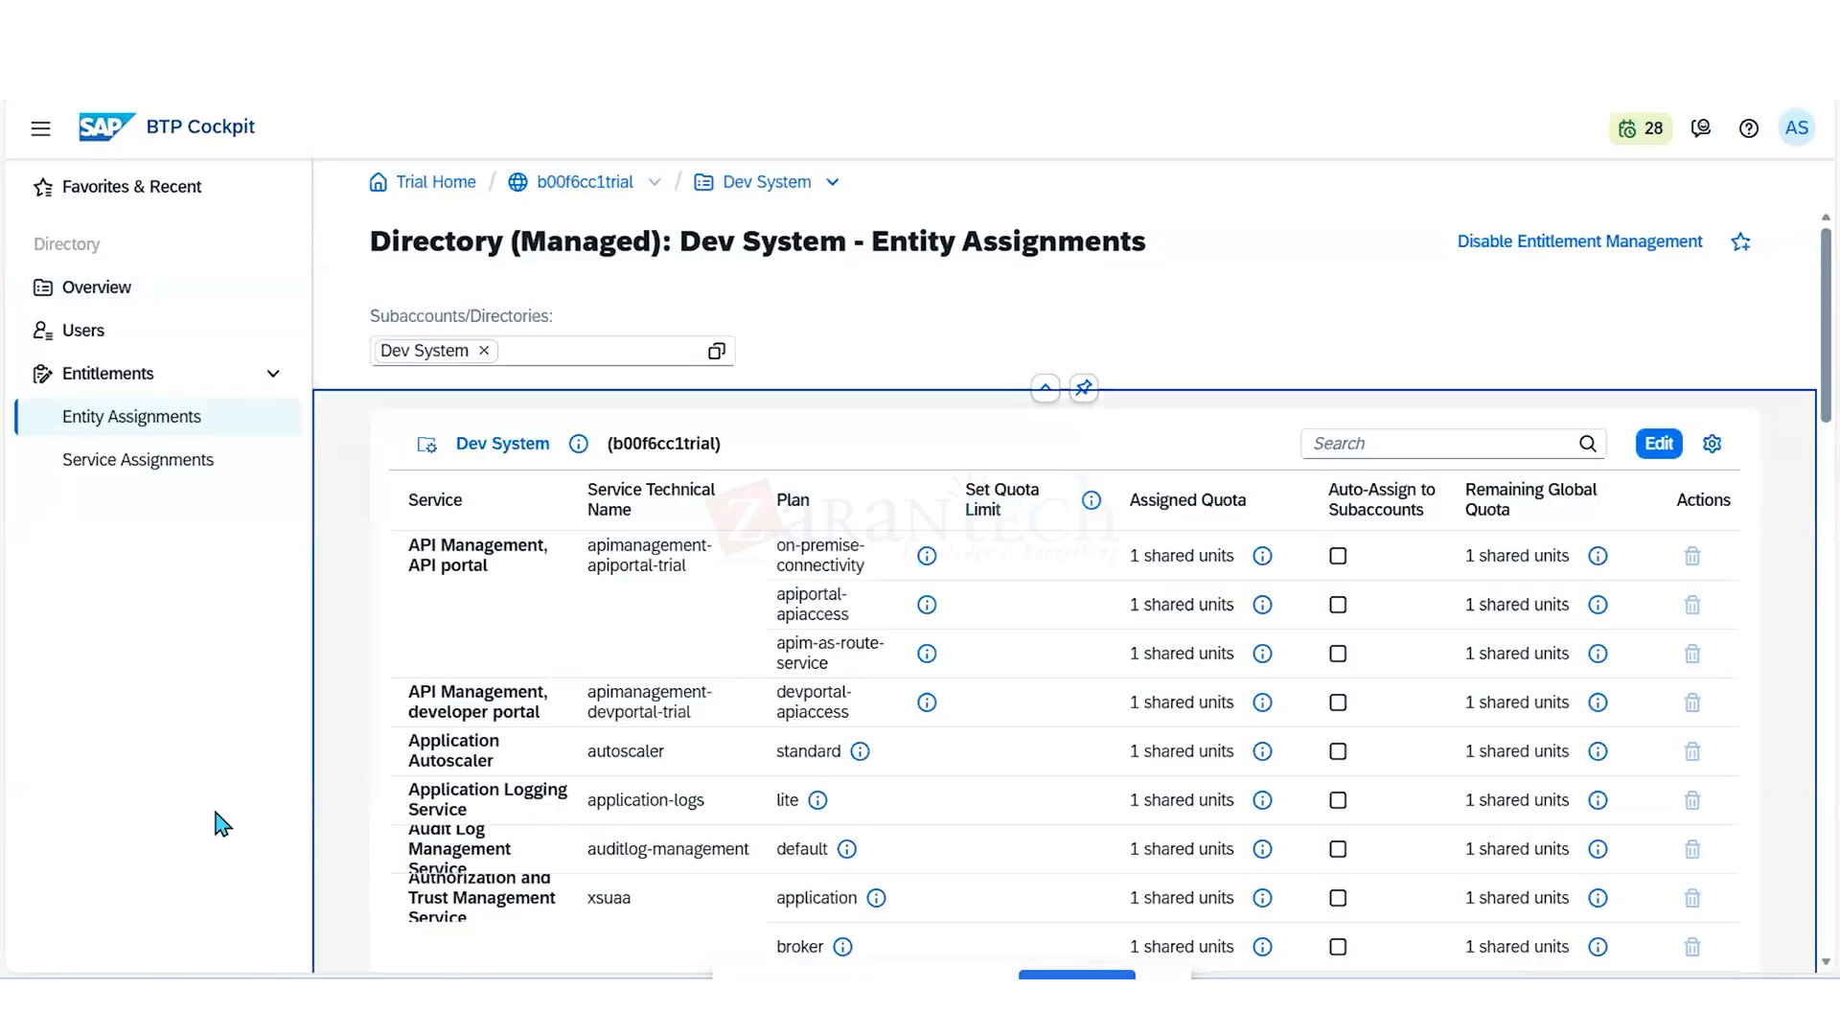
- Filter Dev System's assignments by "Cloud" and review the plan details of the first Cloud Foundry Runtime MEMORY plan
left_click(1355, 442)
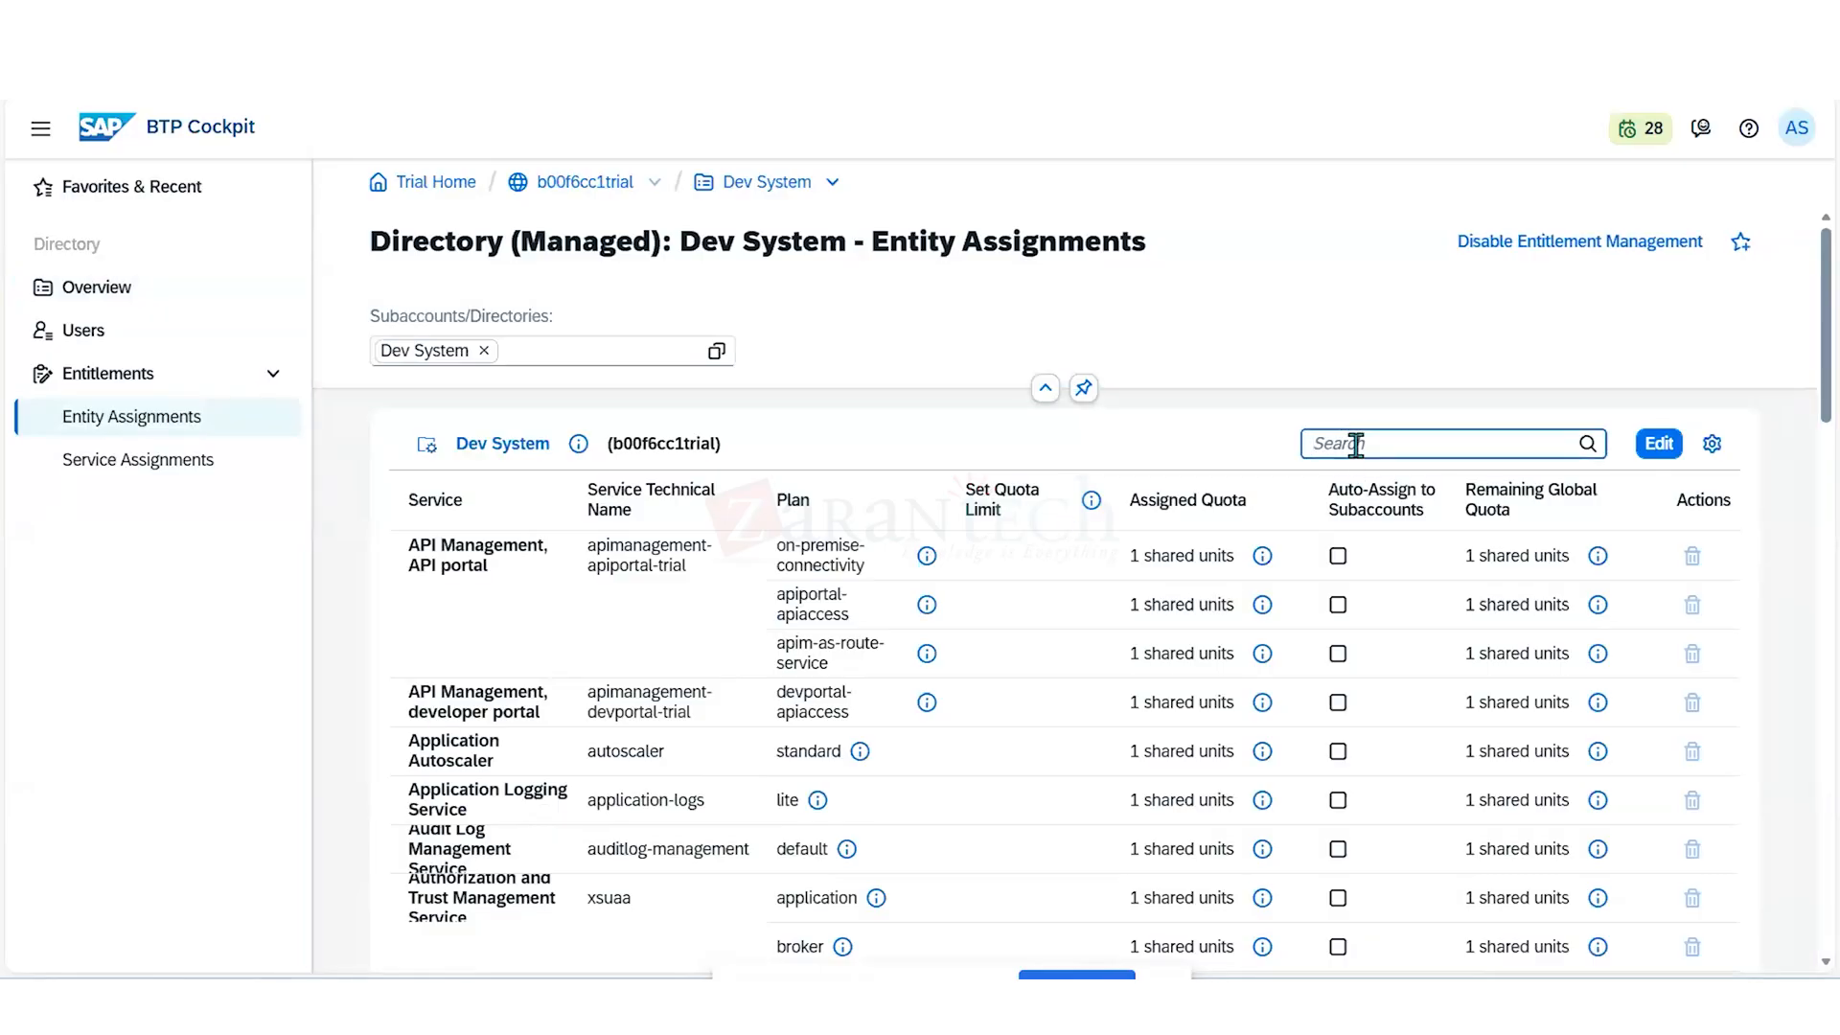
type("Cloud")
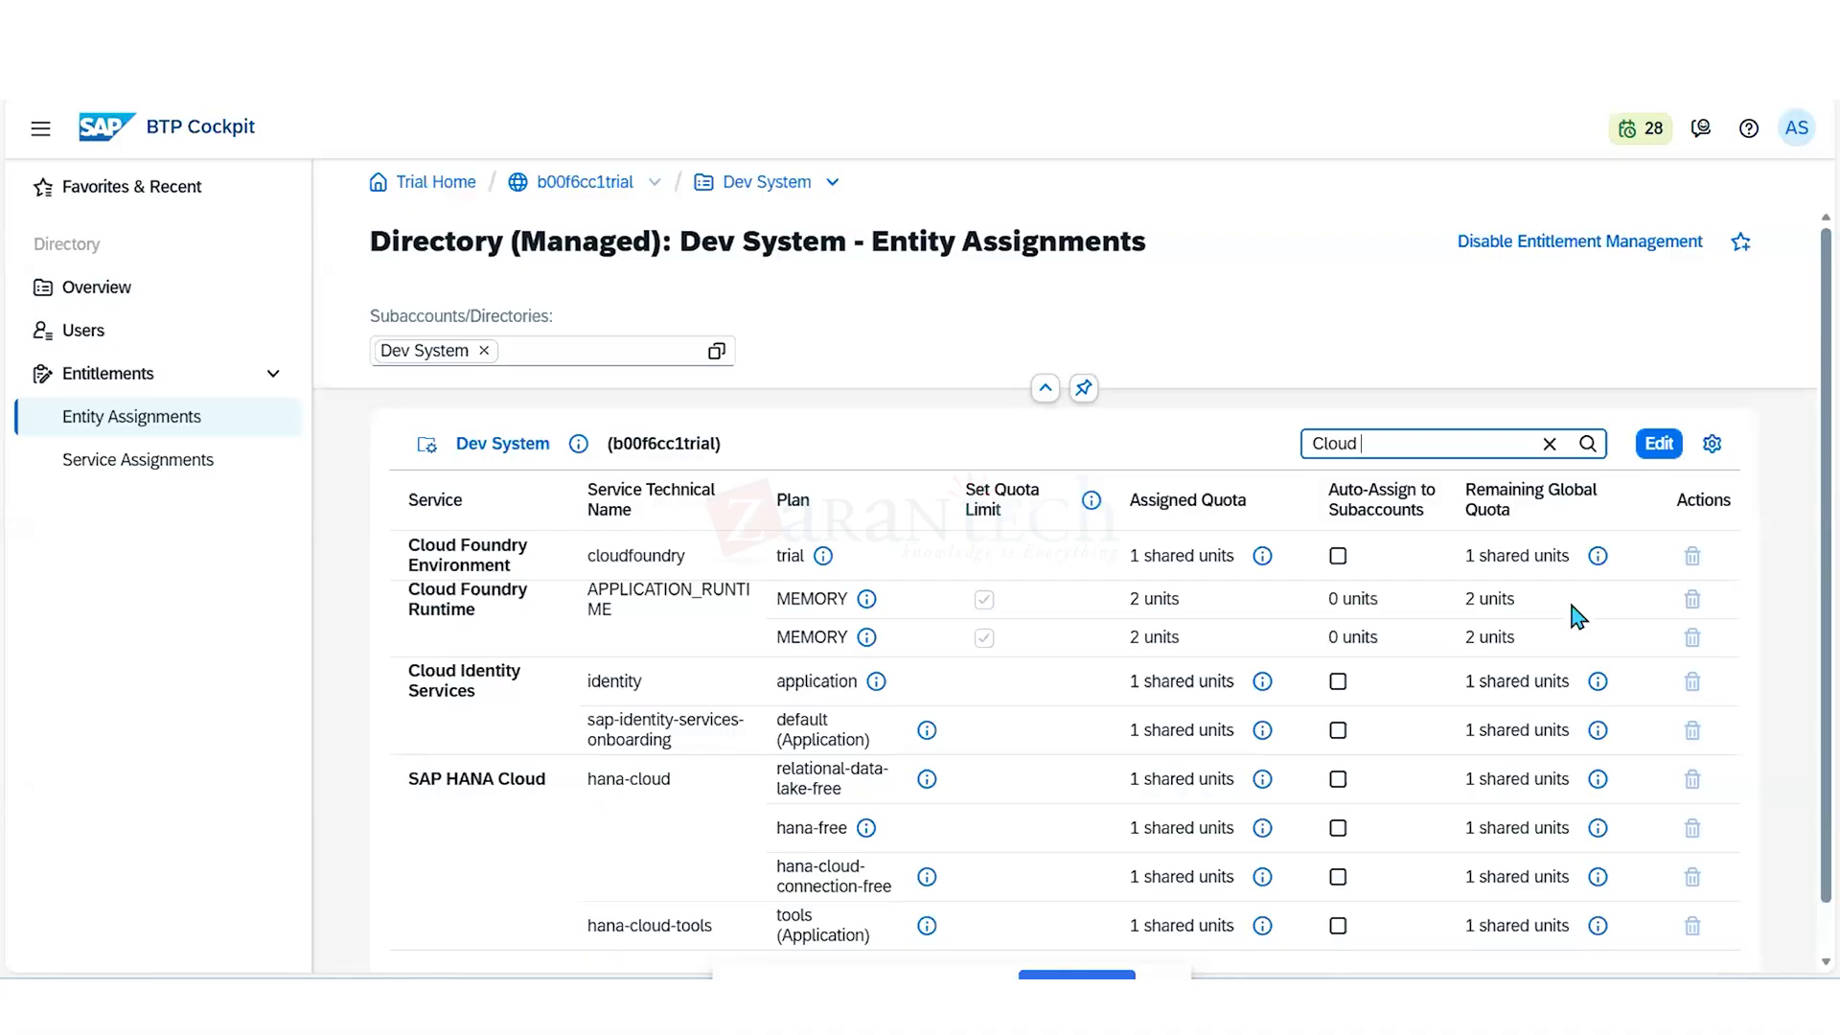
left_click(867, 601)
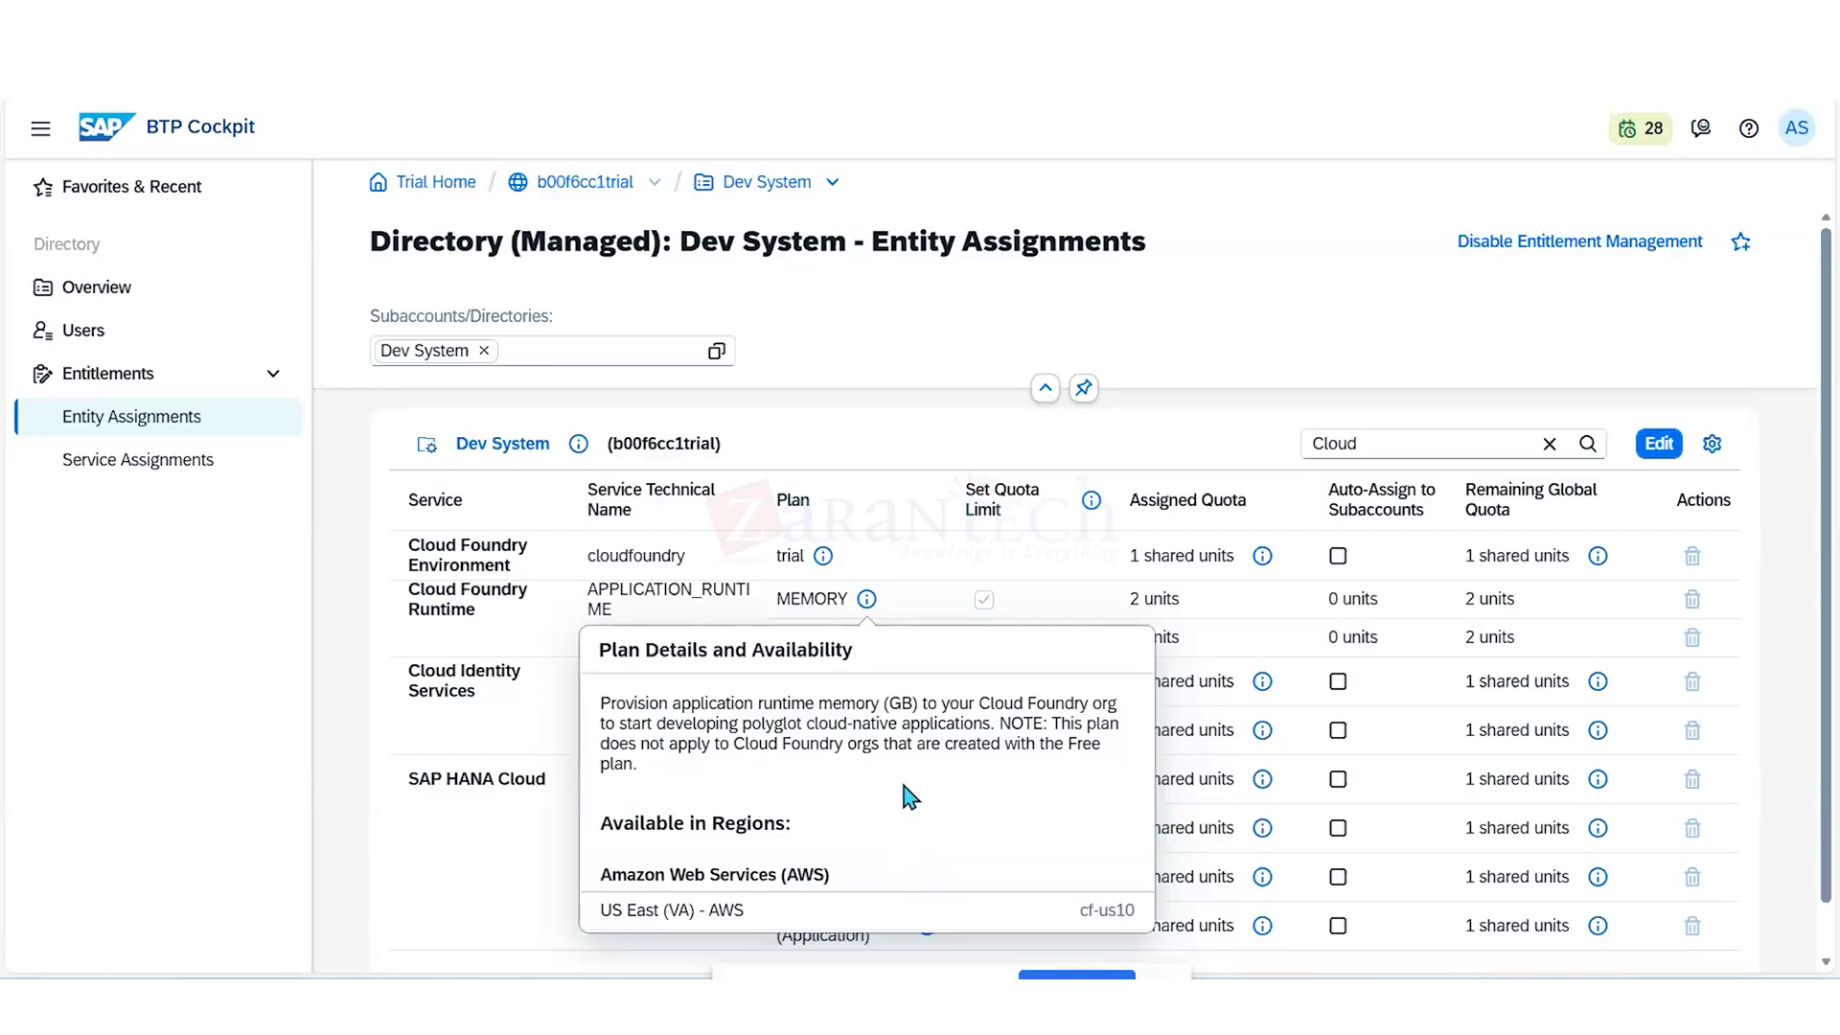
left_click(866, 602)
left_click(474, 886)
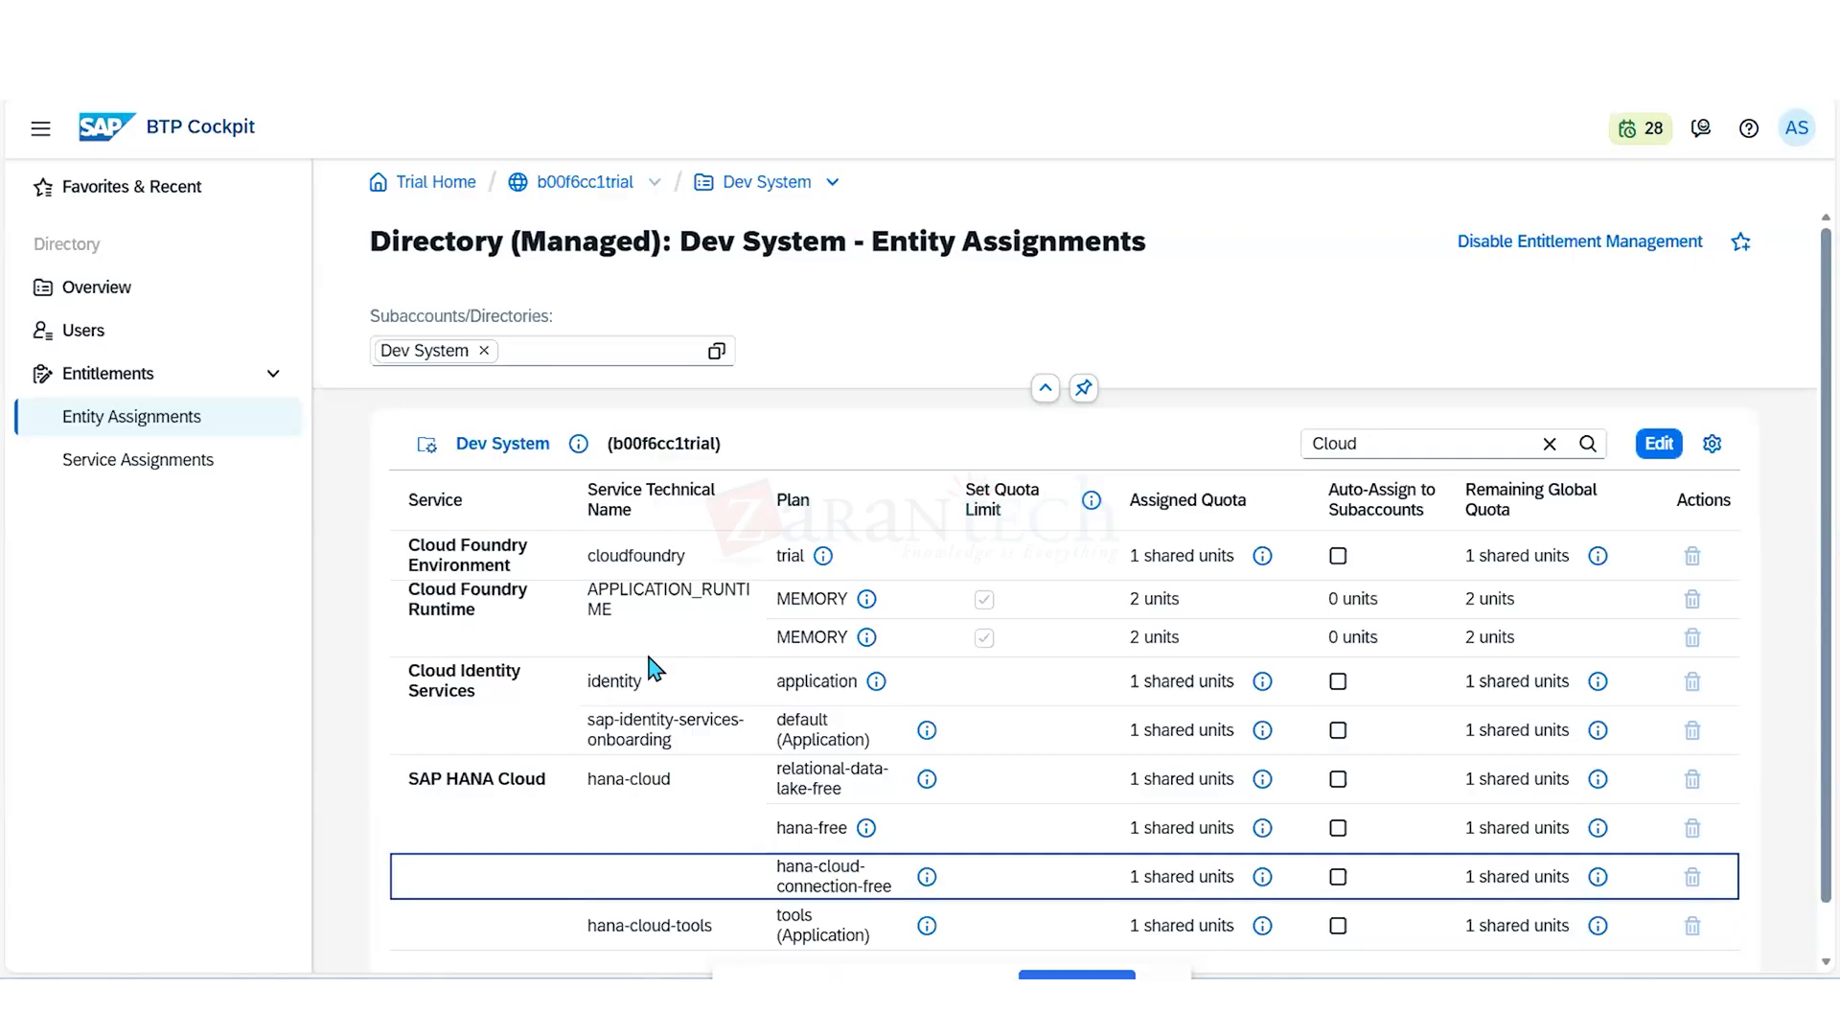
- Open the Integration Services subaccount from the global account and filter its entitlements by "cloud"
double_click(610, 184)
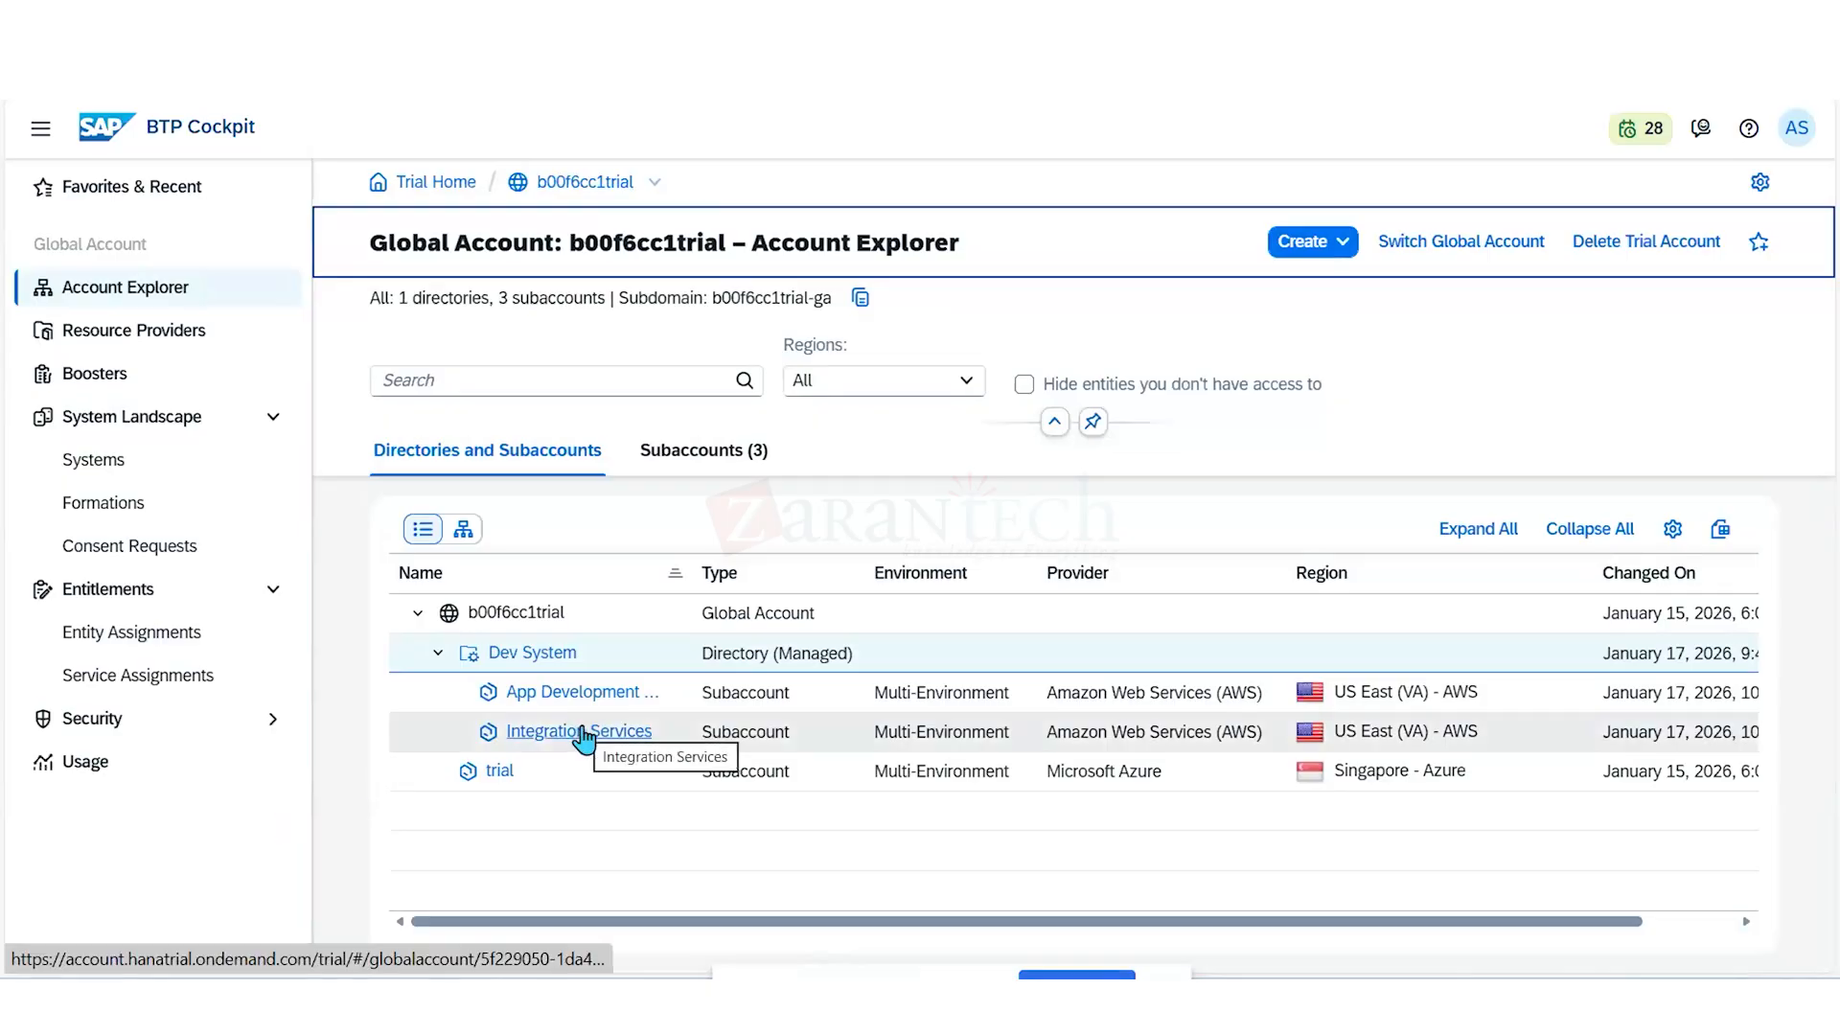
left_click(583, 733)
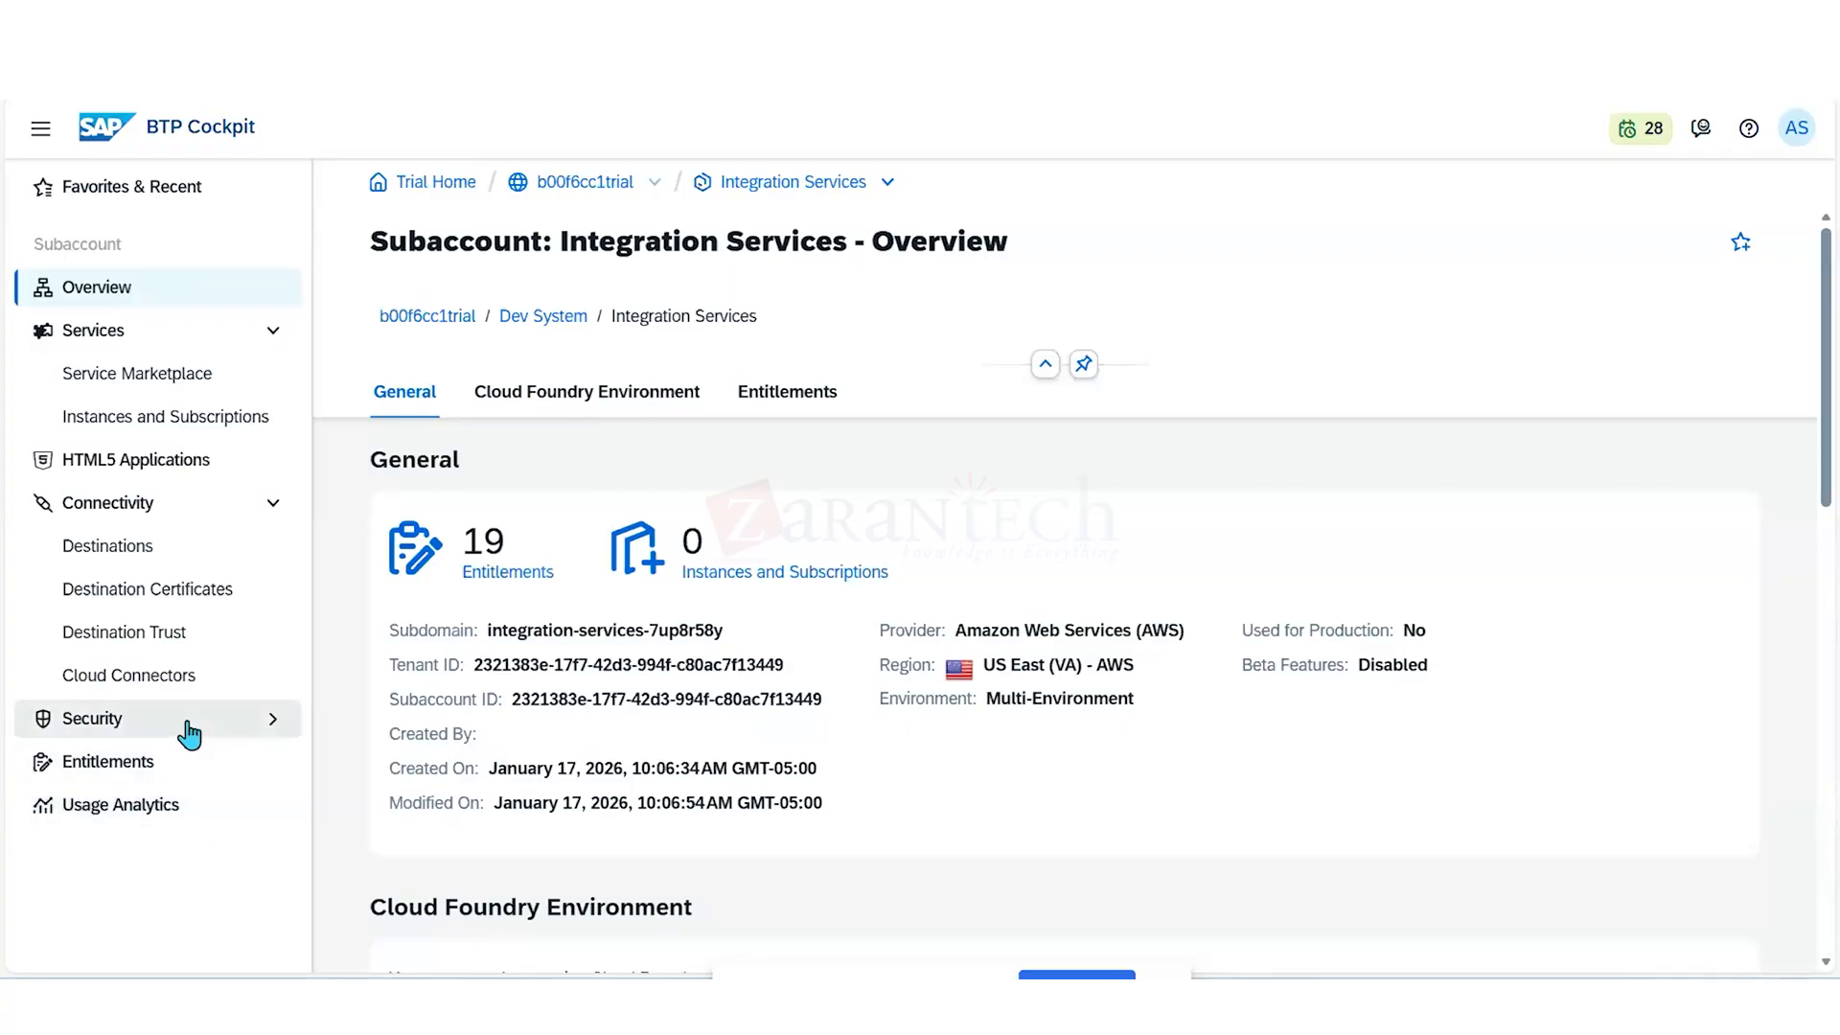
left_click(147, 766)
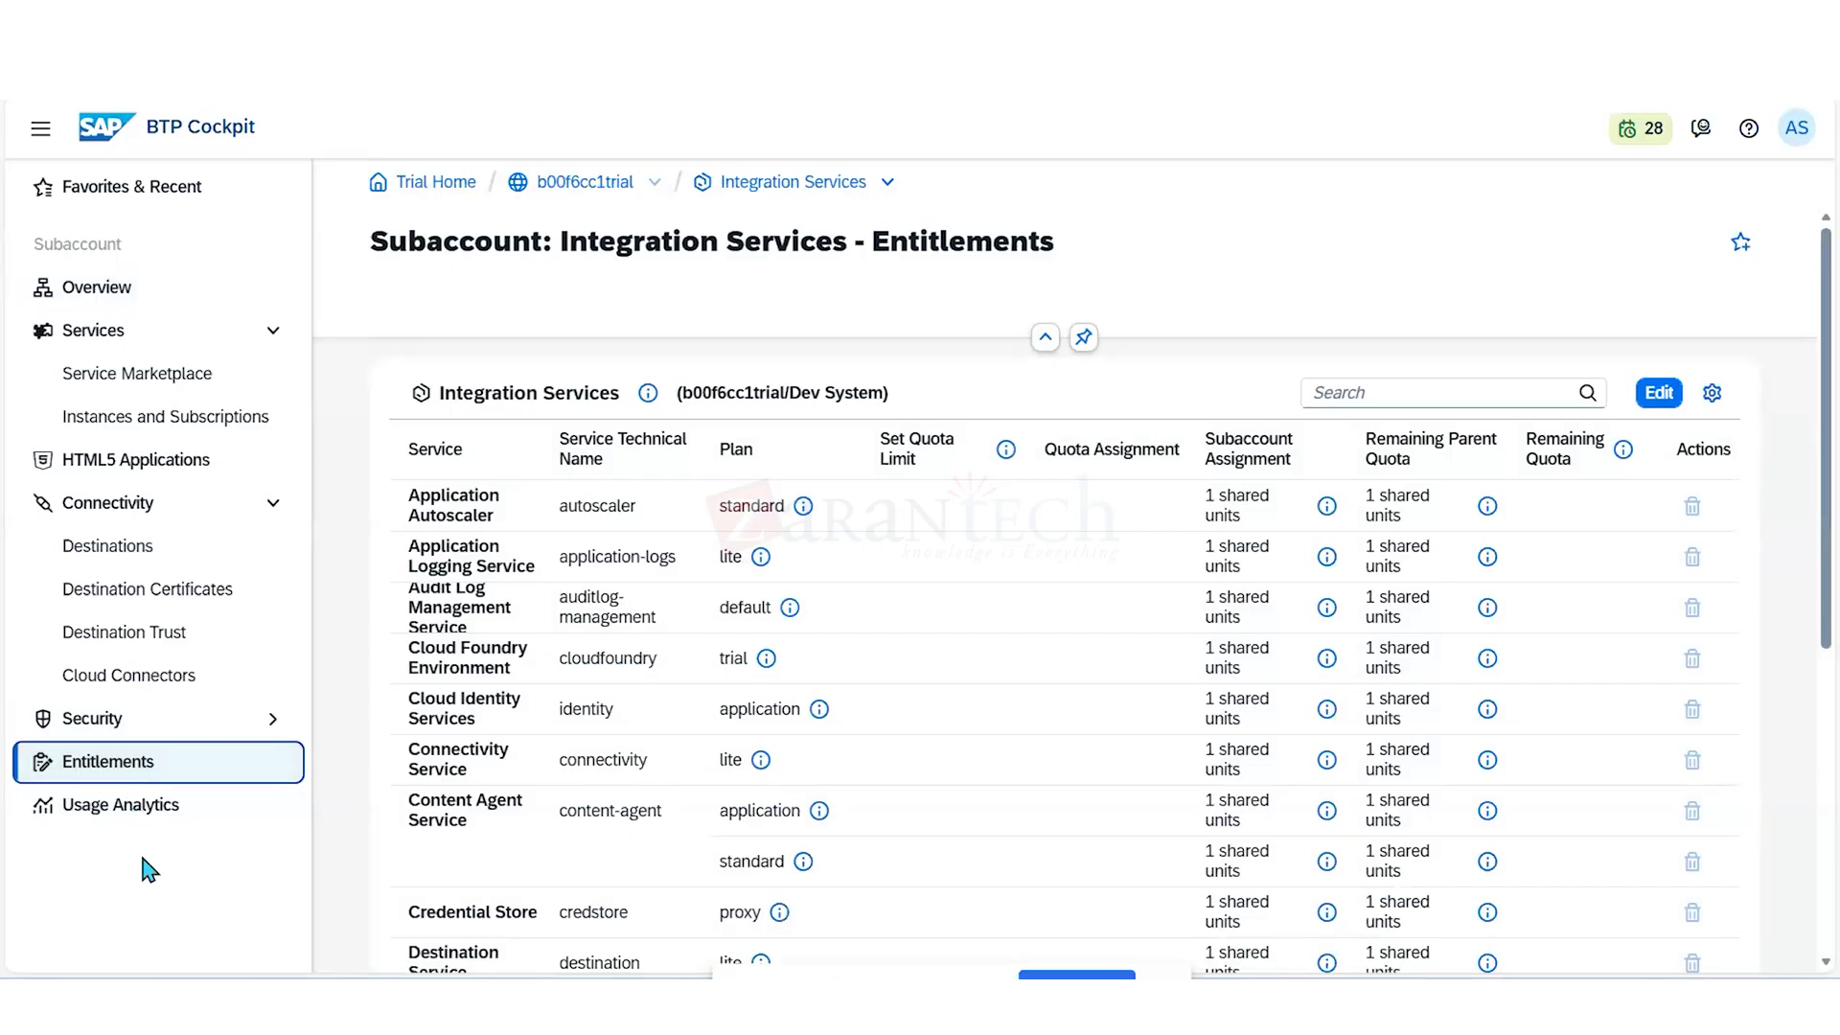
left_click(1359, 391)
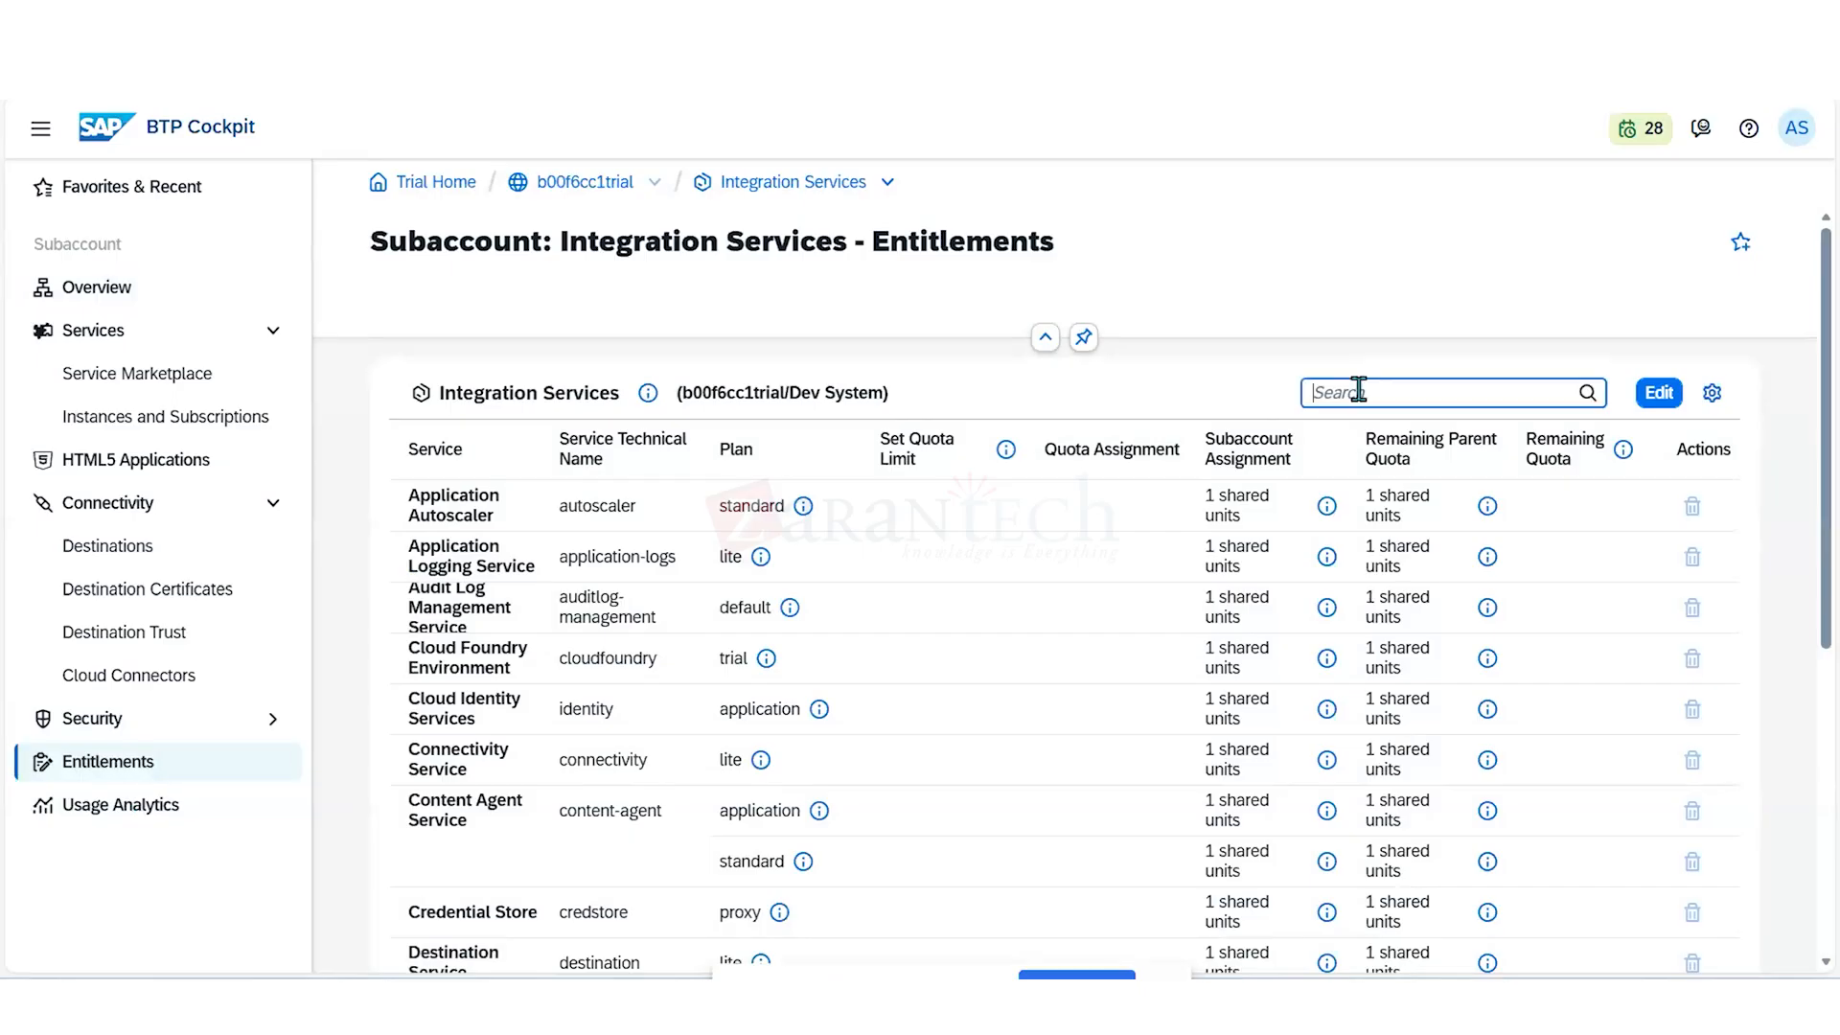
type("cl")
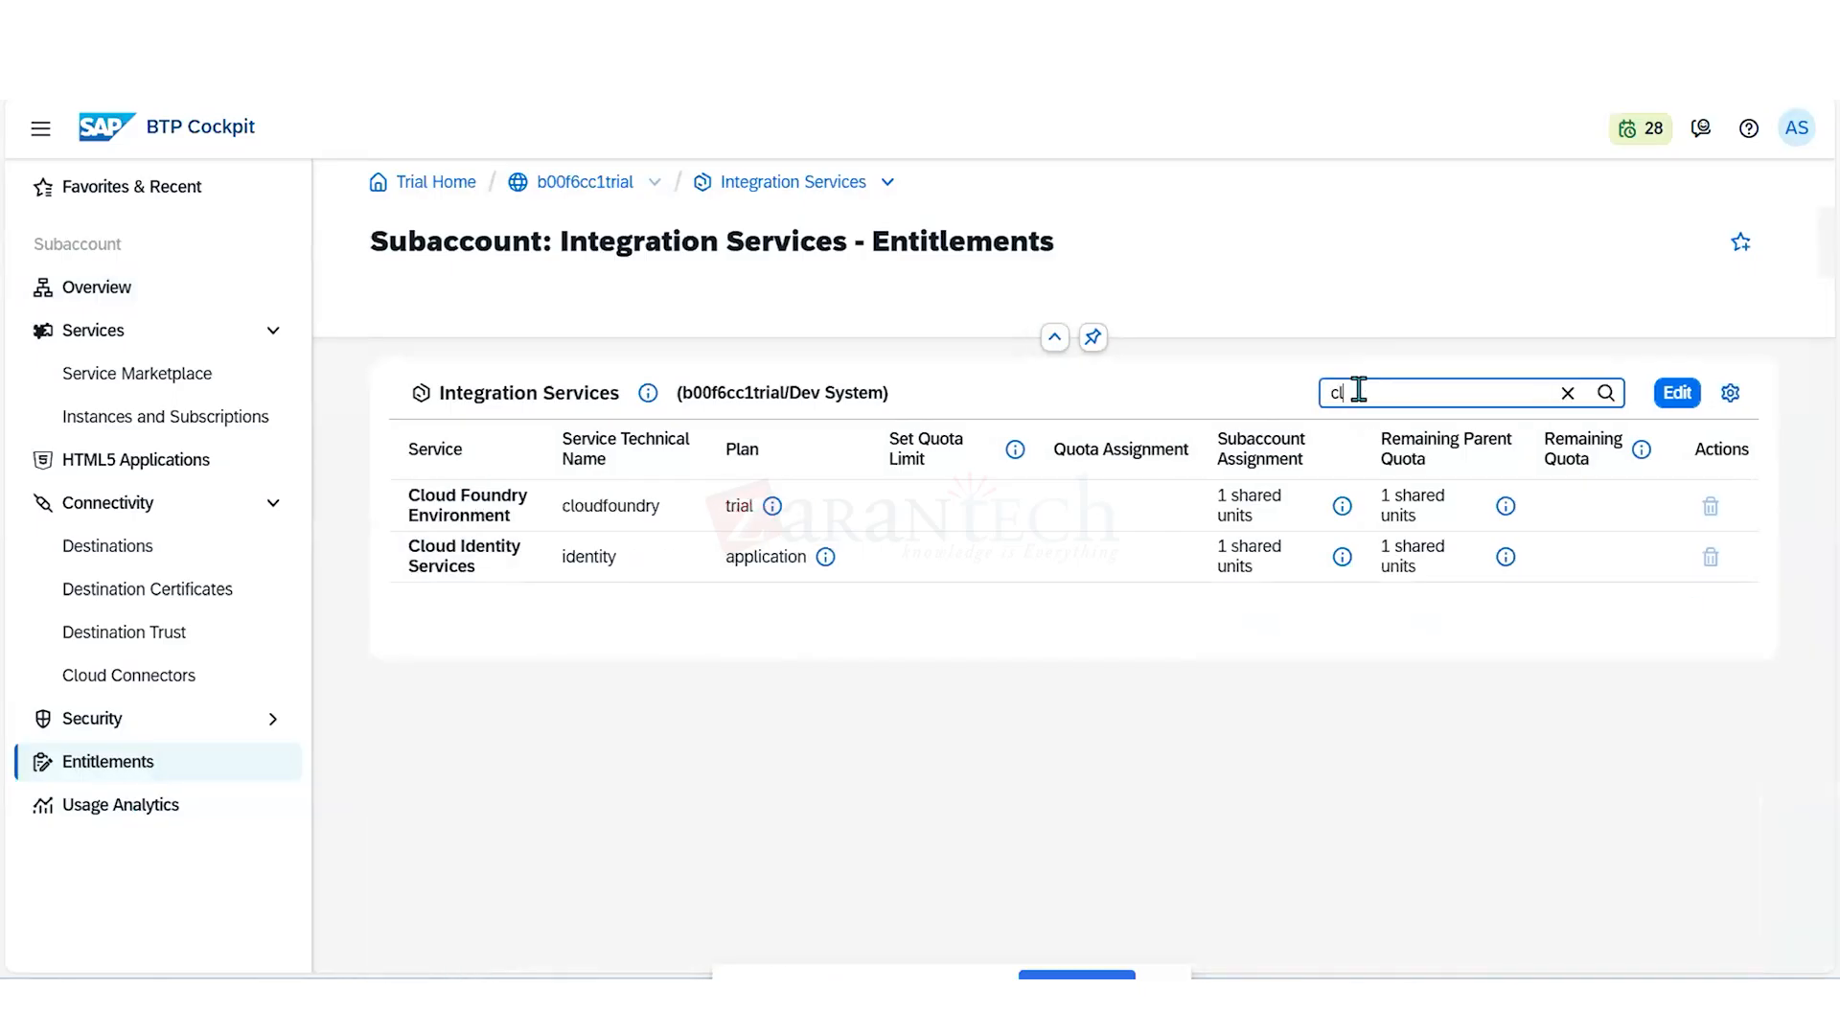
type("oud")
- Start editing the Integration Services entitlements and search the service plans available to add for "cloud"
left_click(1677, 396)
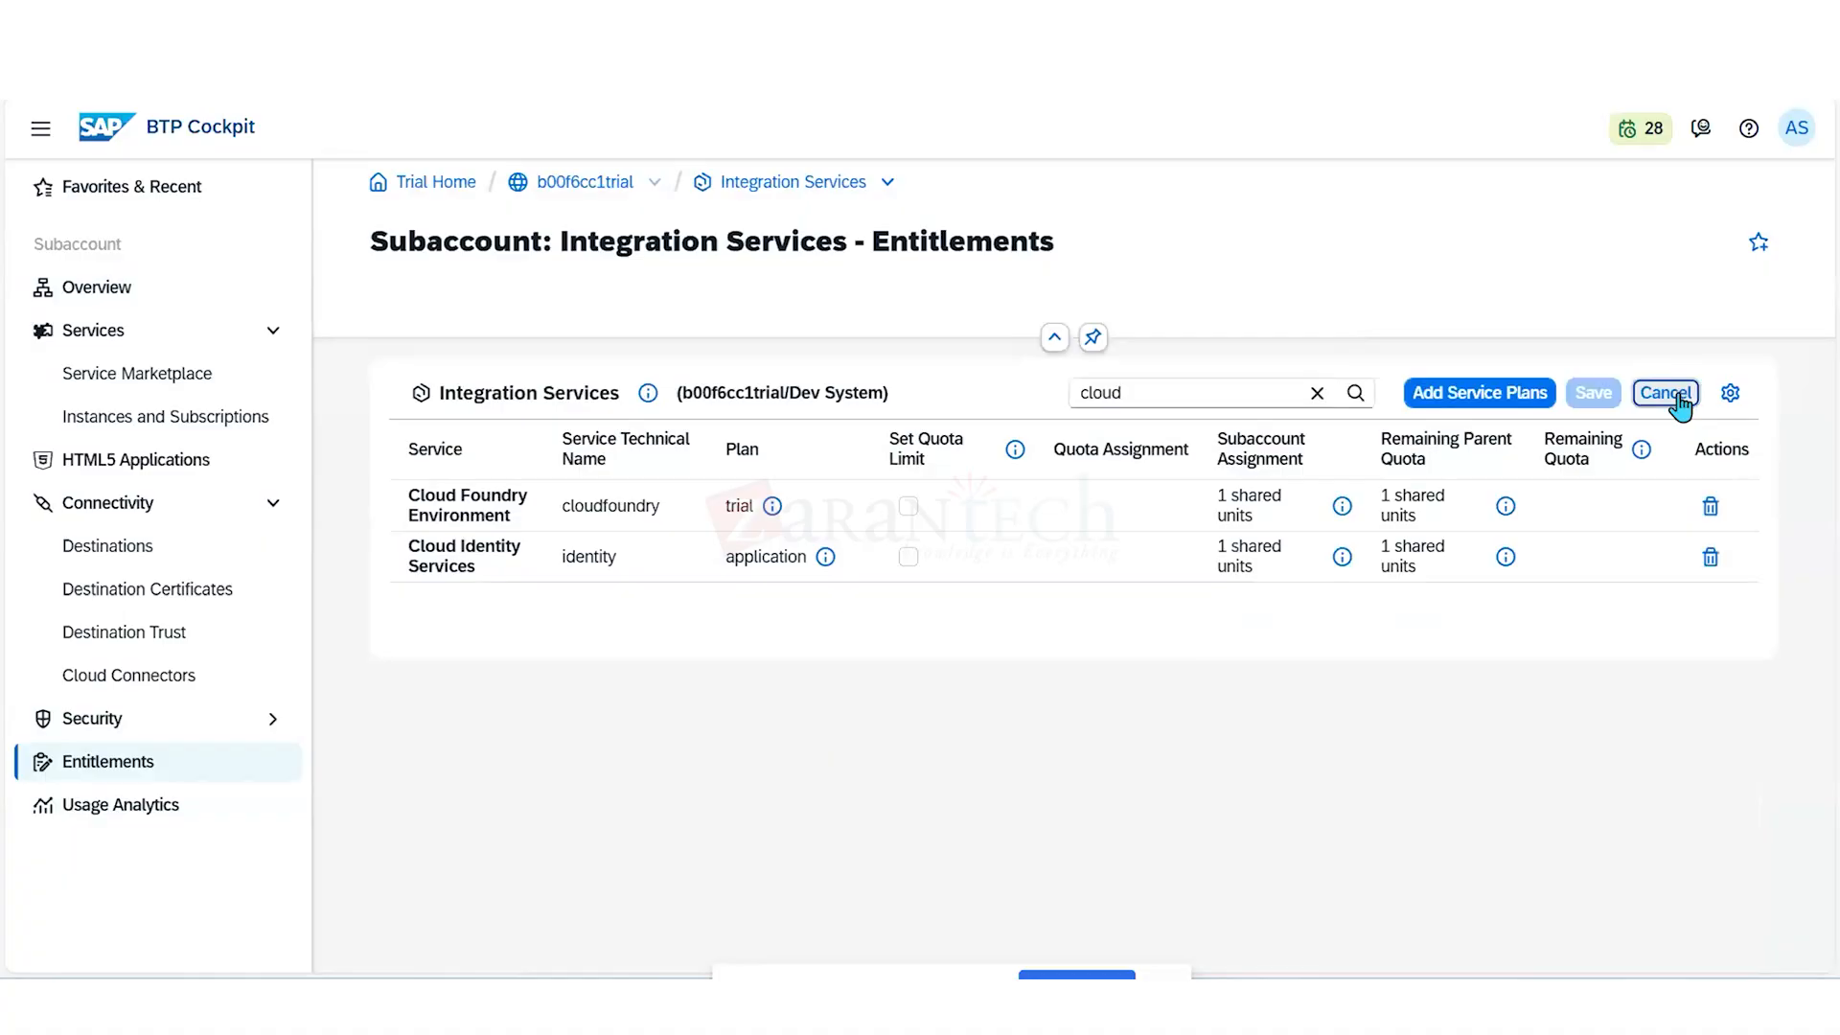
left_click(1496, 401)
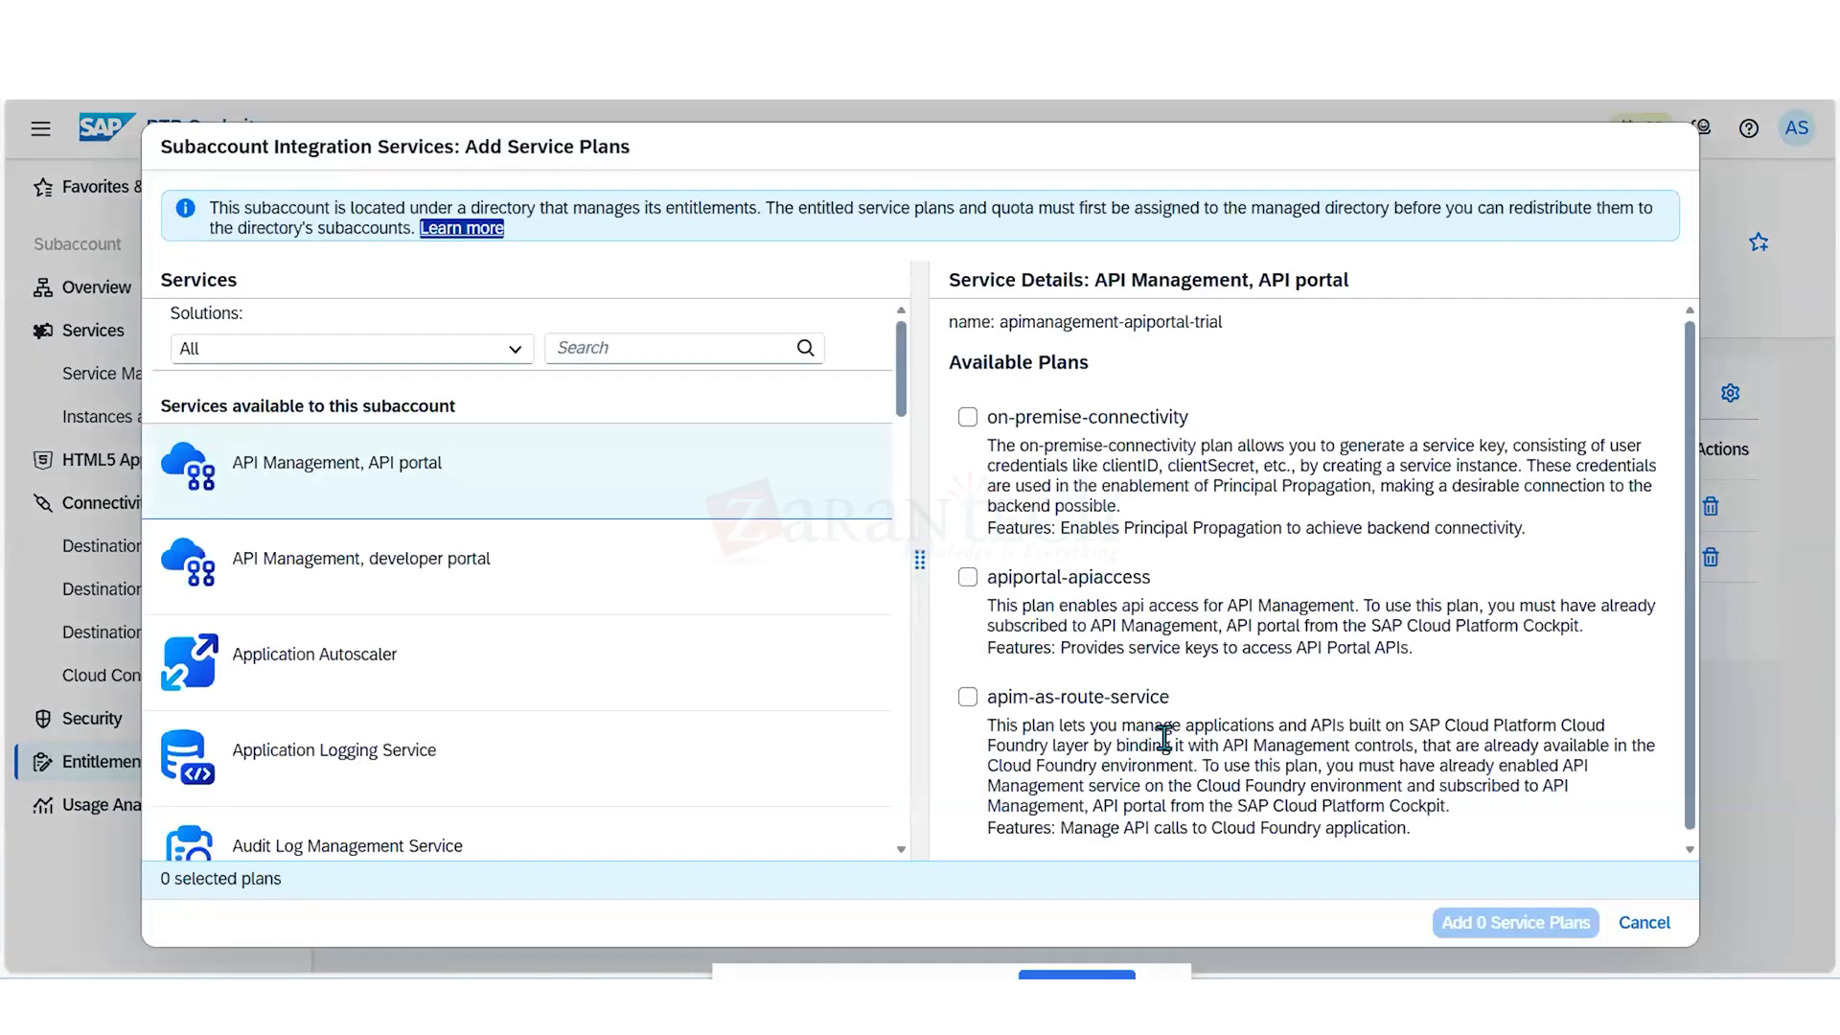
left_click_drag(1162, 745, 645, 369)
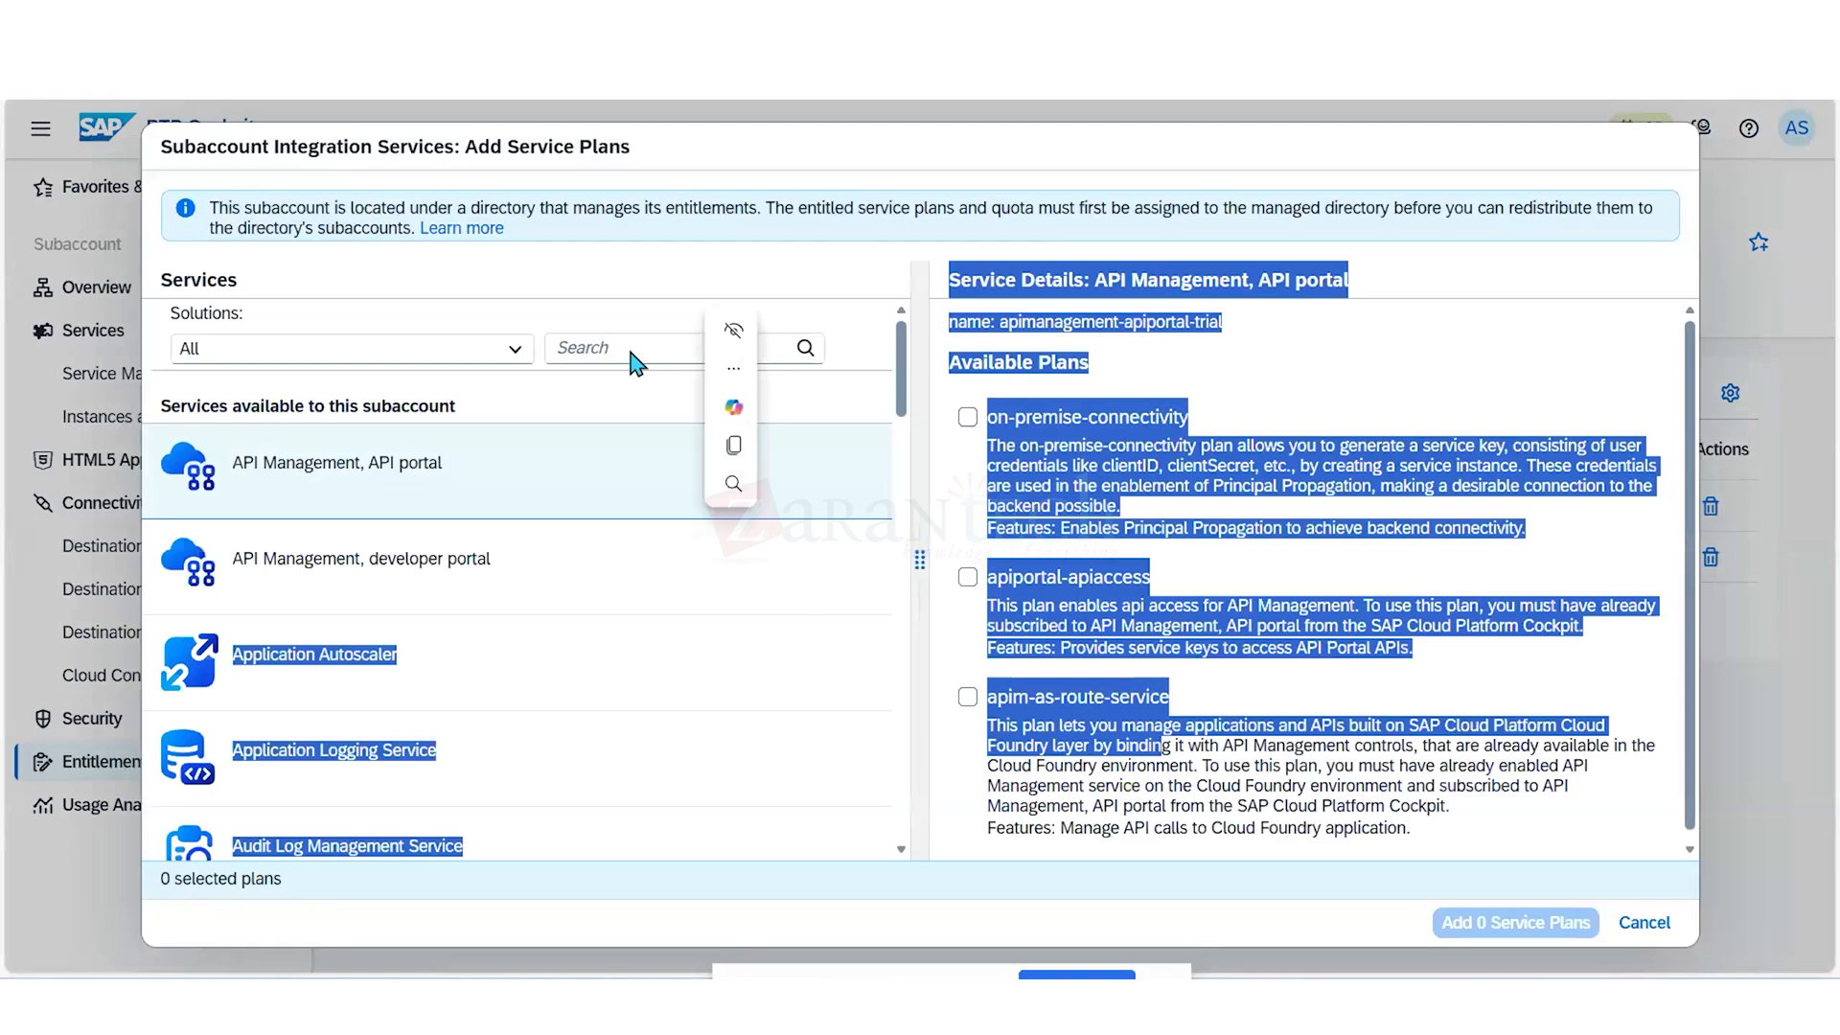
left_click(631, 350)
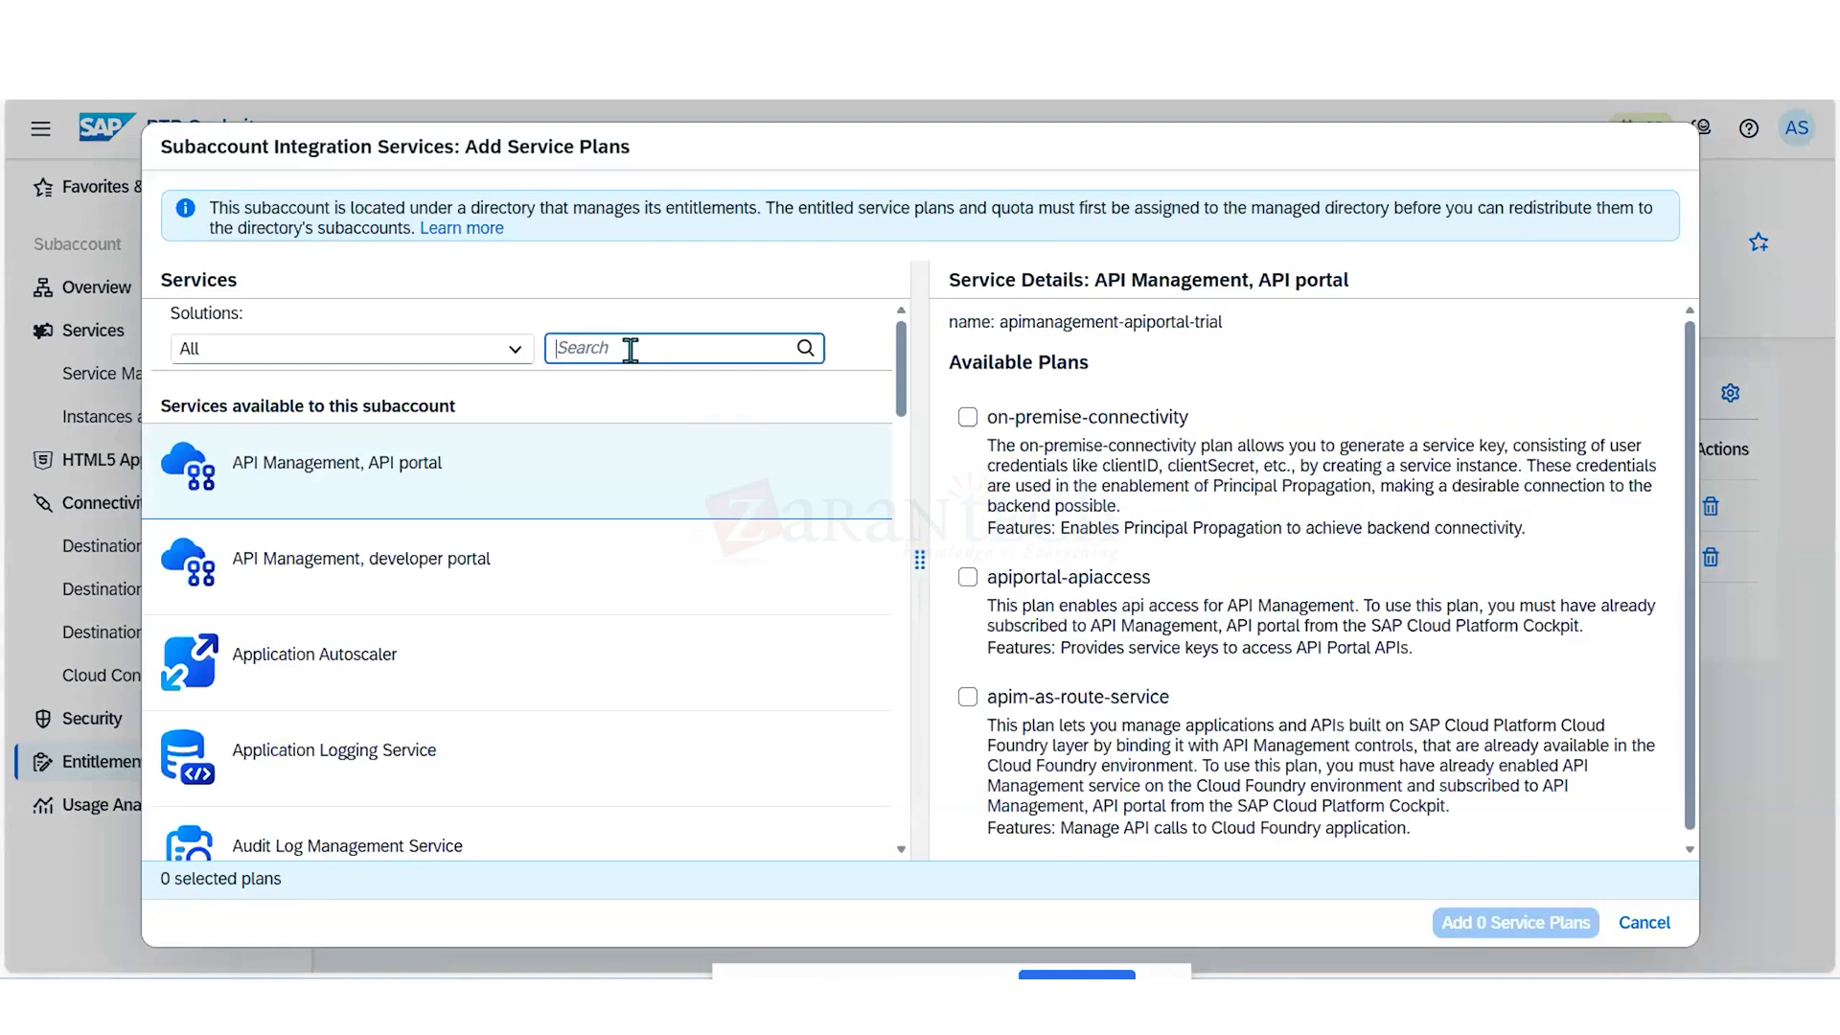
type("cloud")
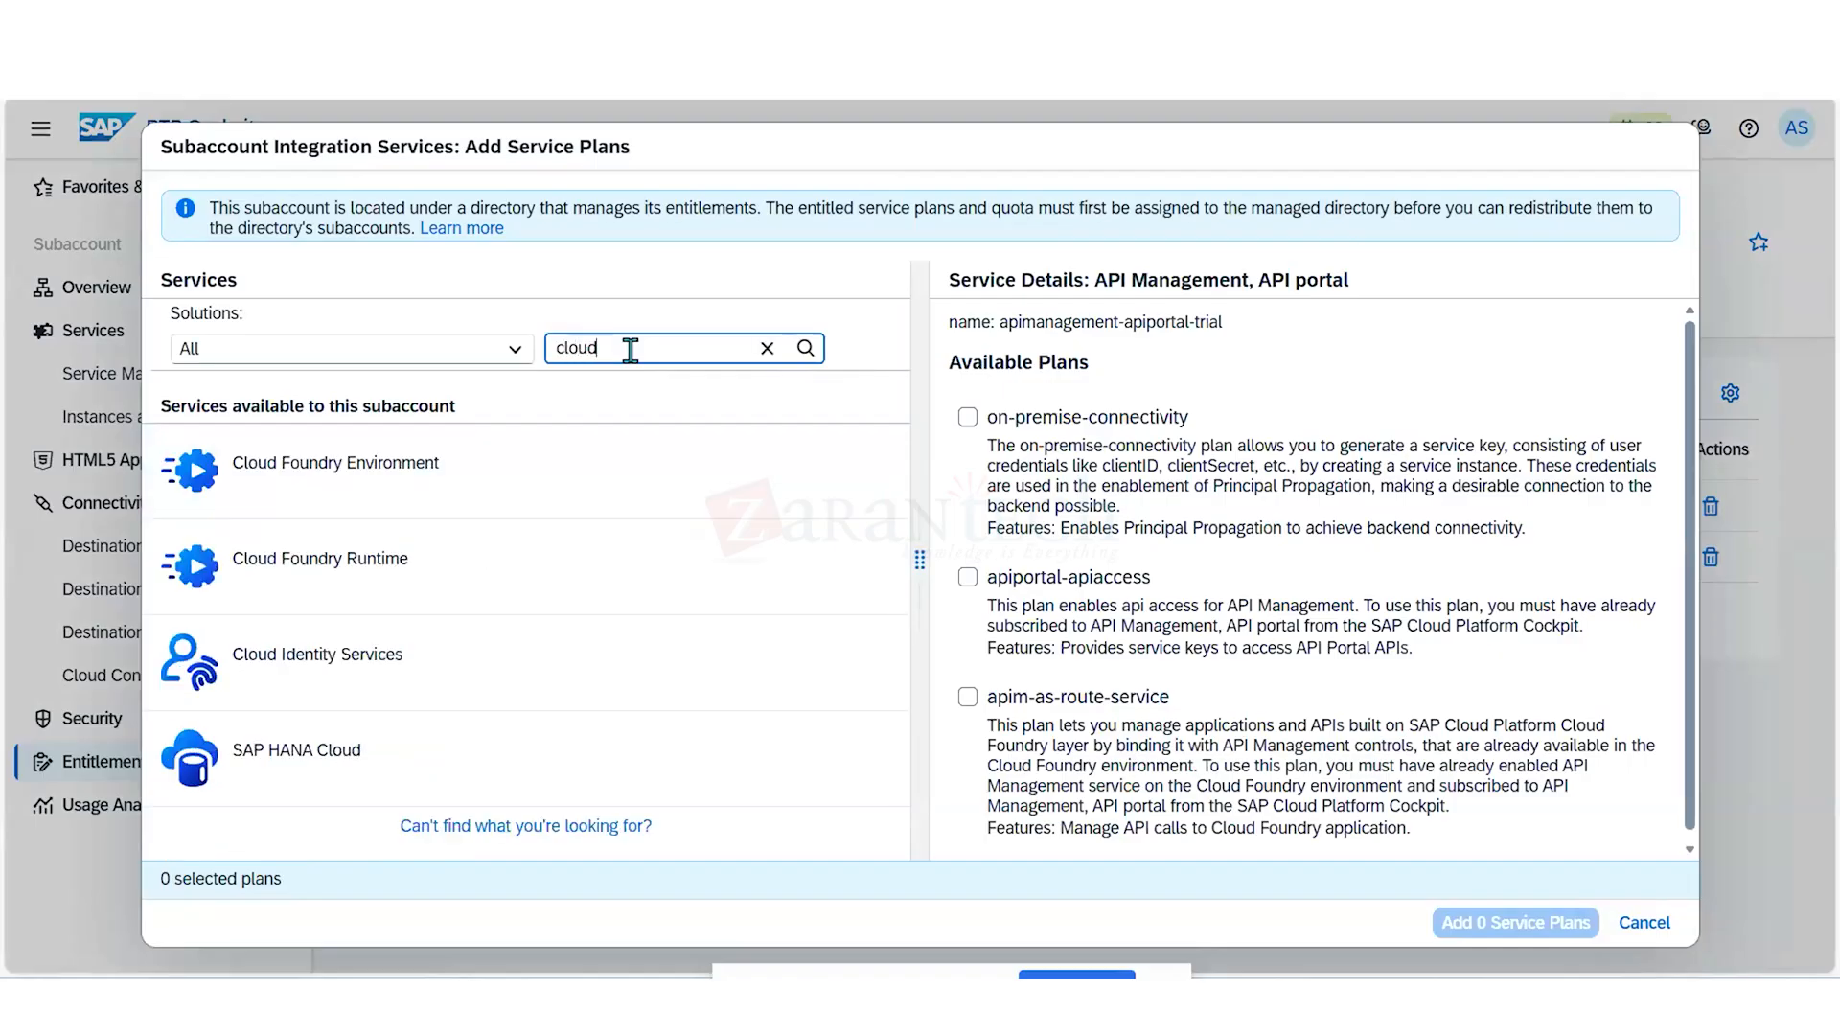
- Review the available Cloud Foundry Runtime and Cloud Foundry Environment plans, and cancel the entitlement edit without adding any plan
left_click(400, 565)
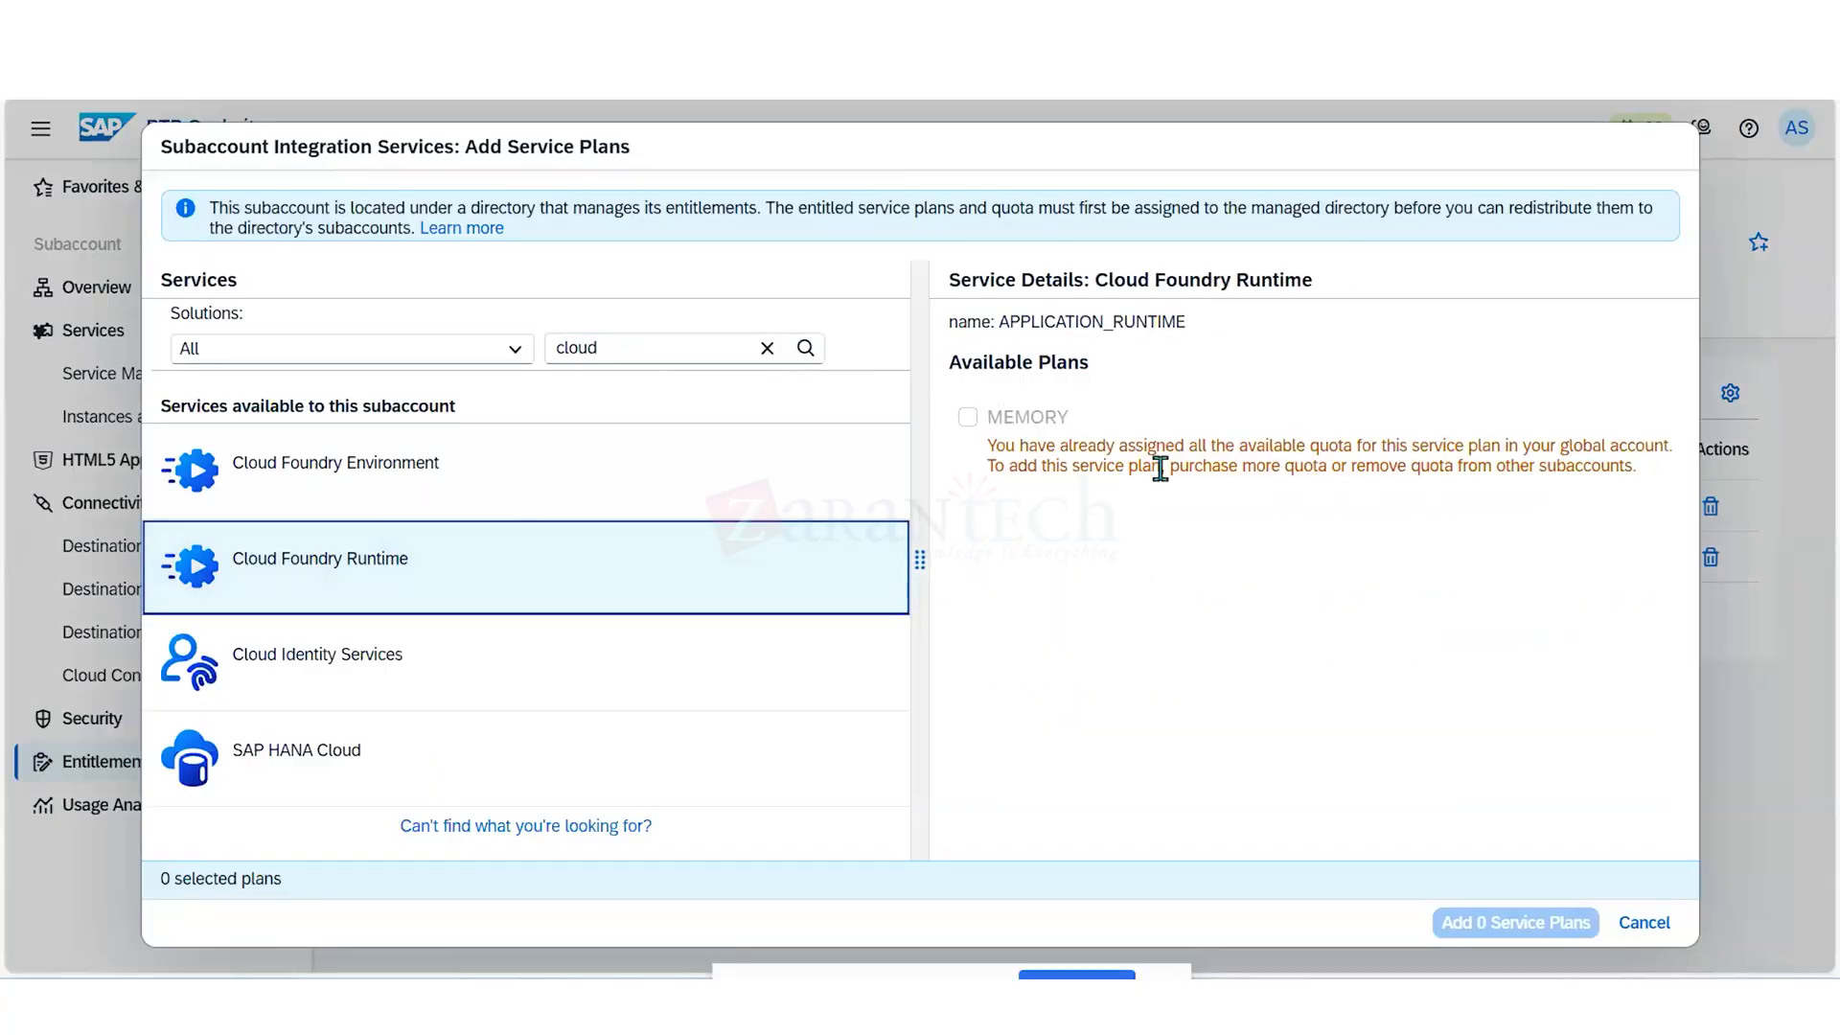
left_click(1189, 460)
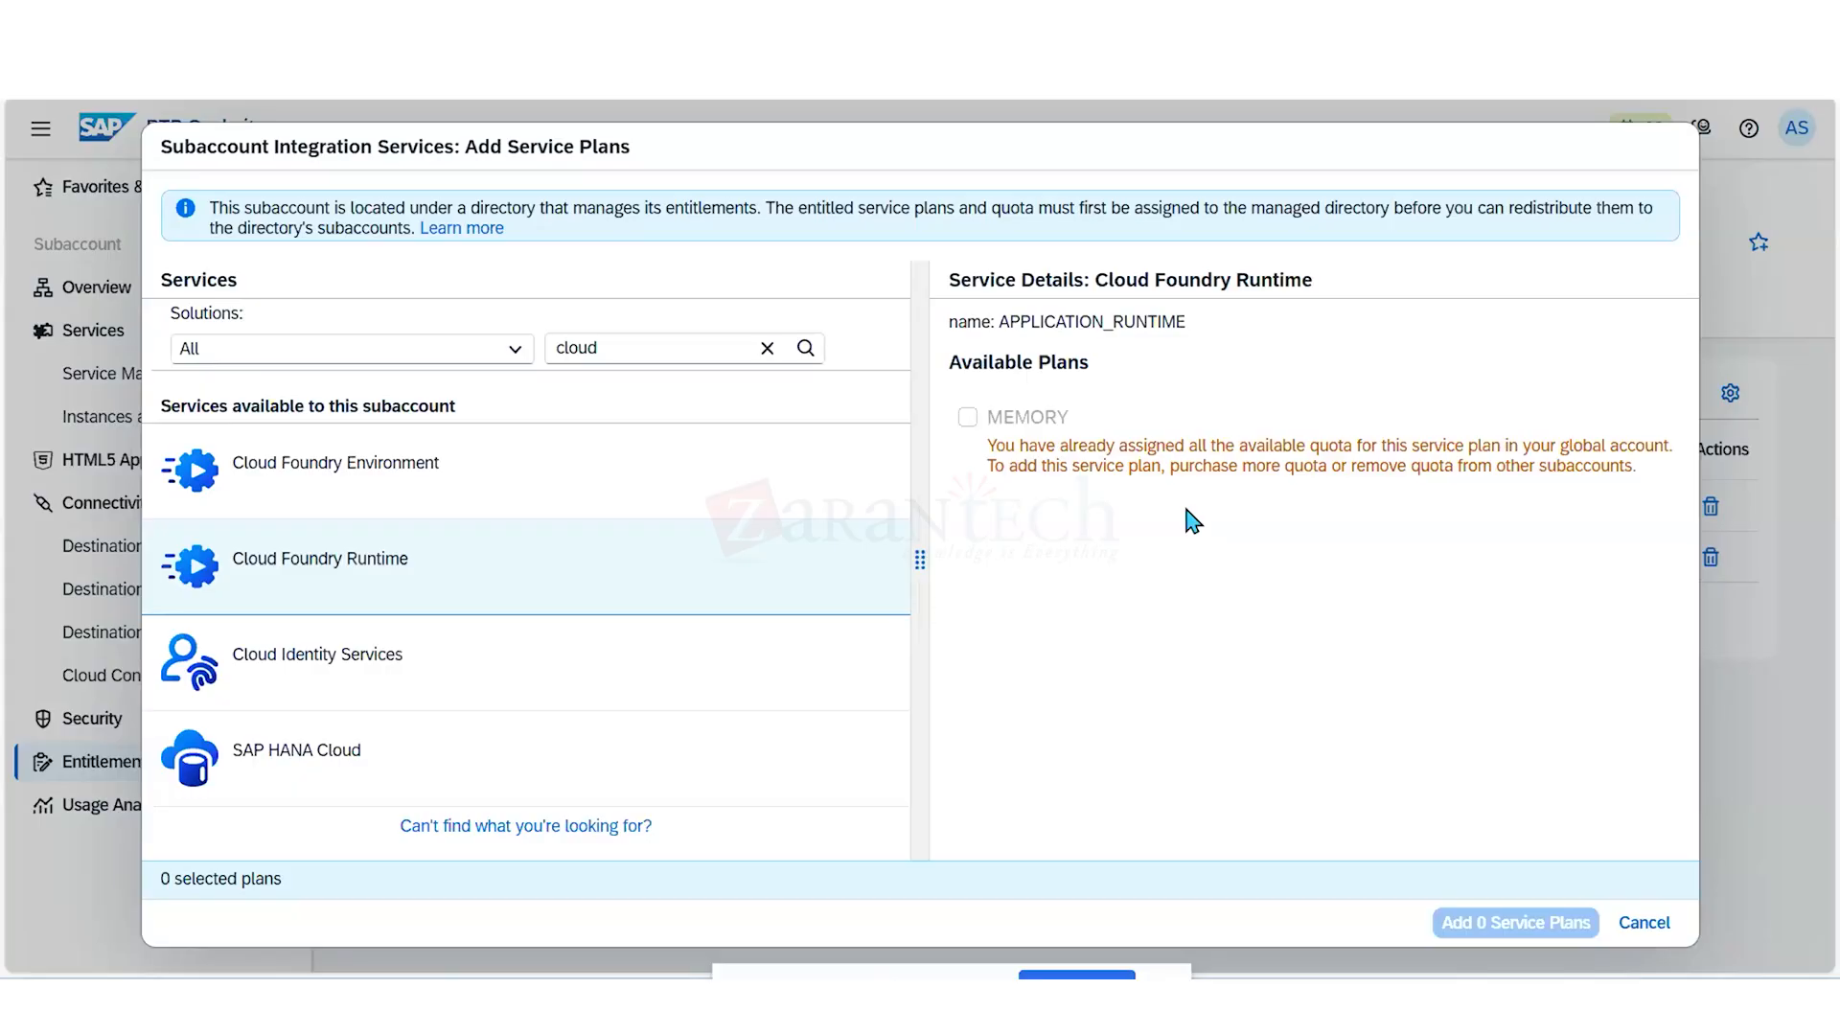
left_click(585, 489)
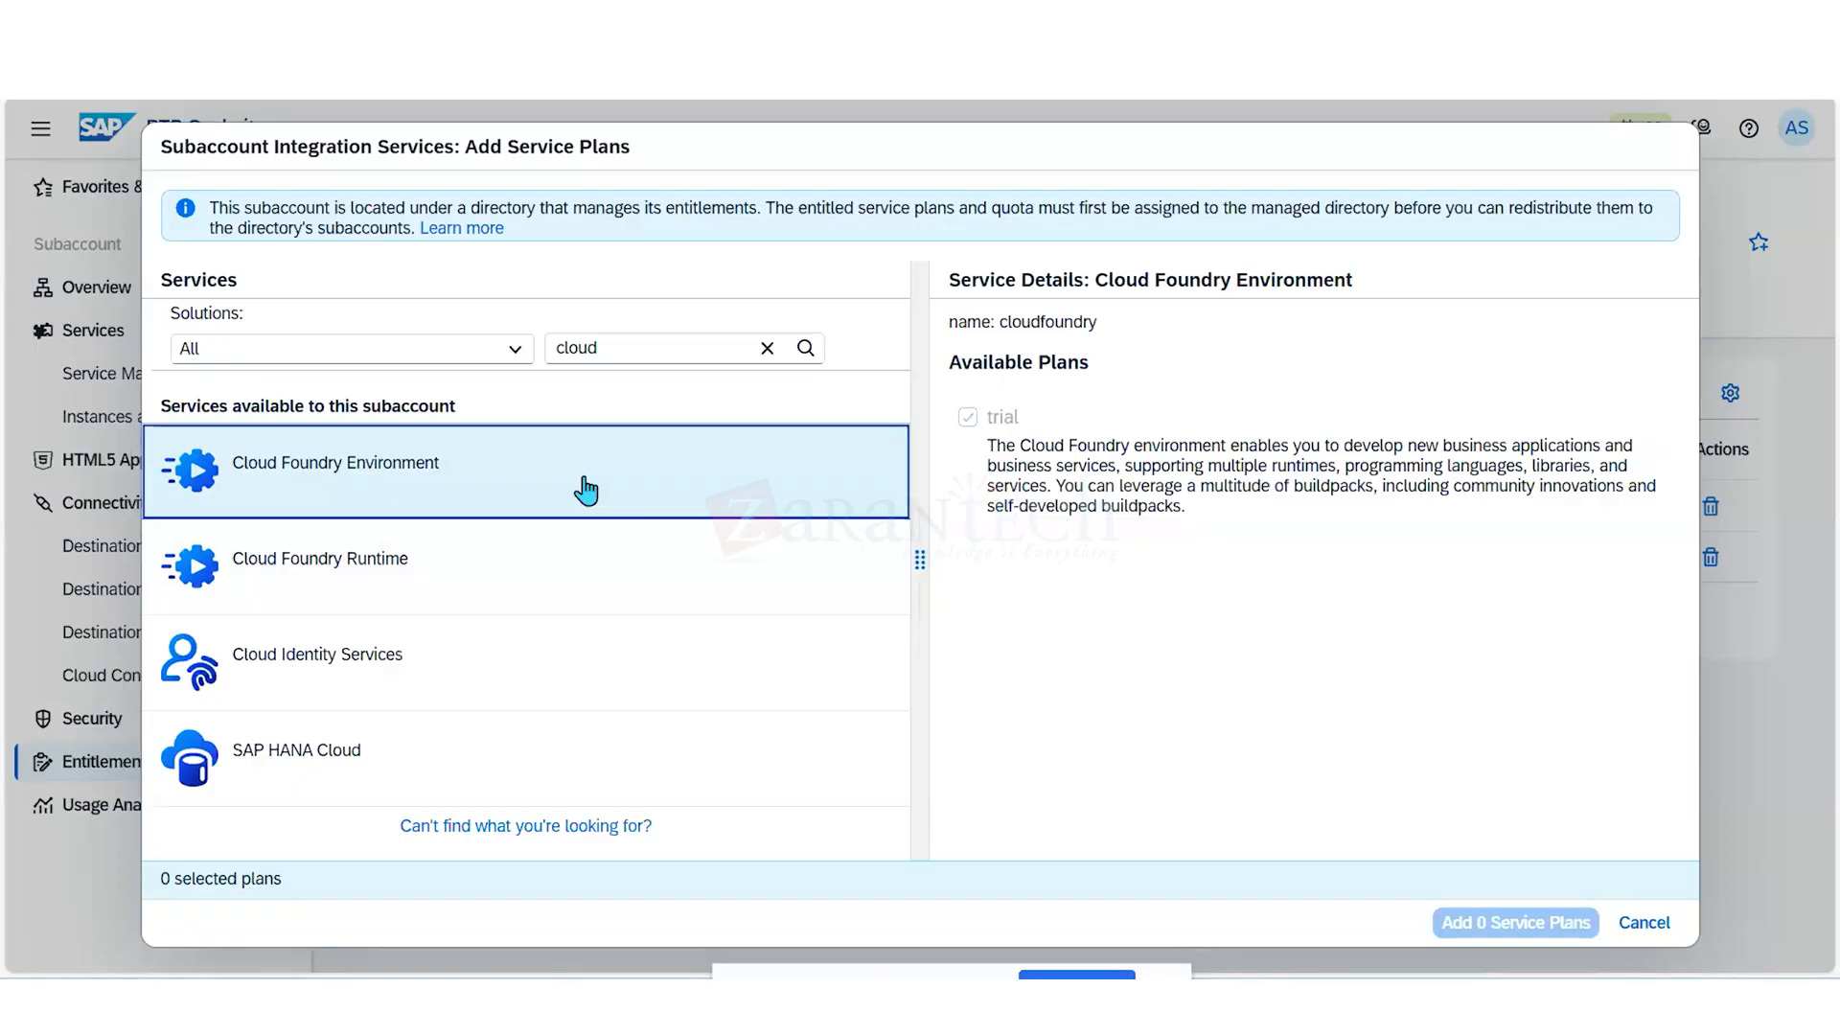
left_click(1642, 925)
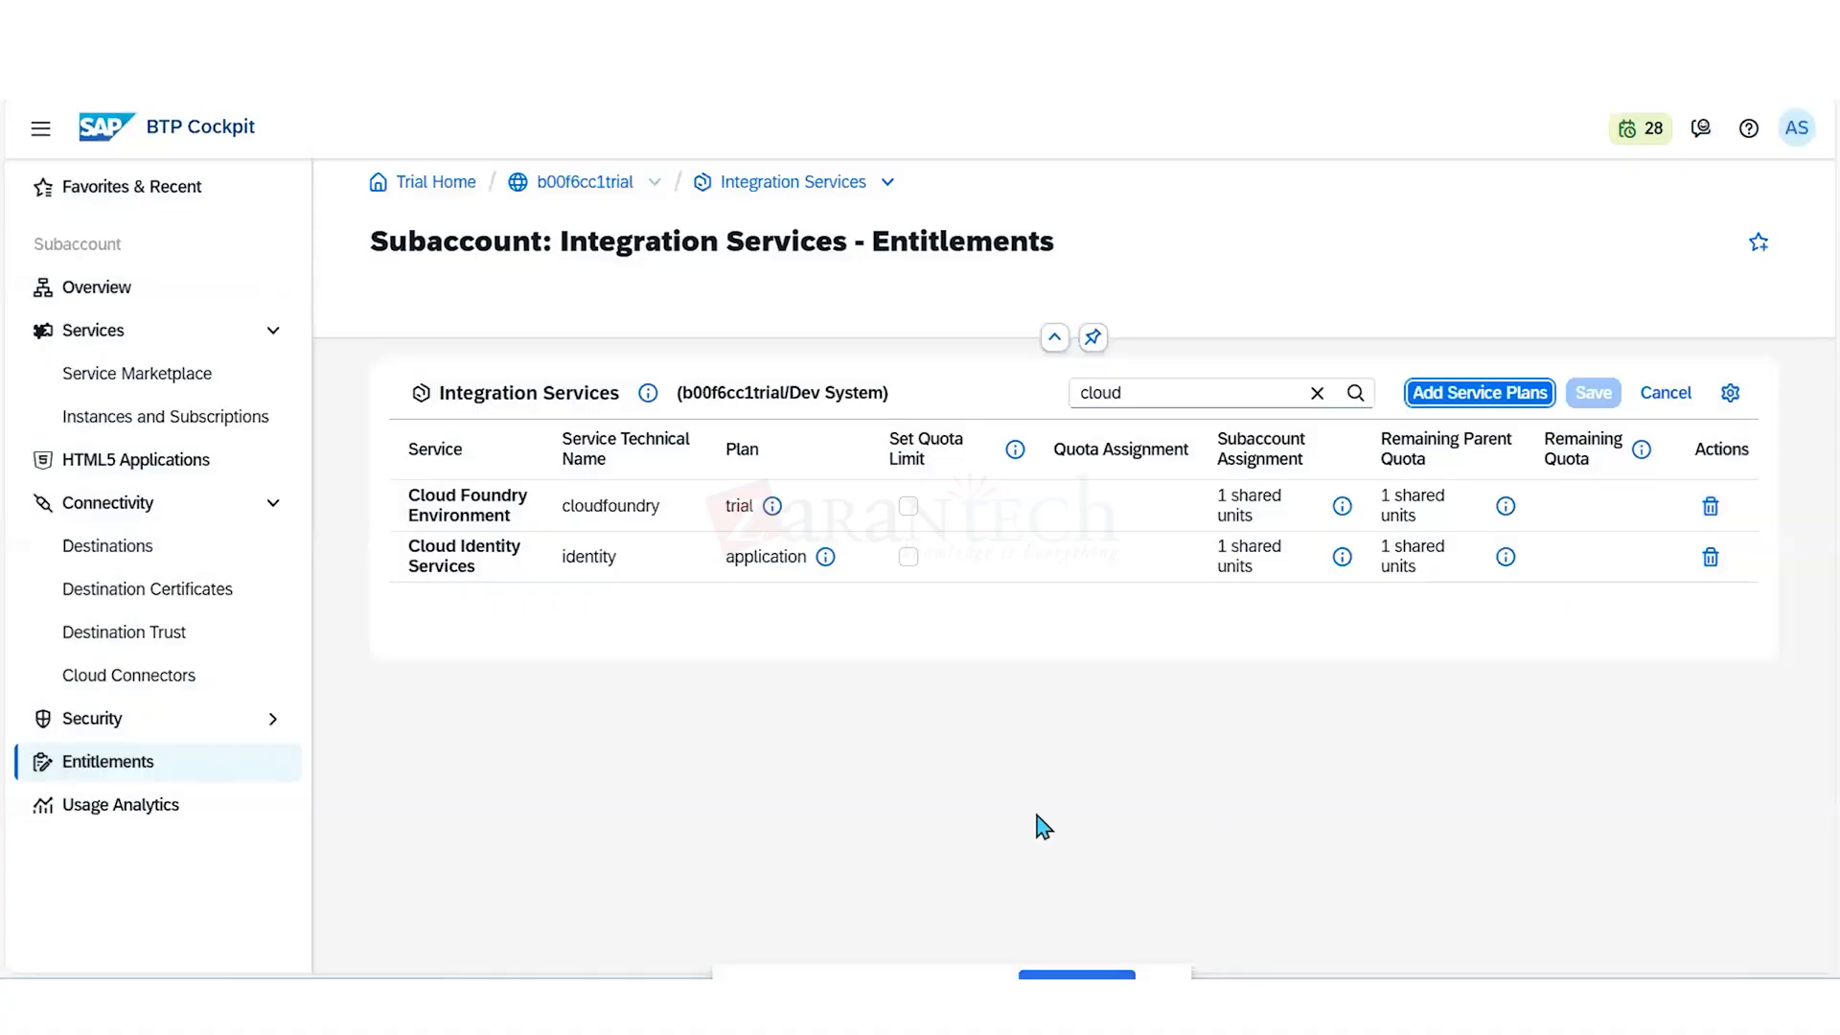
left_click(1667, 395)
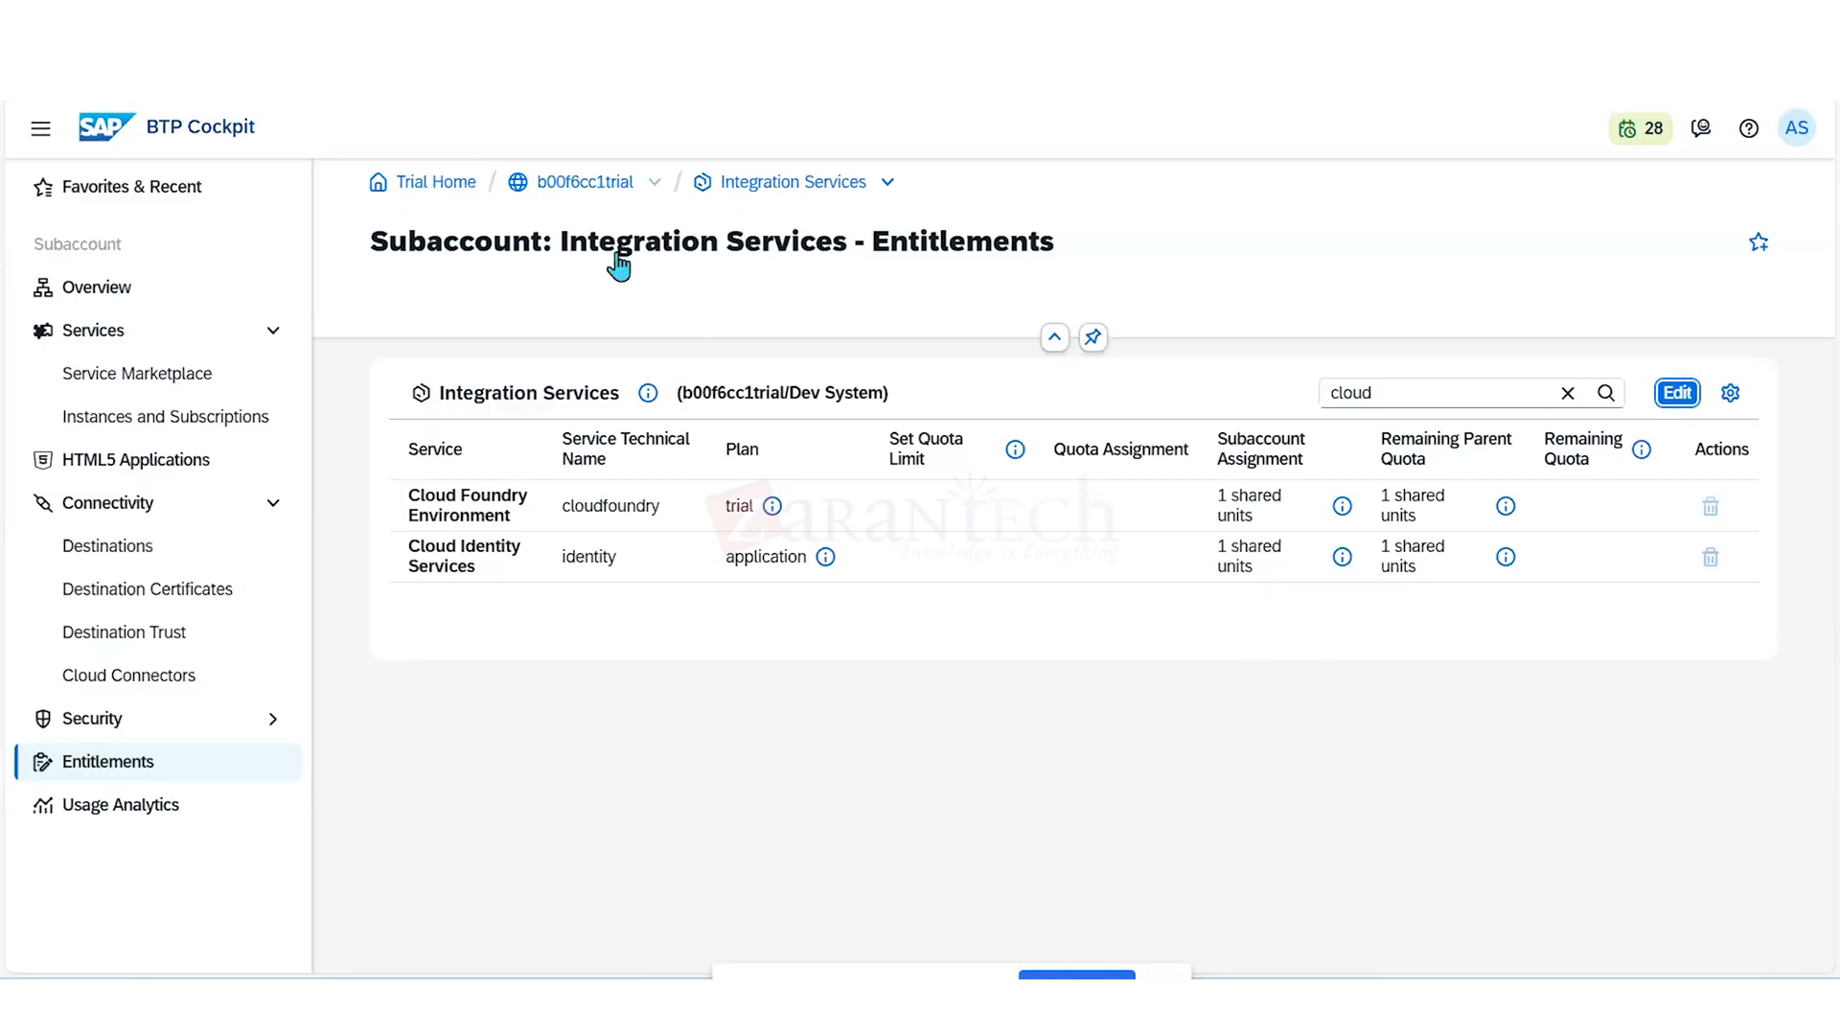
- Return to the Dev System directory and display the entity assignments for App Development & Automation and Integration Services
double_click(600, 191)
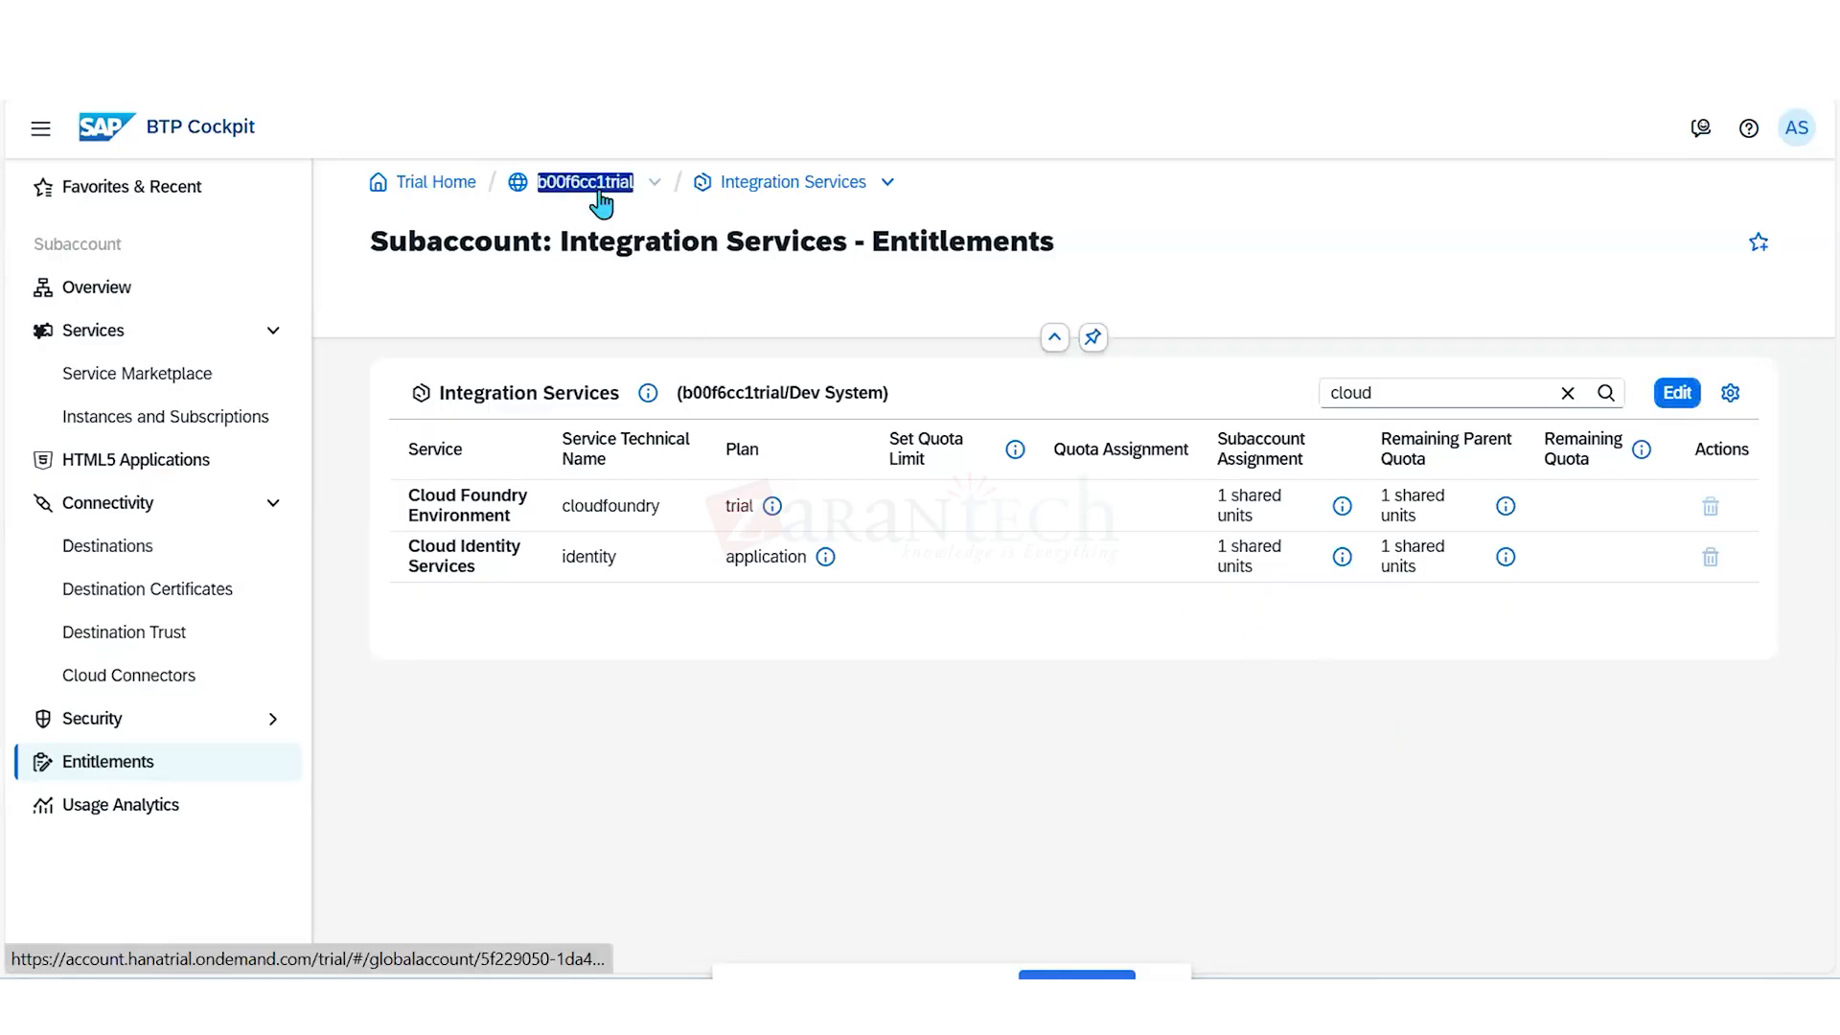
left_click(600, 192)
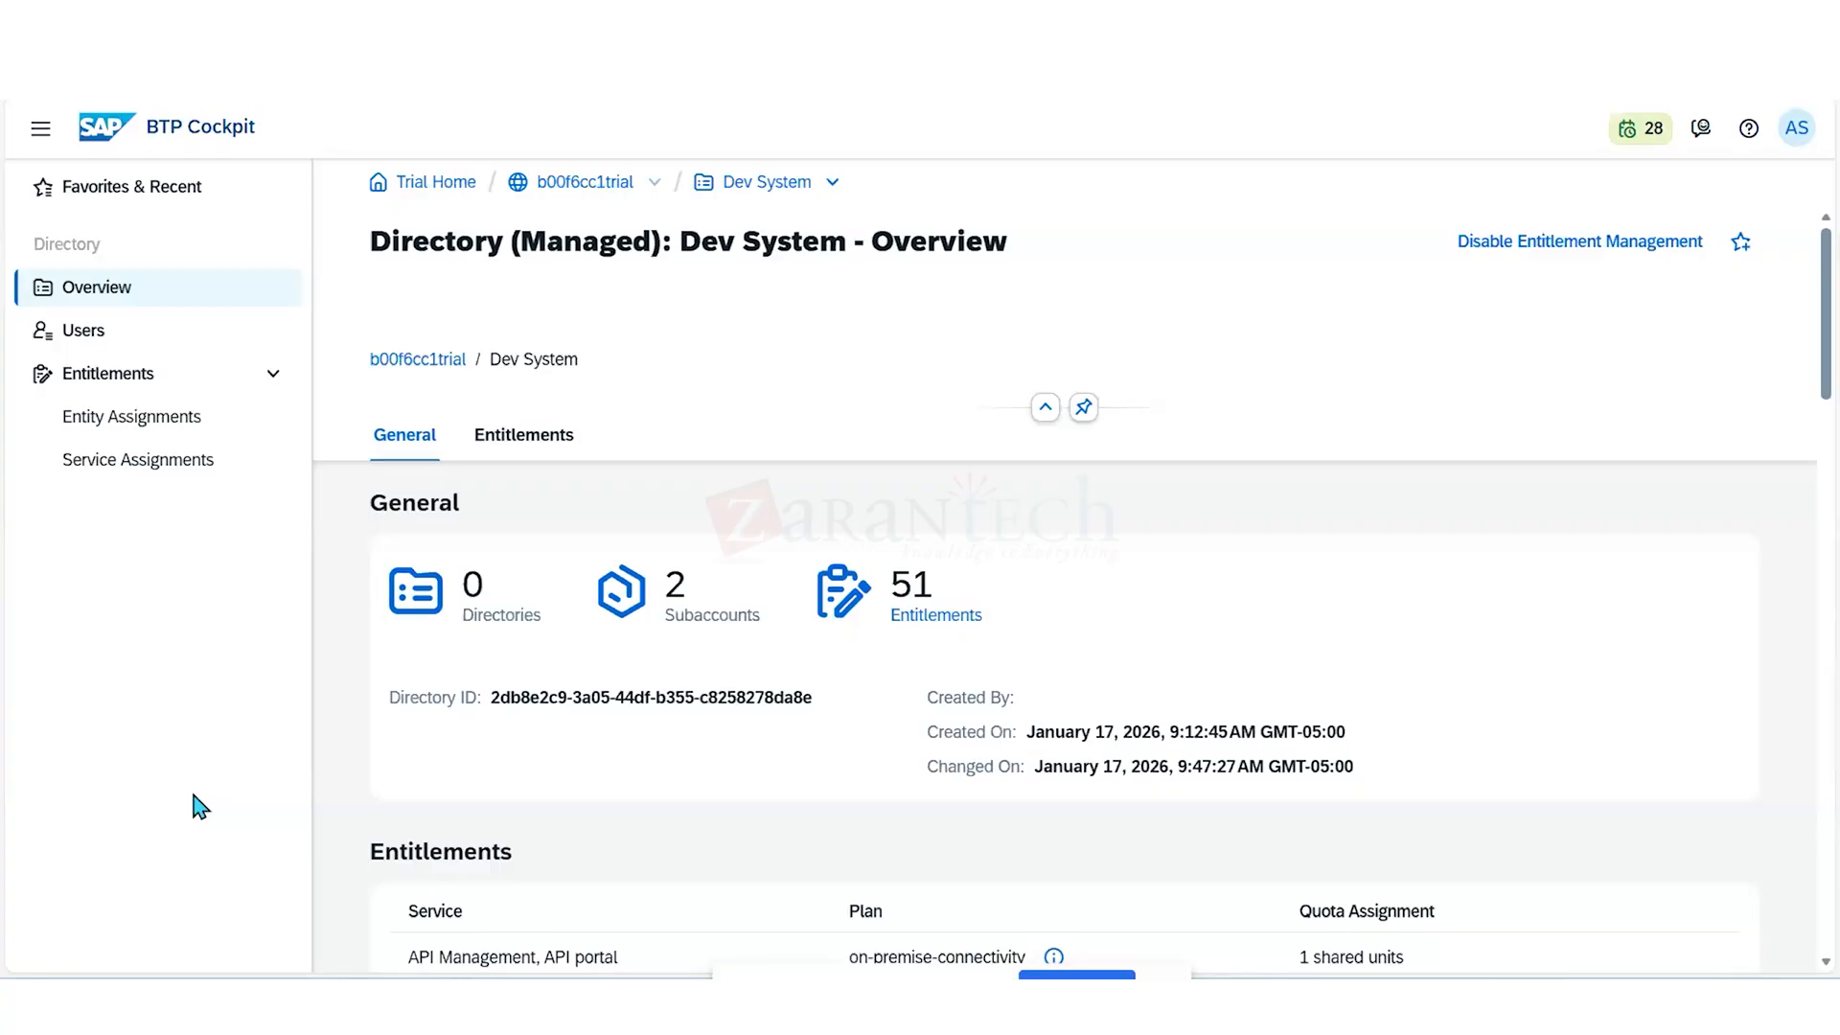
left_click(151, 428)
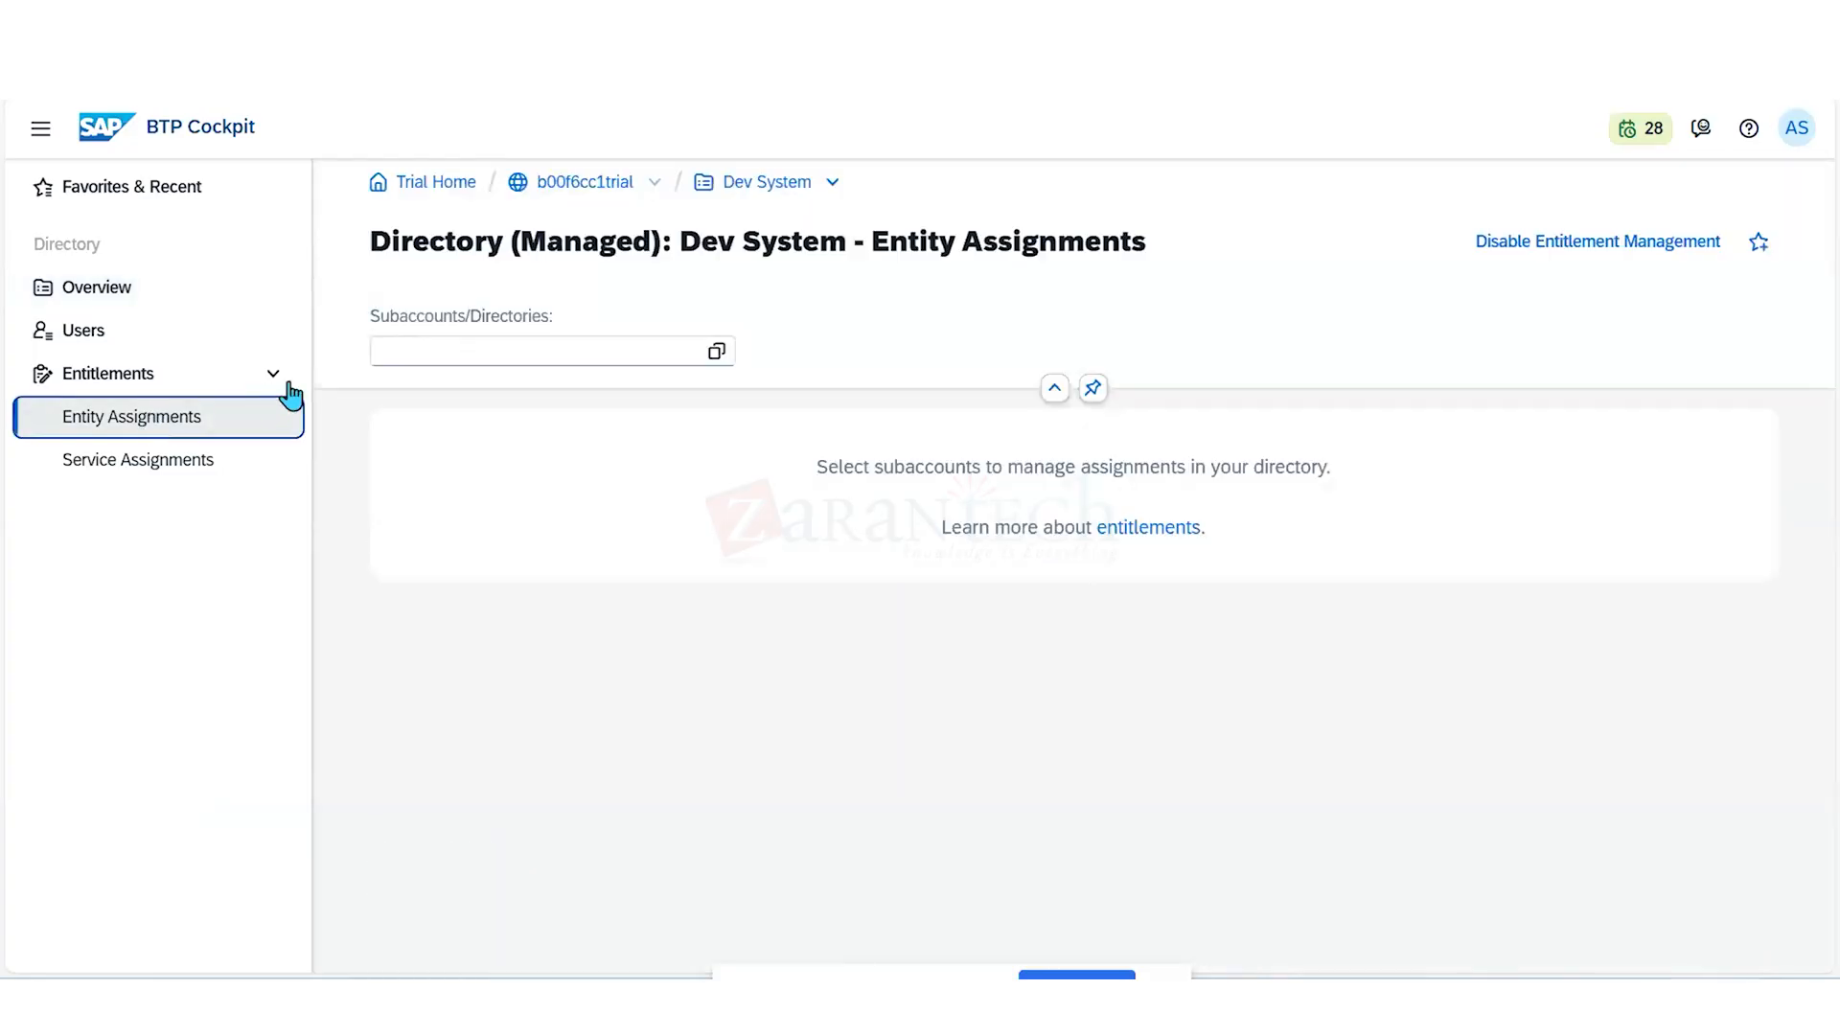
left_click(718, 354)
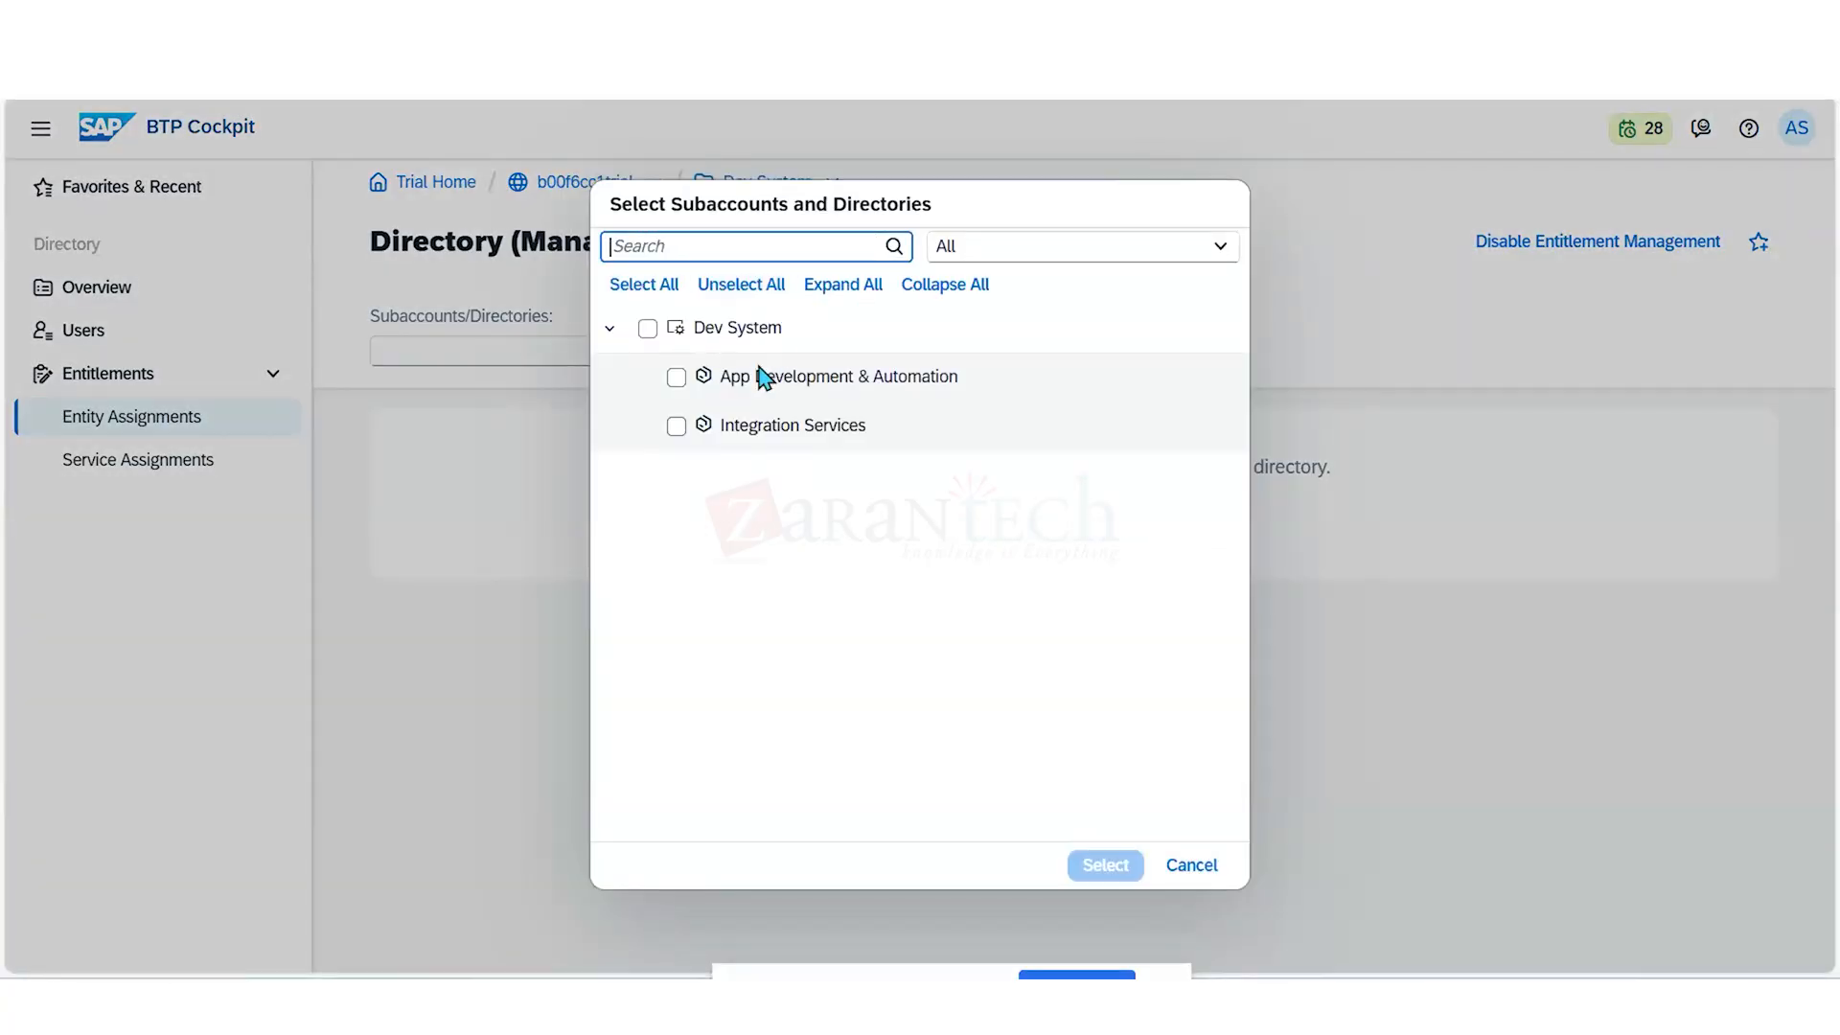
left_click(675, 378)
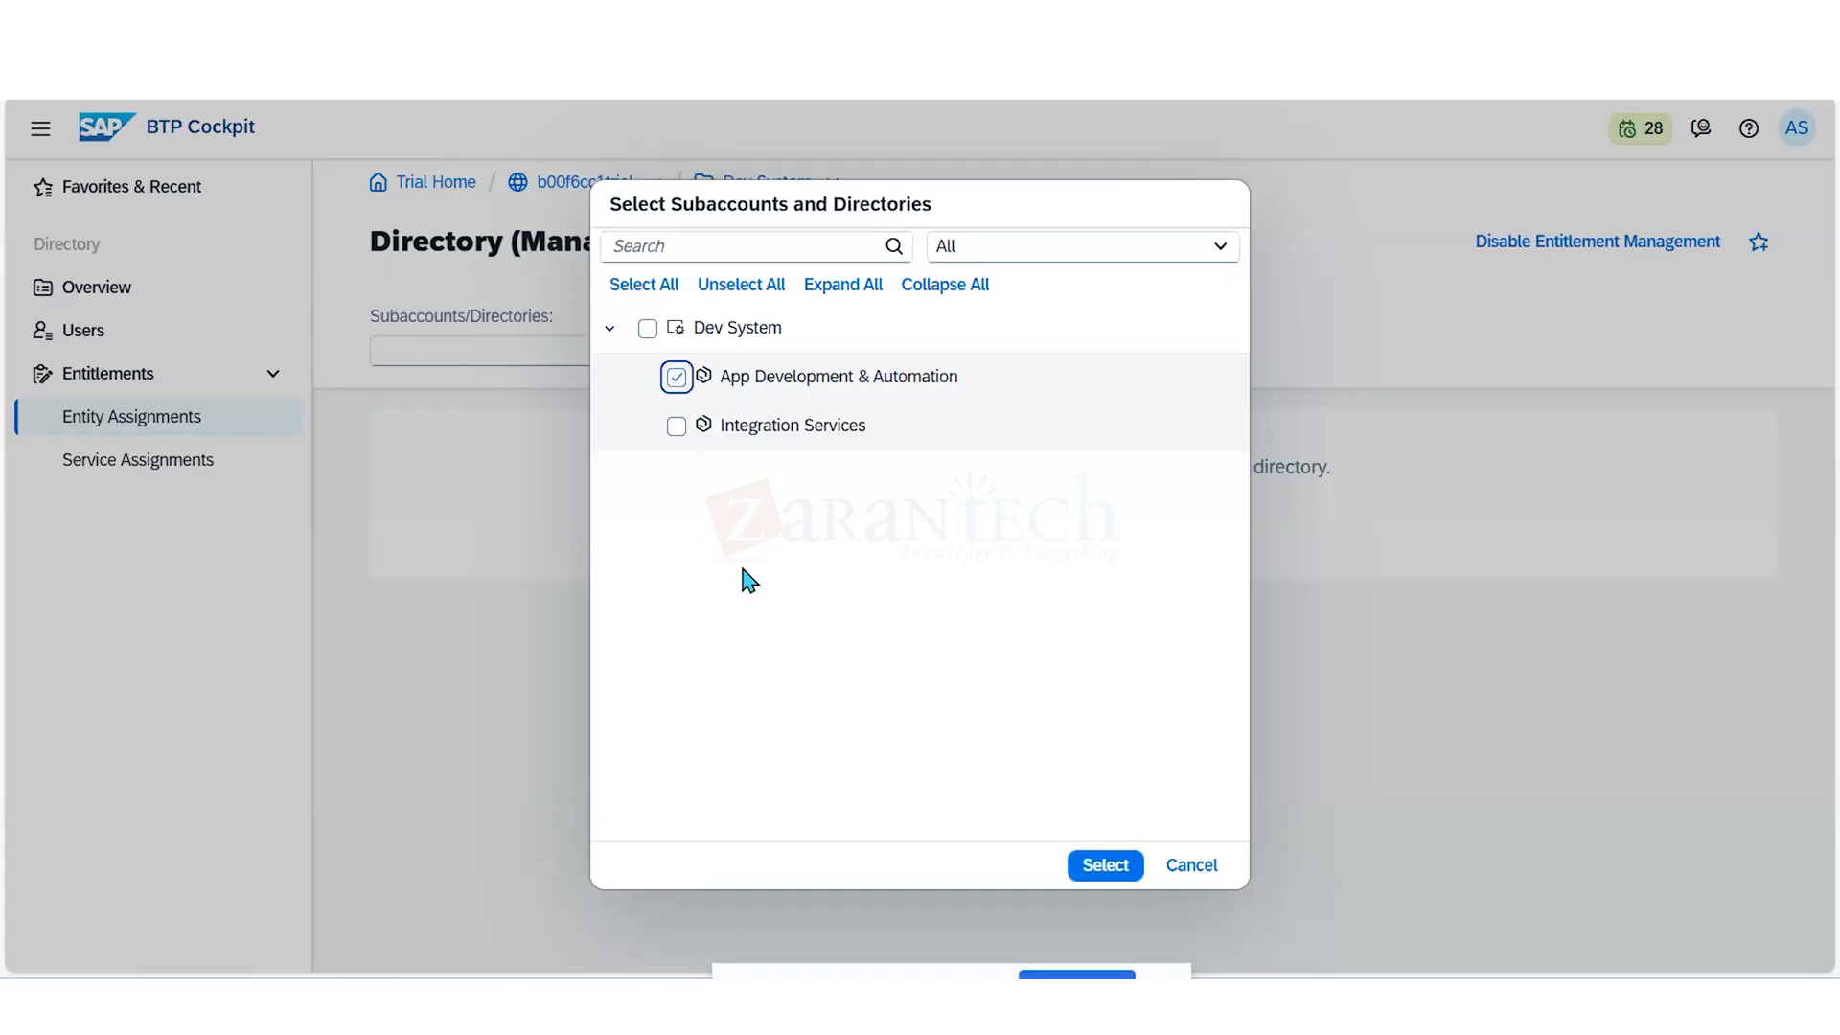
left_click(676, 427)
left_click(1104, 865)
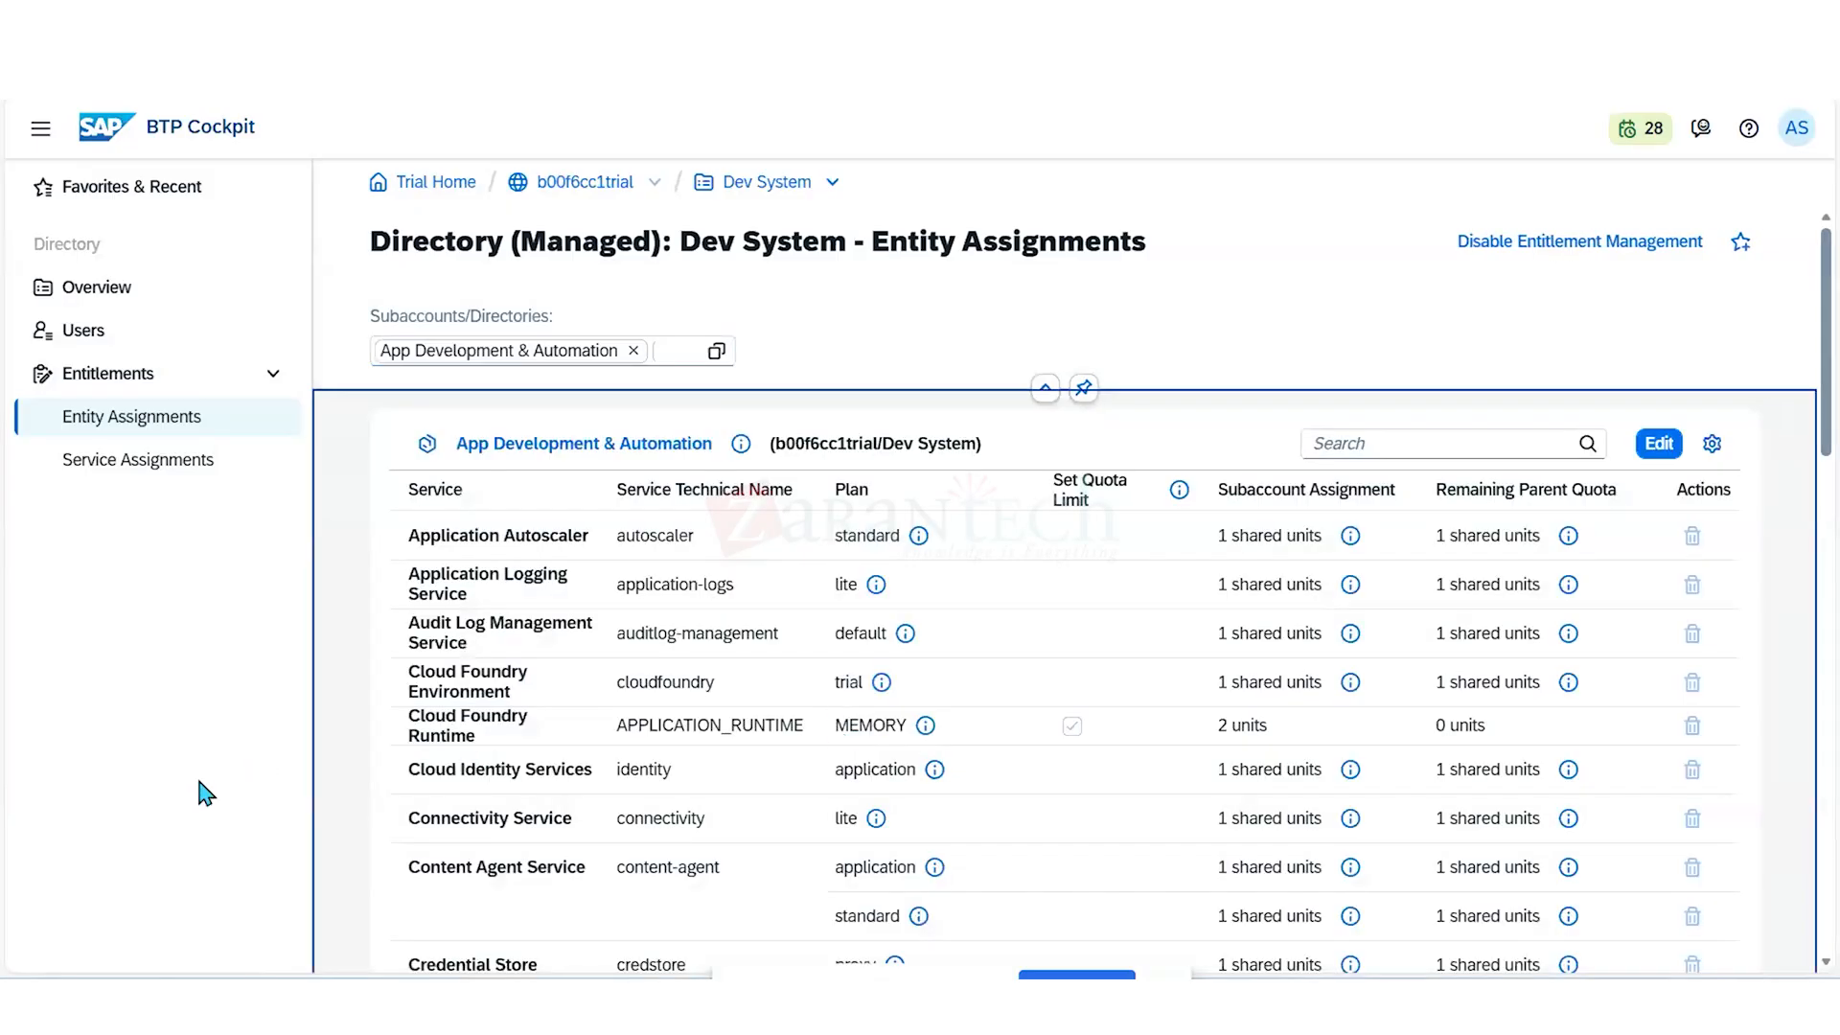
- Filter the App Development & Automation assignments by "cloud f"
left_click(1406, 440)
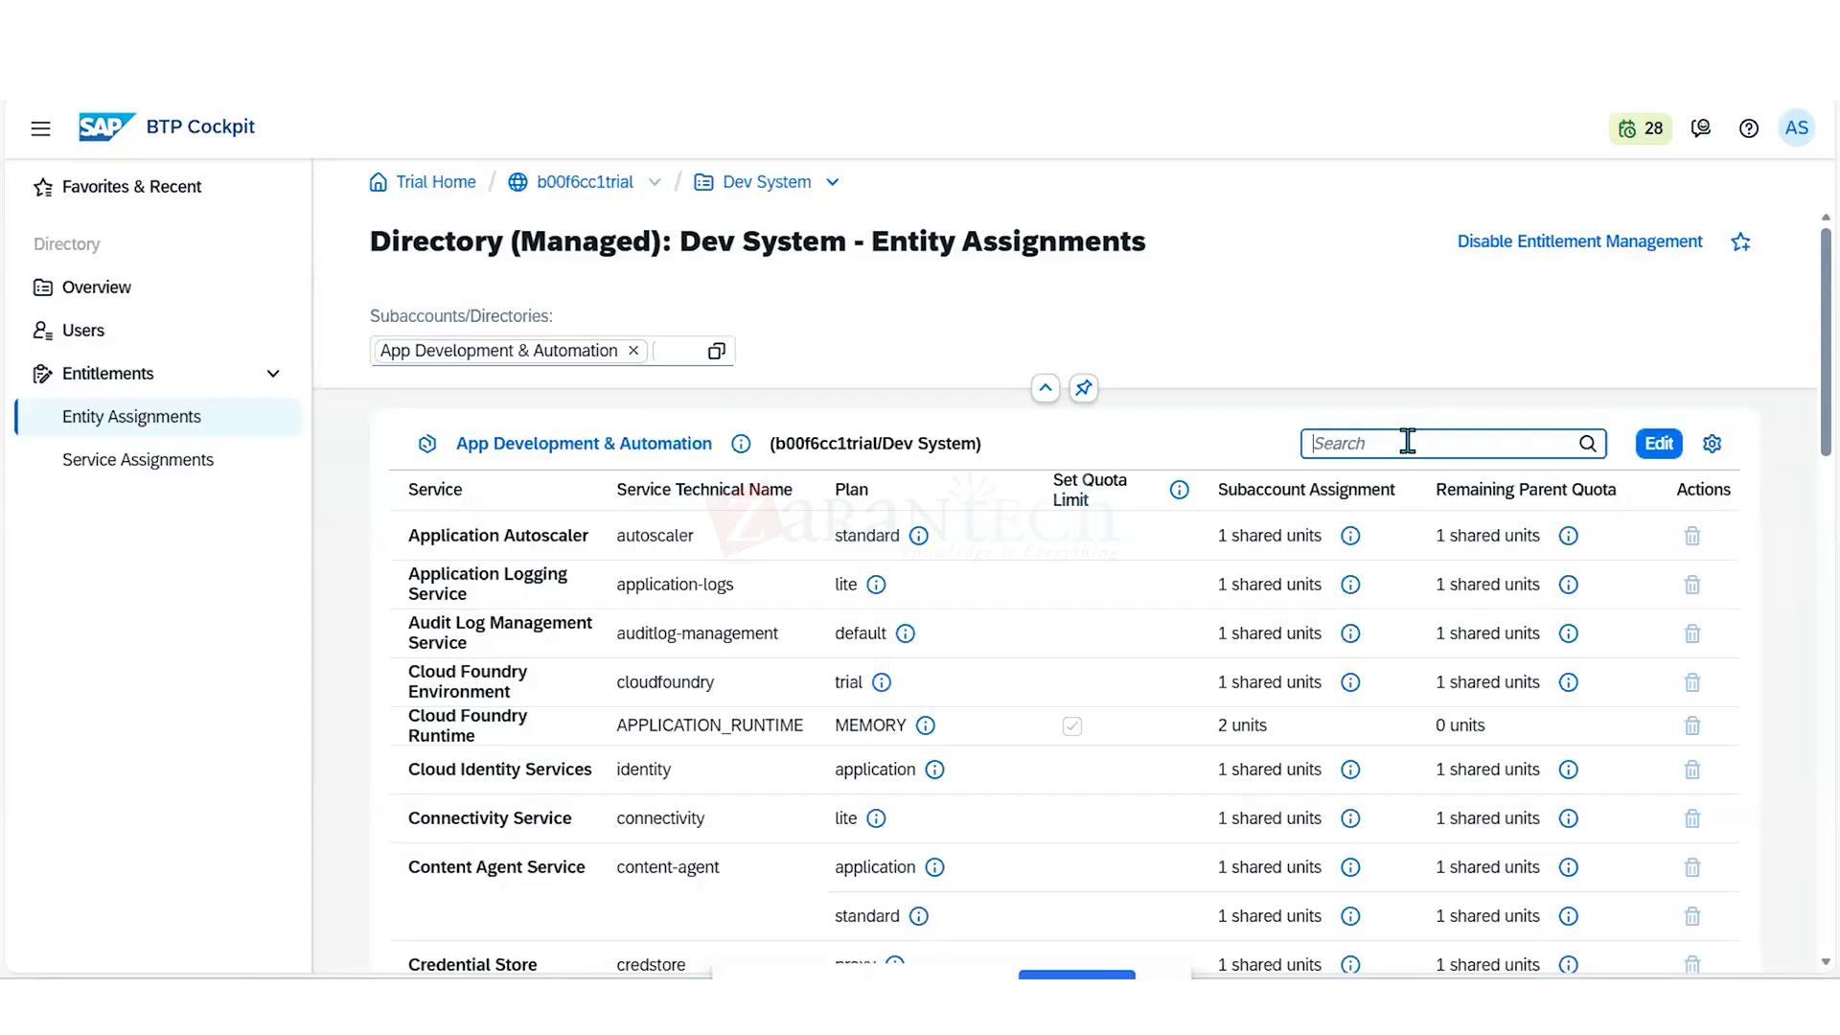
type("cloud")
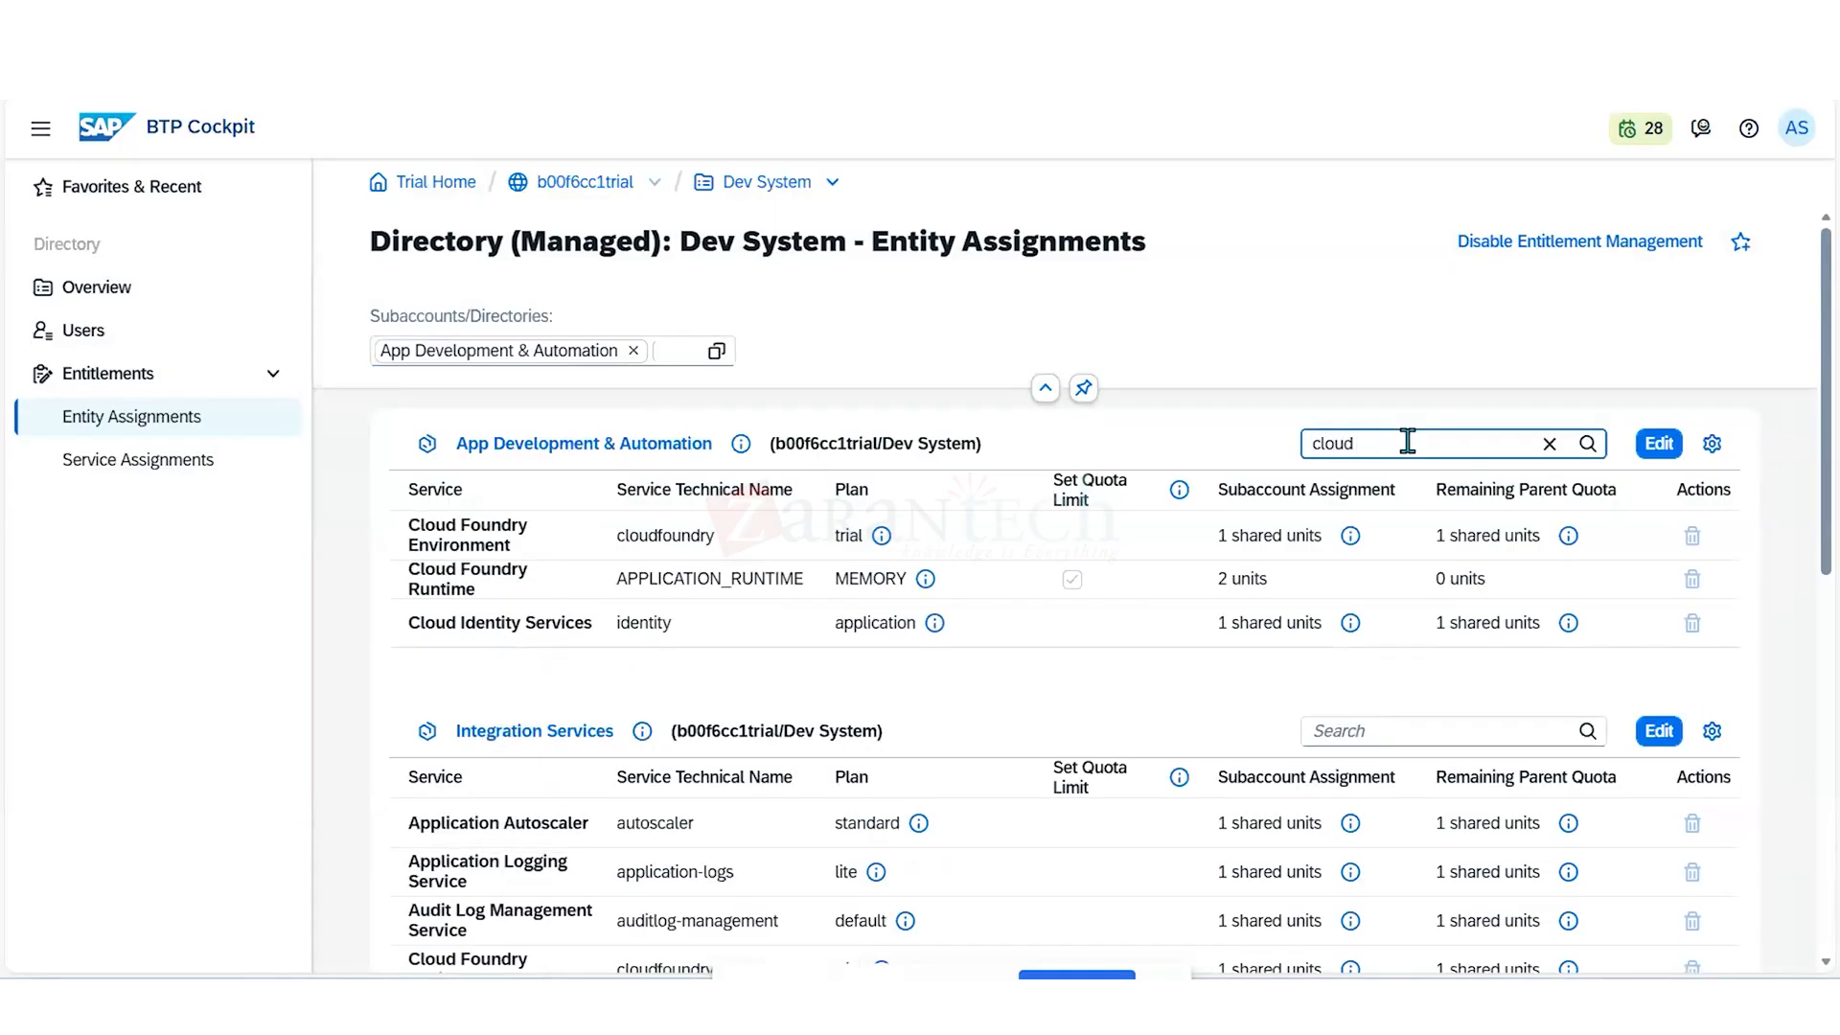
type(" f")
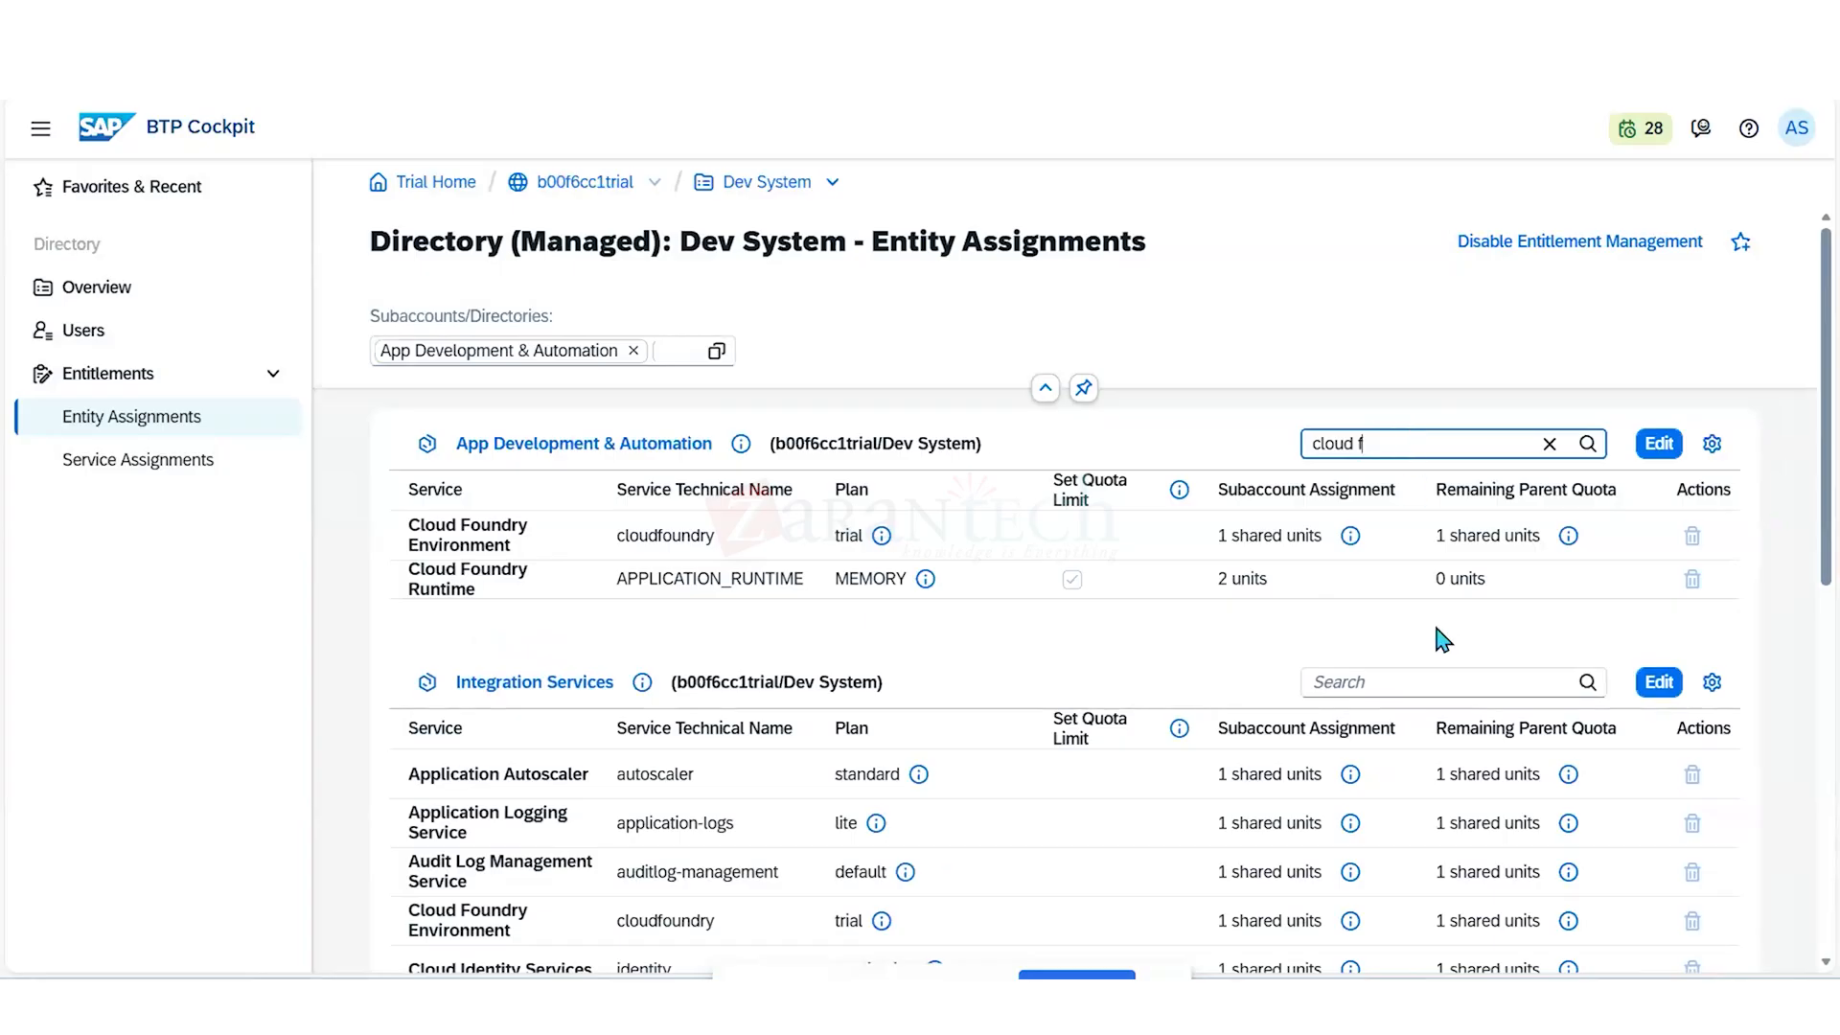
- Search the service plans for App Development & Automation for "run", review the Cloud Foundry Runtime plan, and cancel the edit
left_click(1658, 443)
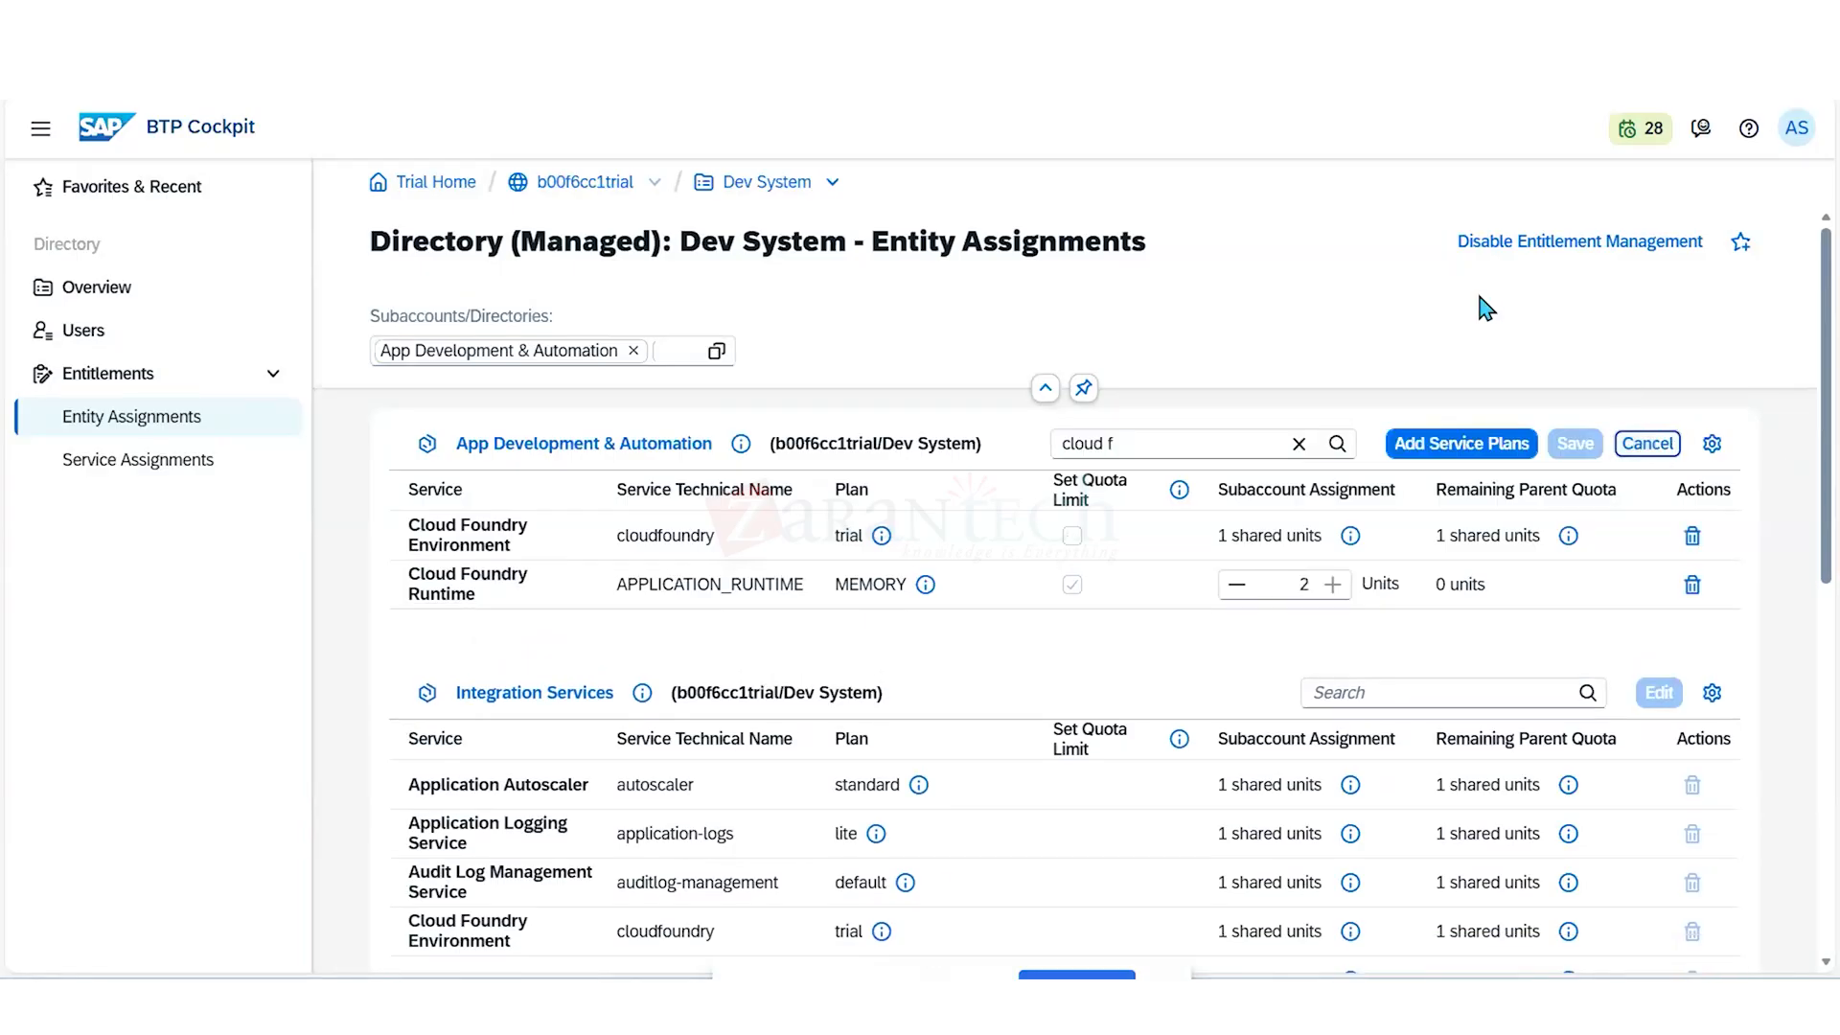
left_click(1444, 449)
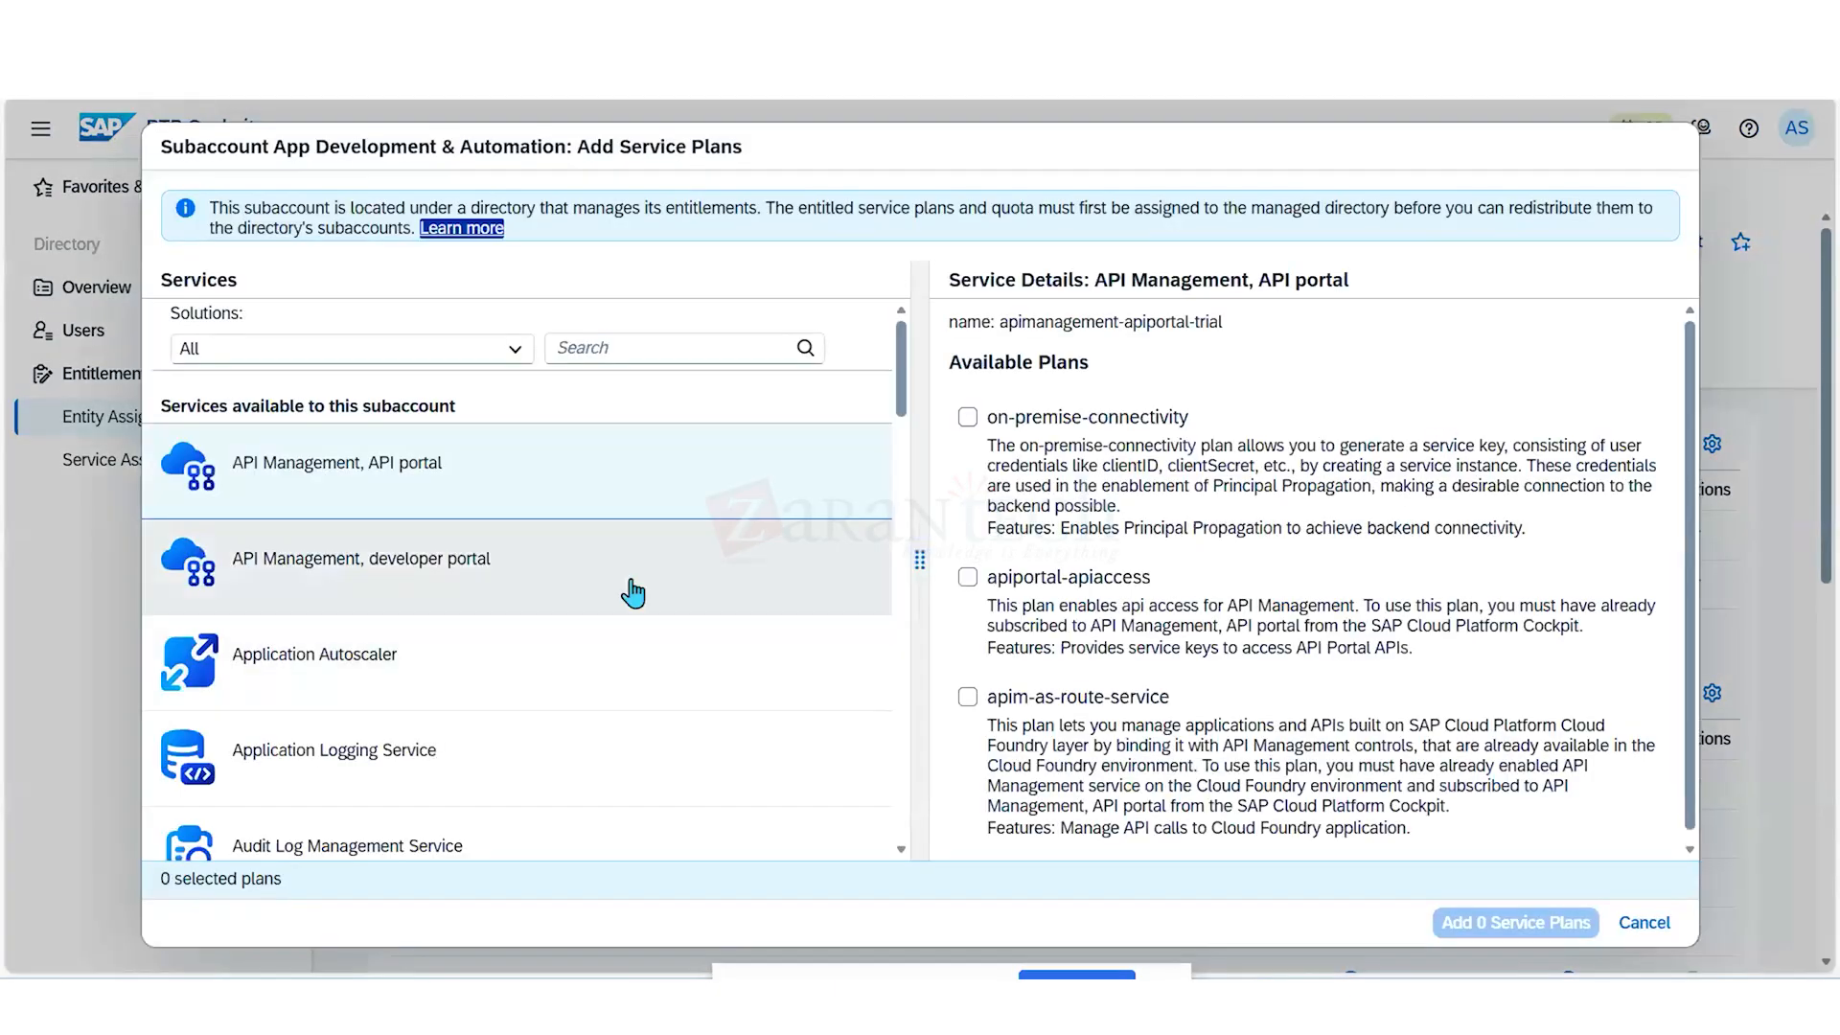
left_click(686, 347)
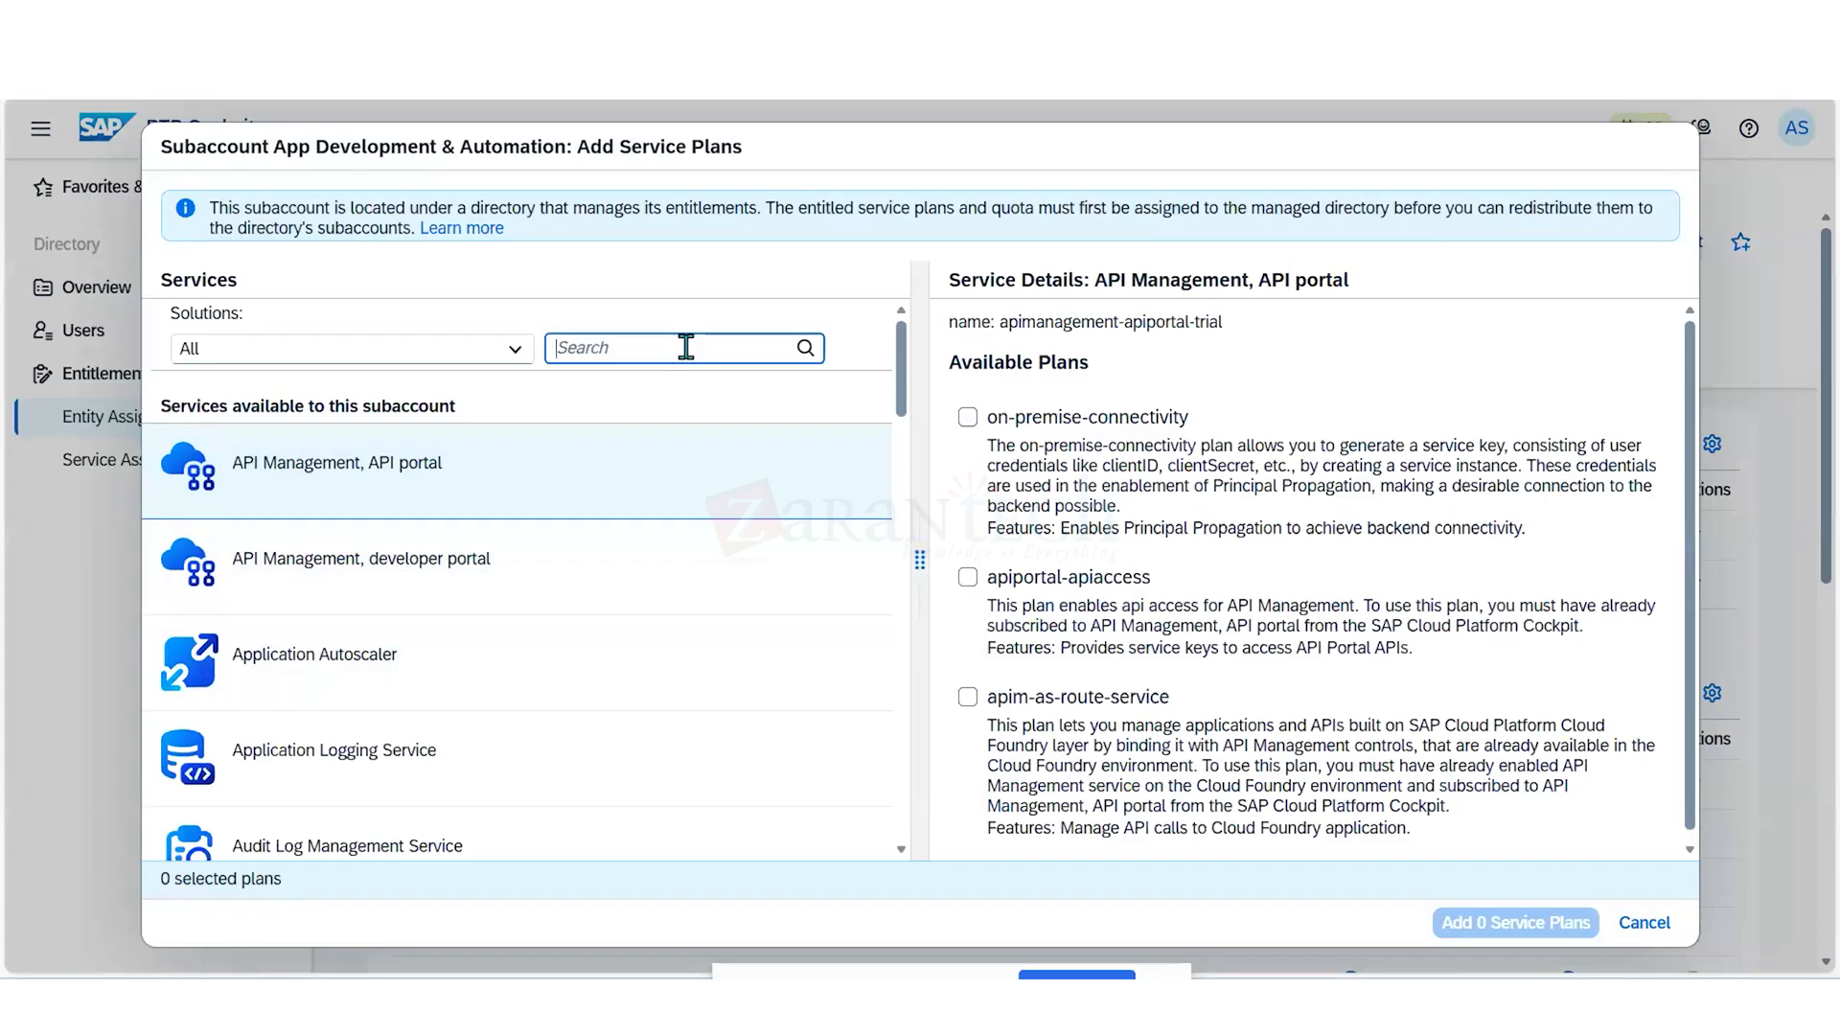
type("run")
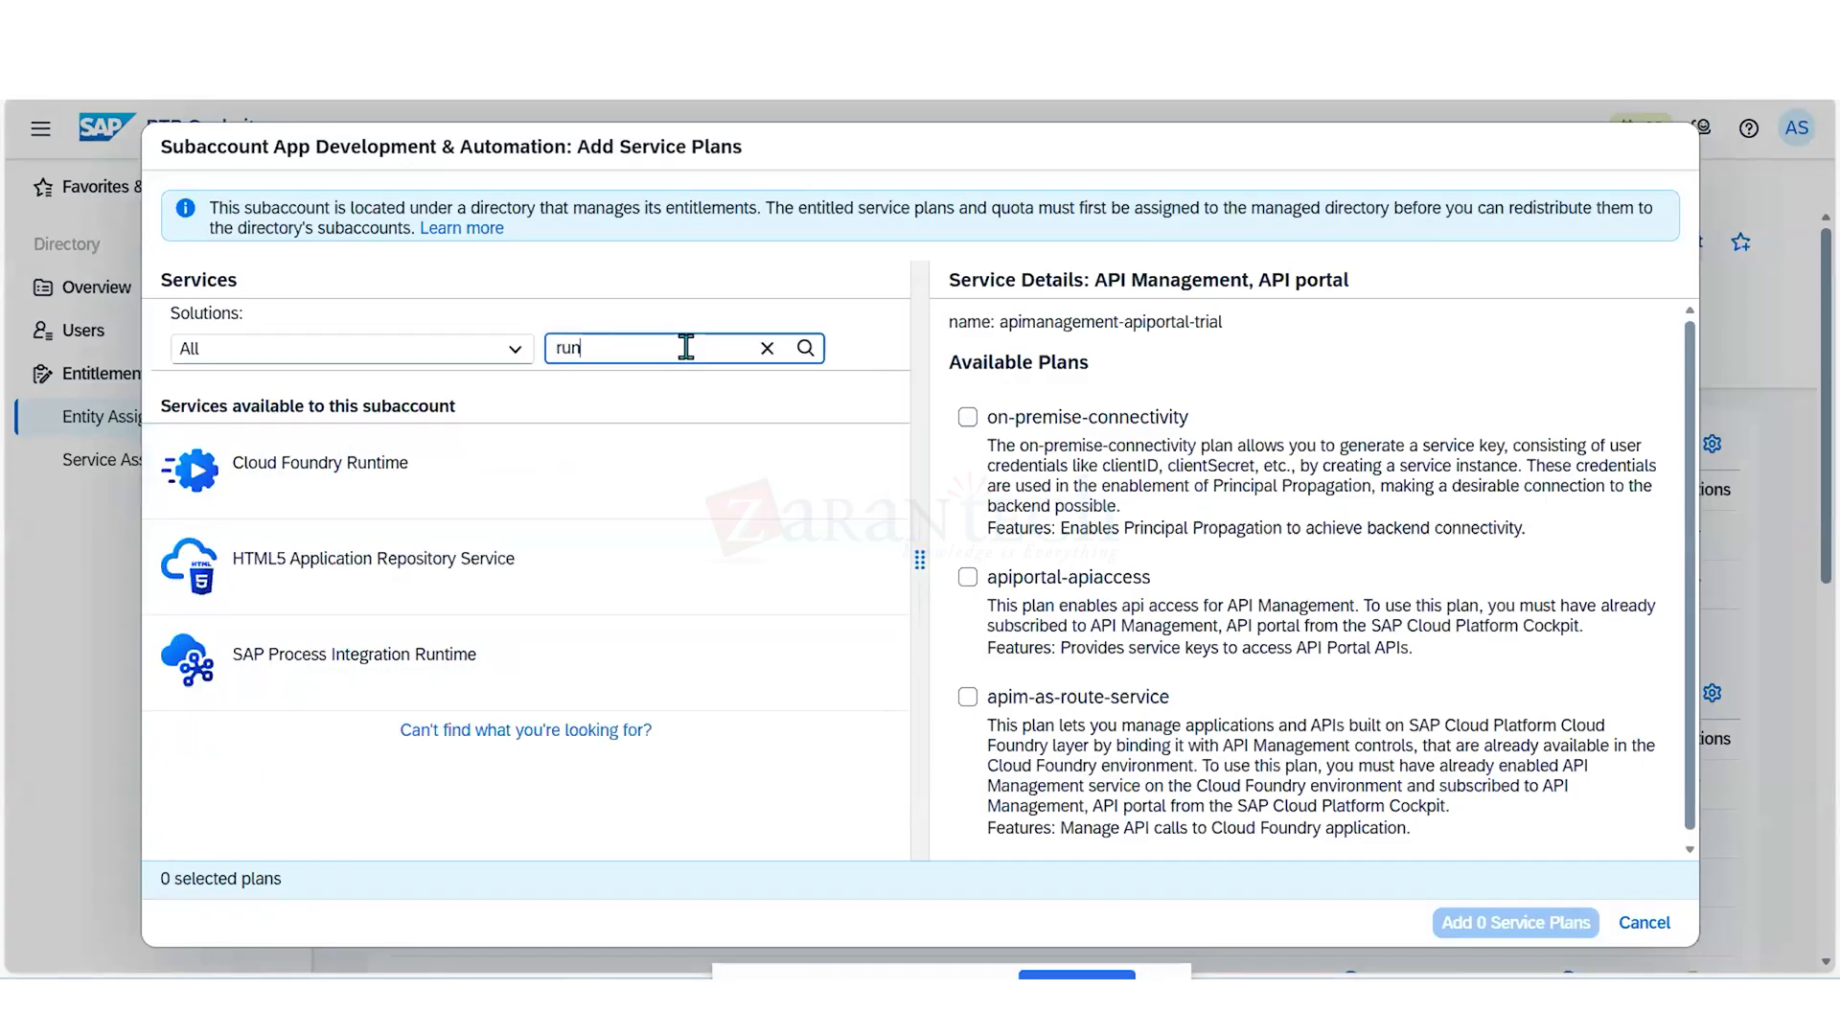
left_click(436, 484)
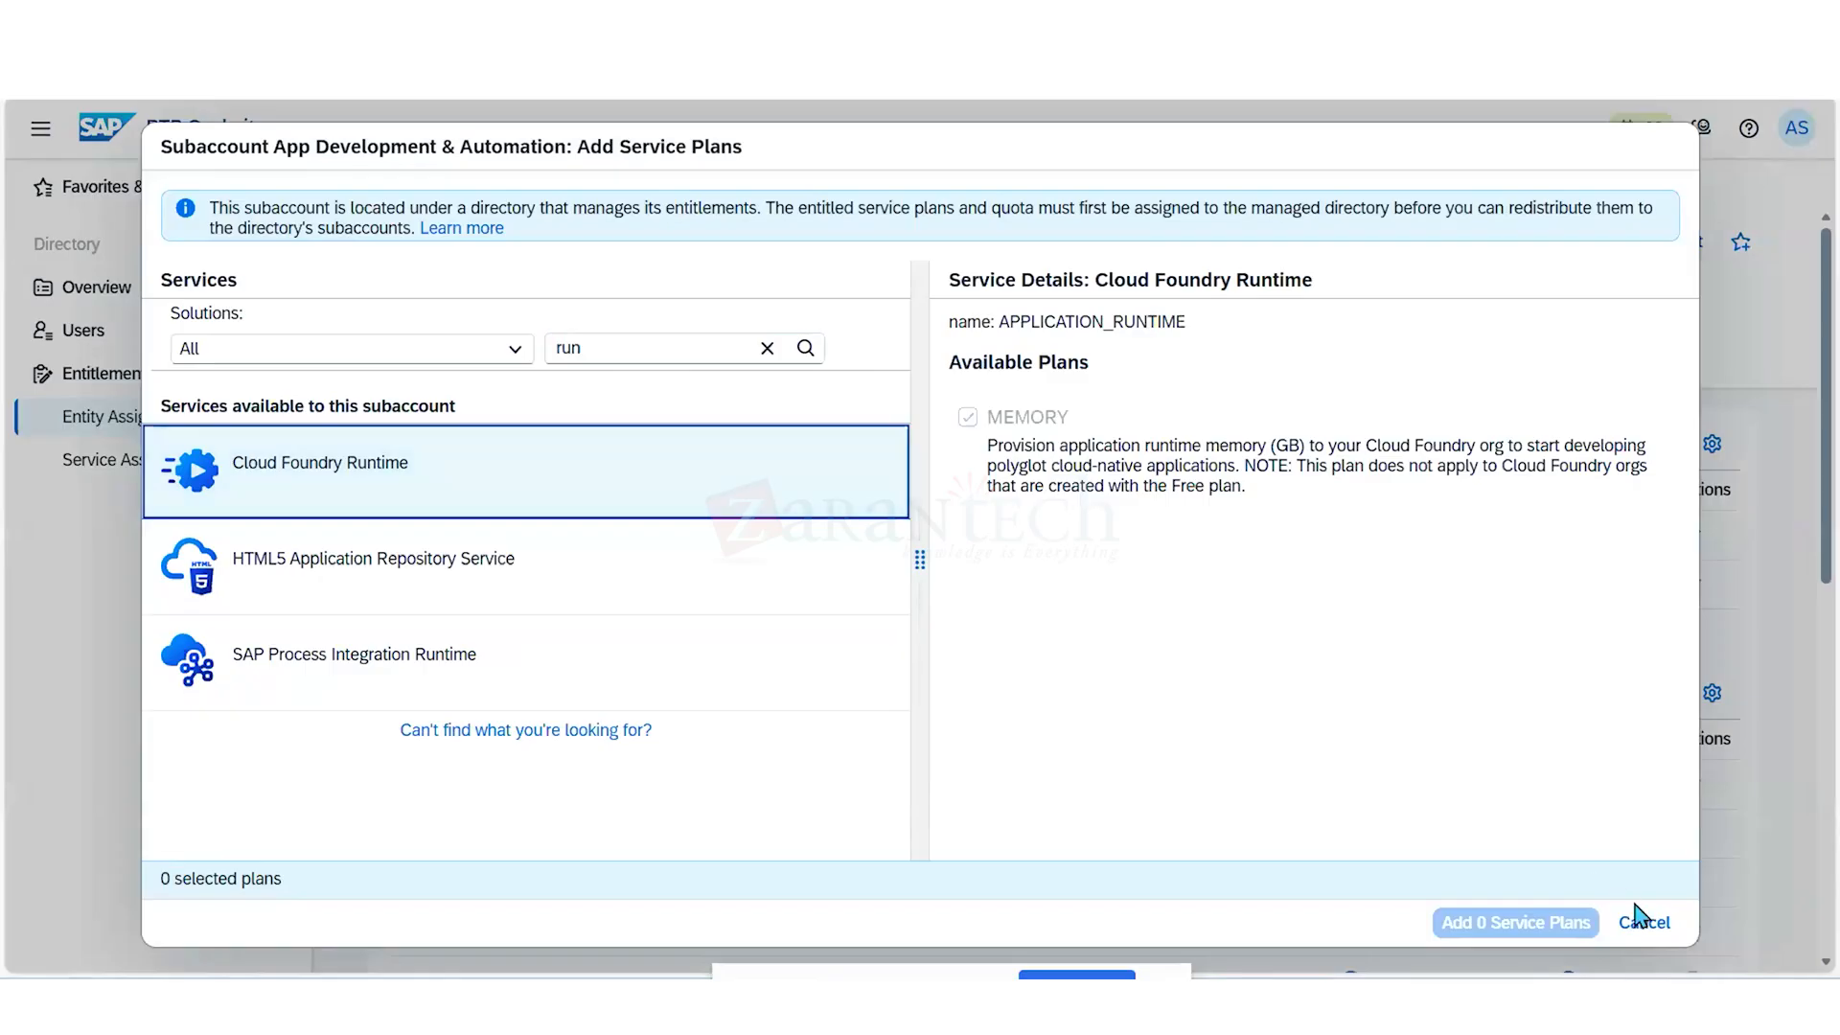
left_click(1642, 924)
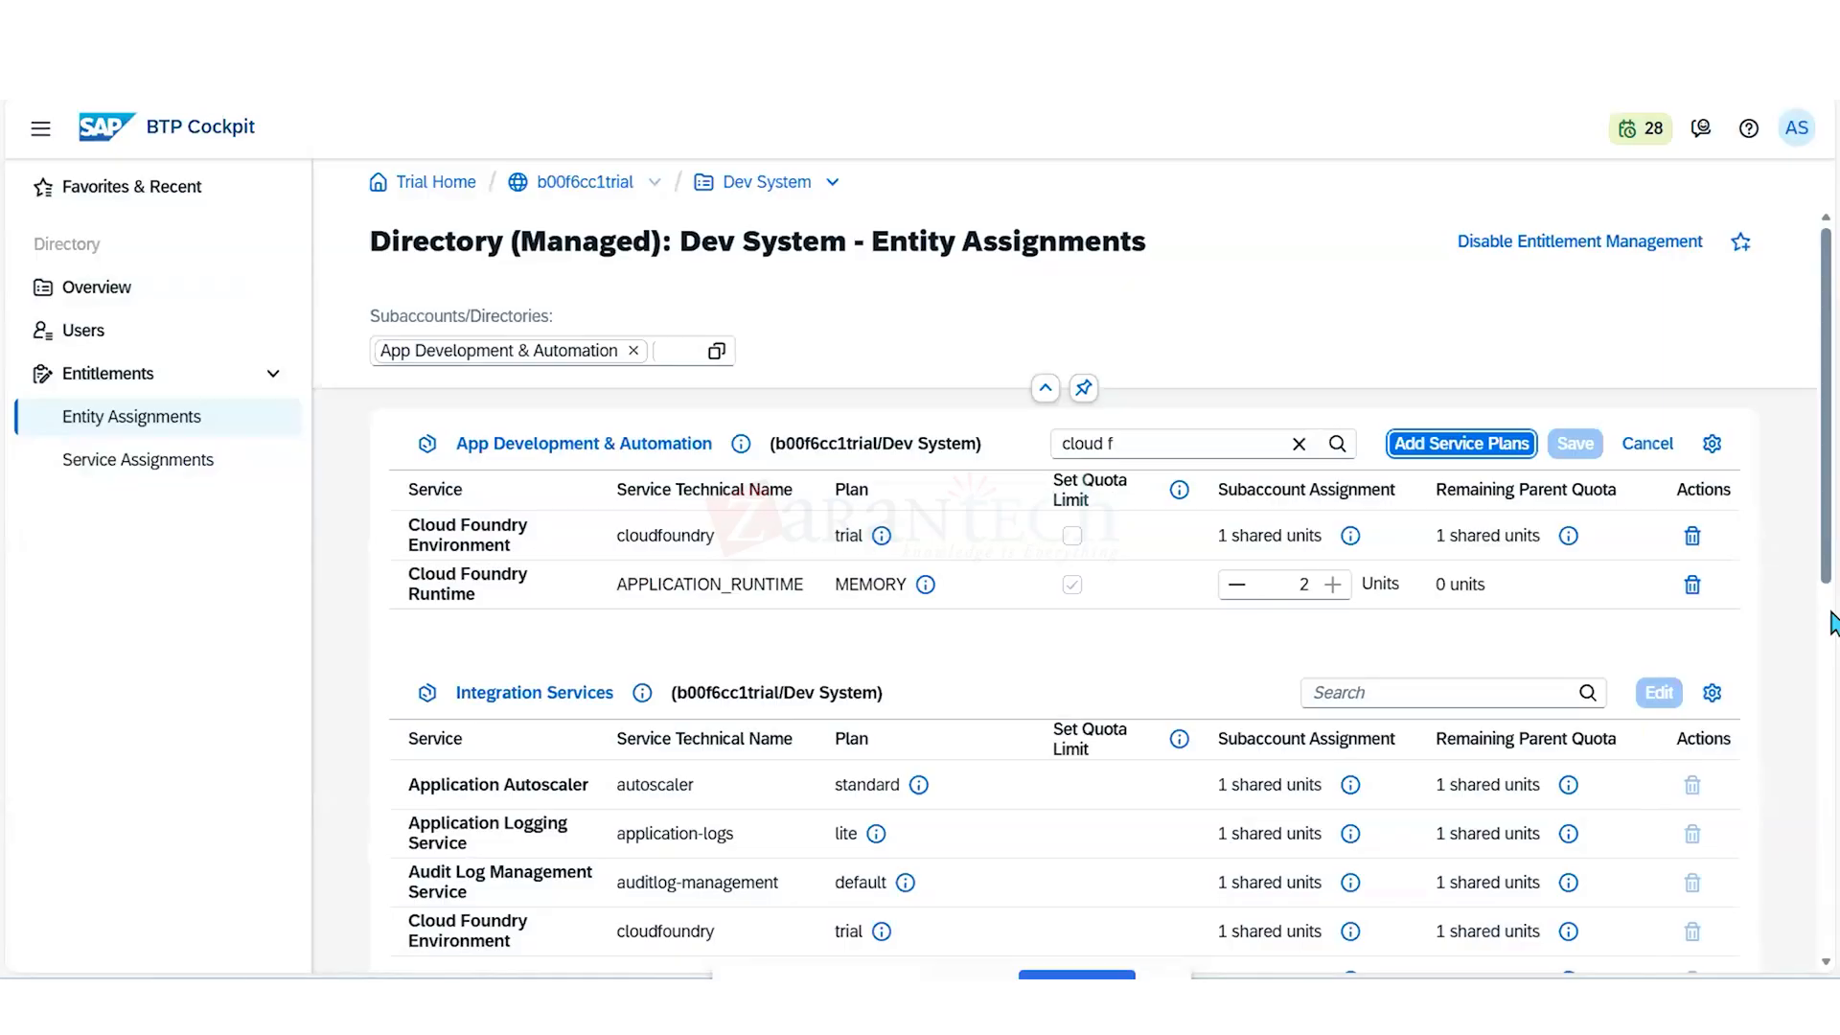
left_click(1658, 446)
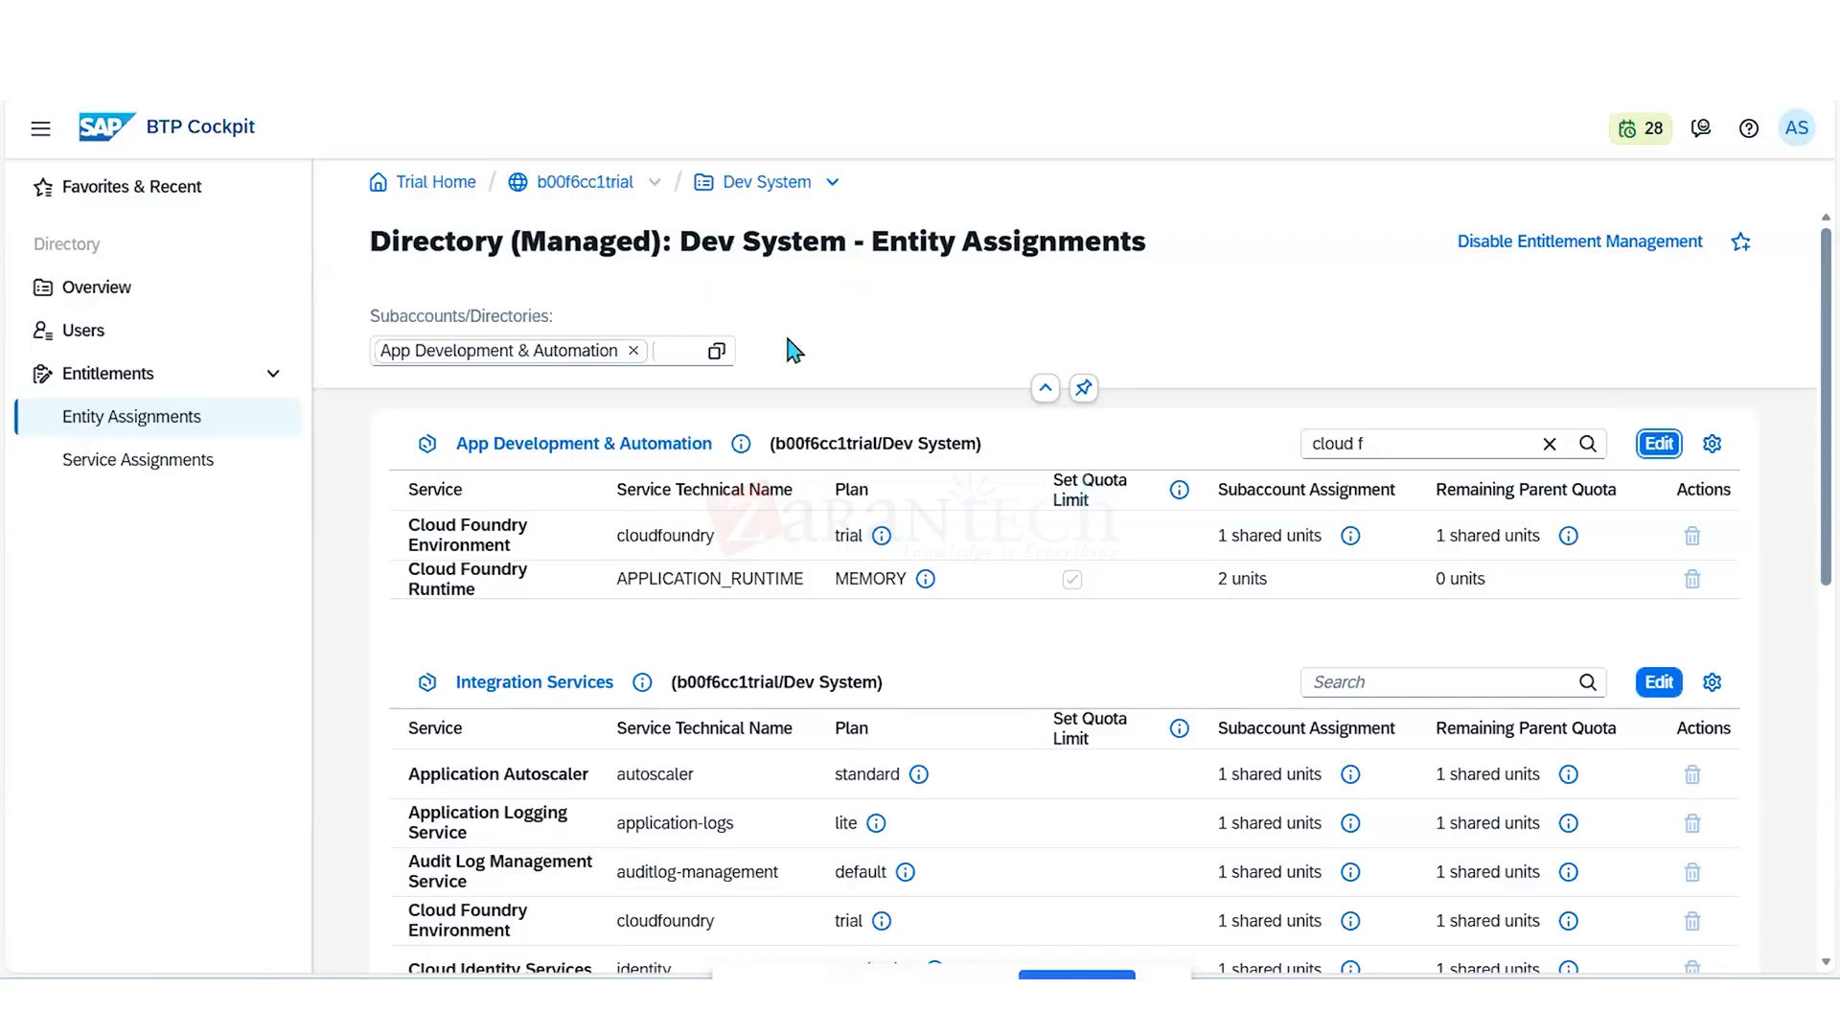
- Add the Dev System directory to the displayed entity assignments alongside its two subaccounts
left_click(716, 354)
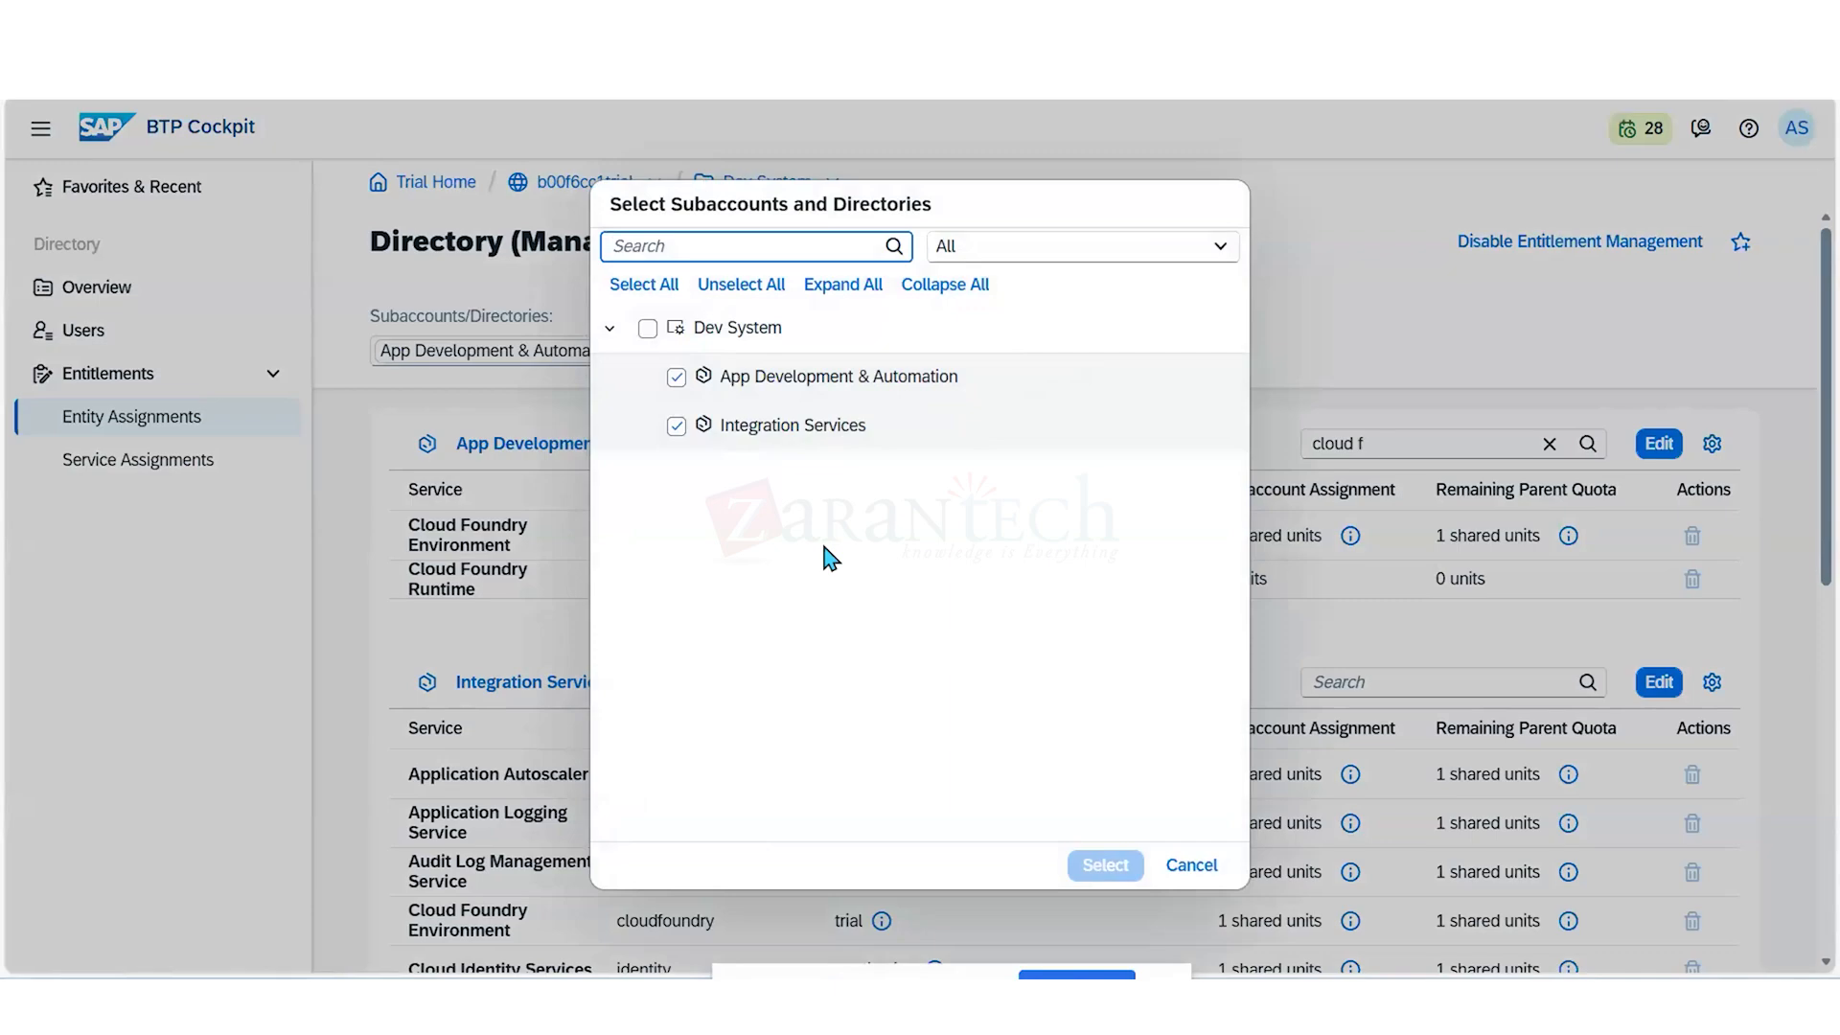
left_click(648, 327)
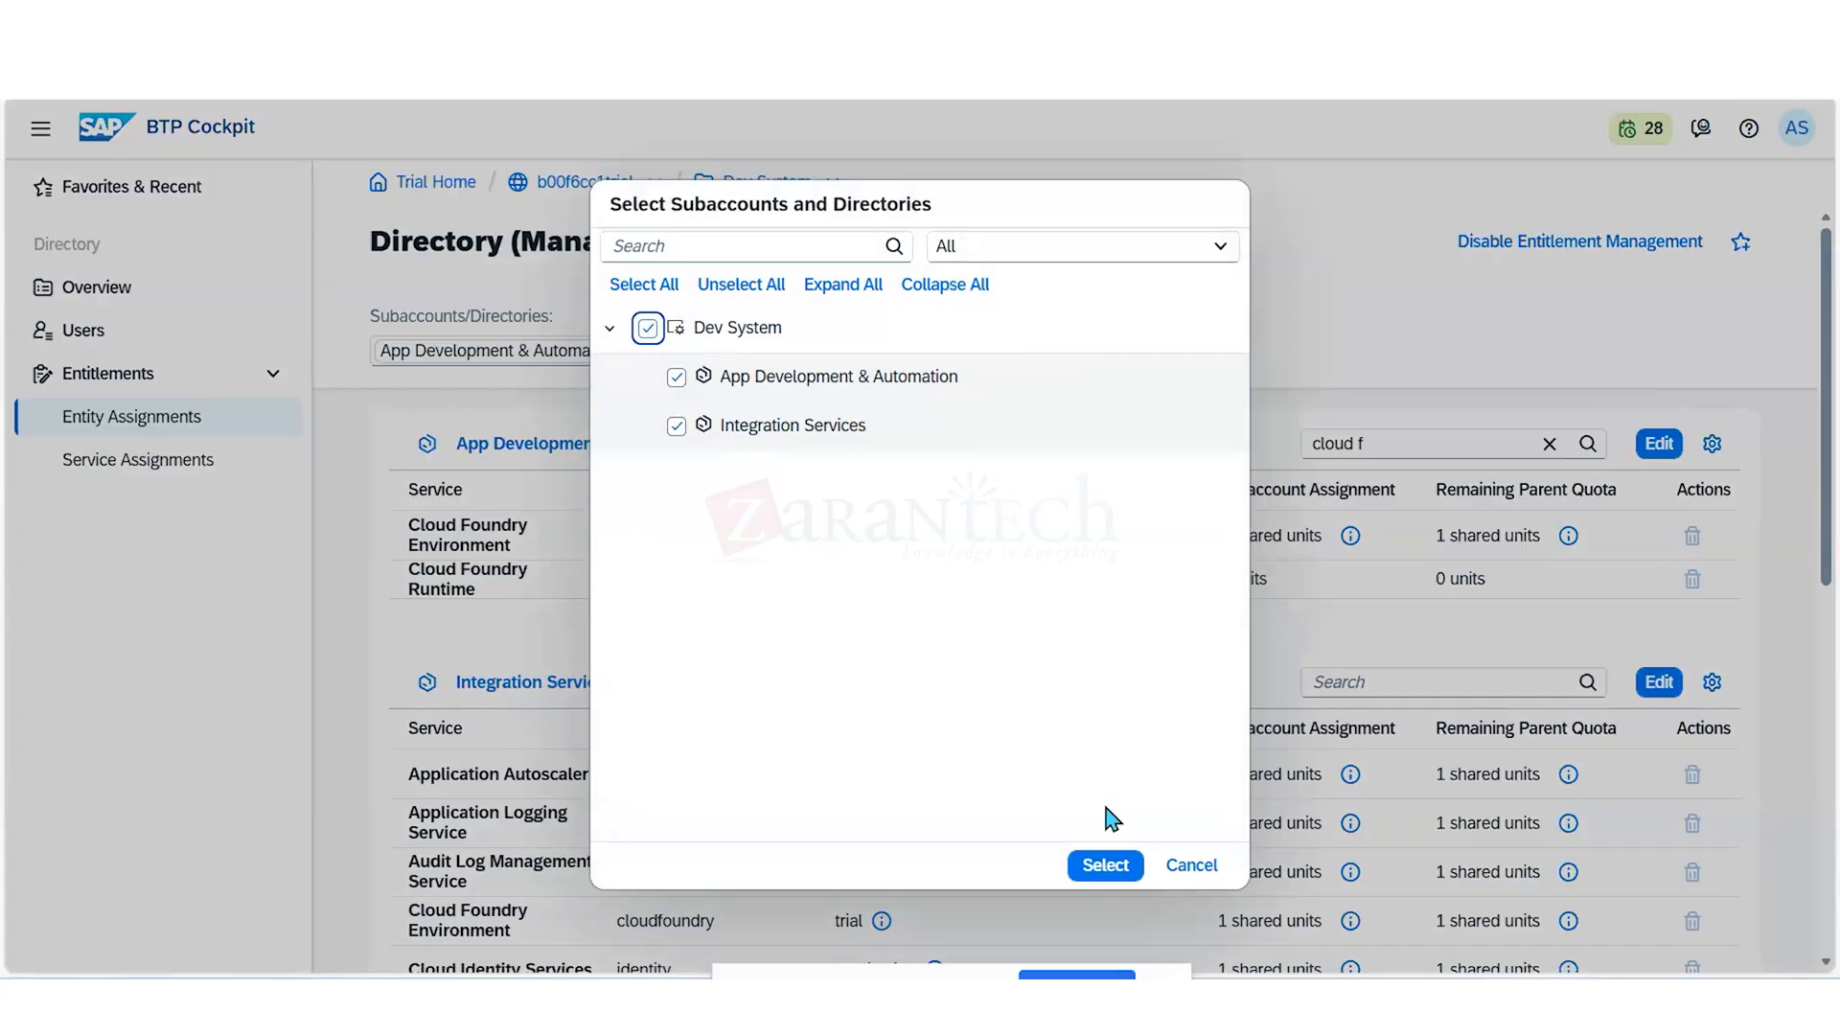
left_click(1105, 864)
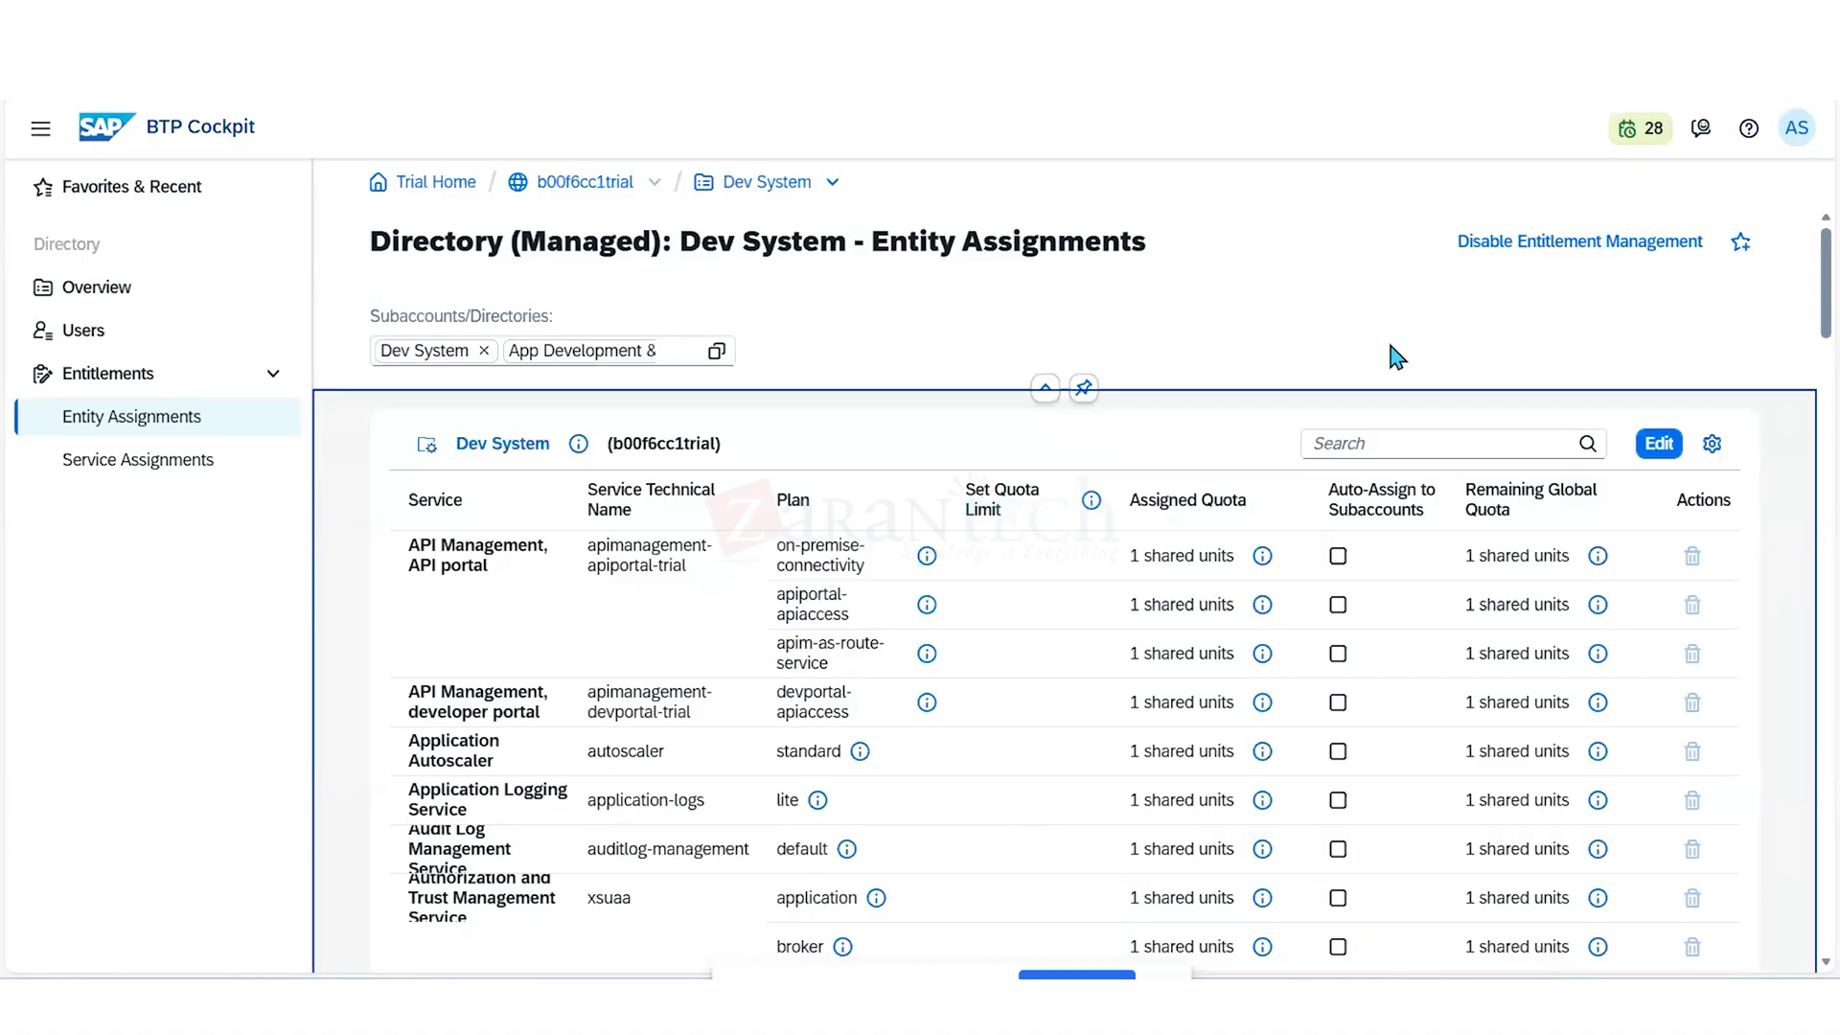
left_click_drag(1835, 314, 1832, 314)
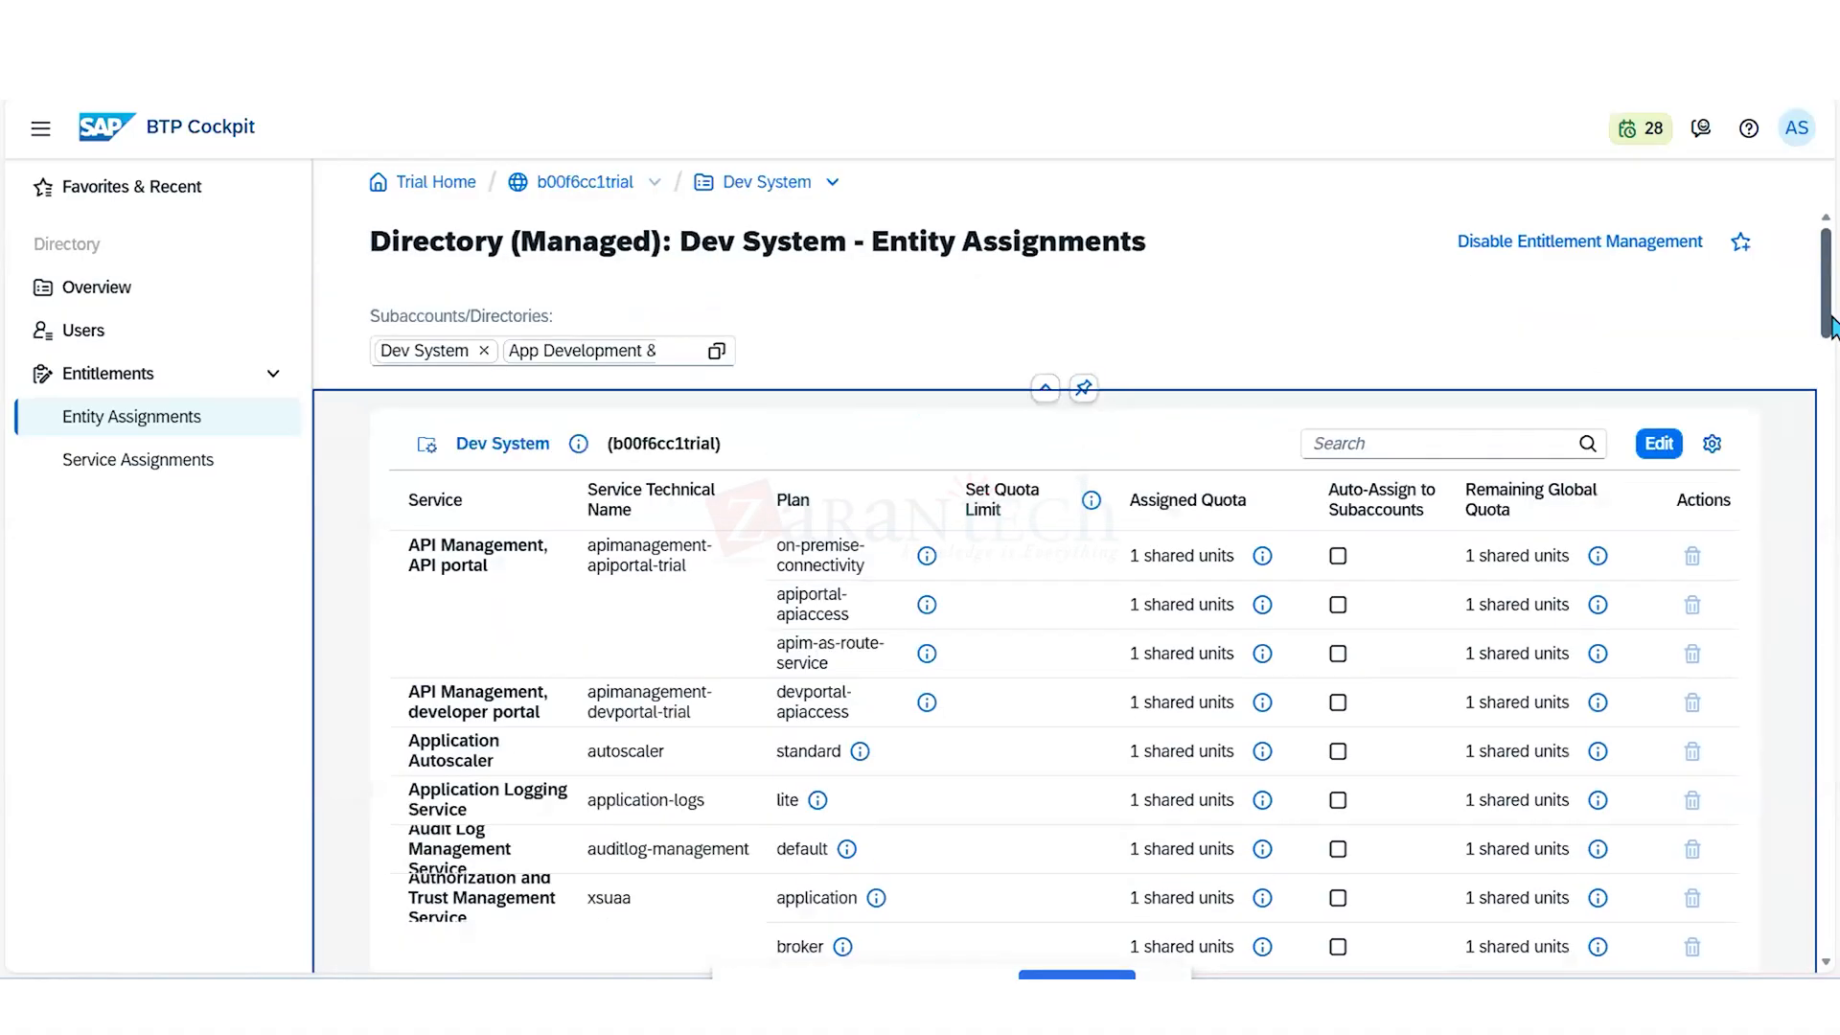
- Filter the Dev System directory assignments by "cloud runtime" and compare the Cloud Foundry Runtime quota with App Development & Automation
left_click(1516, 435)
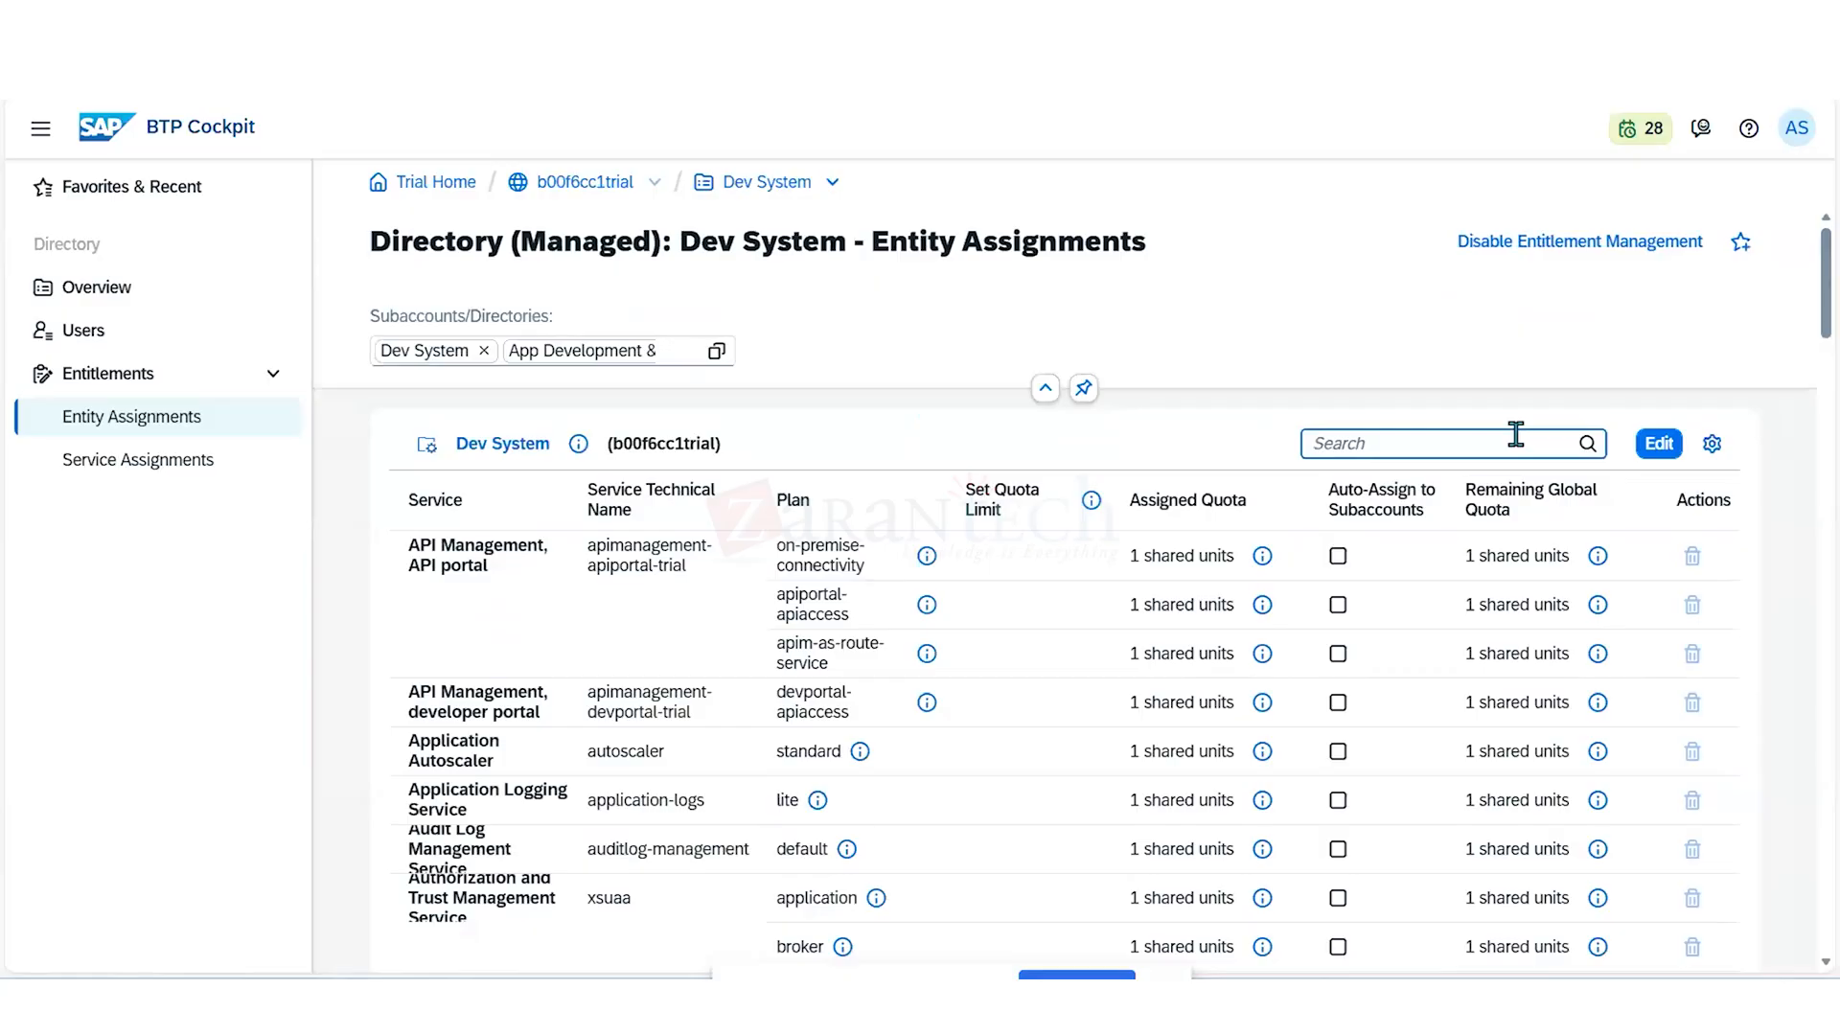
type("cloun")
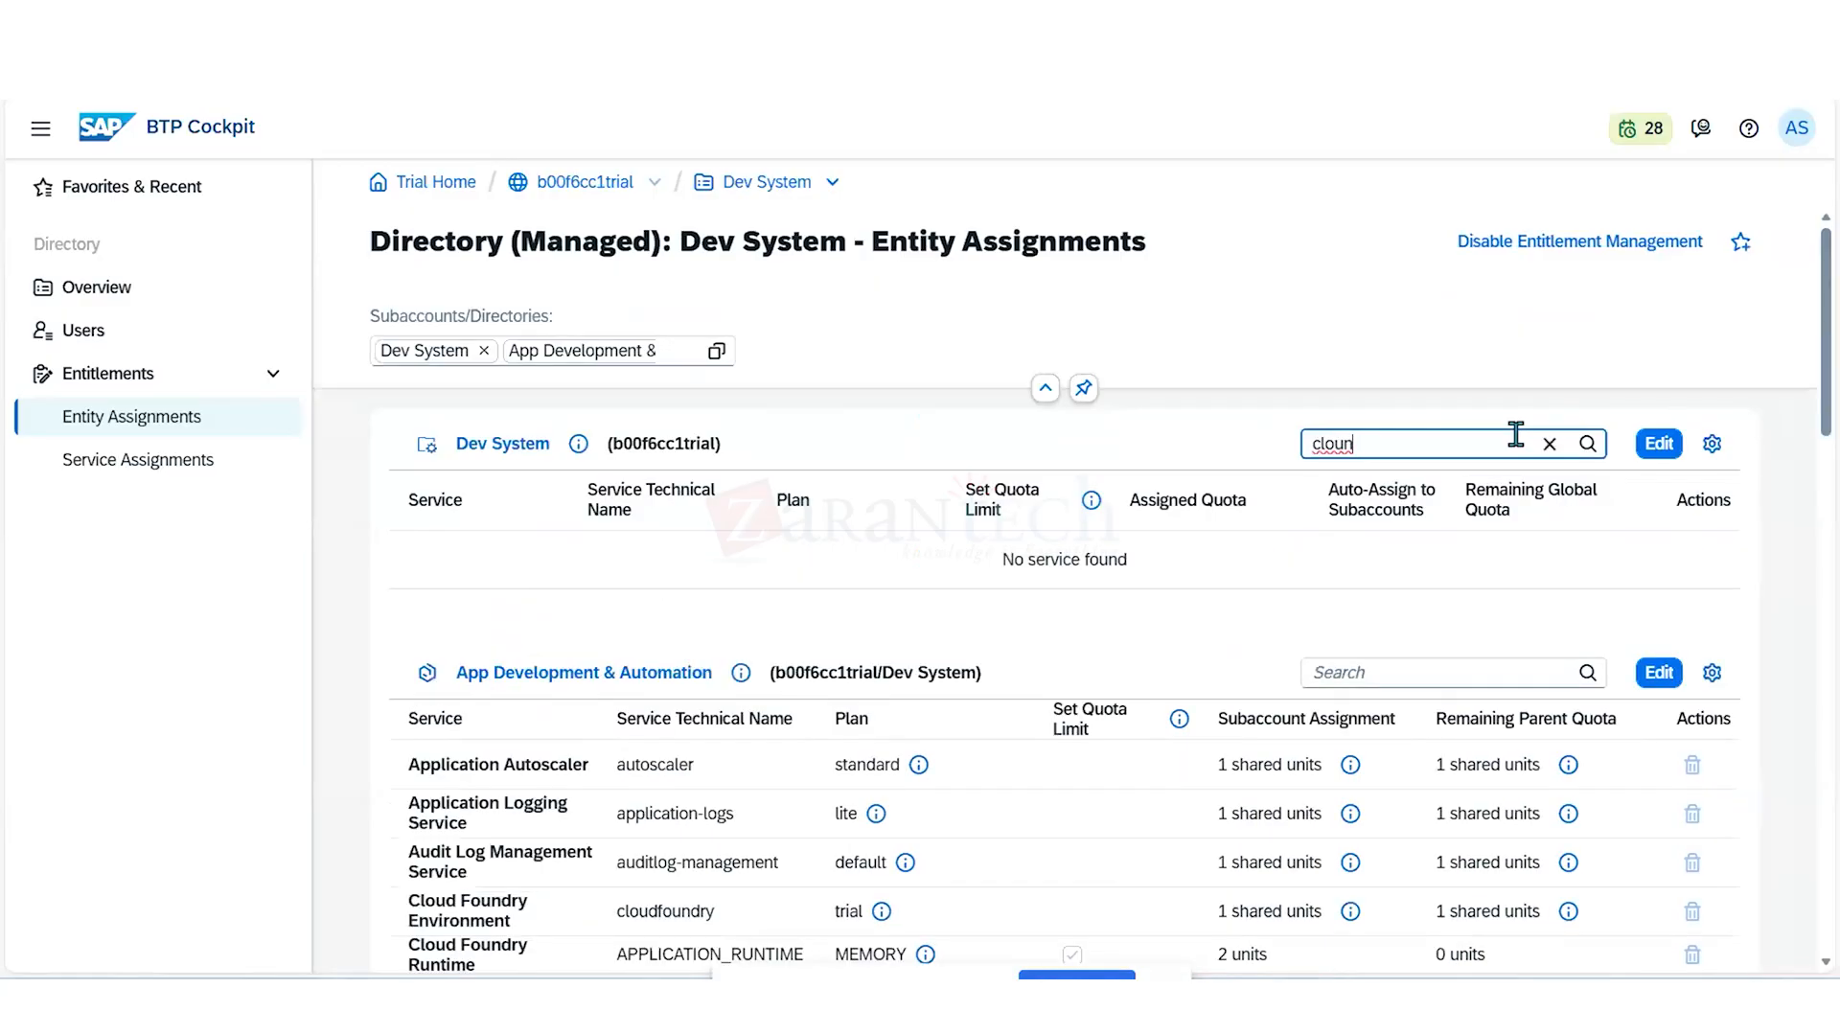
key("BackSpace")
type("d")
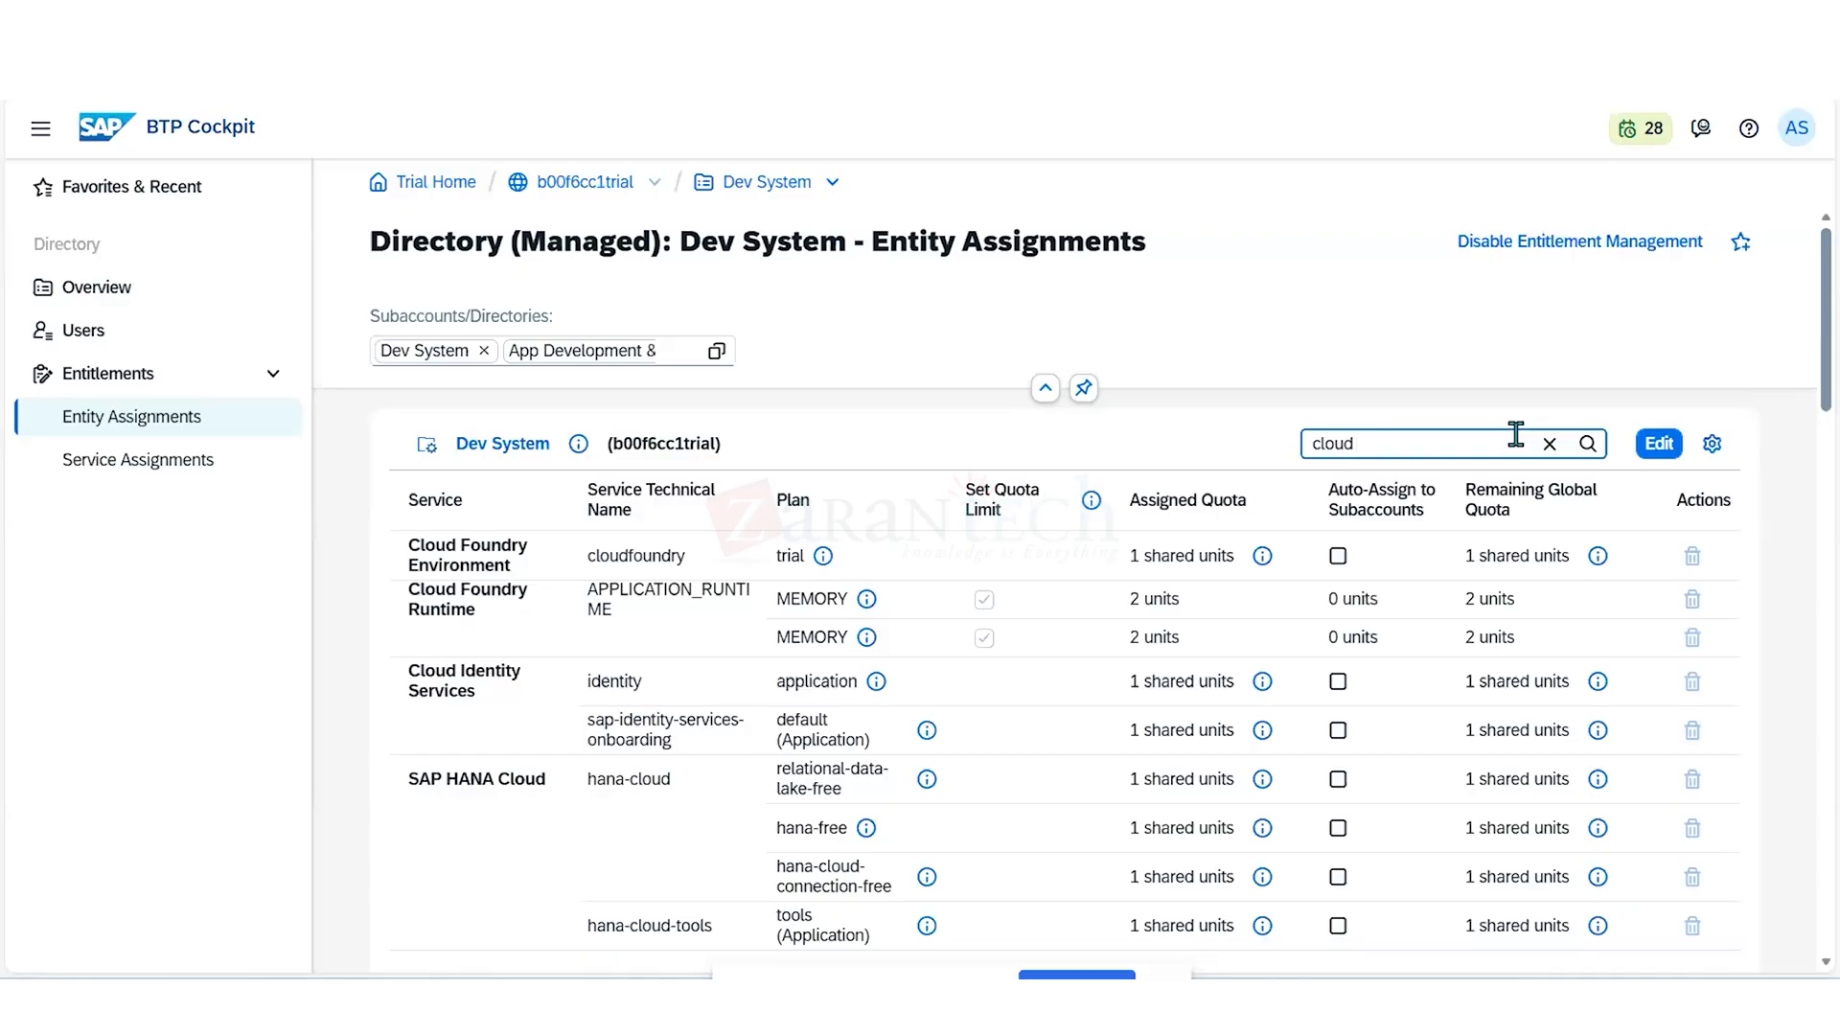
scroll(1516, 434, "down", 1)
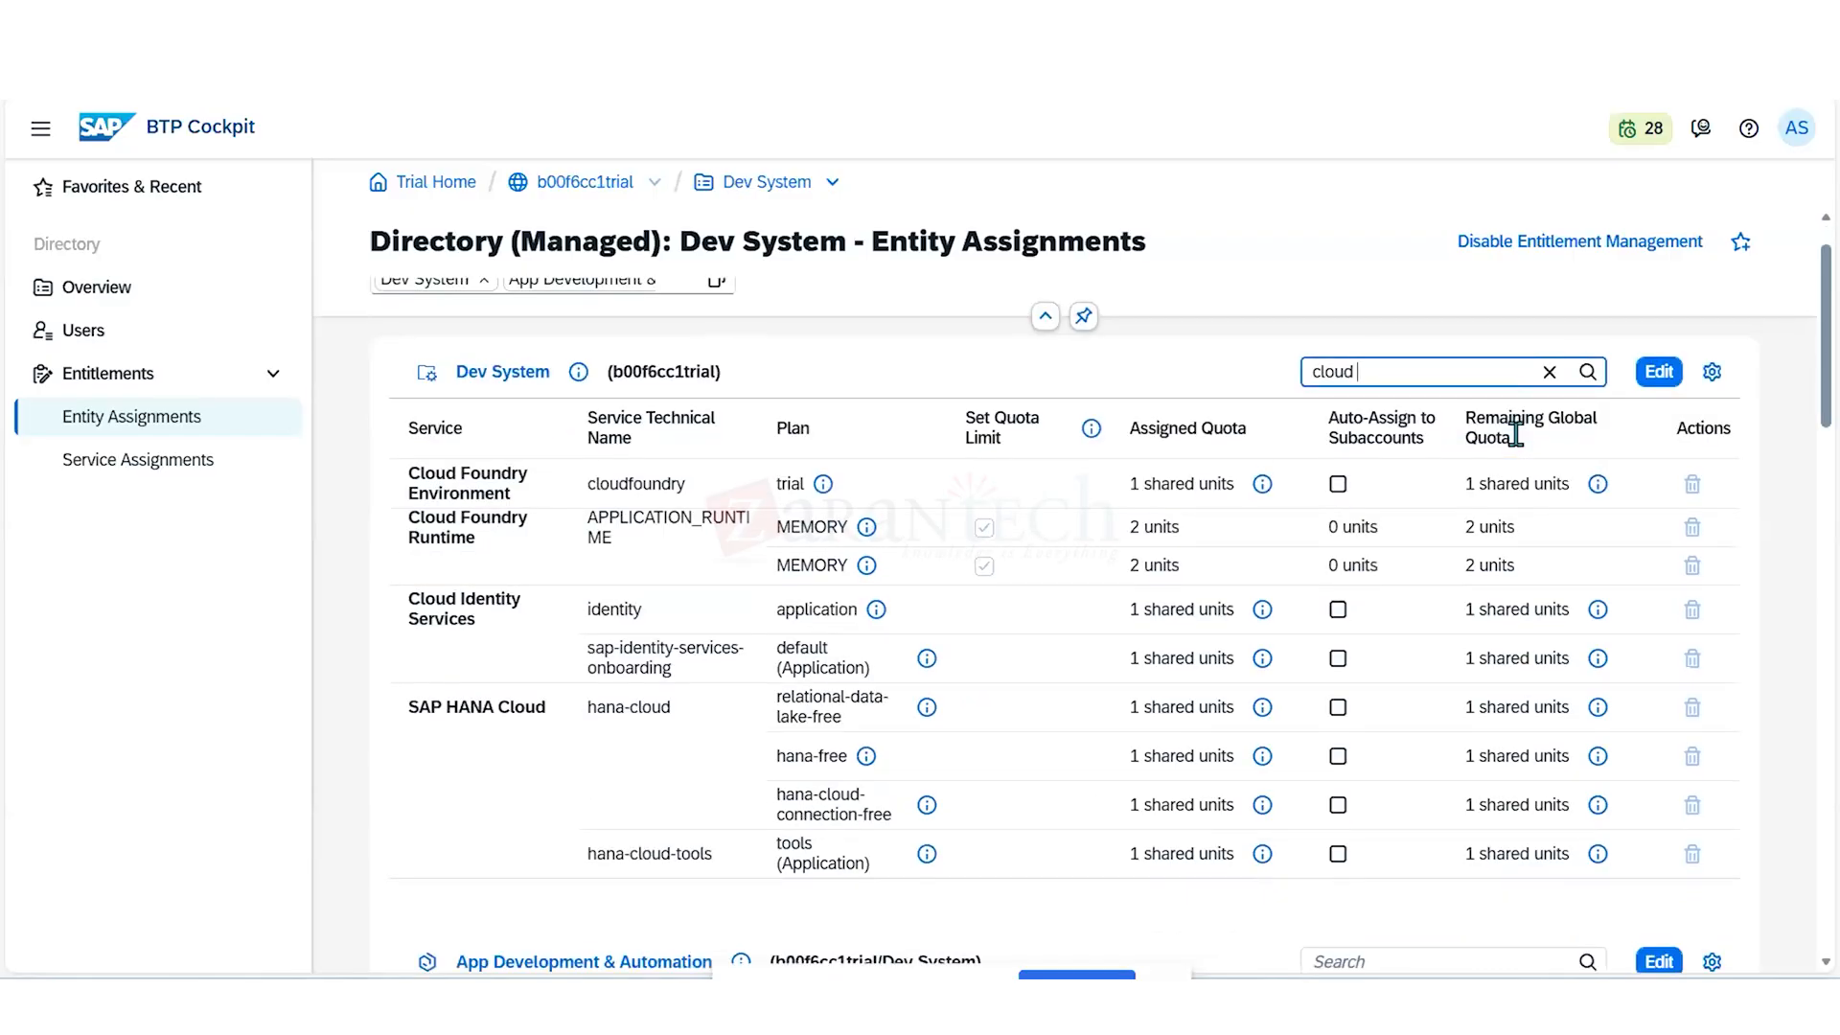
type("runtim")
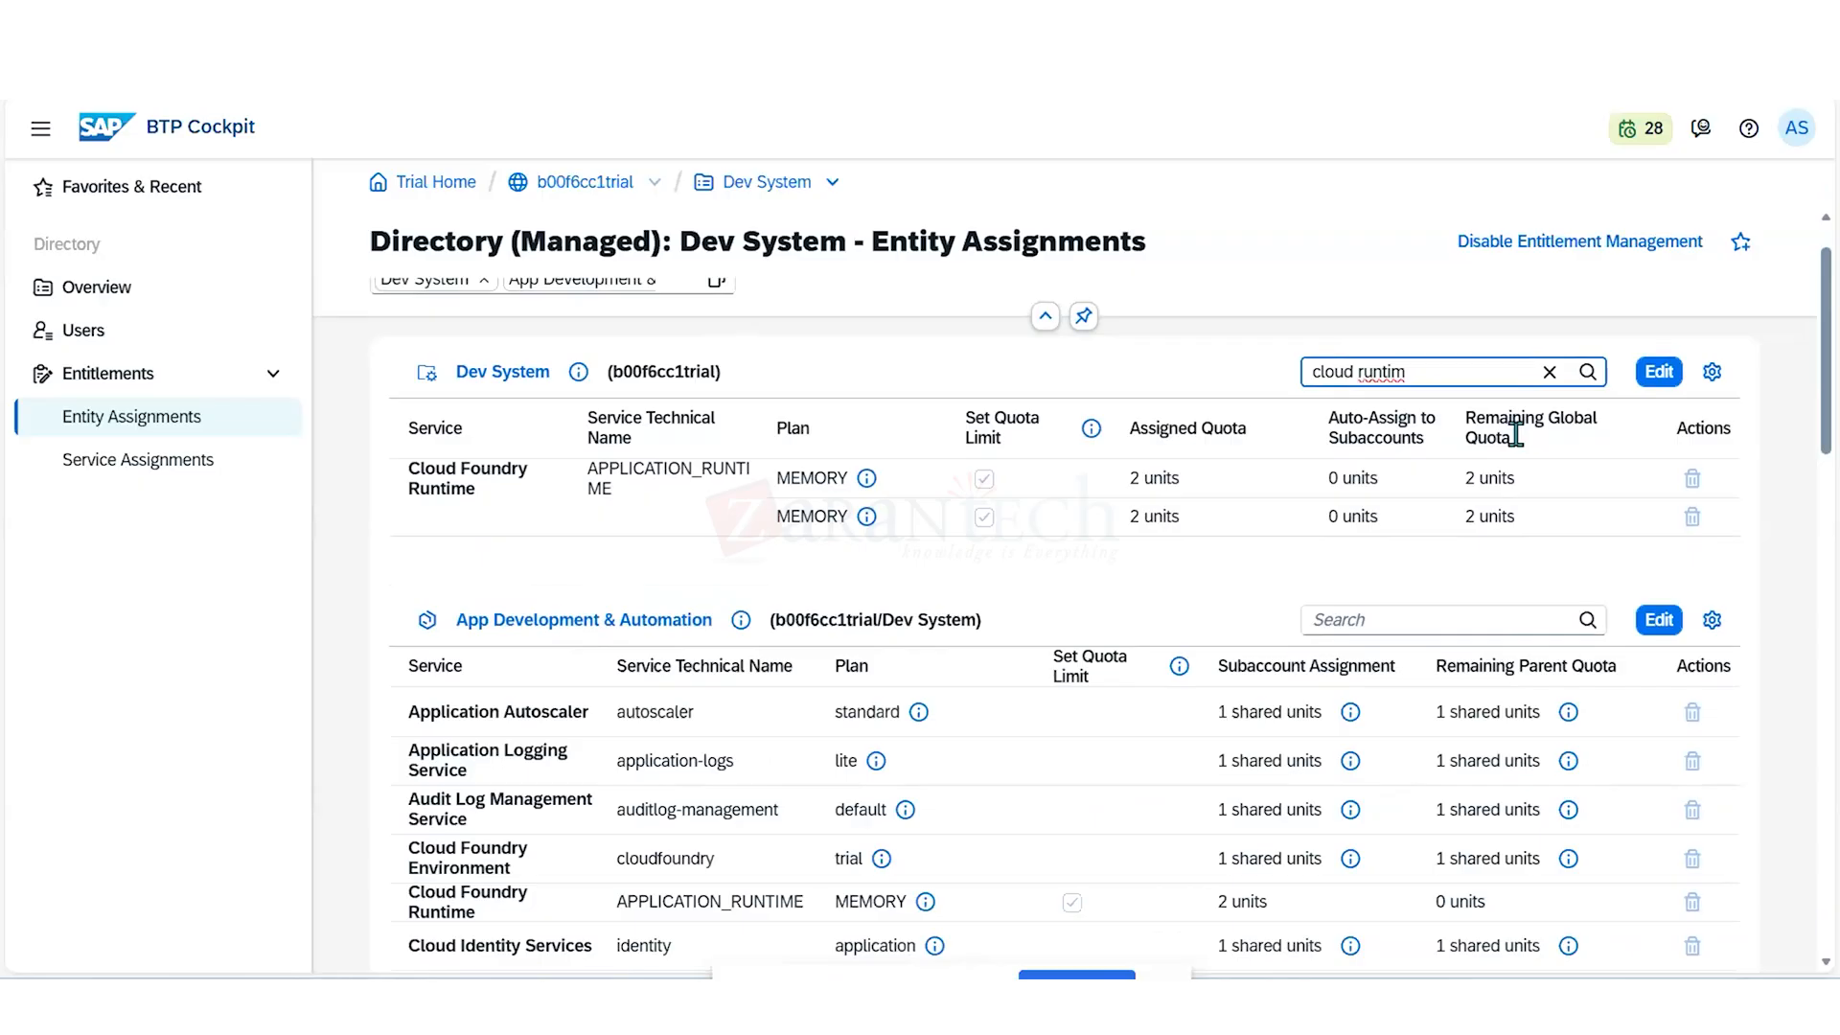
type("e")
scroll(1370, 613, "down", 3)
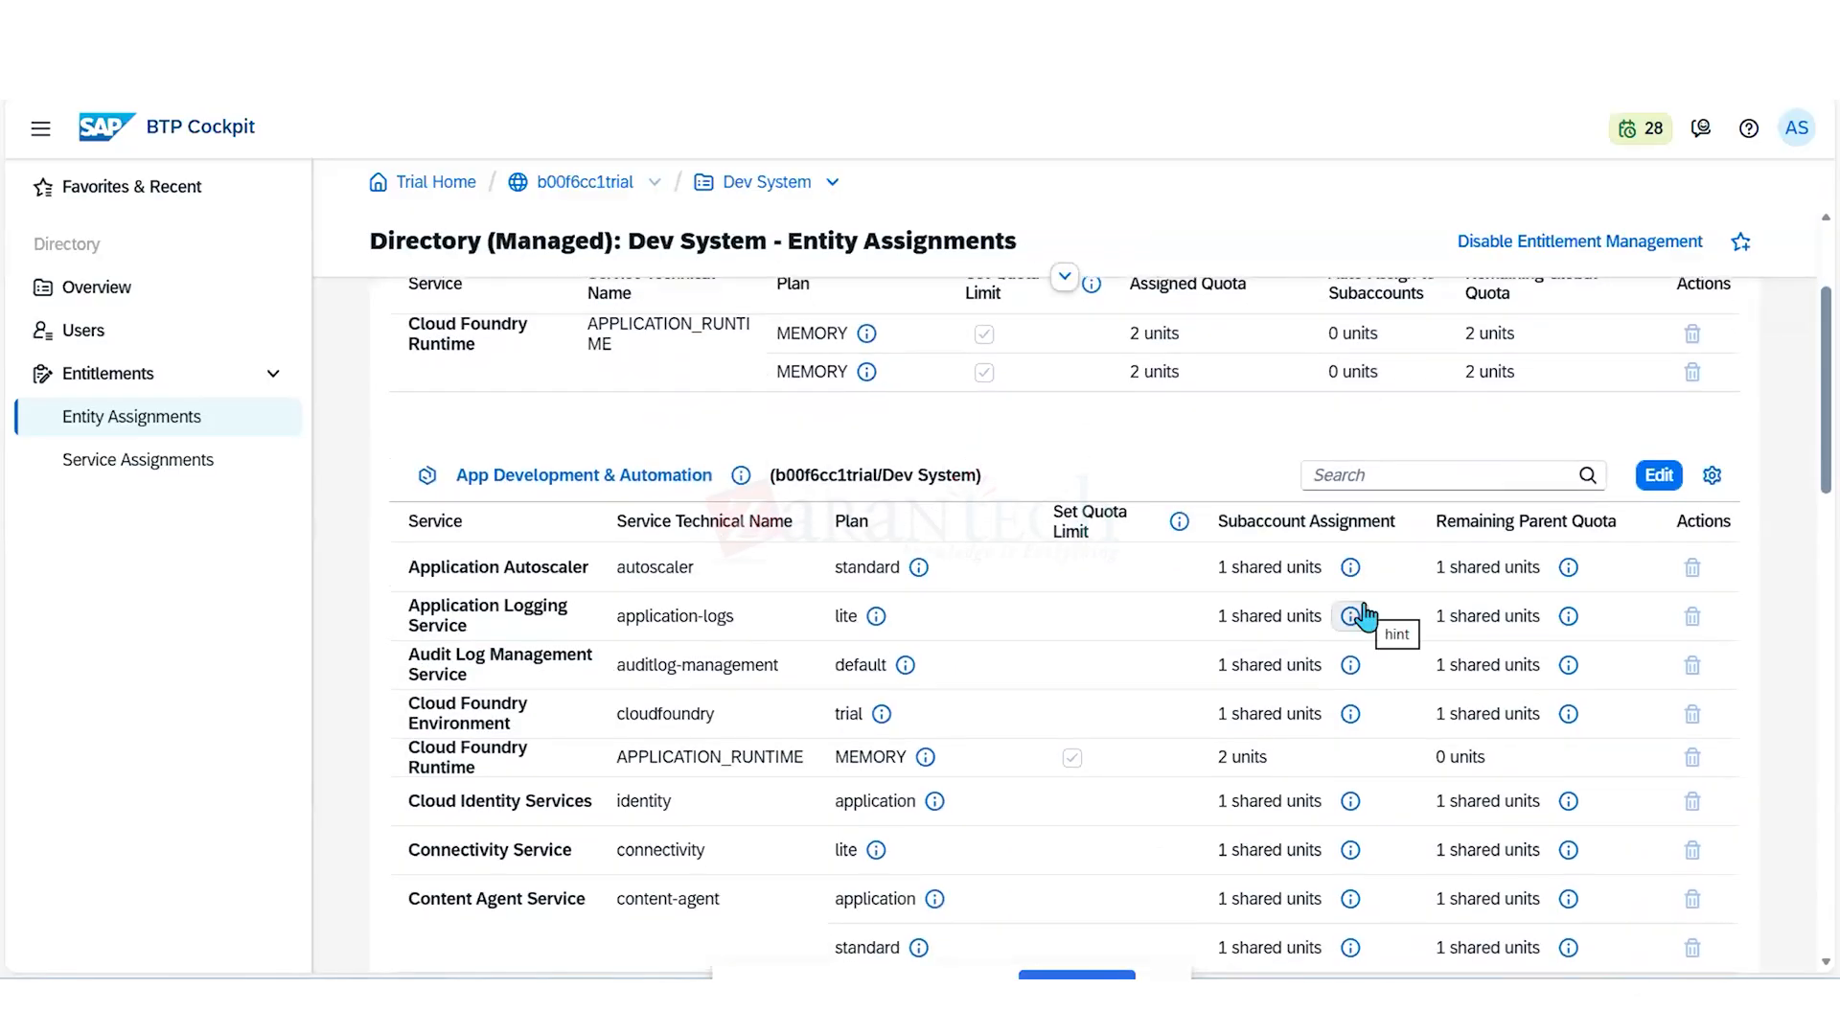
scroll(1362, 616, "up", 3)
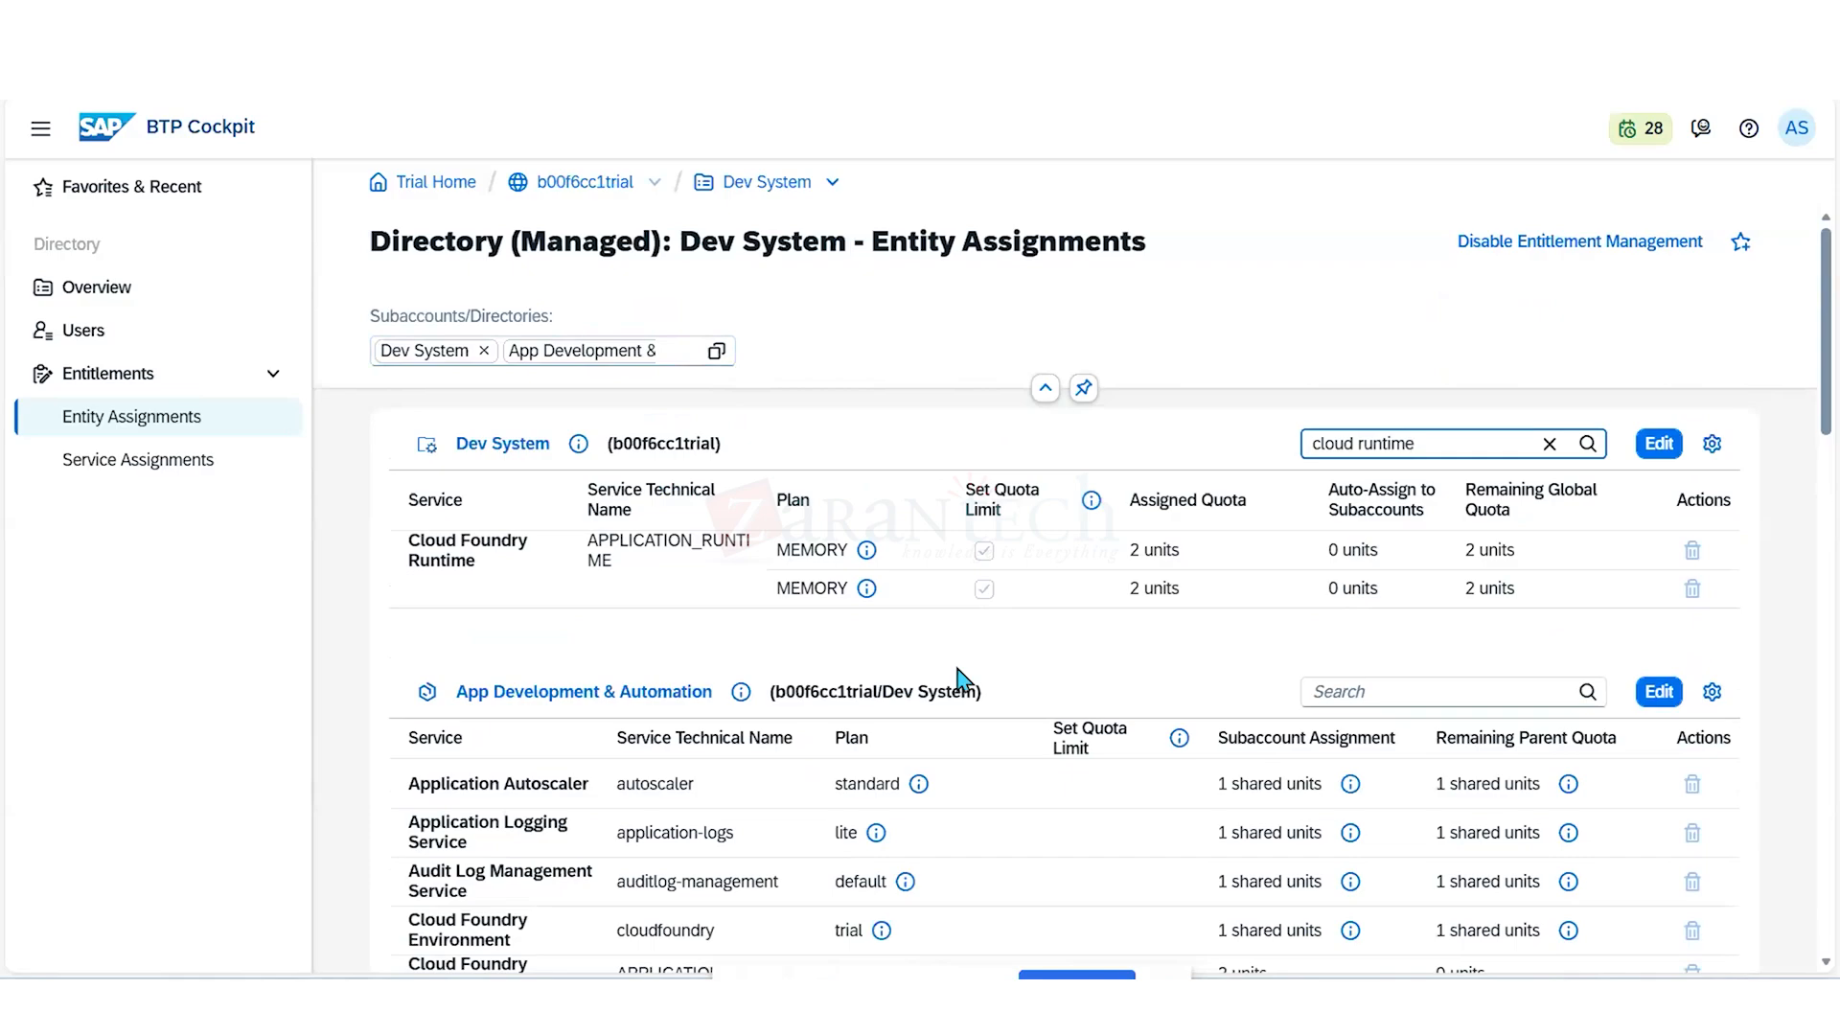
- Filter the Integration Services subaccount's assignments by "cloud fo"
scroll(962, 681, "down", 3)
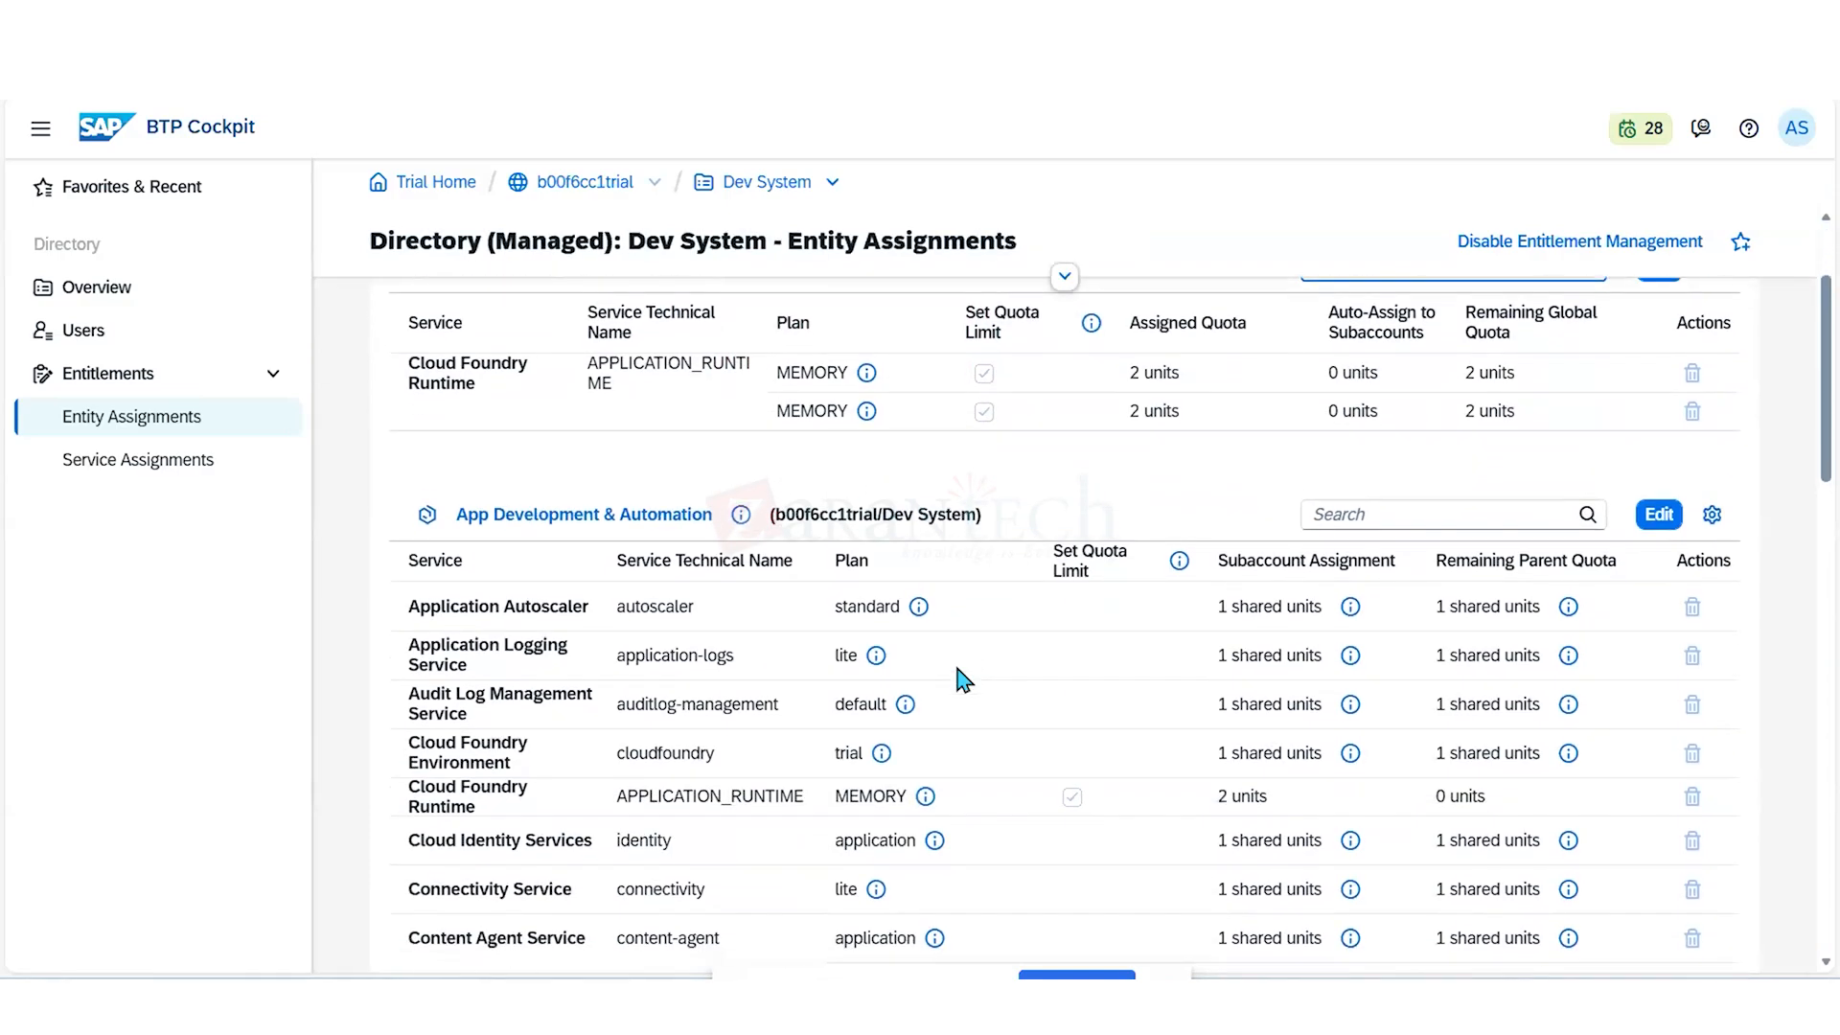
scroll(962, 681, "down", 2)
scroll(962, 682, "down", 3)
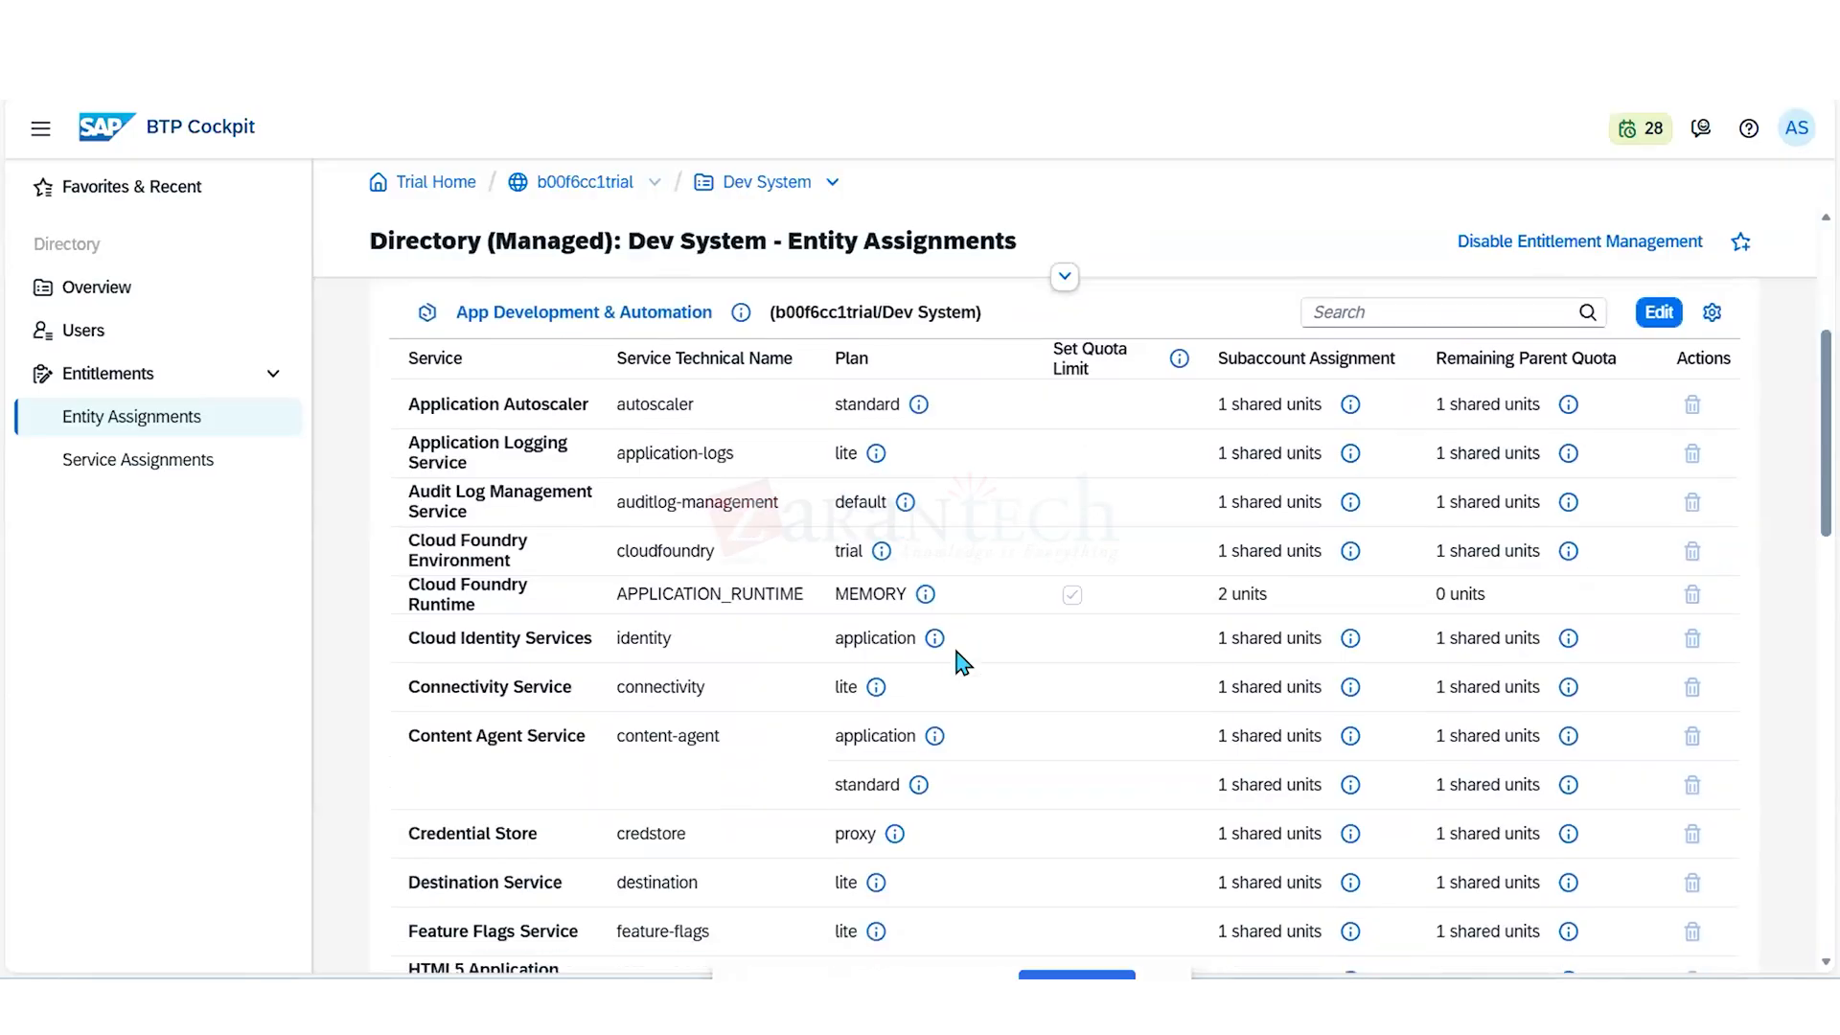
scroll(962, 661, "down", 3)
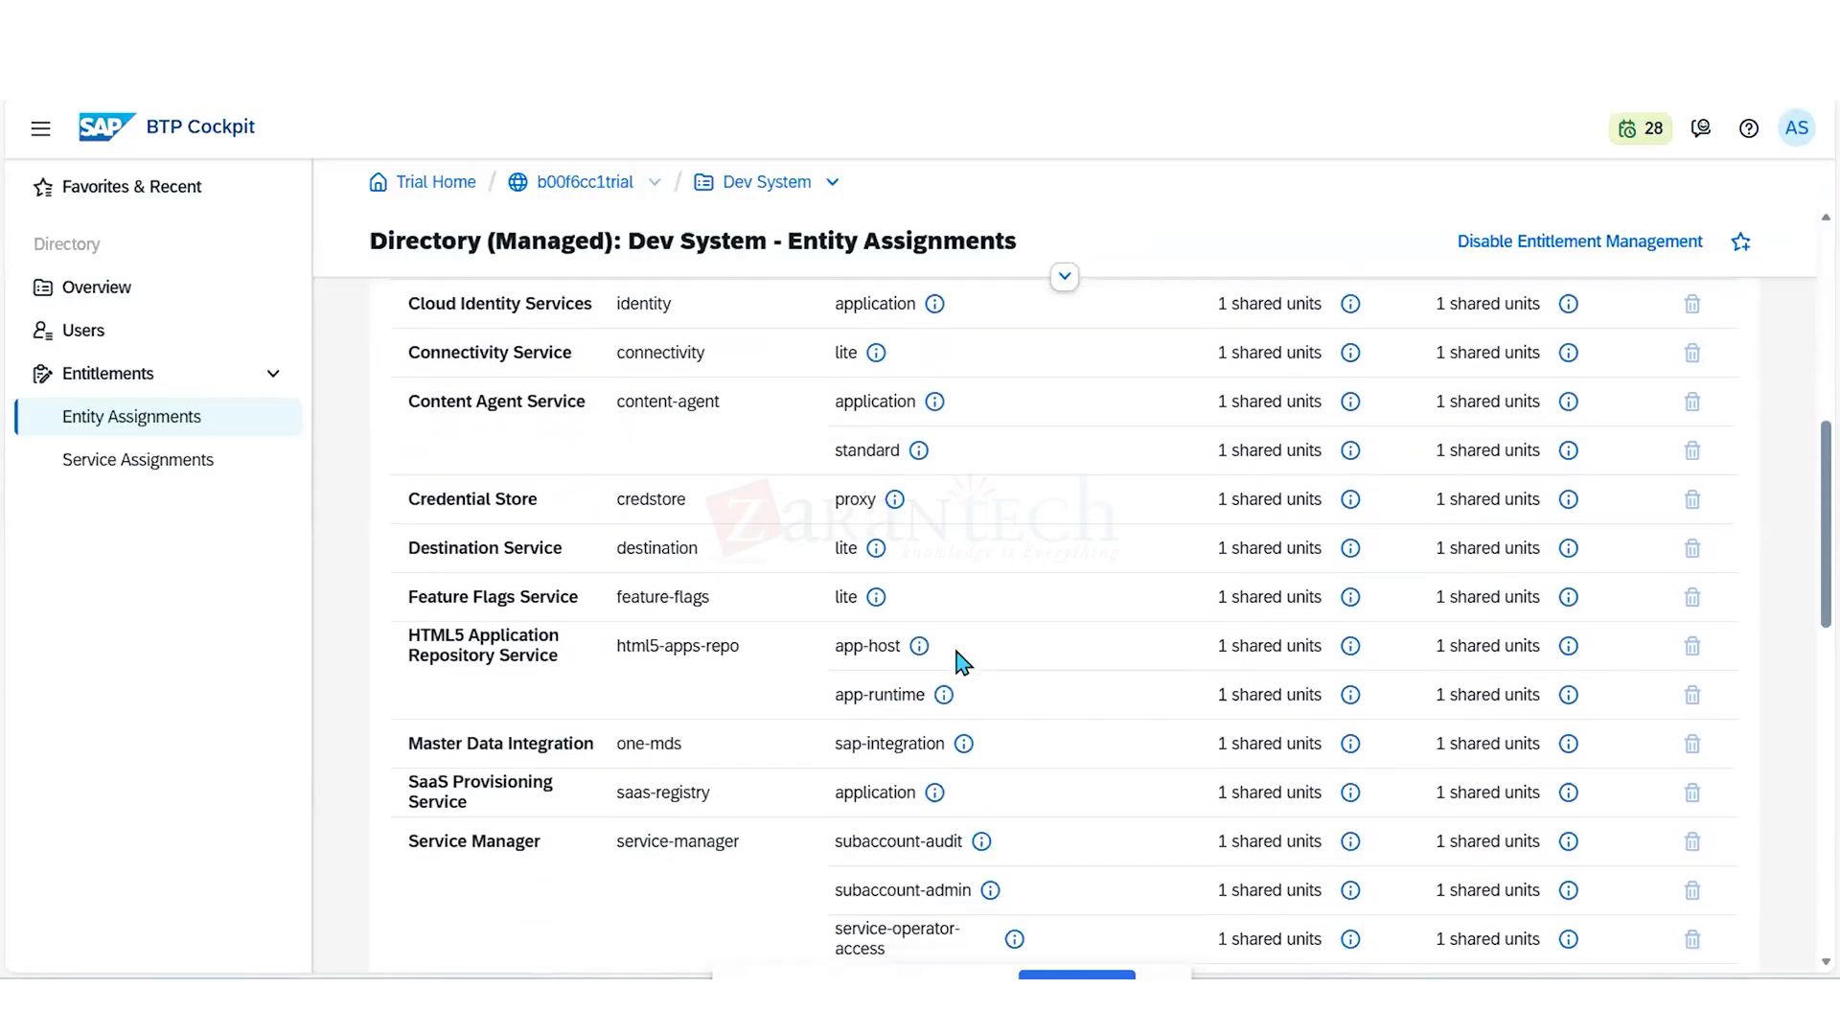
scroll(962, 662, "down", 4)
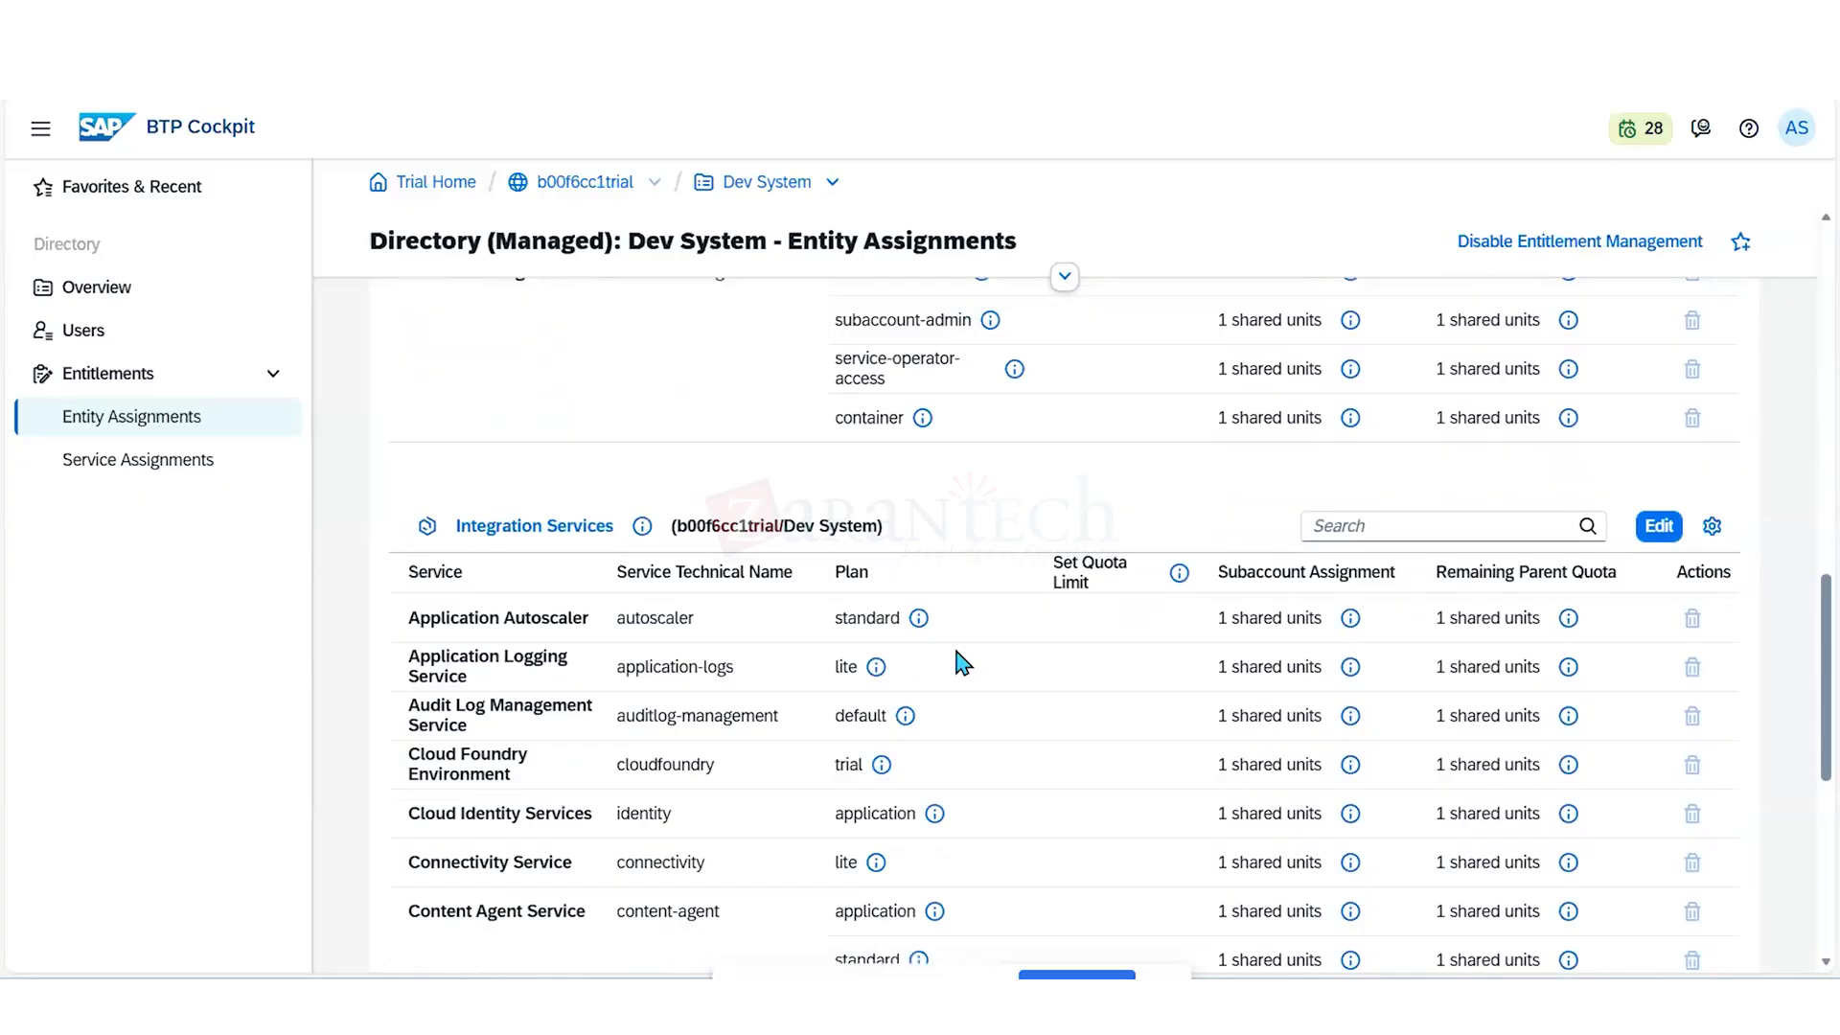
scroll(962, 661, "down", 1)
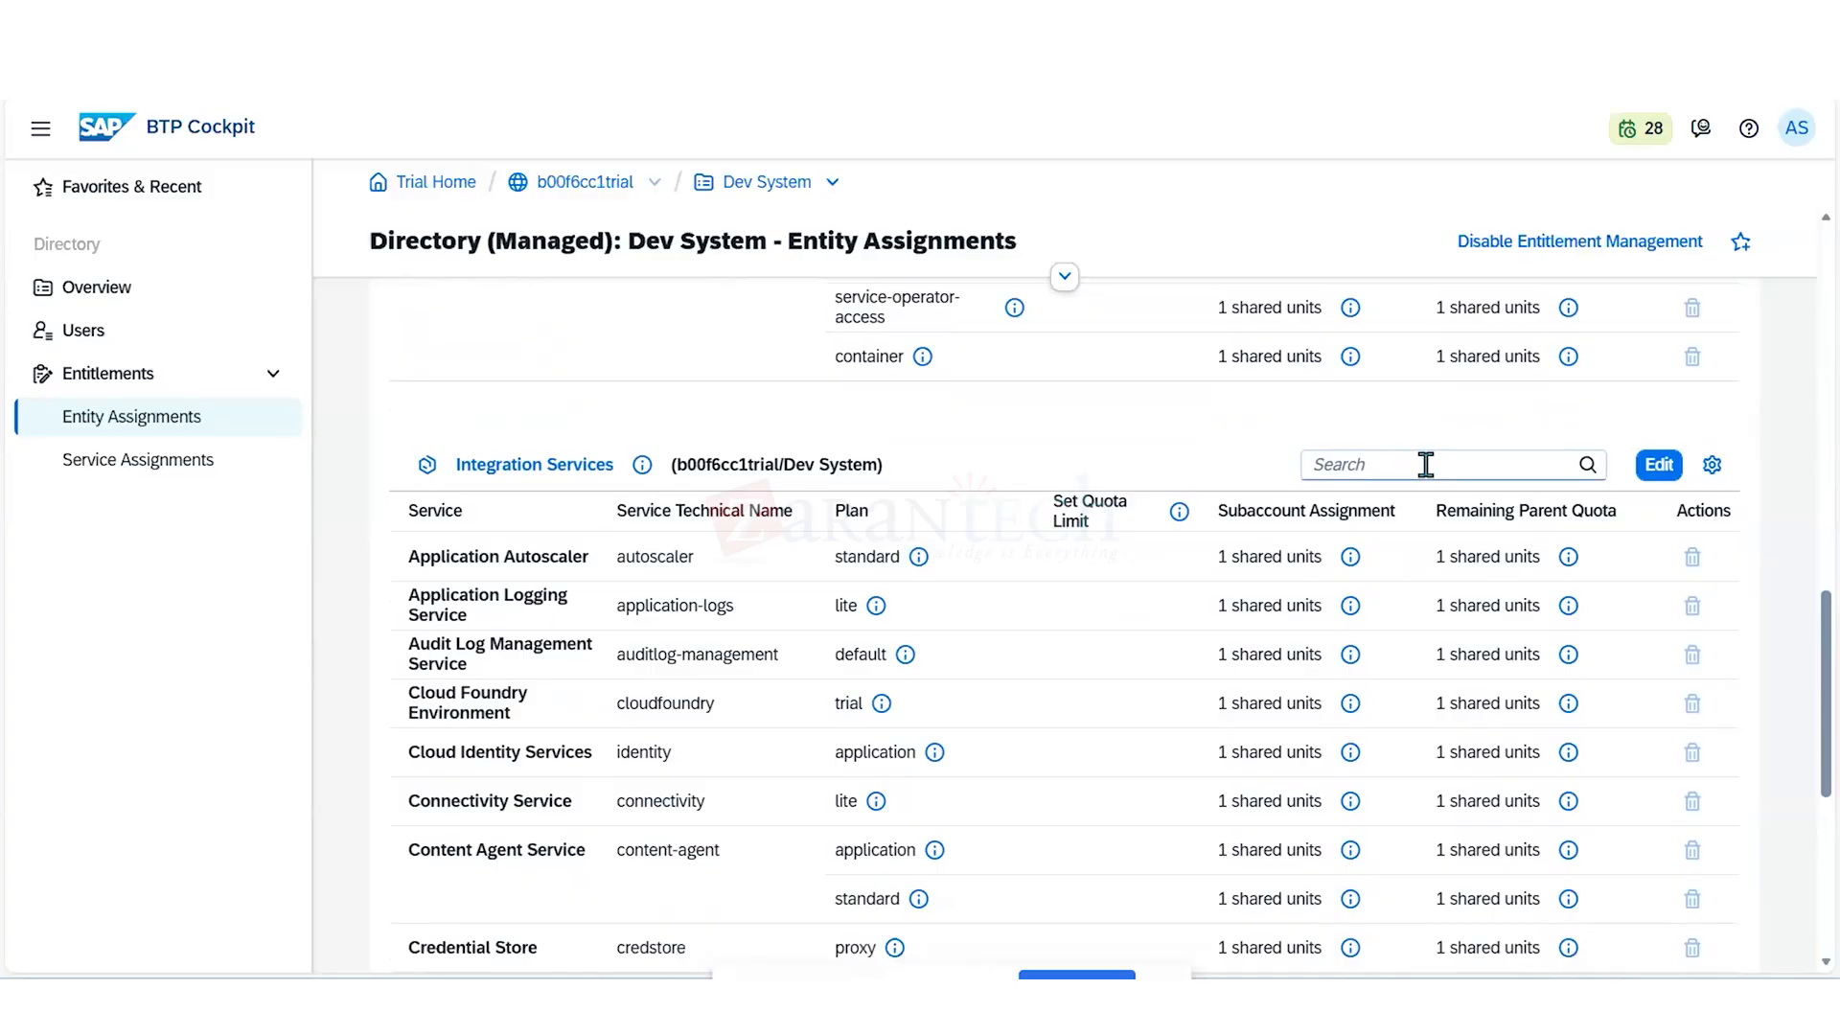
scroll(1426, 465, "down", 1)
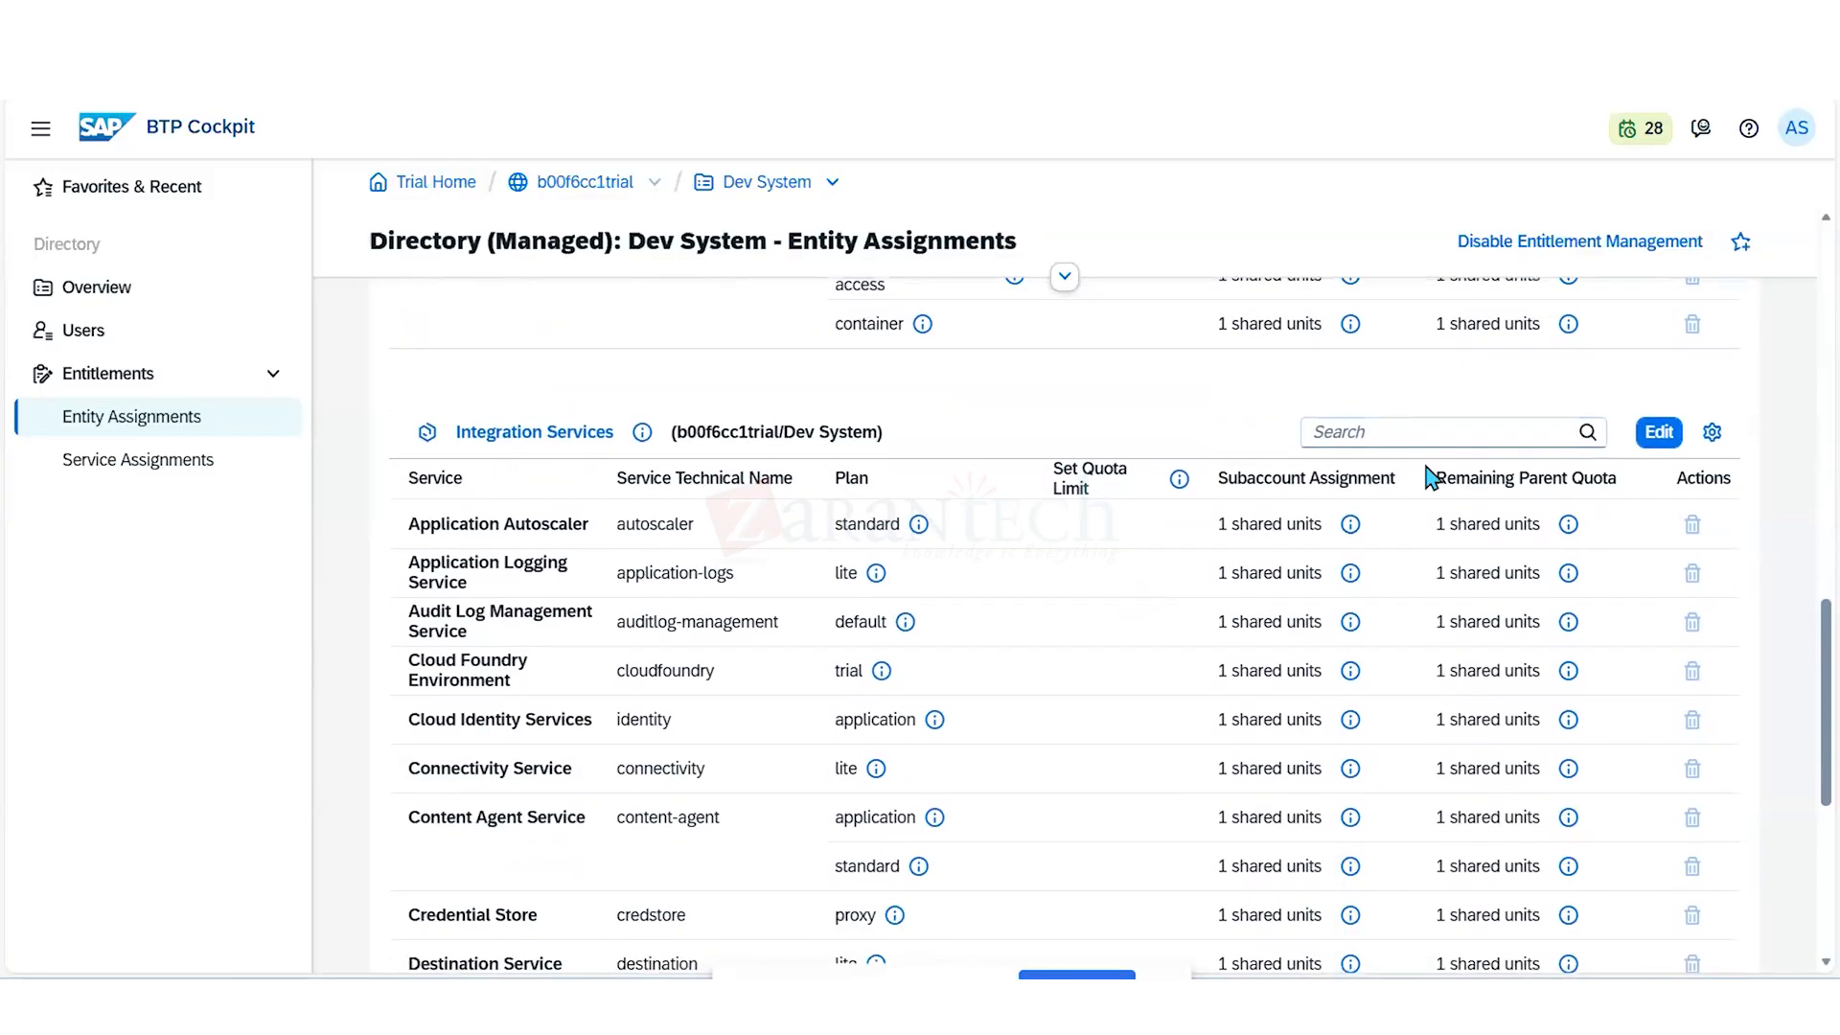
left_click(1419, 436)
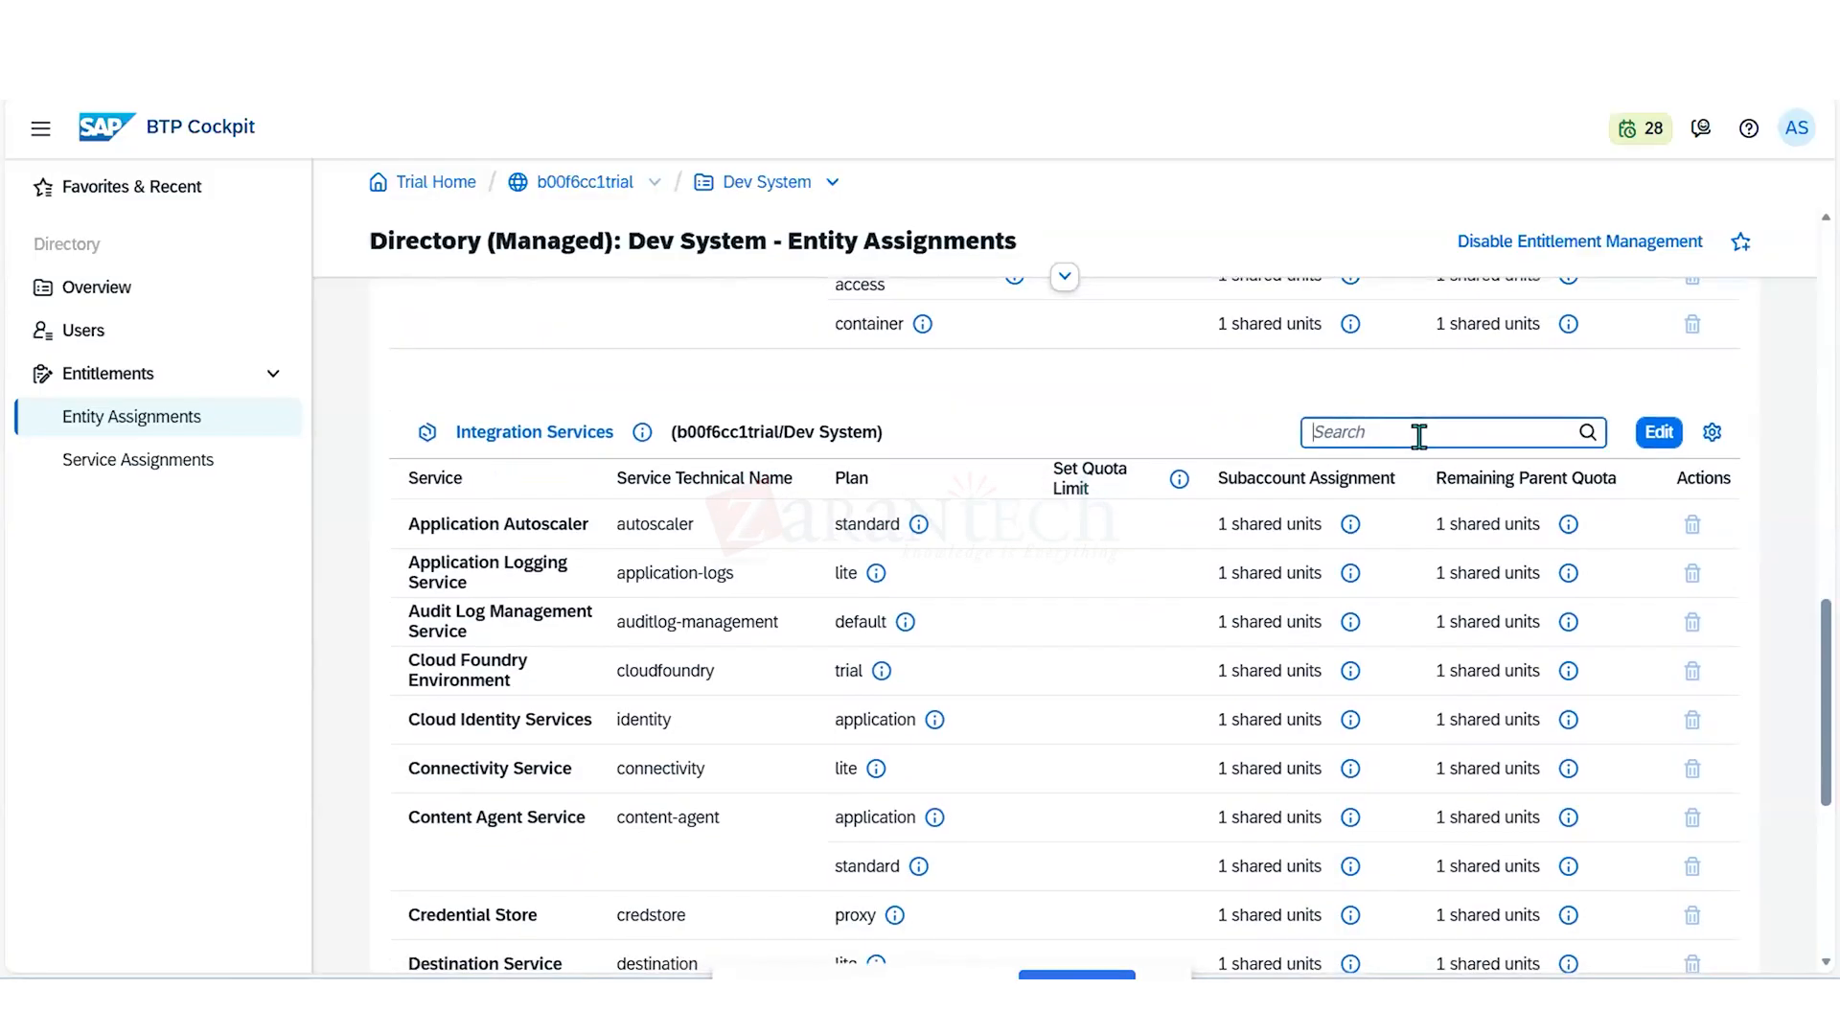
type("clou")
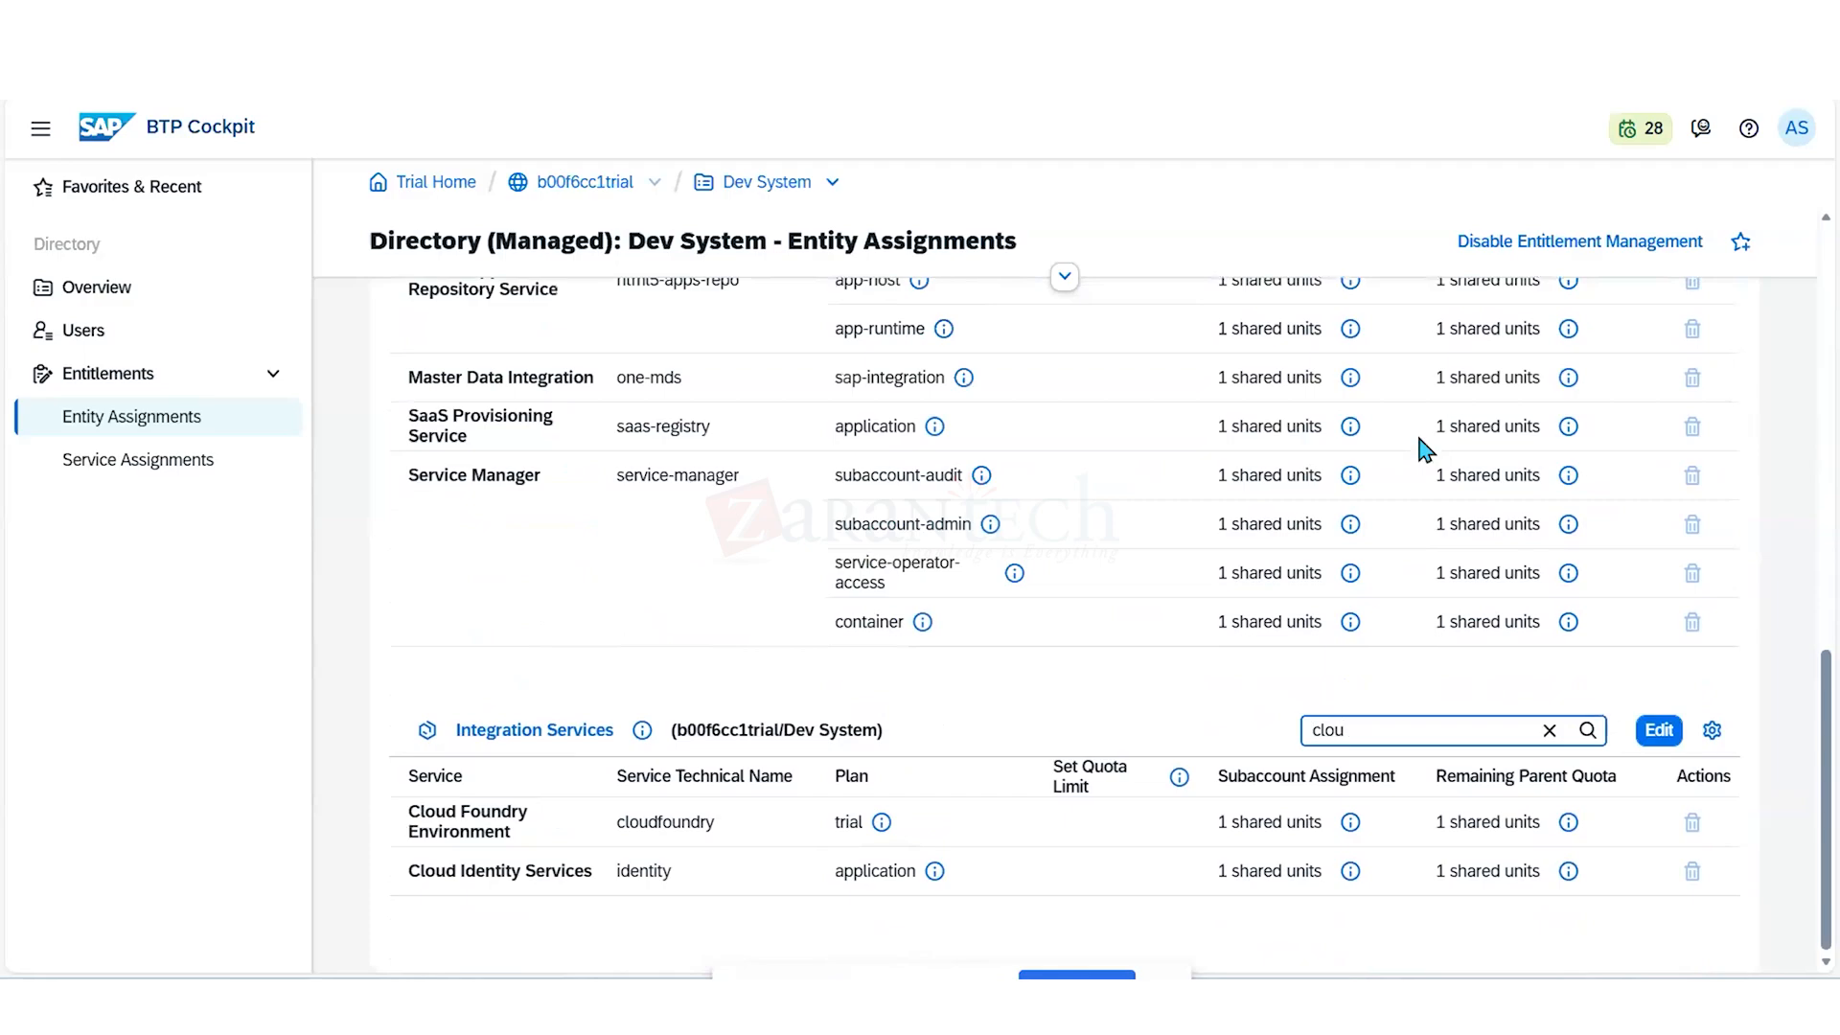
type("d fo")
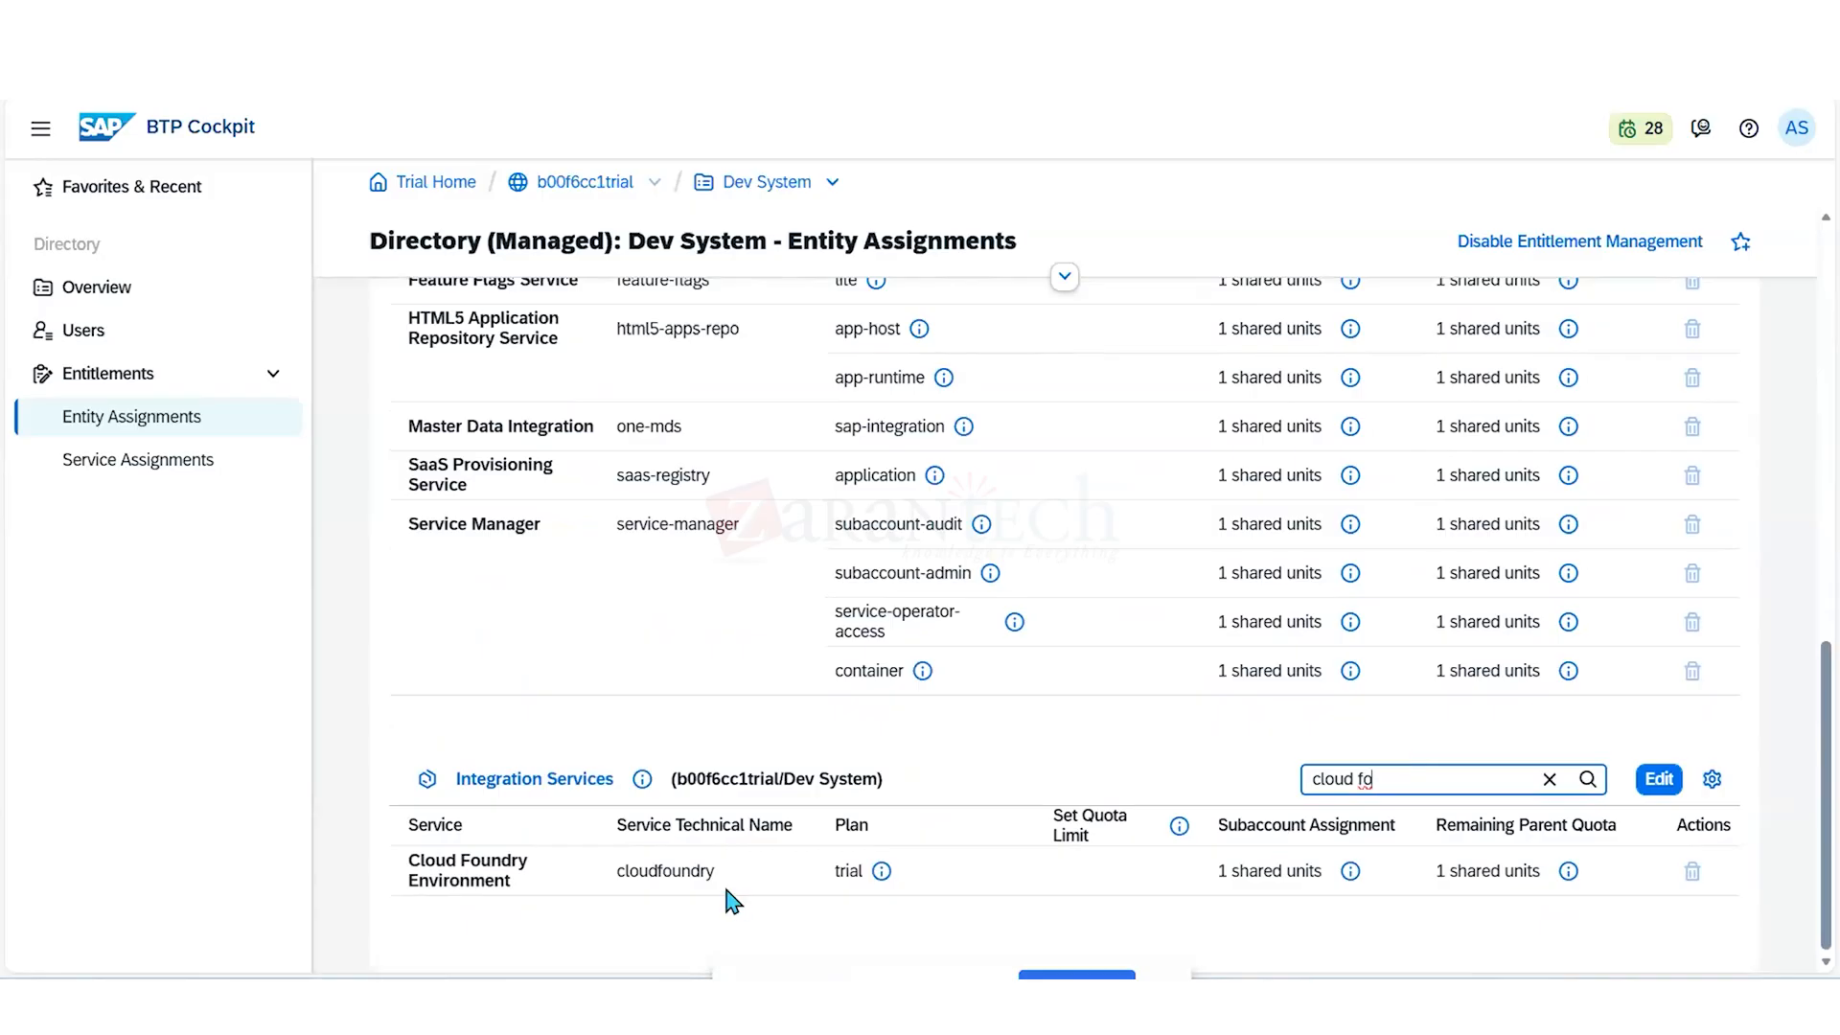
- Search the service plans for Integration Services for "cloud", review the Cloud Foundry Runtime plan, and cancel the edit
left_click(1657, 780)
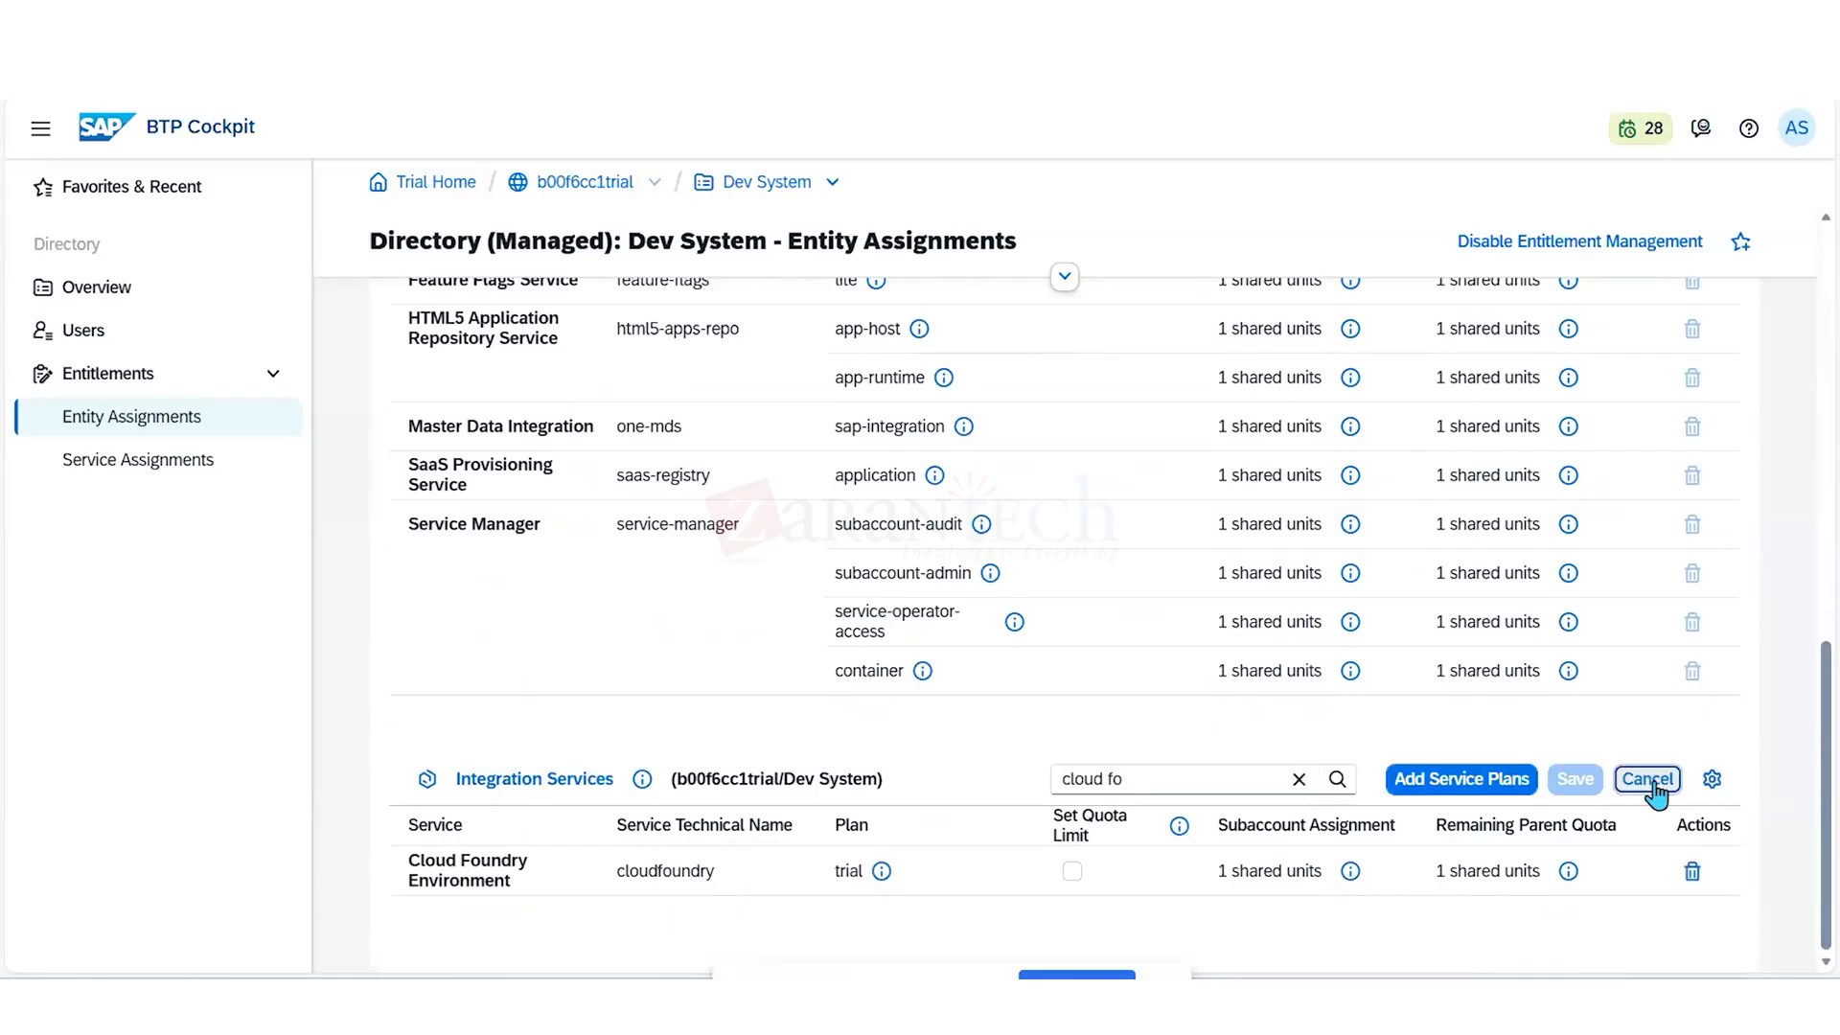
left_click(1475, 790)
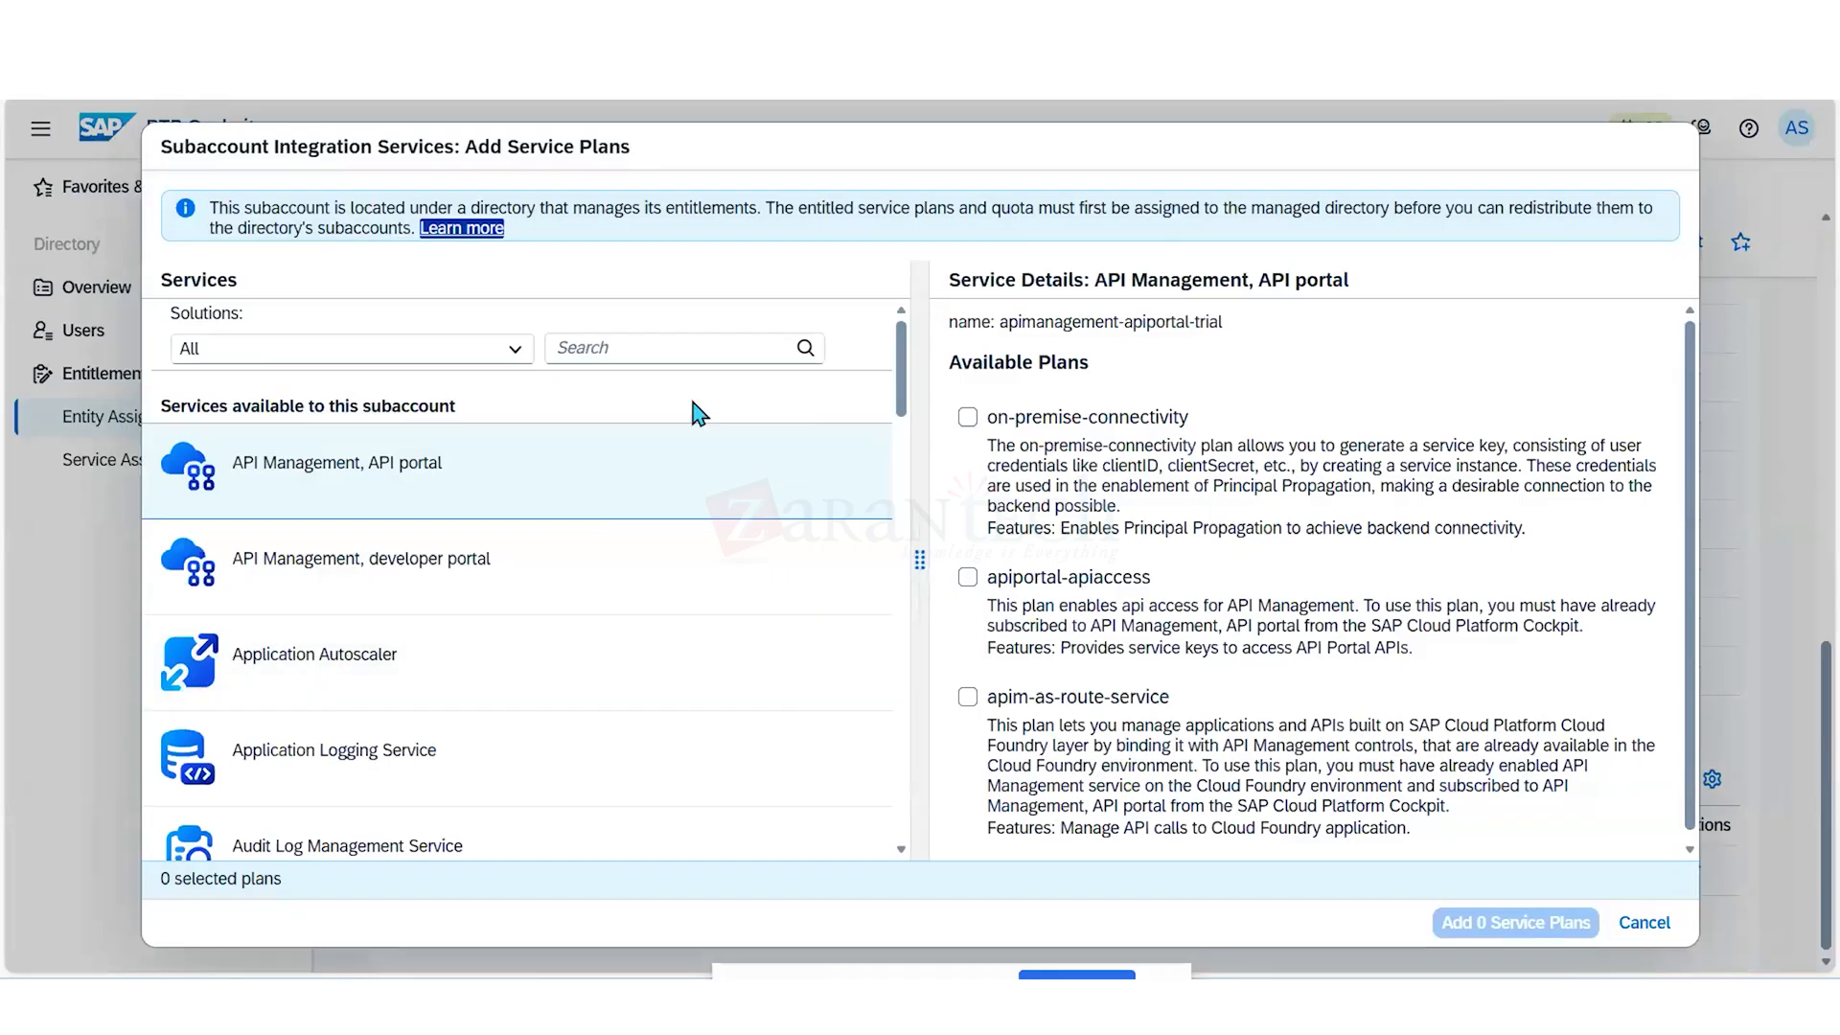
left_click(682, 347)
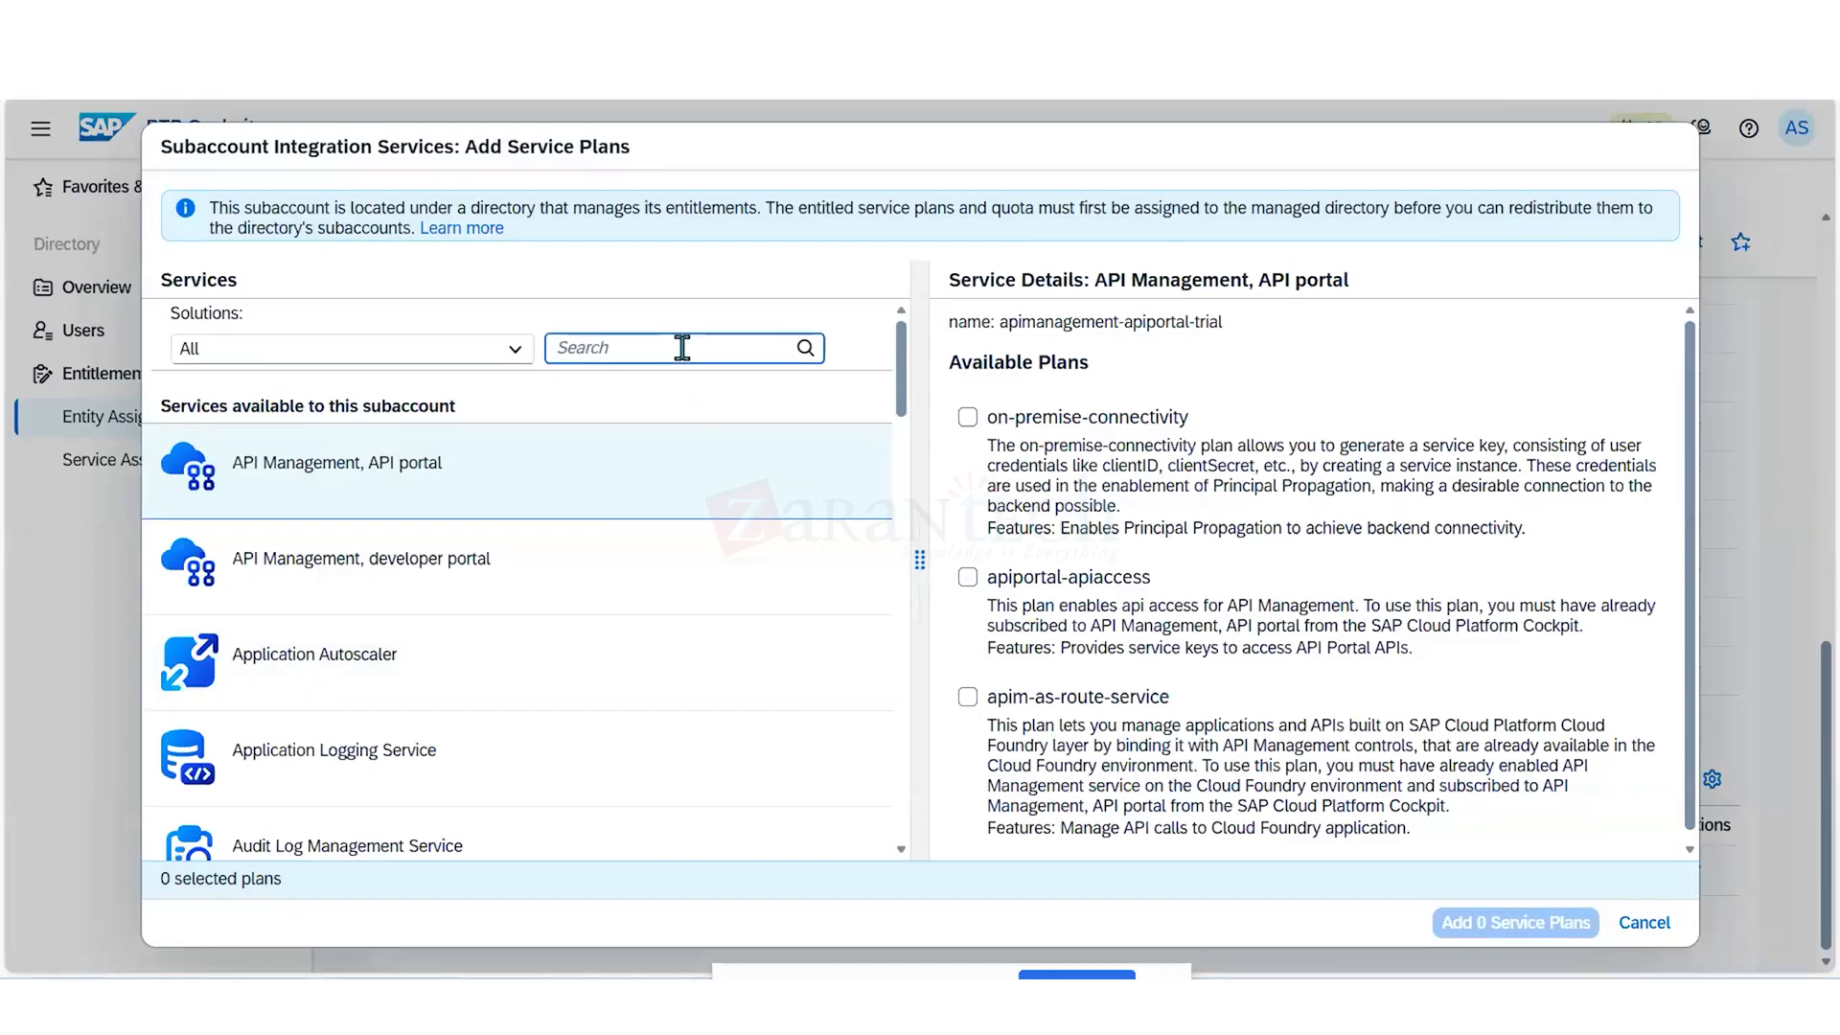
type("cloud")
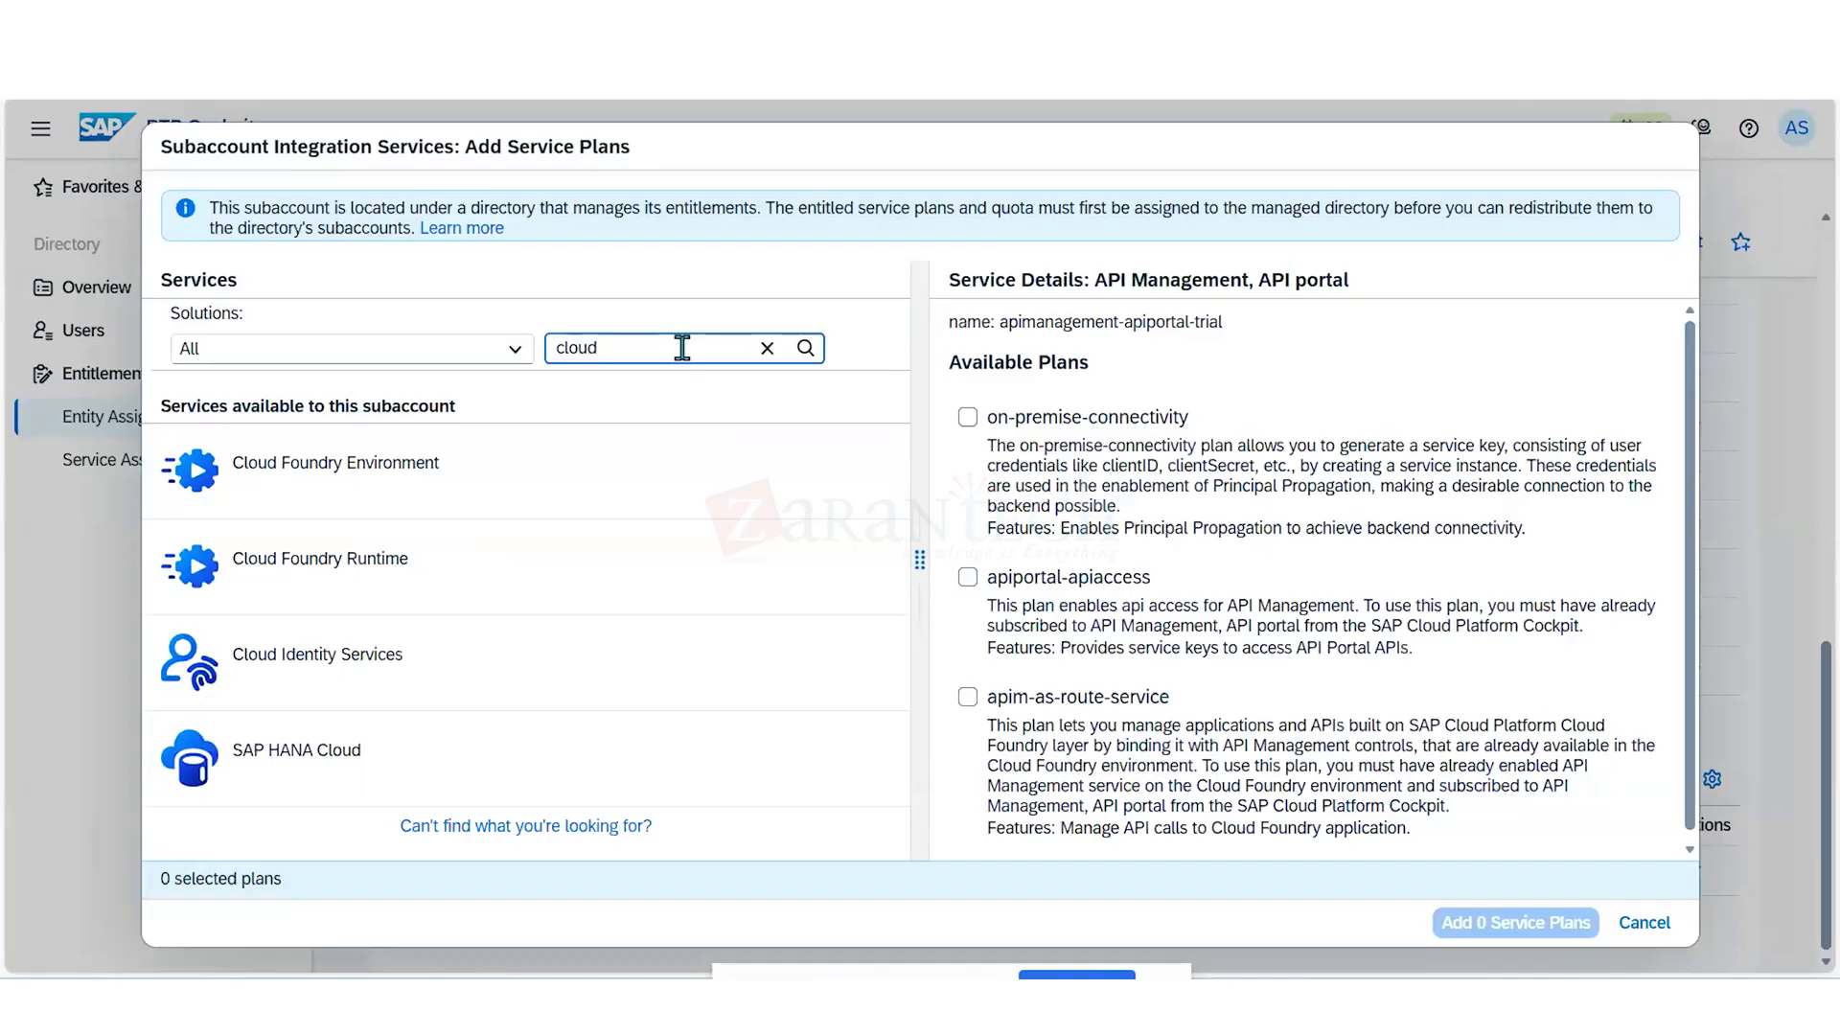
left_click(457, 580)
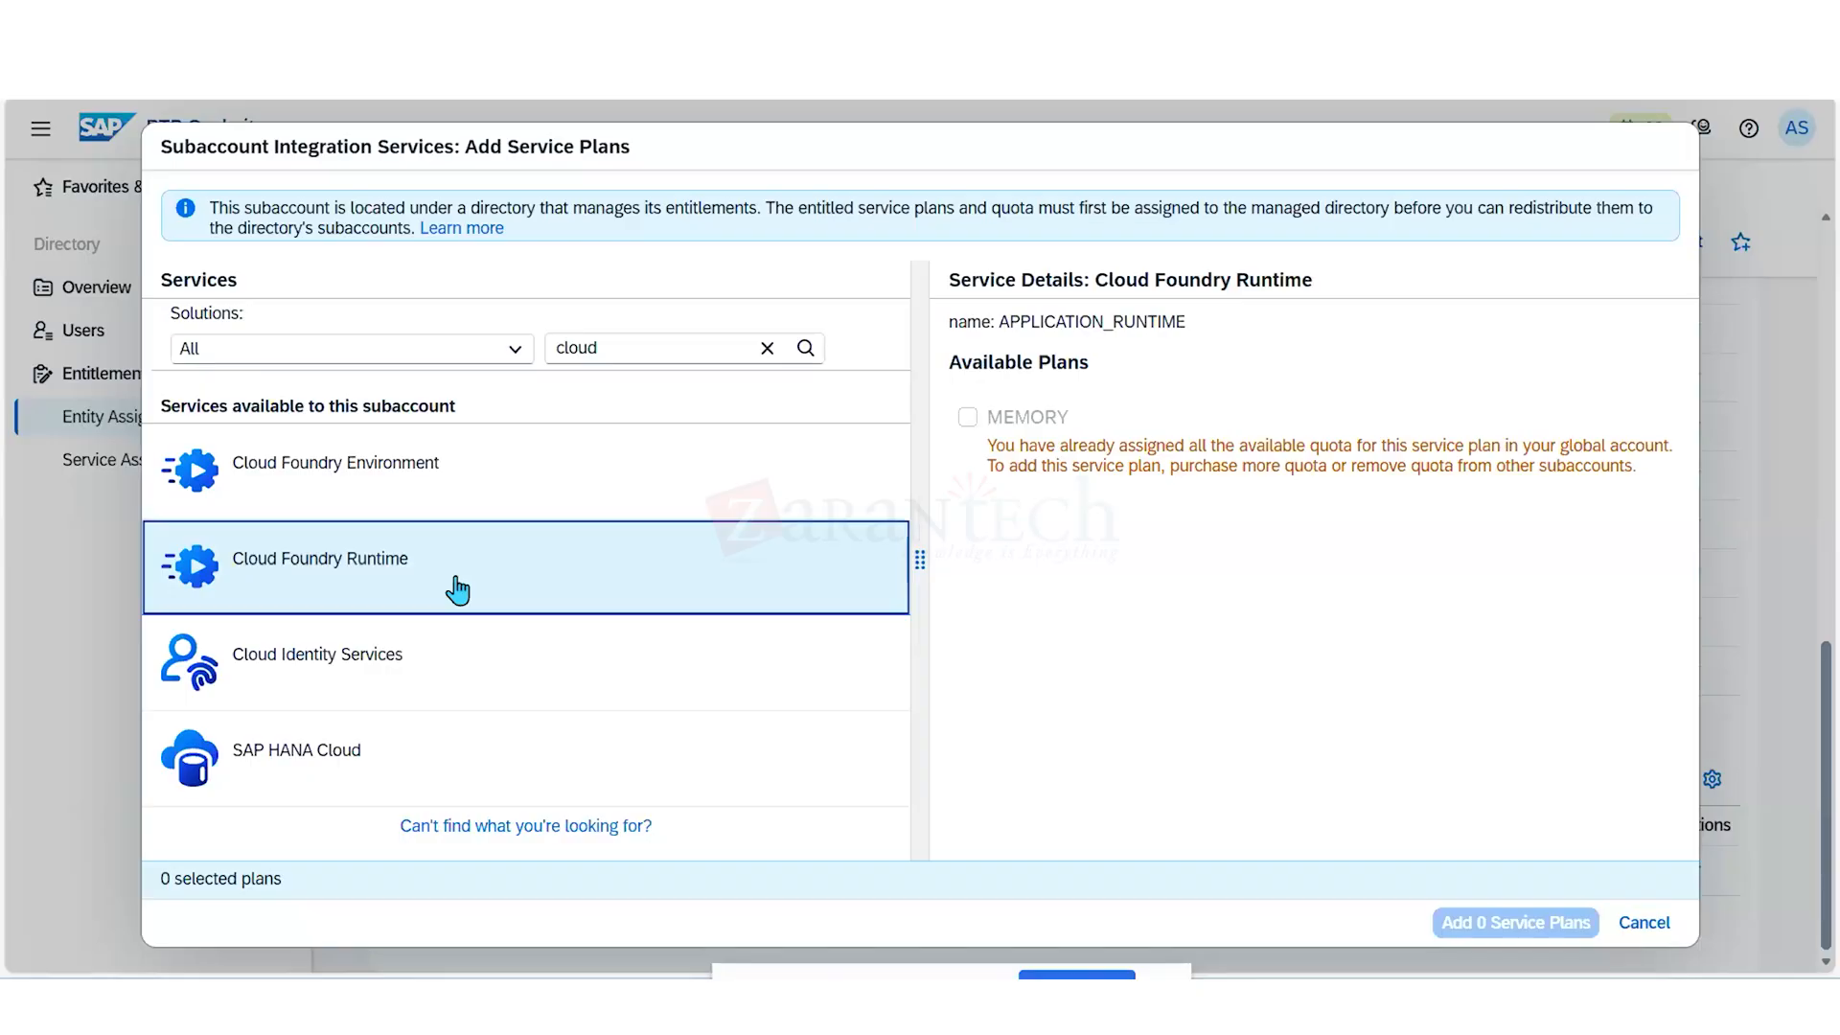
left_click(1644, 923)
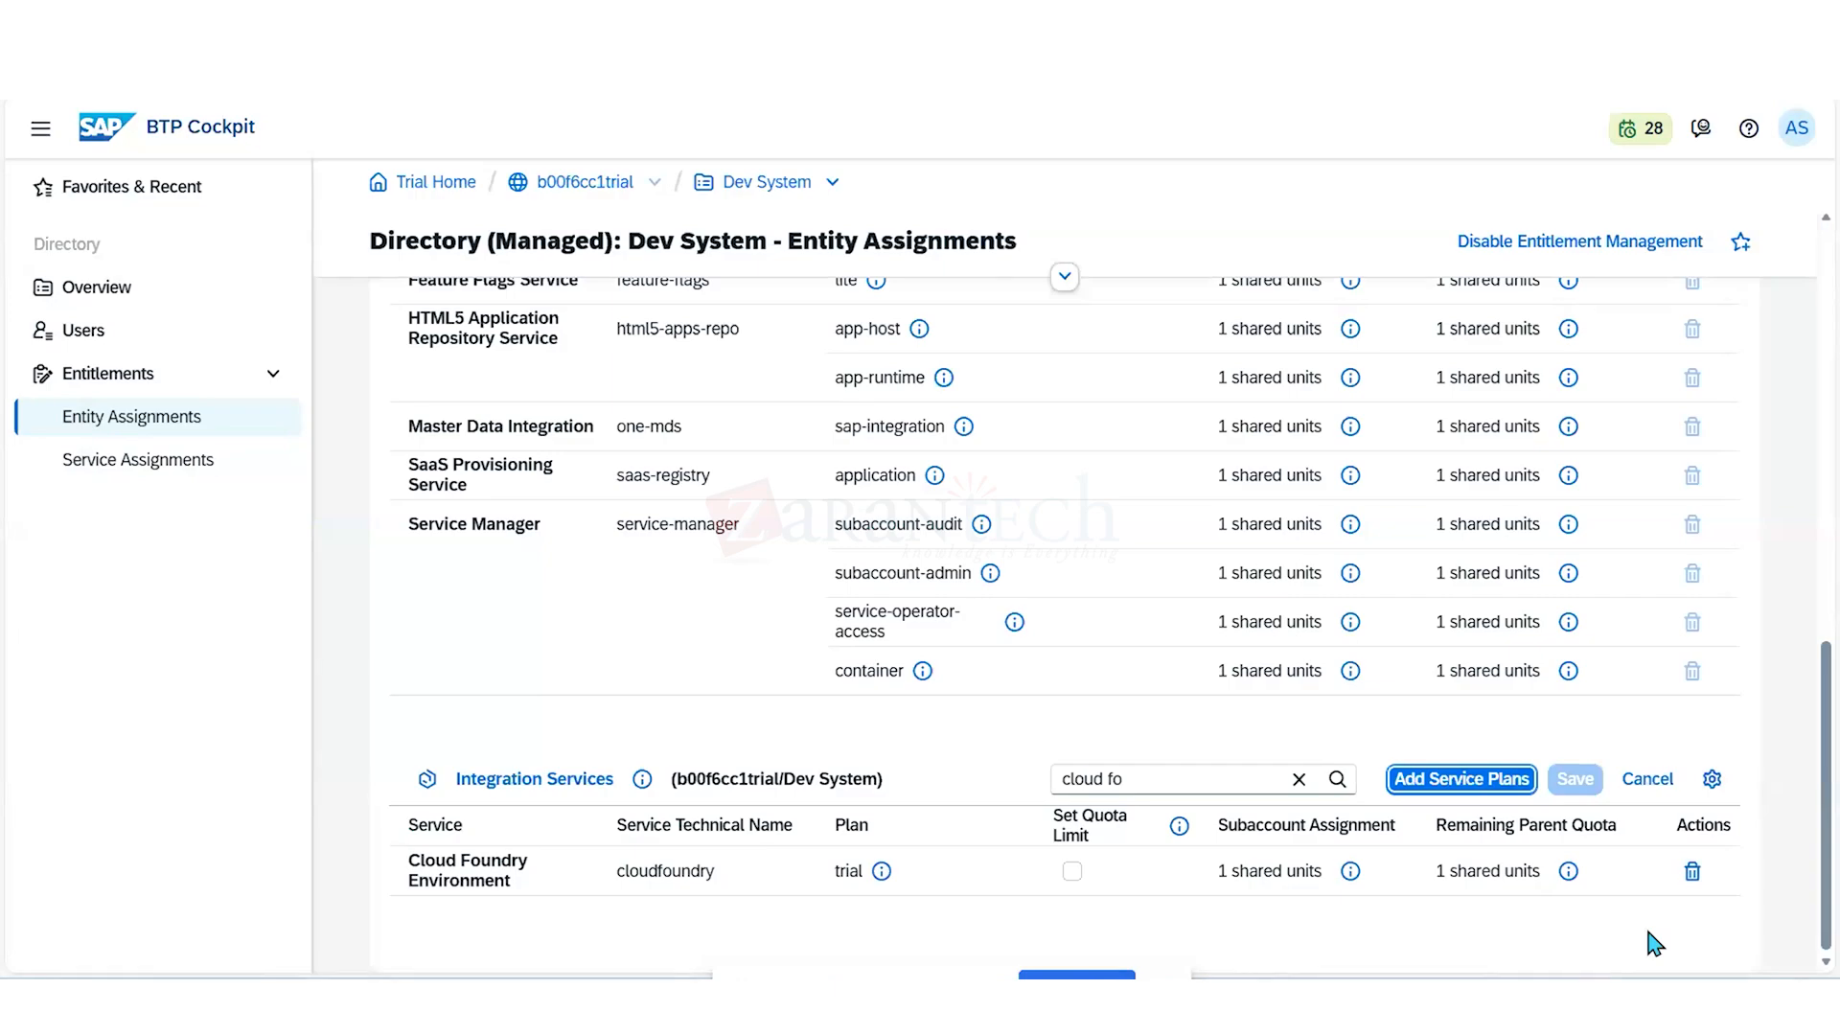
left_click(1664, 788)
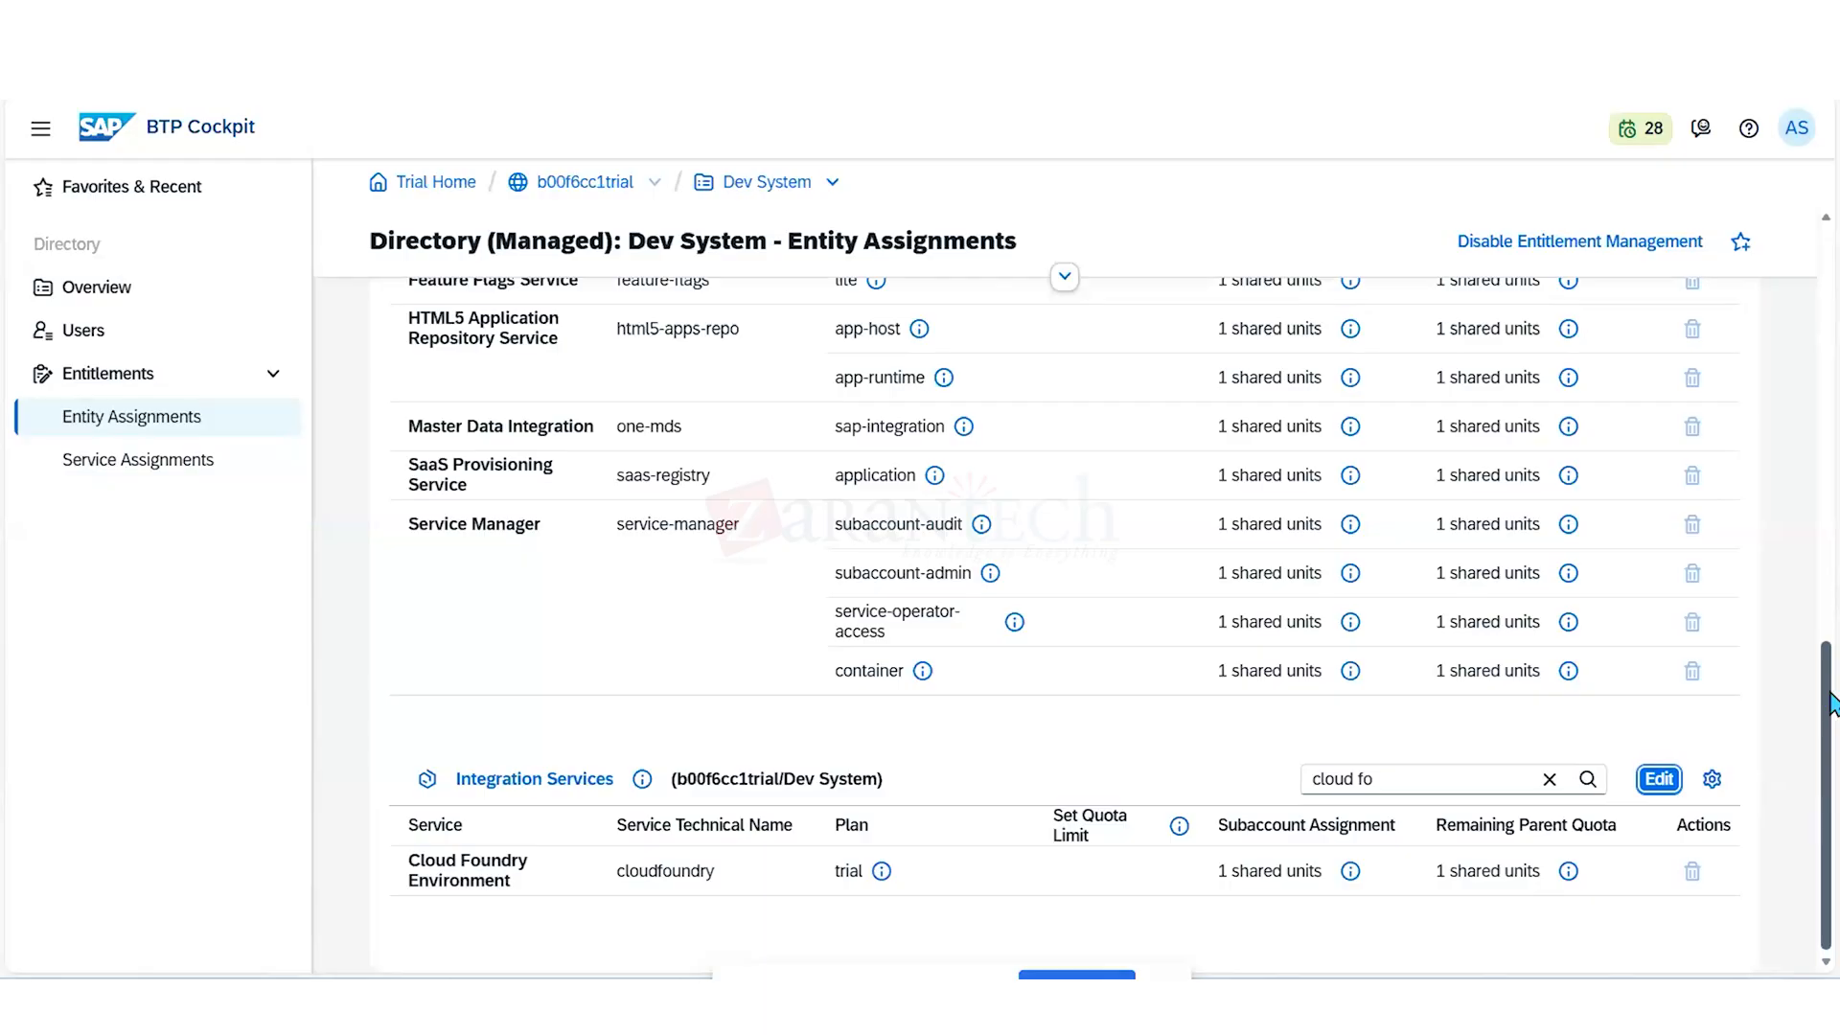
- Return from the Dev System entity assignments to the global account's Account Explorer
left_click_drag(1830, 705, 1767, 235)
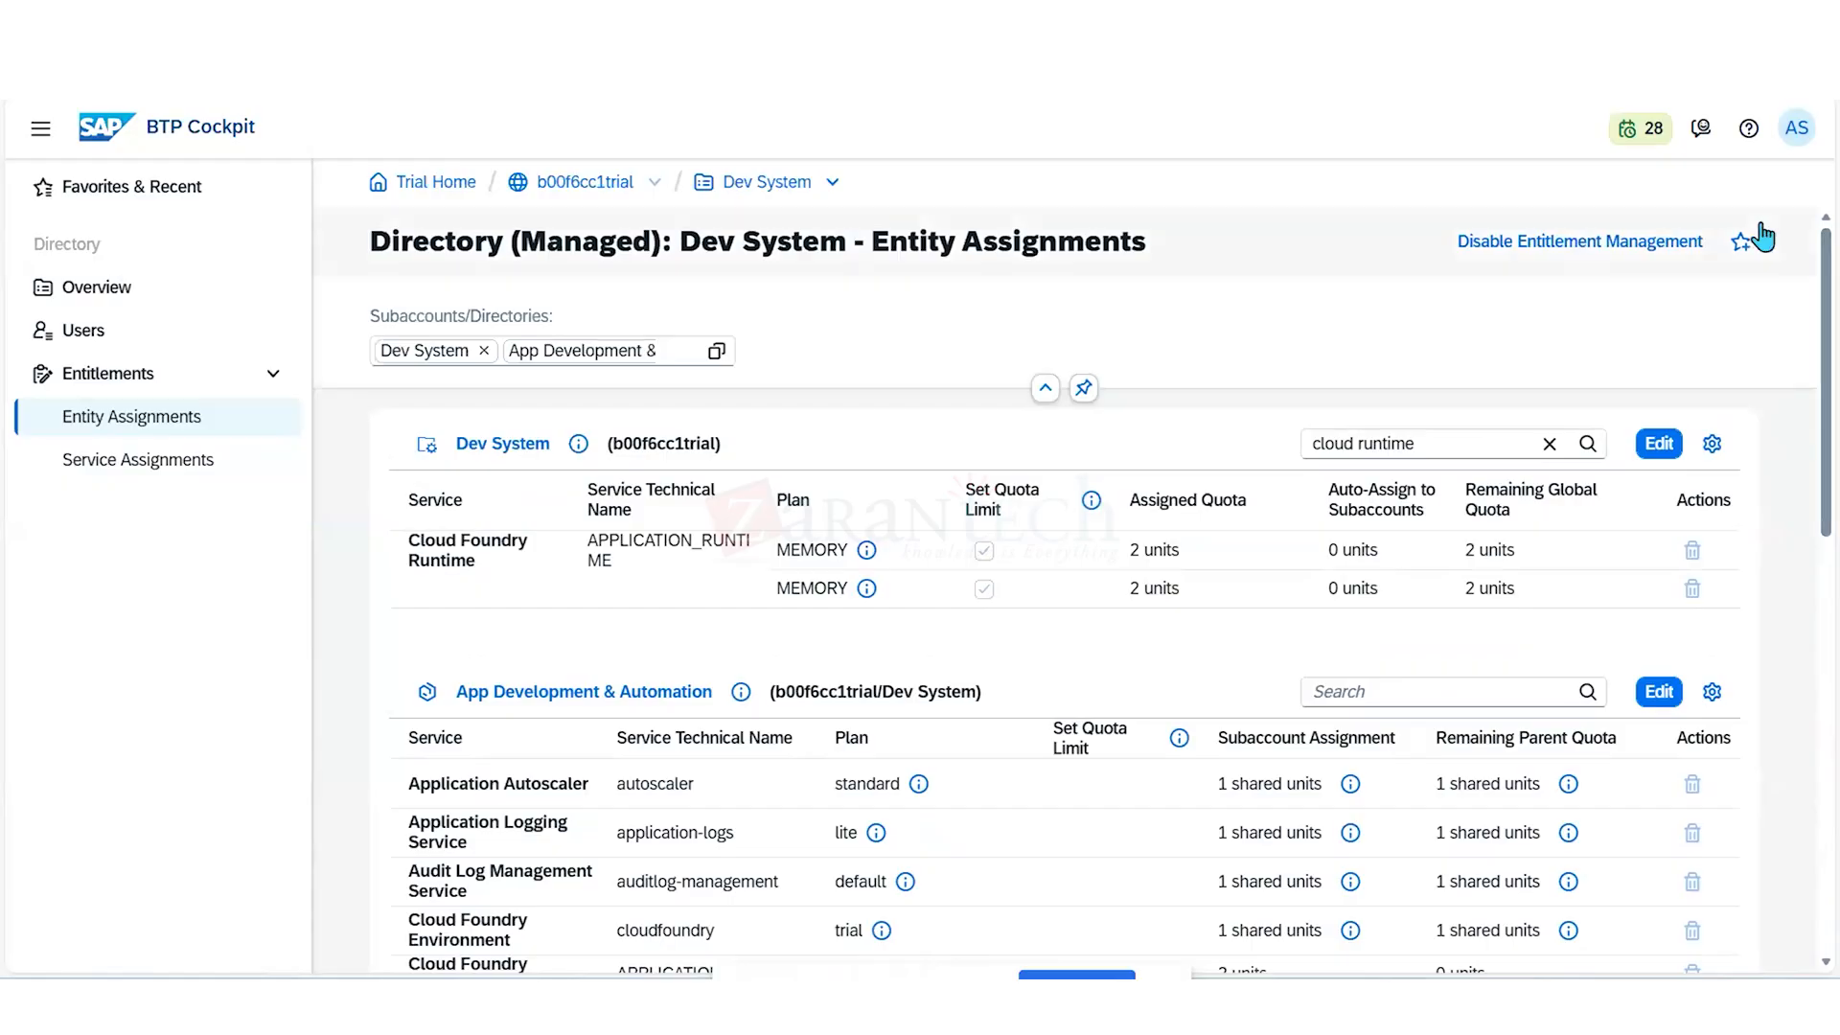
left_click(1763, 235)
left_click(1787, 235)
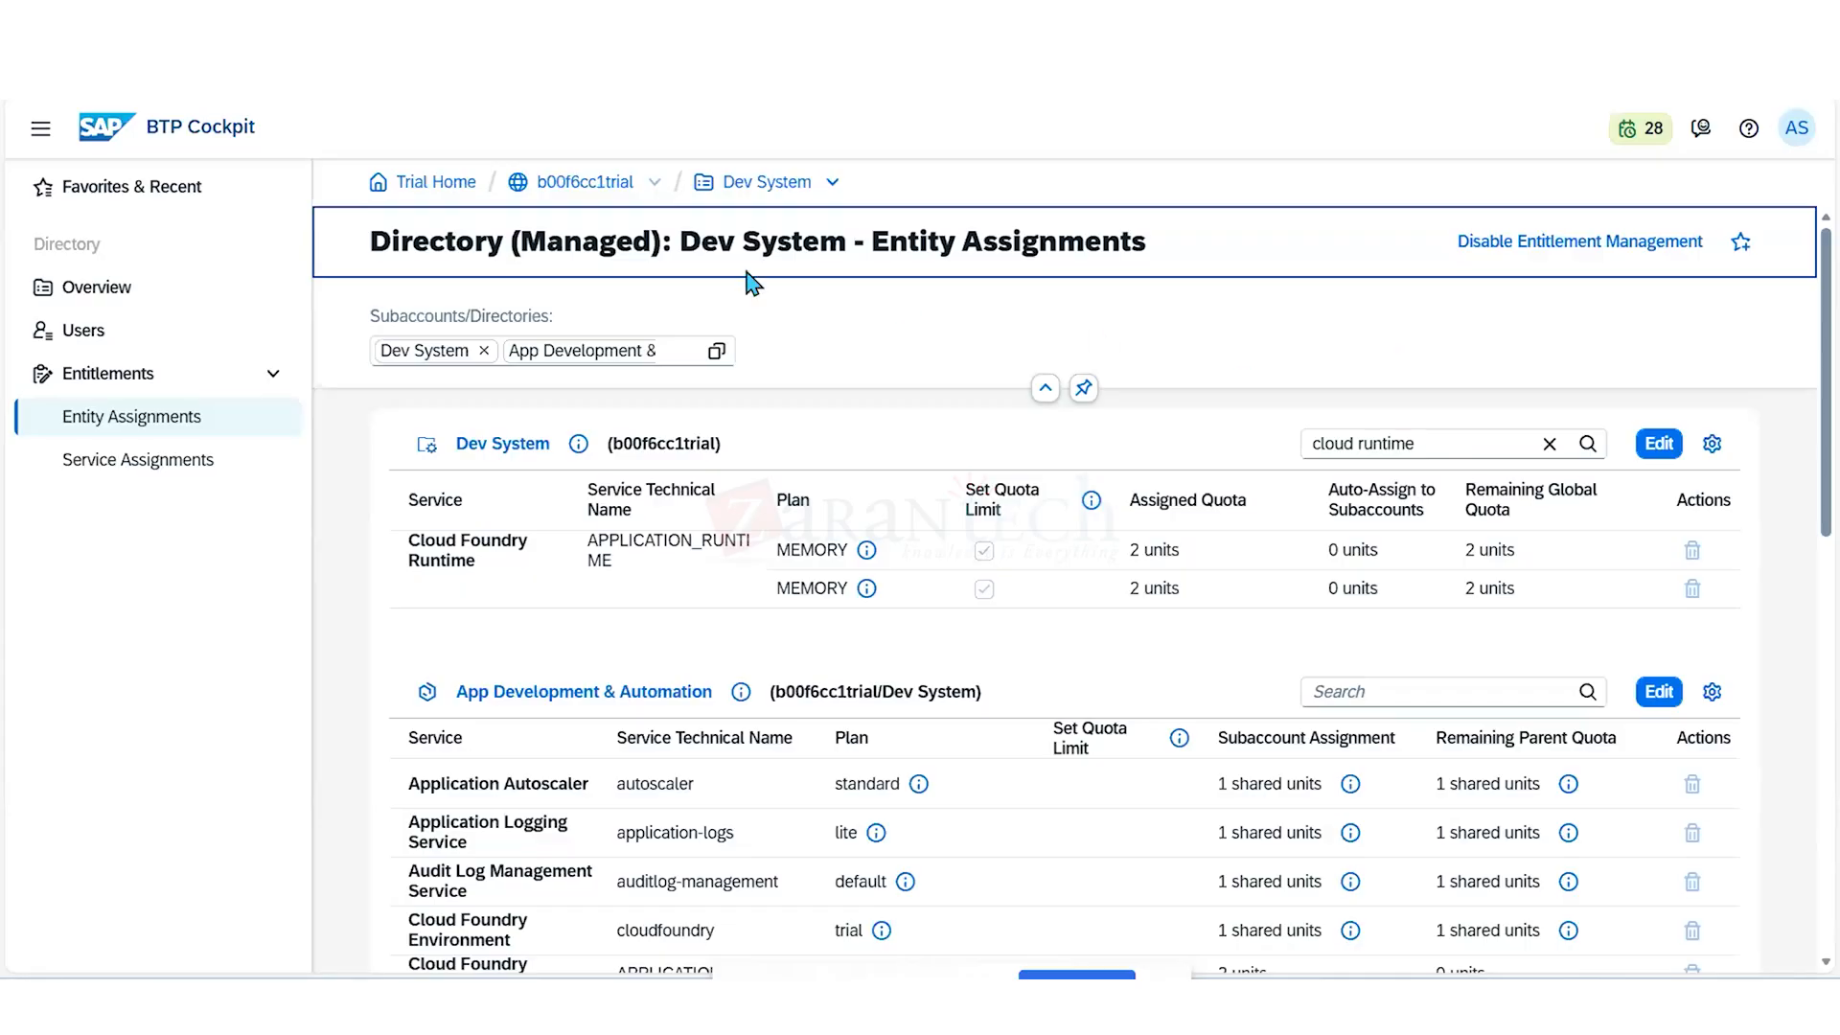
left_click(599, 175)
double_click(596, 187)
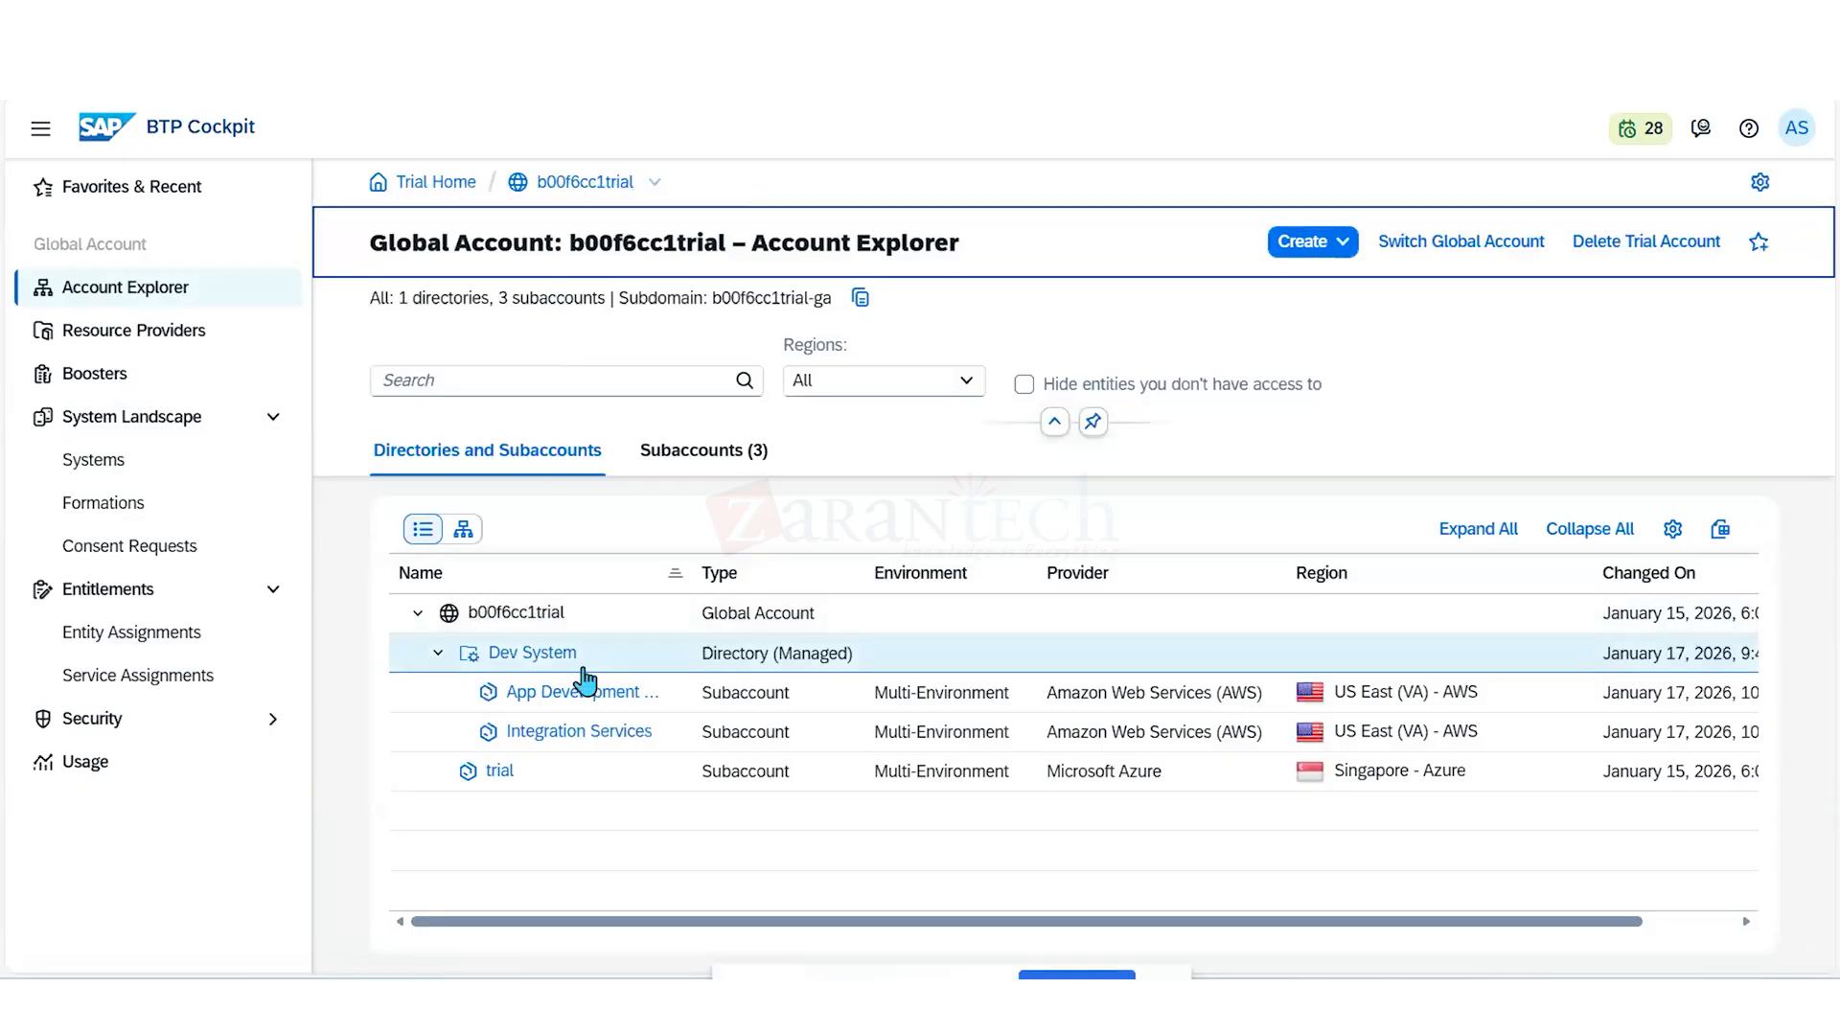
- Delete the Integration Services subaccount from the Dev System directory
left_click(572, 735)
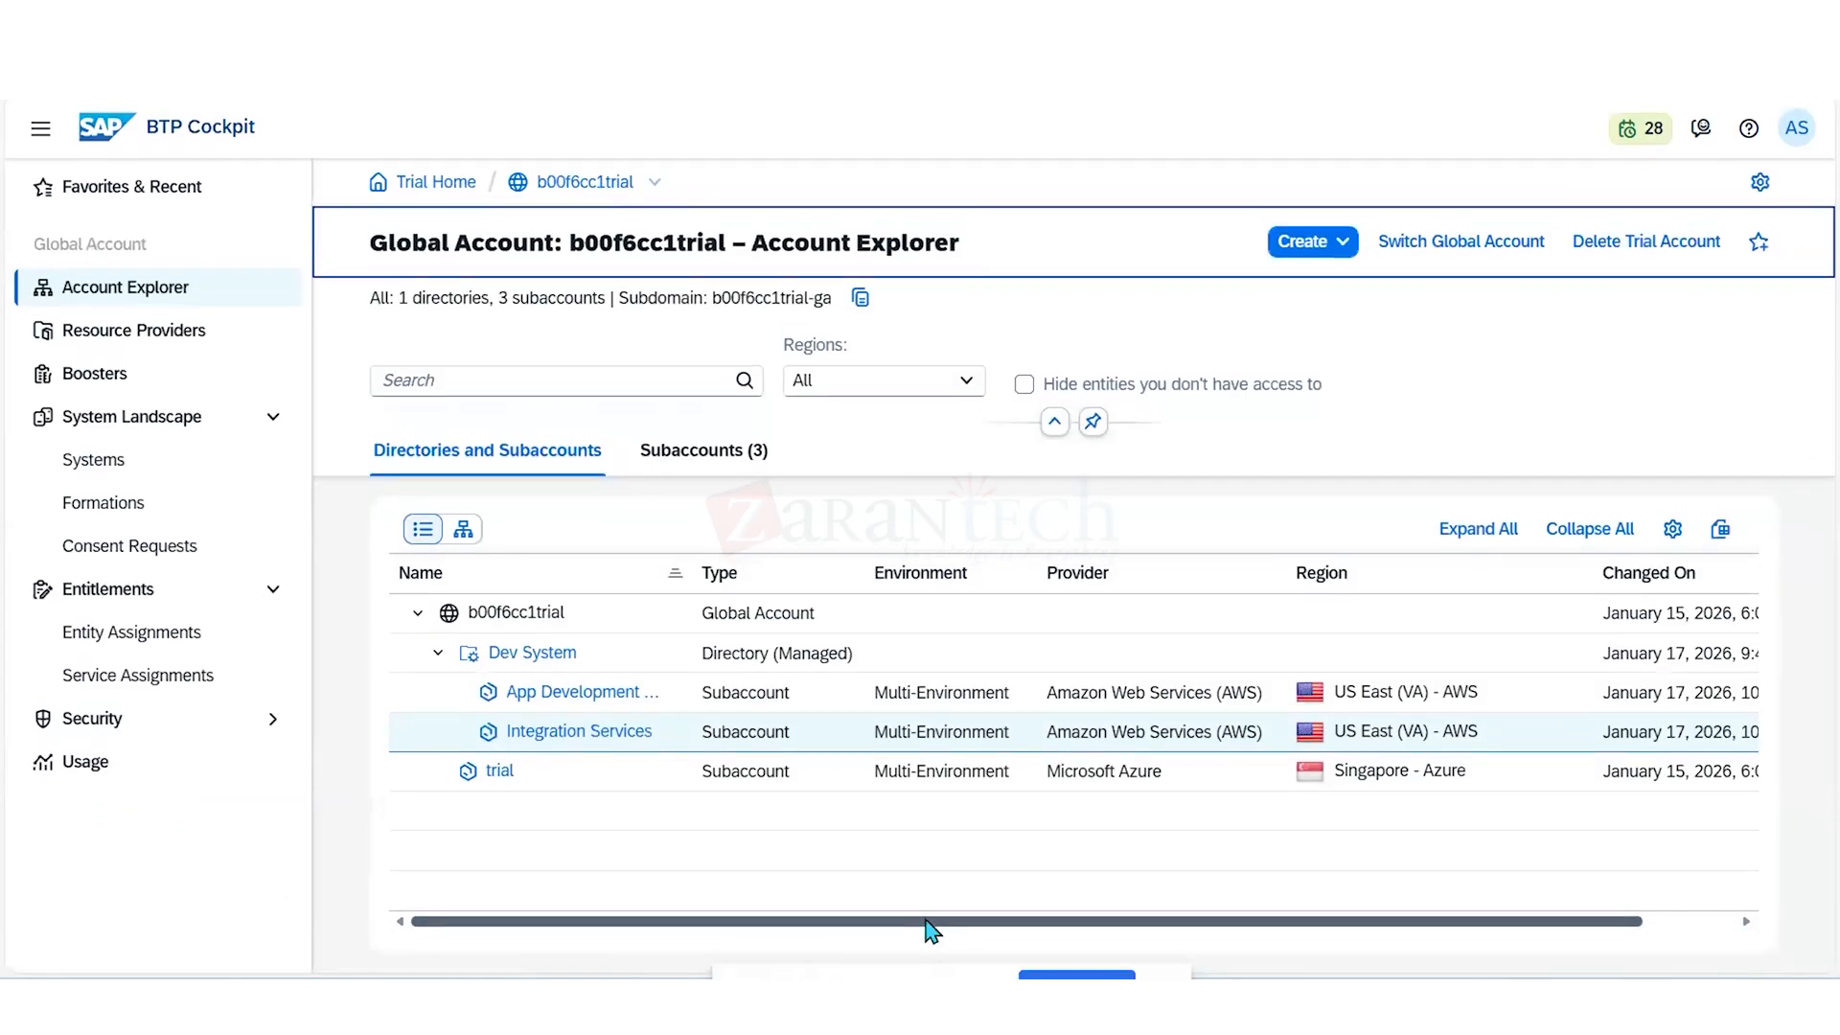
left_click_drag(931, 924, 1176, 966)
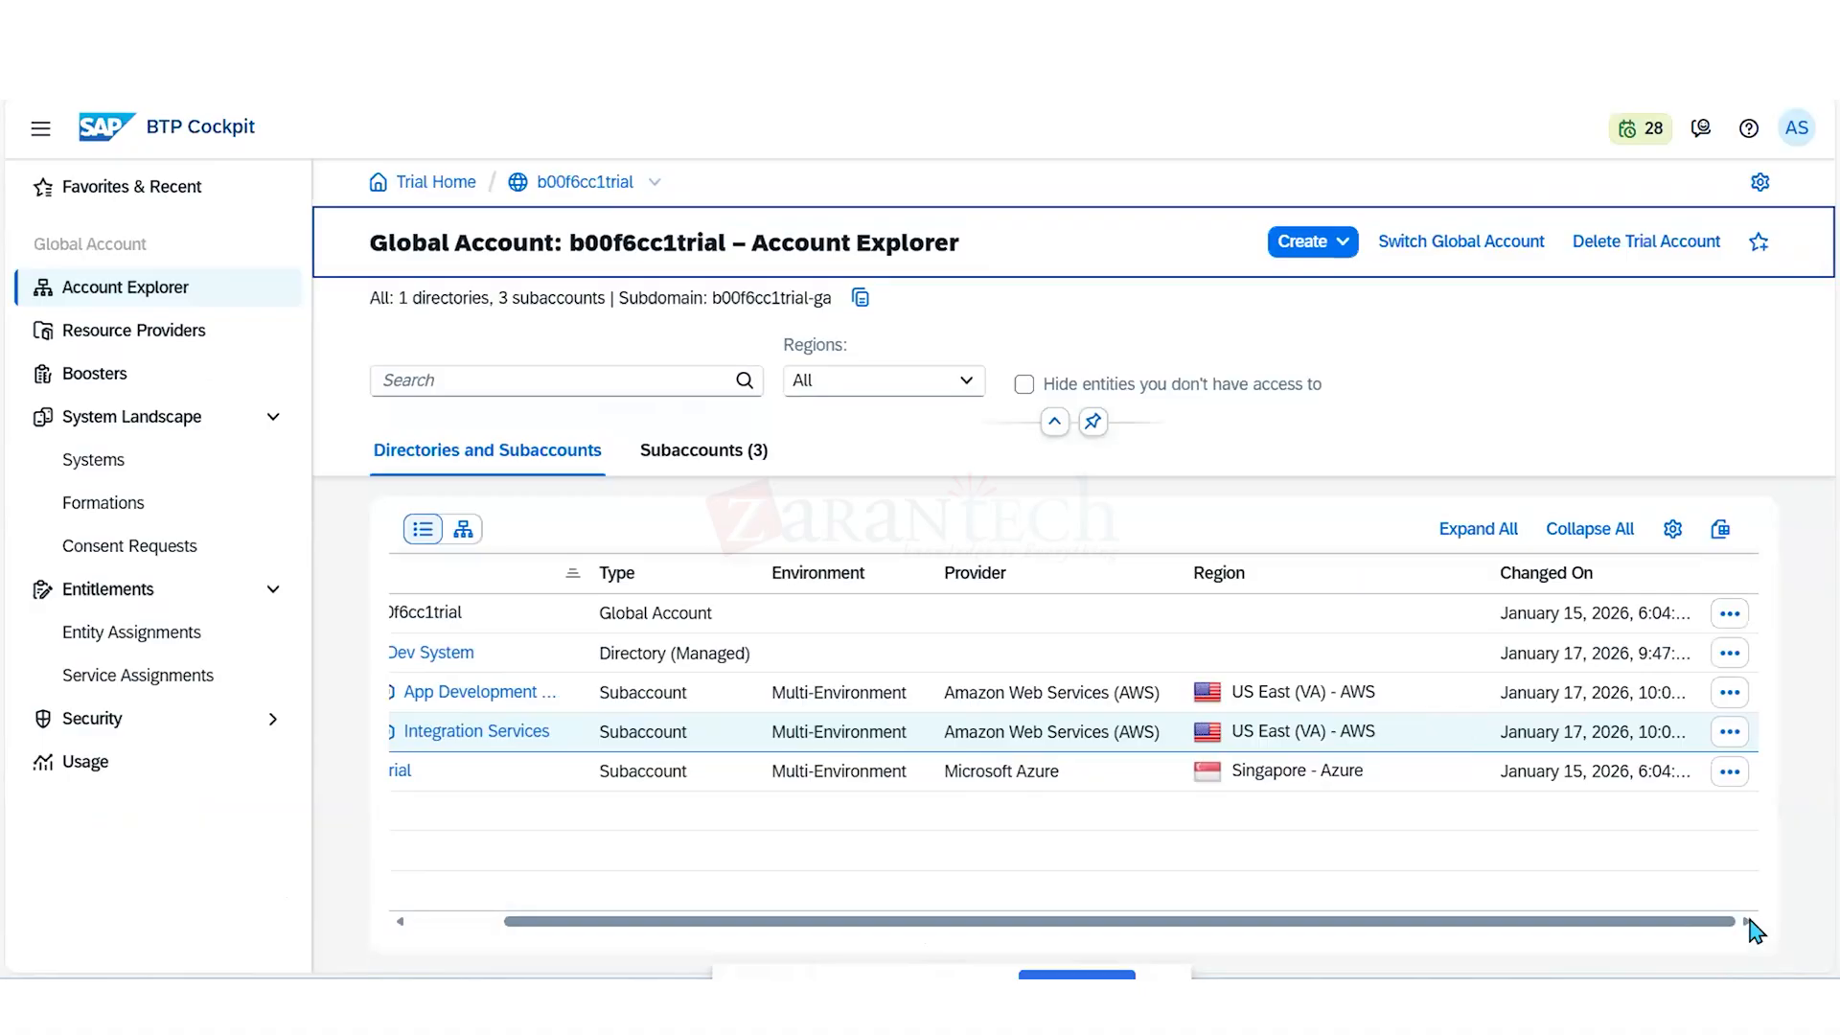
left_click(1733, 735)
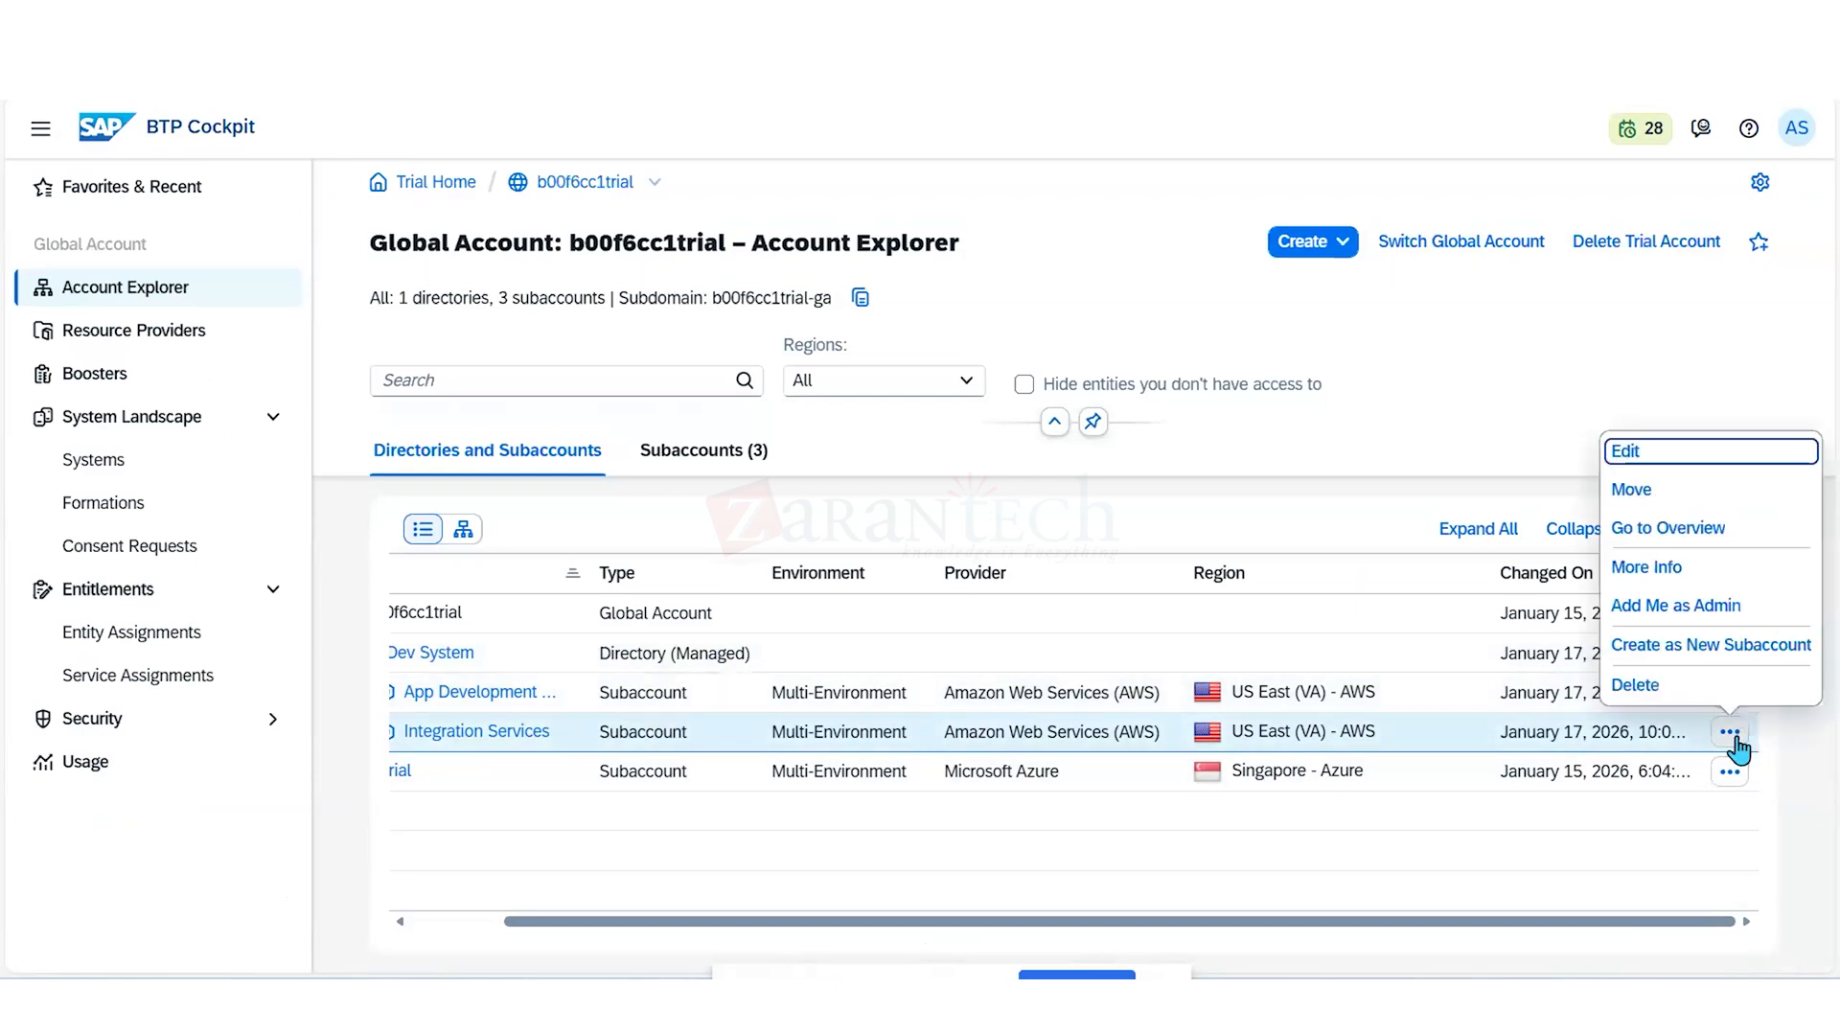
left_click(1723, 686)
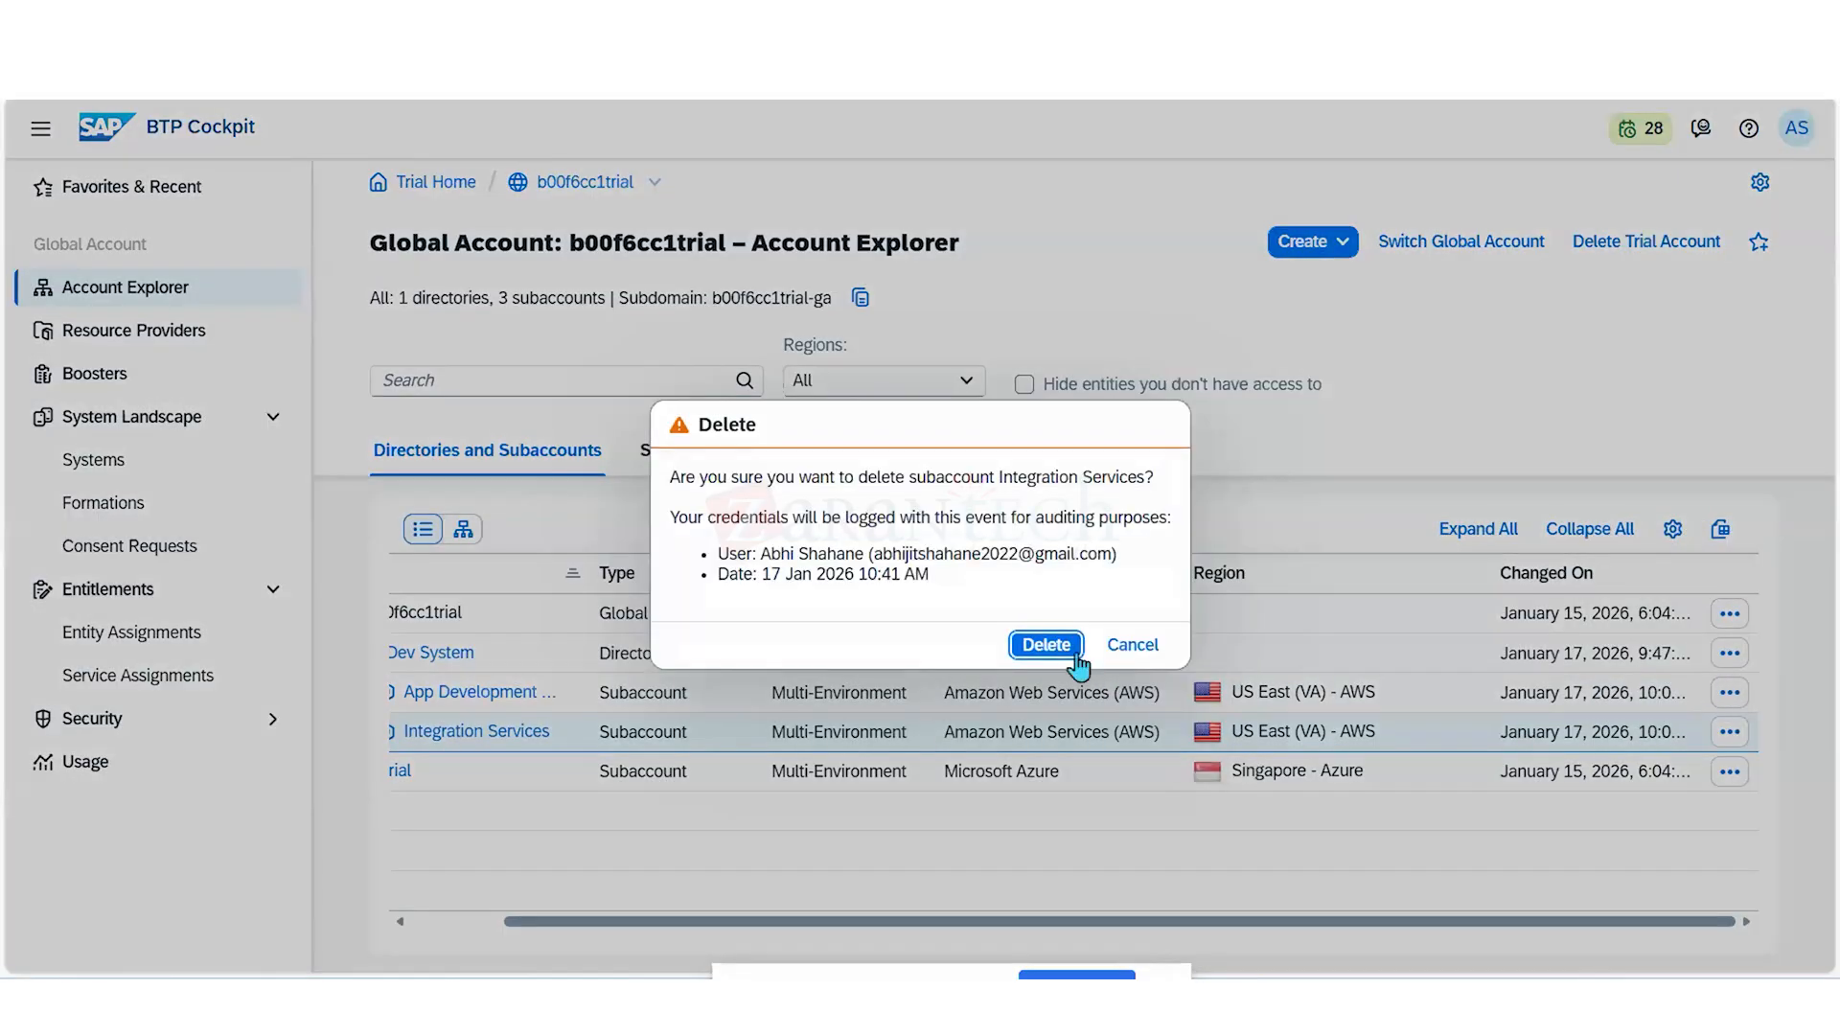
left_click(1060, 653)
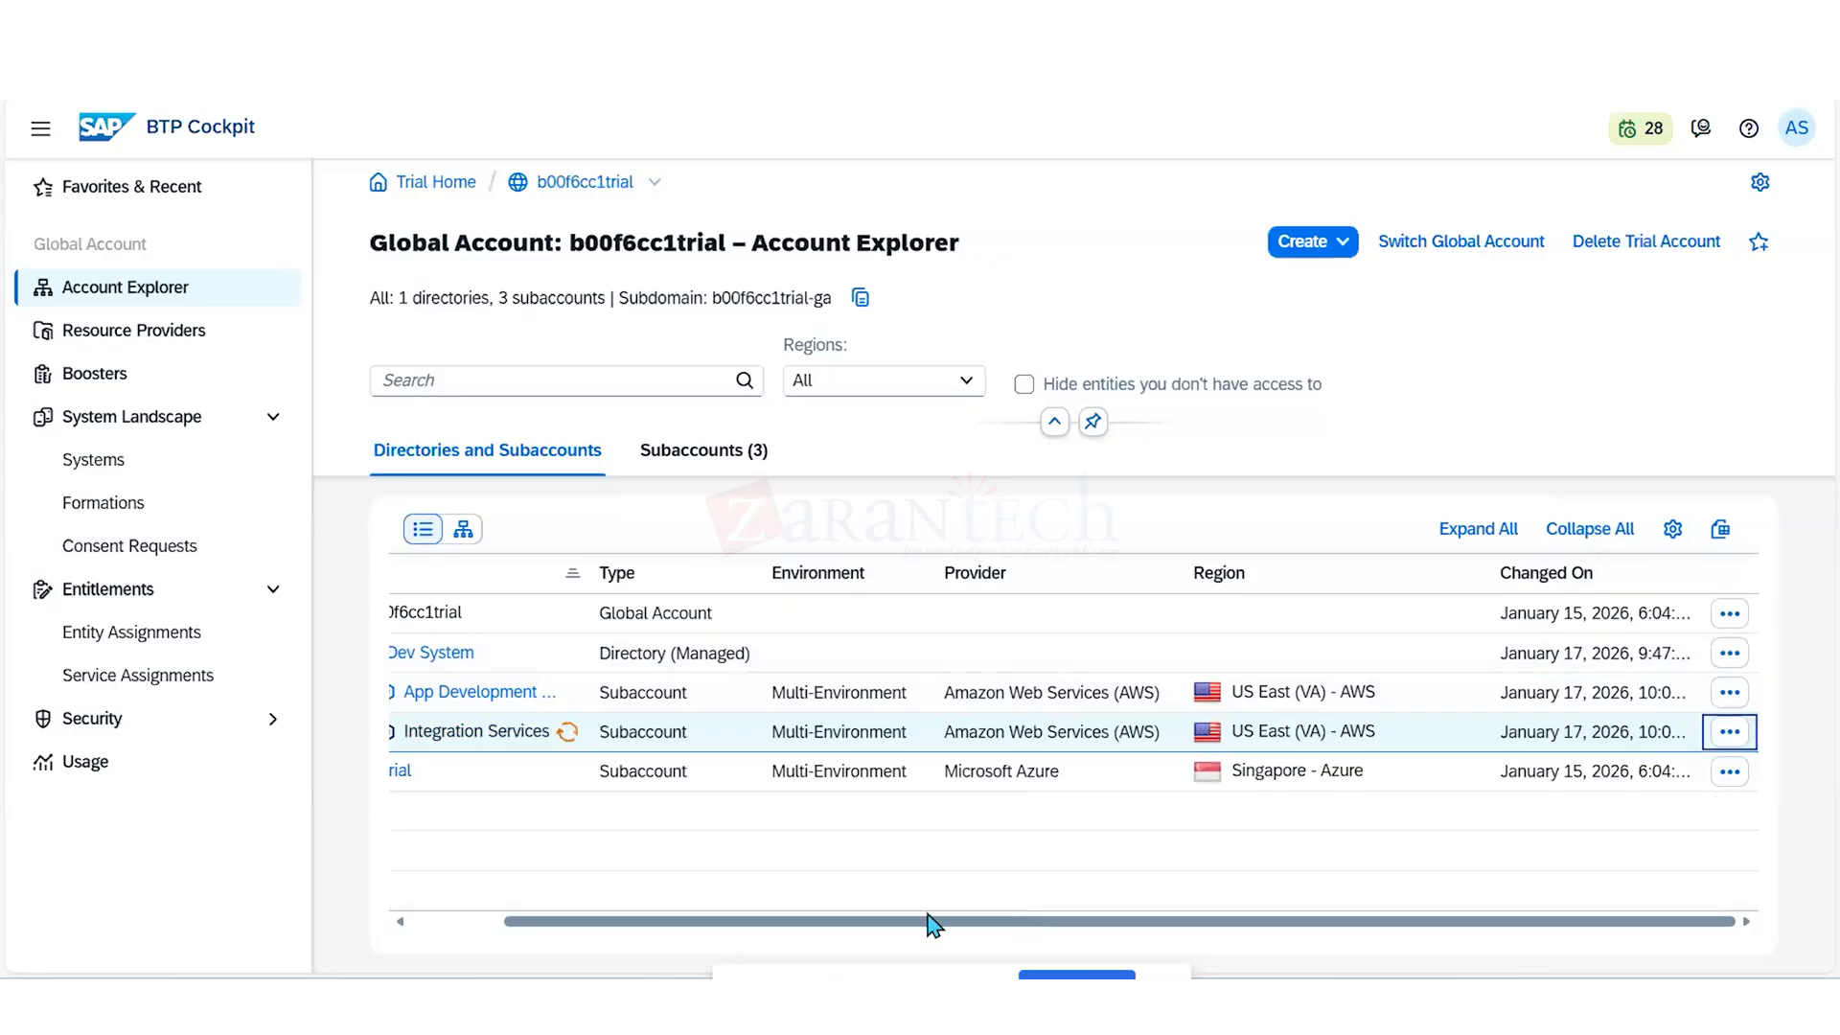
left_click_drag(831, 924, 579, 918)
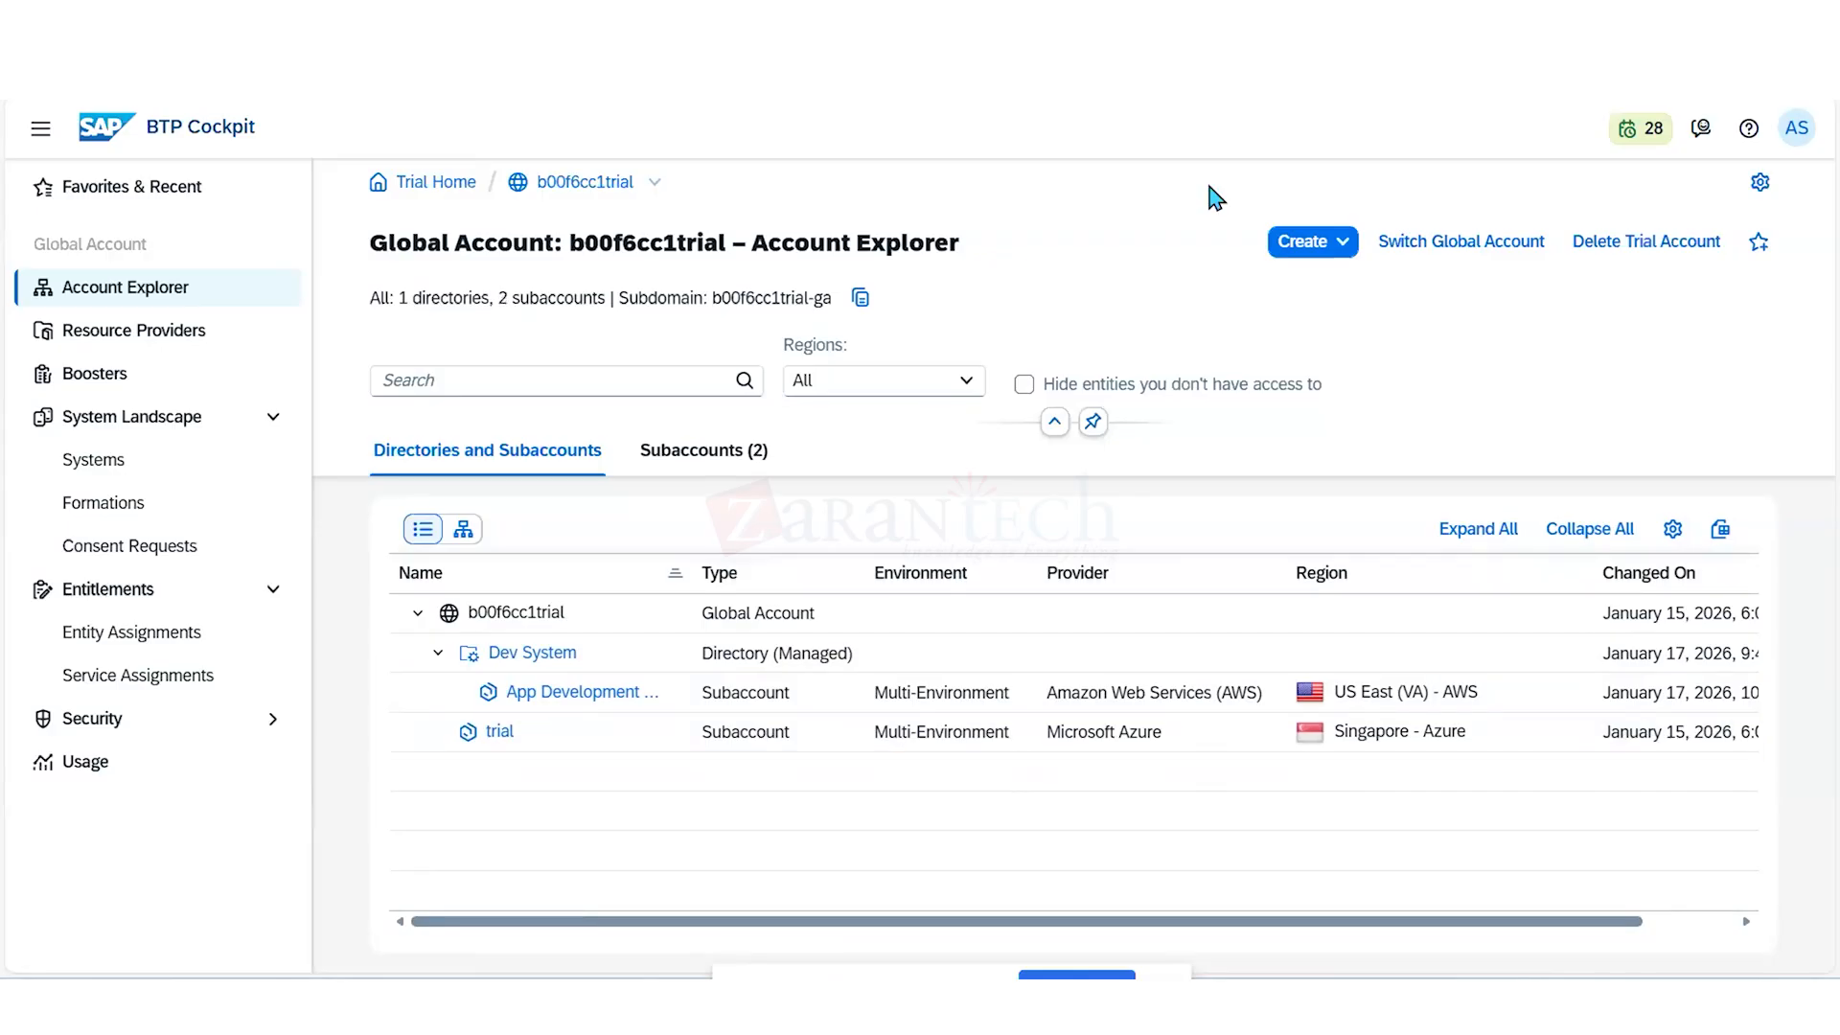
- Start a new subaccount named Integration Services in the Singapore - Azure region
left_click(1346, 243)
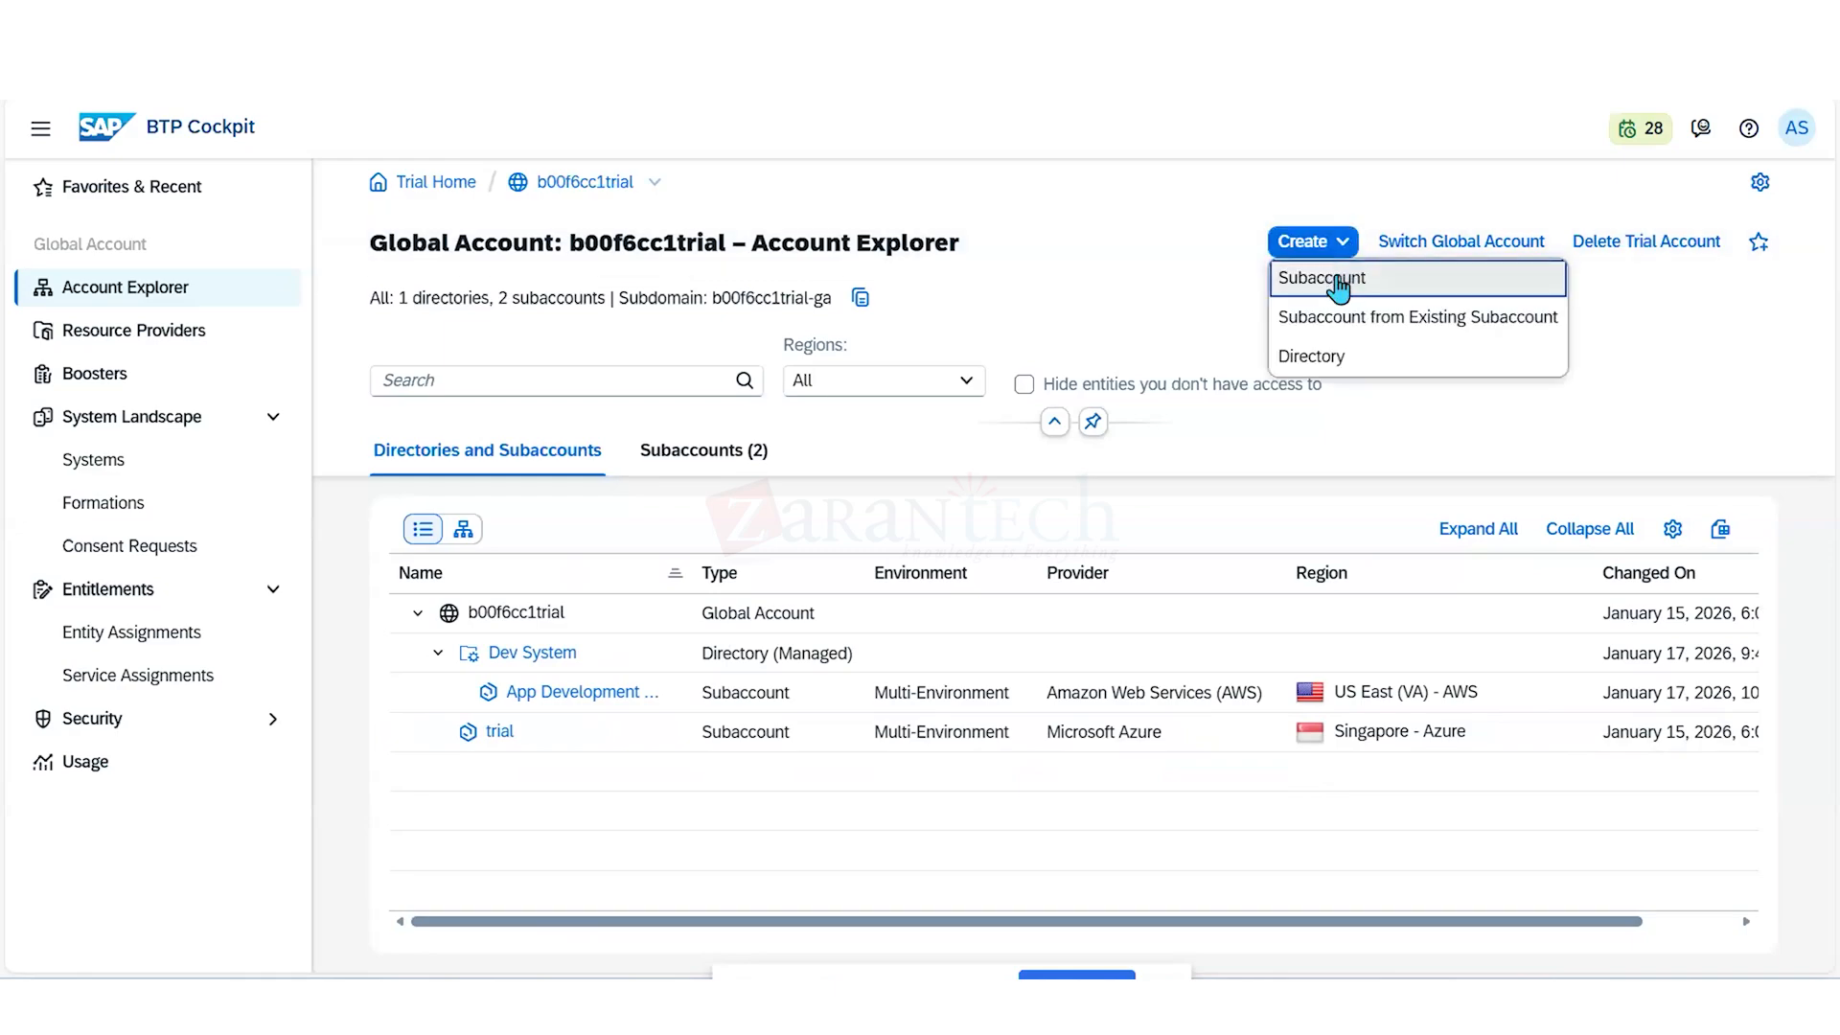
left_click(1339, 279)
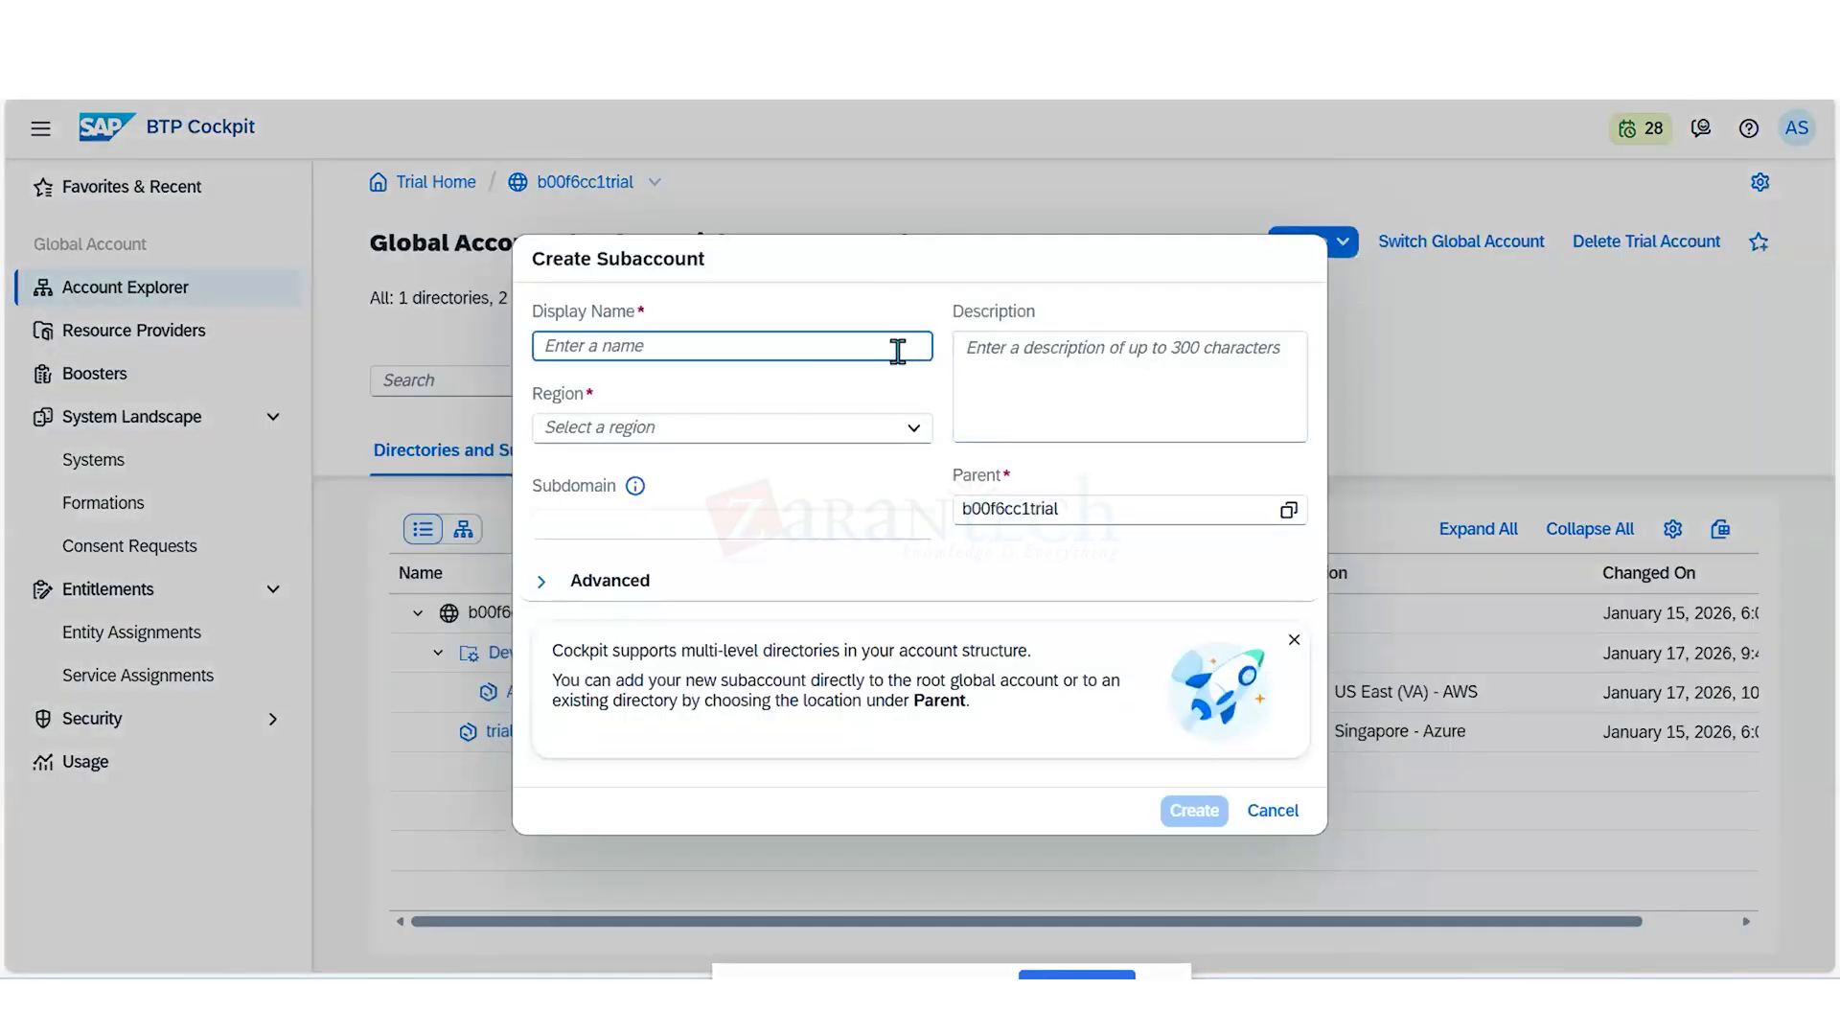
type("Intergration Services")
left_click(913, 428)
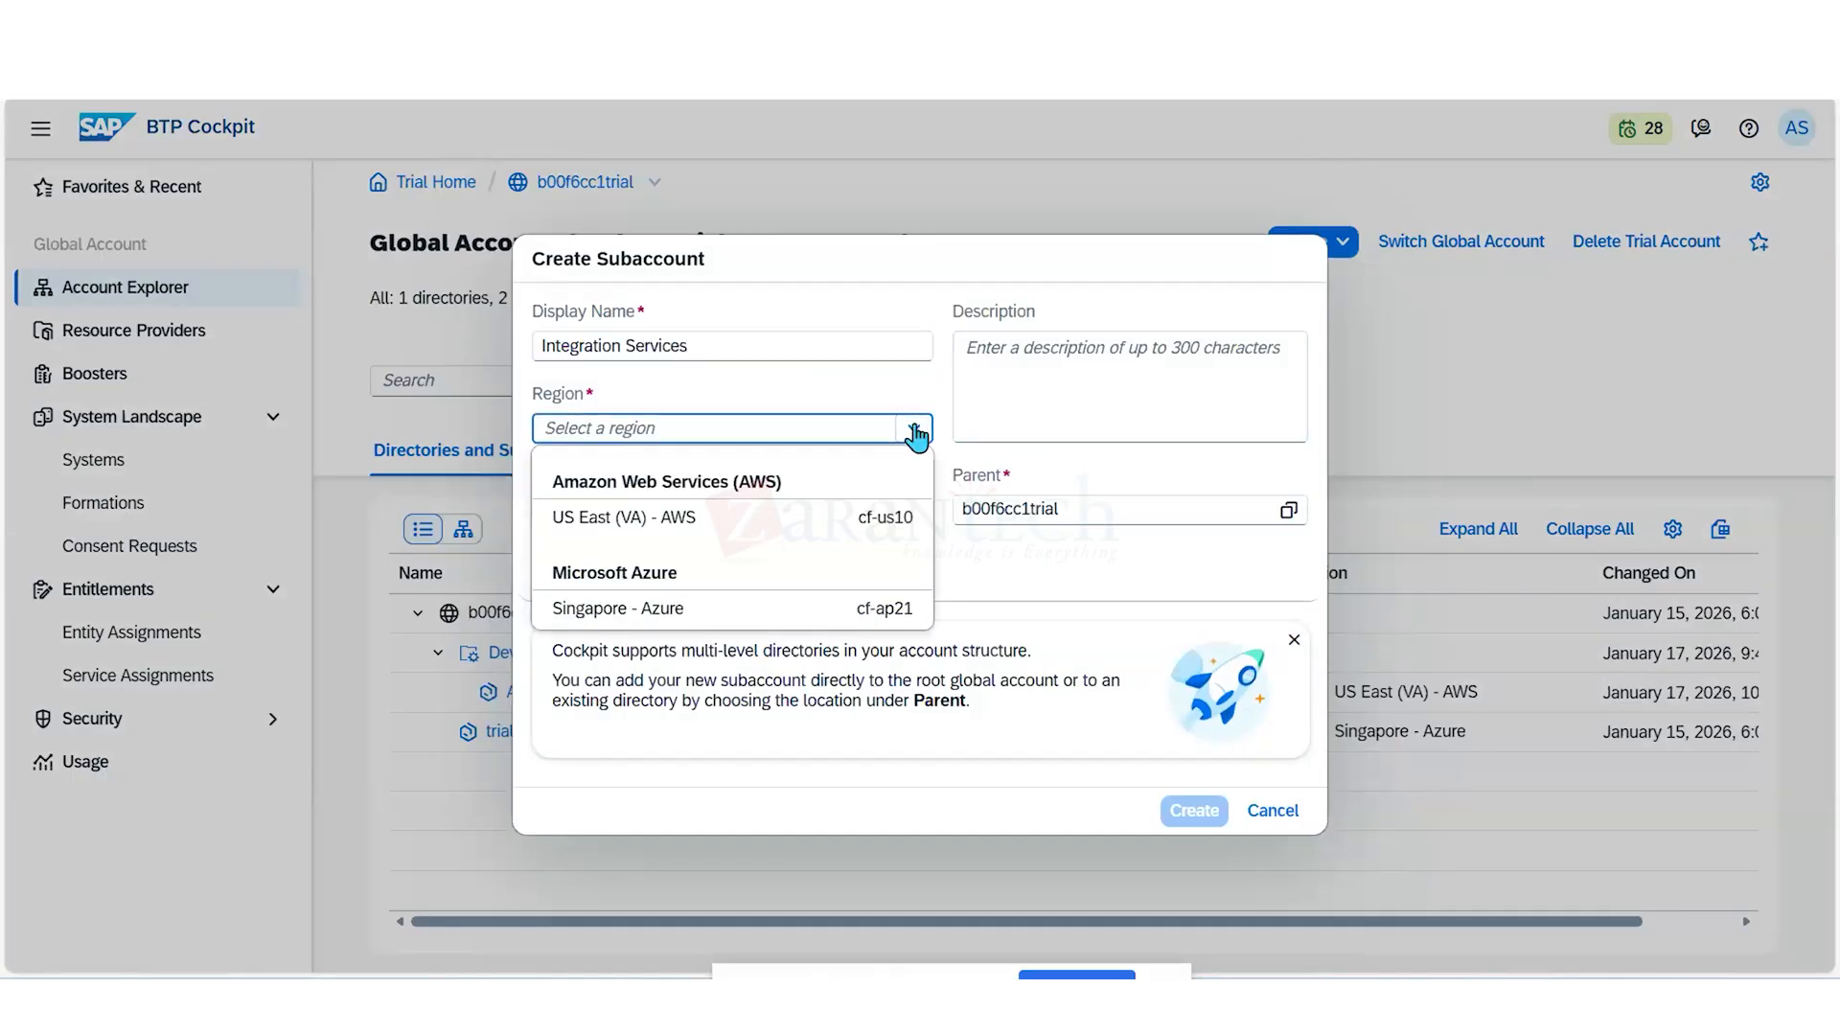
left_click(846, 613)
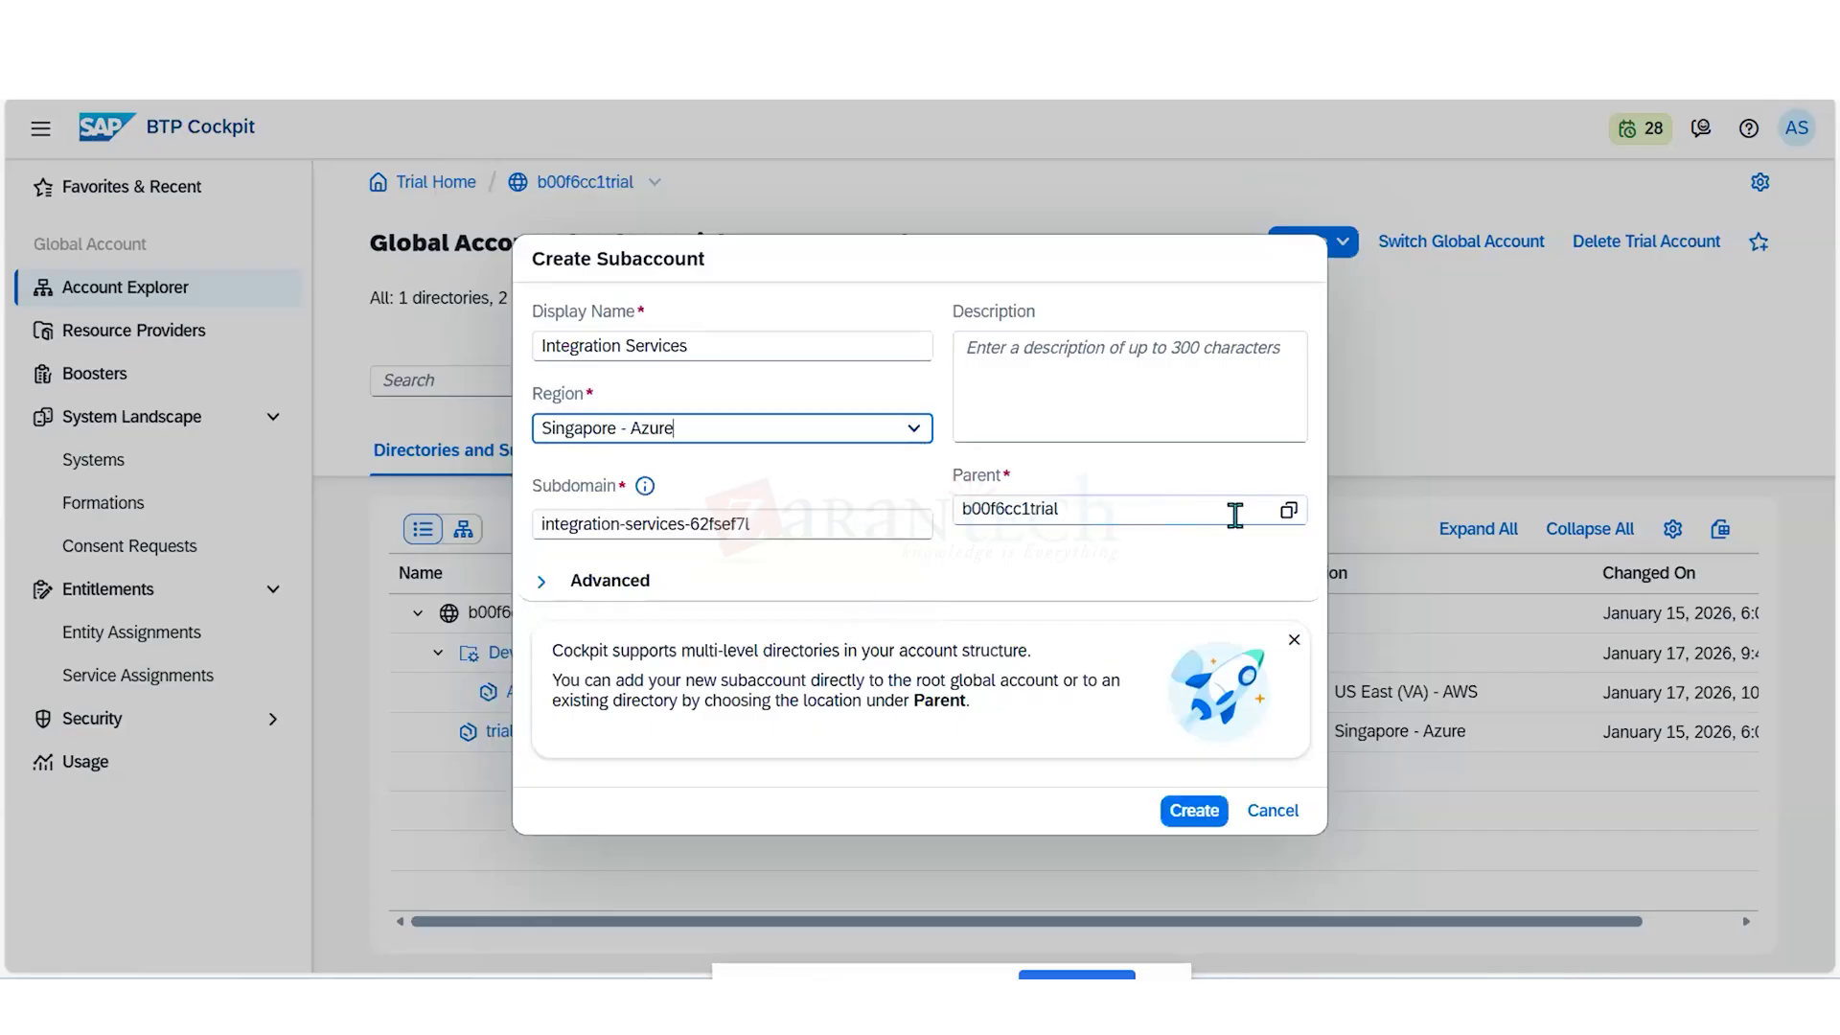
- Set Dev System as the new subaccount's parent, enable beta features, and create the subaccount
left_click(1288, 510)
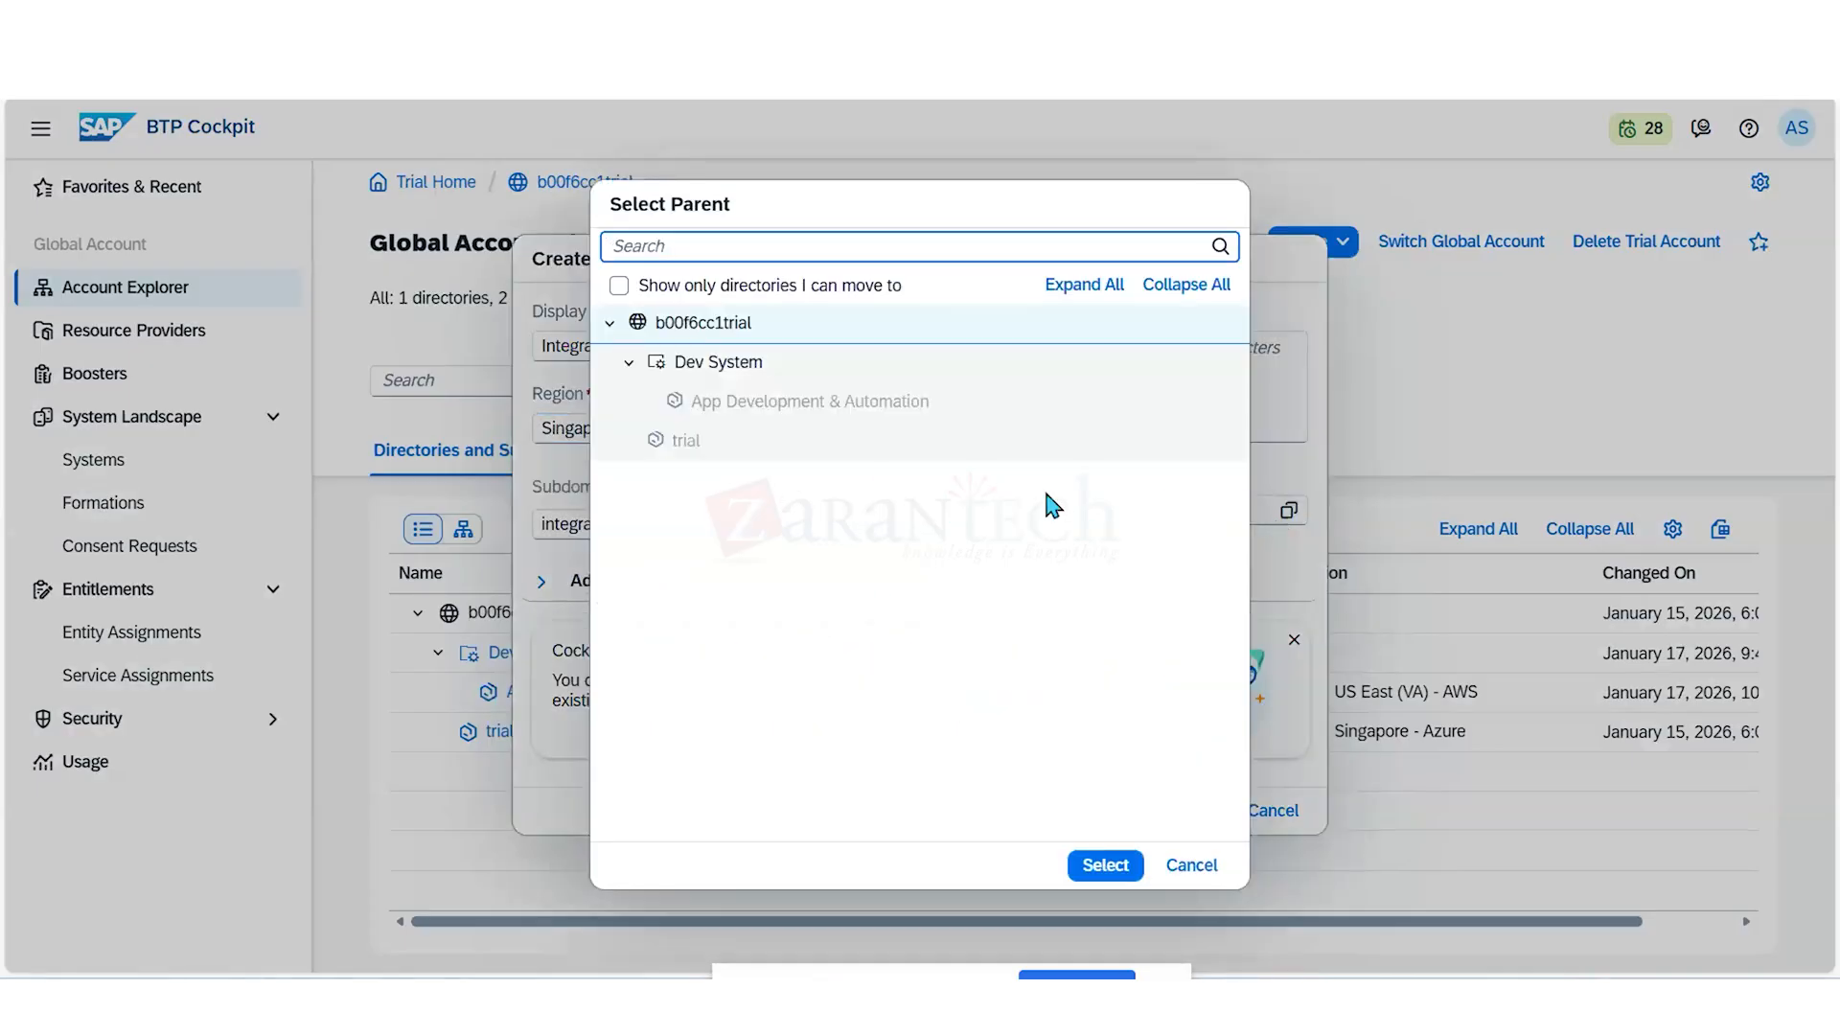
left_click(719, 366)
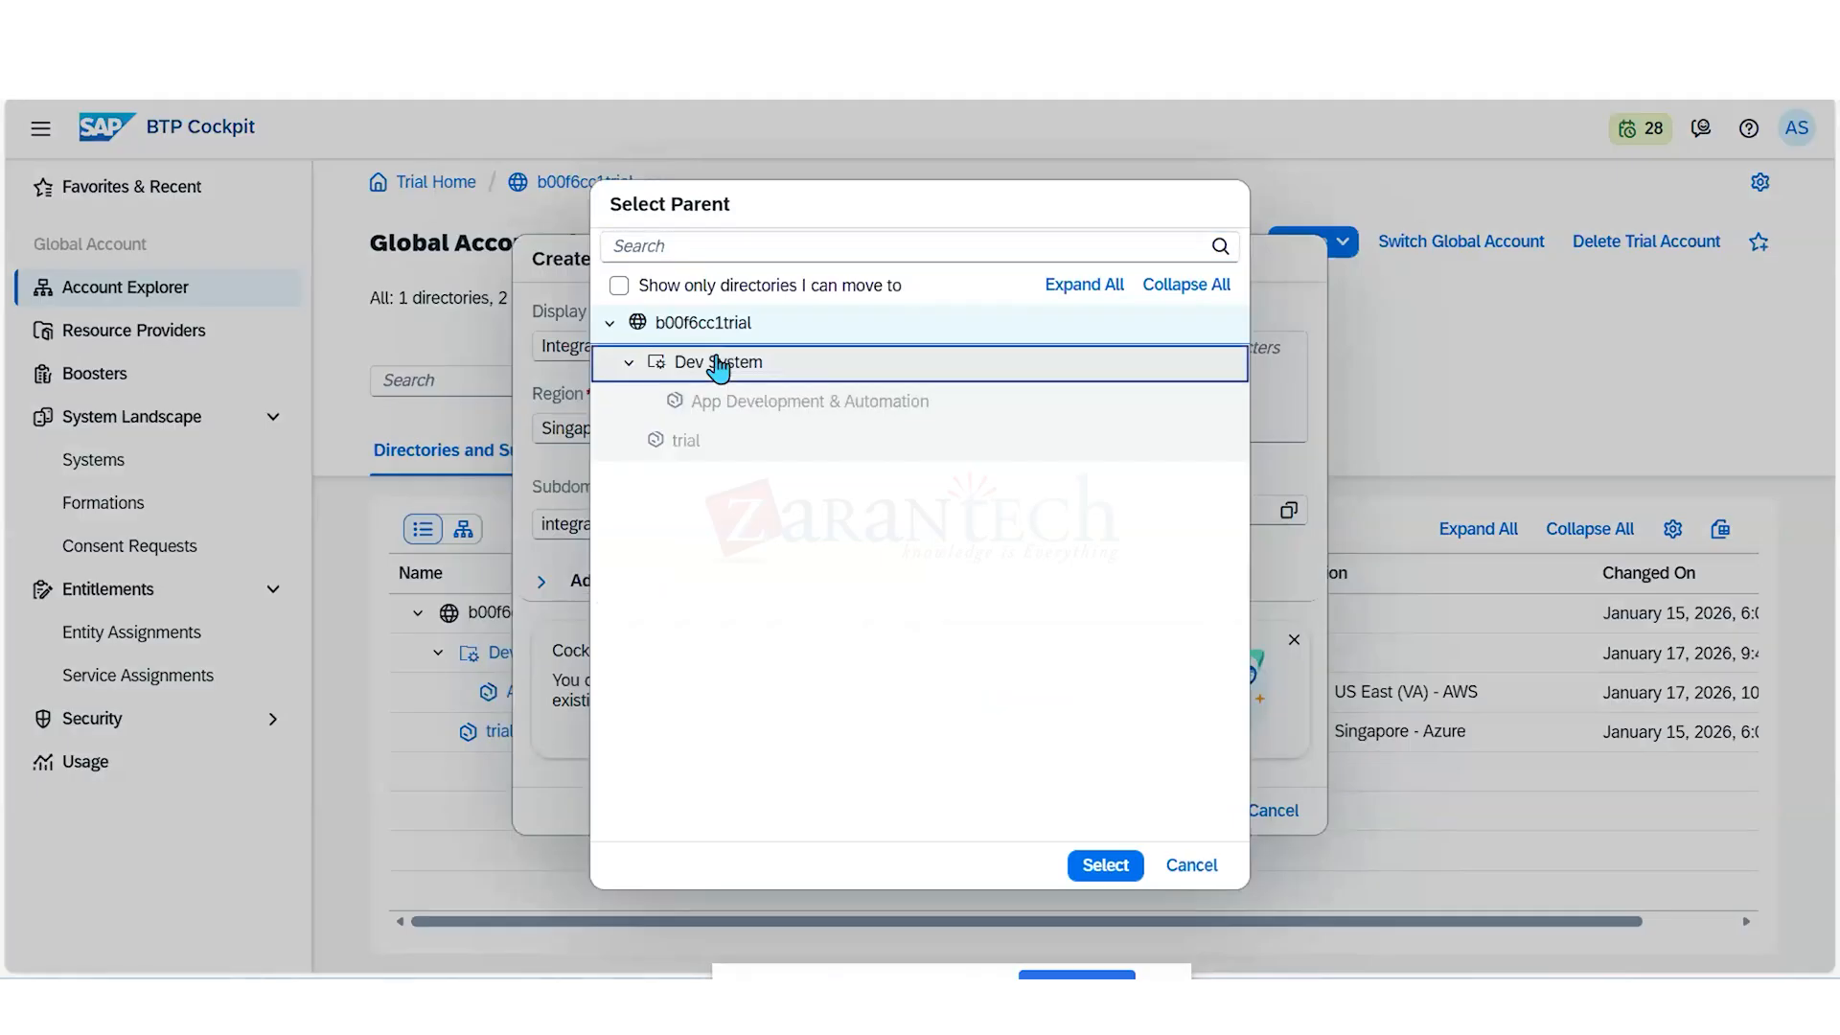
left_click(1104, 865)
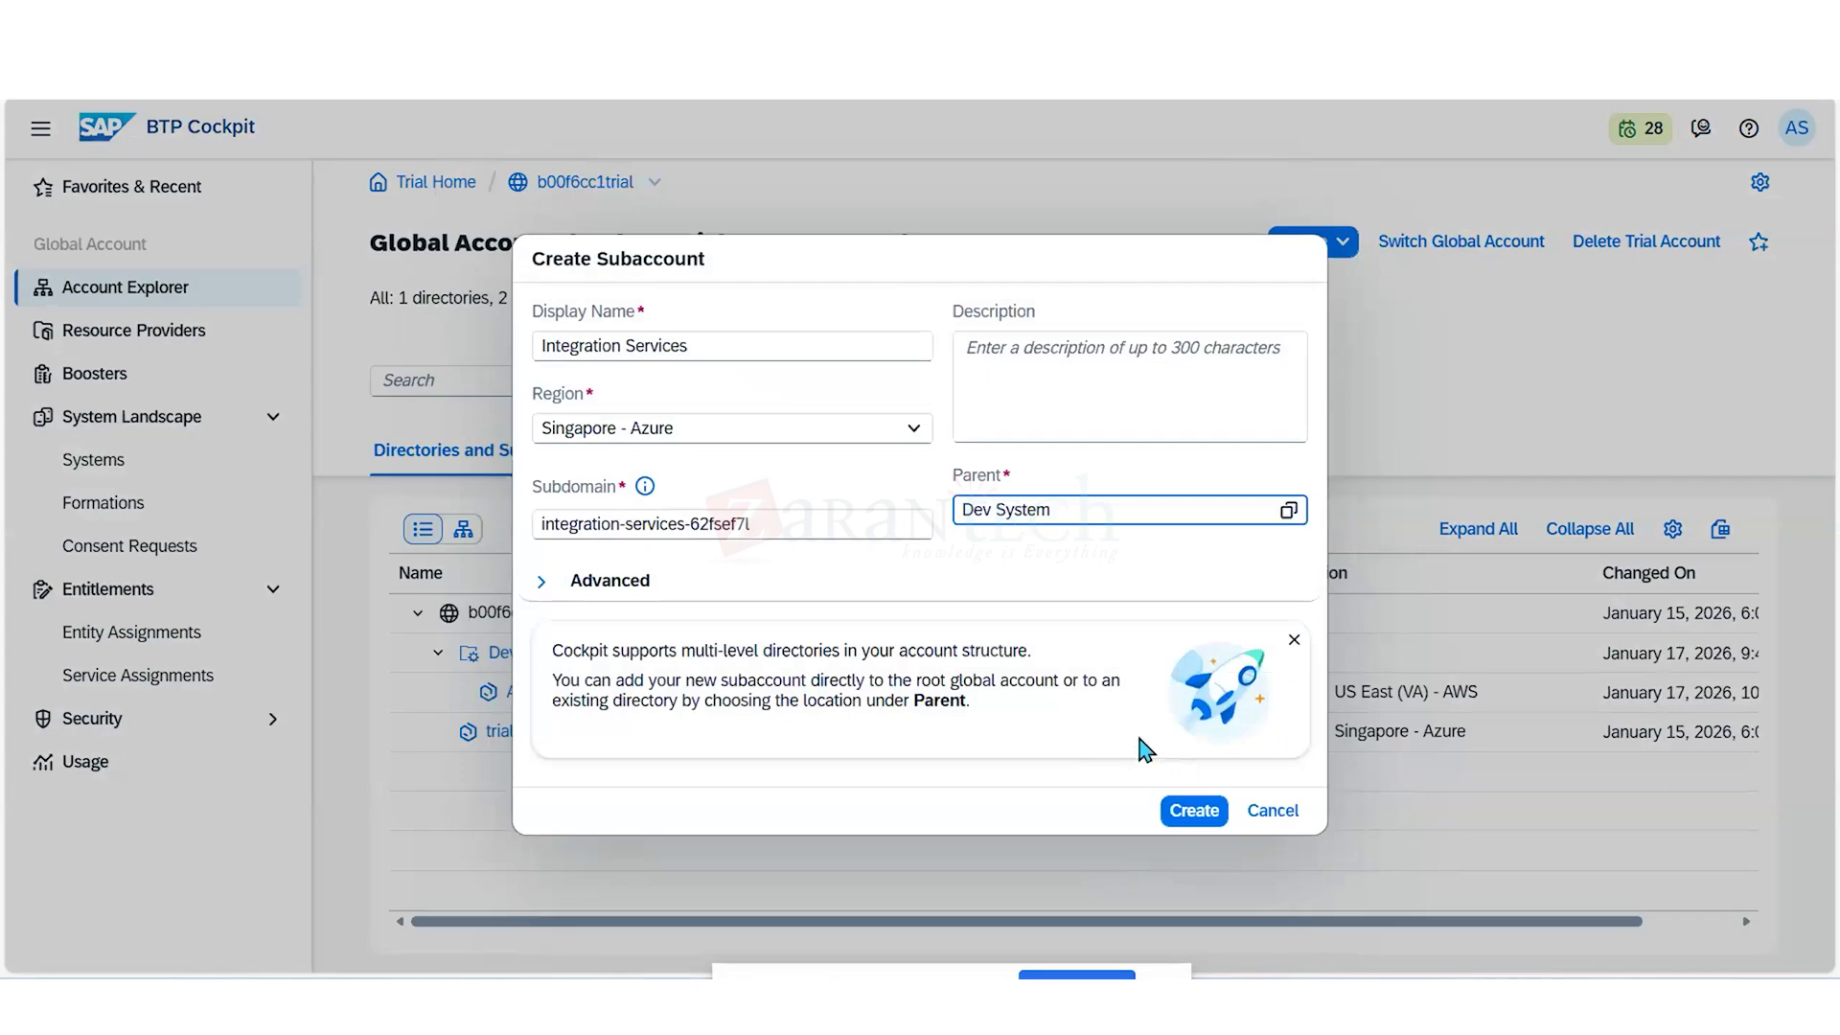
left_click(542, 581)
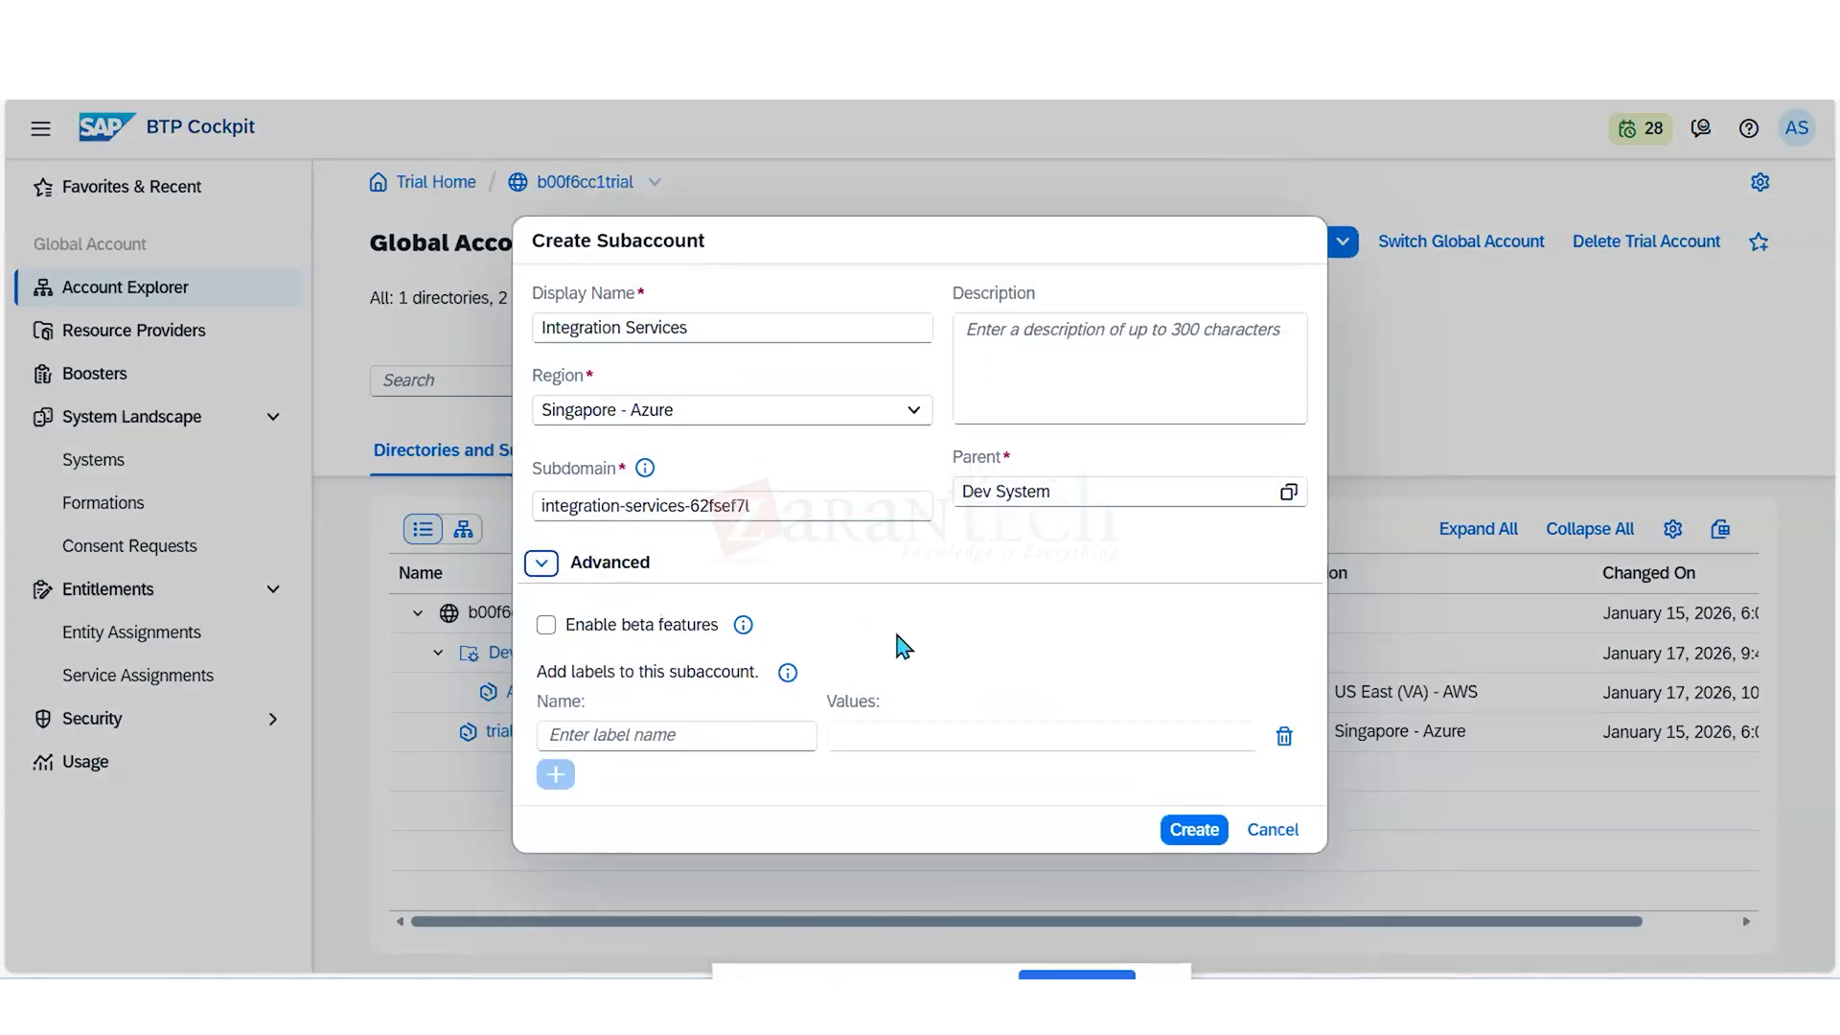
left_click(546, 627)
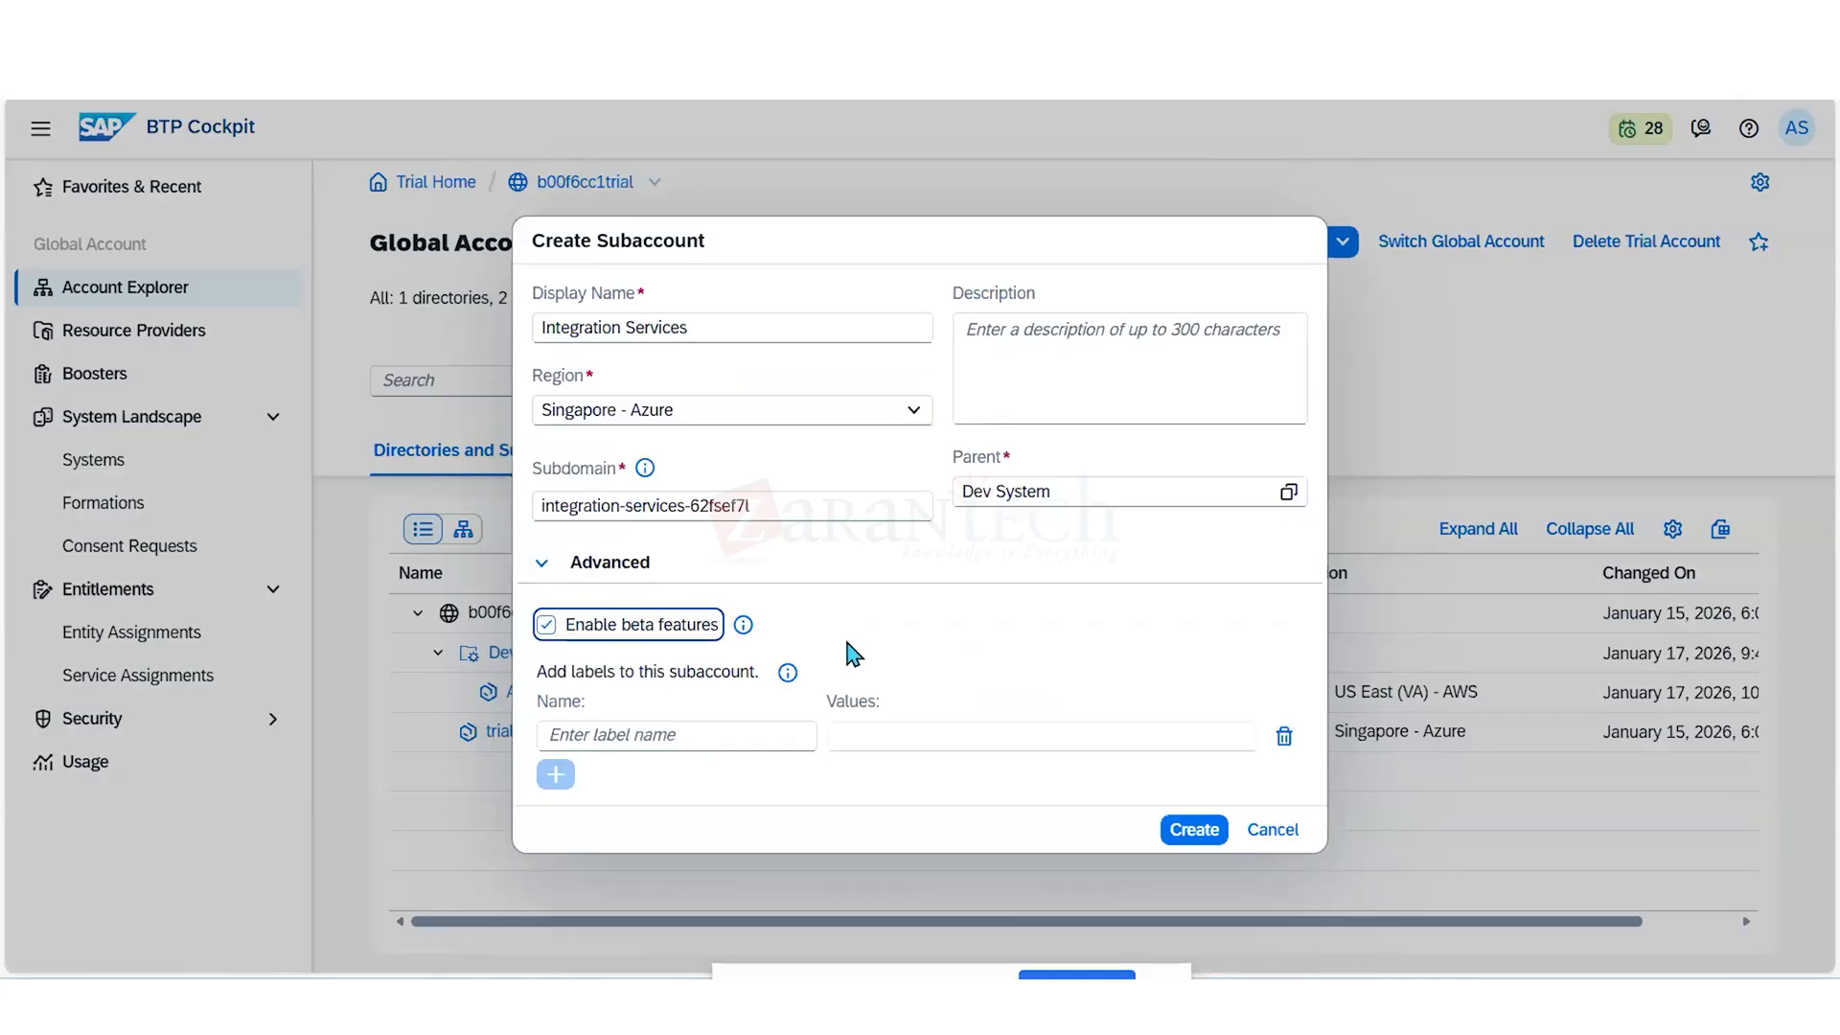
left_click(1193, 829)
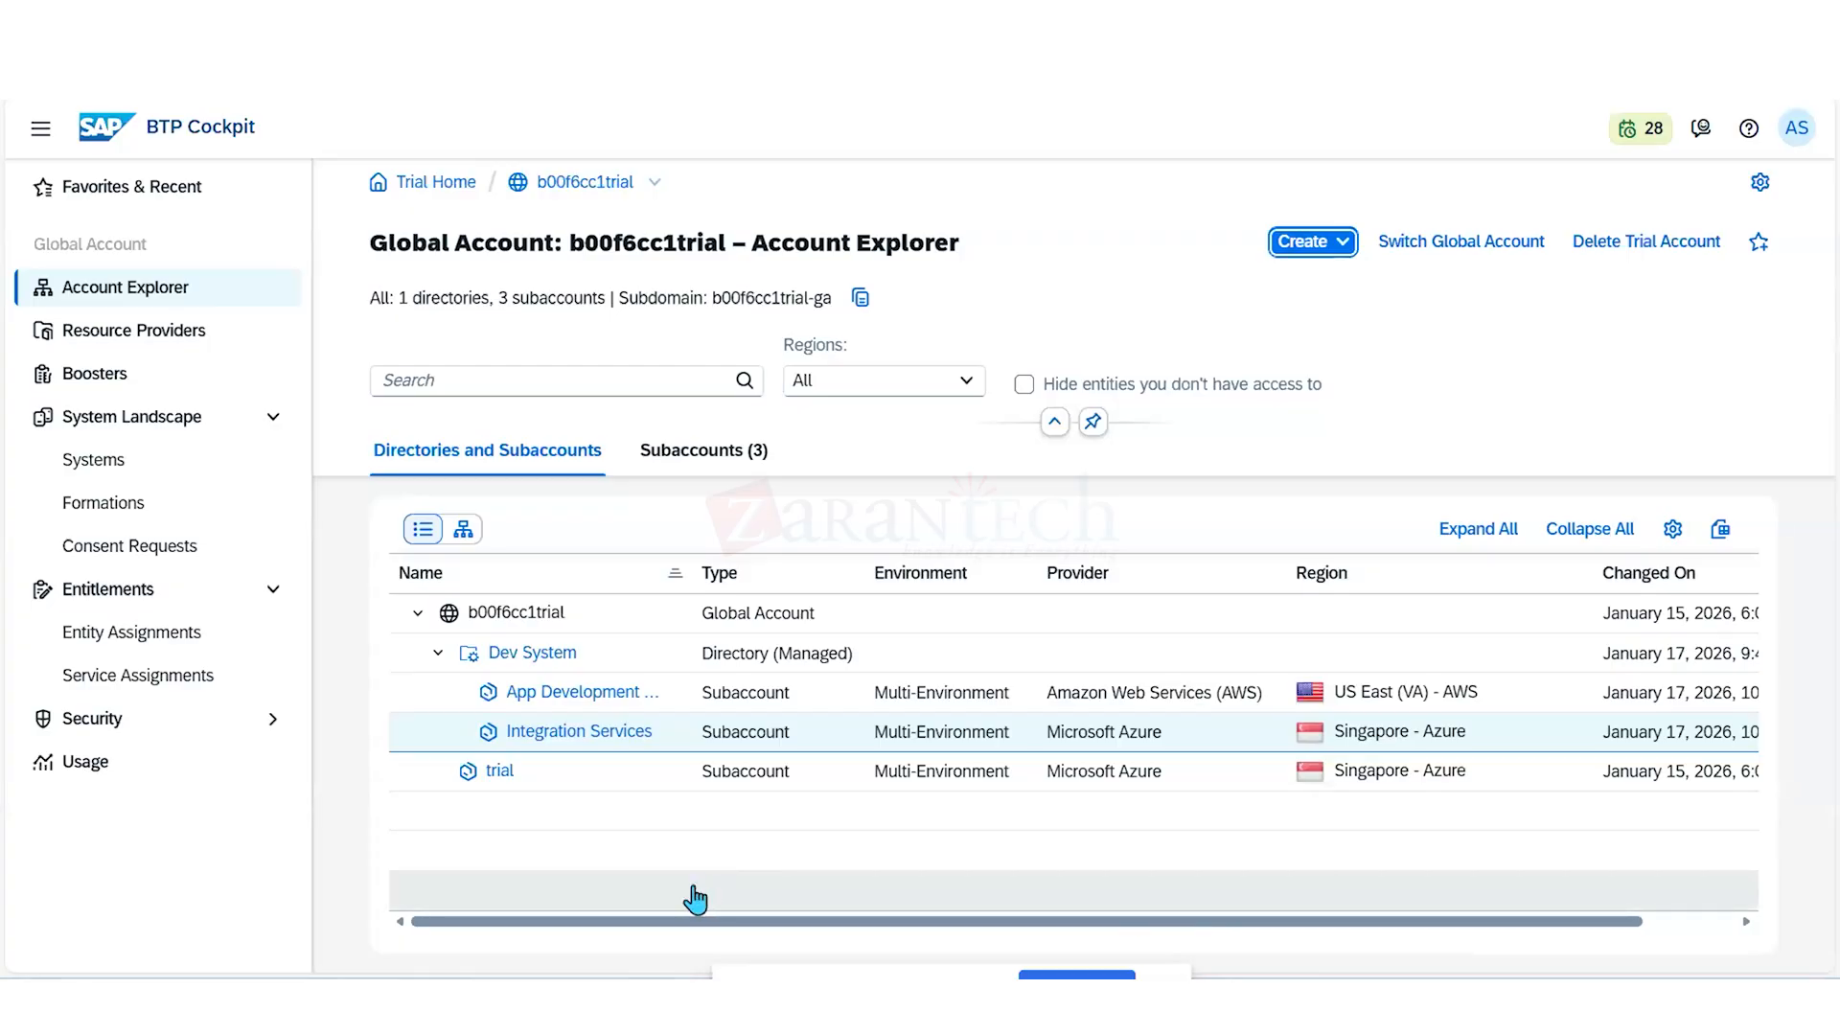
- Open the entitlements of the Integration Services subaccount and filter them by "clo"
left_click(599, 734)
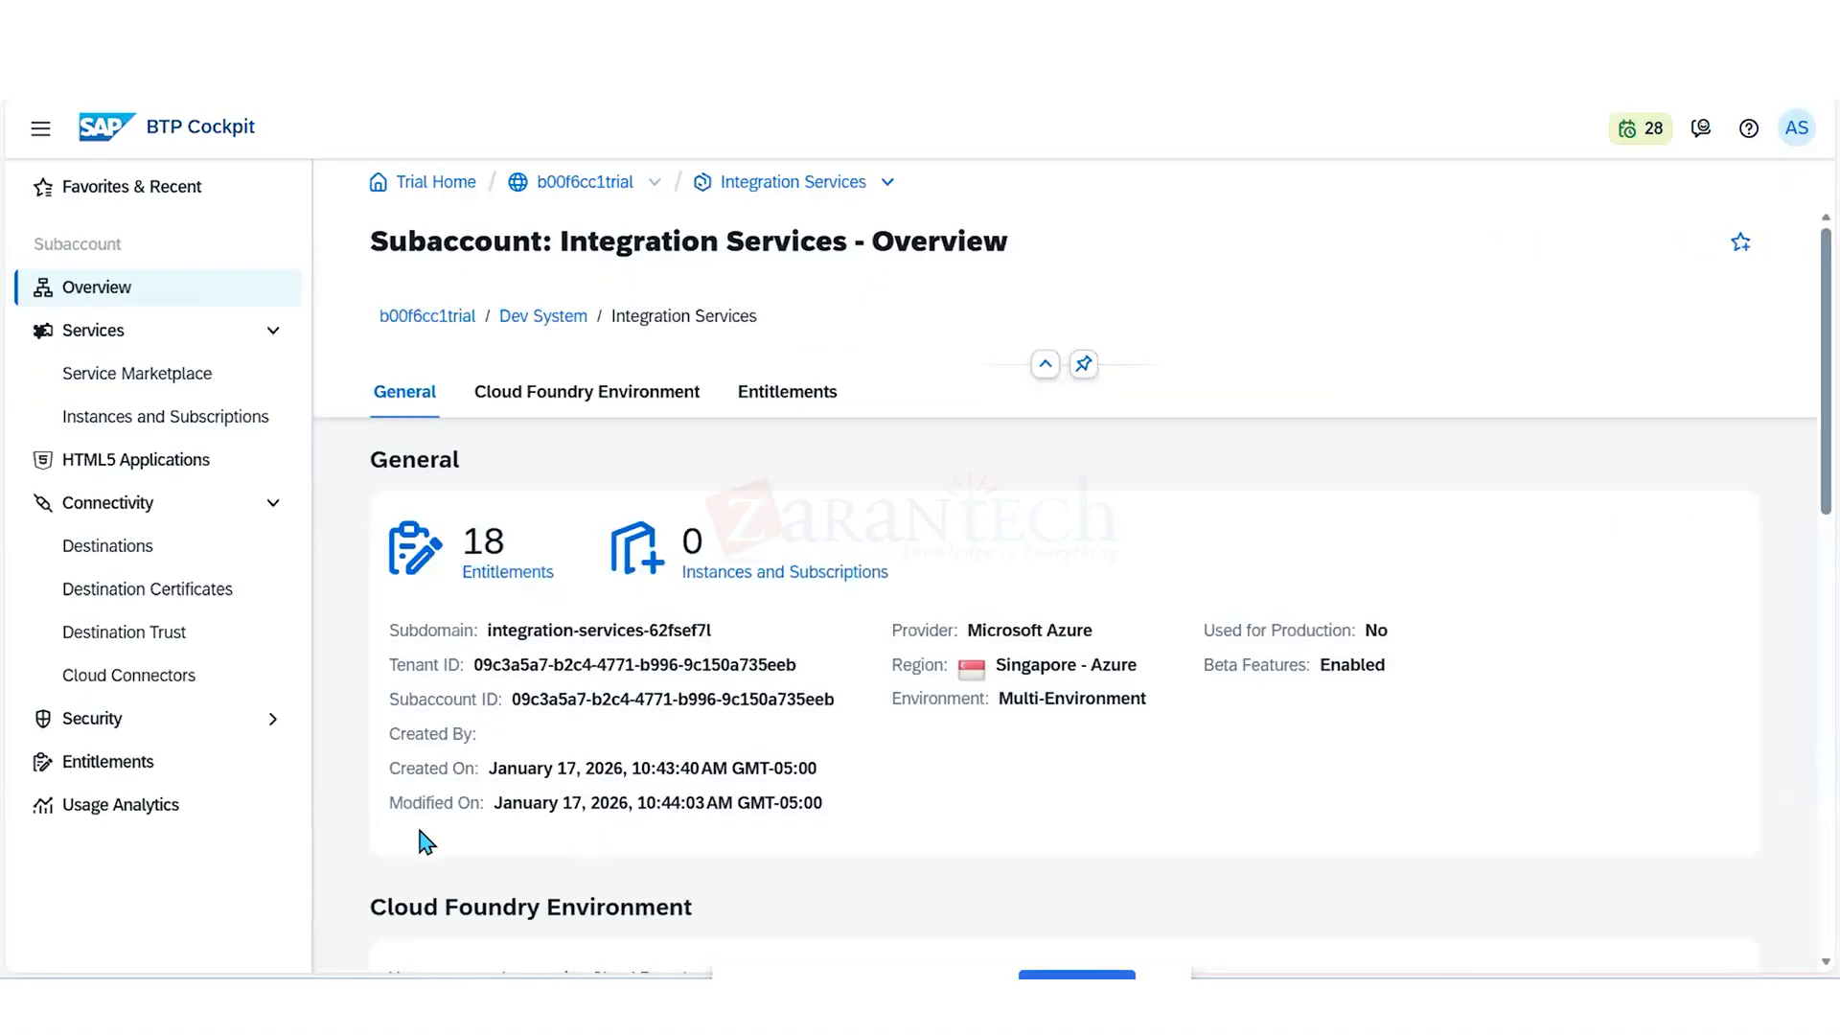
left_click(144, 765)
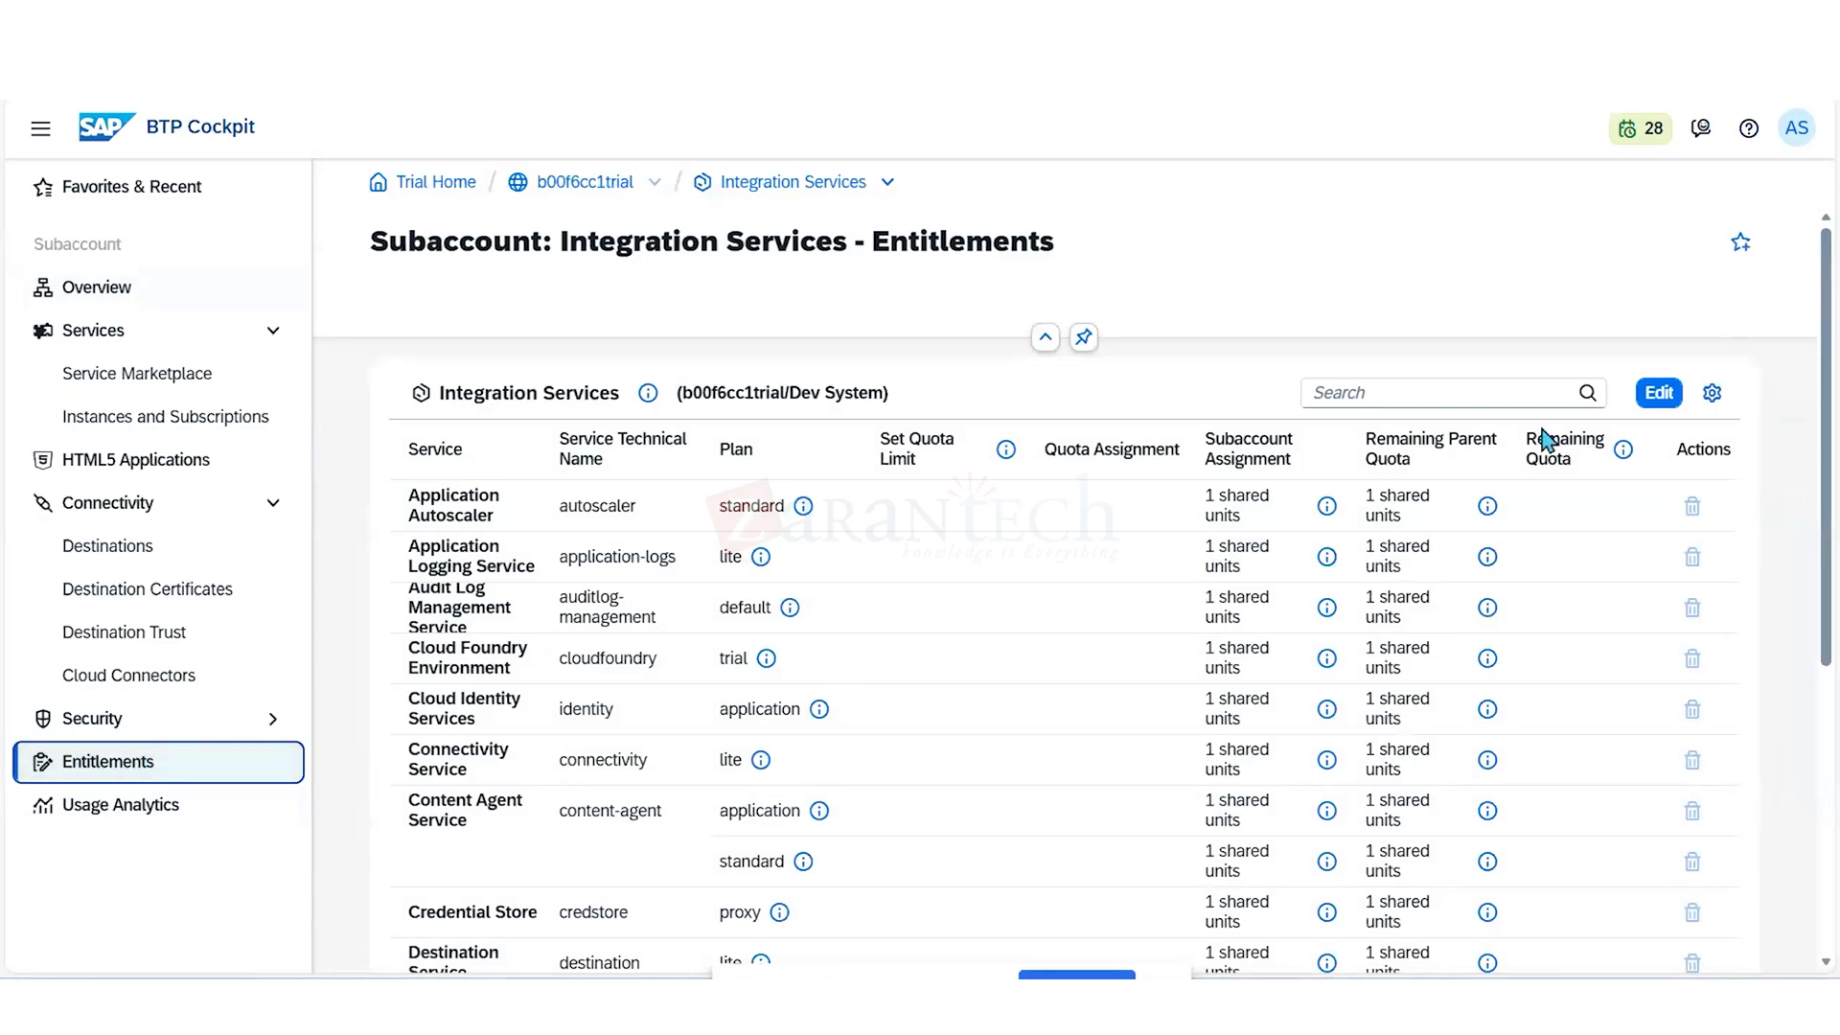
left_click(1488, 391)
type("clo")
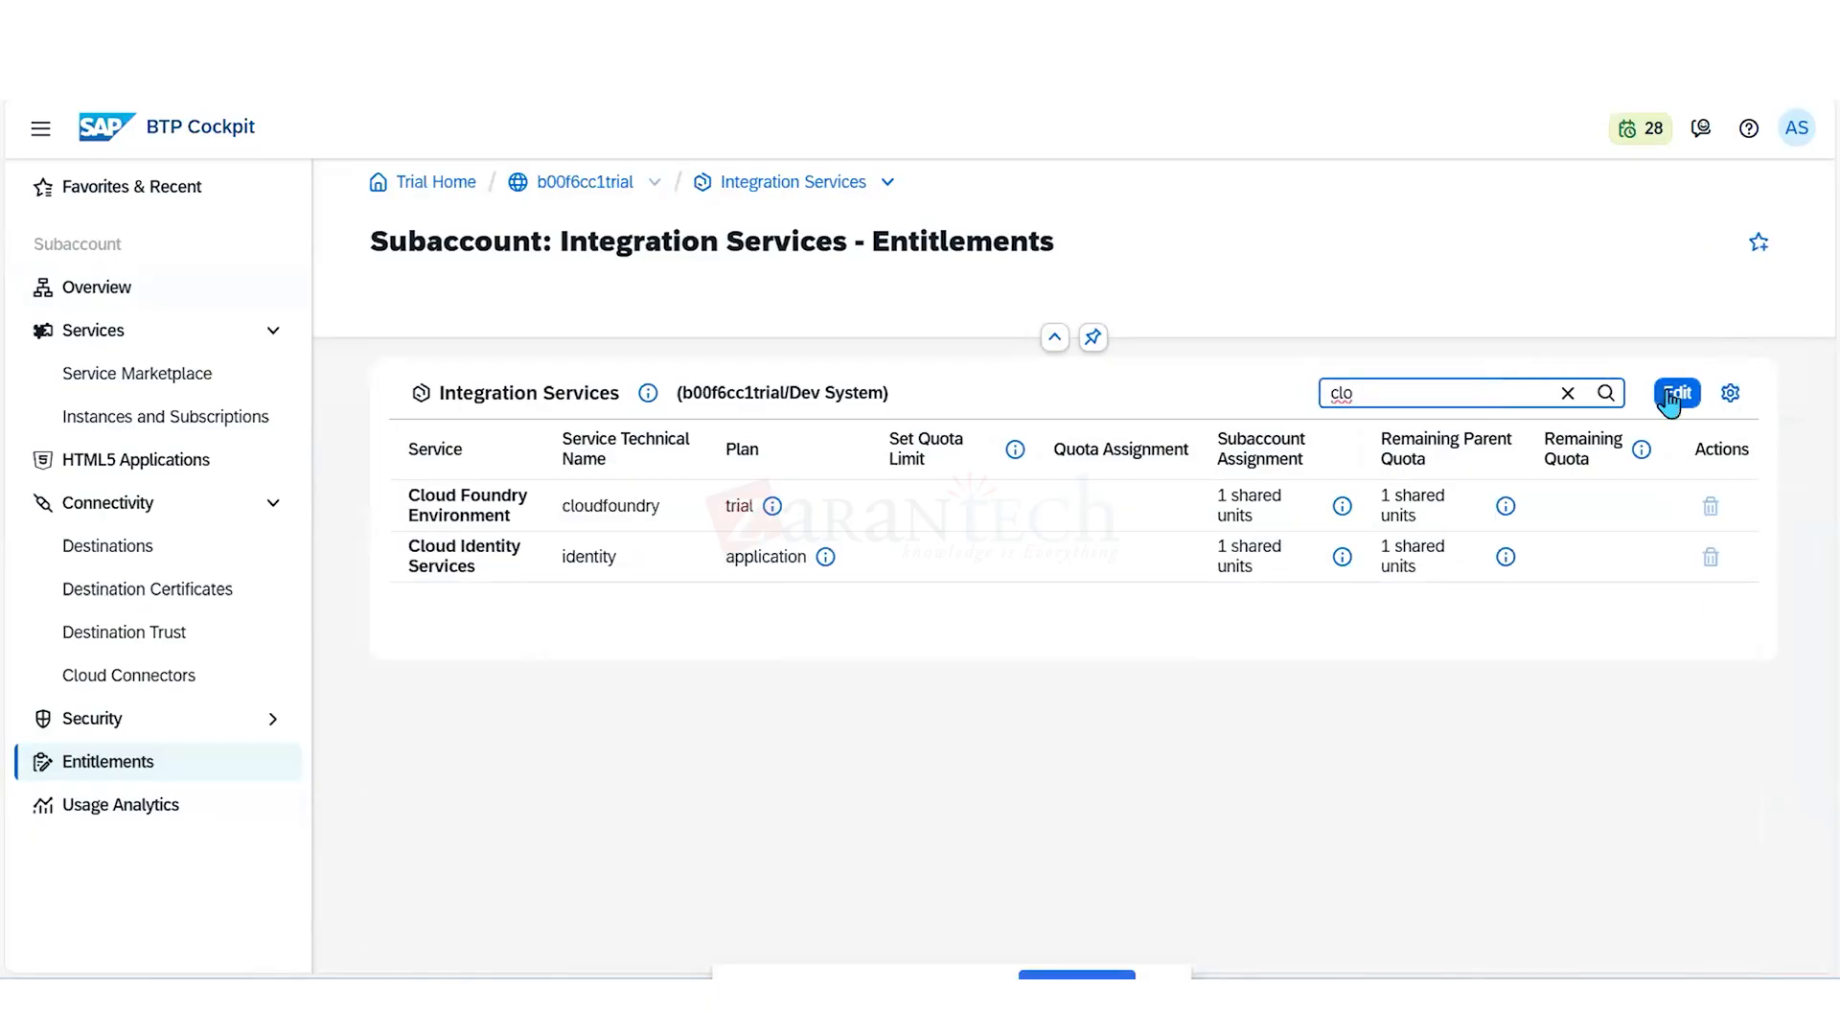
- Add the Cloud Foundry Runtime MEMORY plan to the Integration Services entitlements and save it with a subaccount assignment of 2 units
left_click(1669, 397)
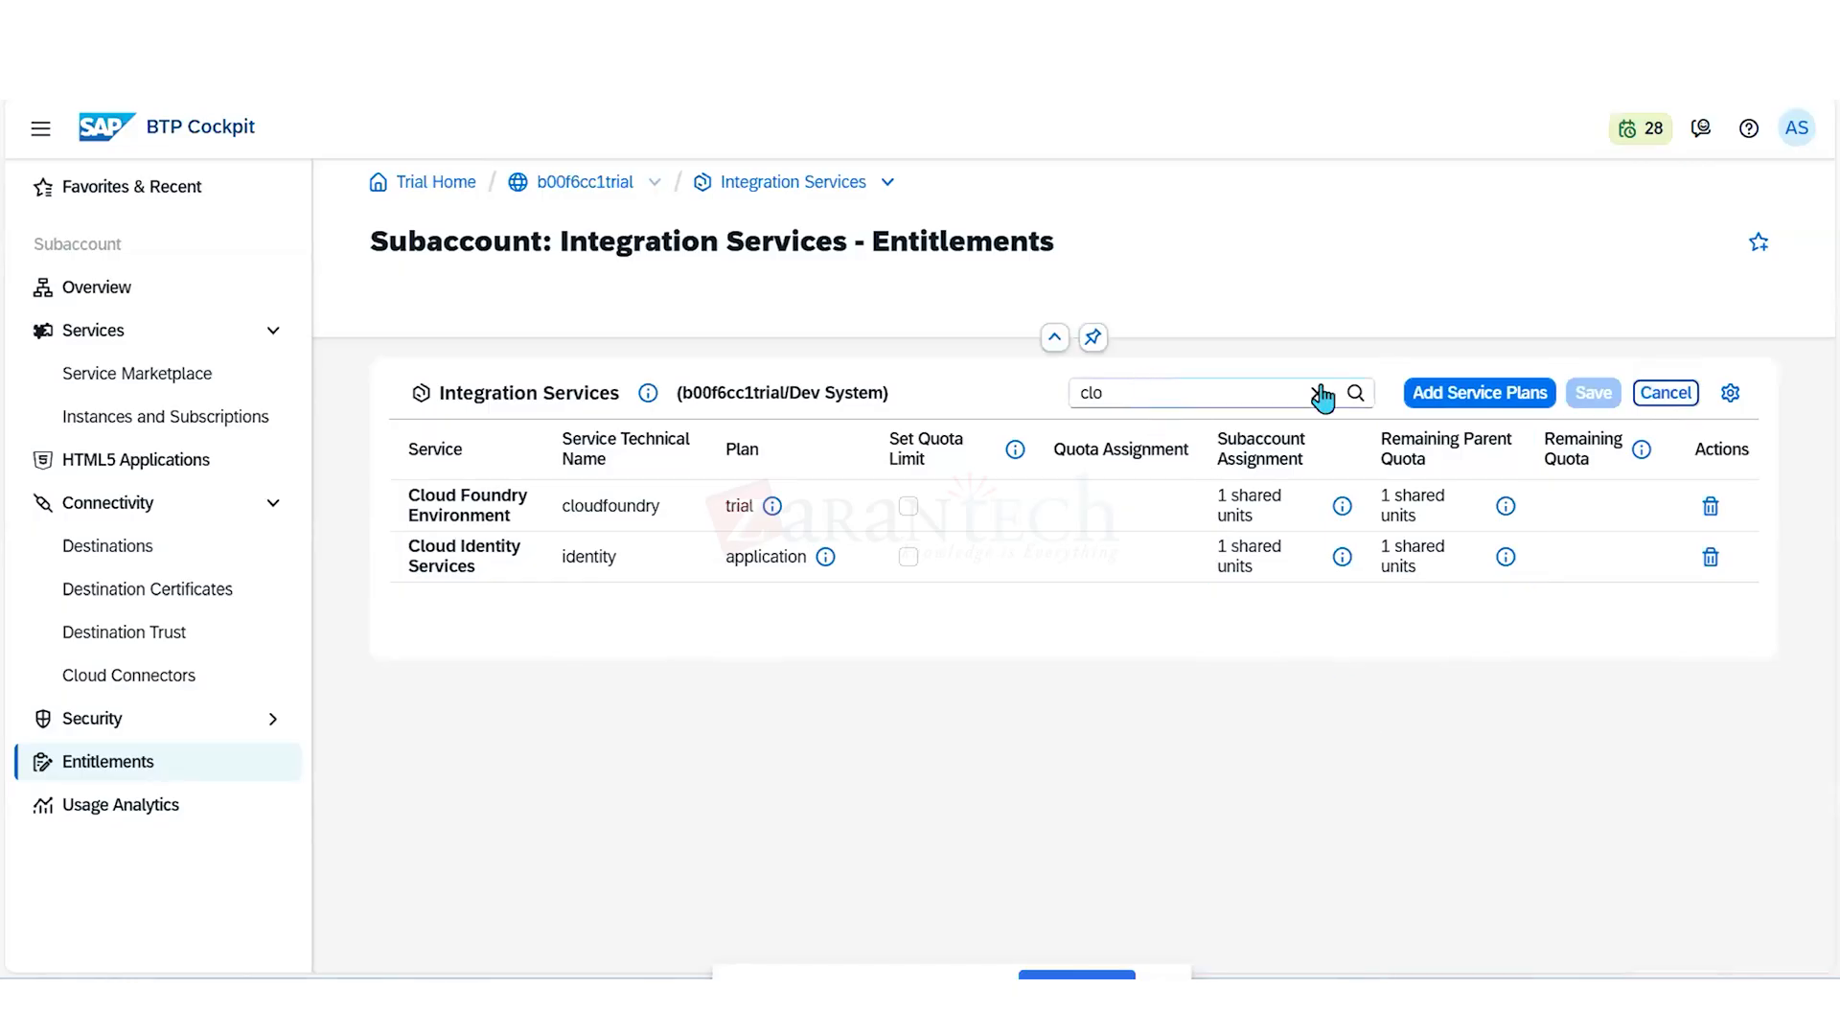
left_click(1434, 397)
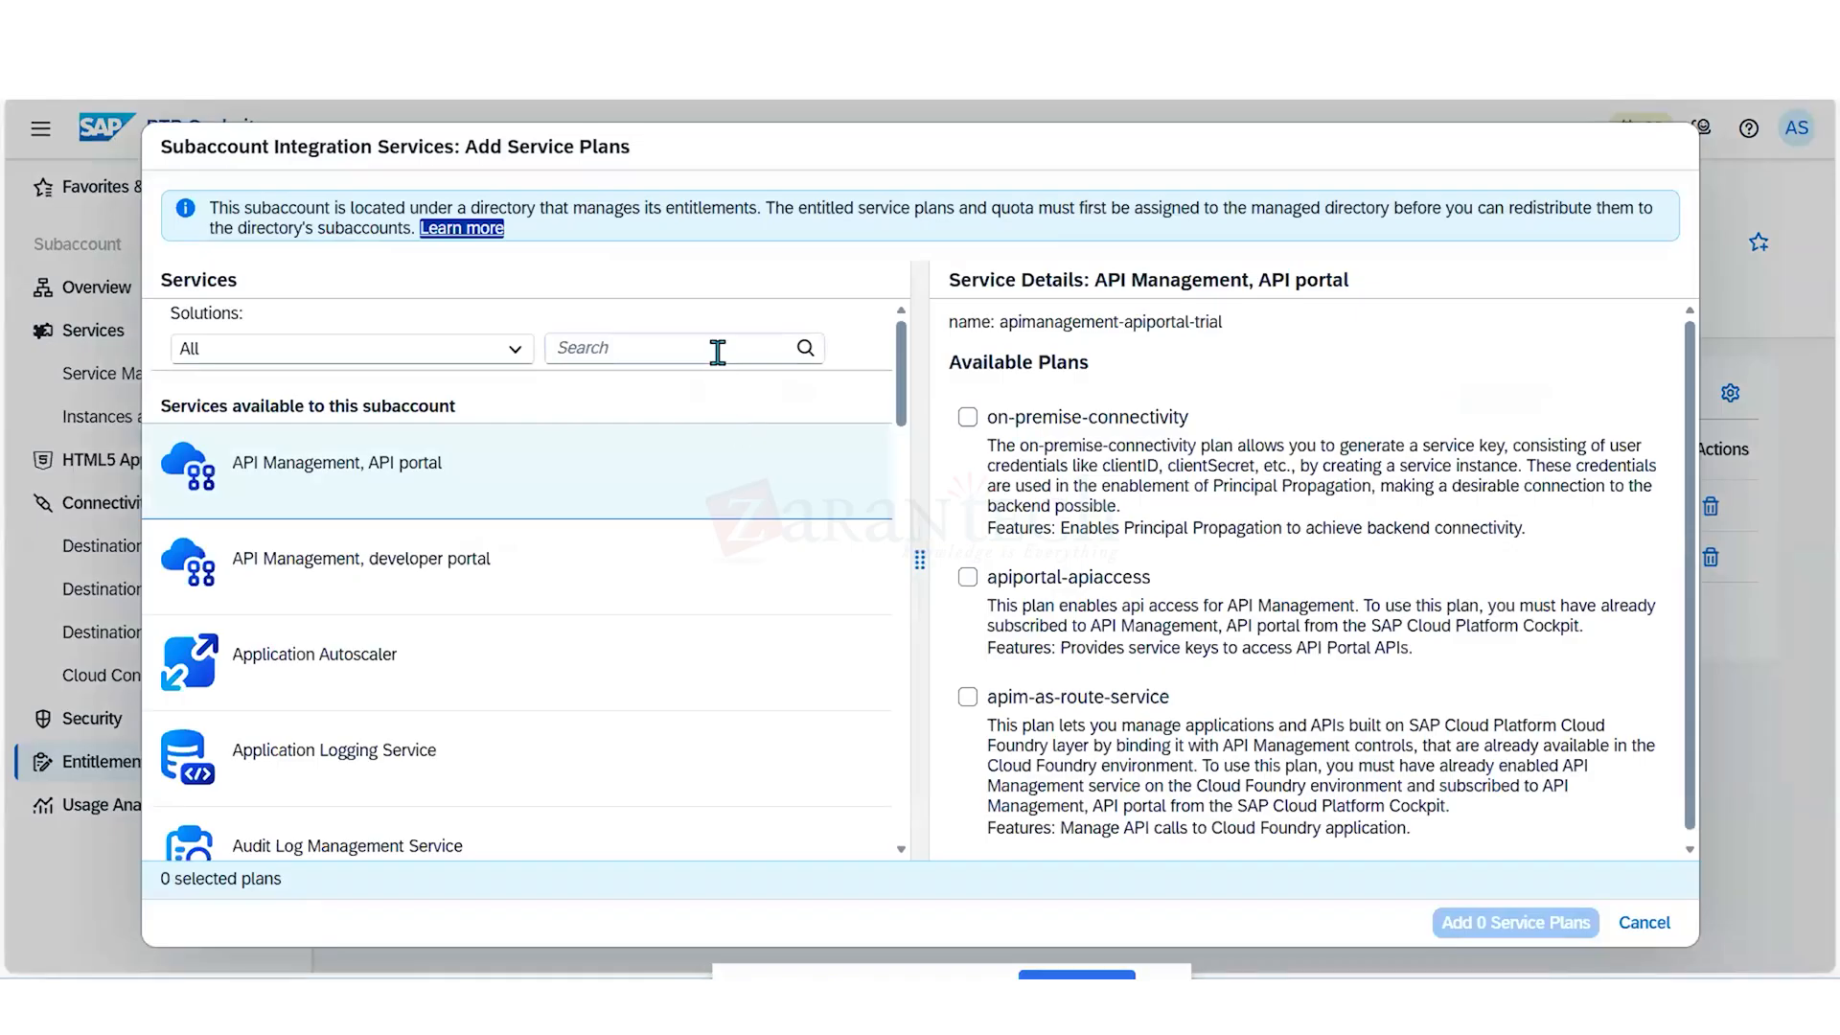
left_click(716, 351)
type("cloud")
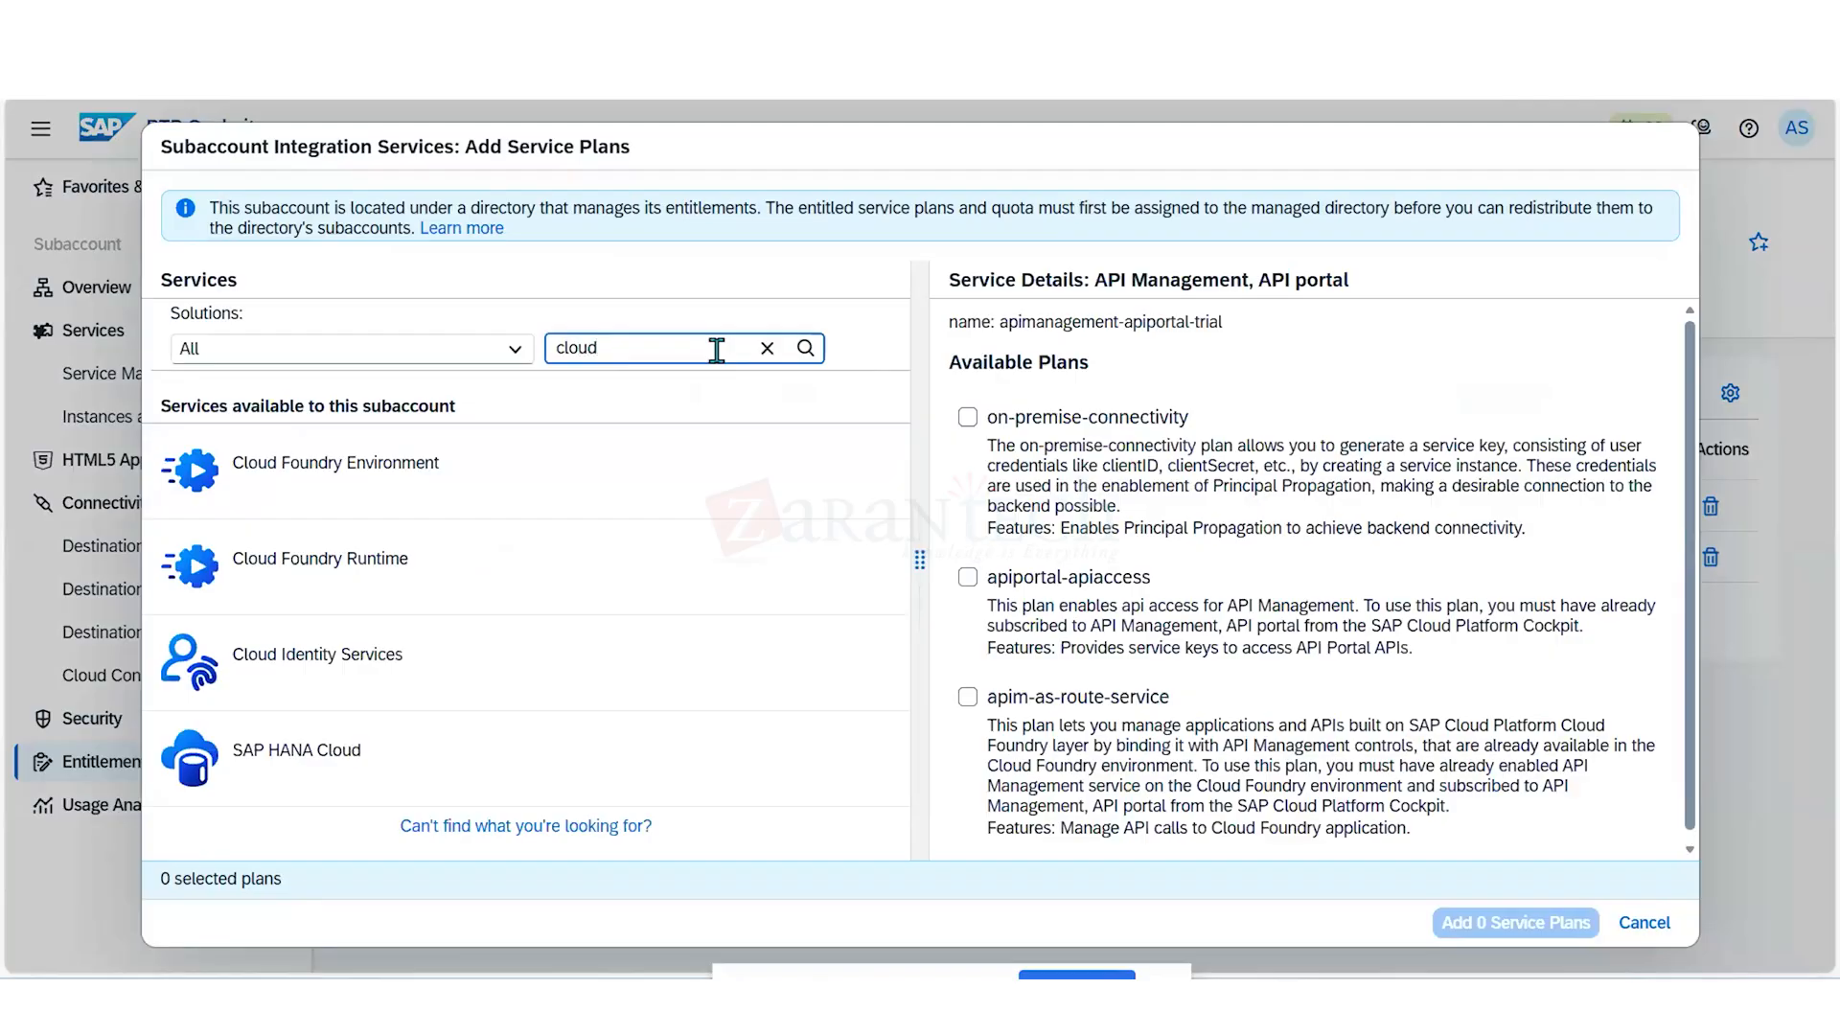
left_click(535, 581)
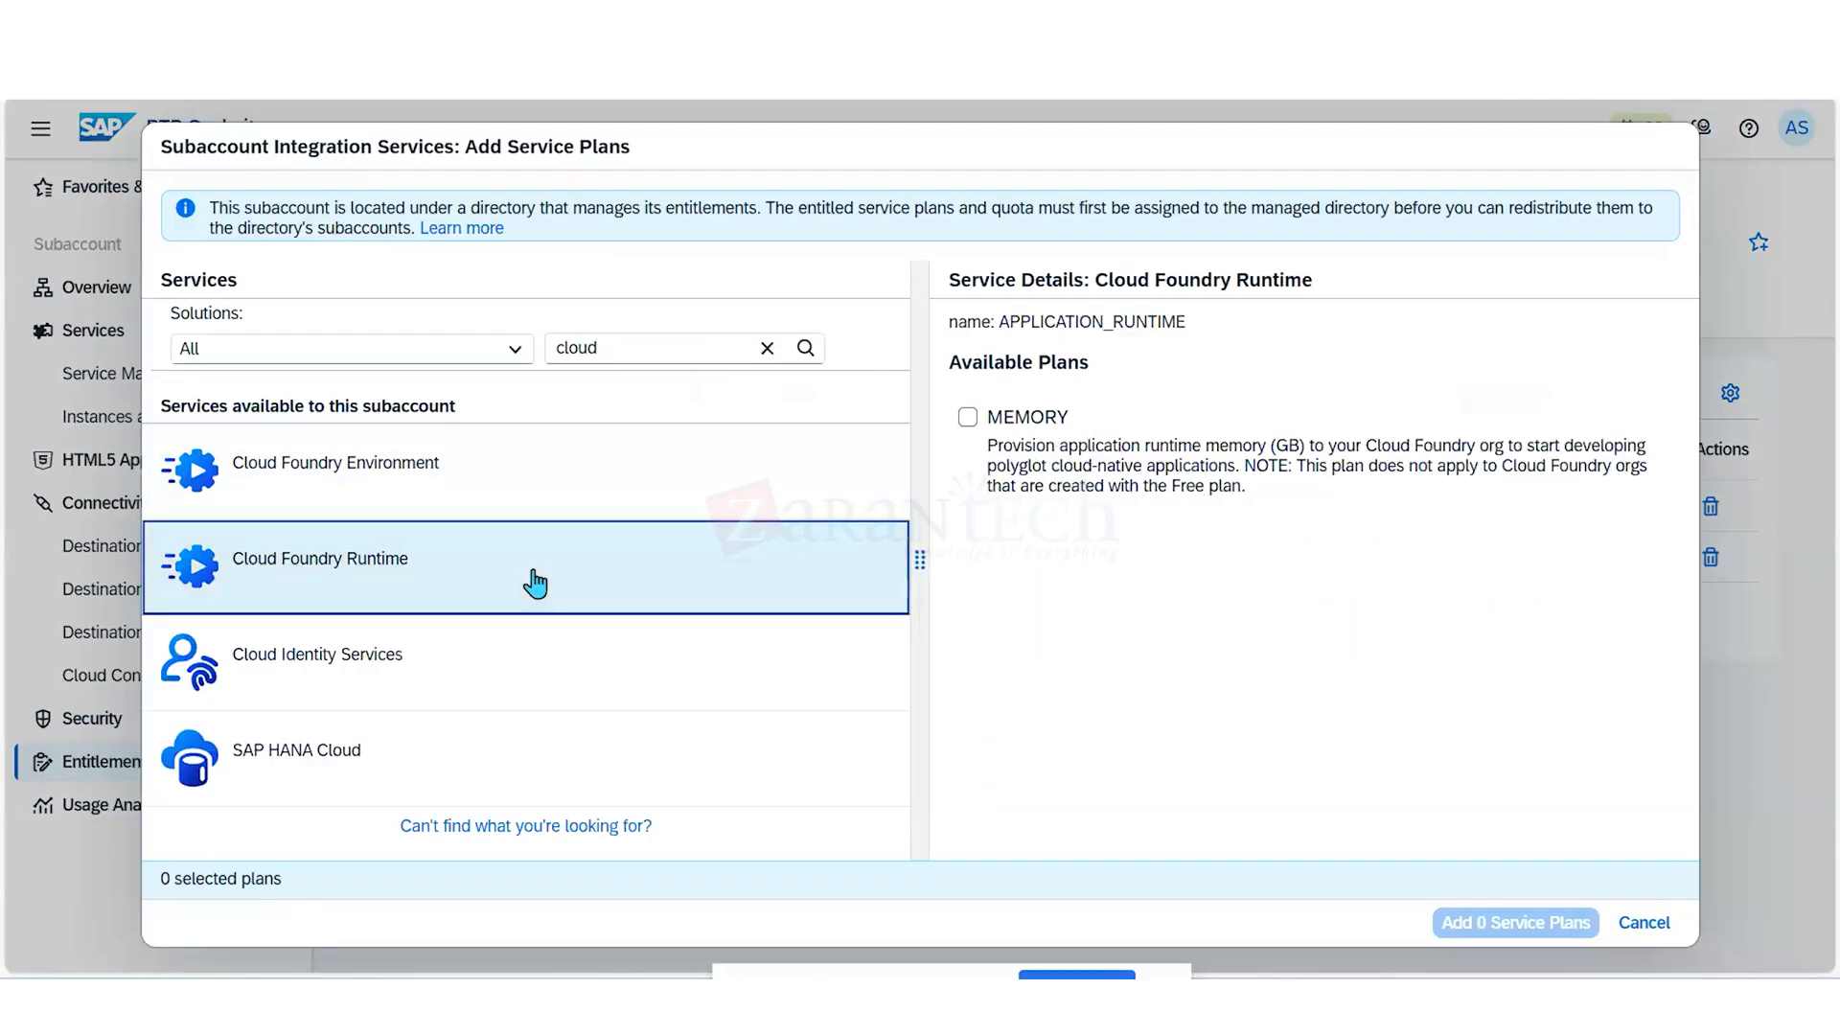
left_click(983, 427)
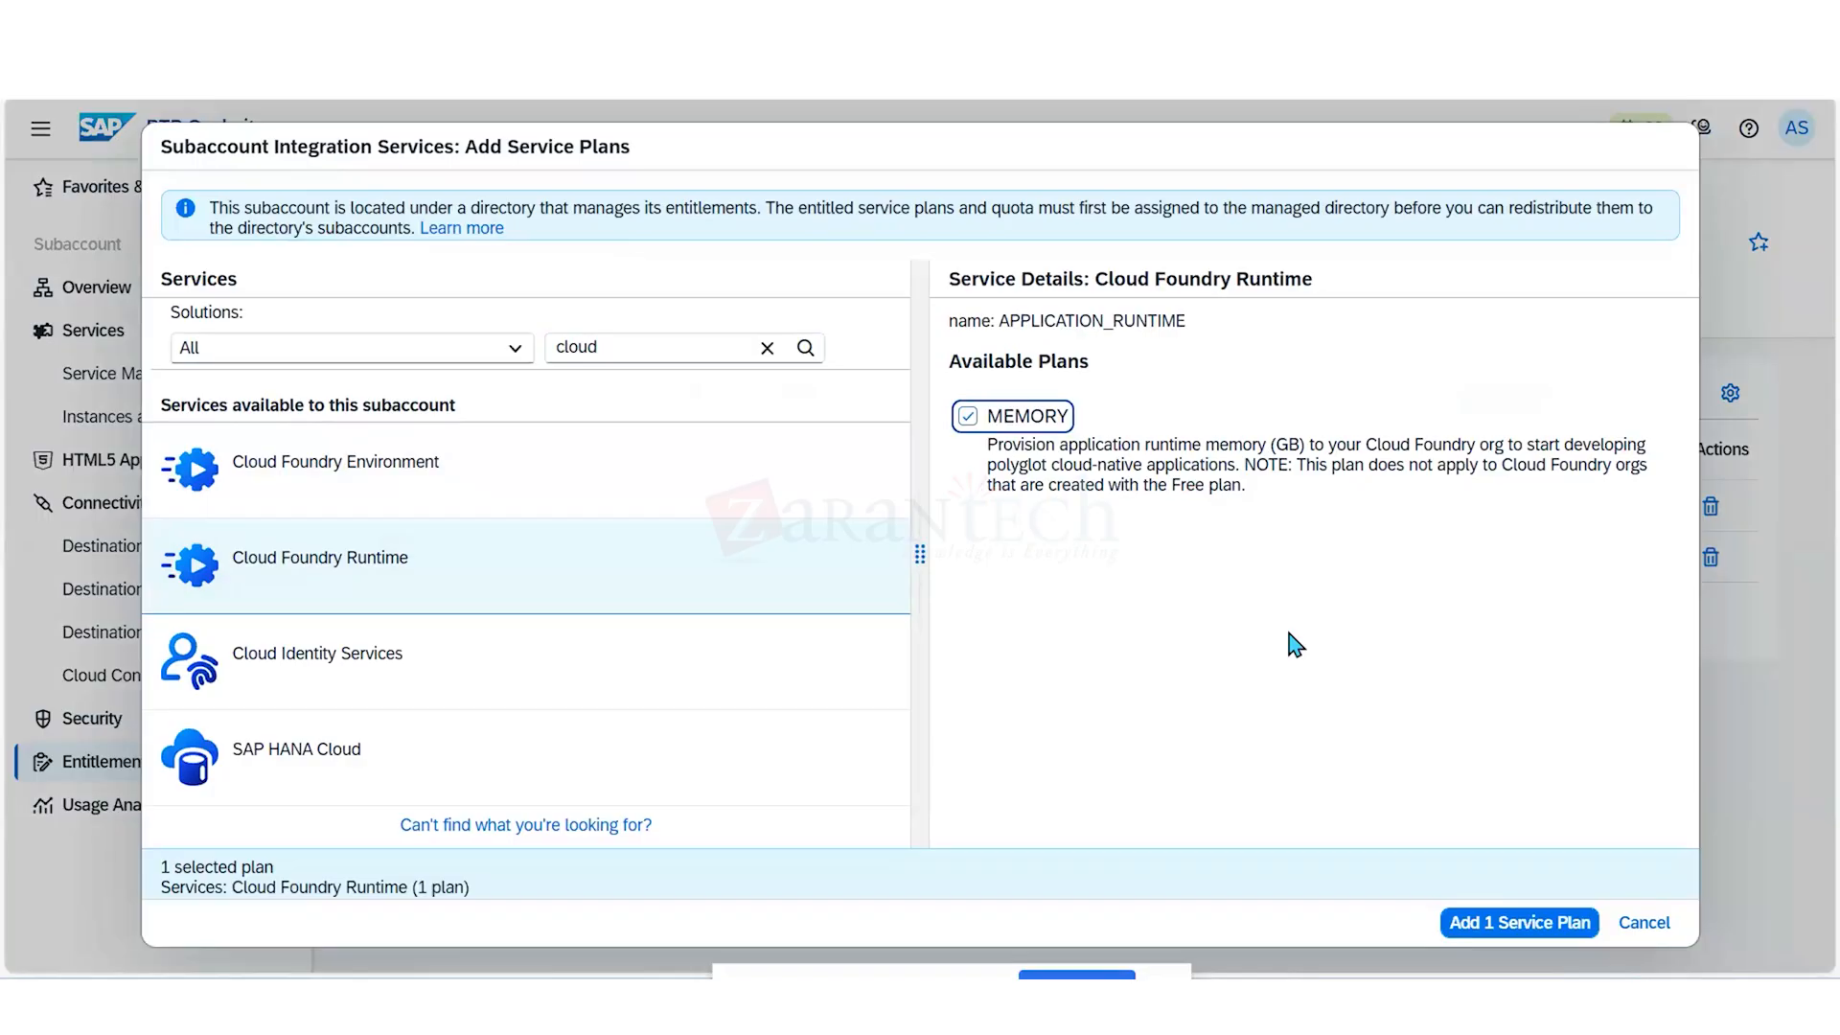
left_click(1484, 925)
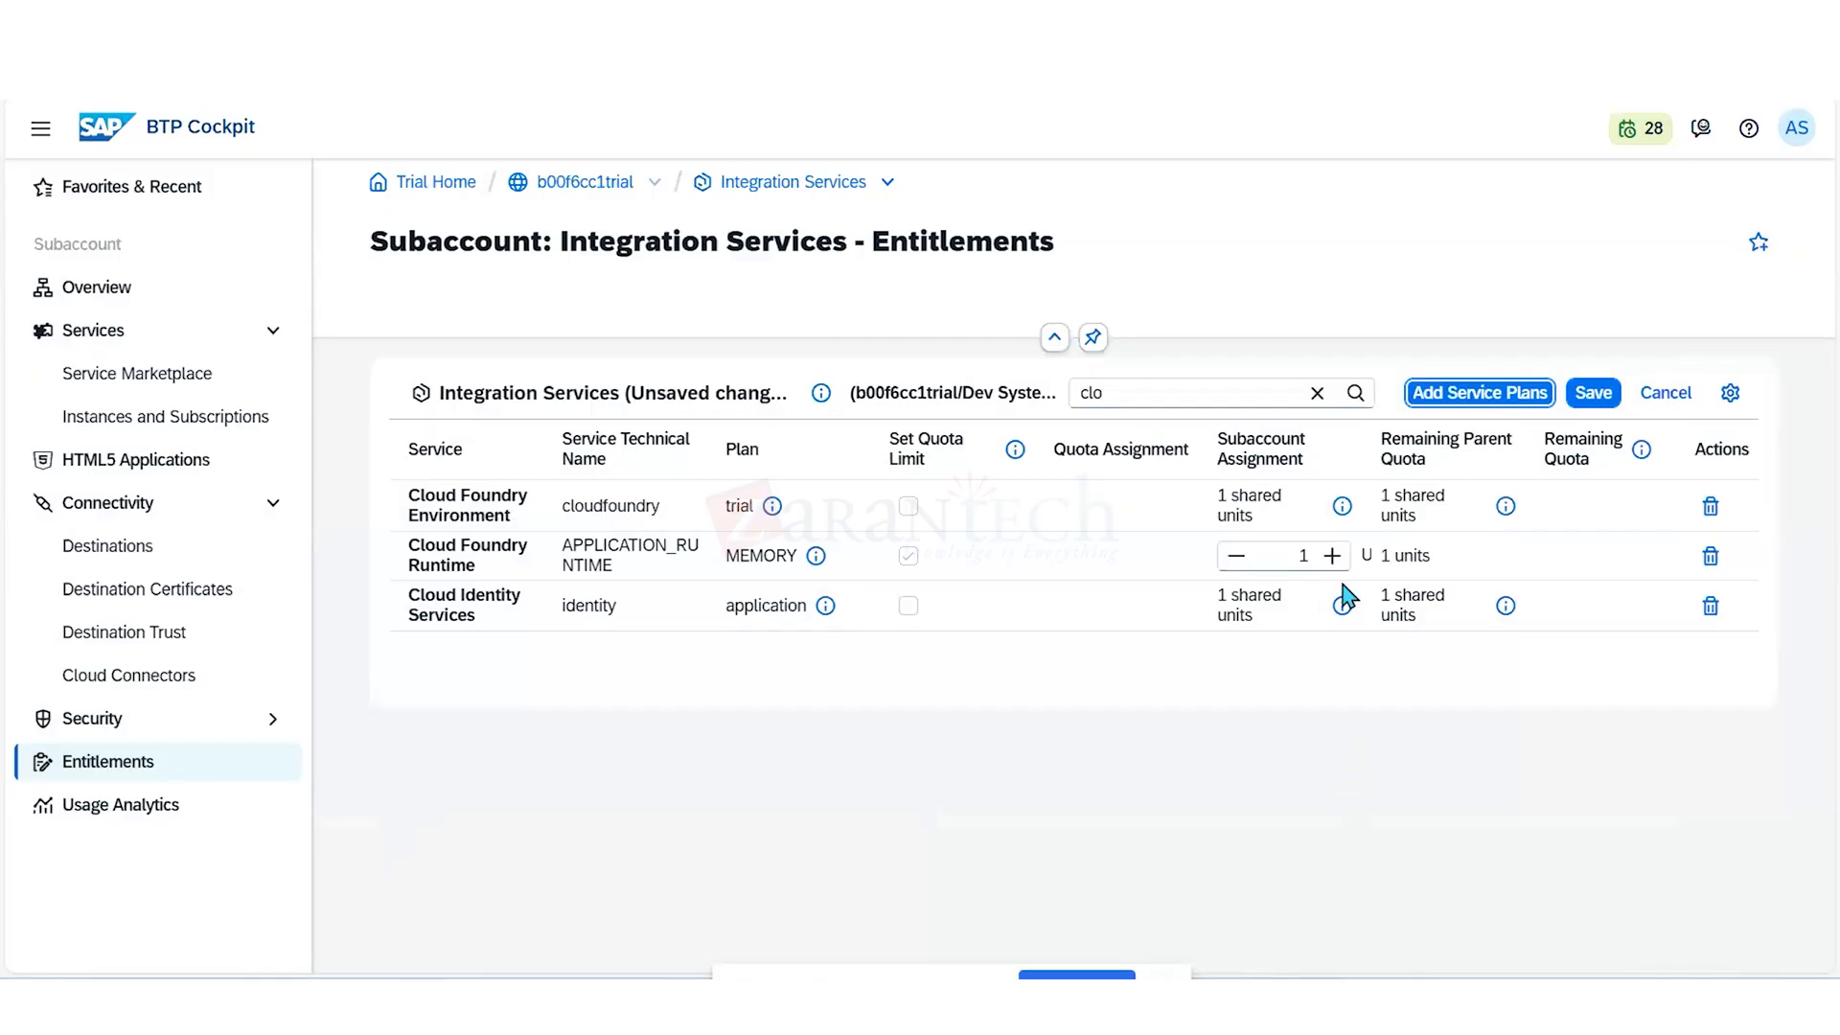
left_click(1332, 556)
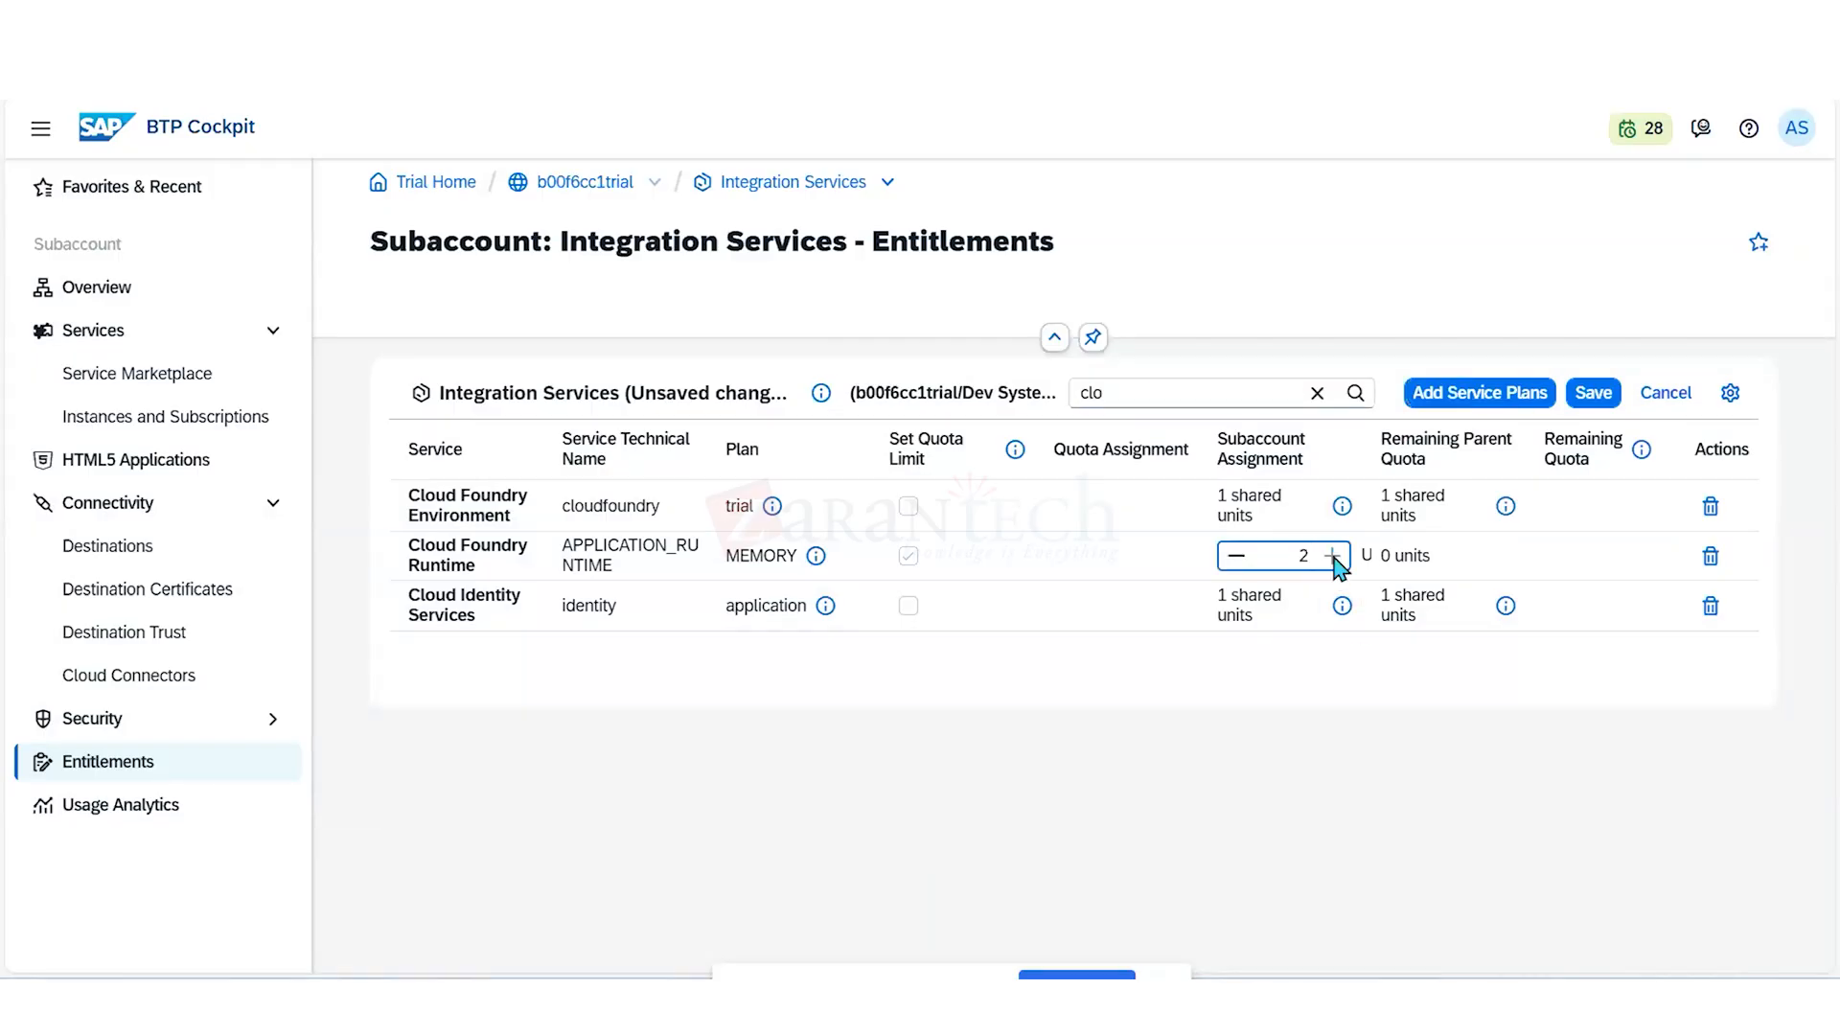
left_click(1591, 400)
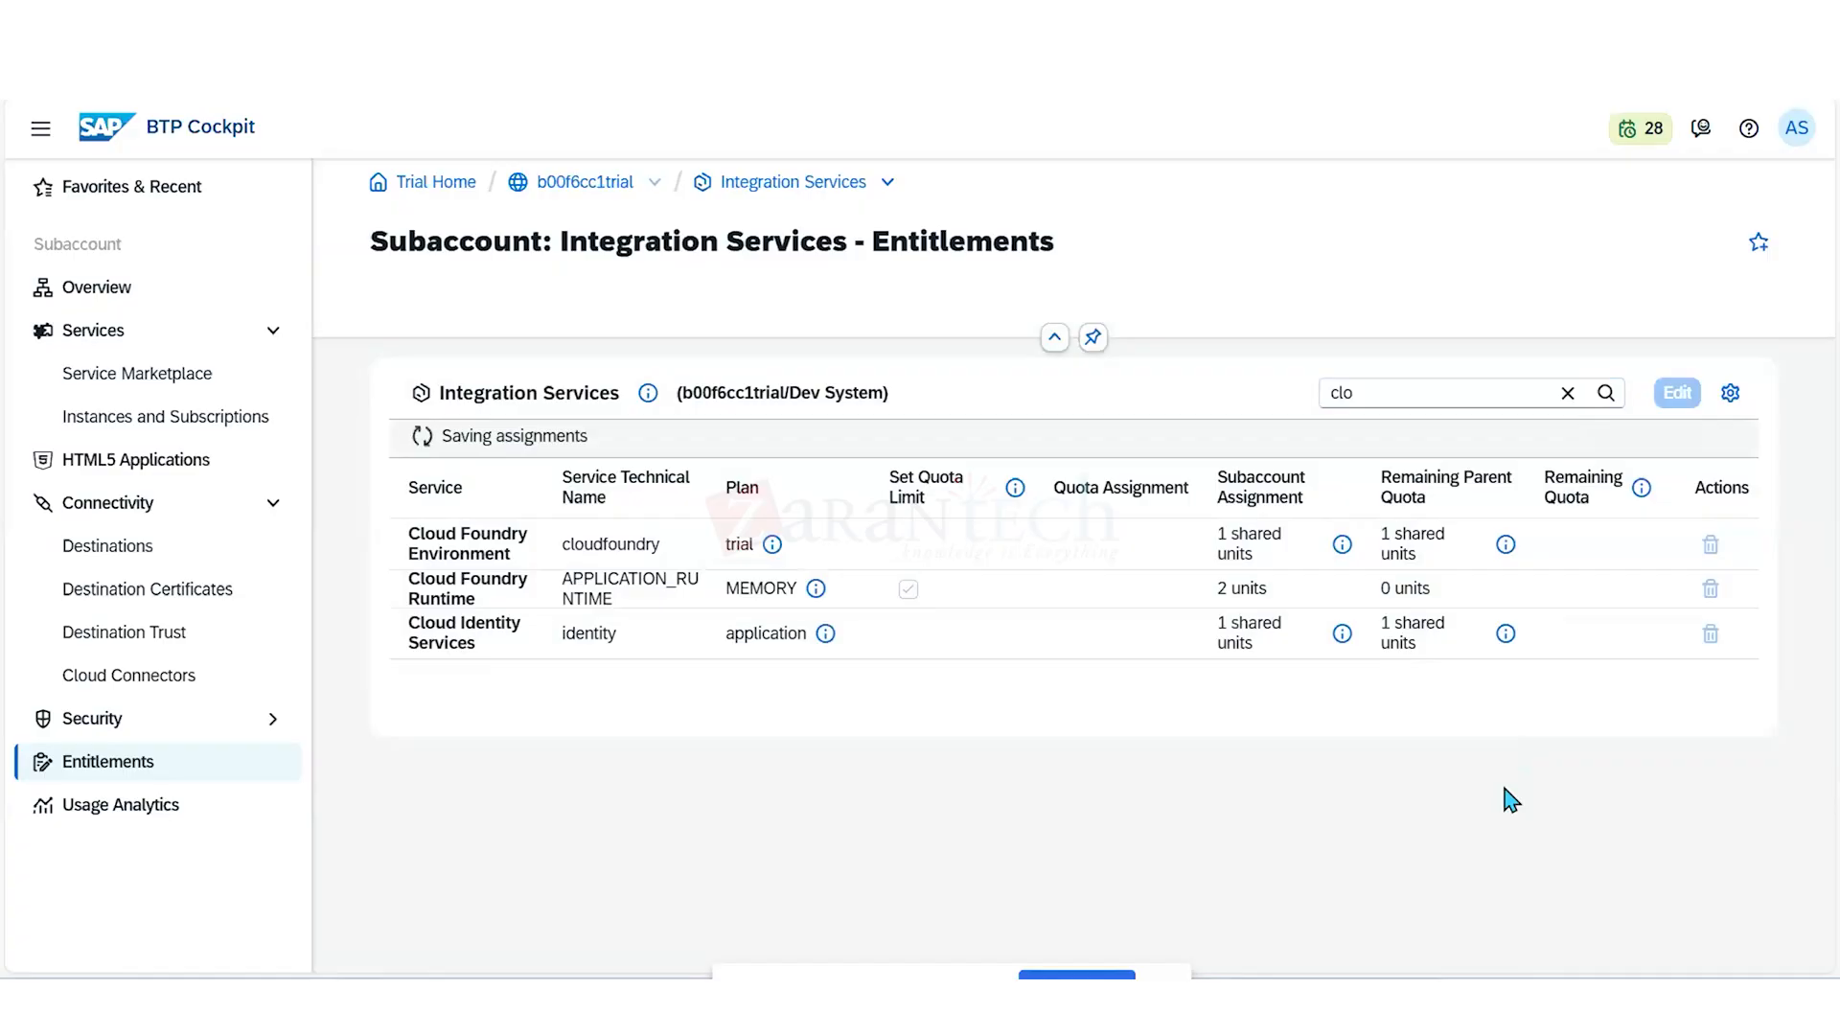
- Enable Cloud Foundry for the Integration Services subaccount with the trial plan and the default instance and org names
left_click(124, 289)
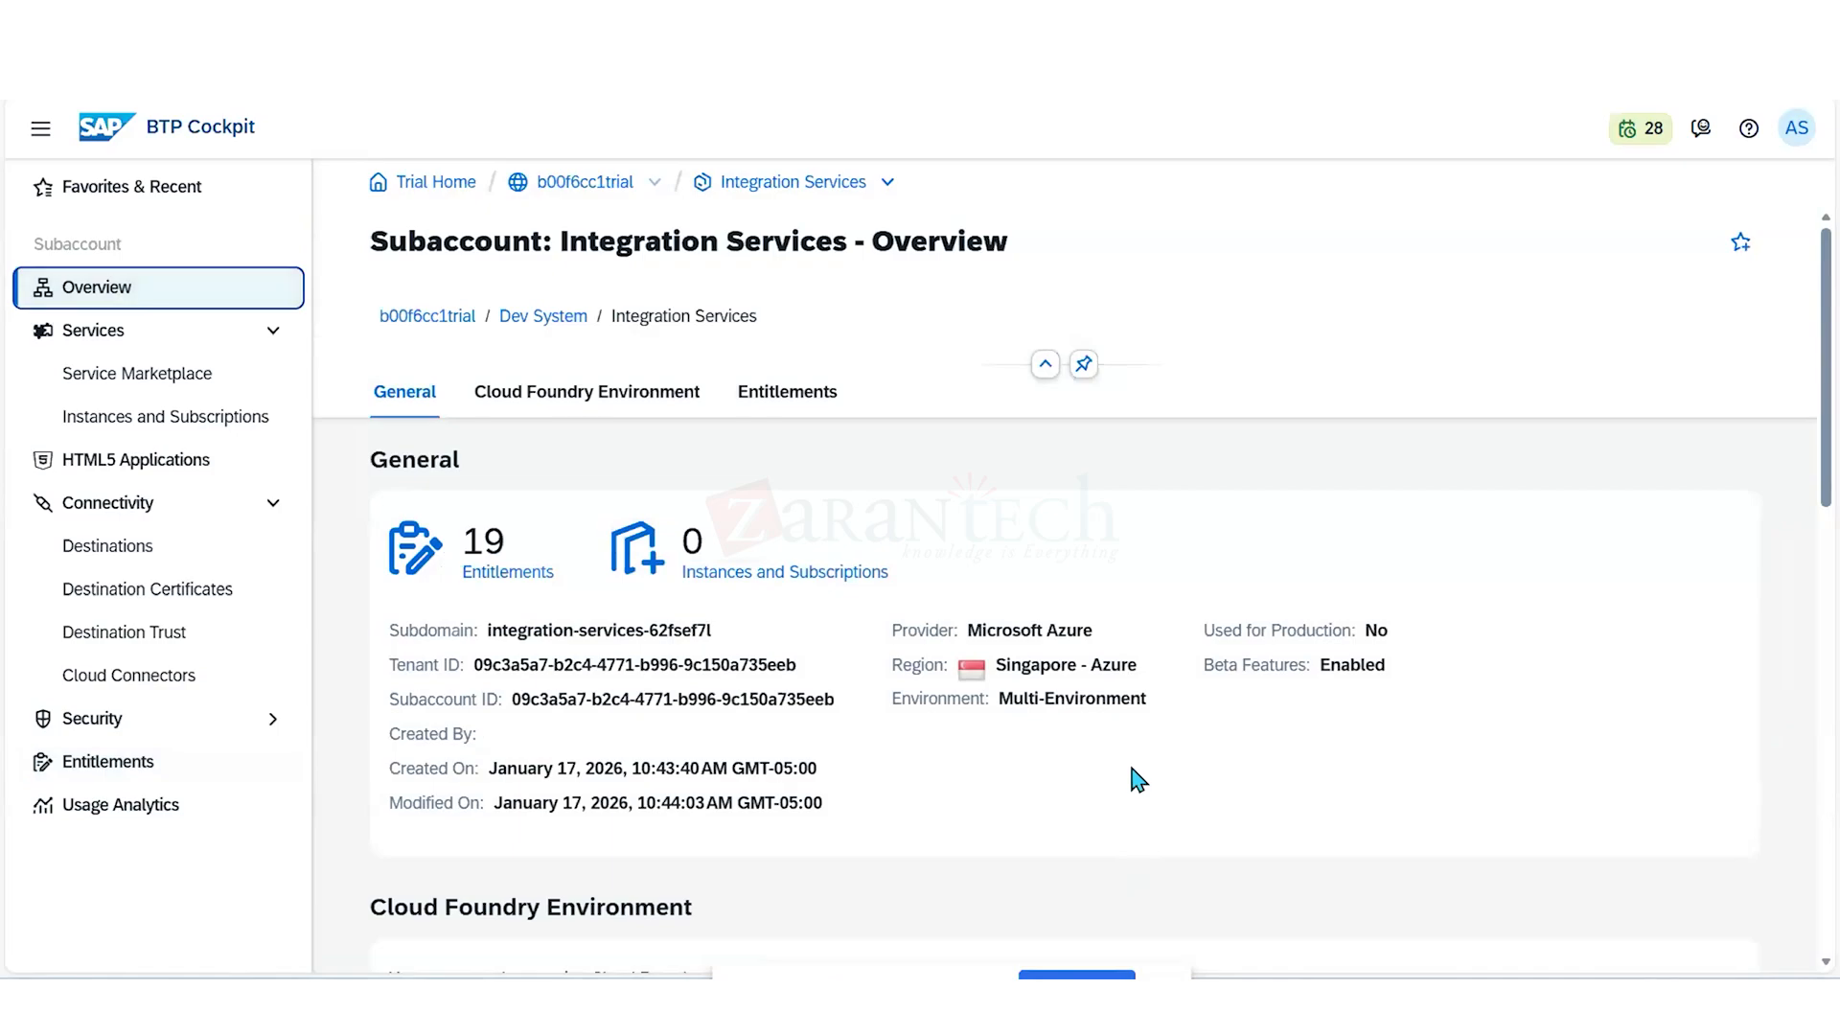
left_click(682, 395)
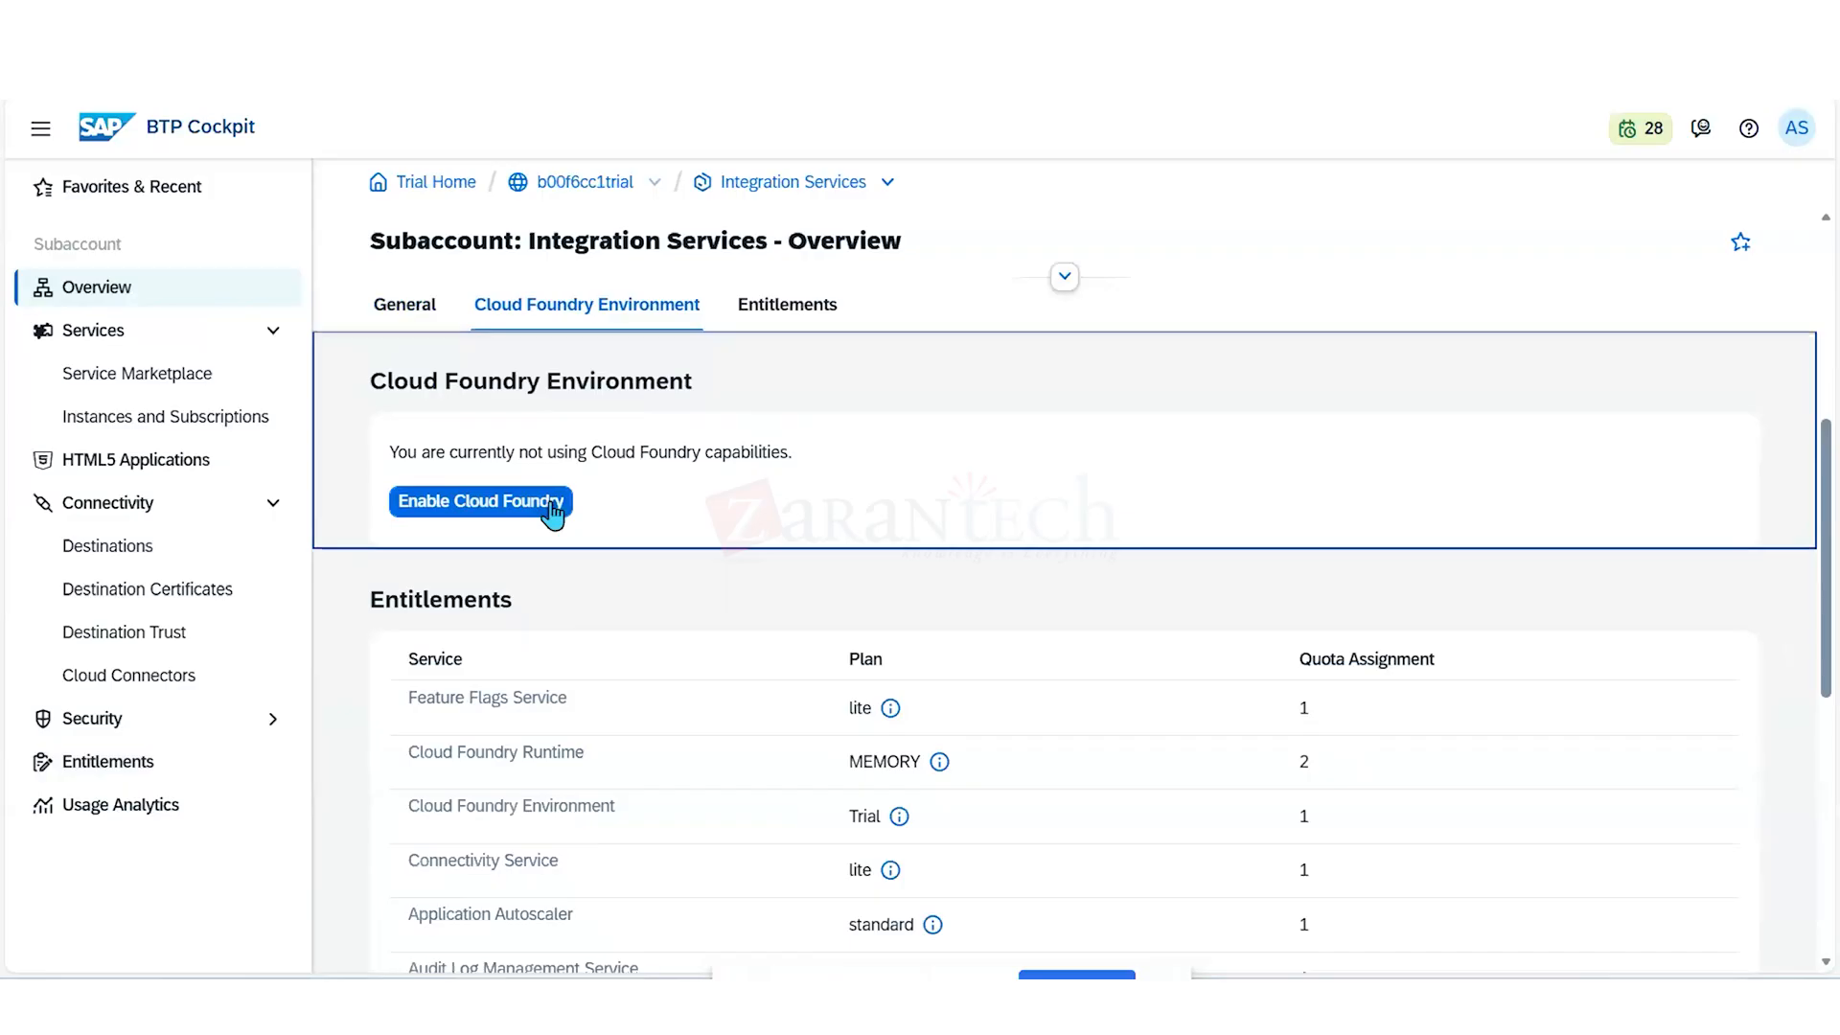
left_click(545, 508)
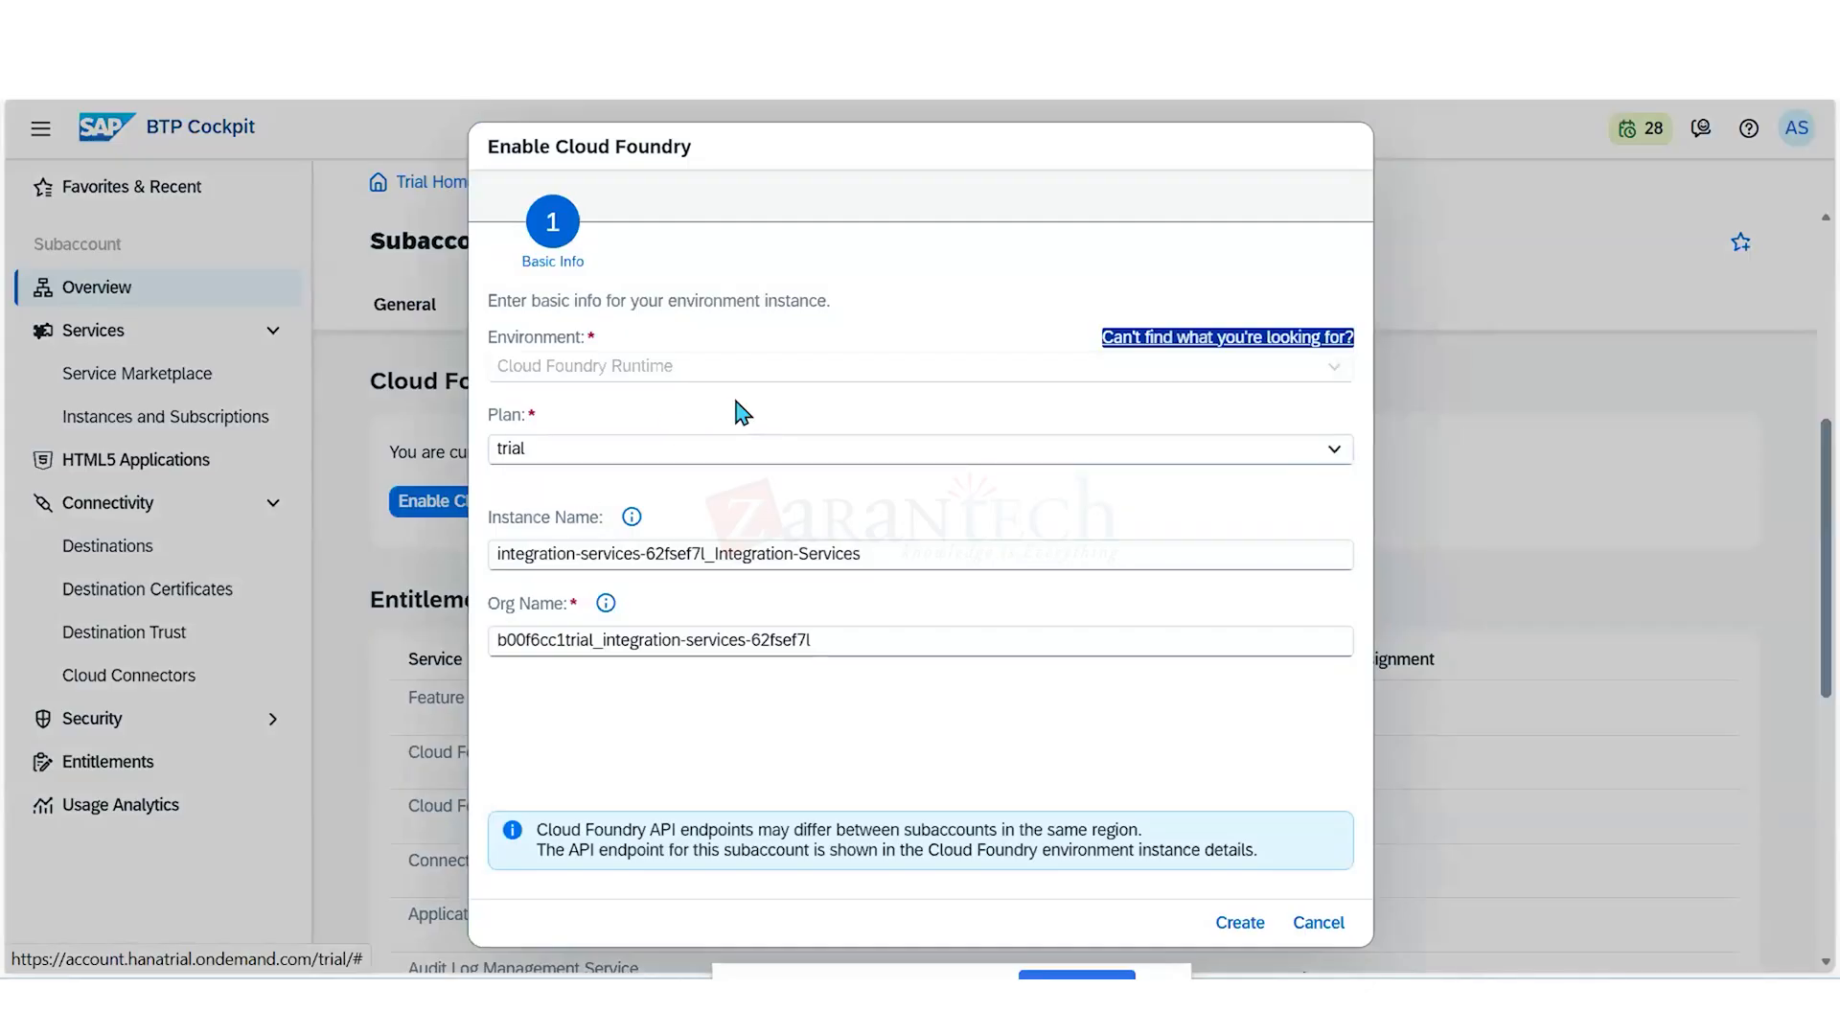
left_click(1233, 925)
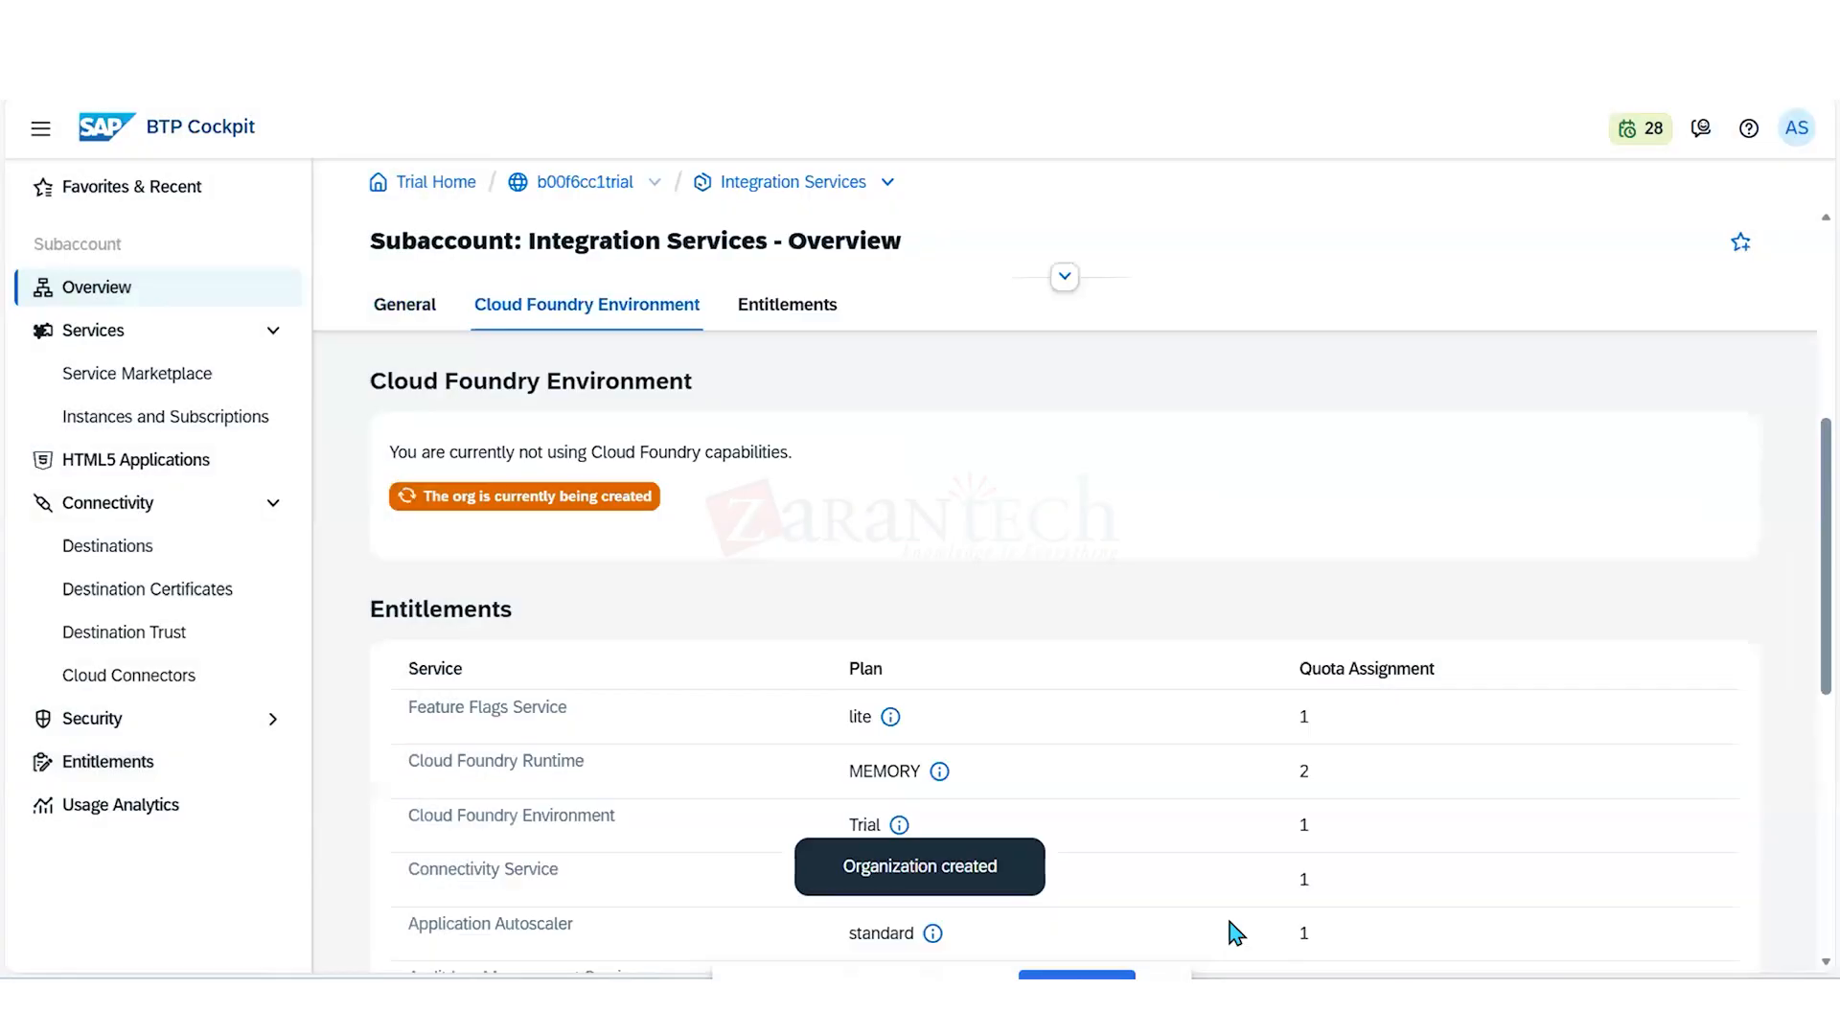
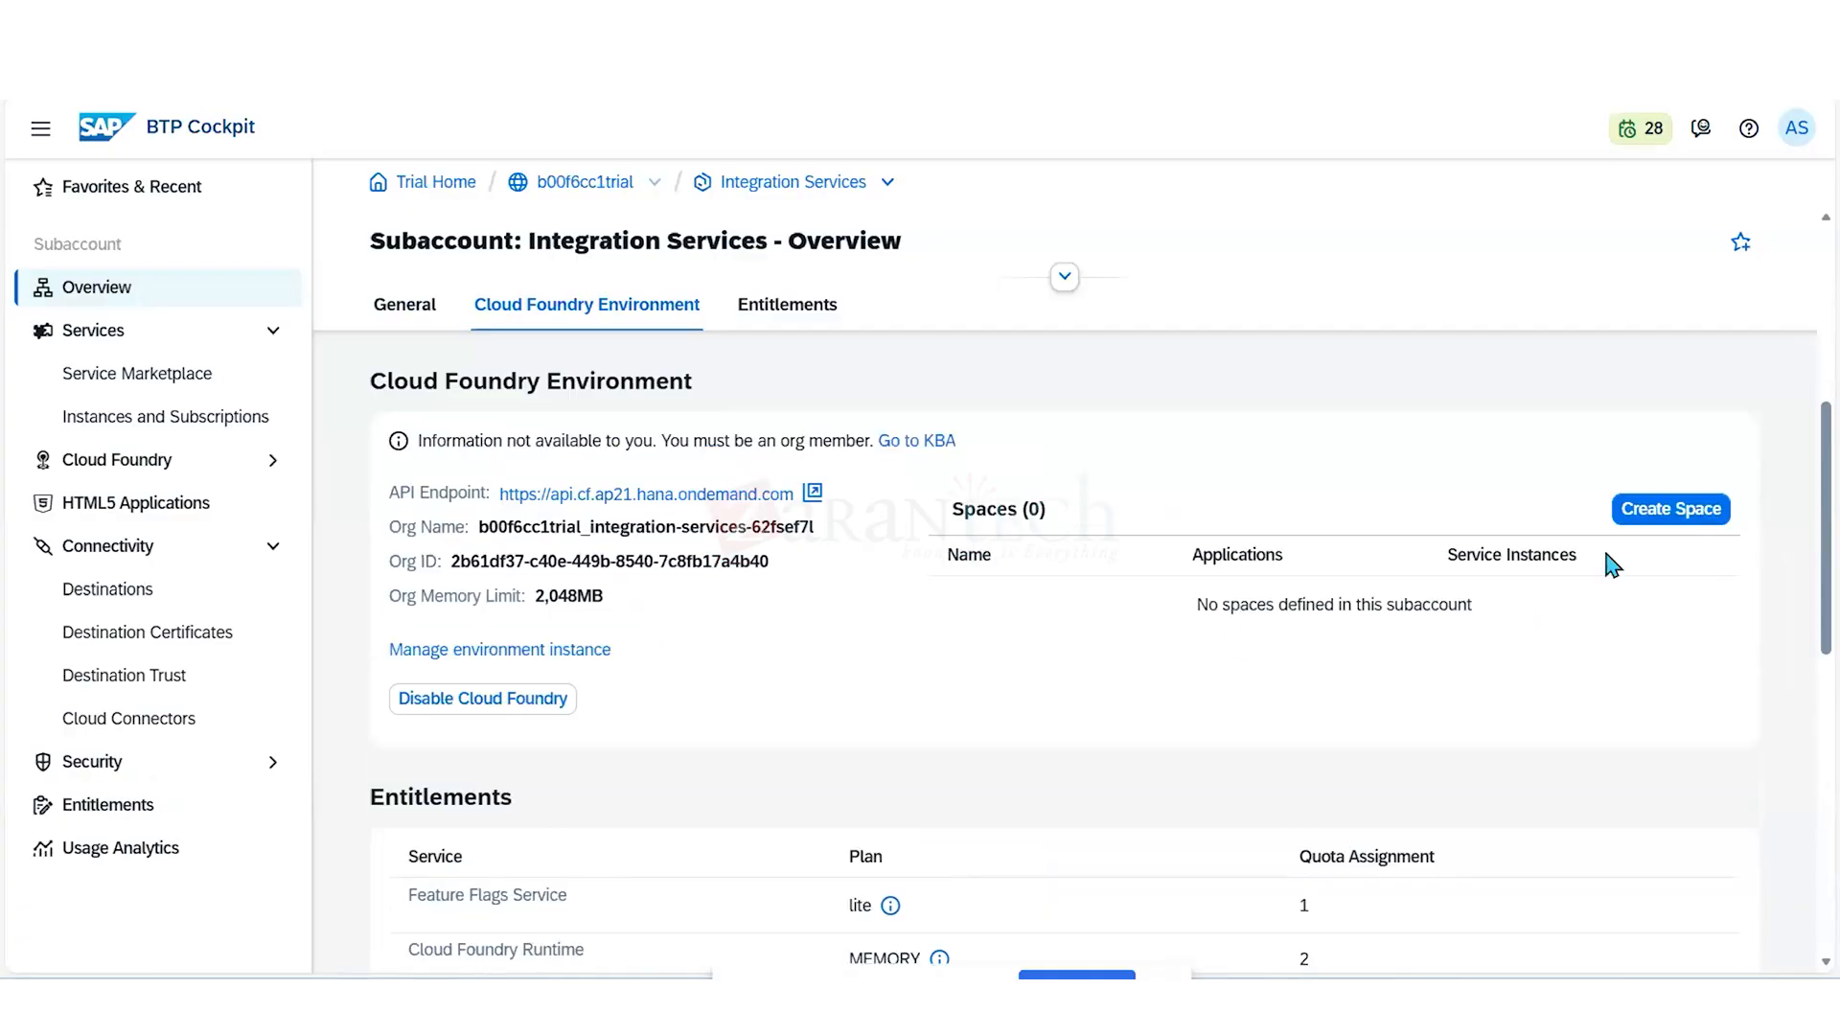
- Start a new Cloud Foundry space in the Integration Services subaccount and name it Dev_IntegrationServices
left_click(1648, 511)
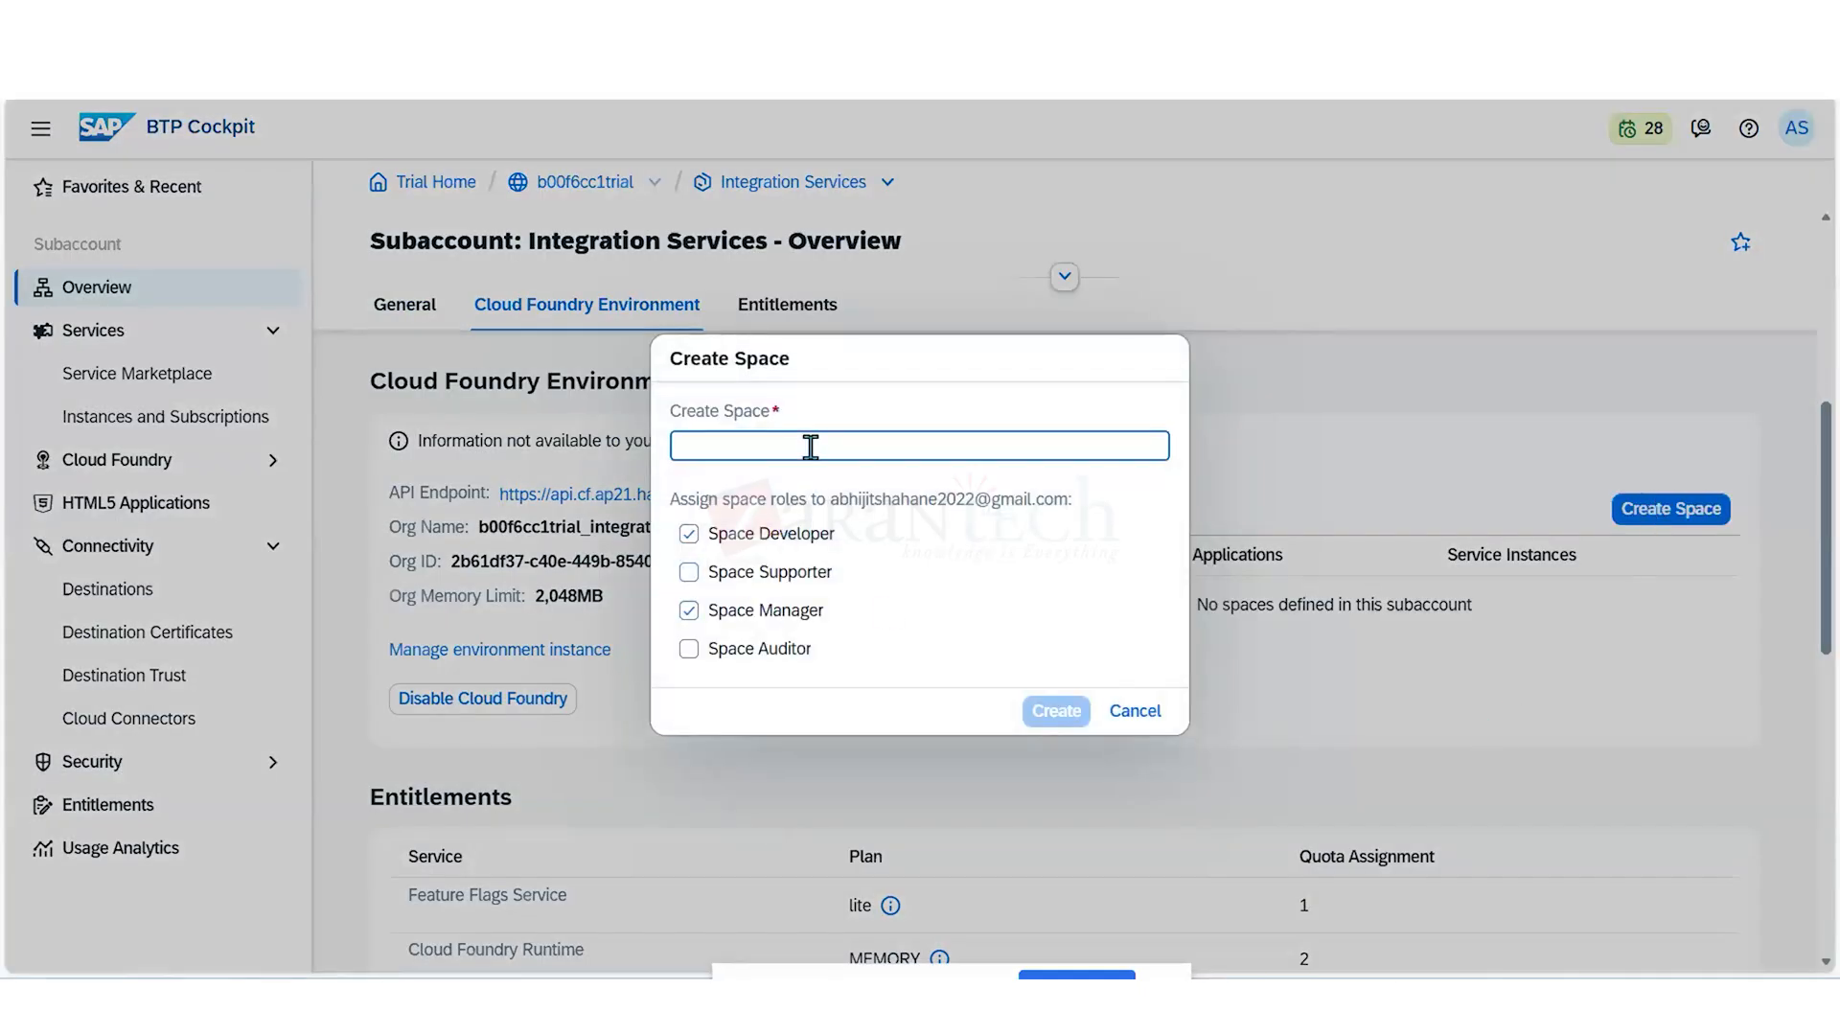
type("Dev")
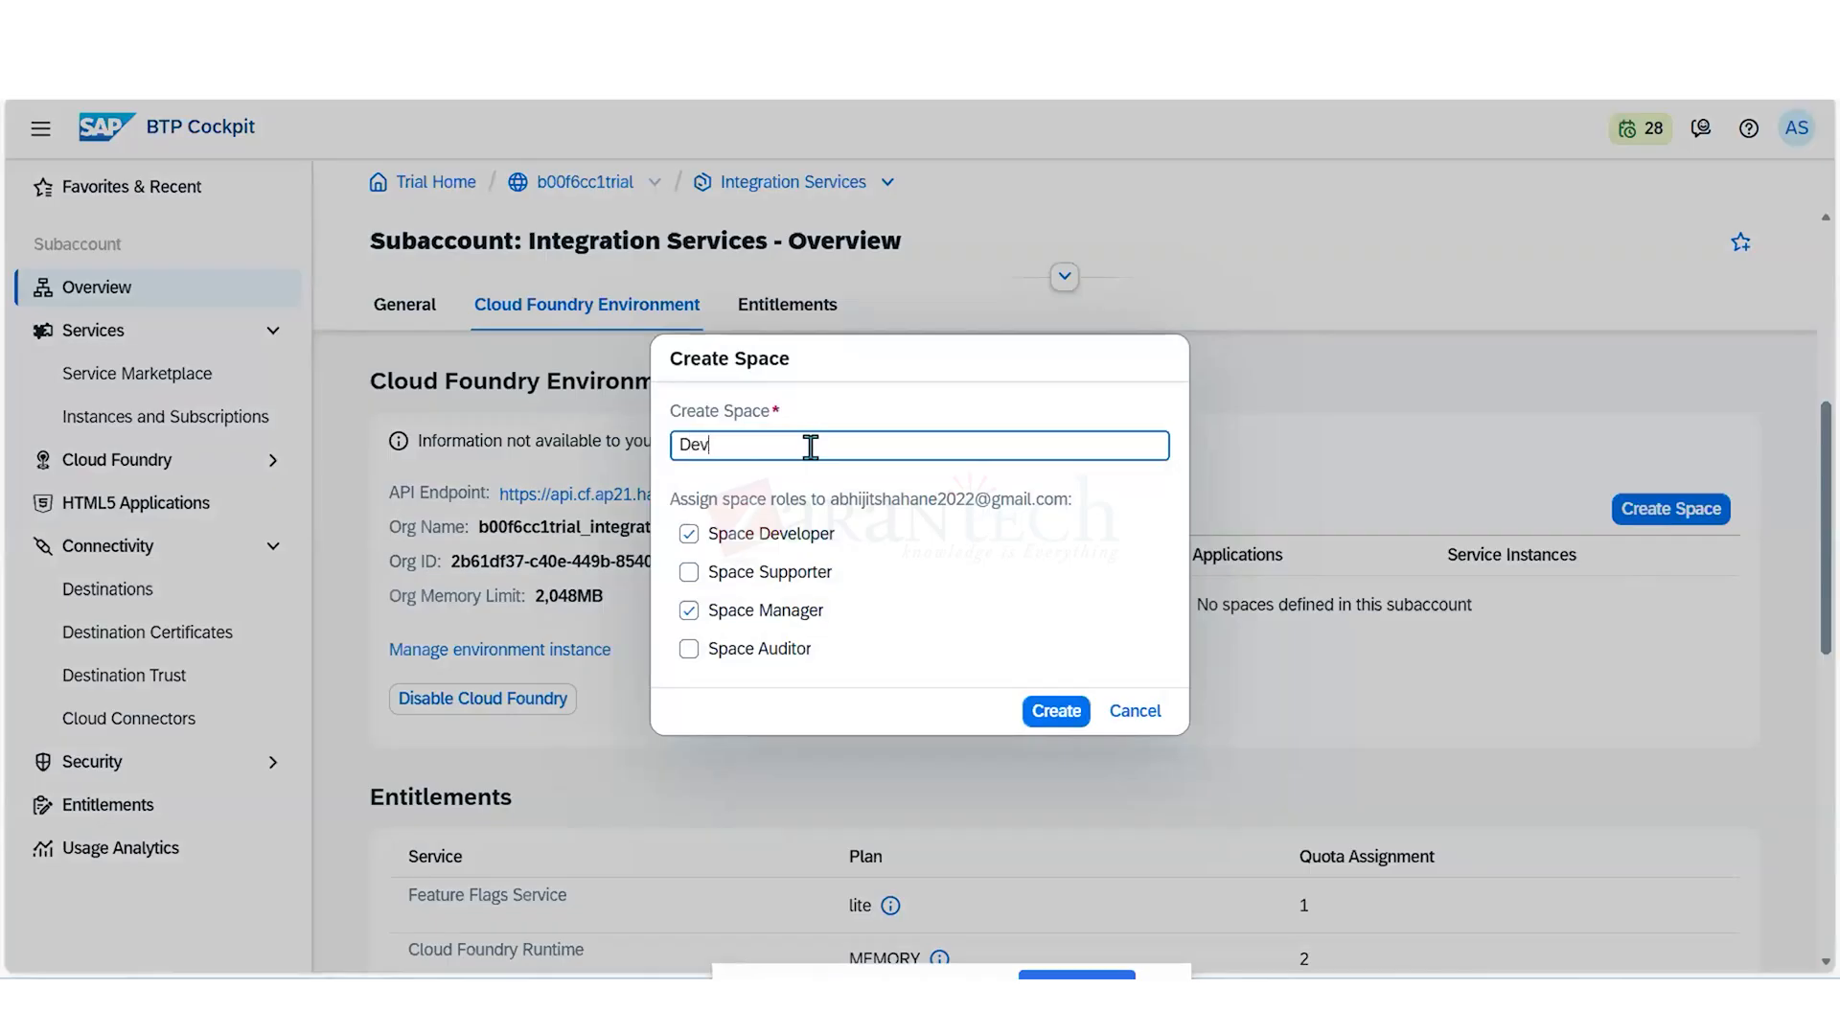
type("_IntegrationDevelopment")
left_click(864, 450)
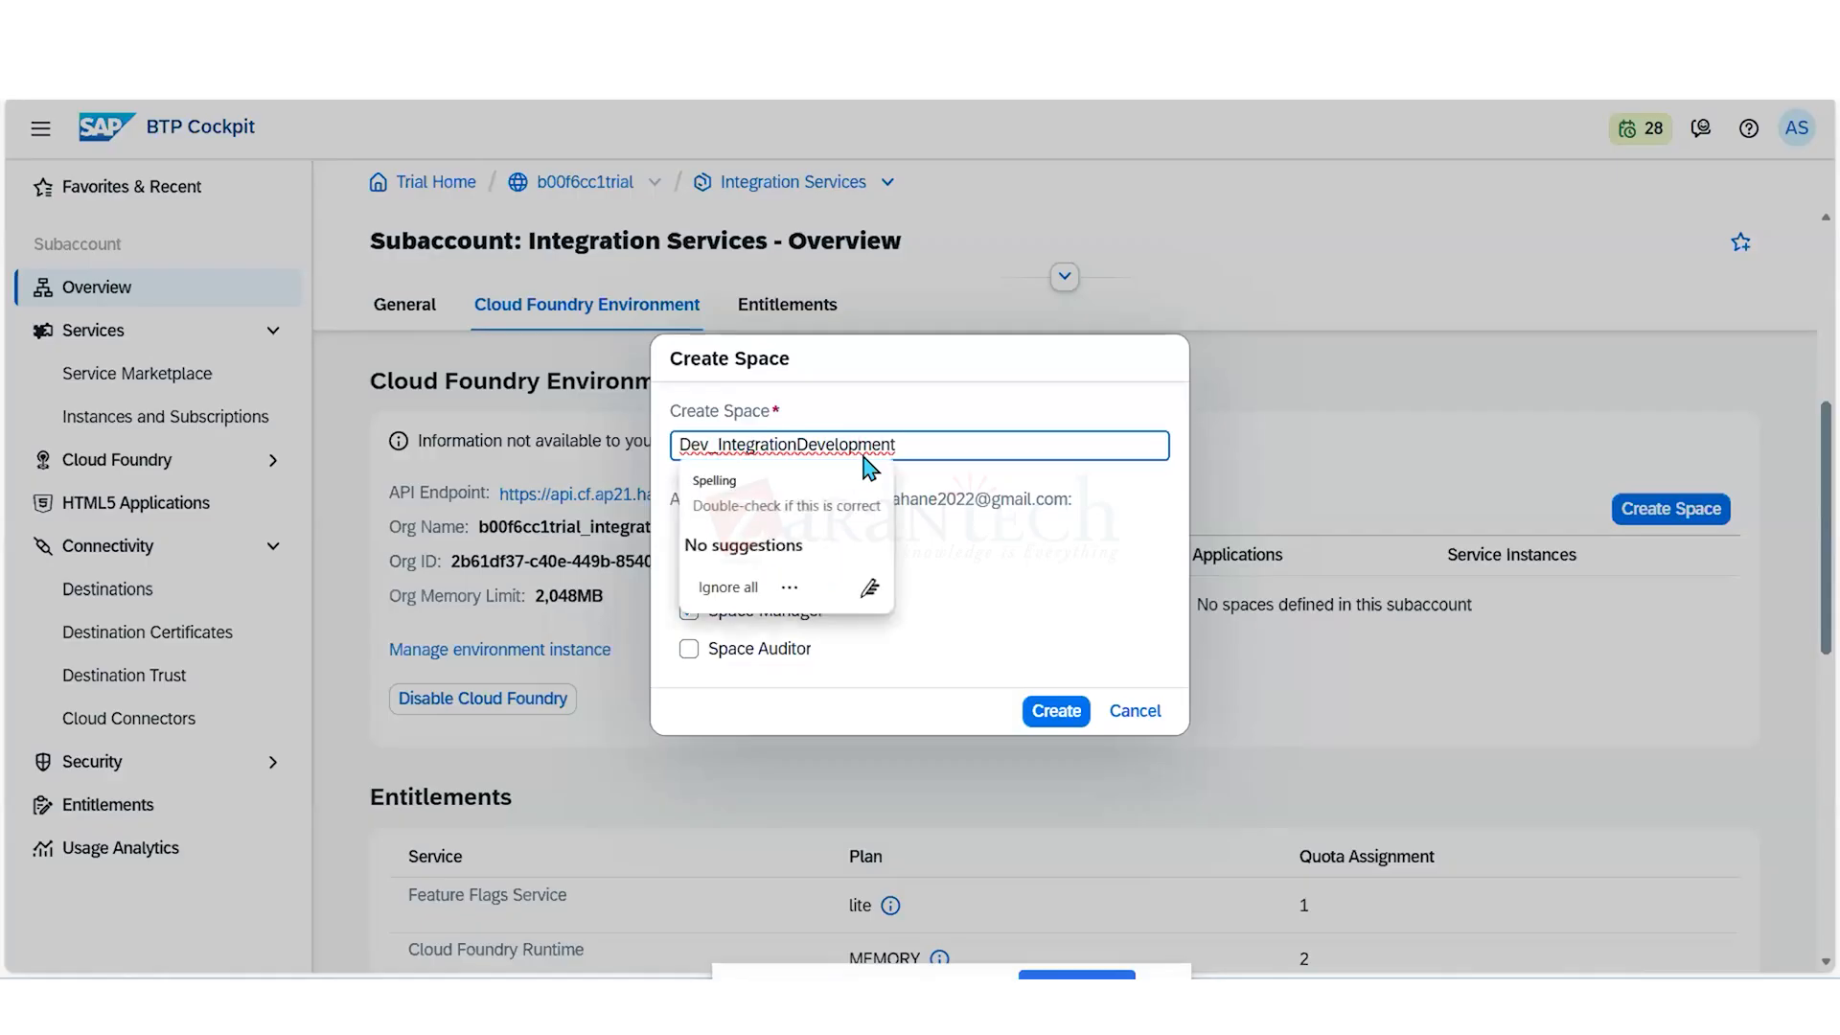
type("e")
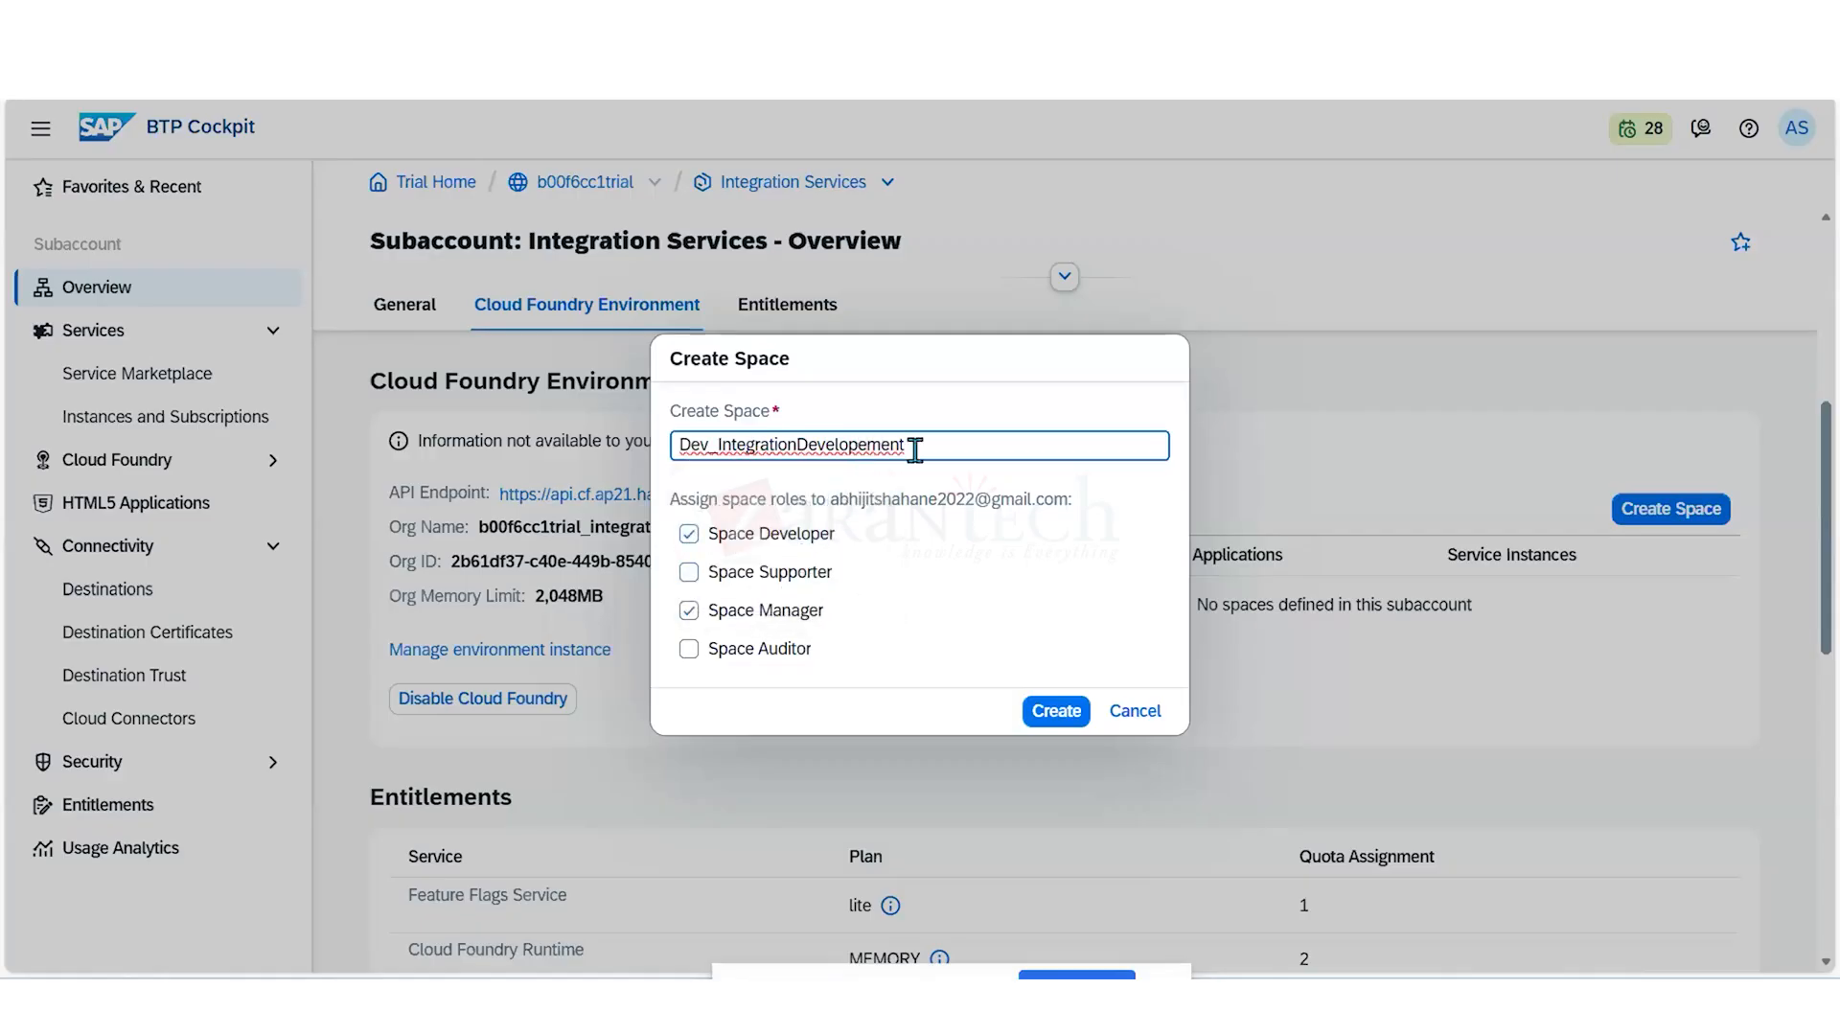
key("BackSpace")
key("BackSpace")
key("BackSpace")
key("BackSpace")
key("BackSpace")
key("BackSpace")
key("BackSpace")
key("BackSpace")
key("BackSpace")
key("BackSpace")
key("BackSpace")
key("BackSpace")
key("BackSpace")
key("BackSpace")
type("on")
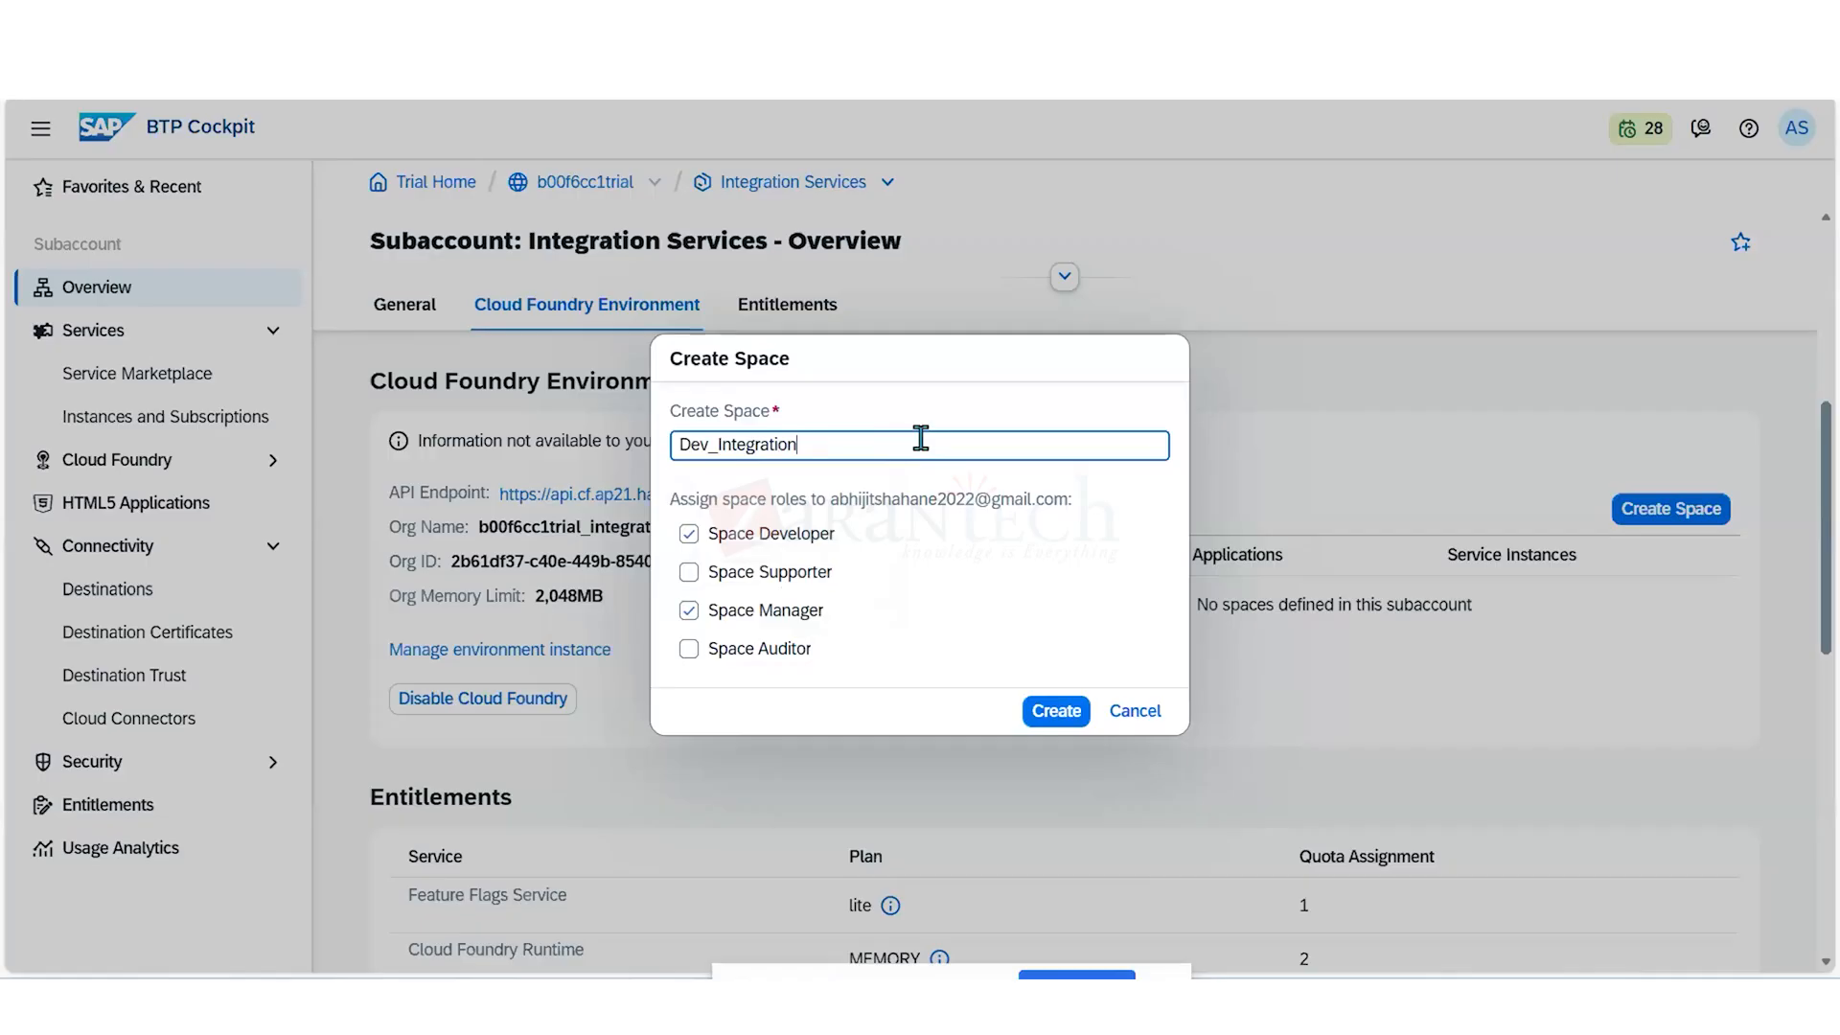
type("Services")
- Assign the Space Supporter and Space Auditor roles as well, and create the space
left_click(795, 575)
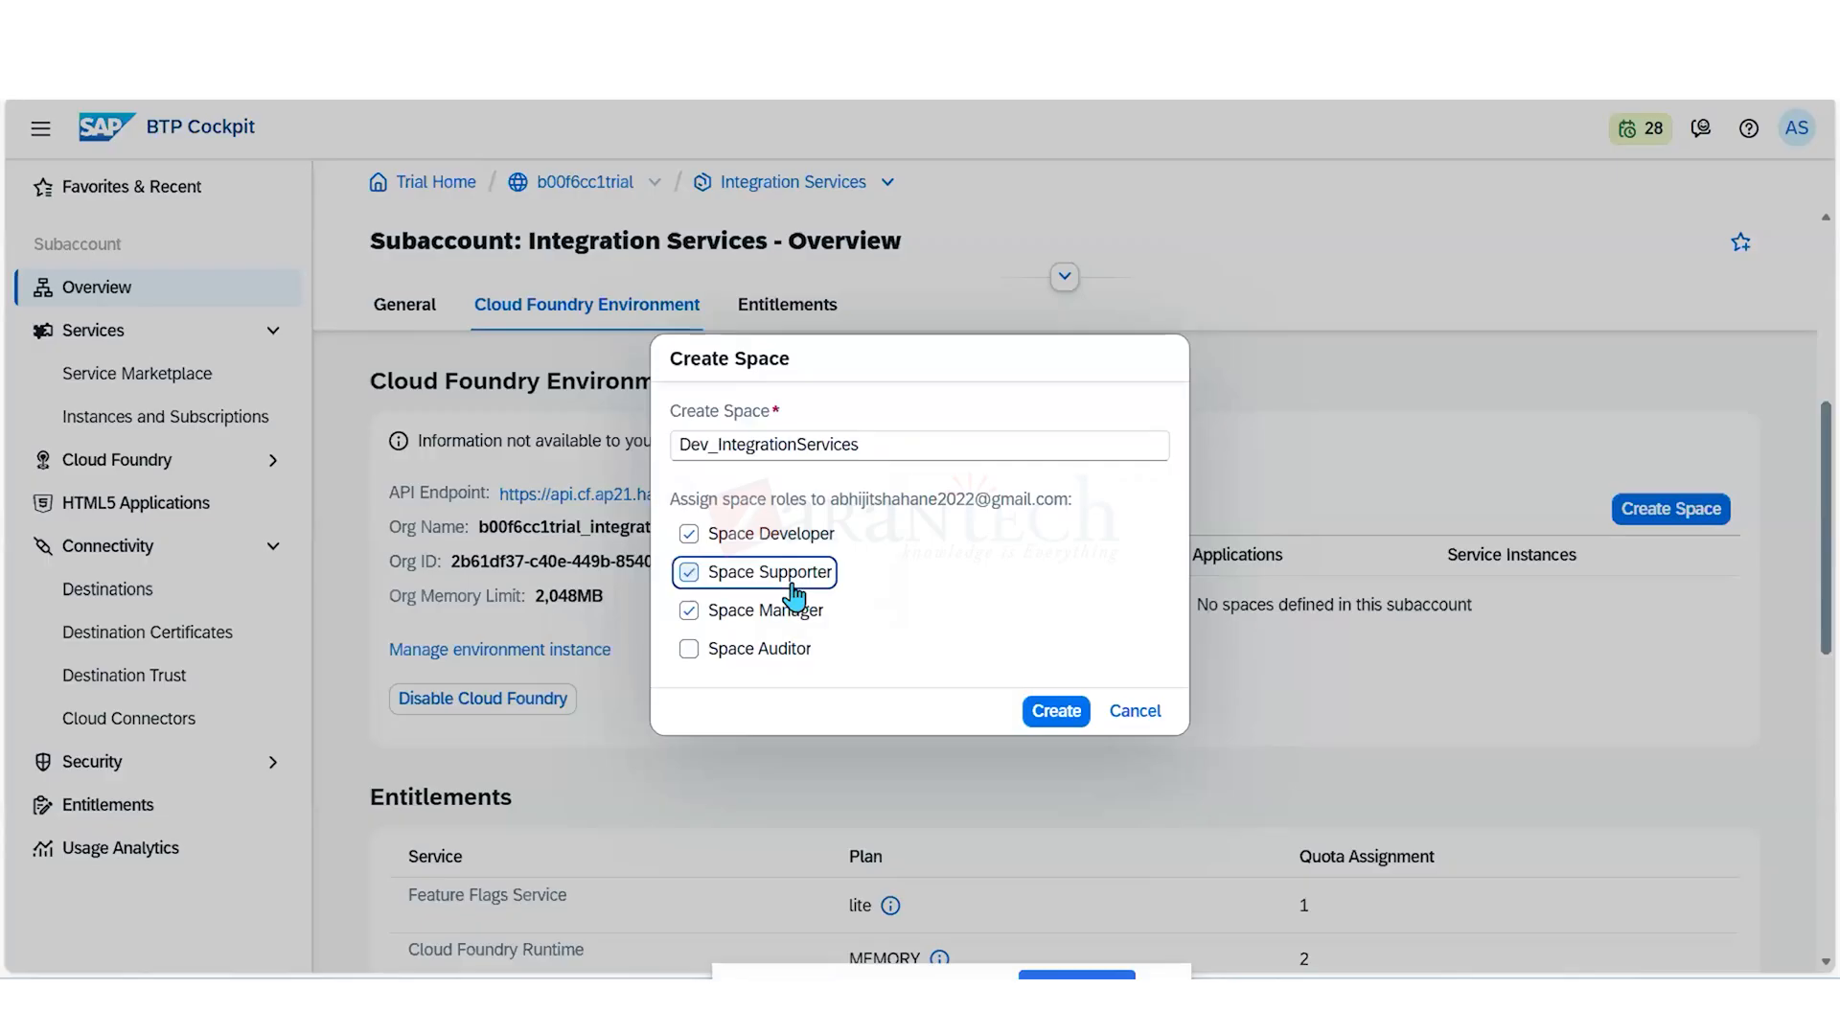
left_click(780, 651)
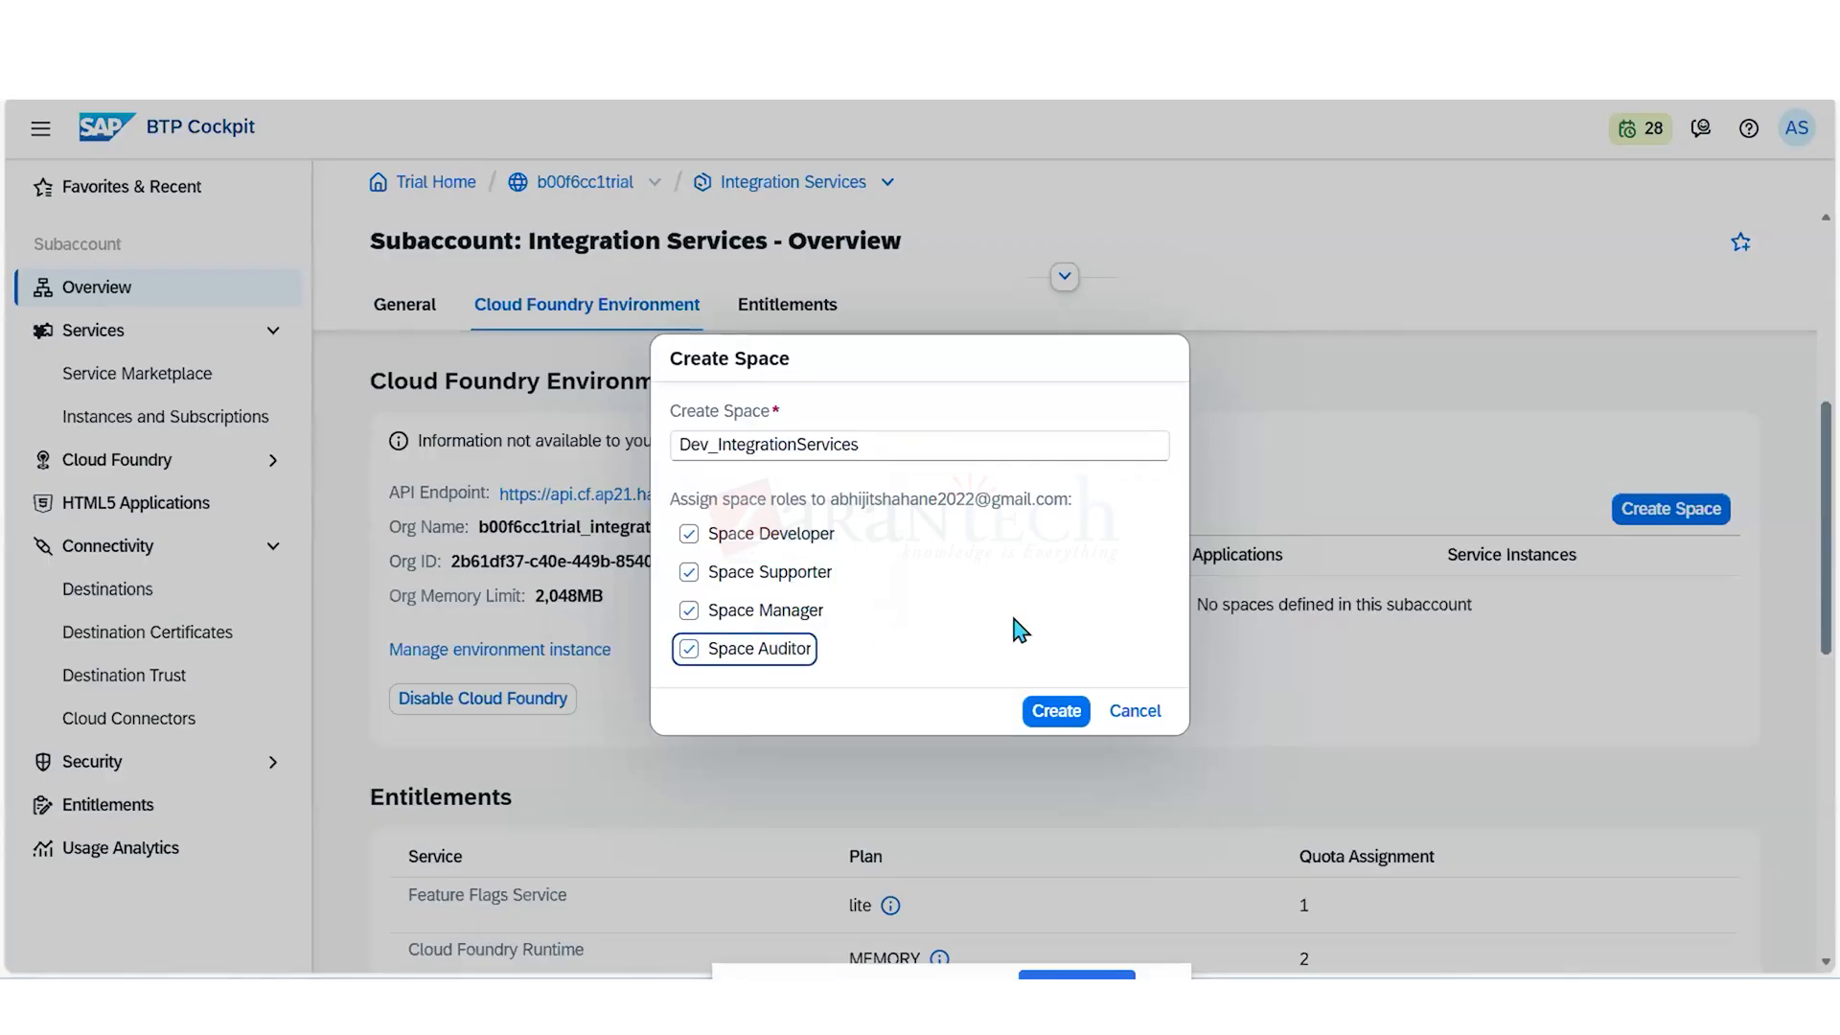
left_click(1058, 716)
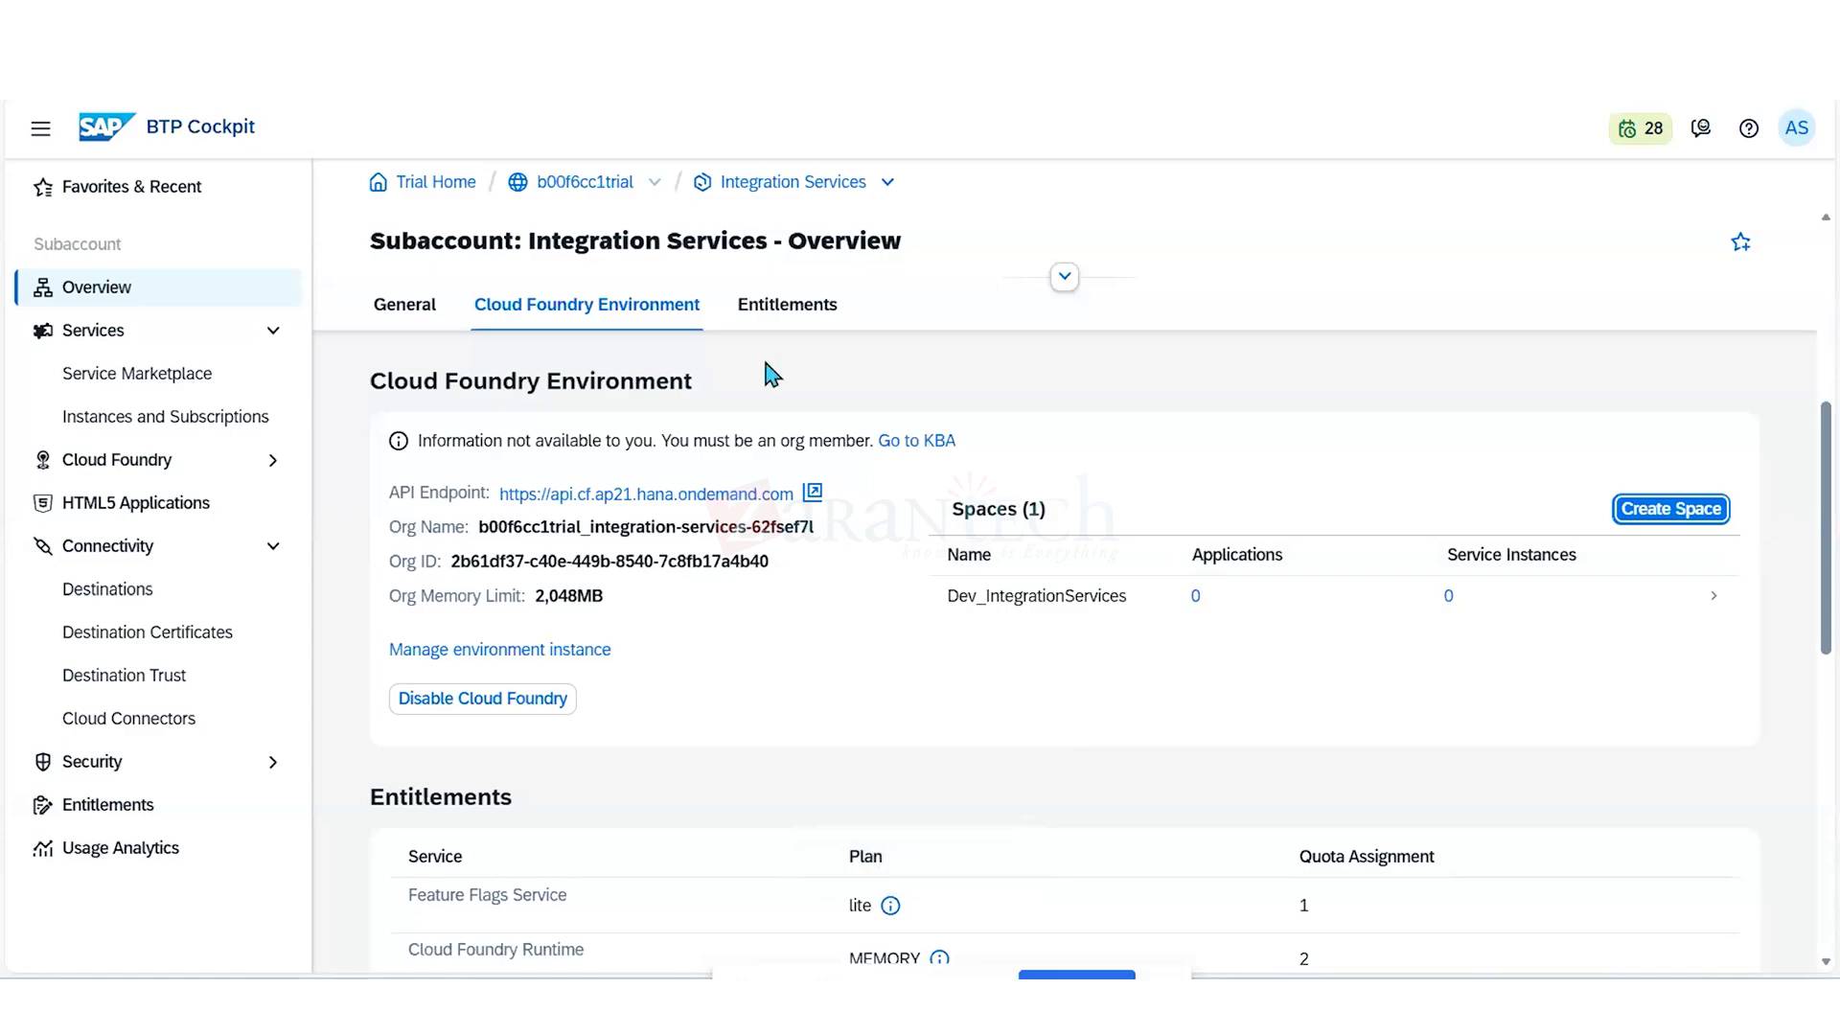
- Open the Dev System directory's entity assignments from the global account and show the entitlements of the Dev System entity
double_click(573, 184)
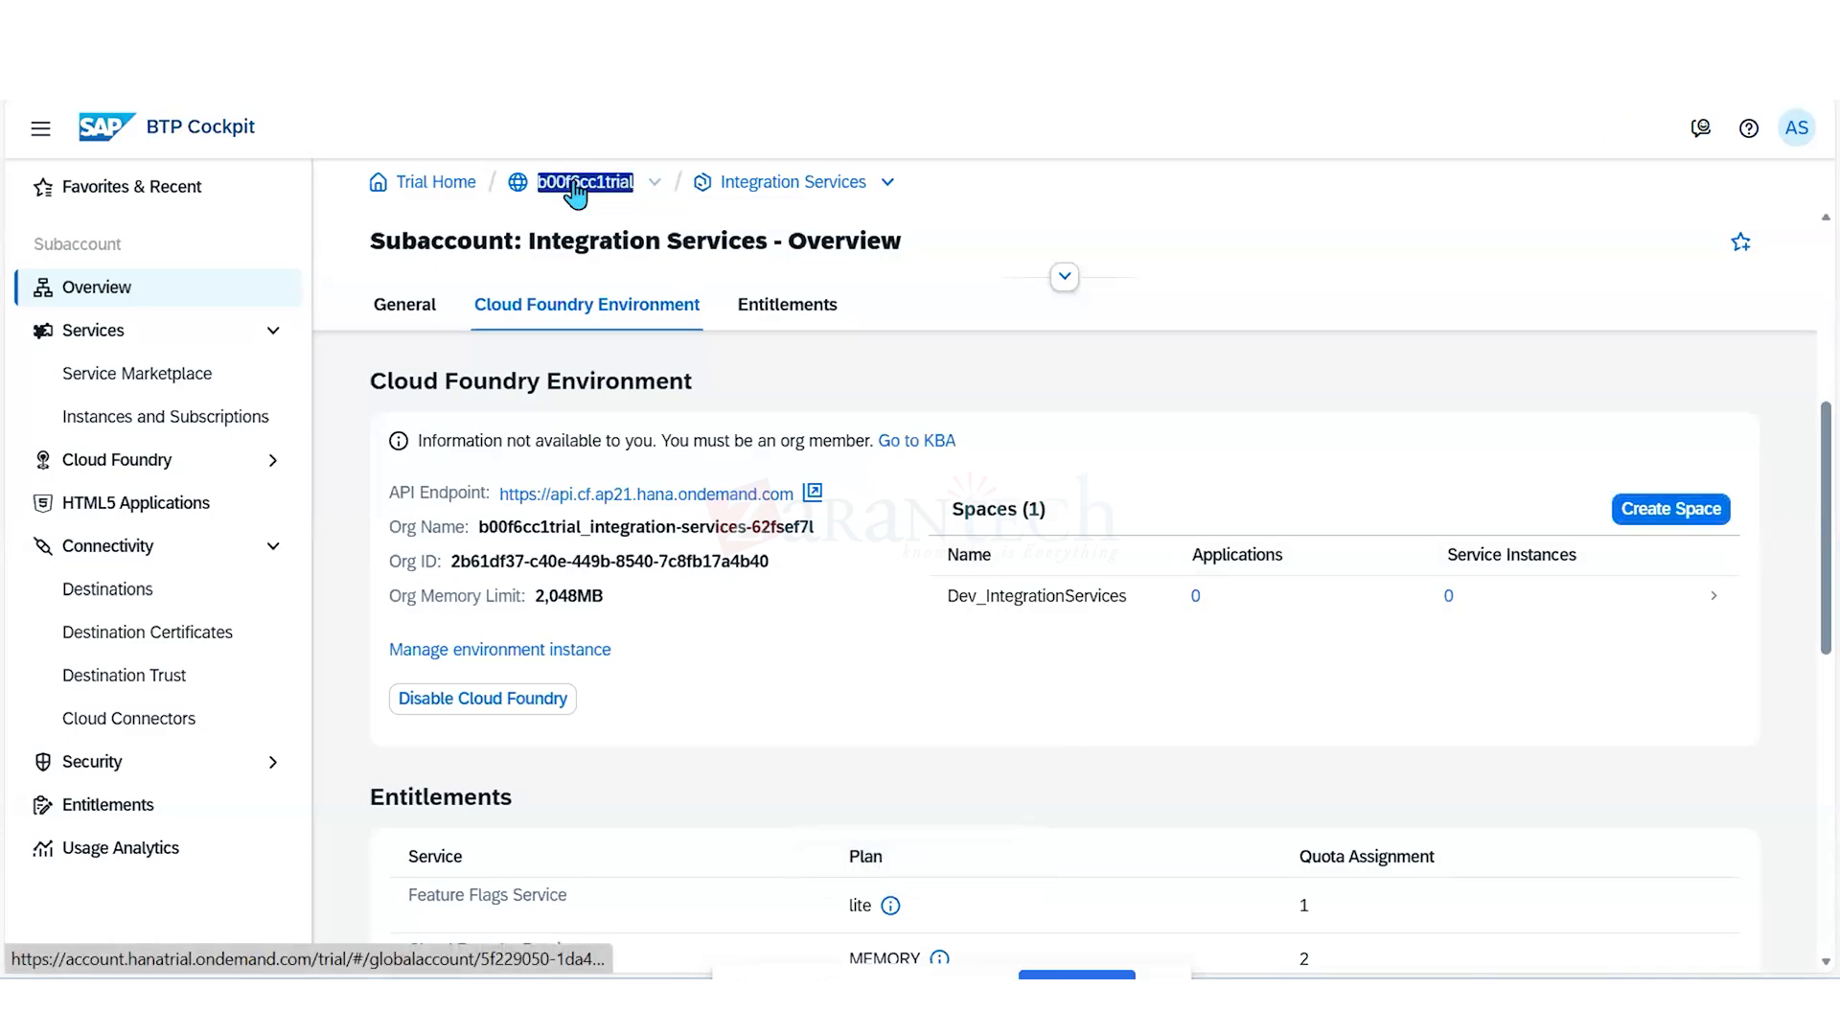
left_click(575, 184)
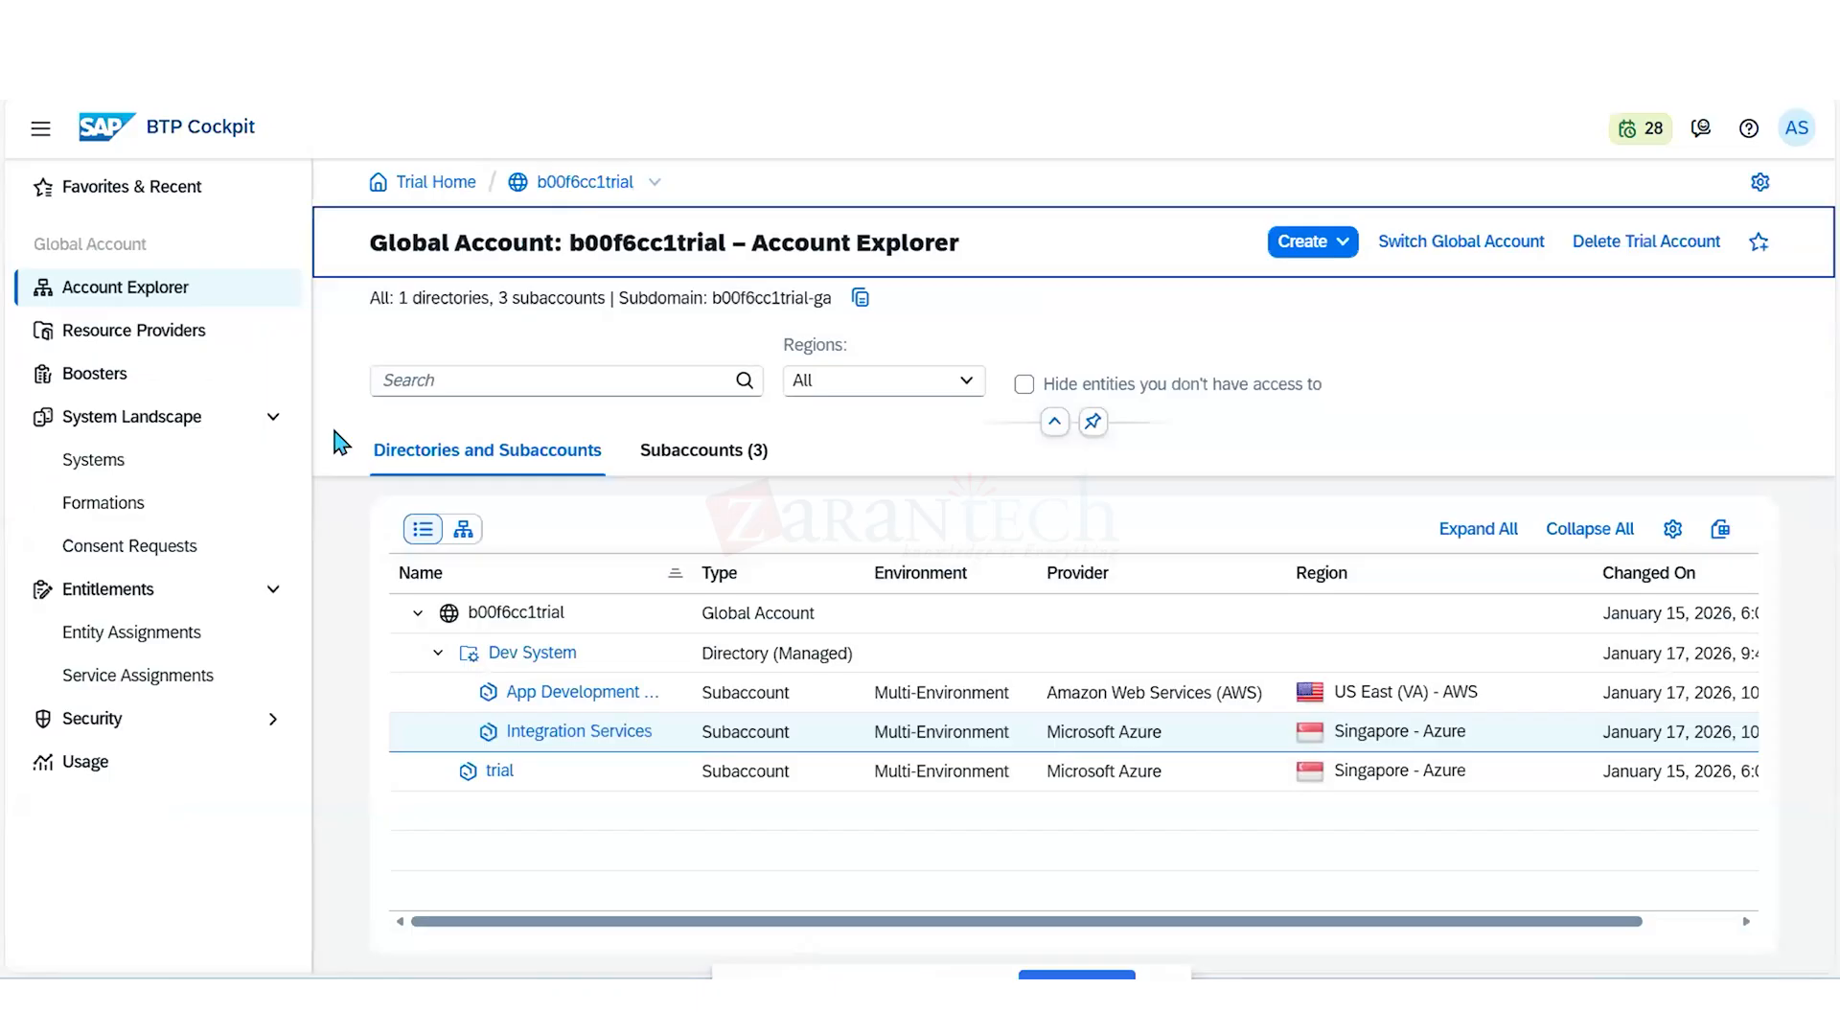
left_click(554, 654)
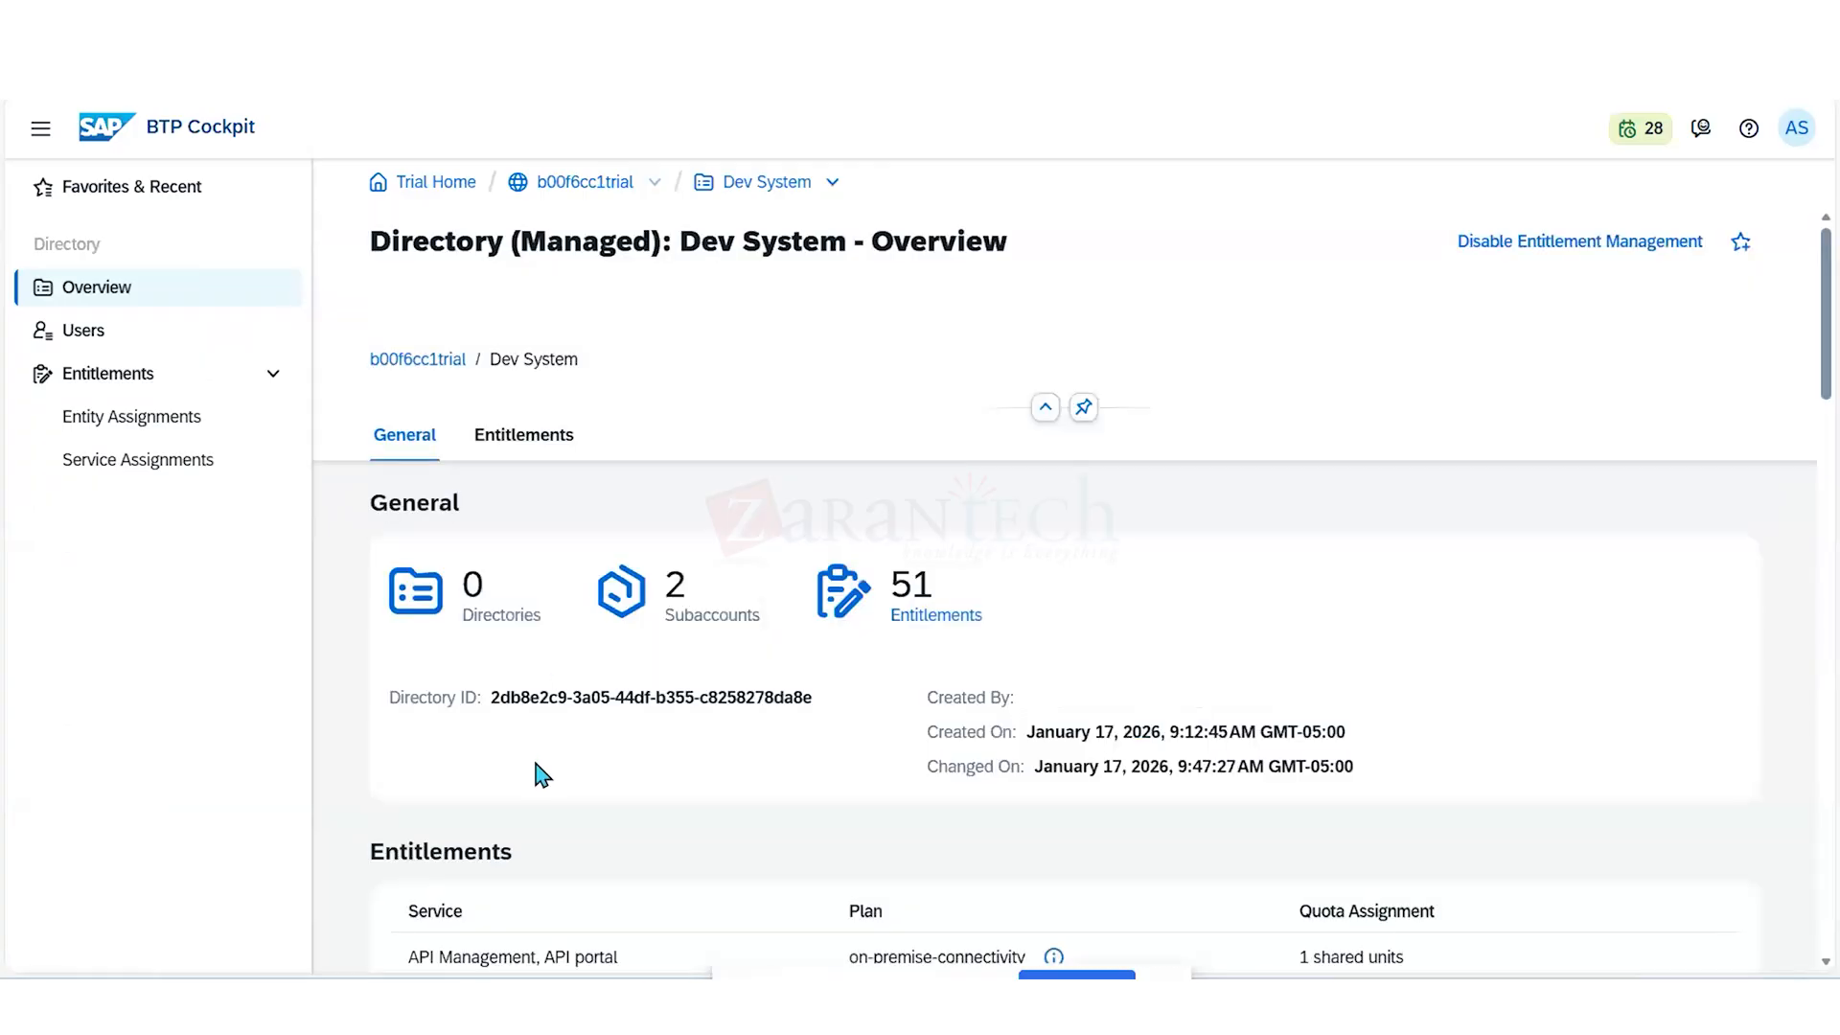
left_click(164, 424)
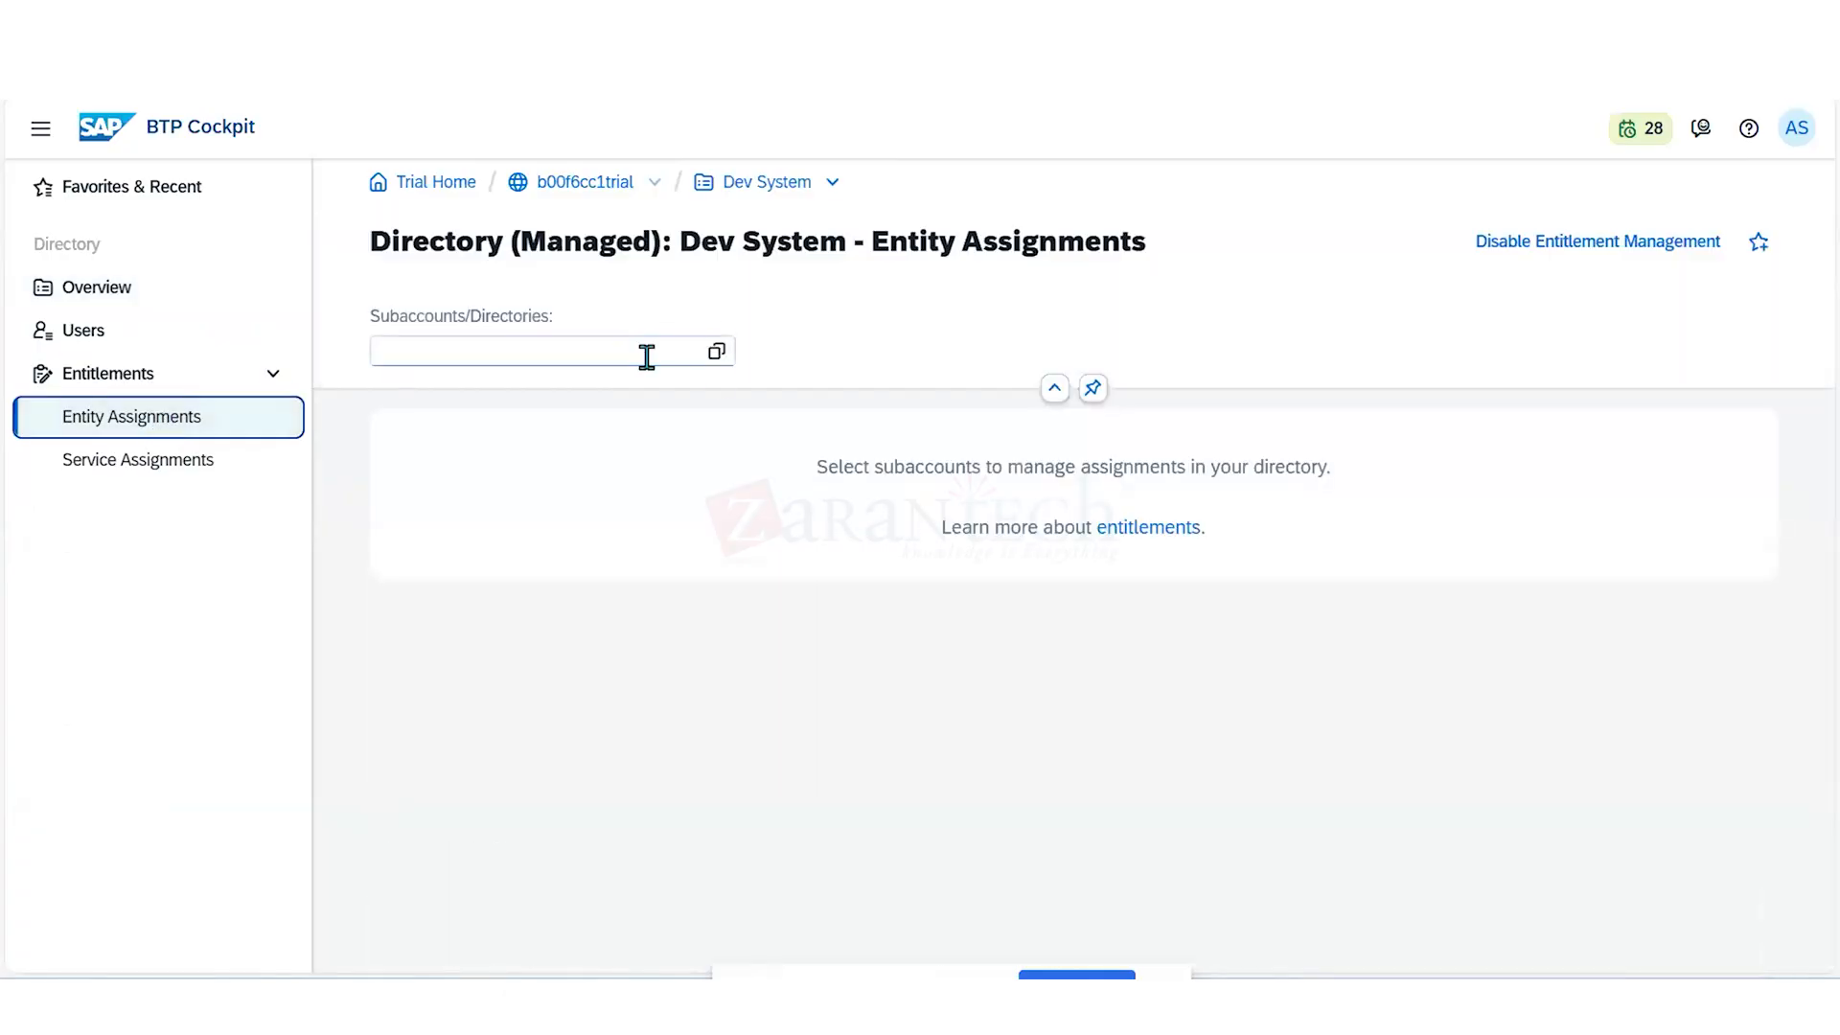
left_click(719, 356)
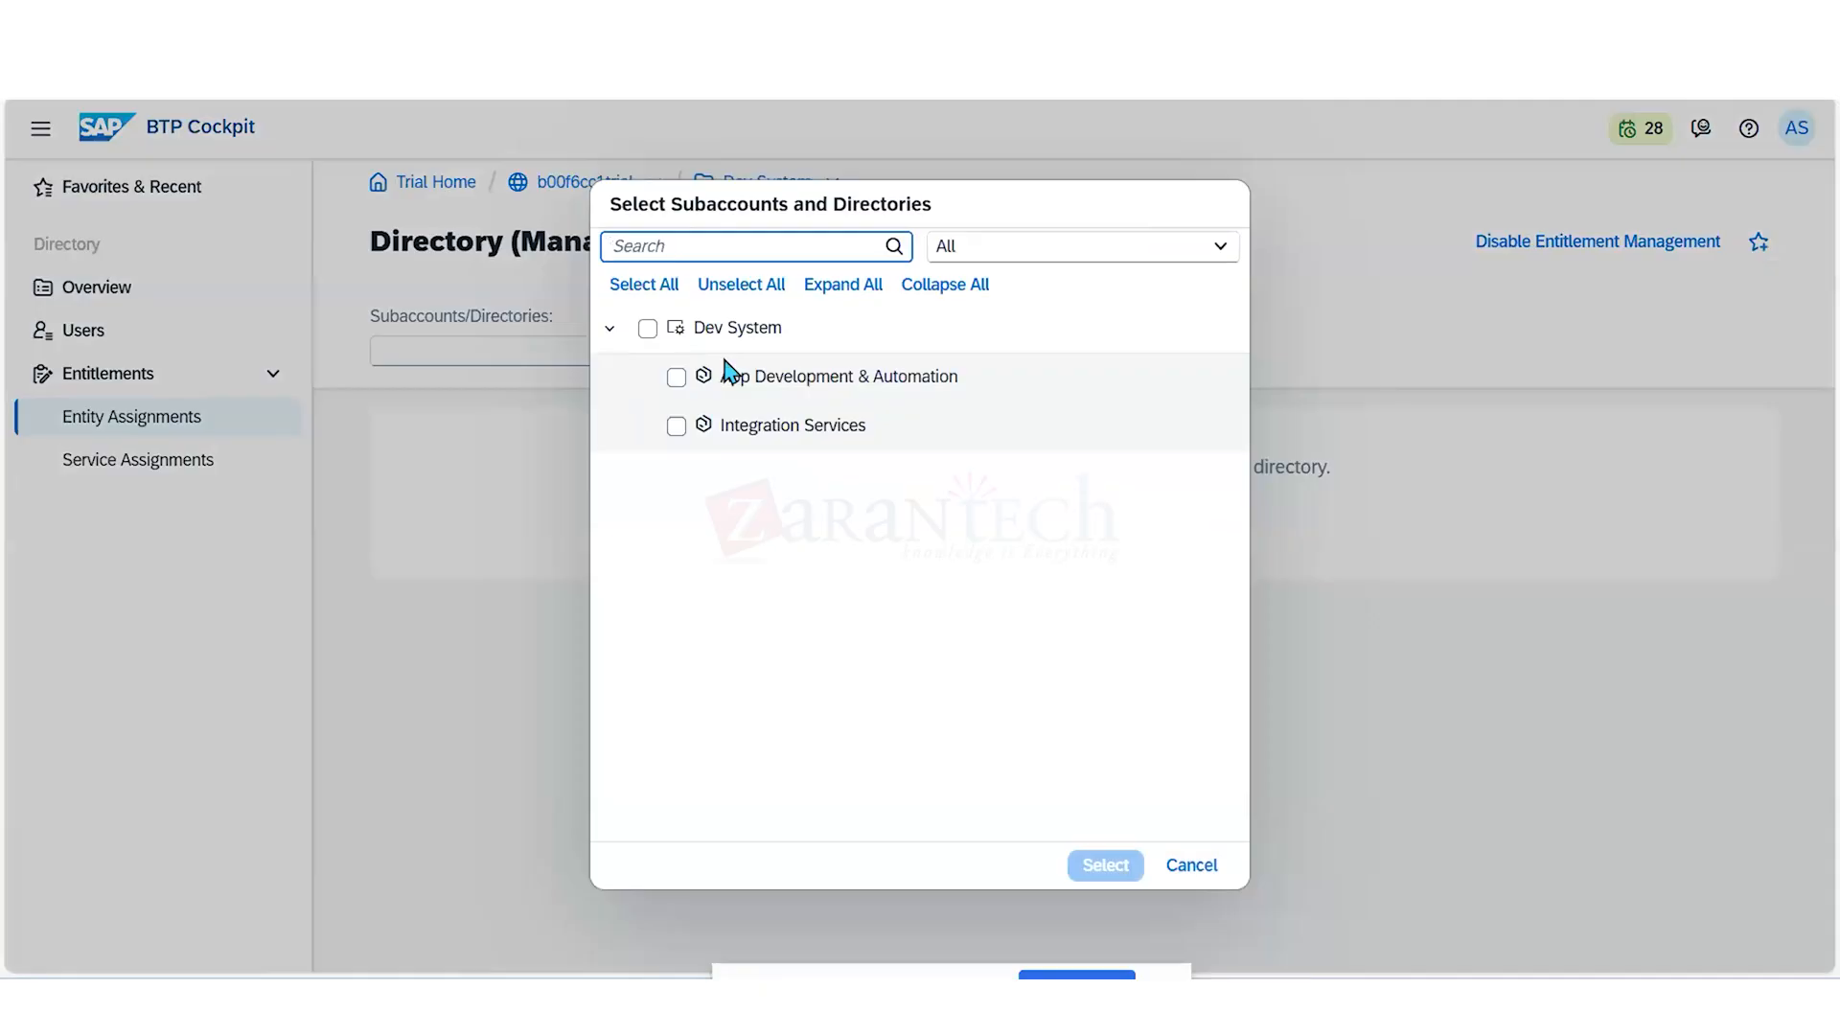
left_click(649, 330)
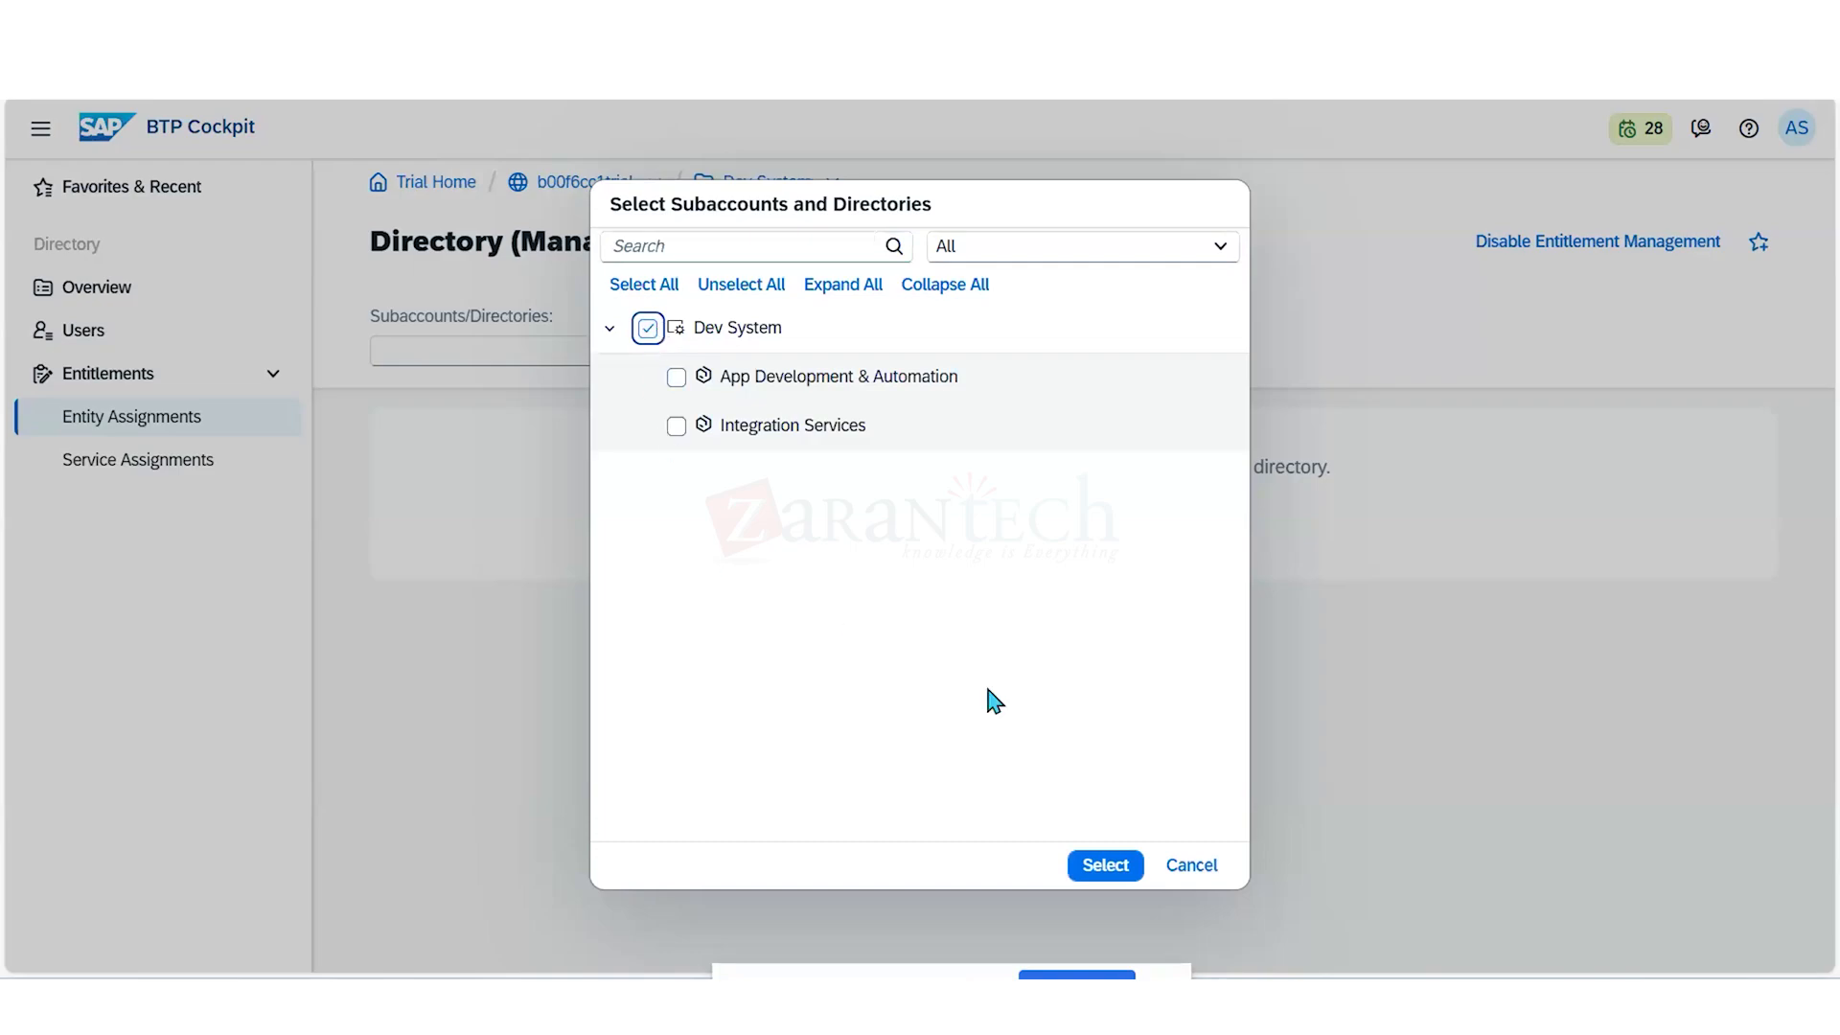
left_click(1094, 866)
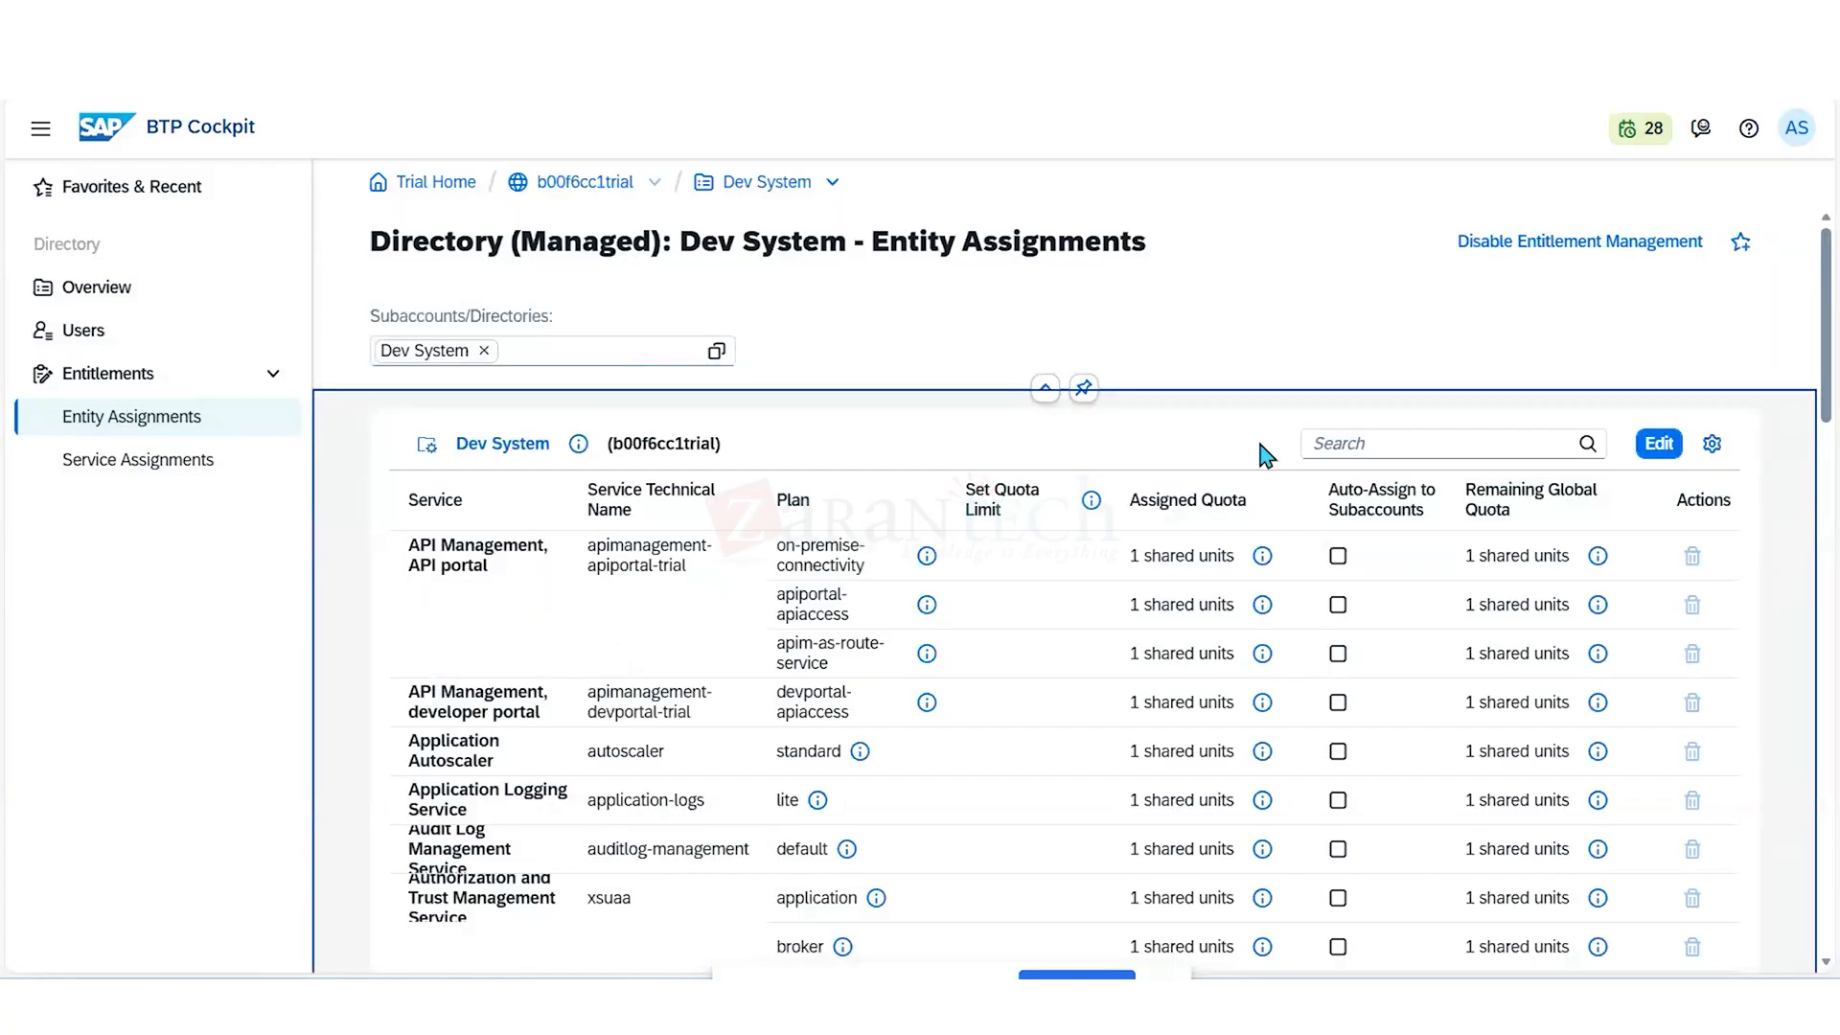
- Filter the Dev System directory's entitlements by "Cloud"
left_click(1363, 446)
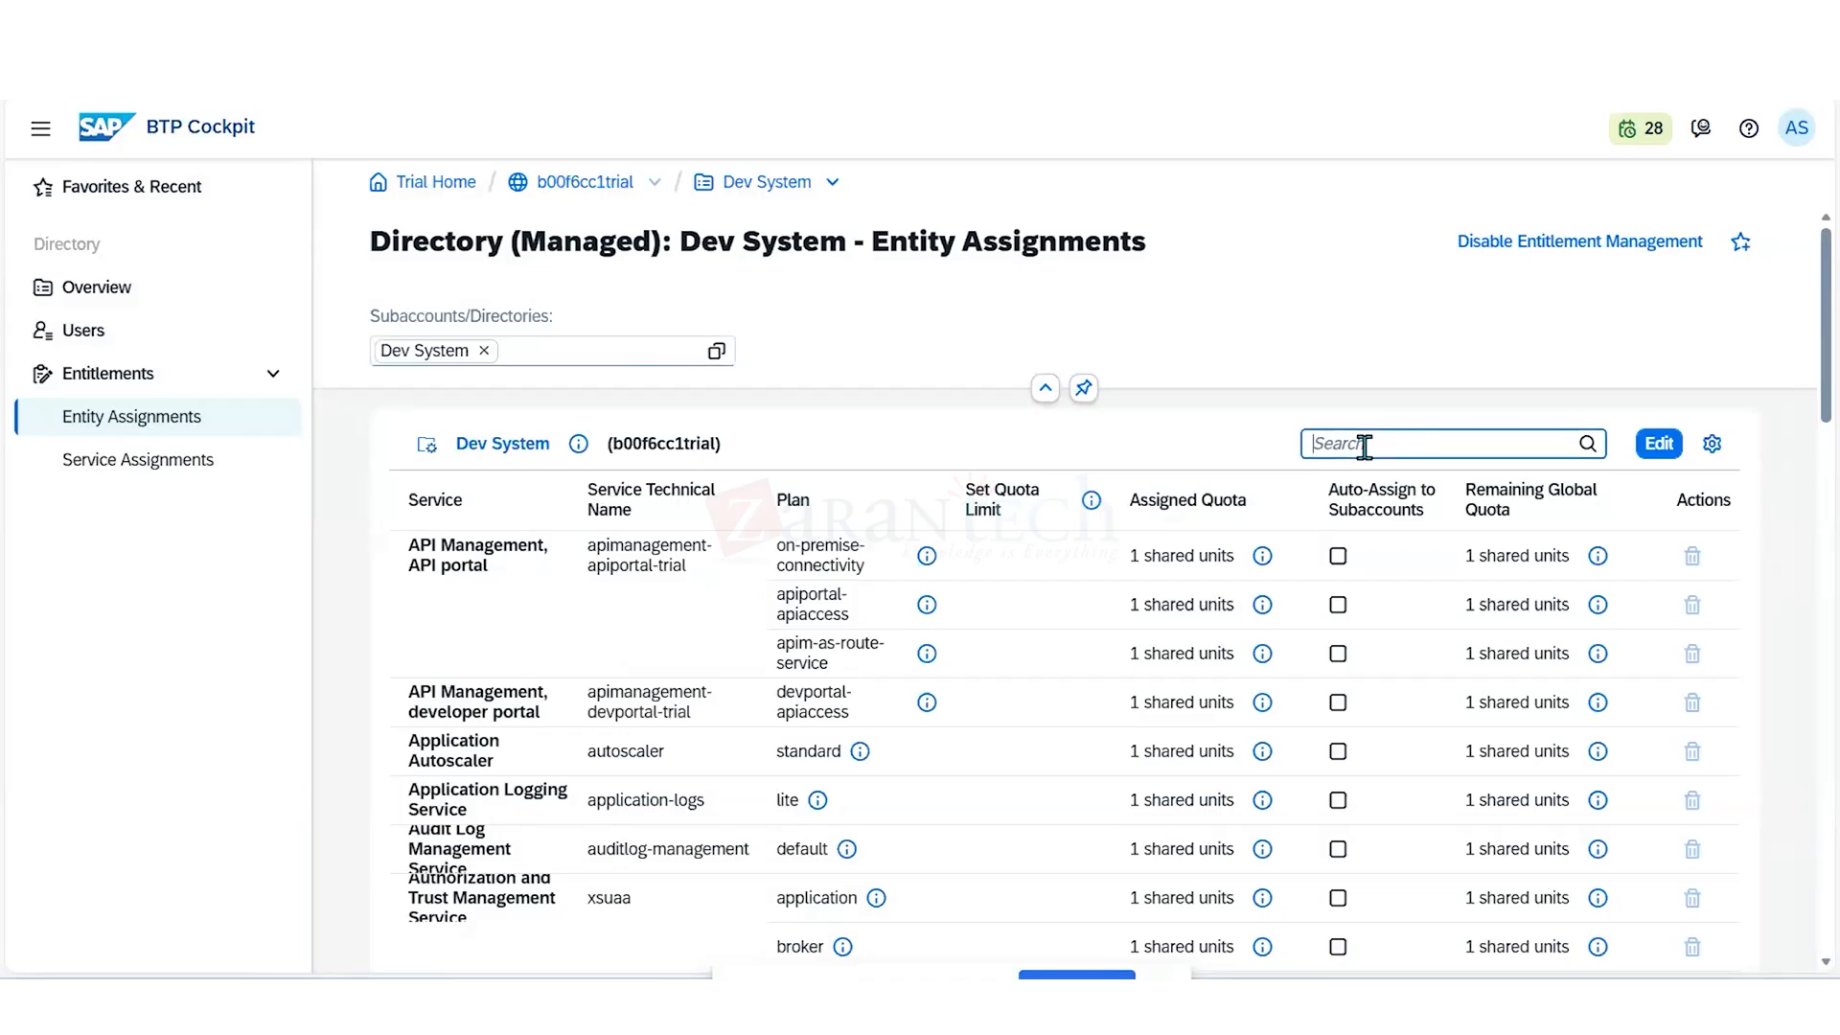
type("De")
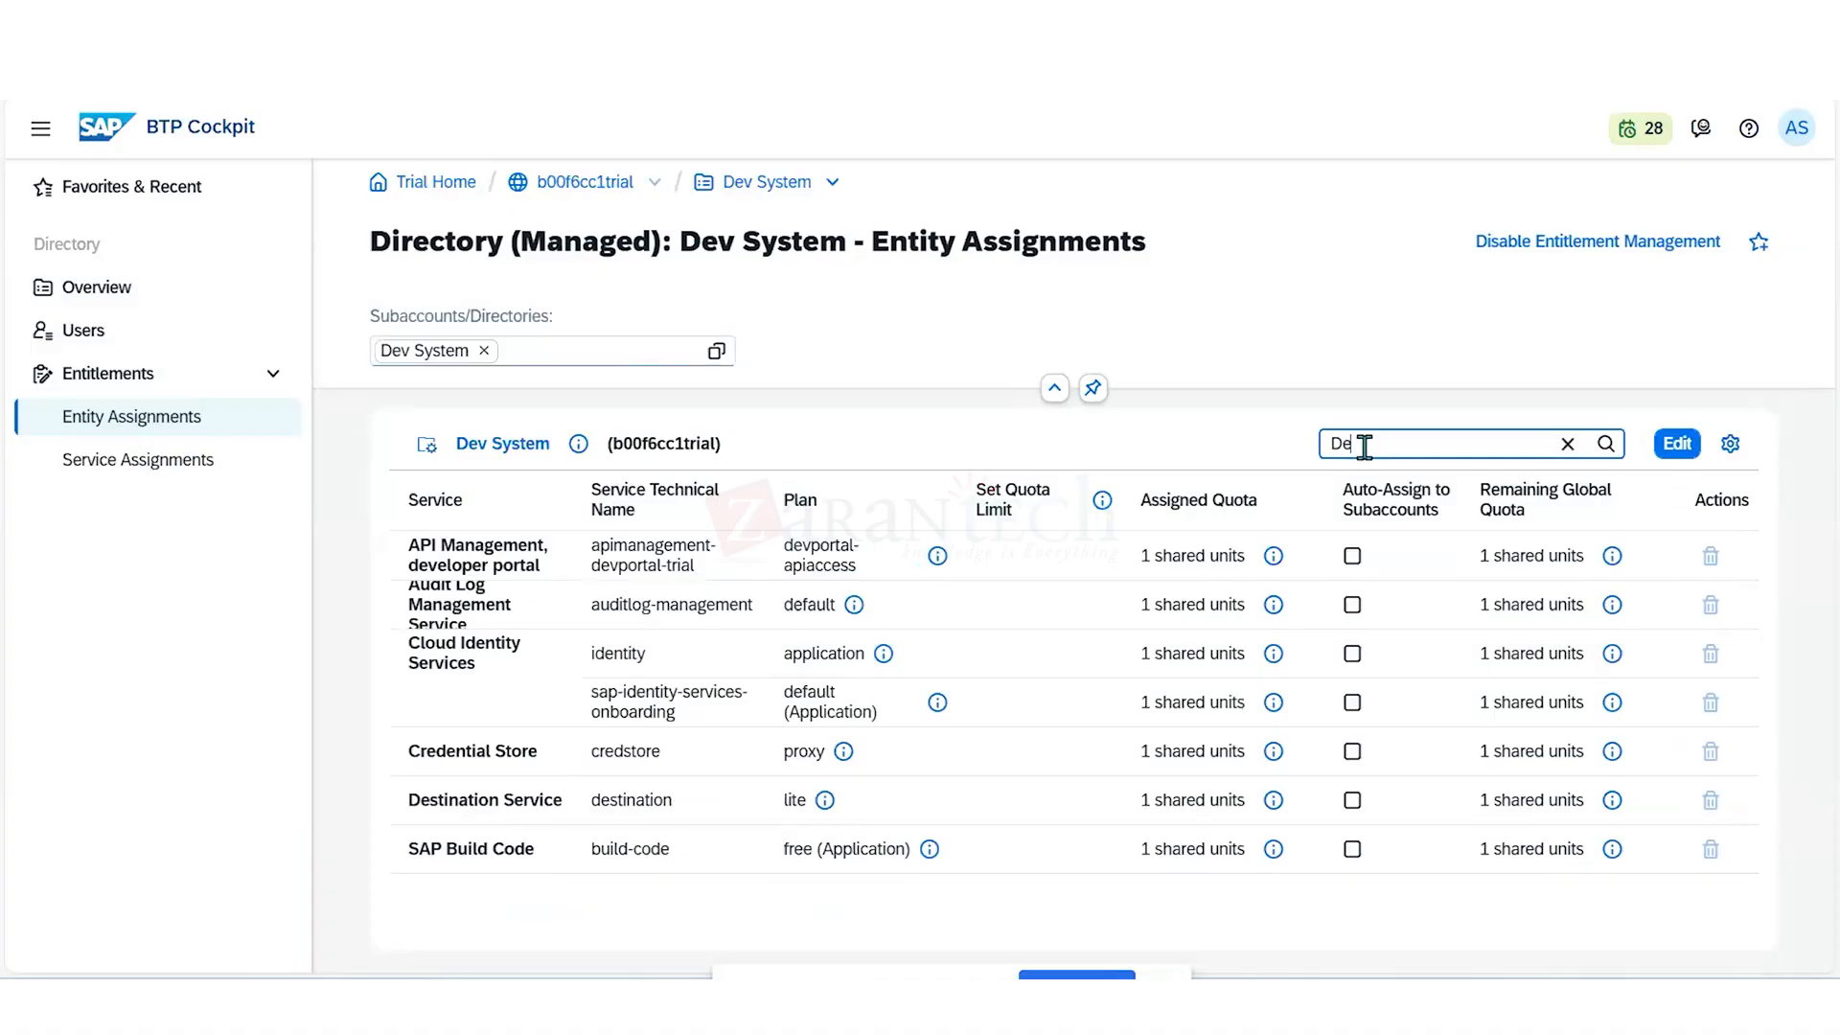
key("BackSpace")
key("BackSpace")
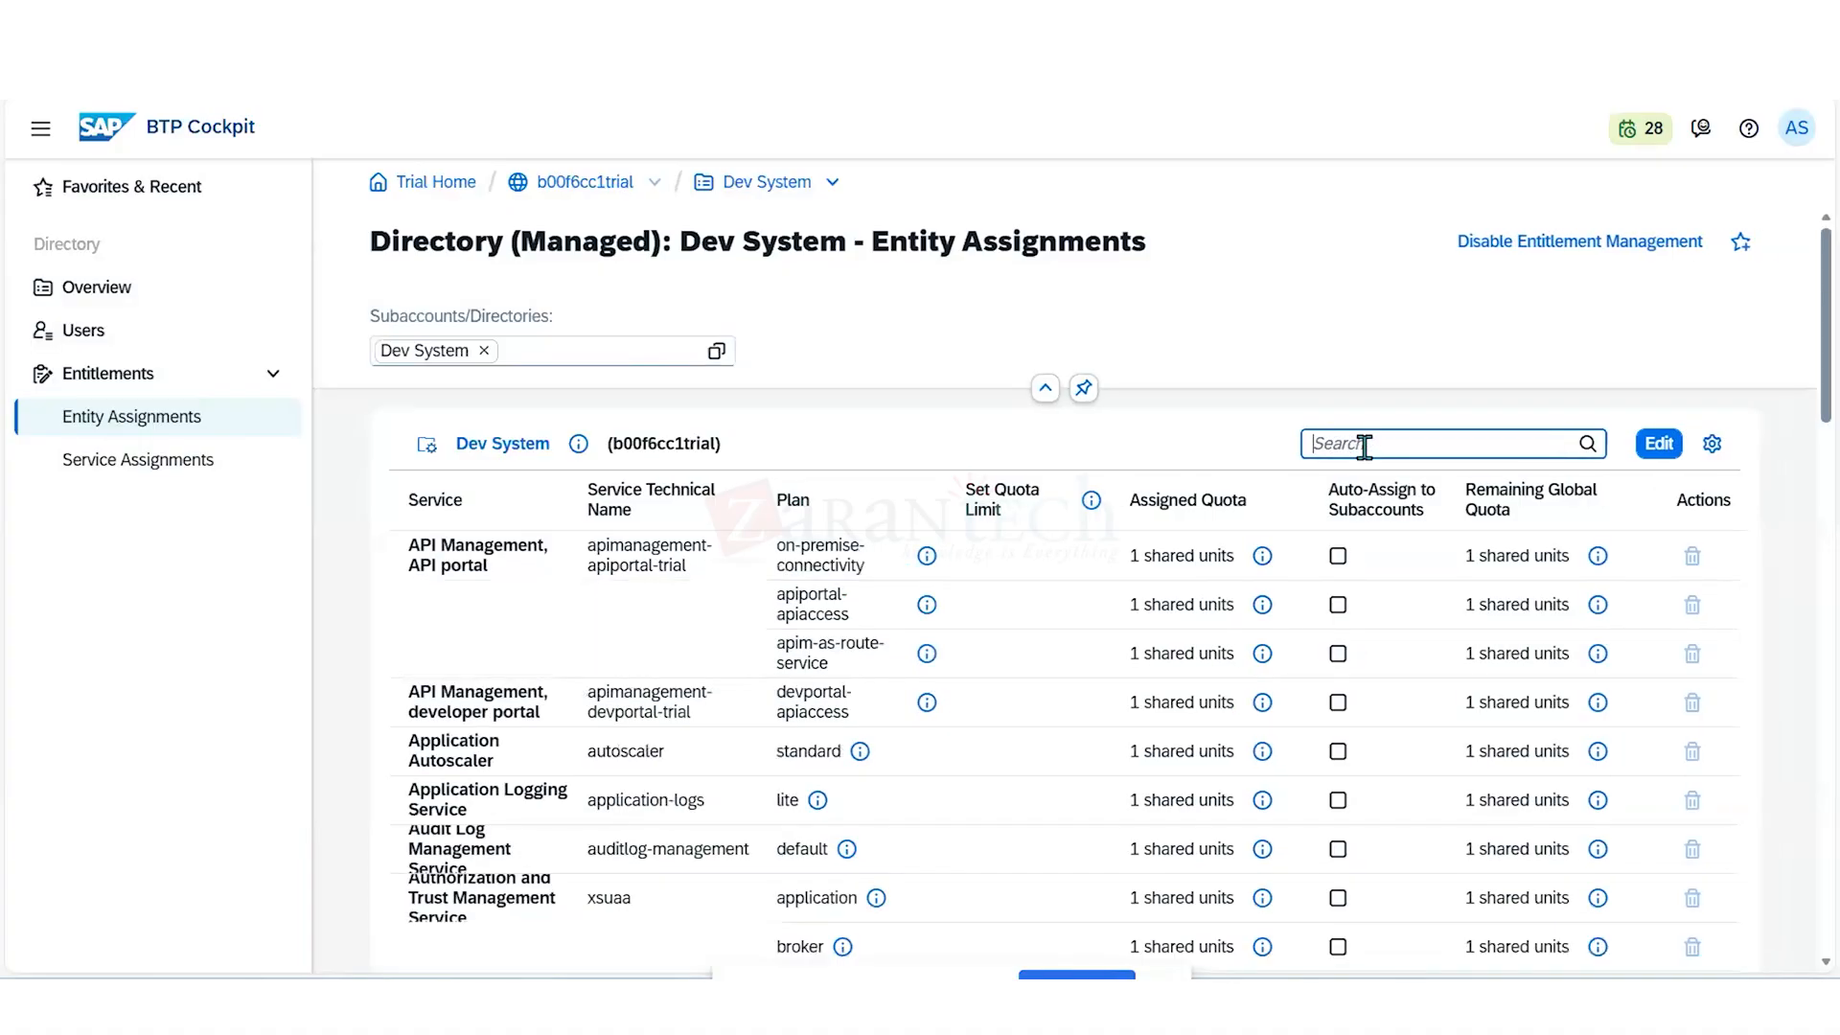
type("Clo")
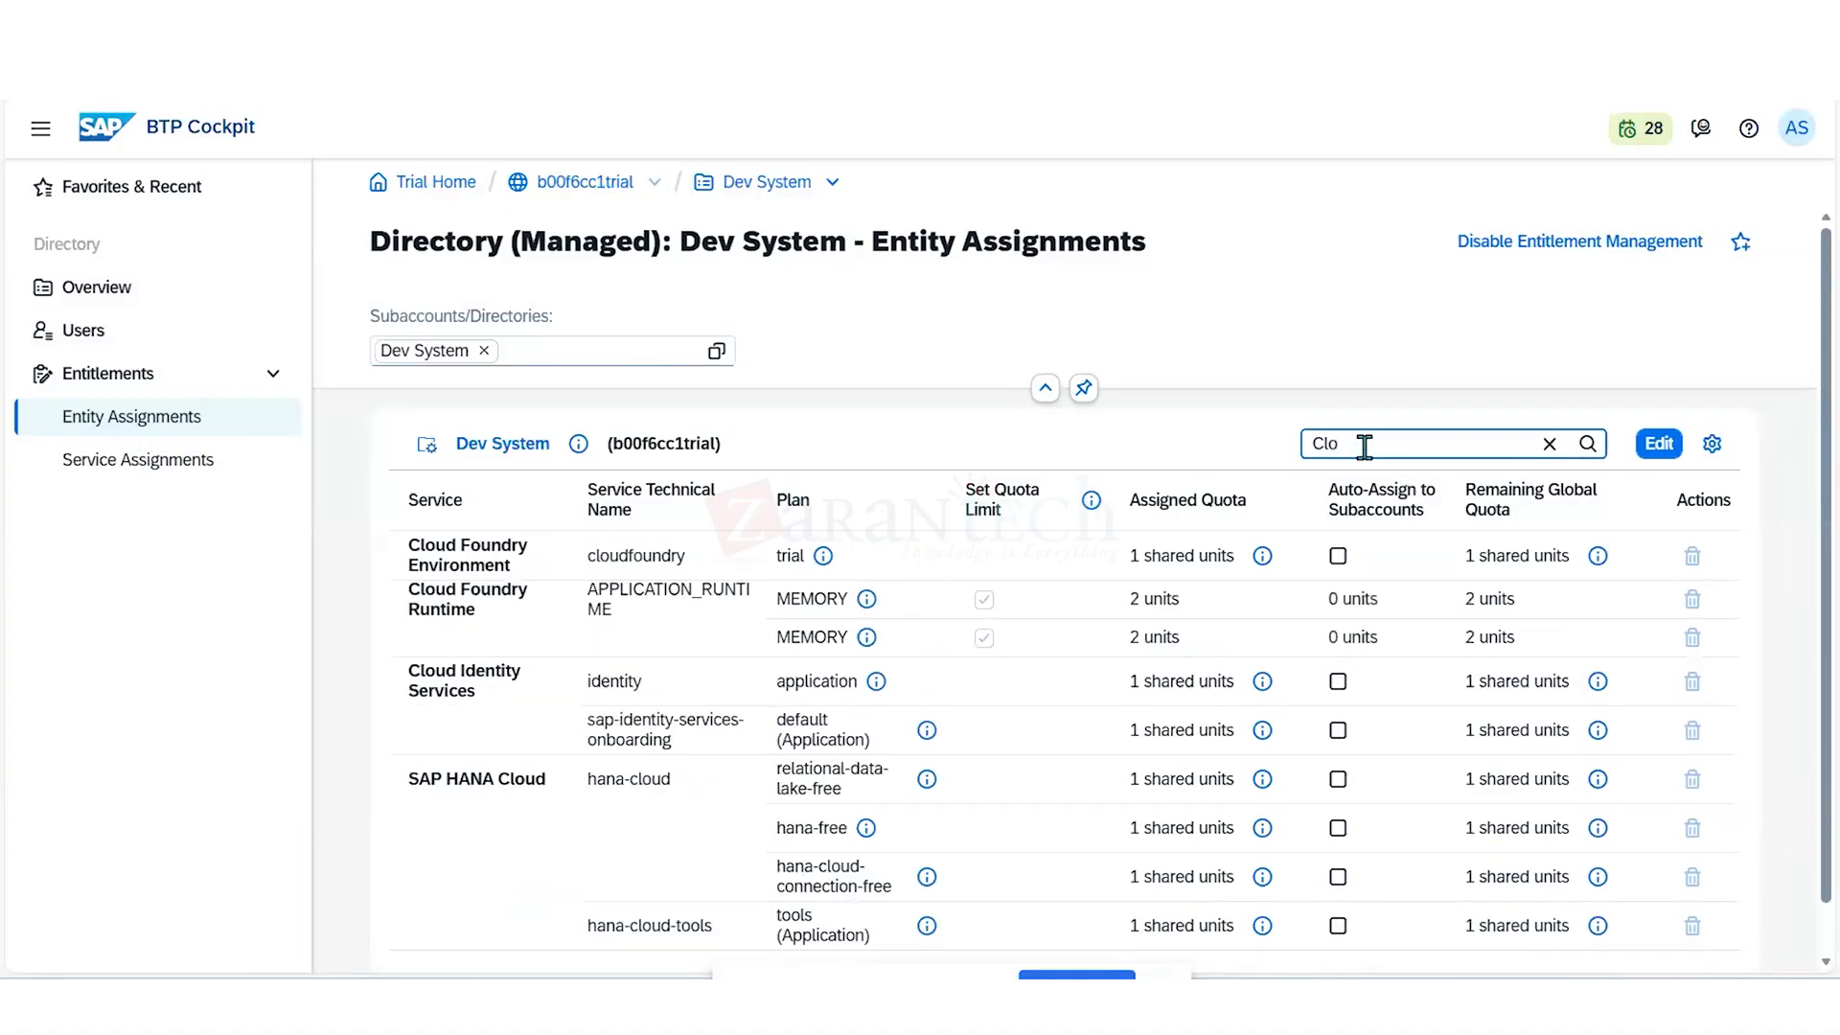
type("ud")
- Add the App Development & Automation and Integration Services subaccounts to the entities shown in the entity assignments
left_click(716, 351)
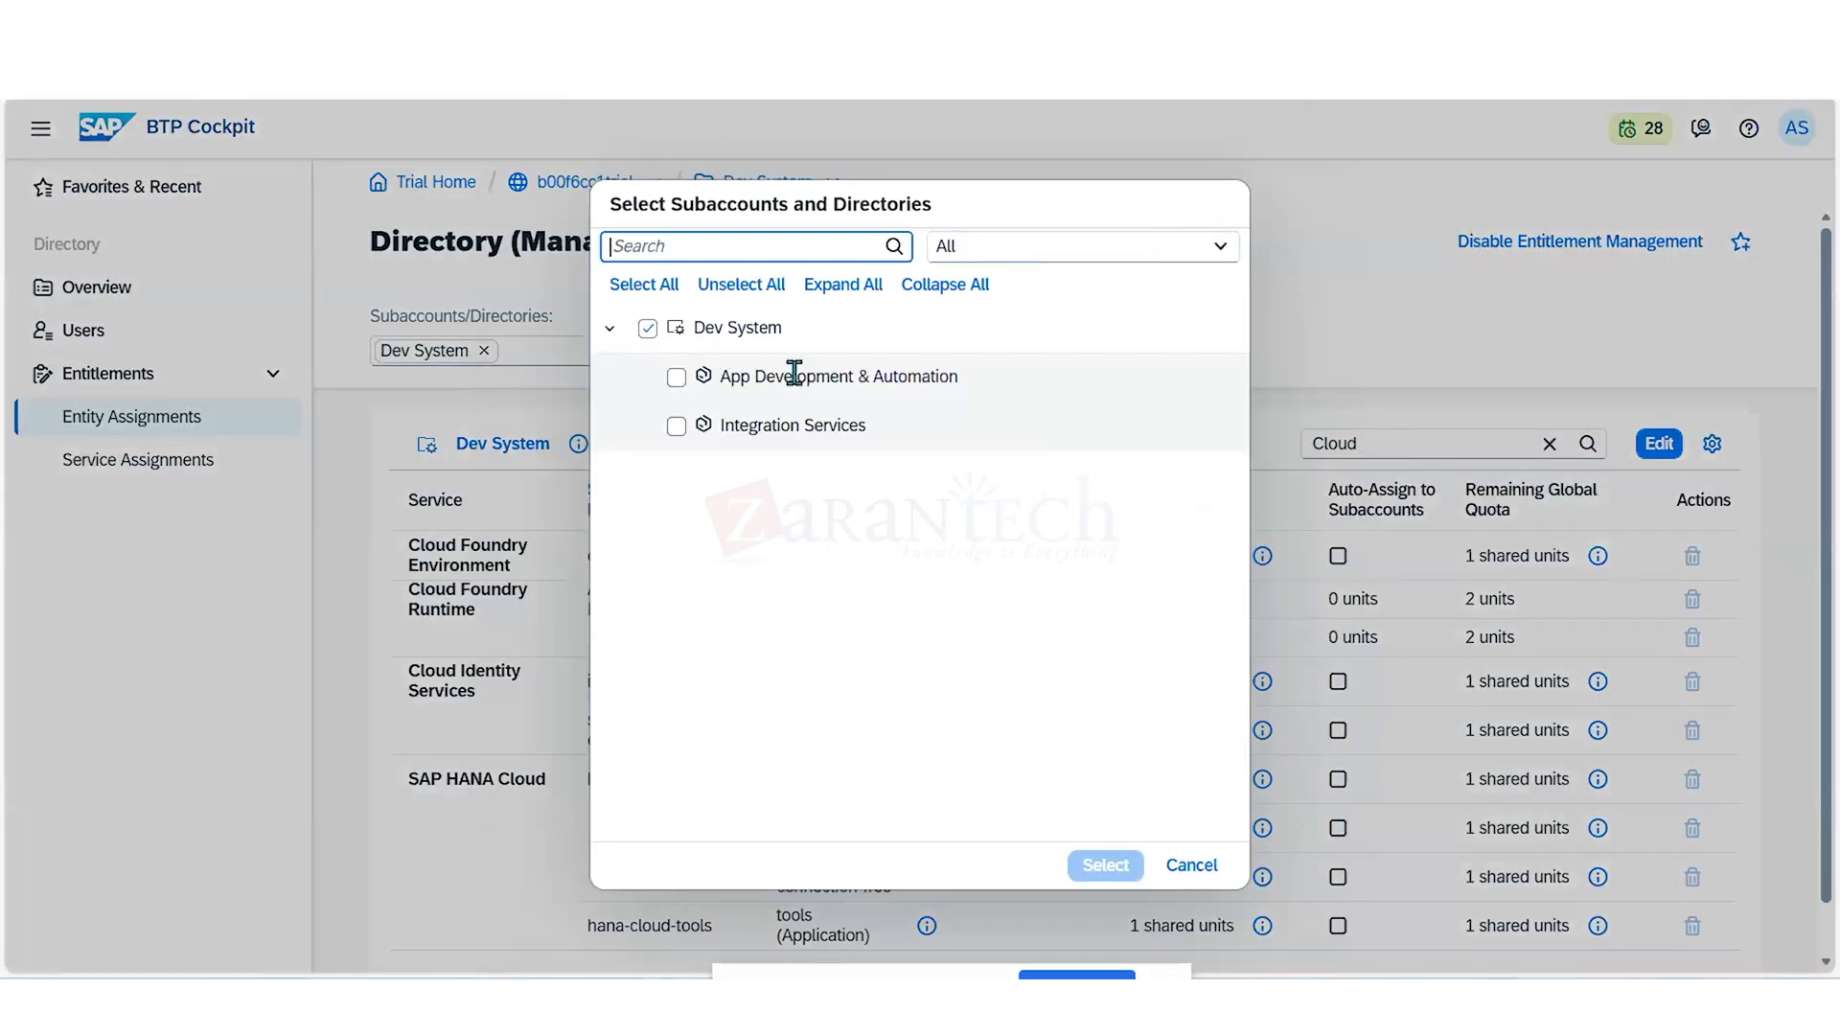
left_click(676, 376)
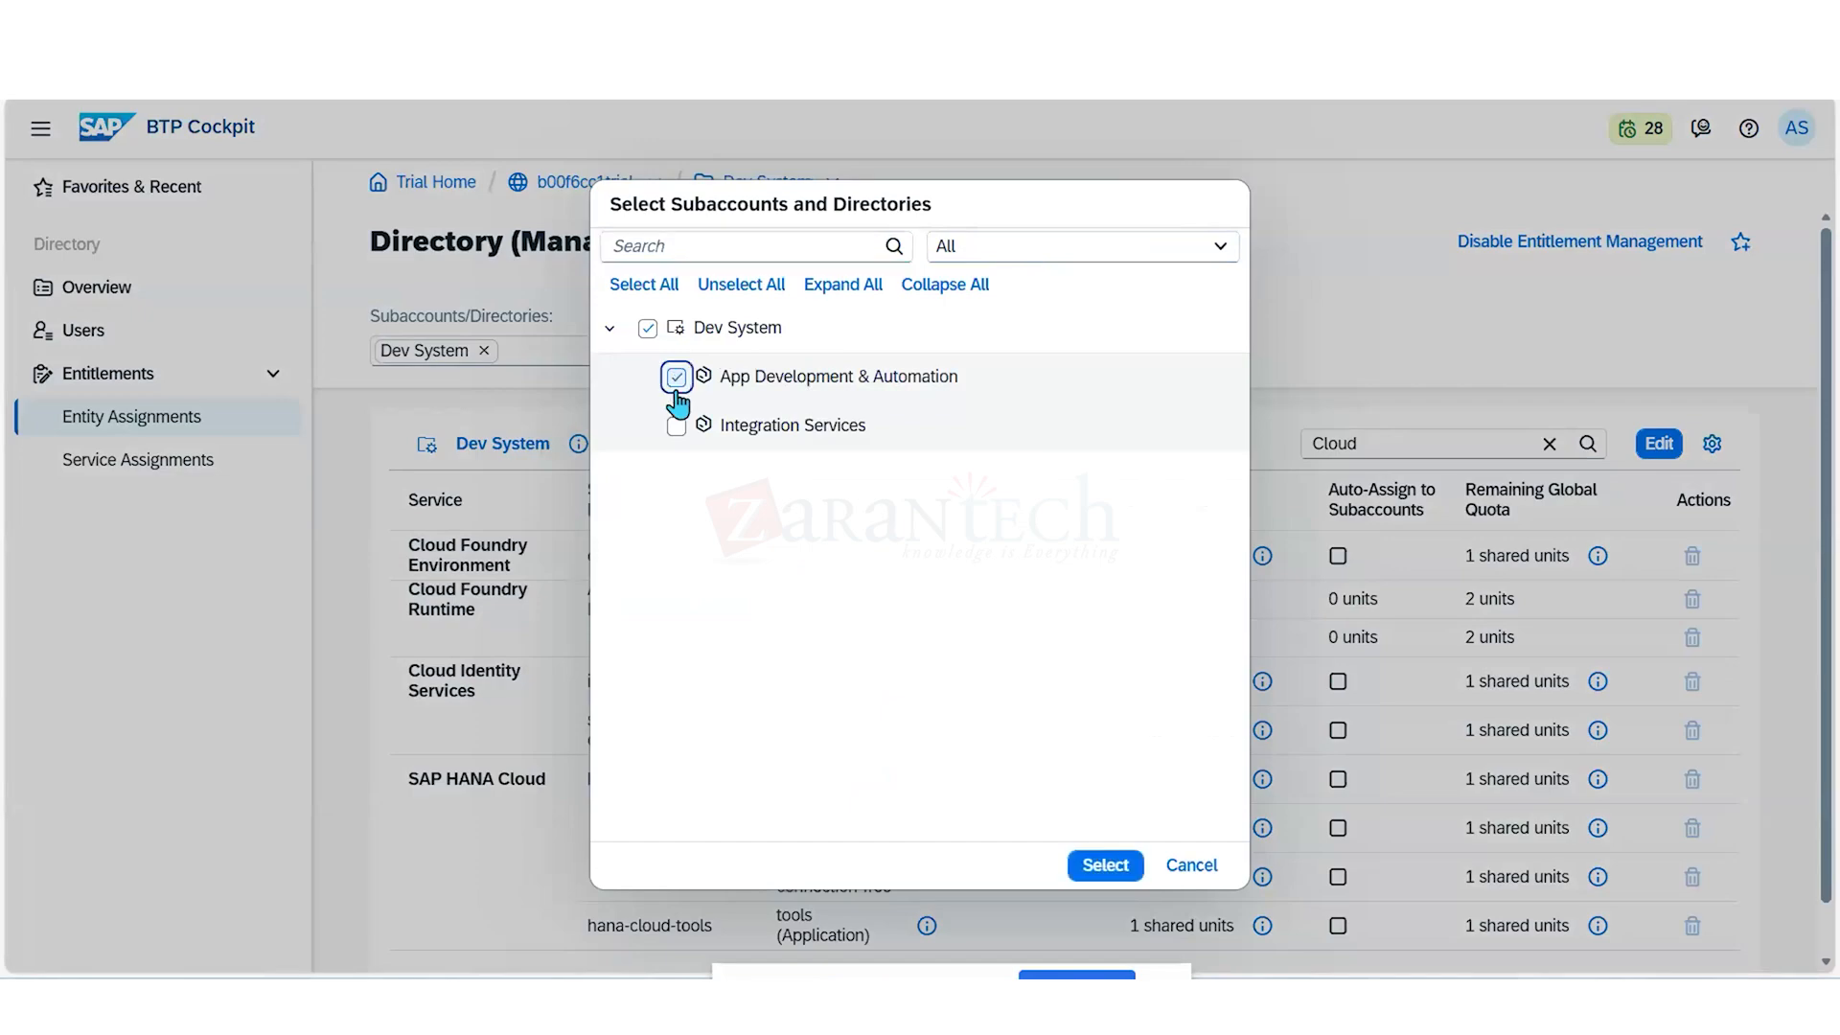
left_click(1119, 872)
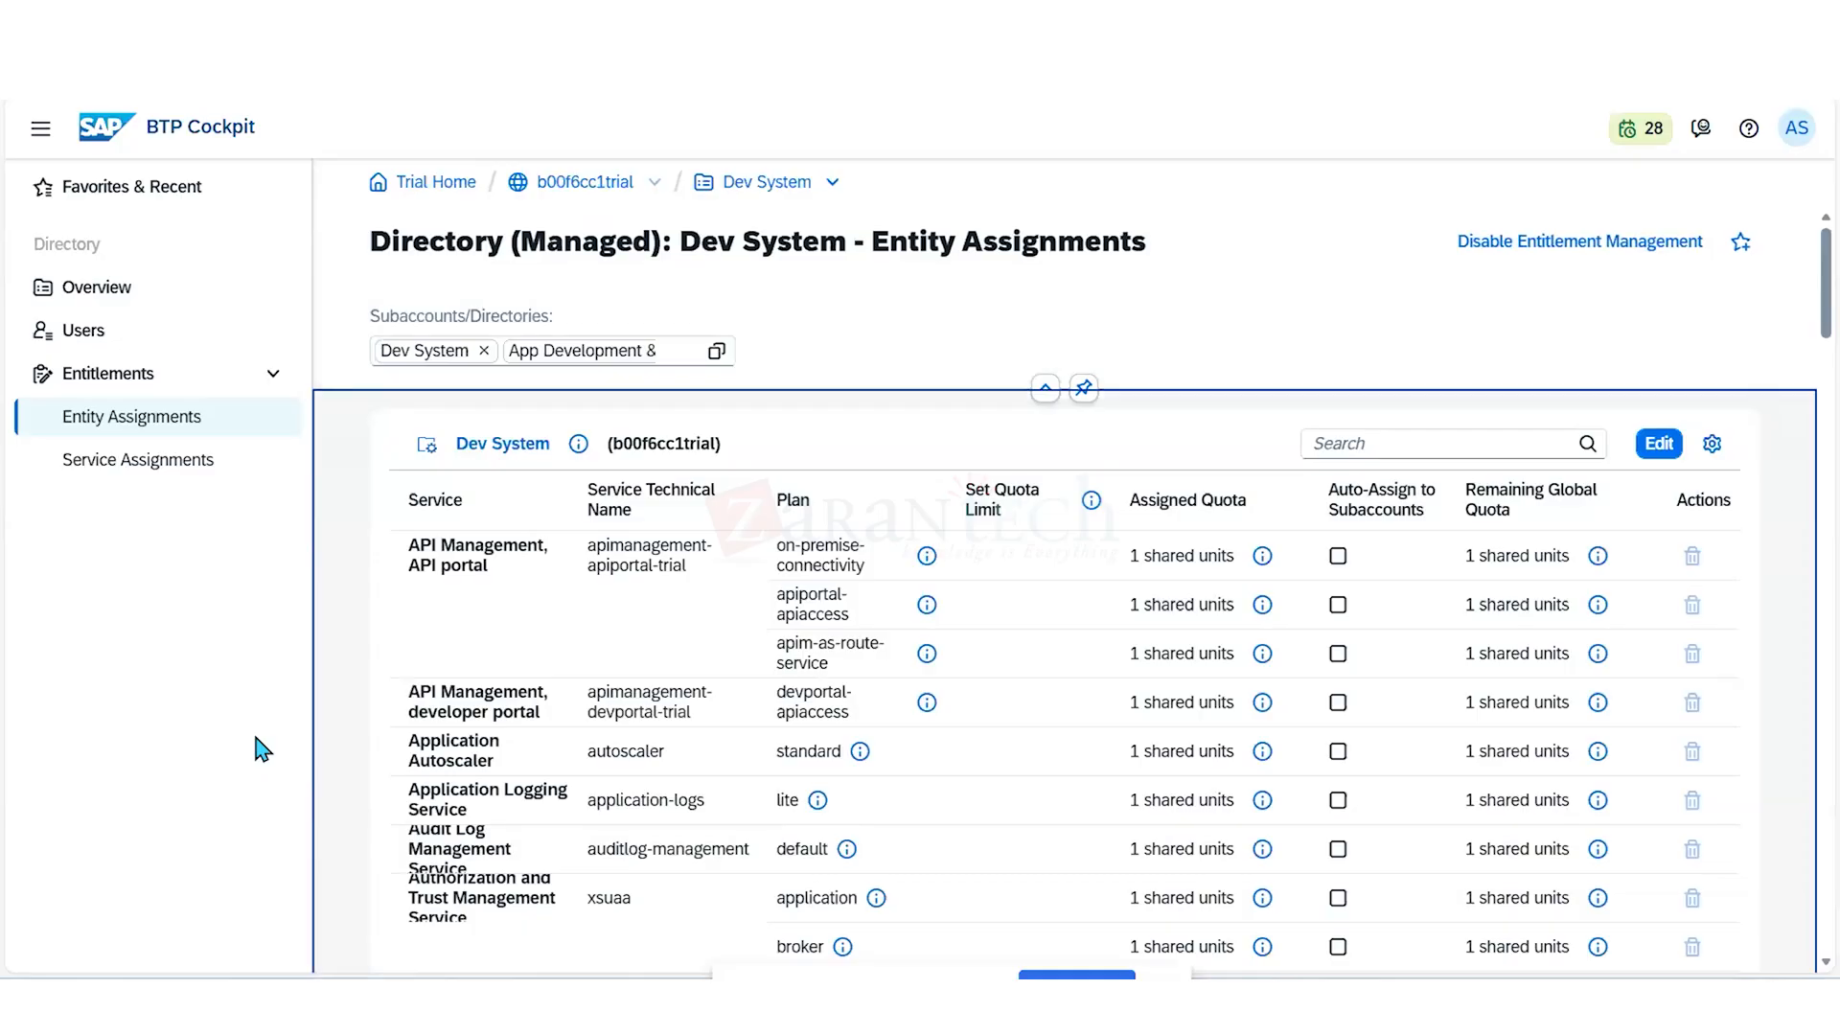
- Examine the Dev System directory's service plans and quotas down to the App Development & Automation subaccount's entitlements
scroll(636, 793, "down", 5)
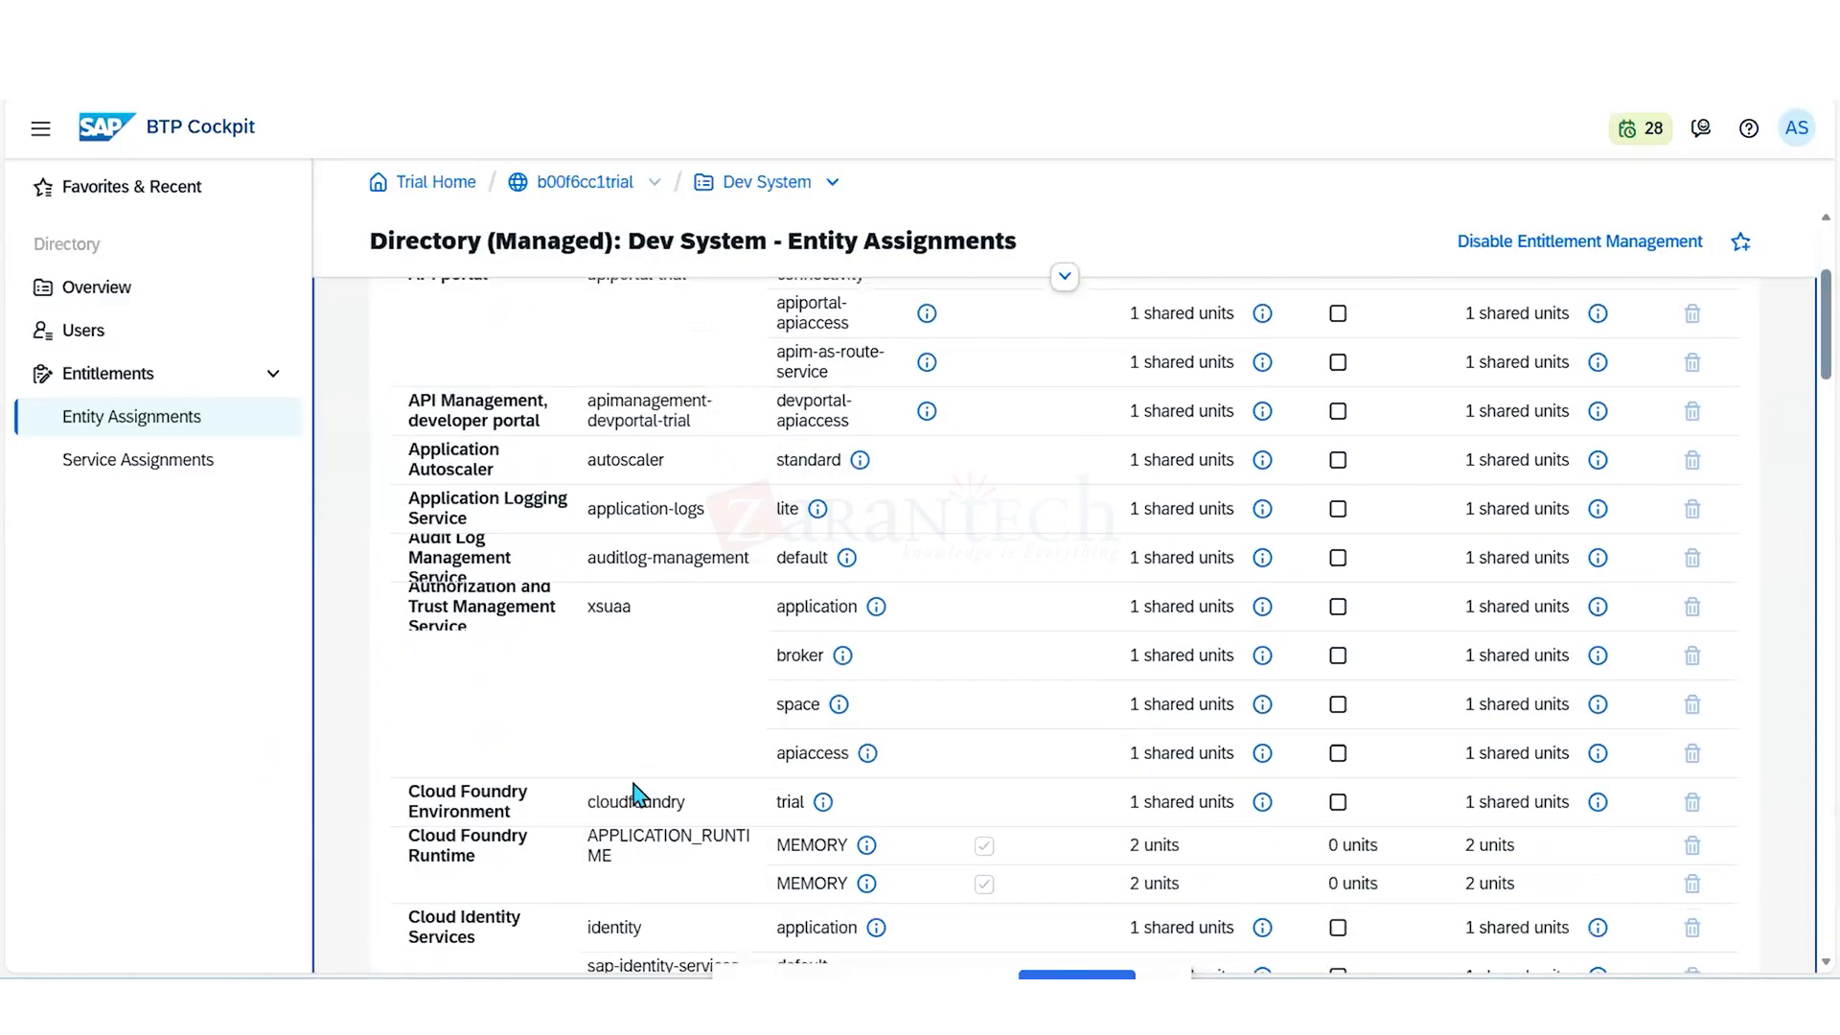
scroll(636, 792, "down", 2)
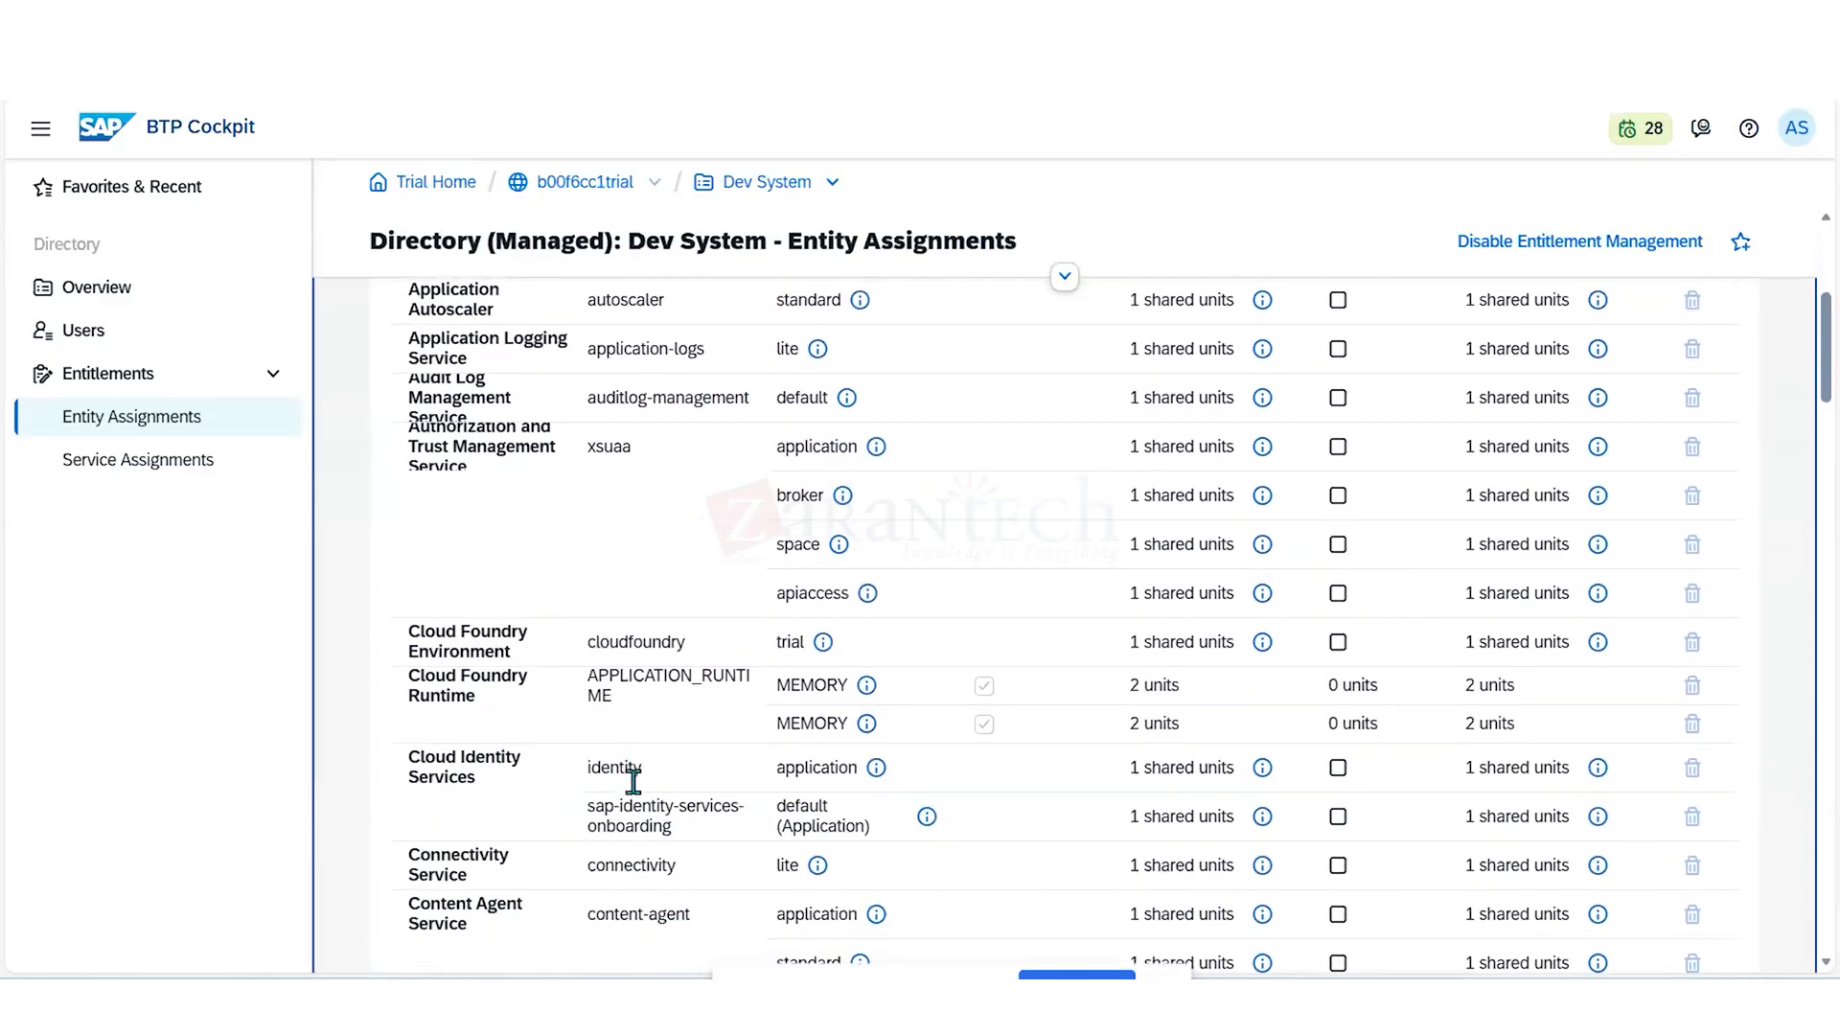
scroll(633, 781, "down", 4)
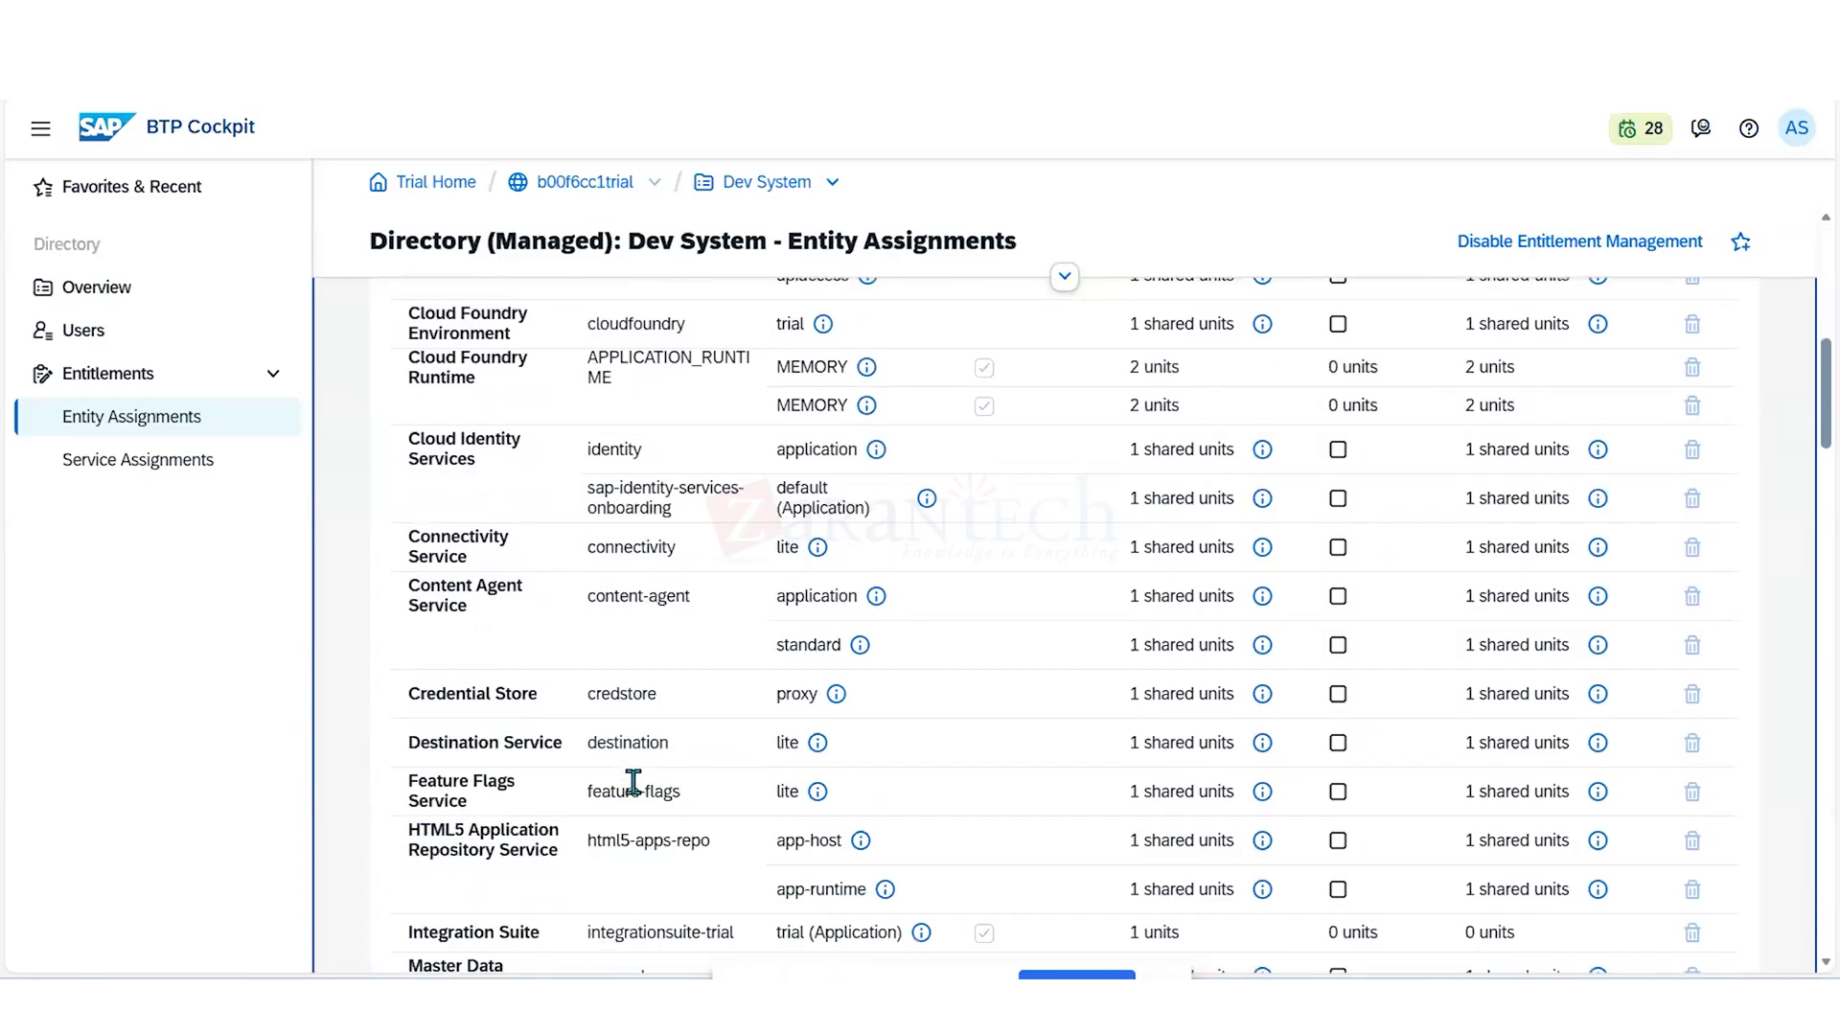
scroll(633, 781, "down", 1)
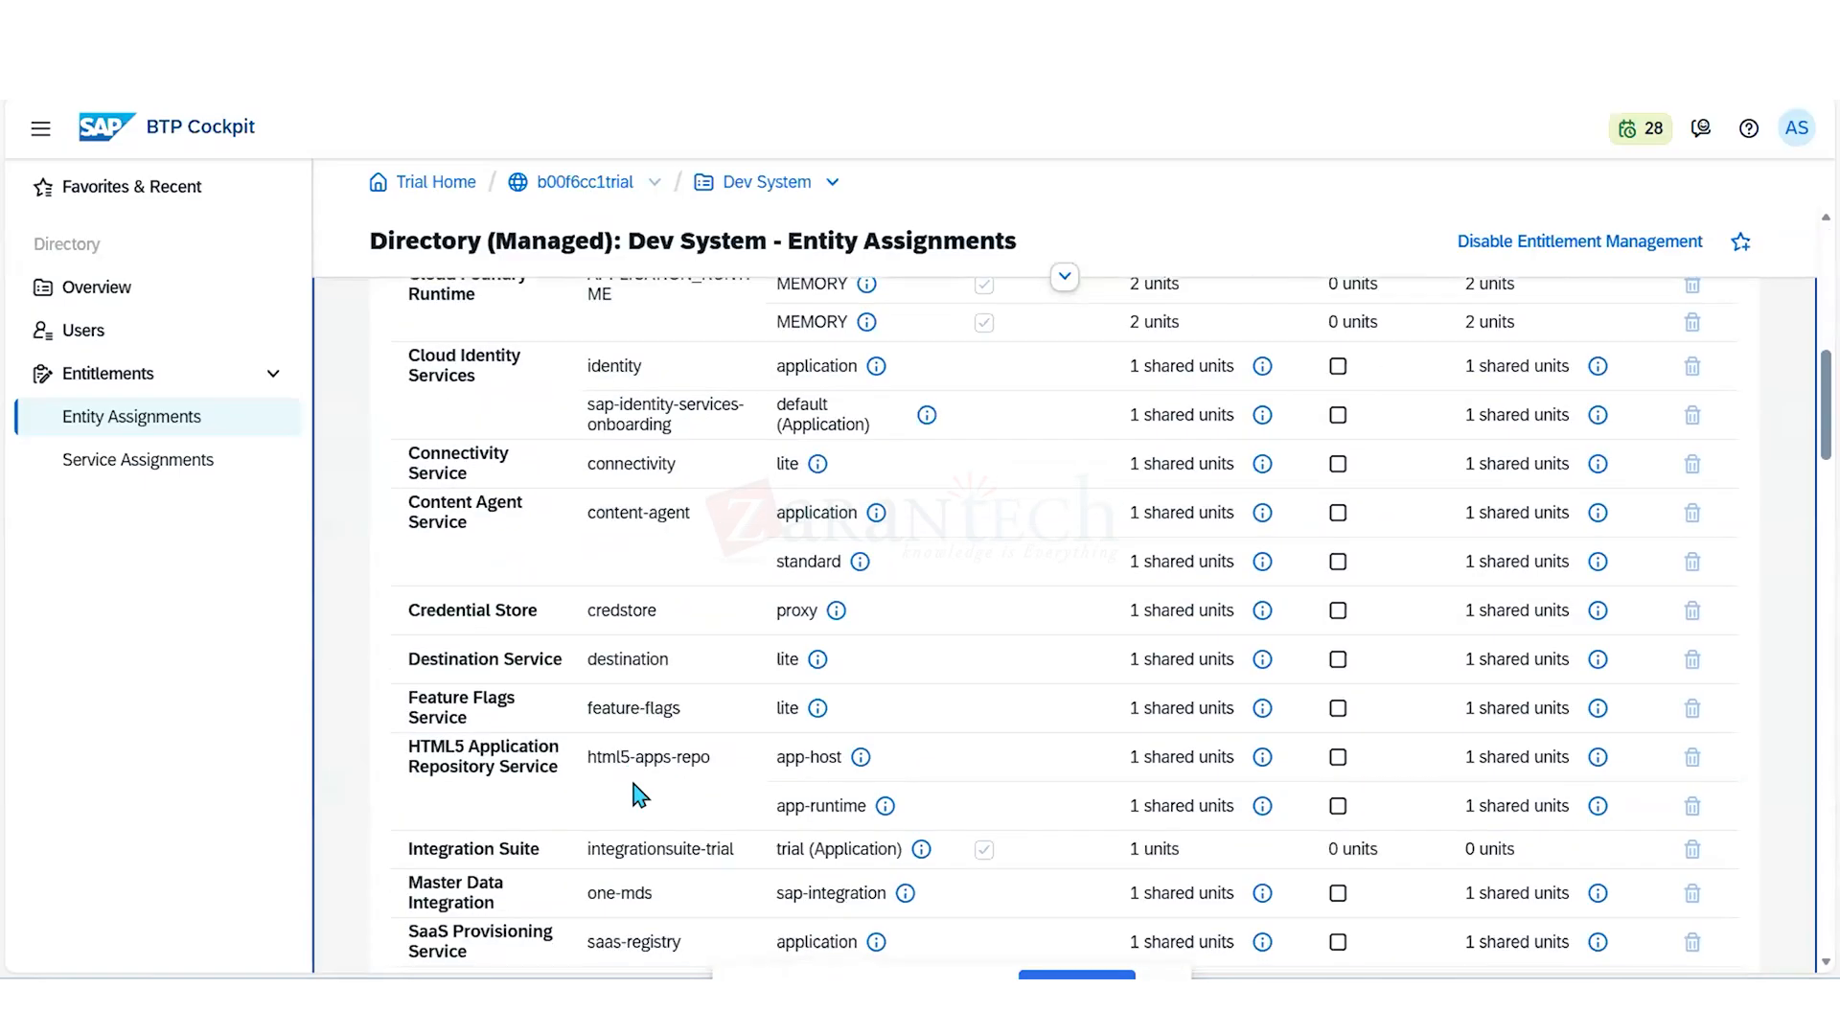
scroll(639, 794, "up", 8)
scroll(637, 795, "down", 4)
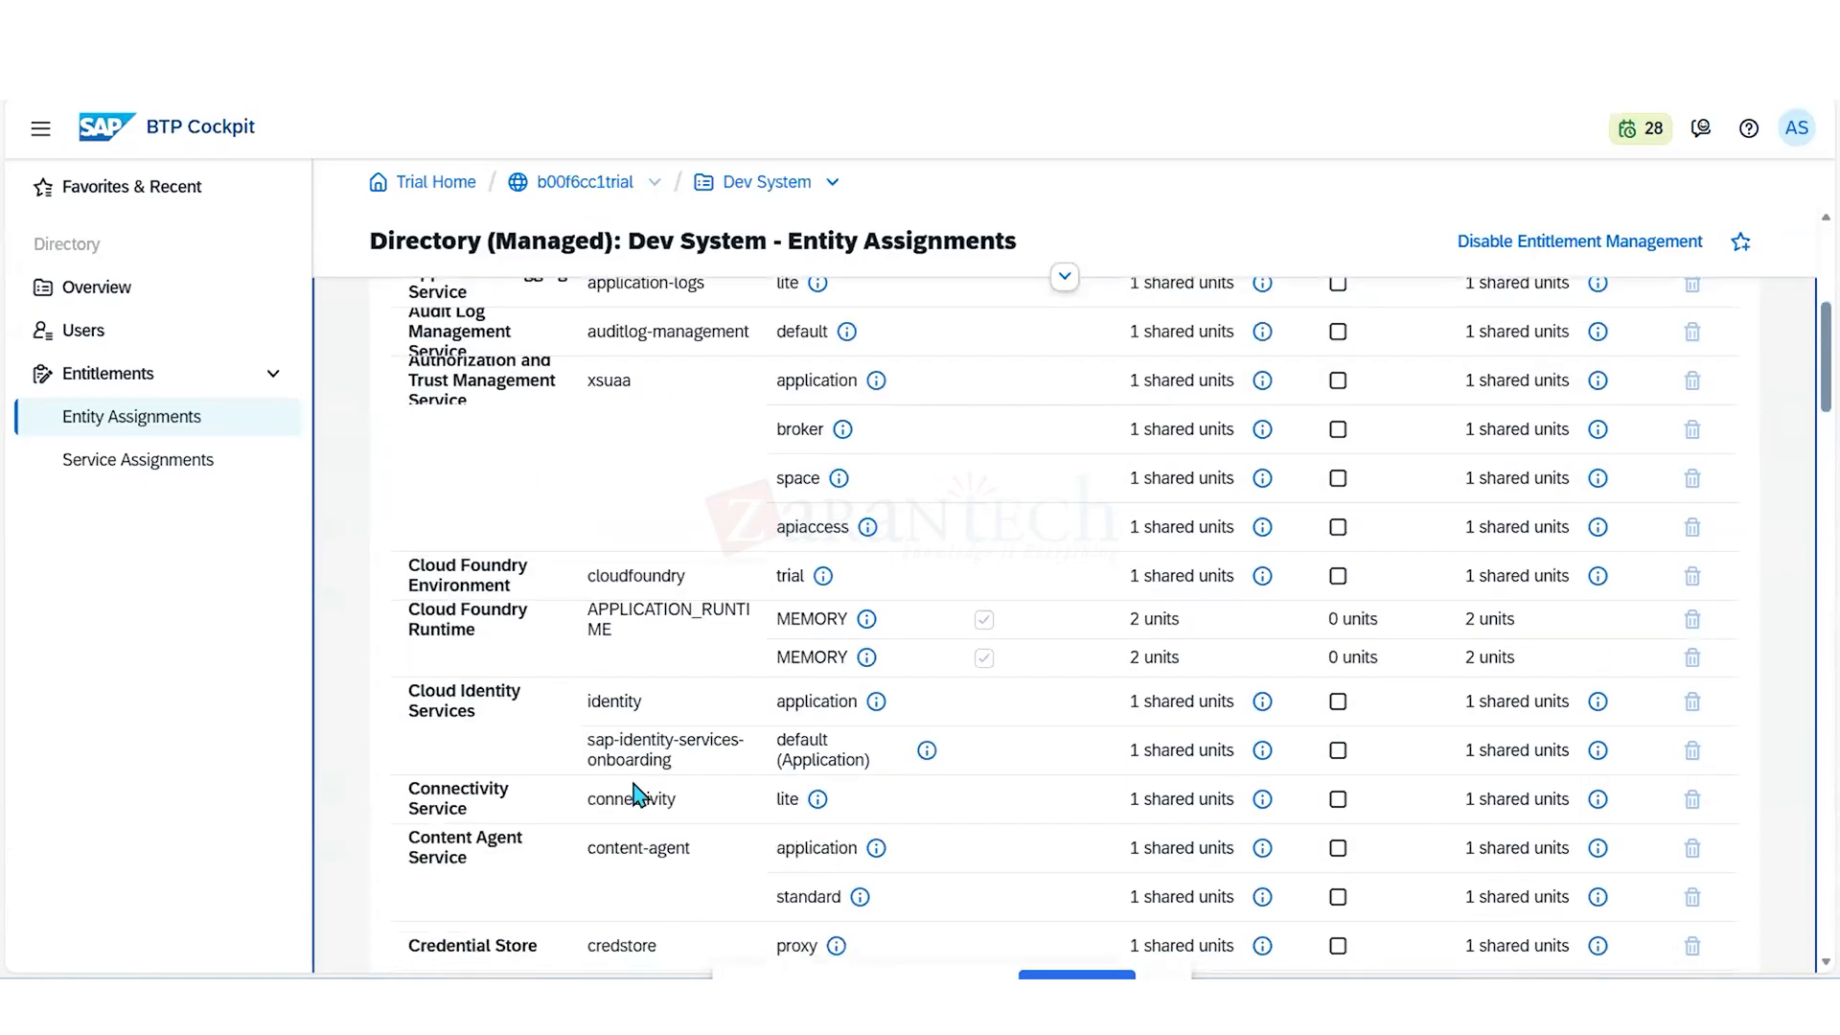
scroll(633, 794, "down", 6)
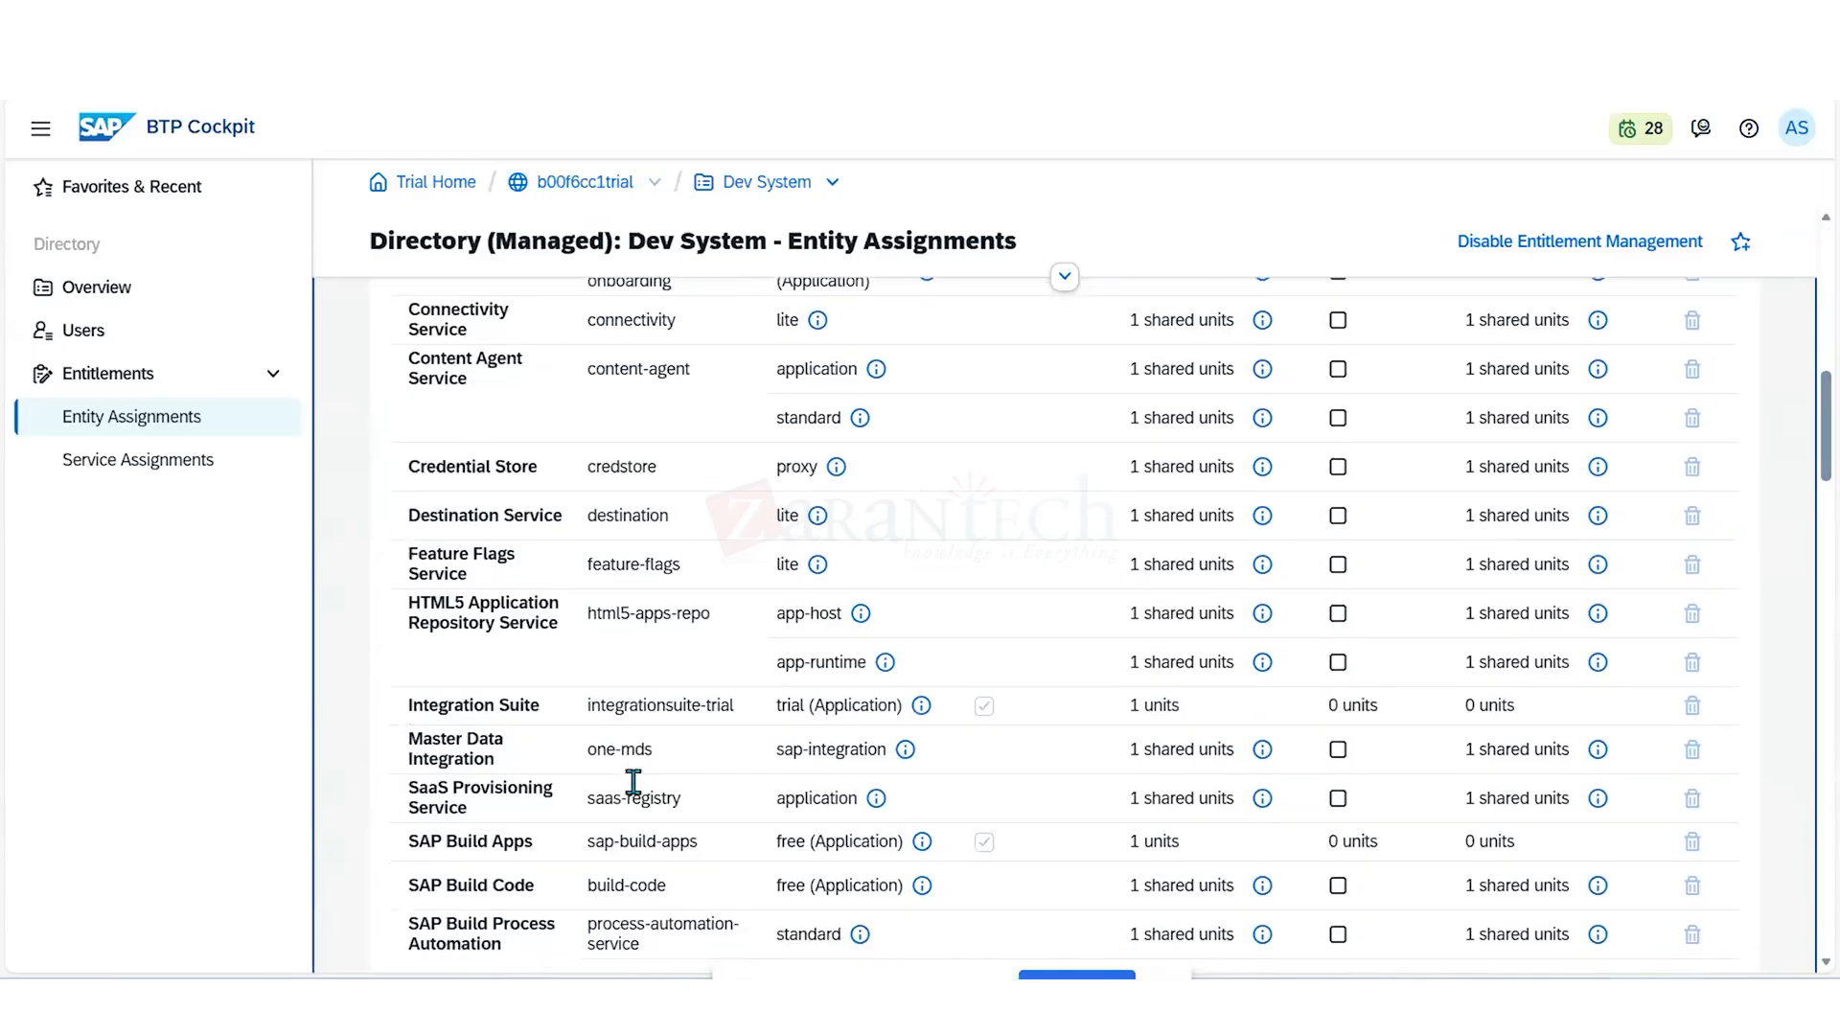
scroll(634, 781, "down", 3)
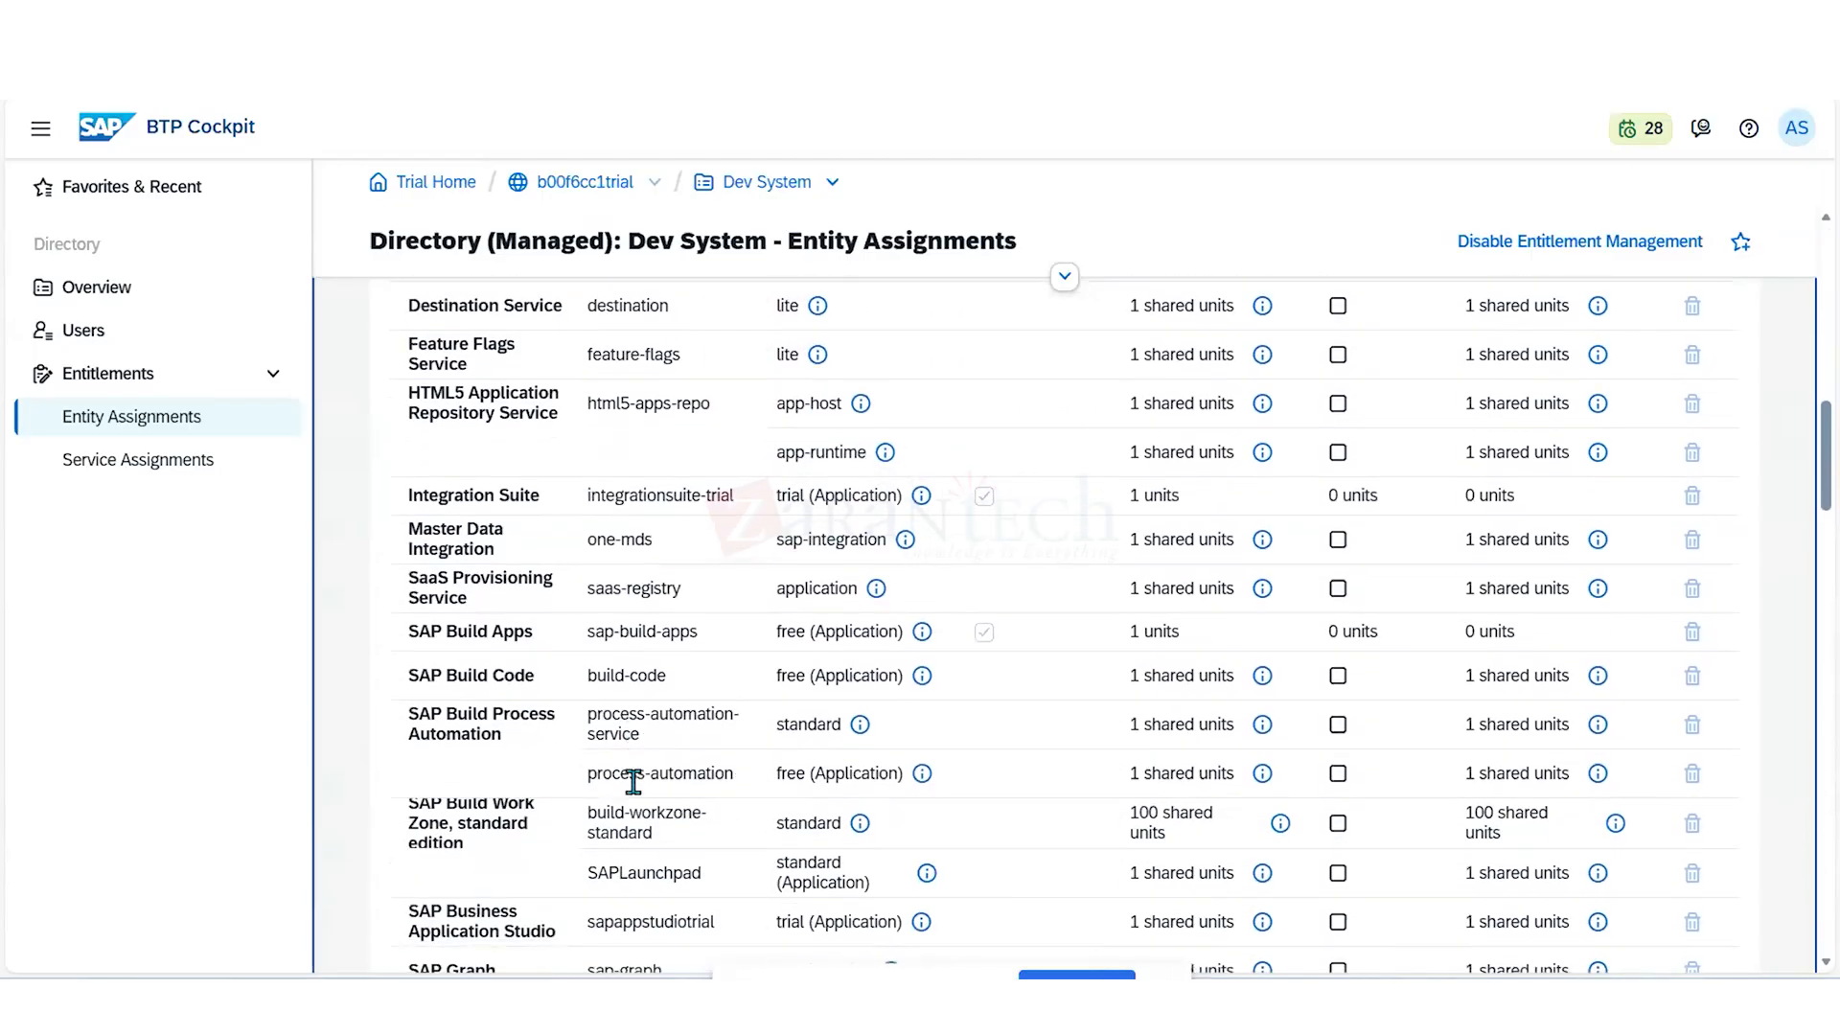
scroll(633, 781, "down", 15)
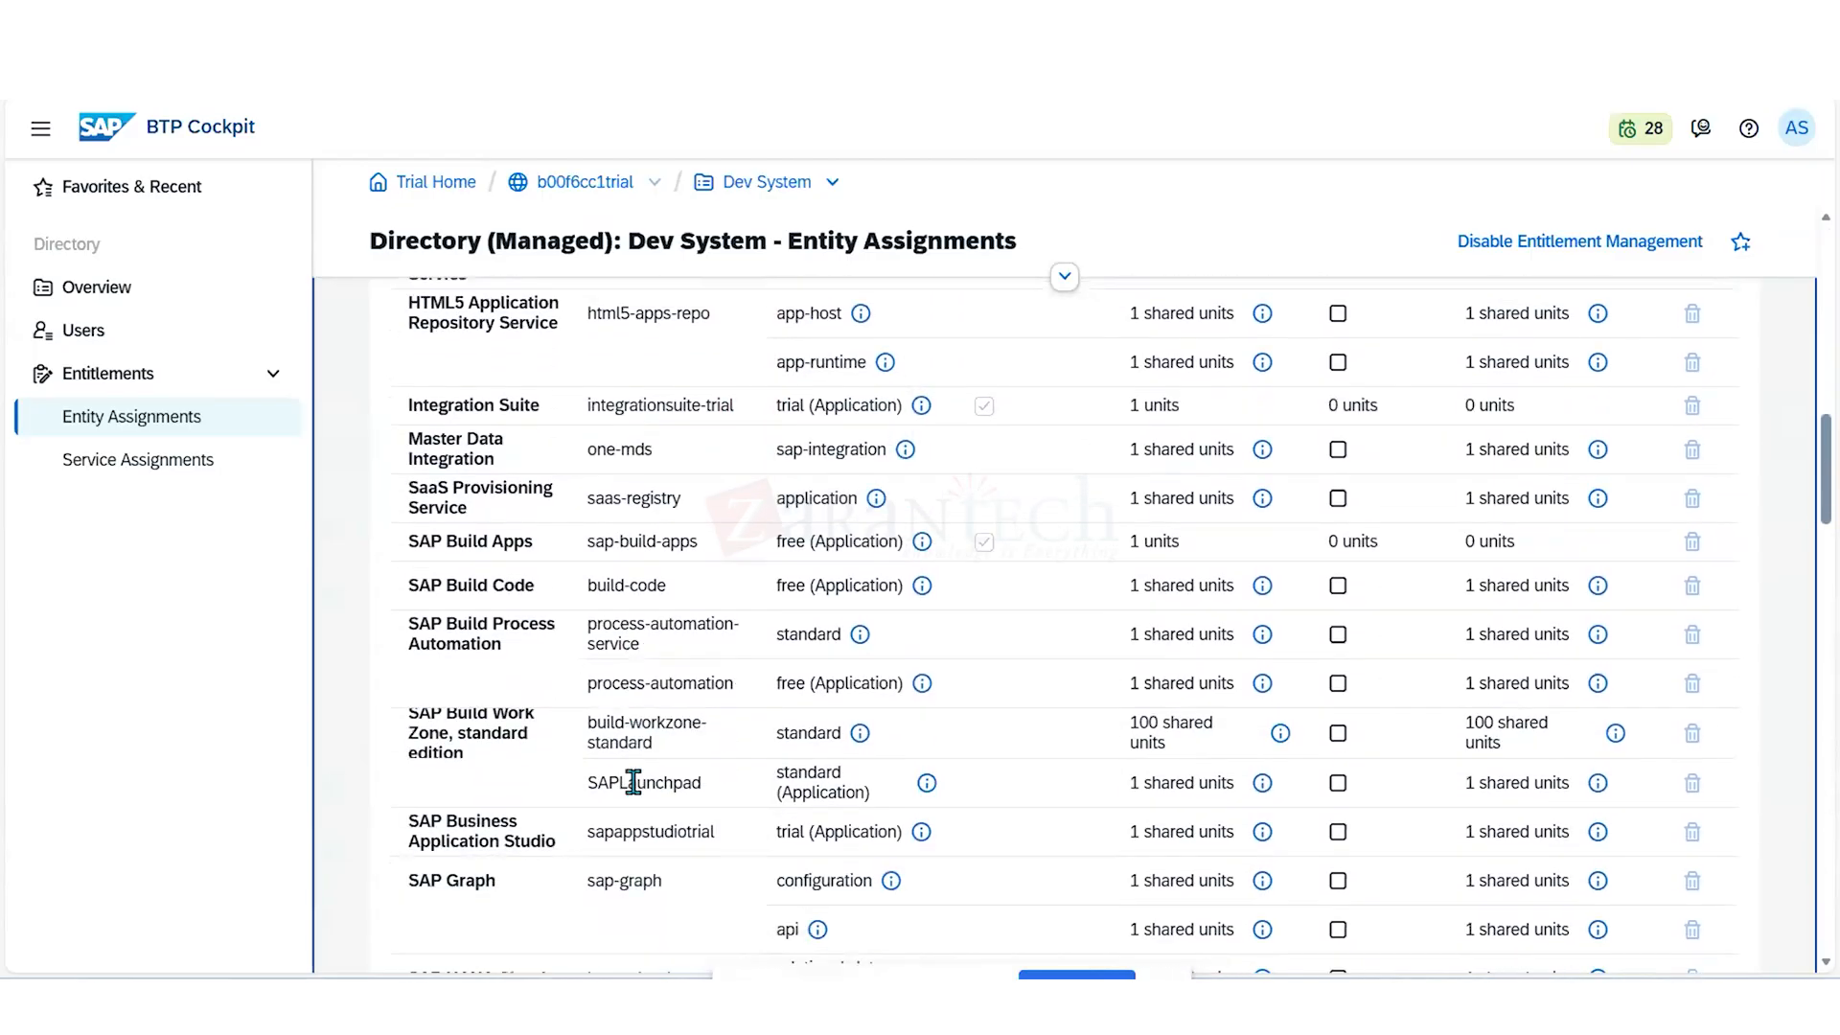
scroll(633, 783, "down", 5)
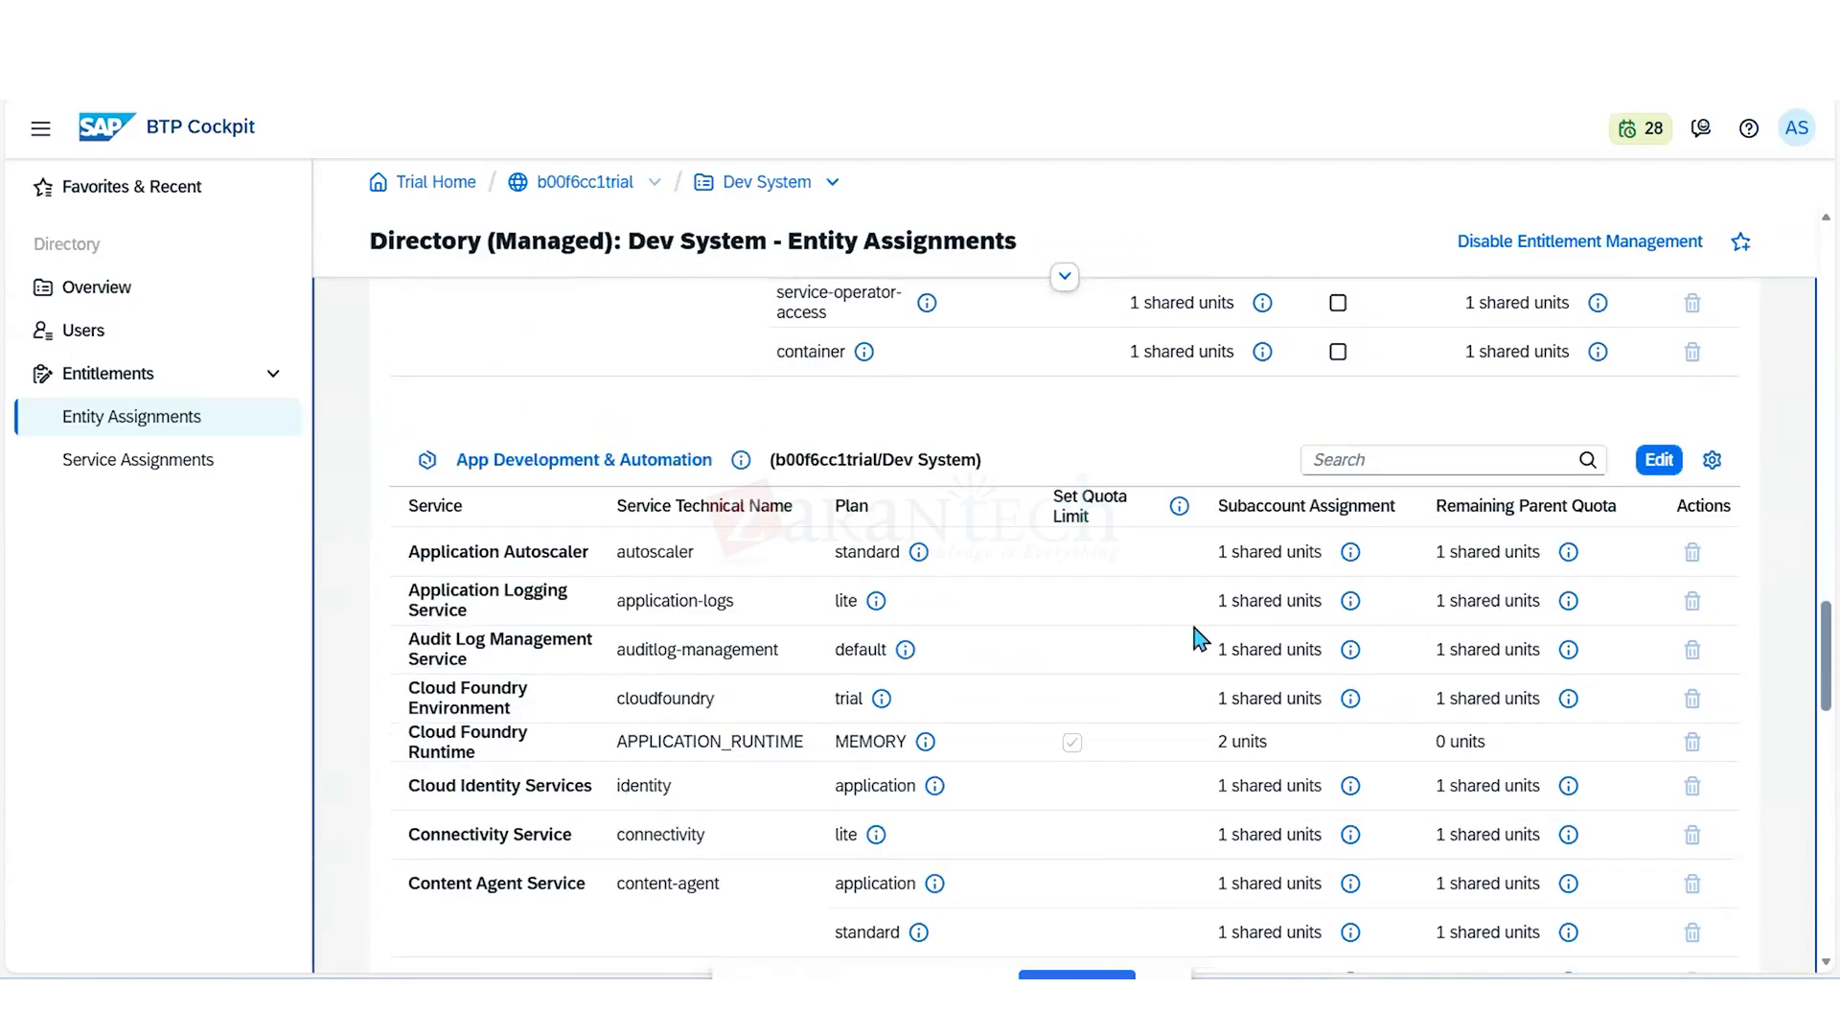
- Search the App Development & Automation subaccount's entitlements for "applict"
left_click(1362, 465)
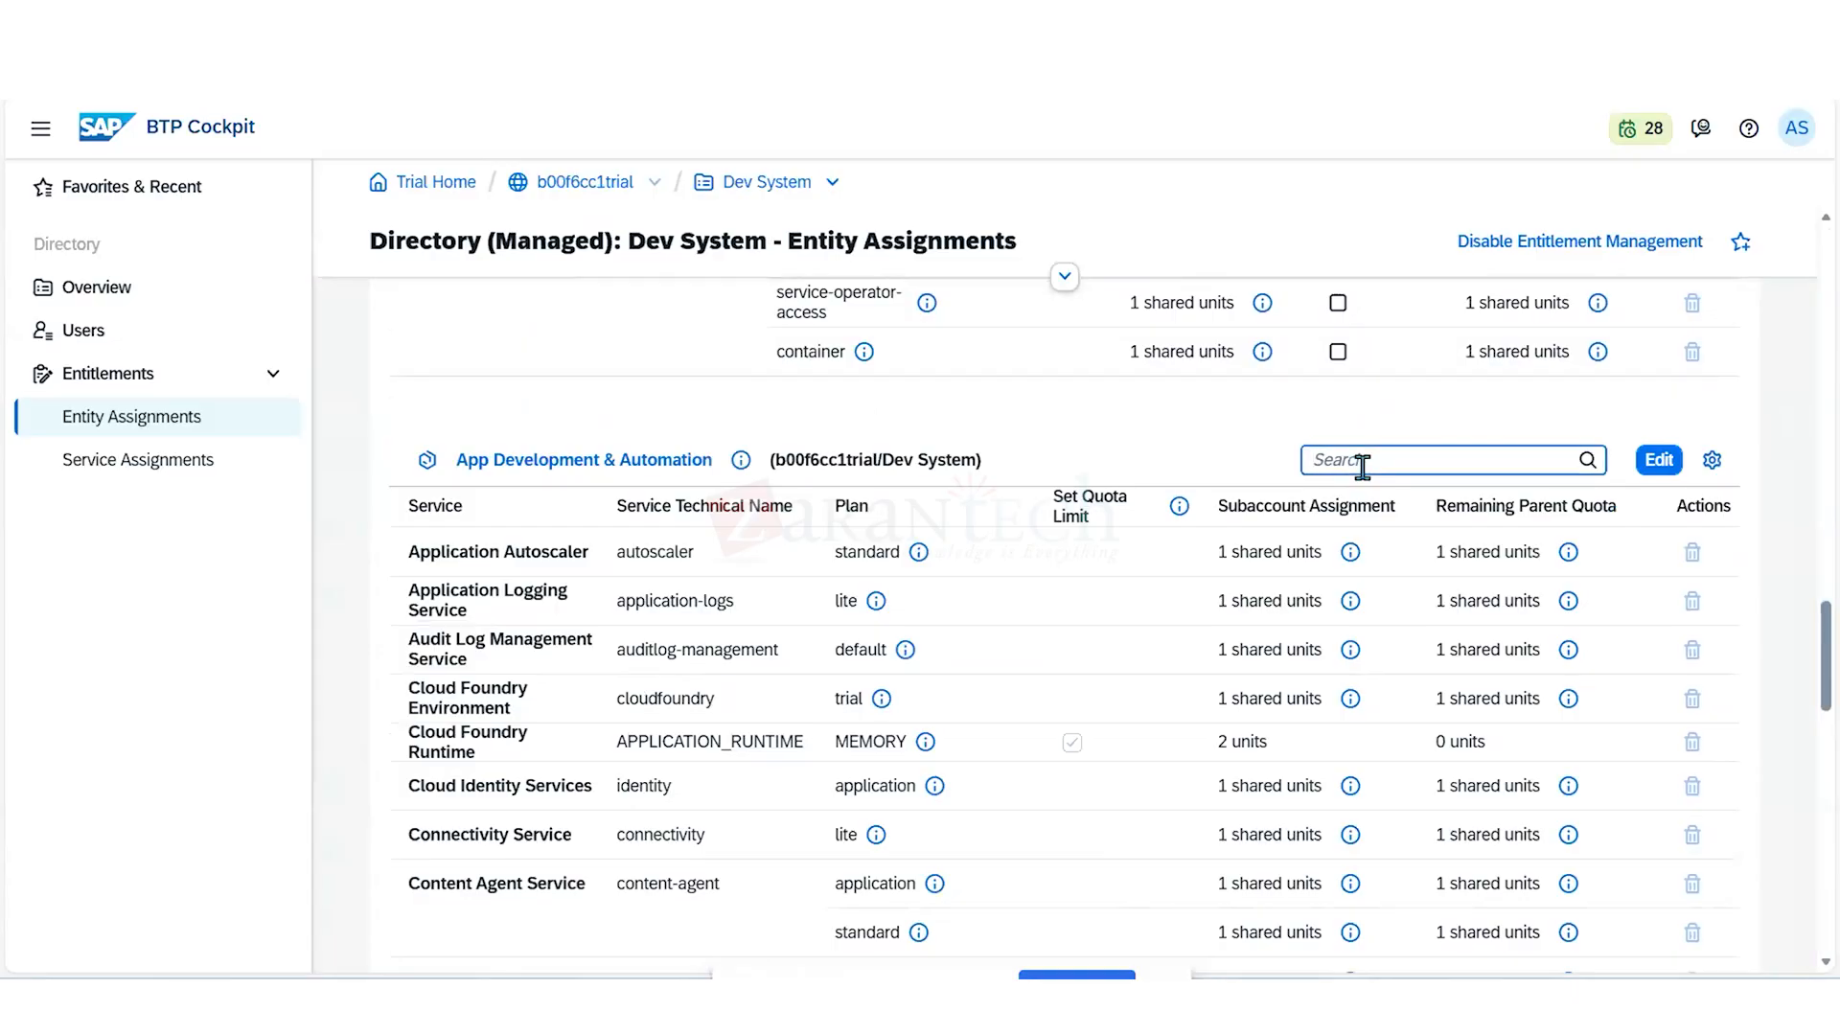
type("appl")
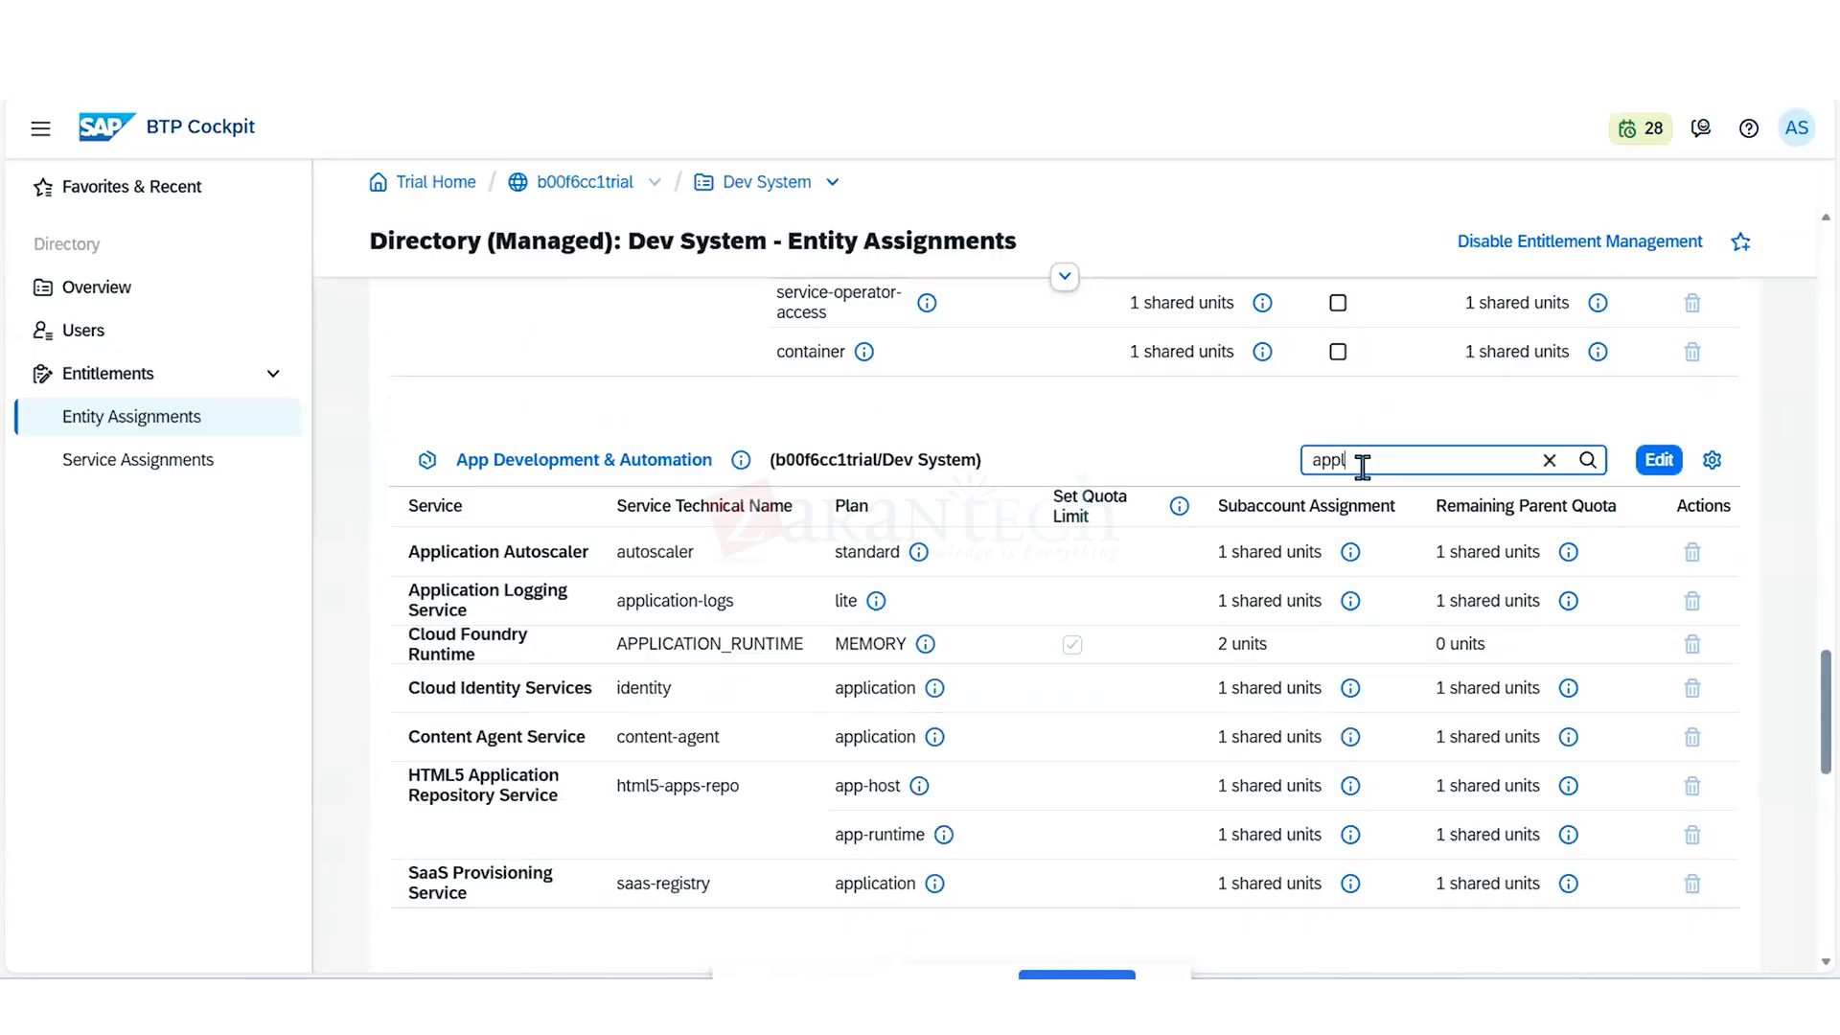
type("i")
type("c")
type("ati")
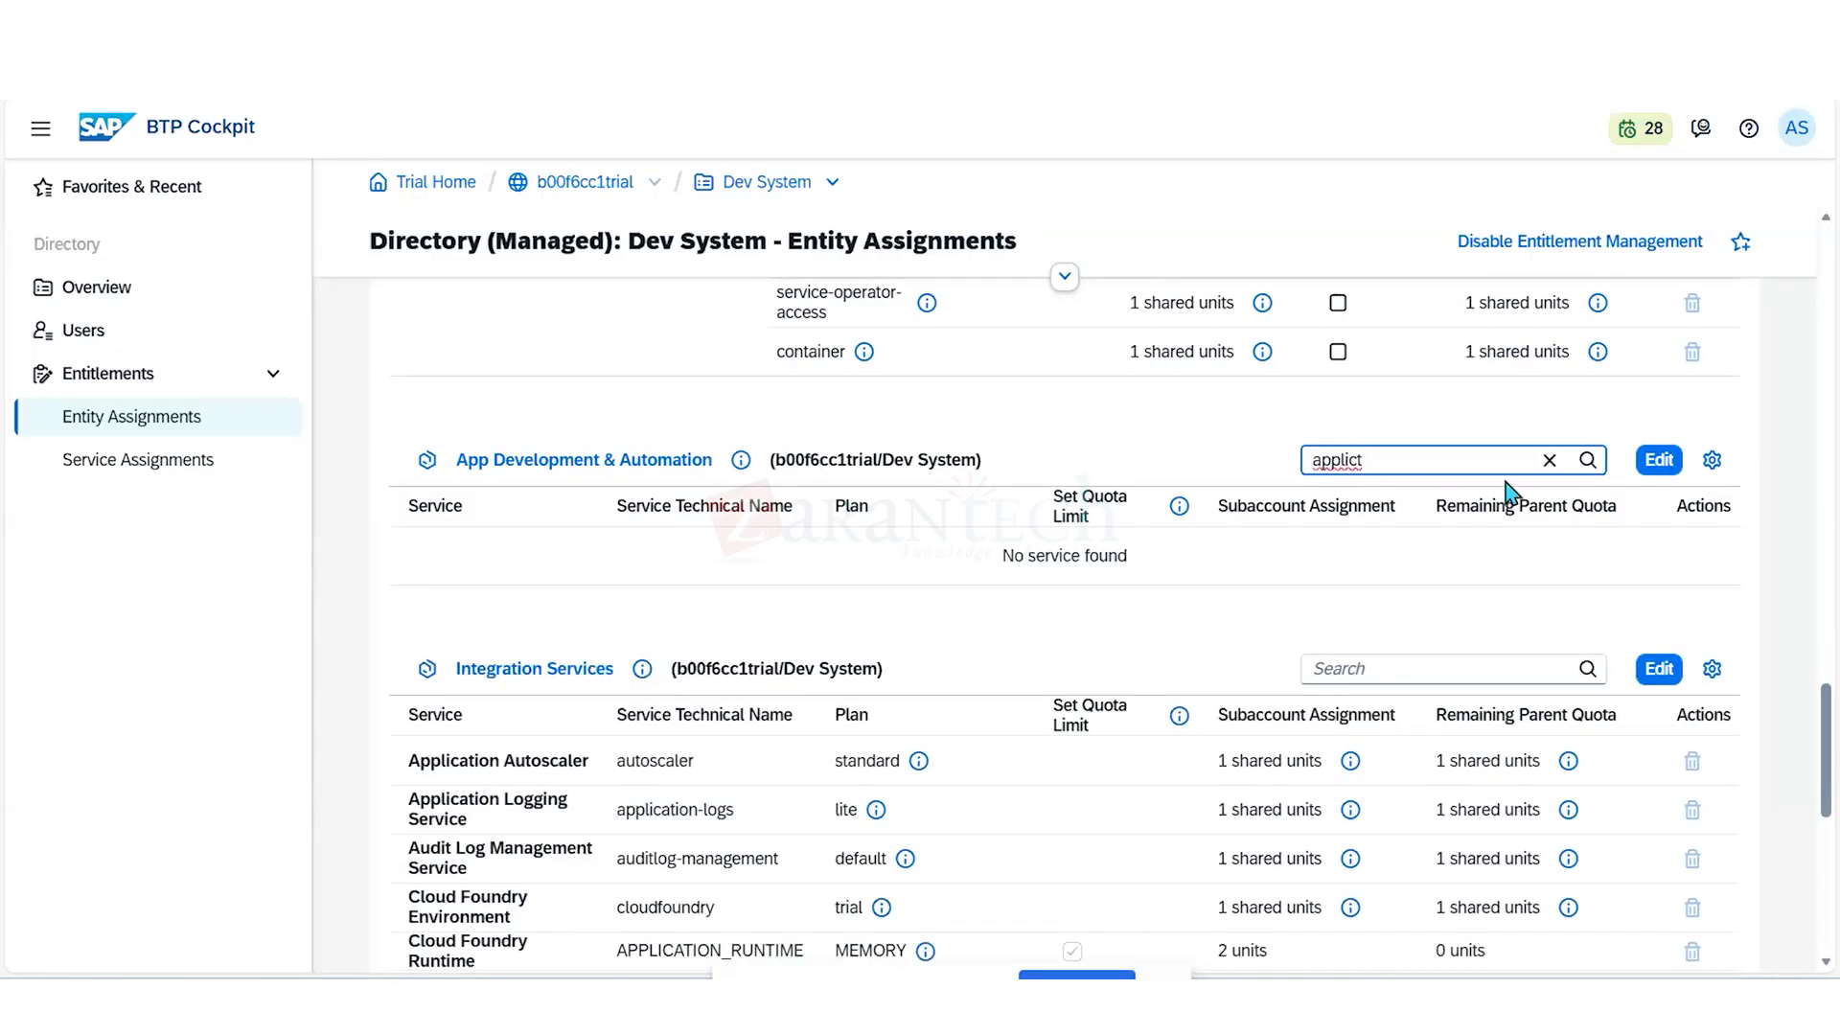
type("n")
- Search the App Development & Automation subaccount's entitlements for "applicatio" and for "run time"
key("BackSpace")
type("o")
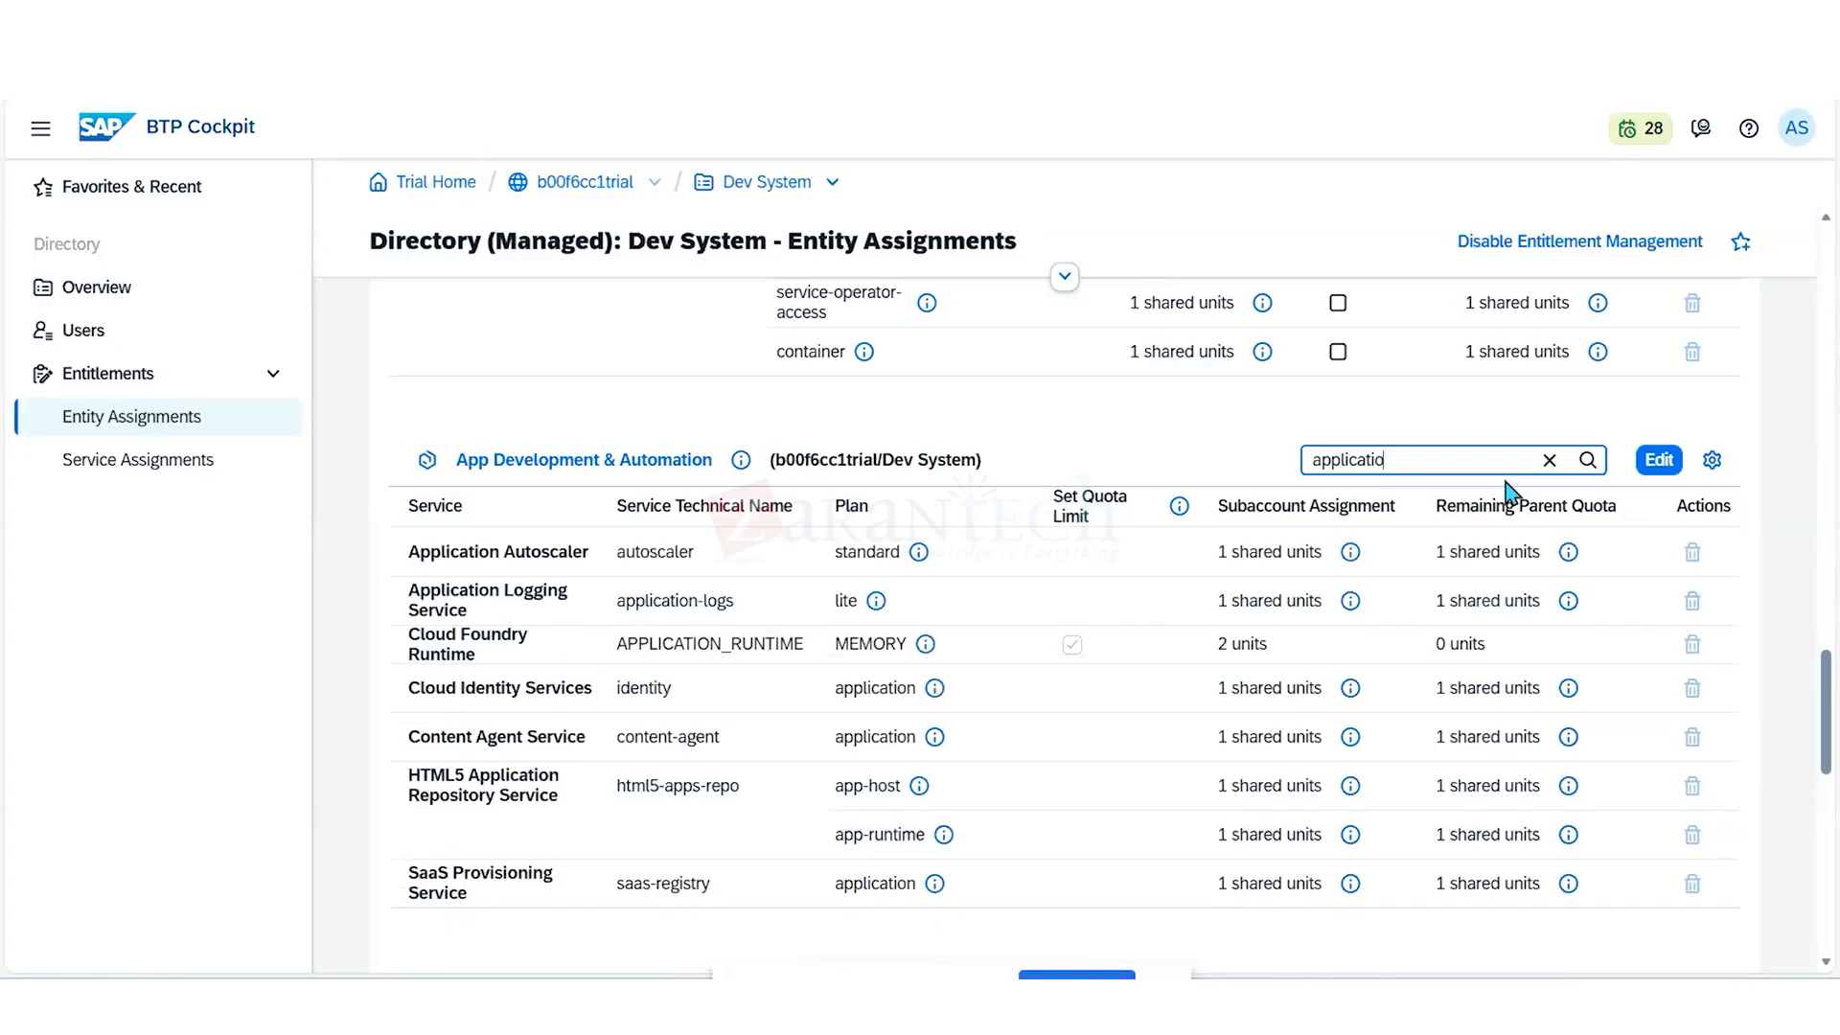
key("BackSpace")
key("BackSpace")
key("BackSpace")
key("BackSpace")
key("BackSpace")
key("BackSpace")
key("BackSpace")
key("BackSpace")
key("BackSpace")
key("BackSpace")
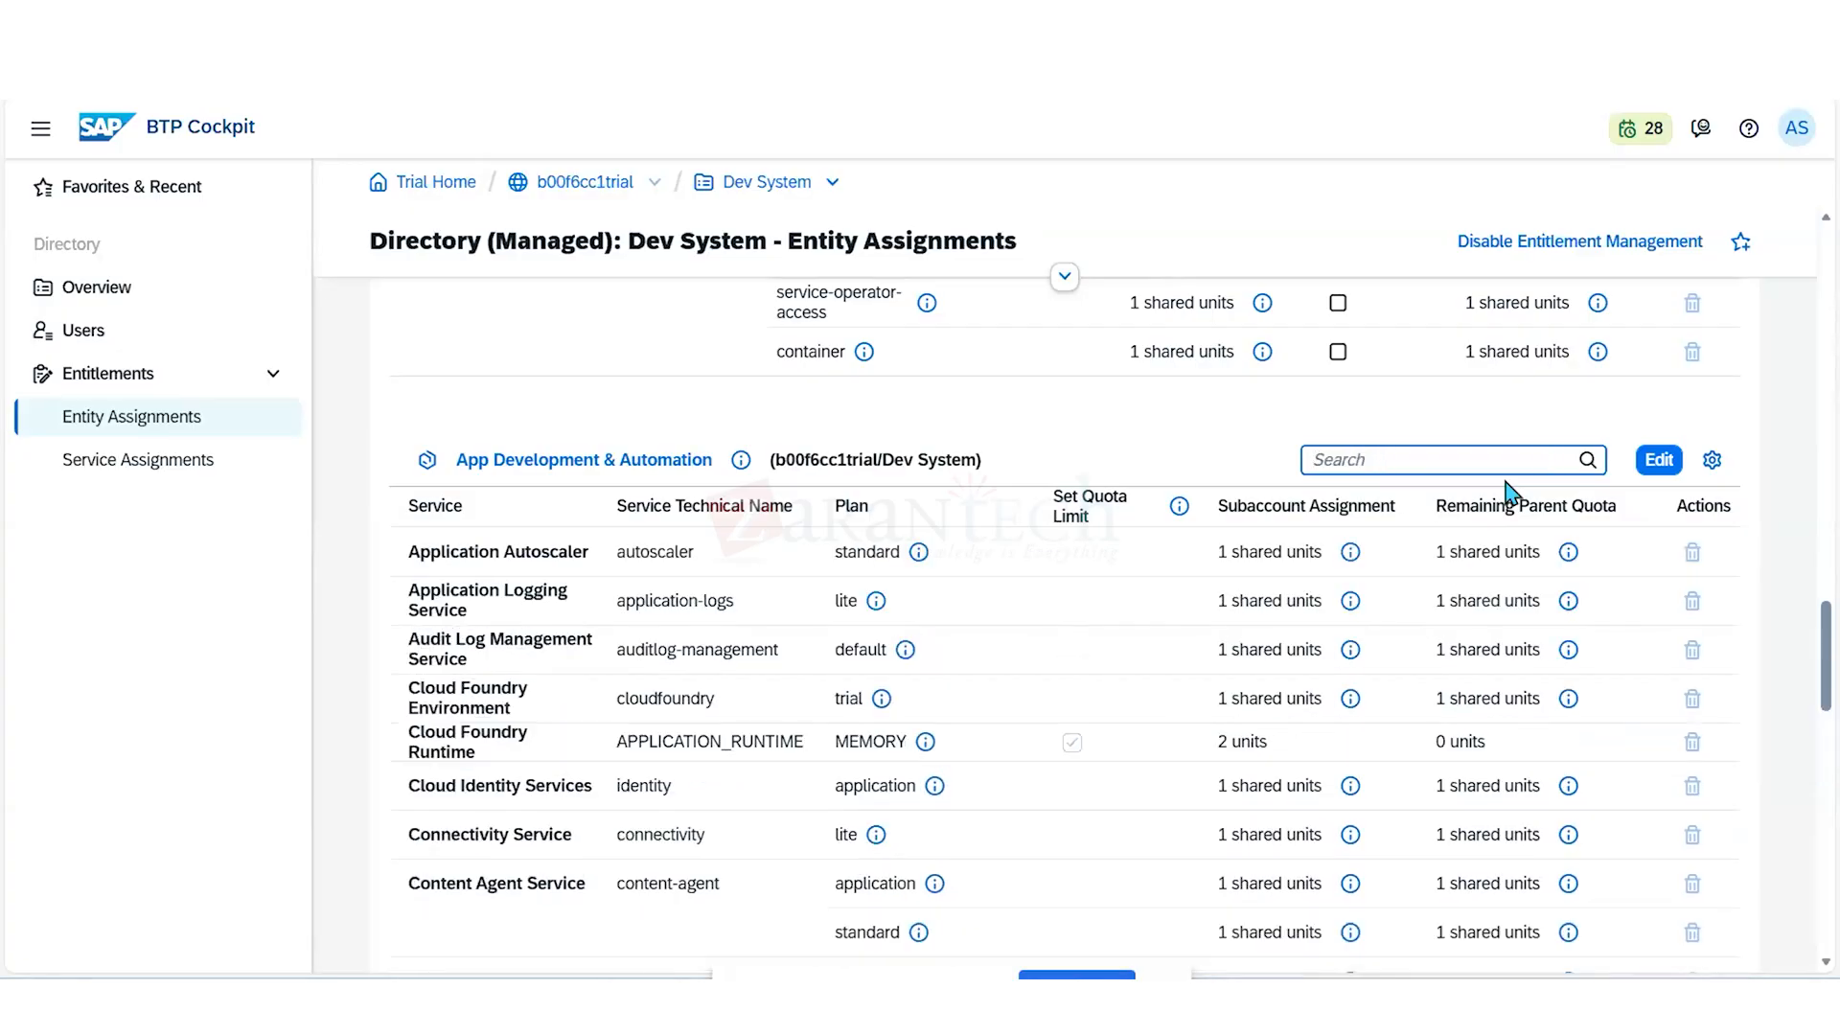
type("runt")
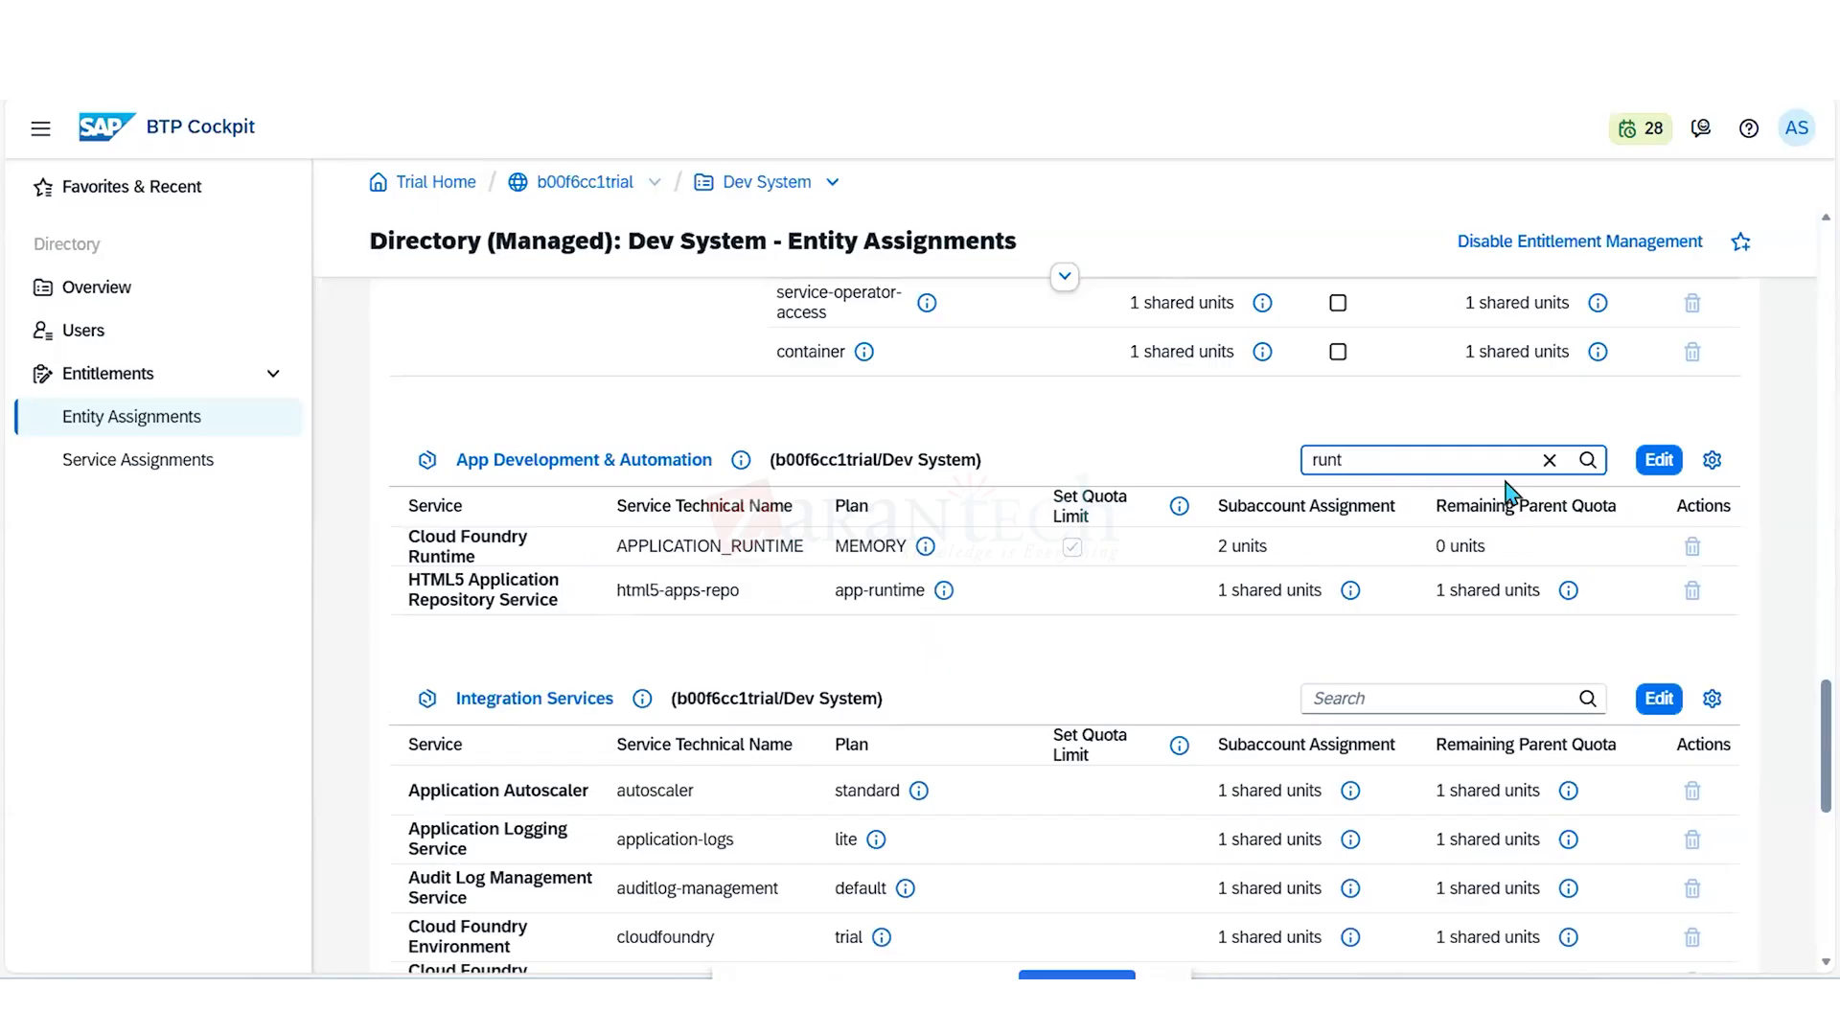
key("BackSpace")
type(" time")
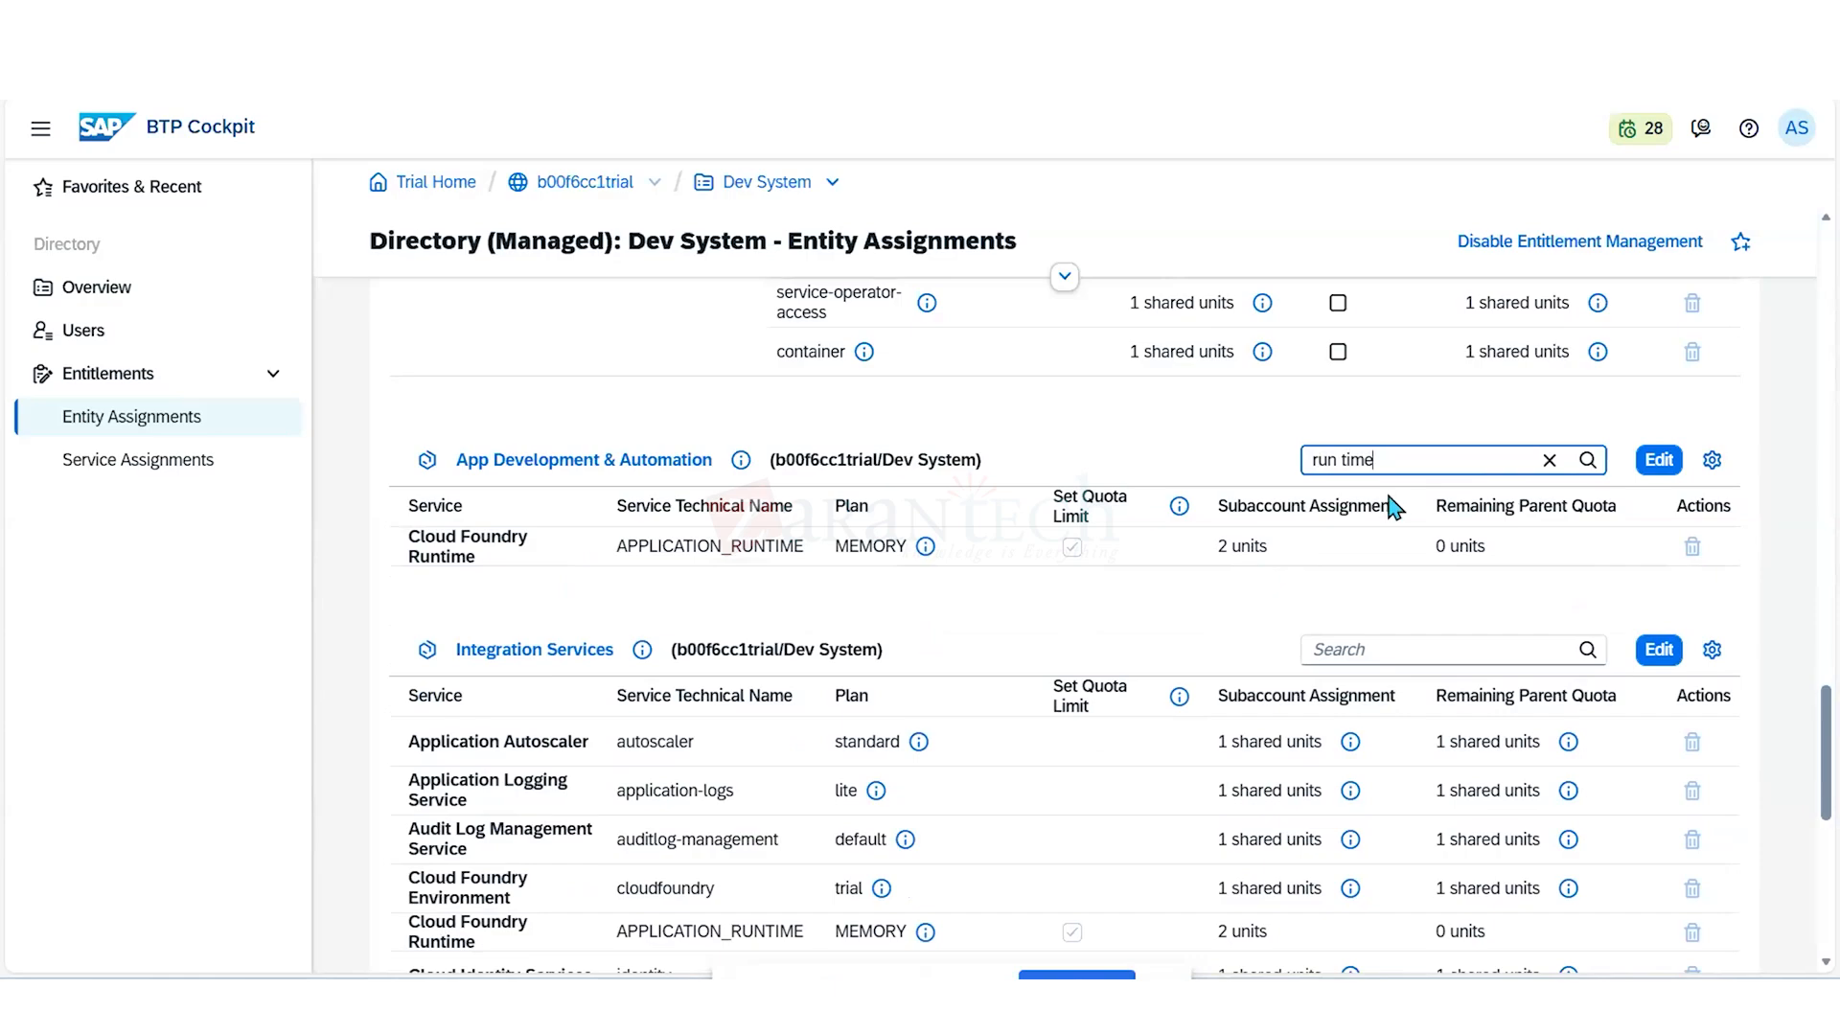
- Search the Integration Services subaccount's entitlements for "Run" to check its runtime quota
left_click(1377, 647)
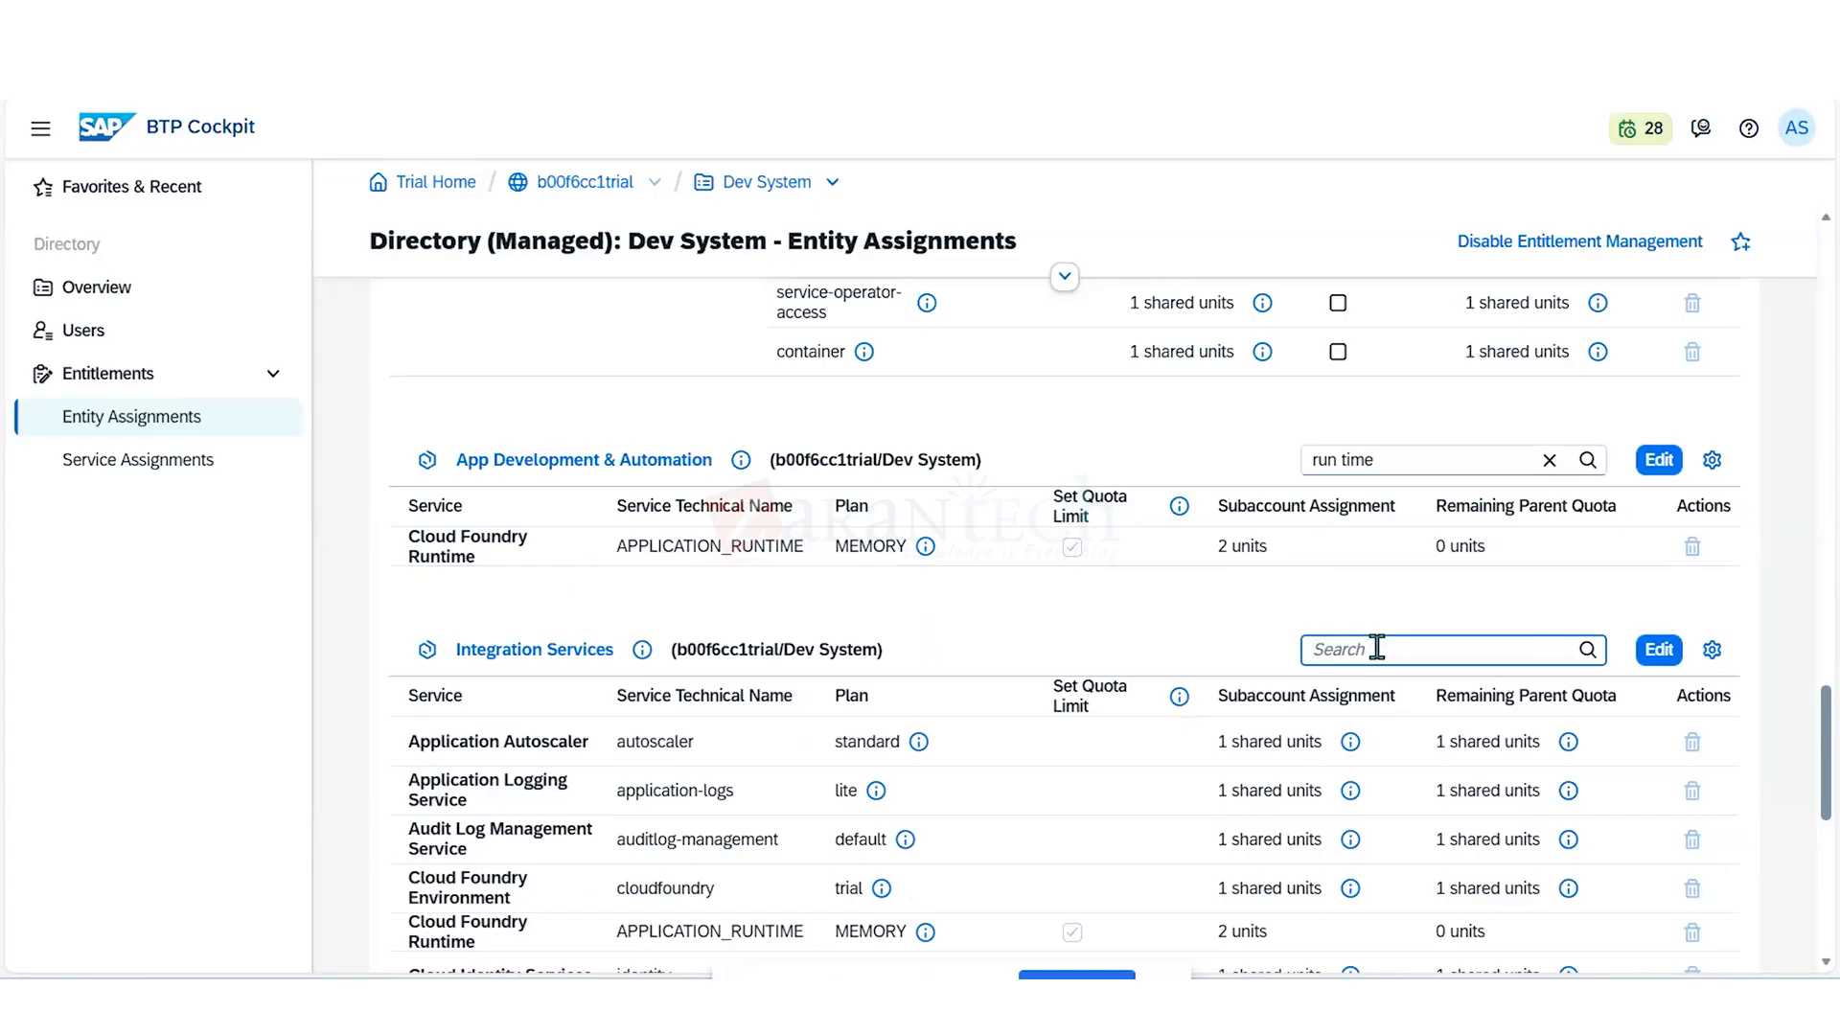
type("Run")
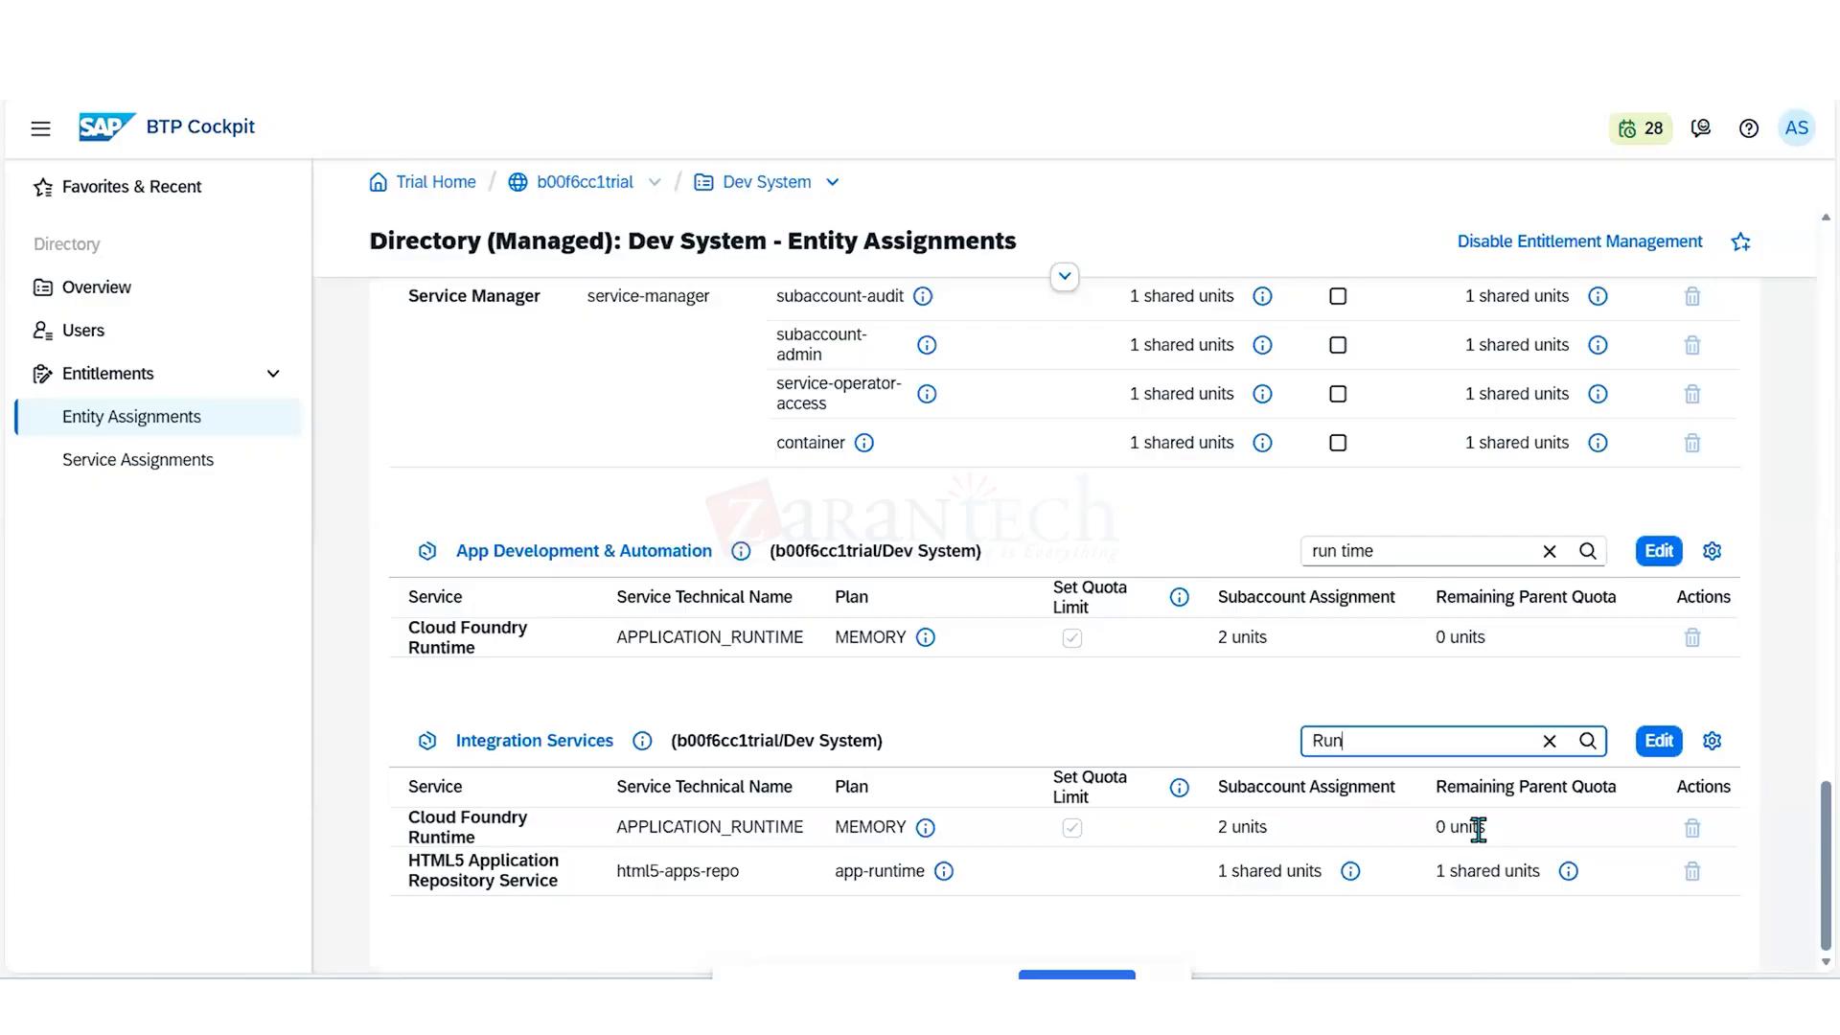
scroll(1479, 829, "up", 2)
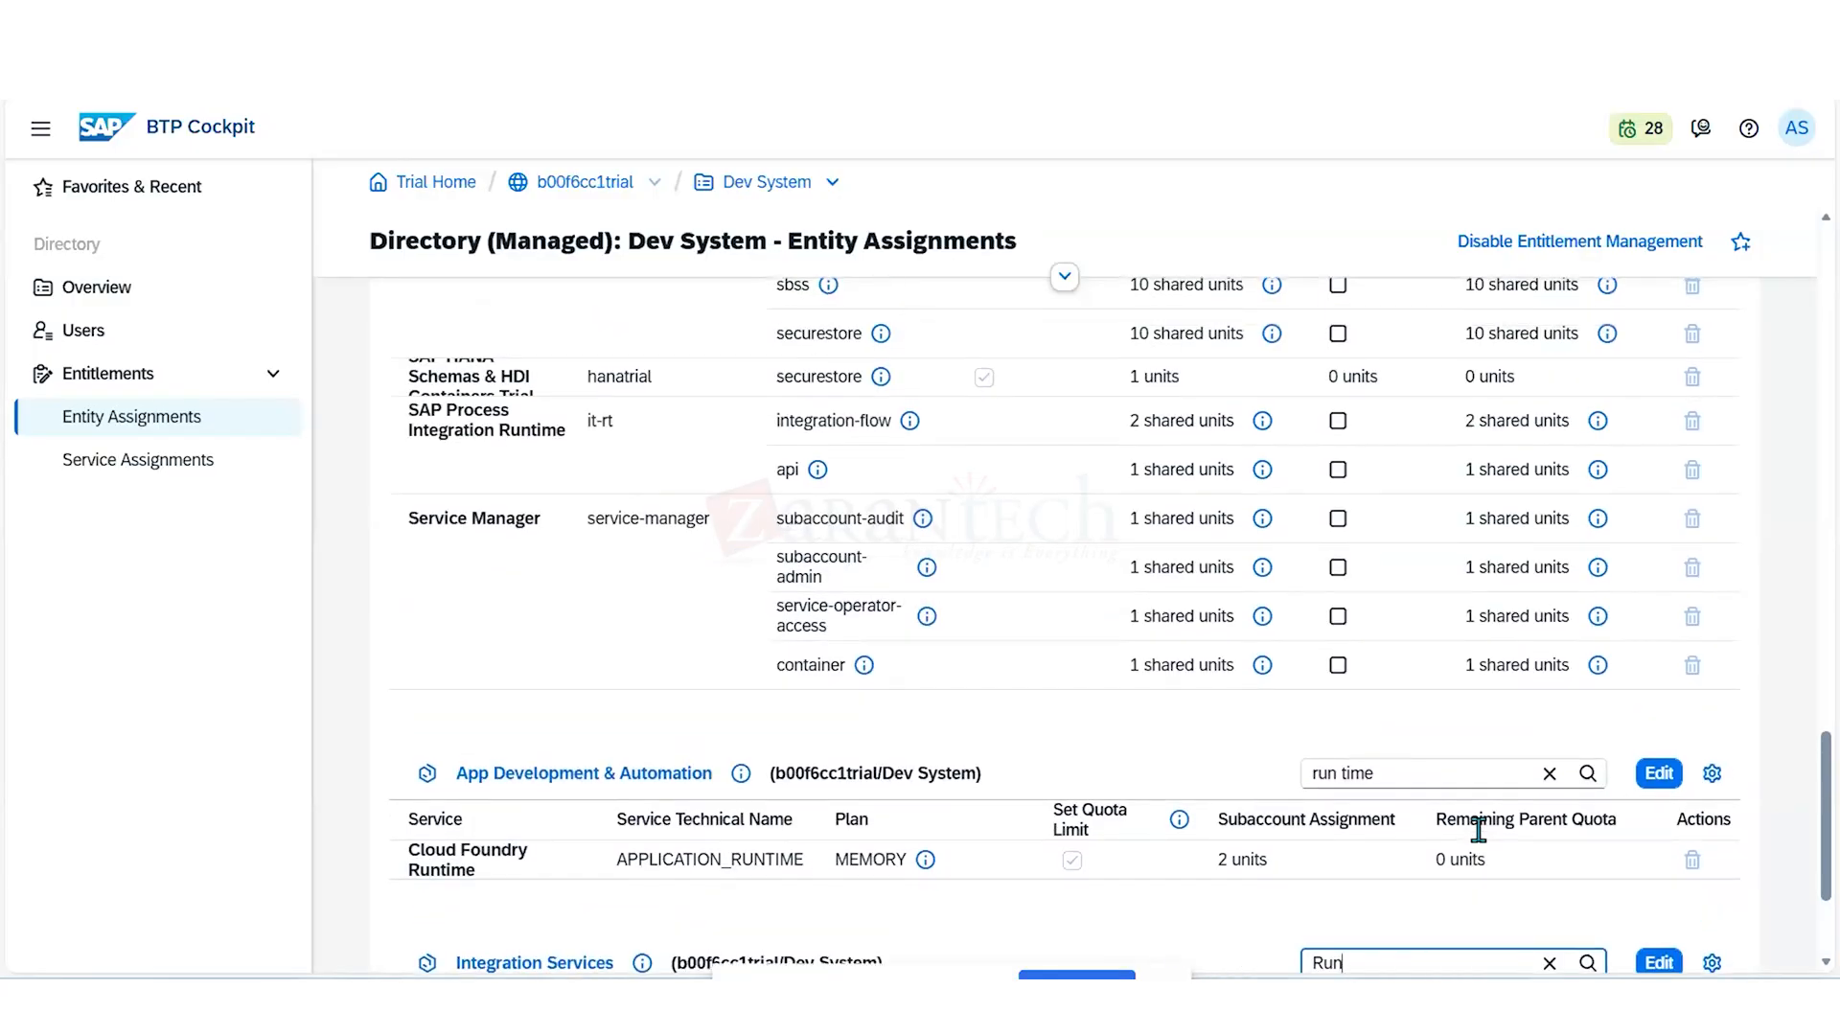
- Go through the global account to the App Development & Automation subaccount and open its entitlements
double_click(588, 184)
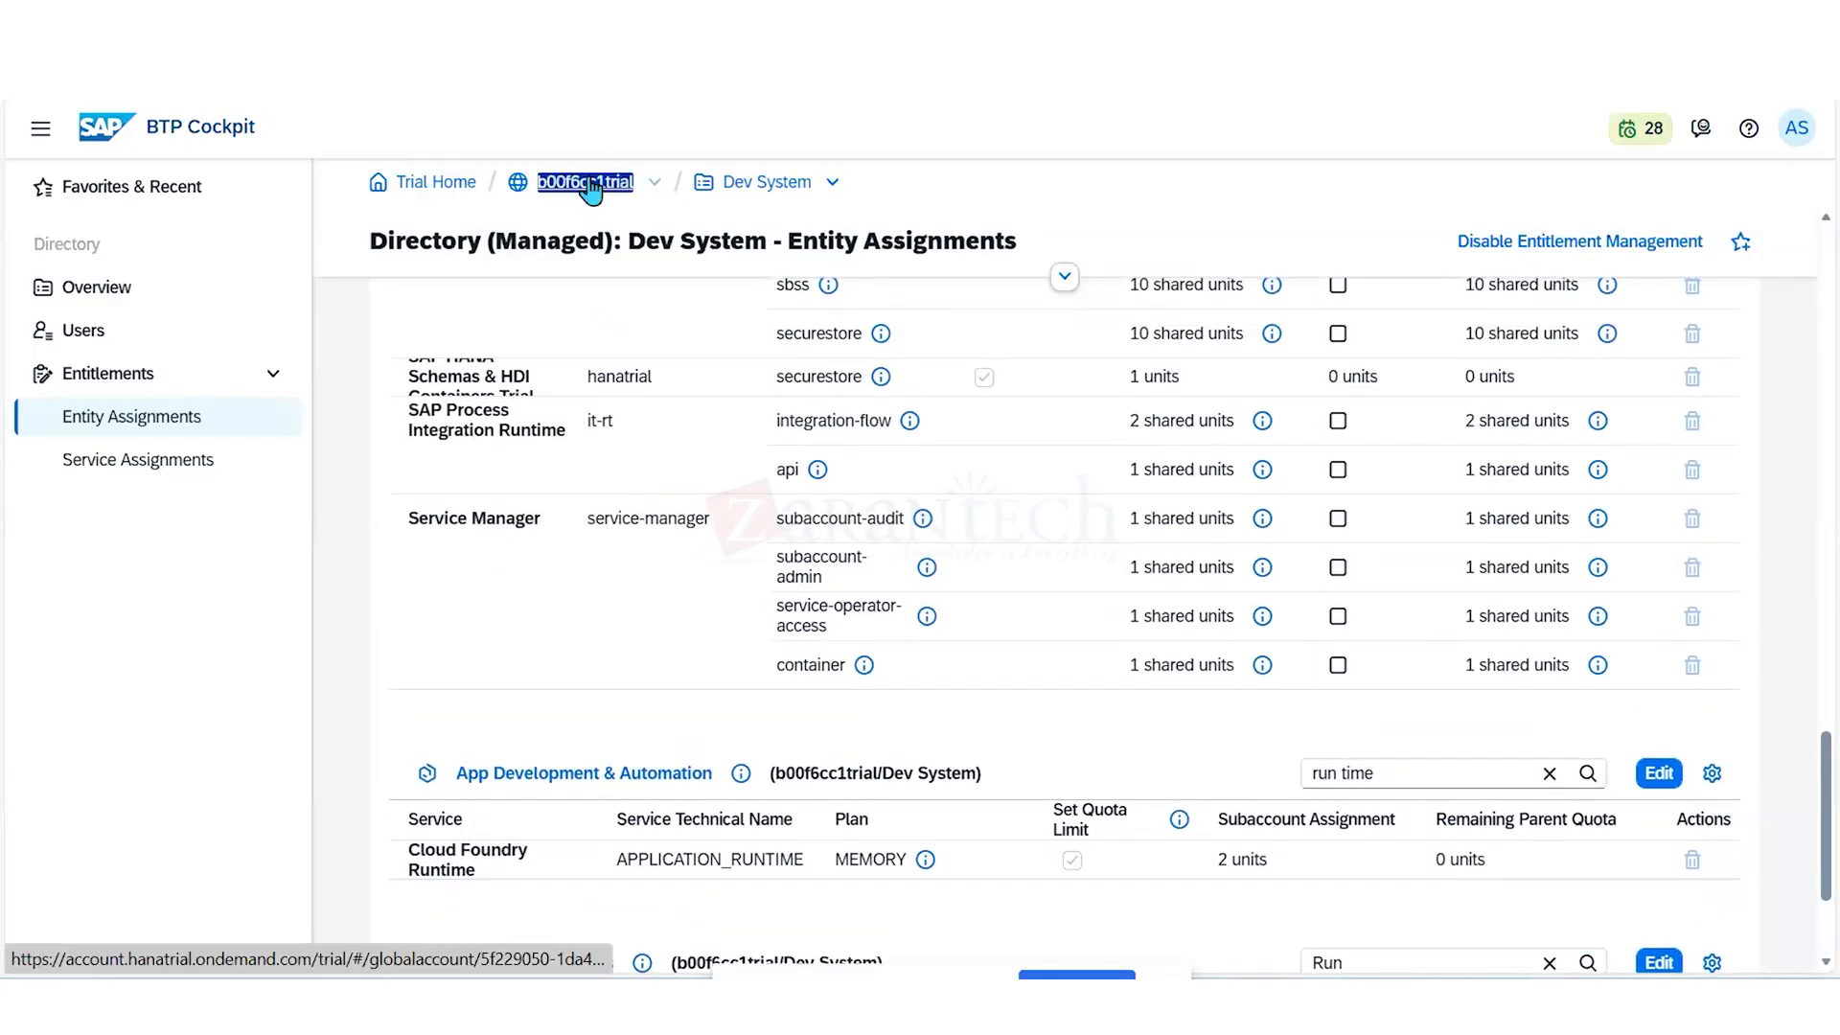
left_click(589, 185)
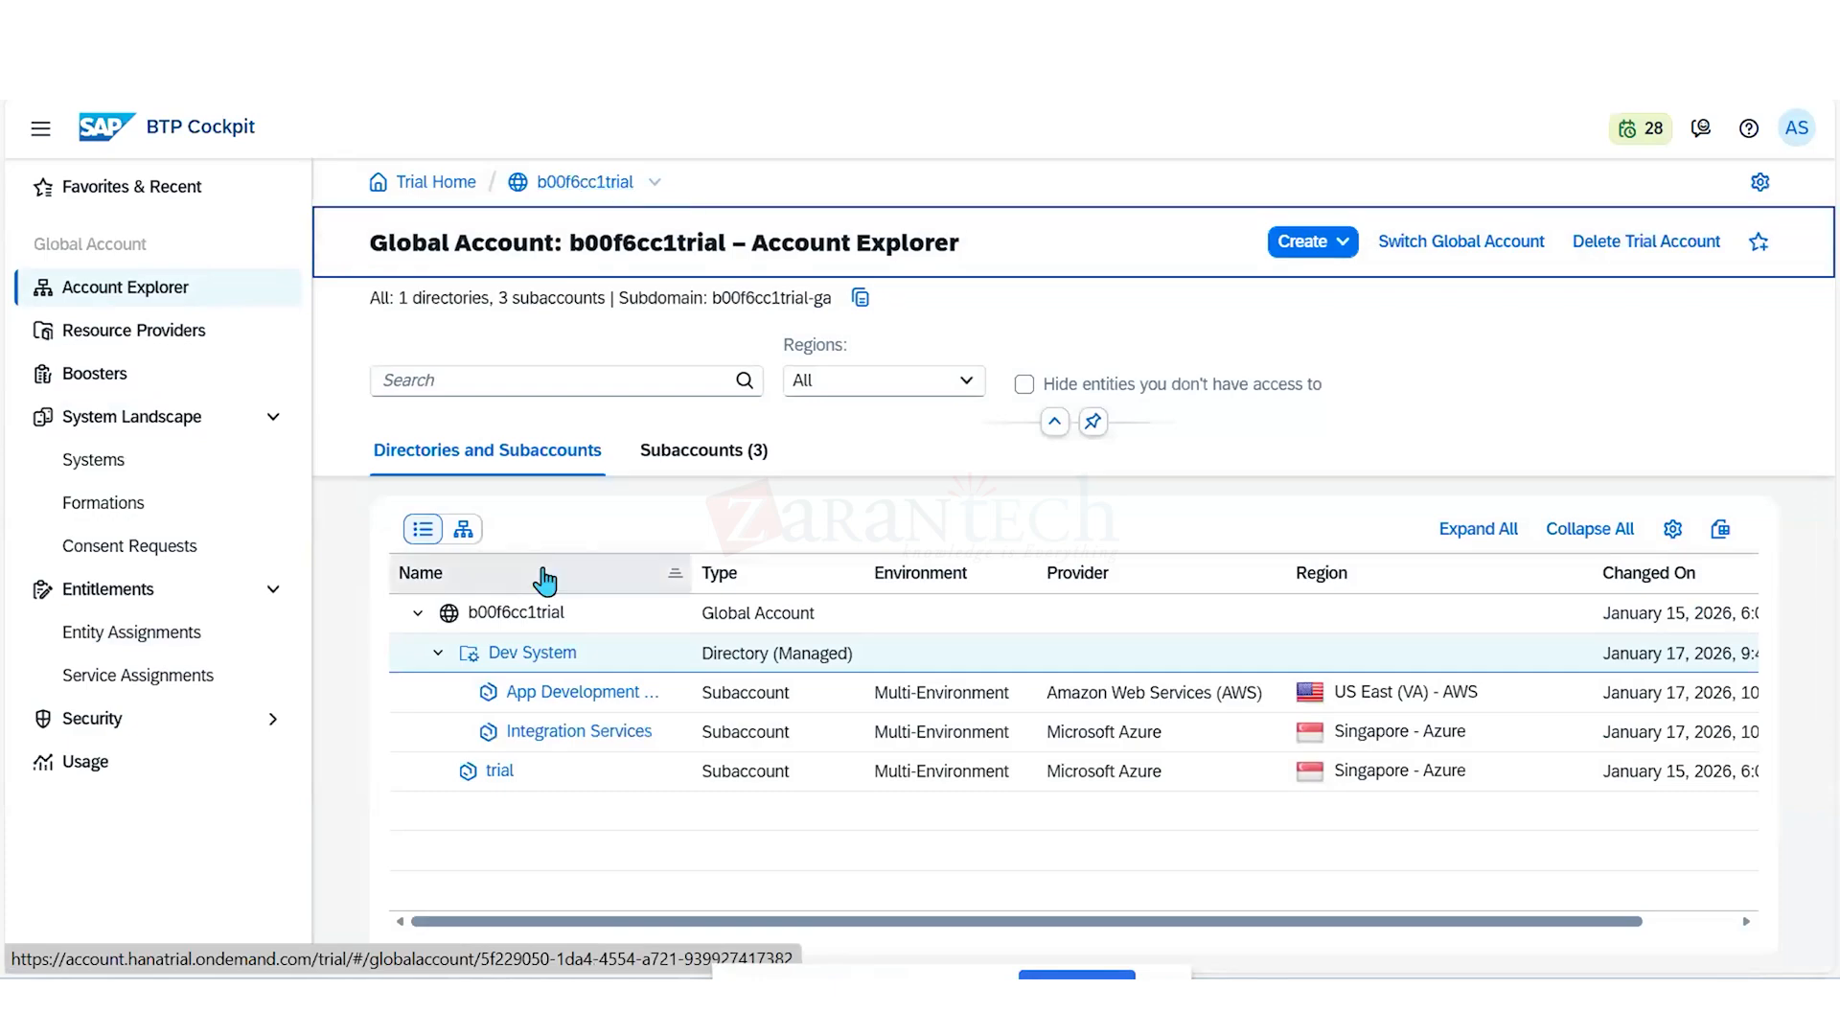
left_click(545, 701)
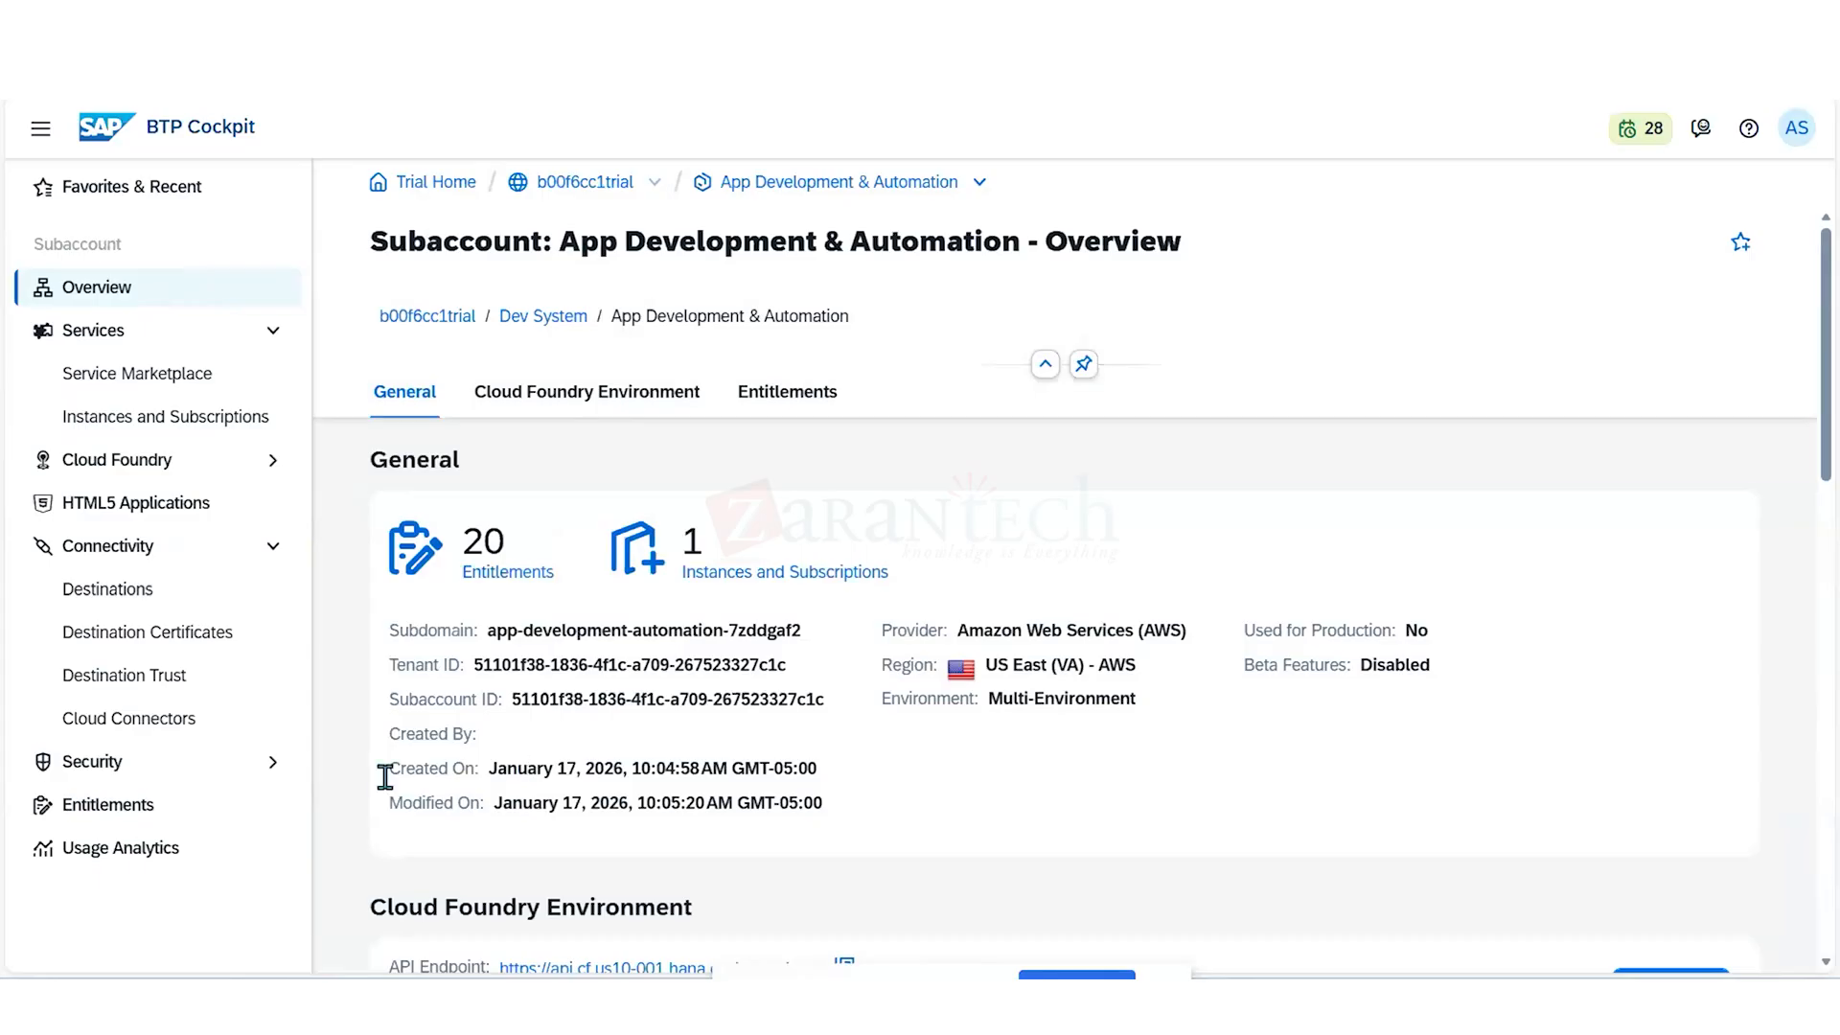
left_click(146, 815)
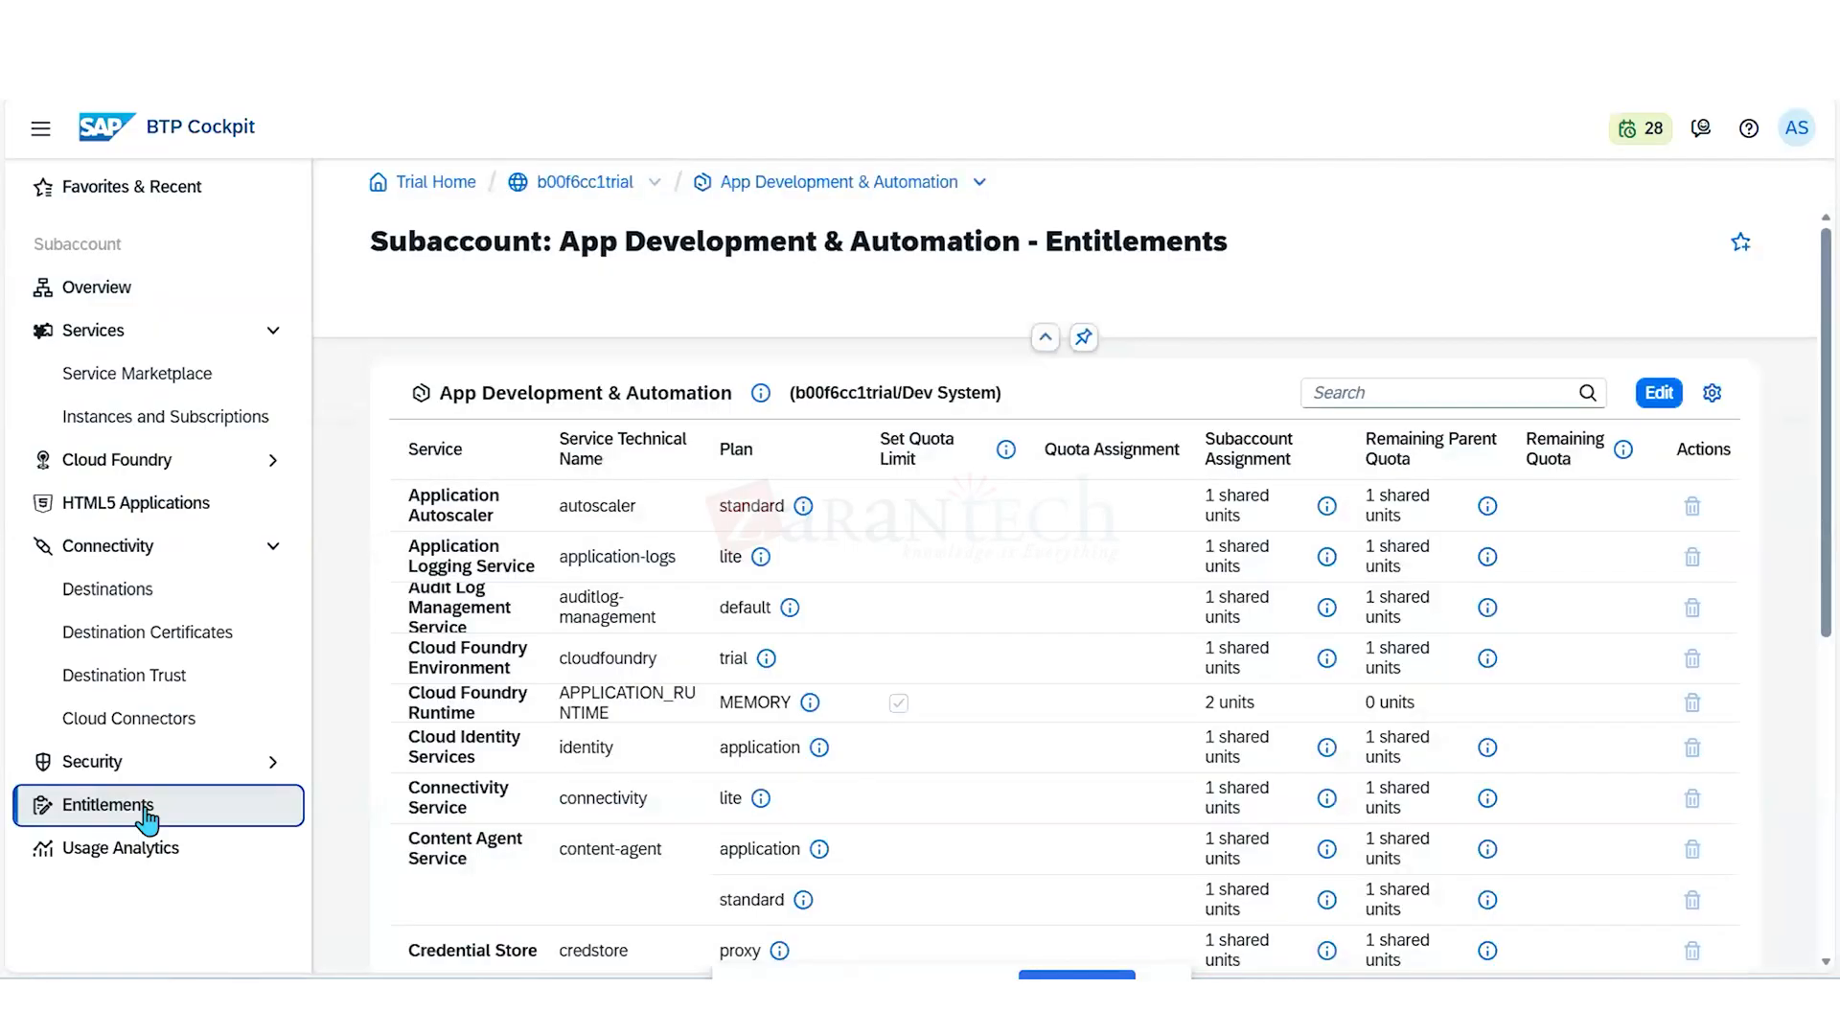
scroll(594, 881, "down", 1)
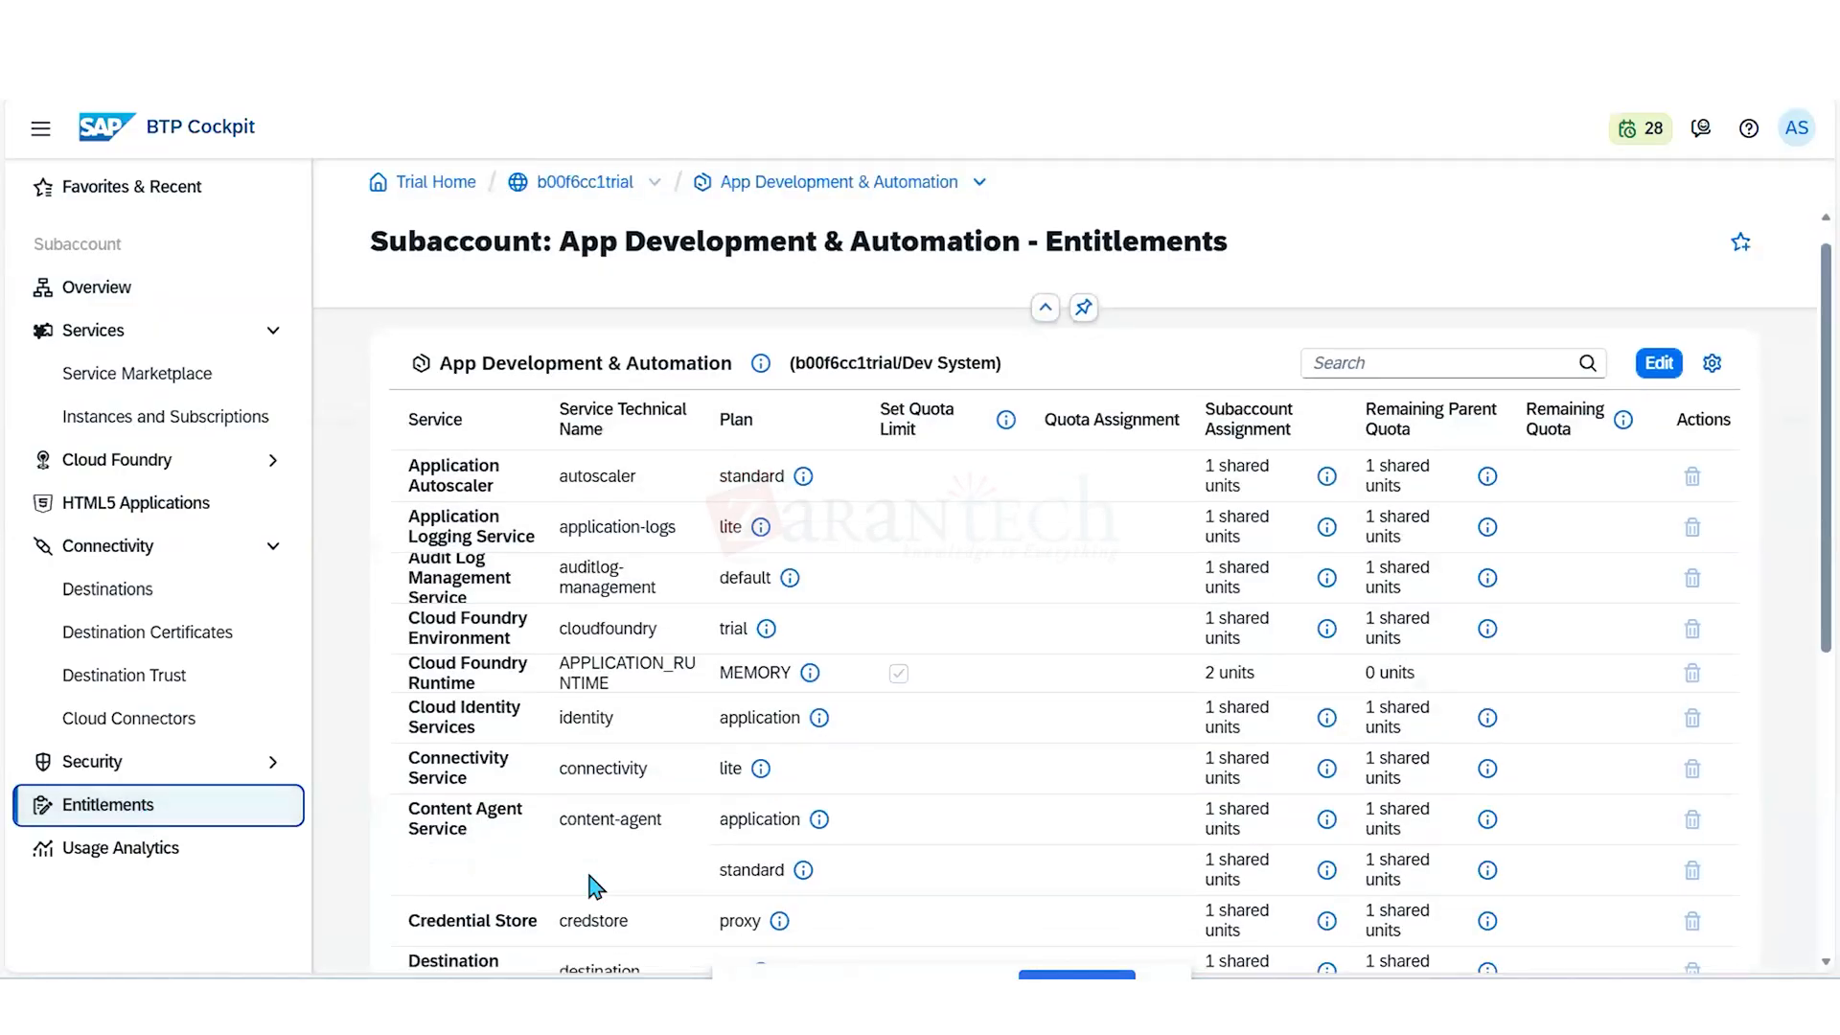
scroll(575, 892, "down", 1)
- Search the subaccount's assigned entitlements for "bu"
left_click(1455, 341)
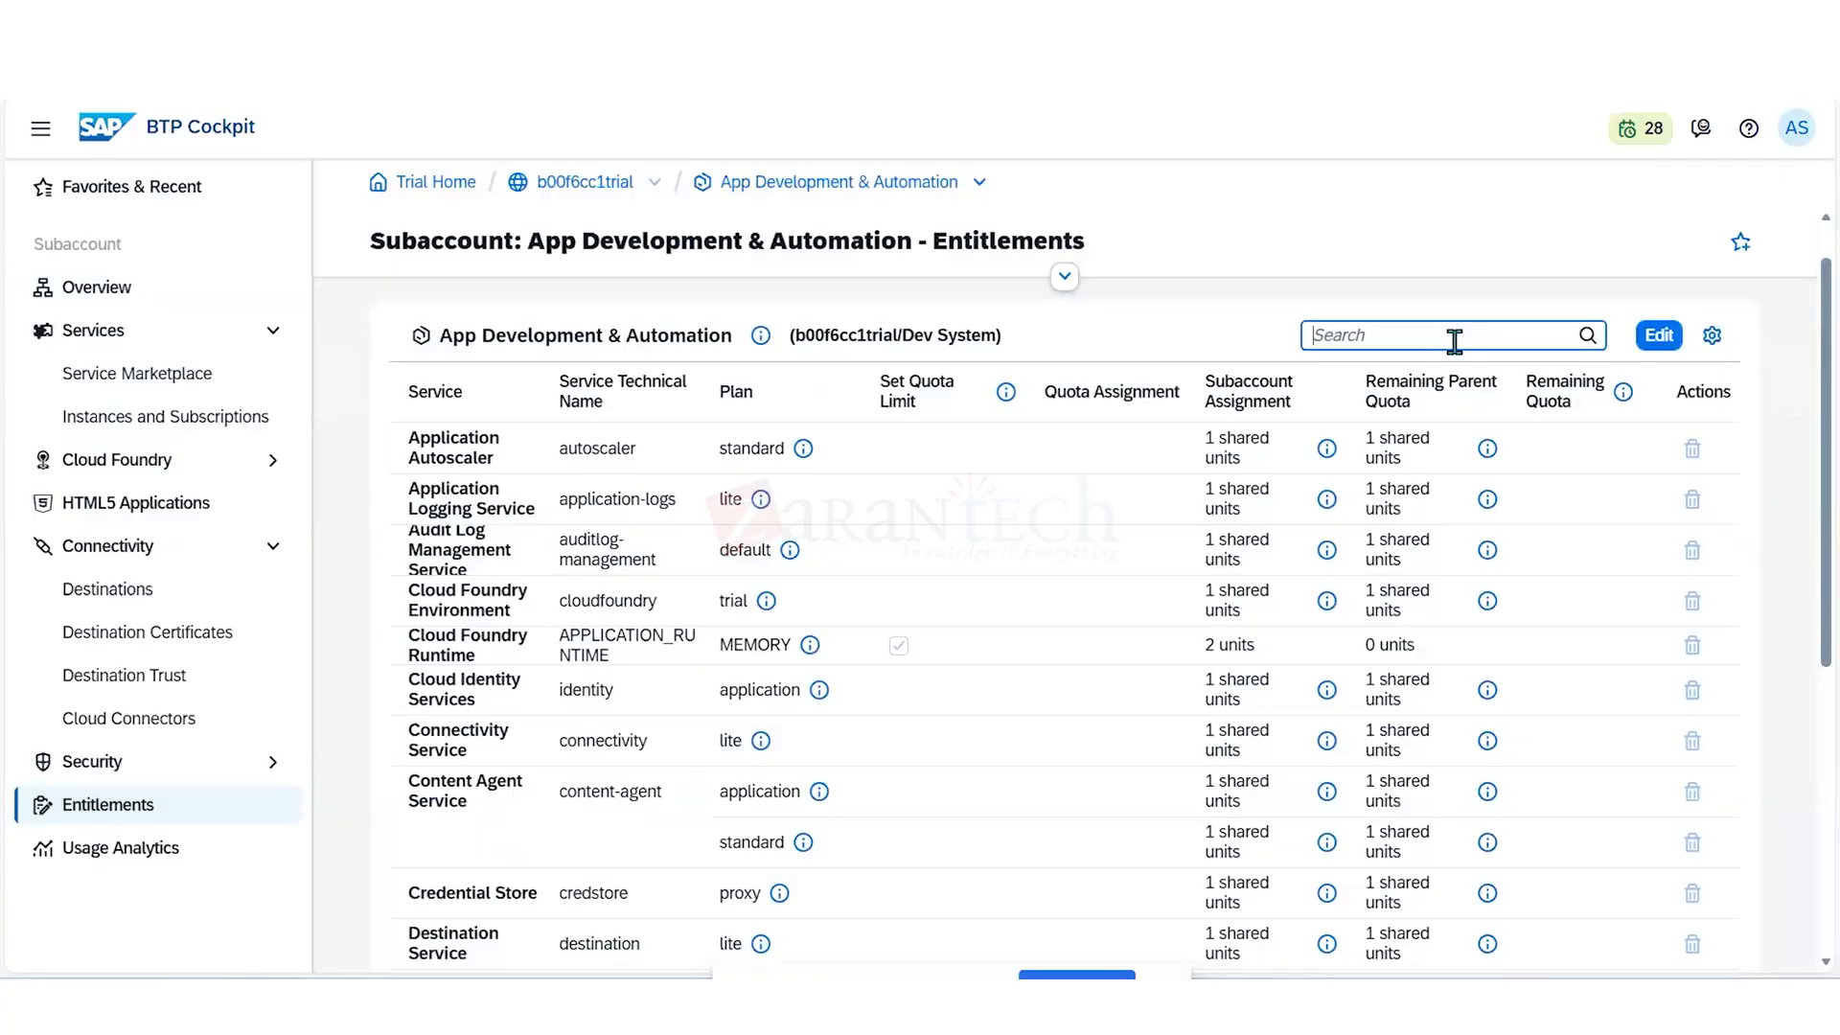
type("bu")
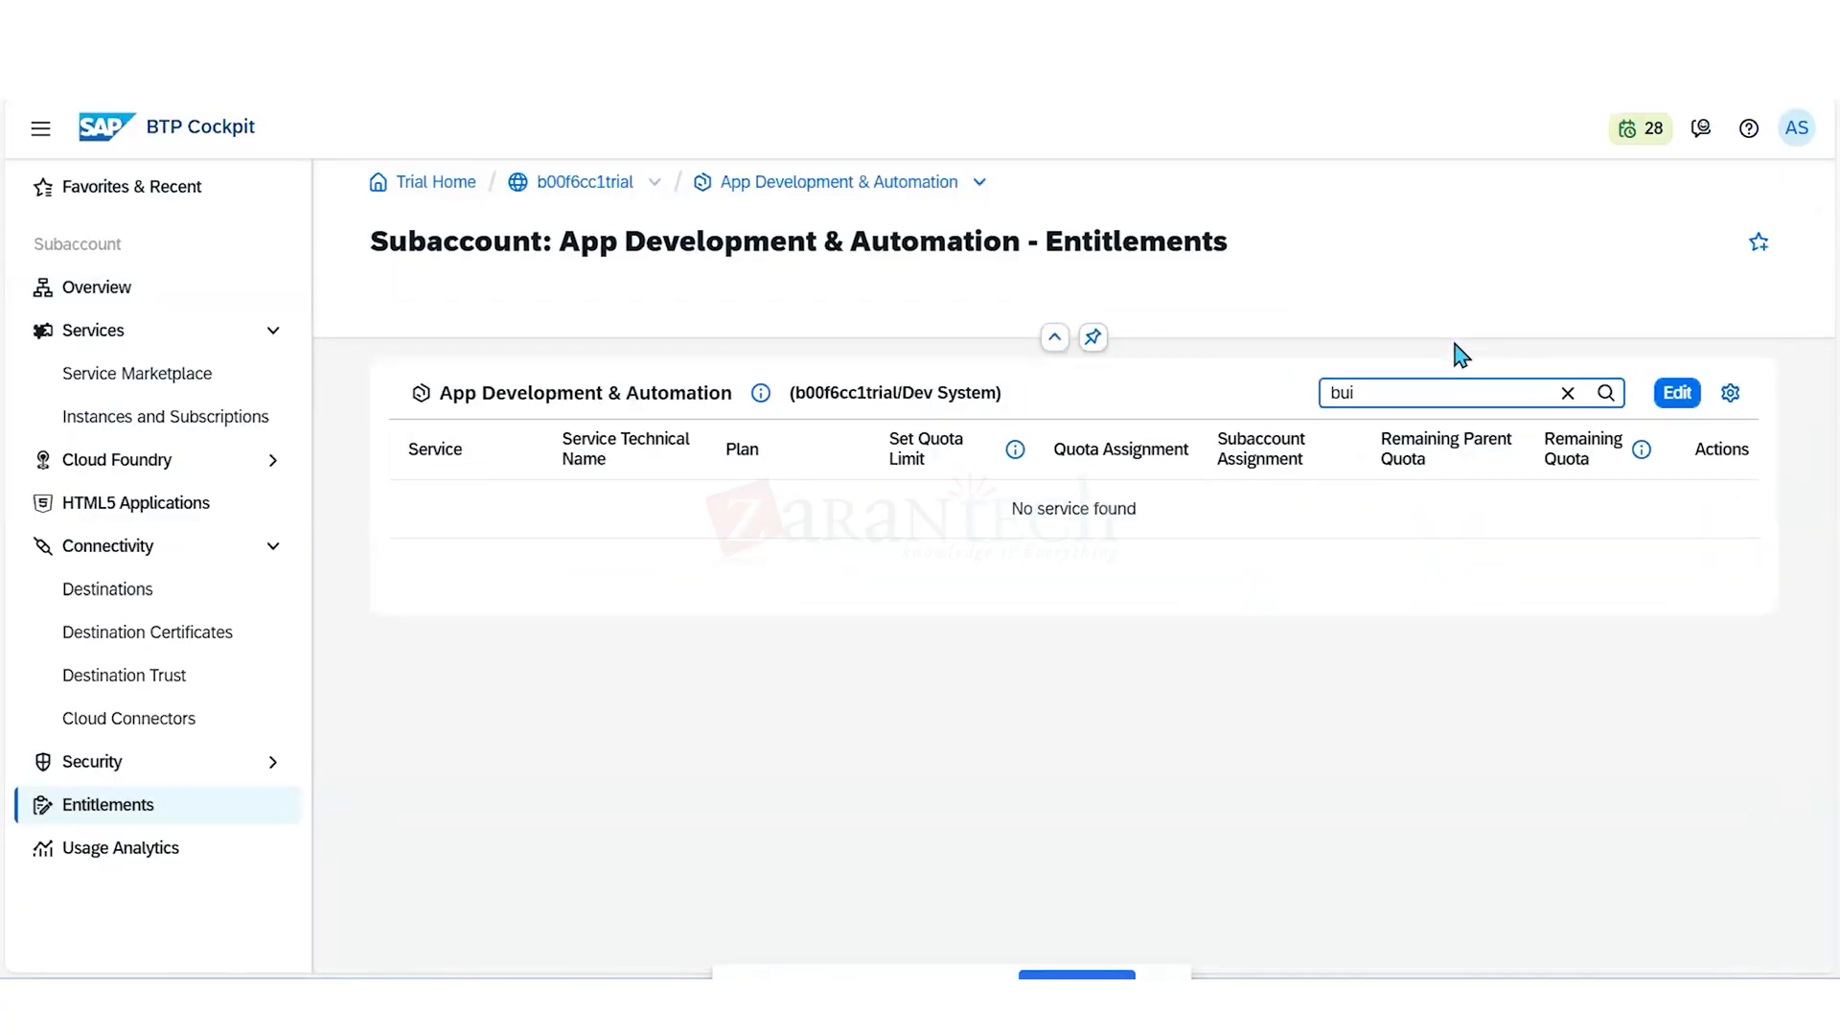
type("i")
key("BackSpace")
- Start adding service plans to the App Development & Automation subaccount and select SAP Business Application Studio's trial (Application) plan
left_click(1676, 395)
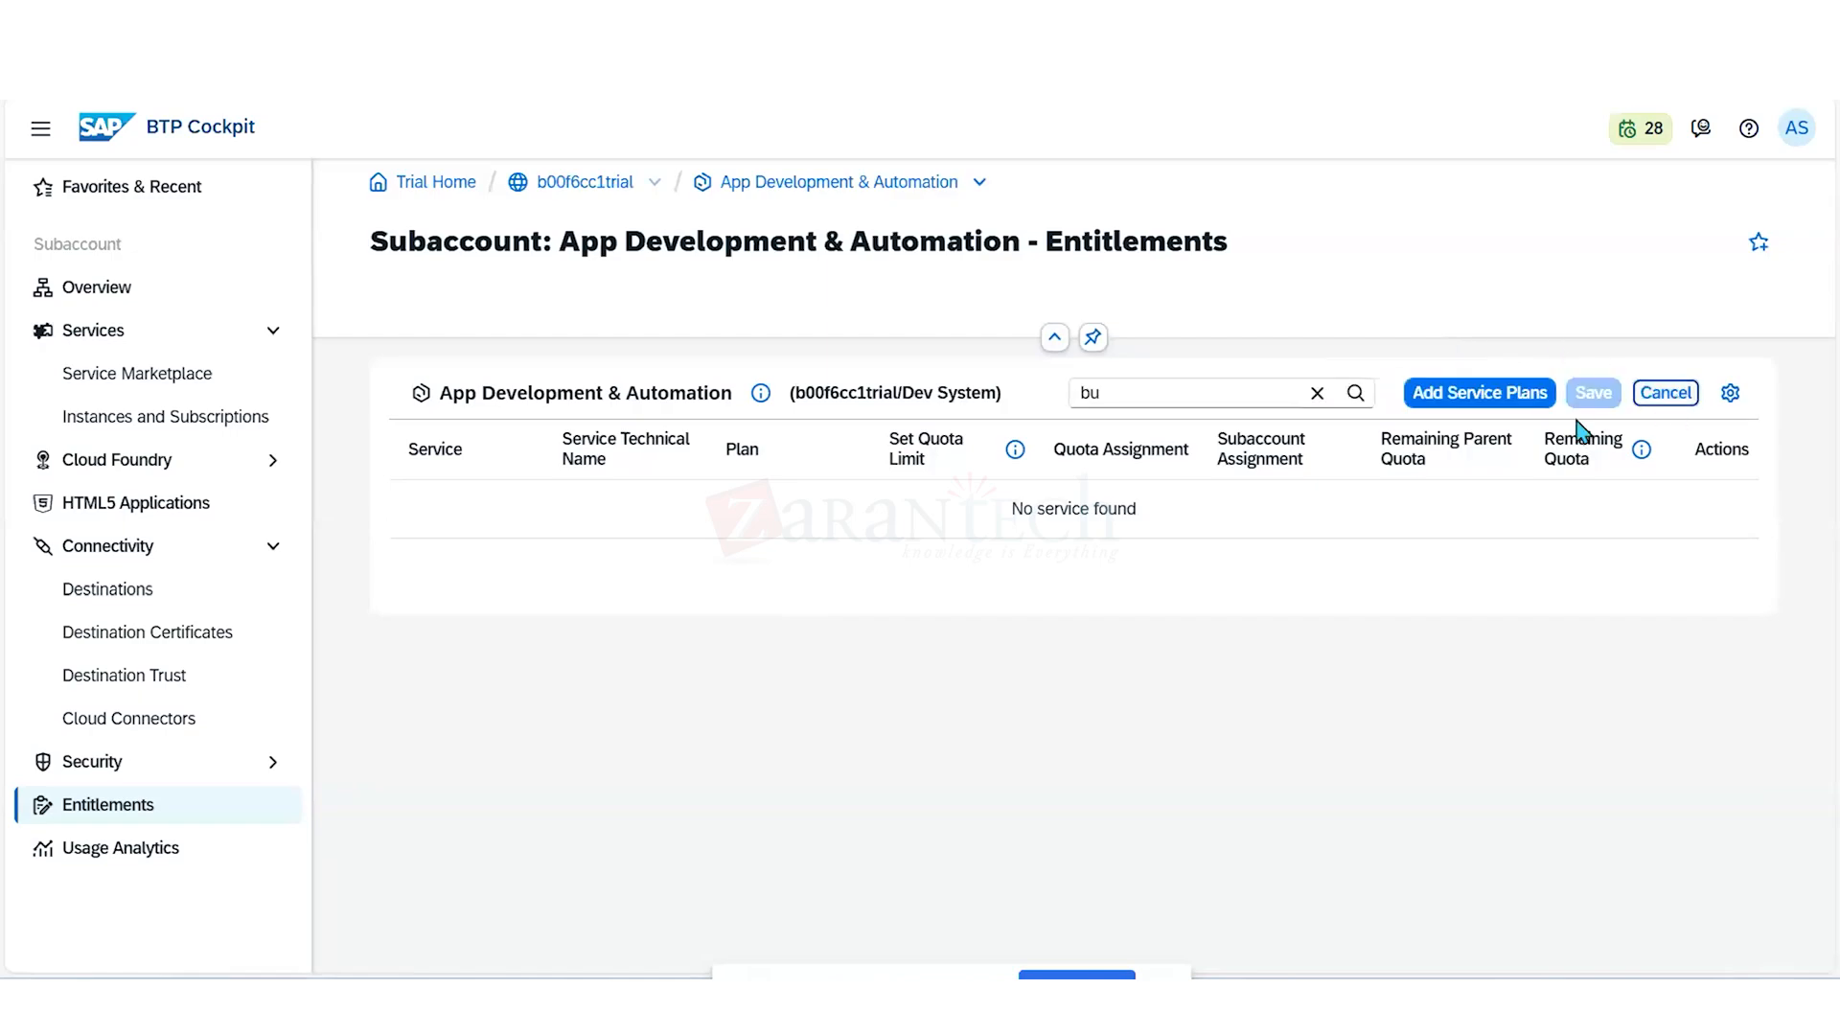
left_click(1488, 396)
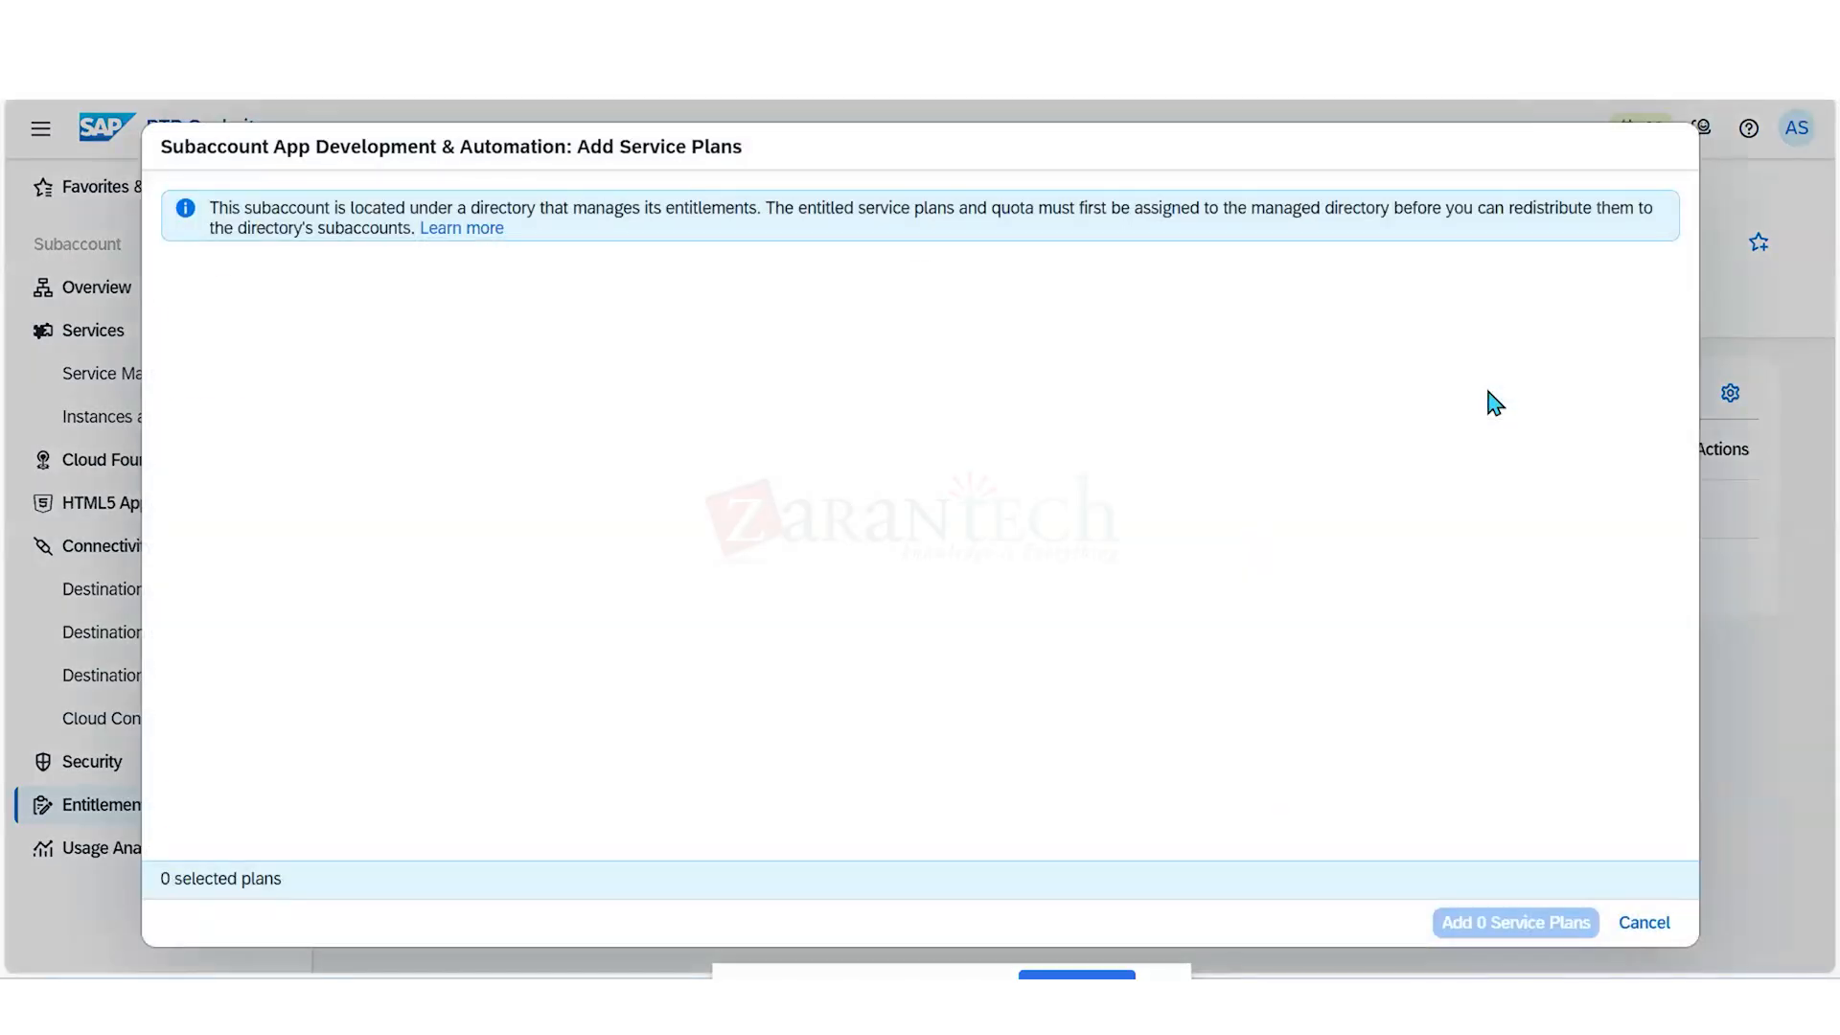
left_click(675, 350)
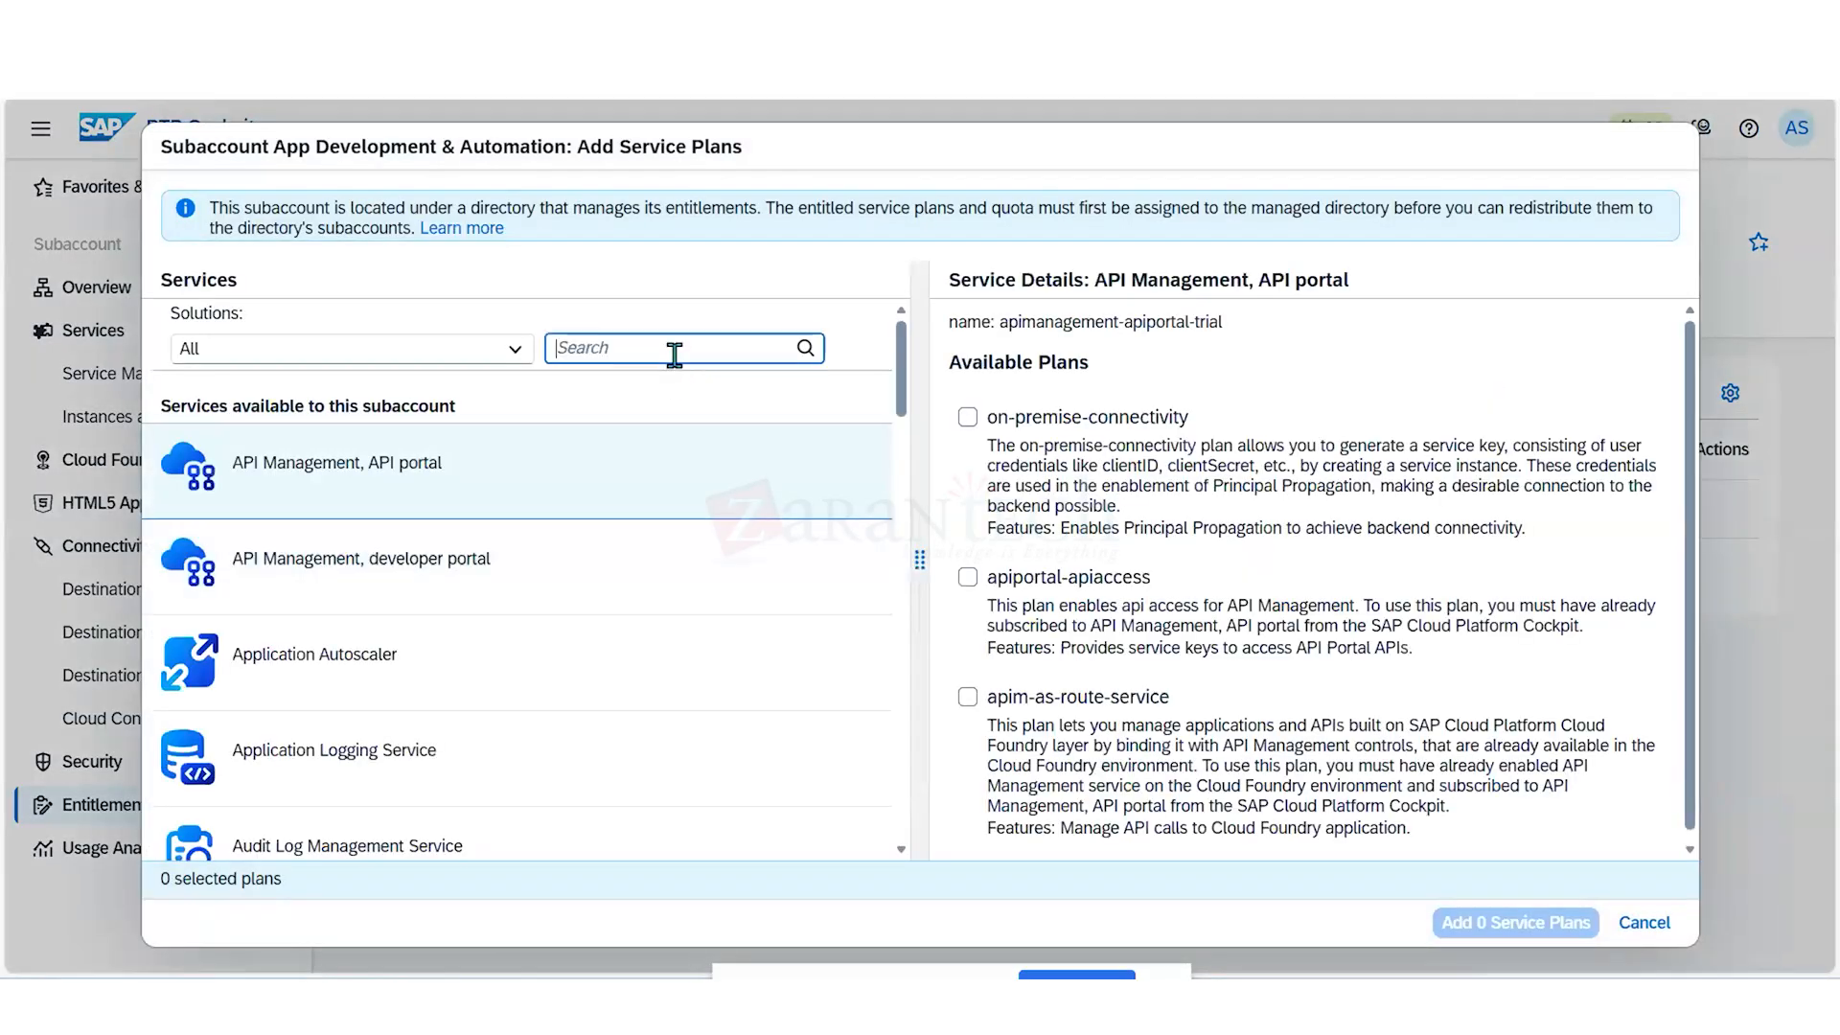
type("stu")
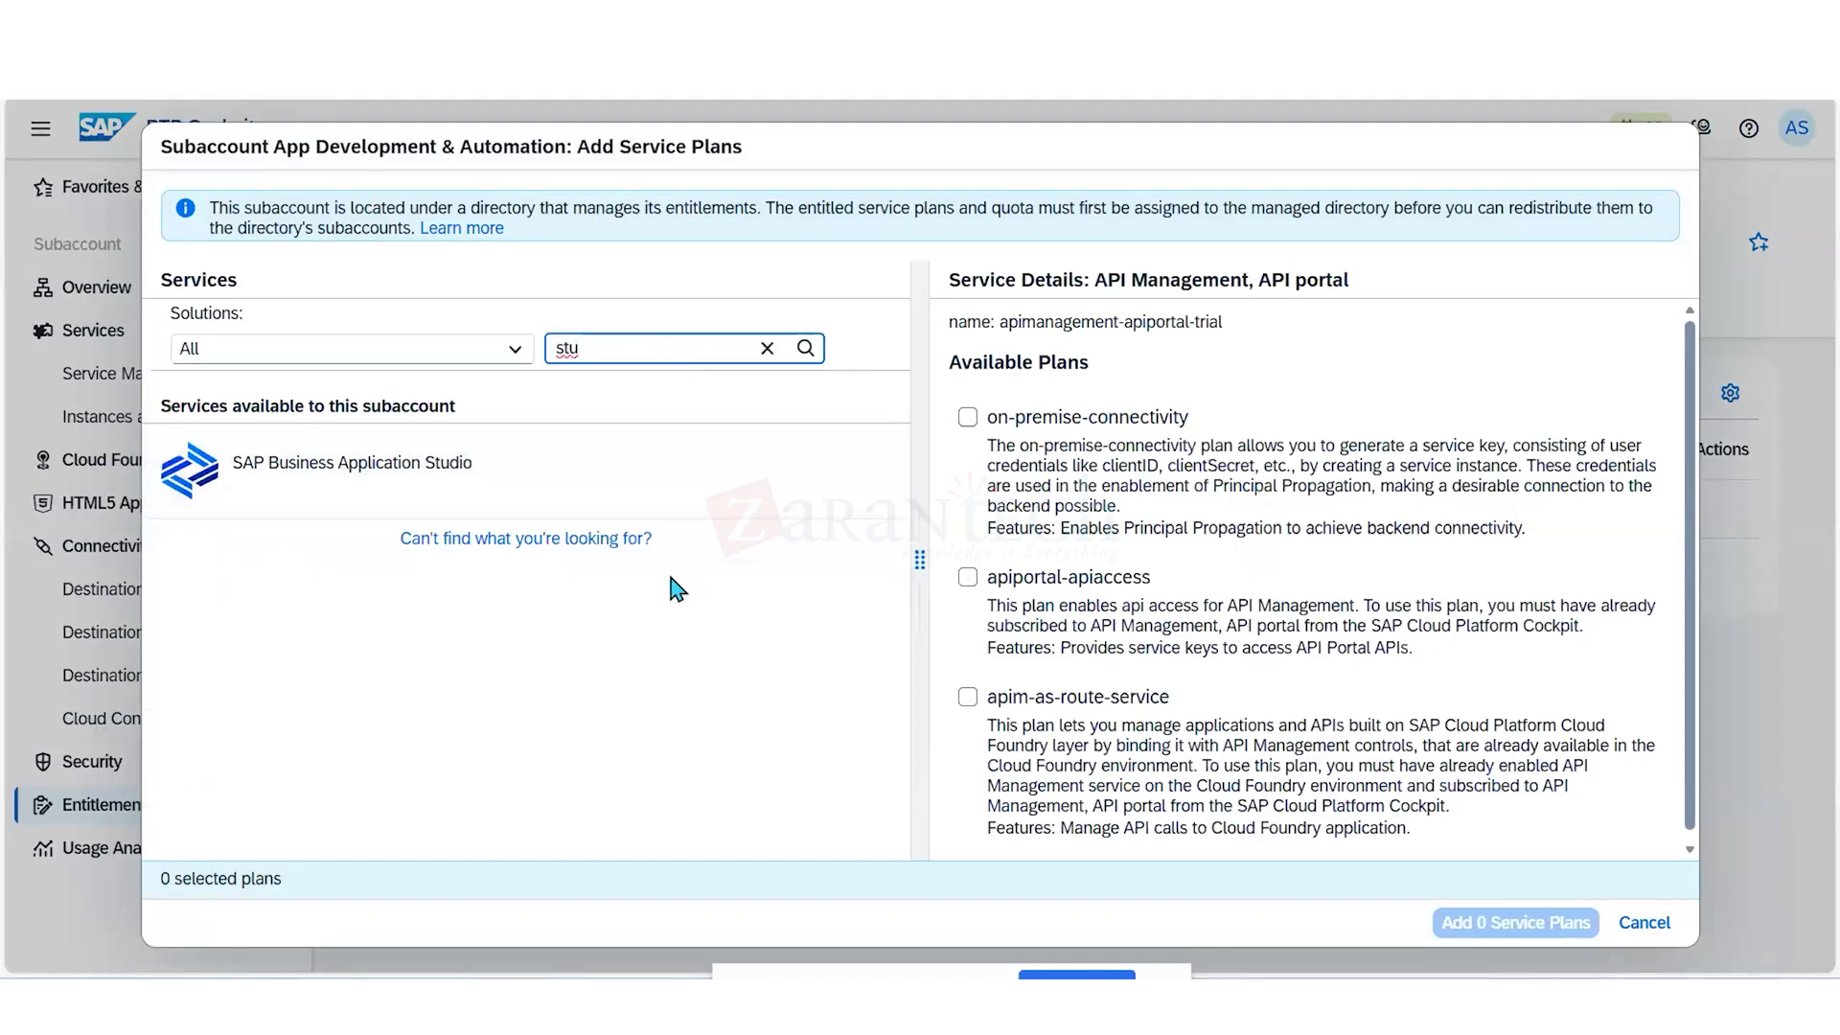
left_click(529, 473)
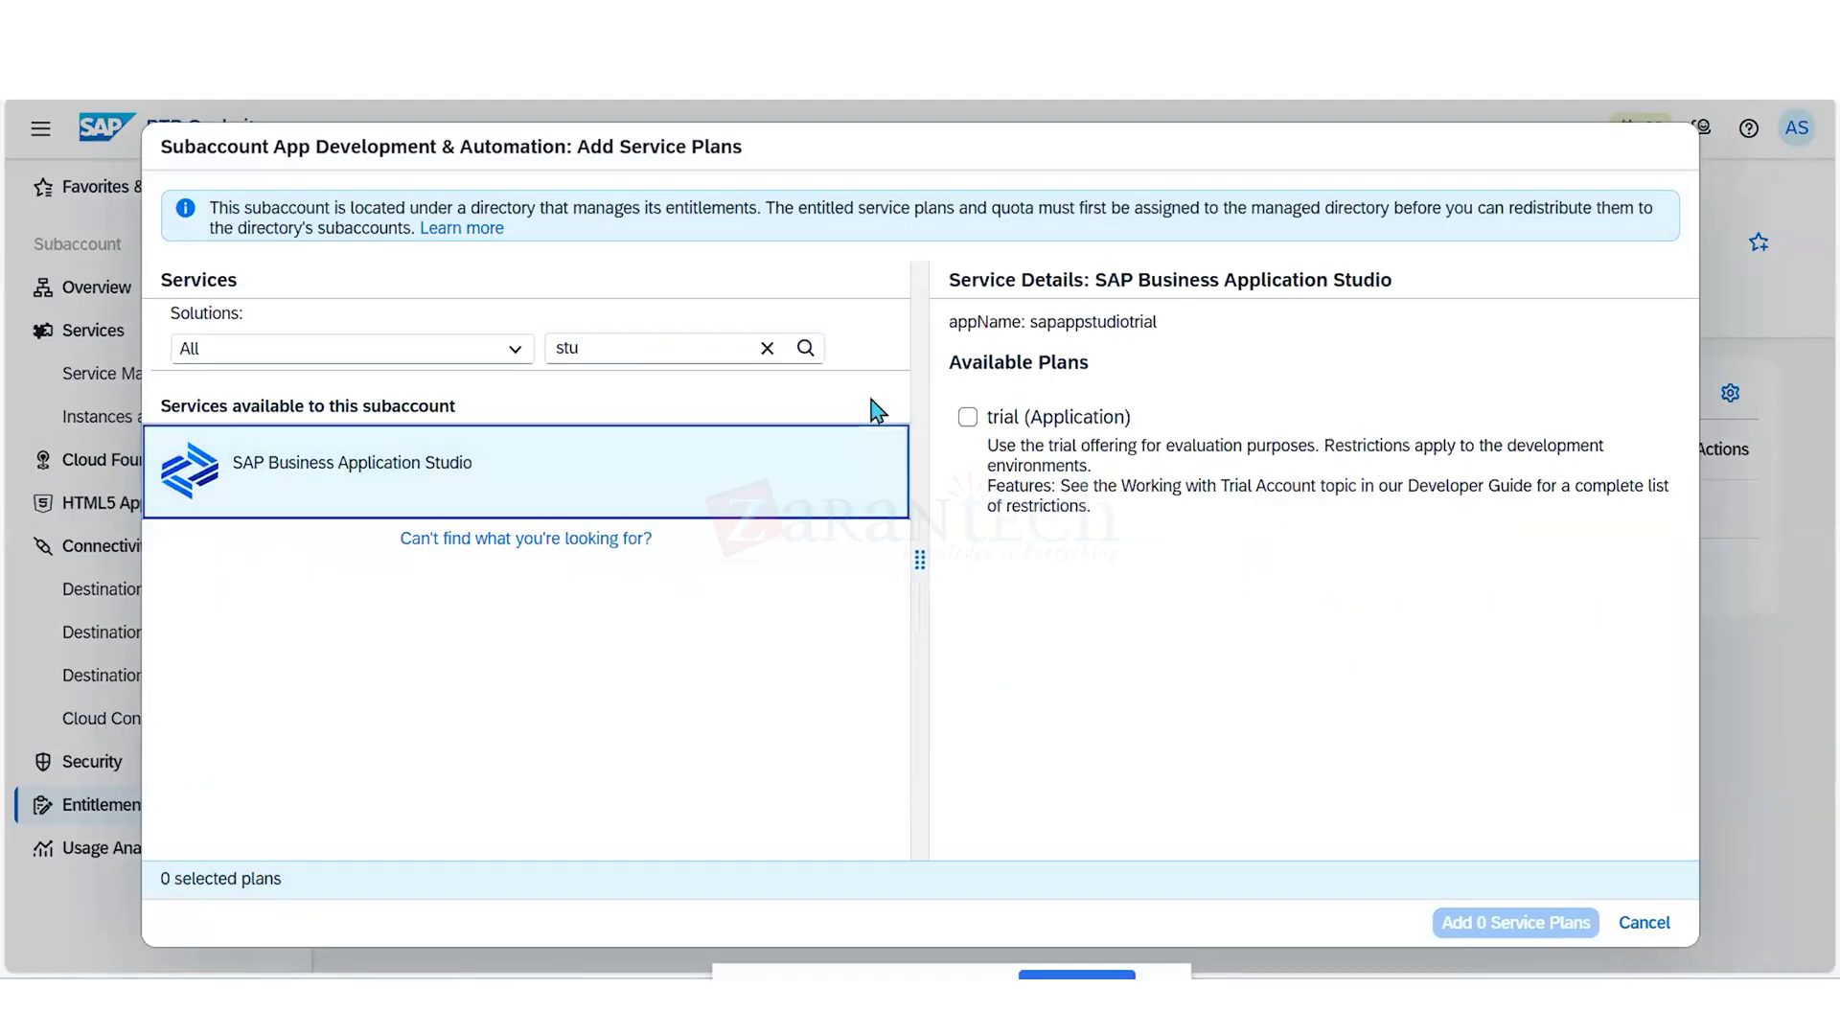
left_click(968, 418)
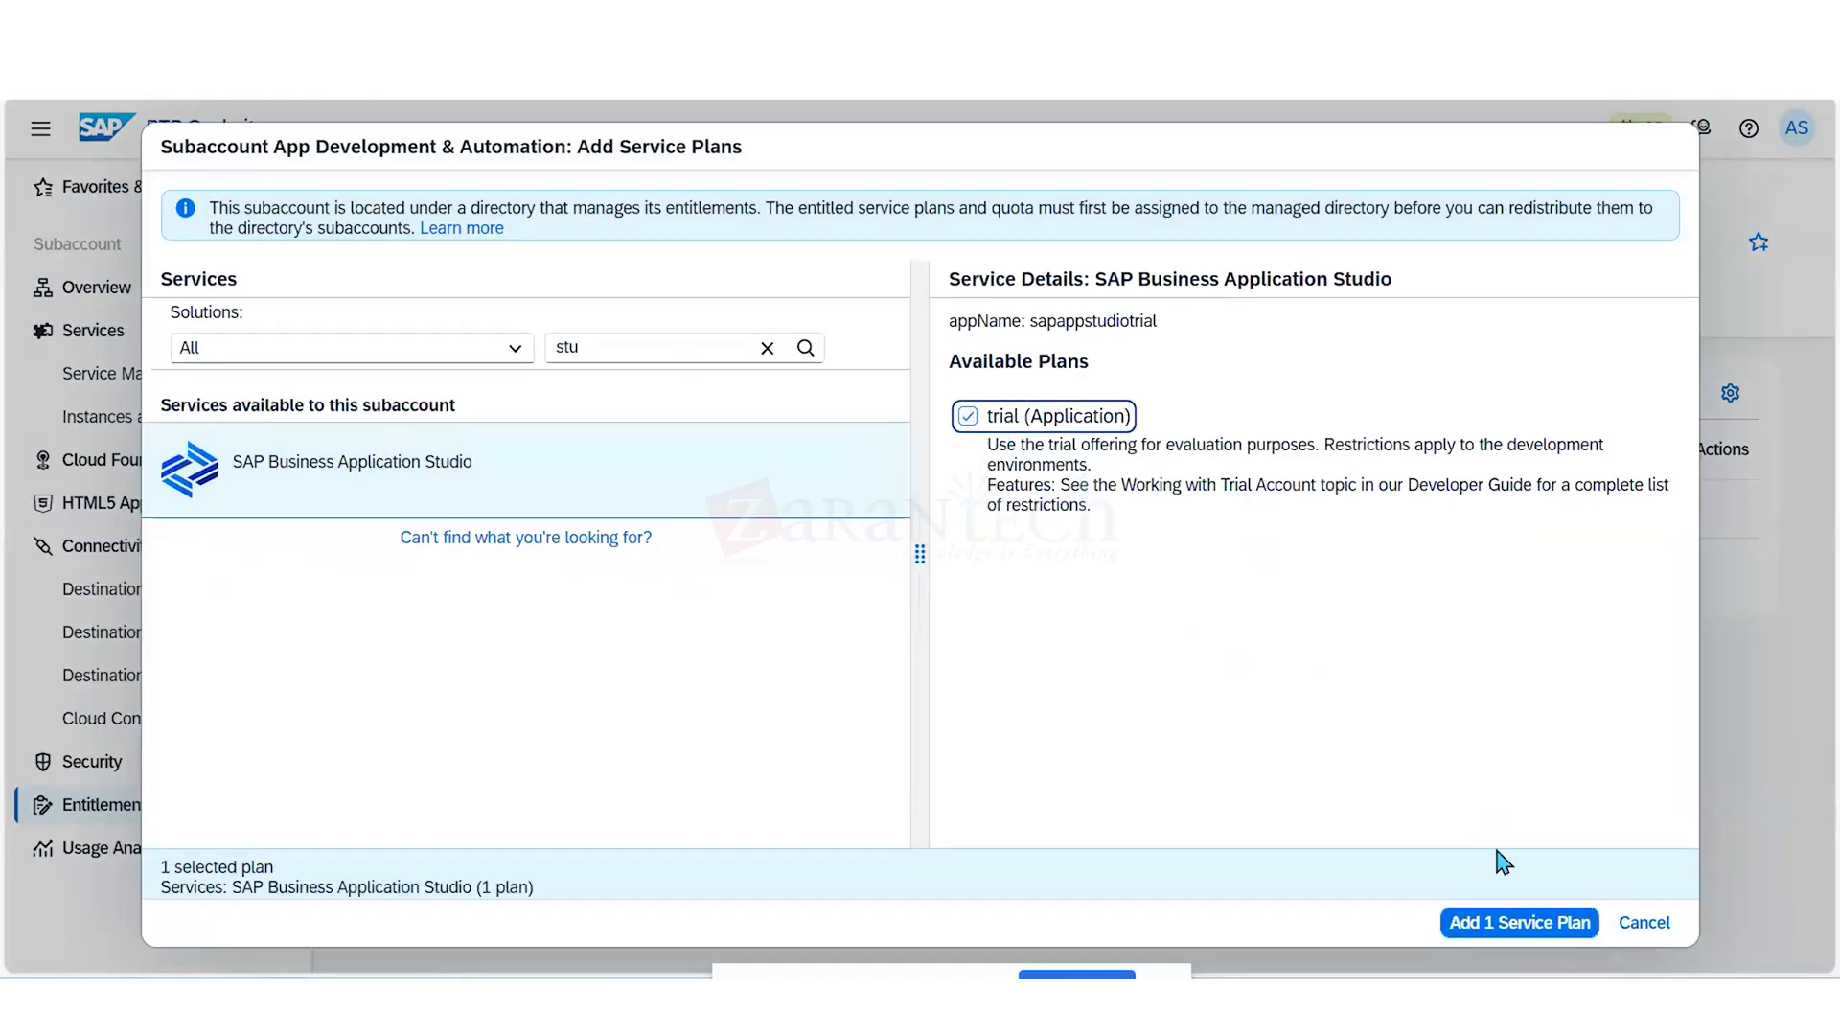
- Filter the available services by "SAP bu" and select the free (Application) plans of SAP Build Apps and SAP Build Code
left_click(636, 354)
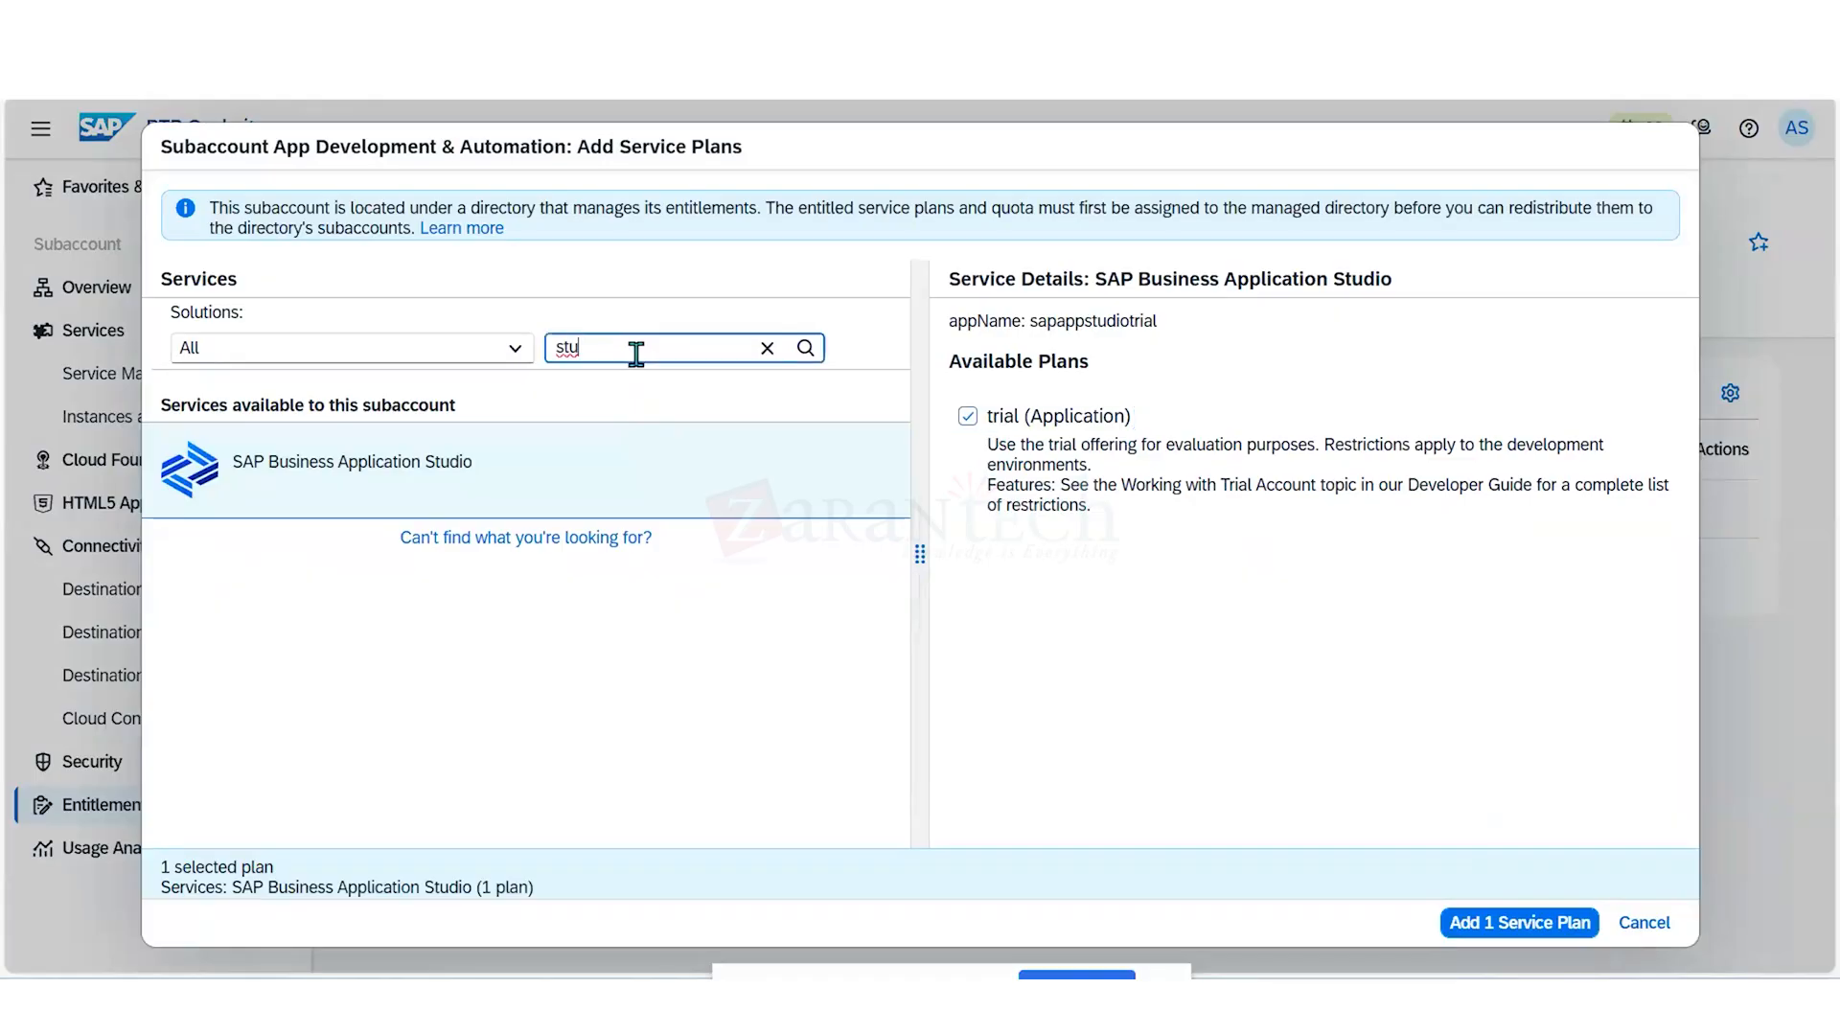
key("BackSpace")
key("BackSpace")
key("BackSpace")
type("S")
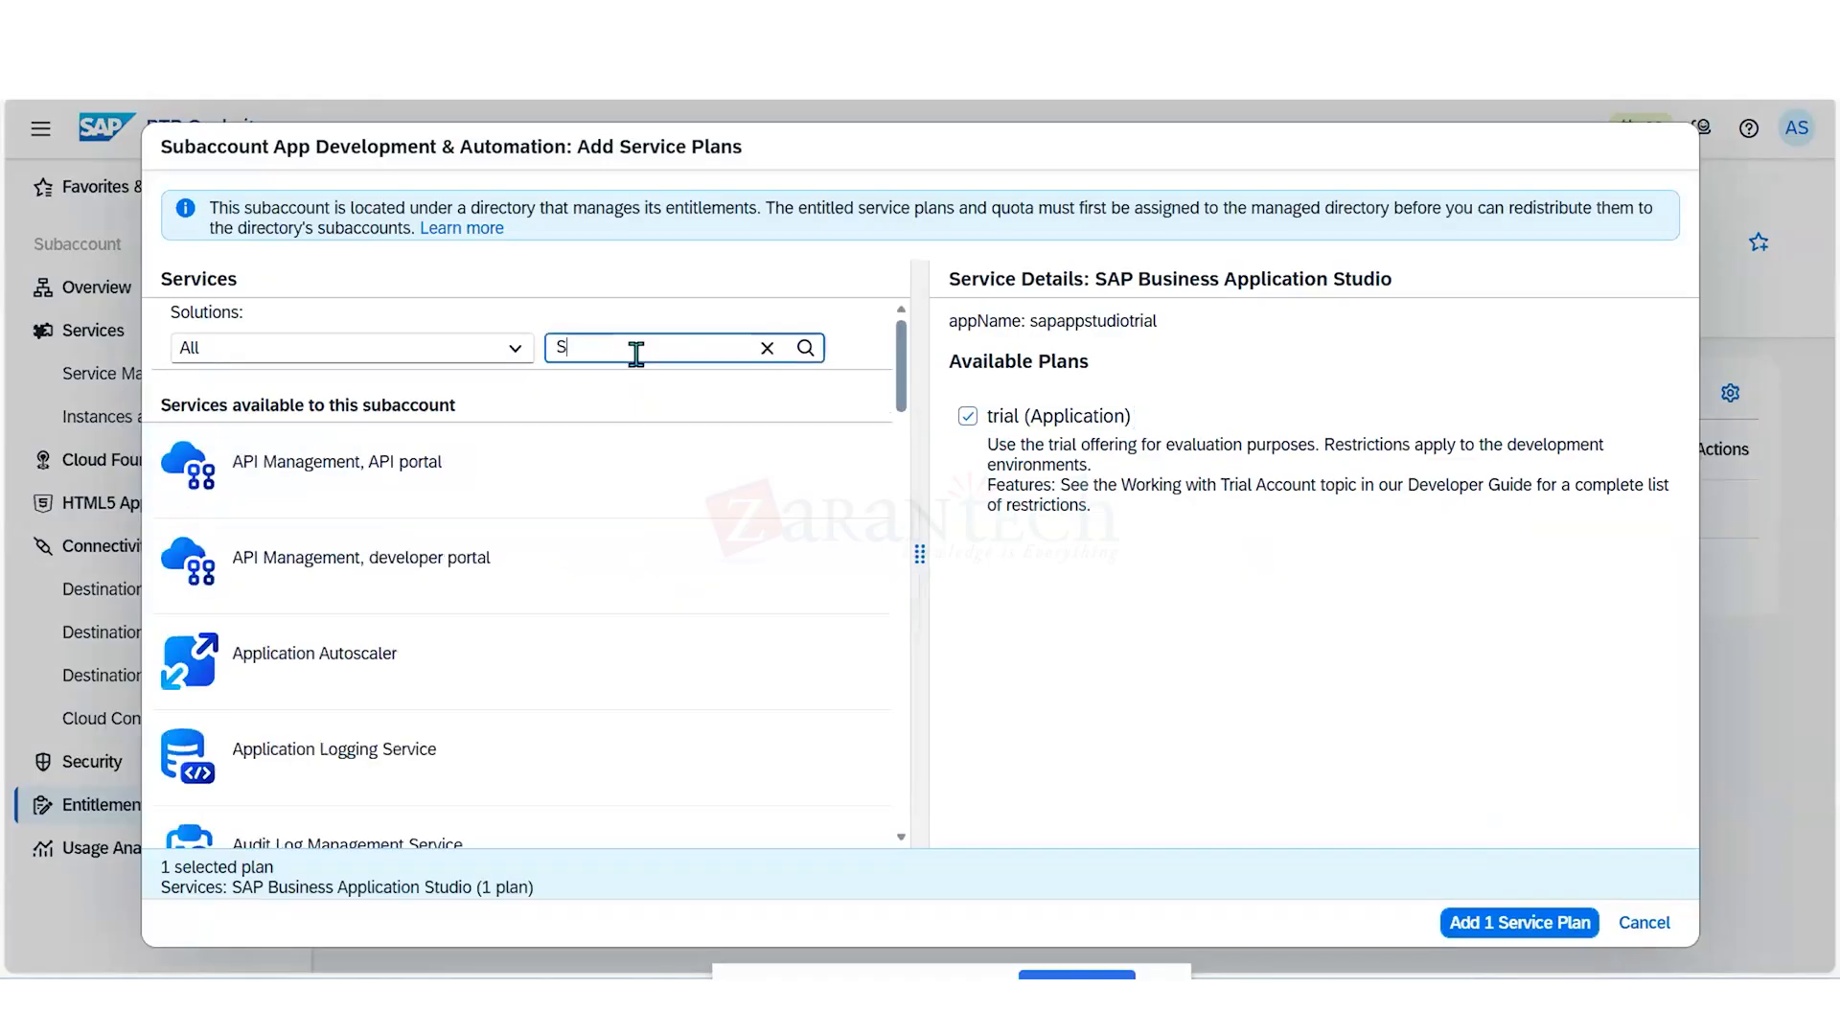
type("AP bu")
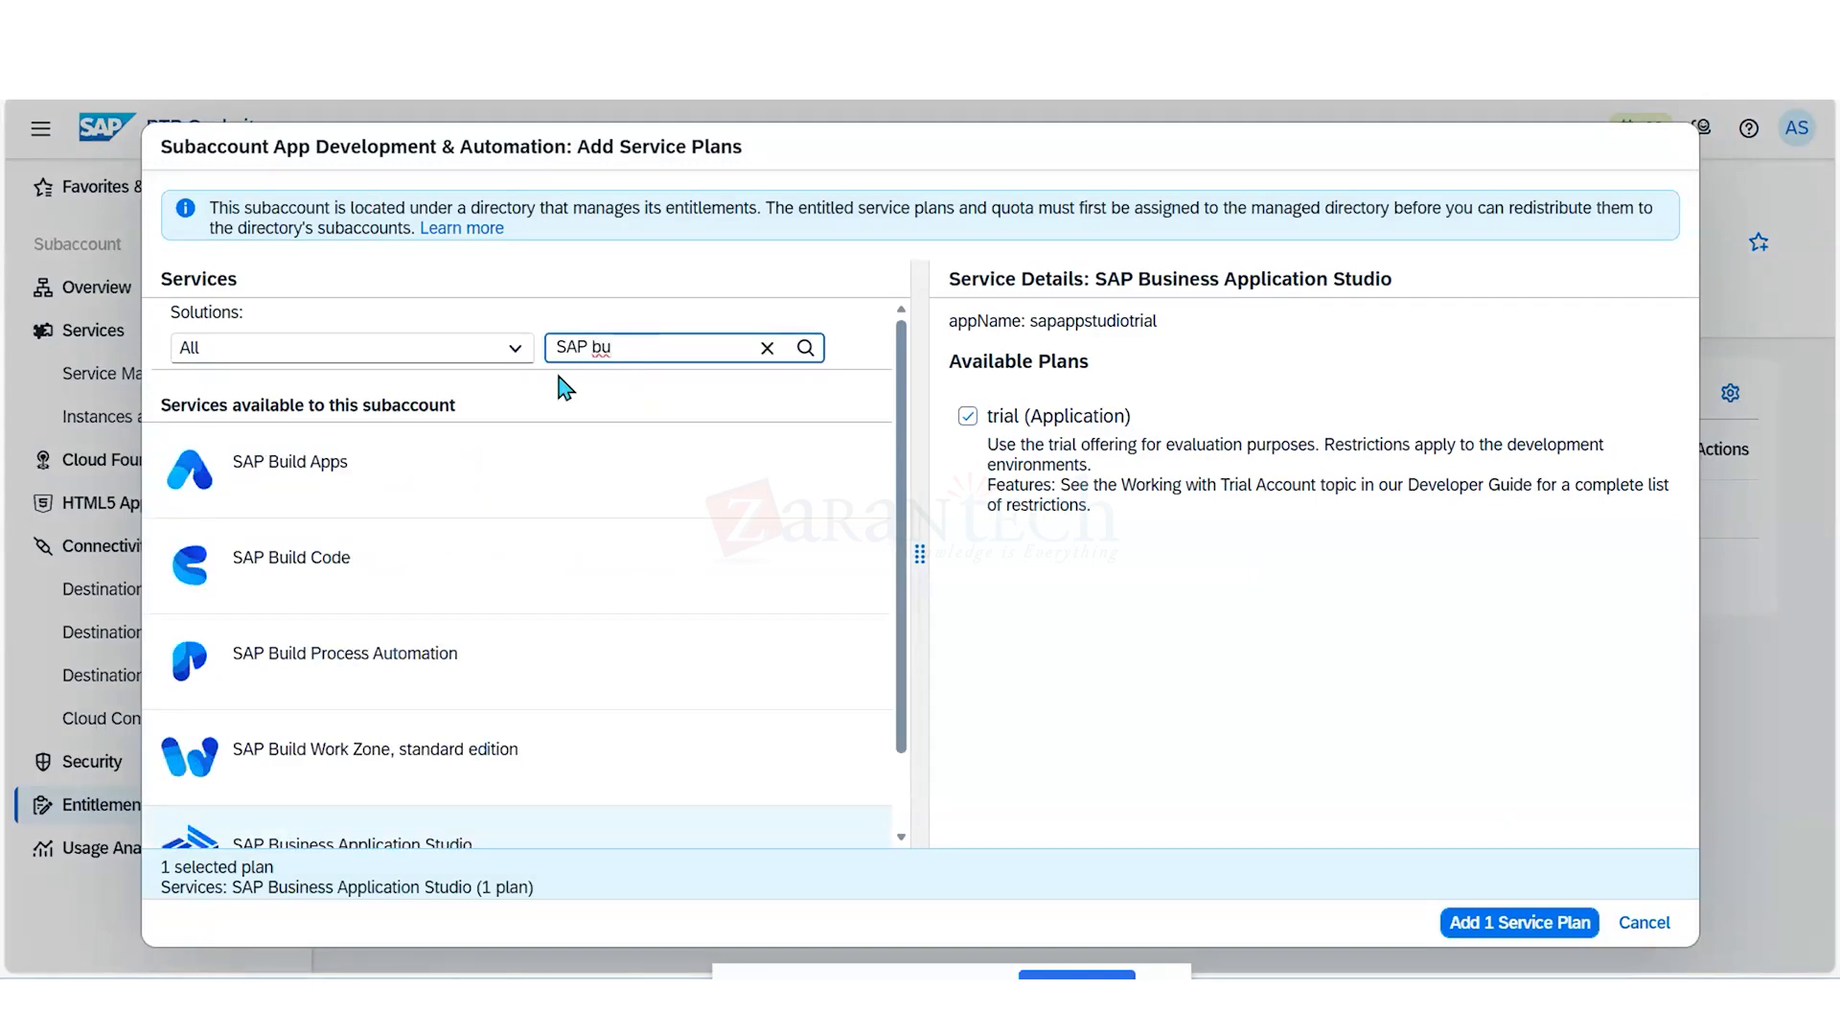
left_click(438, 462)
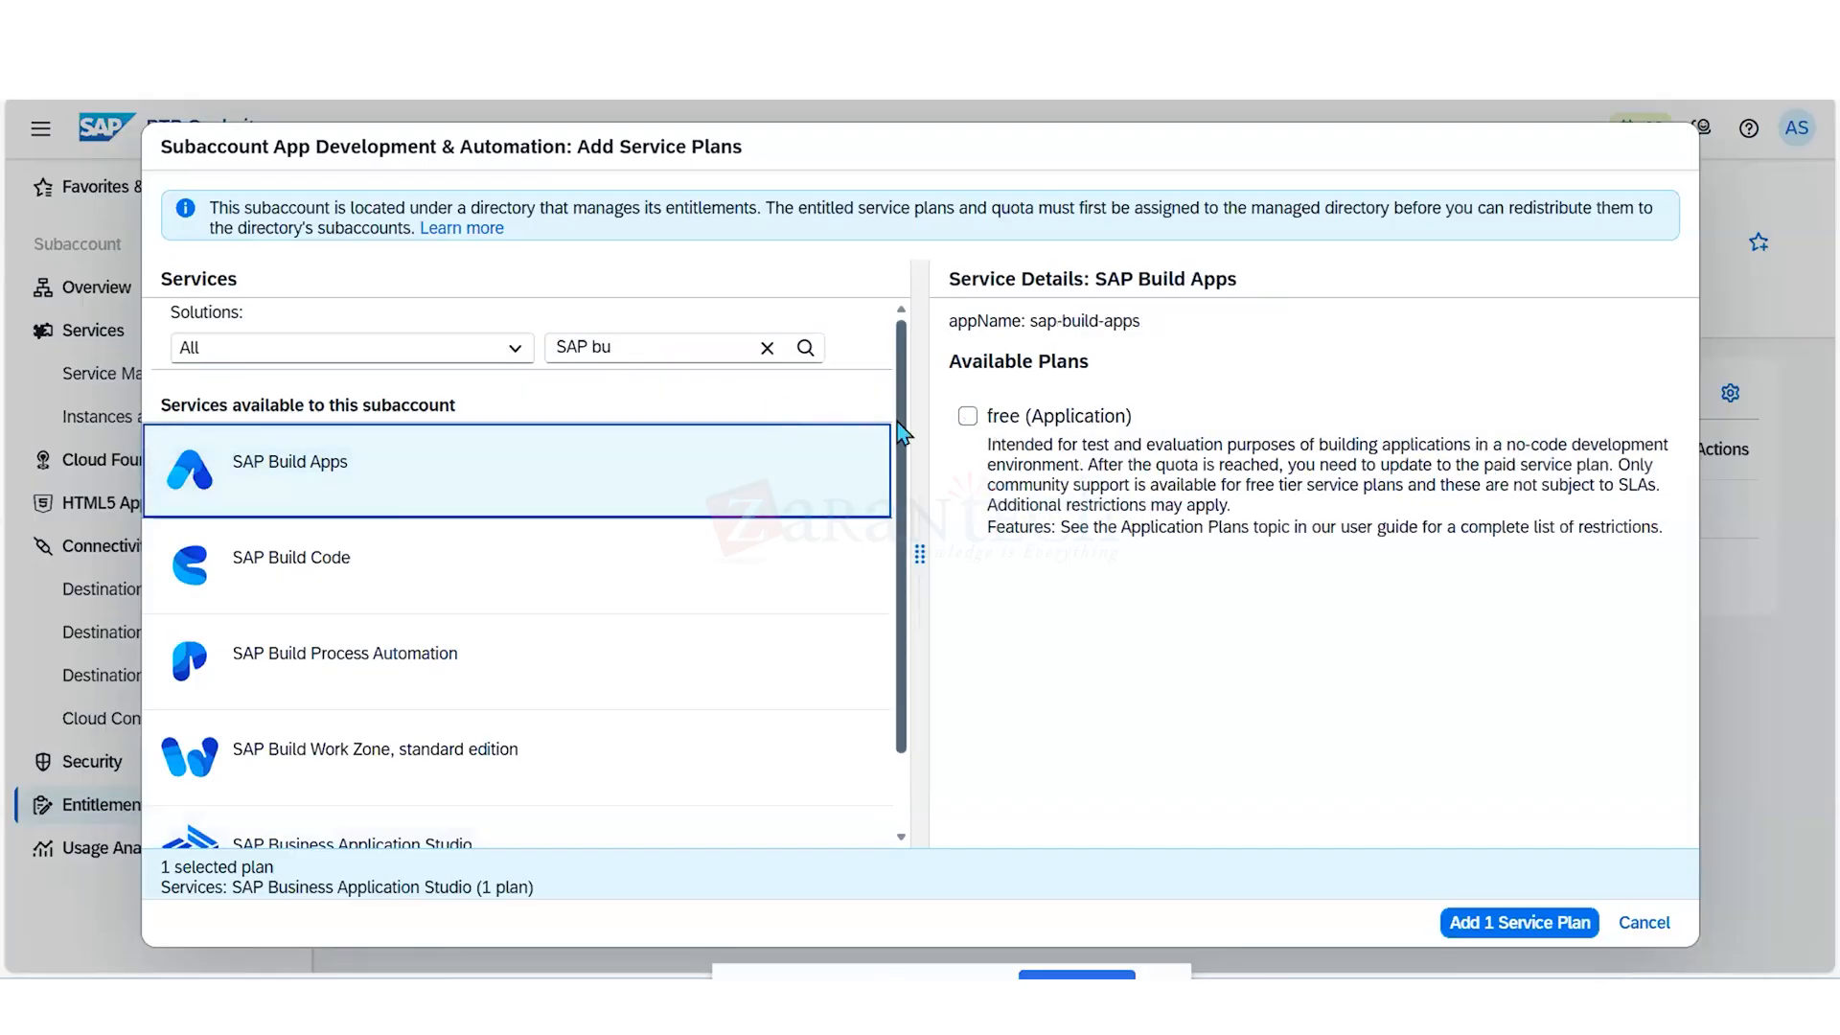
left_click(968, 415)
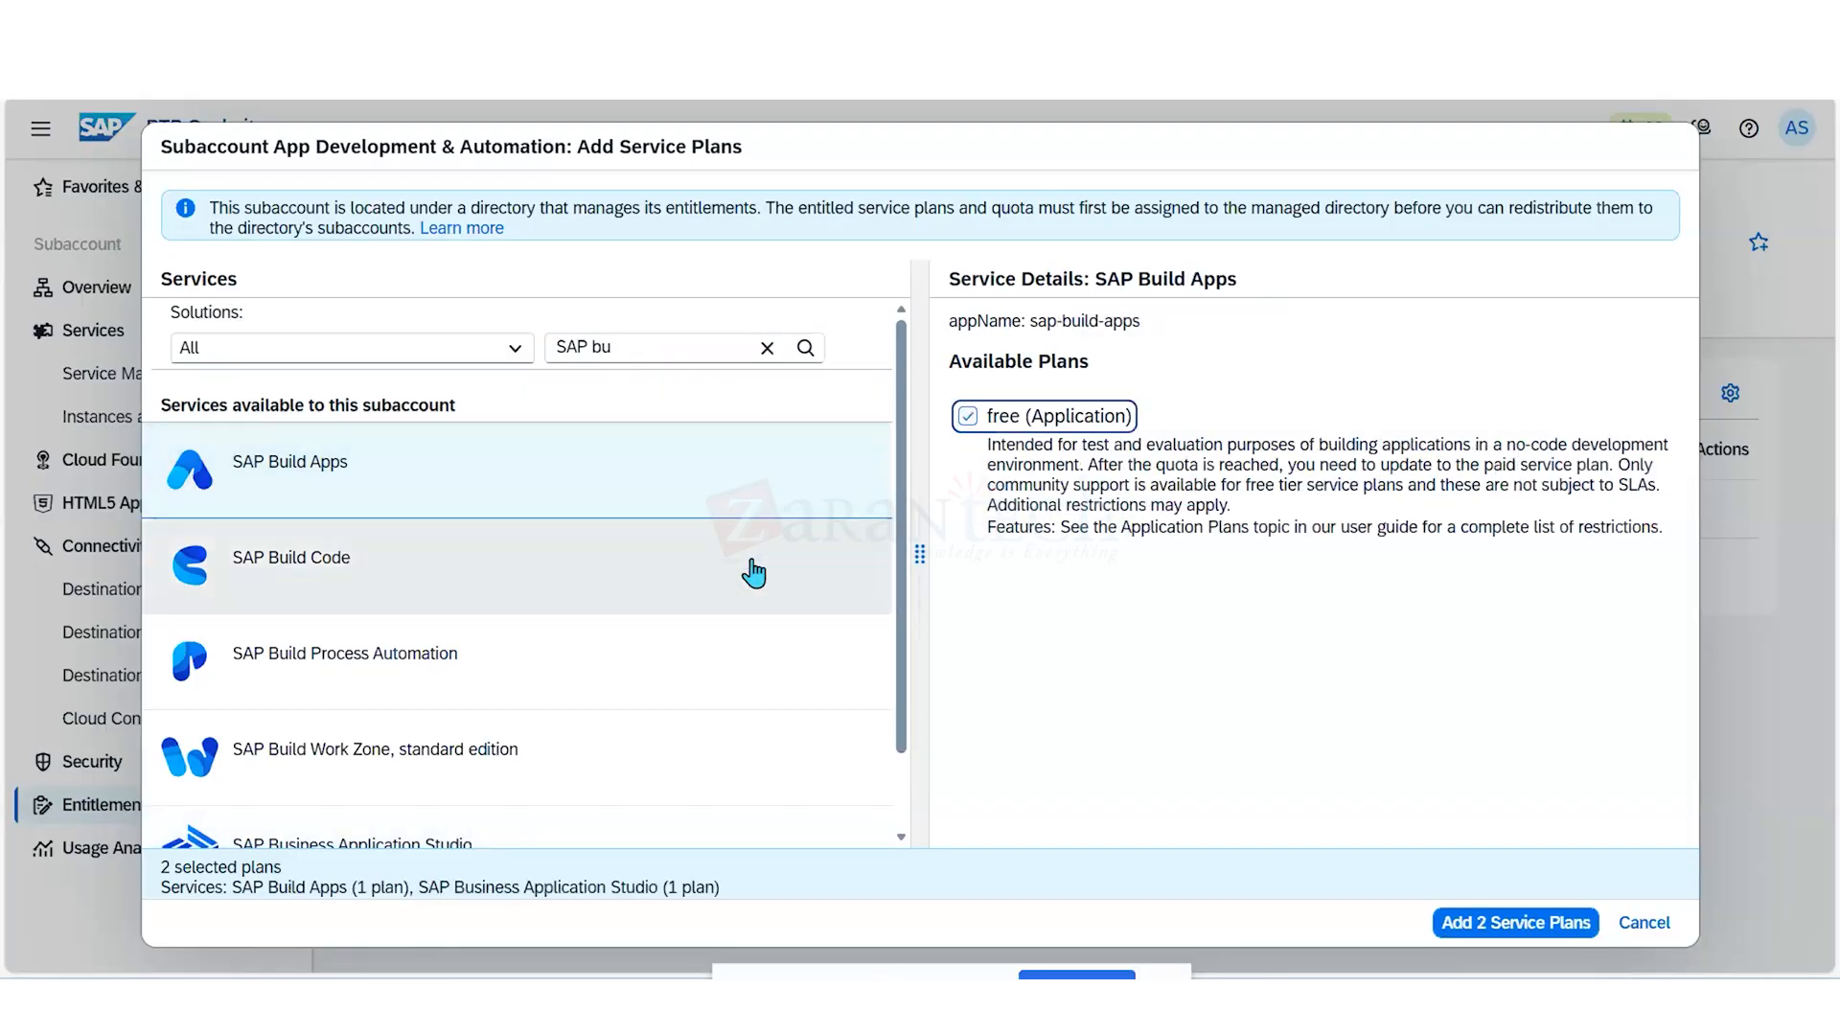
left_click(636, 573)
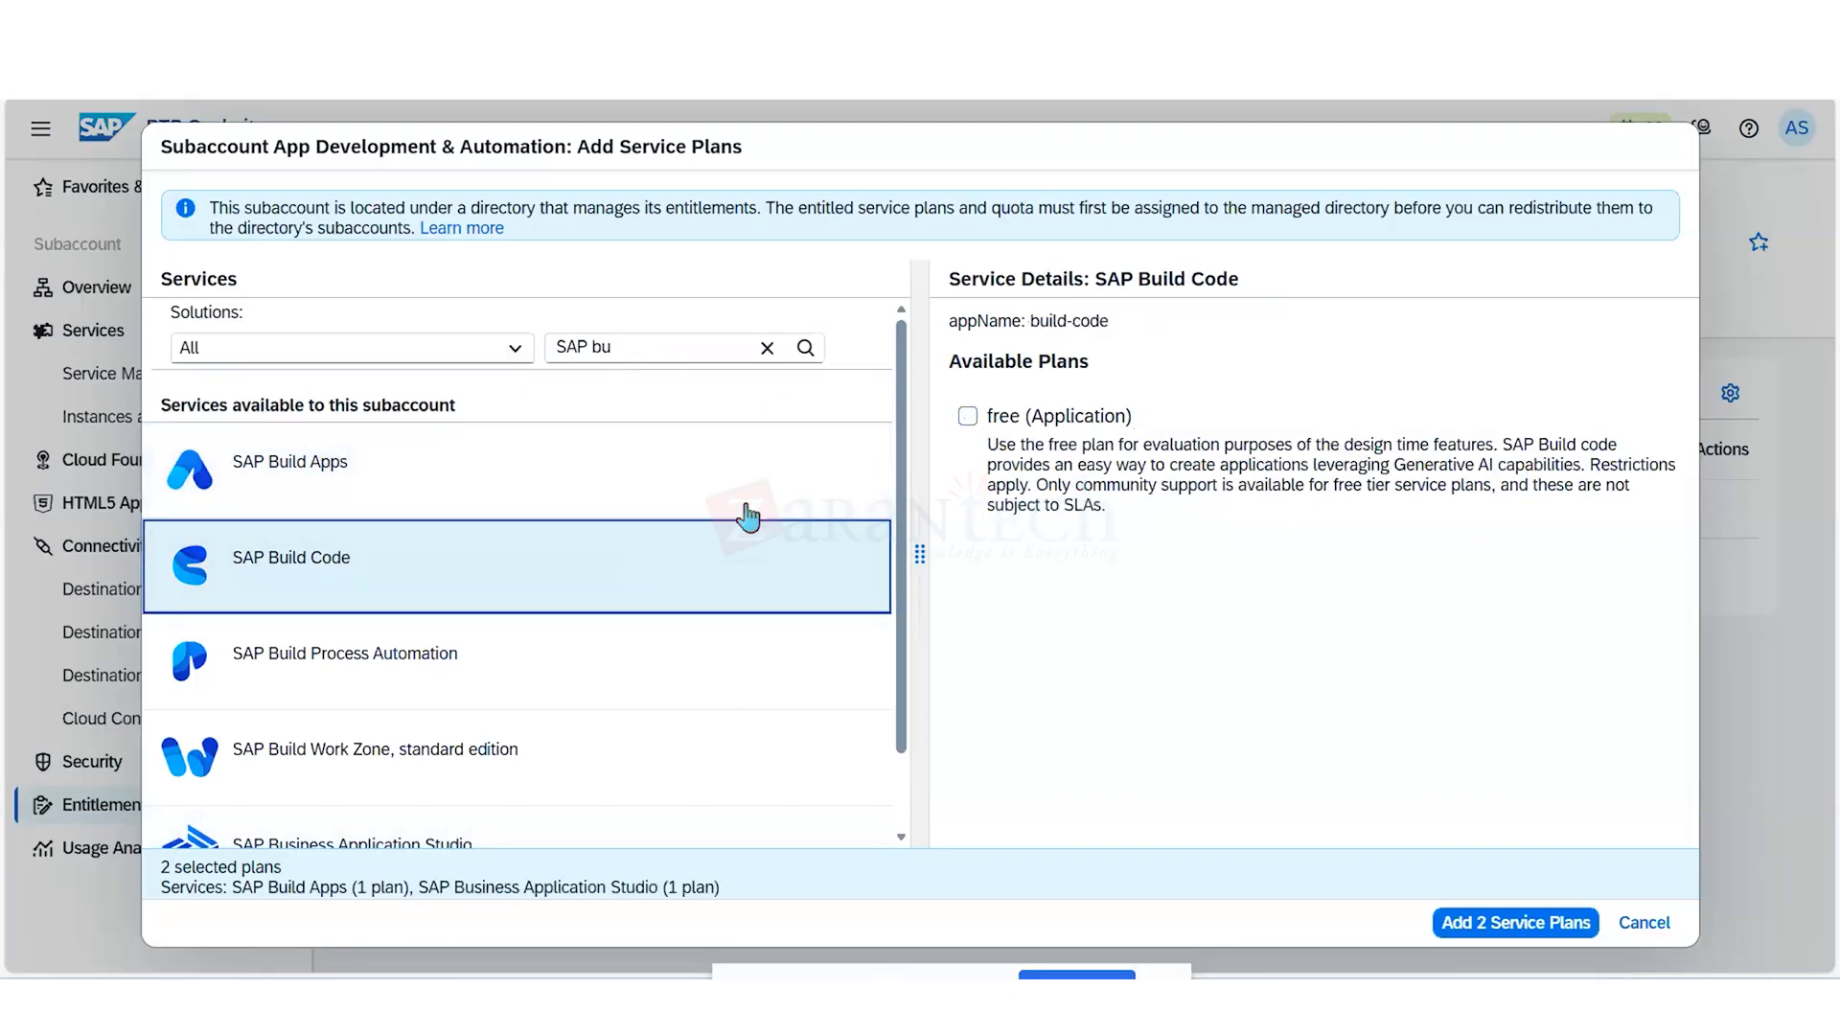
left_click(969, 417)
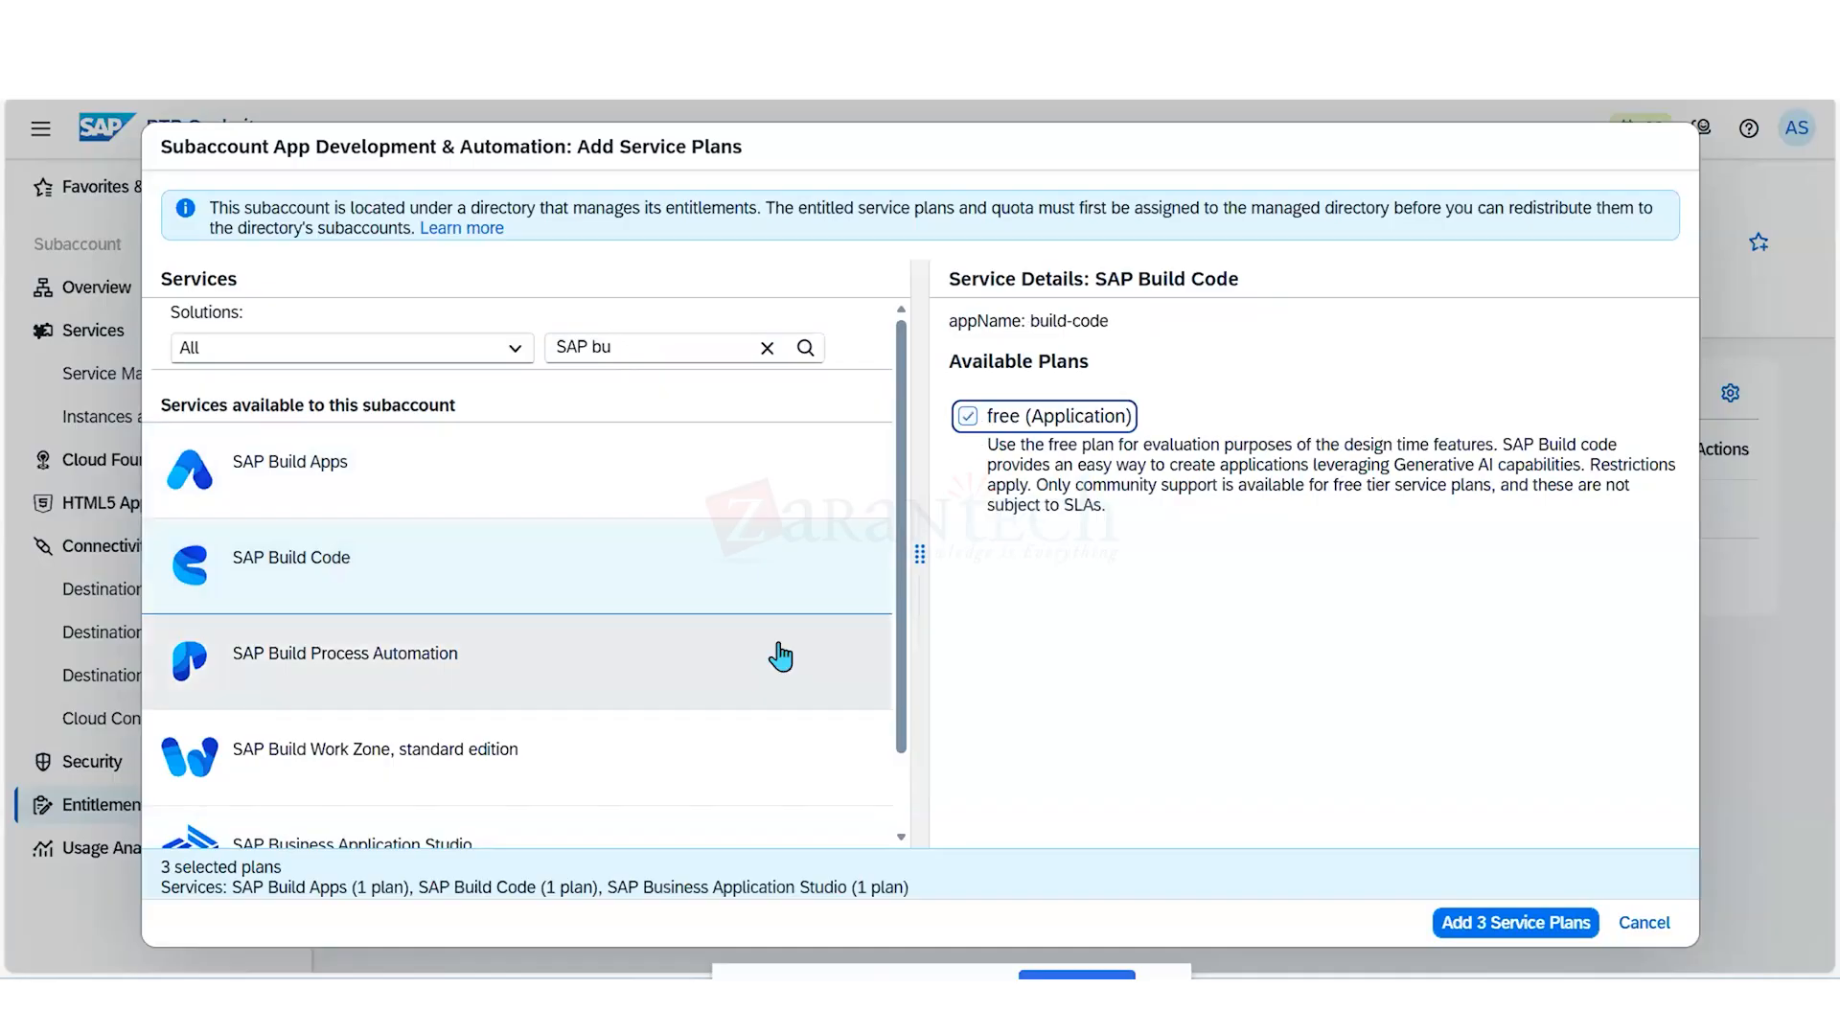
- Select the standard and free (Application) plans of SAP Build Process Automation
left_click(661, 678)
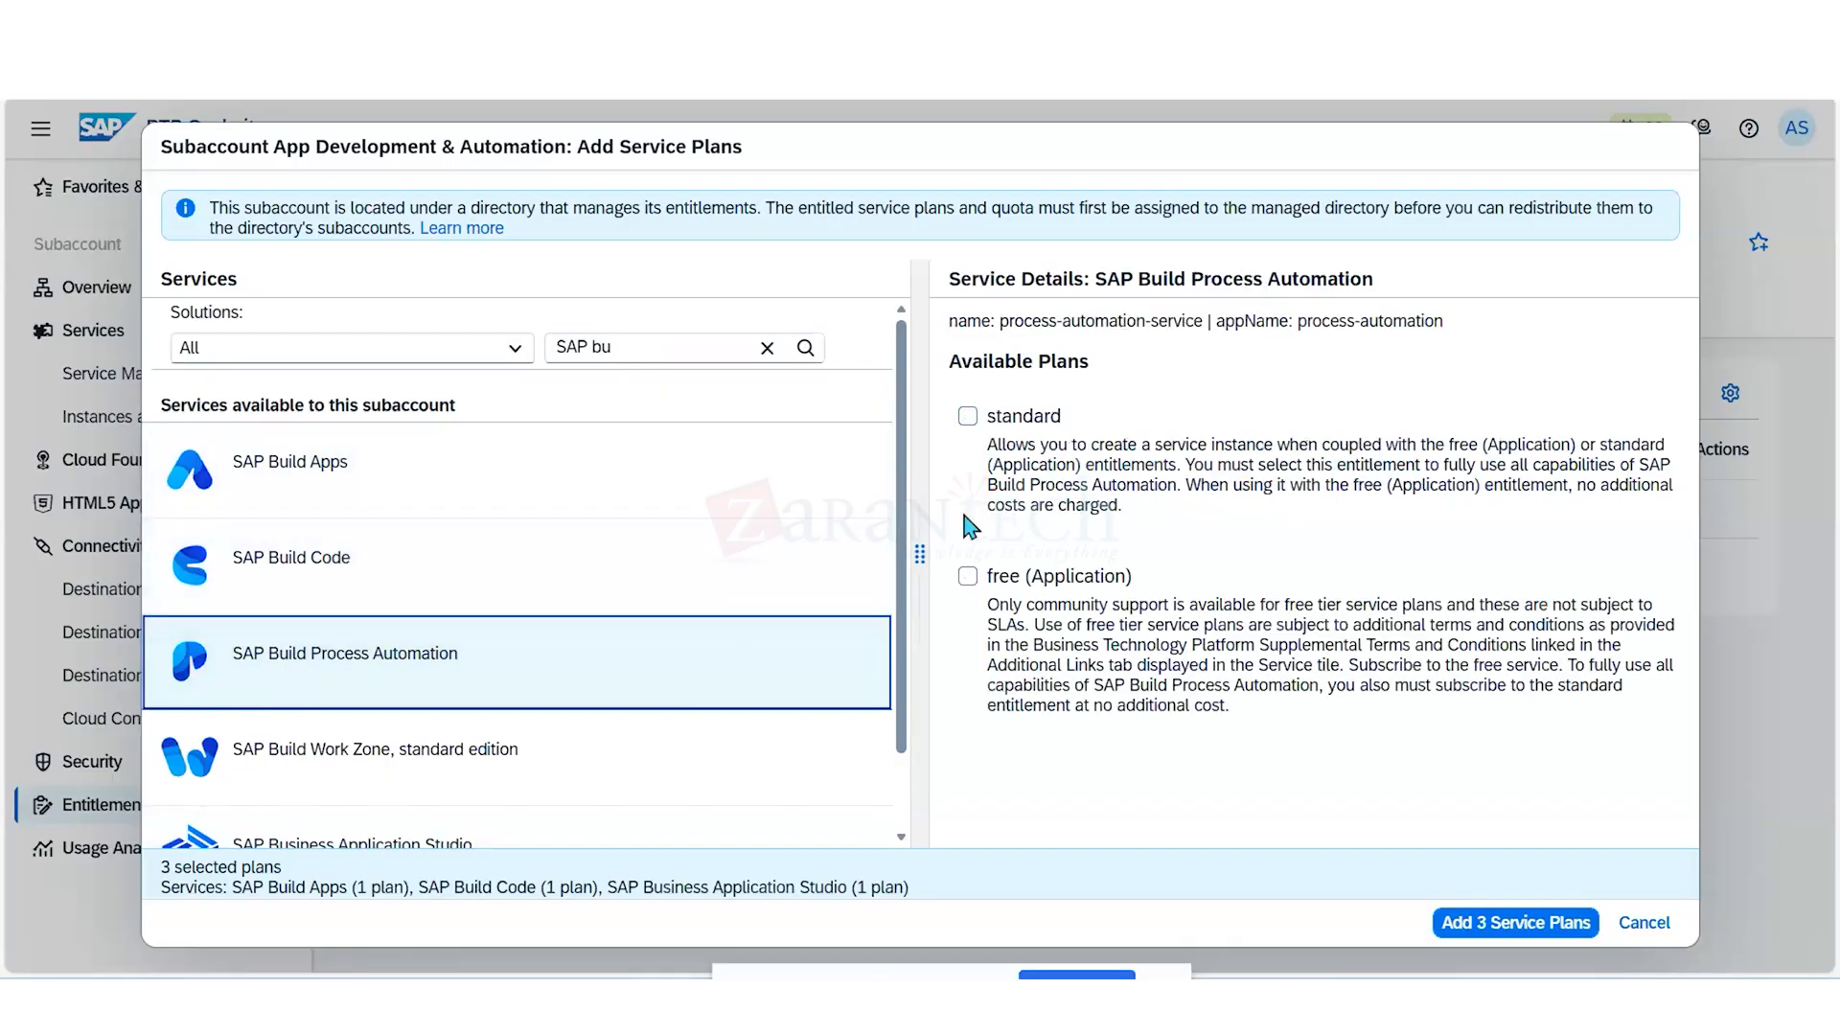
left_click(968, 416)
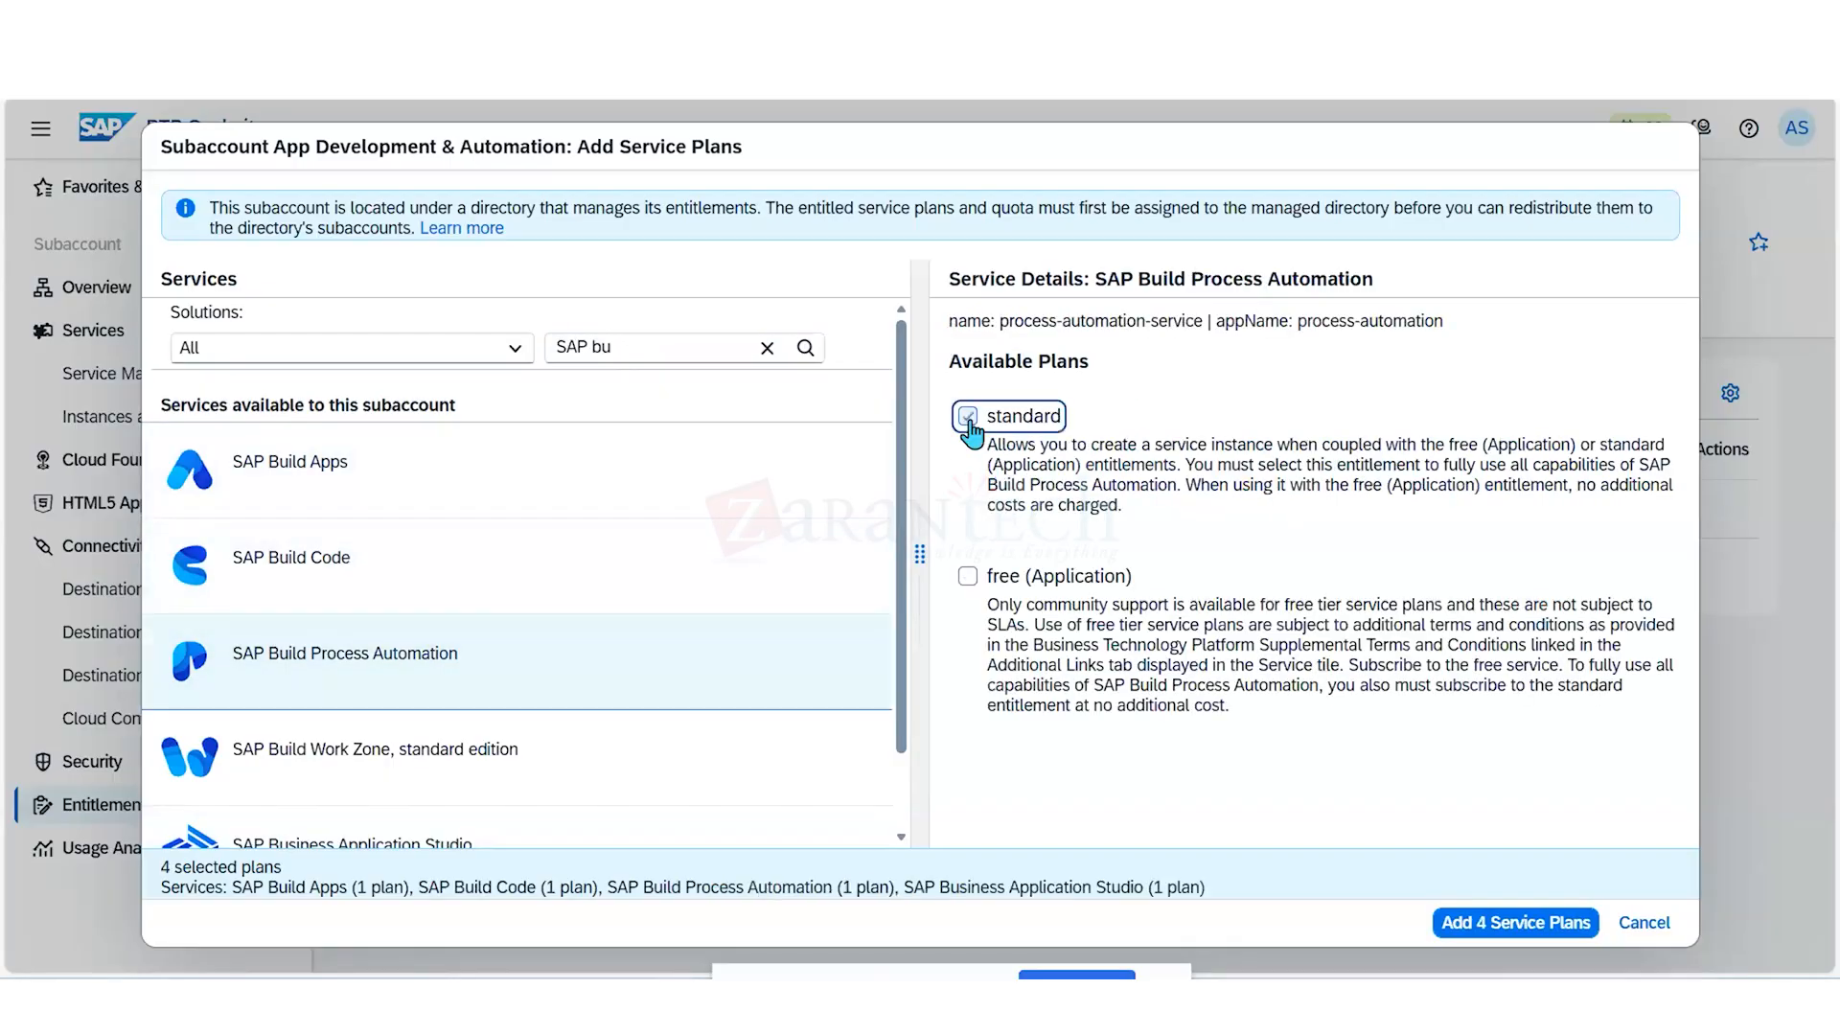
left_click(966, 577)
- Select the standard and standard (Application) plans of SAP Build Work Zone, standard edition
scroll(709, 637, "down", 1)
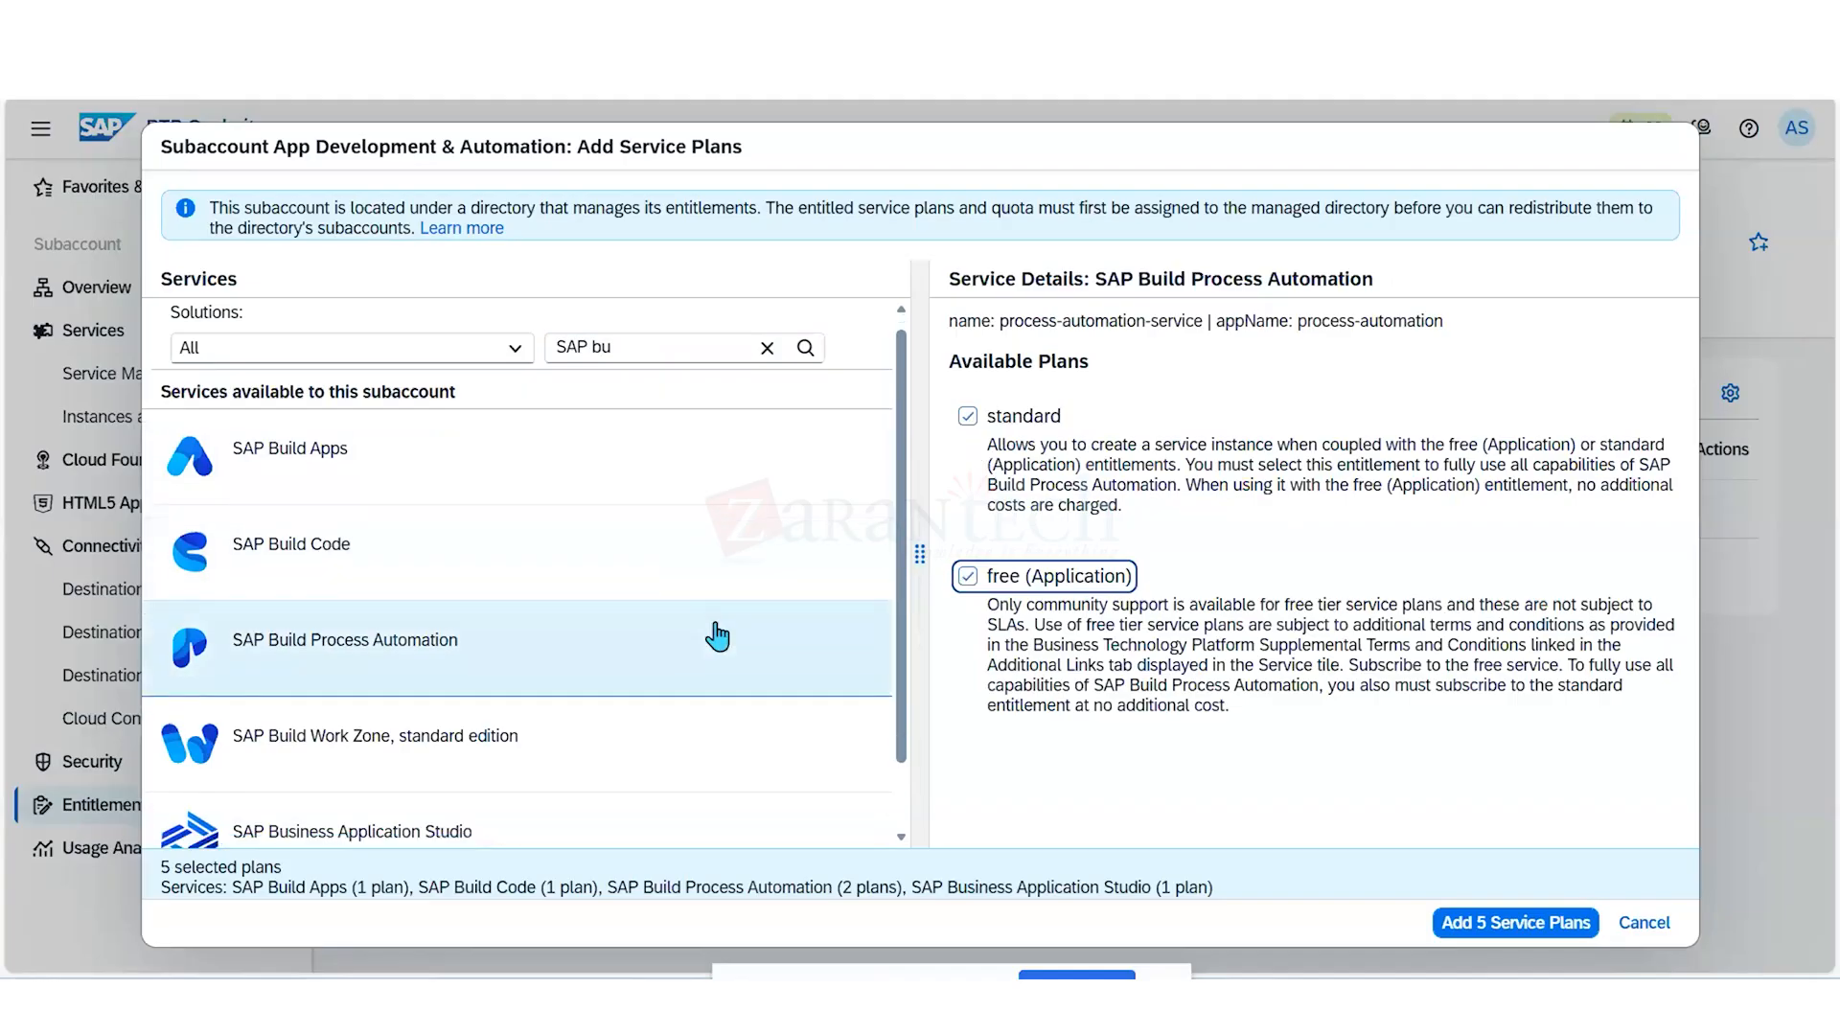
left_click(674, 668)
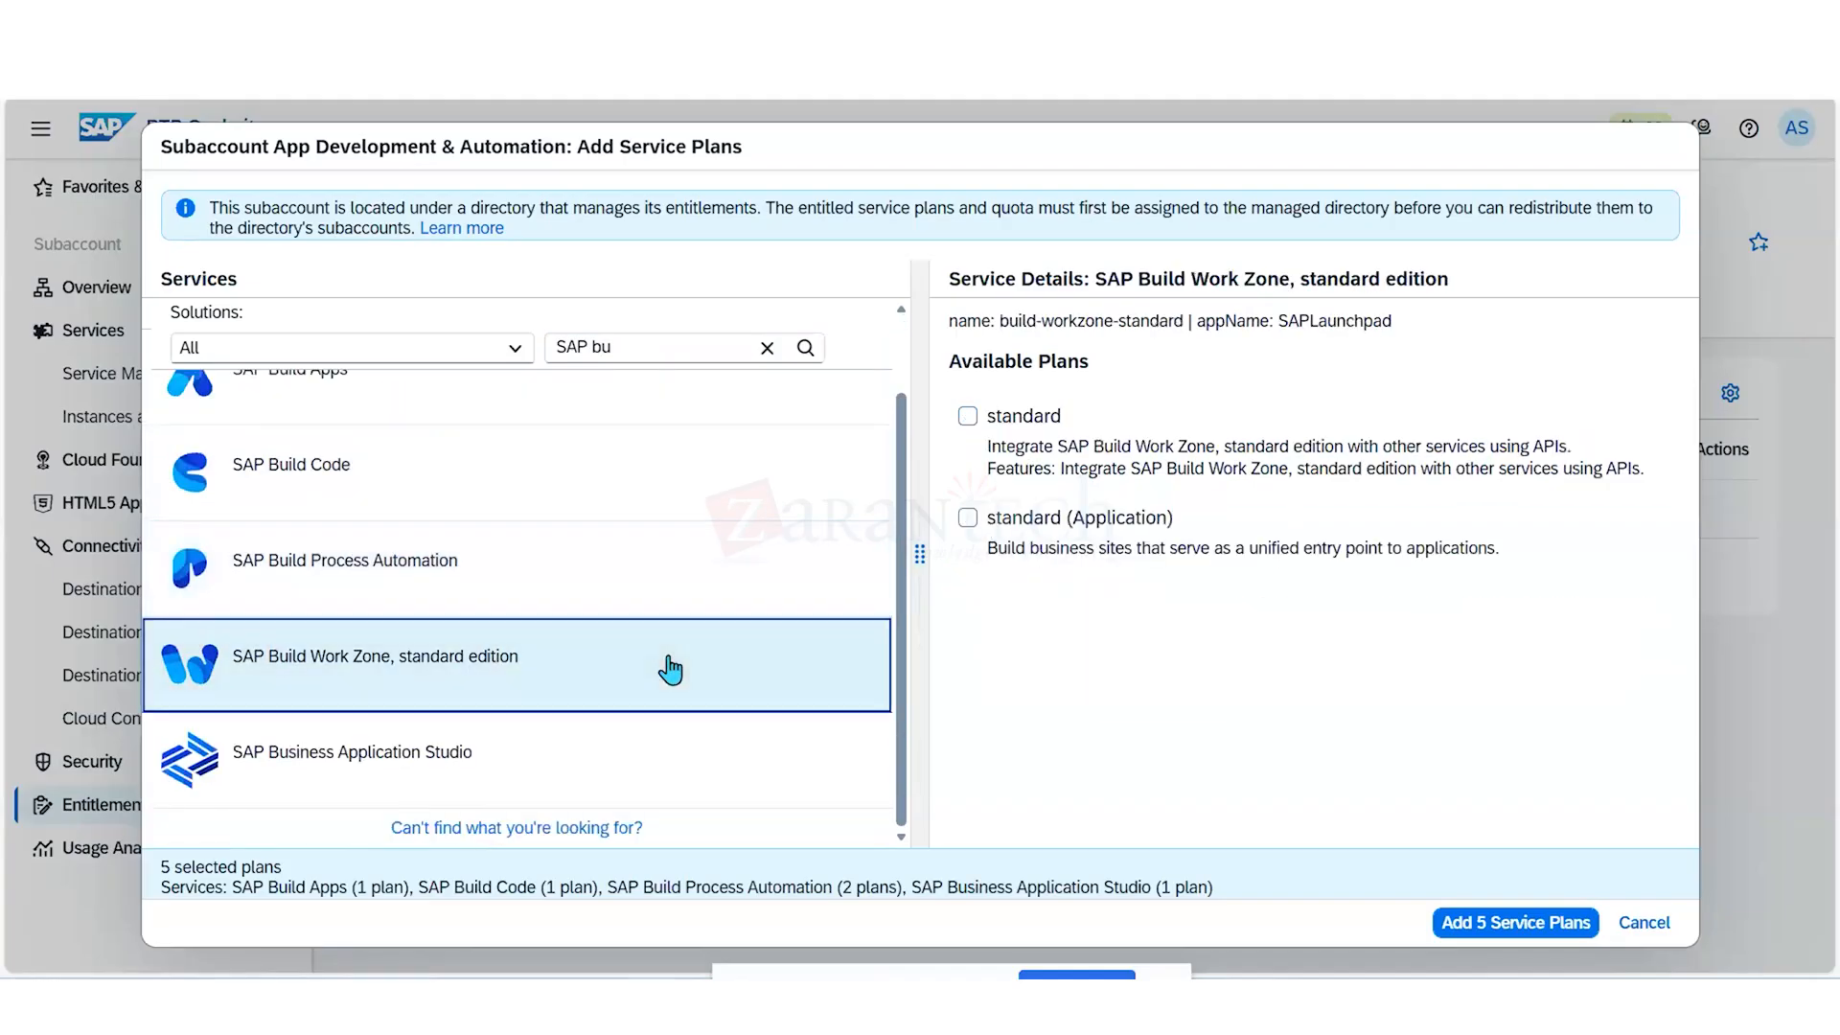
left_click(968, 416)
left_click(966, 519)
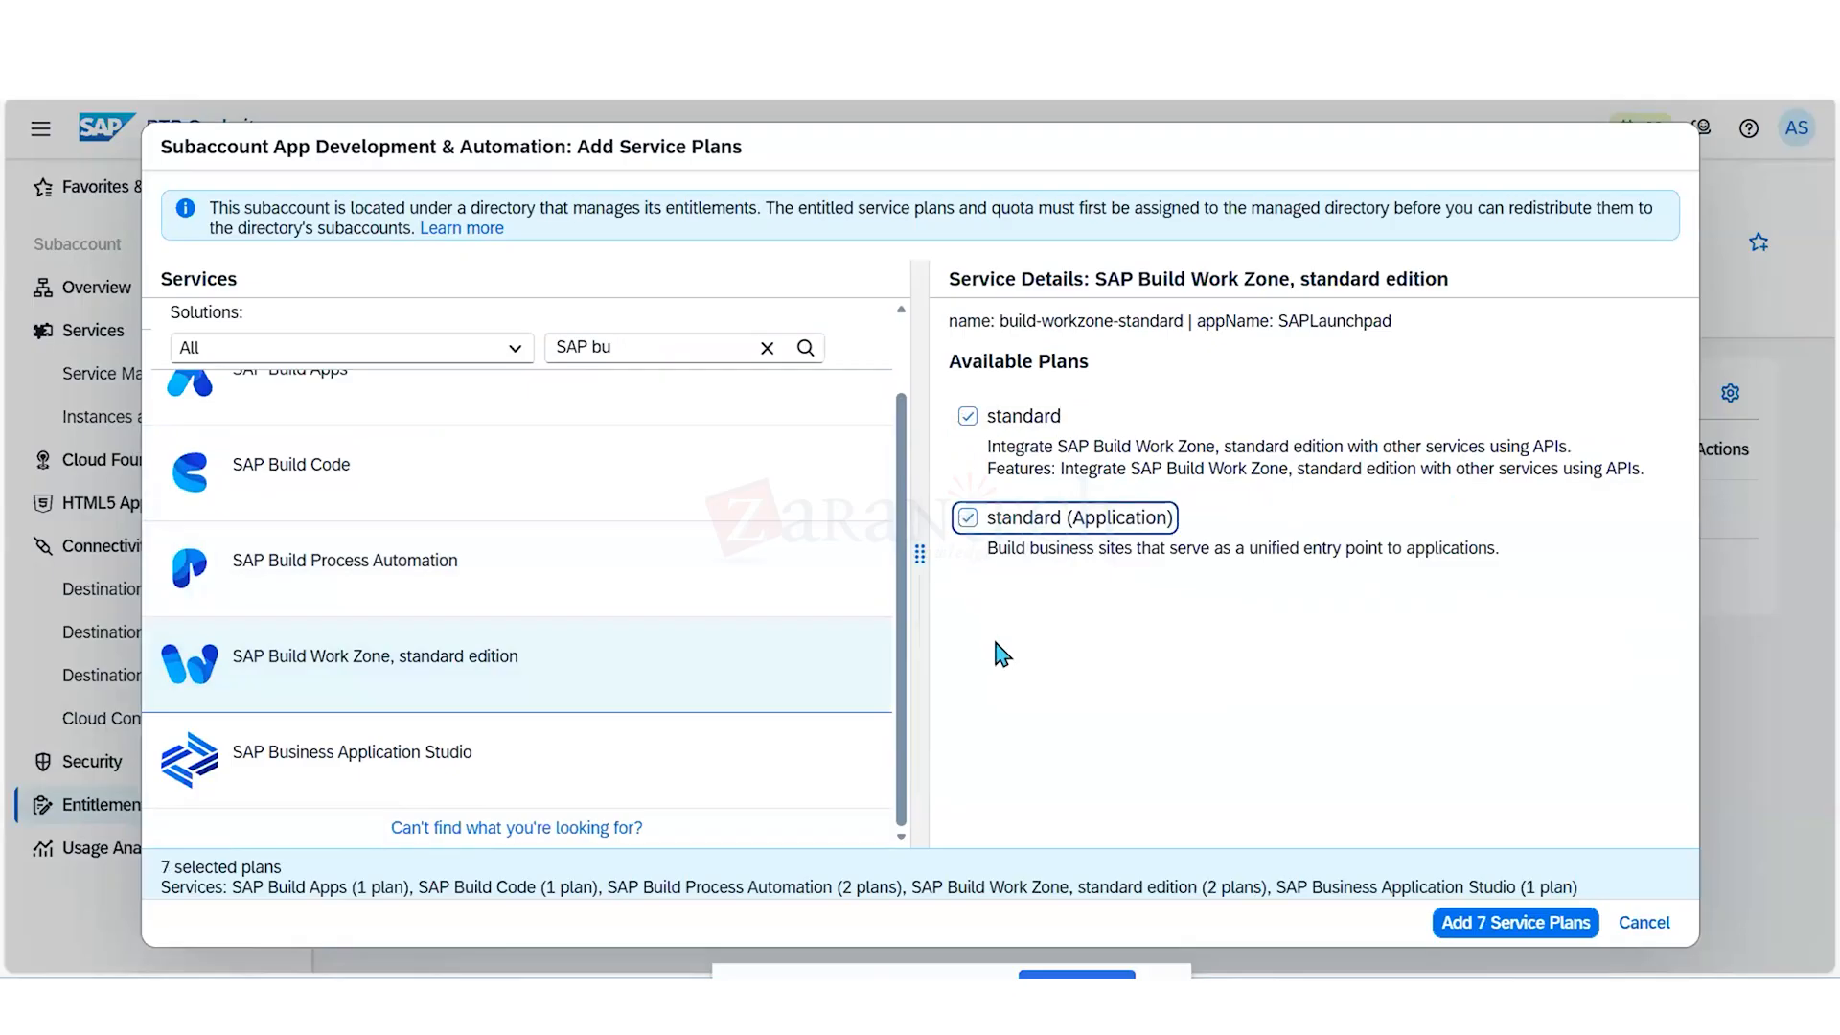
left_click(906, 341)
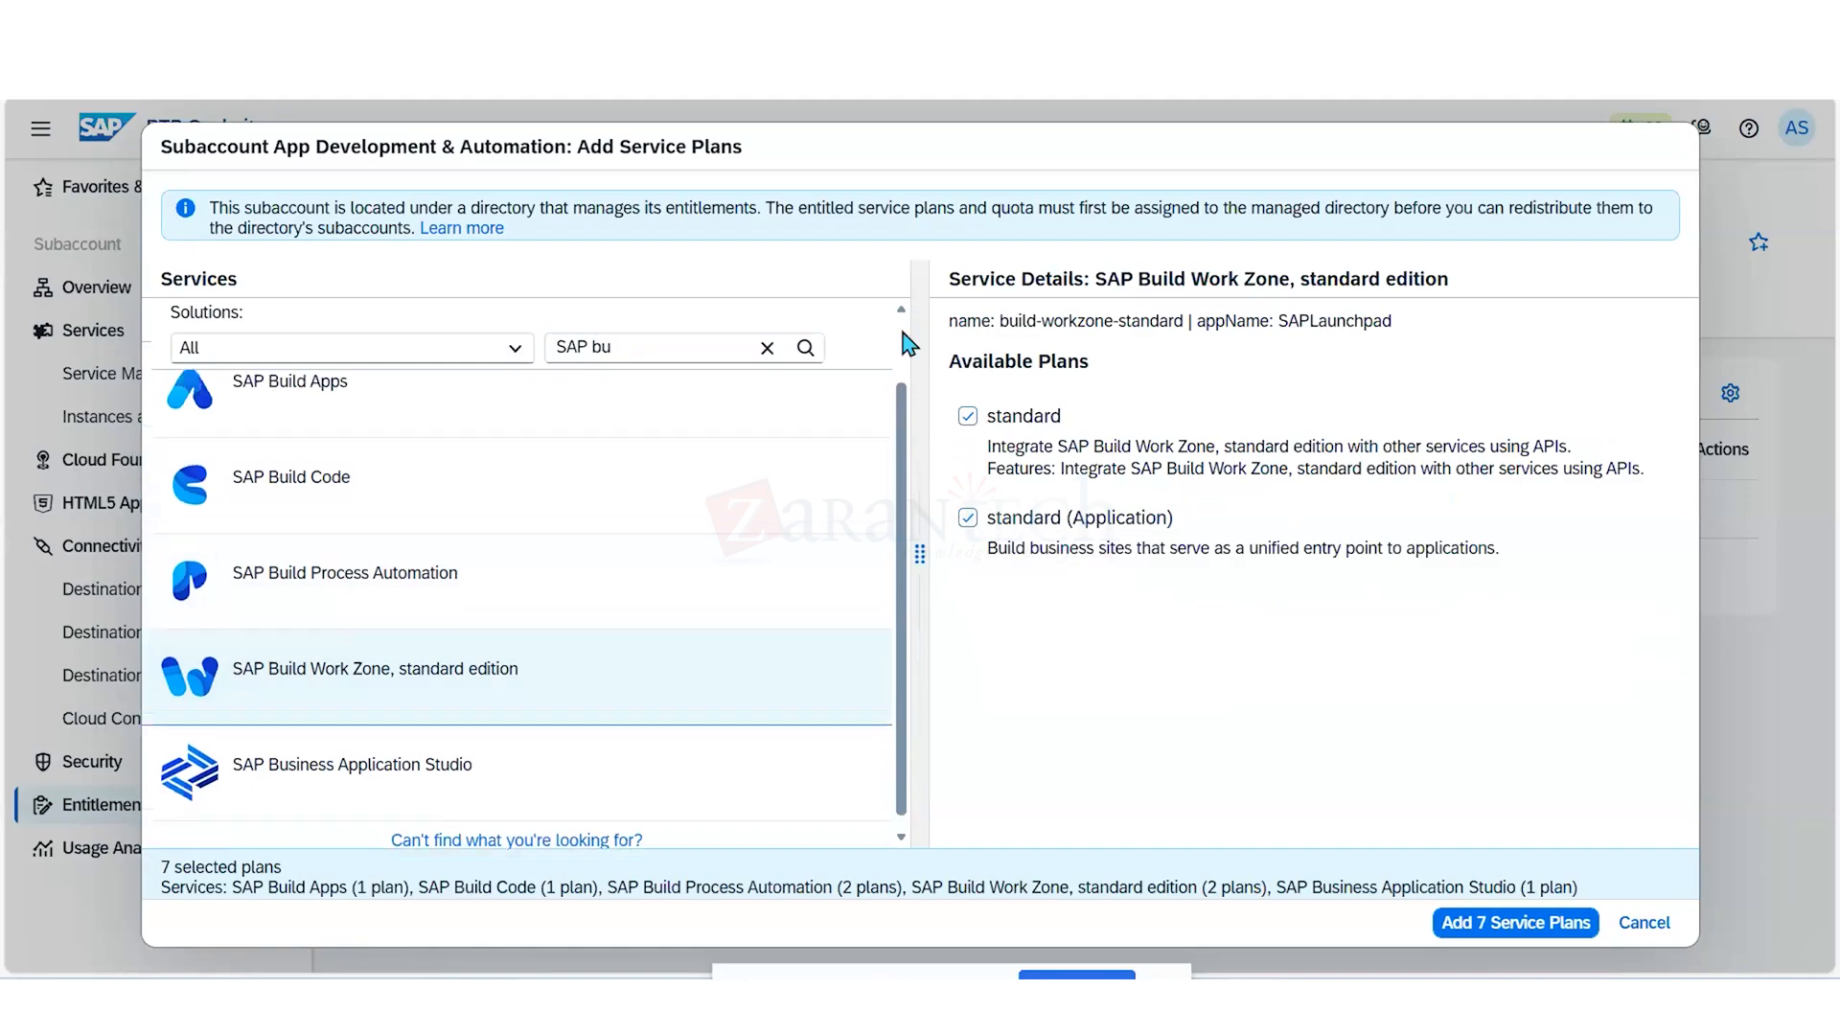
- Filter the available services by "SAP HANA" and select SAP HANA Cloud's relational-data-lake-free, hana-free, hana-cloud-connection-free and tools (Application) plans
left_click(697, 348)
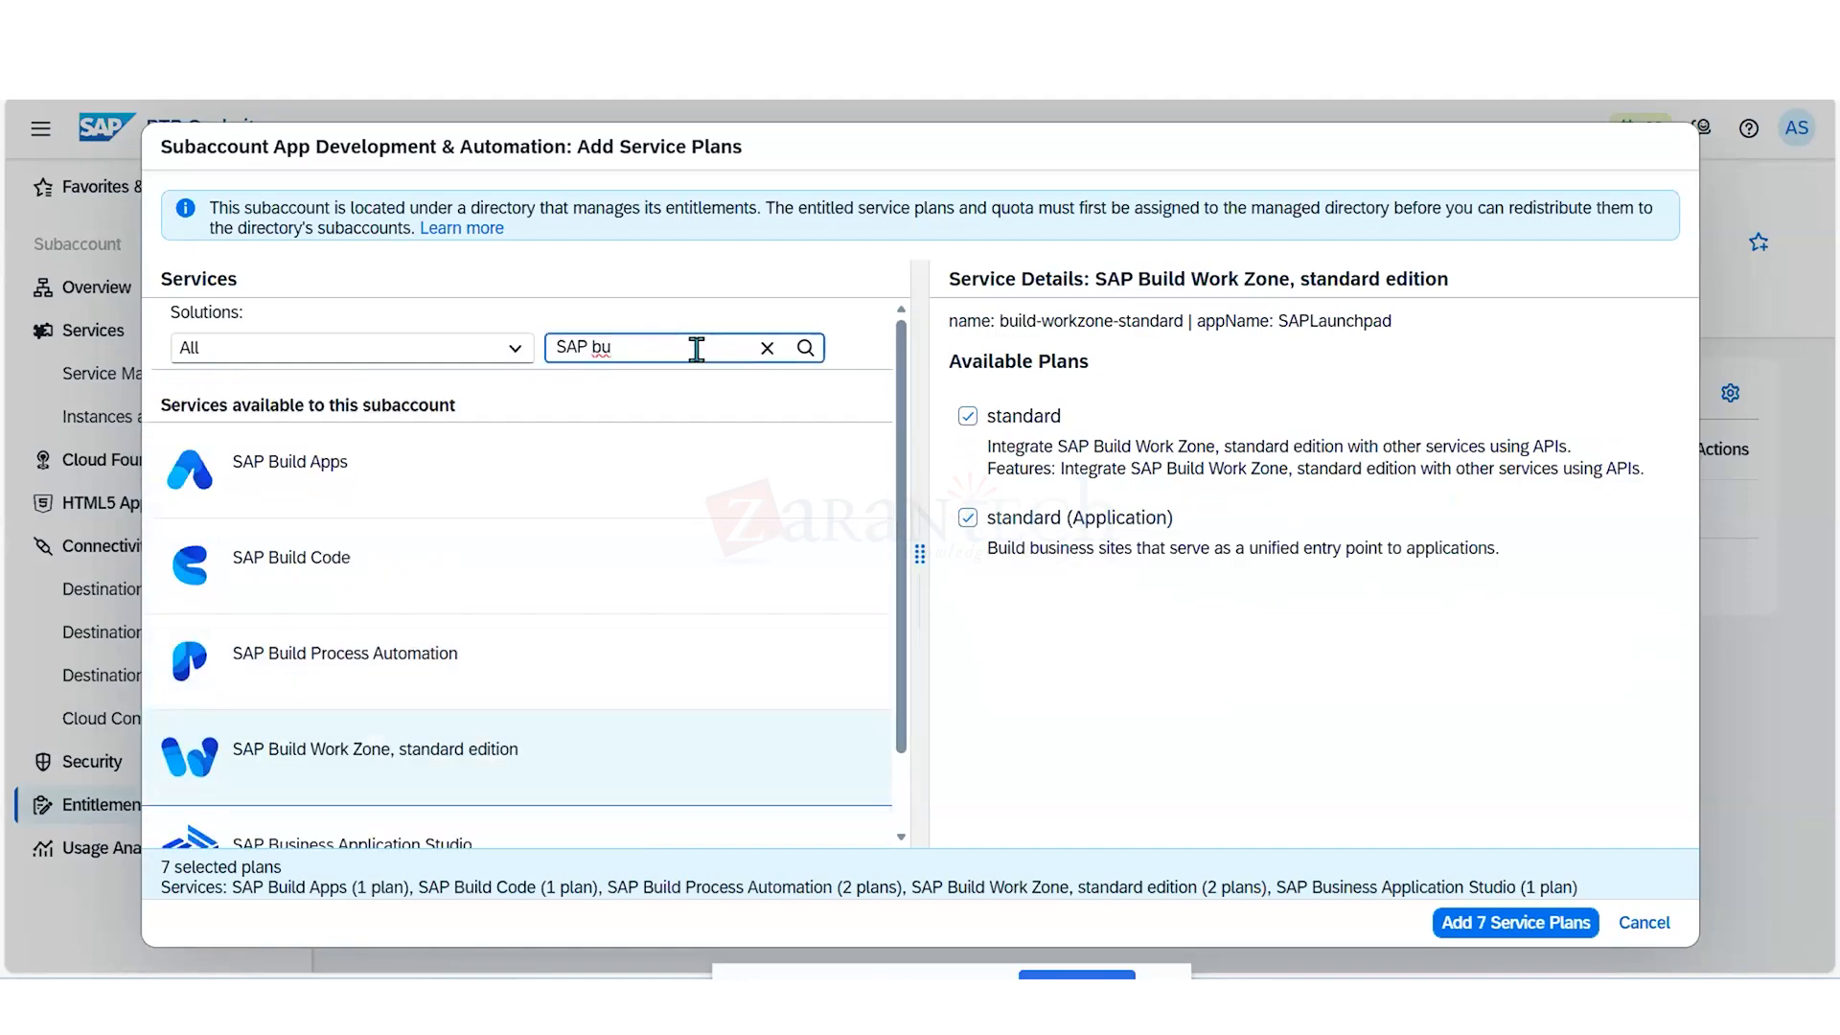
key("BackSpace")
key("BackSpace")
type("HANA")
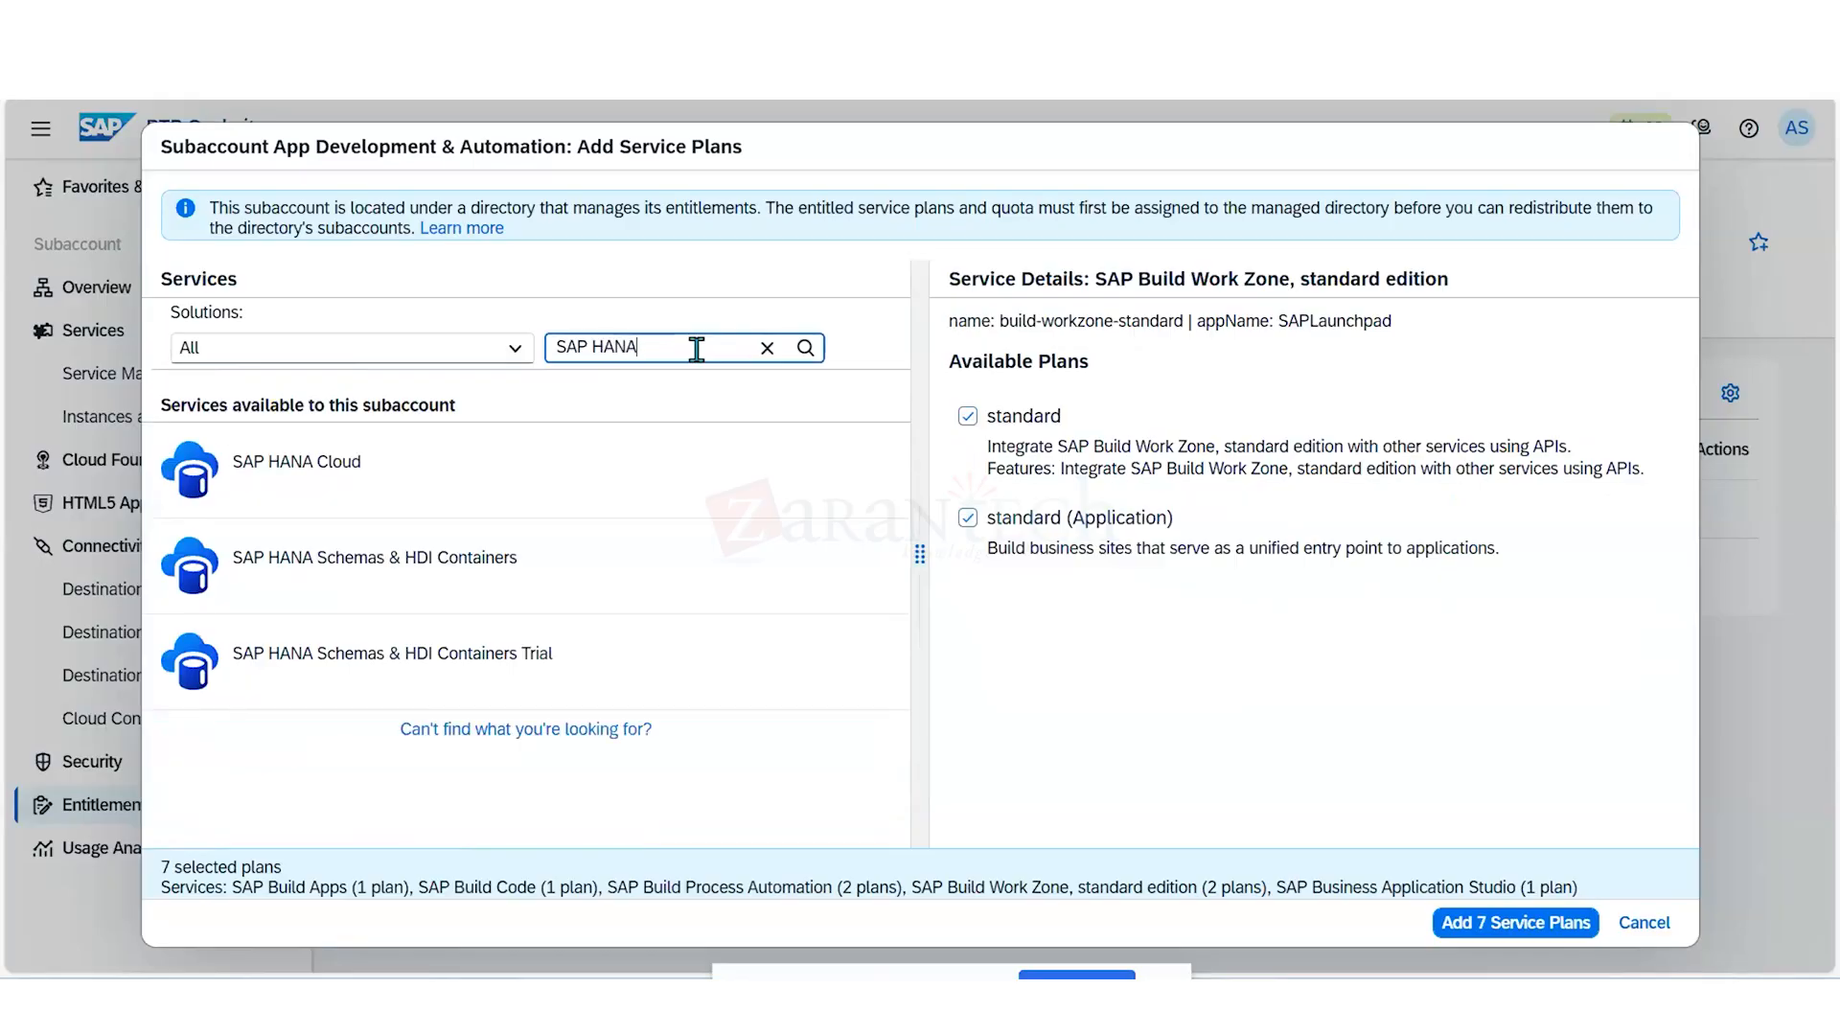
left_click(610, 472)
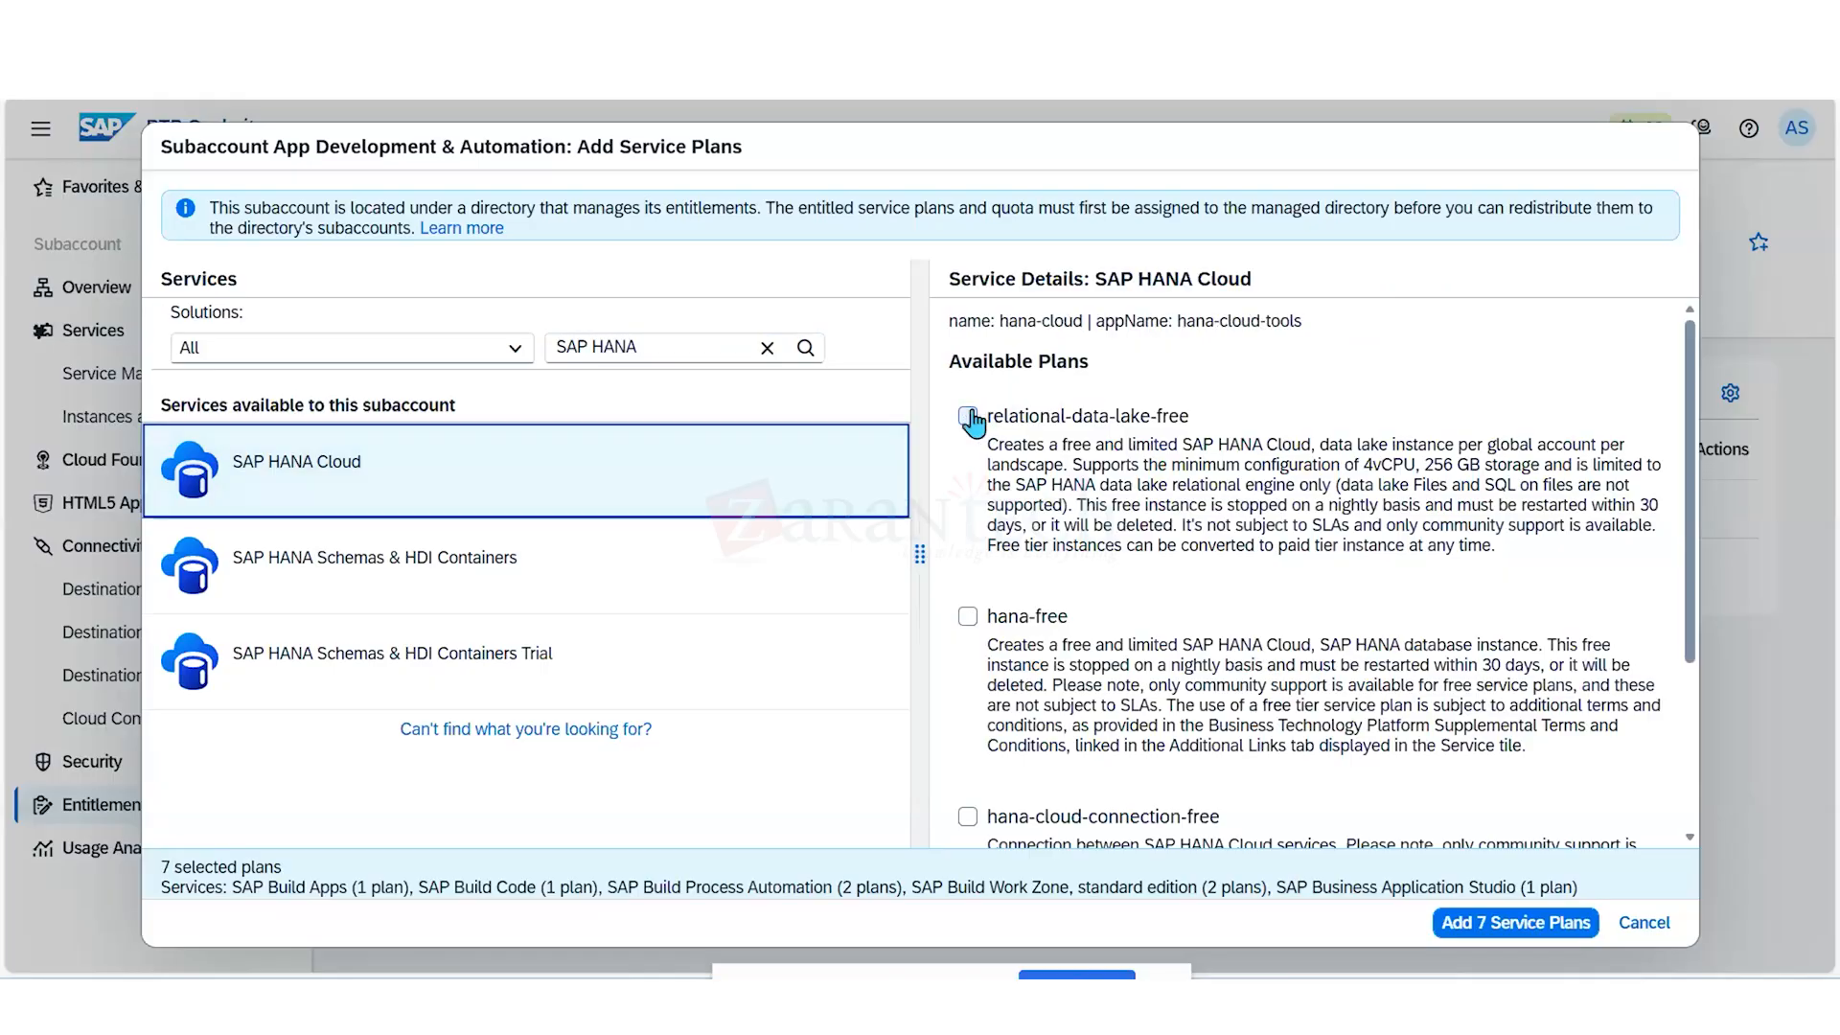
left_click(970, 419)
left_click(968, 618)
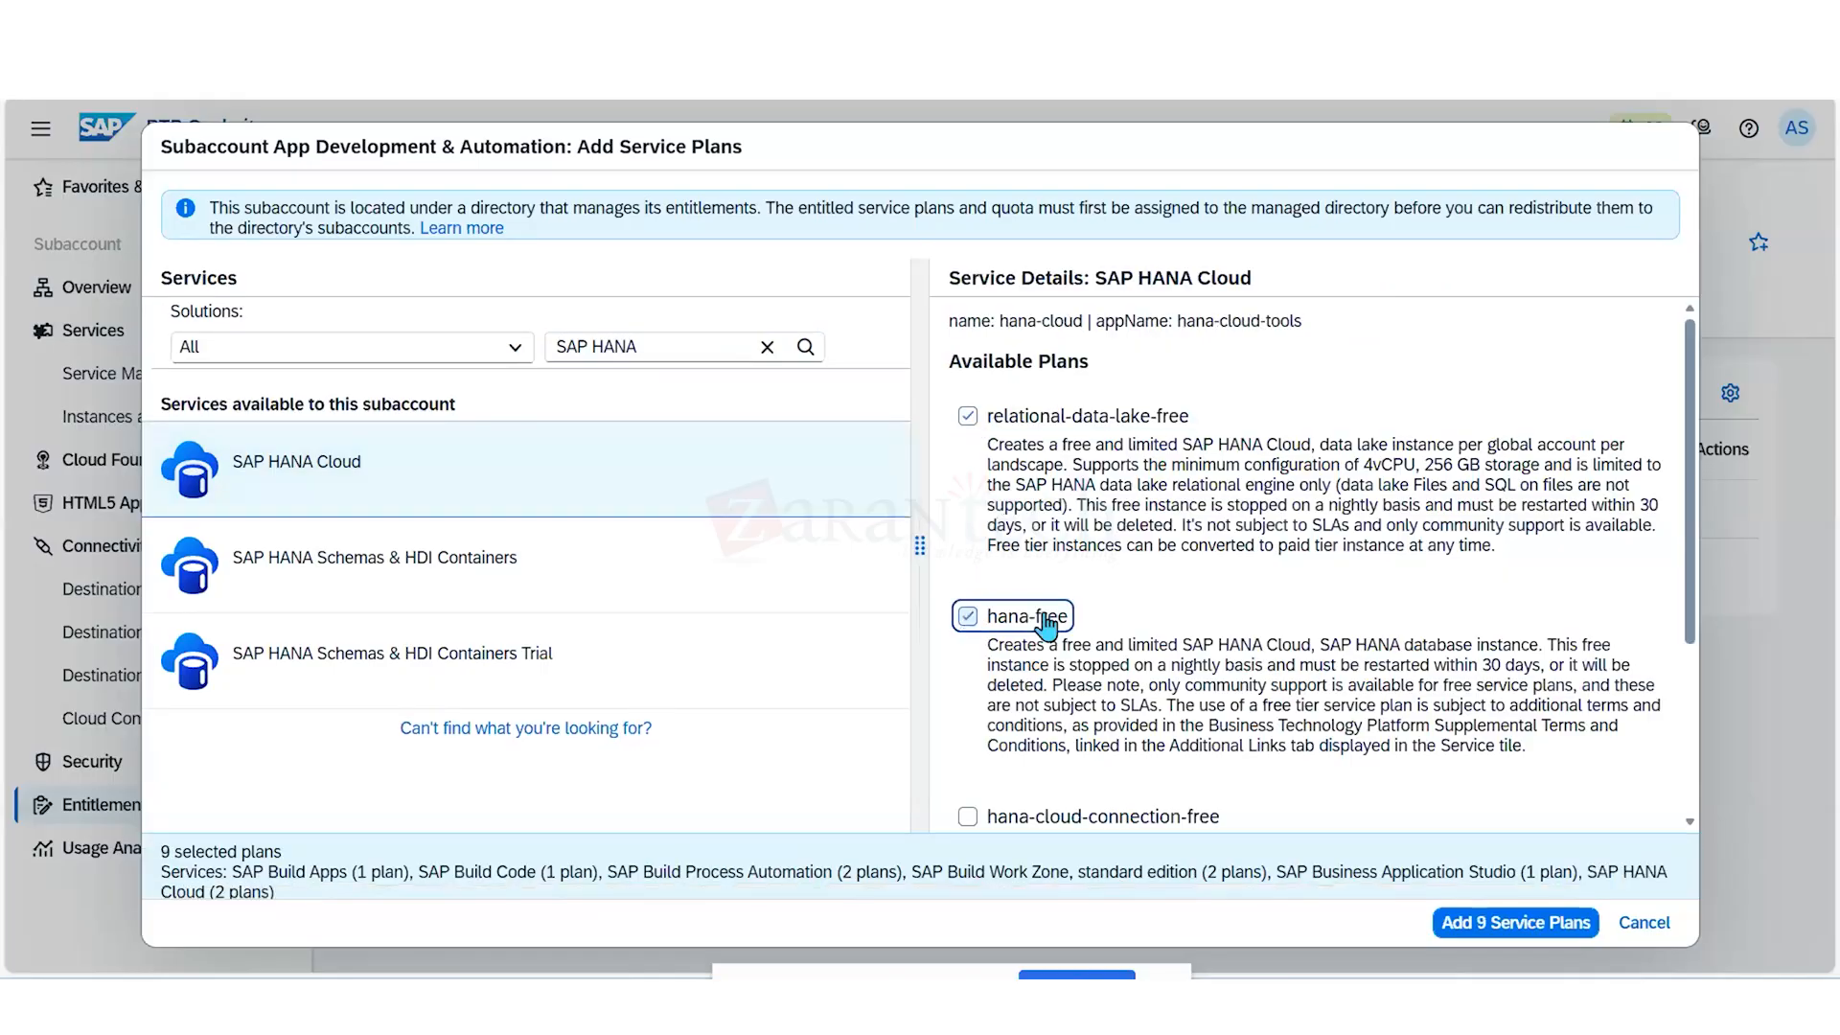
scroll(1046, 623, "down", 3)
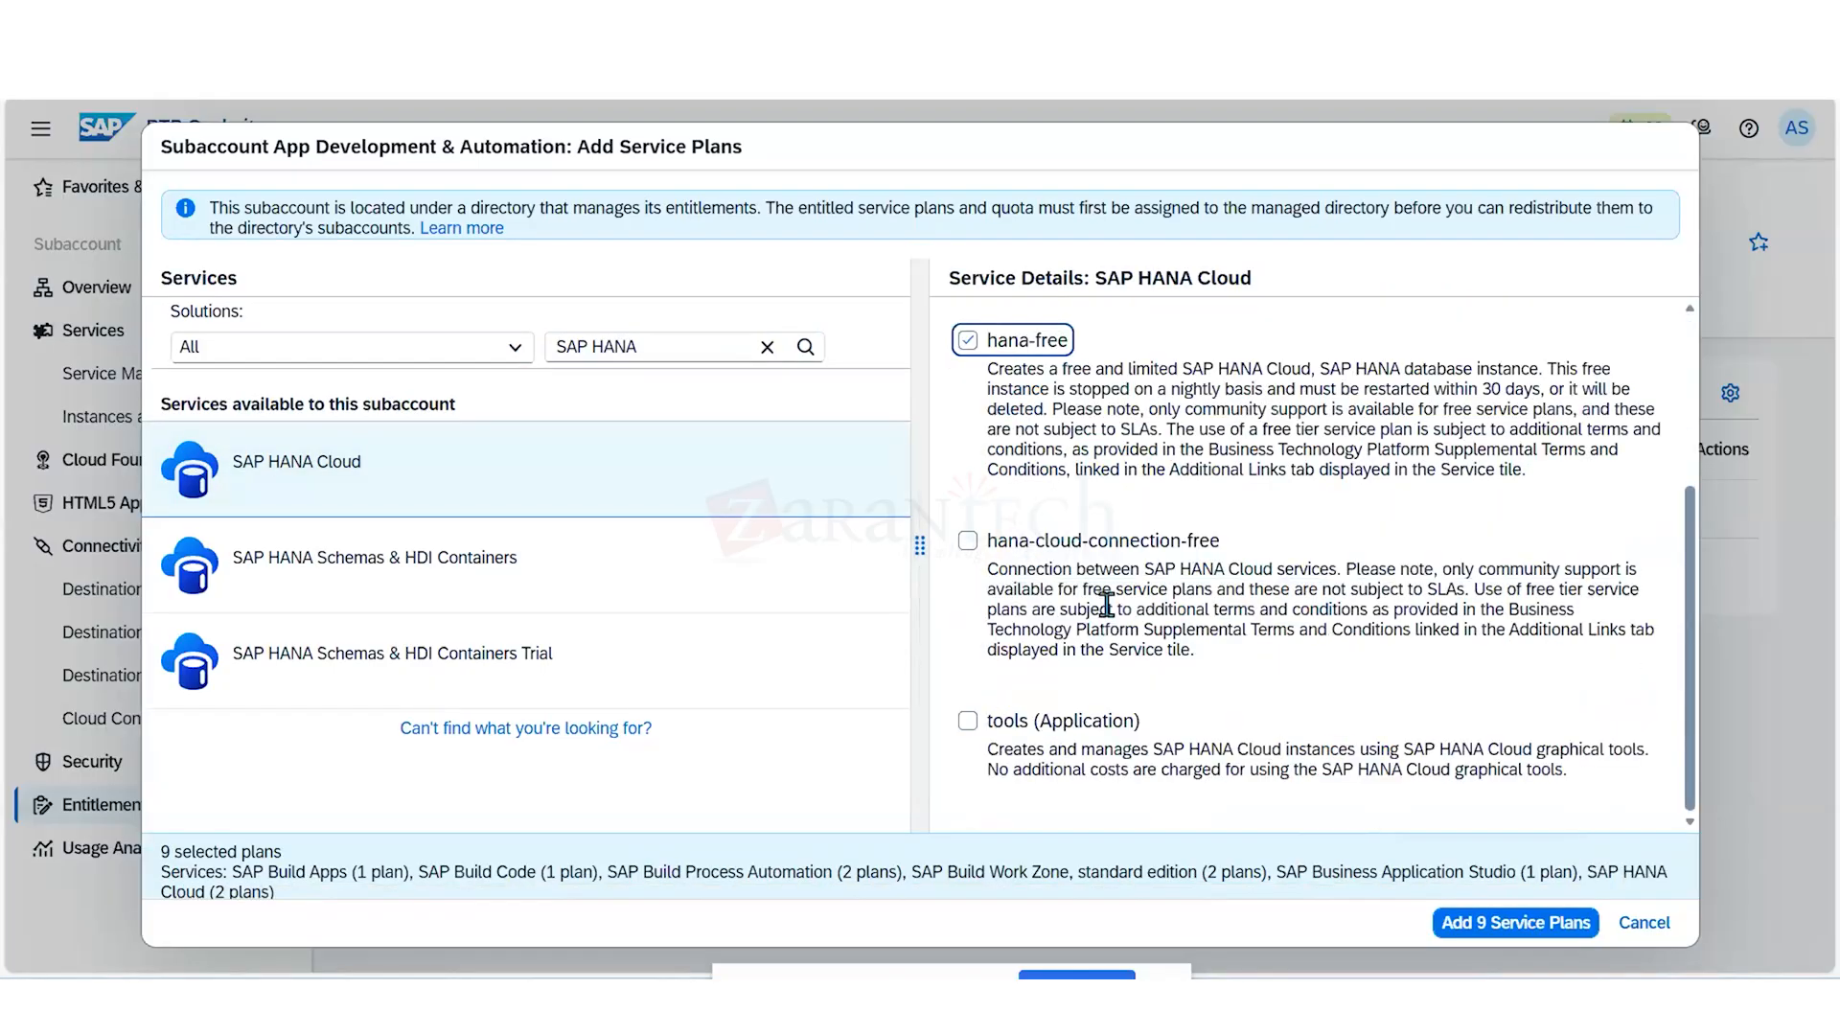
left_click(1093, 543)
left_click(967, 723)
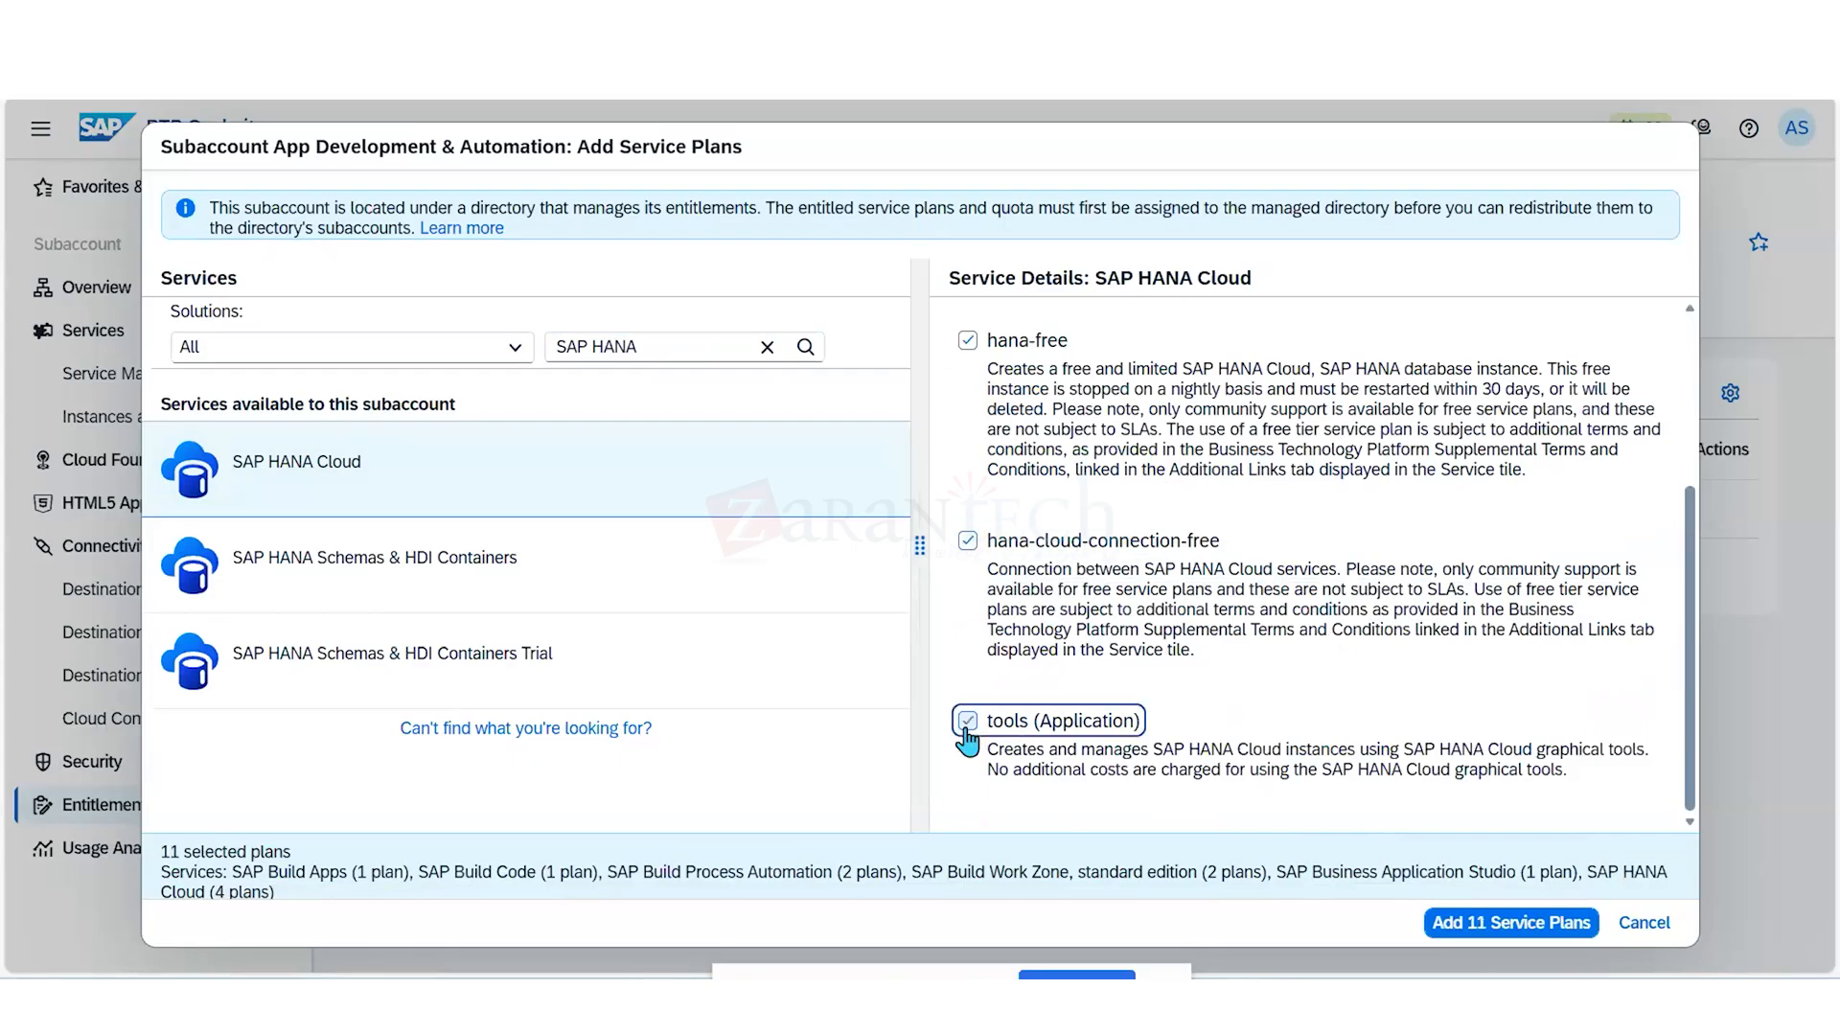
- Select the hdi-shared, schema, sbss and securestore plans of SAP HANA Schemas & HDI Containers
left_click(640, 601)
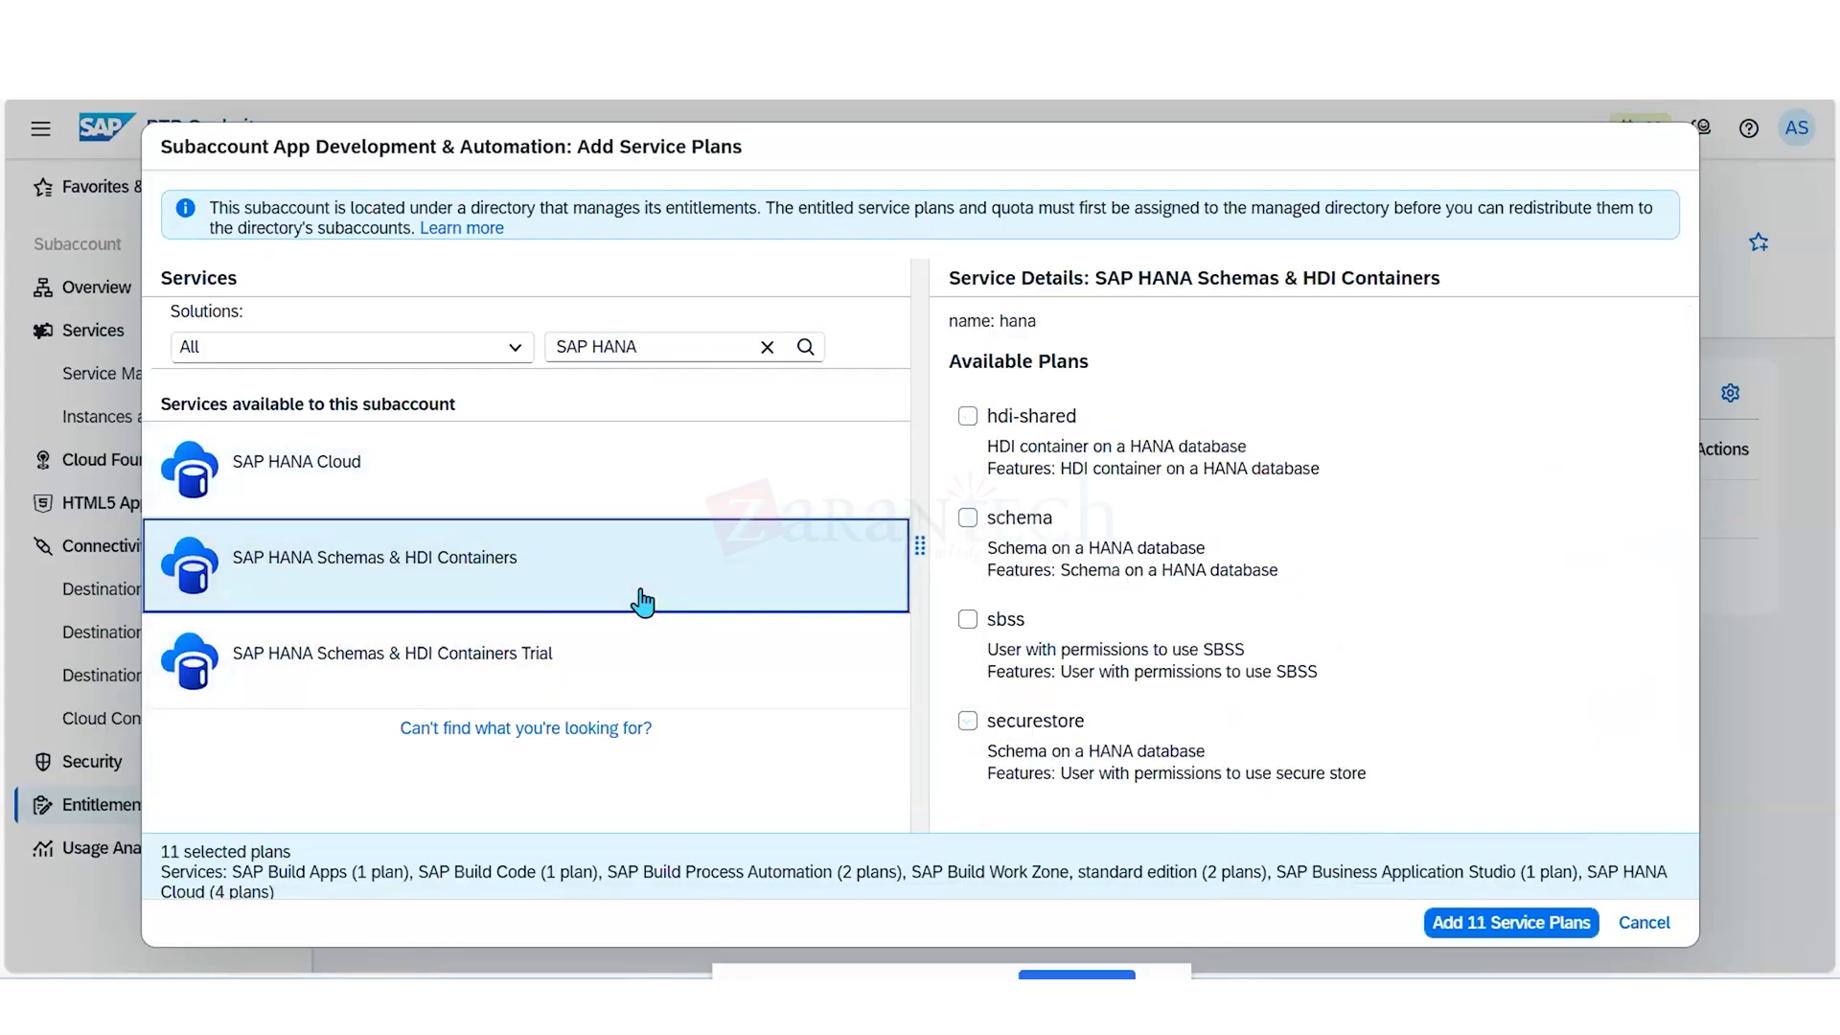
left_click(969, 422)
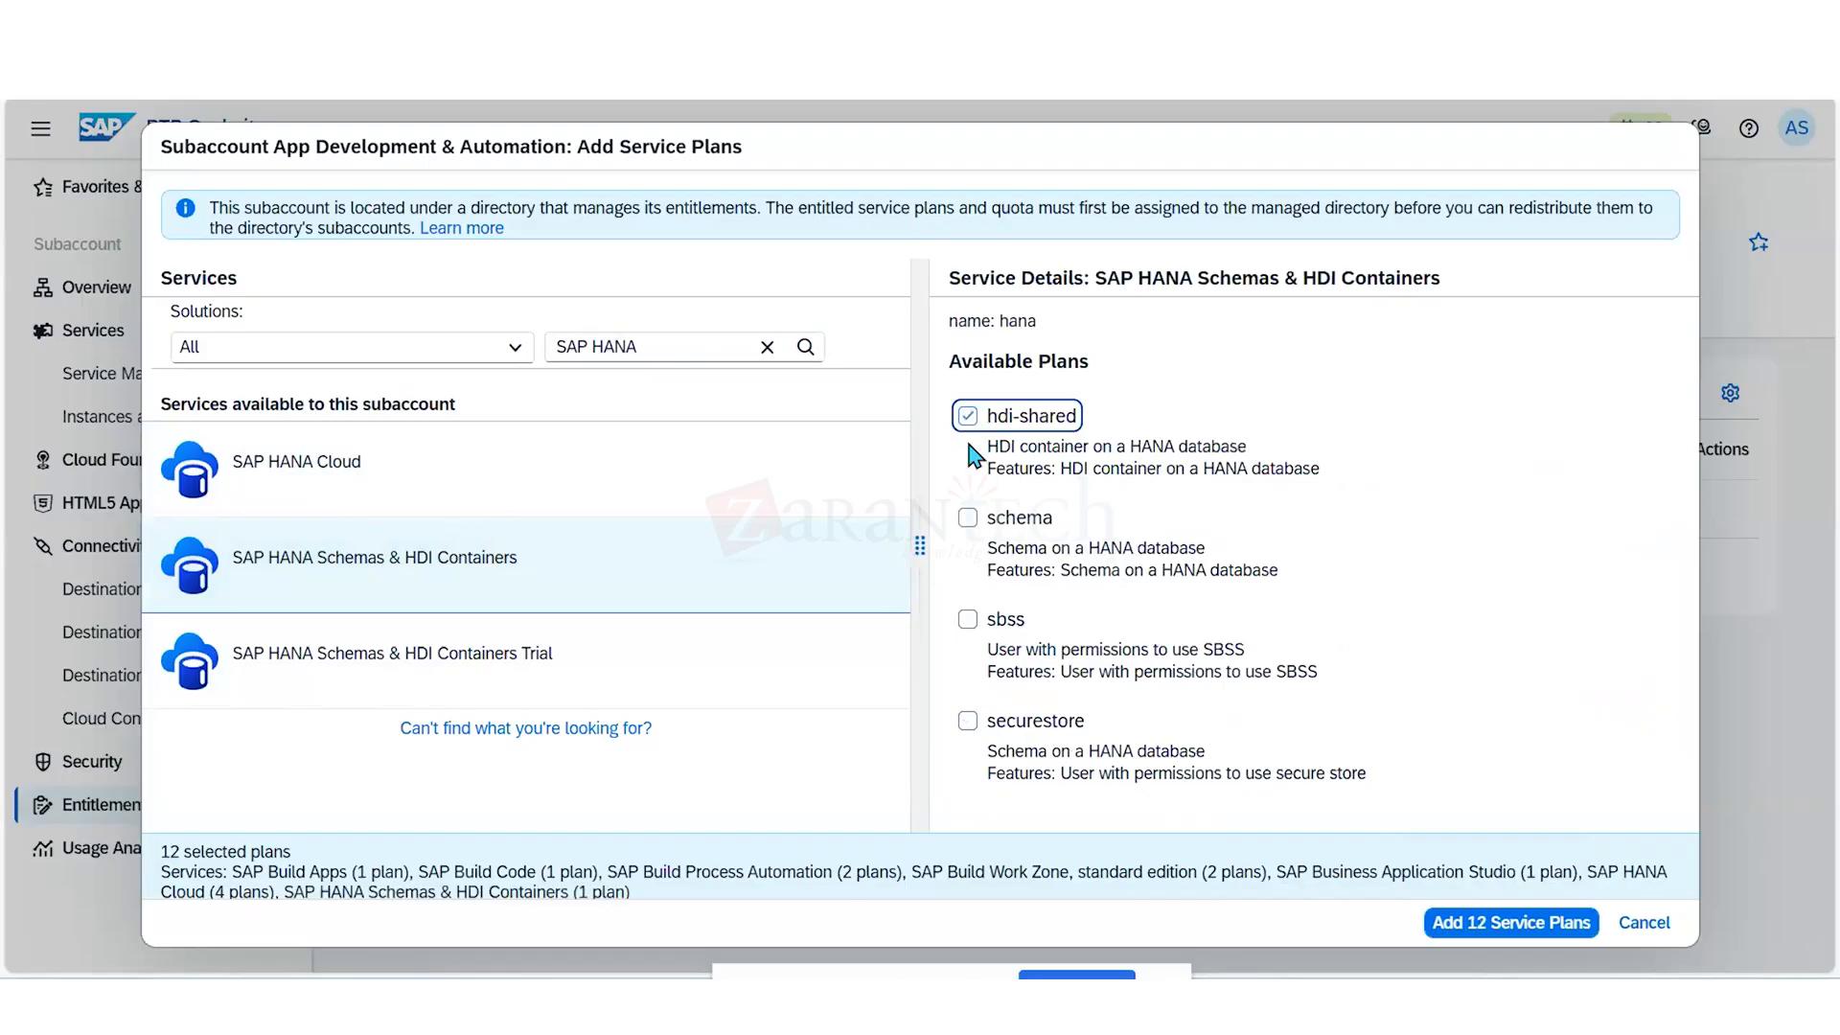
left_click(961, 527)
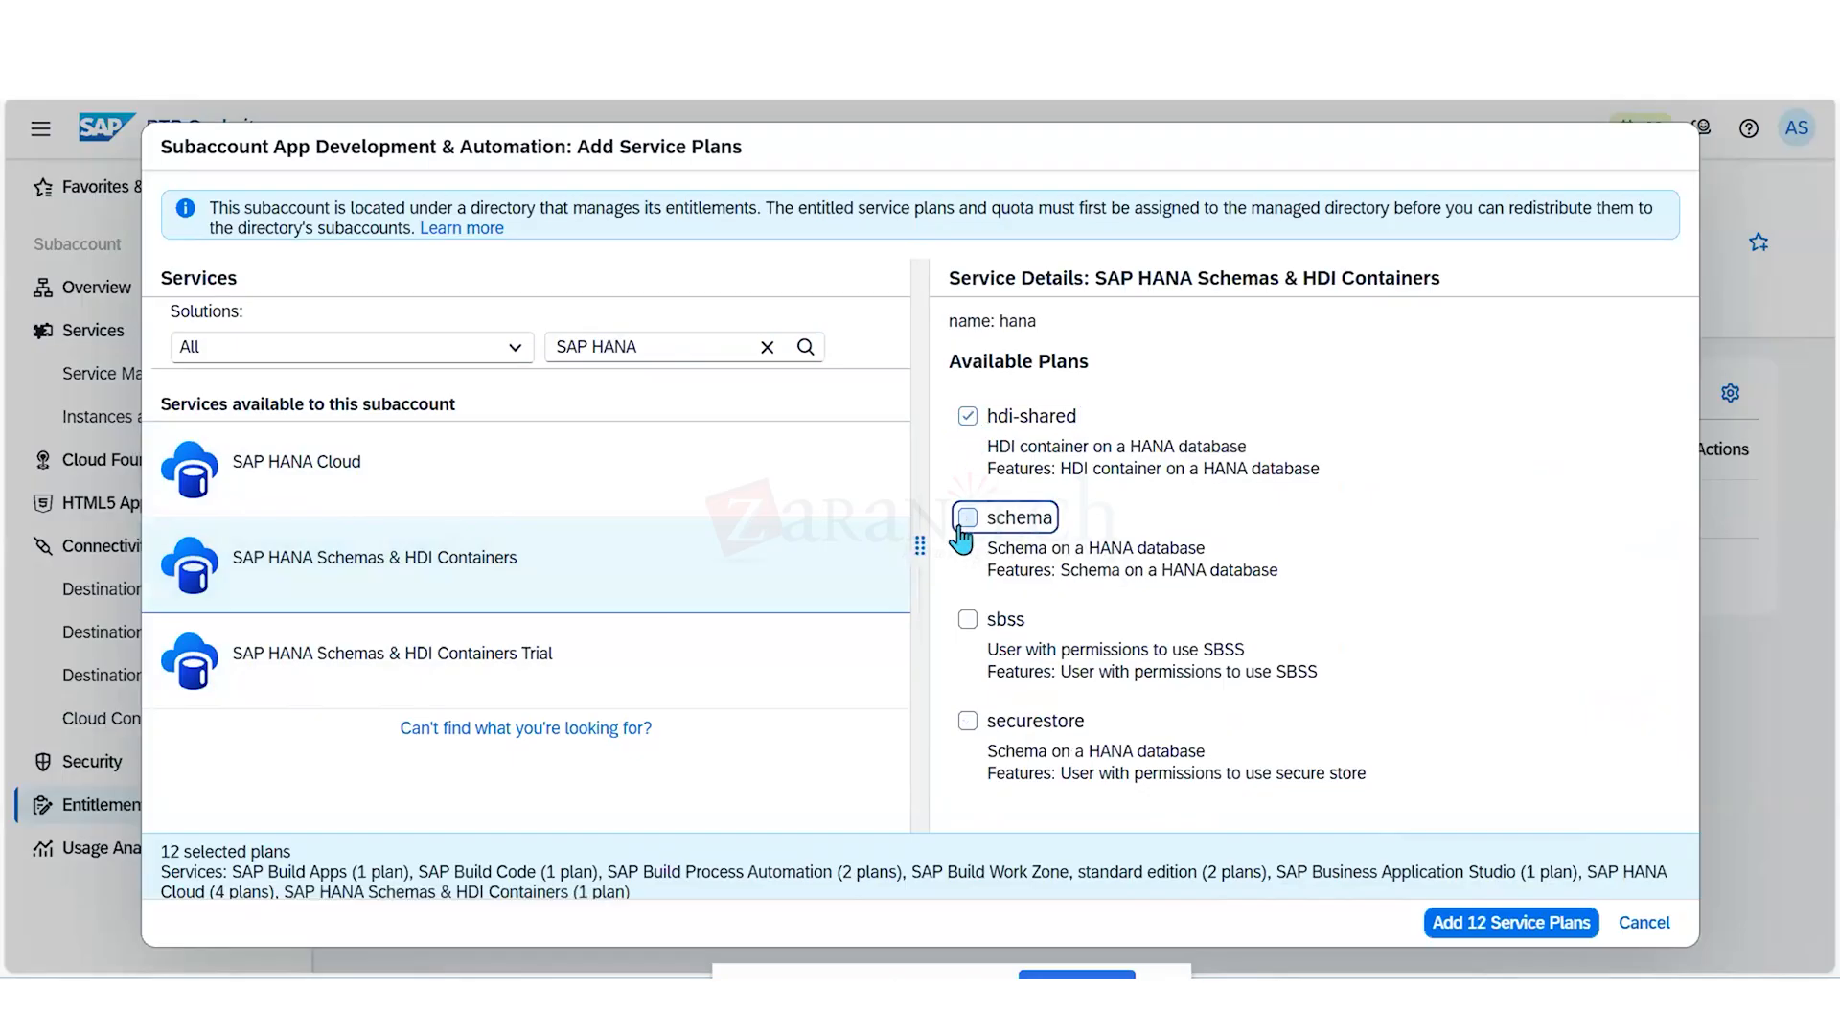
left_click(967, 621)
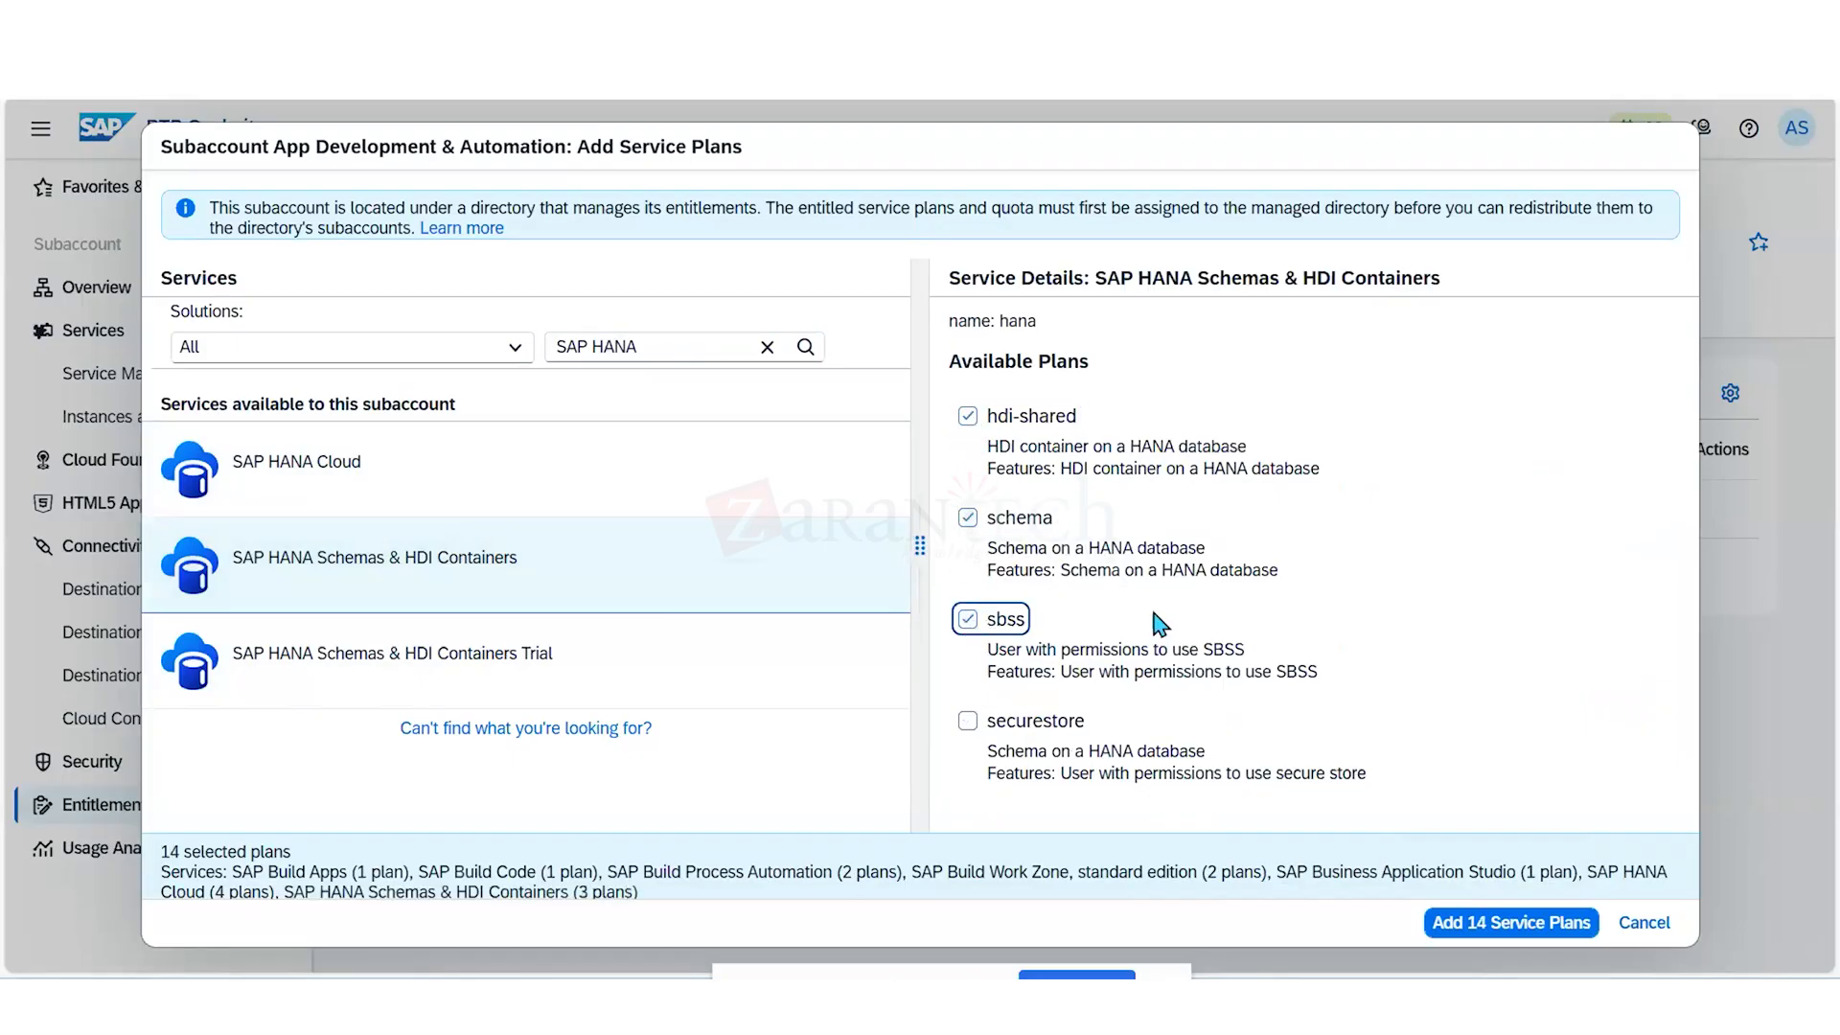
left_click(968, 723)
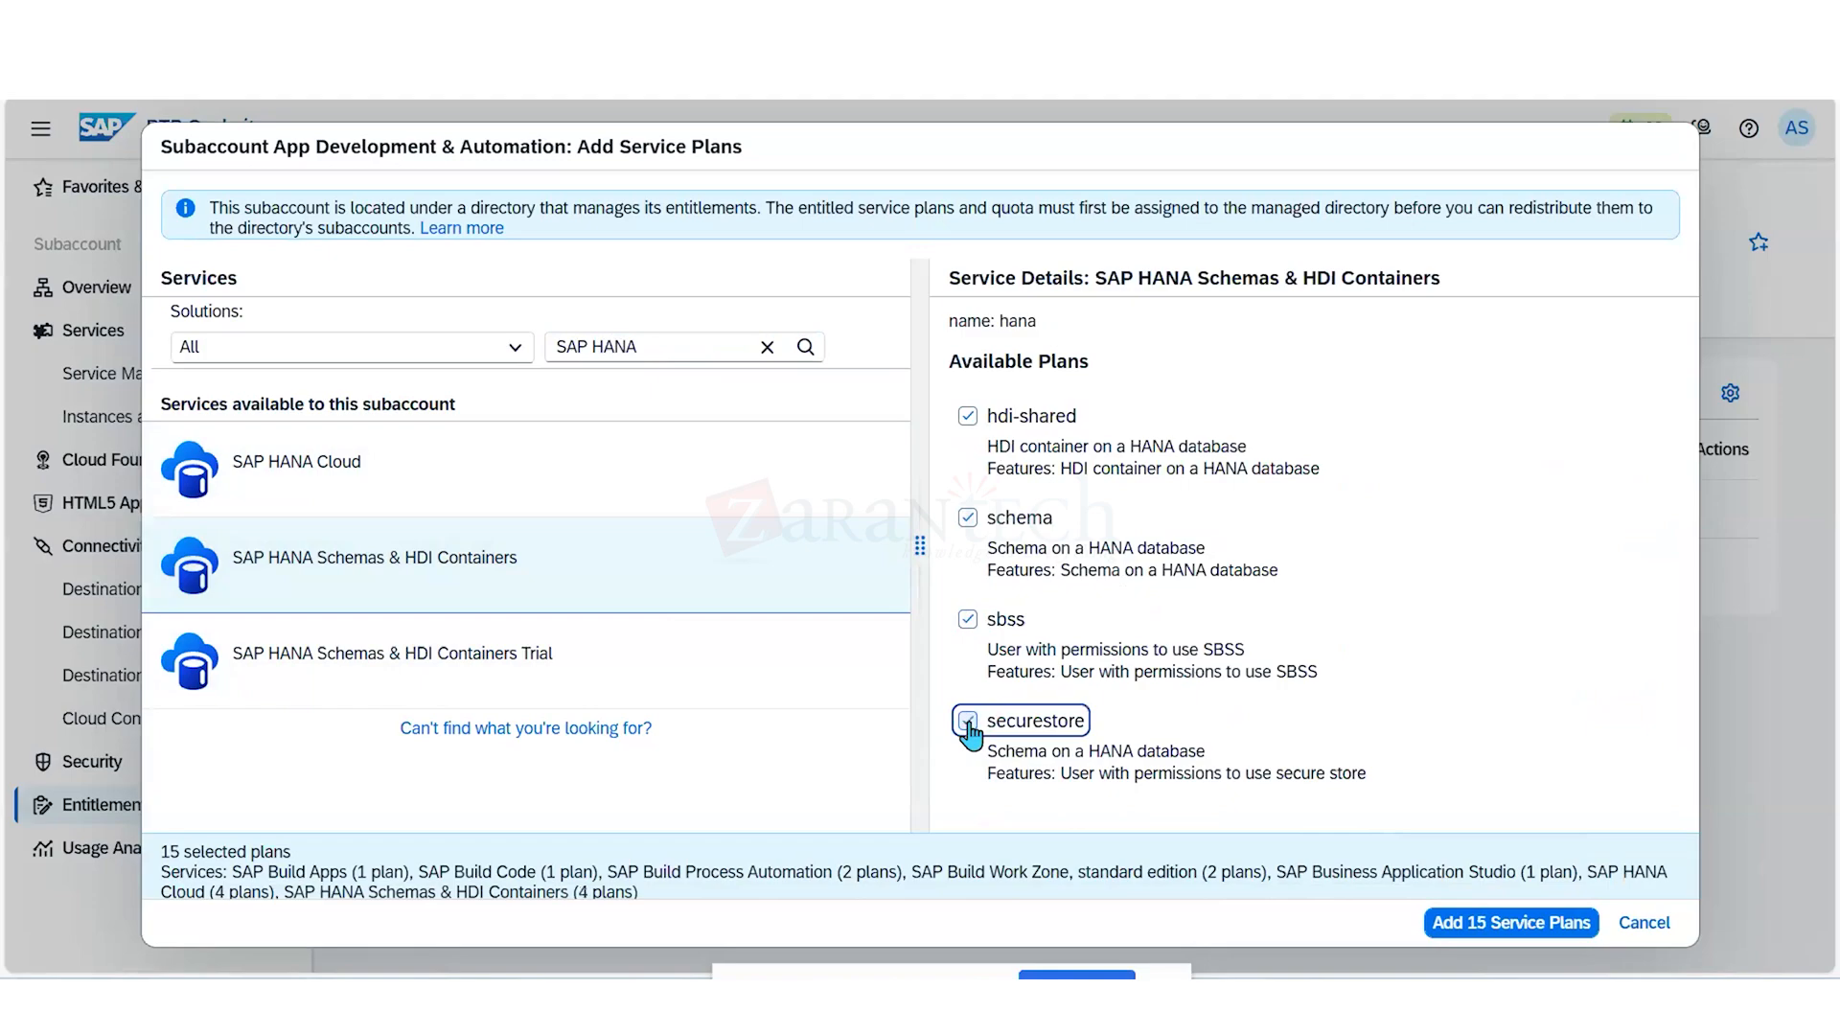
- Select the securestore plan of SAP HANA Schemas & HDI Containers Trial, then add all selected service plans and save the entitlements
left_click(594, 674)
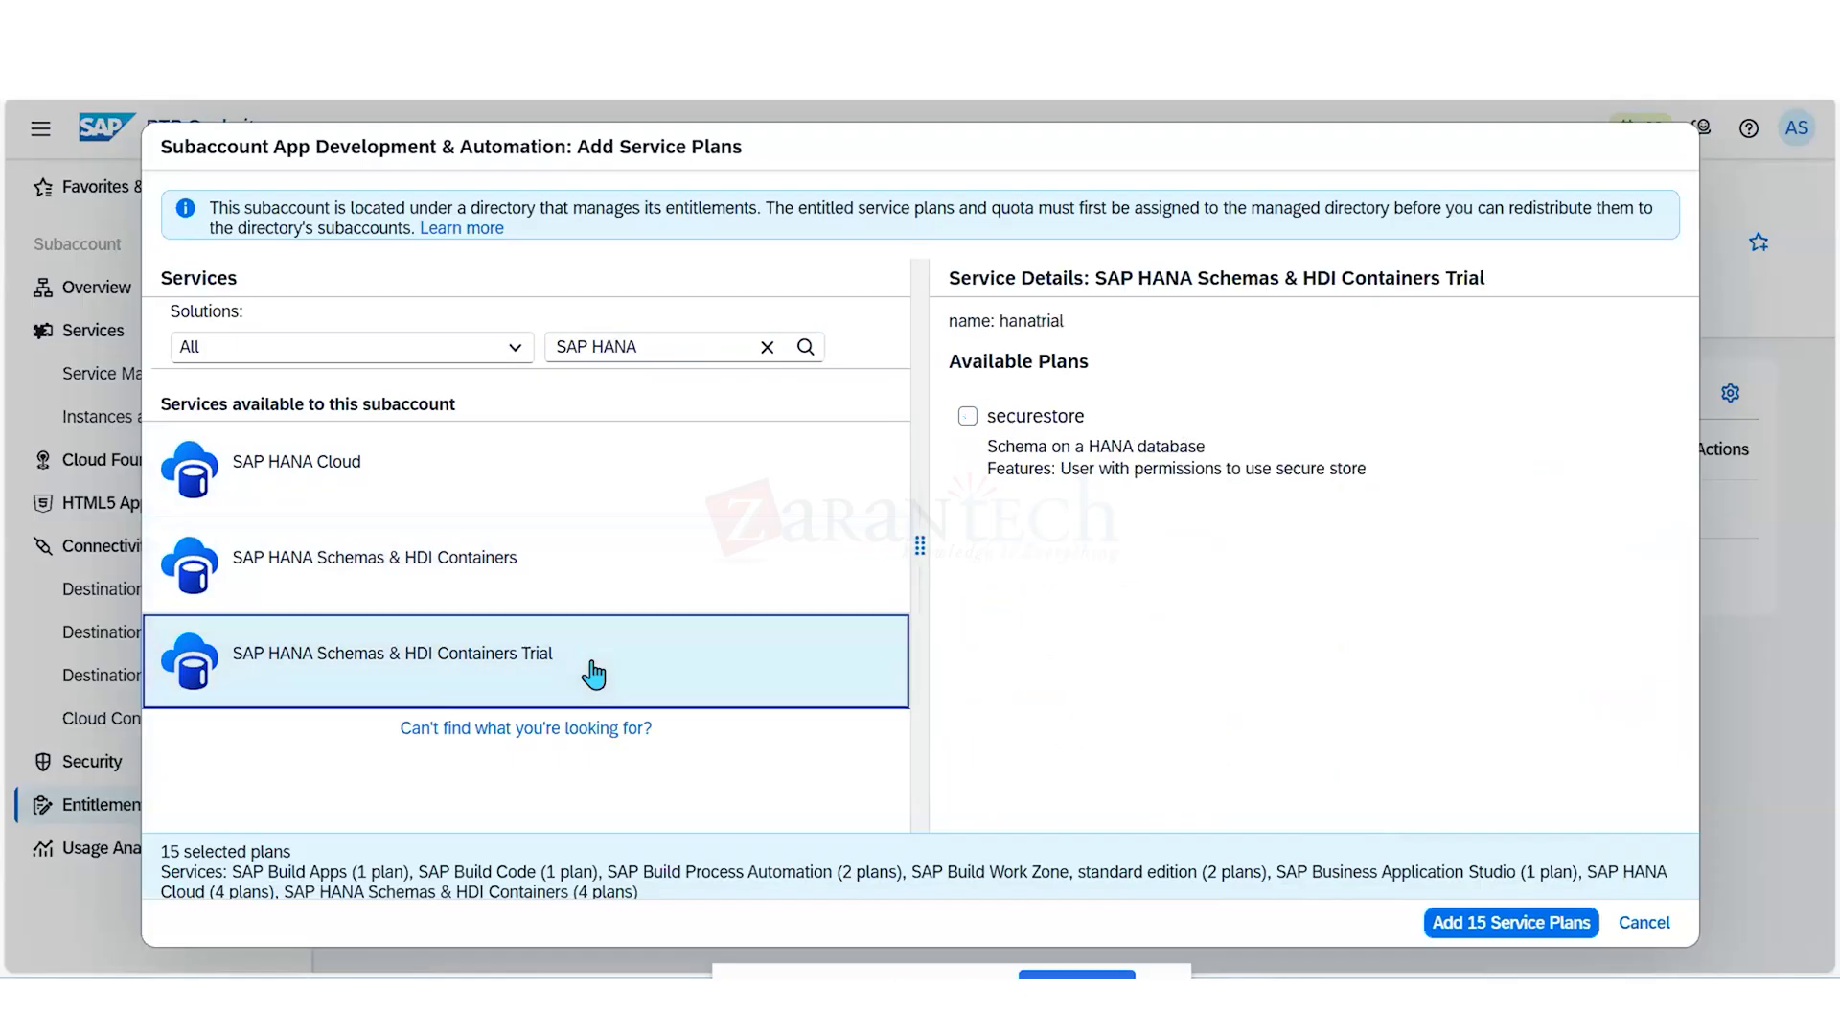
left_click(968, 417)
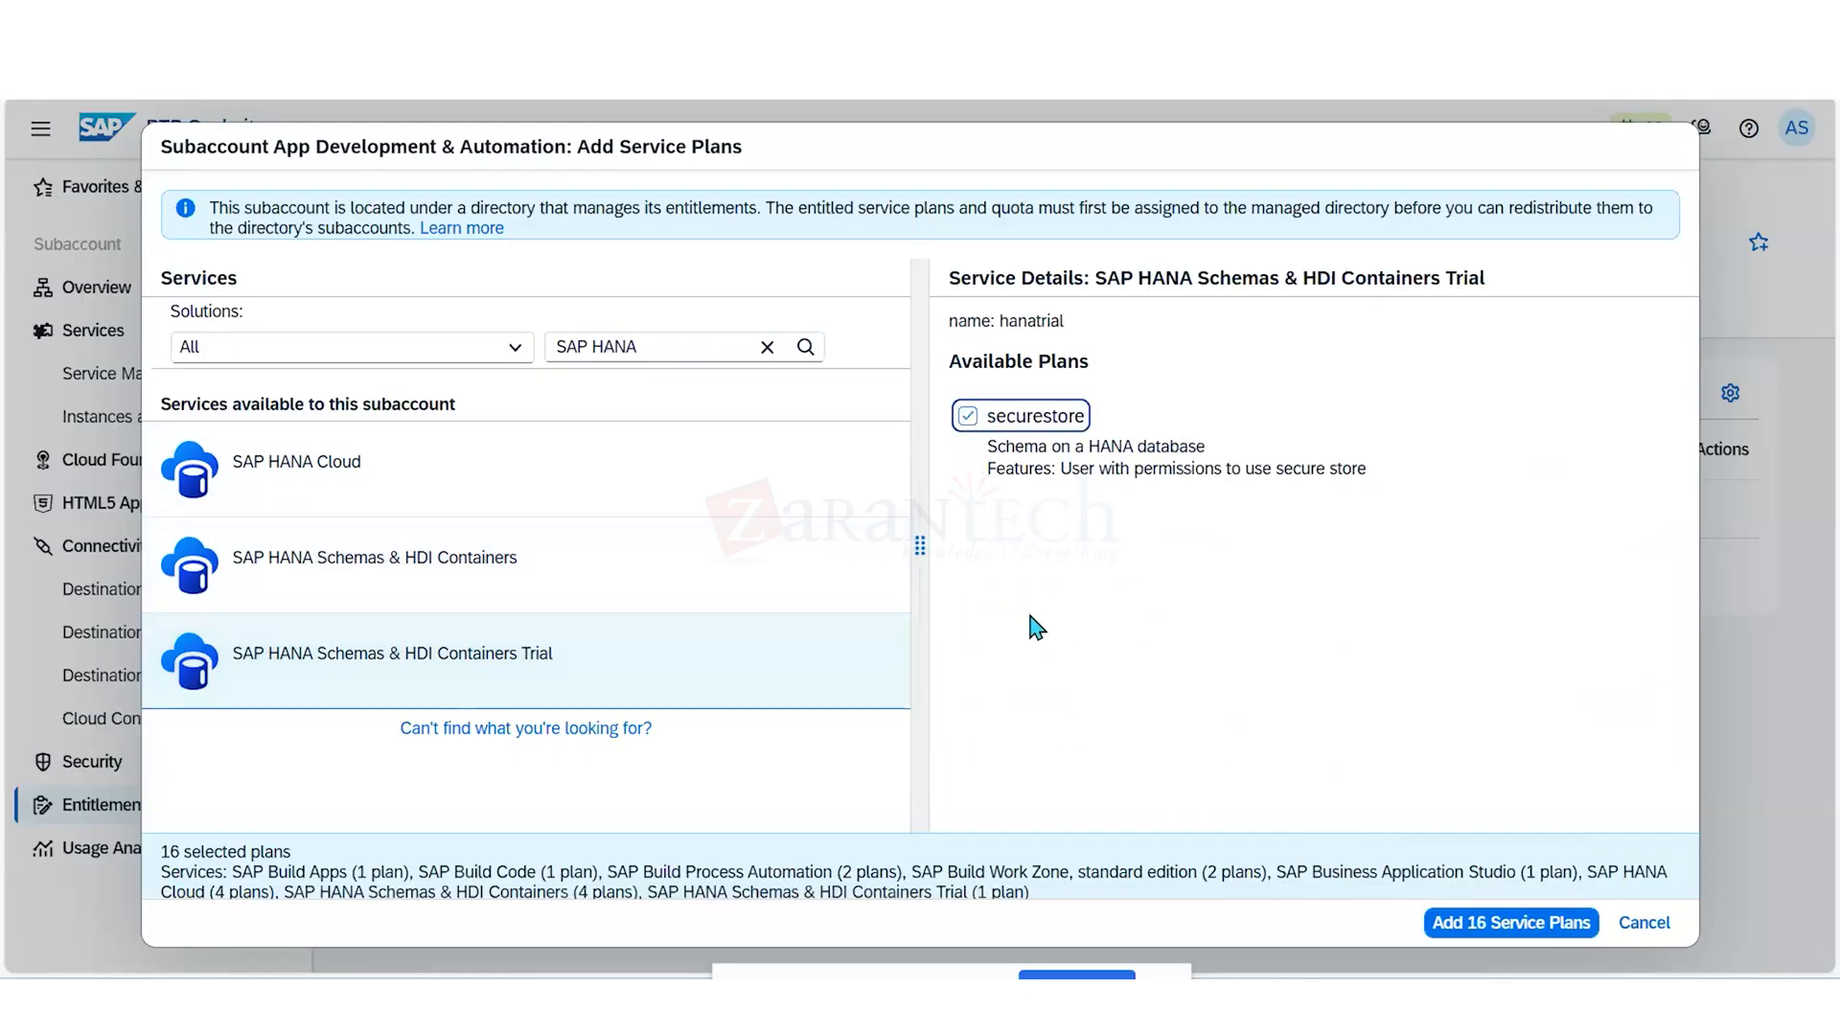
left_click(1471, 926)
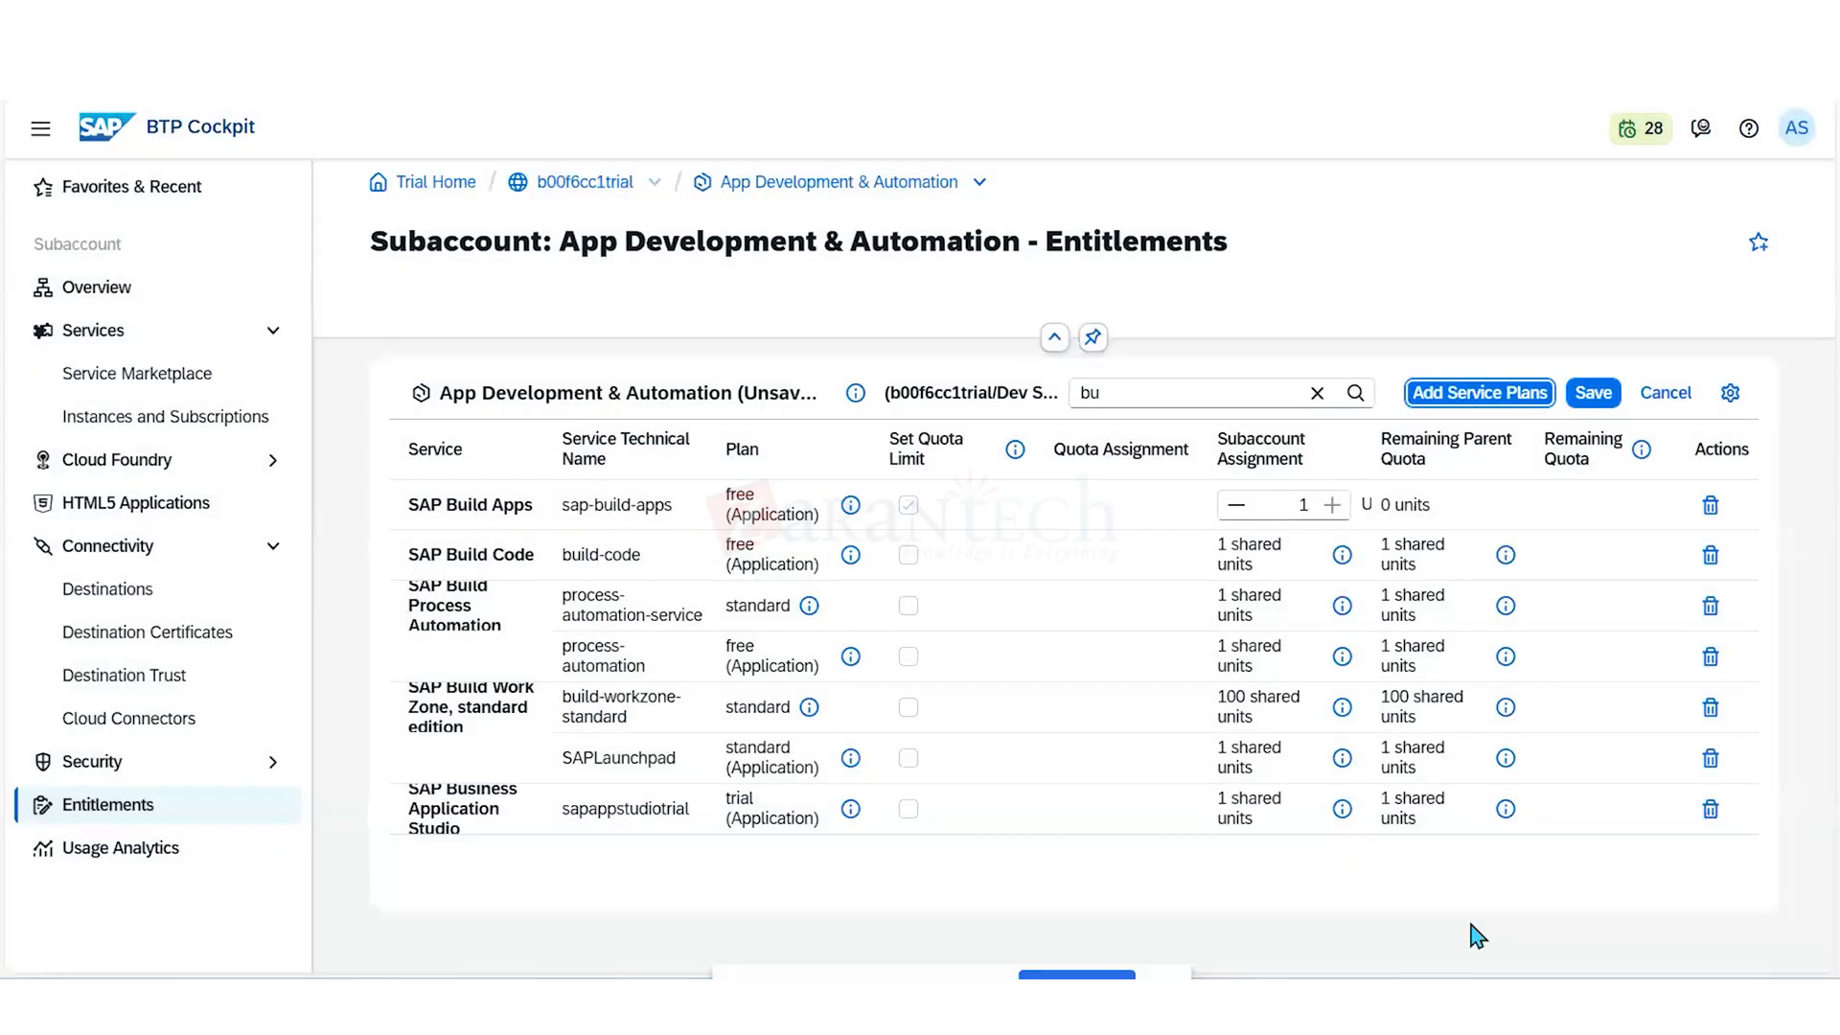
left_click(1596, 408)
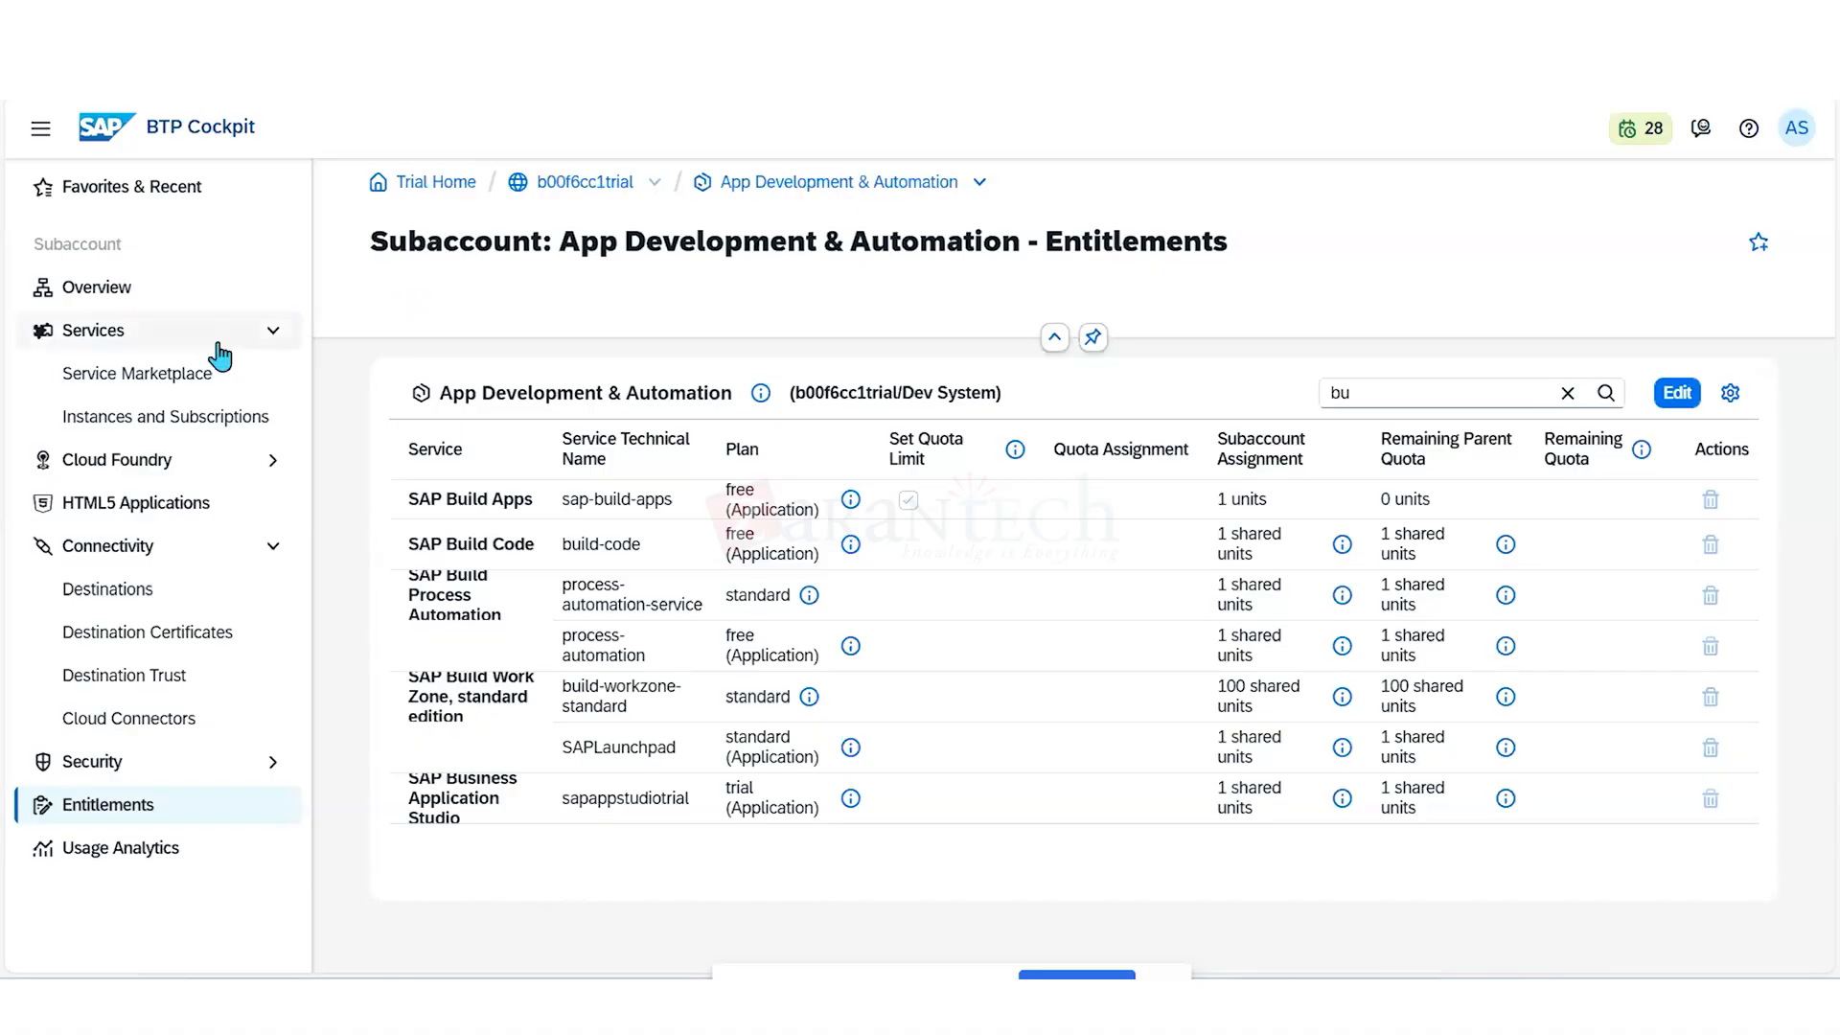
- Find SAP Business Application Studio in the Service Marketplace by searching "studi" and create a subscription with the trial plan
left_click(161, 378)
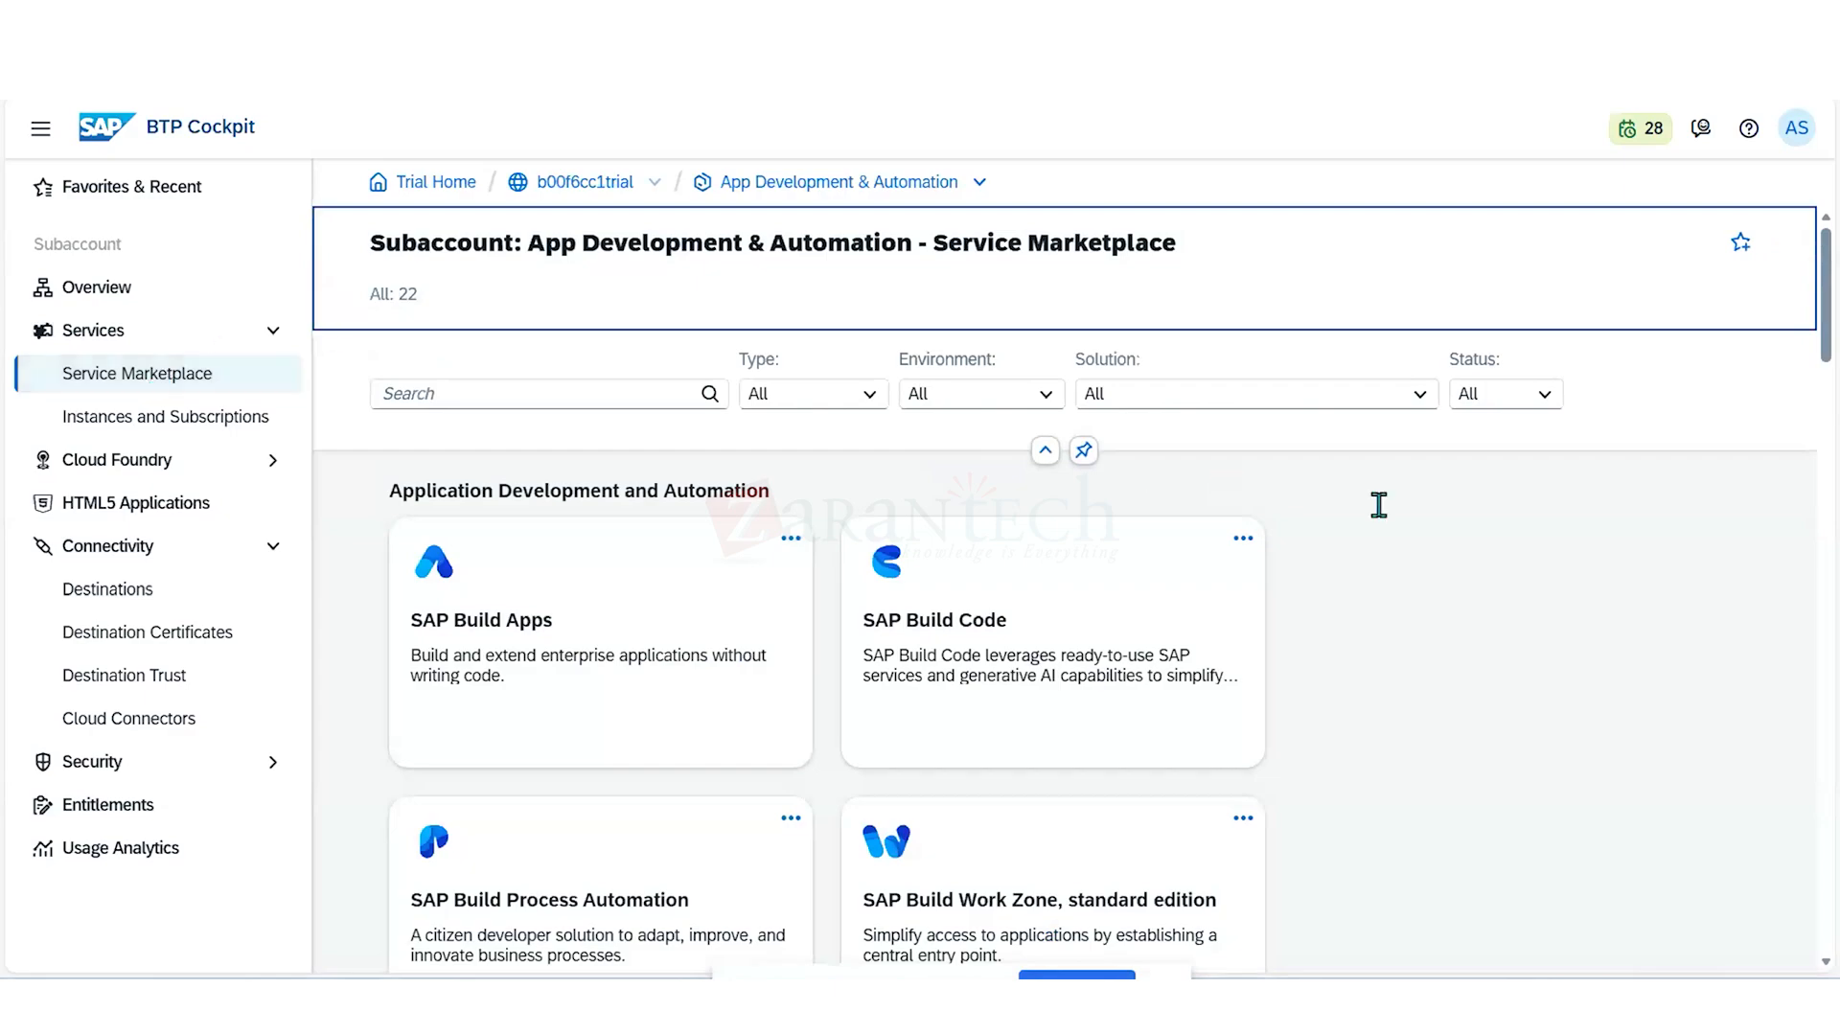
left_click(611, 392)
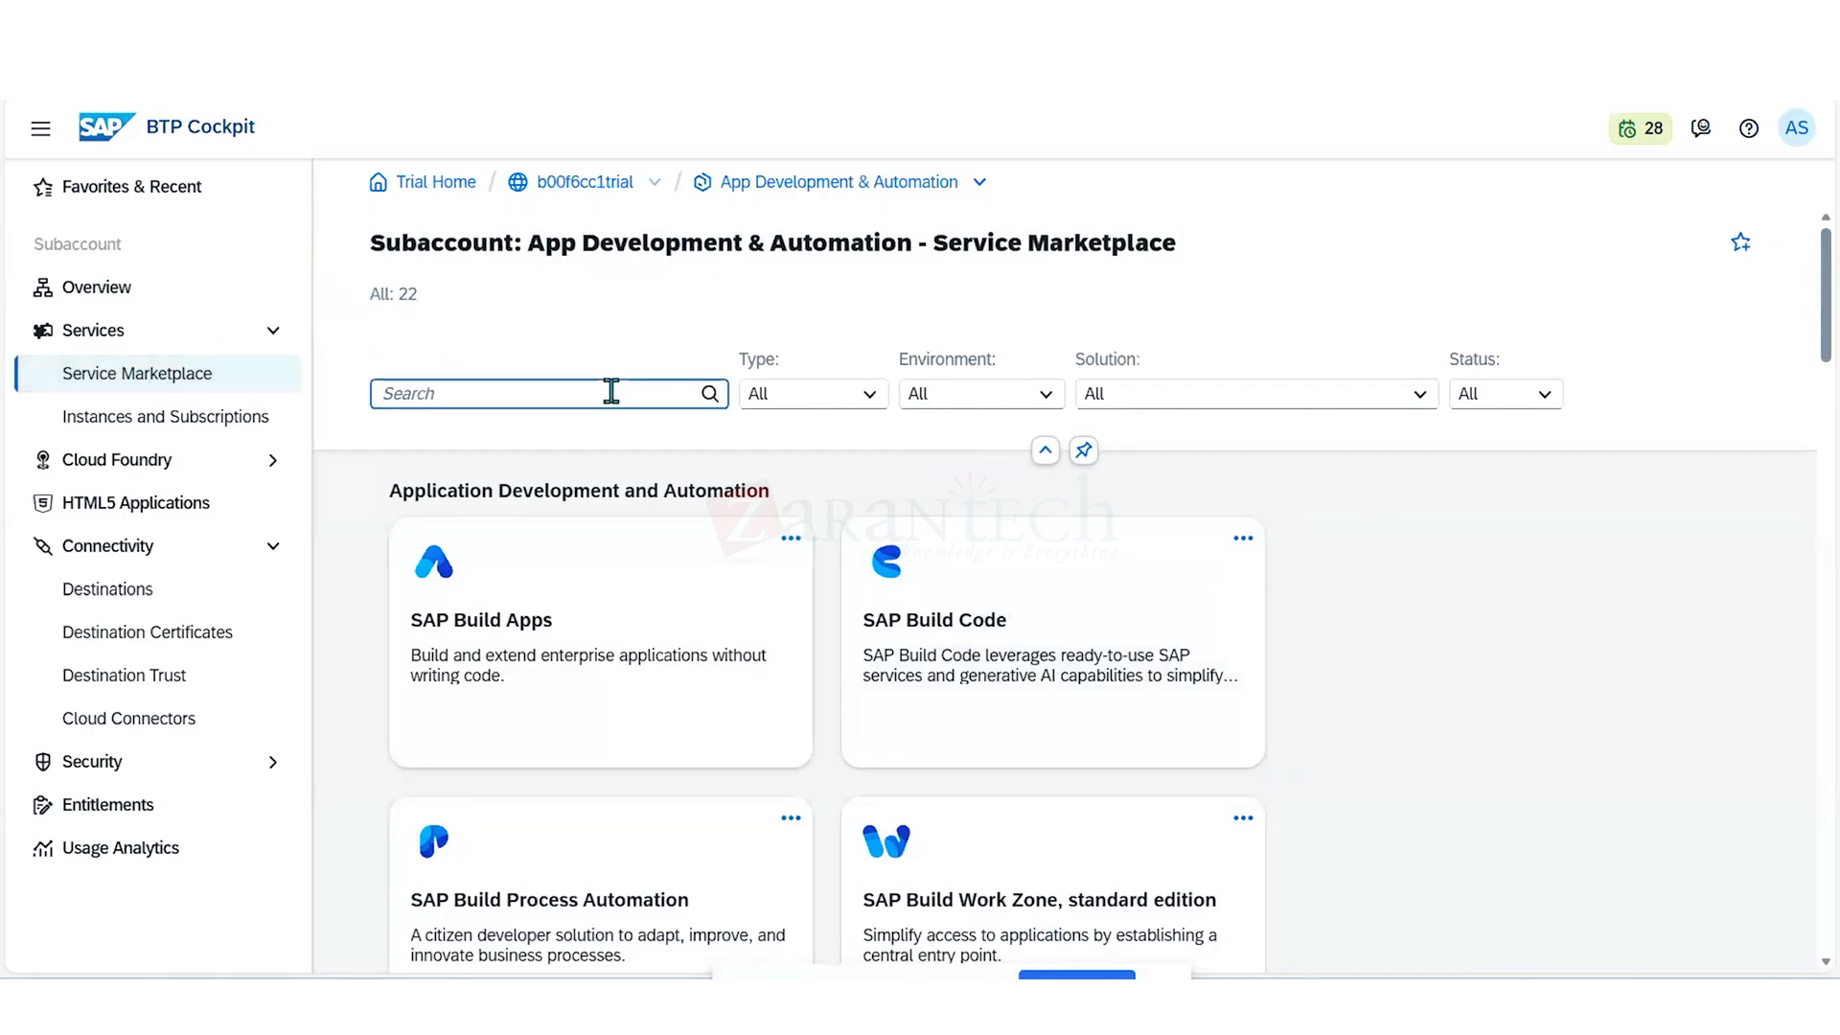
type("studi")
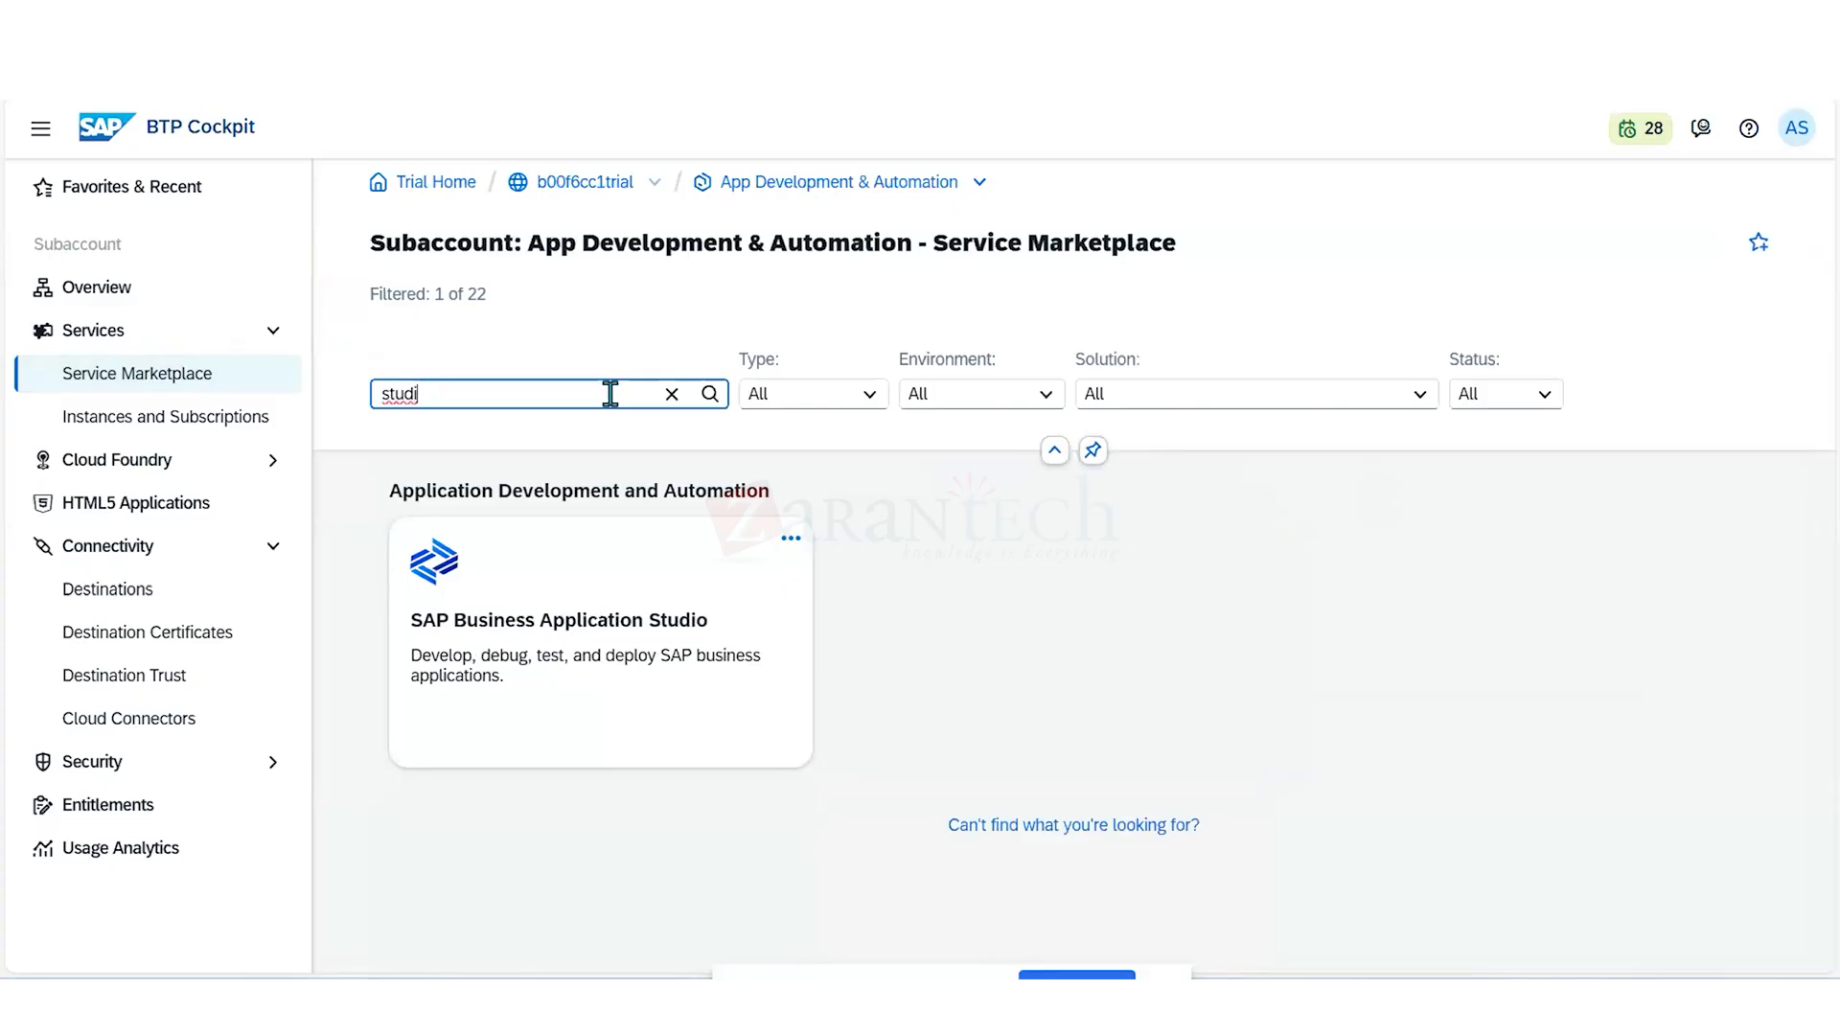
left_click(791, 541)
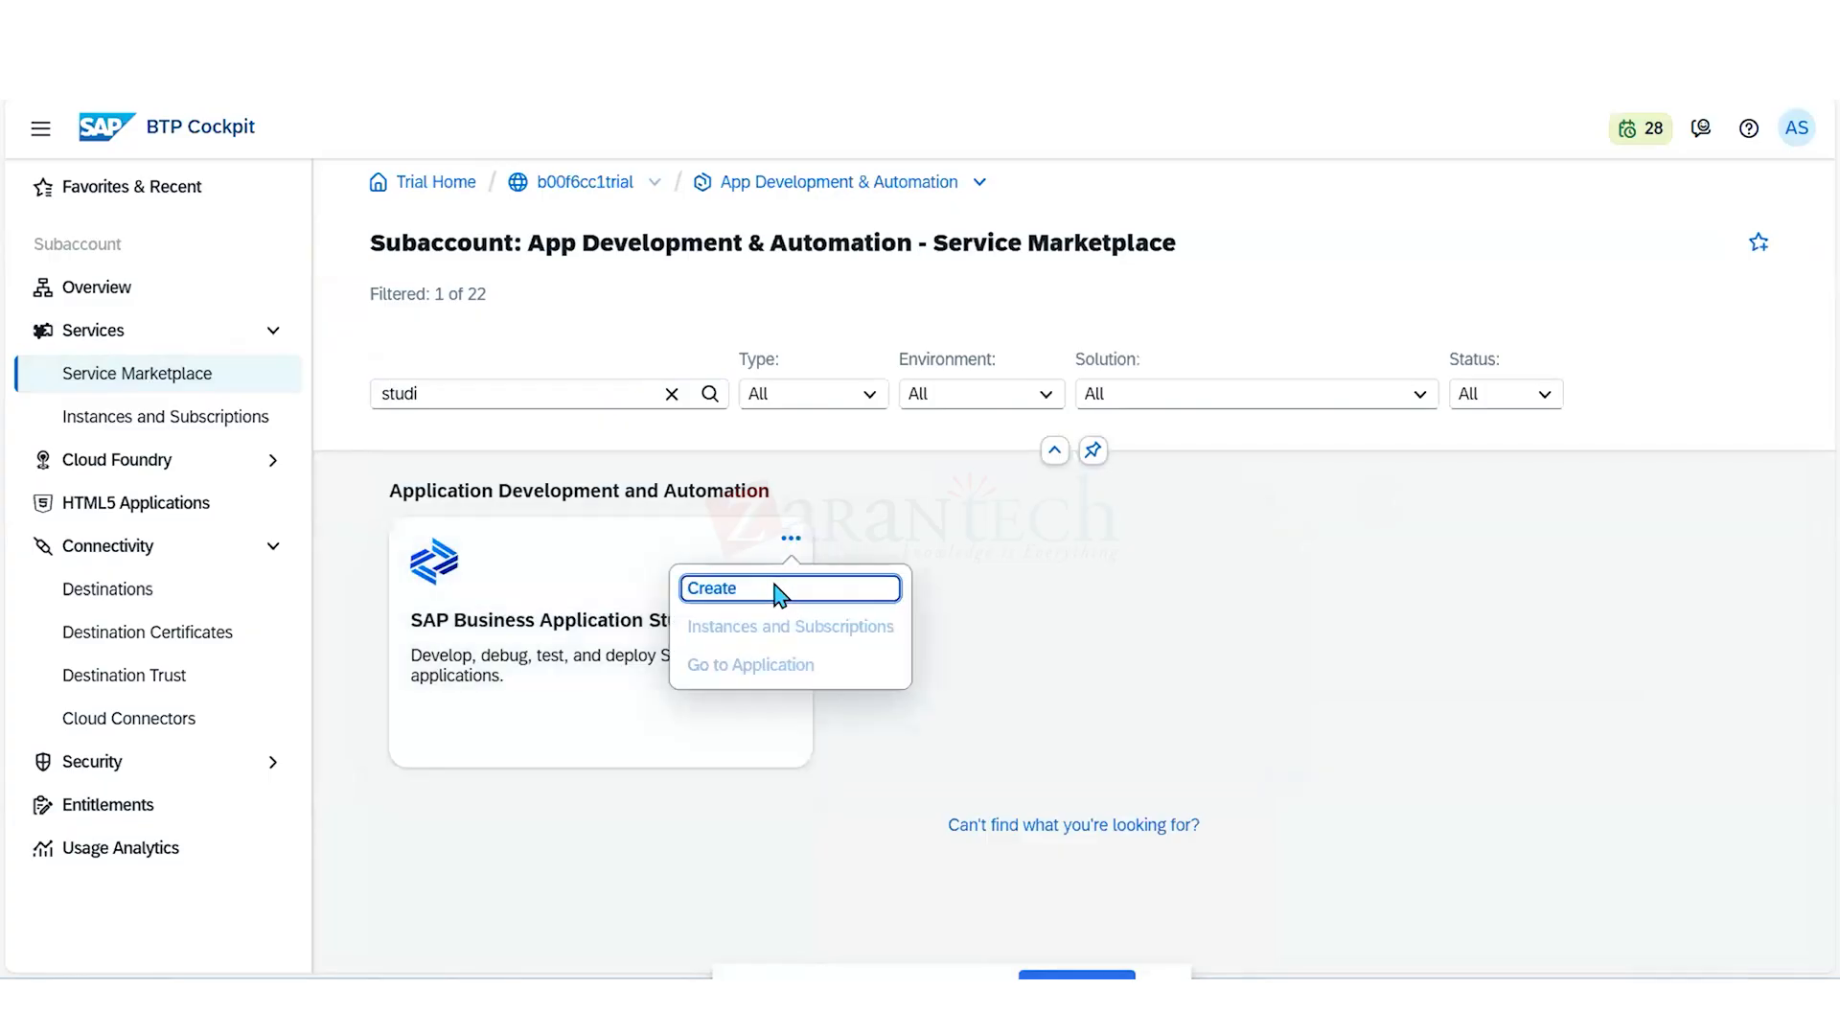
left_click(789, 591)
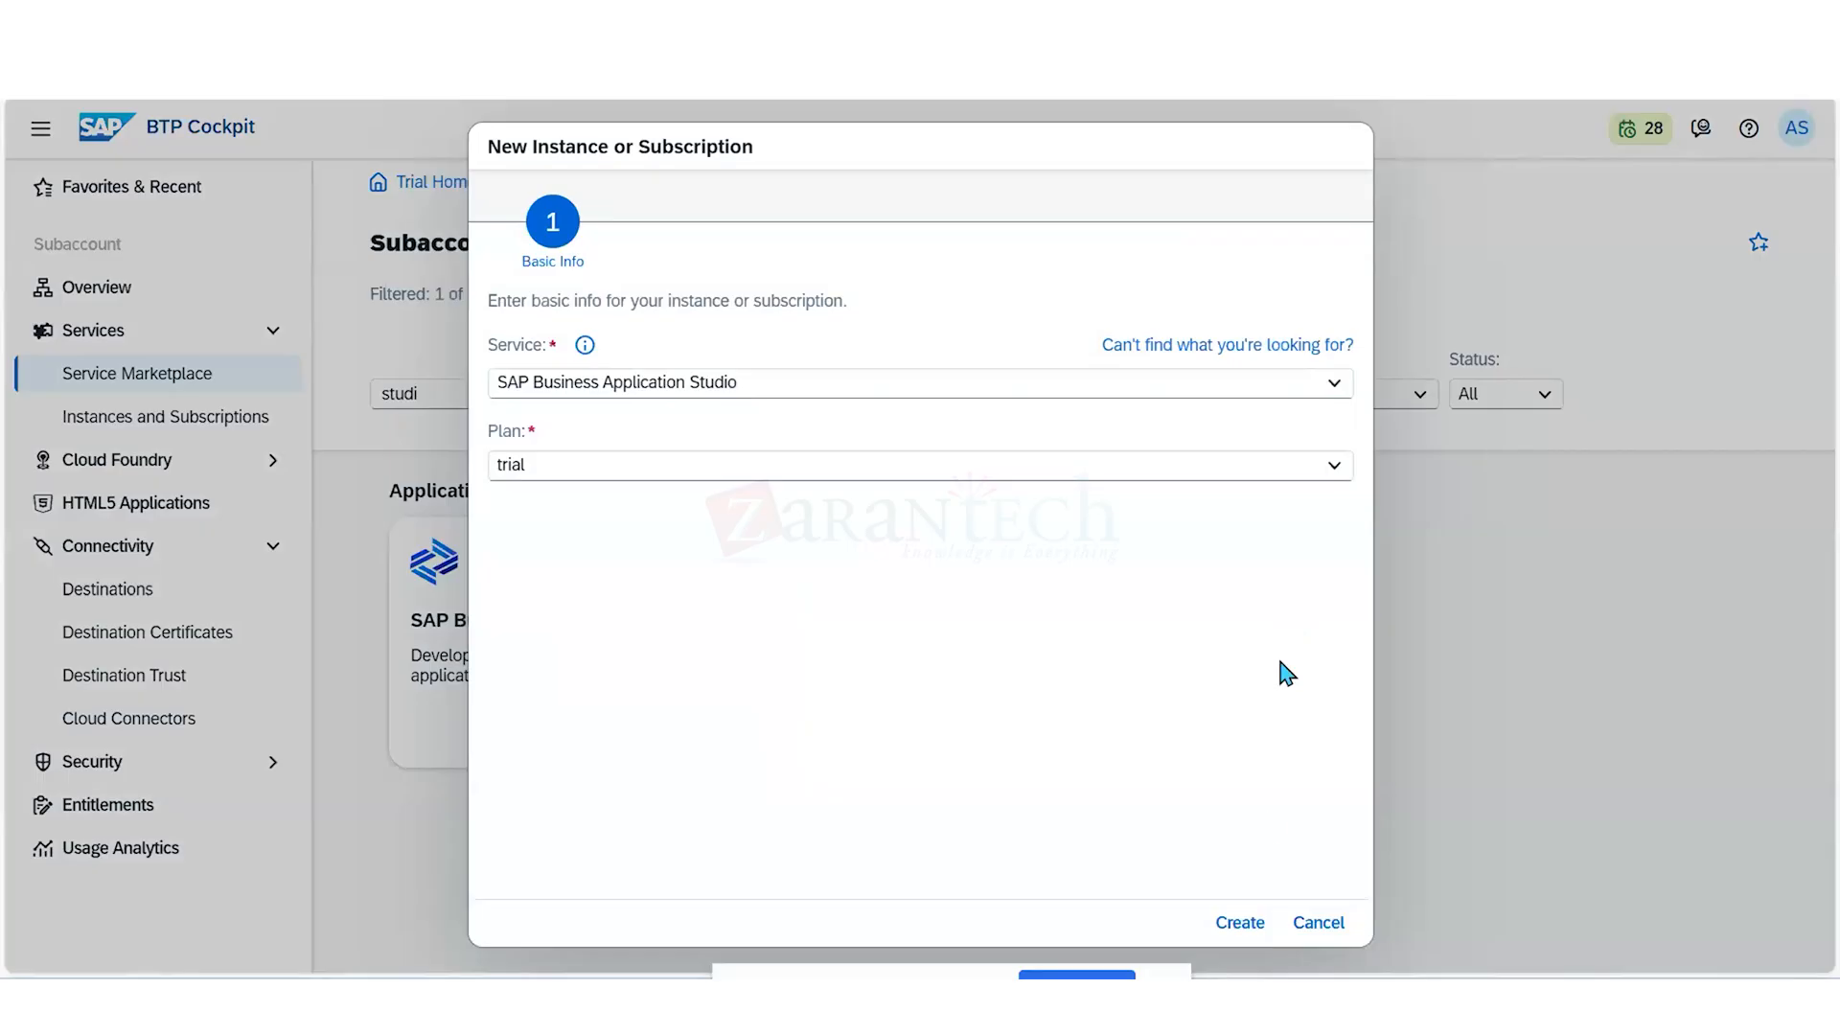
left_click(1240, 923)
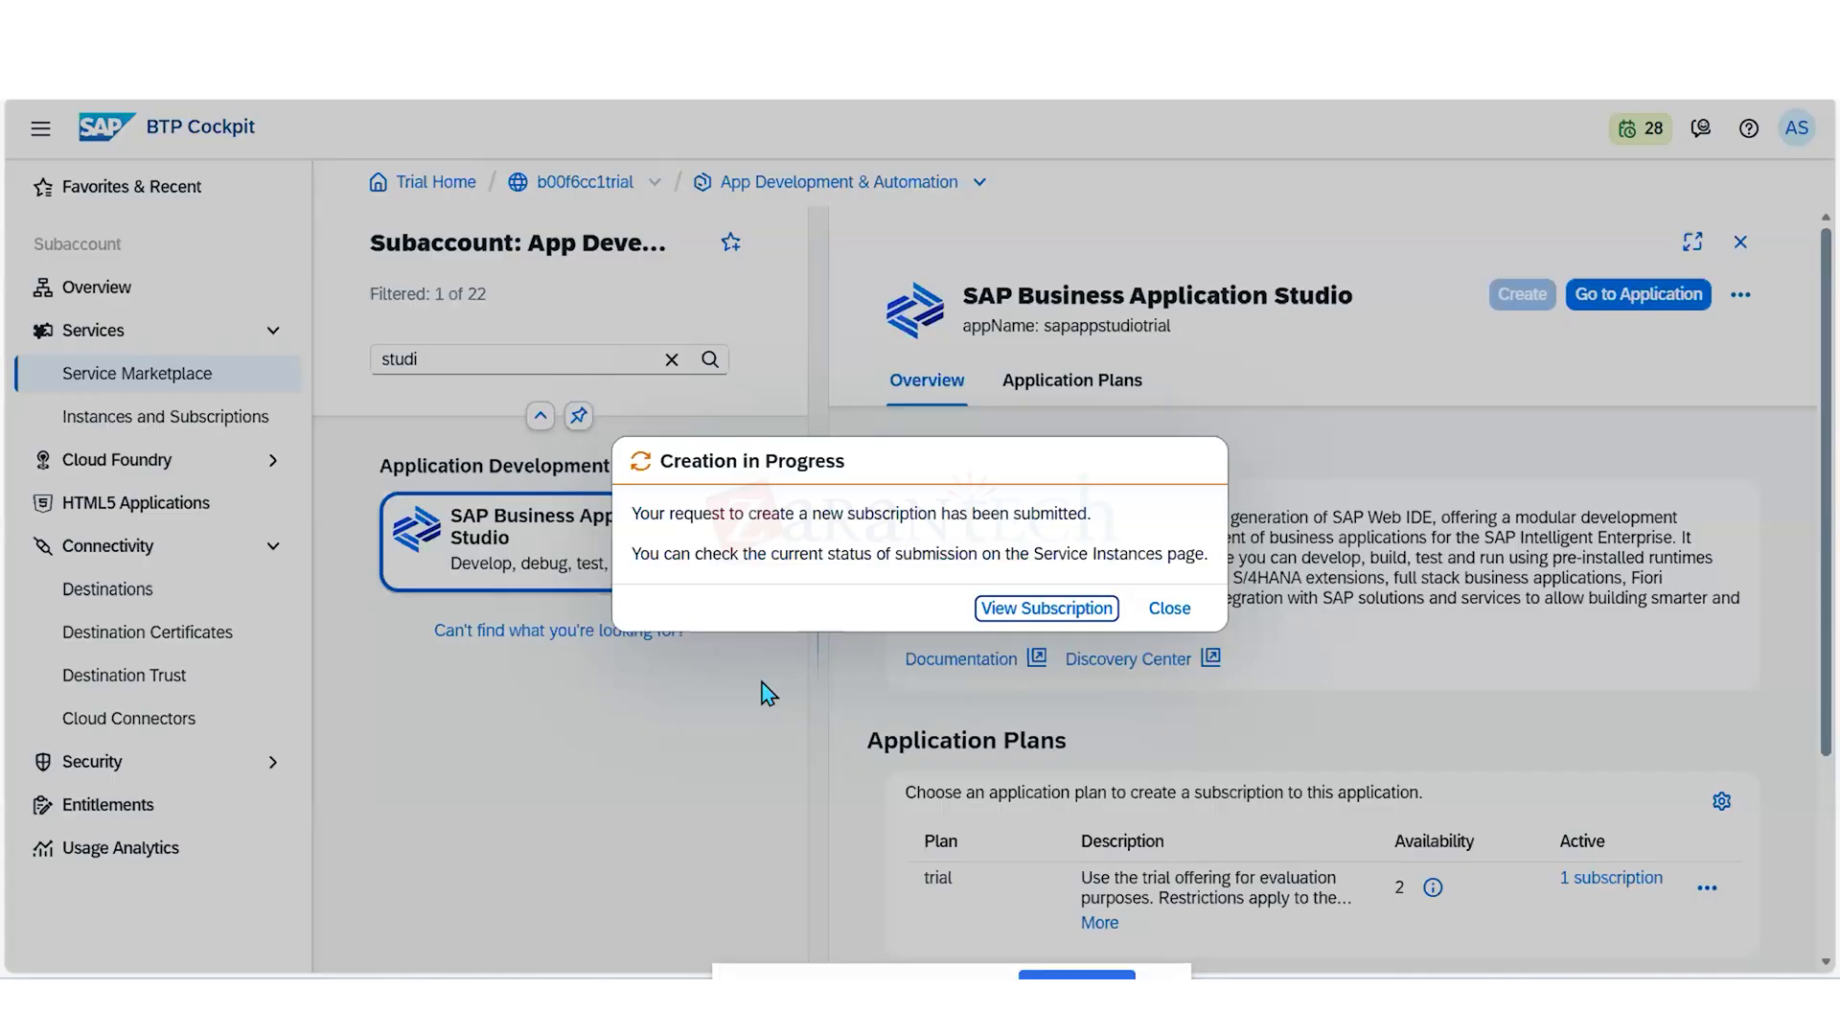
- View the new subscription and review the subaccount's subscriptions and instances
left_click(1047, 615)
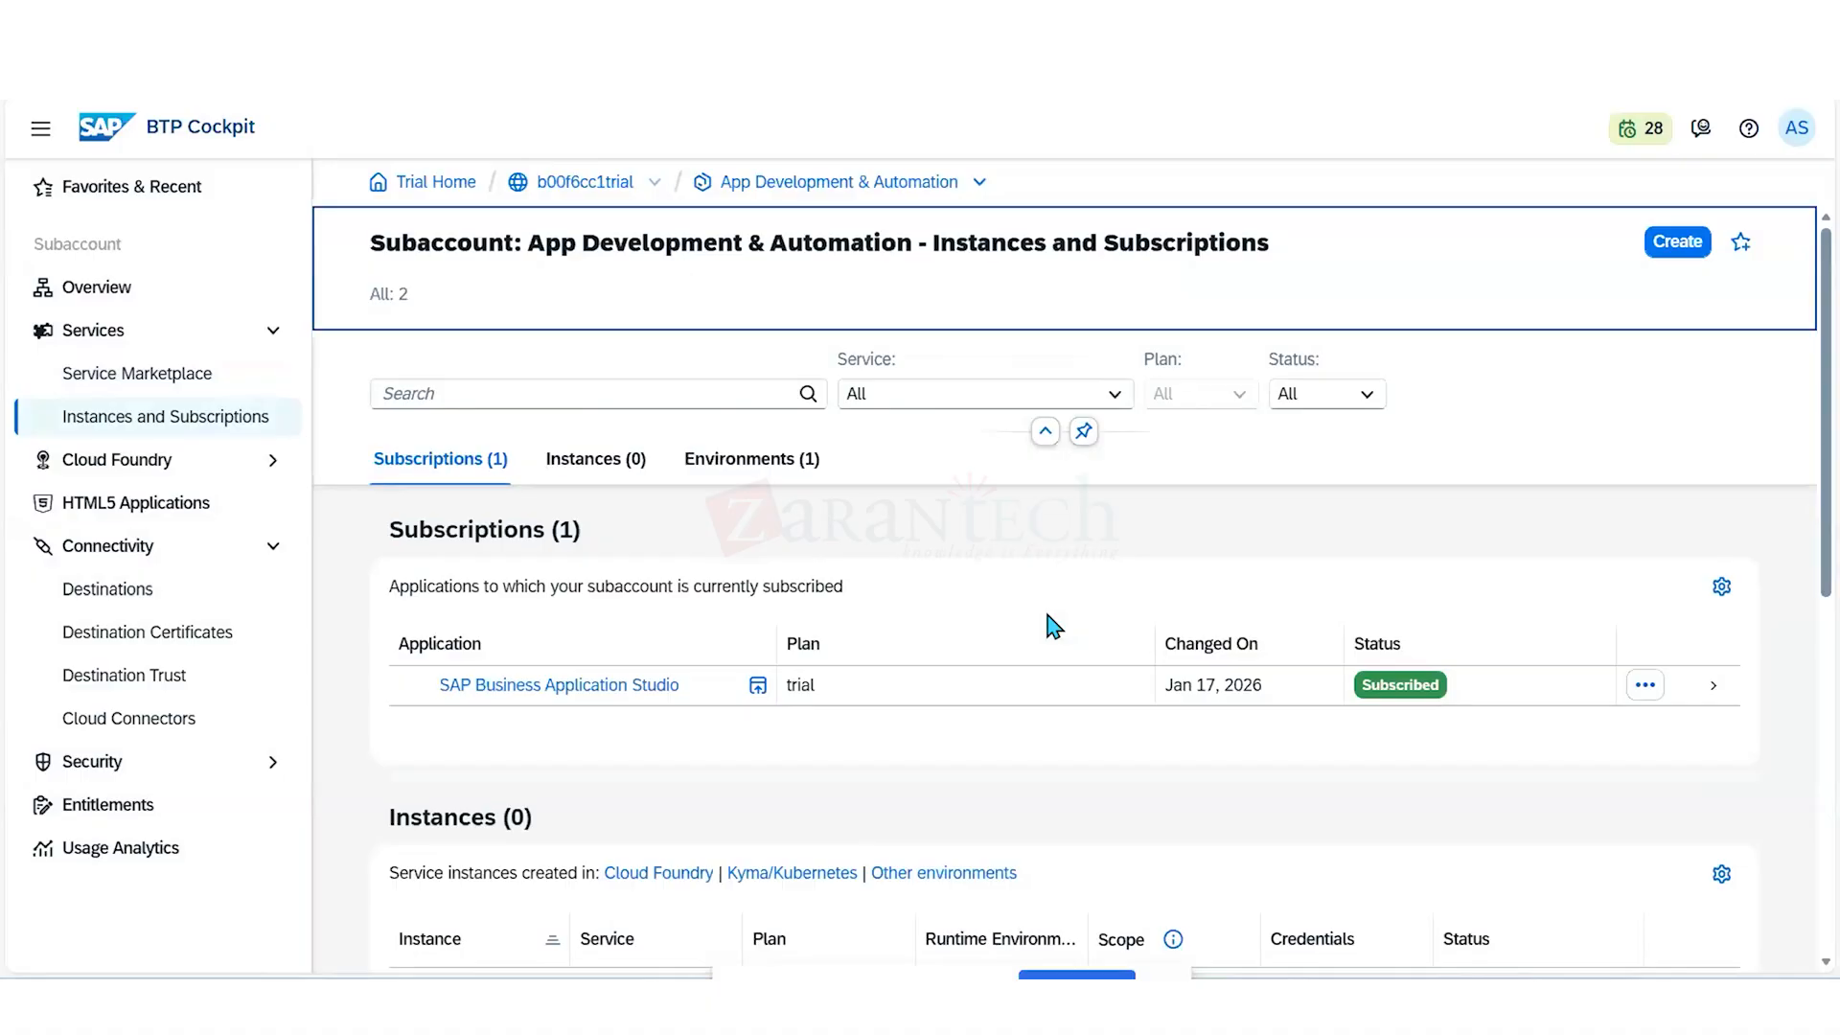
left_click(1054, 626)
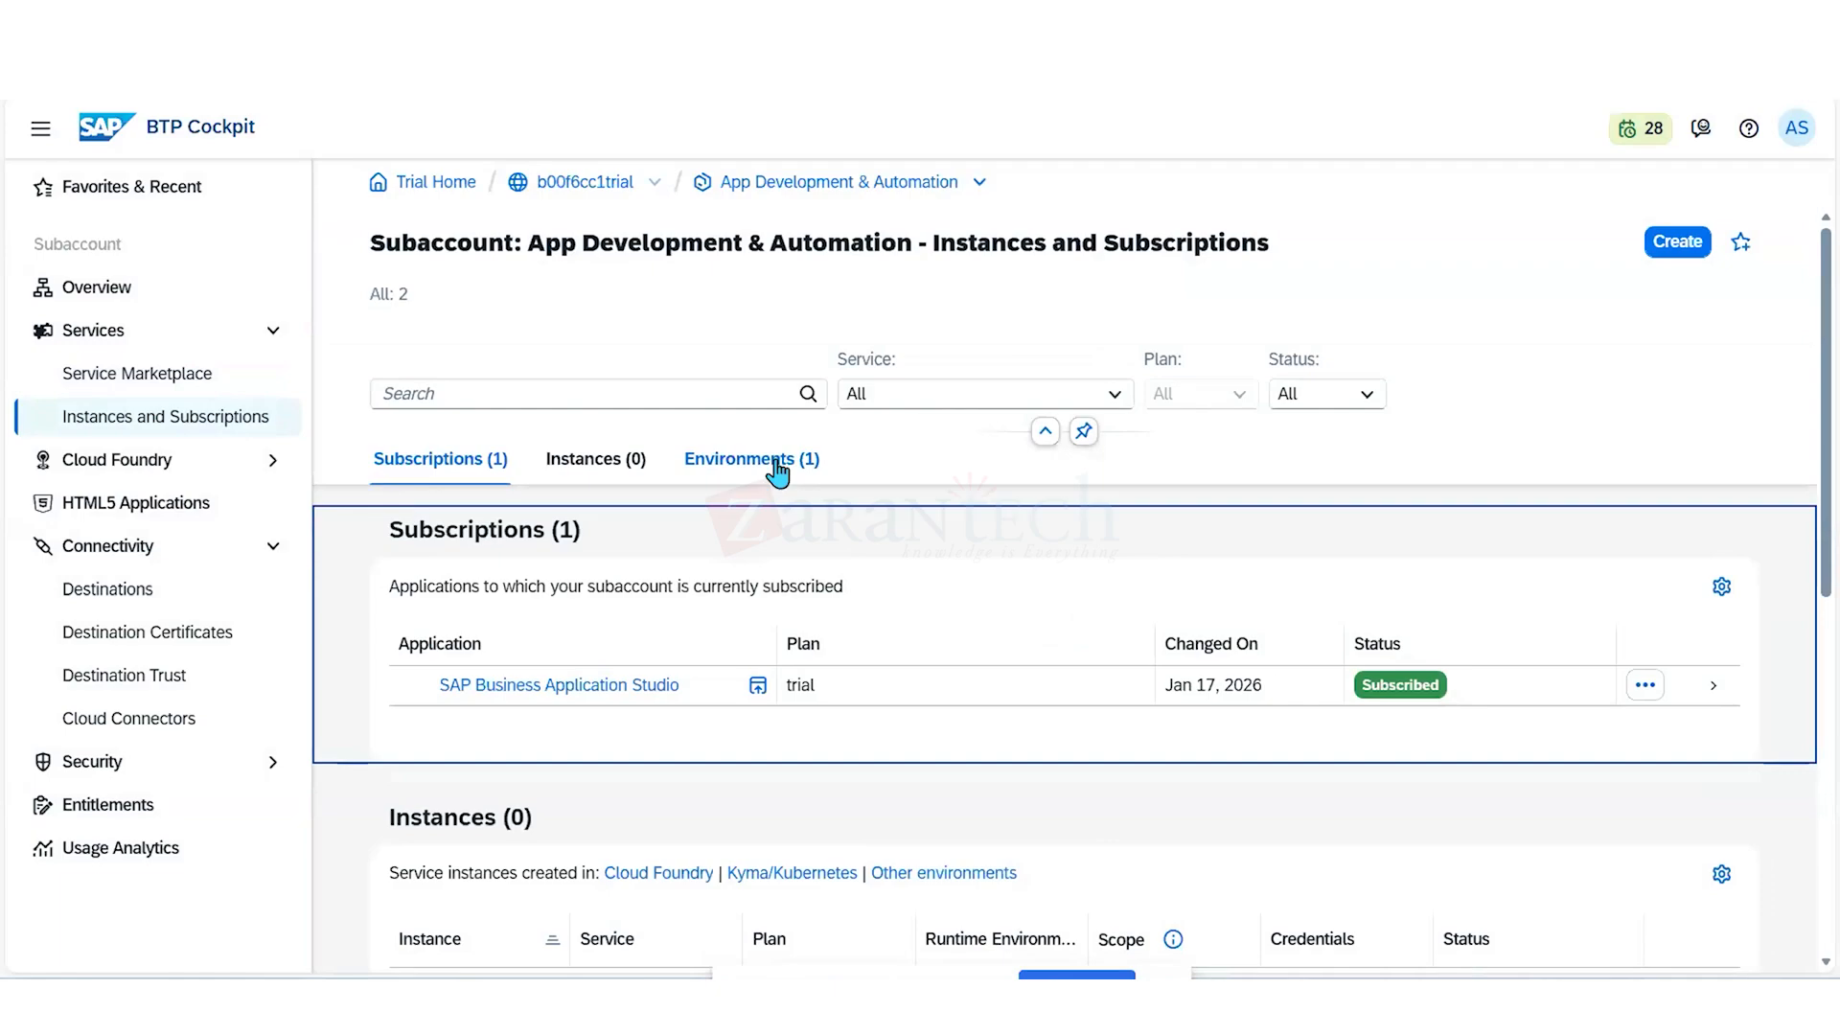
scroll(778, 469, "down", 1)
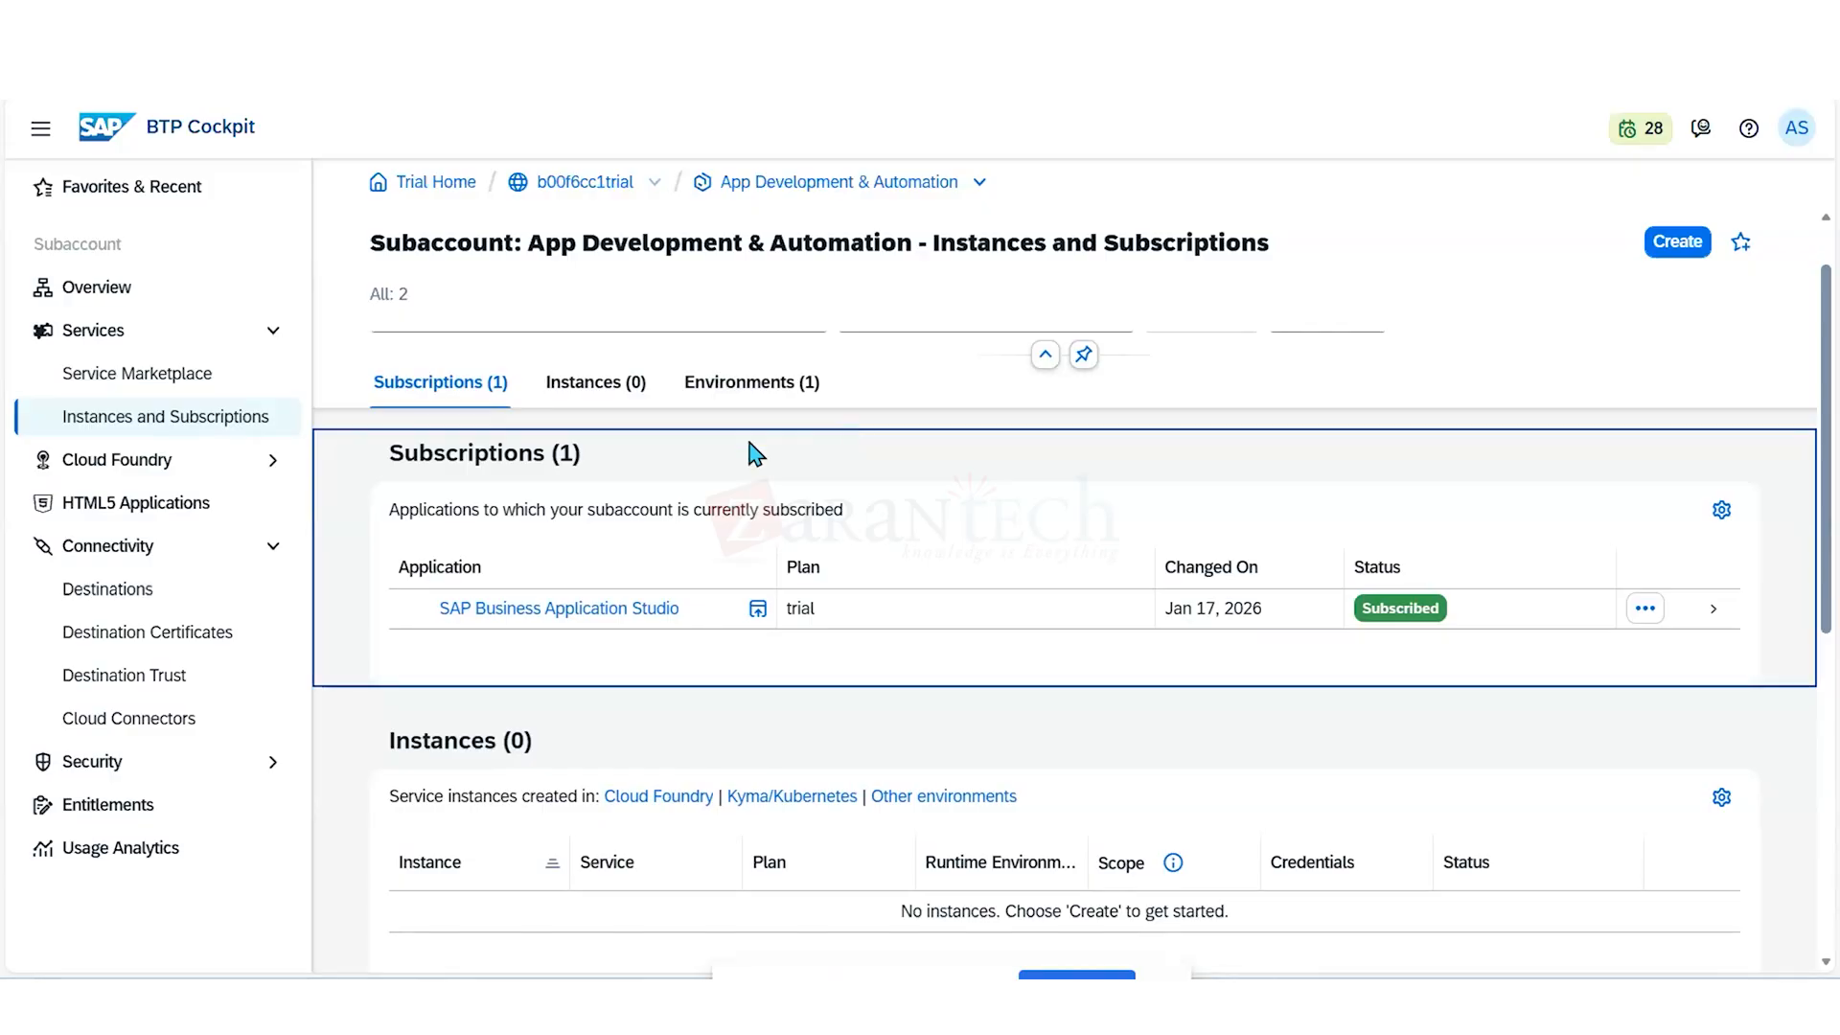
- Open the subaccount's Trust Configuration to examine its identity providers
left_click(167, 777)
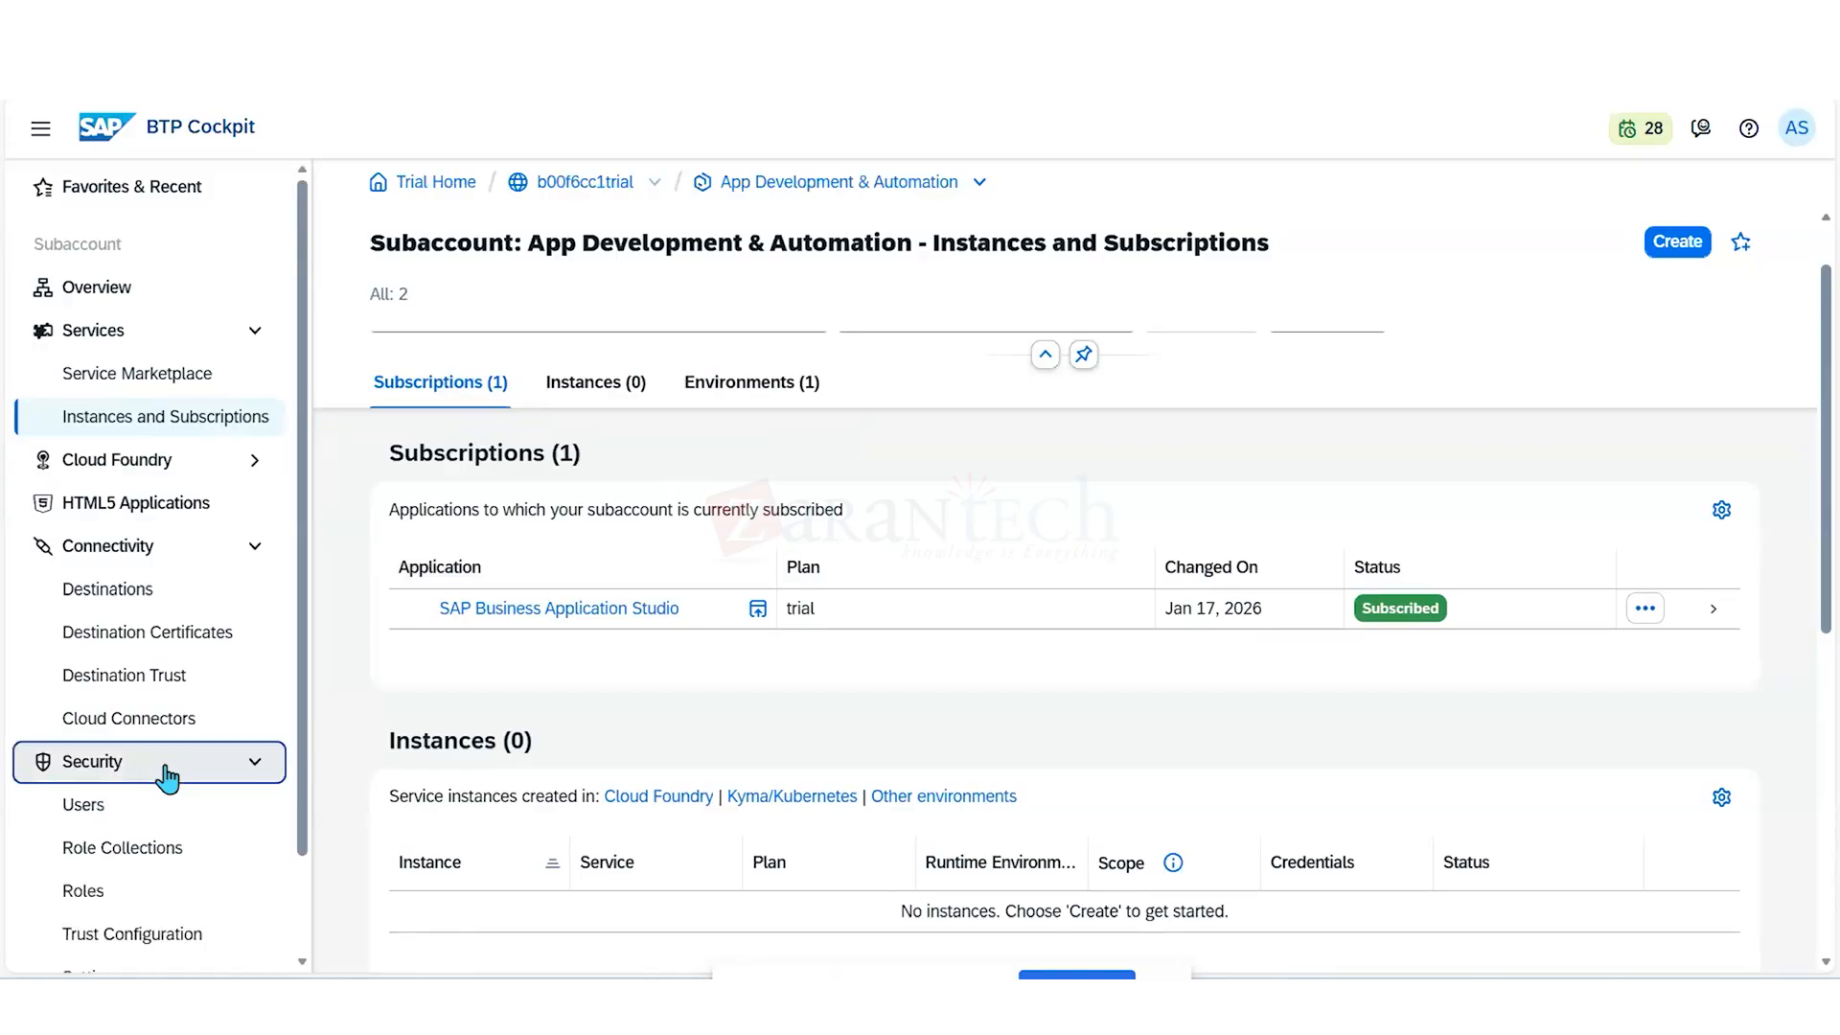
scroll(166, 777, "down", 1)
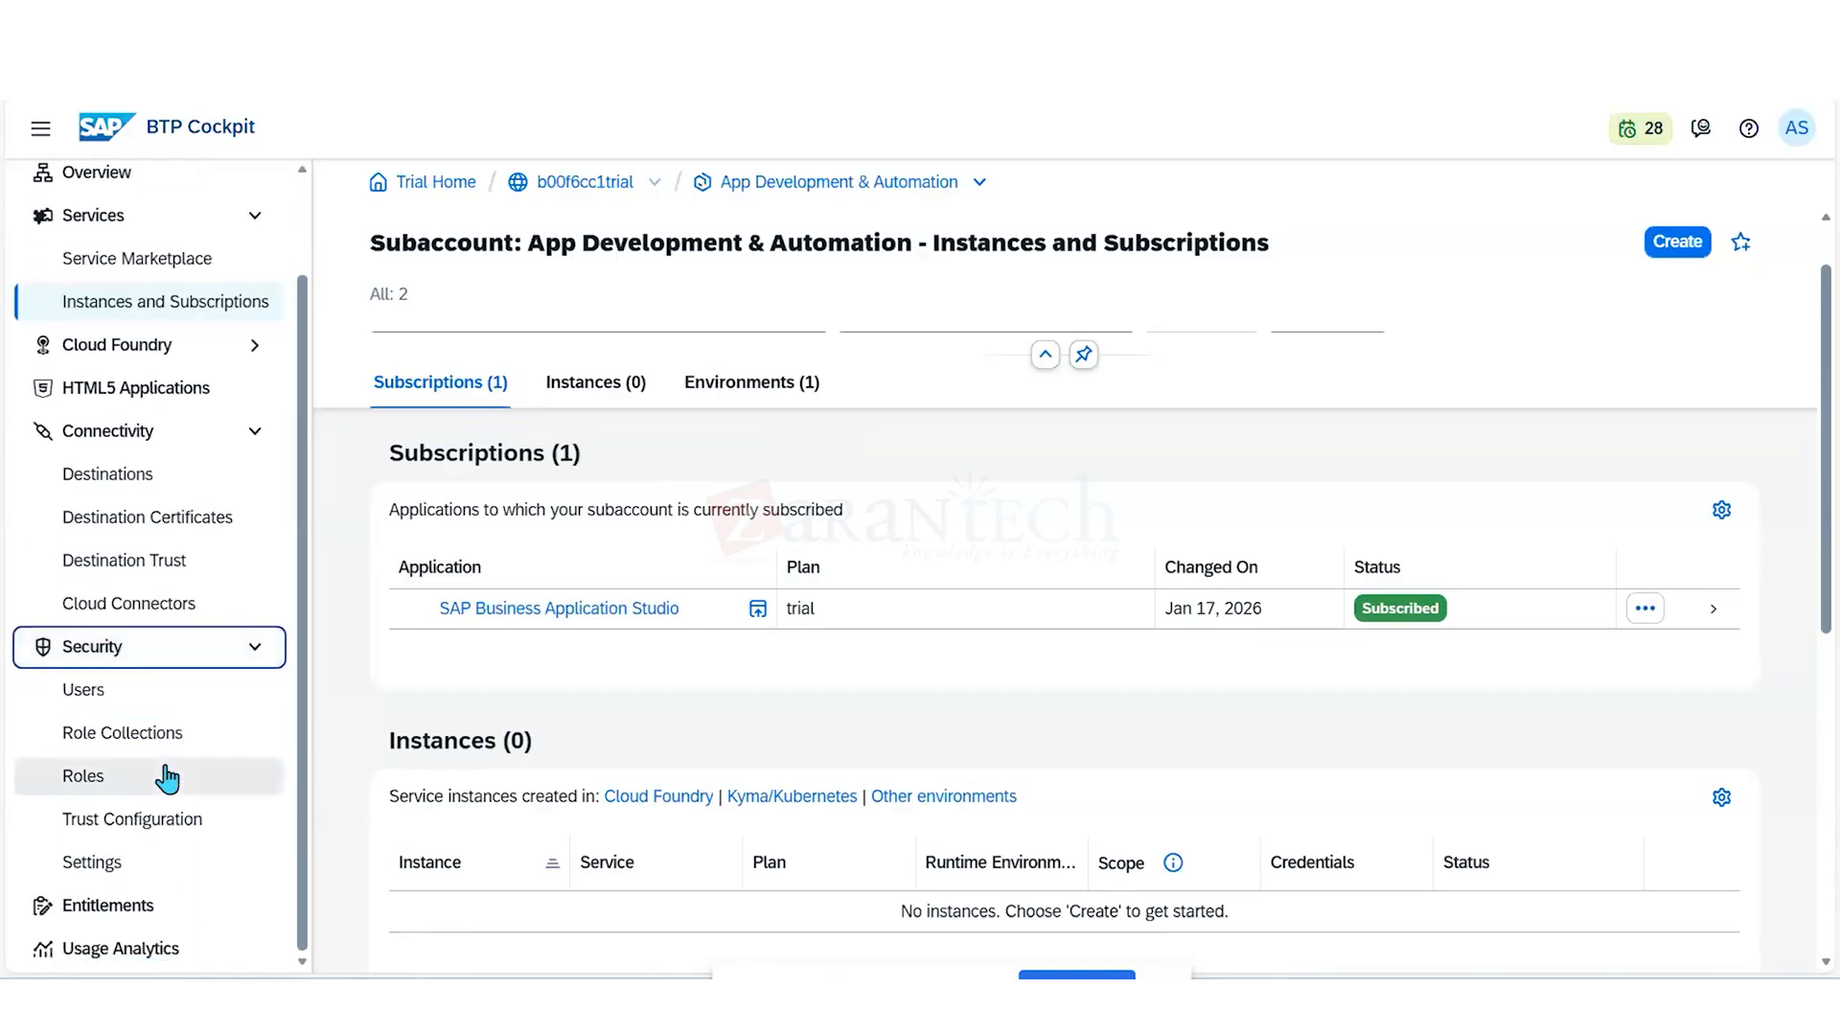
left_click(154, 826)
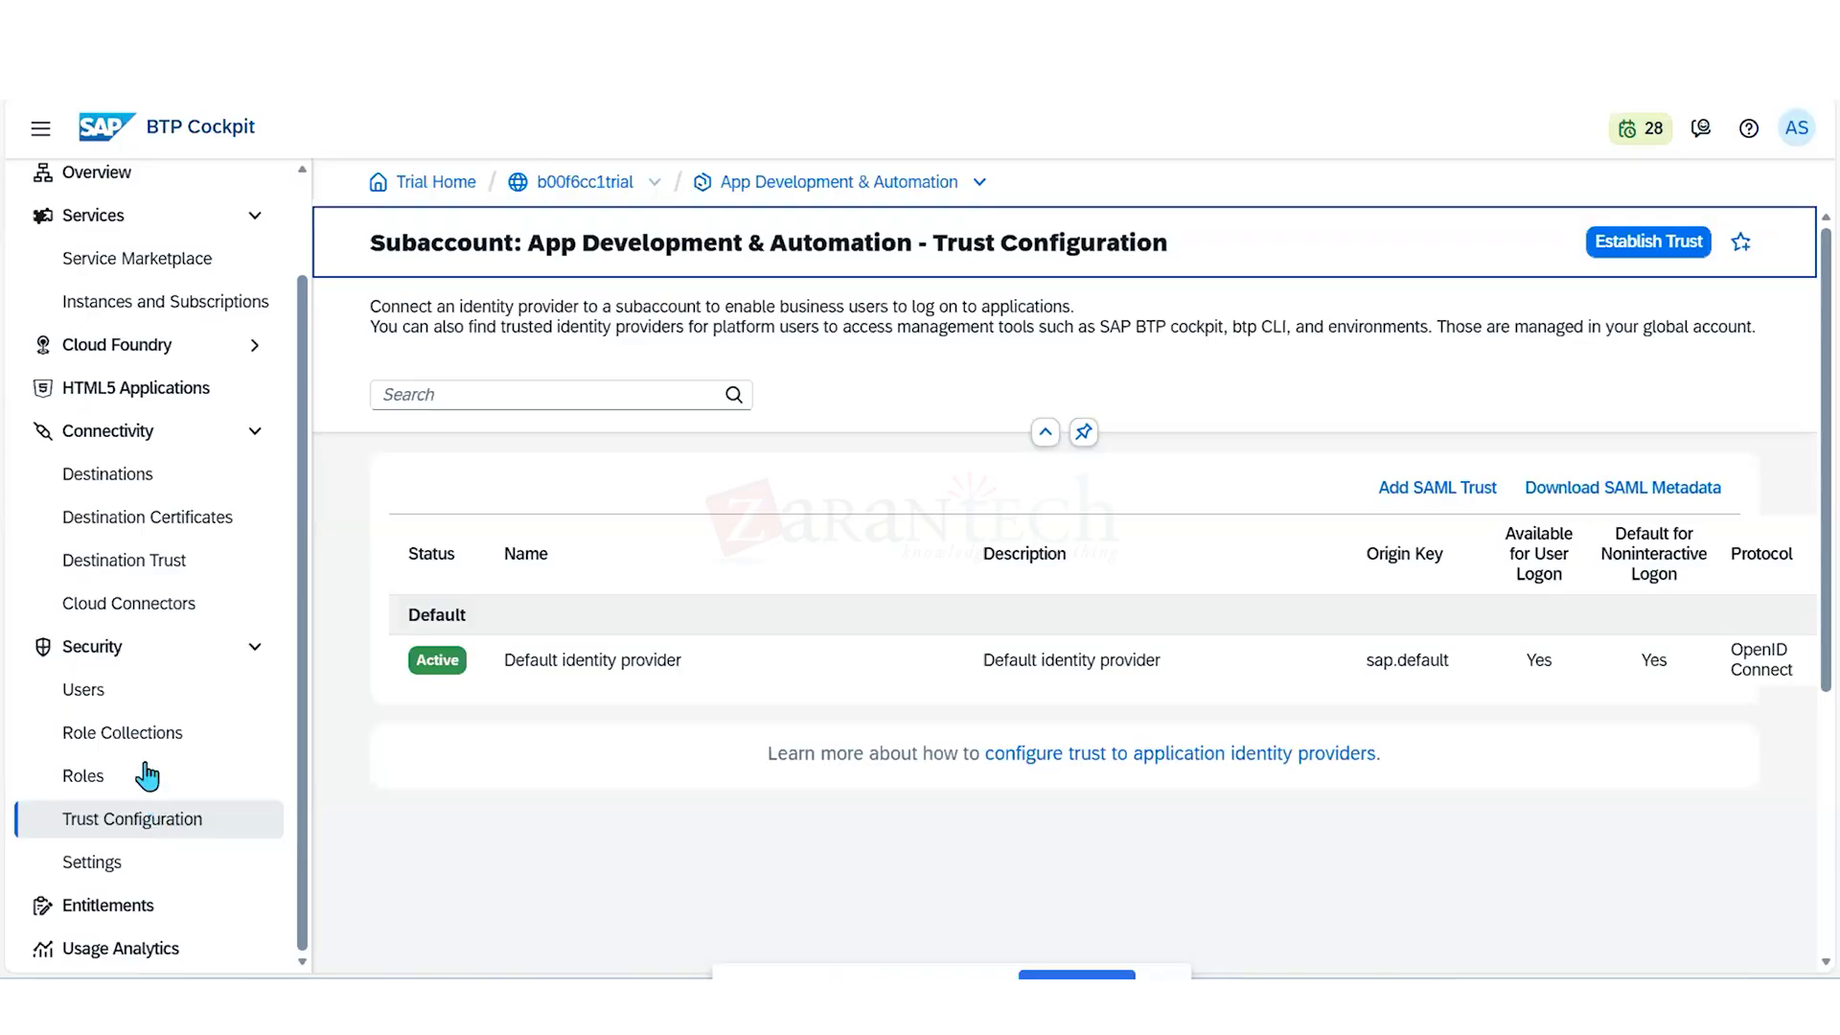
- In the subaccount's entitlements, start adding service plans, search for "identity" and select the default (Application) plan of Cloud Identity Services
left_click(117, 908)
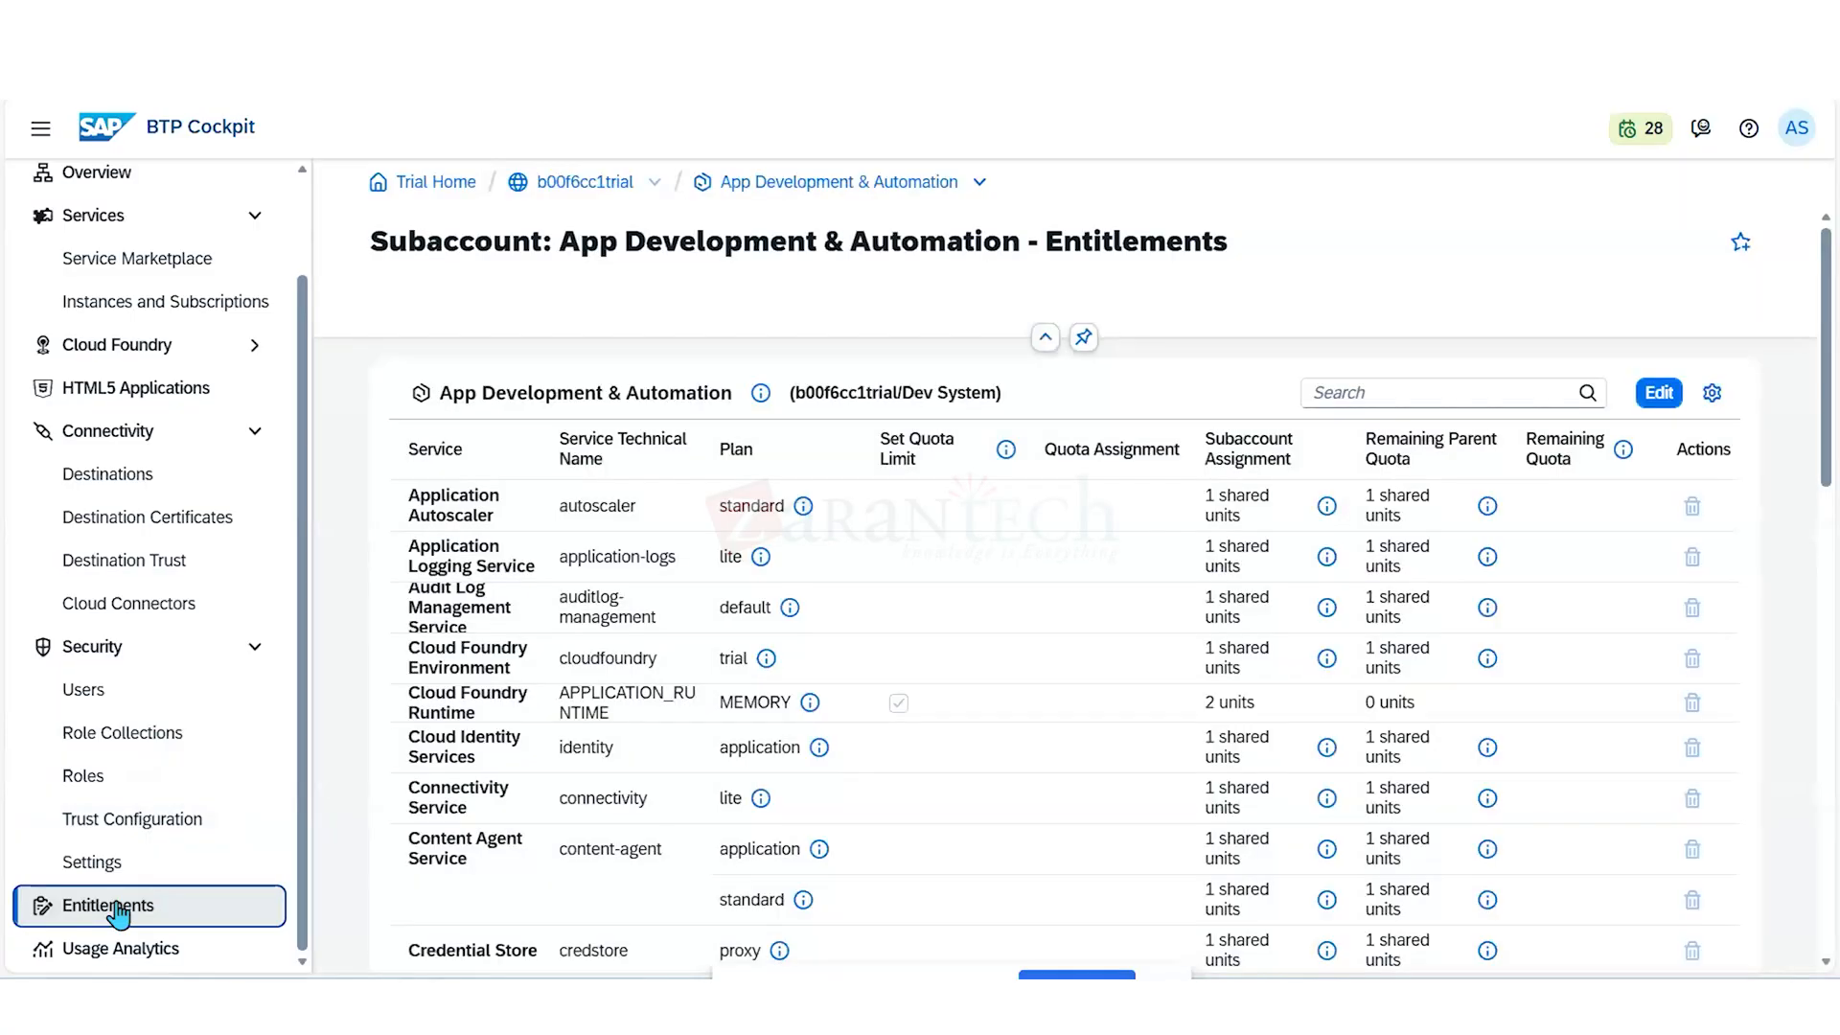
left_click(1667, 395)
left_click(1670, 396)
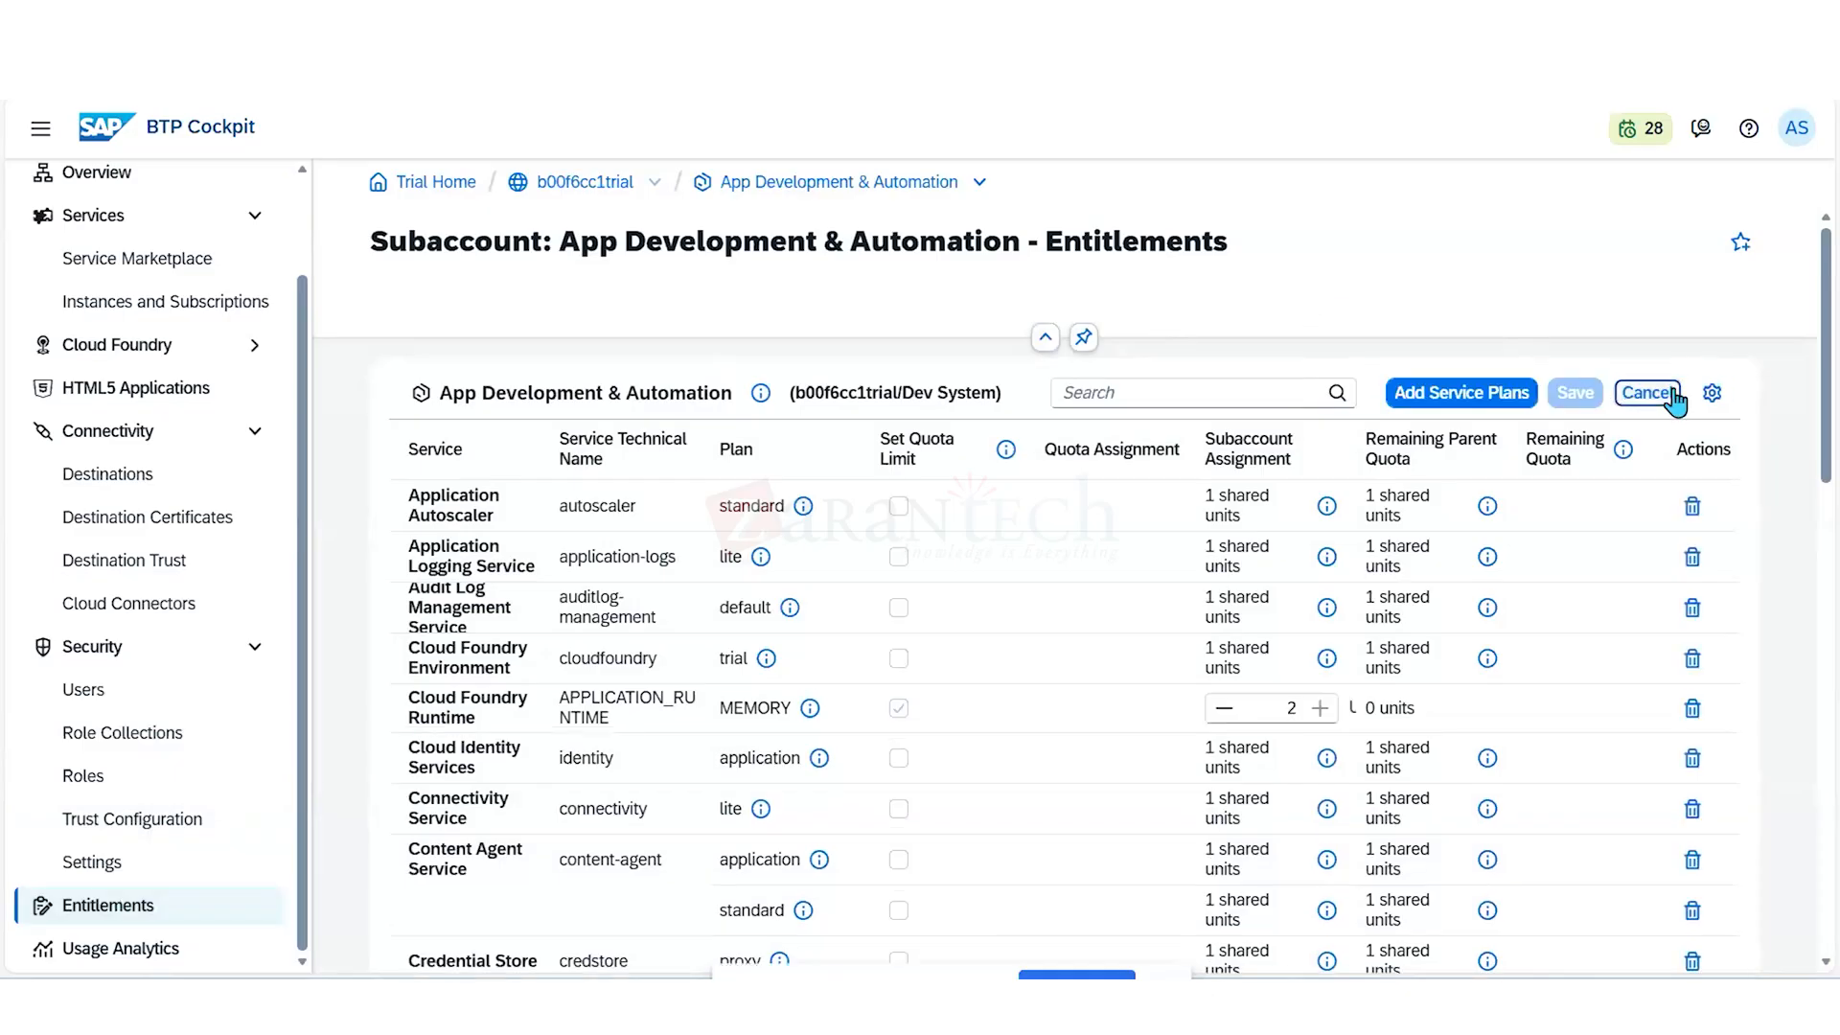
left_click(1673, 397)
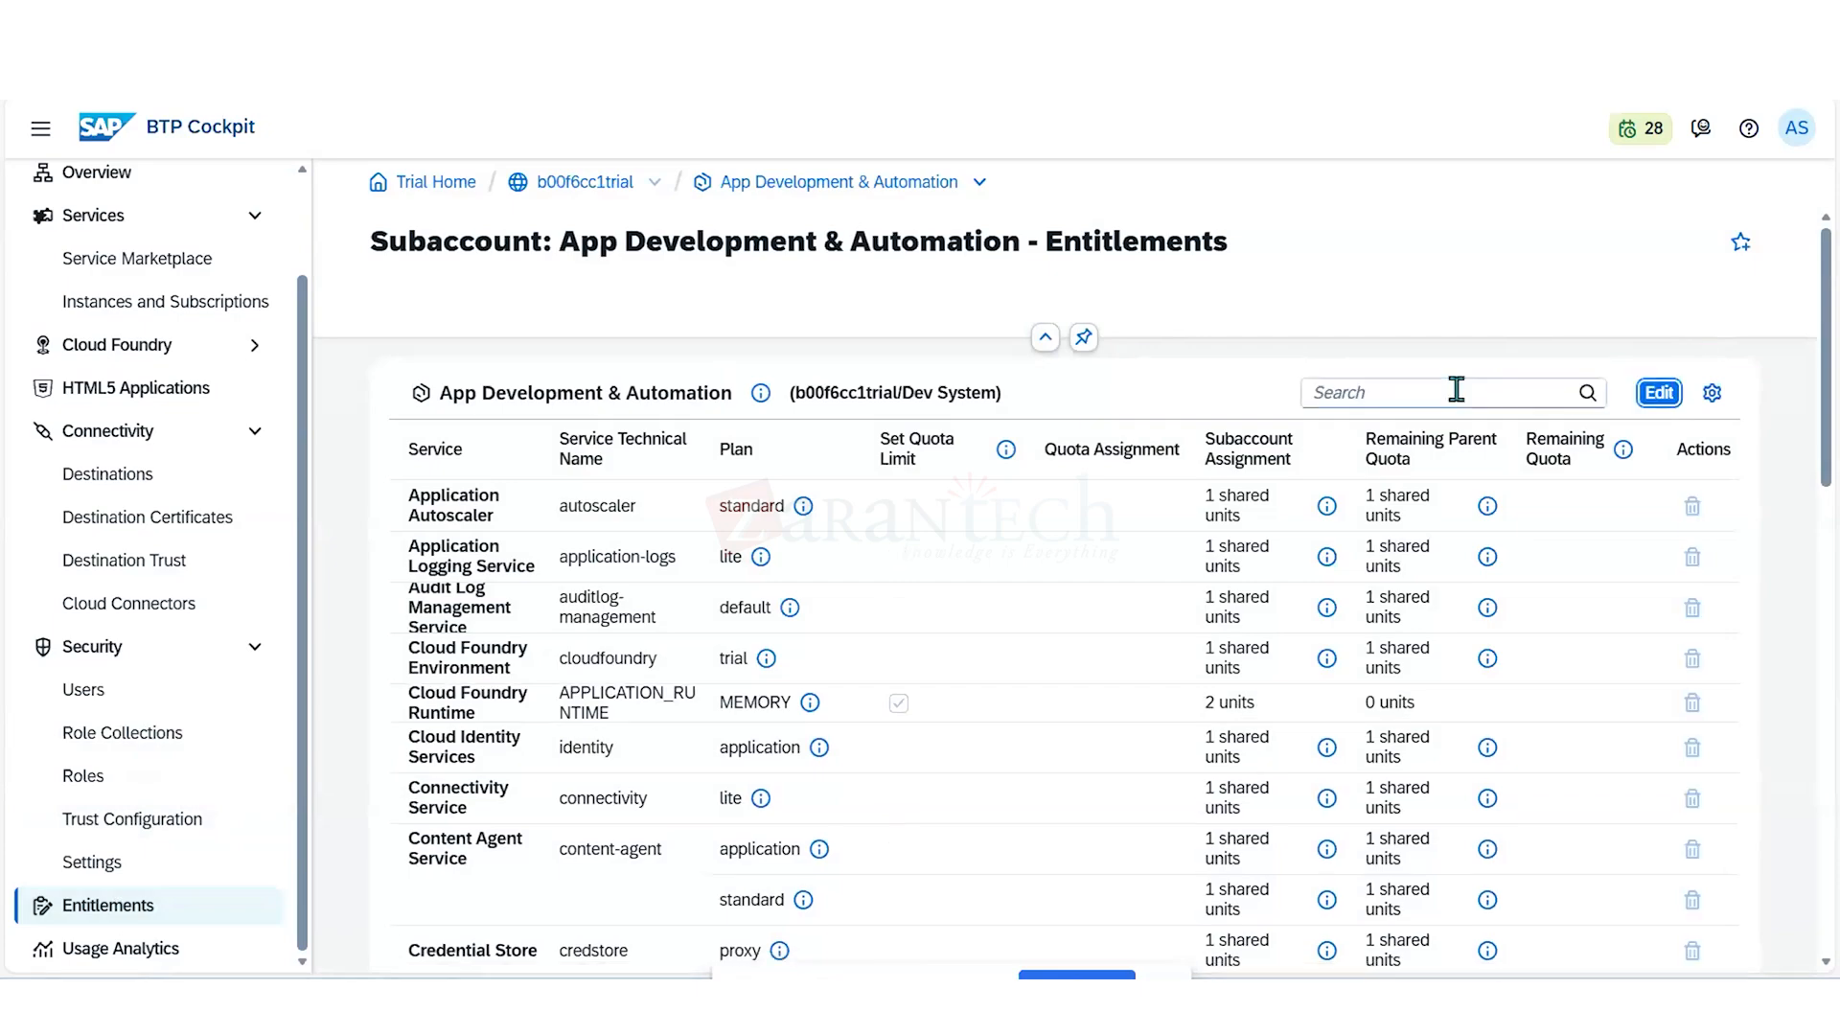
left_click(1650, 395)
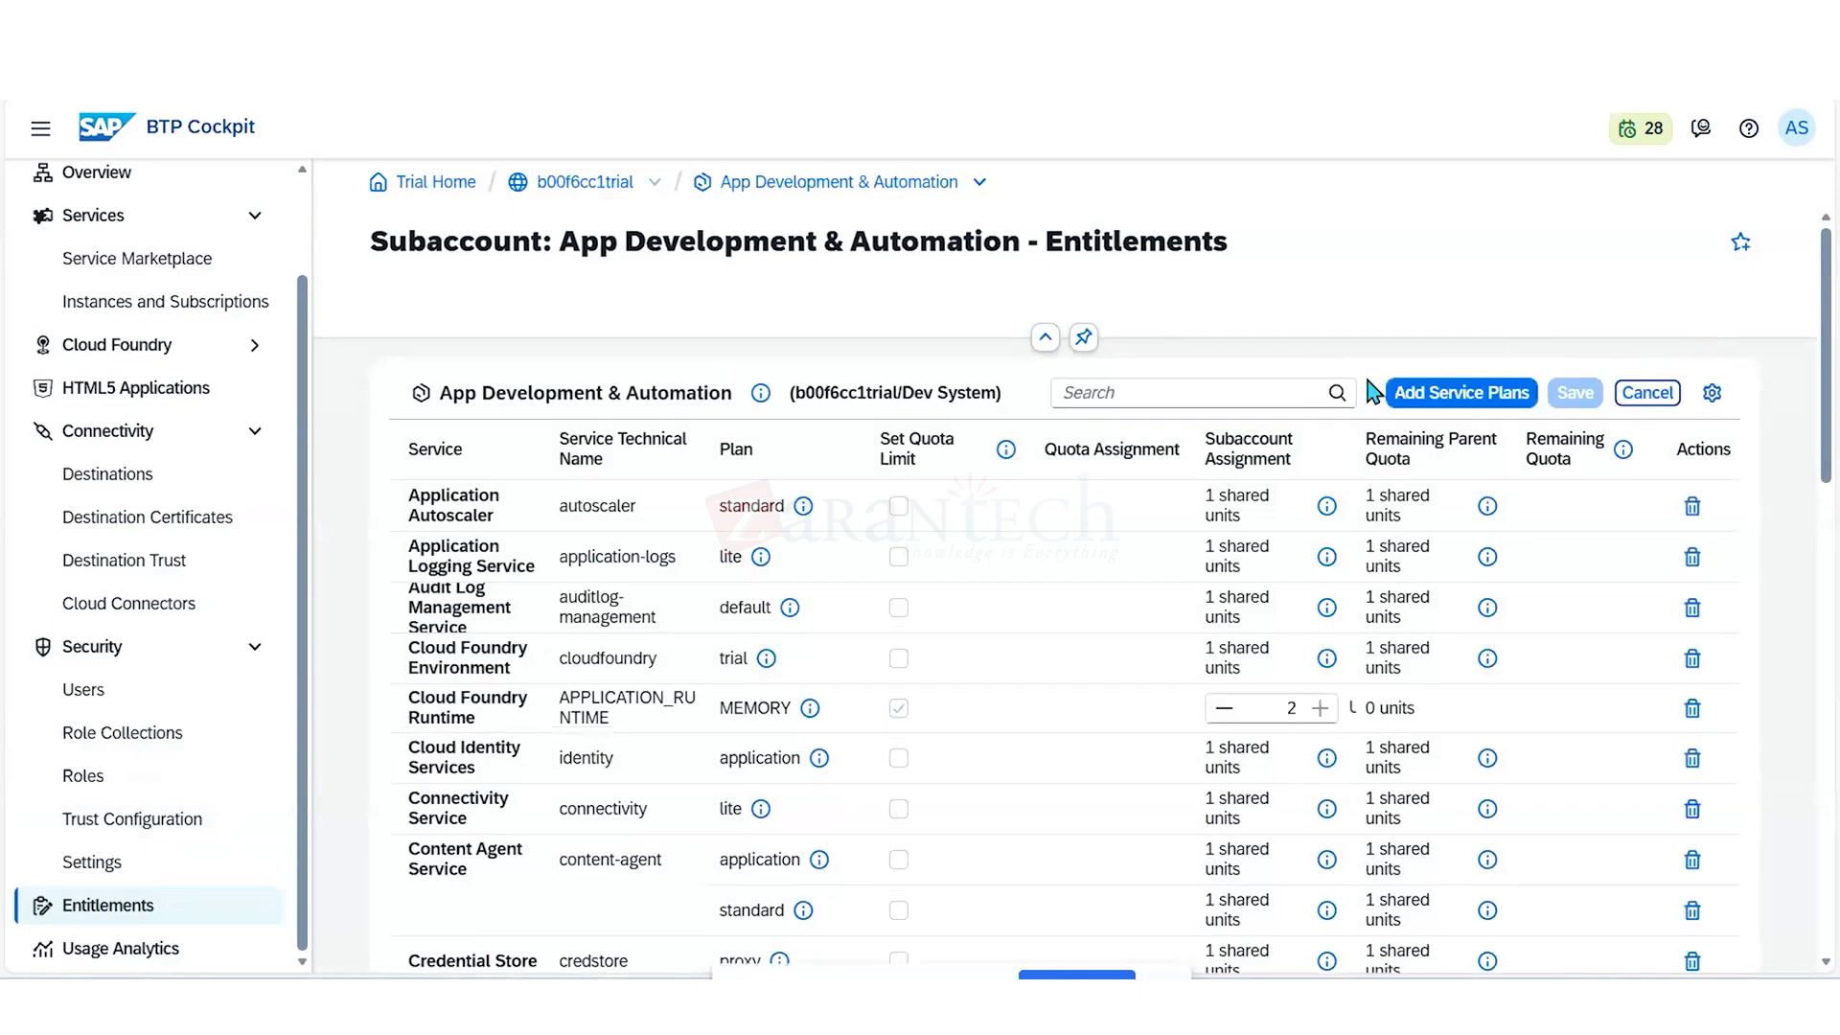
left_click(1434, 399)
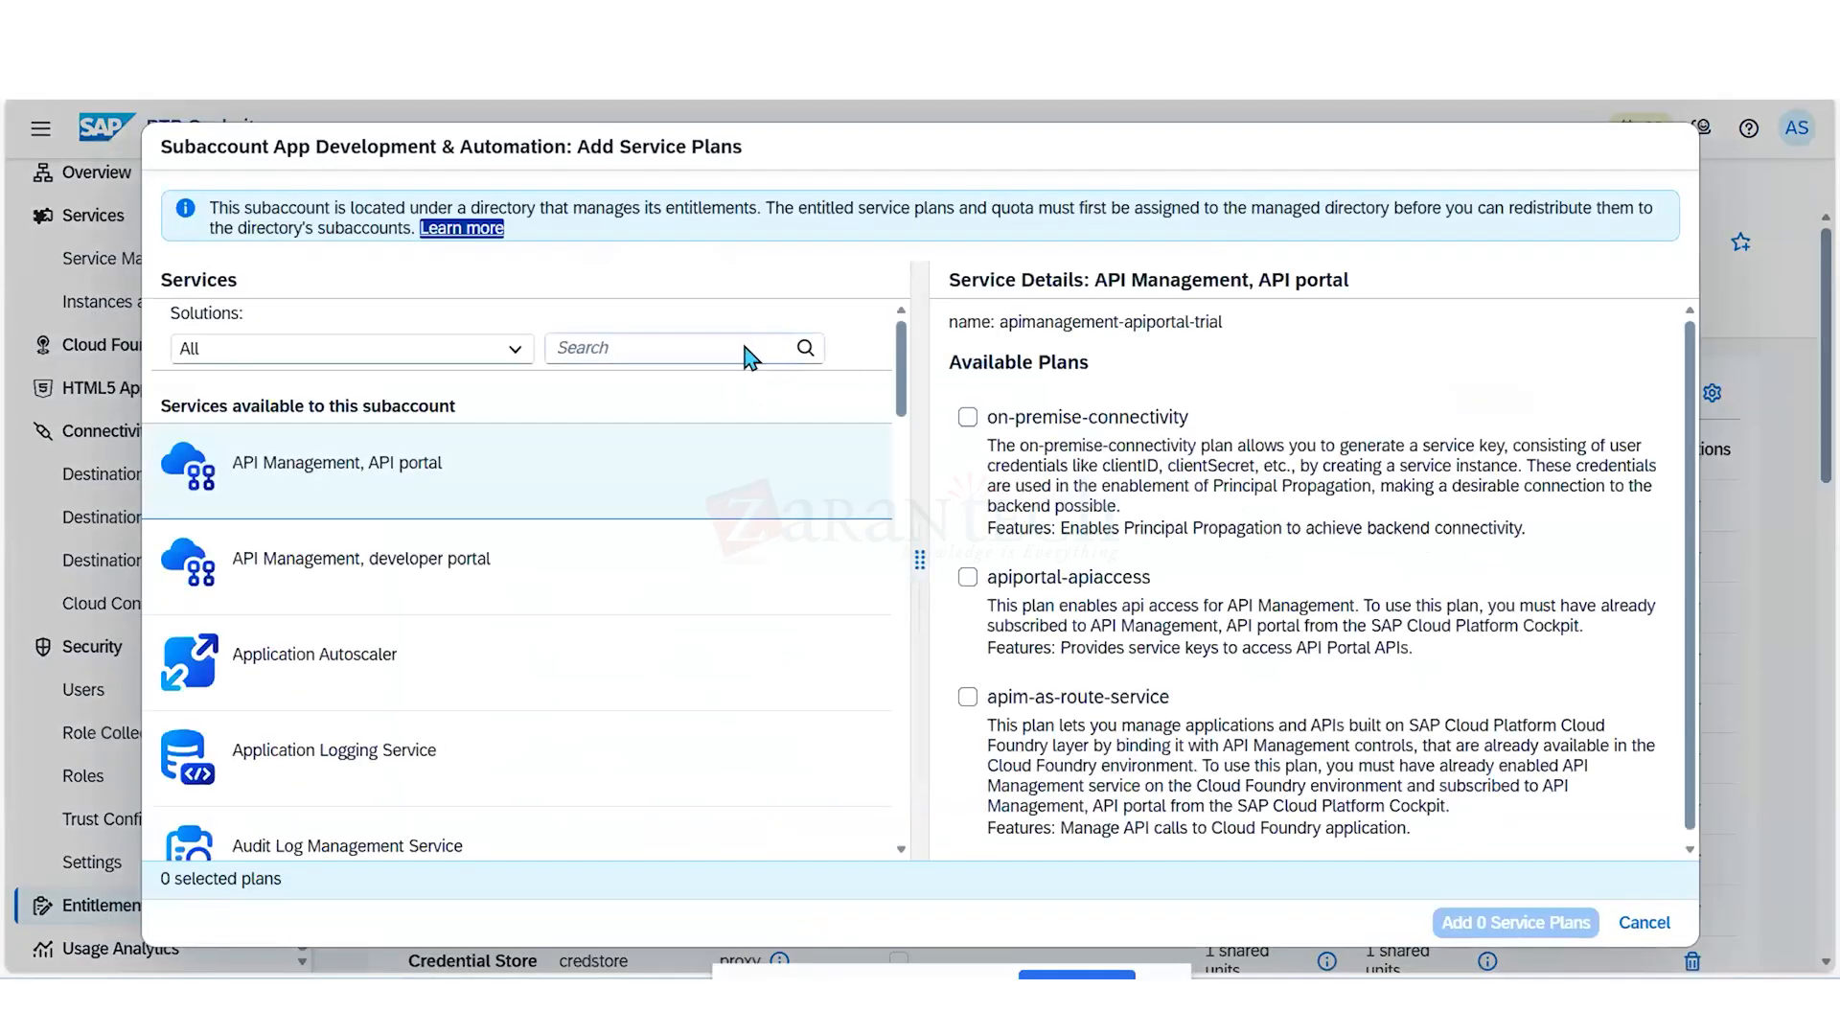
left_click(734, 346)
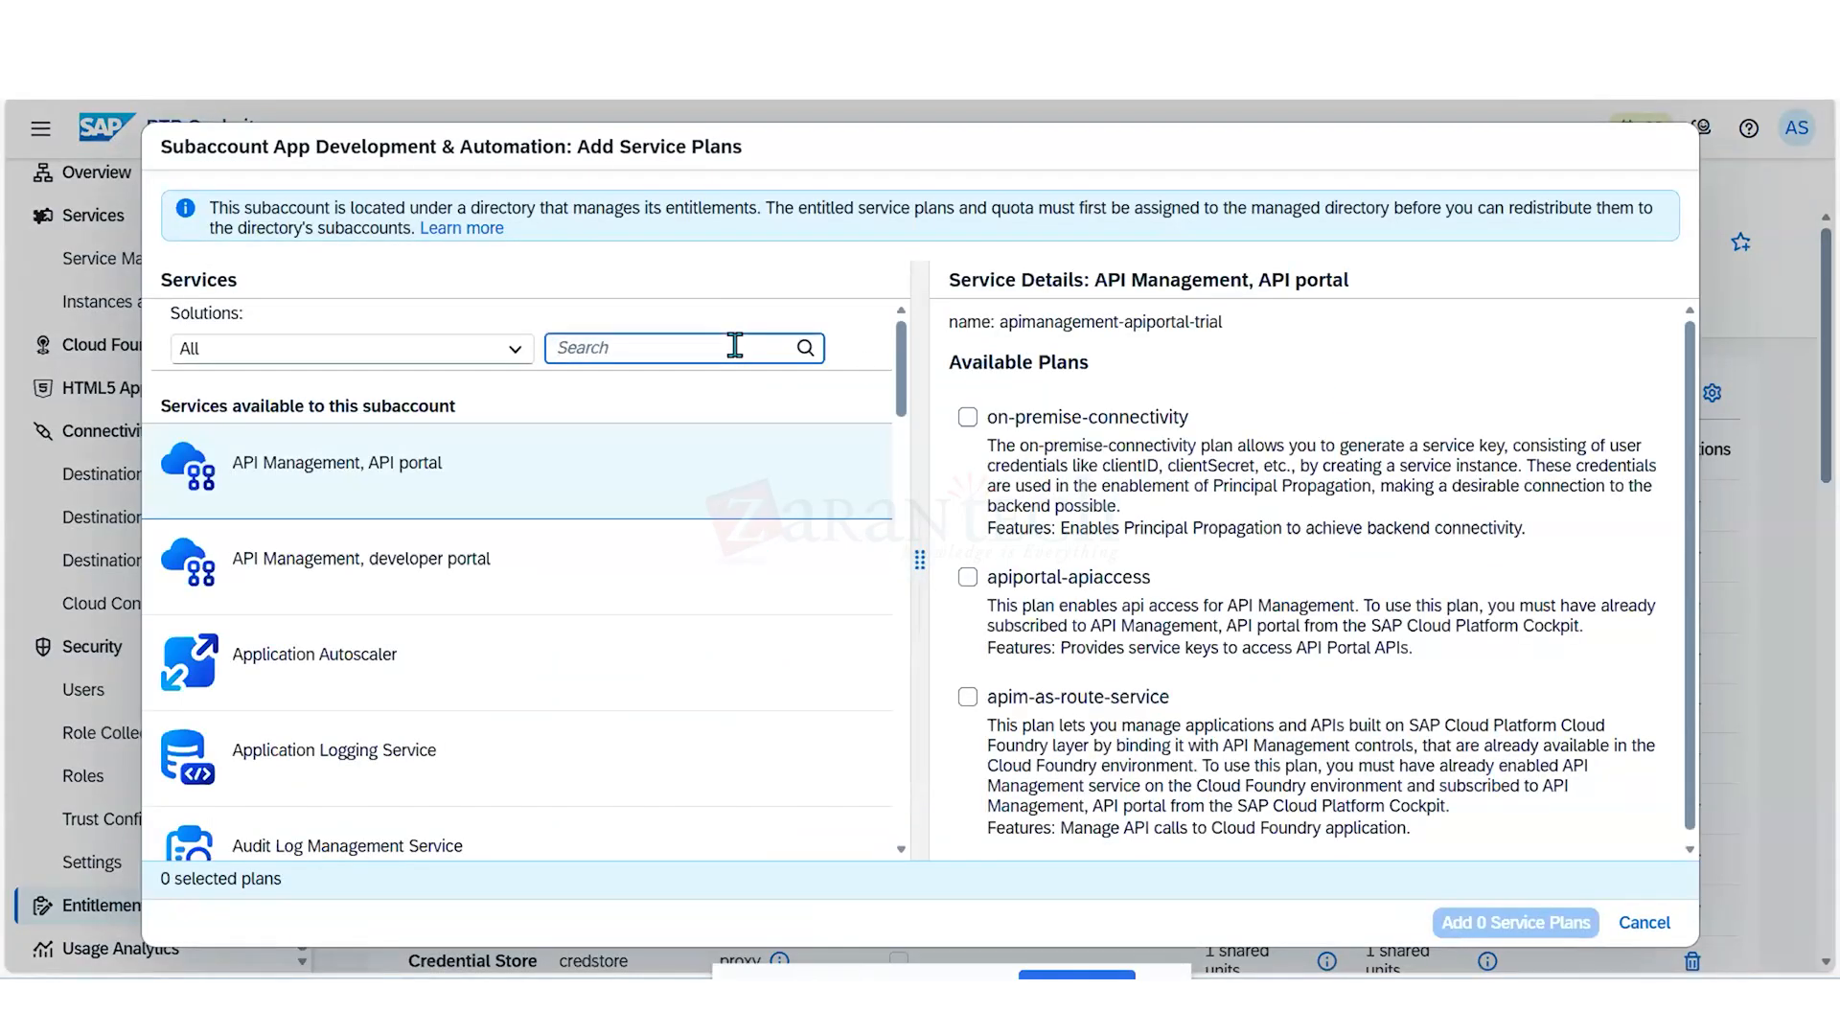
type("ident")
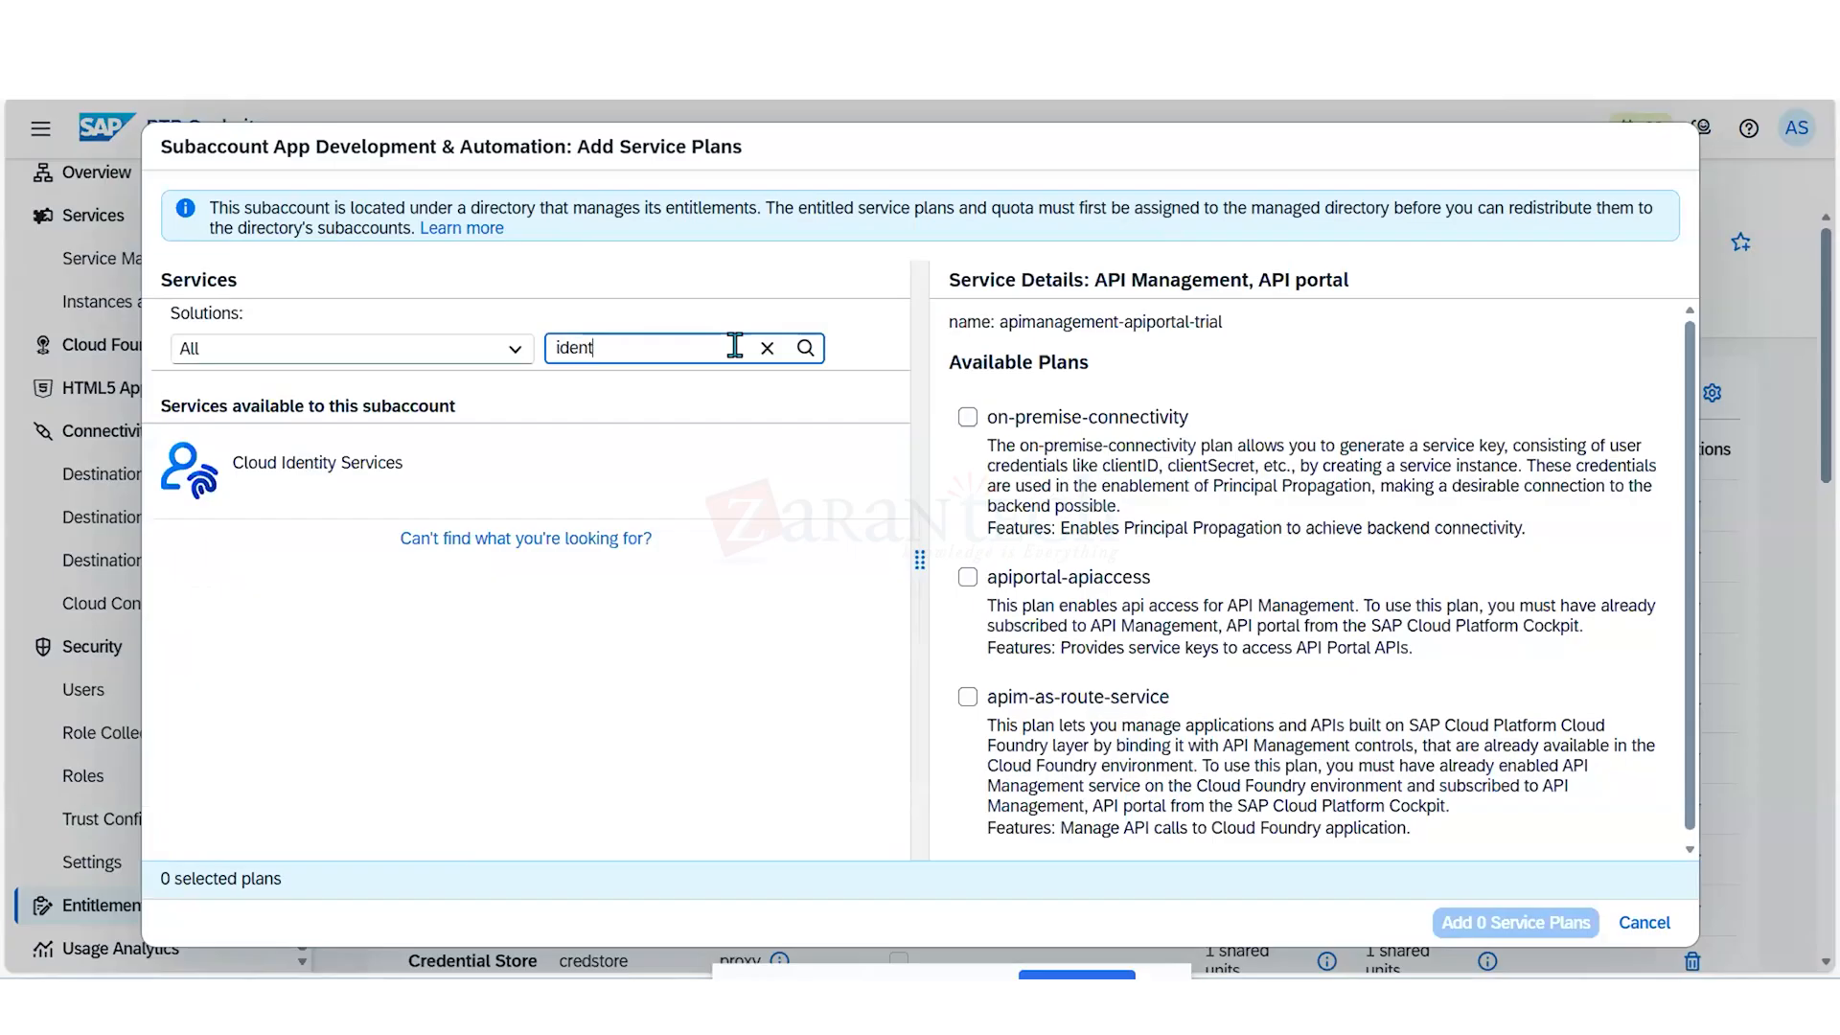
type("ity")
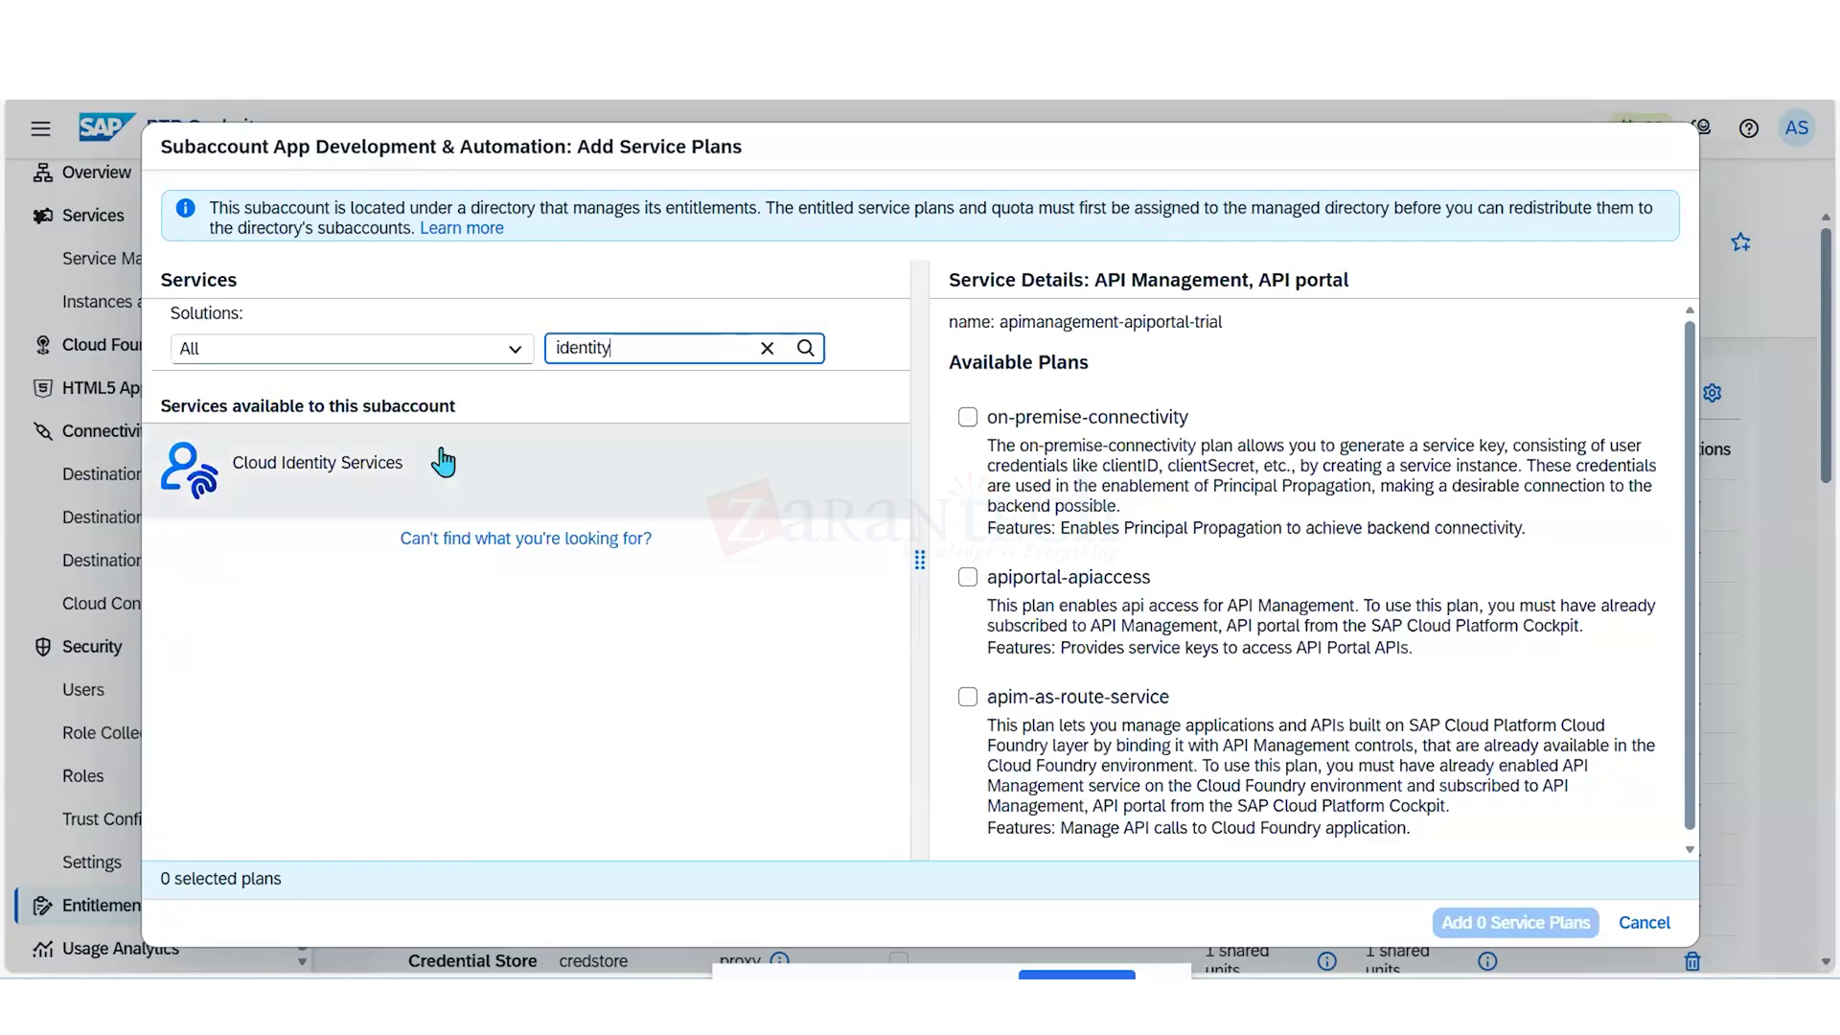
left_click(415, 474)
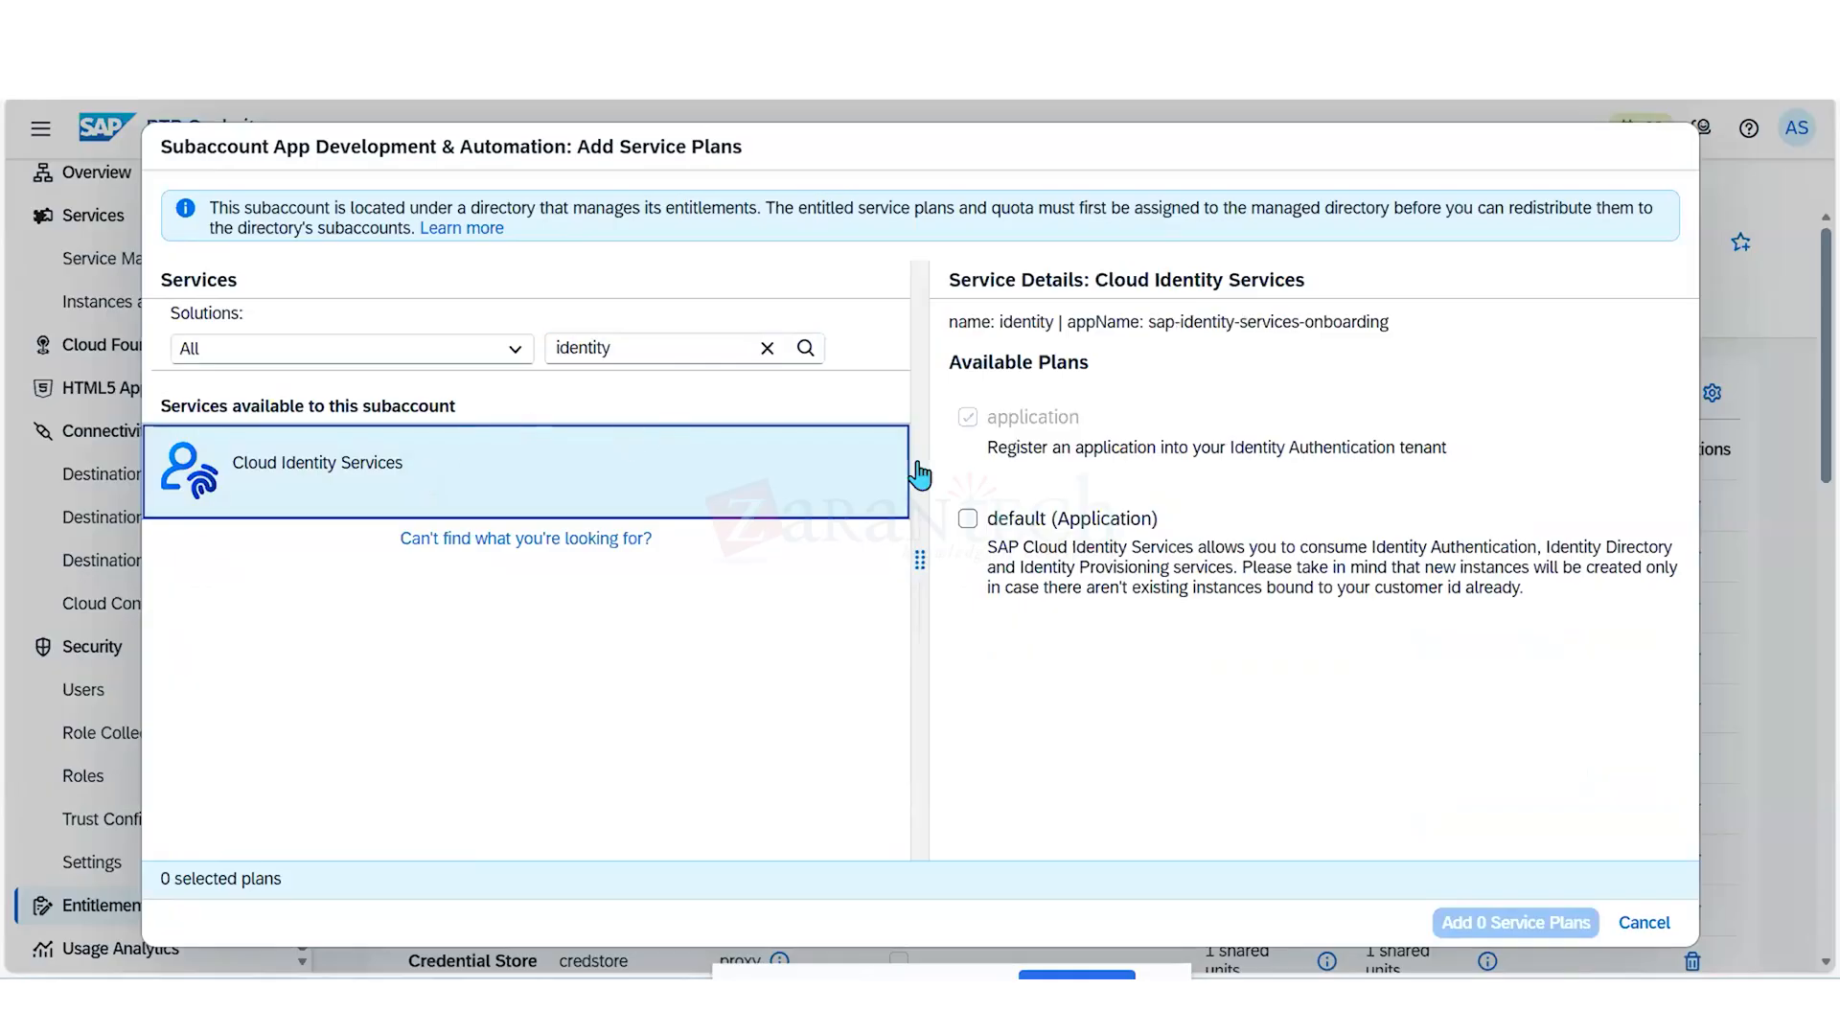
left_click(968, 519)
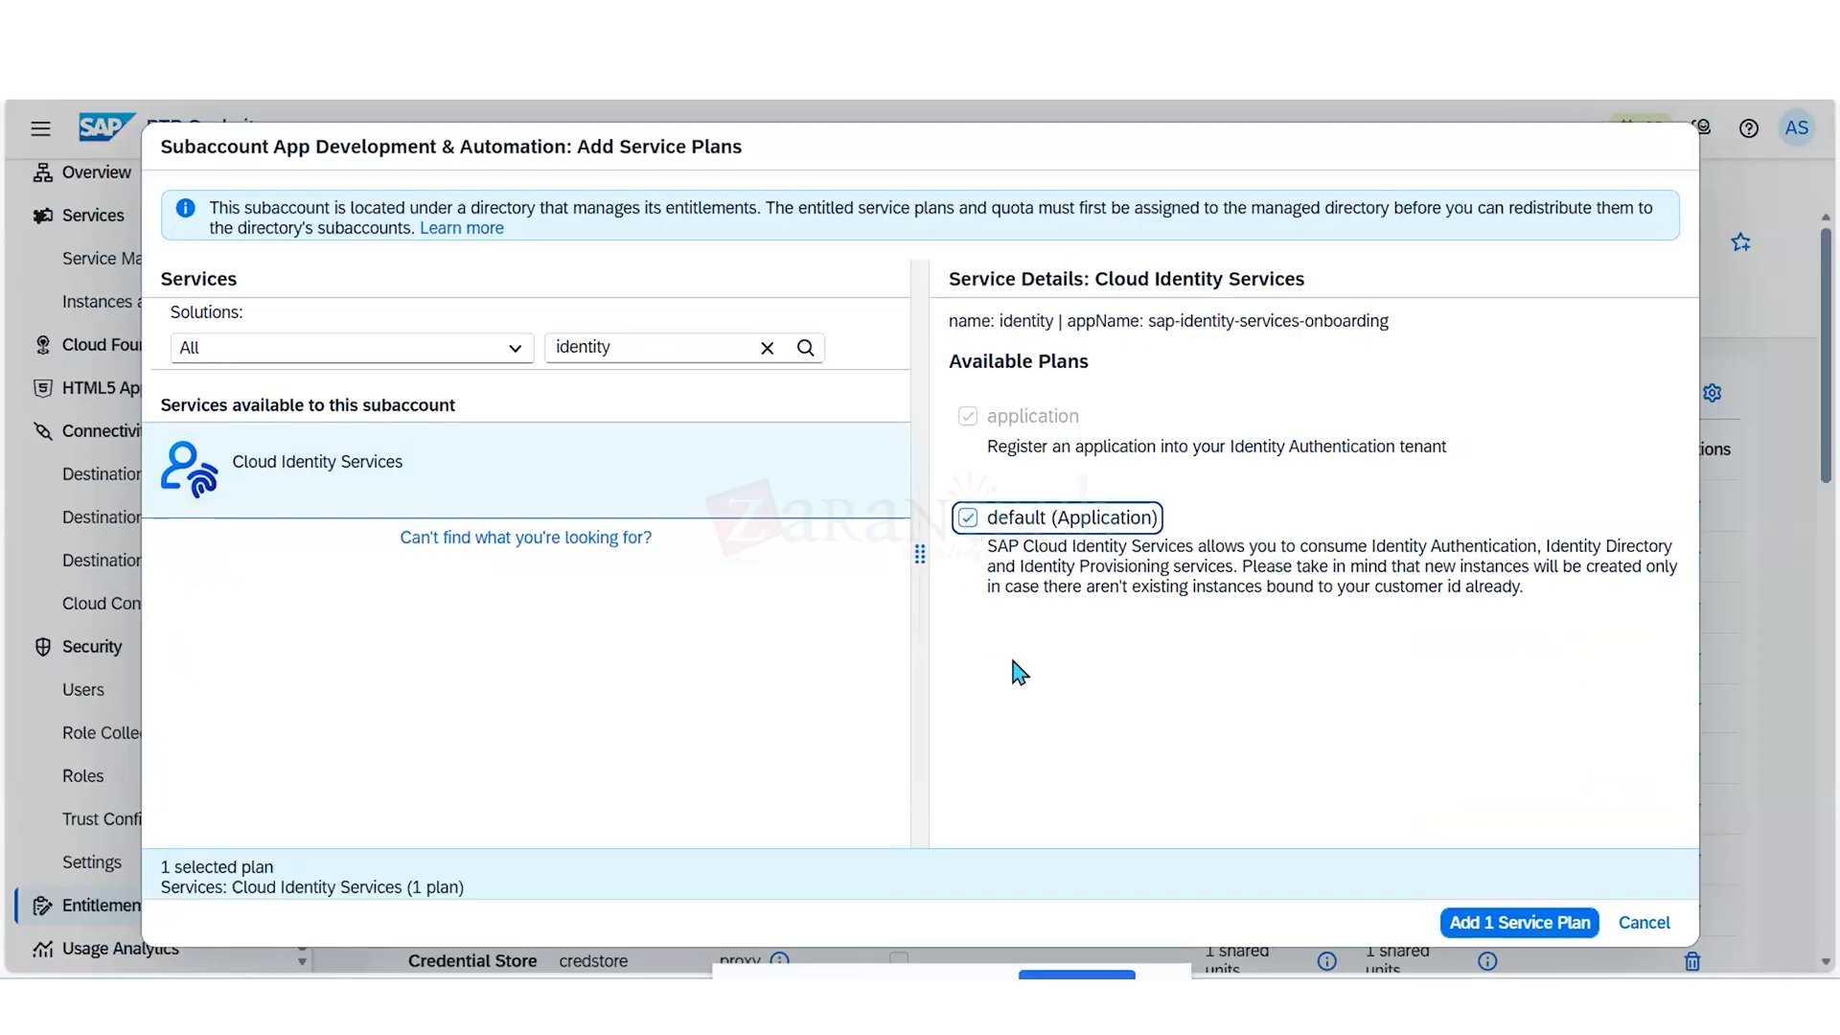
- Search the available services for "auth" and show the plans of Authorization and Trust Management Service
left_click(672, 347)
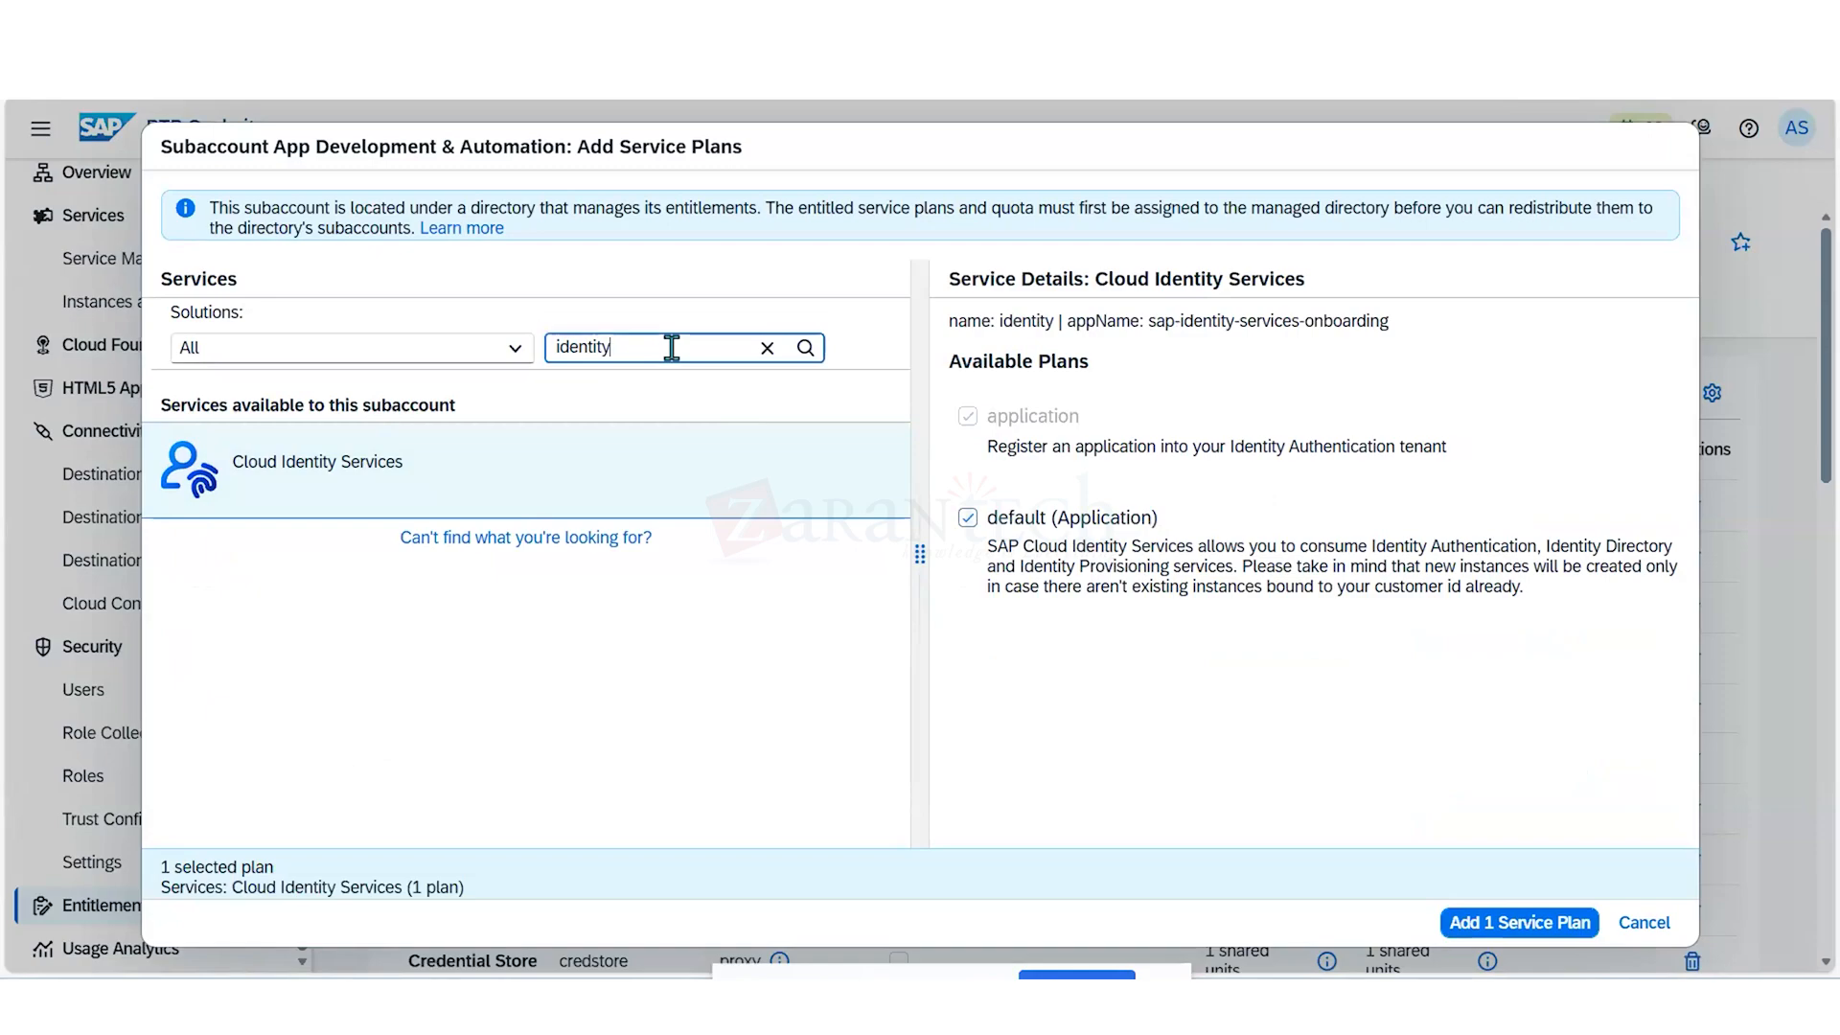
key("BackSpace")
key("BackSpace")
key("BackSpace")
key("BackSpace")
key("BackSpace")
key("BackSpace")
key("BackSpace")
key("BackSpace")
type("auth")
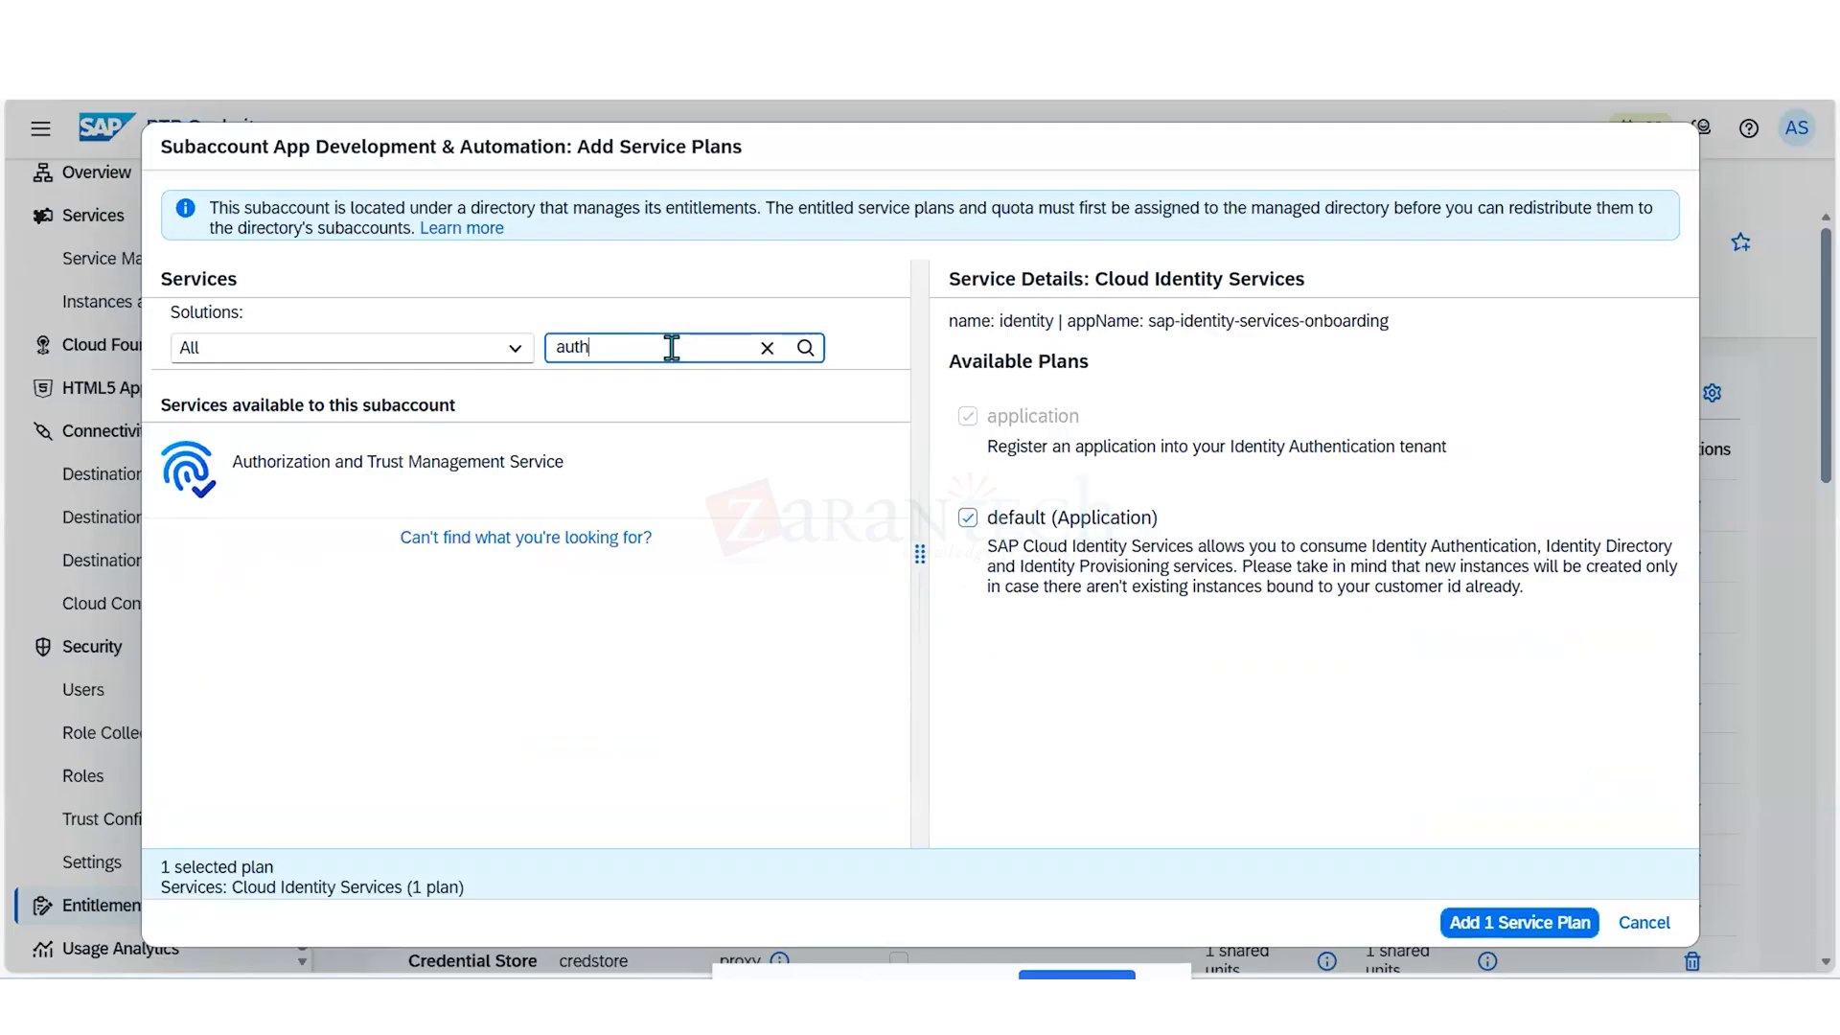
type("en")
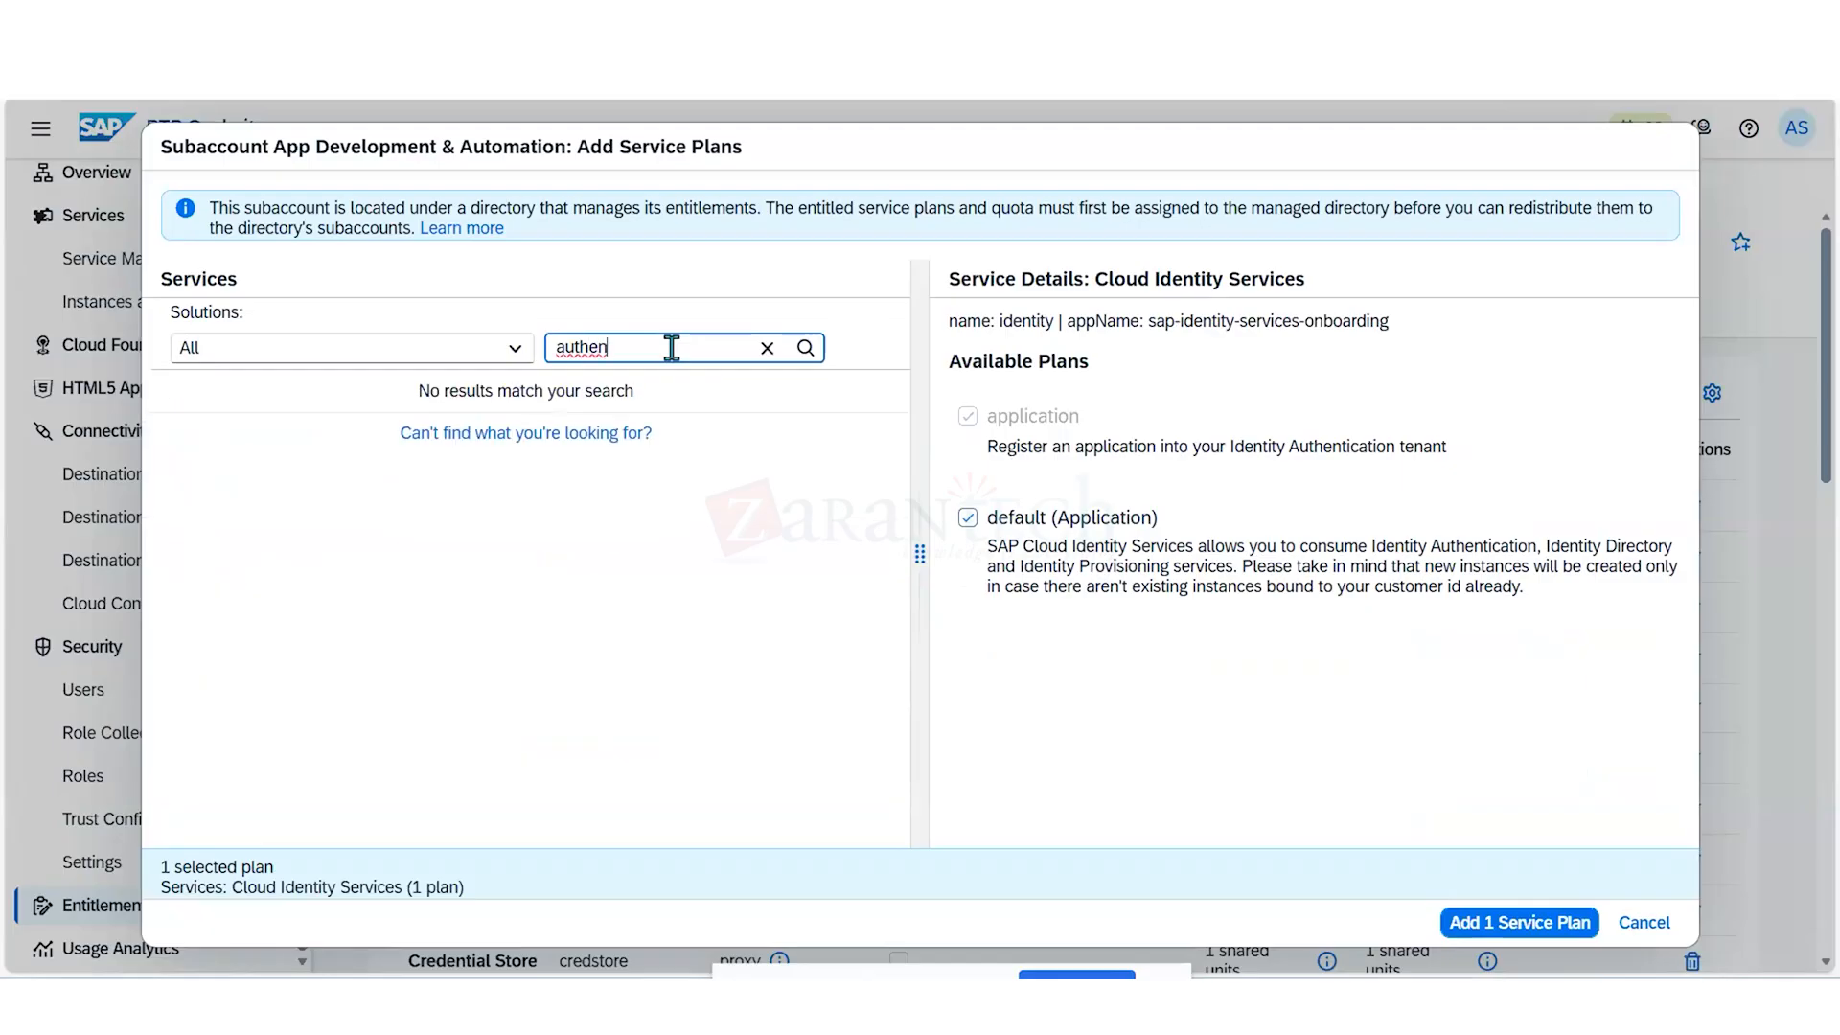
key("BackSpace")
key("BackSpace")
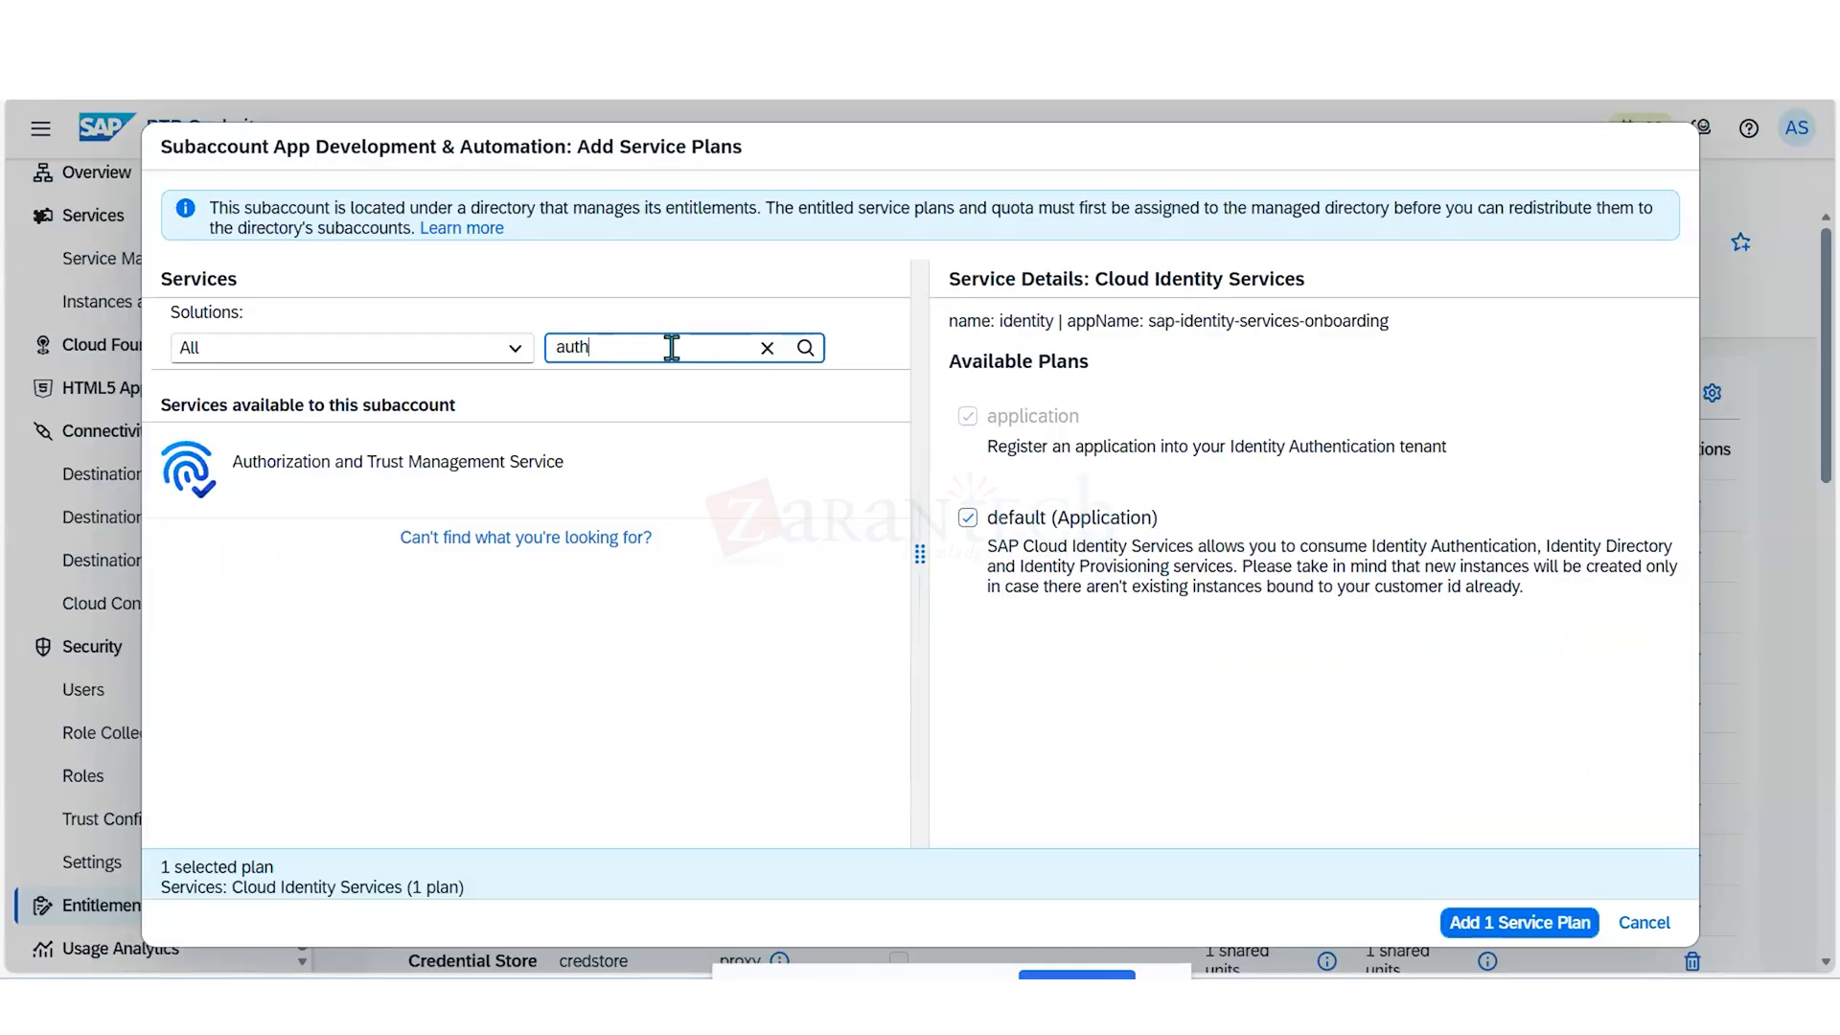
left_click(546, 476)
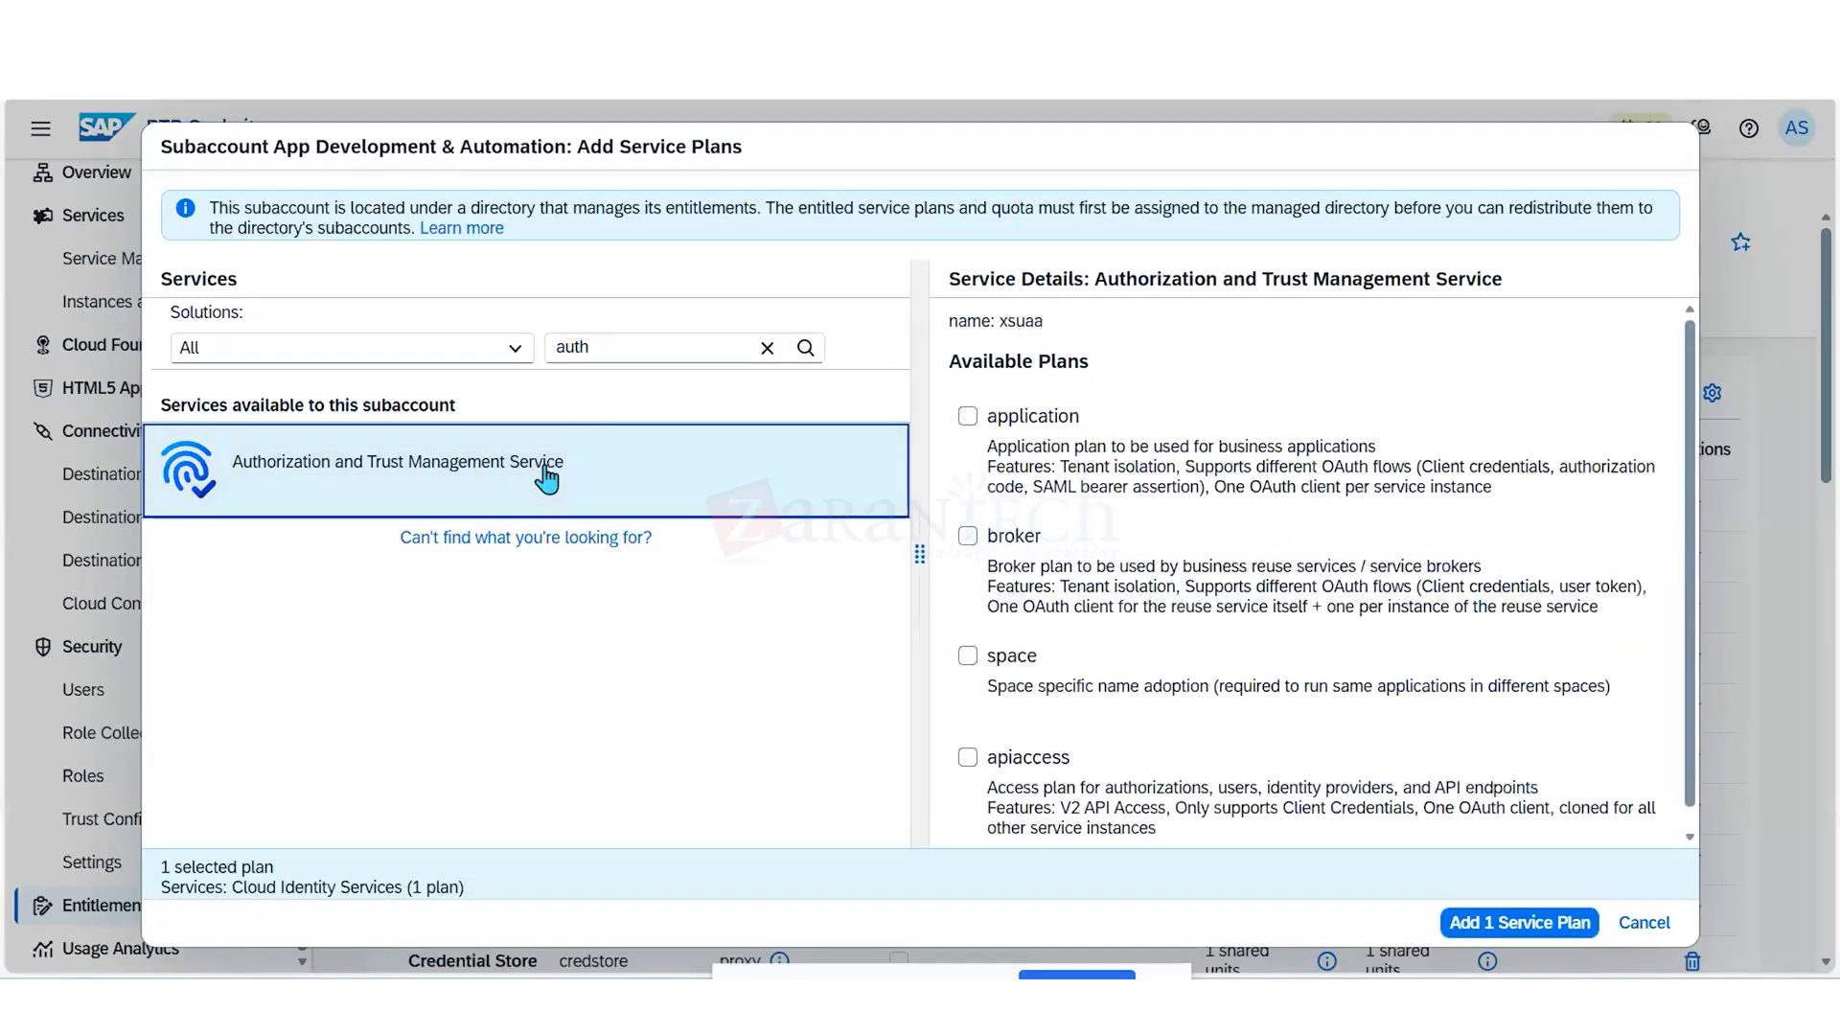
- Select the application, broker, space and apiaccess plans, then add all selected service plans and save the entitlements
left_click(968, 417)
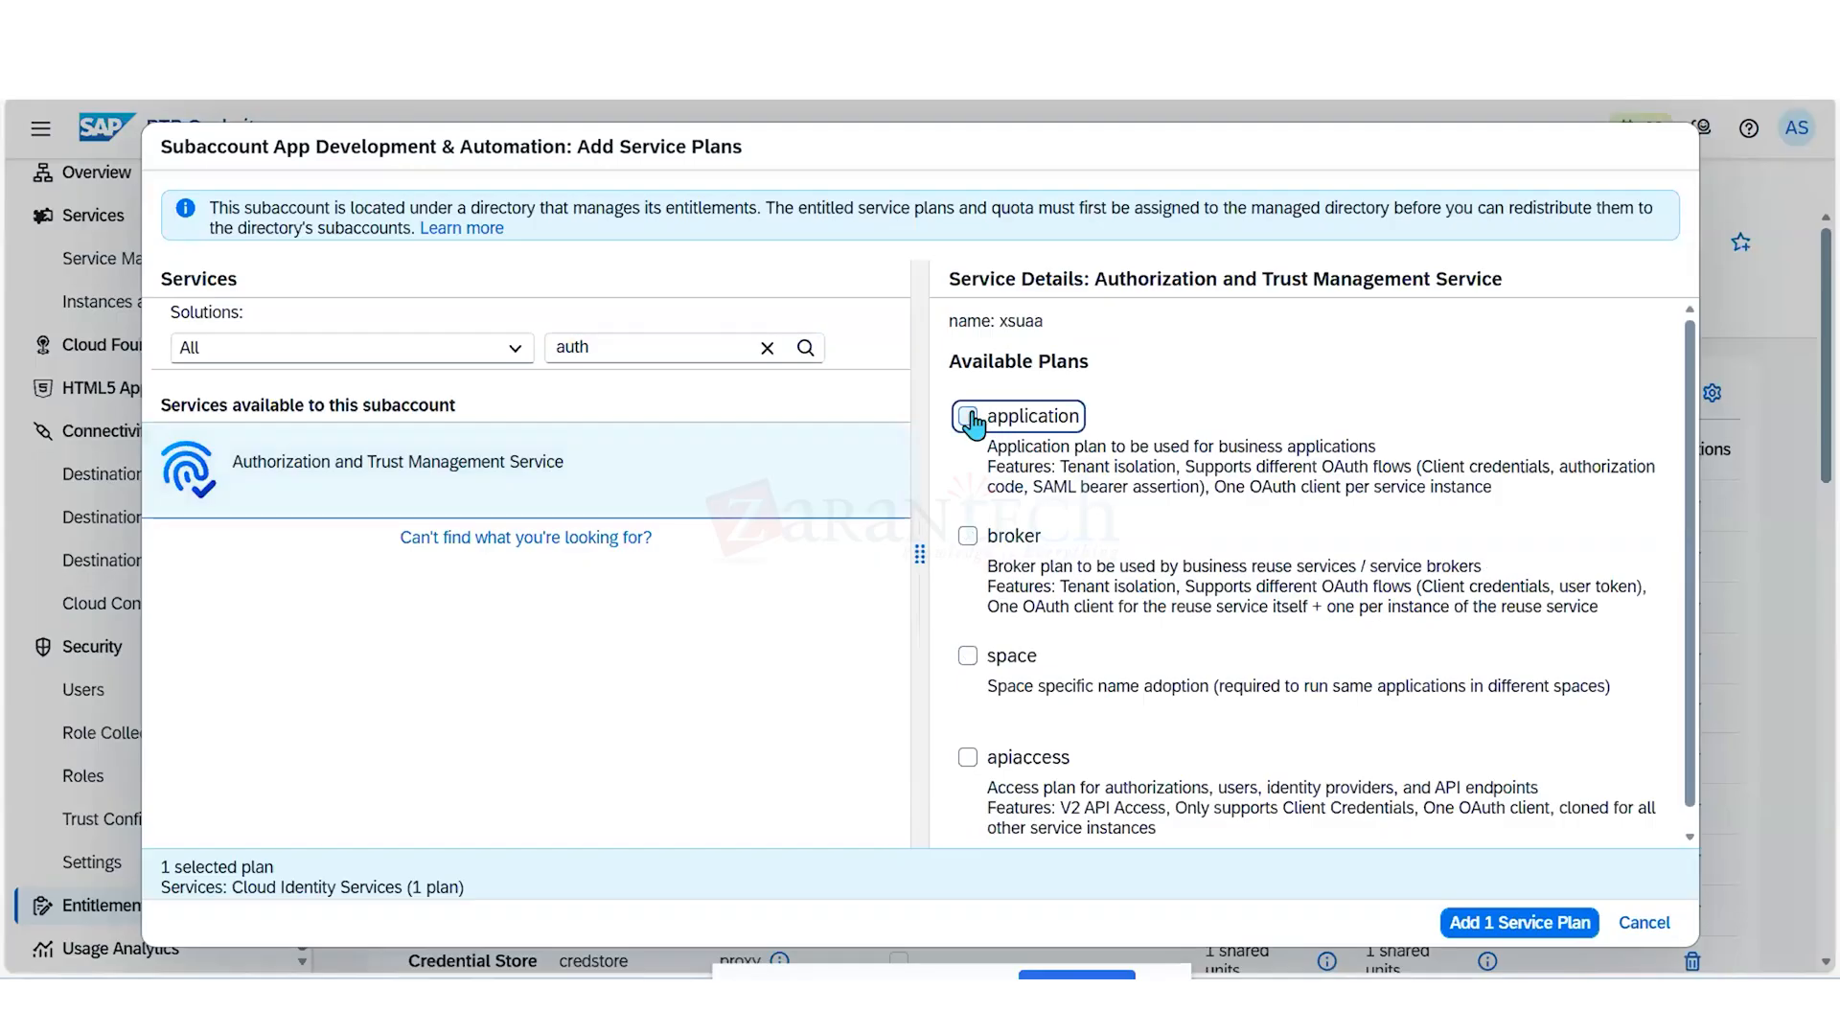
left_click(968, 538)
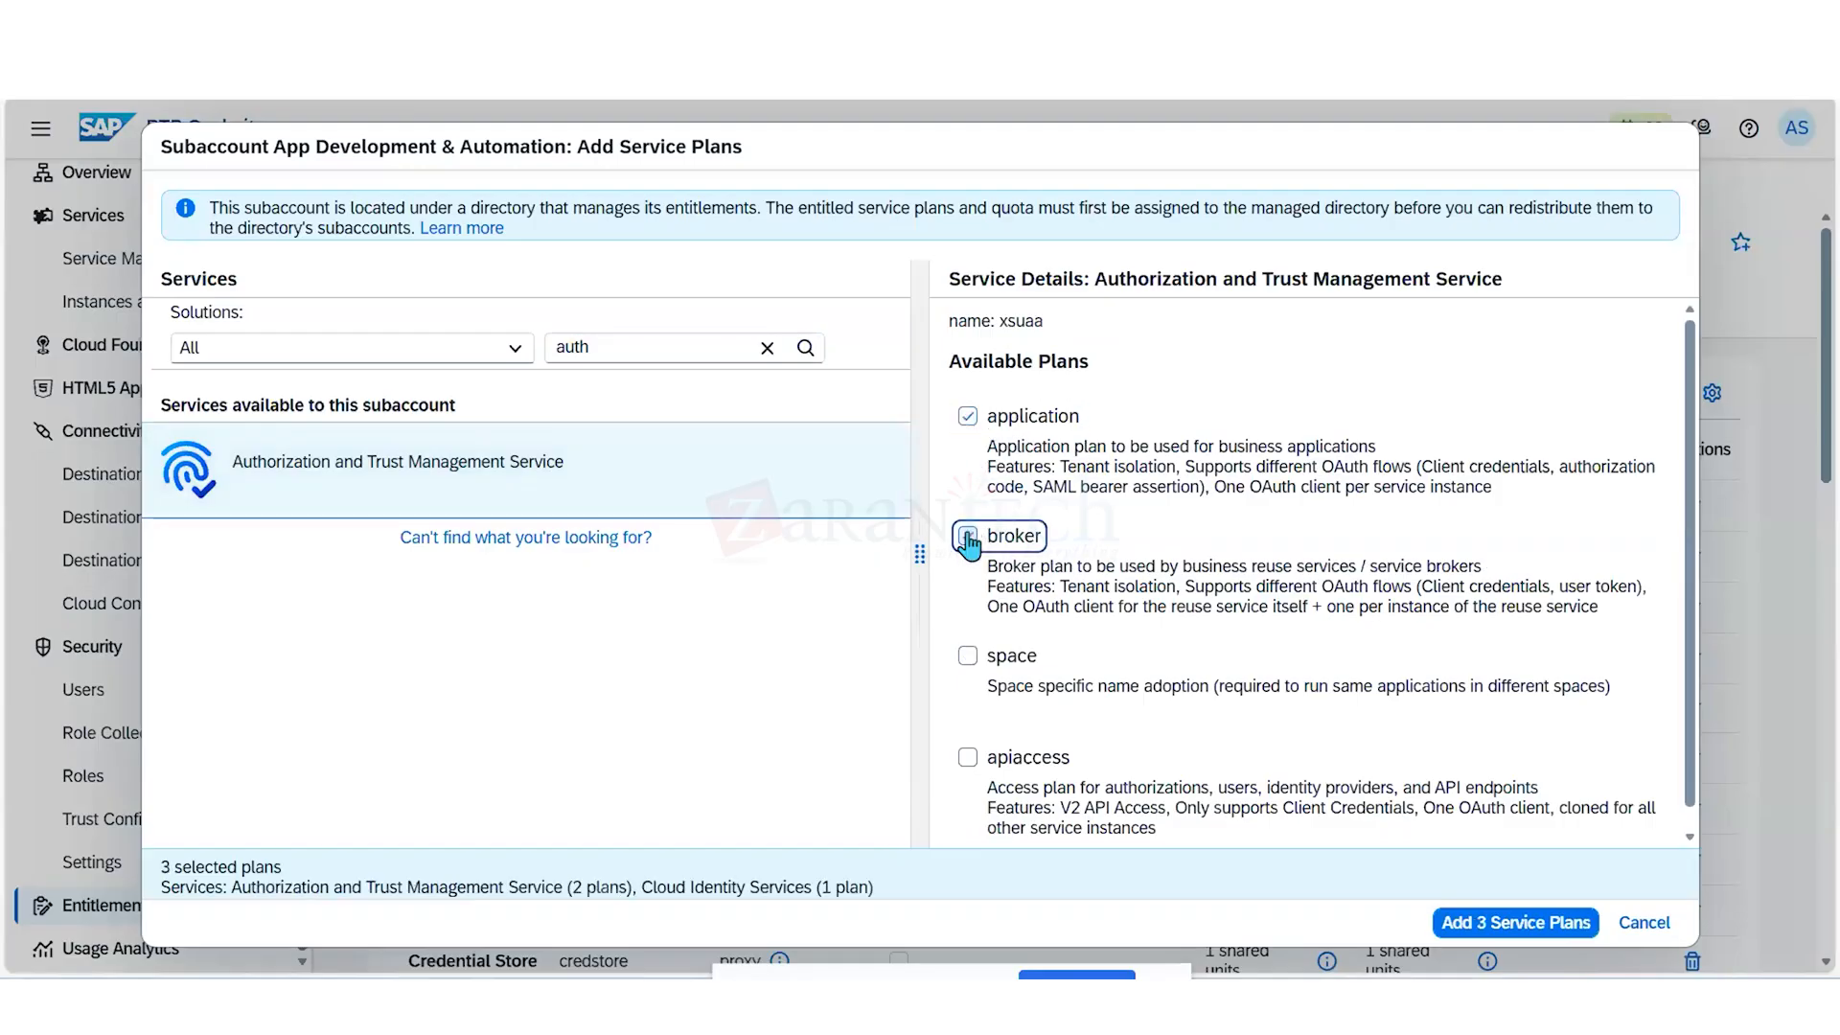
scroll(970, 546, "down", 1)
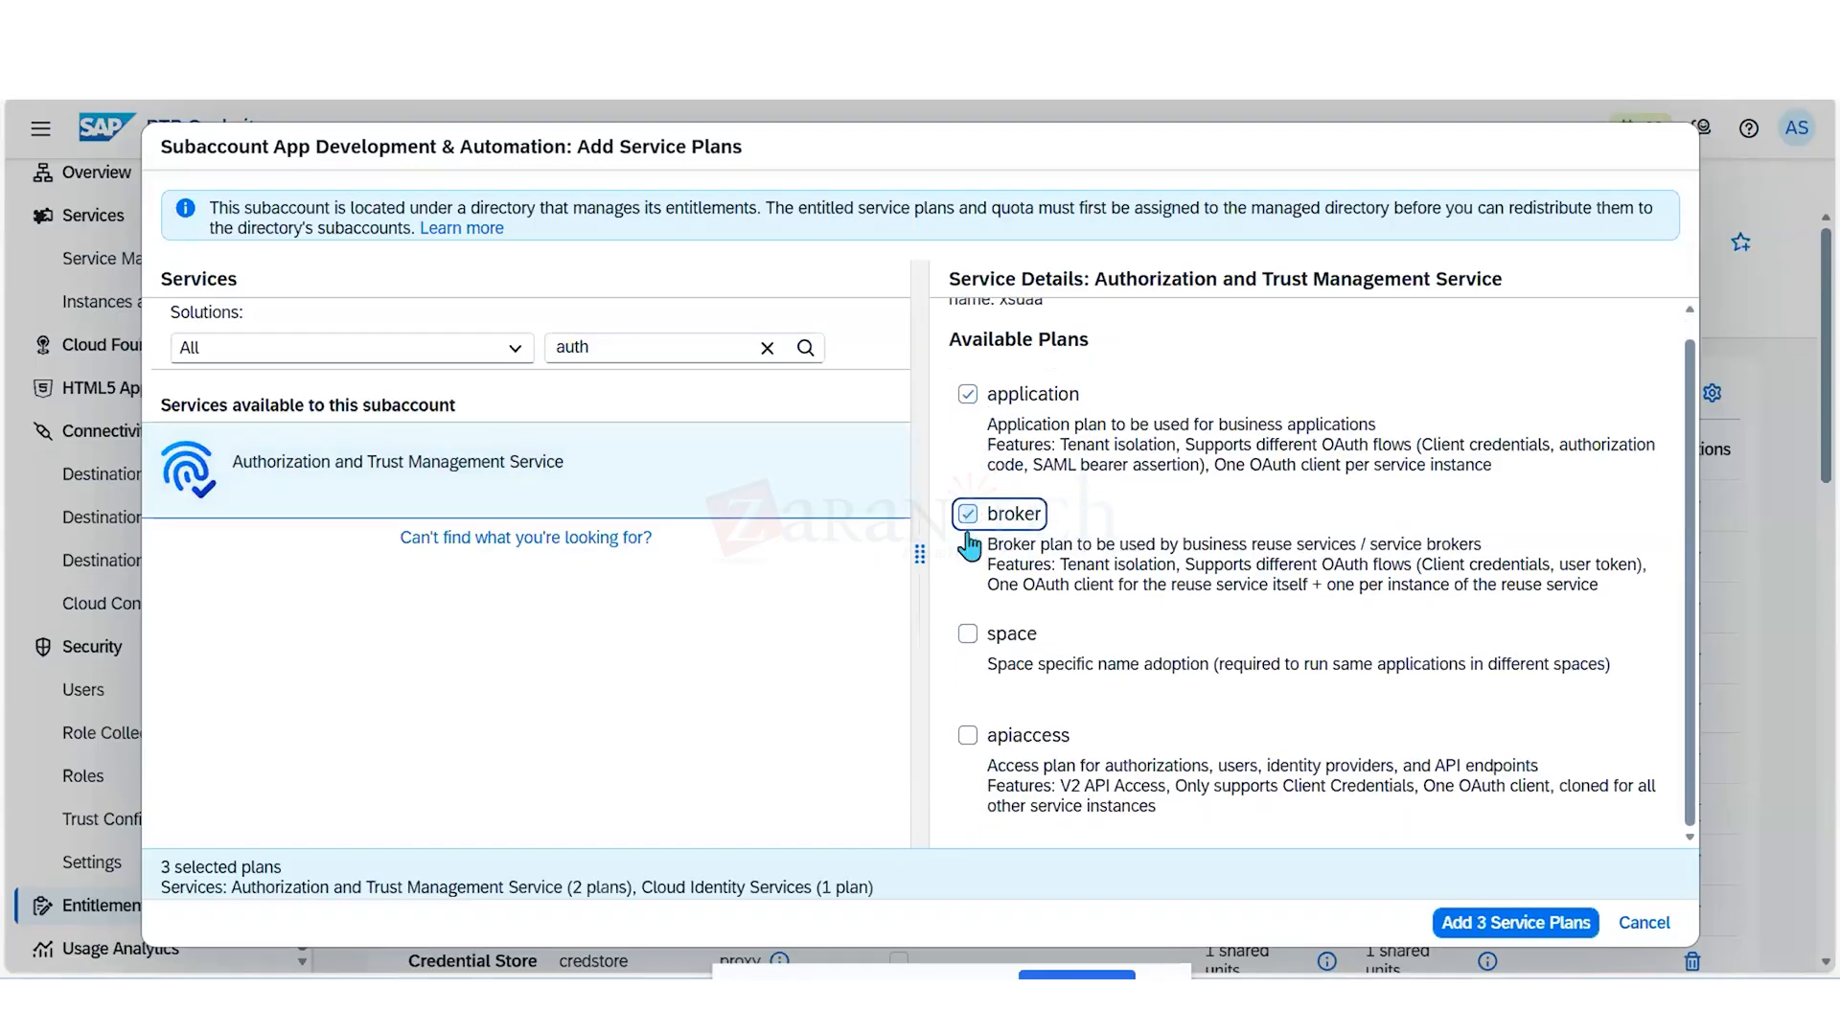
left_click(967, 635)
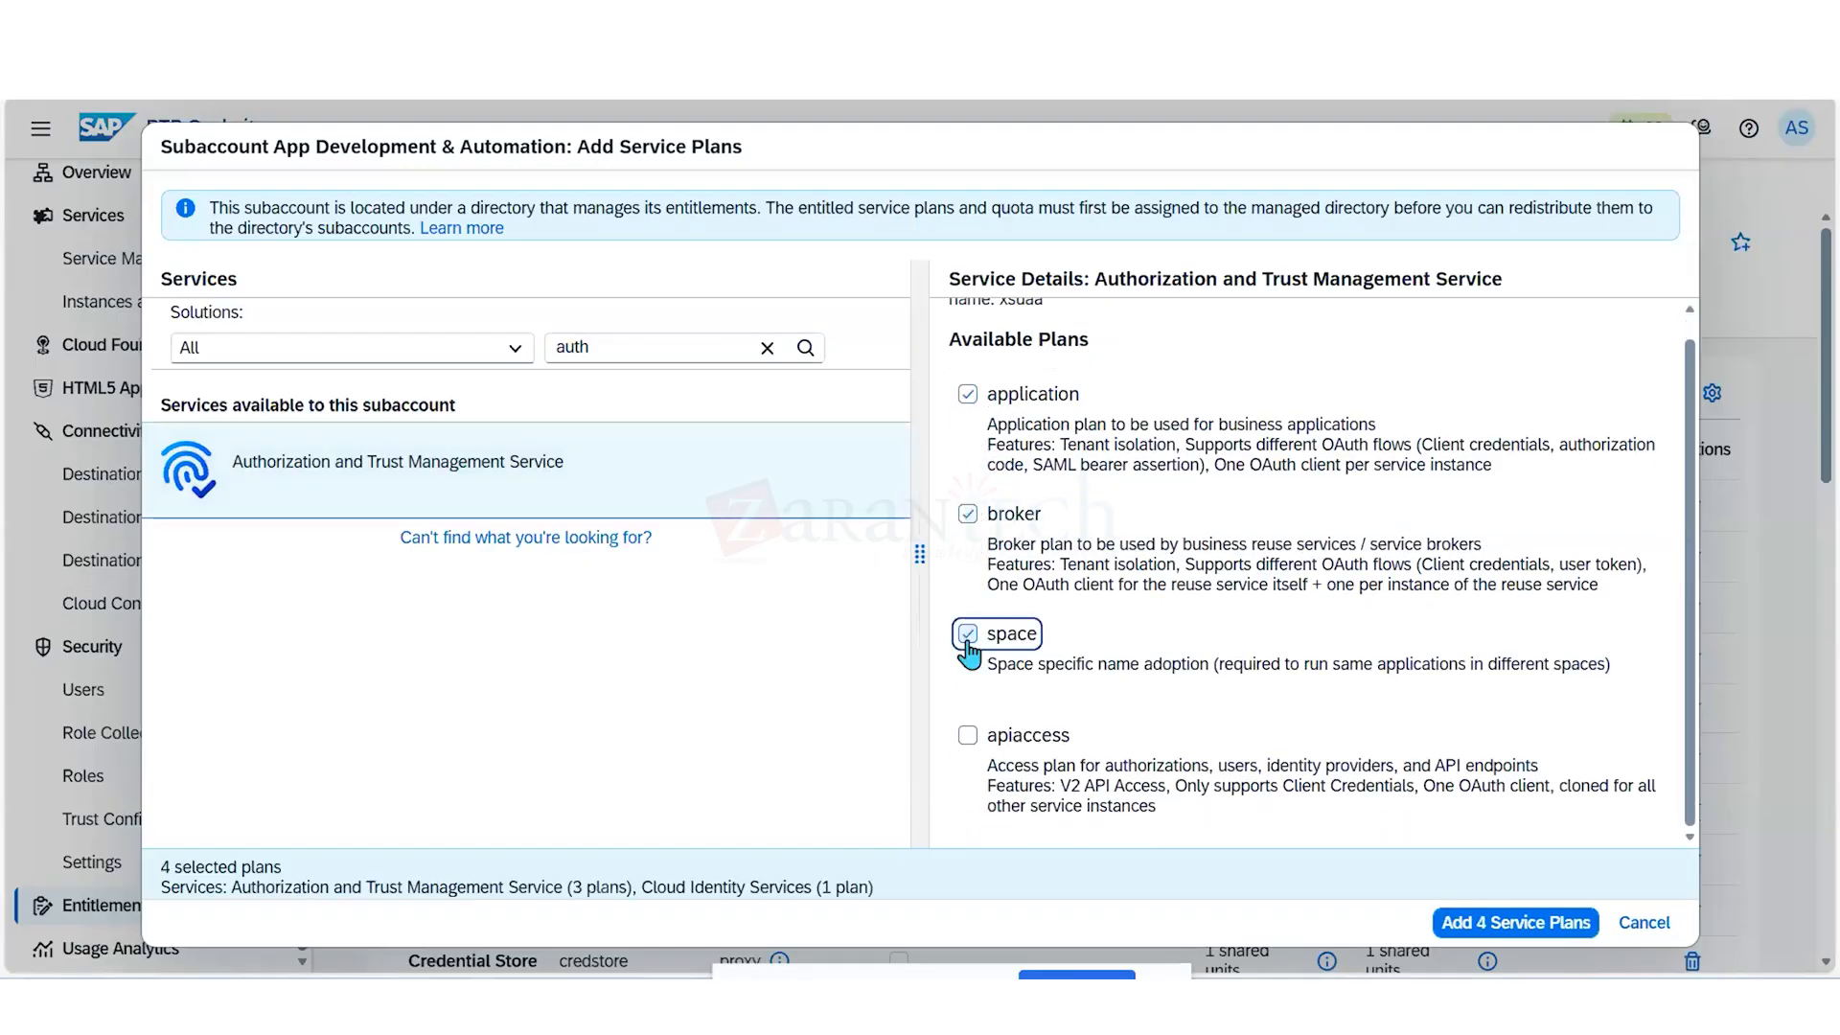
left_click(965, 738)
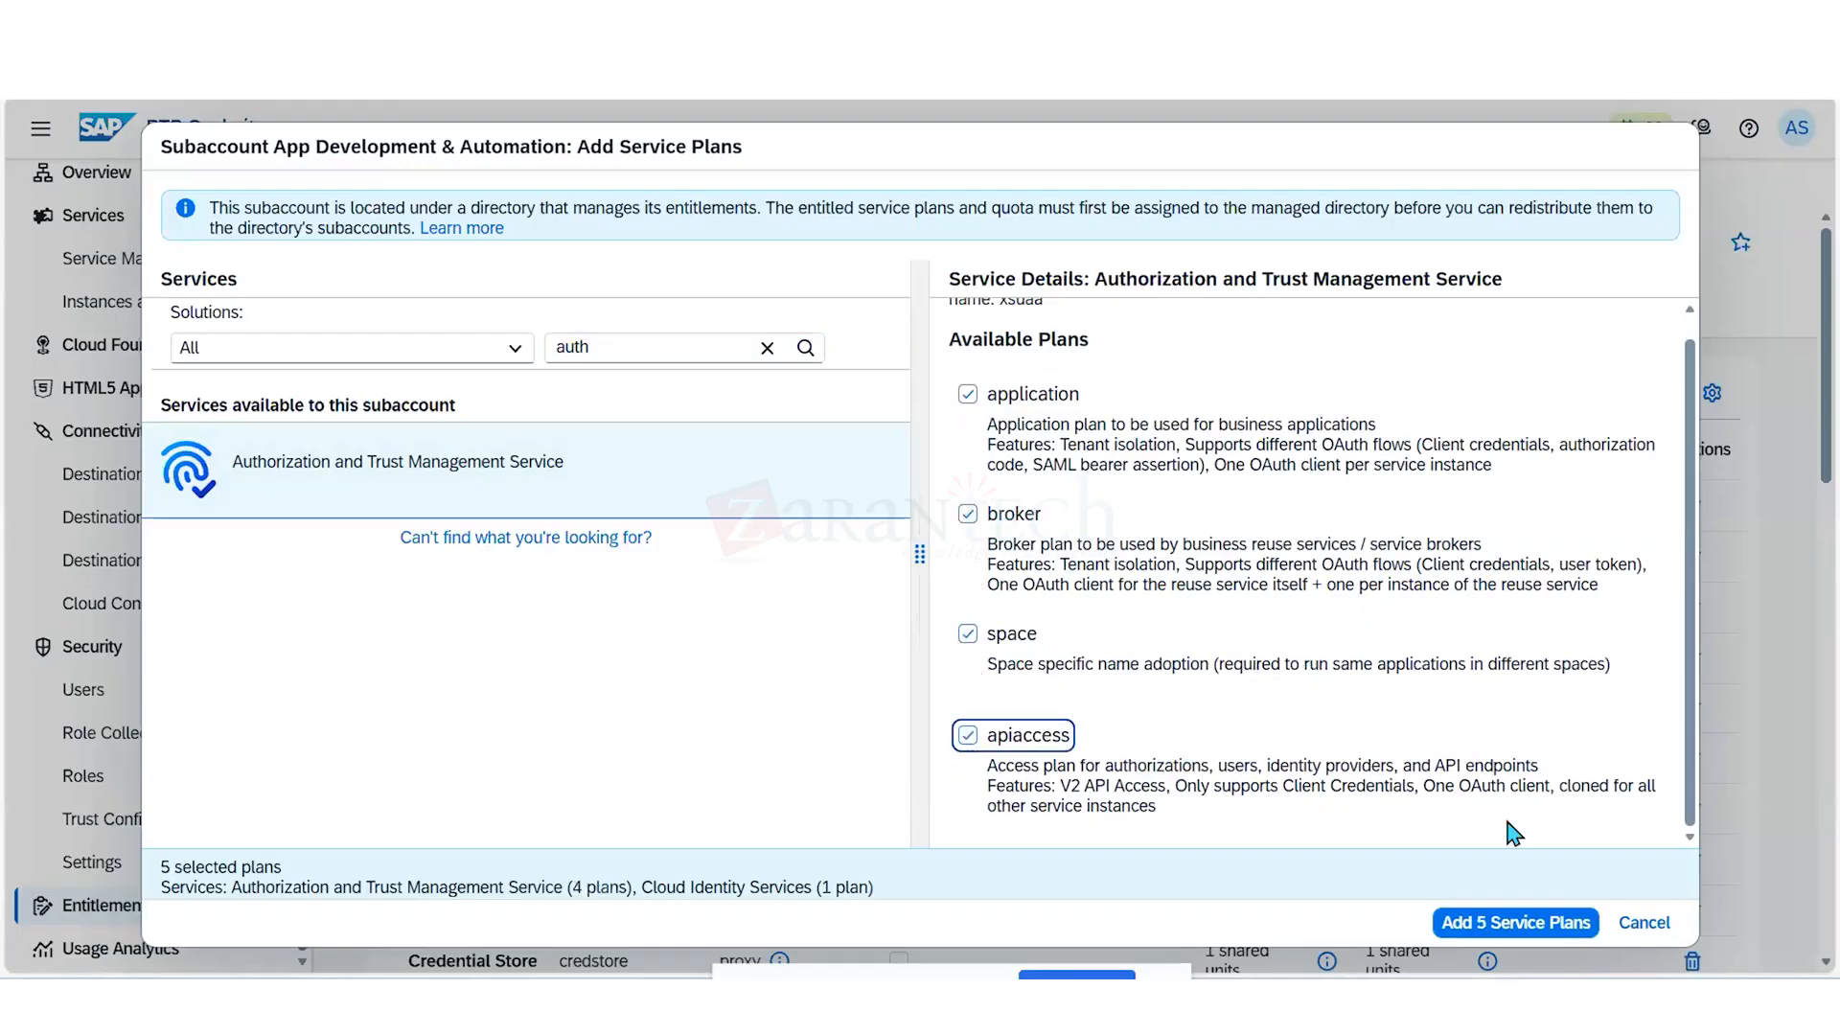
left_click(1514, 922)
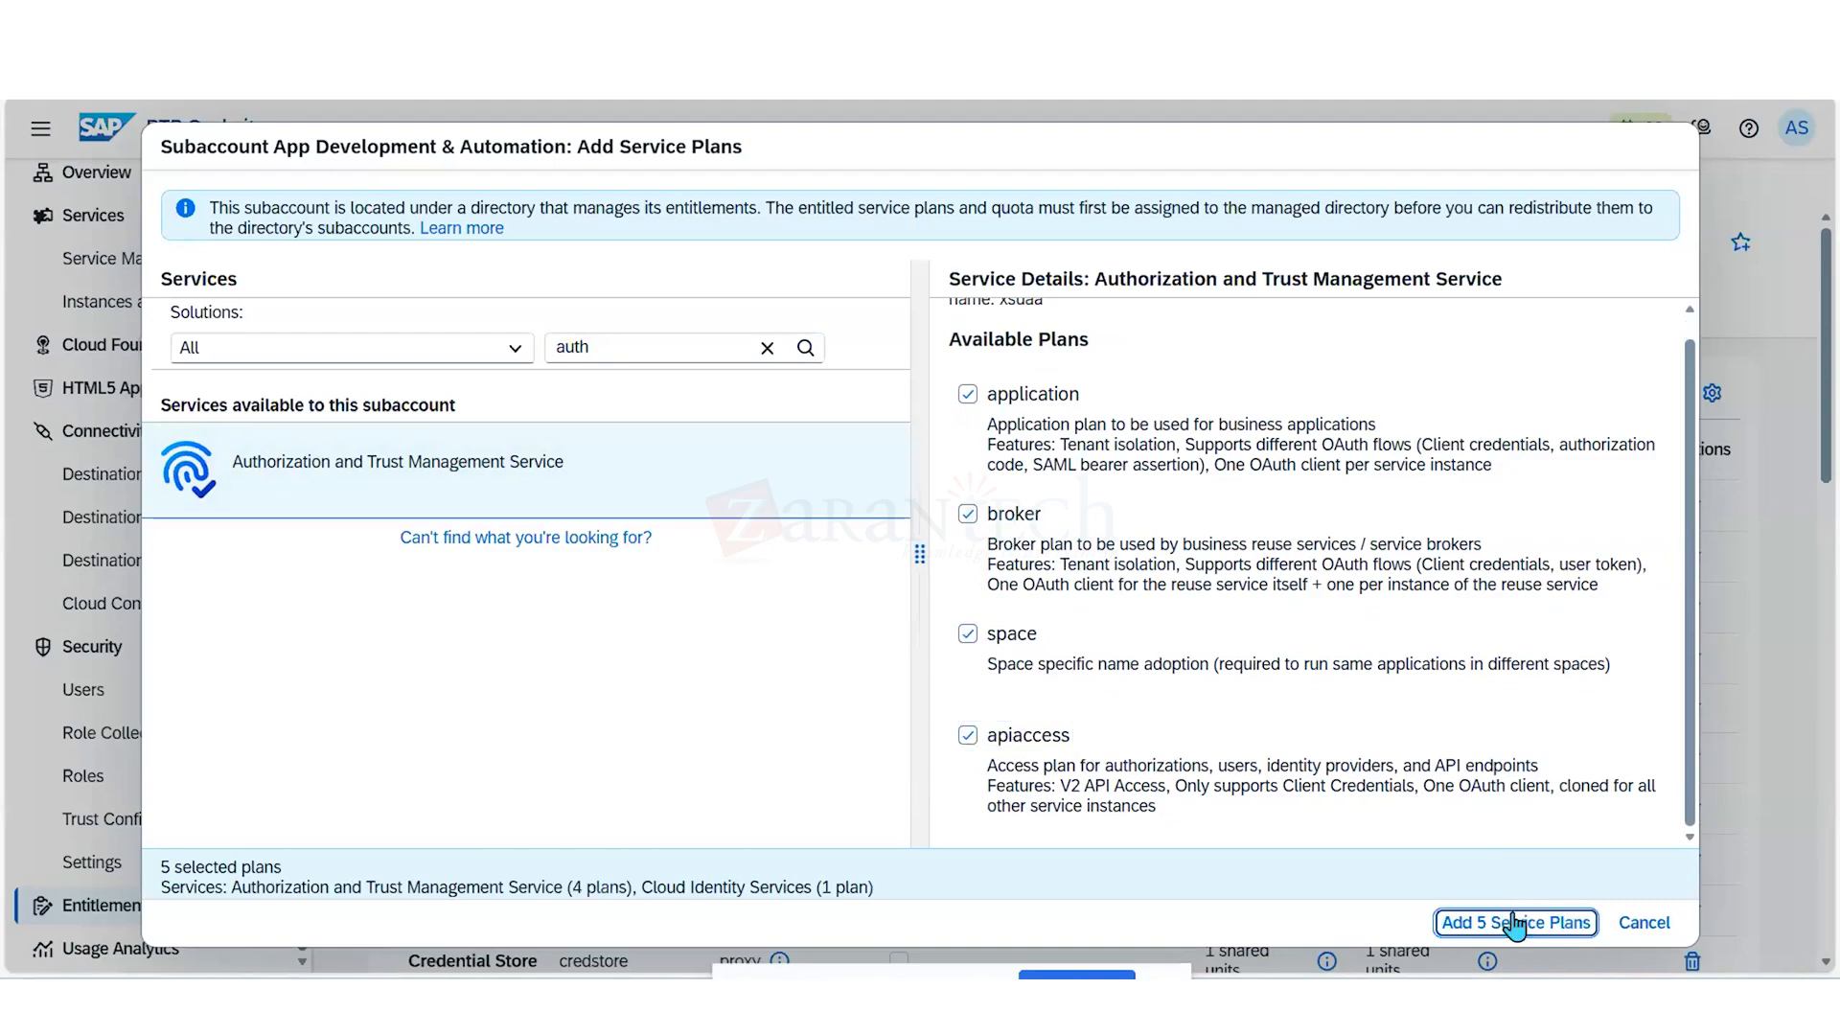
left_click(1514, 923)
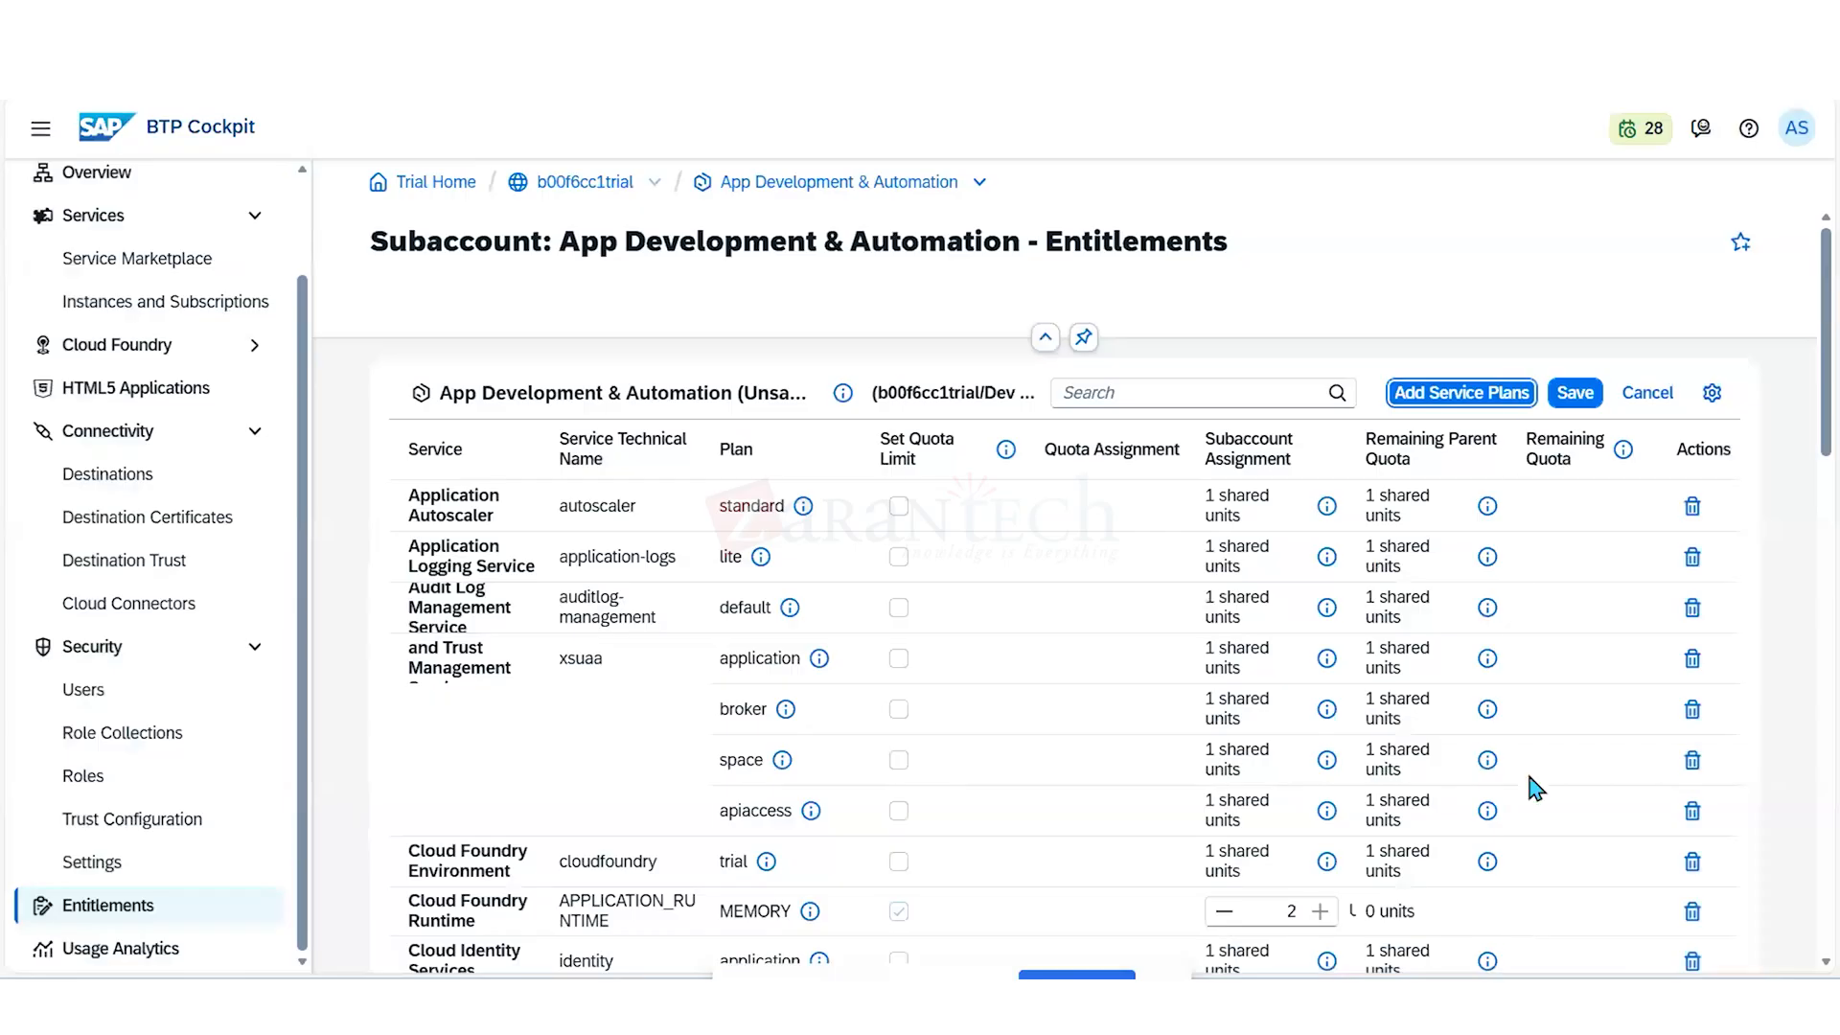
left_click(1572, 395)
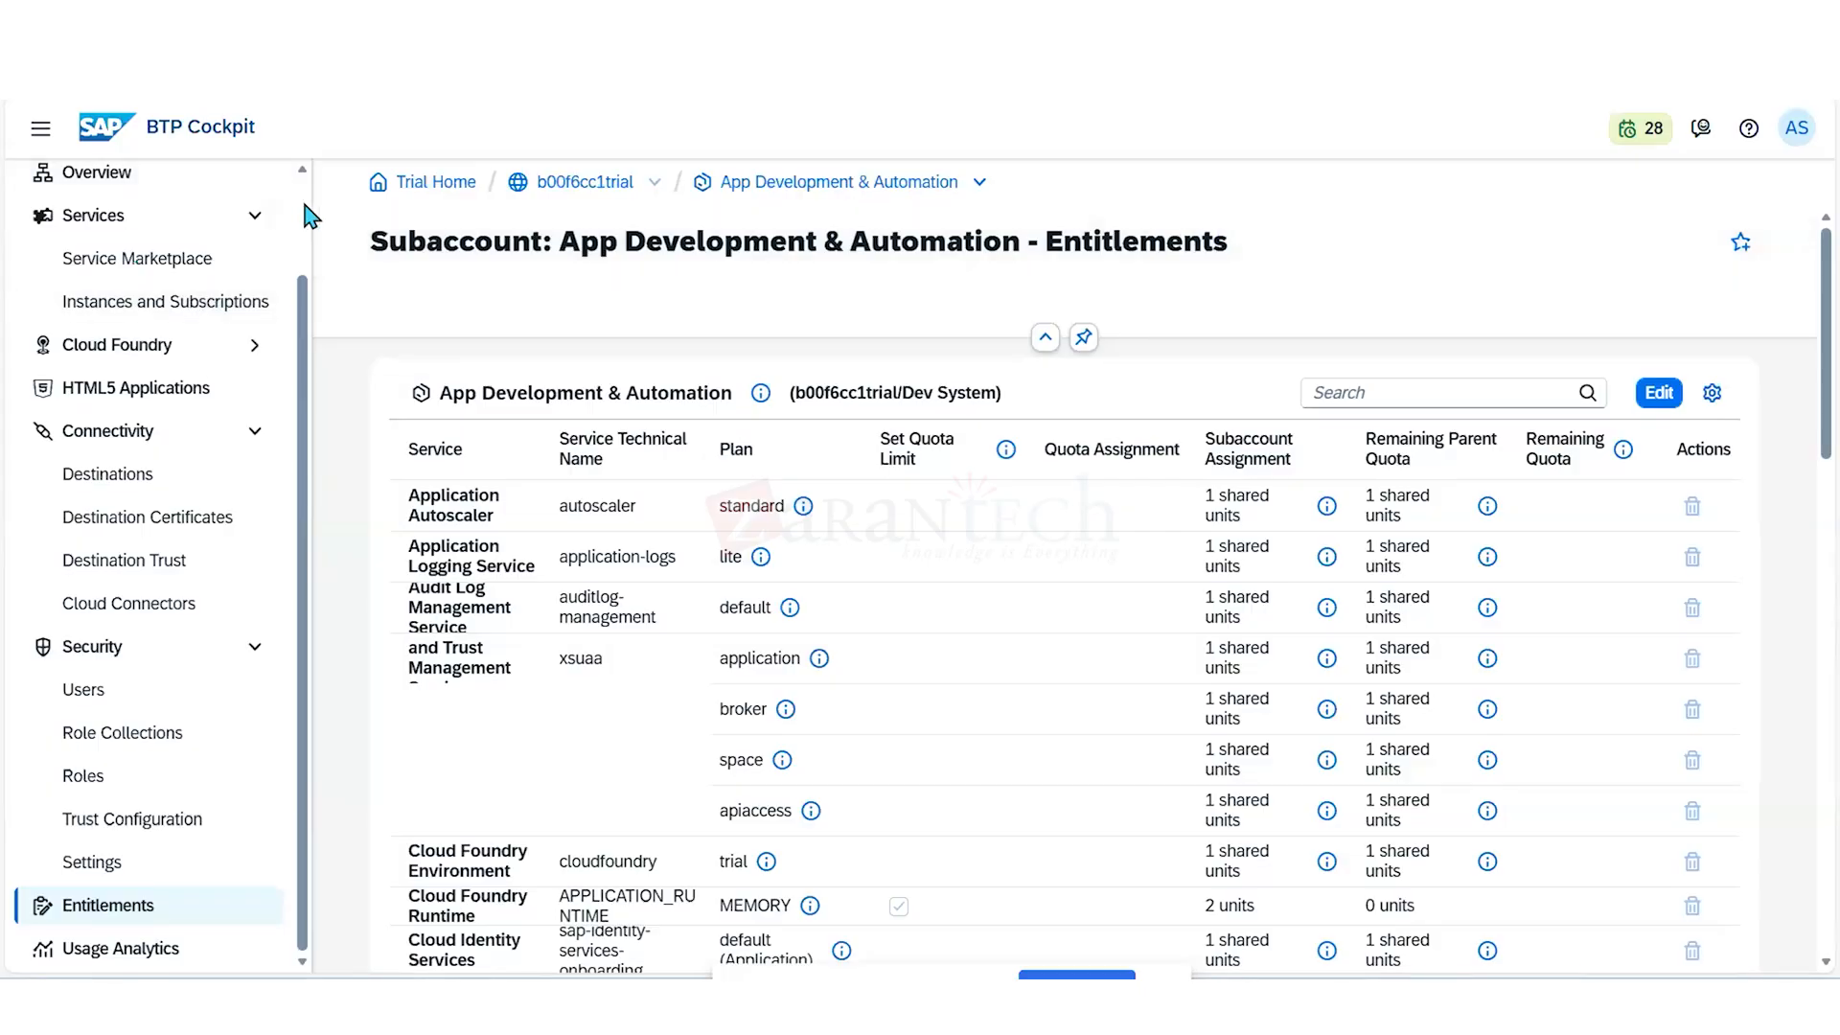
scroll(309, 218, "up", 2)
left_click(134, 292)
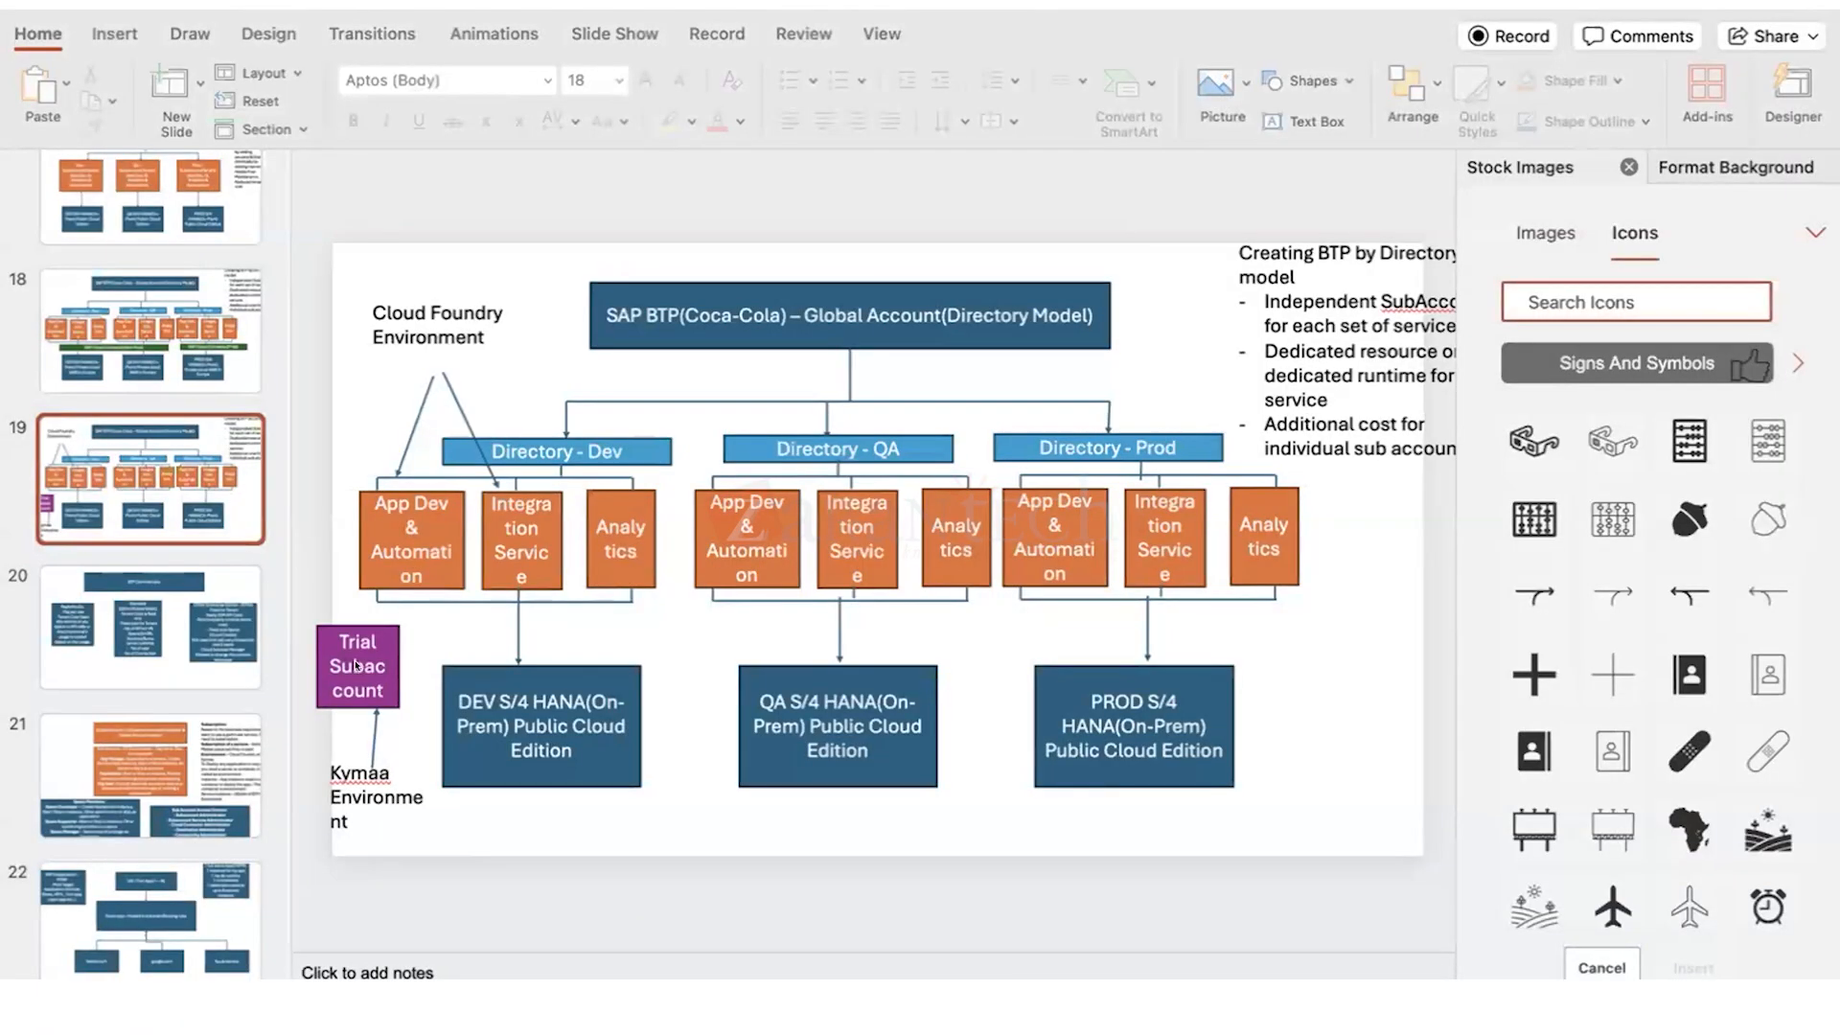
- On the directory model slide in PowerPoint, change the Dev directory box's label to "Directory – Dev System"
left_click(566, 443)
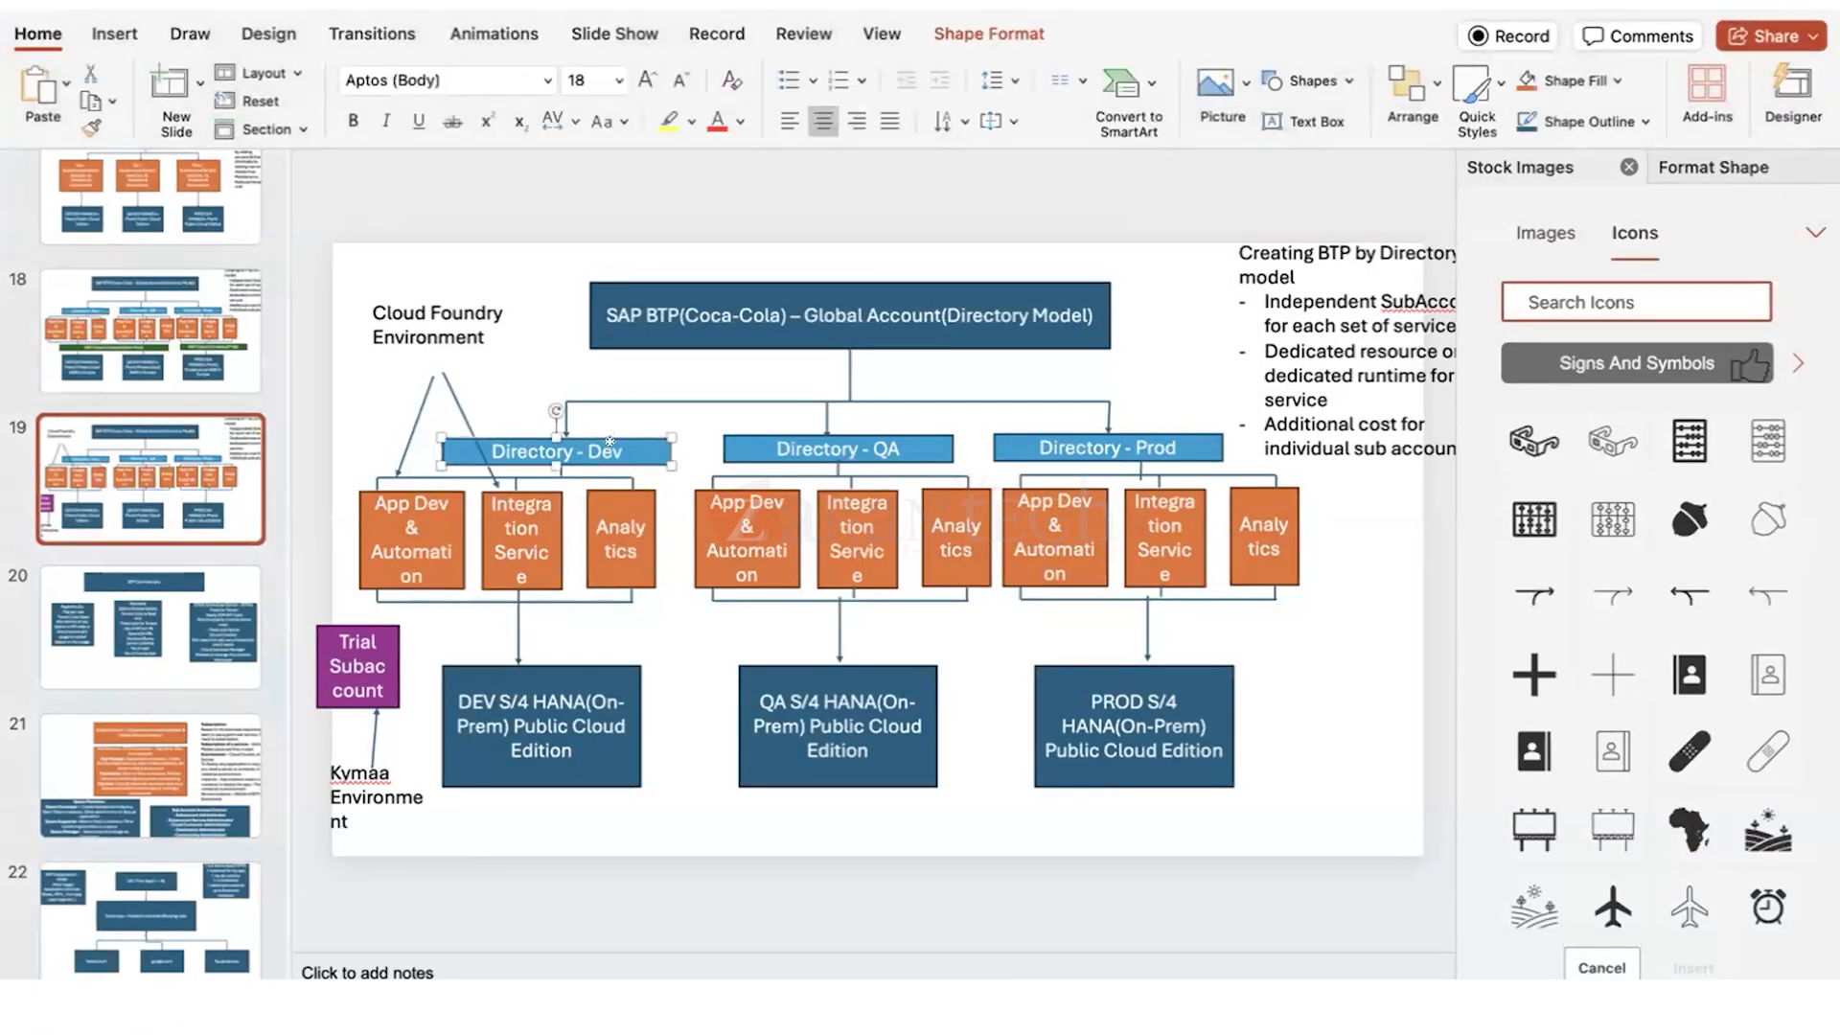
left_click(612, 439)
type("Sy")
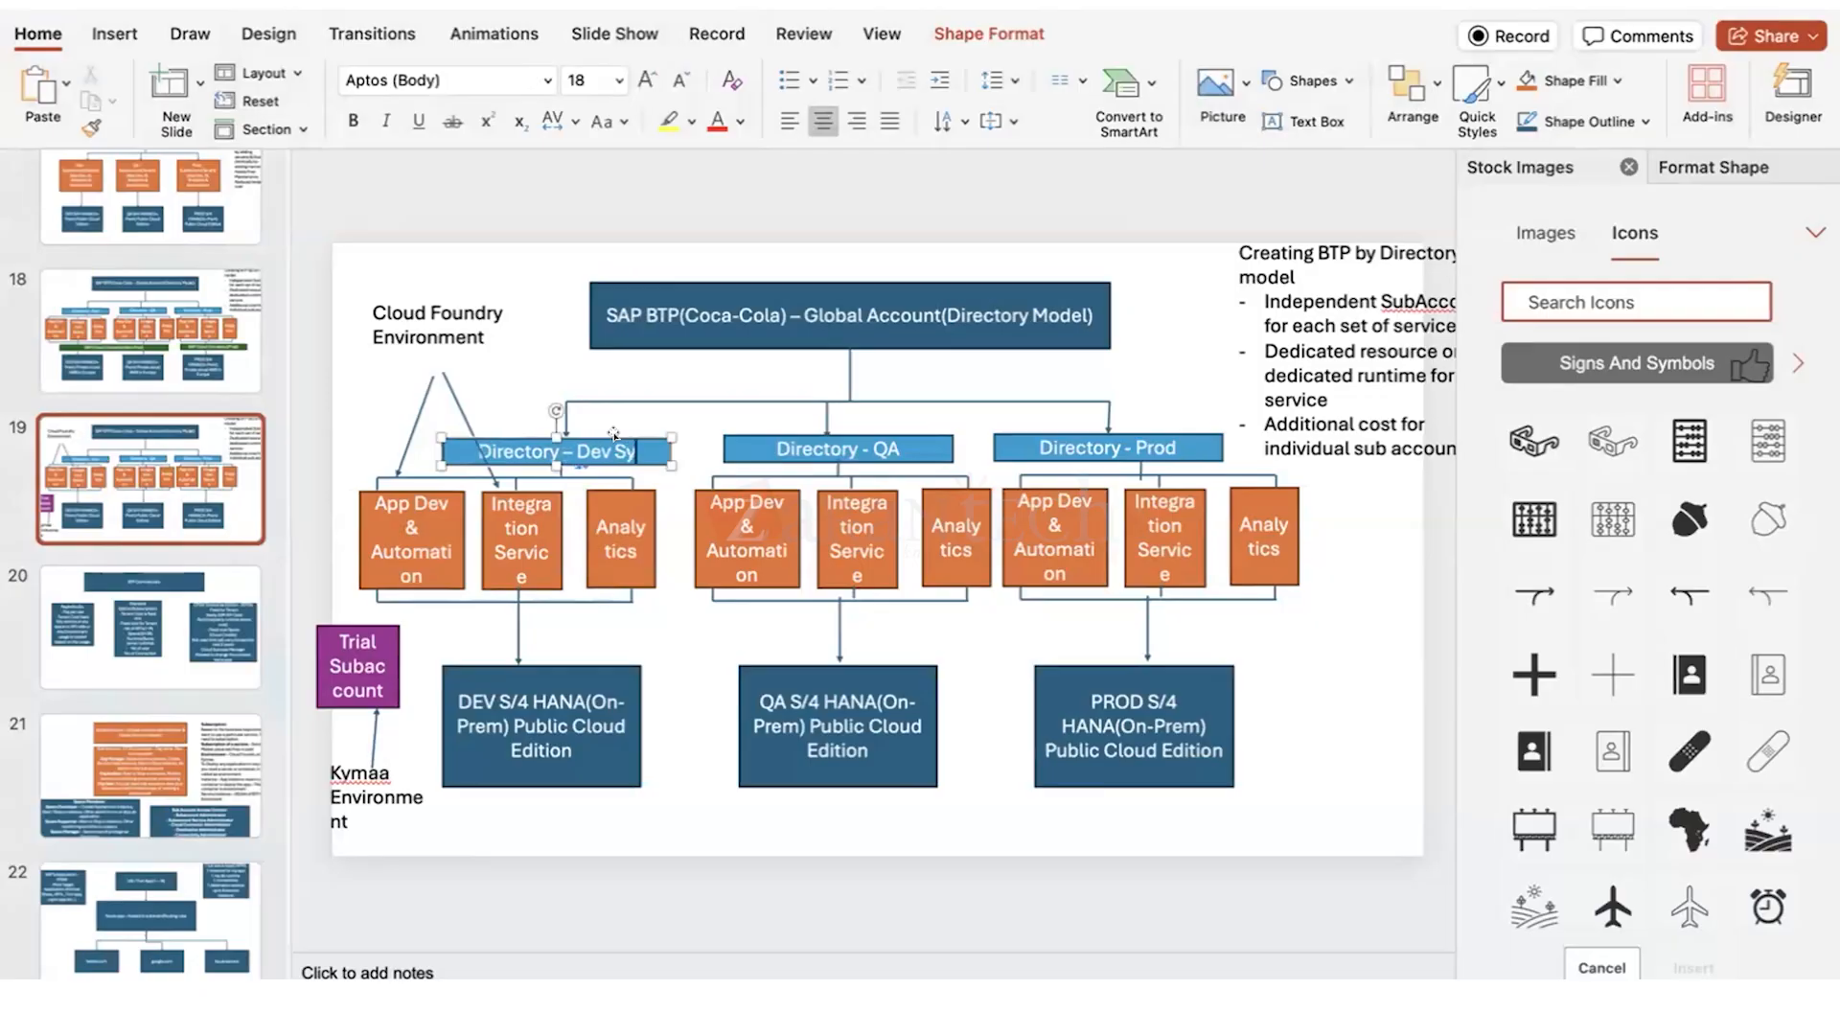
type("stem")
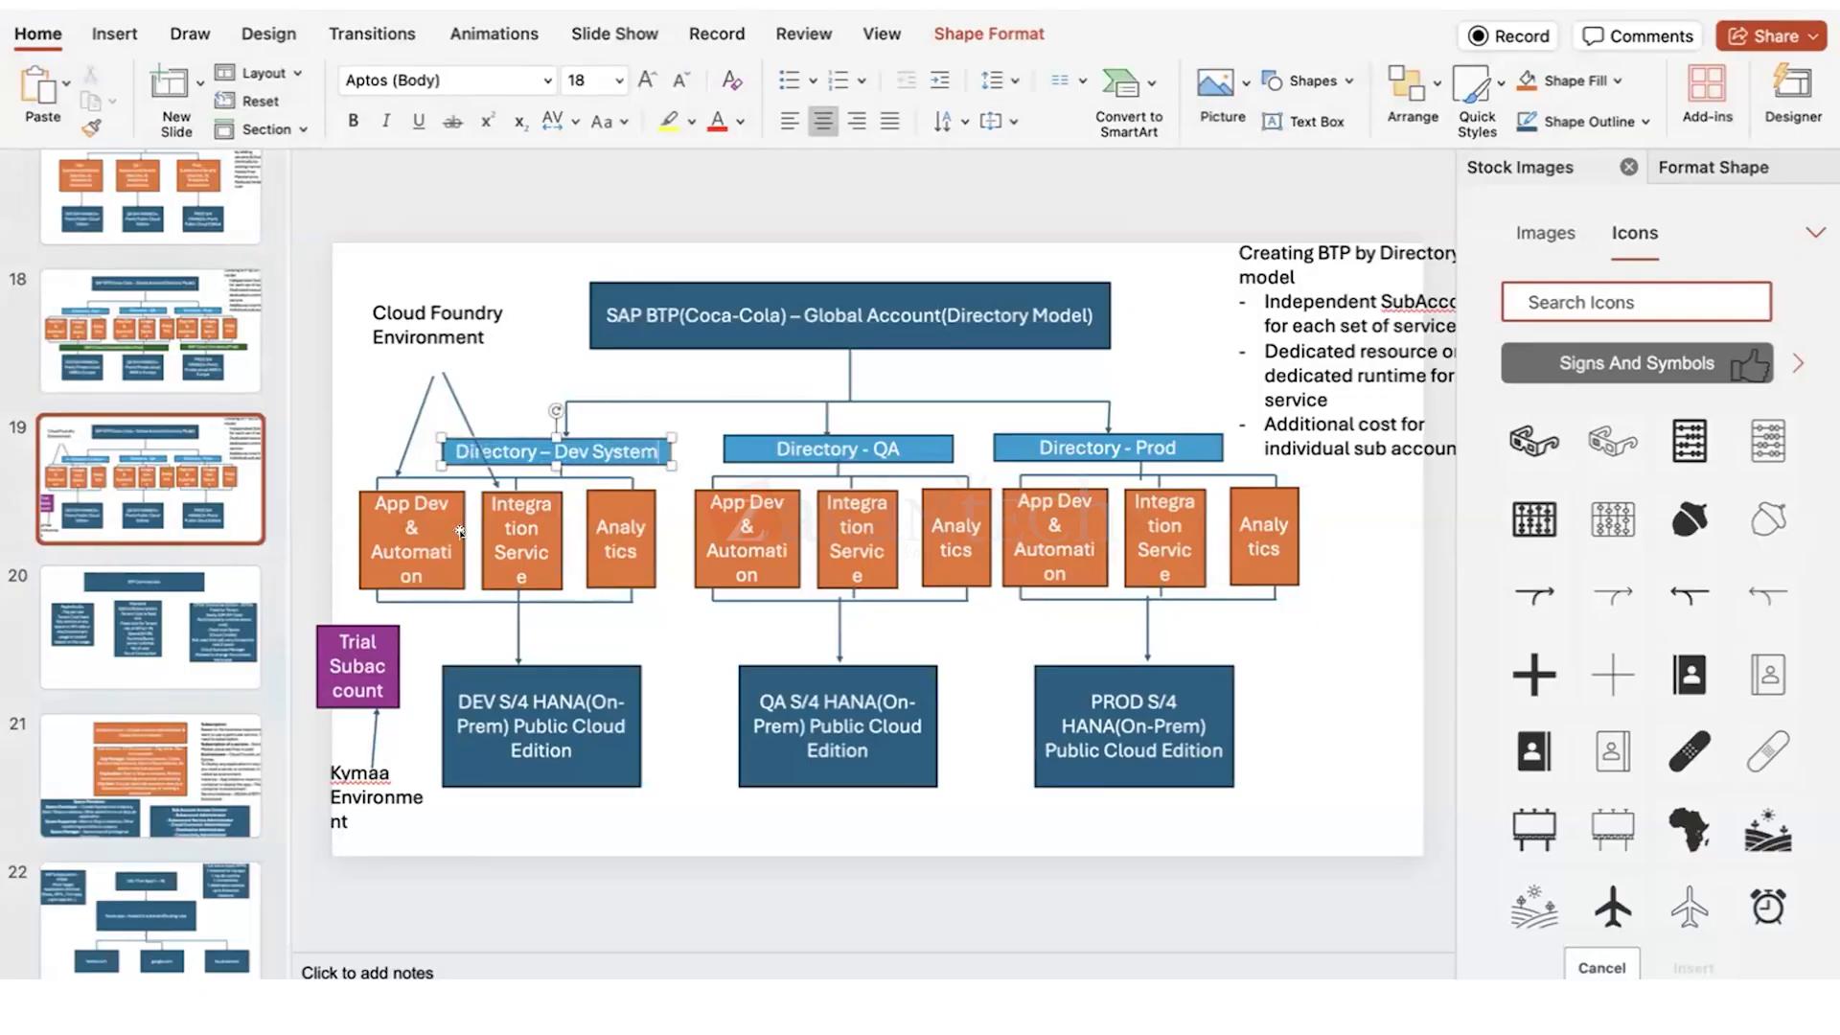
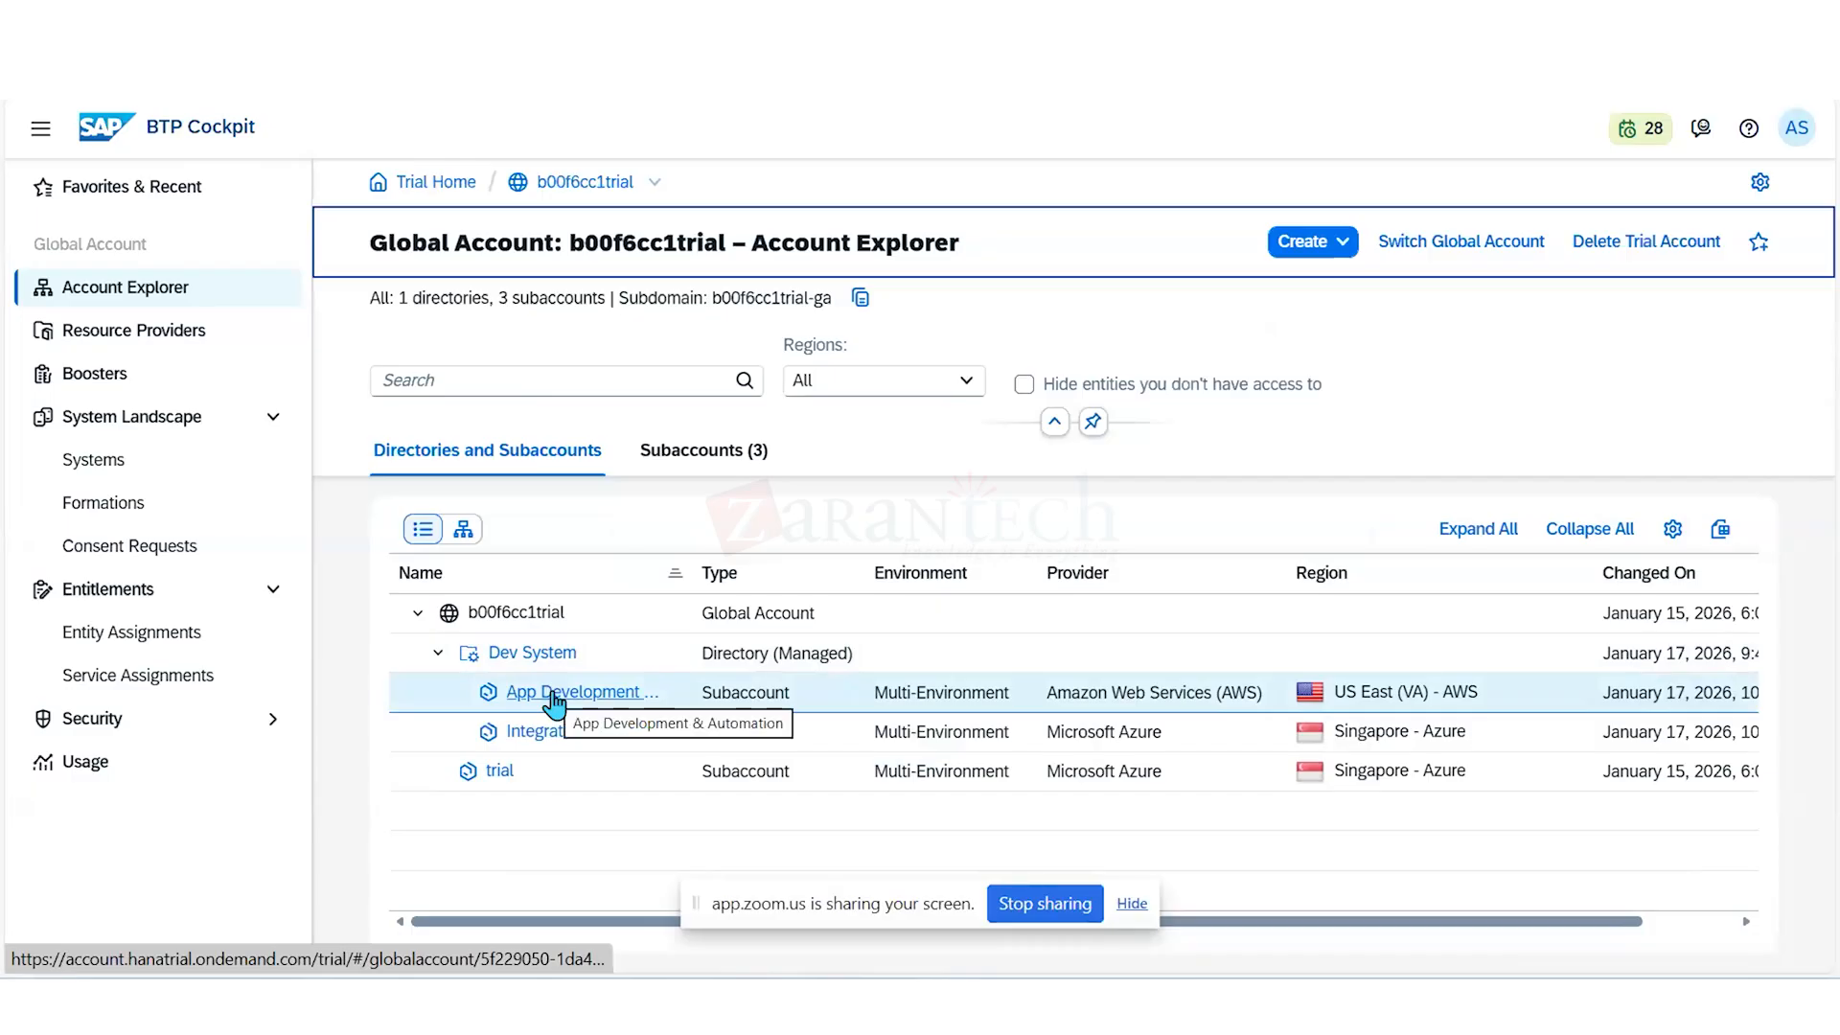
- Open the App Development & Automation subaccount from the Dev System directory and show its Cloud Foundry environment details and spaces
left_click(553, 694)
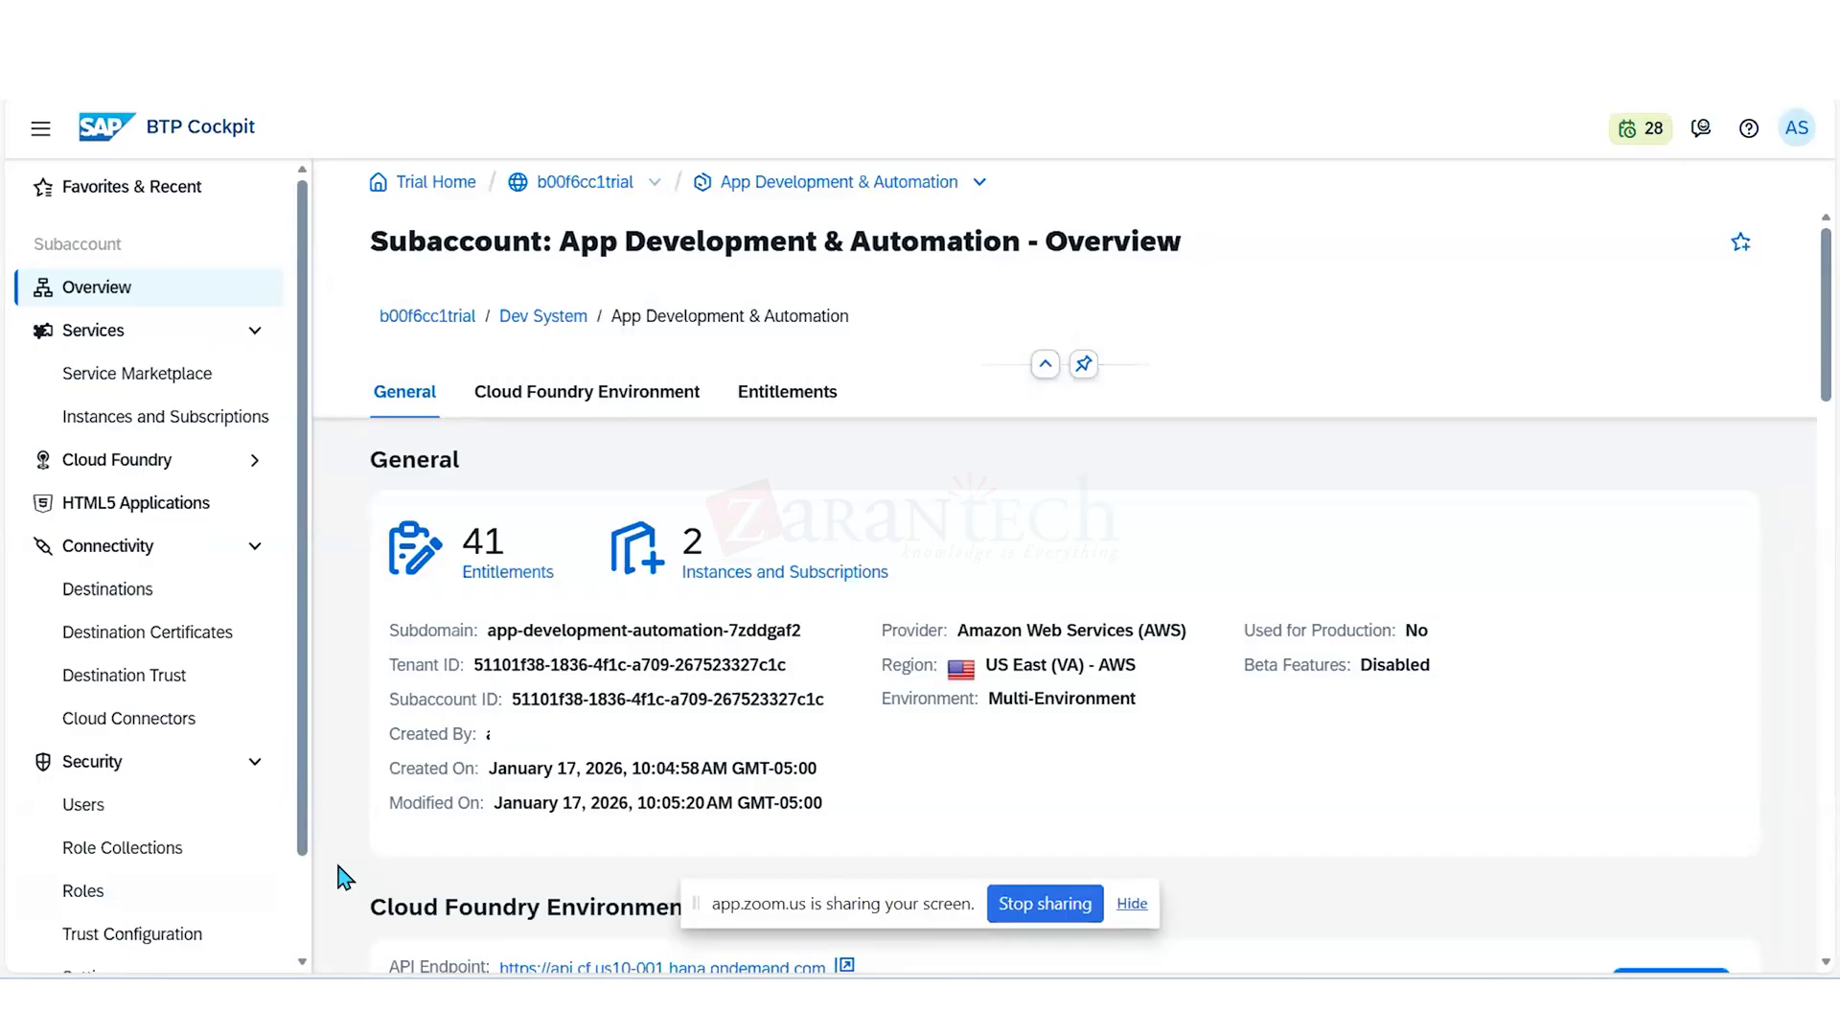
left_click(614, 391)
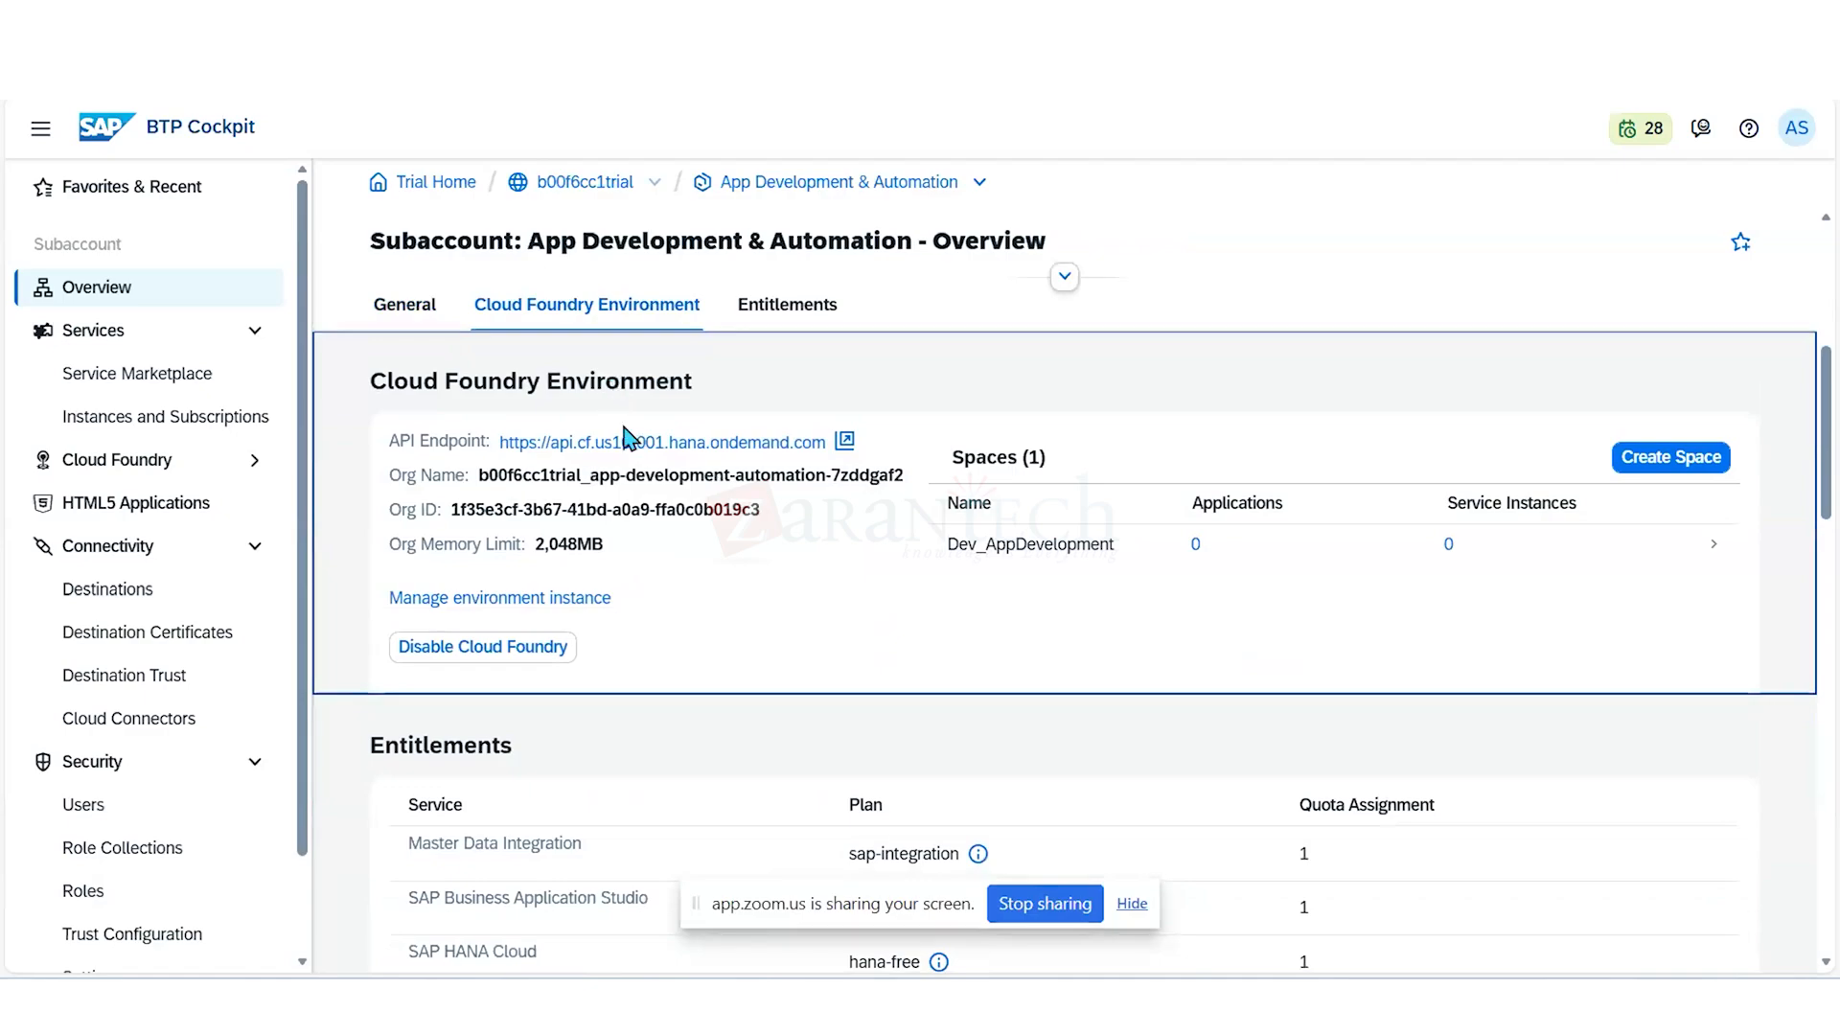
left_click(698, 902)
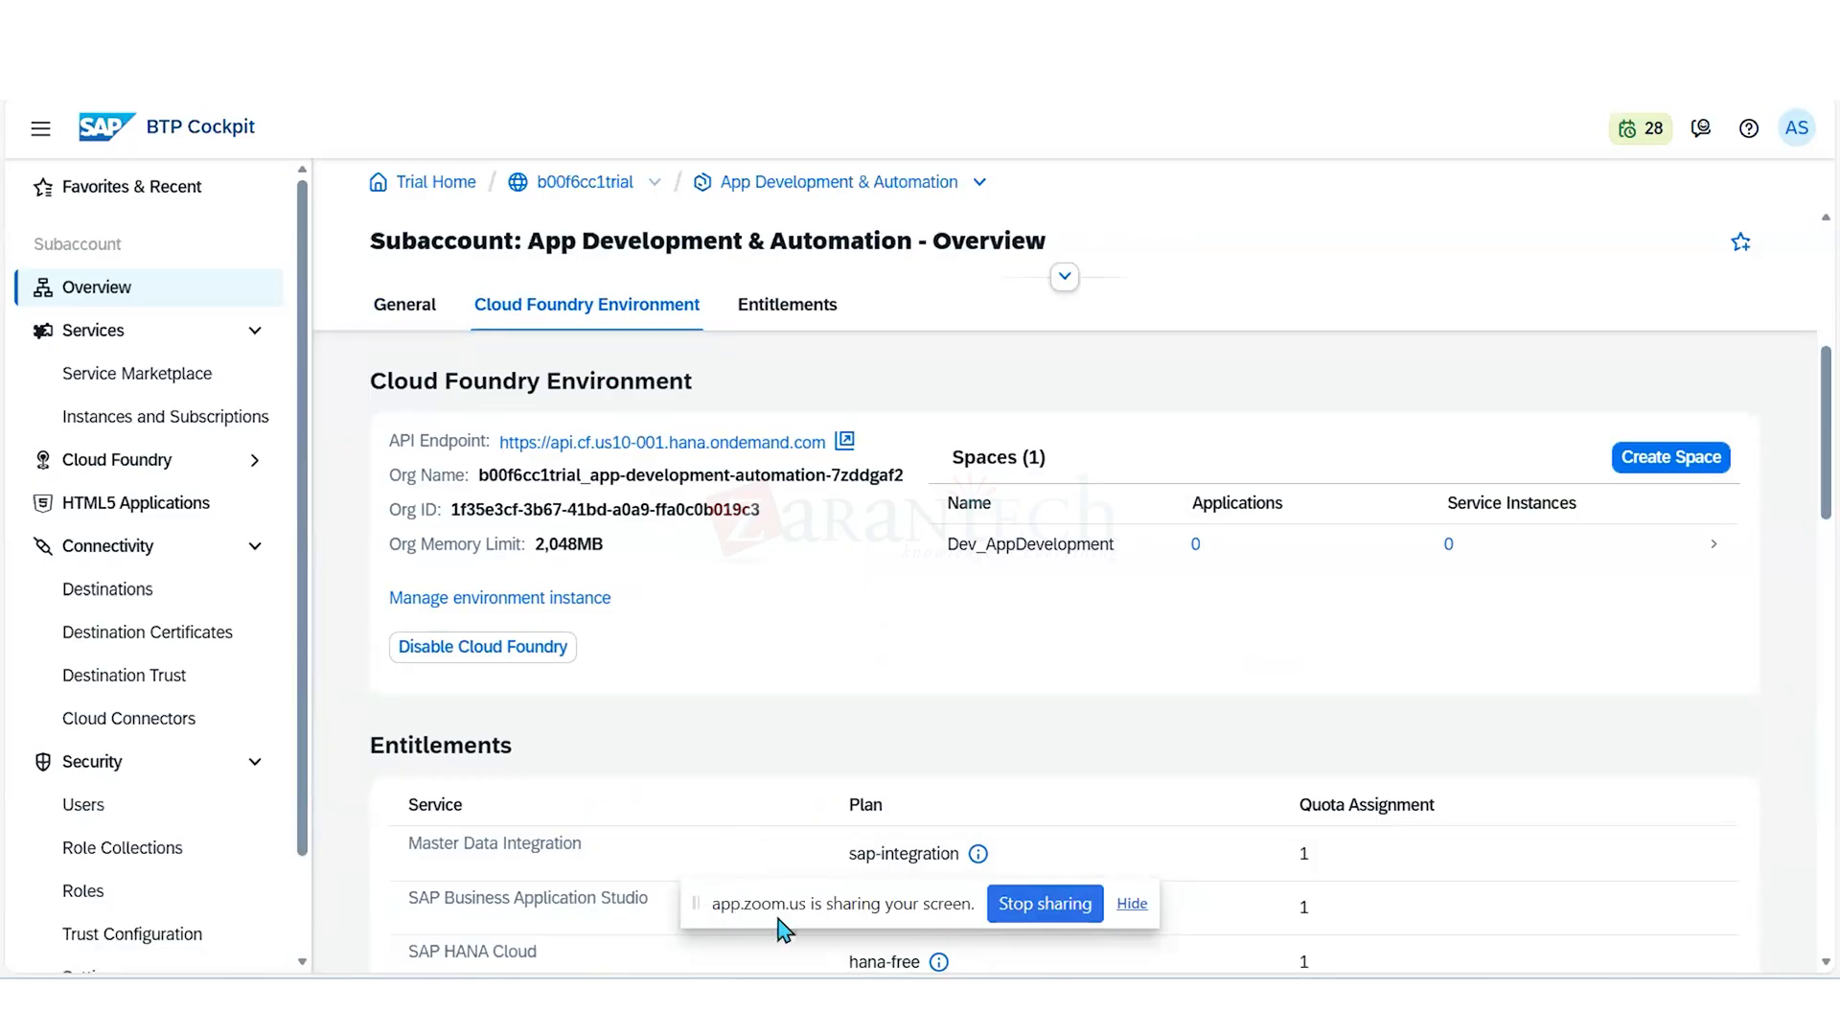
left_click(1132, 905)
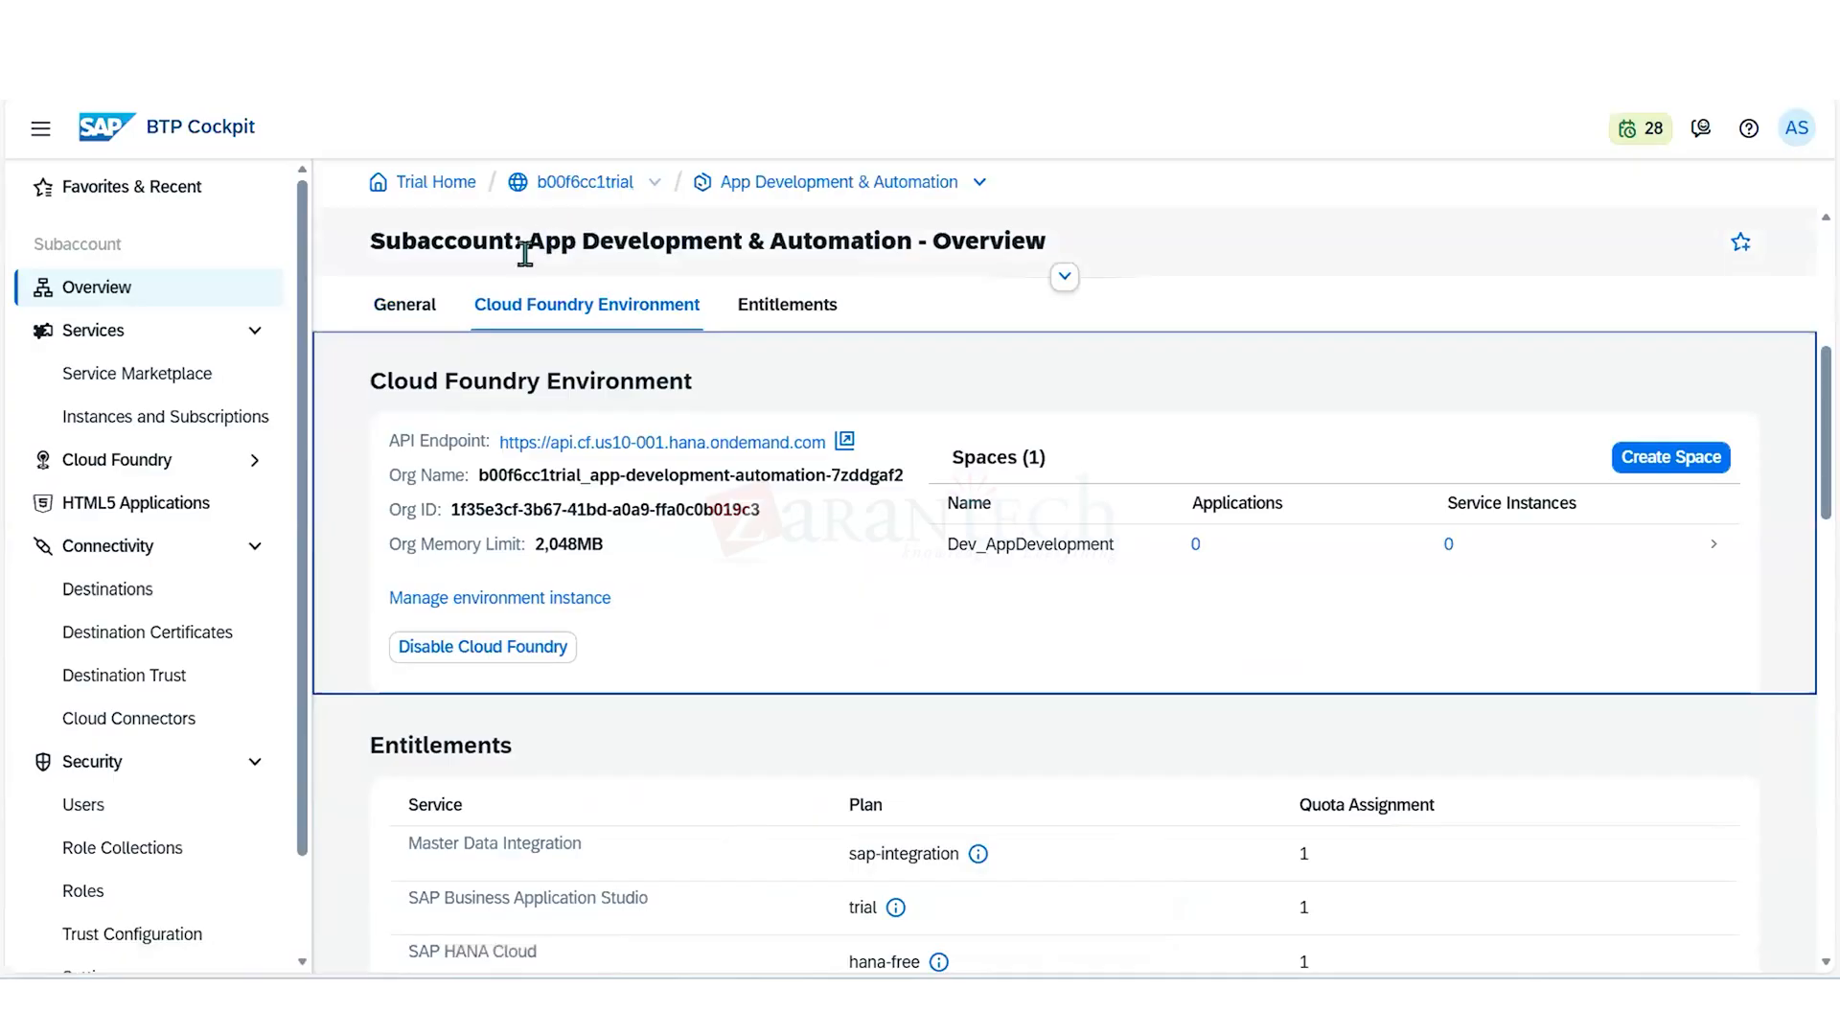
- Switch to the Integration Services subaccount and examine its Cloud Foundry environment details, spaces and entitlements
left_click(1062, 278)
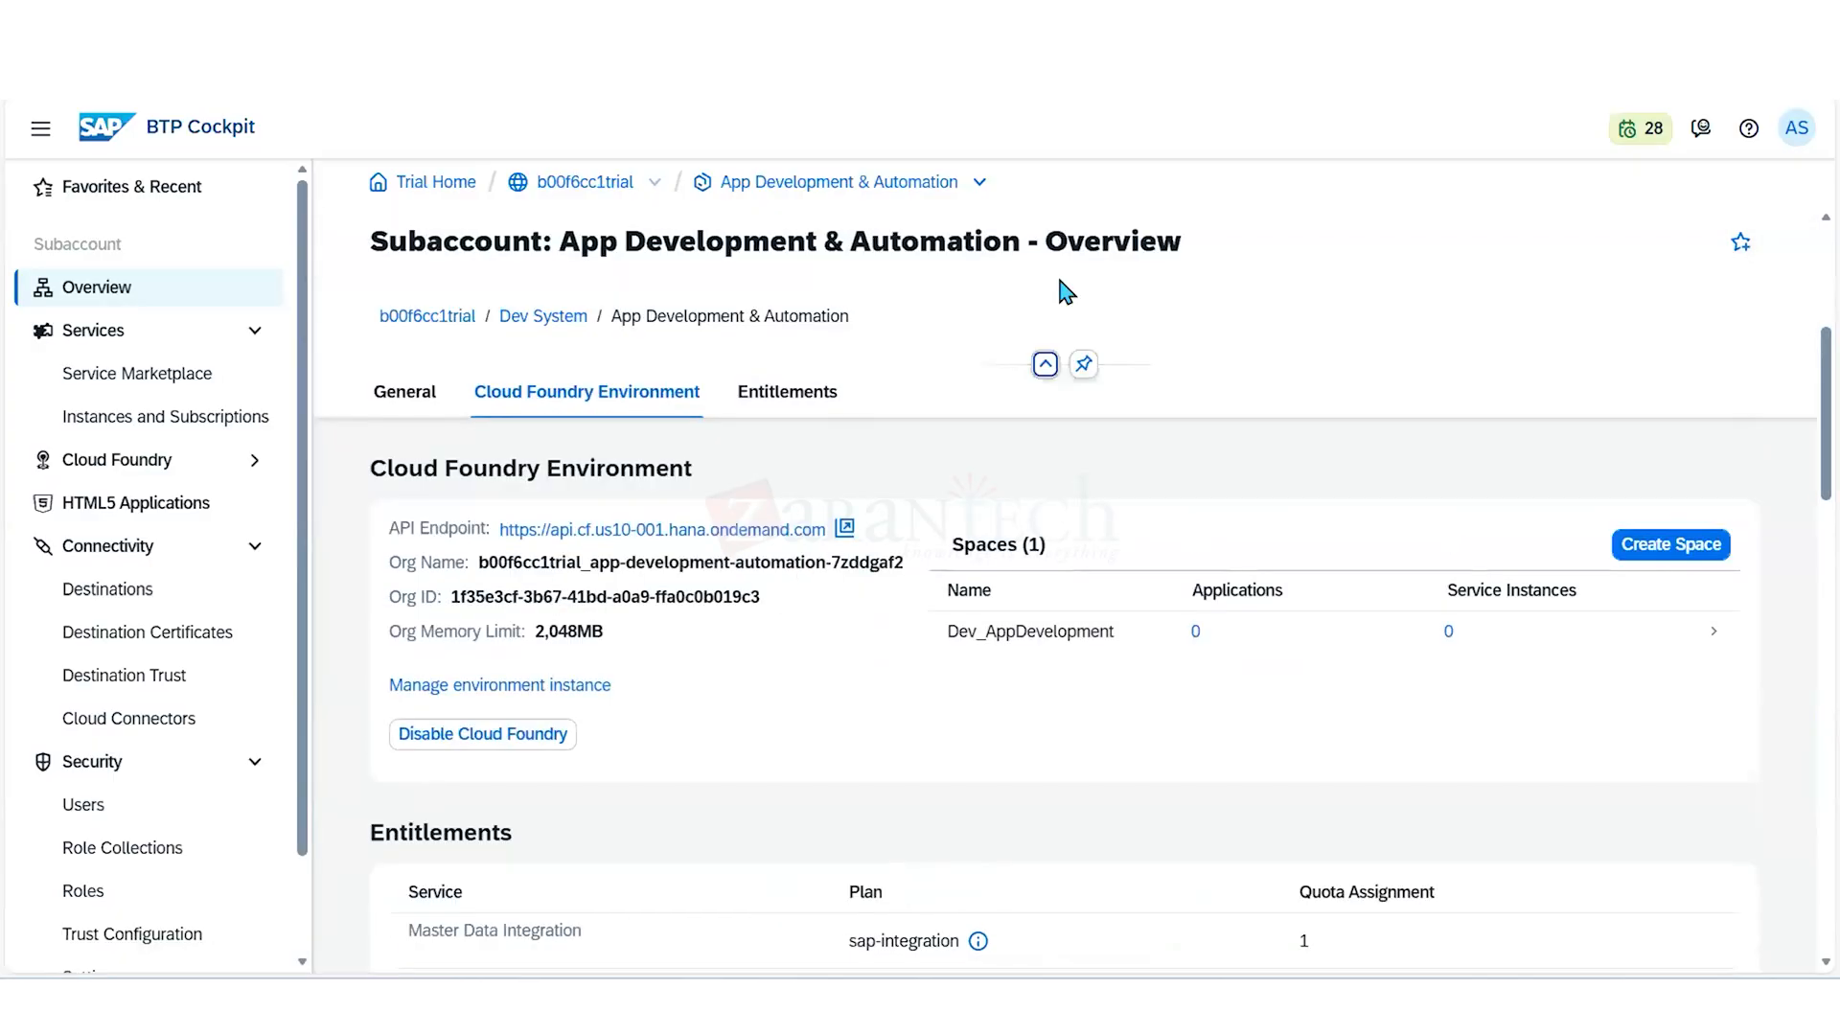
left_click(980, 183)
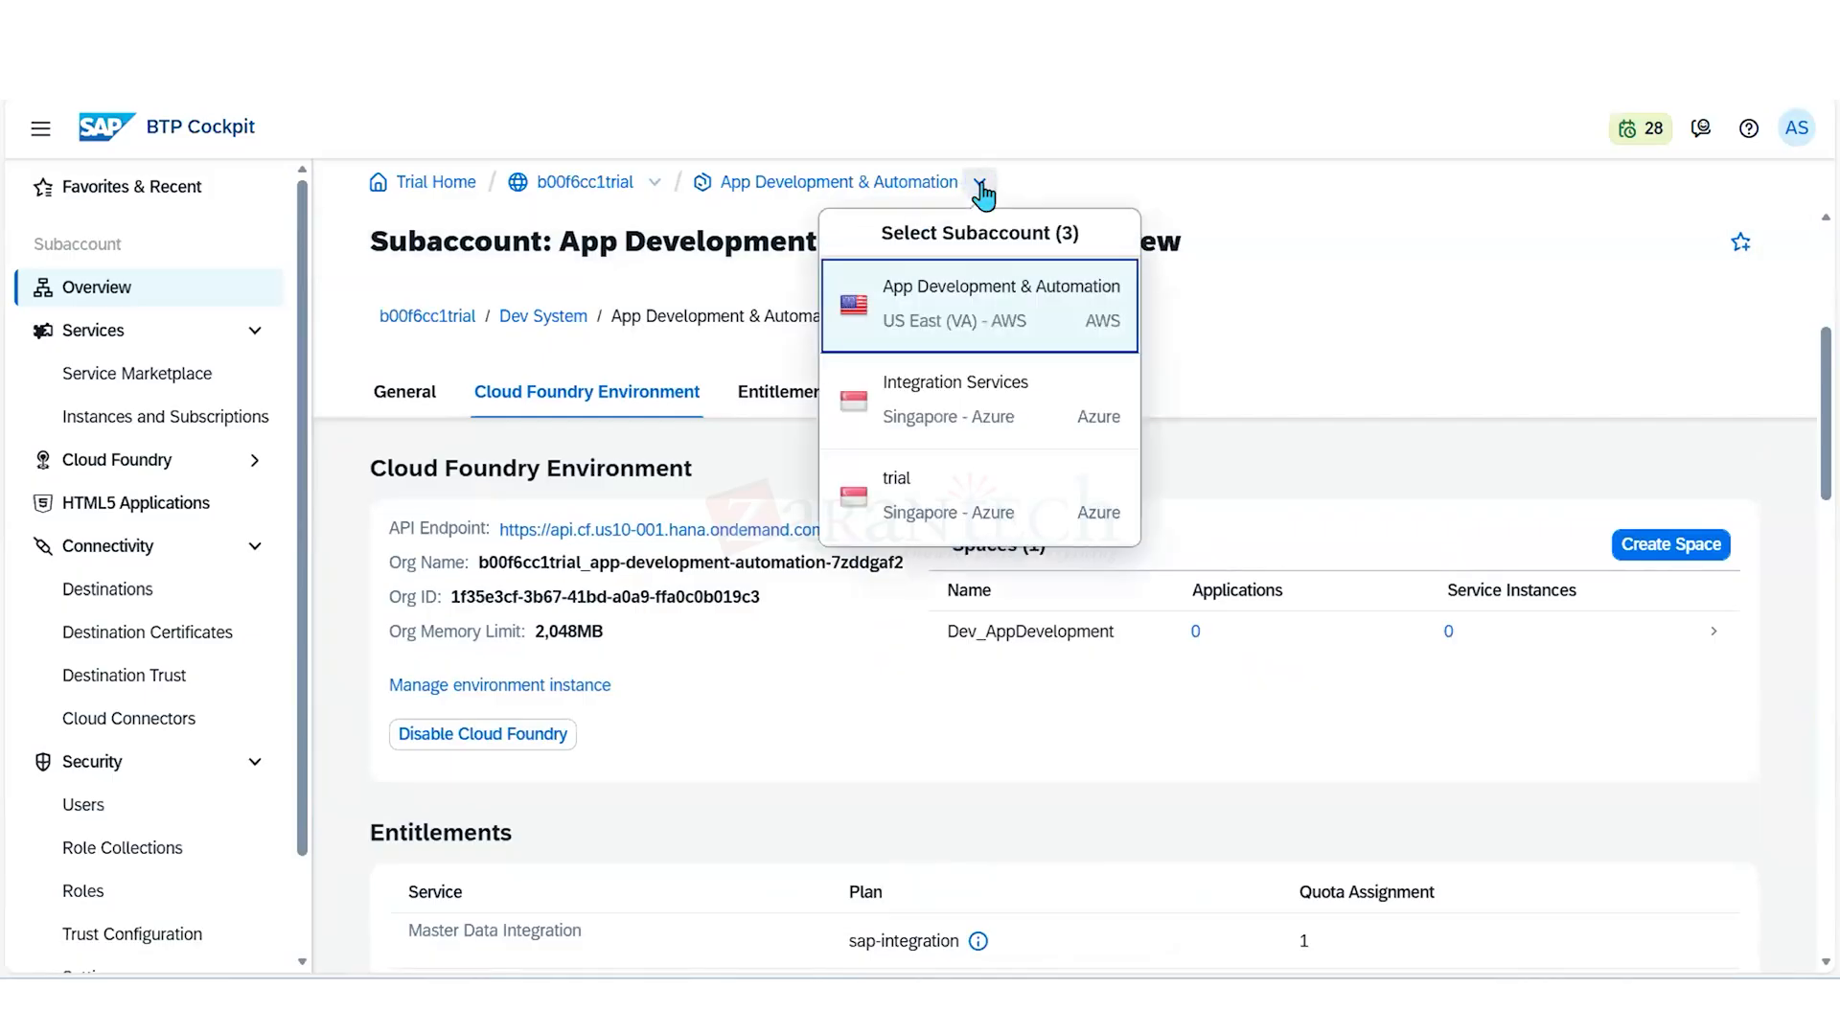
left_click(963, 410)
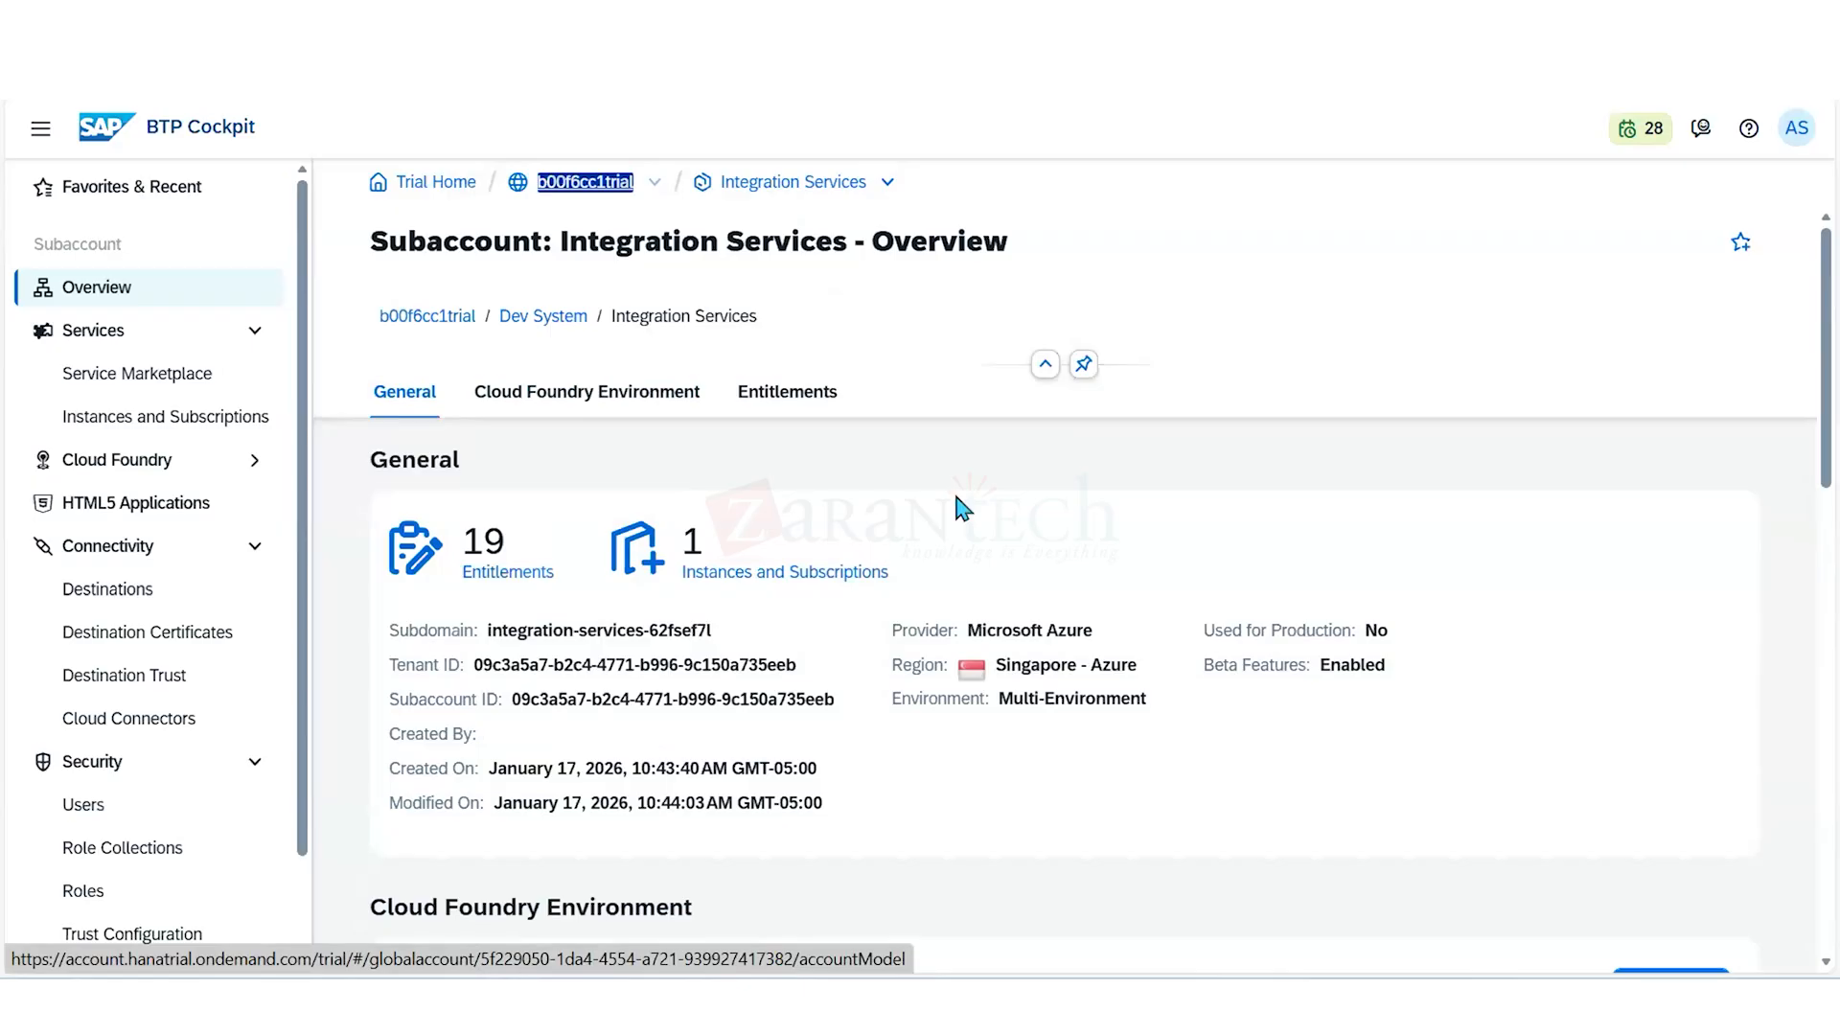
left_click(637, 392)
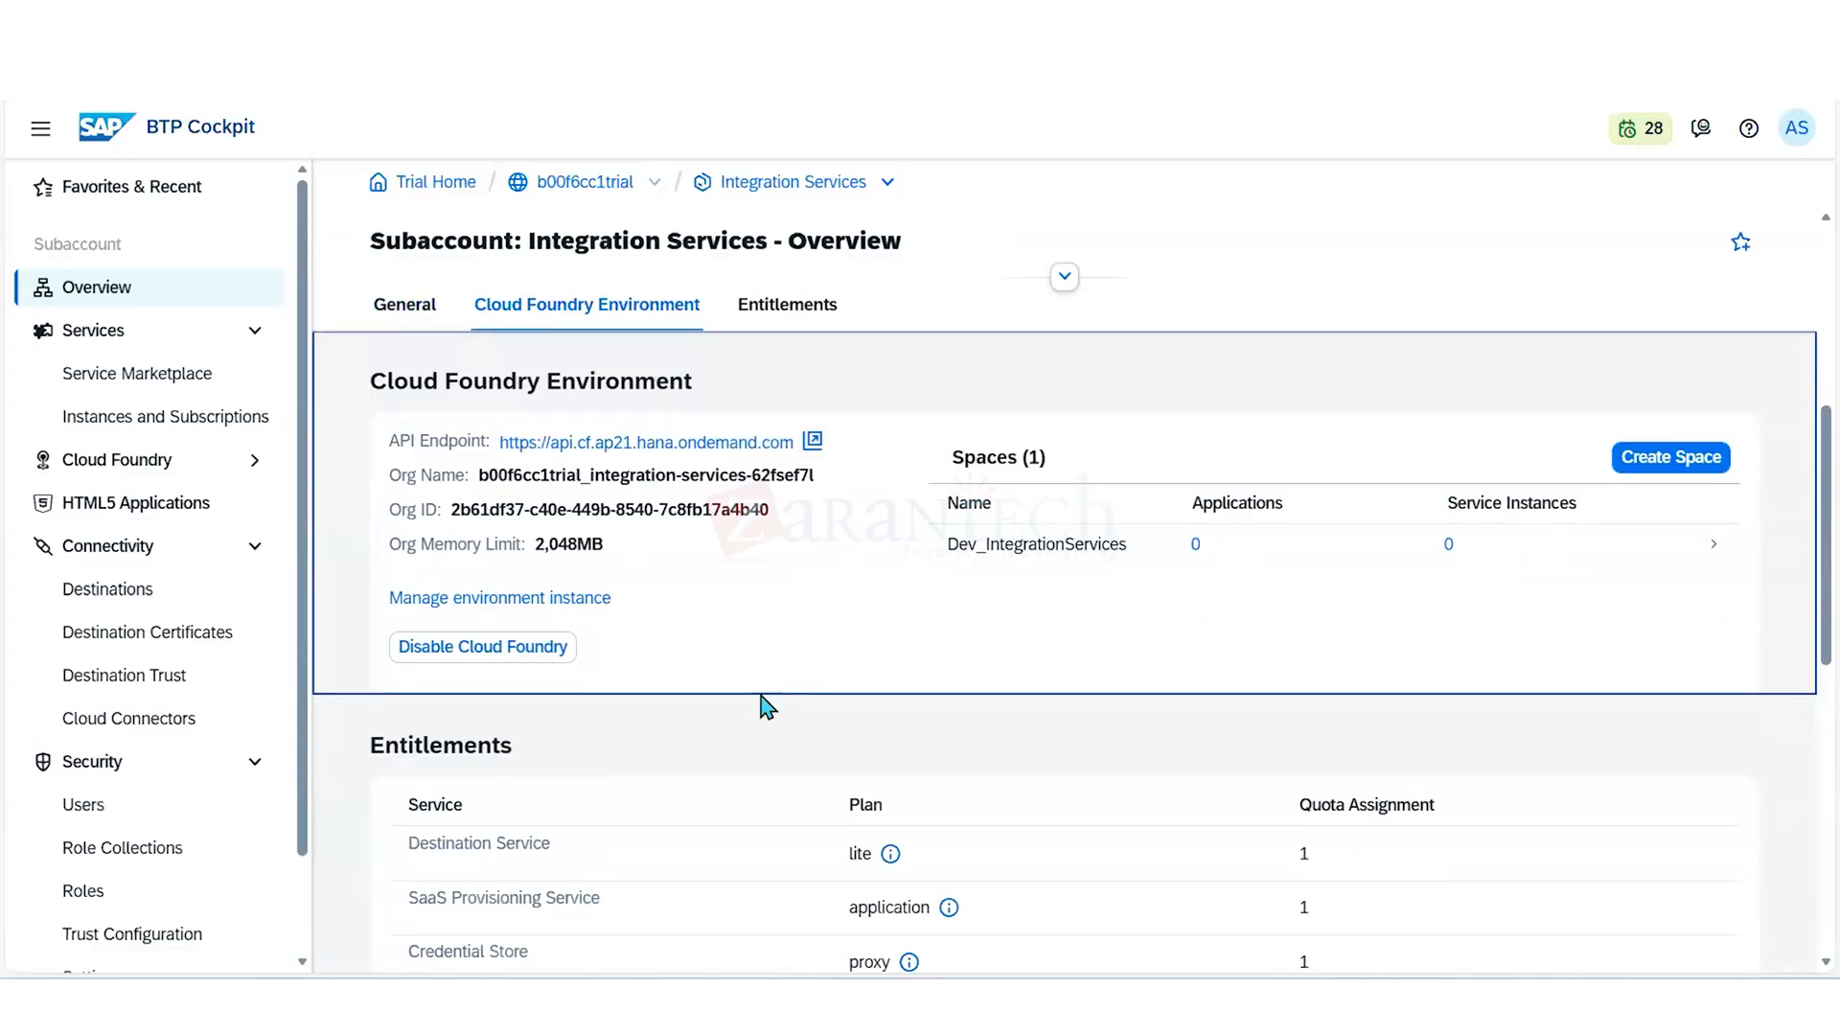
scroll(870, 671, "down", 1)
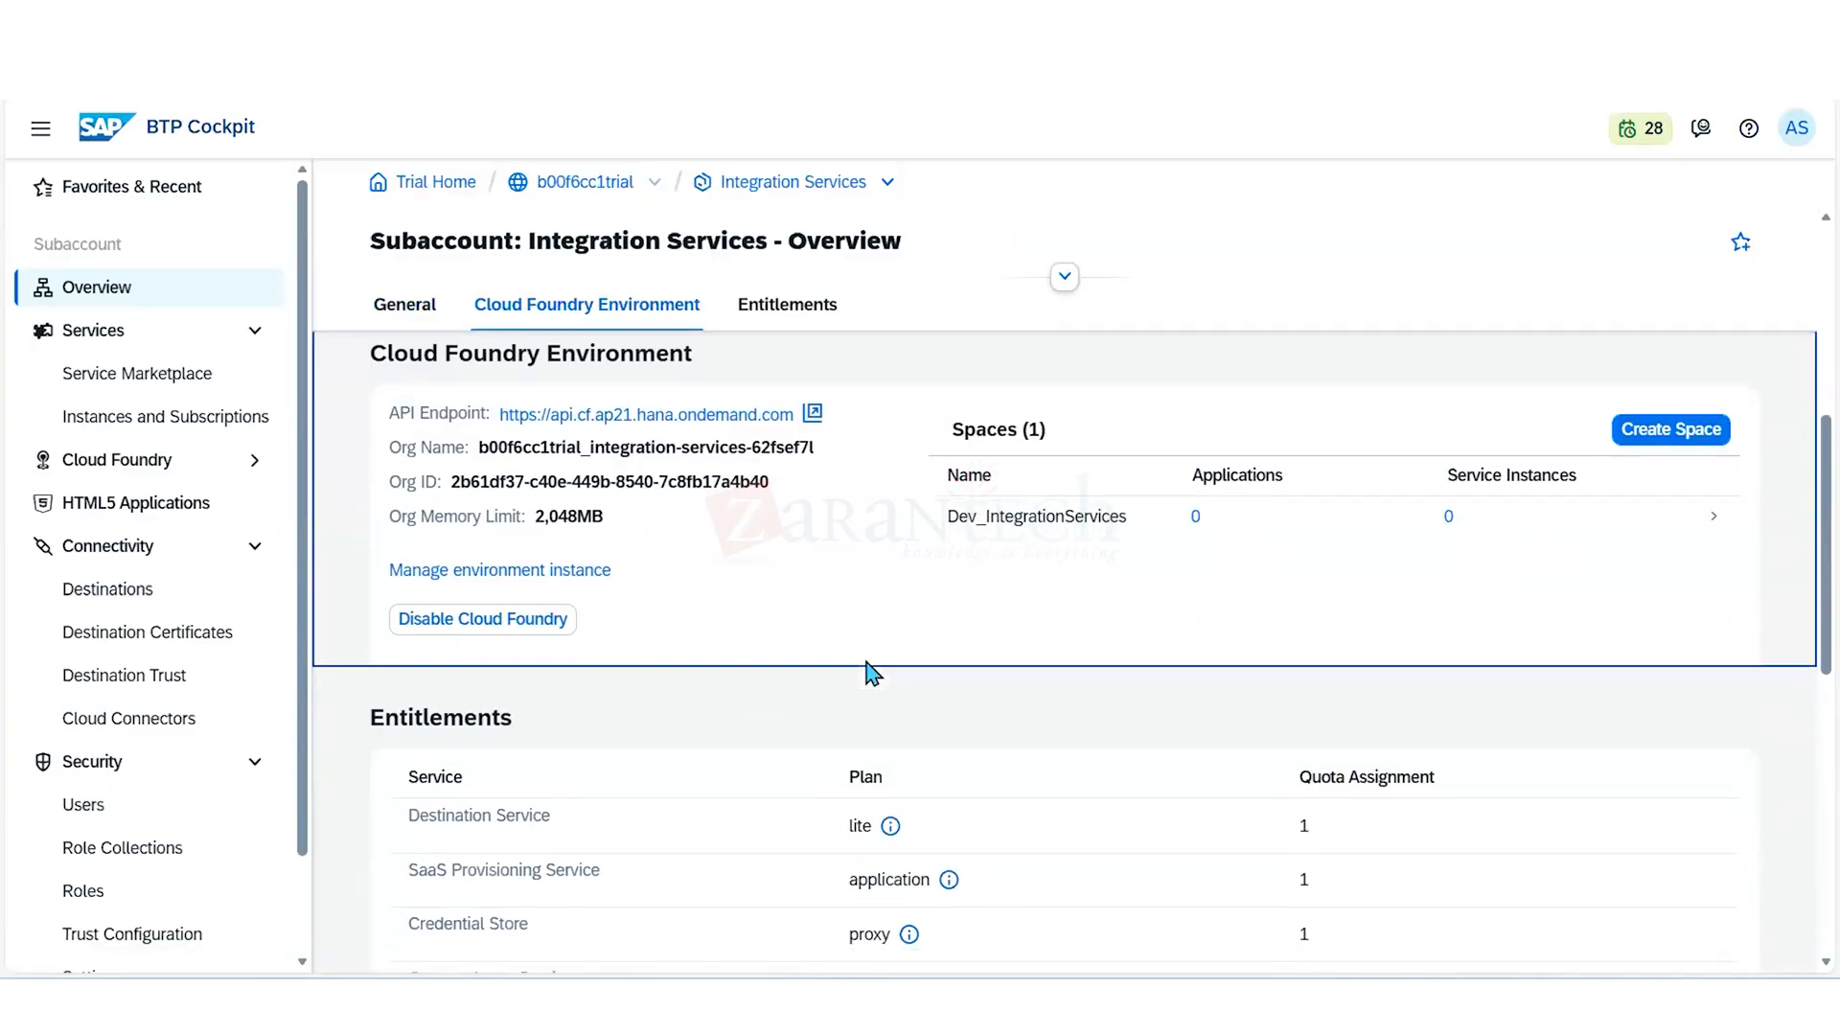
scroll(873, 673, "up", 1)
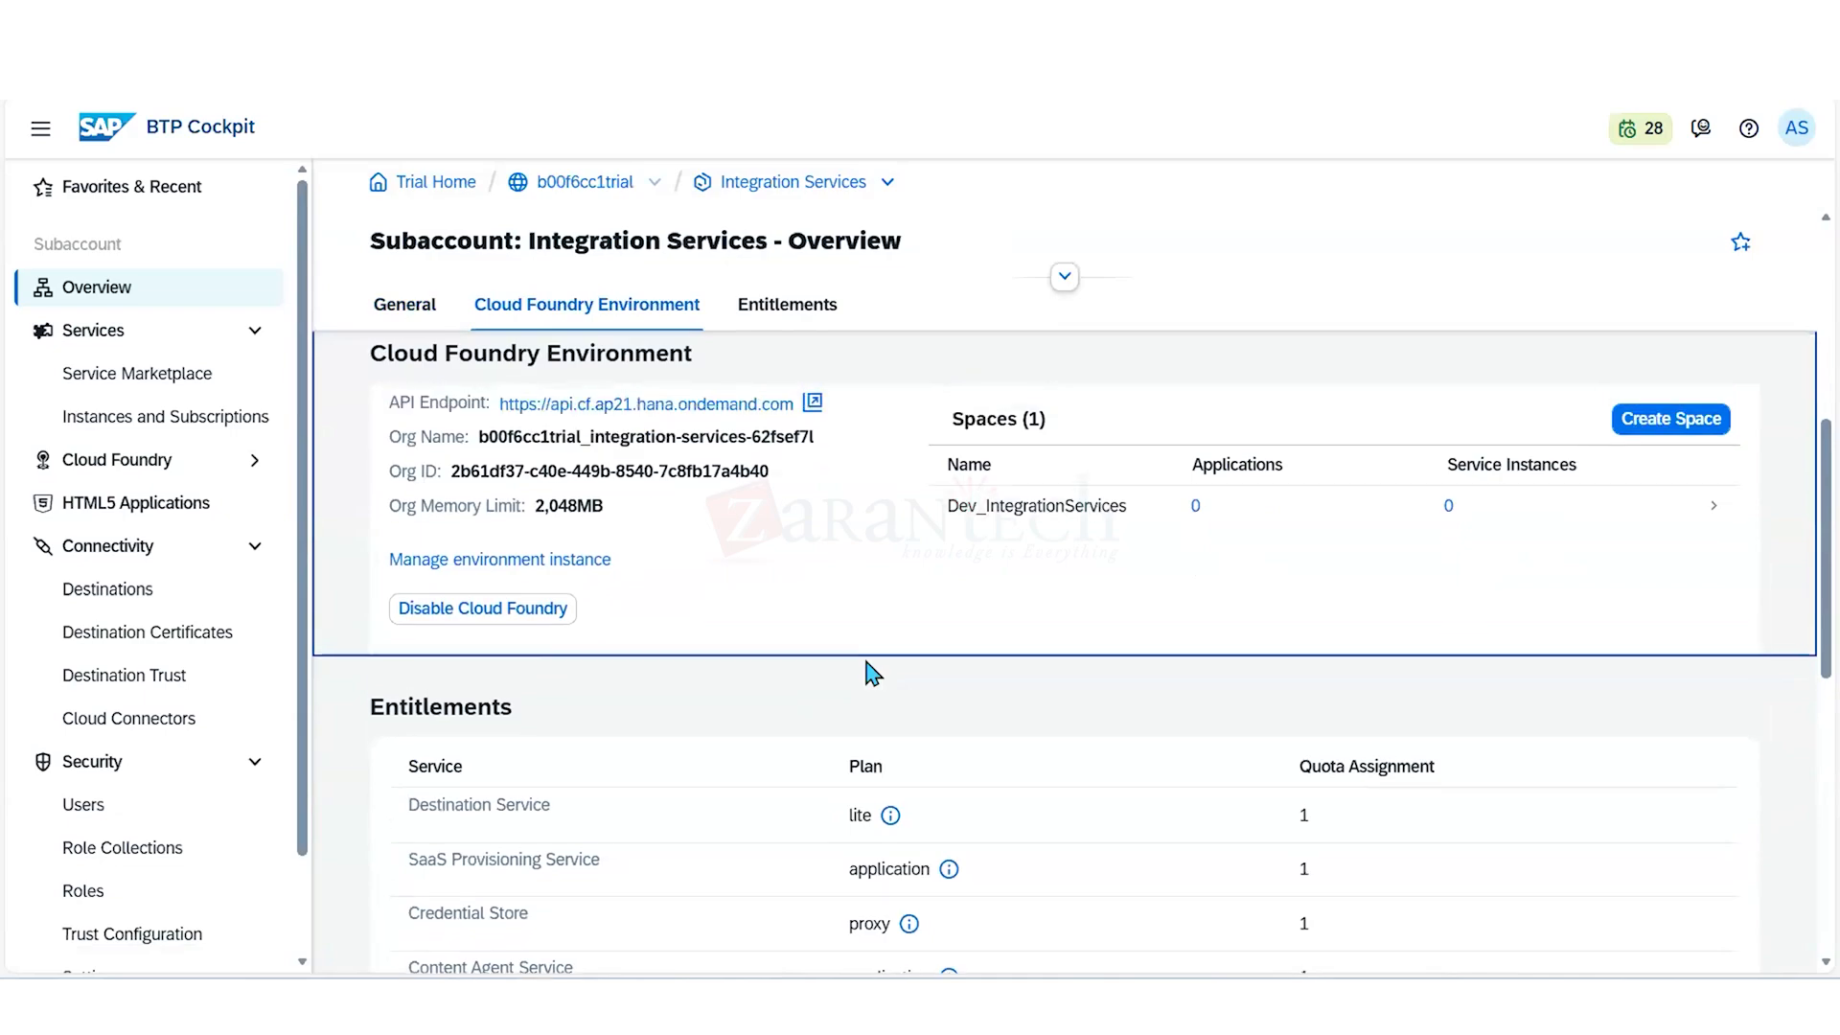
scroll(872, 671, "up", 1)
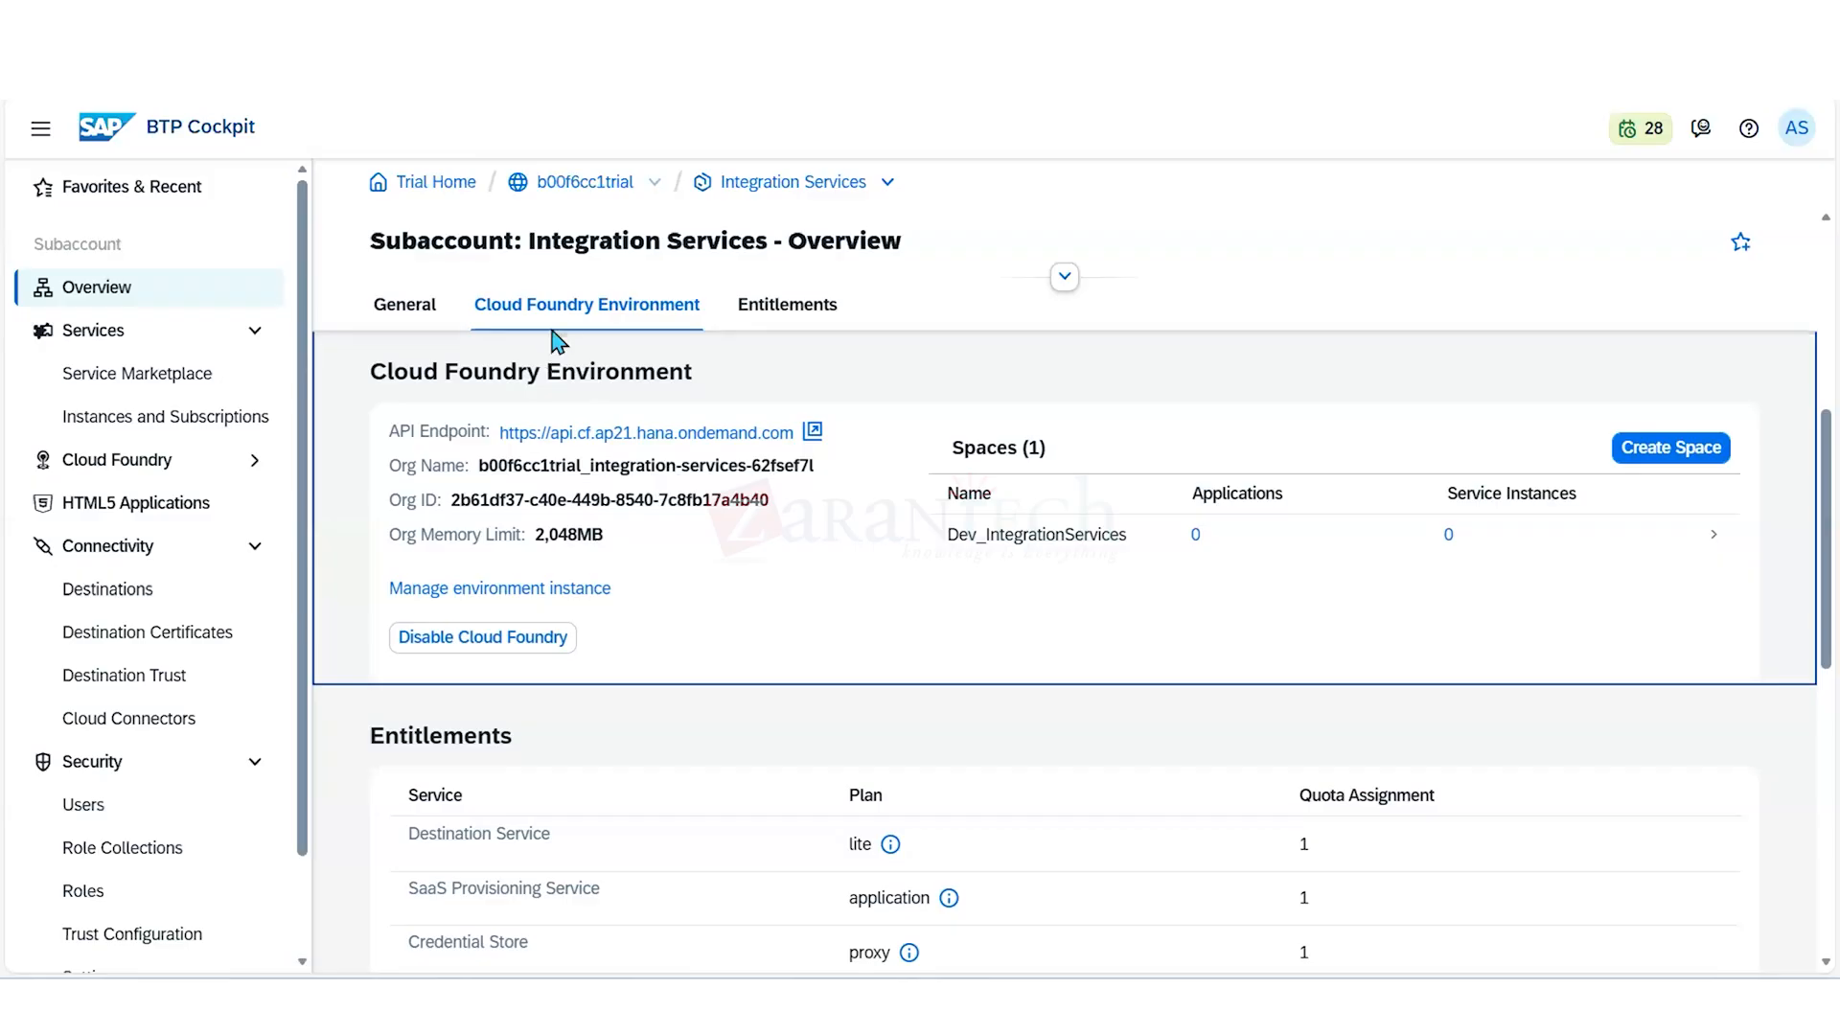
- Switch back to the App Development & Automation subaccount and show its general overview
left_click(889, 182)
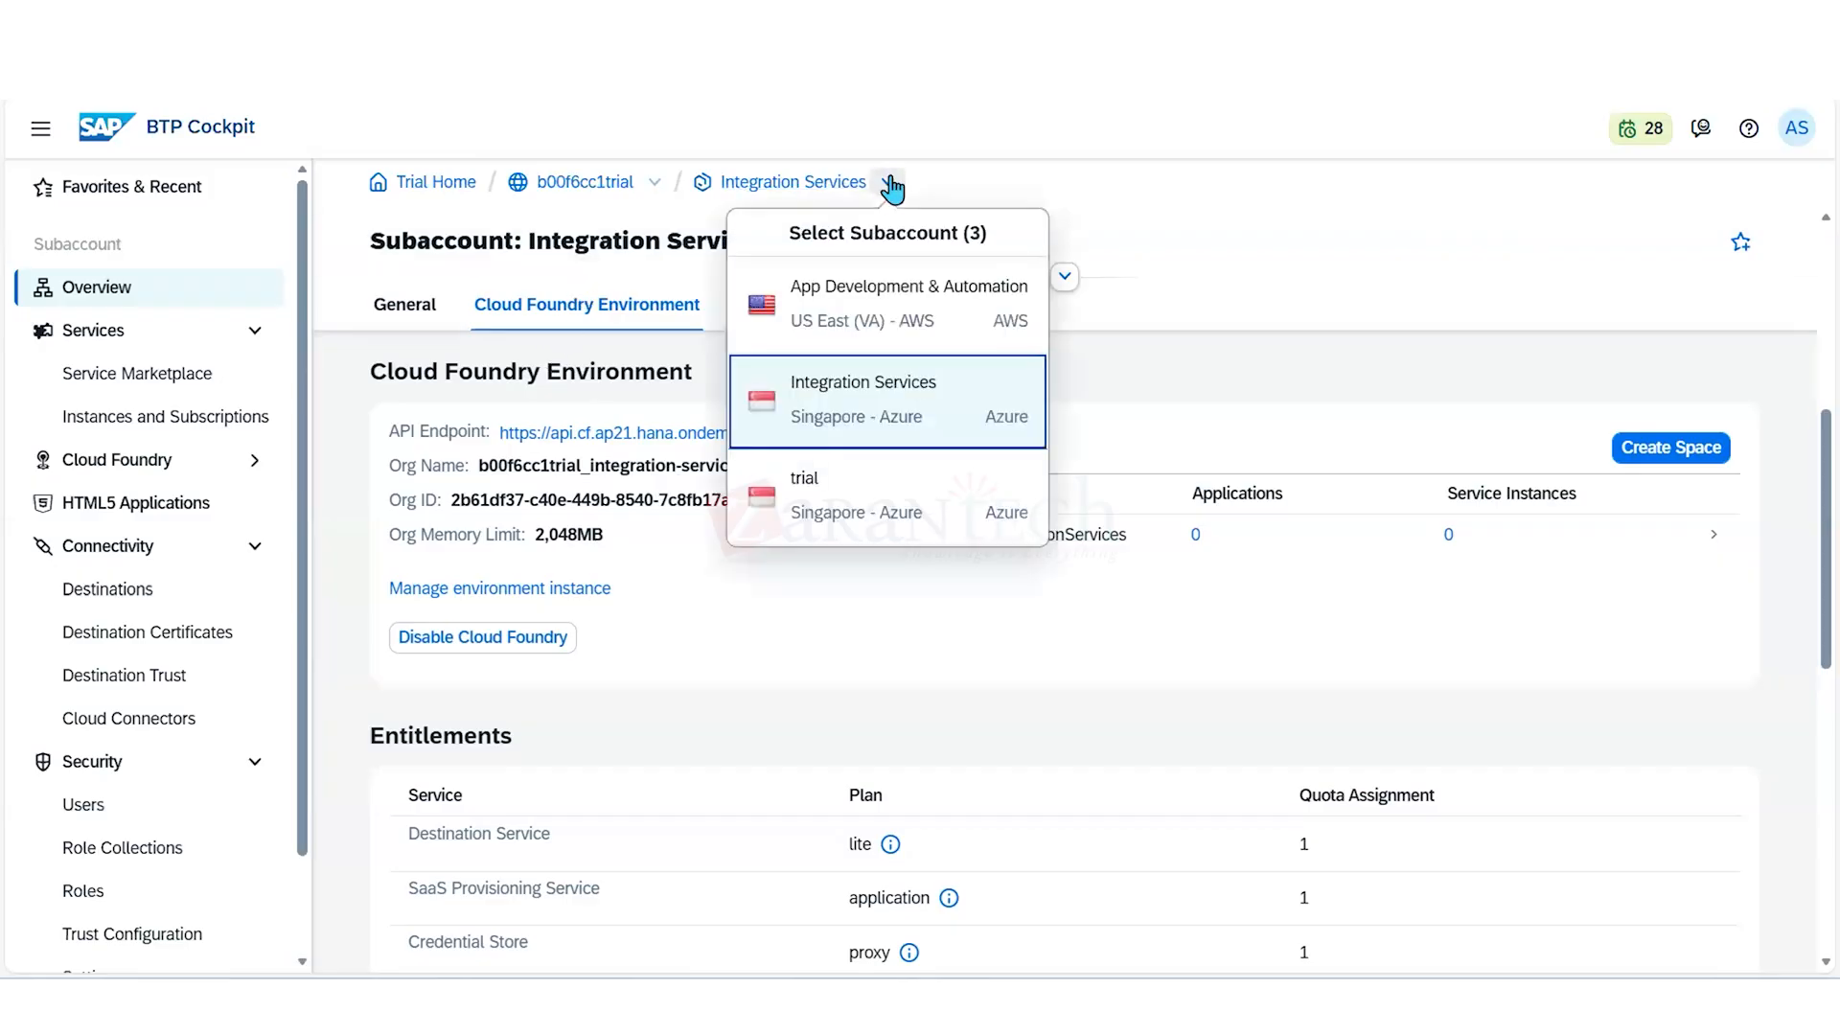
left_click(881, 309)
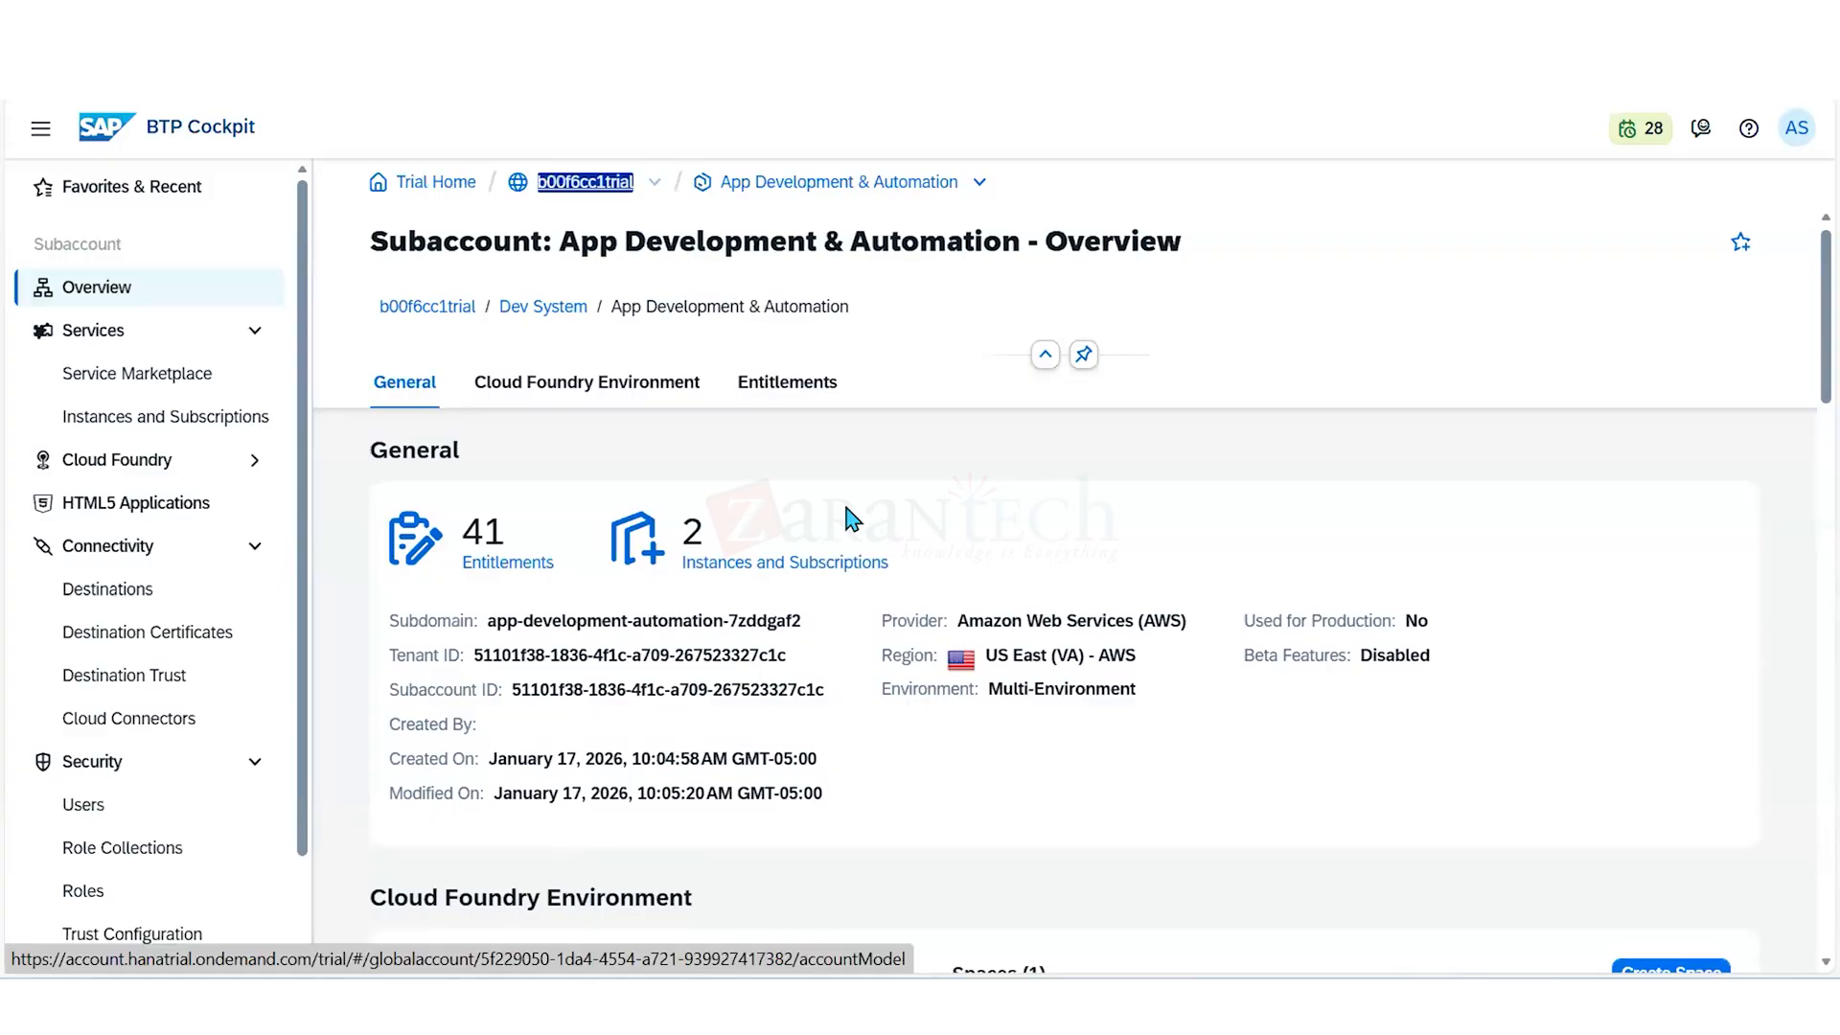
left_click(982, 465)
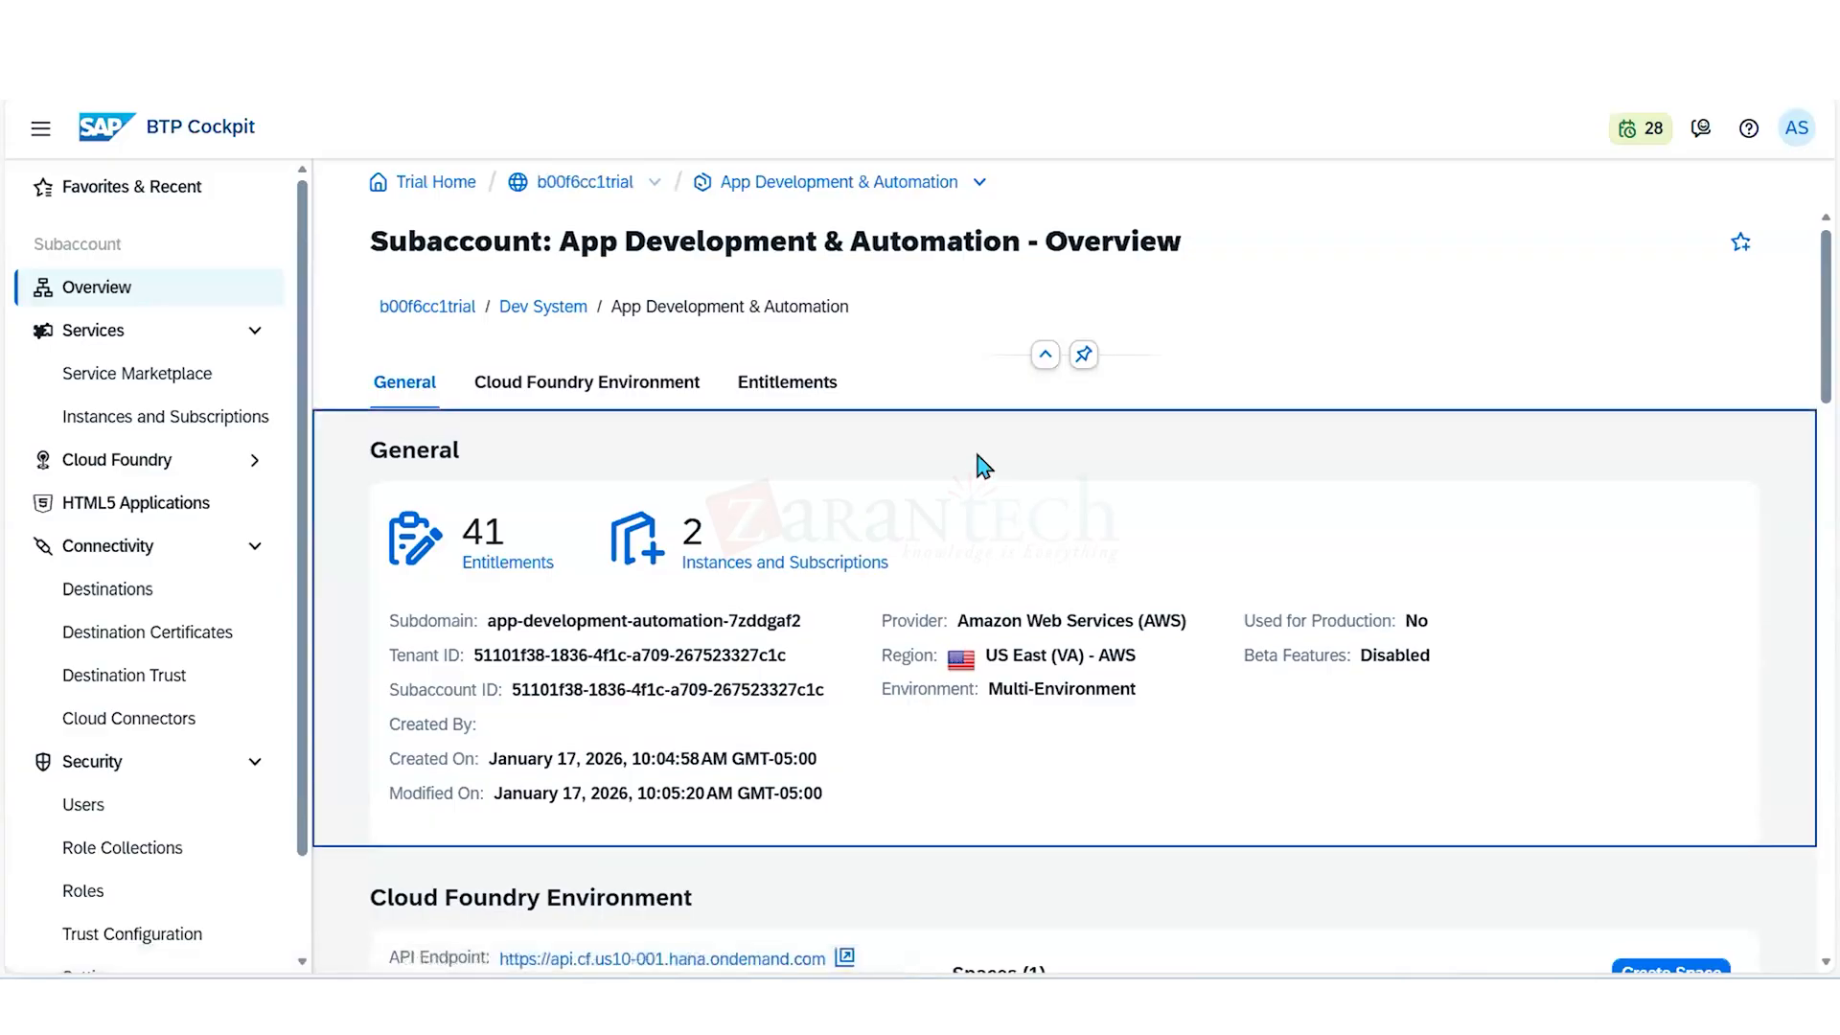